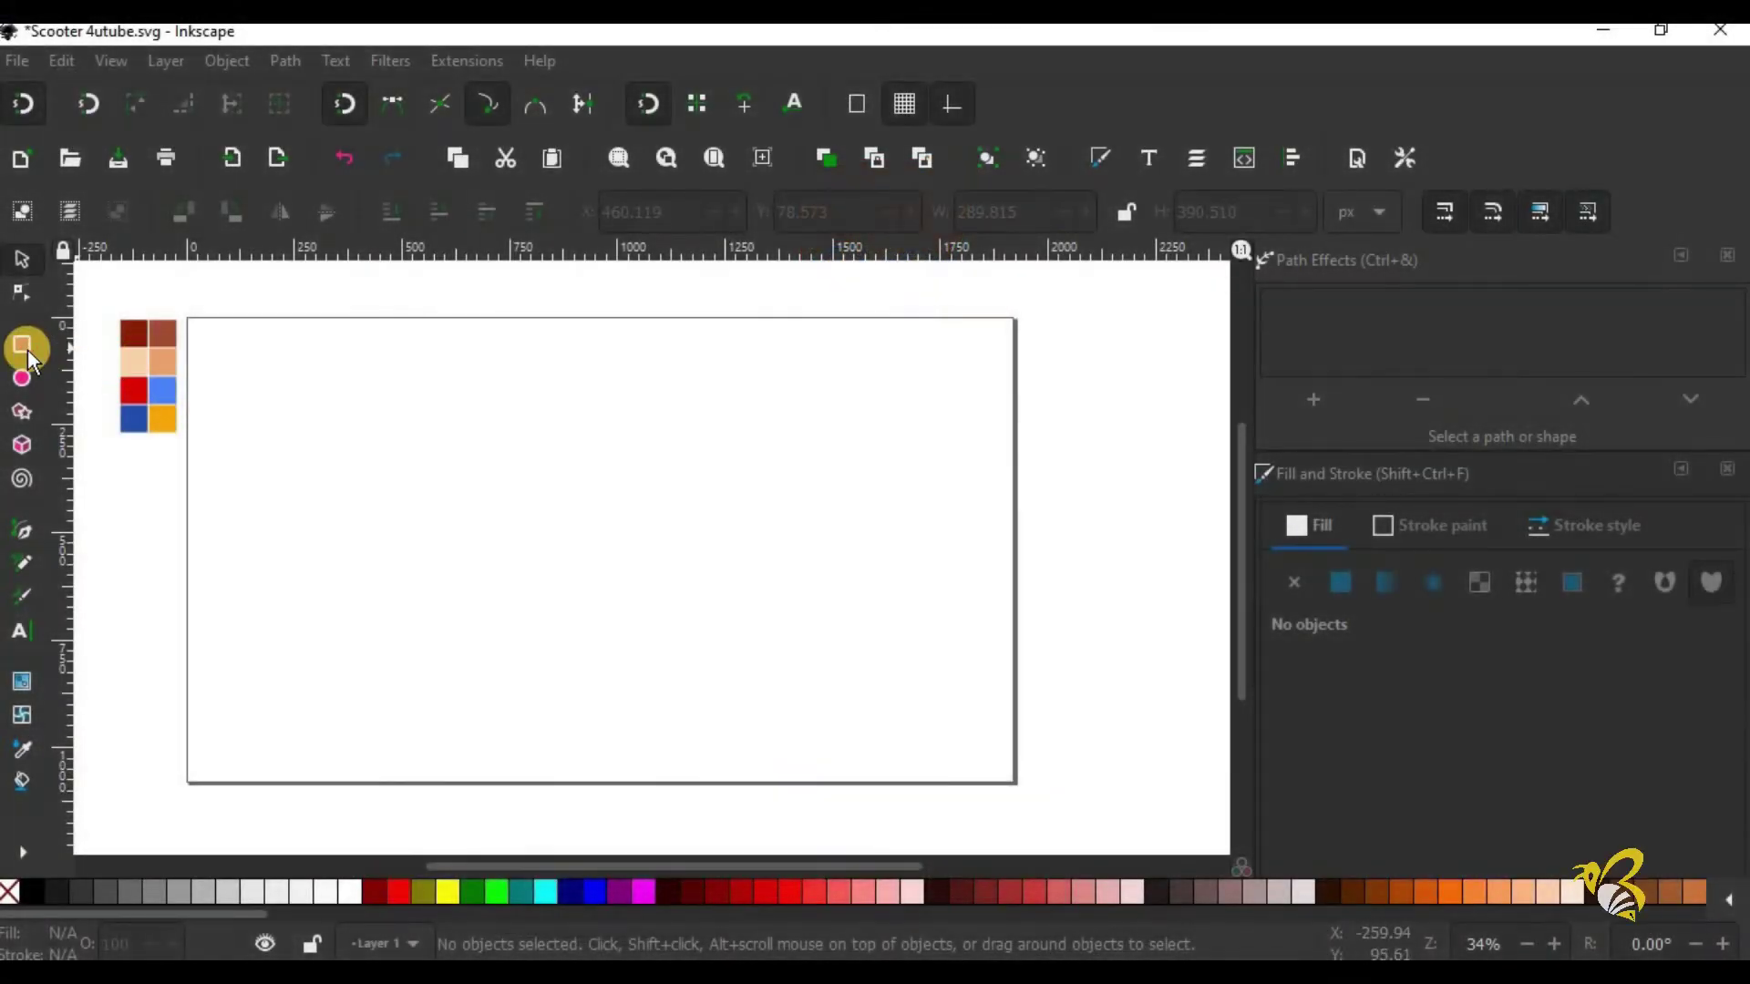
Step: Draw a peach rectangle for the face, enlarge it and round its corners
left_click(23, 346)
mouse_move(473, 354)
left_mouse_down()
mouse_move(585, 500)
mouse_move(529, 517)
left_mouse_up()
key("s")
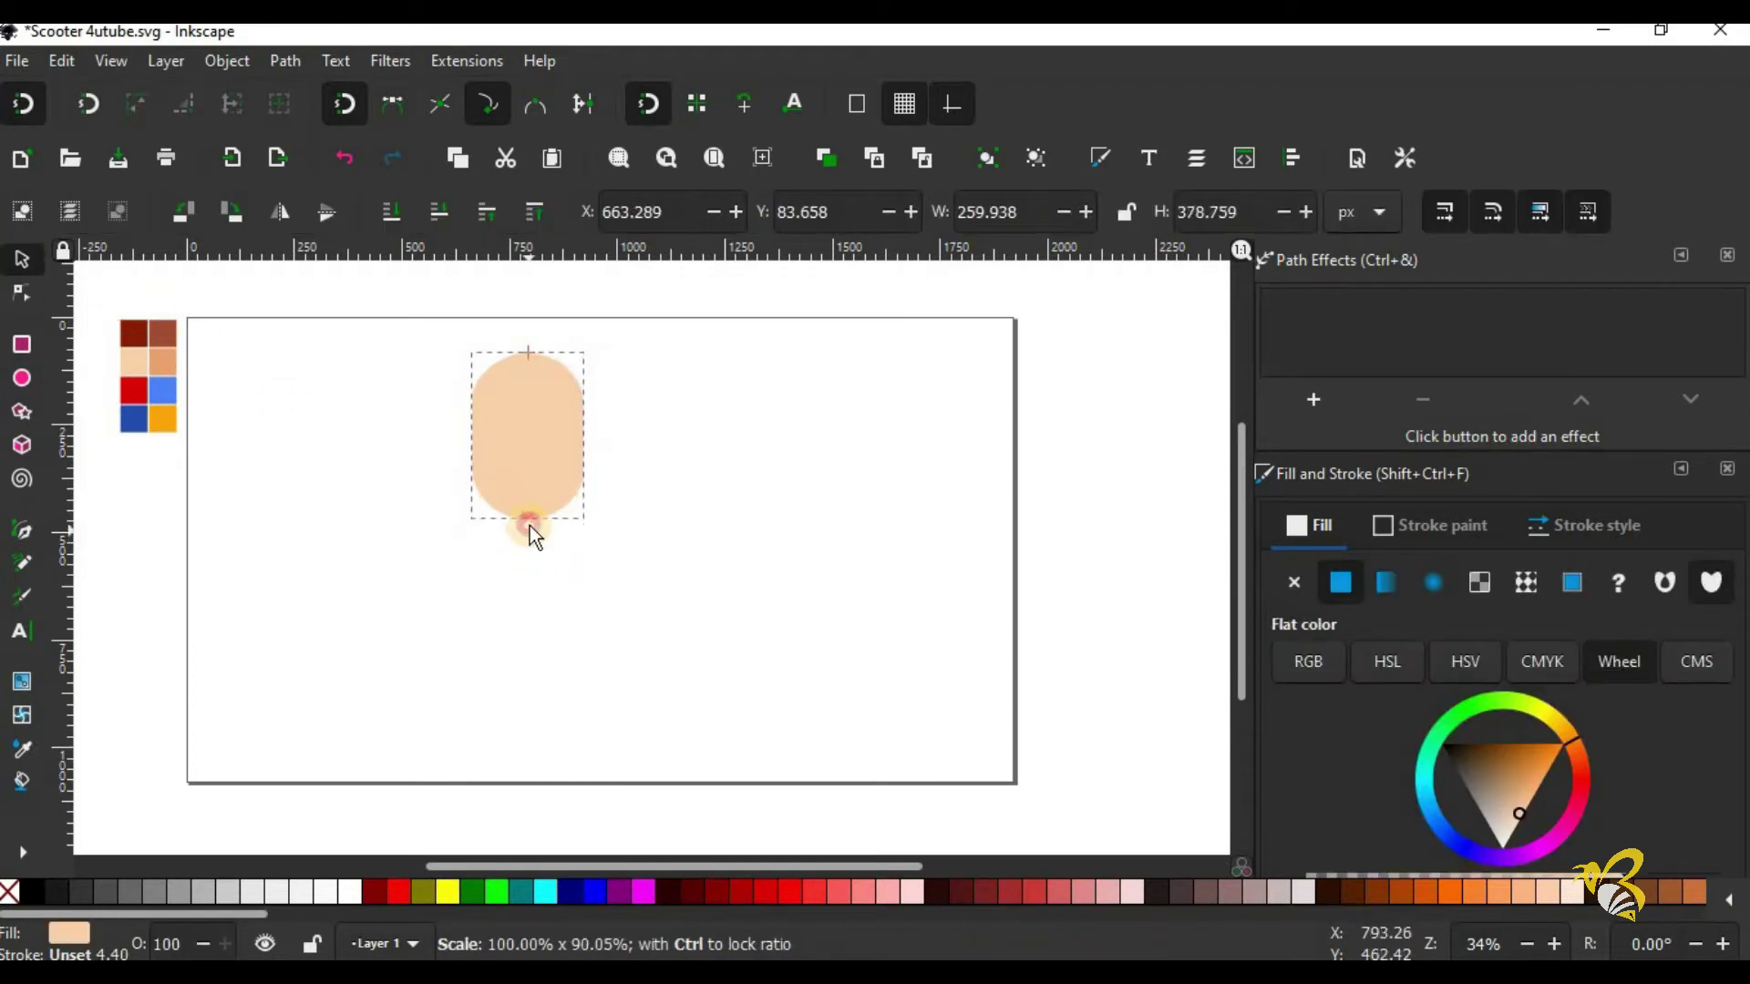
left_click_drag(594, 433, 615, 325)
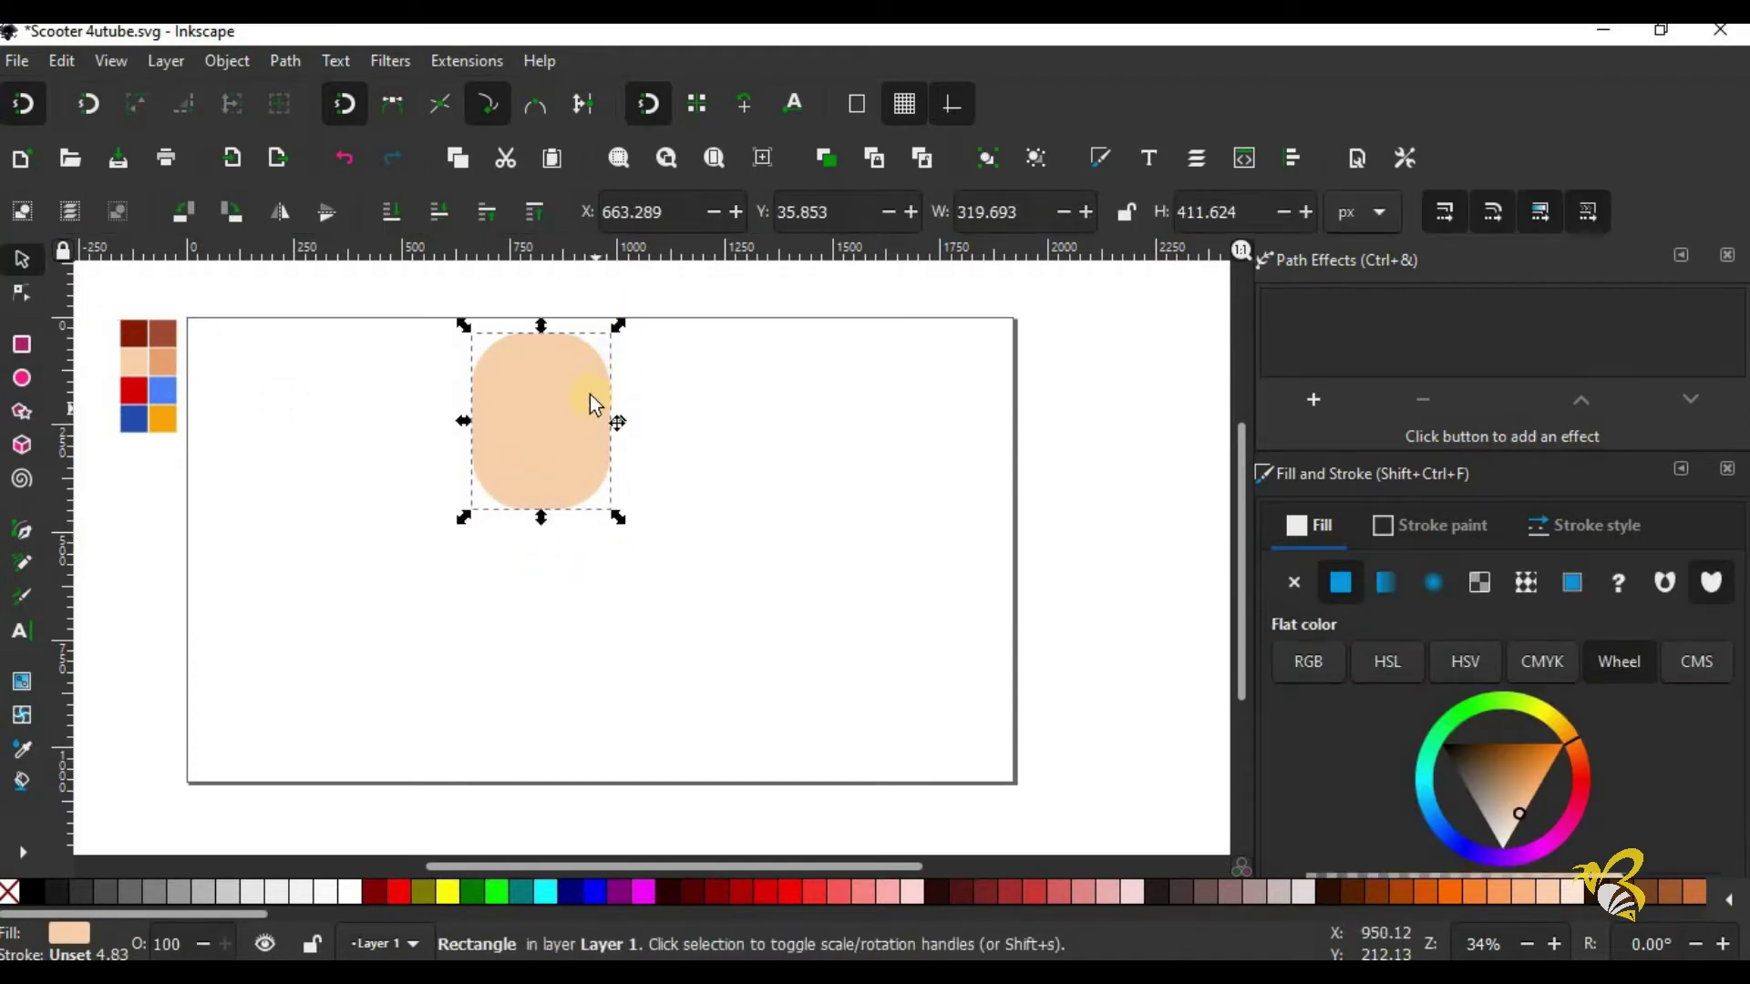
key("n")
left_click_drag(611, 387, 613, 409)
key("s")
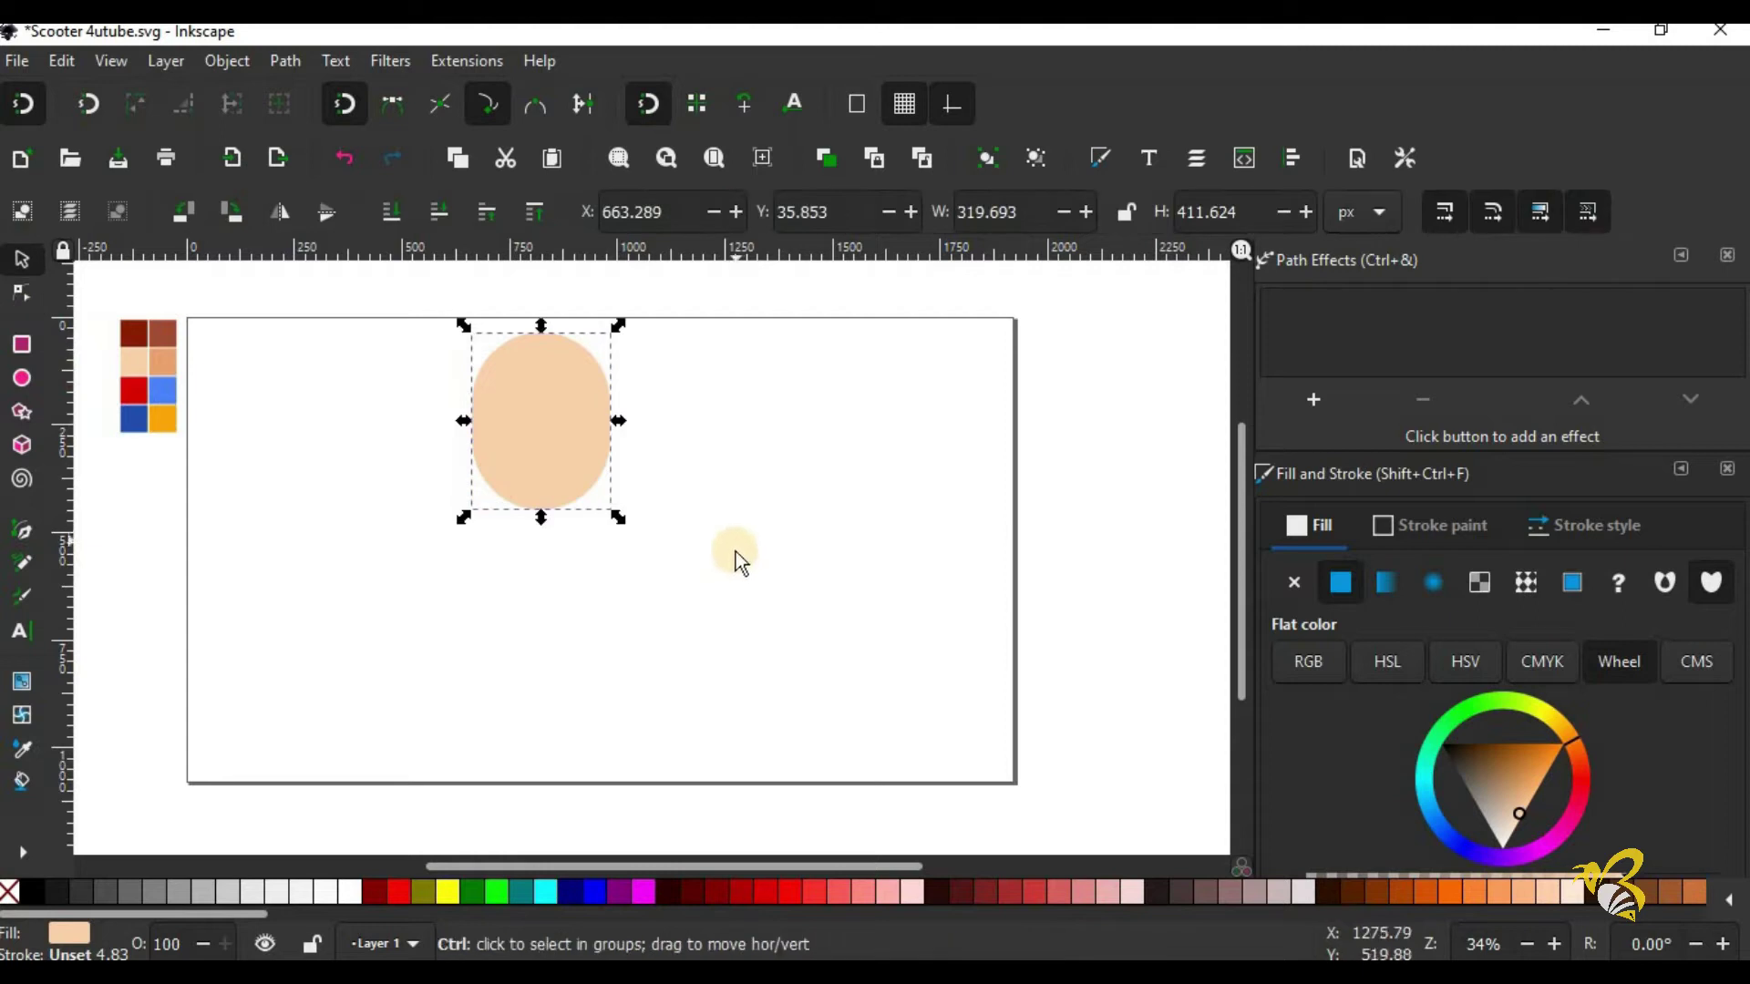
Step: Give the lower face copy a darker peach fill and scale both face parts down
left_click(539, 448)
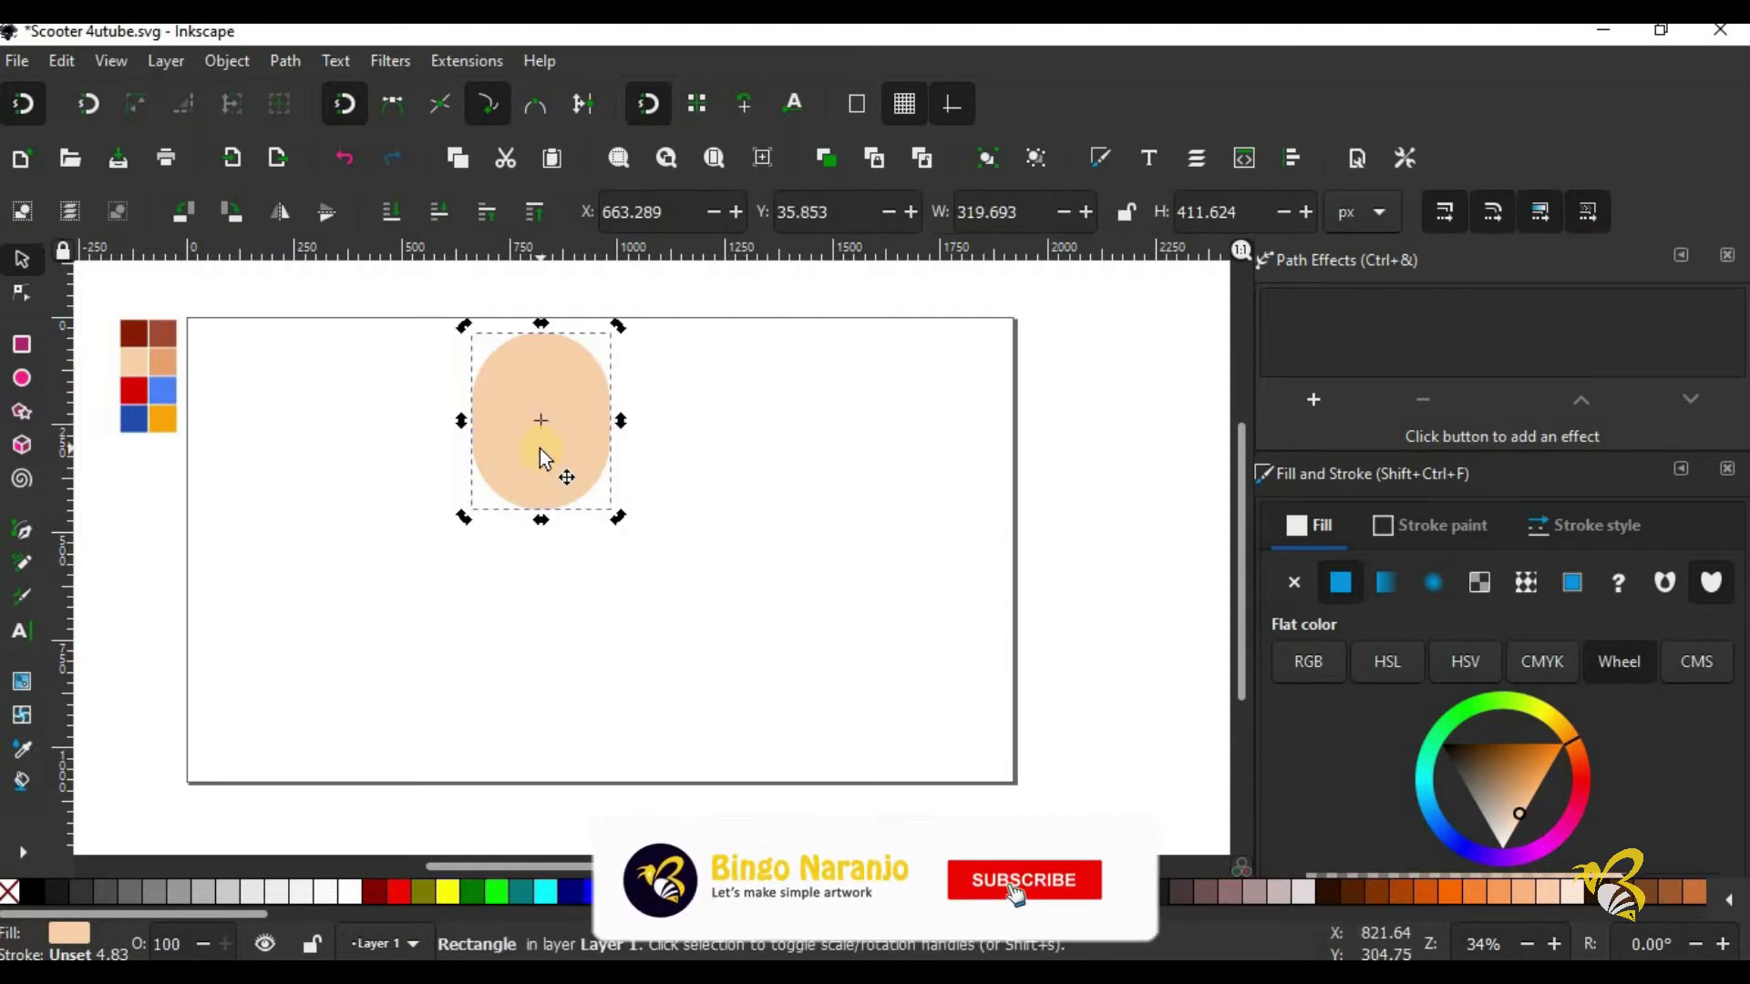
left_click_drag(540, 448, 540, 444)
left_click(715, 522)
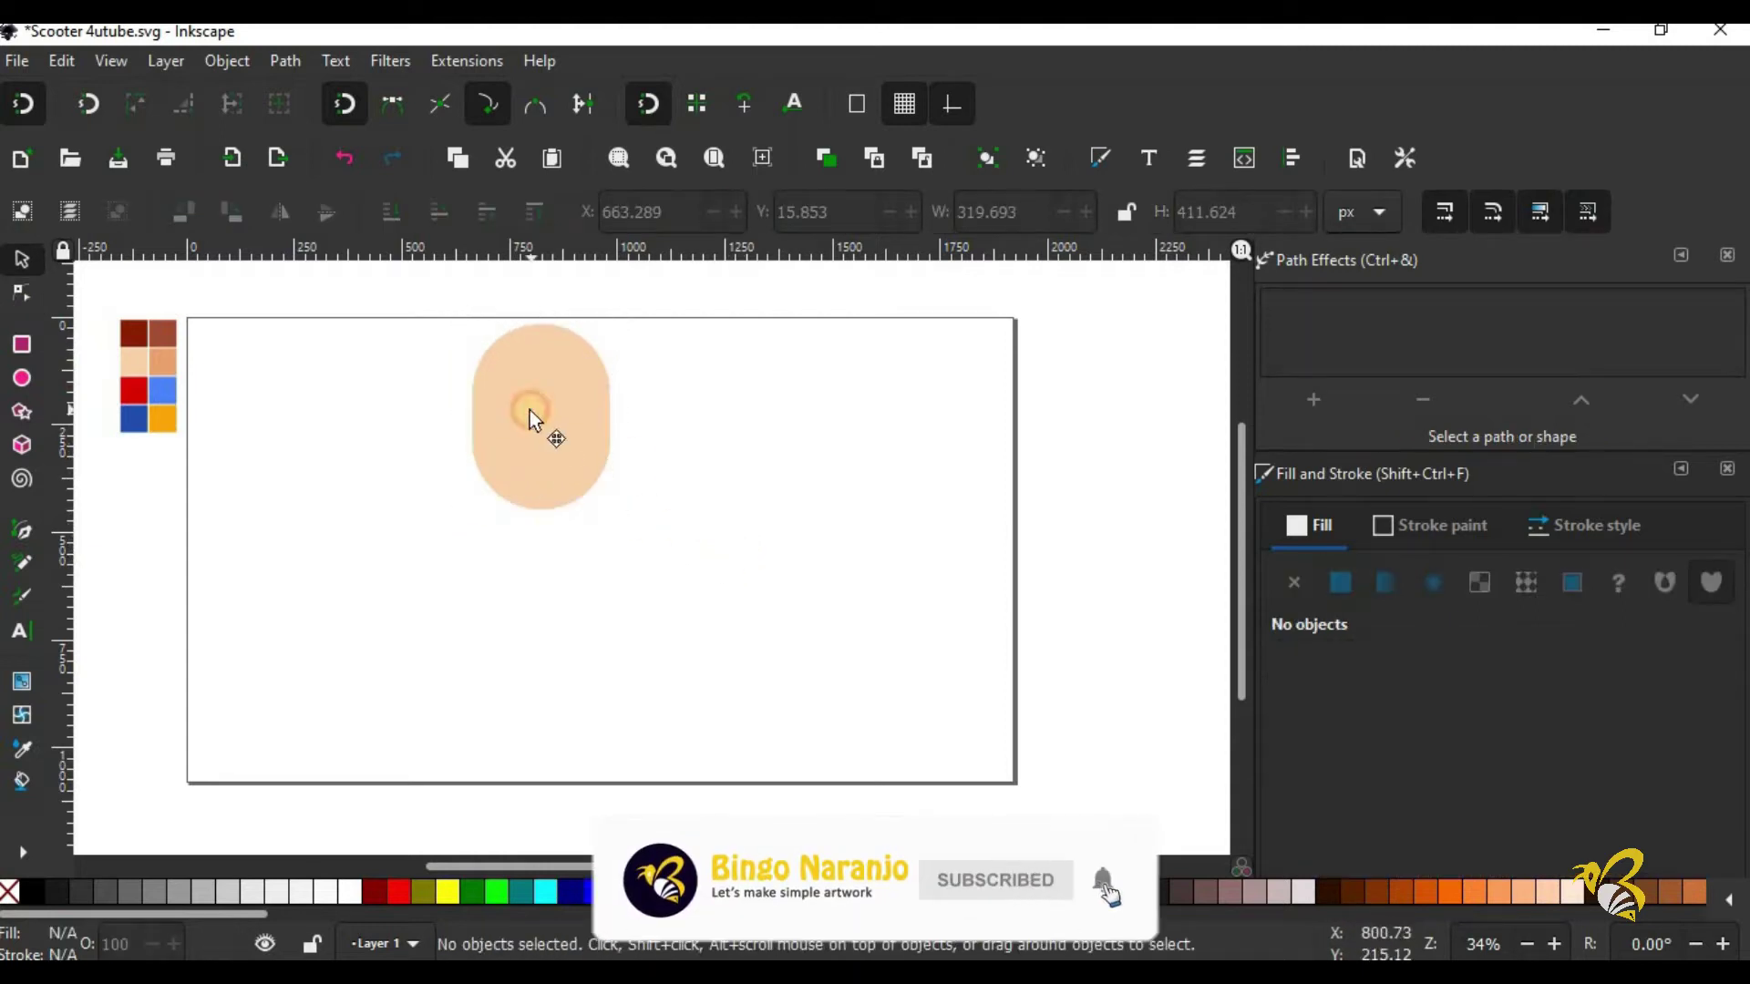
left_click(528, 410)
left_click(21, 750)
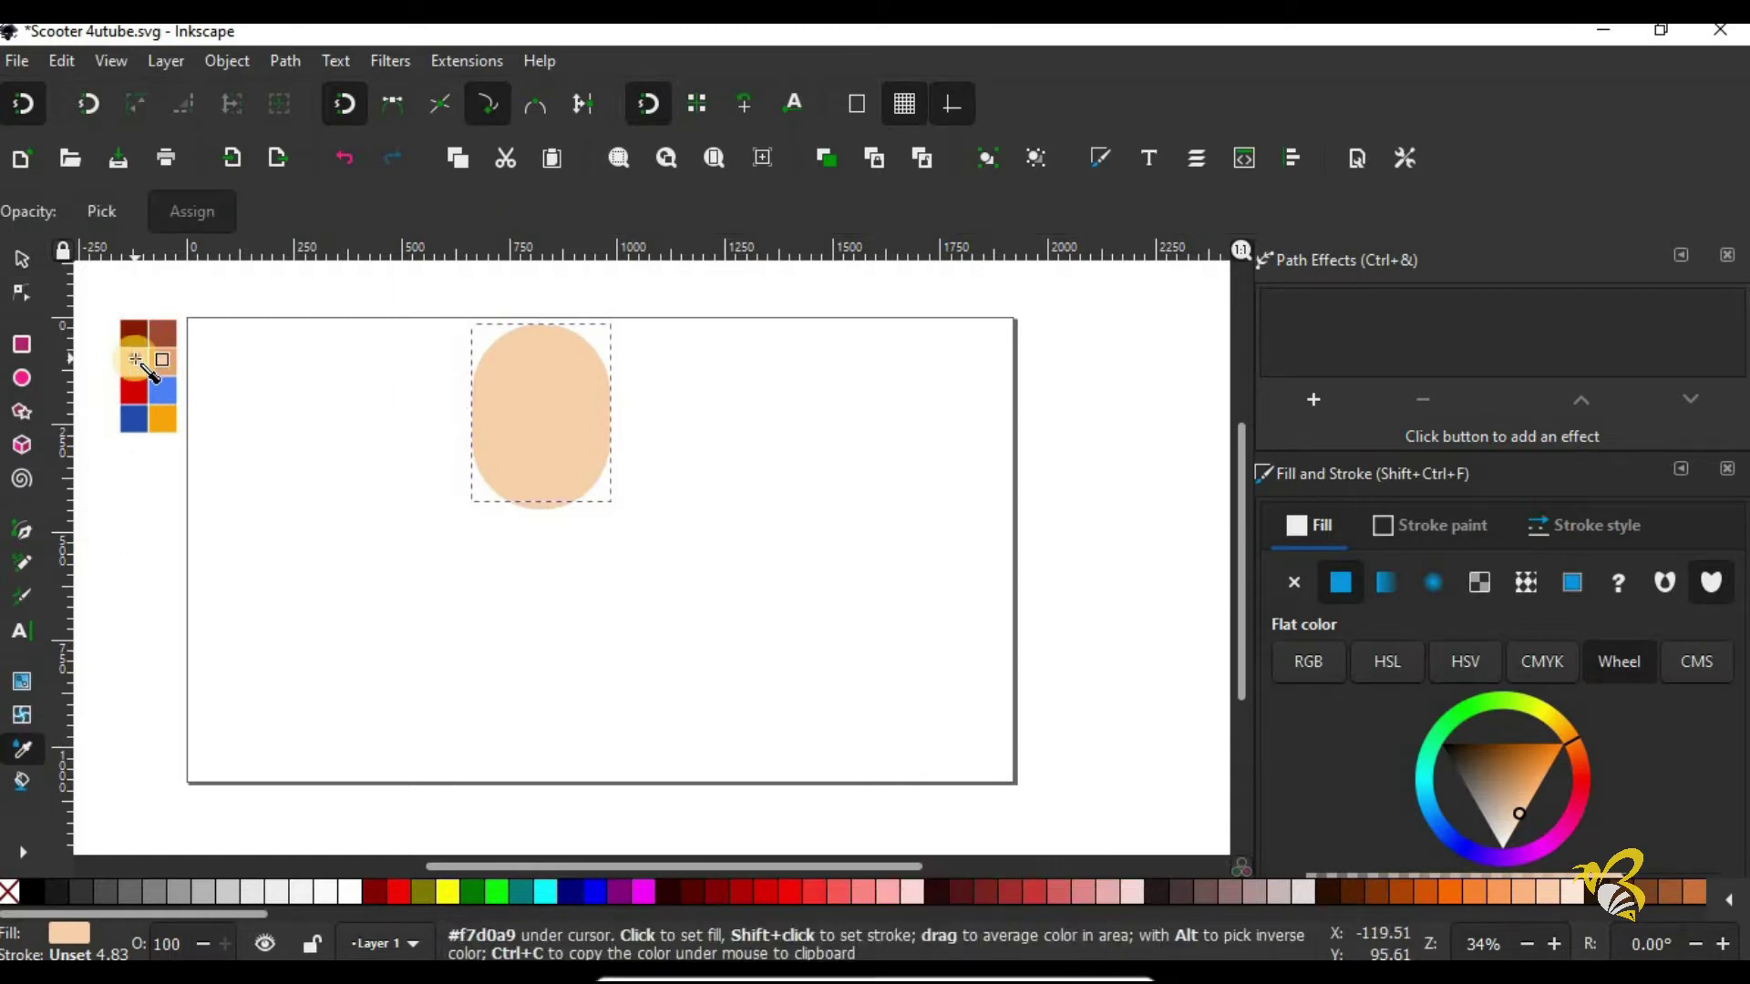
key("n")
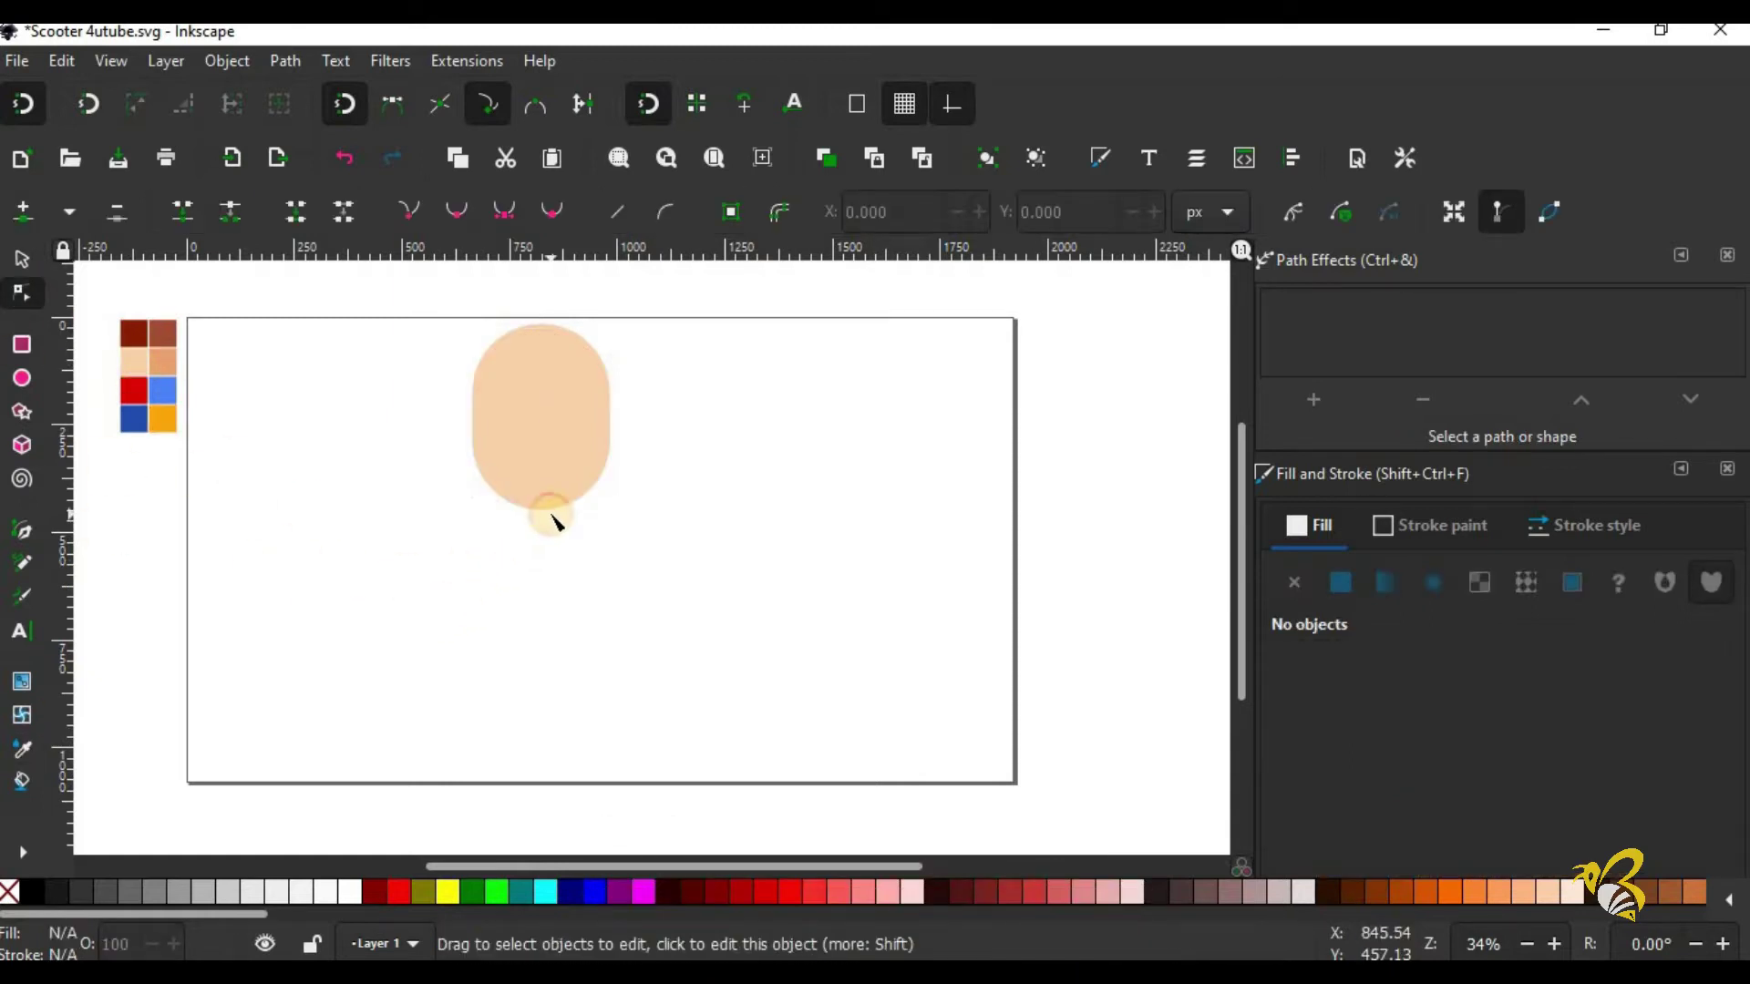
left_click(18, 755)
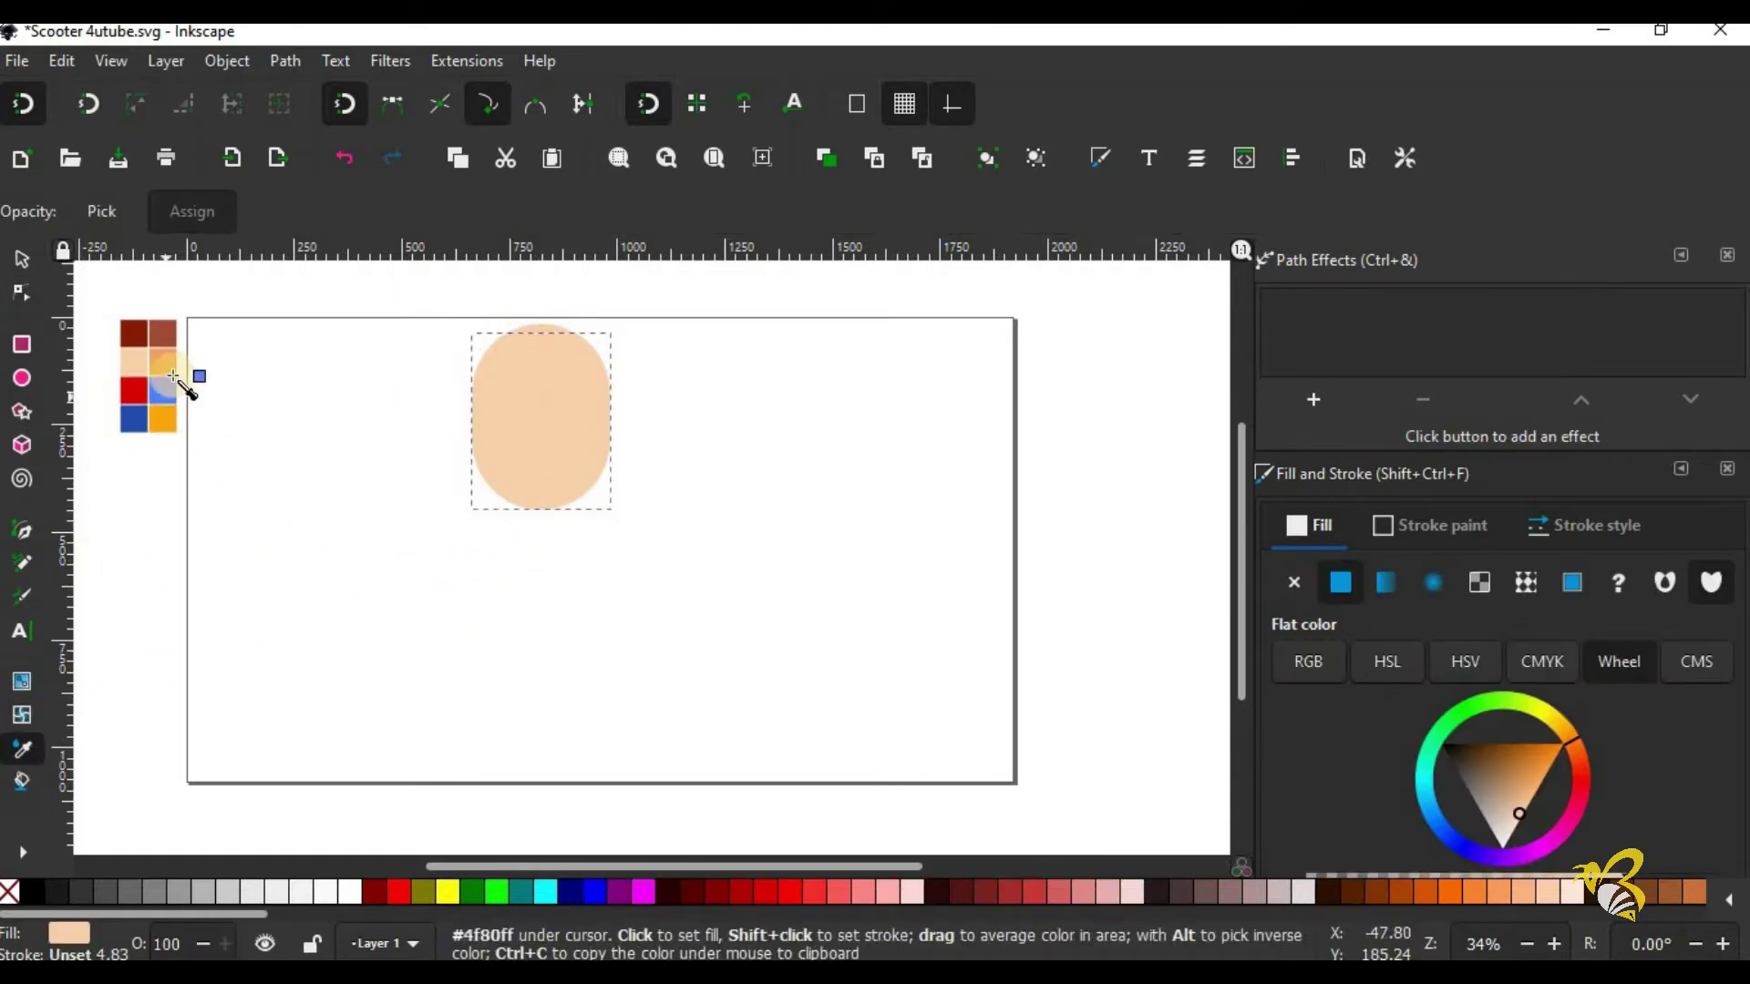
left_click(223, 430)
key("s")
mouse_move(437, 282)
left_mouse_down()
mouse_move(660, 567)
mouse_move(601, 495)
left_mouse_up()
left_click(1680, 254)
Step: Draw a circle beside the face and fill it with the brown swatch
left_click_drag(516, 868, 467, 868)
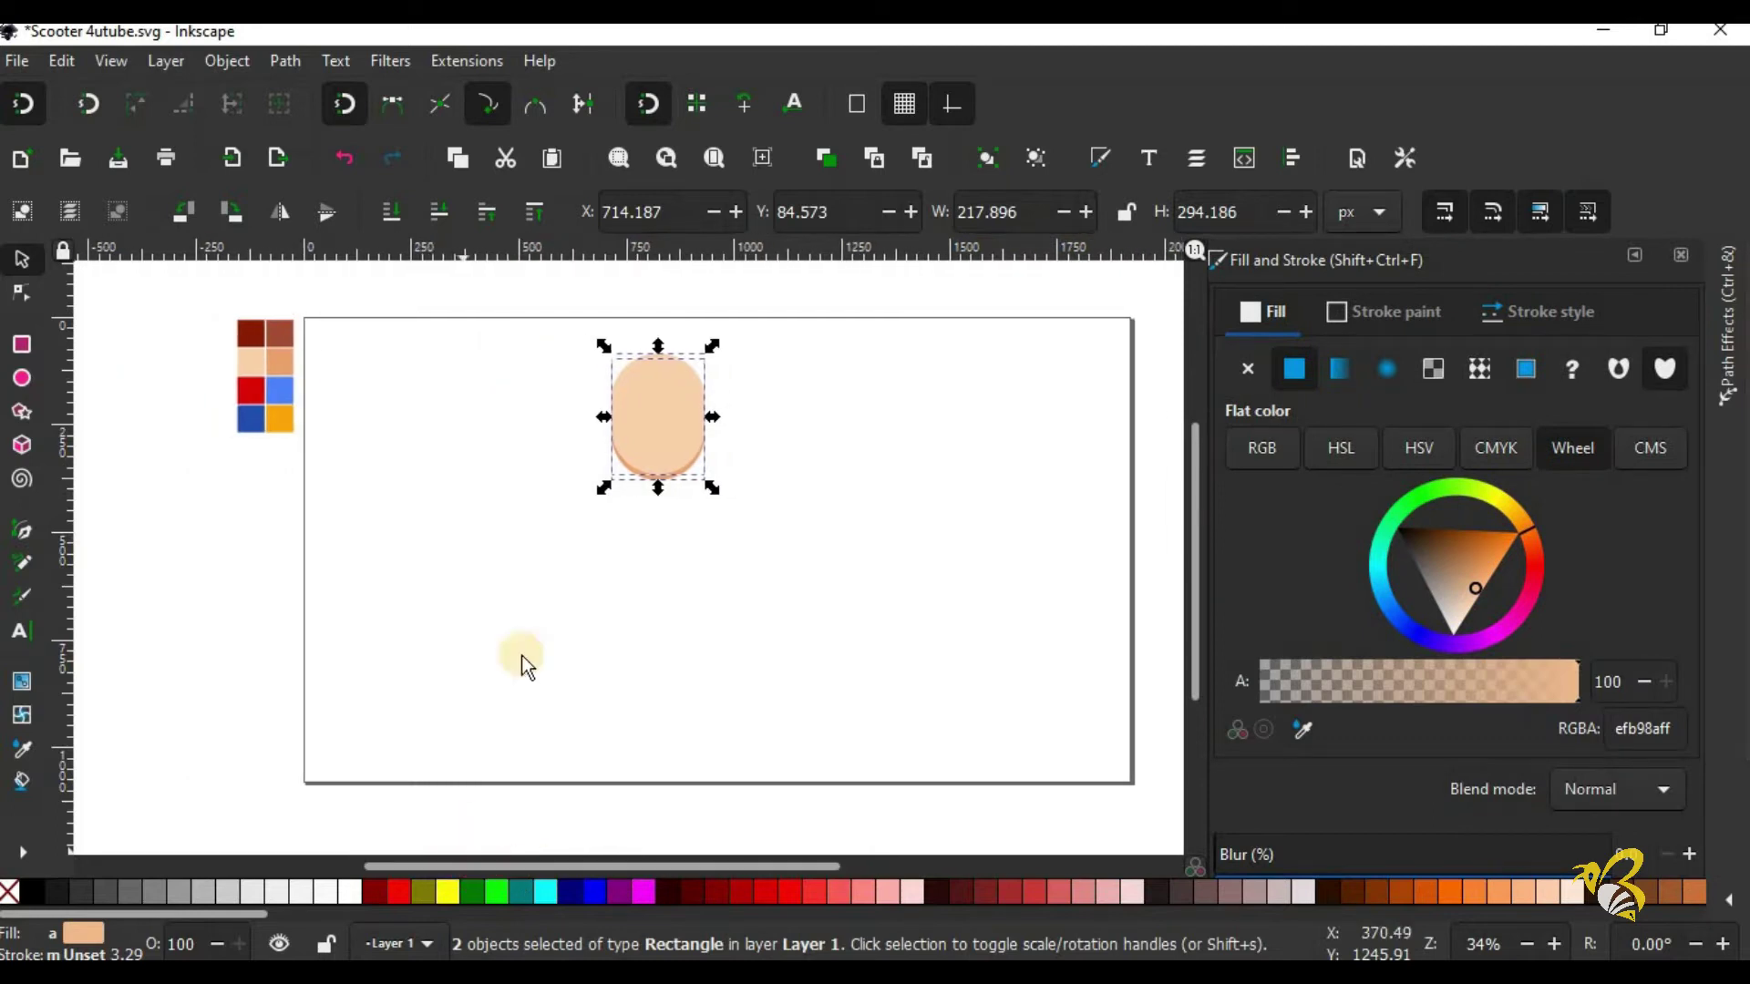
left_click(21, 373)
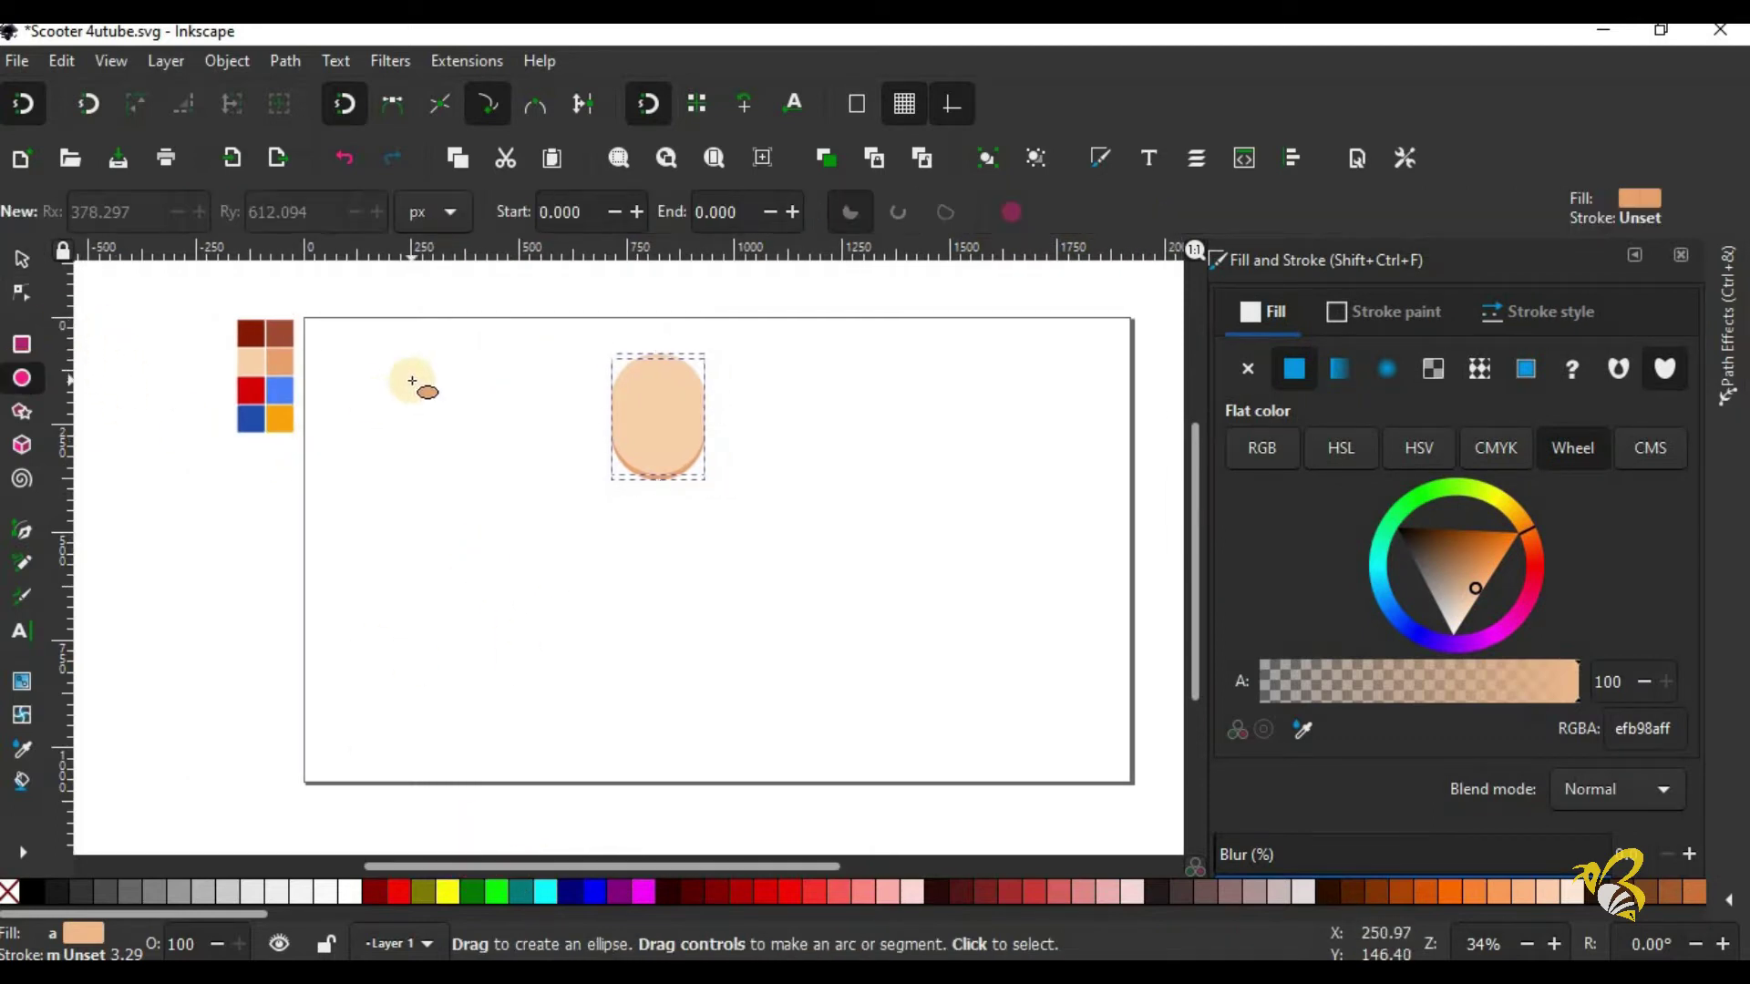
mouse_move(411, 381)
left_mouse_down()
mouse_move(537, 550)
mouse_move(545, 516)
left_mouse_up()
key("s")
left_click(22, 749)
left_click(280, 334)
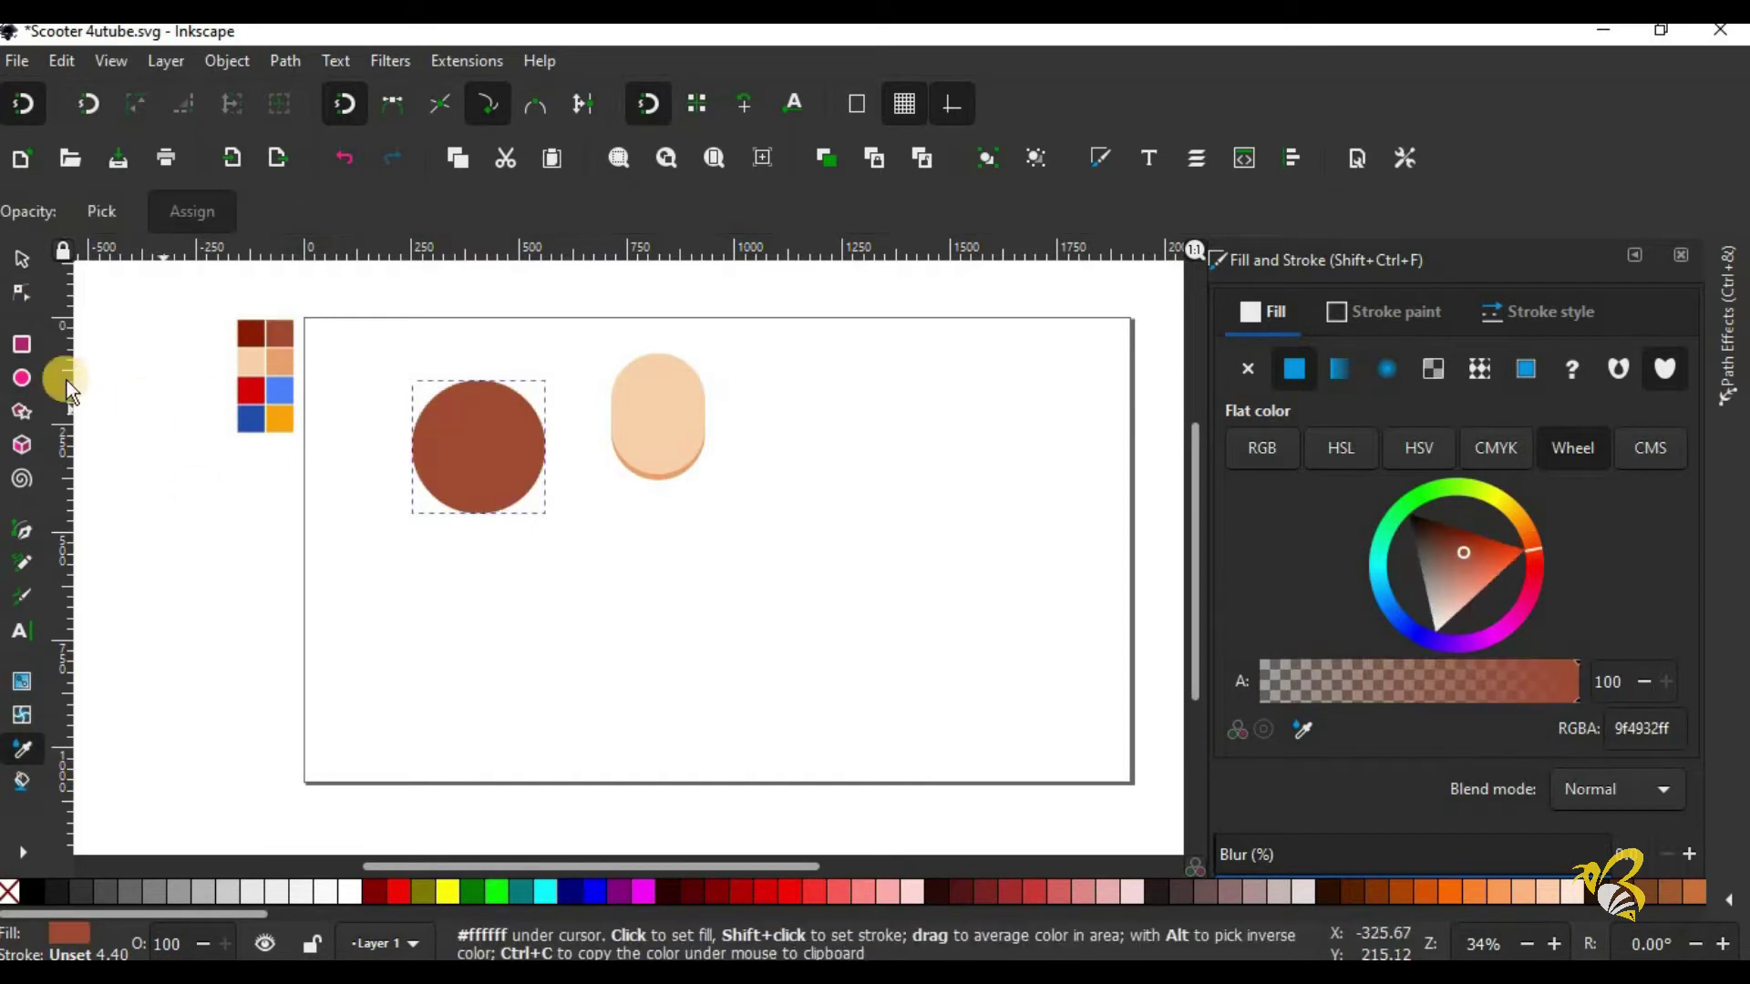
key("s")
Step: Move and shrink the brown circle over the head, then send it behind the face
left_click_drag(465, 460, 648, 397)
left_click_drag(737, 314, 721, 327)
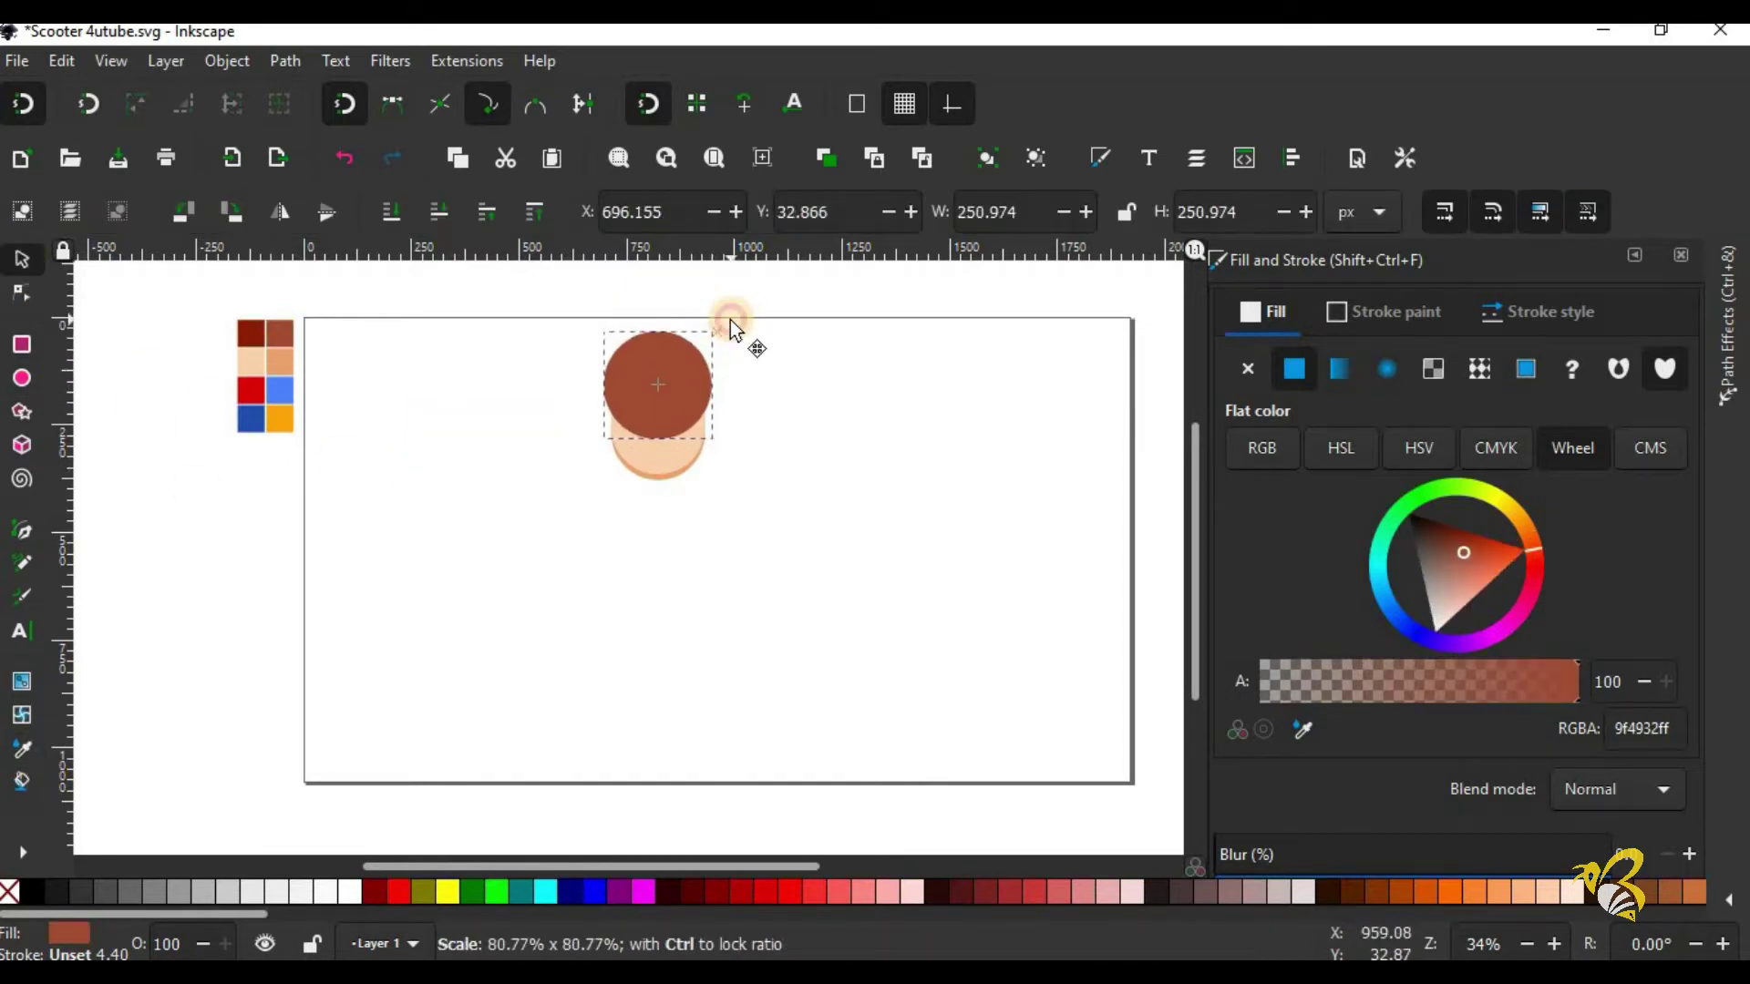
left_click(388, 219)
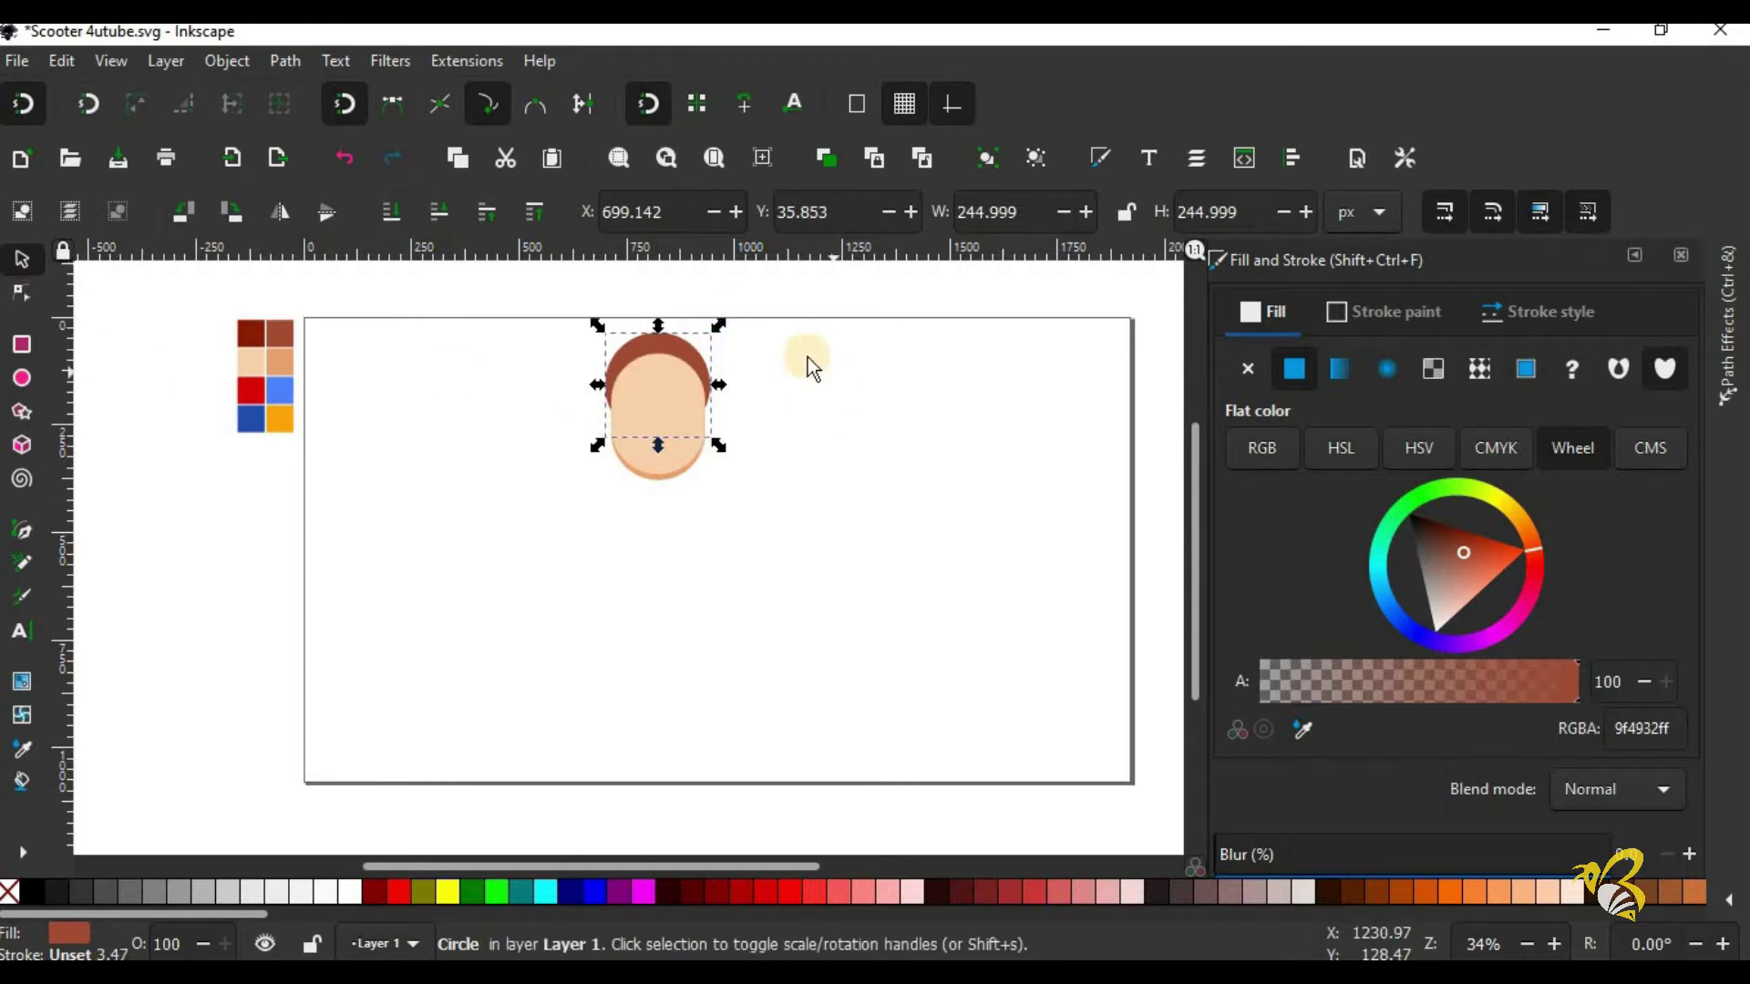
key("Down")
key("Down")
key("Down")
key("Down")
key("Down")
key("Down")
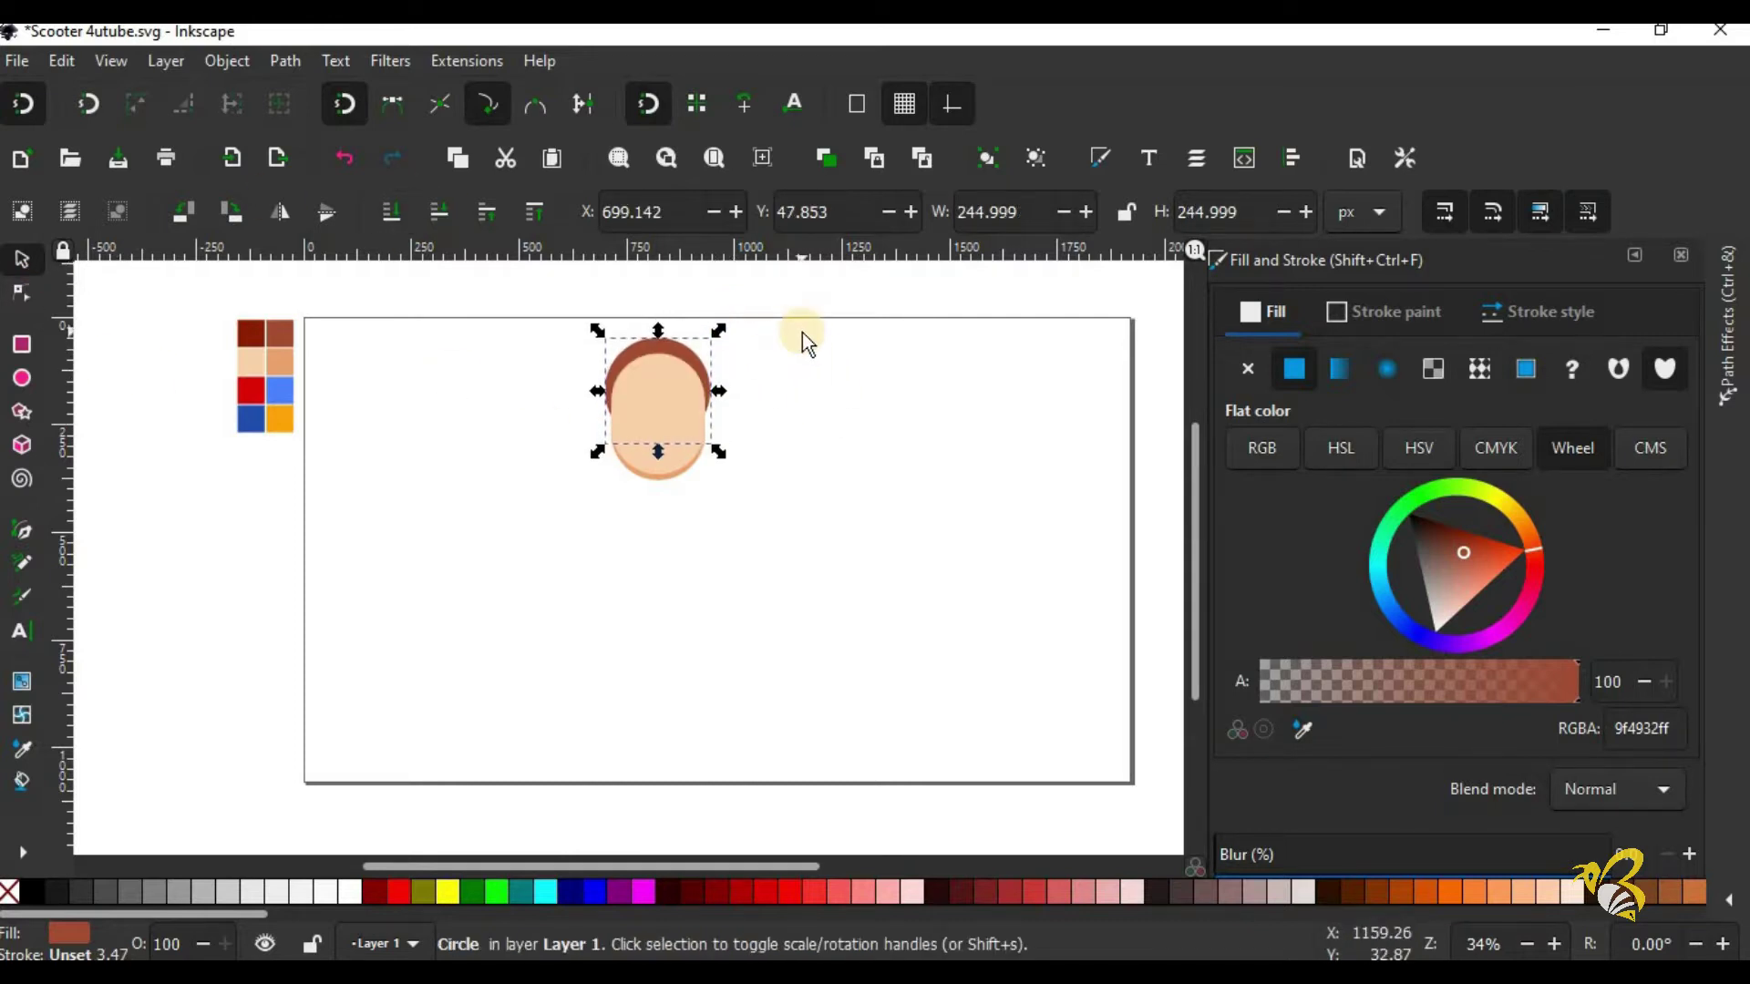
left_click(802, 408)
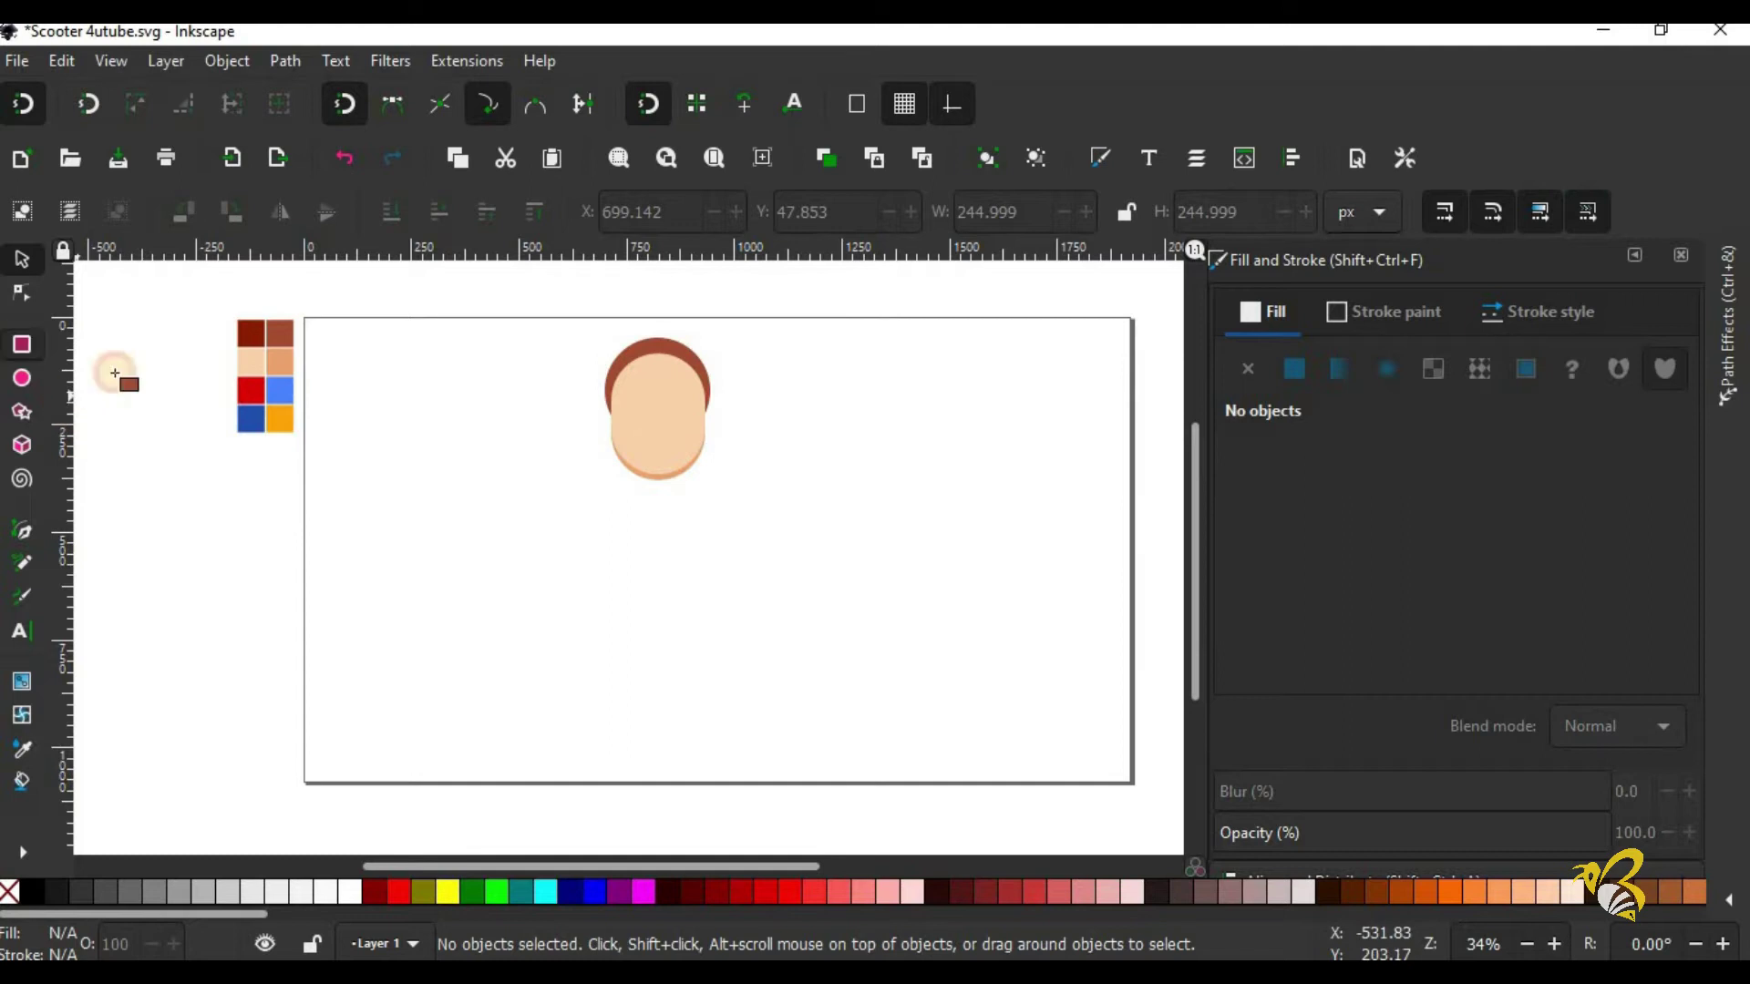
Step: Draw a rounded bar left of the face and resize it thinner
left_click_drag(419, 413, 570, 451)
key("s")
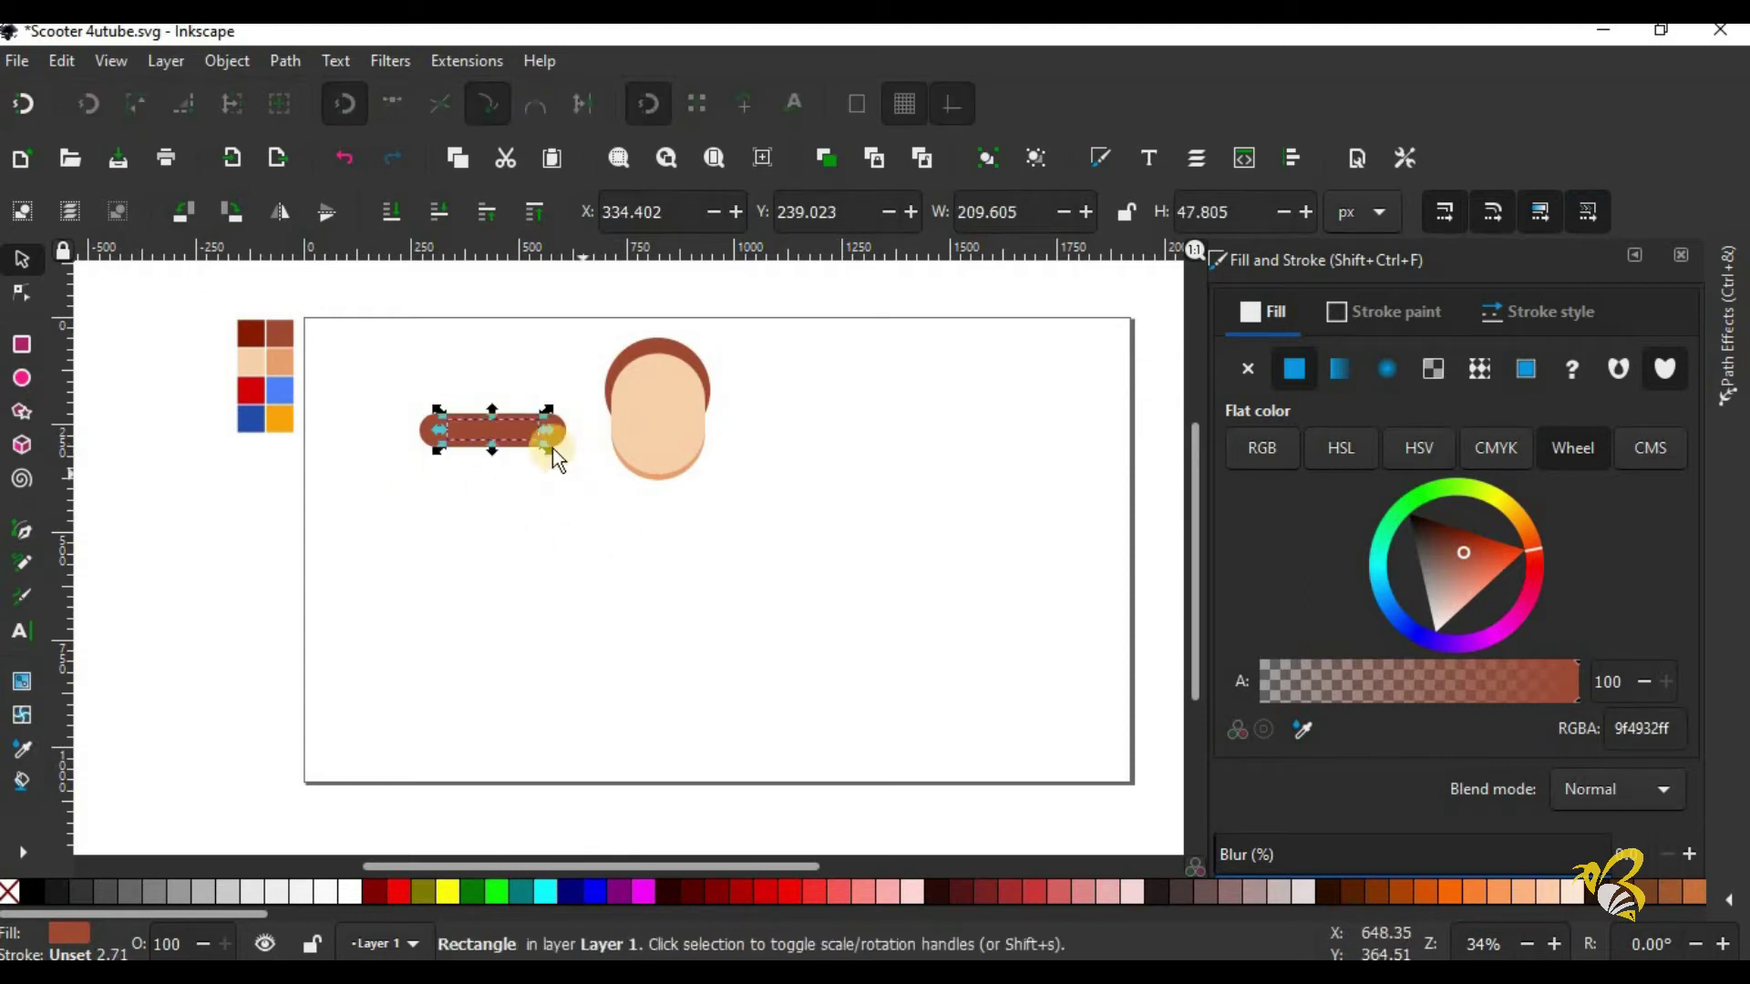
left_click_drag(552, 452, 565, 459)
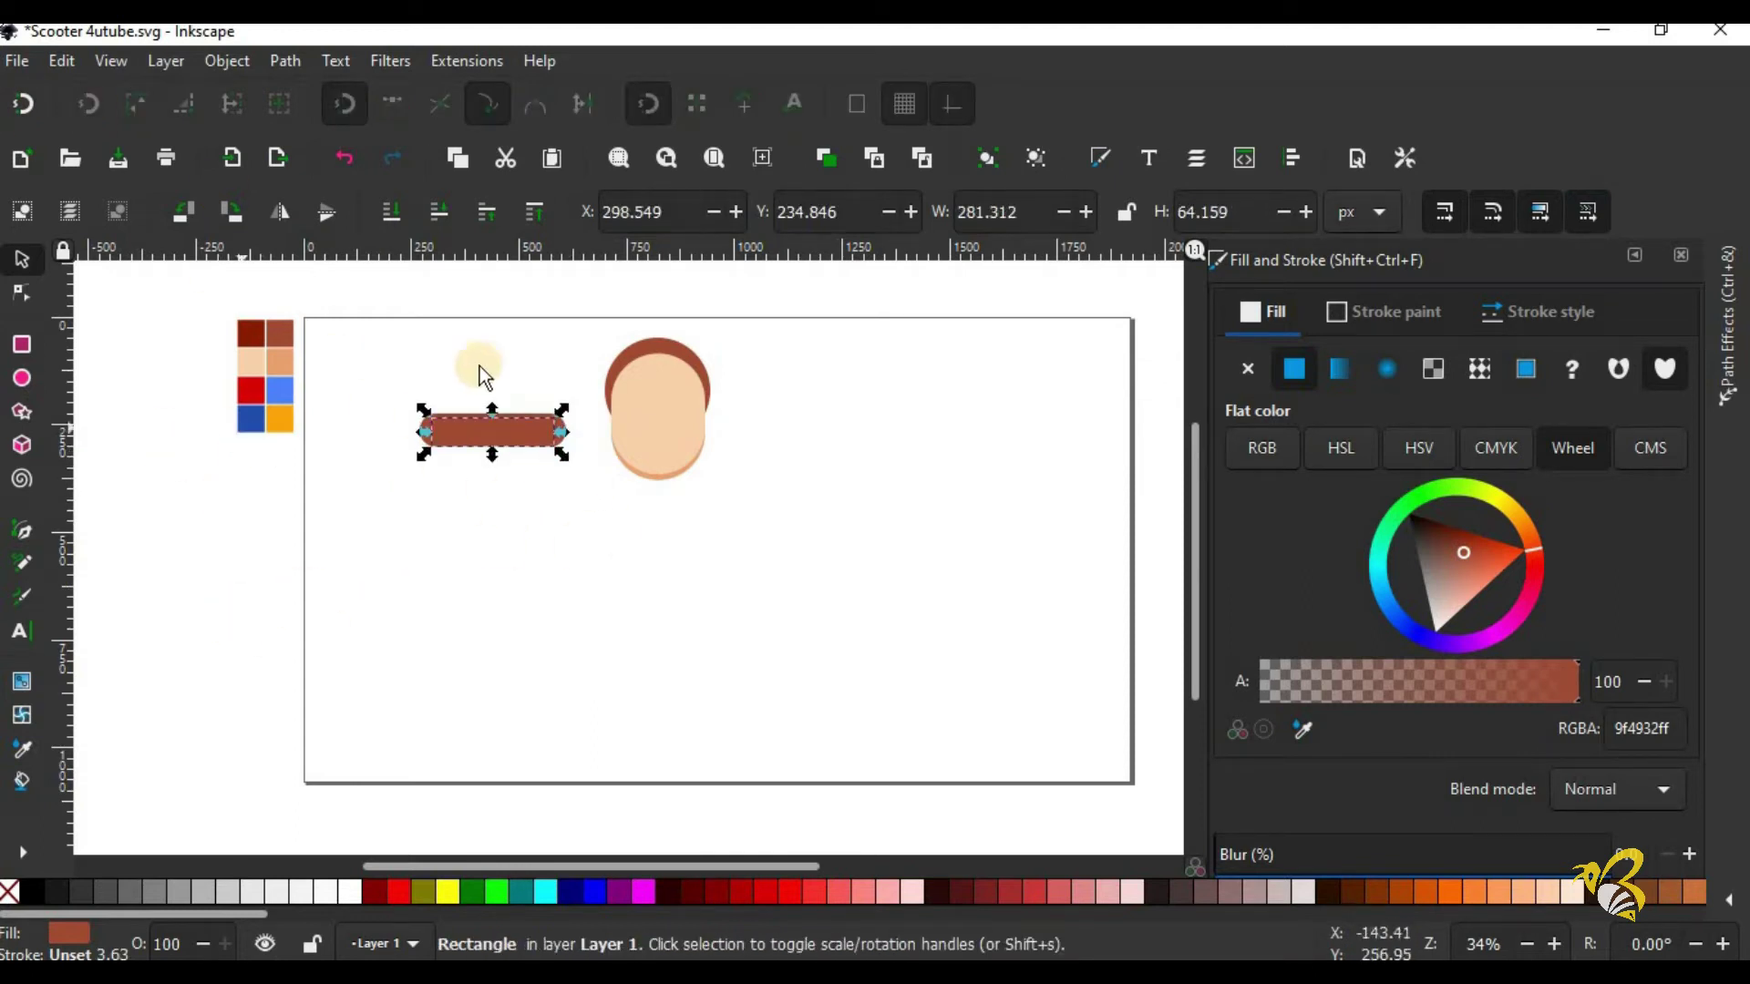
left_click_drag(491, 407, 567, 433)
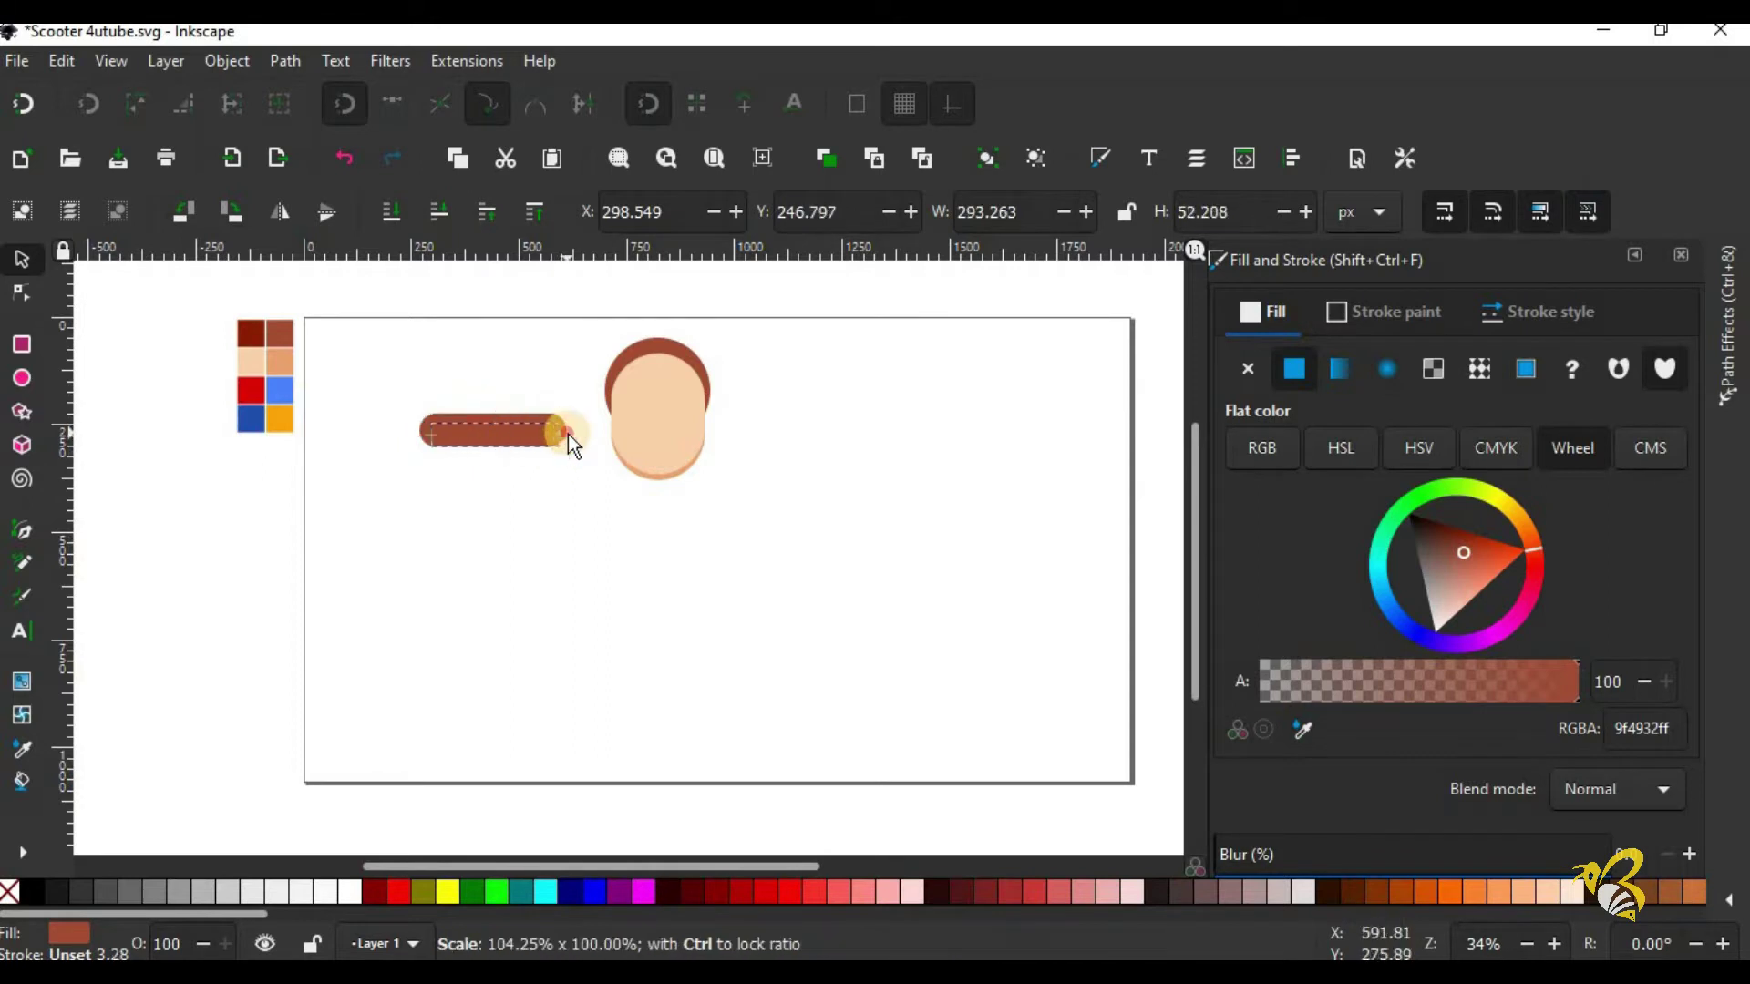
left_click(22, 292)
left_click(387, 576)
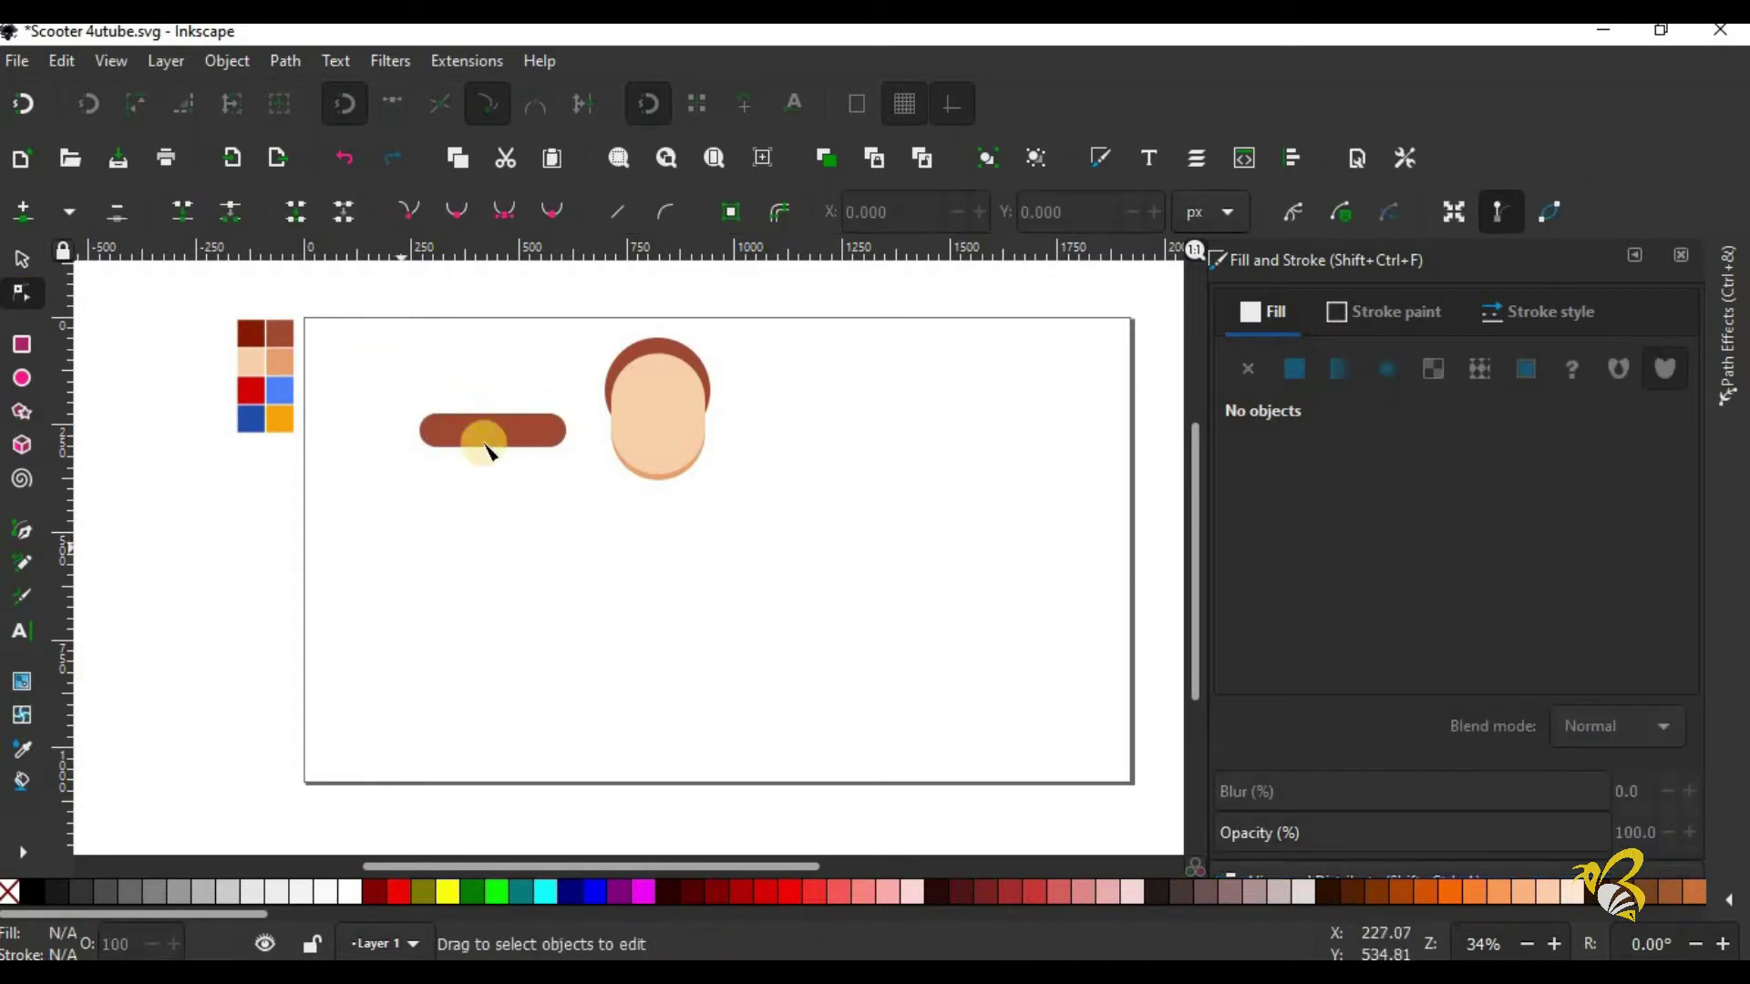
left_click(536, 421)
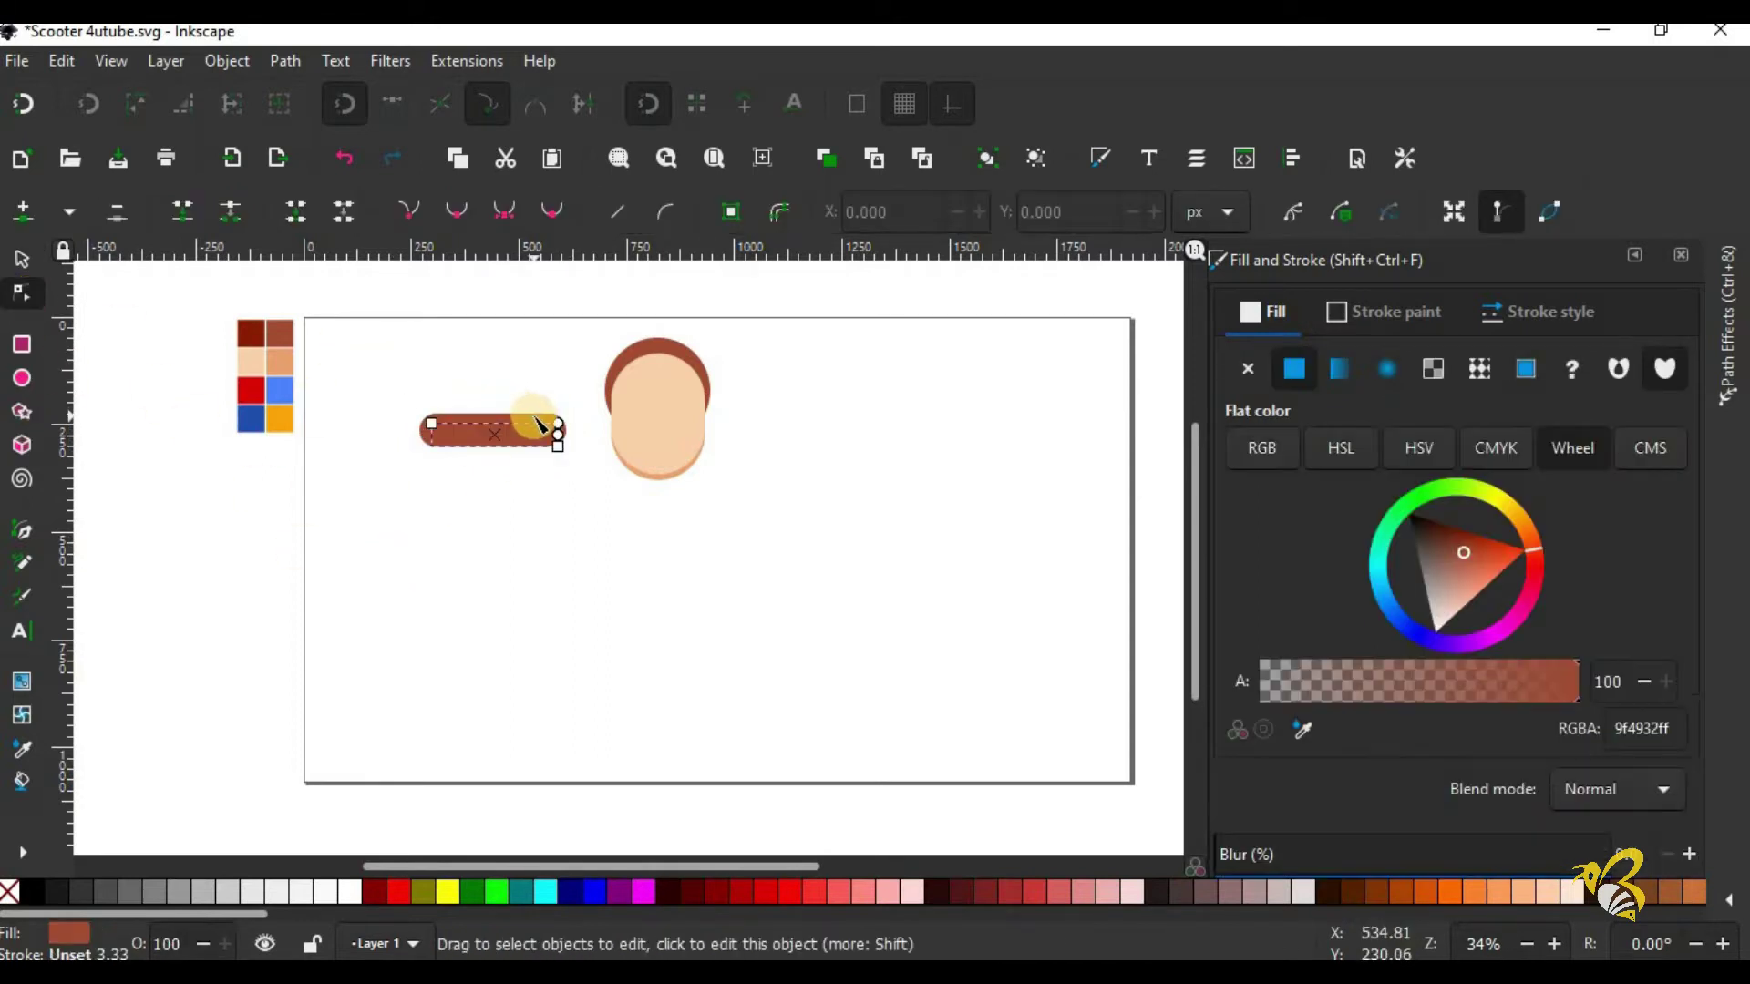
left_click(20, 258)
Step: Fill the bar darker peach, make the upper copy light peach, and select both bars
left_click(22, 749)
left_click(286, 372)
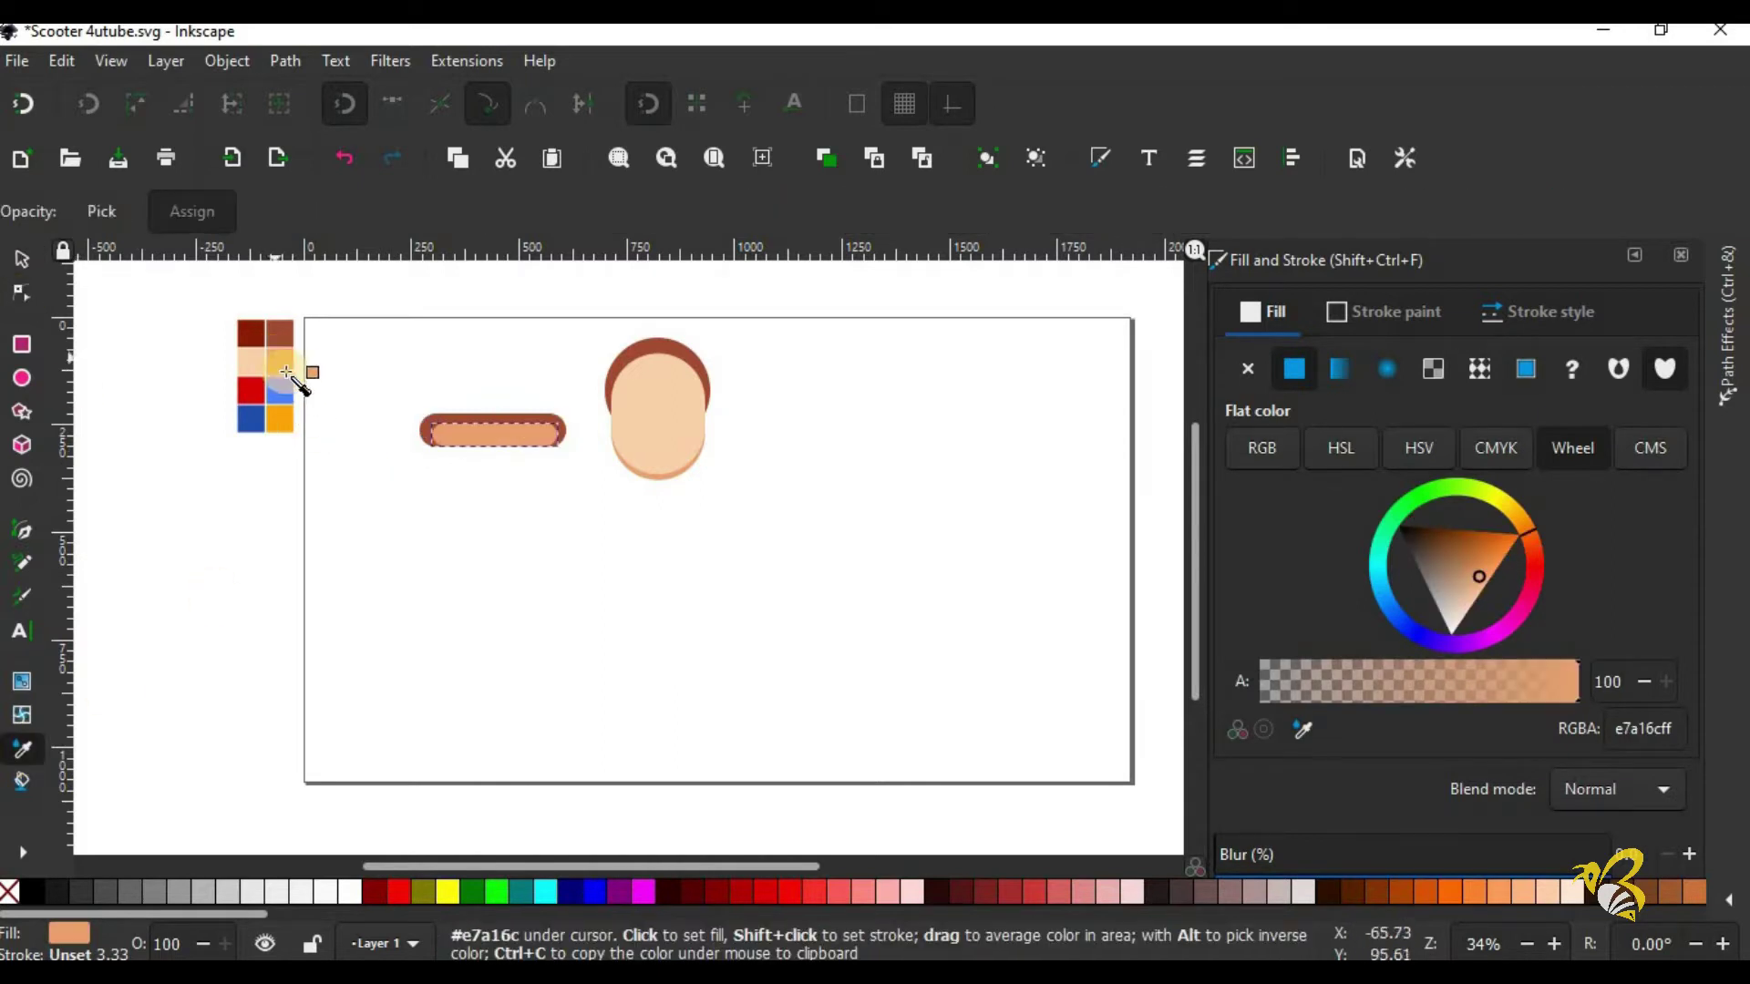
left_click(22, 293)
left_click(390, 496)
left_click(561, 423)
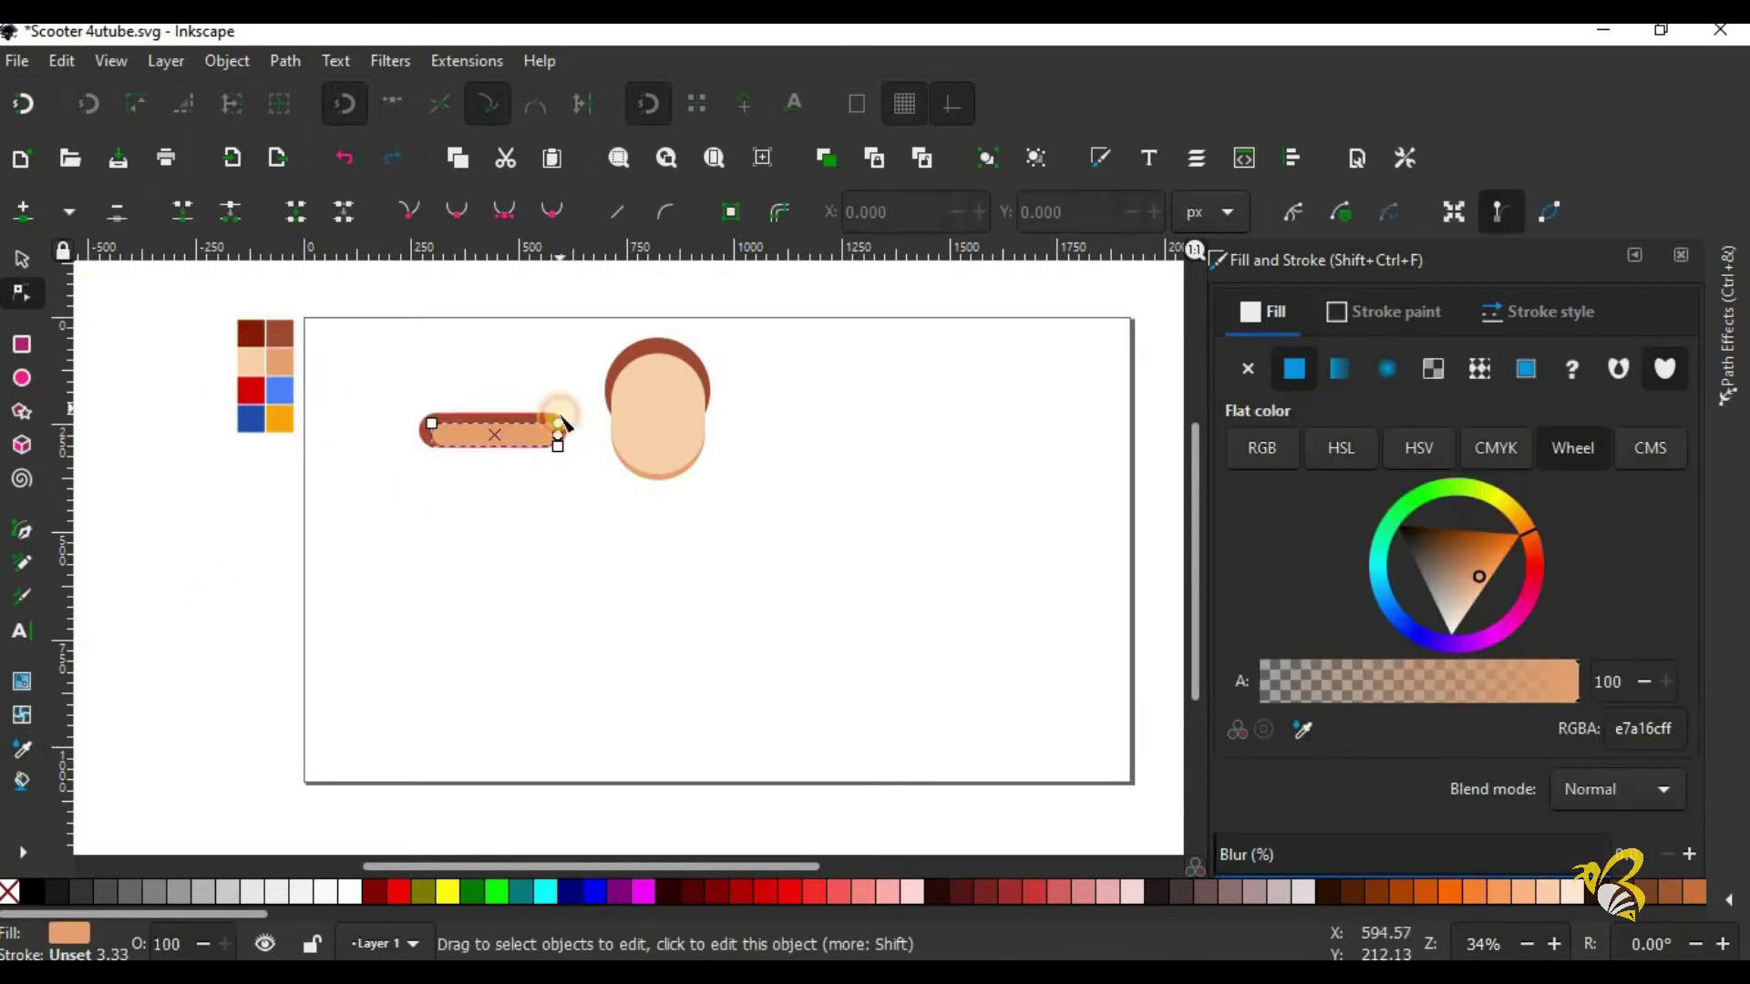
left_click(22, 749)
left_click(251, 361)
key("s")
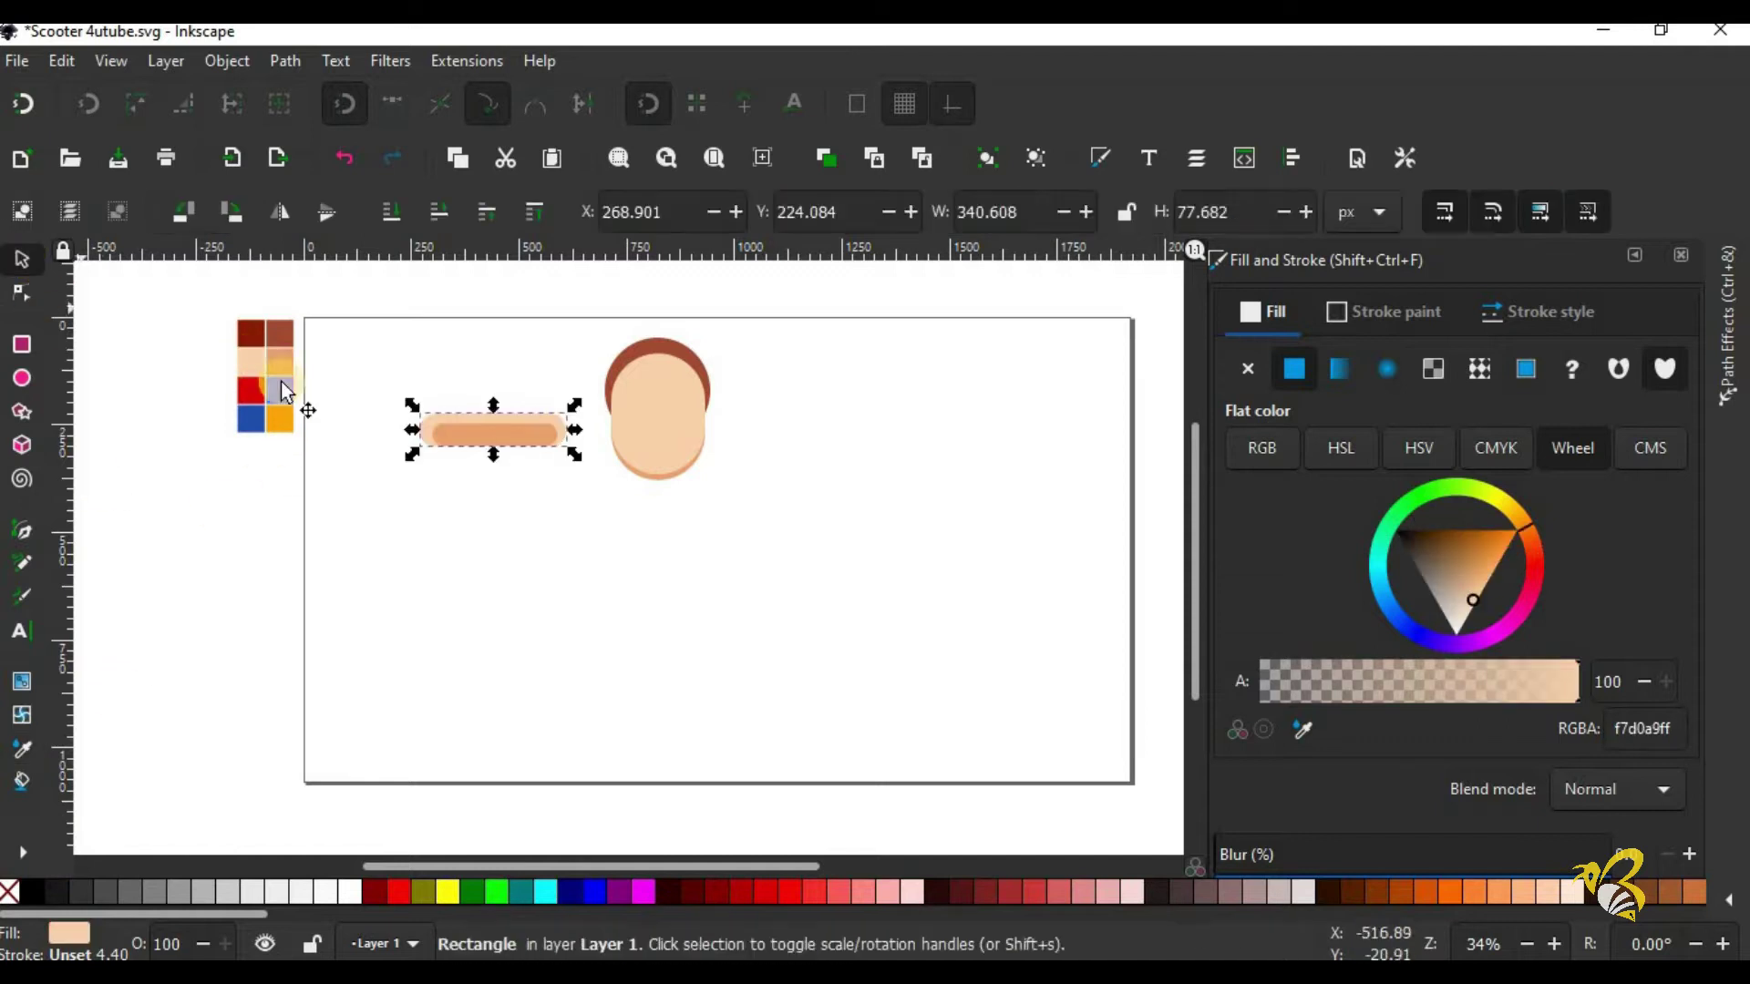
left_click_drag(370, 371, 580, 513)
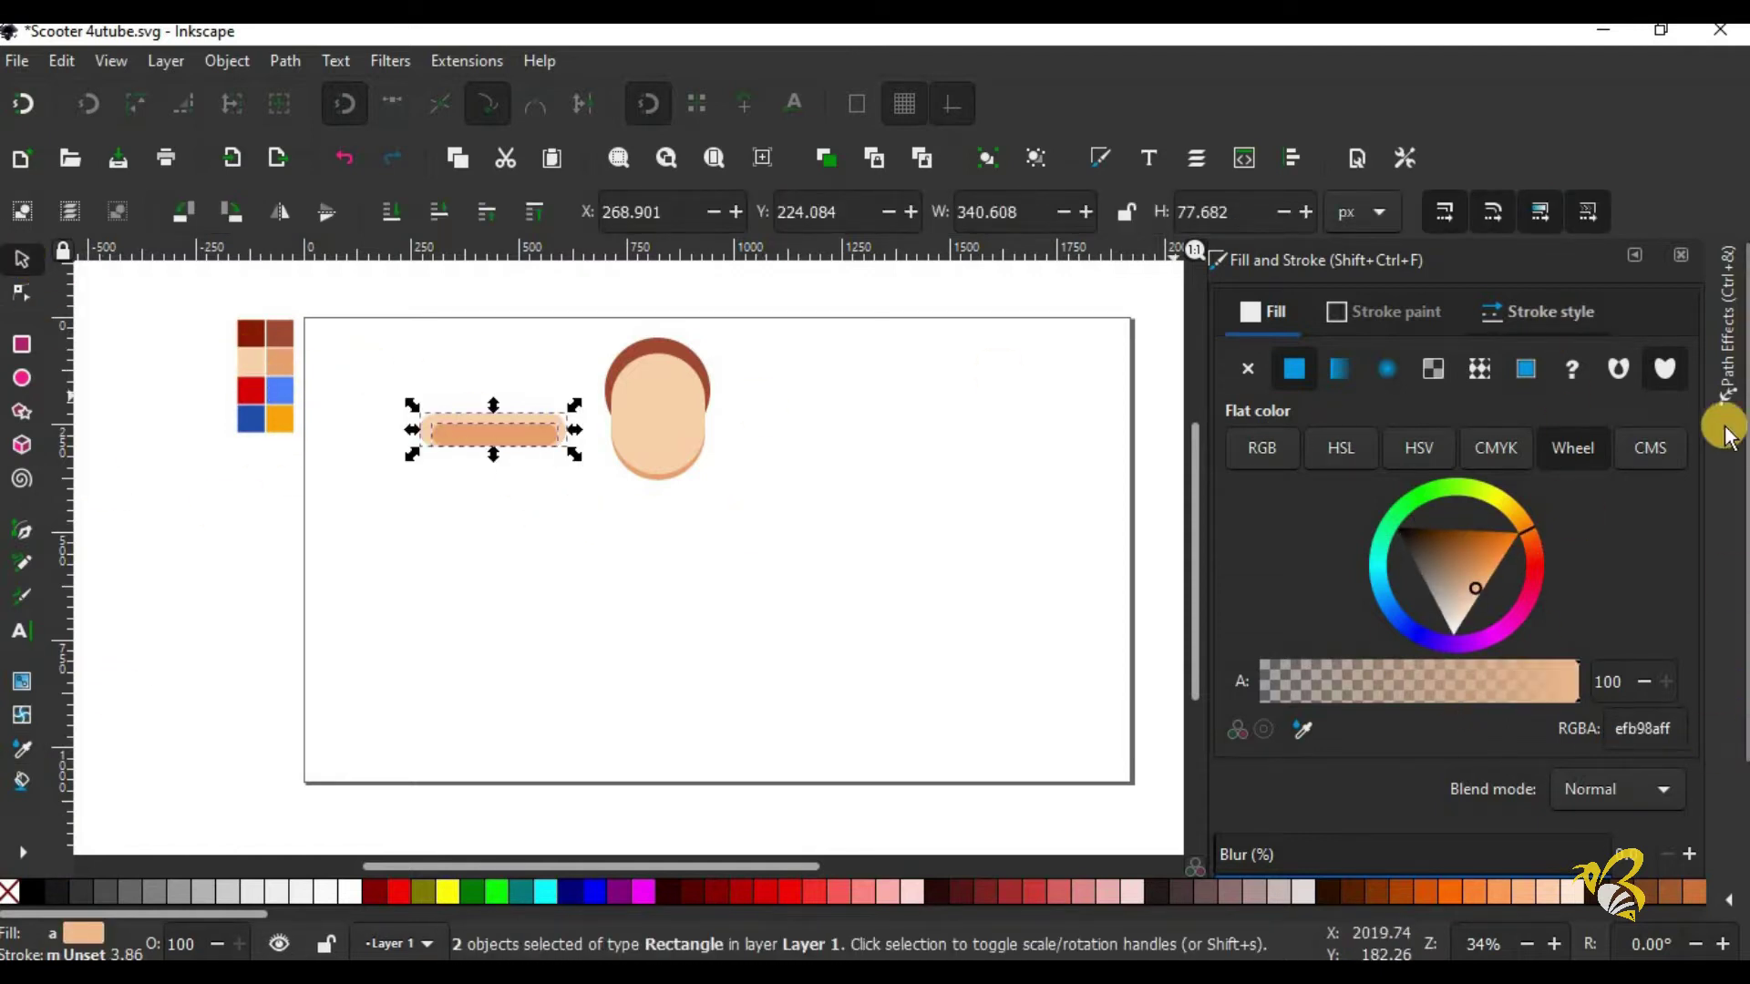
Step: Centre the two peach bars on each other and widen the light bar slightly
left_click(227, 60)
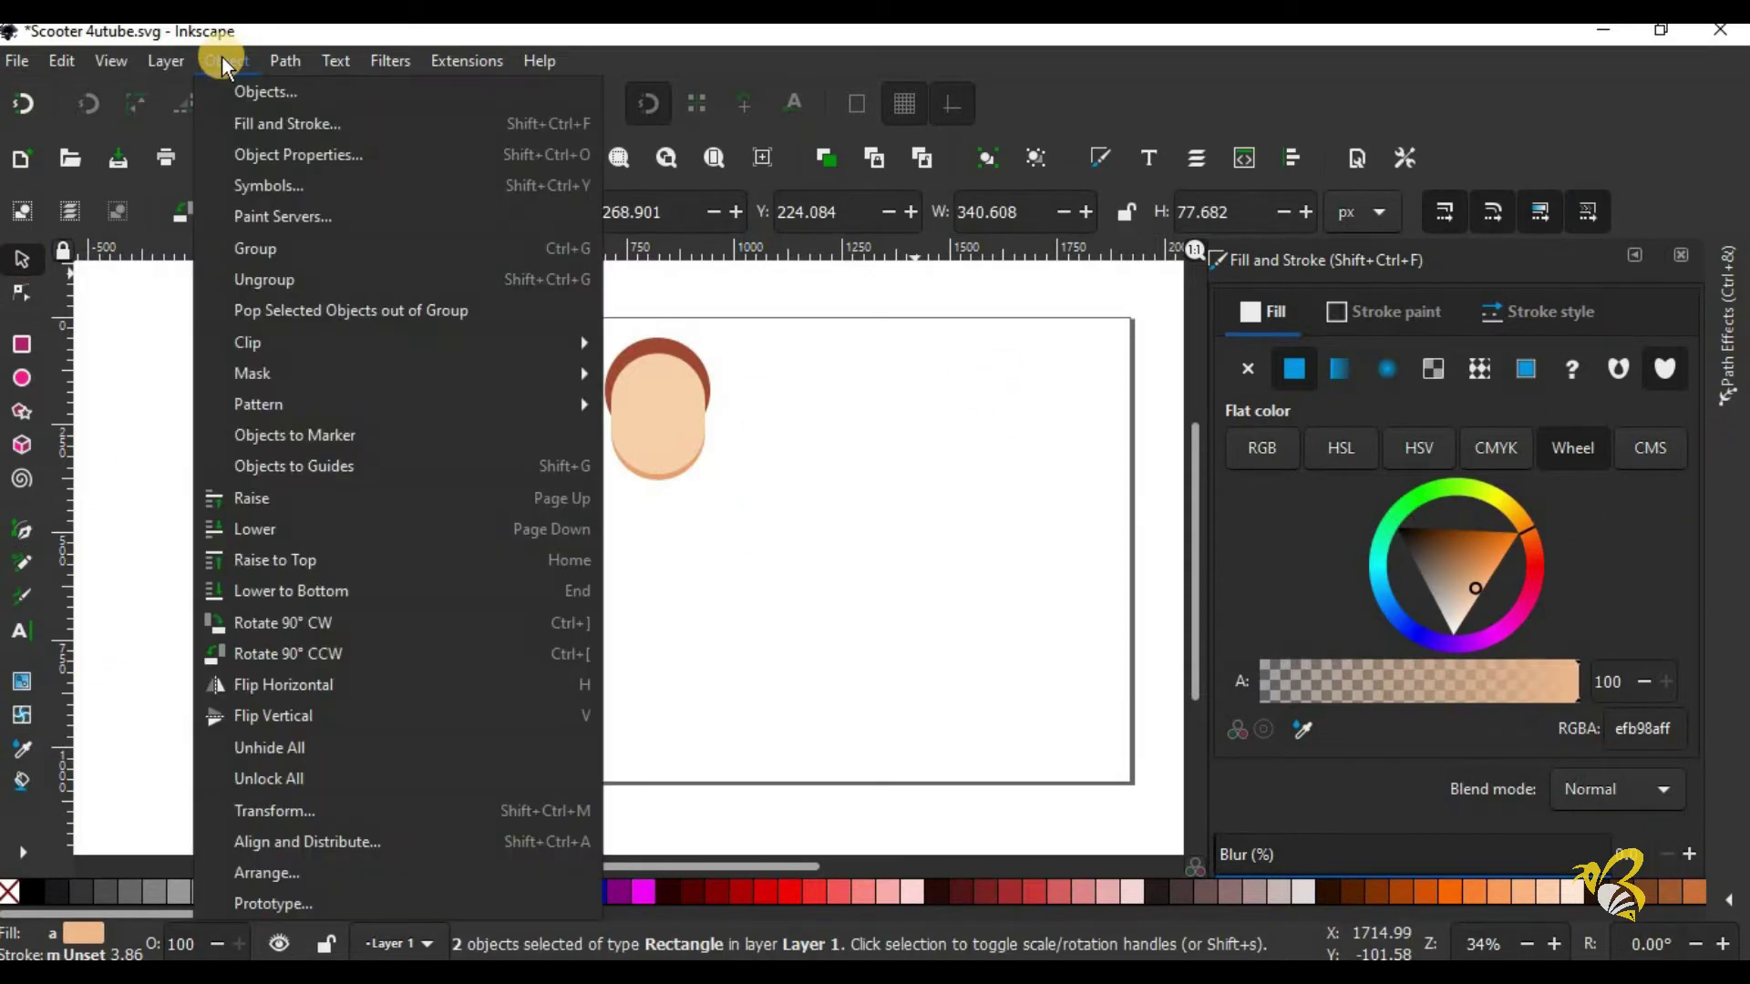
left_click(281, 842)
left_click(1501, 359)
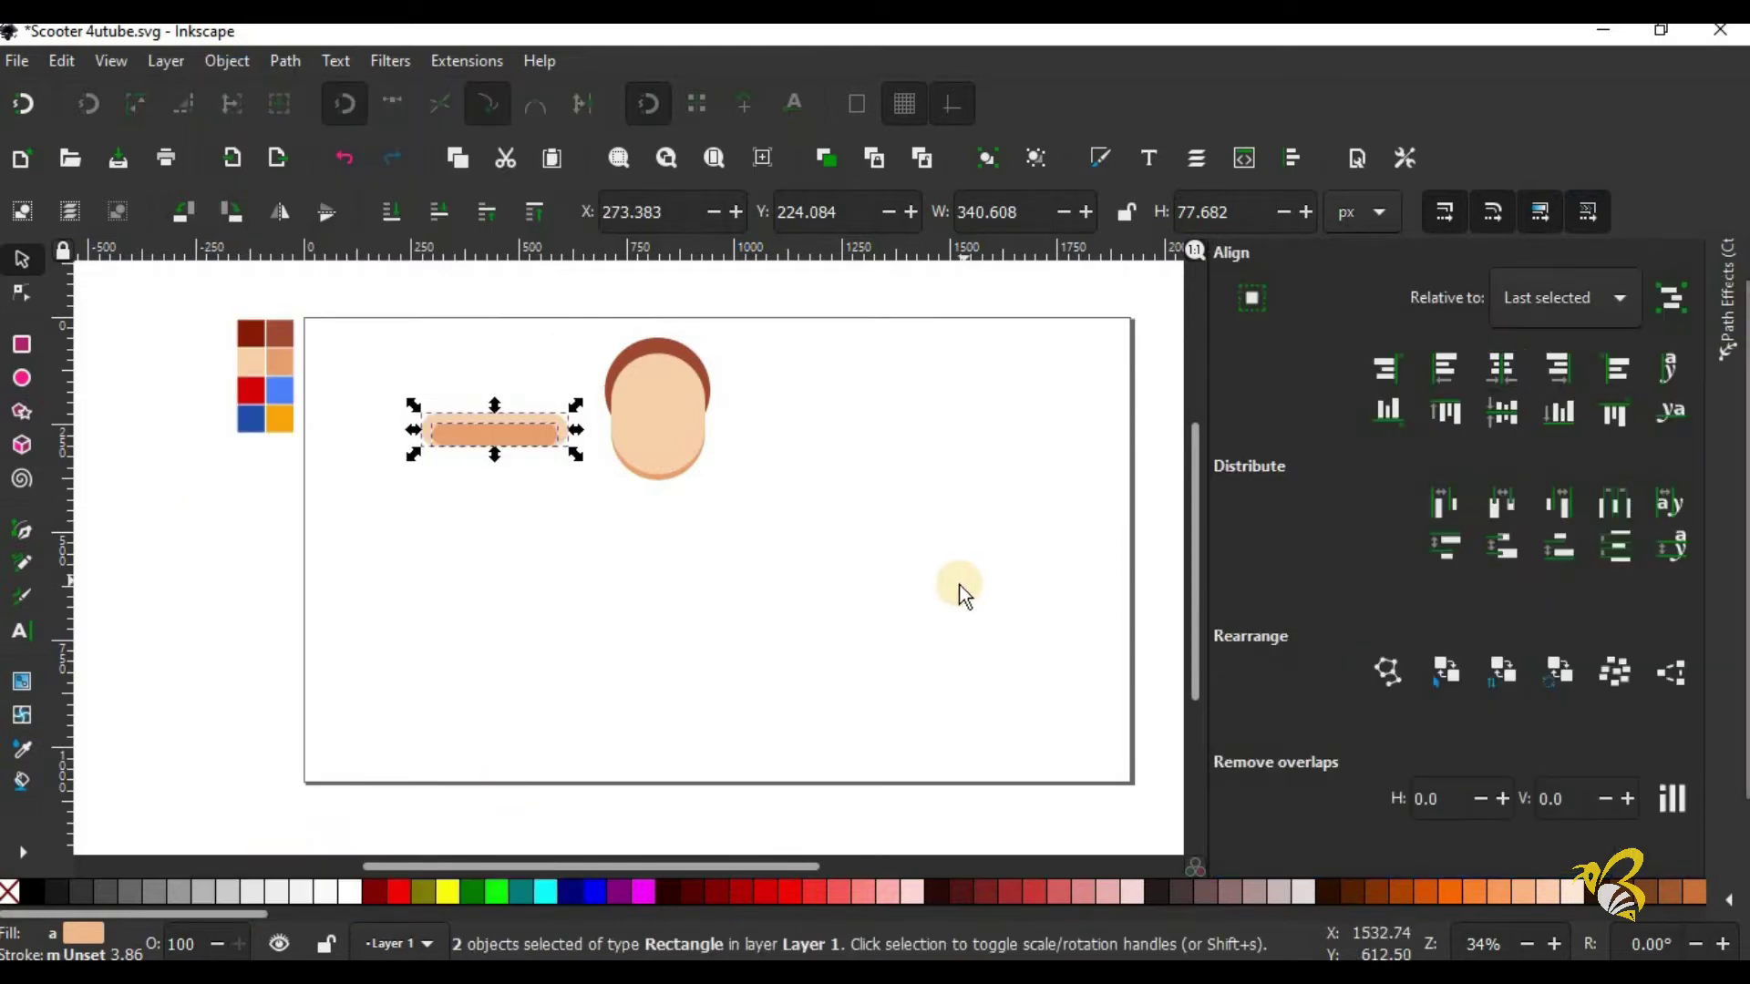
left_click(953, 590)
left_click(495, 436)
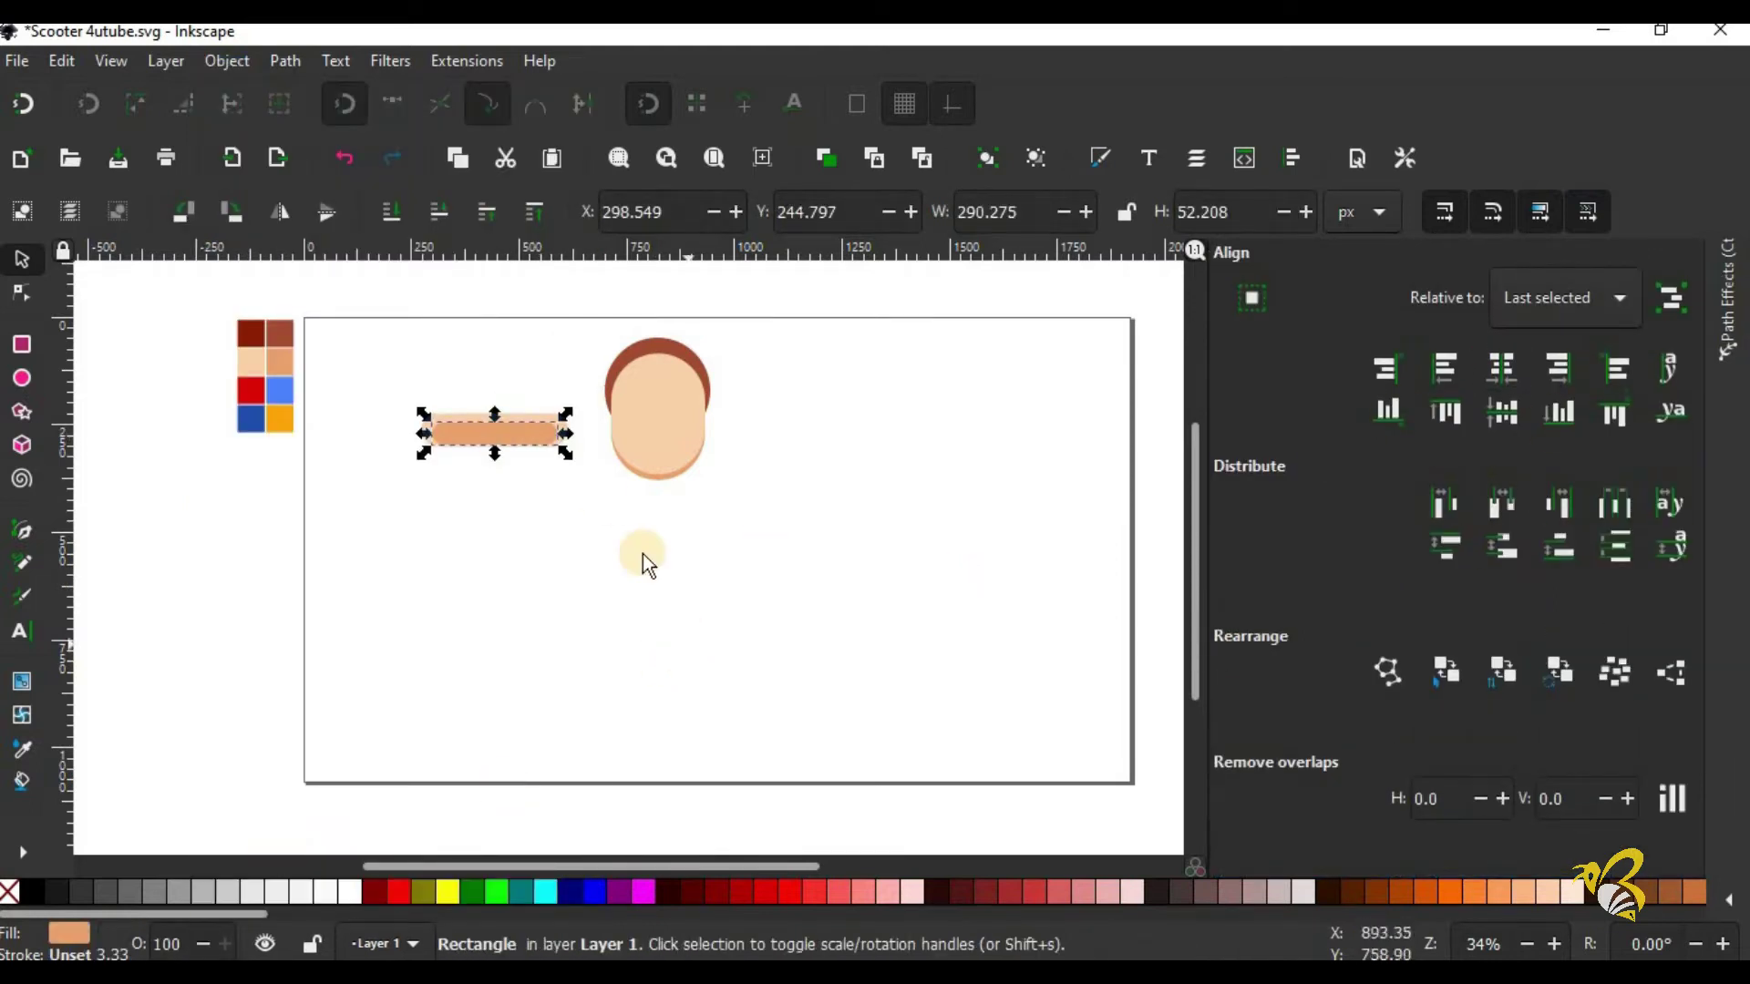
left_click_drag(567, 435, 575, 433)
left_click_drag(364, 373, 593, 511)
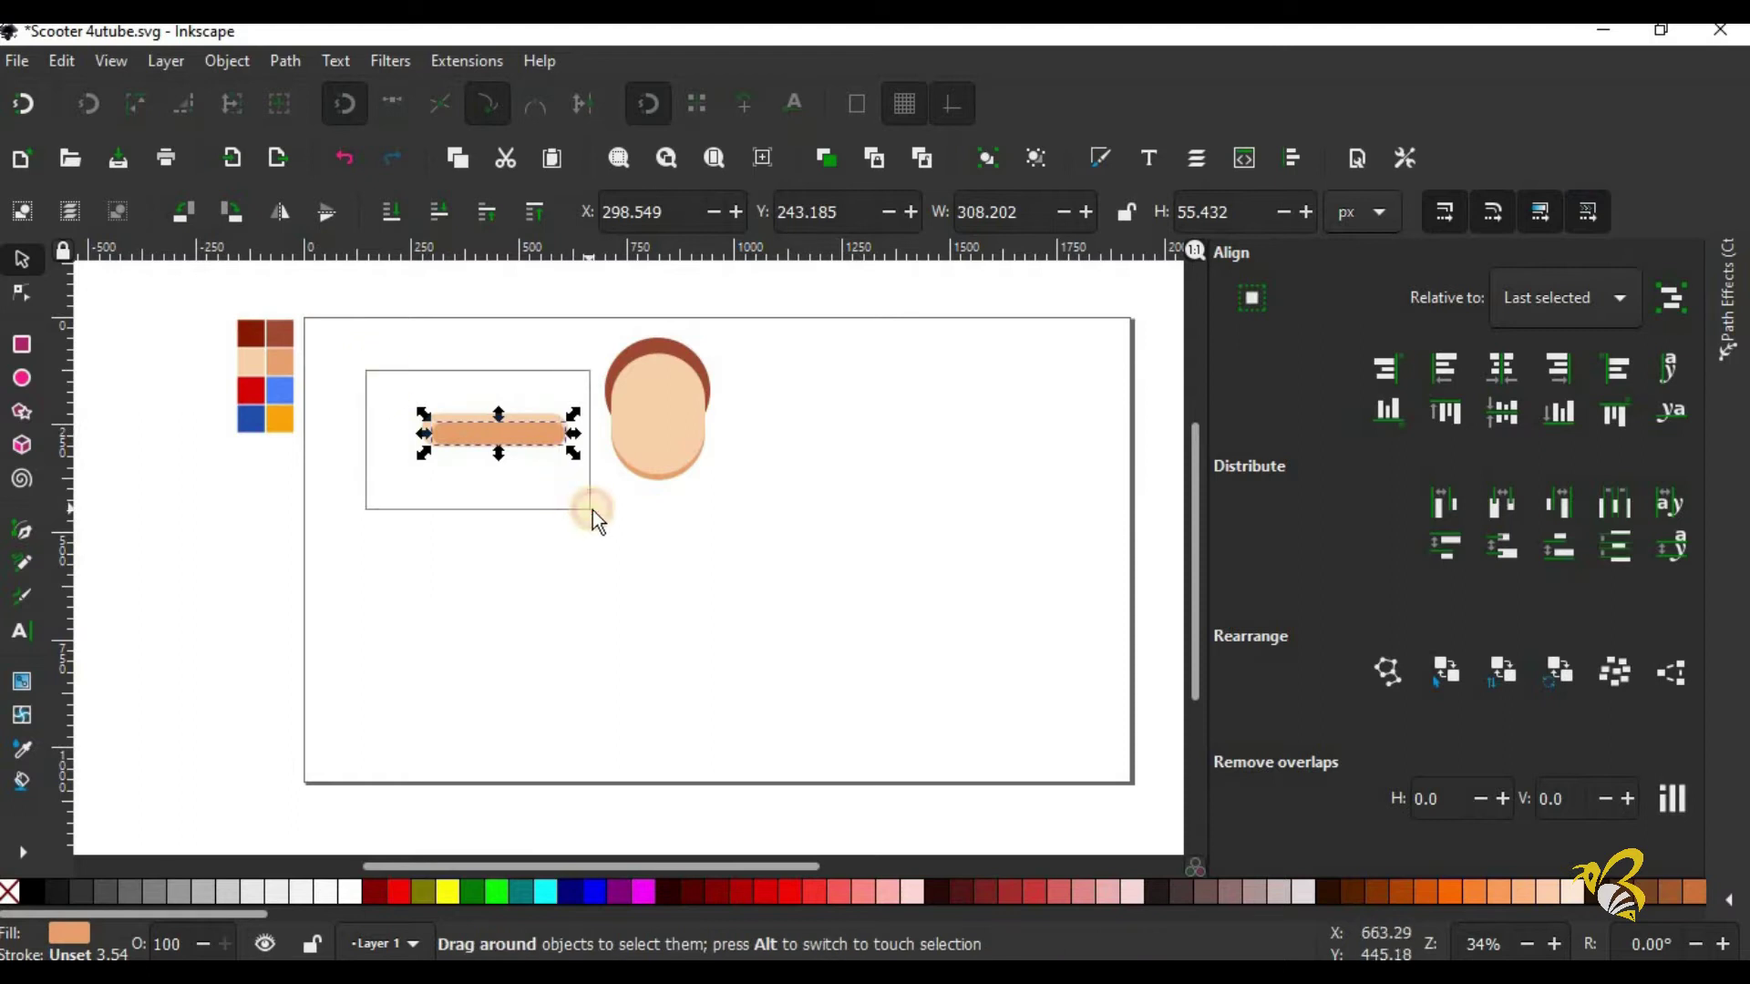
left_click(1507, 368)
left_click(917, 549)
Step: Group the two bars and fit them behind the face as ears
left_click_drag(399, 379, 583, 493)
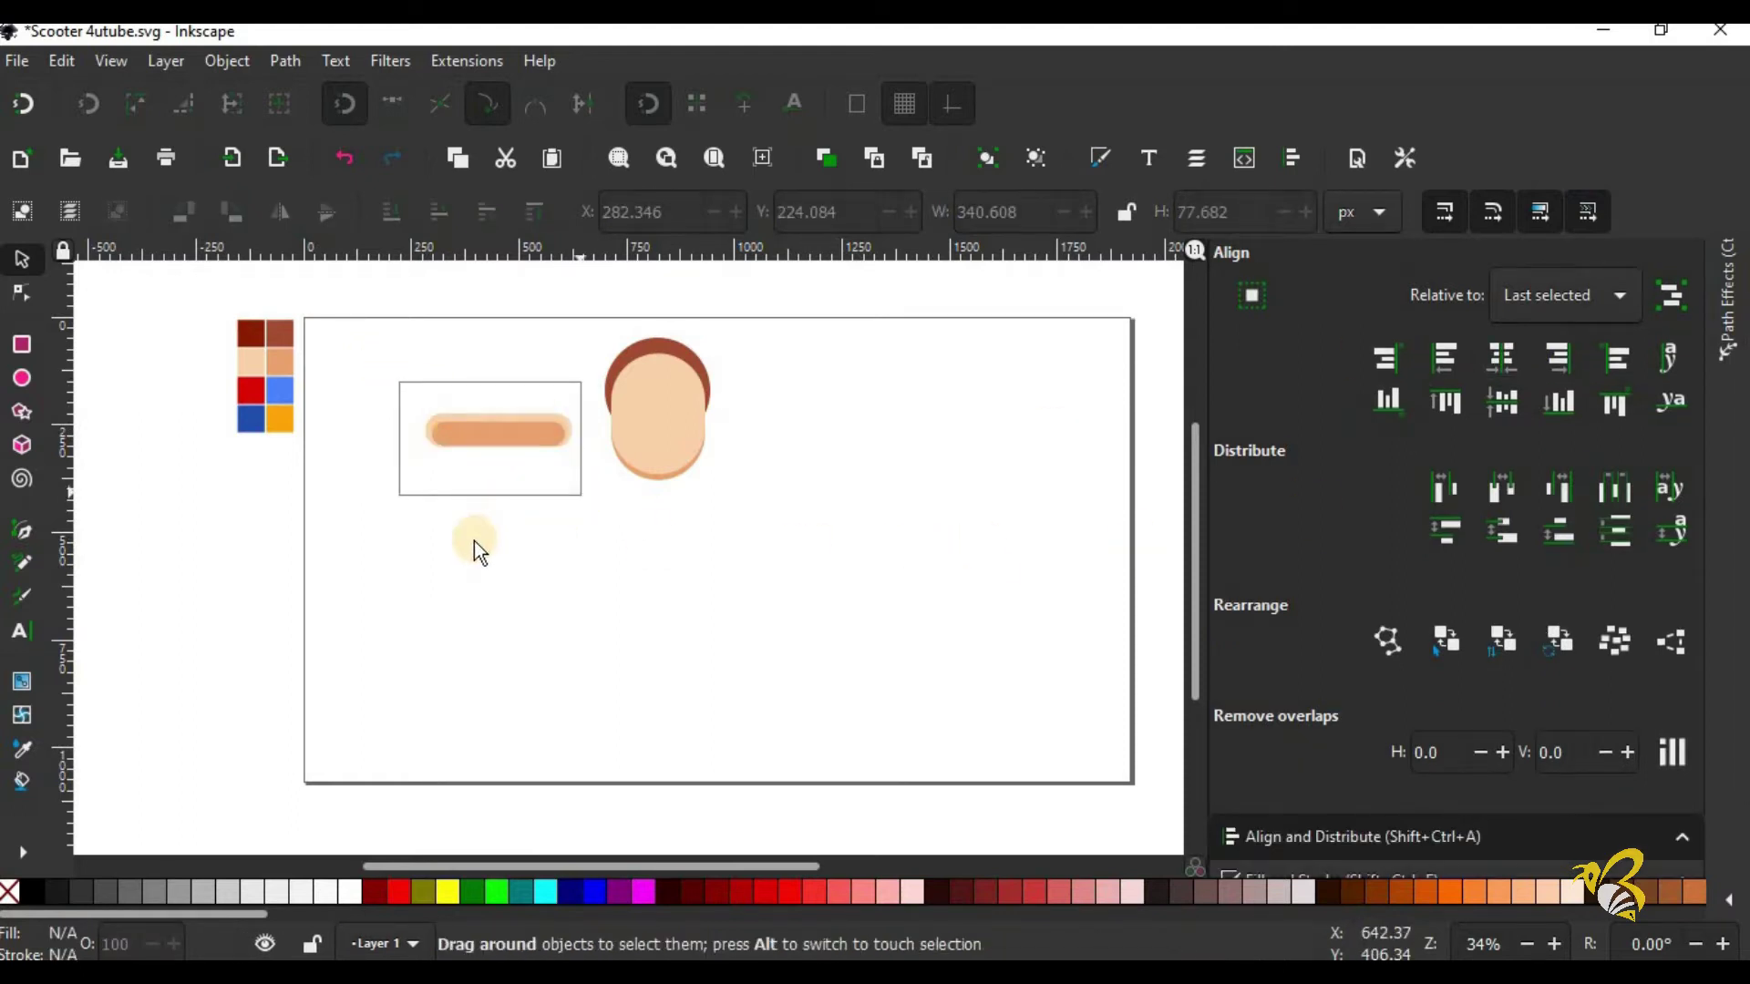
key("ctrl+g")
left_click_drag(568, 431, 734, 450)
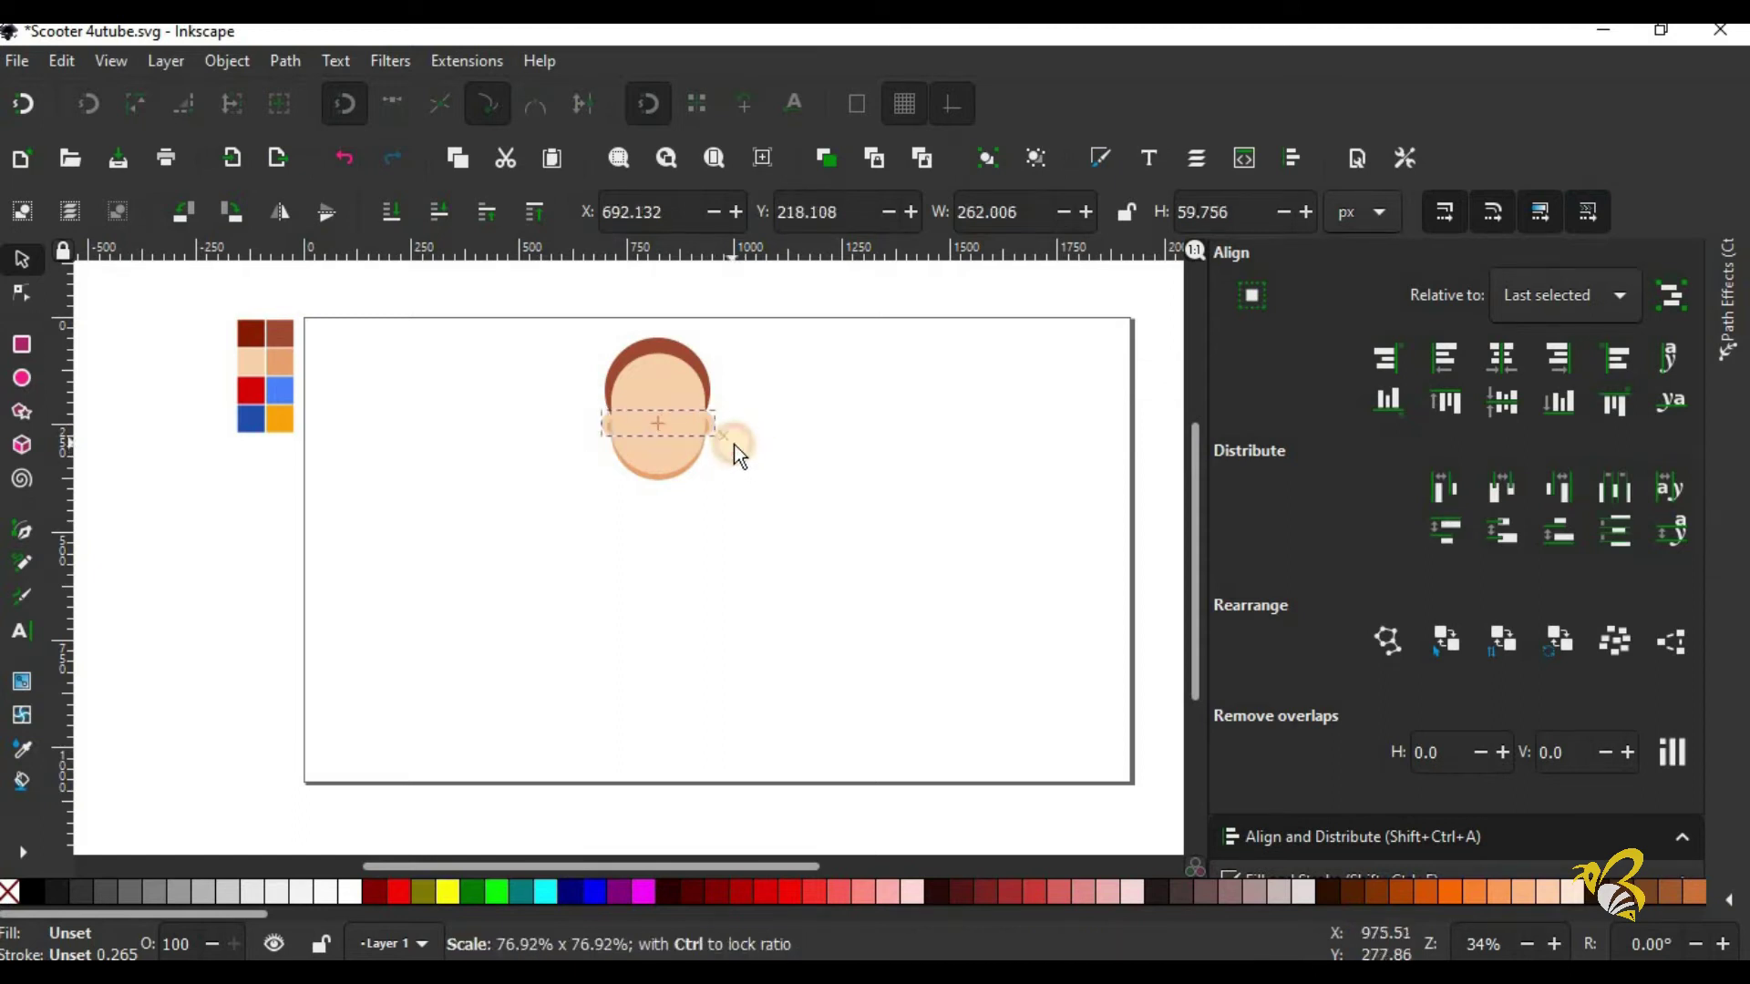
left_click(764, 468)
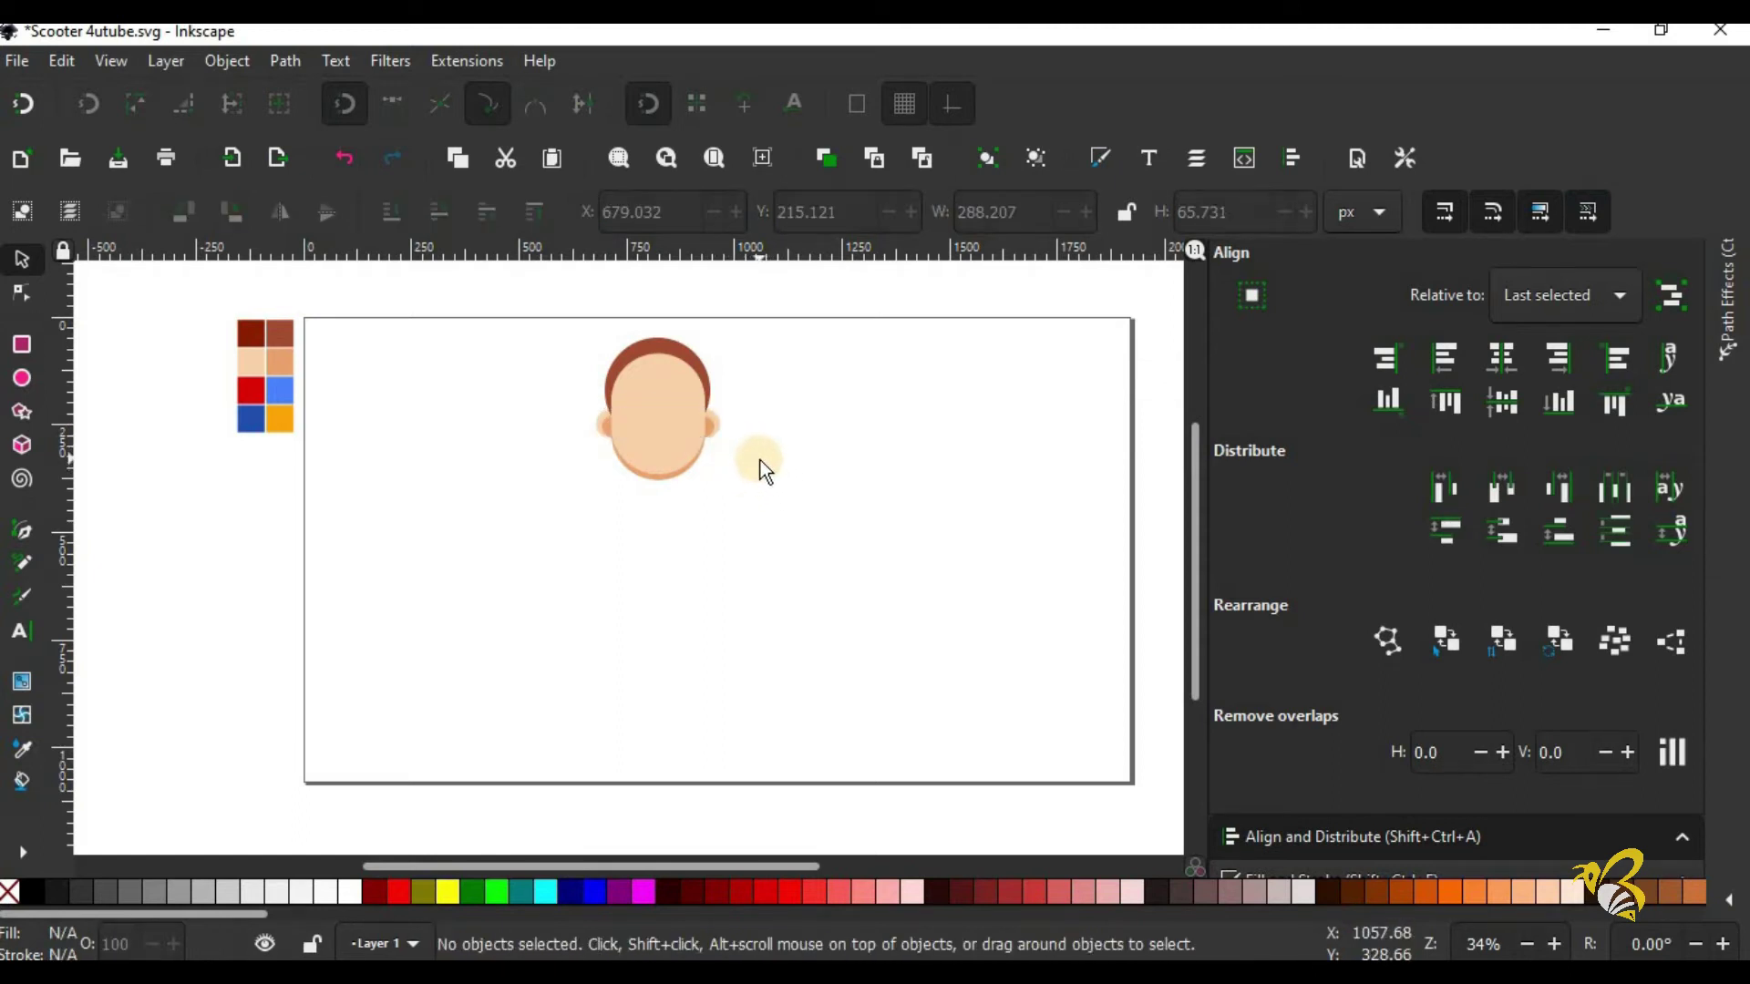
left_click(22, 345)
Step: Draw a brown-filled rectangle and position it across the top of the head
mouse_move(588, 319)
left_mouse_down()
mouse_move(752, 405)
mouse_move(740, 395)
left_mouse_up()
left_click(22, 749)
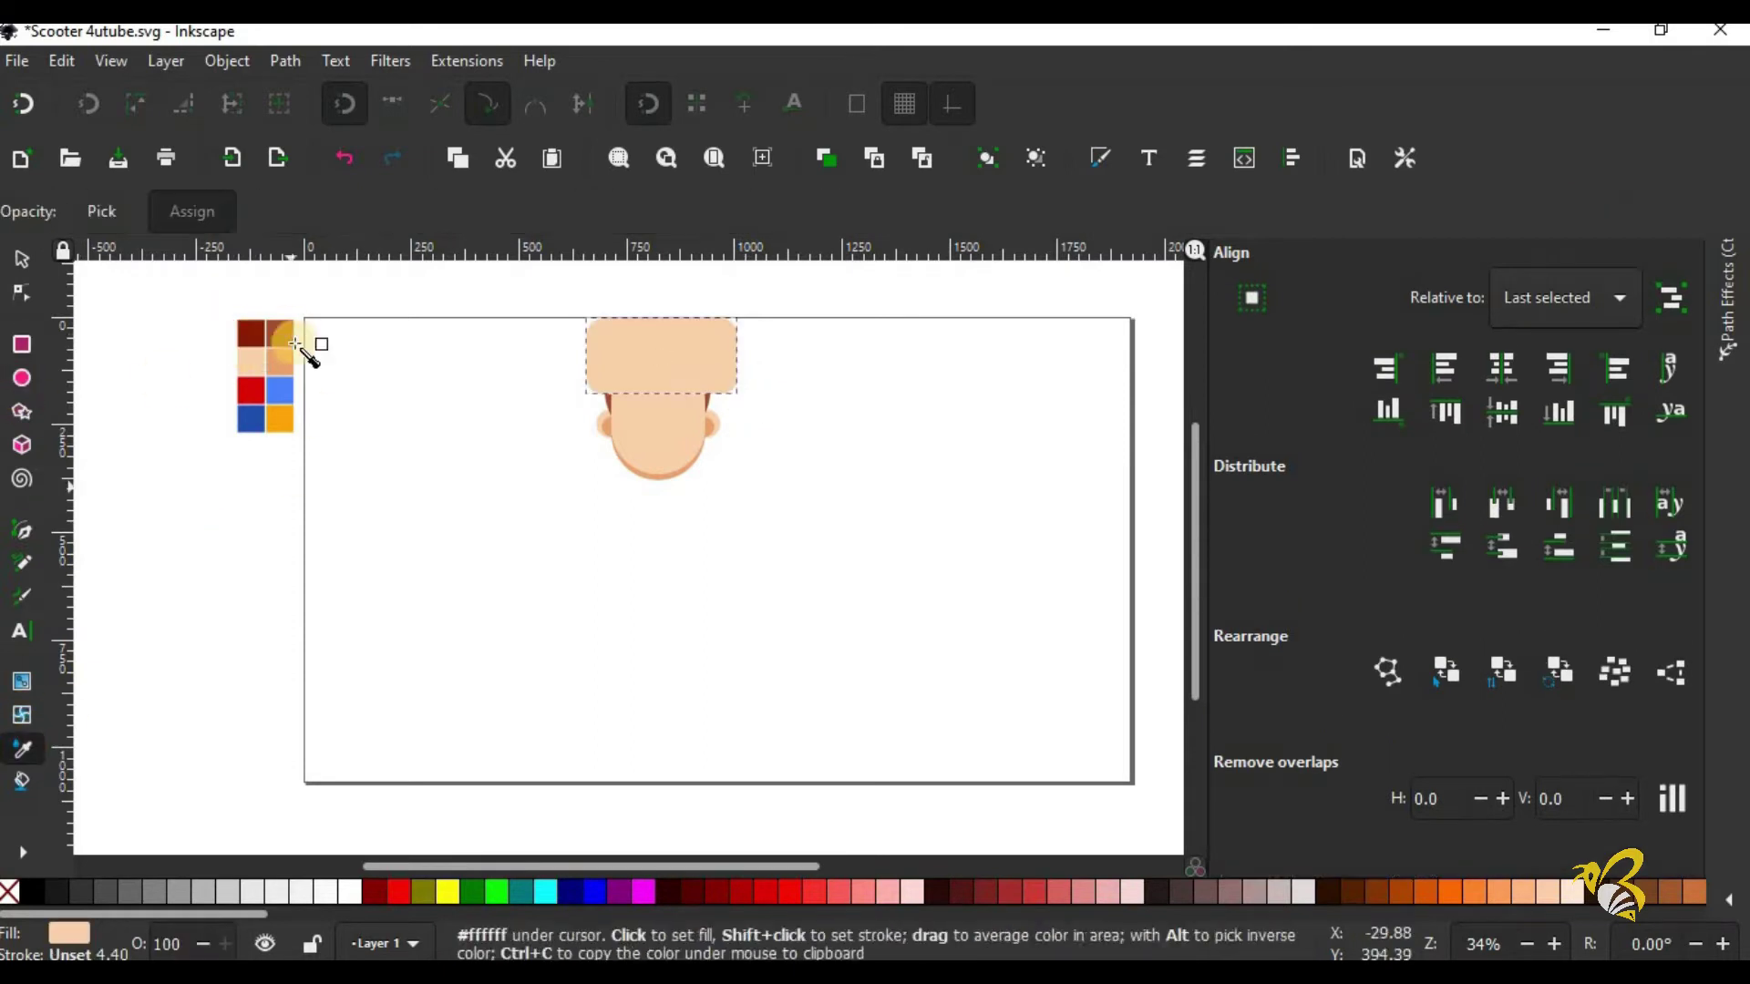
left_click(278, 335)
left_click(36, 290)
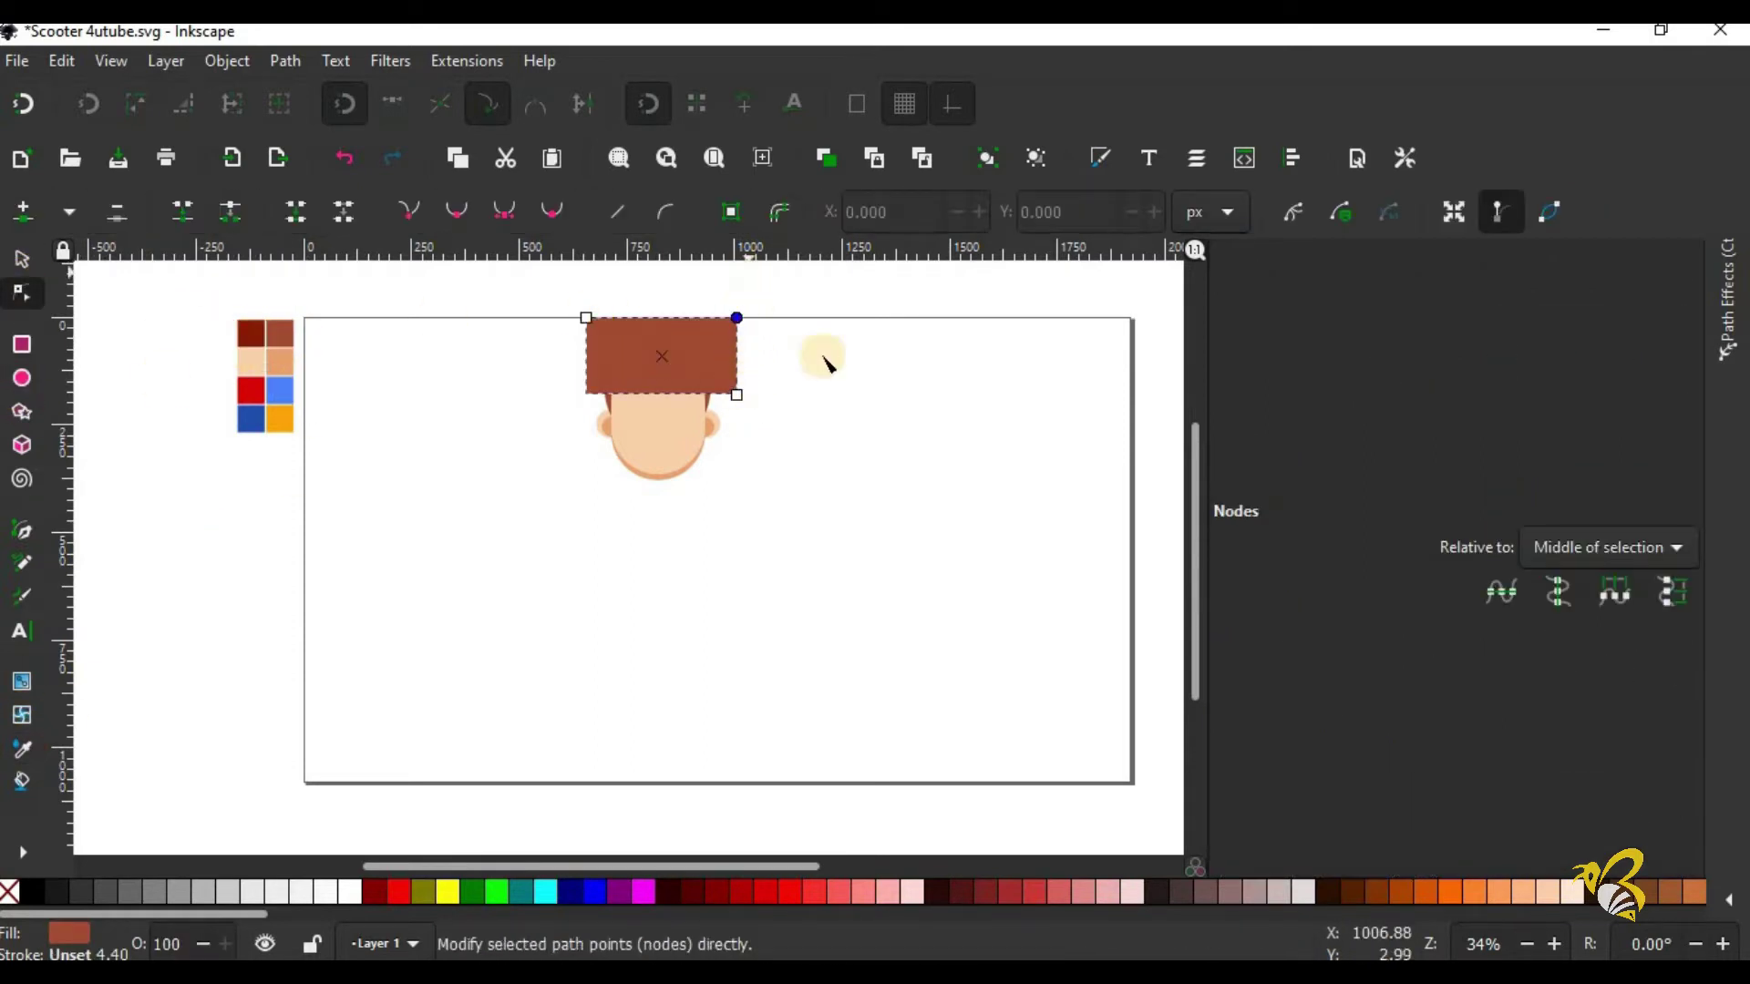
left_click(22, 259)
mouse_move(627, 353)
left_mouse_down()
mouse_move(707, 352)
mouse_move(665, 364)
mouse_move(685, 341)
mouse_move(732, 370)
left_mouse_up()
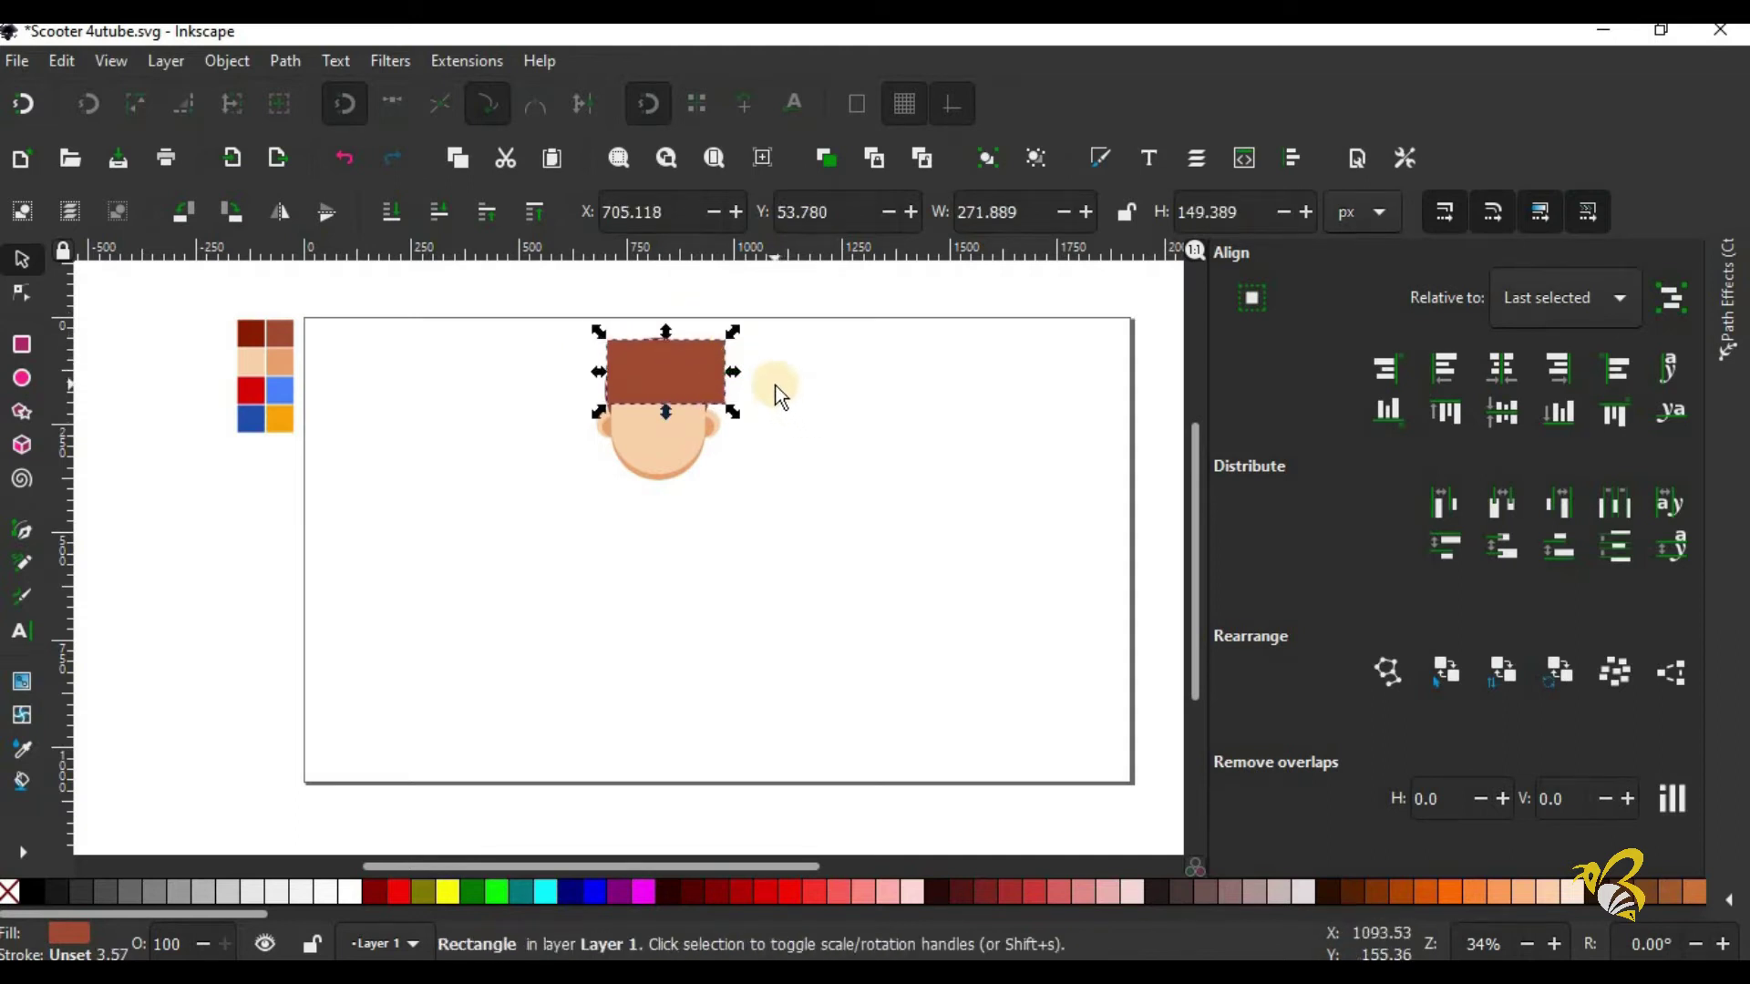
left_click(786, 399)
left_click(692, 358)
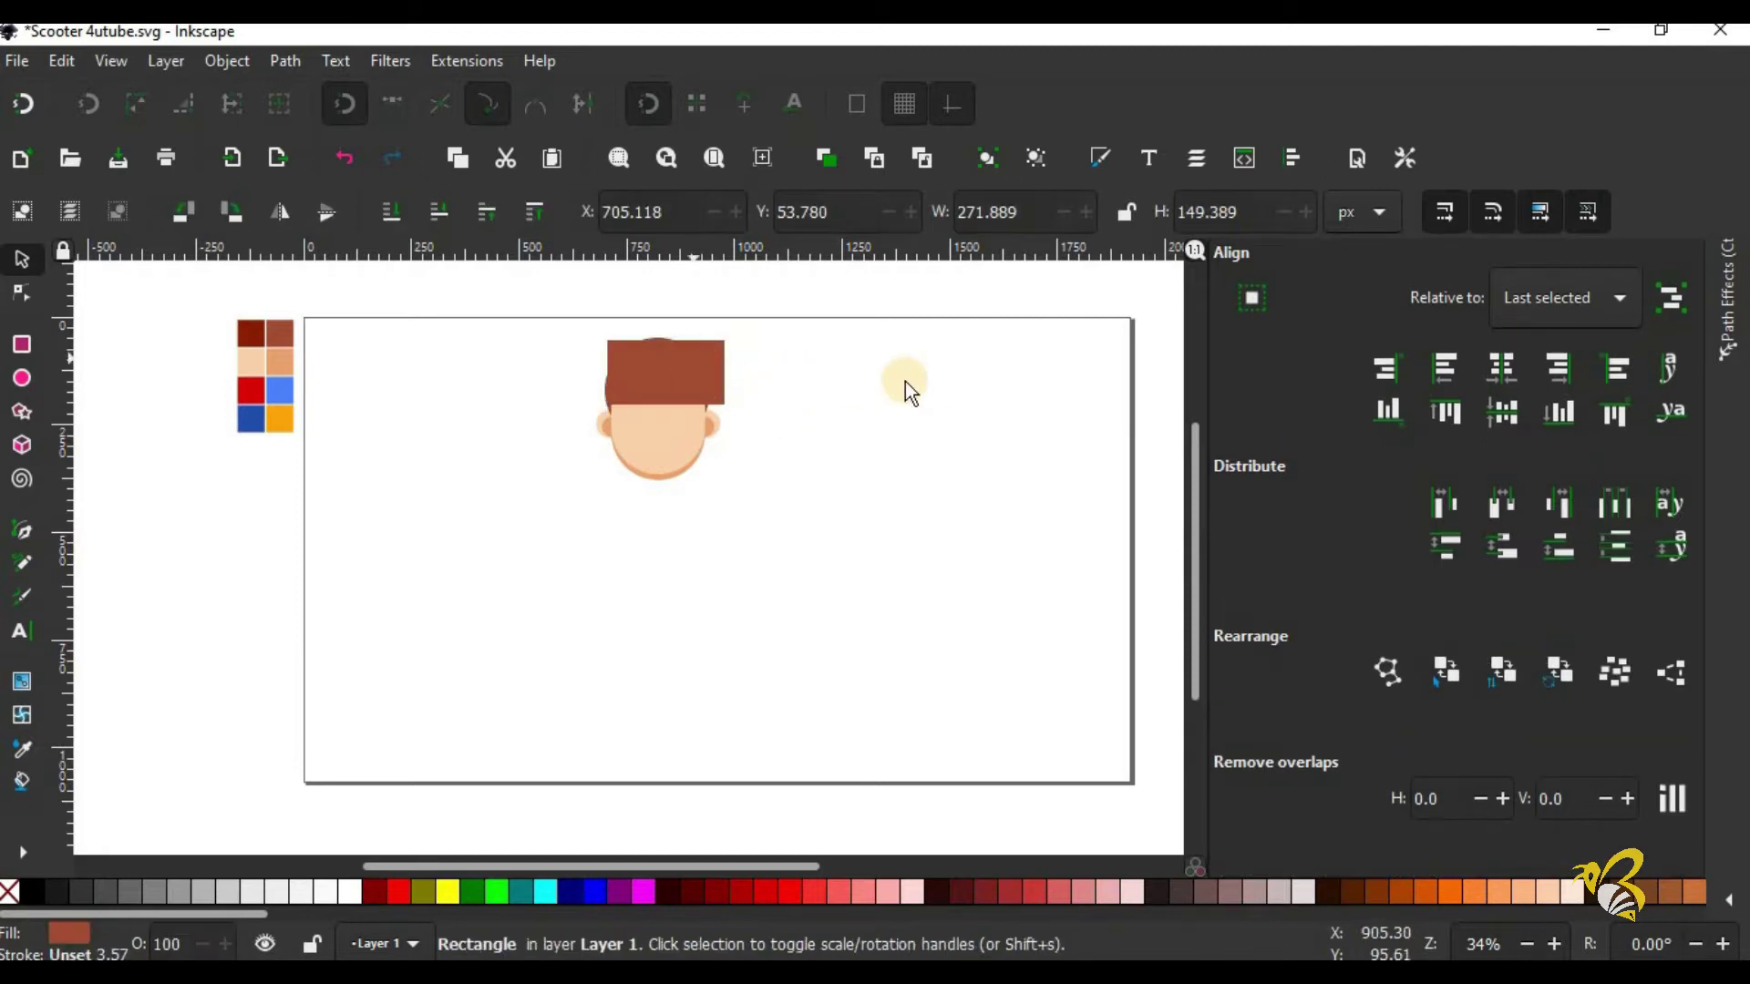
key("Up")
key("Up")
key("Up")
left_click(859, 374)
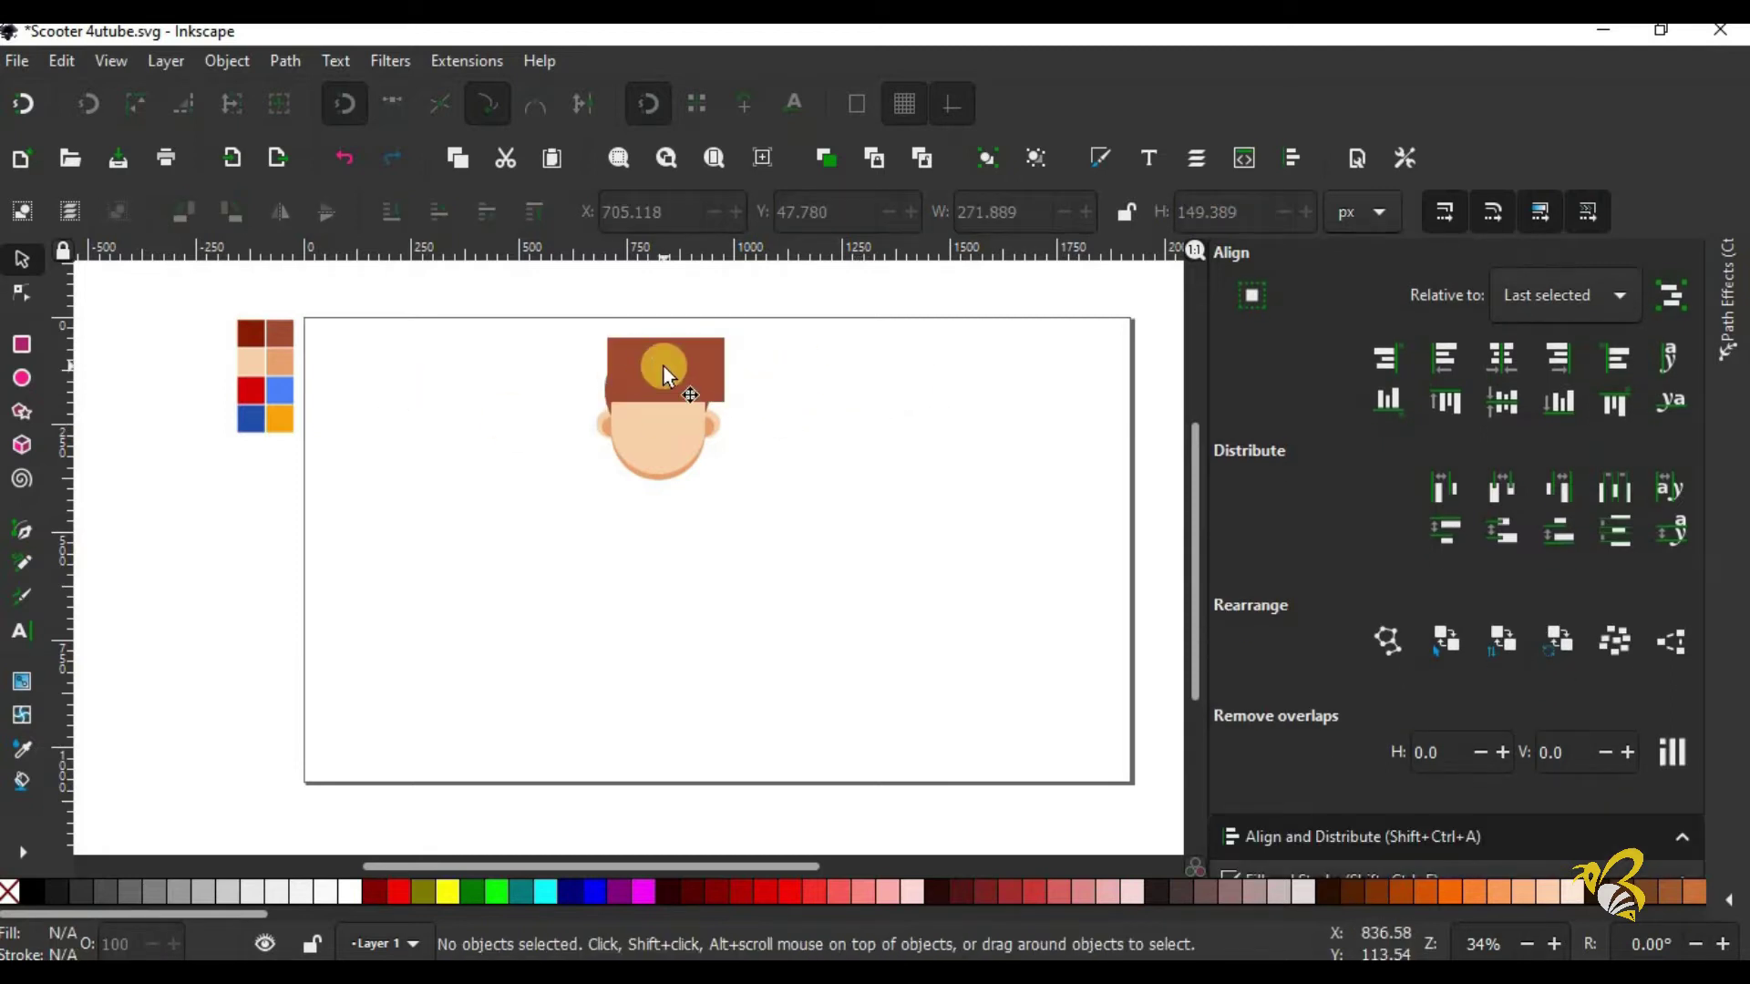
Step: Convert the brown hair rectangle into an editable path with Object to Path
left_click(664, 367)
left_click(22, 294)
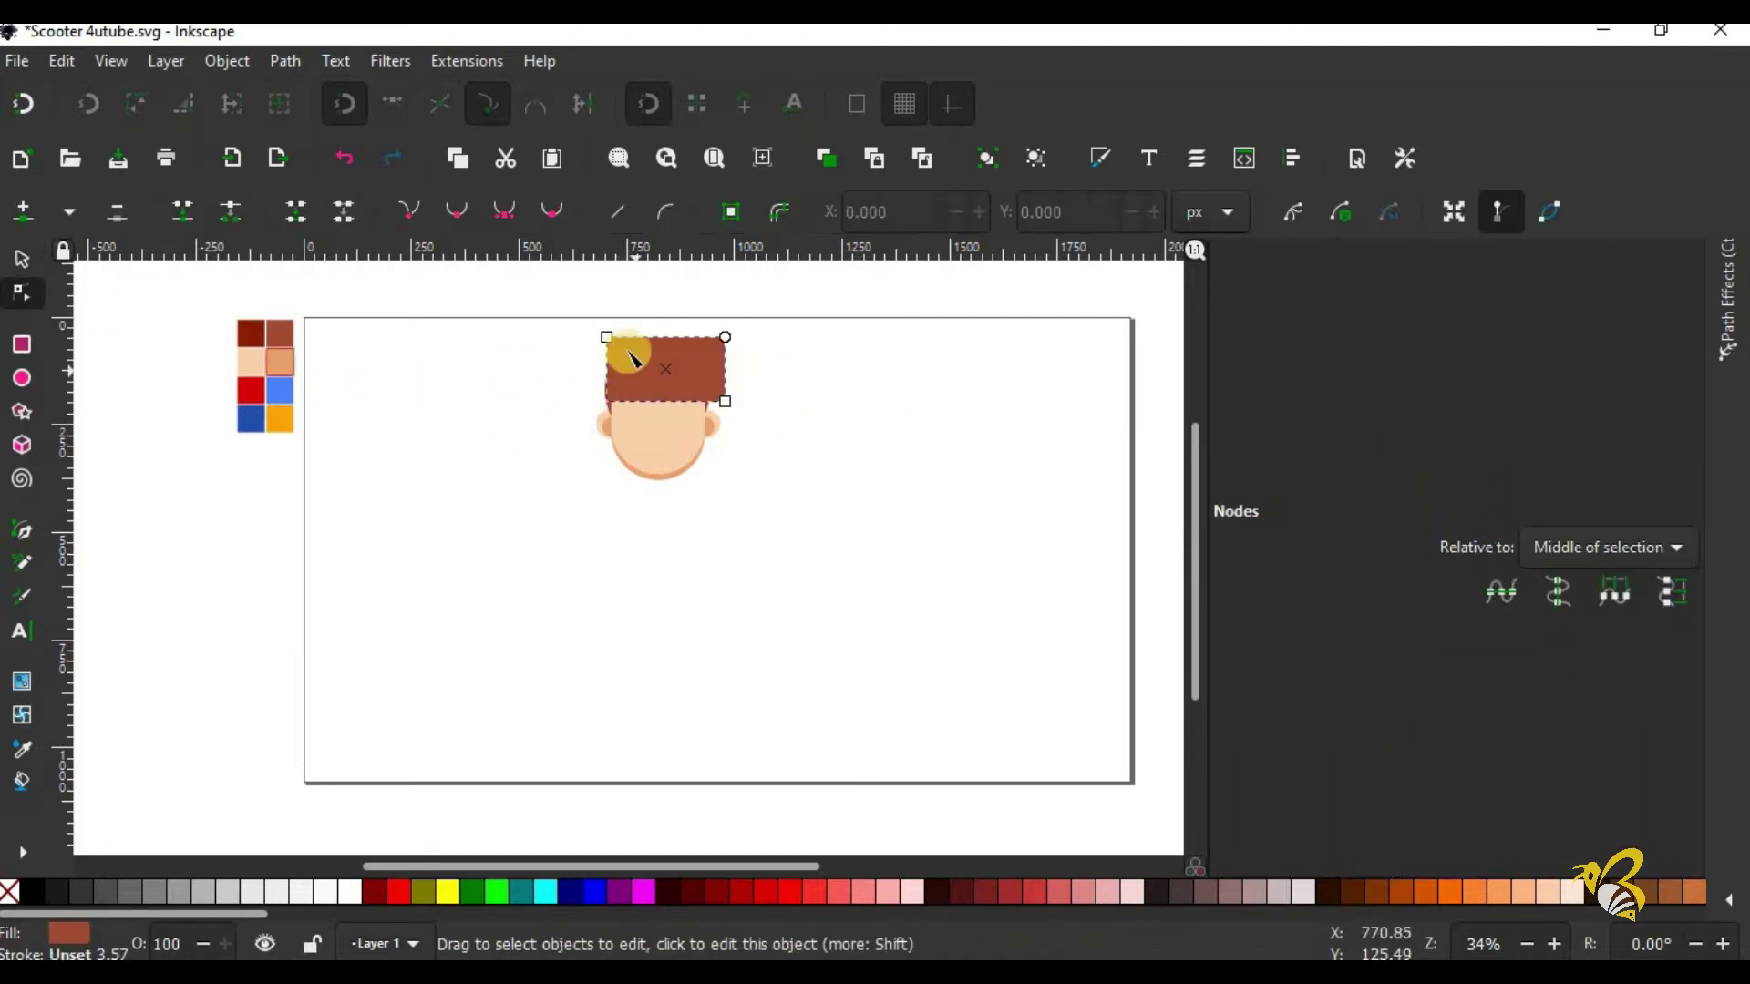
left_click(294, 61)
left_click(328, 92)
key("shift+ctrl+c")
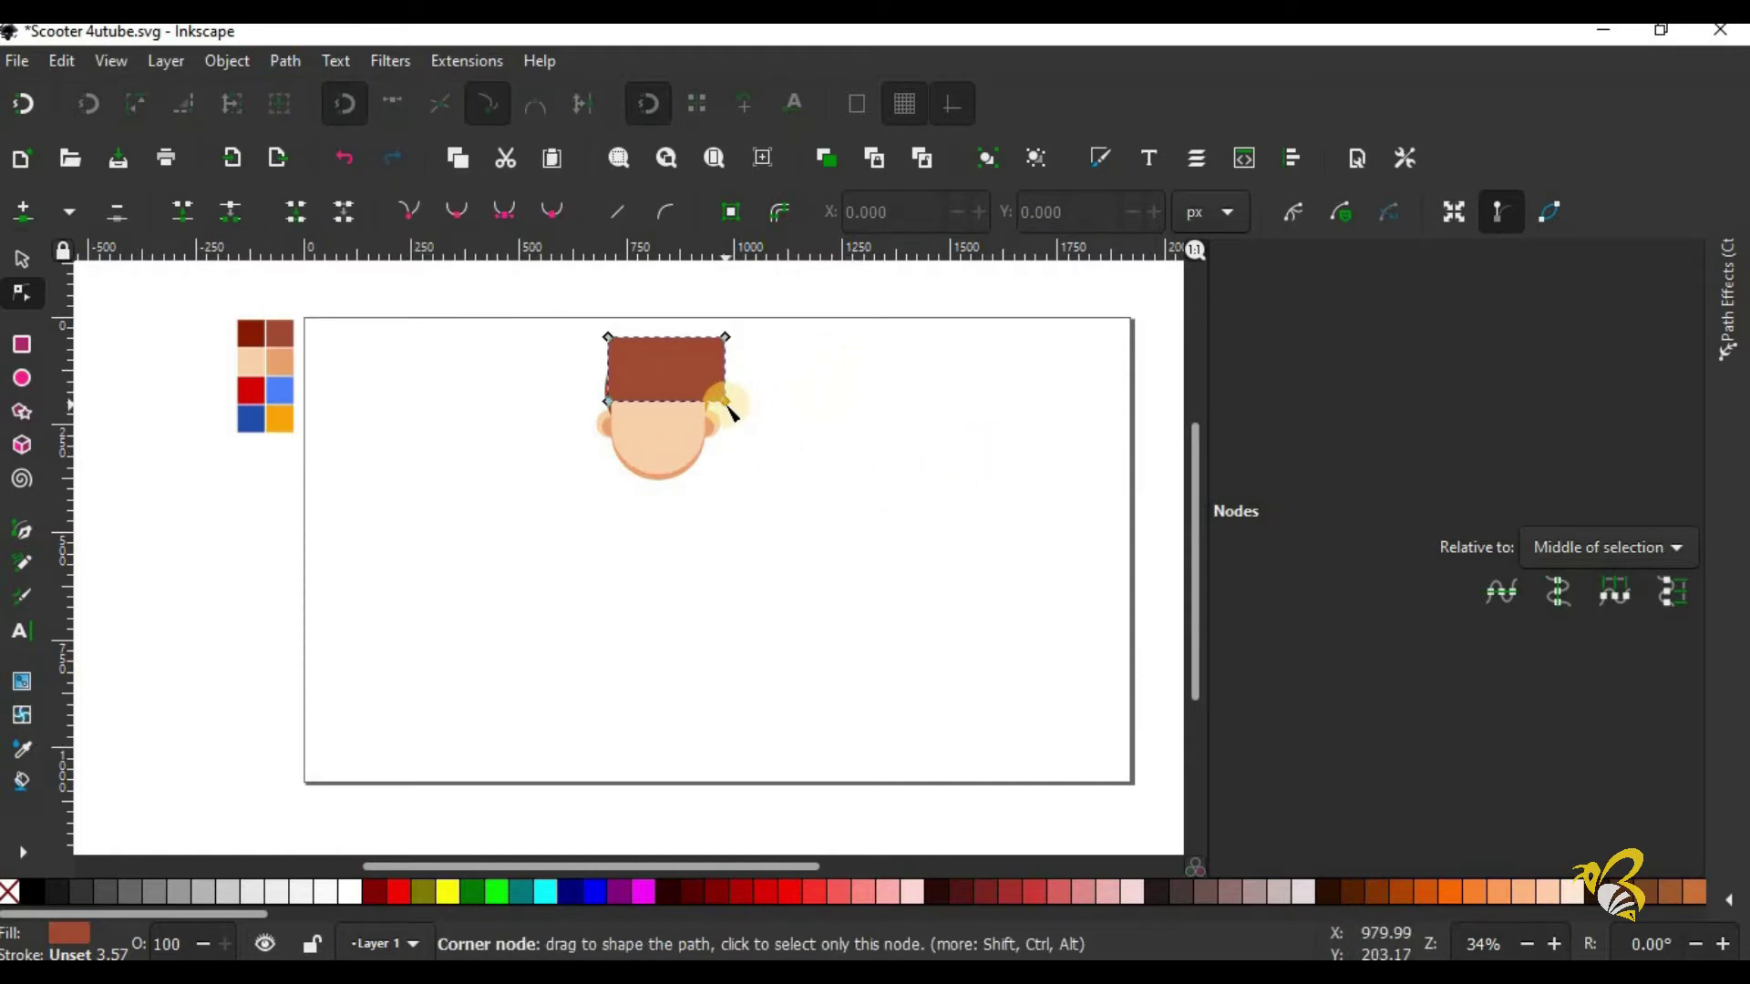
left_click(227, 61)
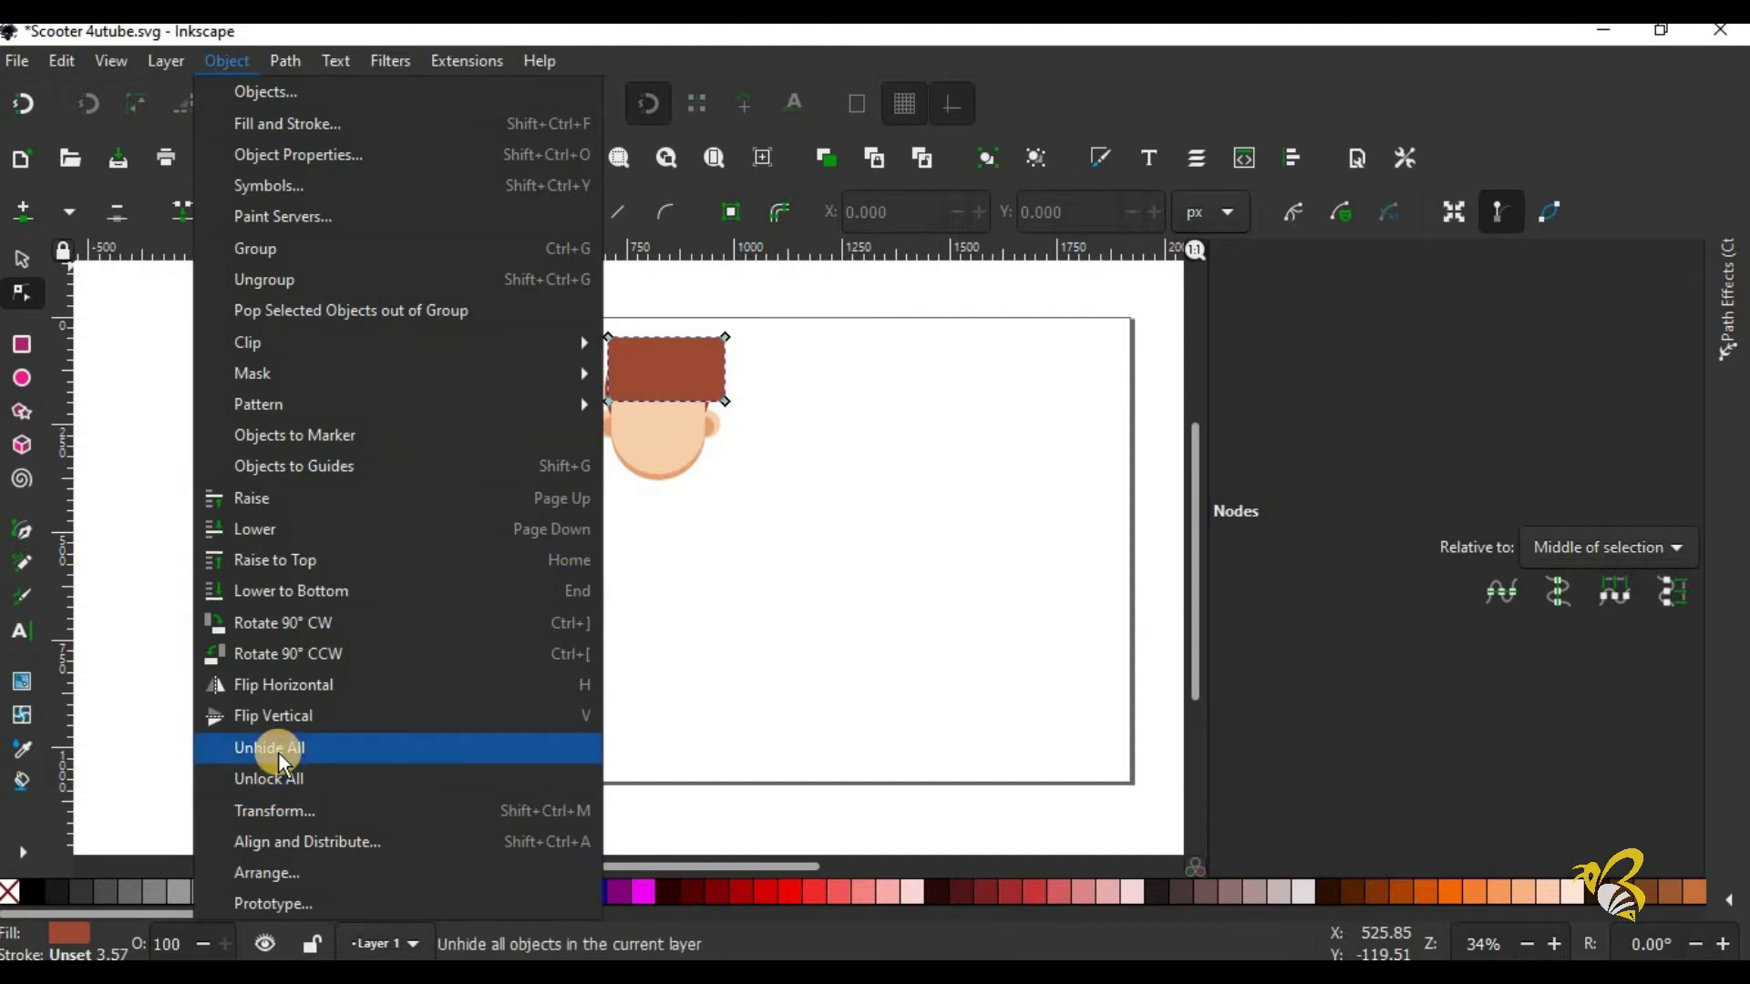
Step: Add a Corners (Fillet/Chamfer) effect to the hair, limited to selected nodes
mouse_move(284, 60)
left_click(352, 621)
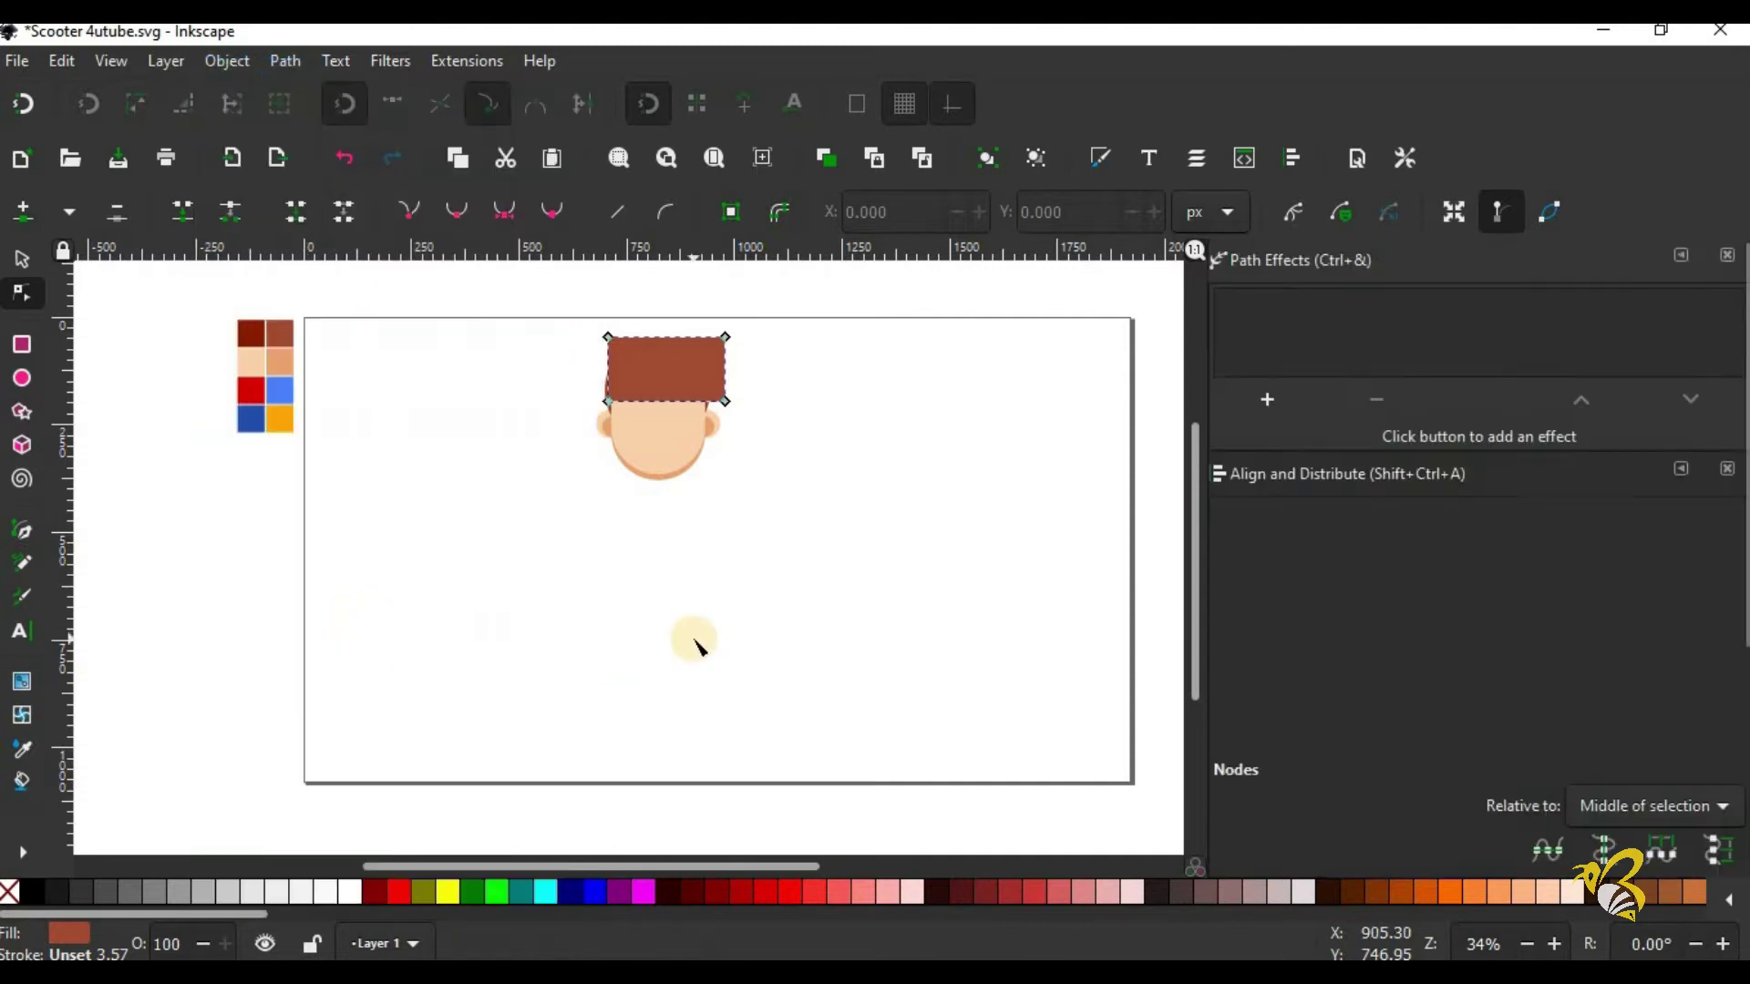
left_click(608, 338)
left_click(1270, 392)
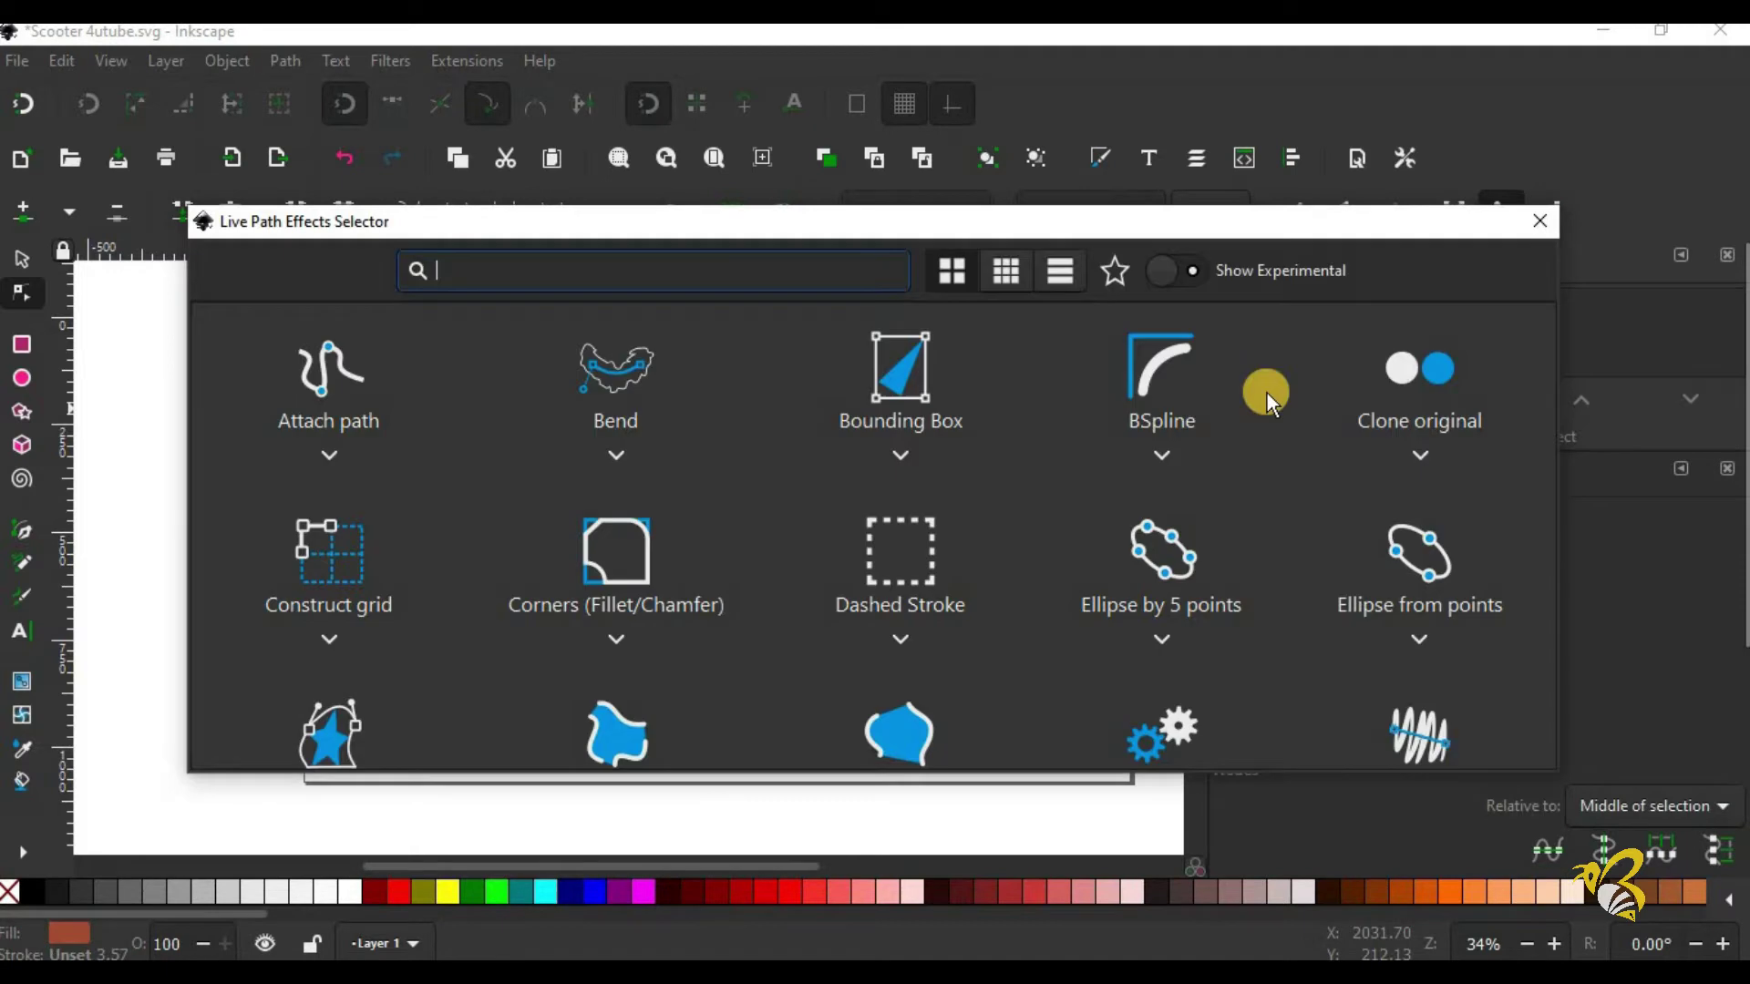
key("Escape")
left_click(1268, 406)
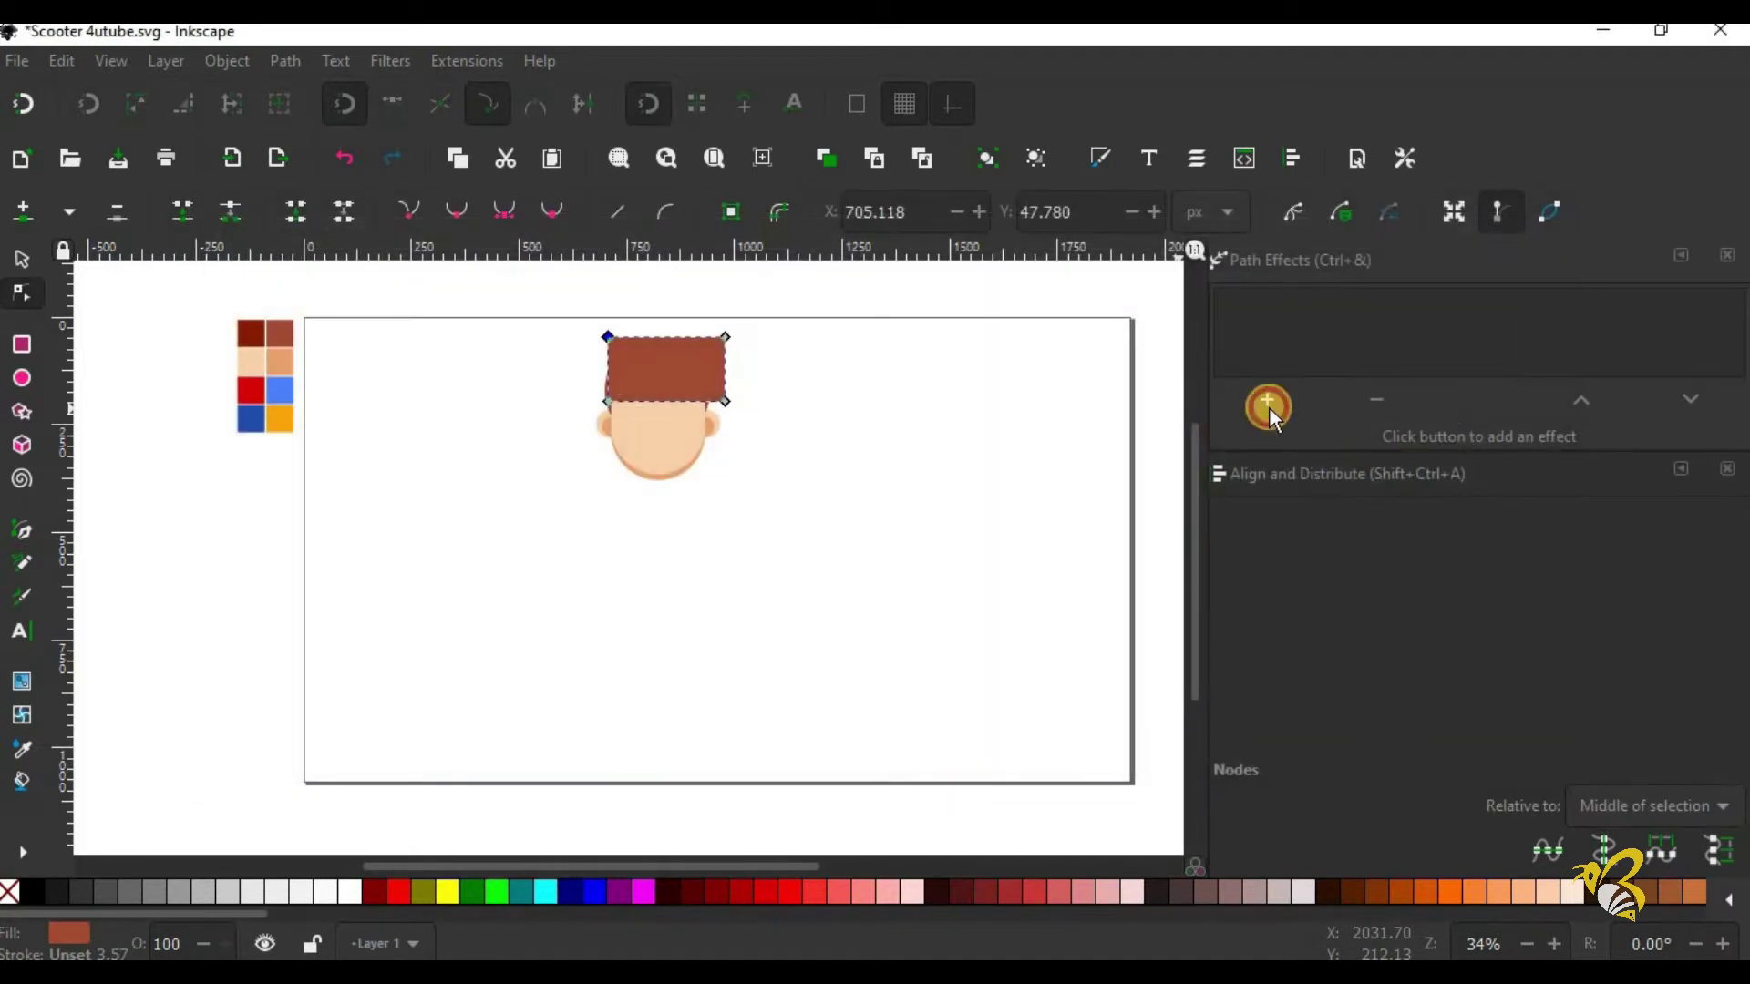
key("Return")
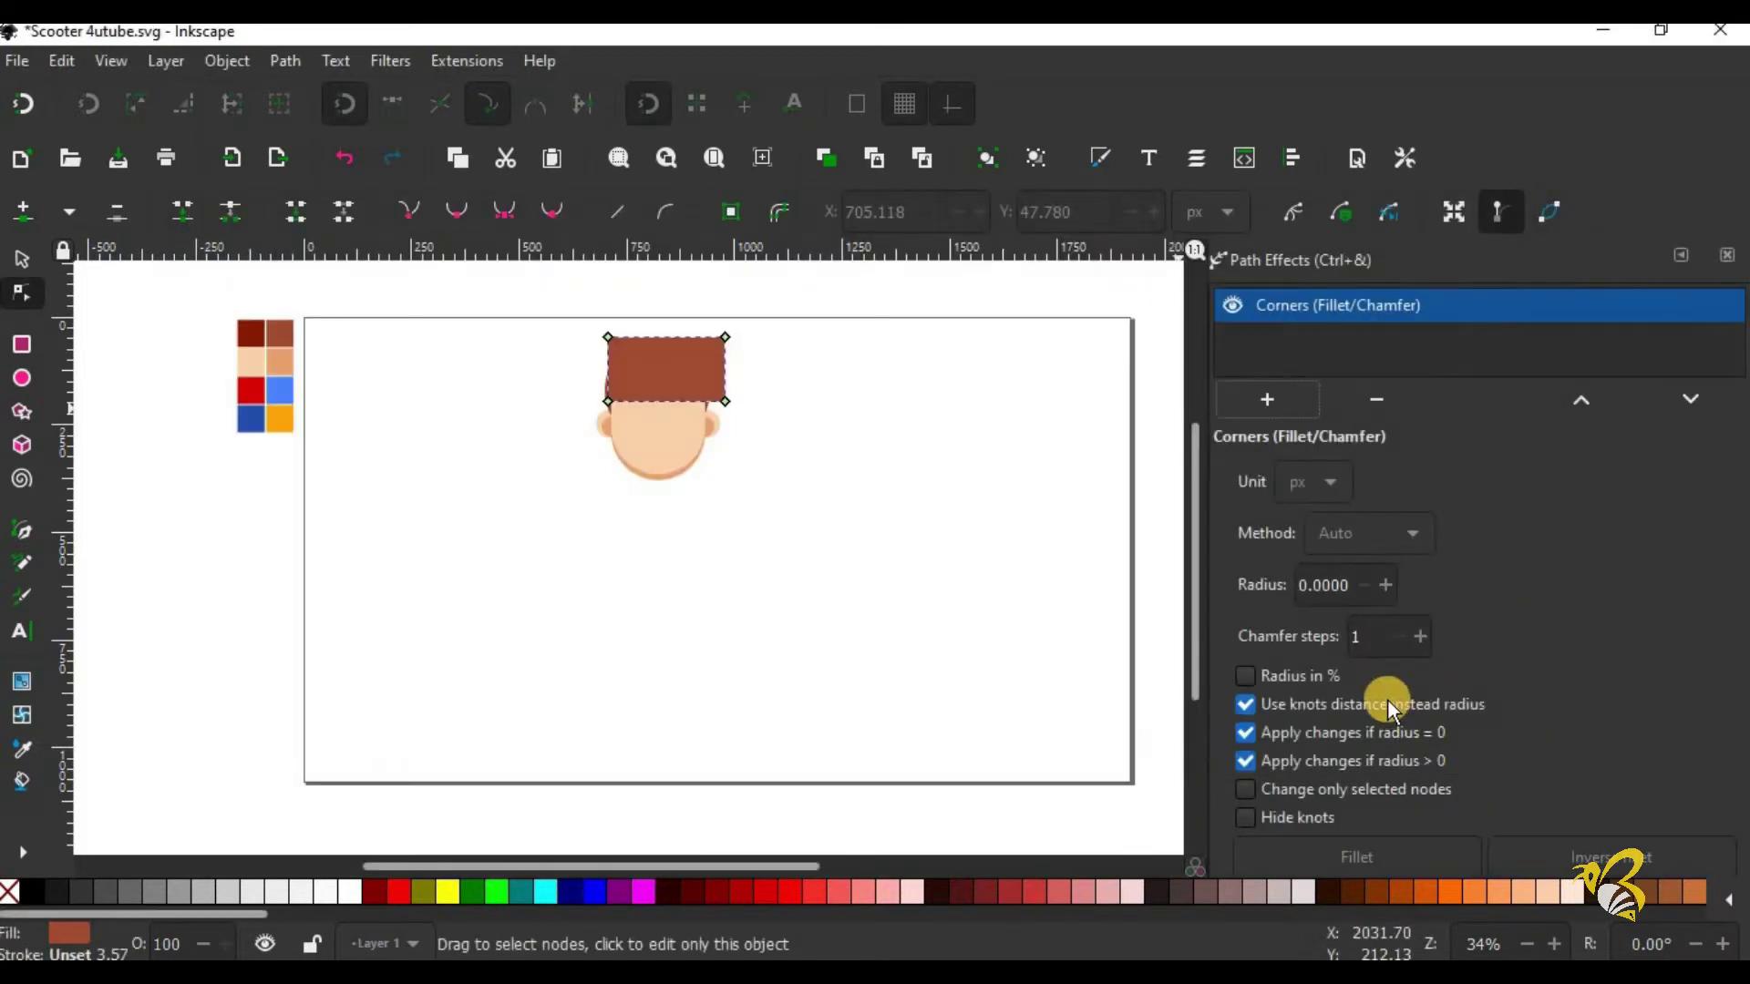
left_click(1246, 789)
Step: Round the hair's top-left, bottom-left and bottom-right corners by adjusting the radius
left_click(608, 337)
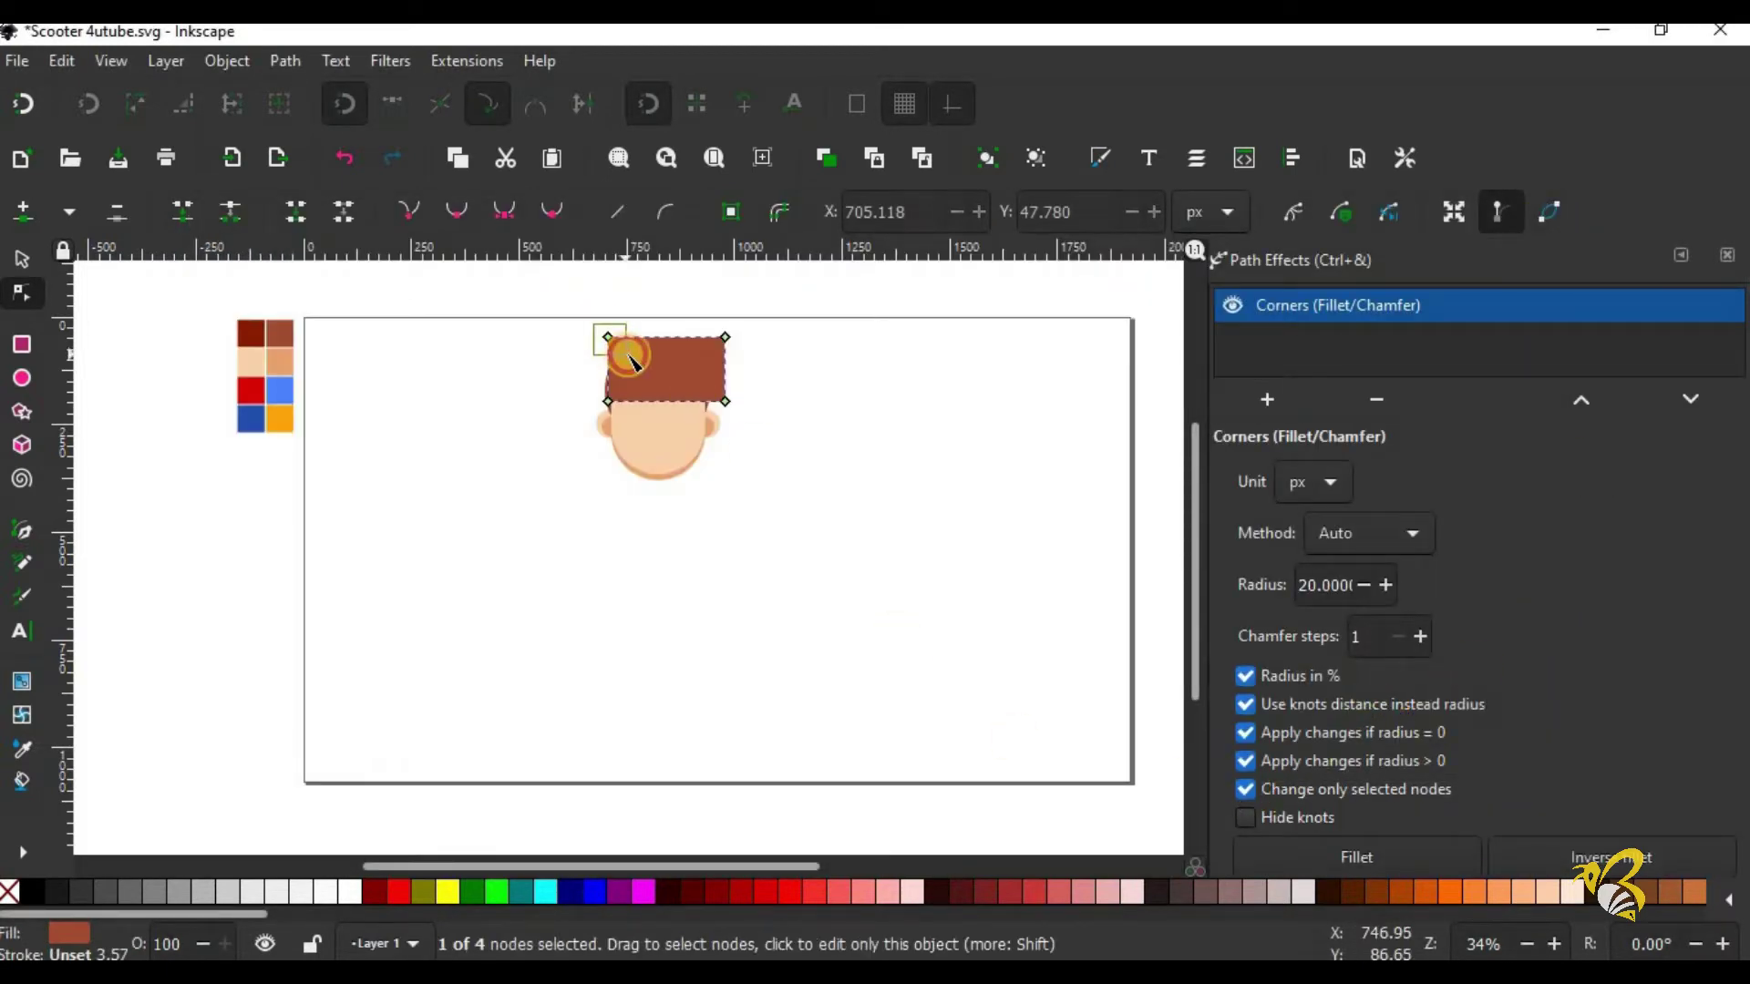
left_click(1386, 586)
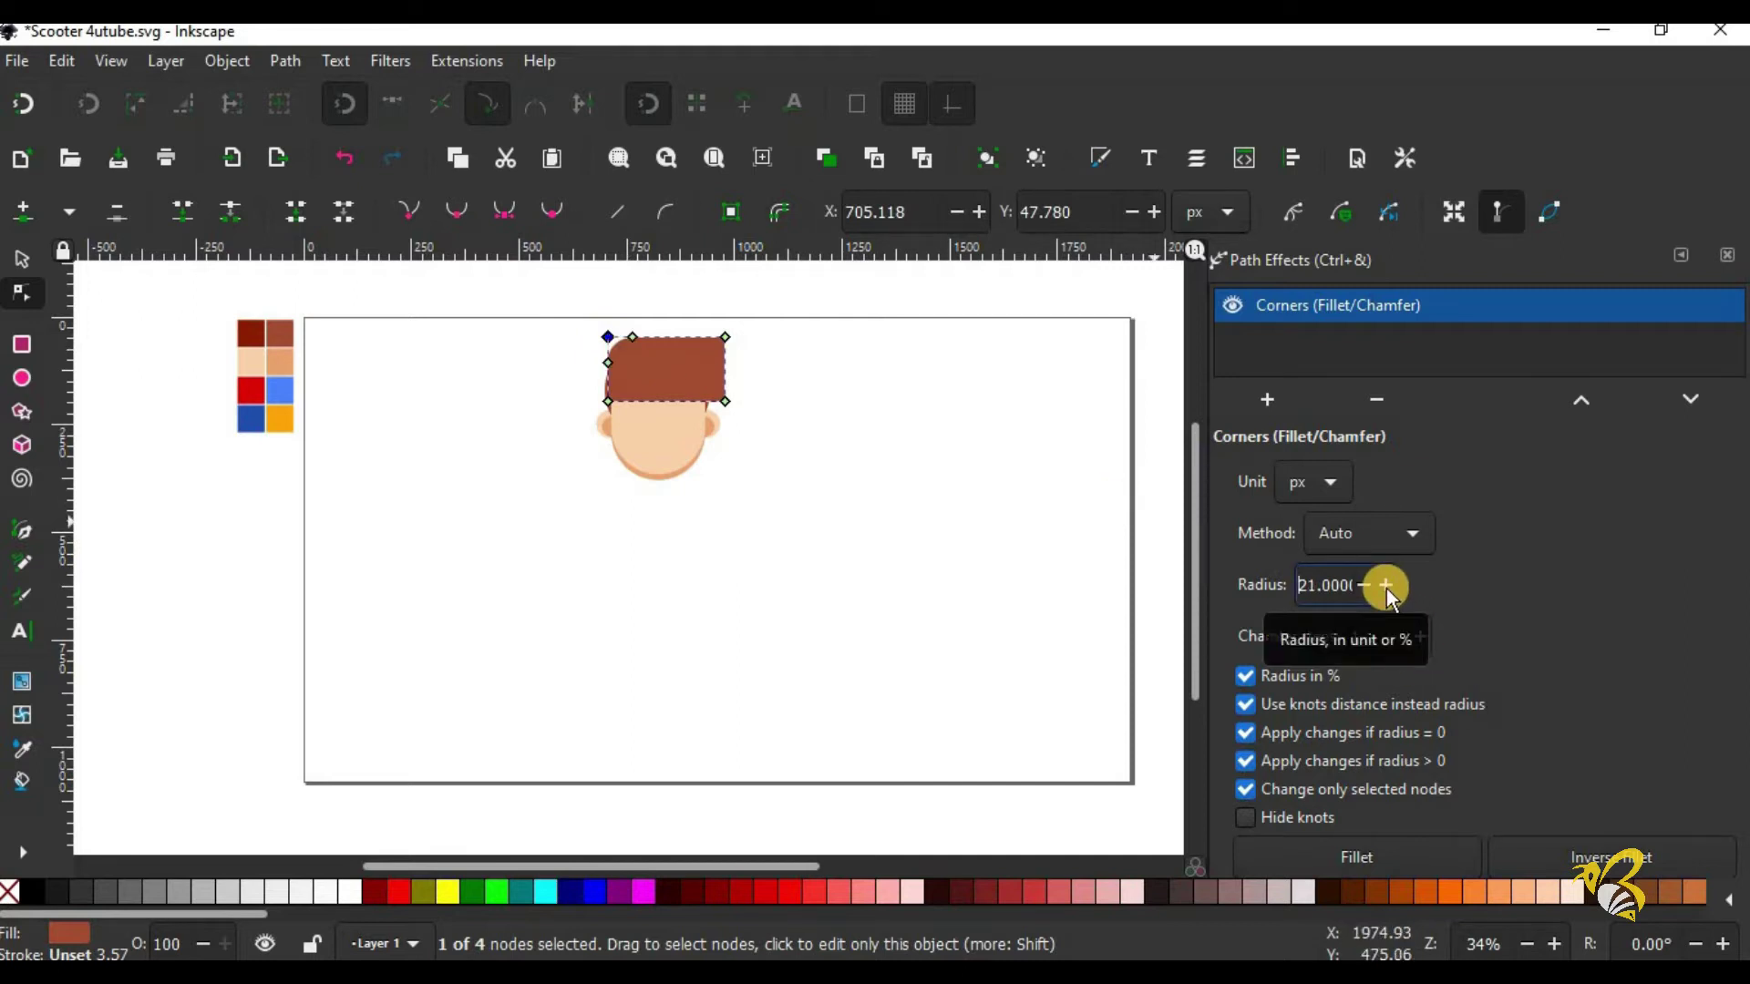
left_click(1364, 585)
left_click(1365, 585)
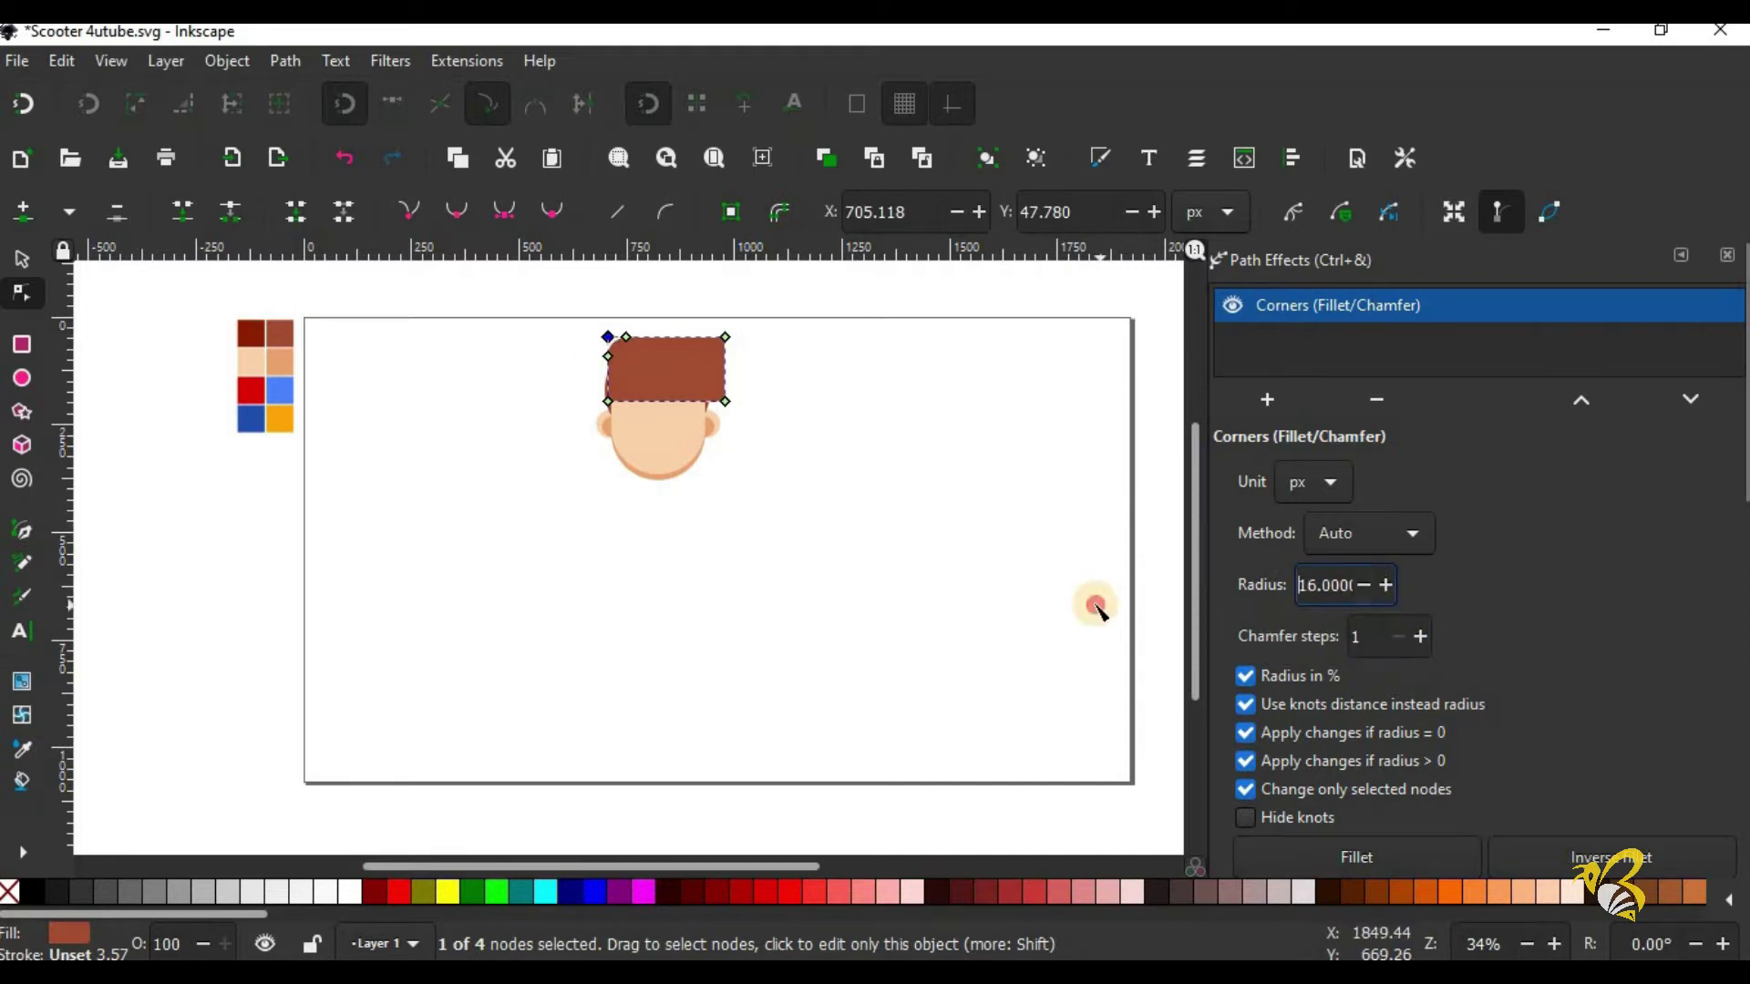
left_click(608, 401)
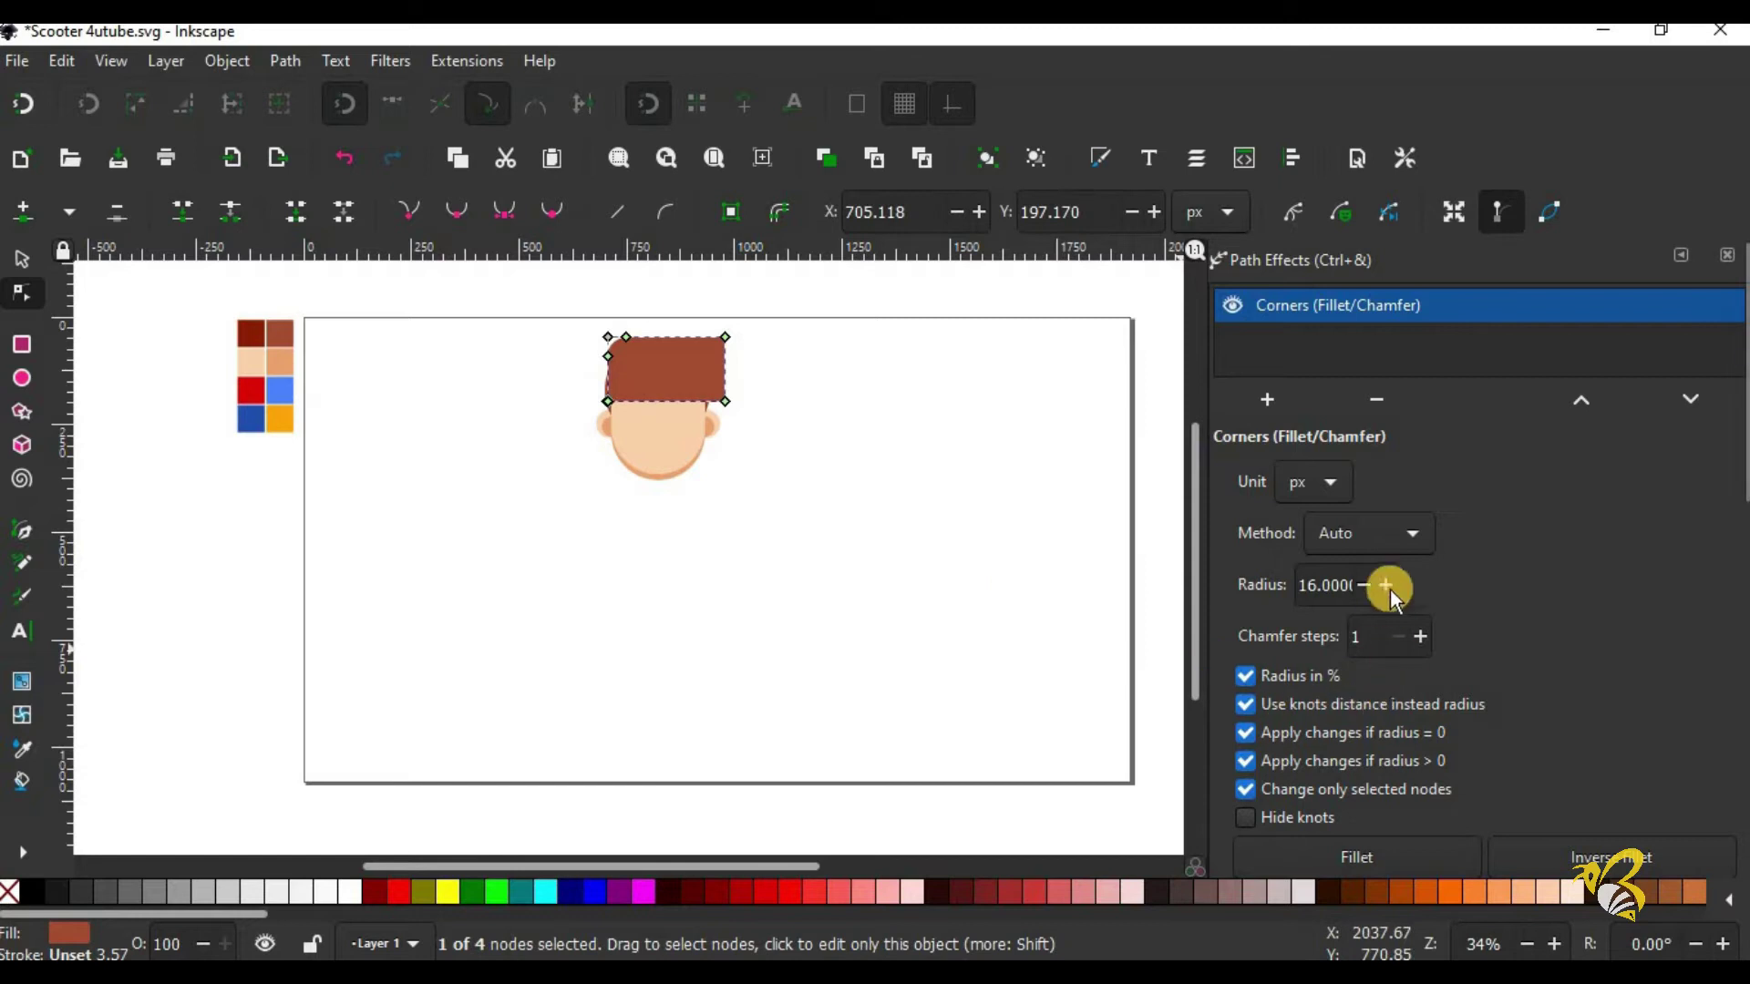
left_click(1386, 584)
left_click(1386, 584)
left_click(1386, 583)
left_click(726, 401)
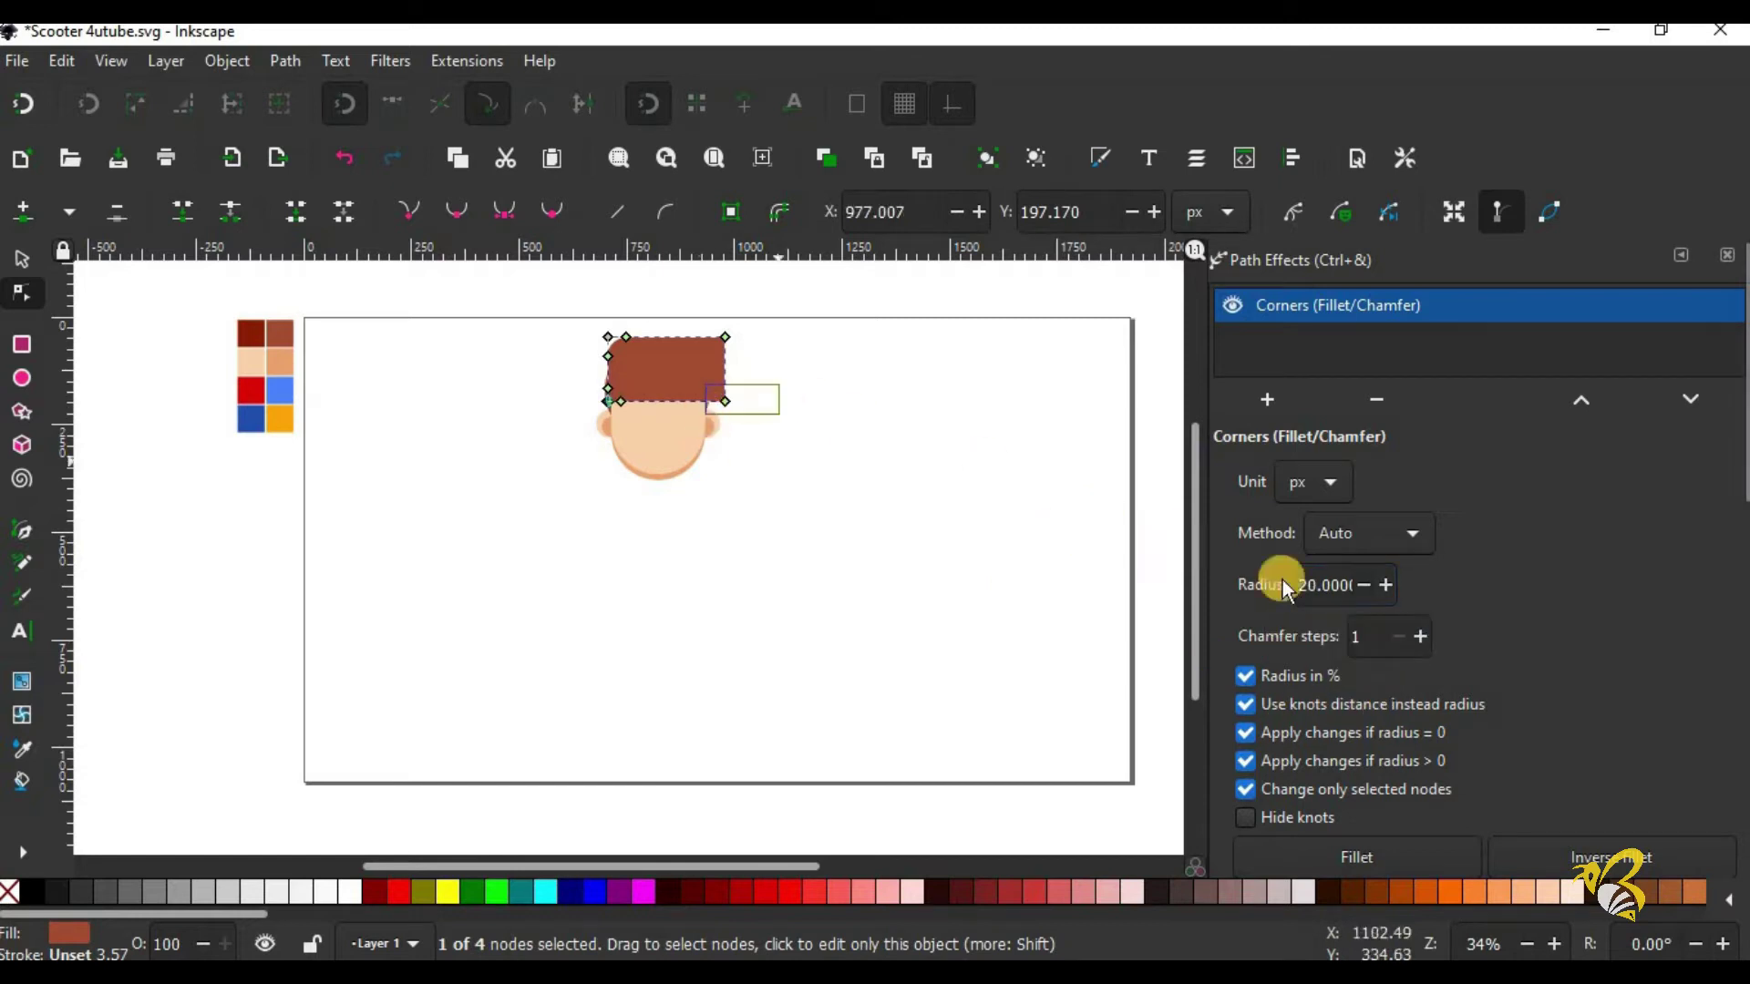
left_click(1385, 583)
left_click(1385, 582)
left_click(1386, 582)
left_click(1385, 582)
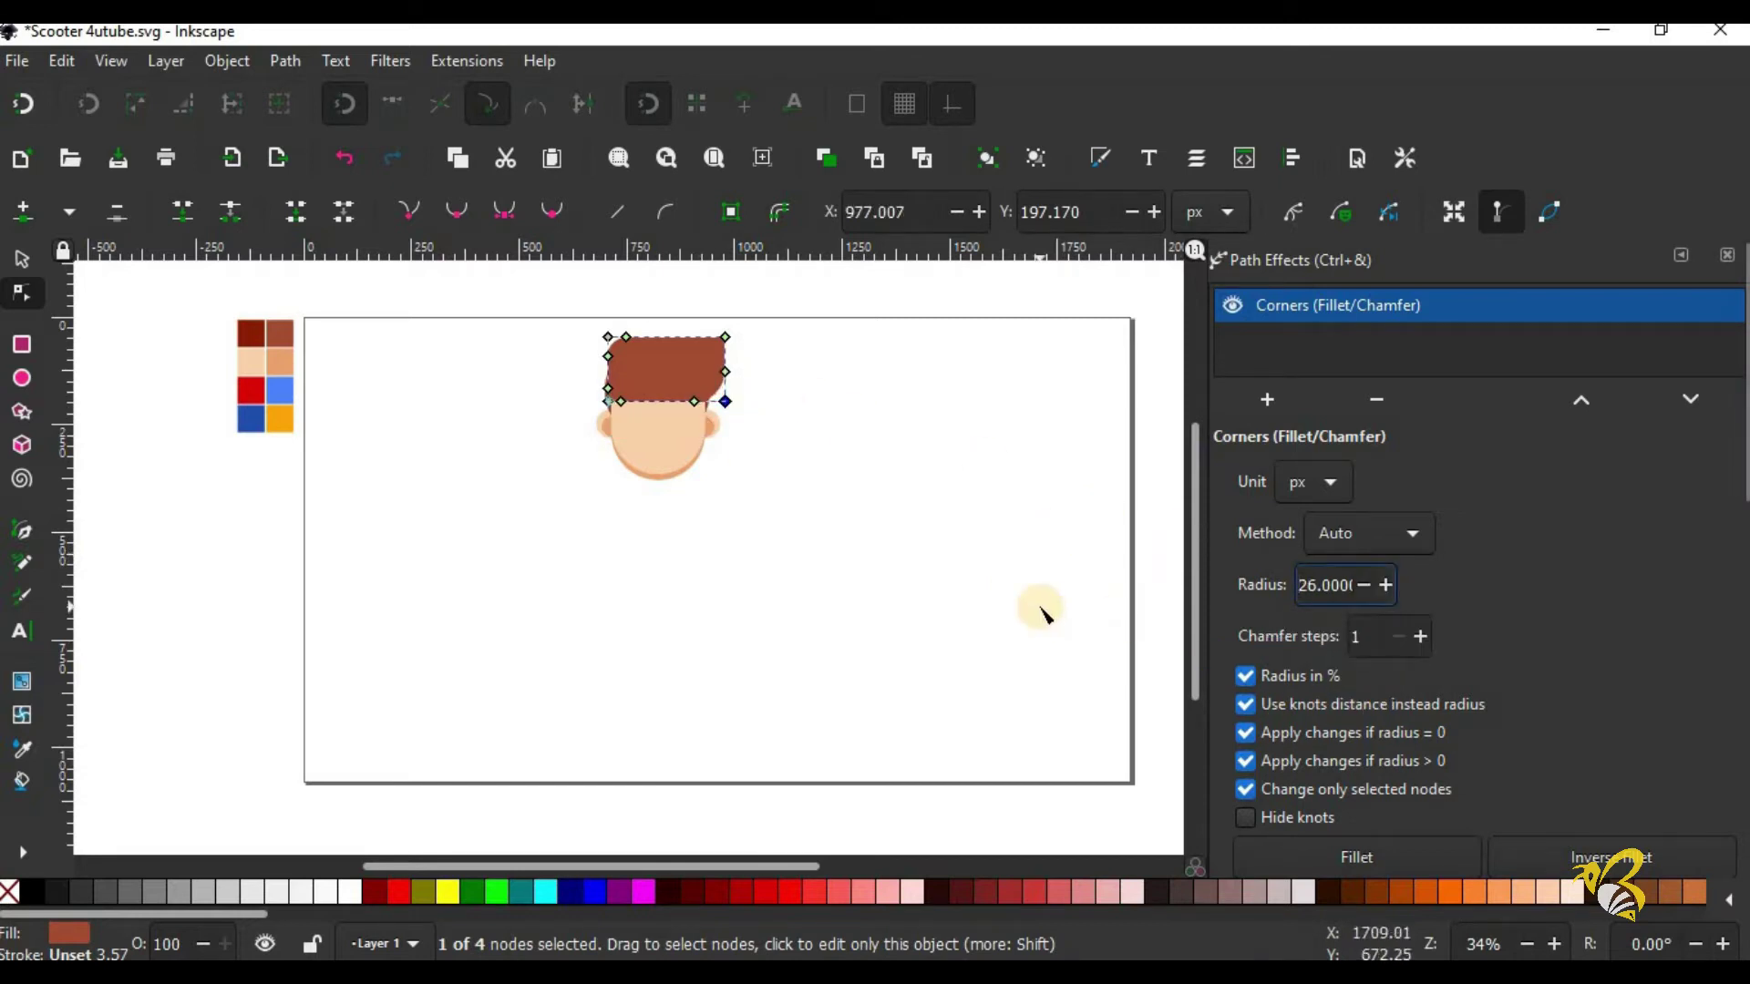
left_click(1386, 584)
Step: Inspect the hair's rounded corner nodes and close the Path Effects panel
left_click(1000, 574)
key("Escape")
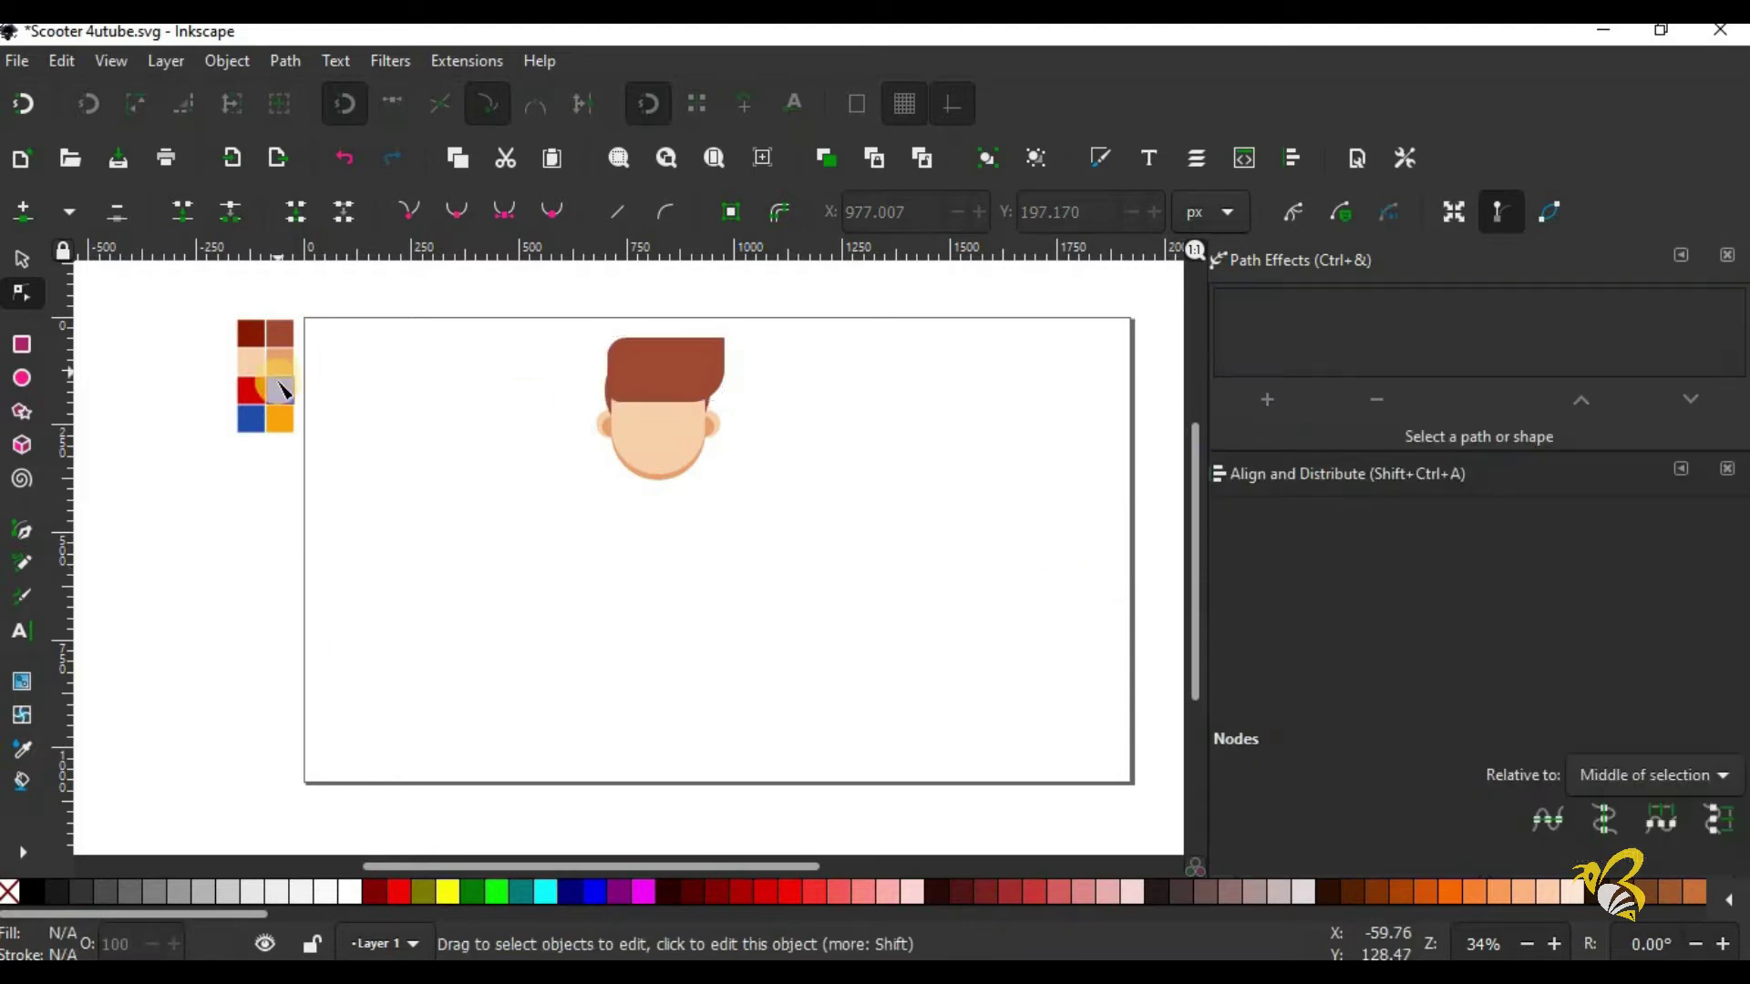
key("s")
left_click(672, 404)
left_click(16, 296)
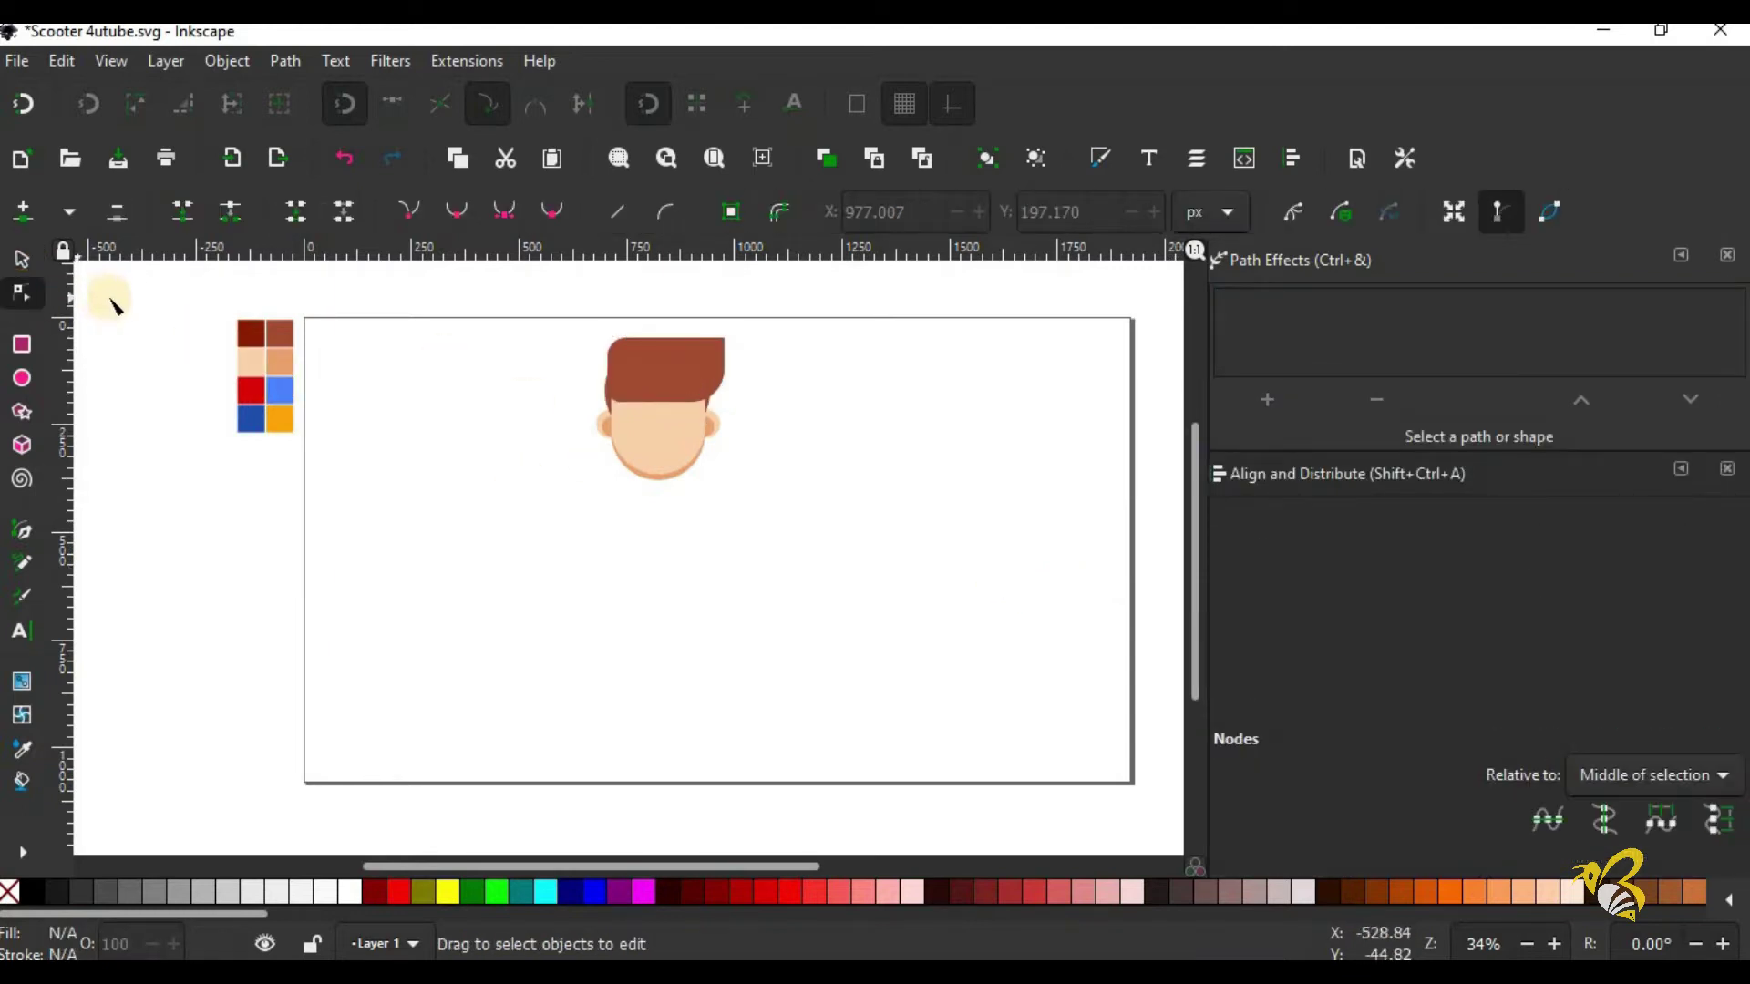
left_click(658, 384)
left_click(627, 341)
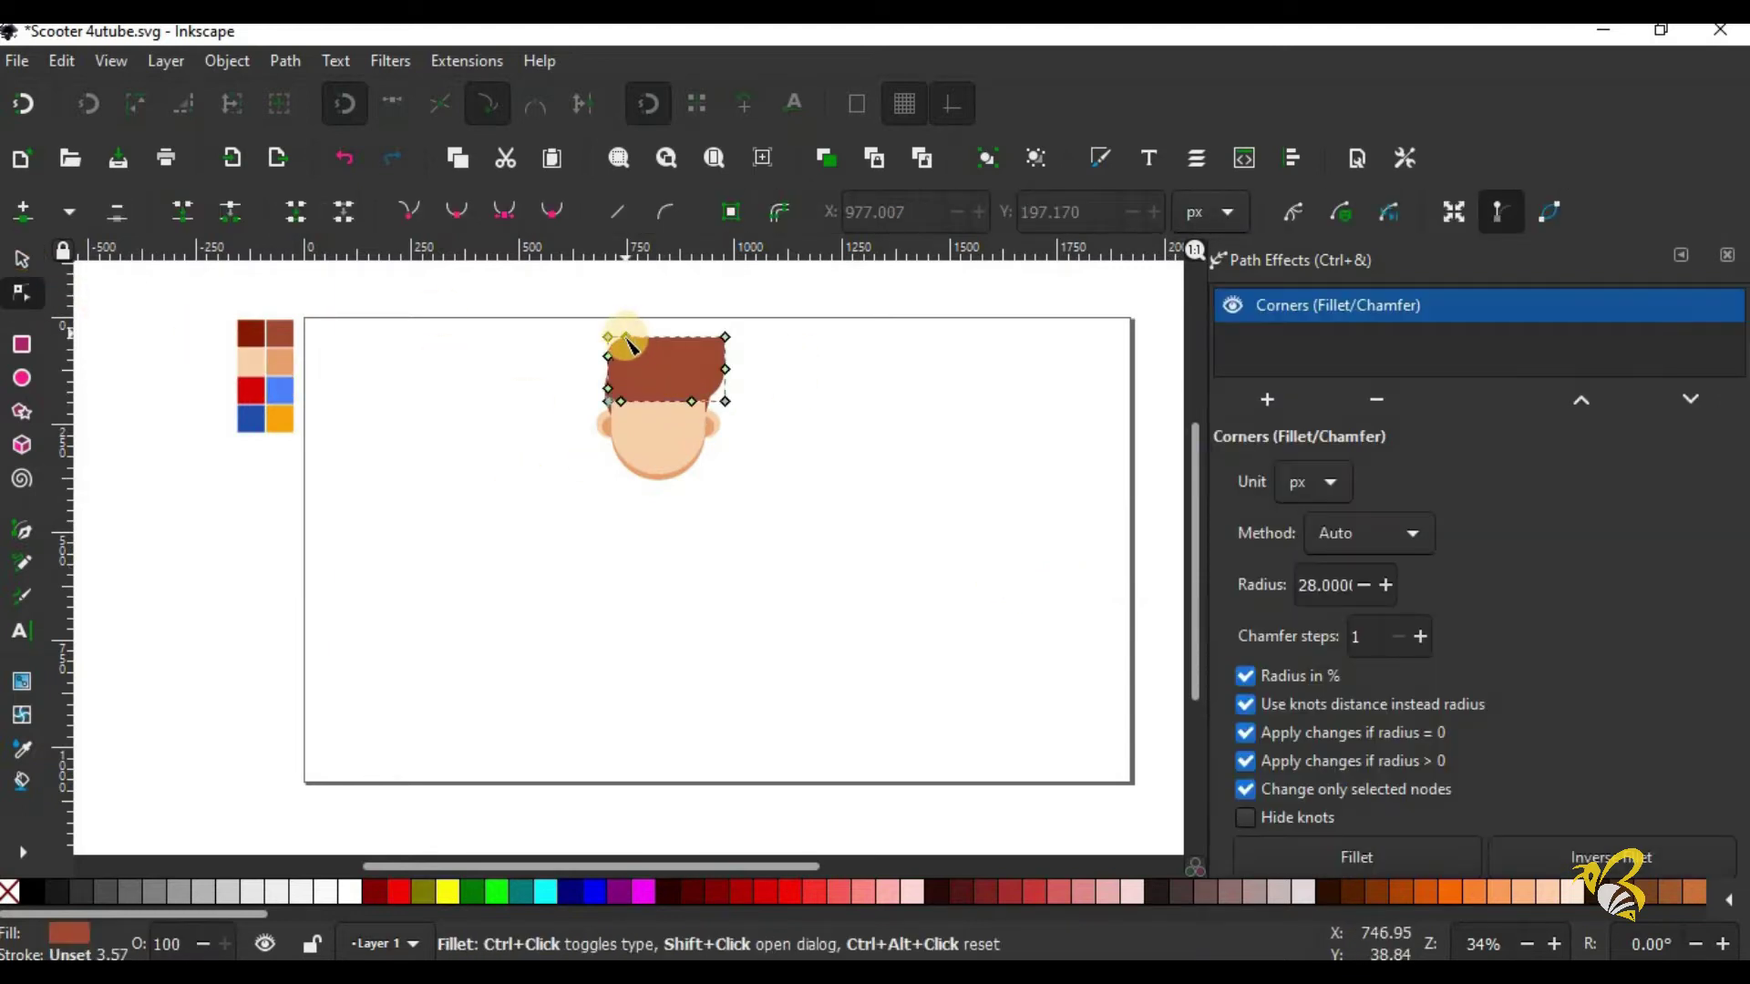
left_click(1727, 255)
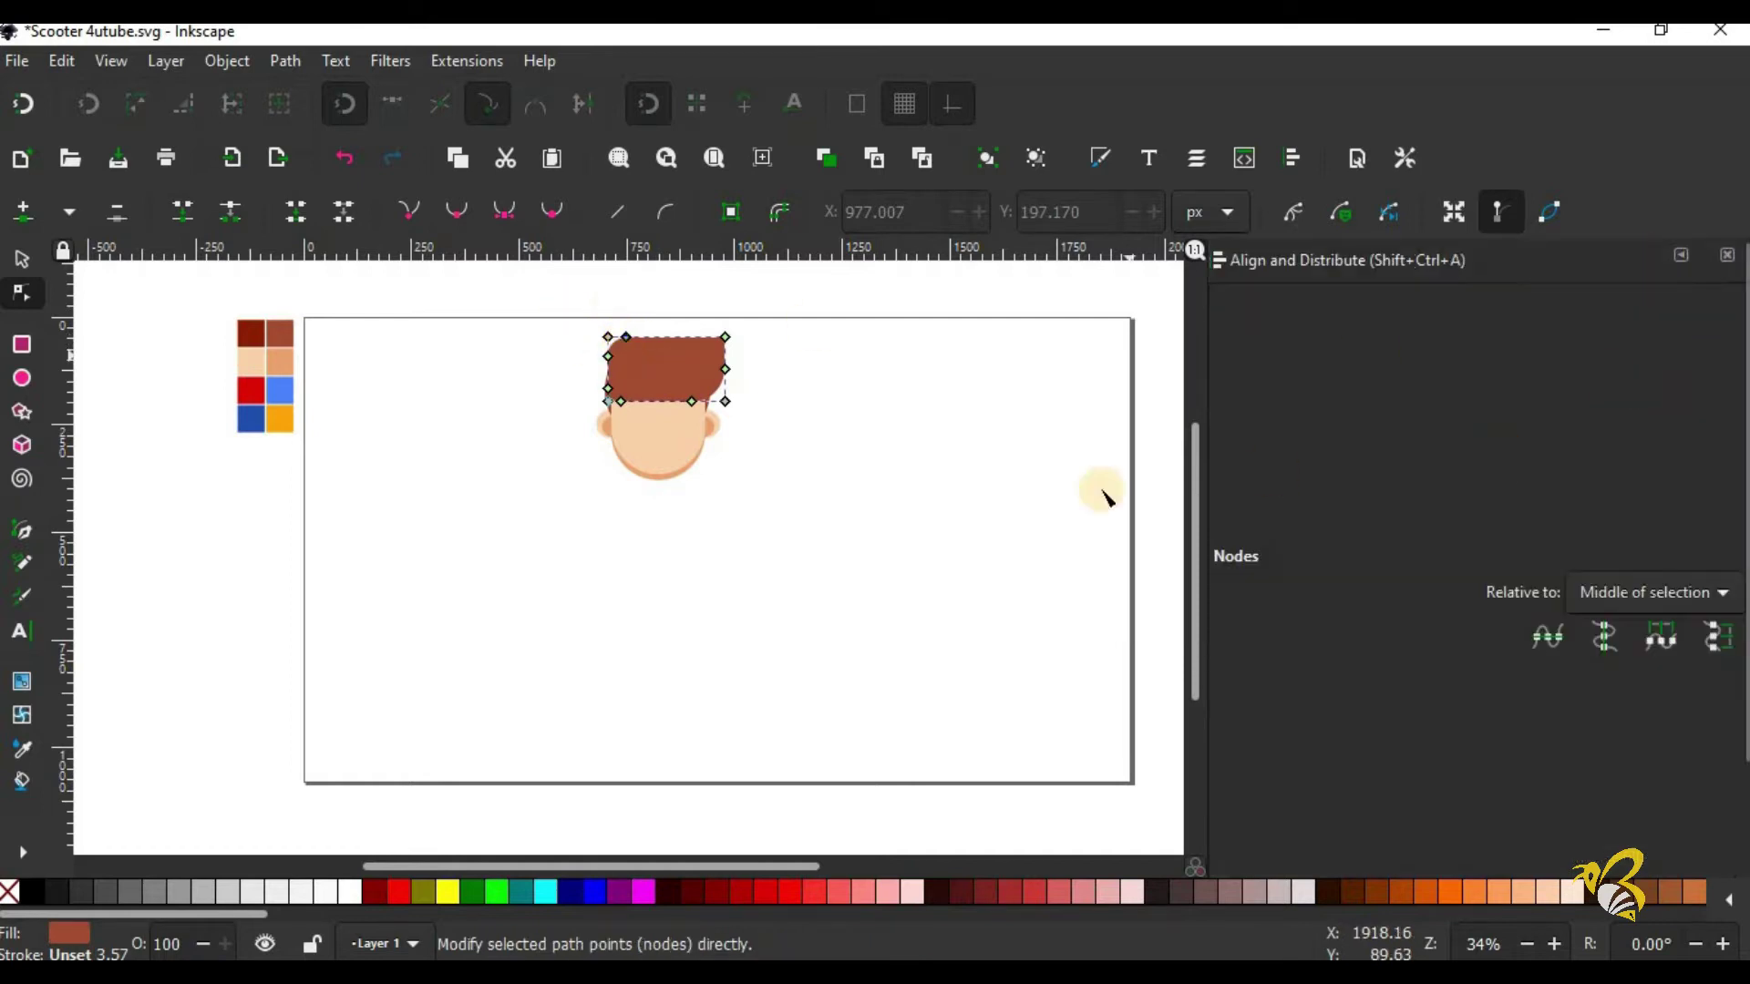
left_click(688, 355)
left_click(654, 356)
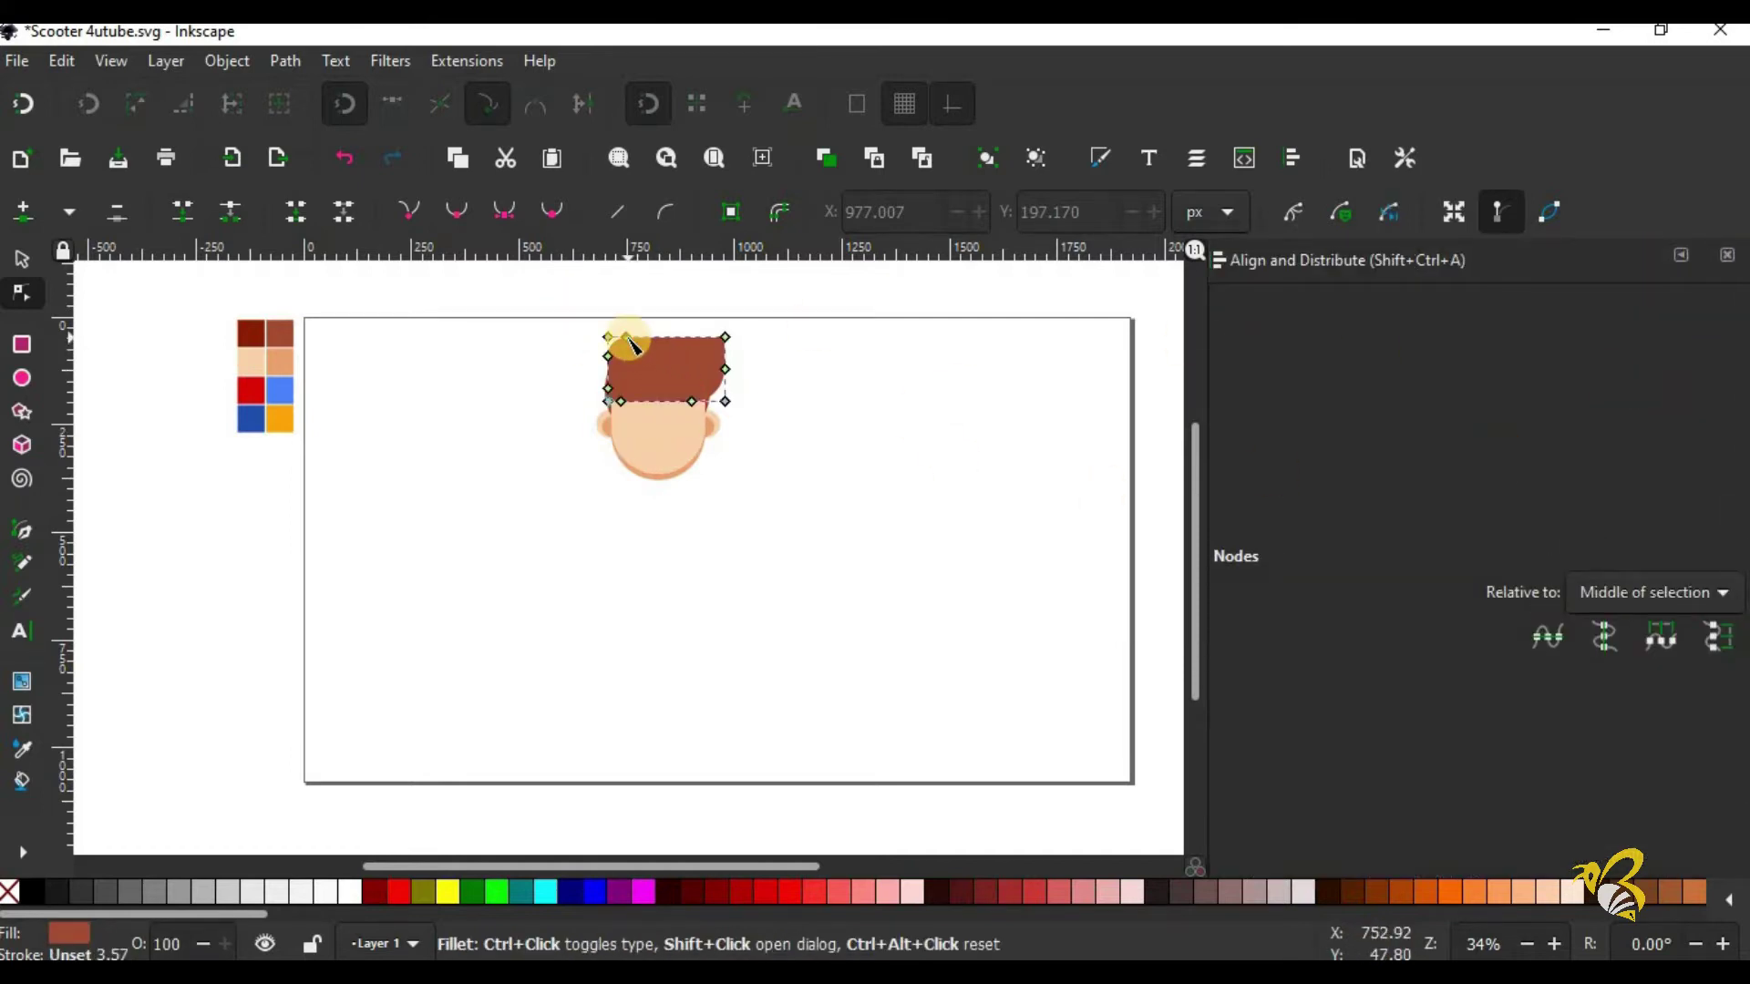
left_click(20, 260)
left_click(560, 339)
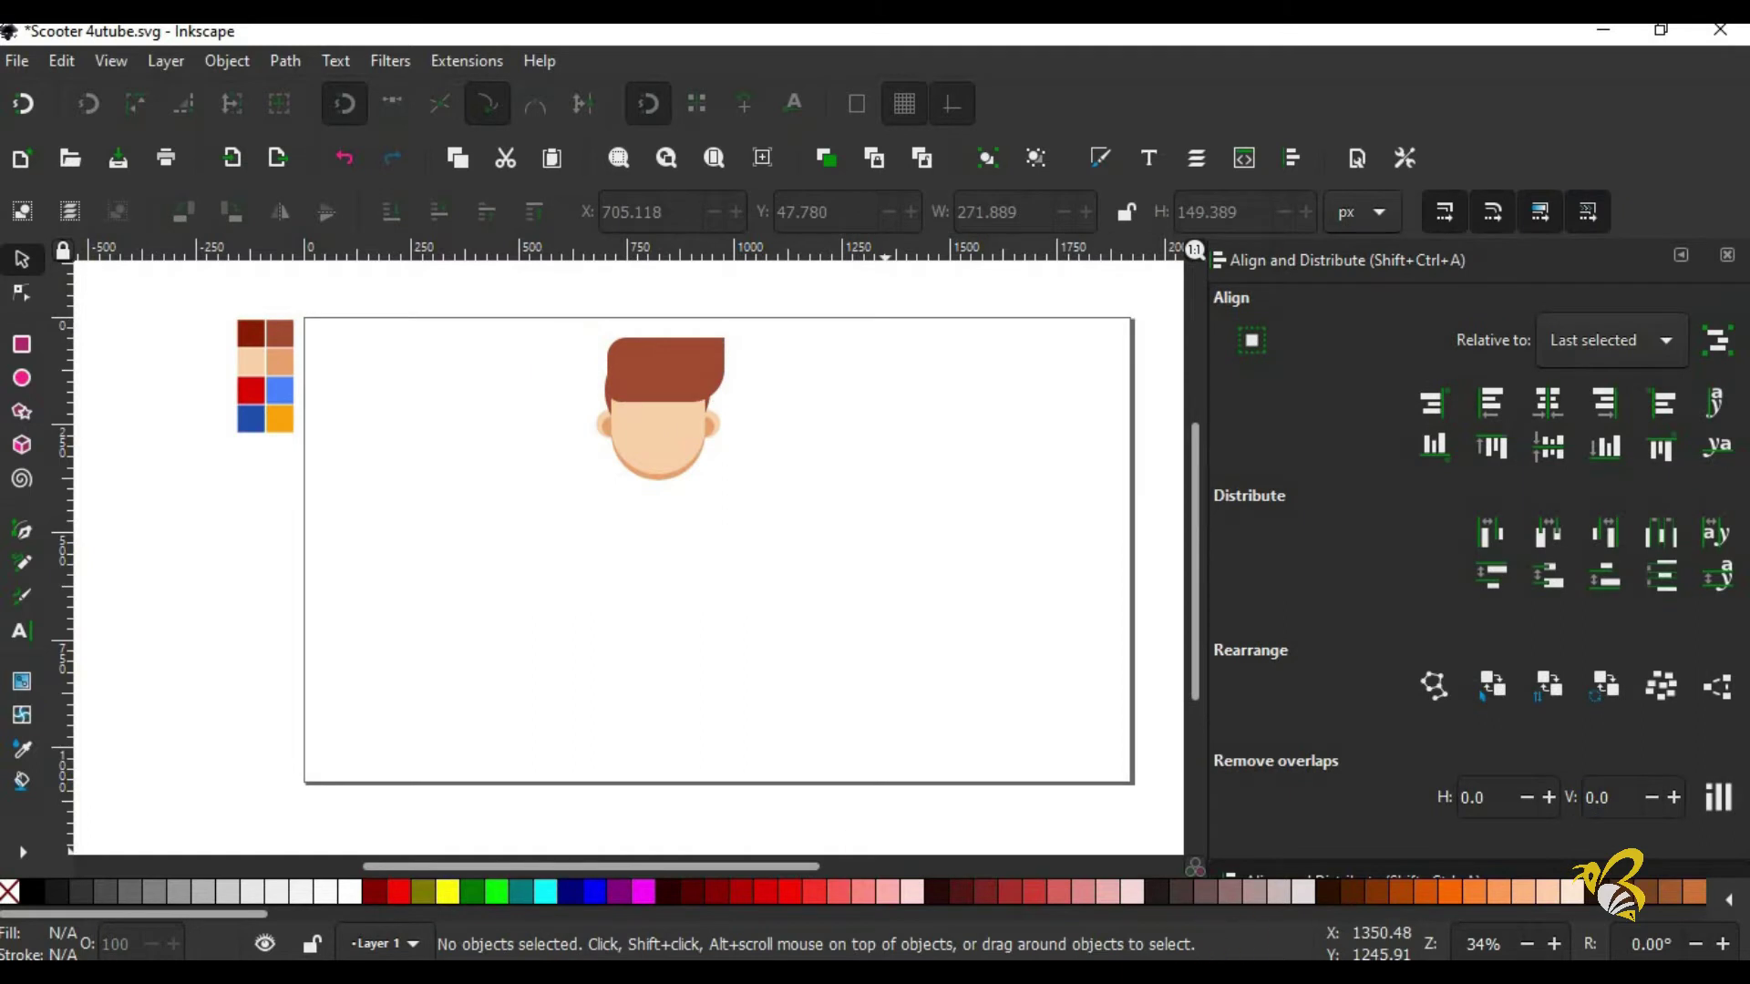
Step: Pull the hair's top-right node into a quiff and reshape its lower and left edges
key("n")
left_click(645, 378)
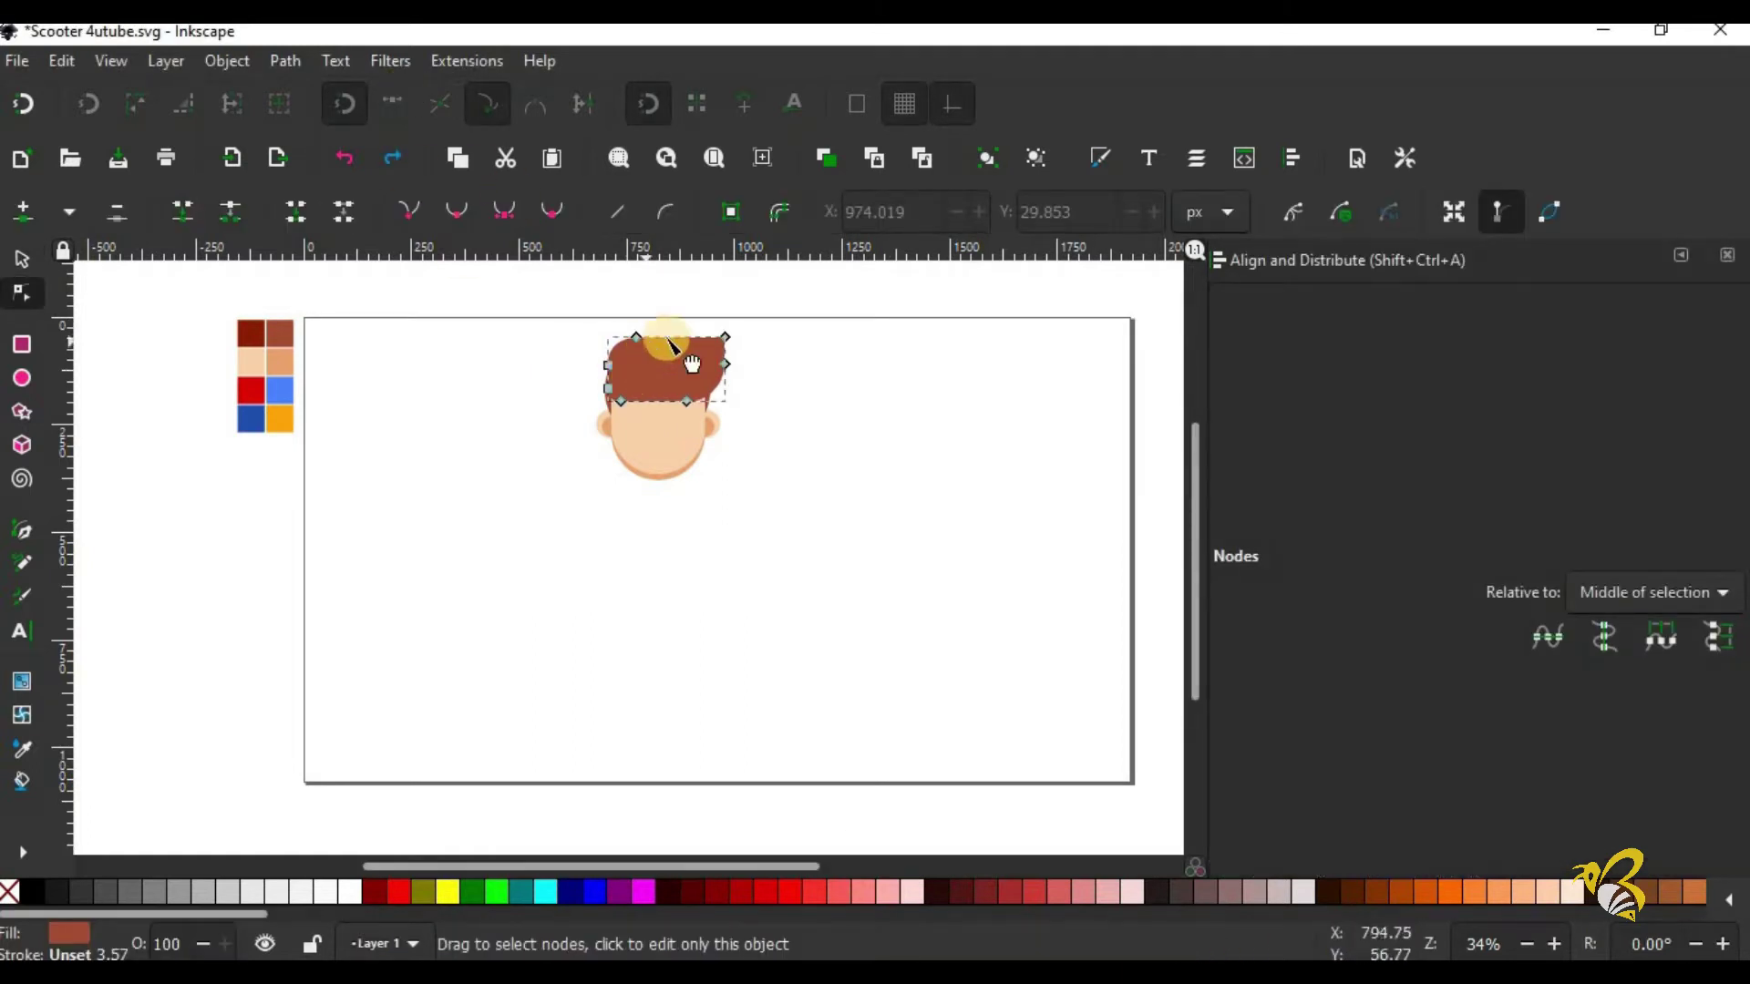
mouse_move(726, 342)
left_mouse_down()
mouse_move(731, 323)
mouse_move(668, 340)
left_mouse_up()
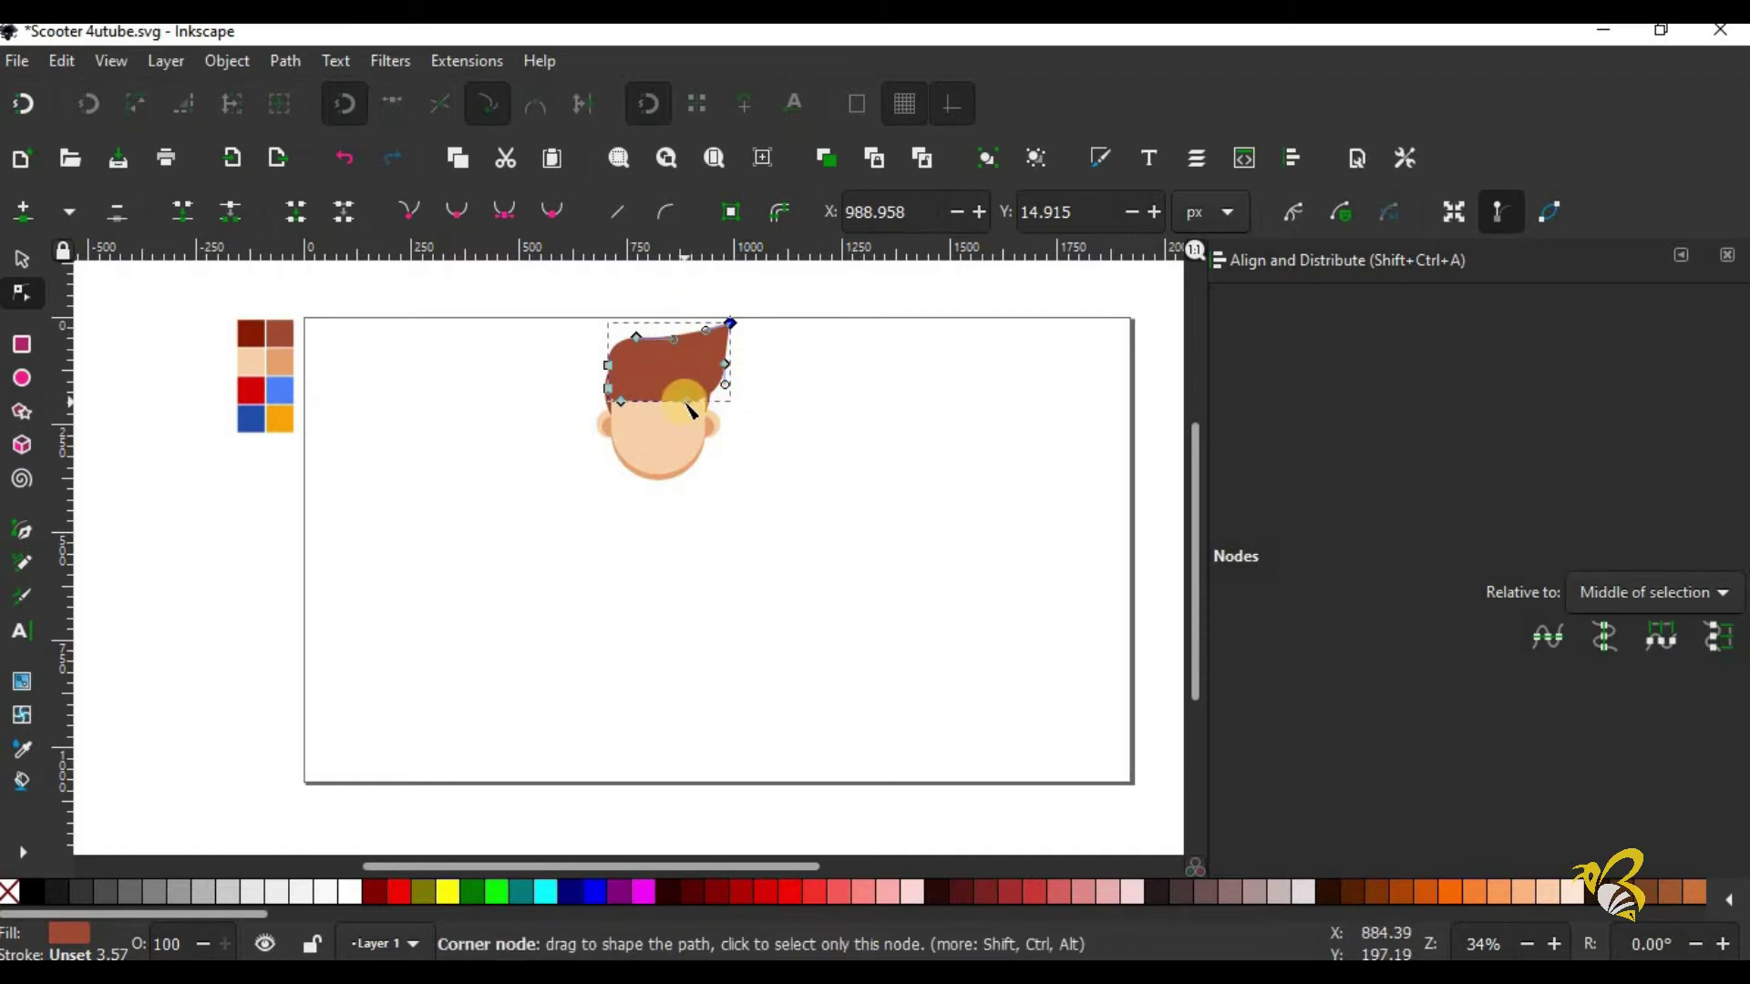
mouse_move(695, 411)
left_mouse_down()
mouse_move(678, 387)
mouse_move(713, 406)
left_mouse_up()
left_click(825, 379)
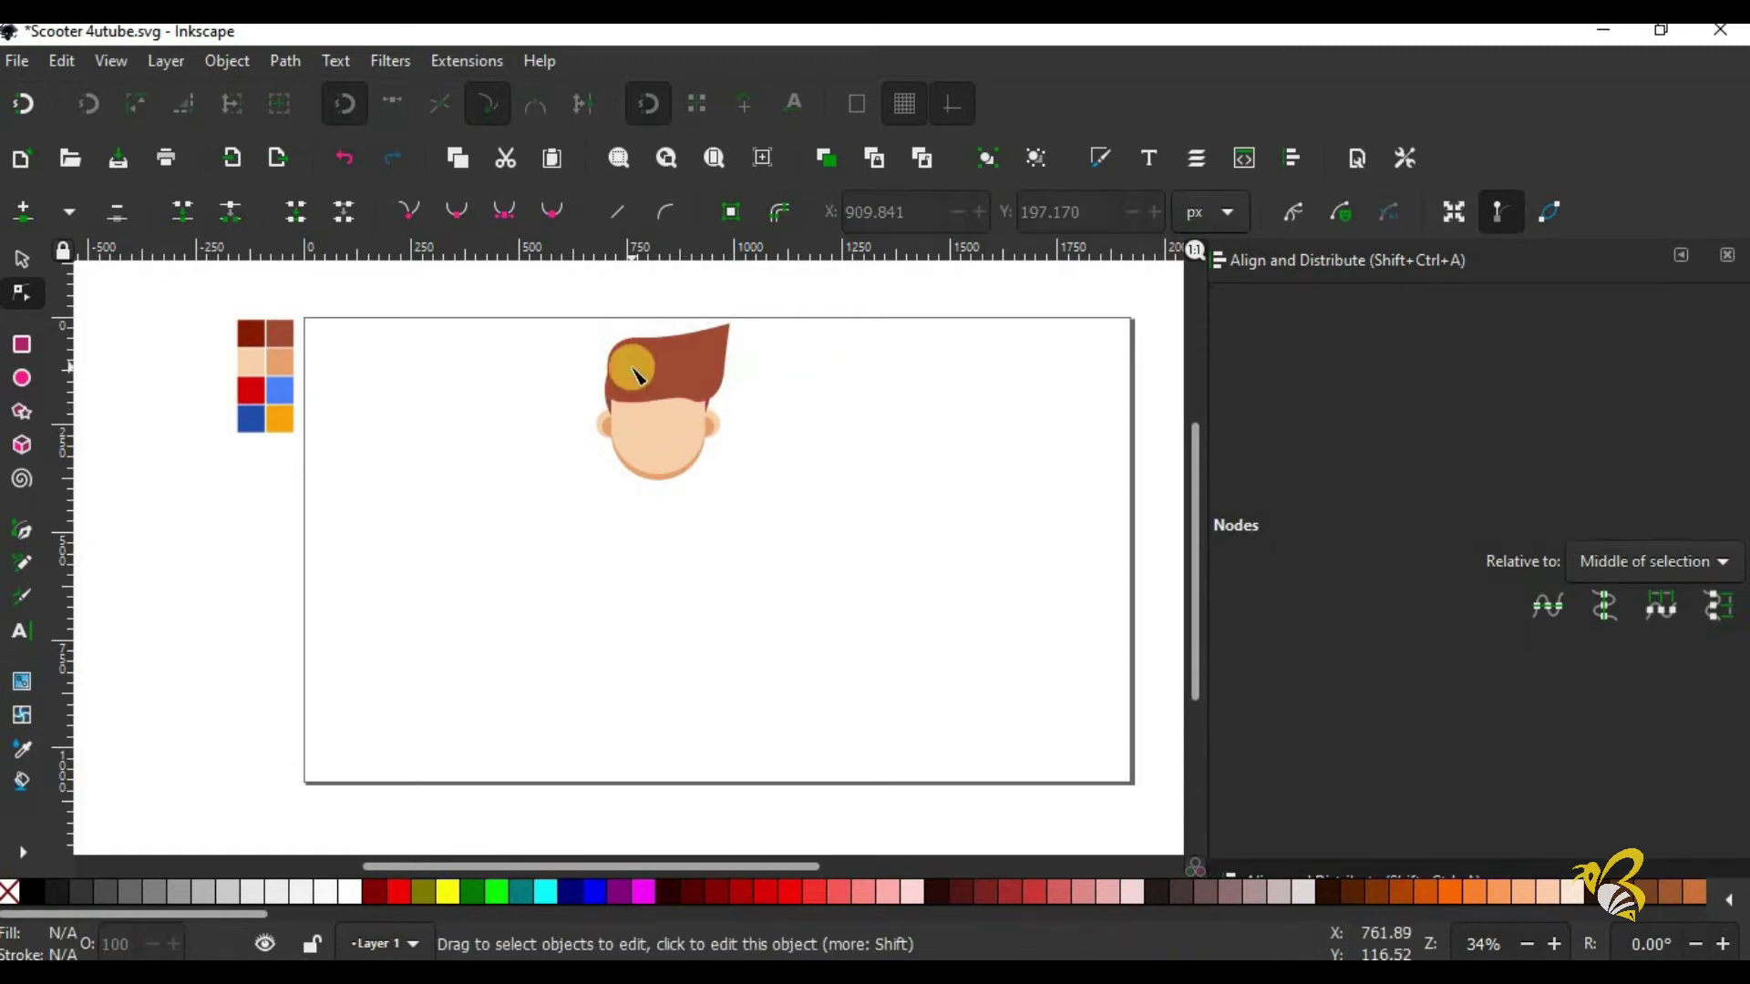
mouse_move(608, 365)
left_mouse_down()
mouse_move(607, 341)
mouse_move(635, 351)
mouse_move(645, 331)
left_mouse_up()
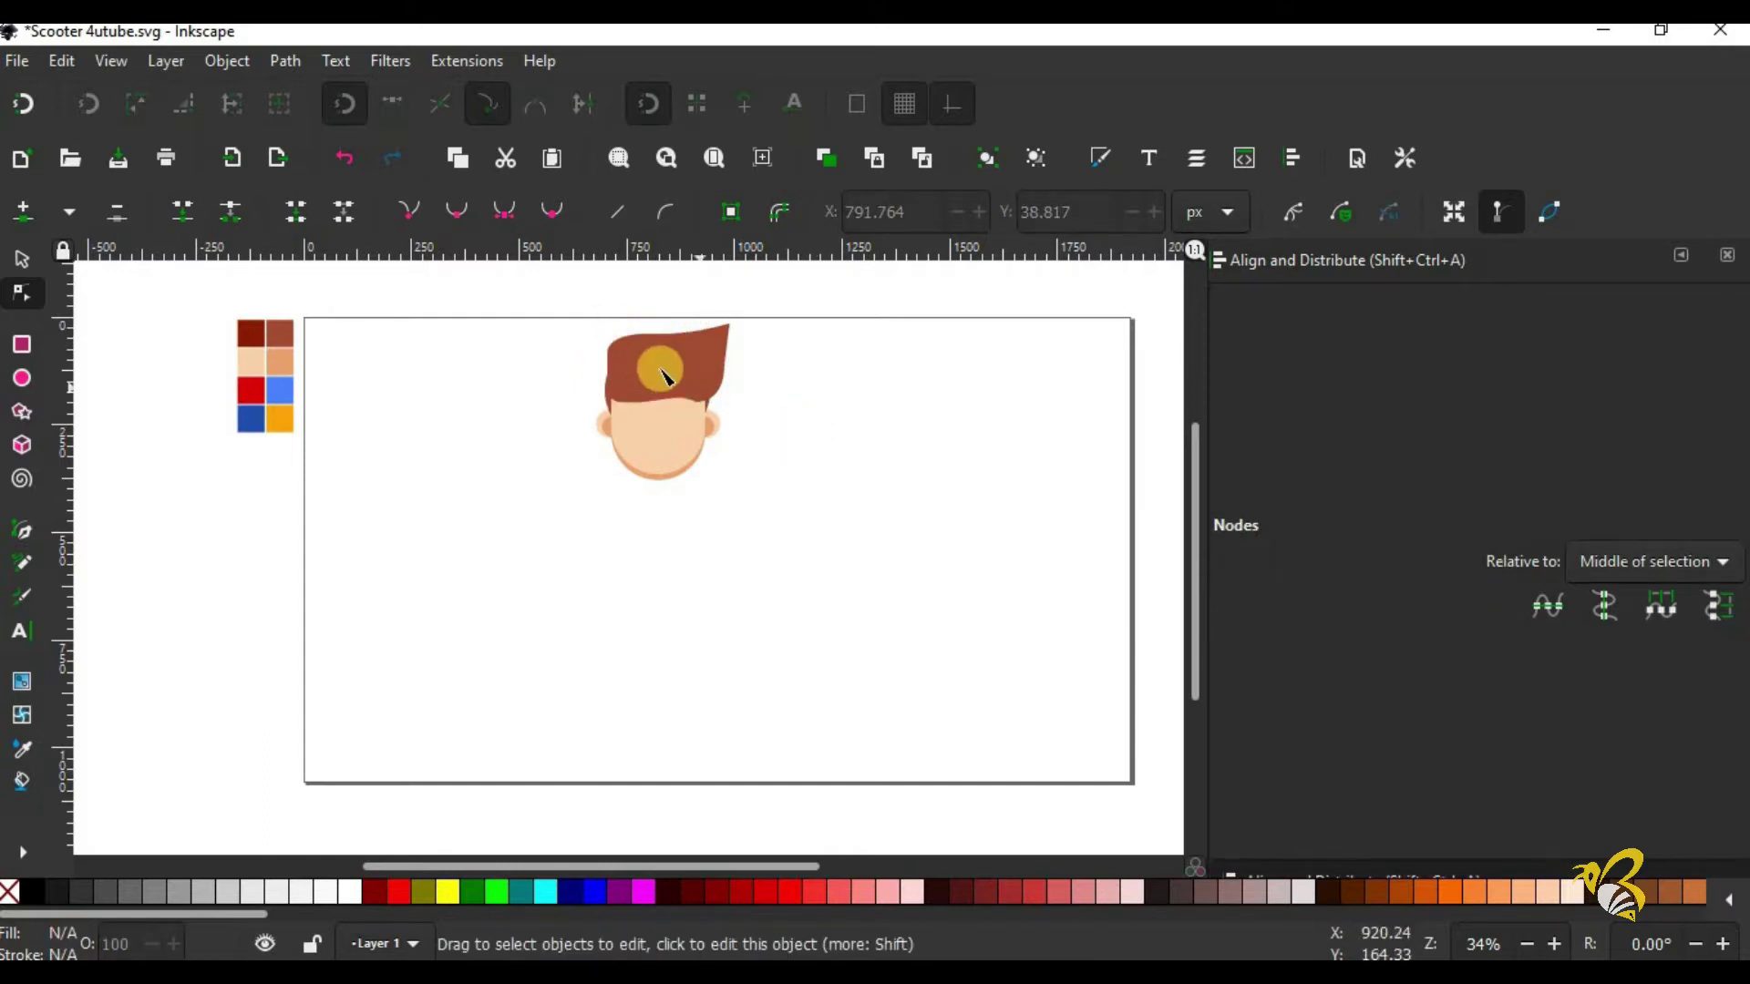
left_click_drag(606, 391, 608, 390)
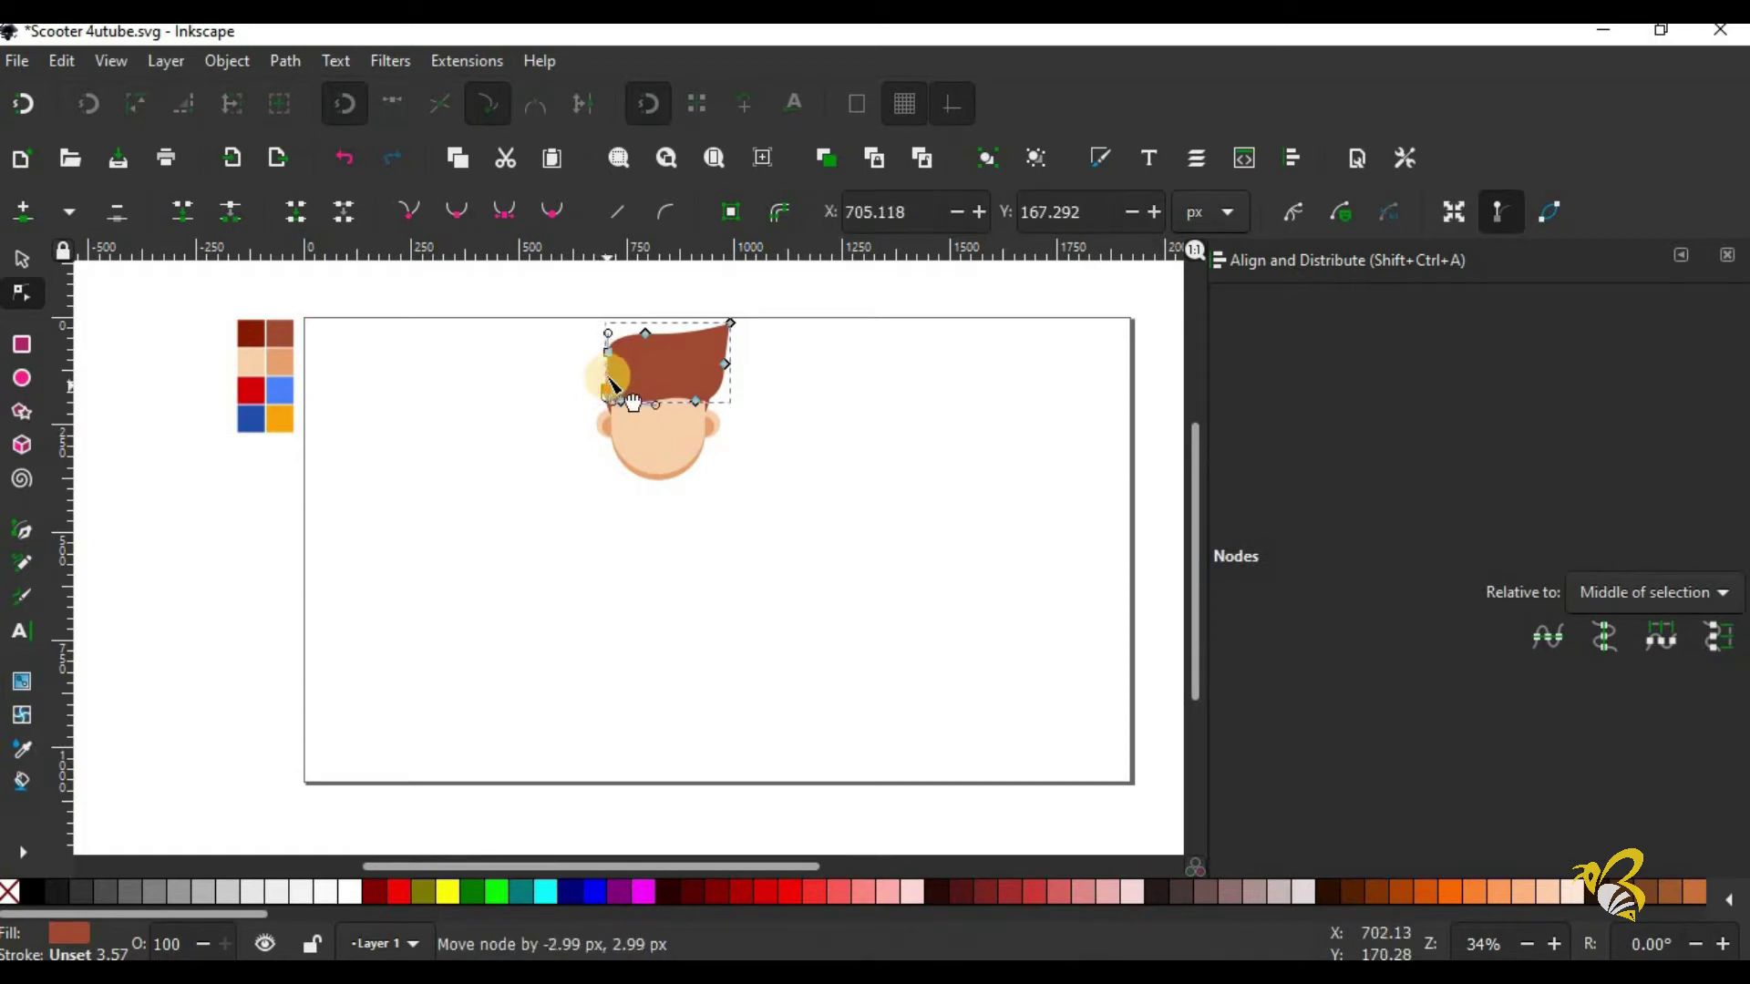
Step: Draw a small spike with the Pen tool, fill it hair brown, and remove its outline
left_click(873, 456)
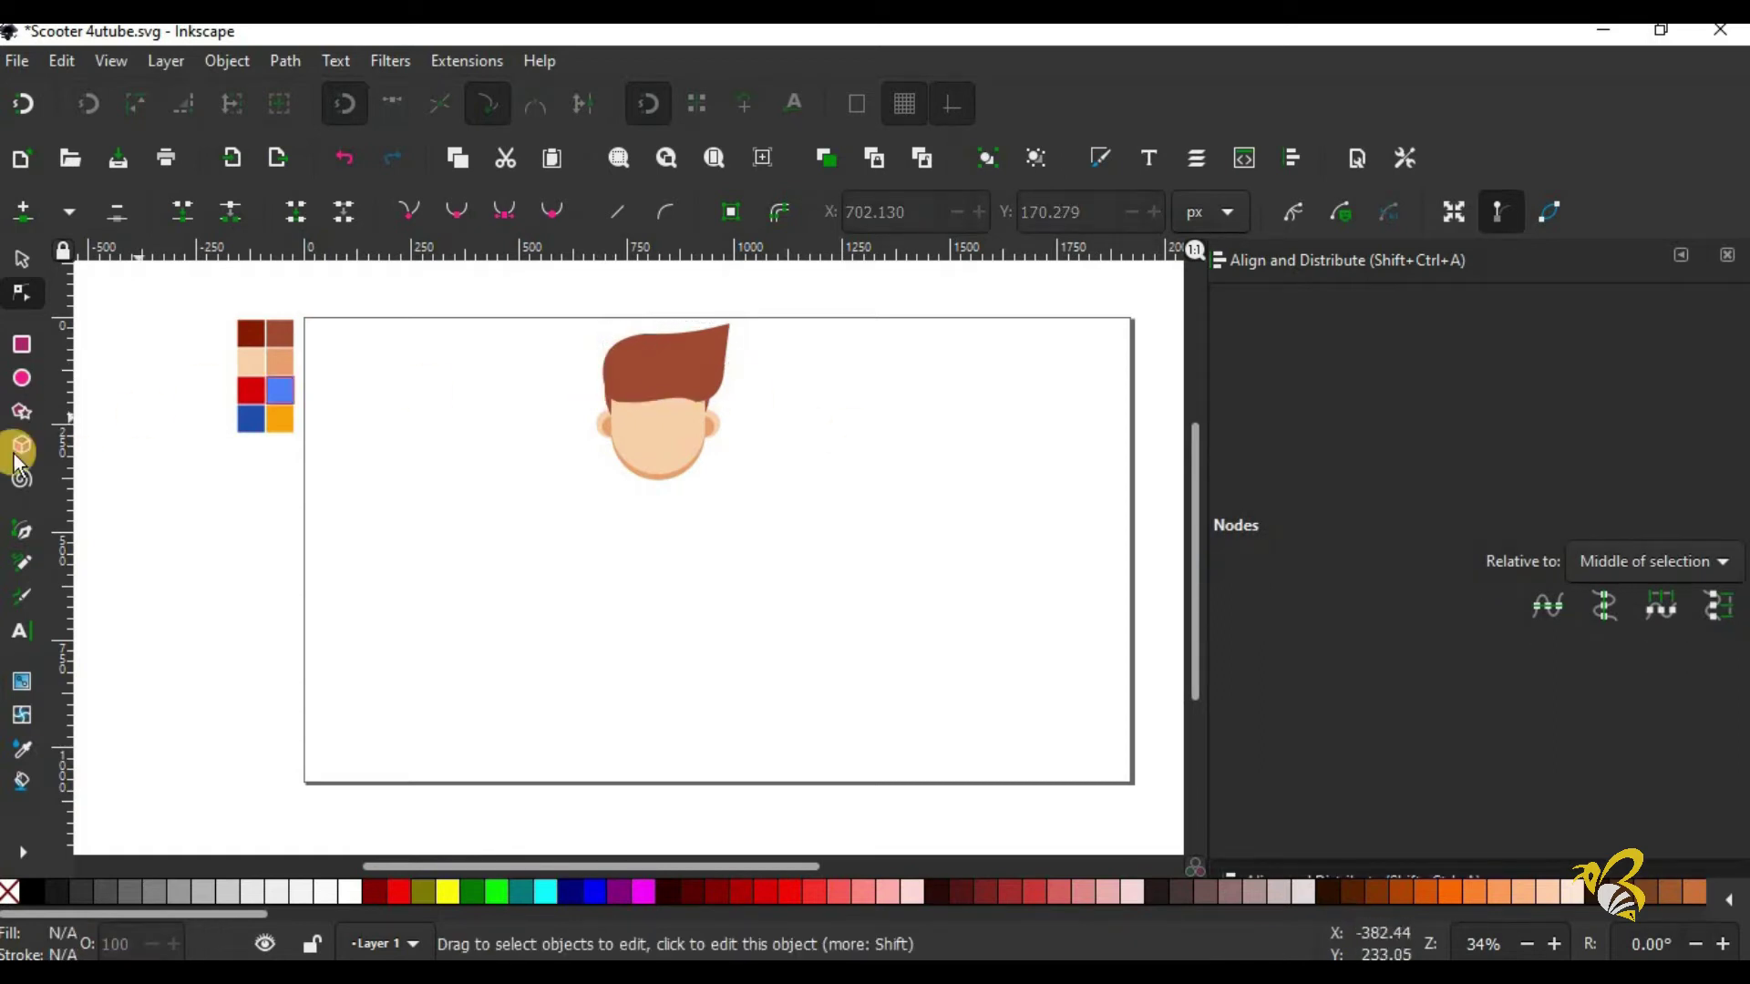
left_click(23, 530)
left_click(603, 347)
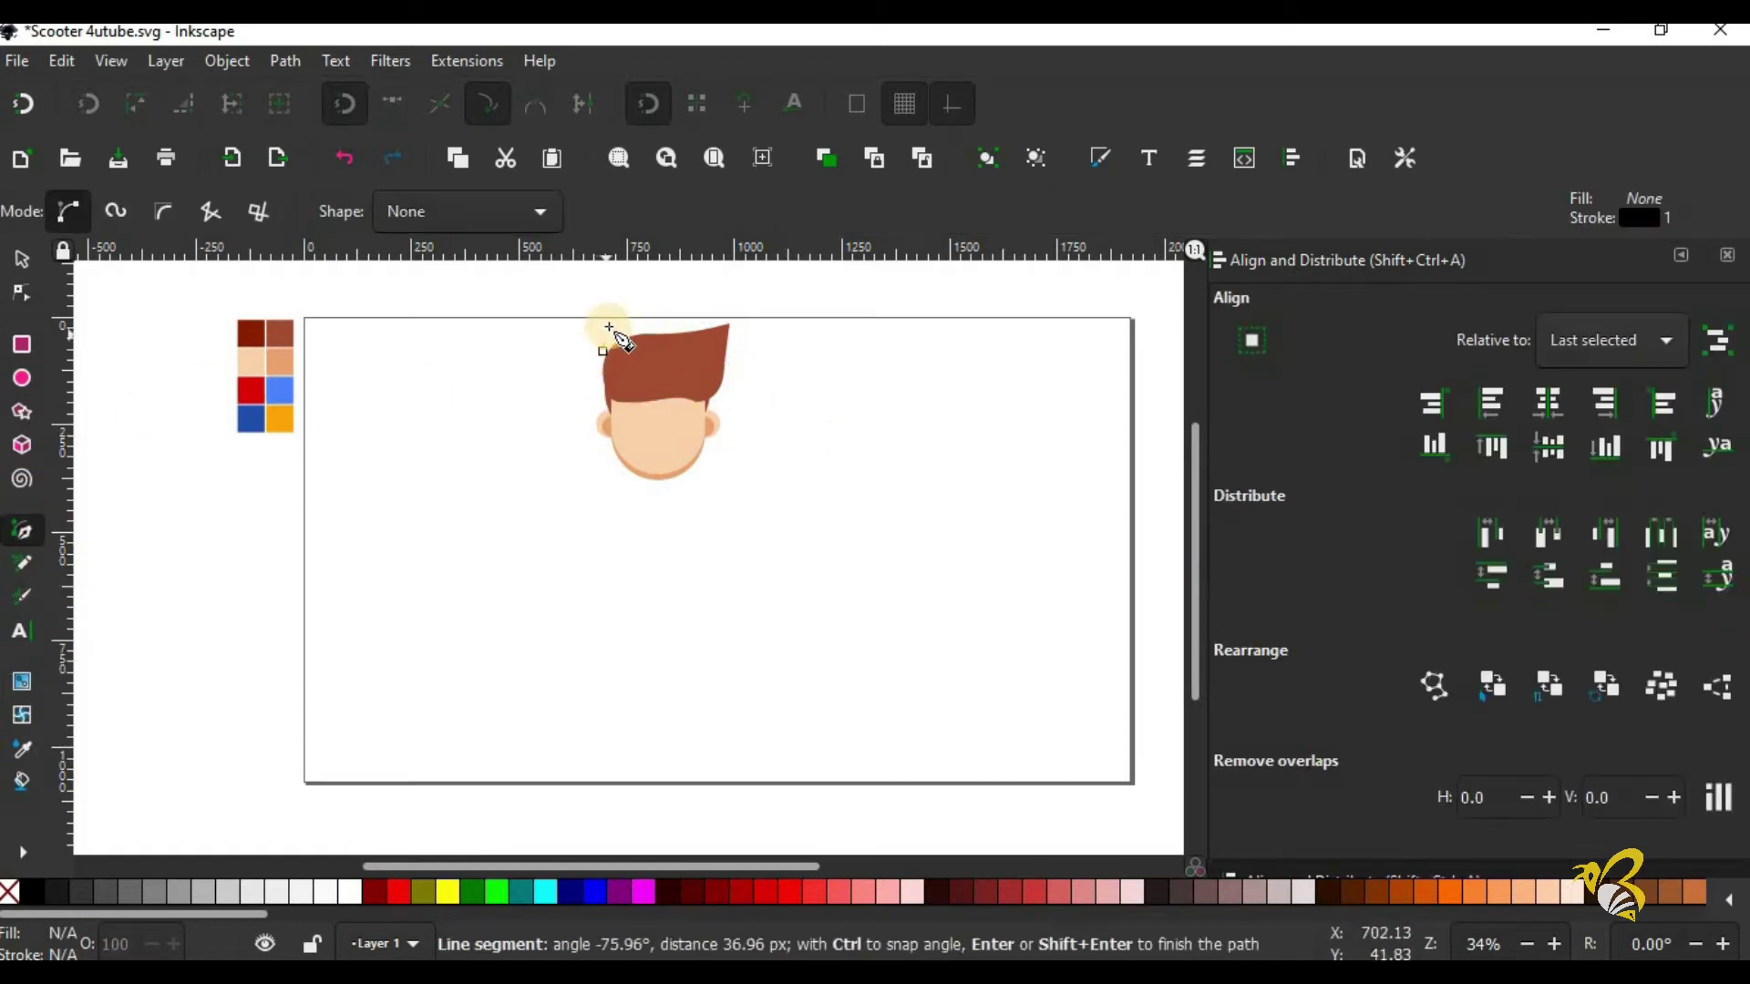
left_click_drag(578, 339, 608, 347)
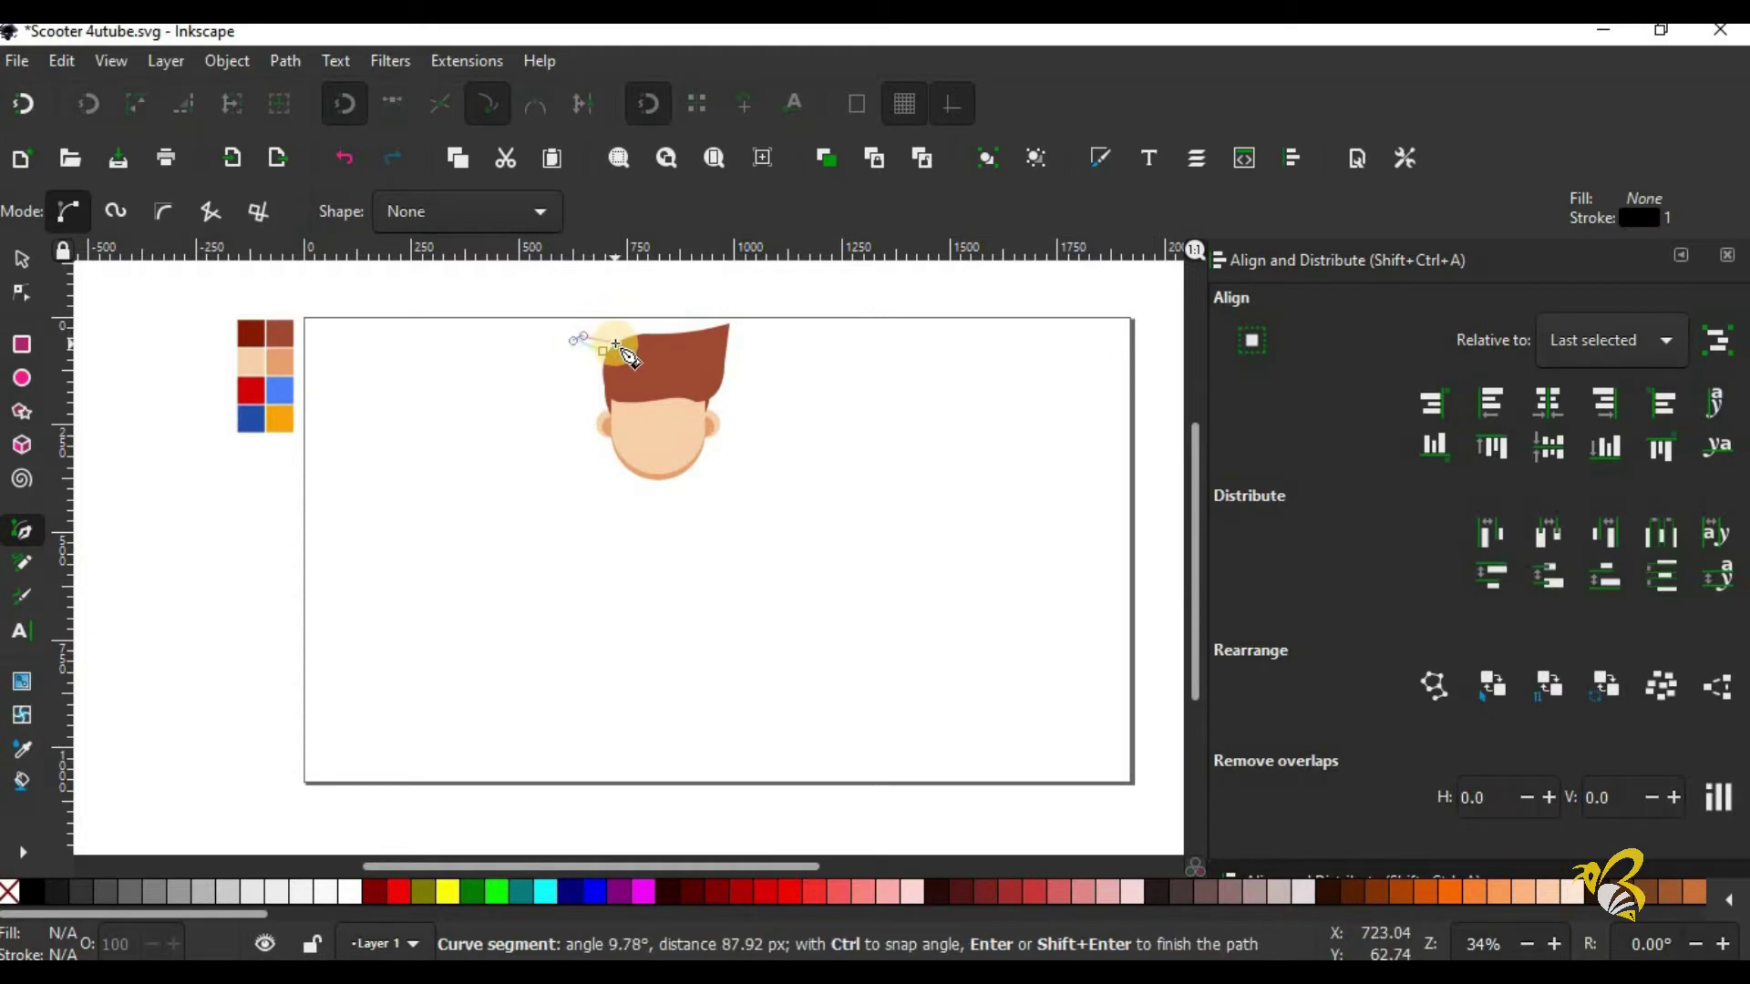
left_click(603, 351)
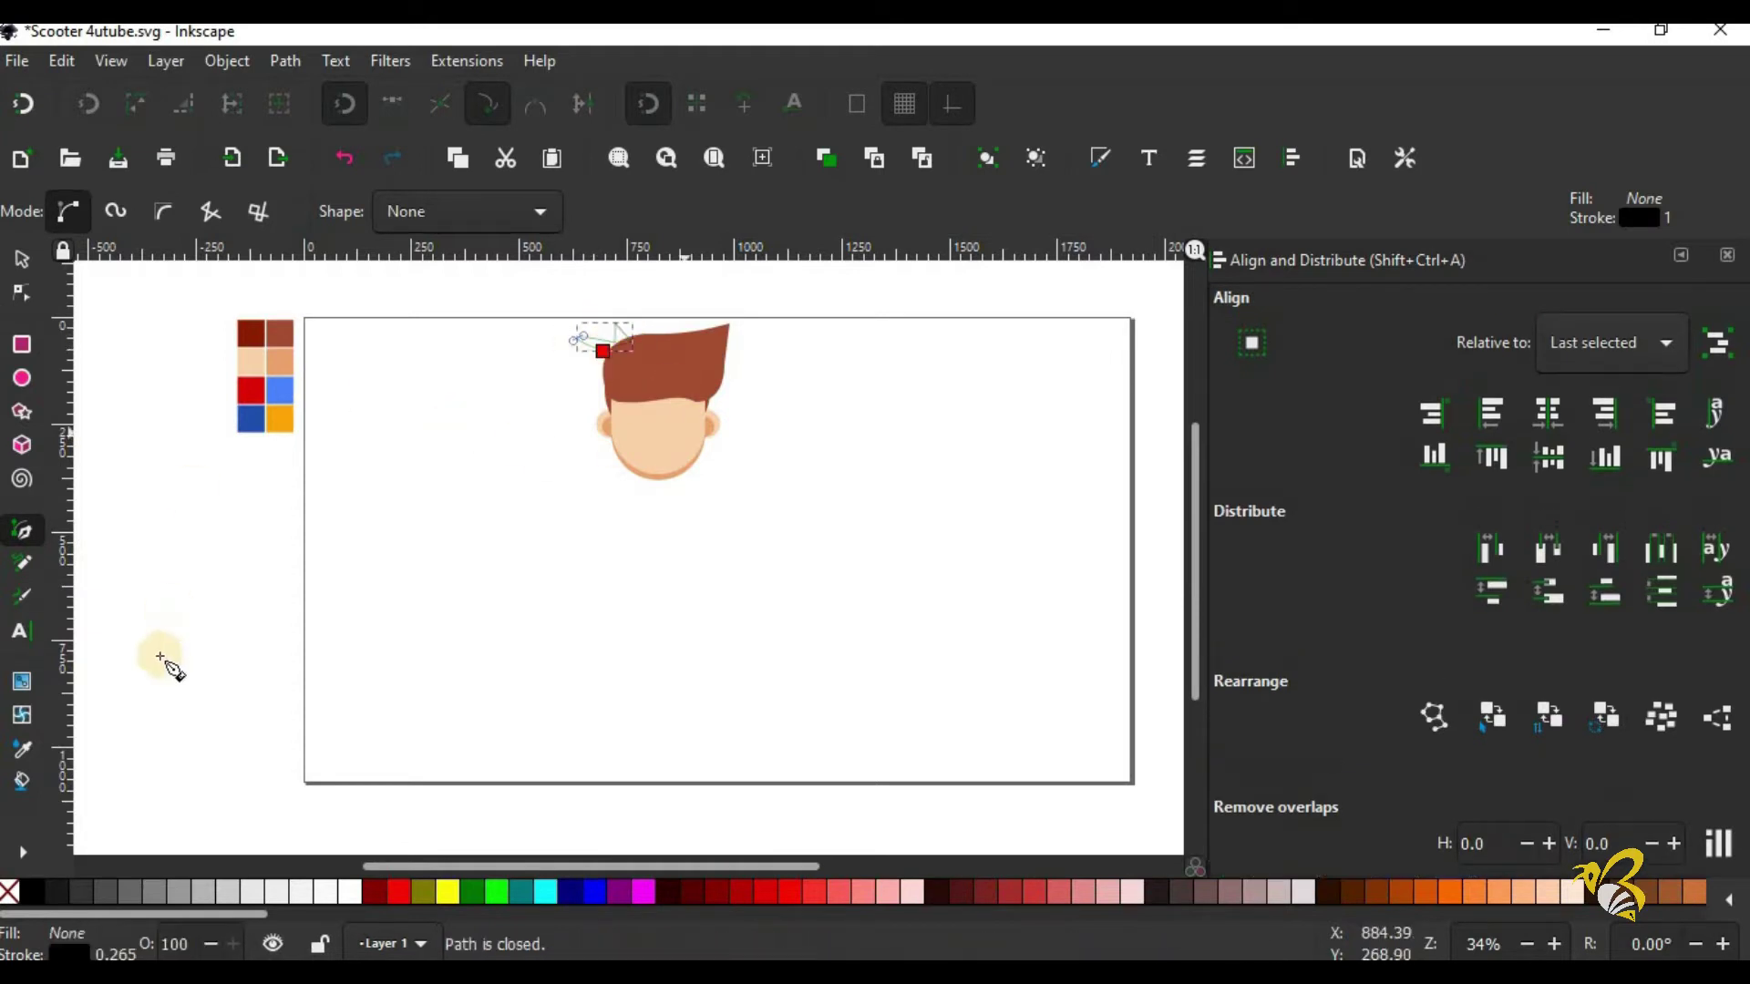
left_click(22, 293)
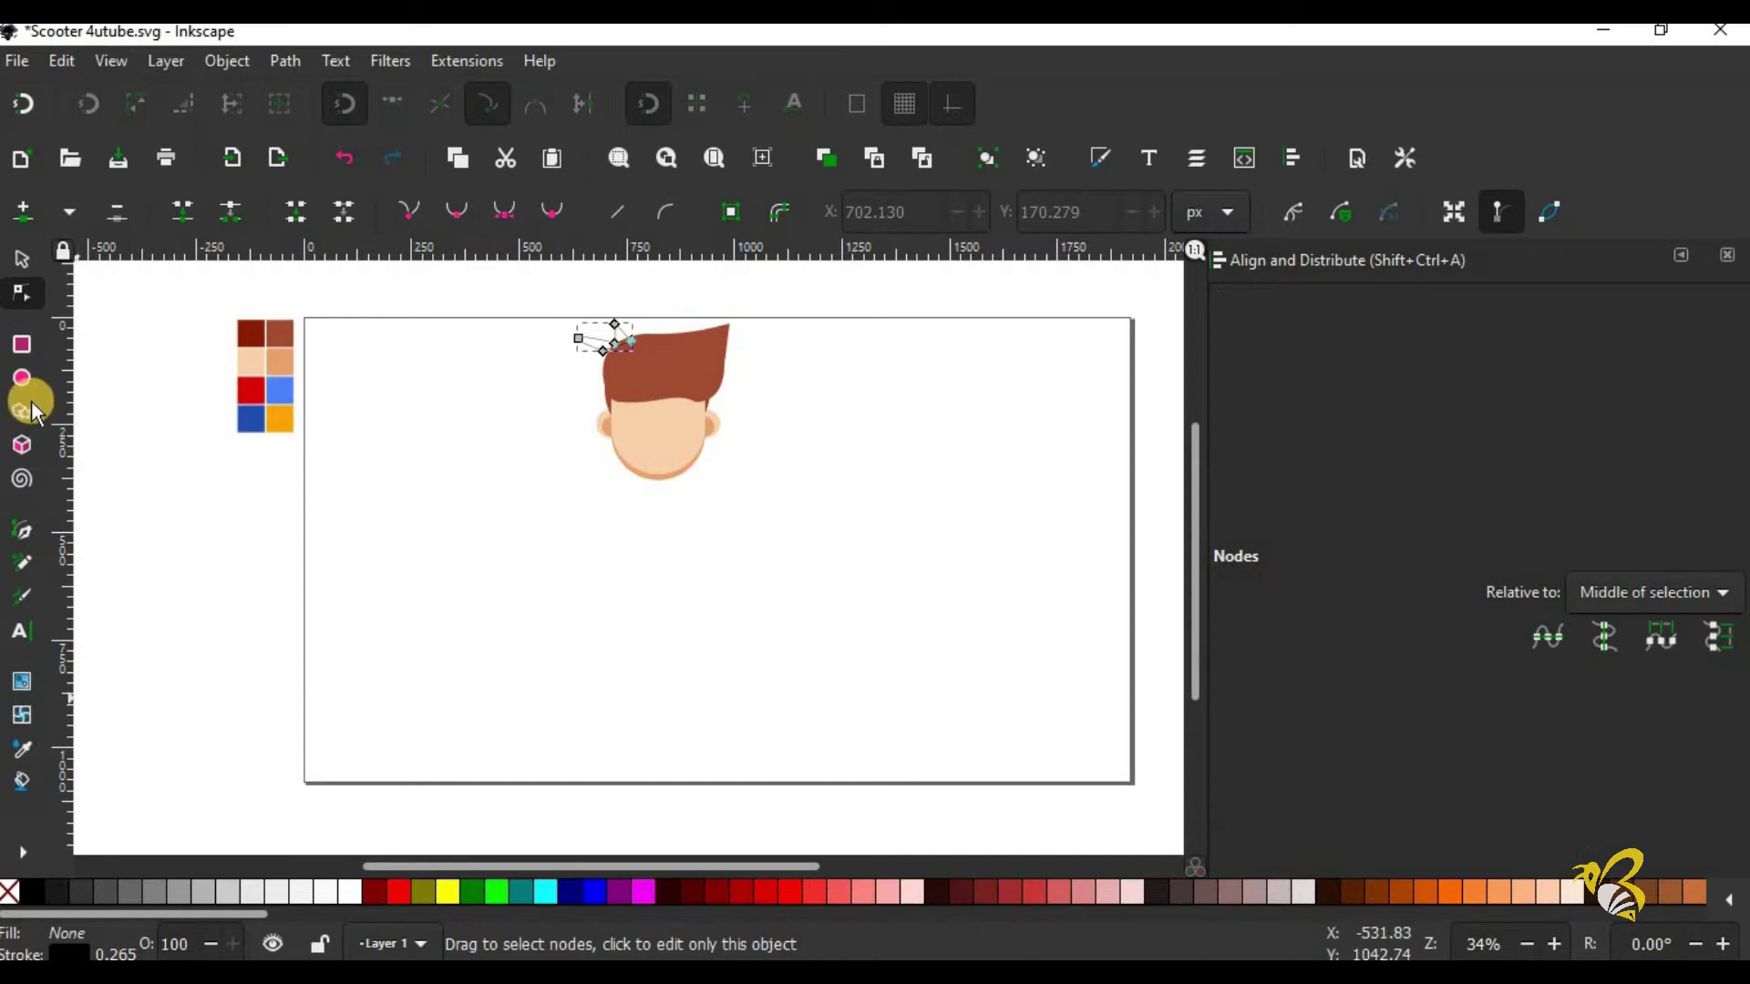
left_click(21, 749)
left_click(280, 333)
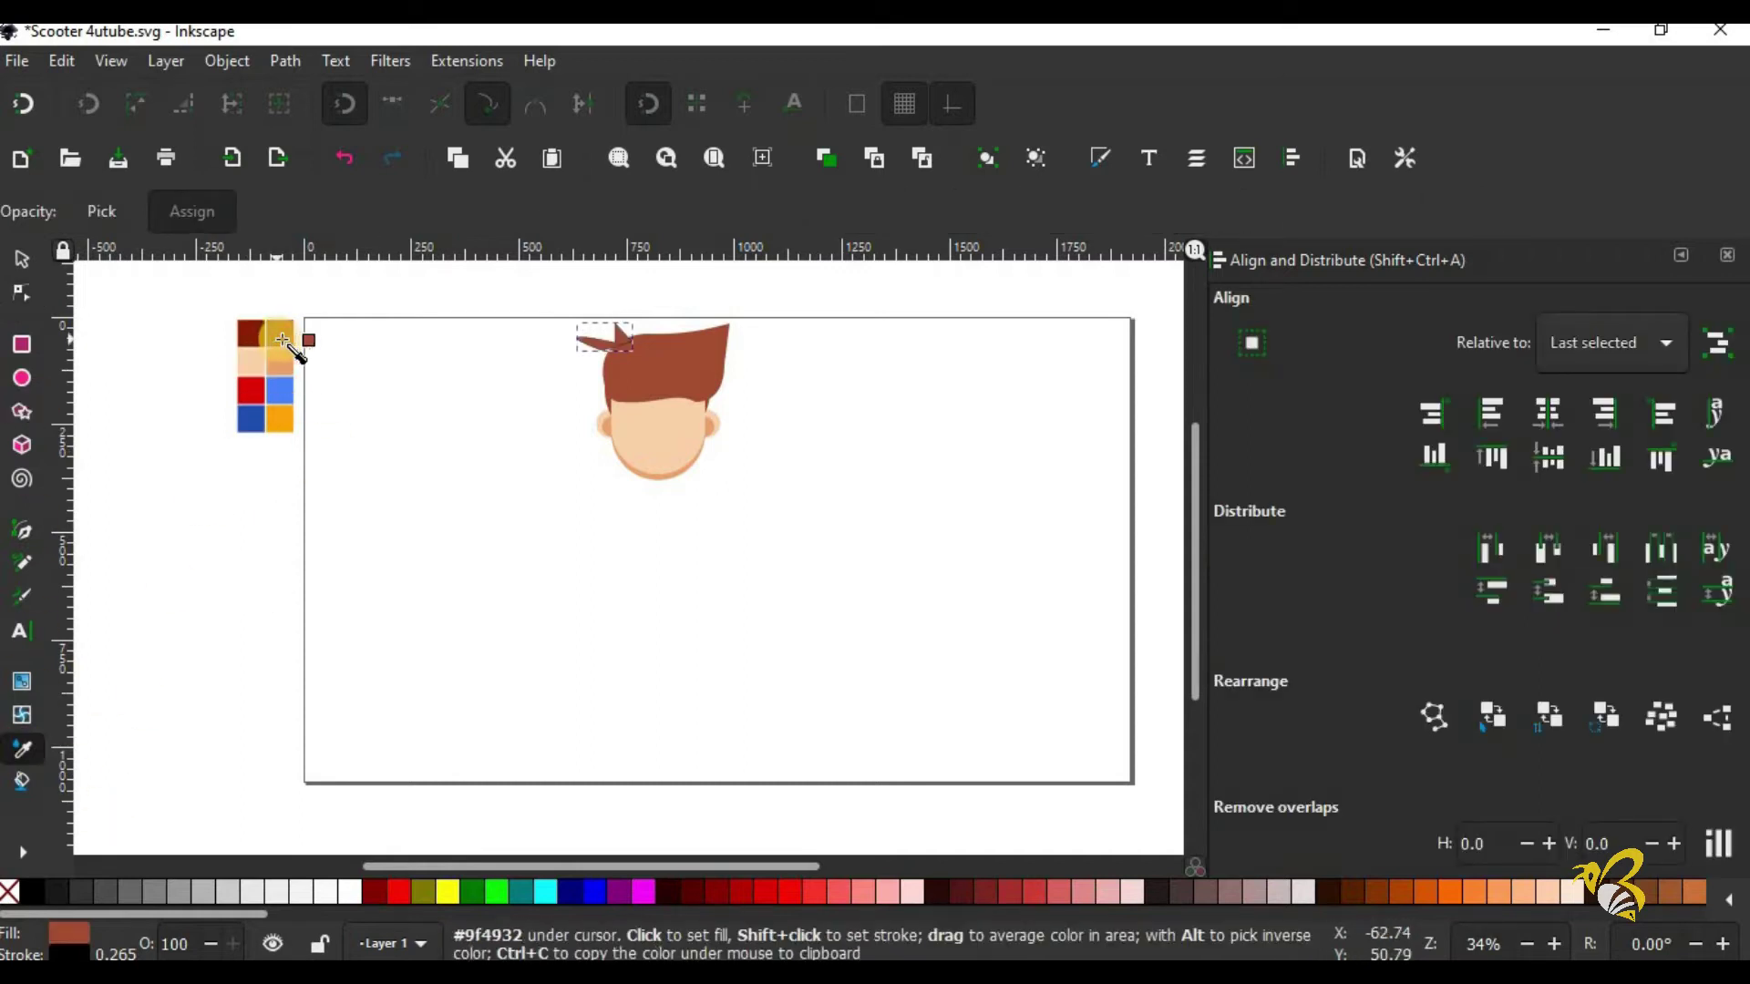
right_click(30, 932)
left_click(119, 930)
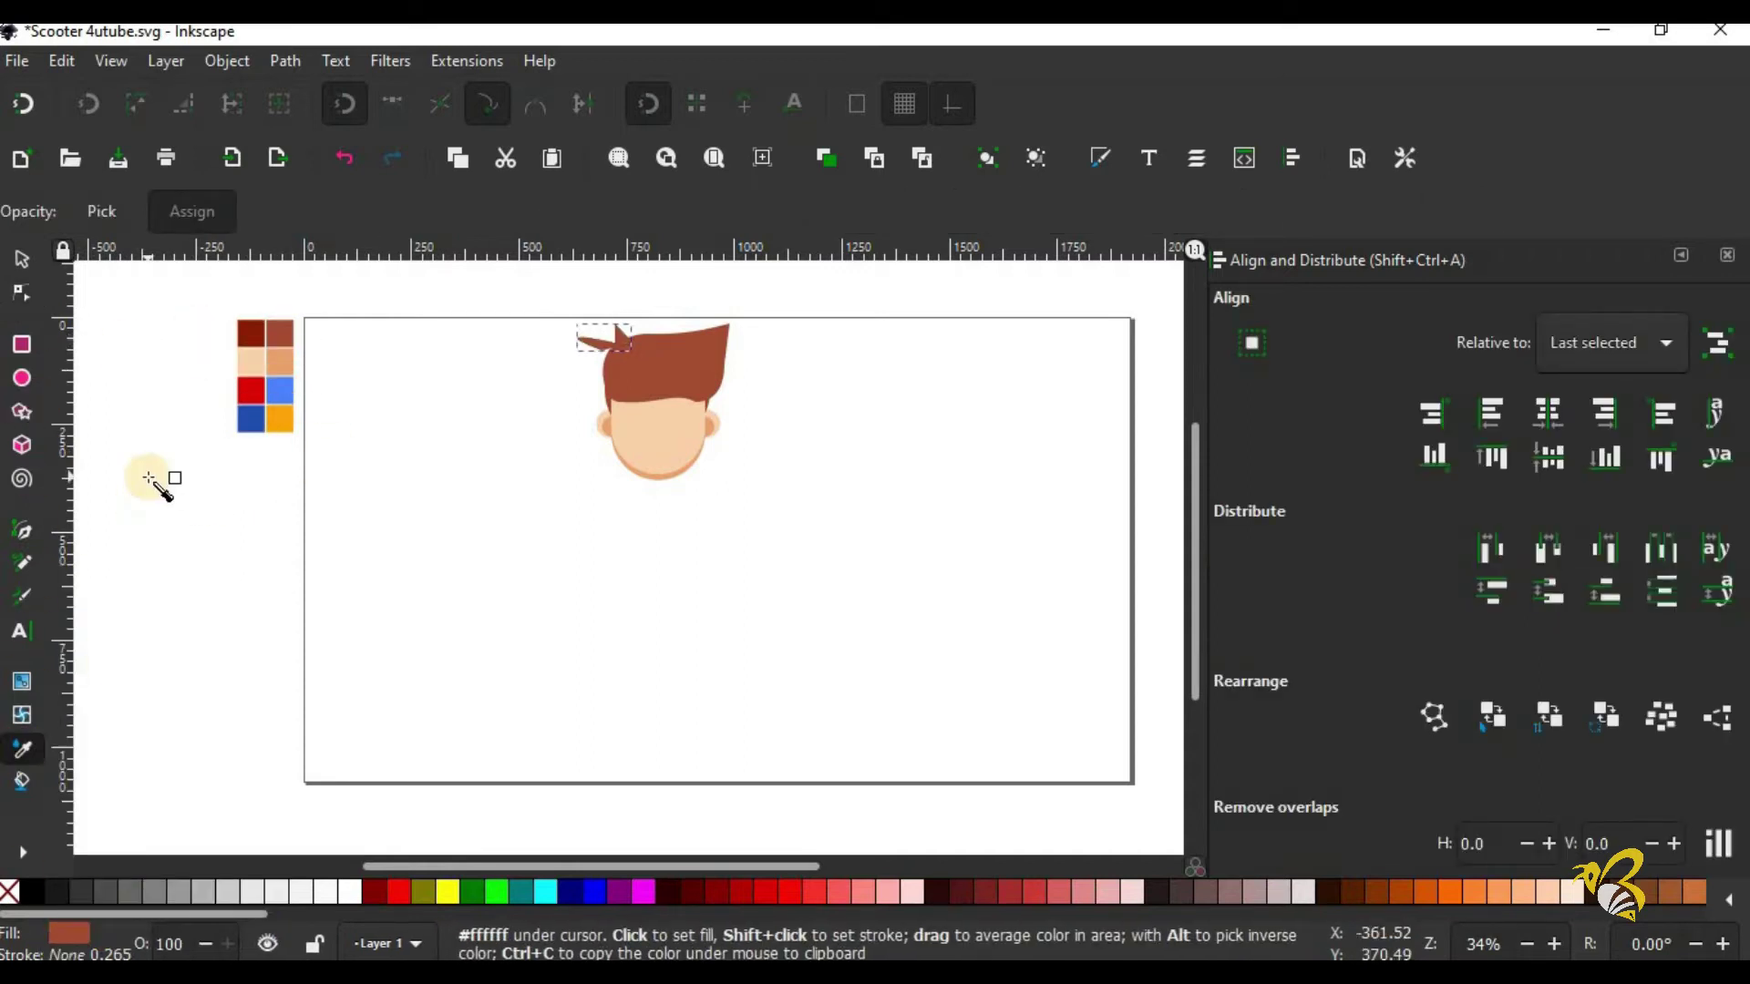
Step: Zoom in and reshape the spike's nodes into a sharp-cornered tip
left_click(20, 294)
key("z")
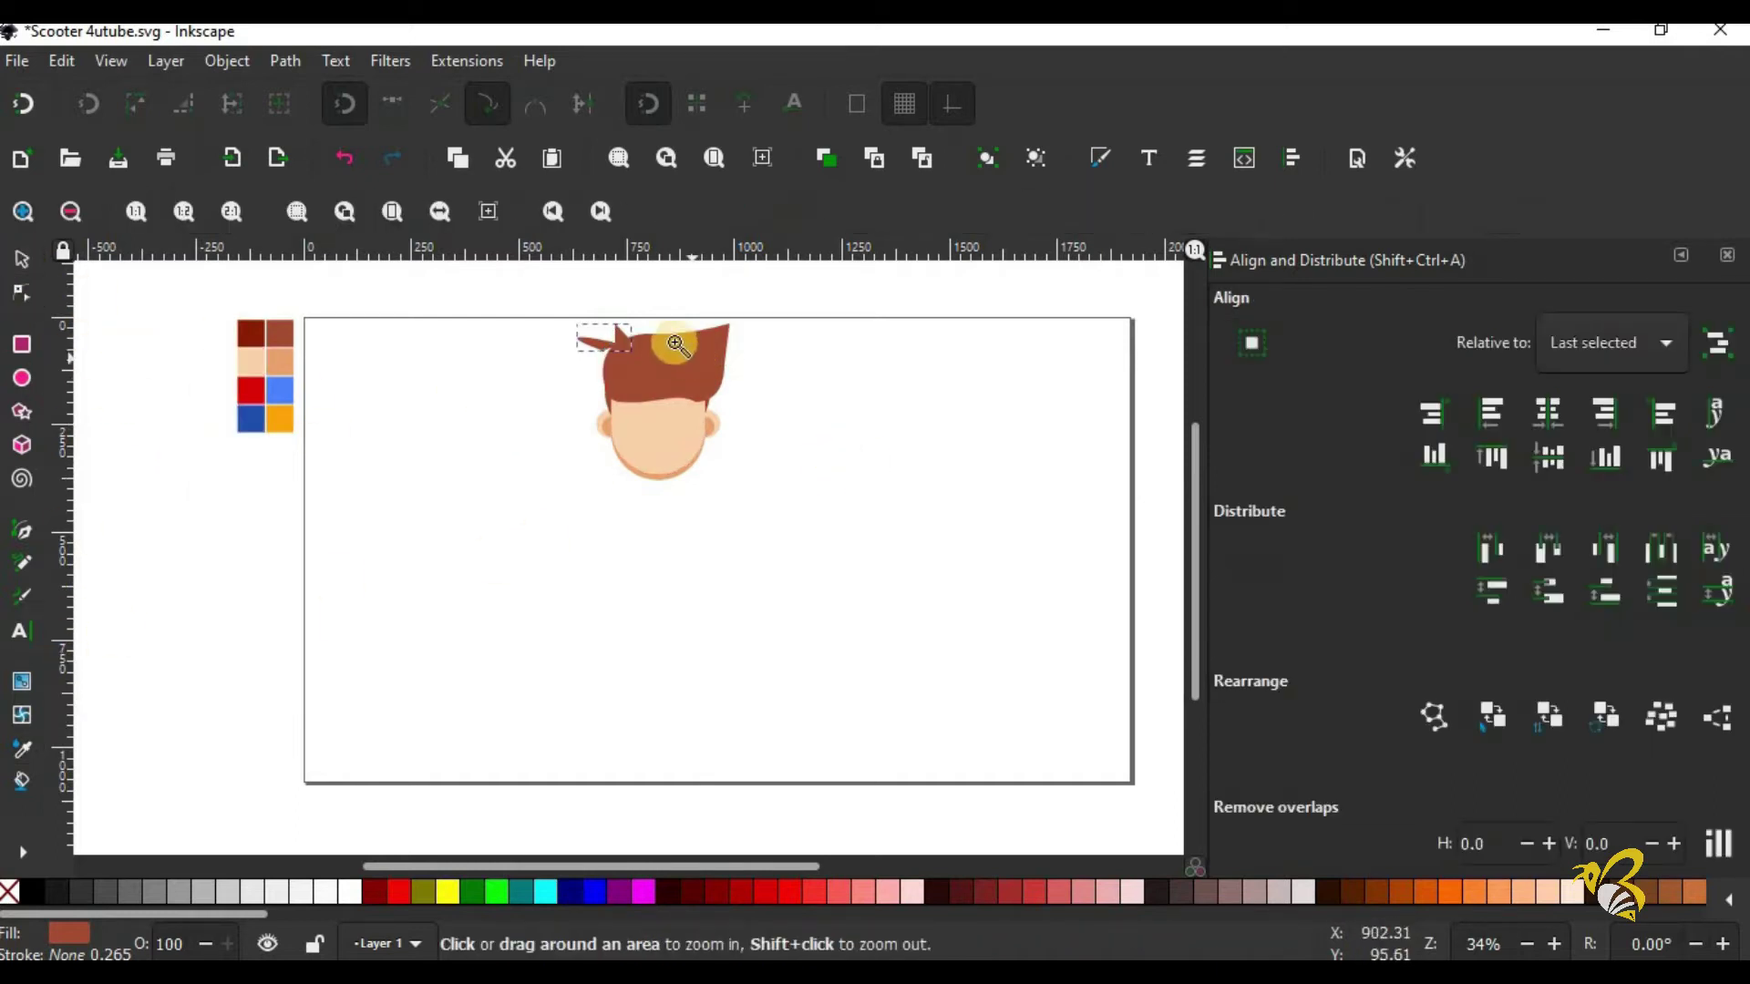
left_click(665, 340)
left_click(665, 340)
left_click(22, 293)
left_click_drag(489, 381, 520, 390)
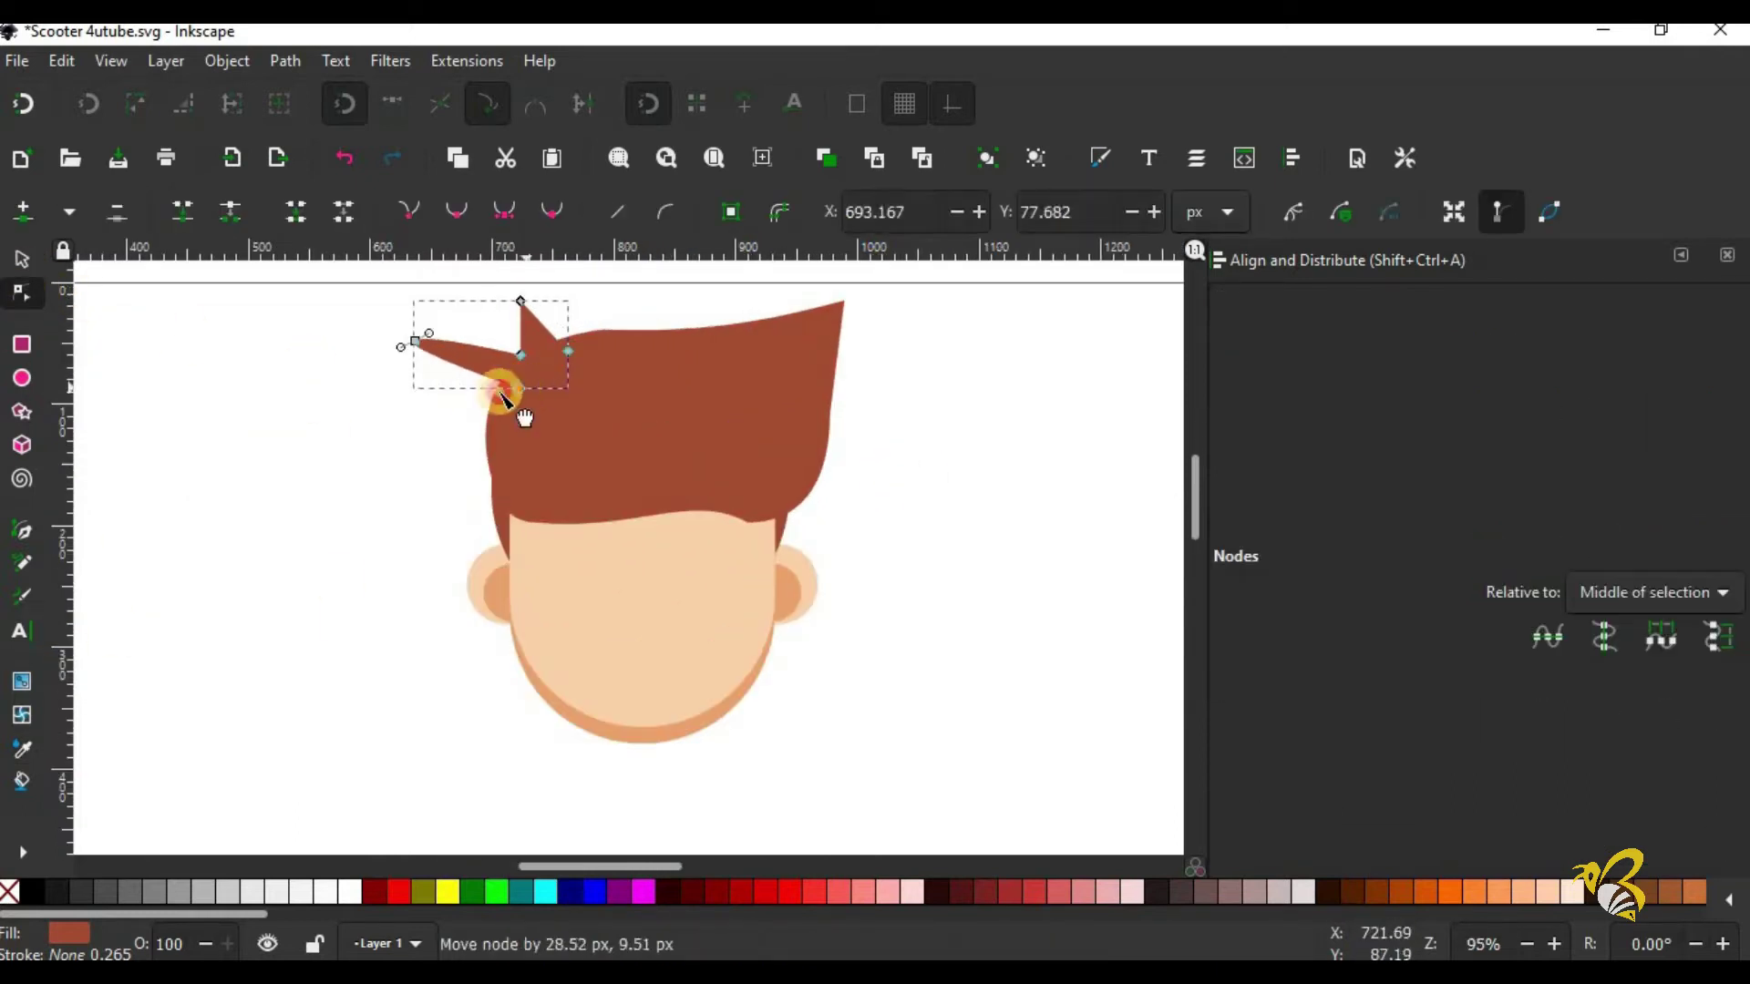
left_click_drag(414, 340, 483, 326)
left_click(409, 211)
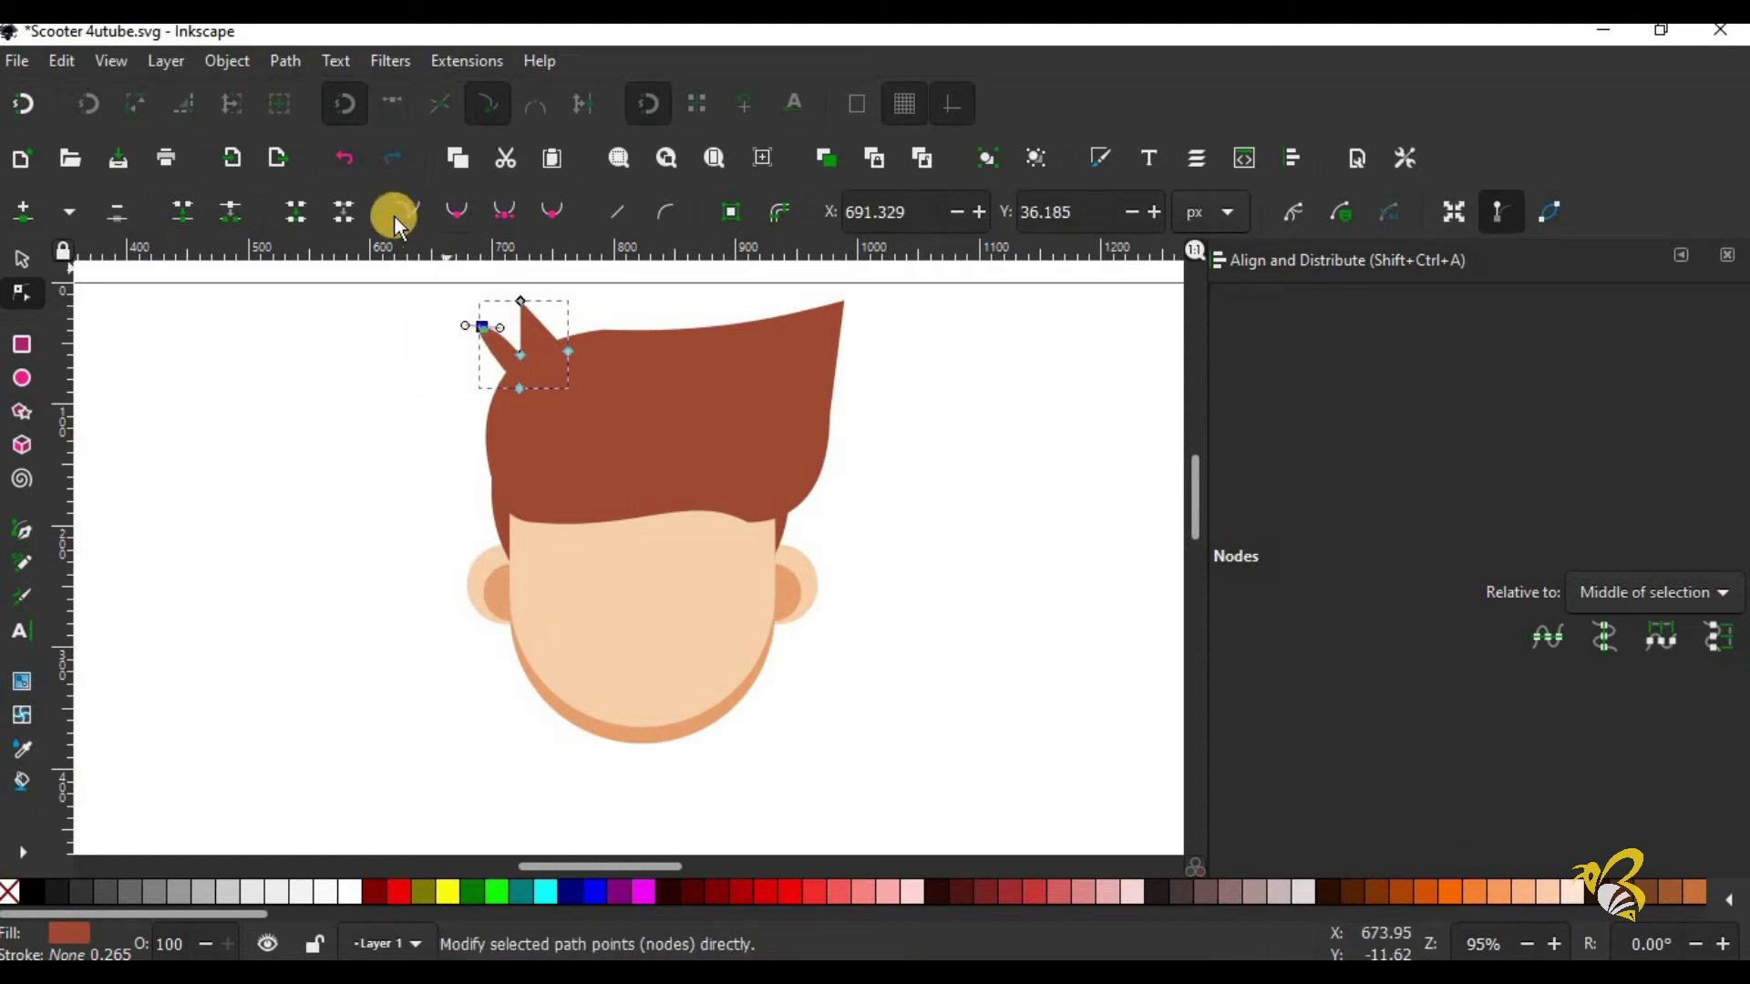
left_click_drag(469, 345, 486, 364)
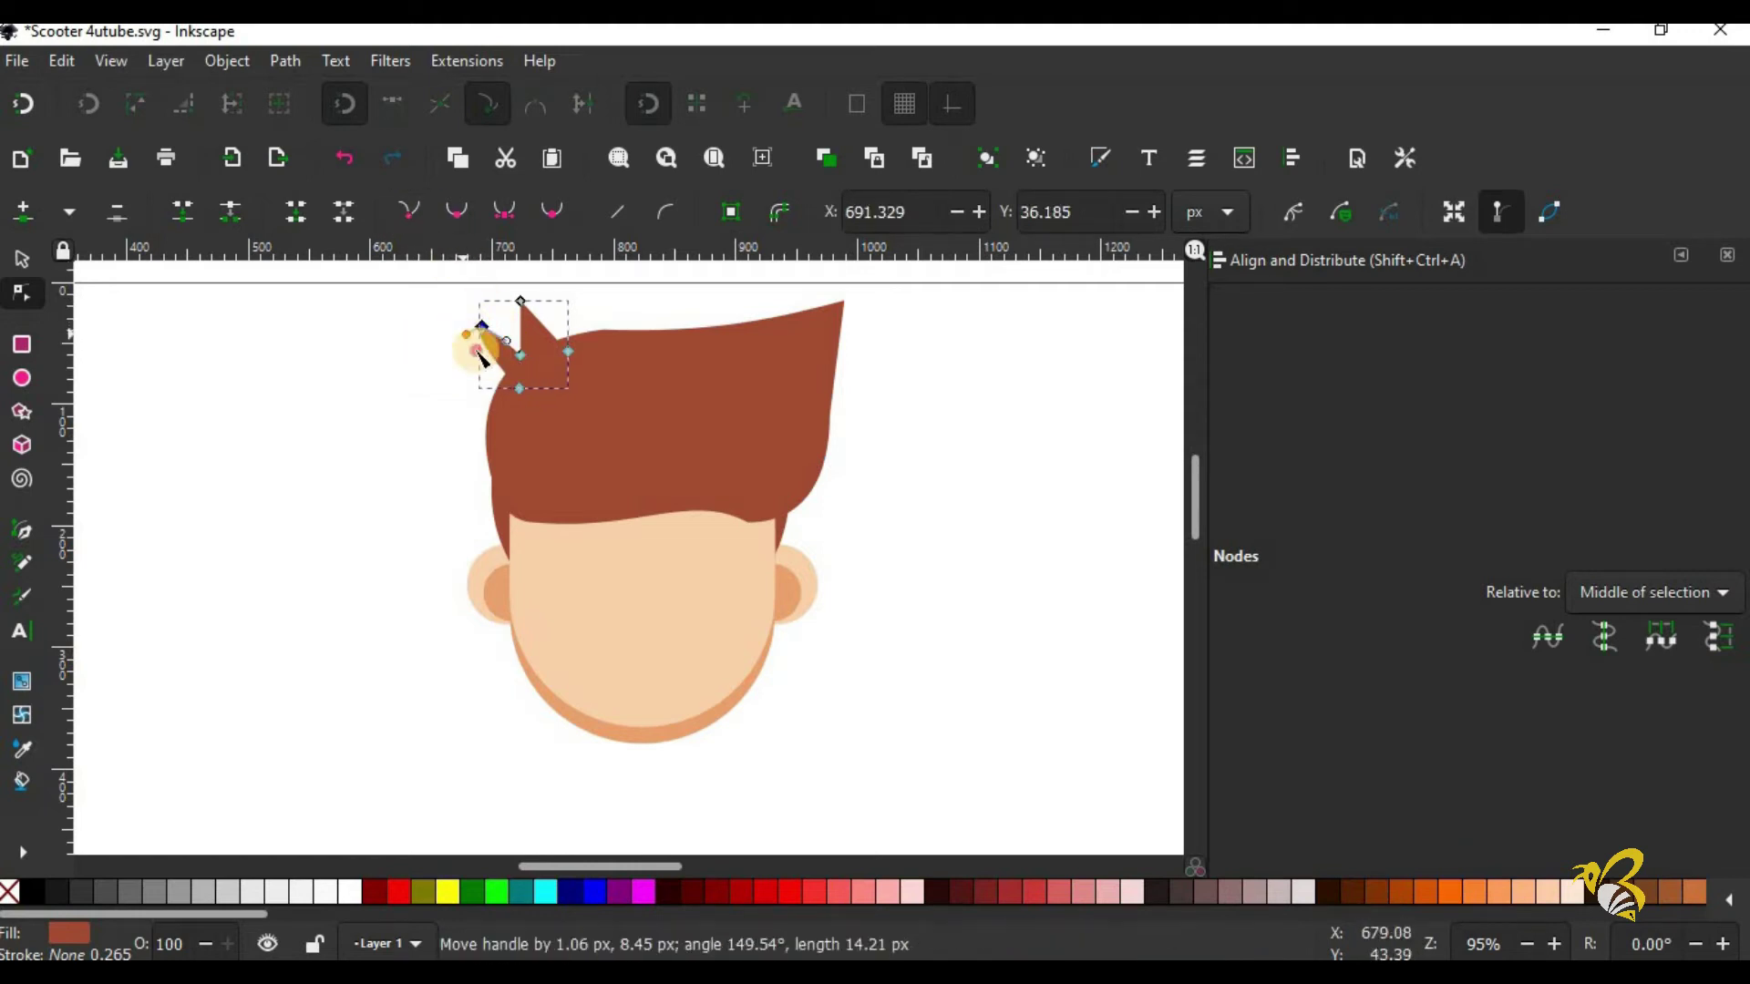
mouse_move(523, 303)
left_mouse_down()
mouse_move(497, 322)
mouse_move(502, 342)
left_mouse_up()
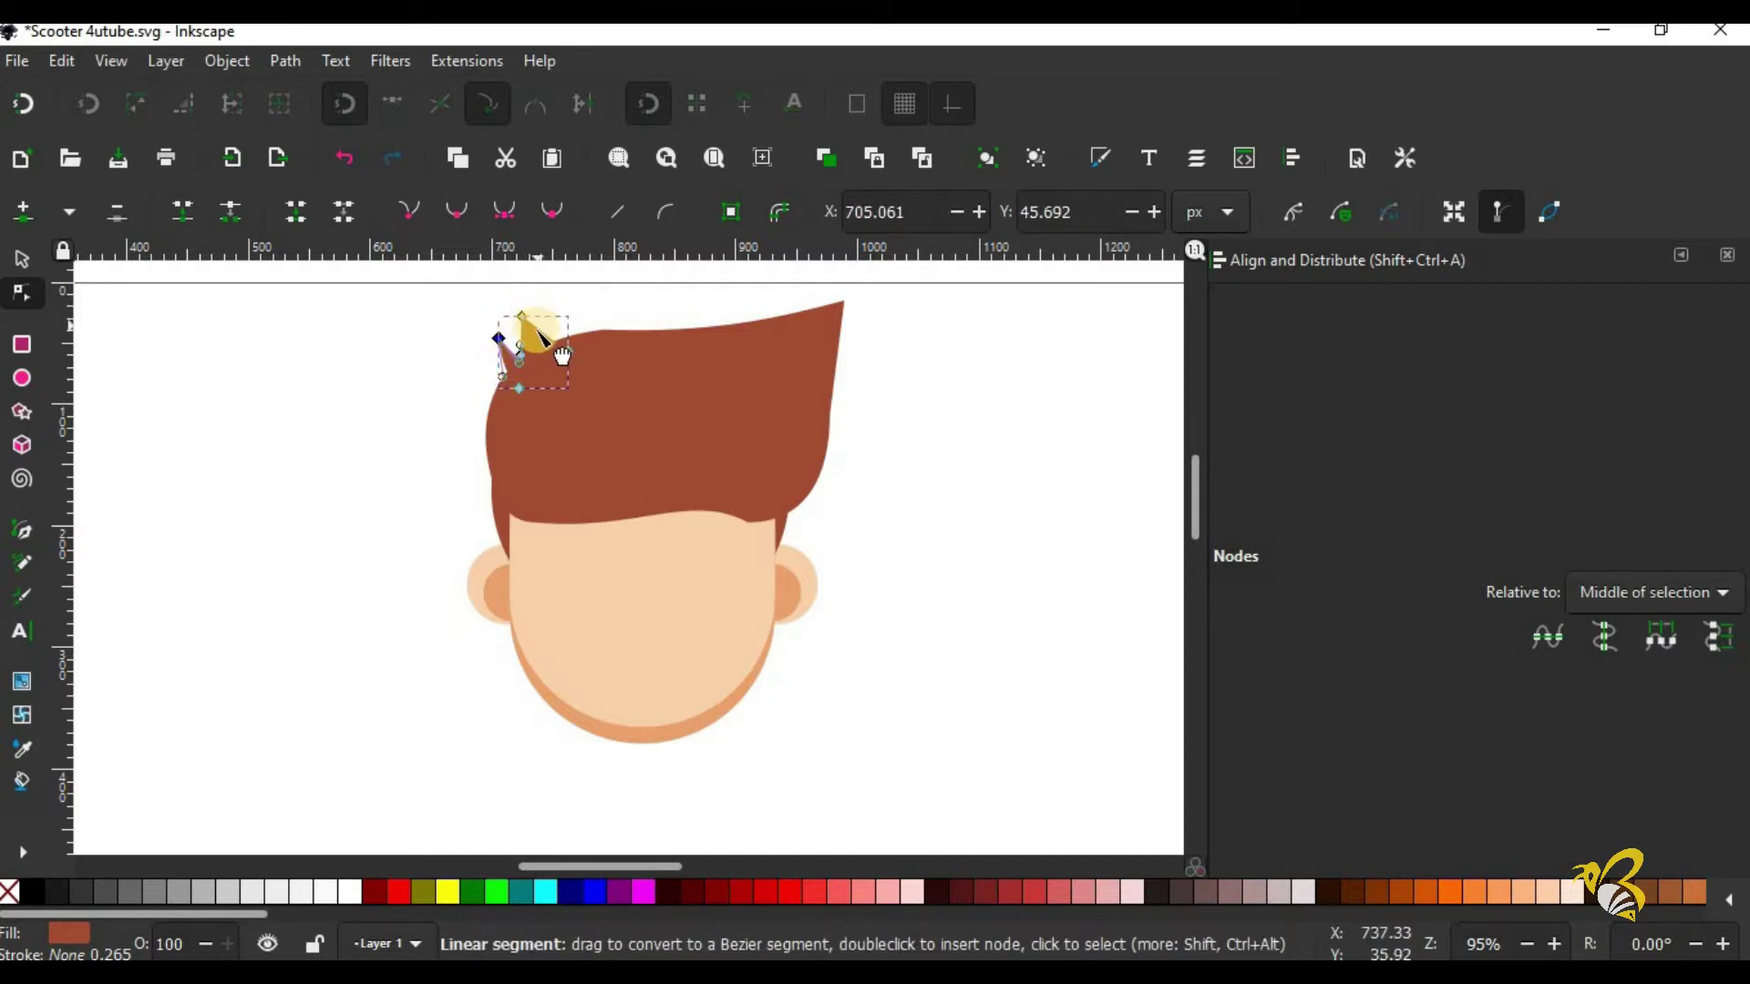
Step: Select the spike together with the hair and merge them with Path > Union
key("s")
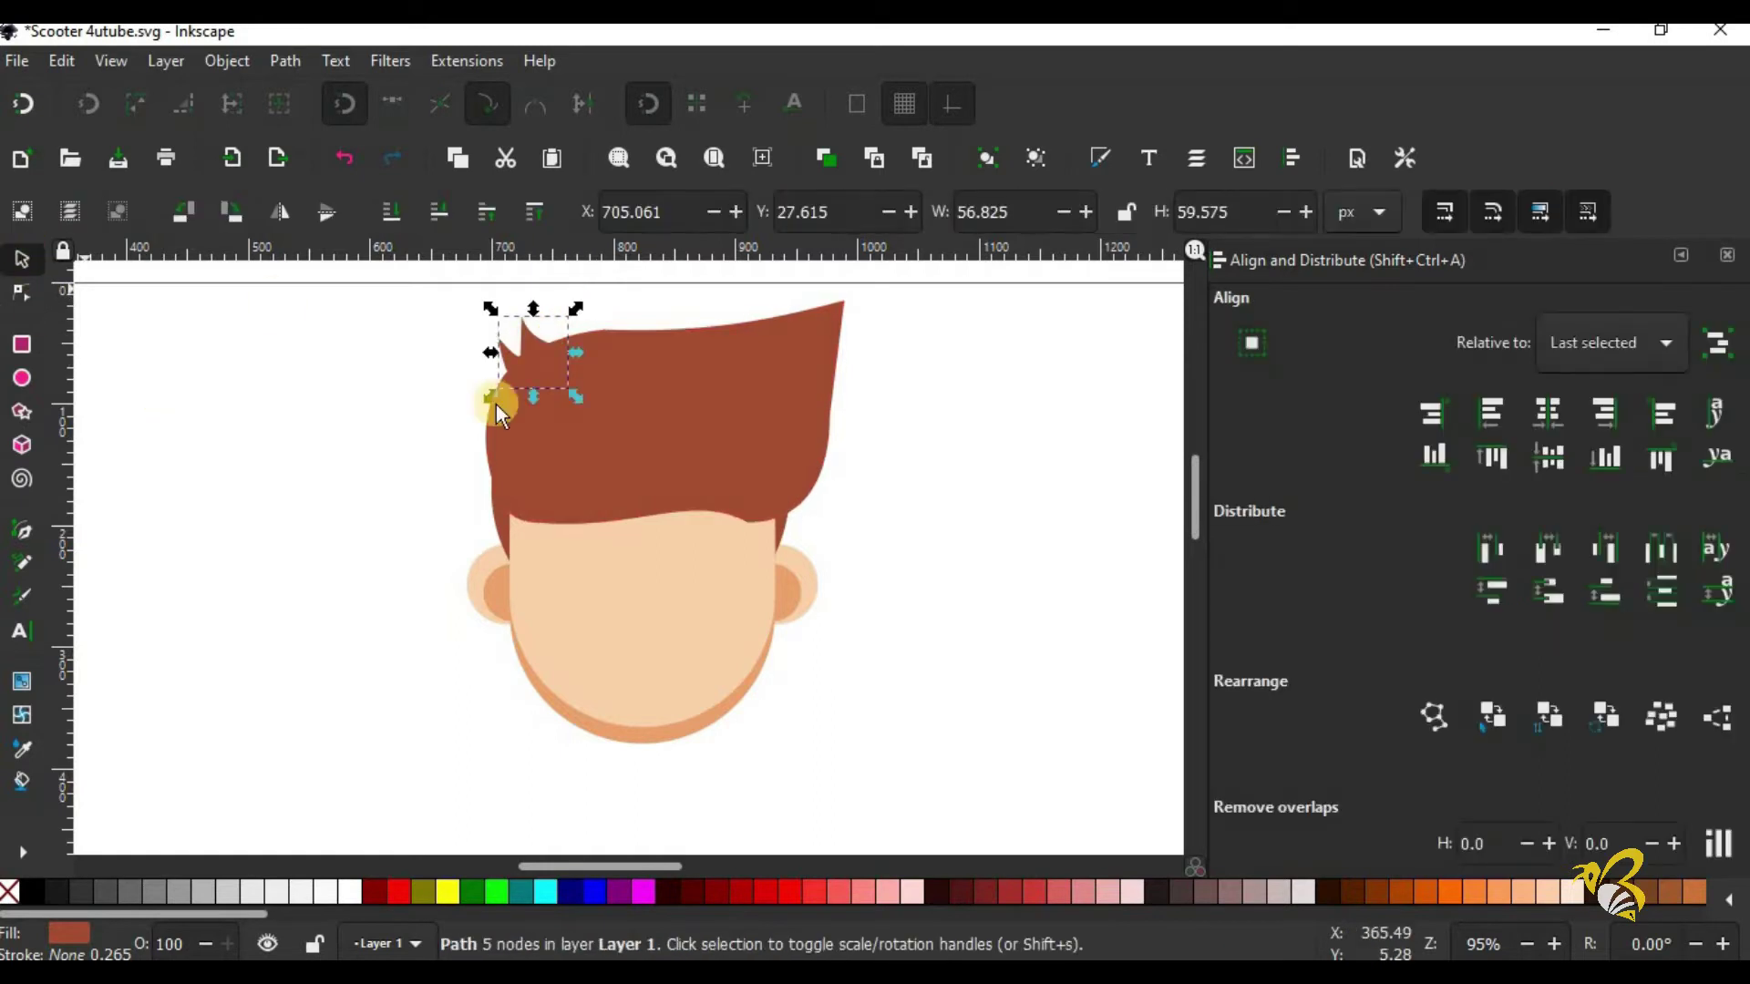
left_click(644, 347, "shift")
left_click(285, 68)
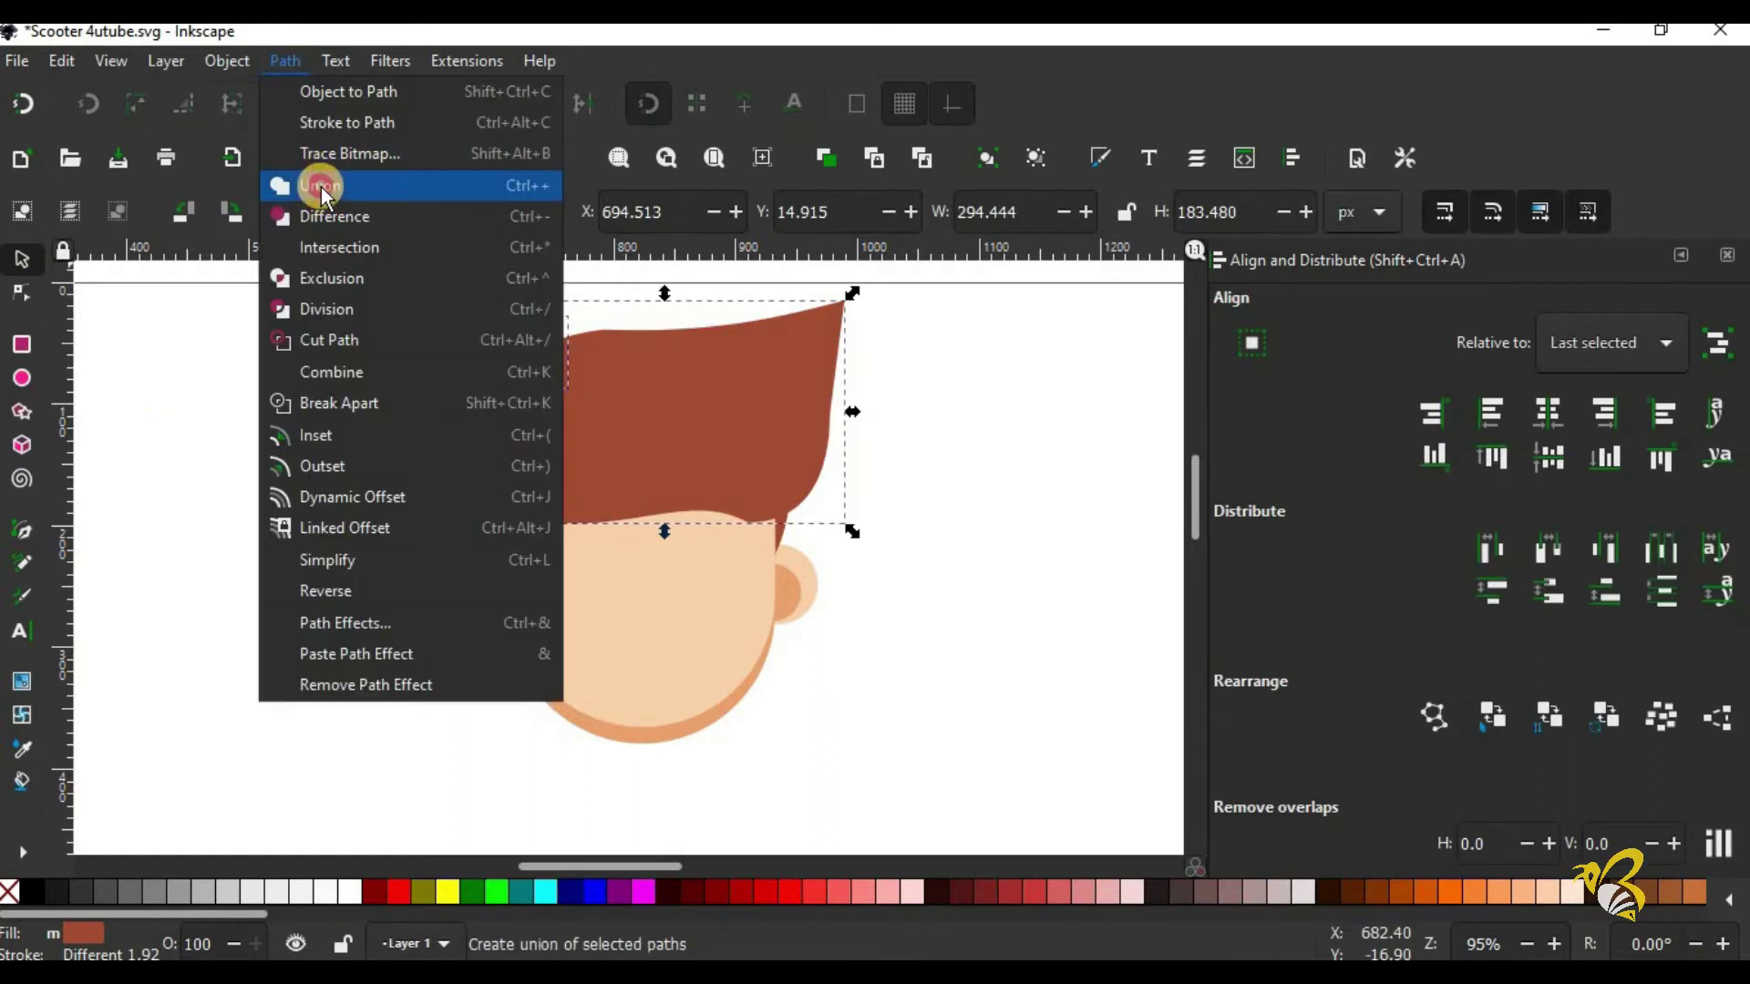
left_click(319, 180)
left_click(156, 451)
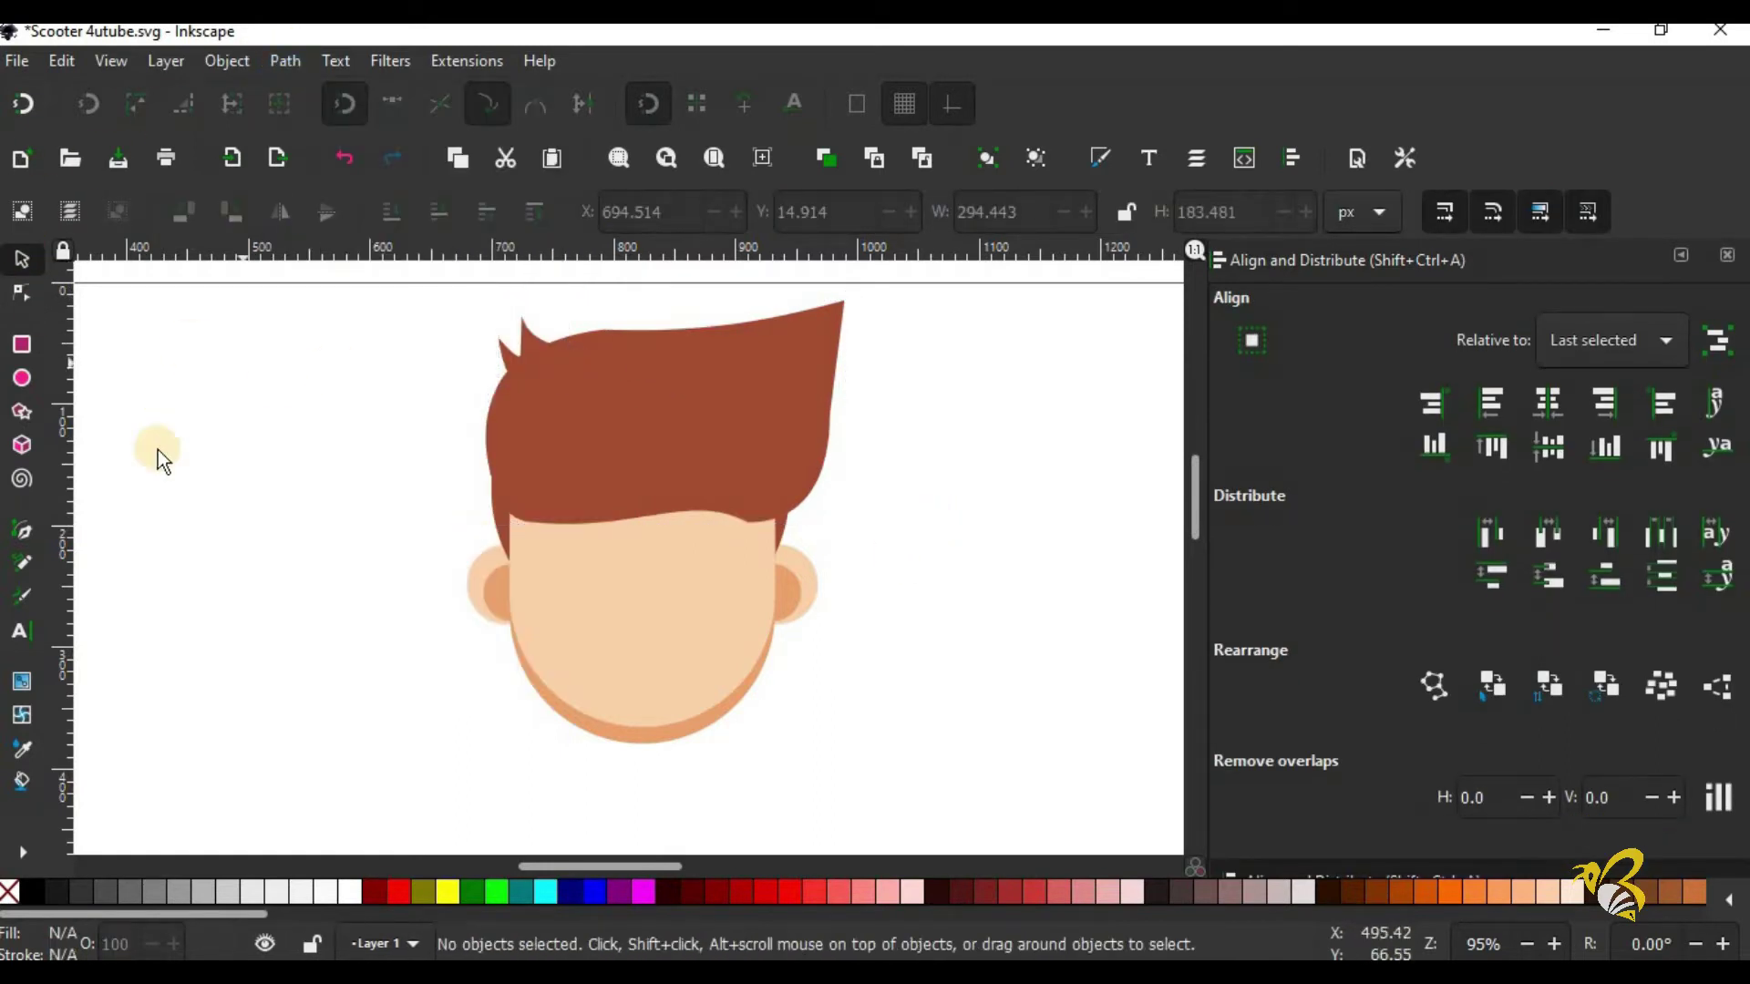
Step: Draw a slim rounded bar, colour it the ears' orange with the Dropper, and centre it on the face
left_click(22, 346)
left_click_drag(263, 410, 262, 466)
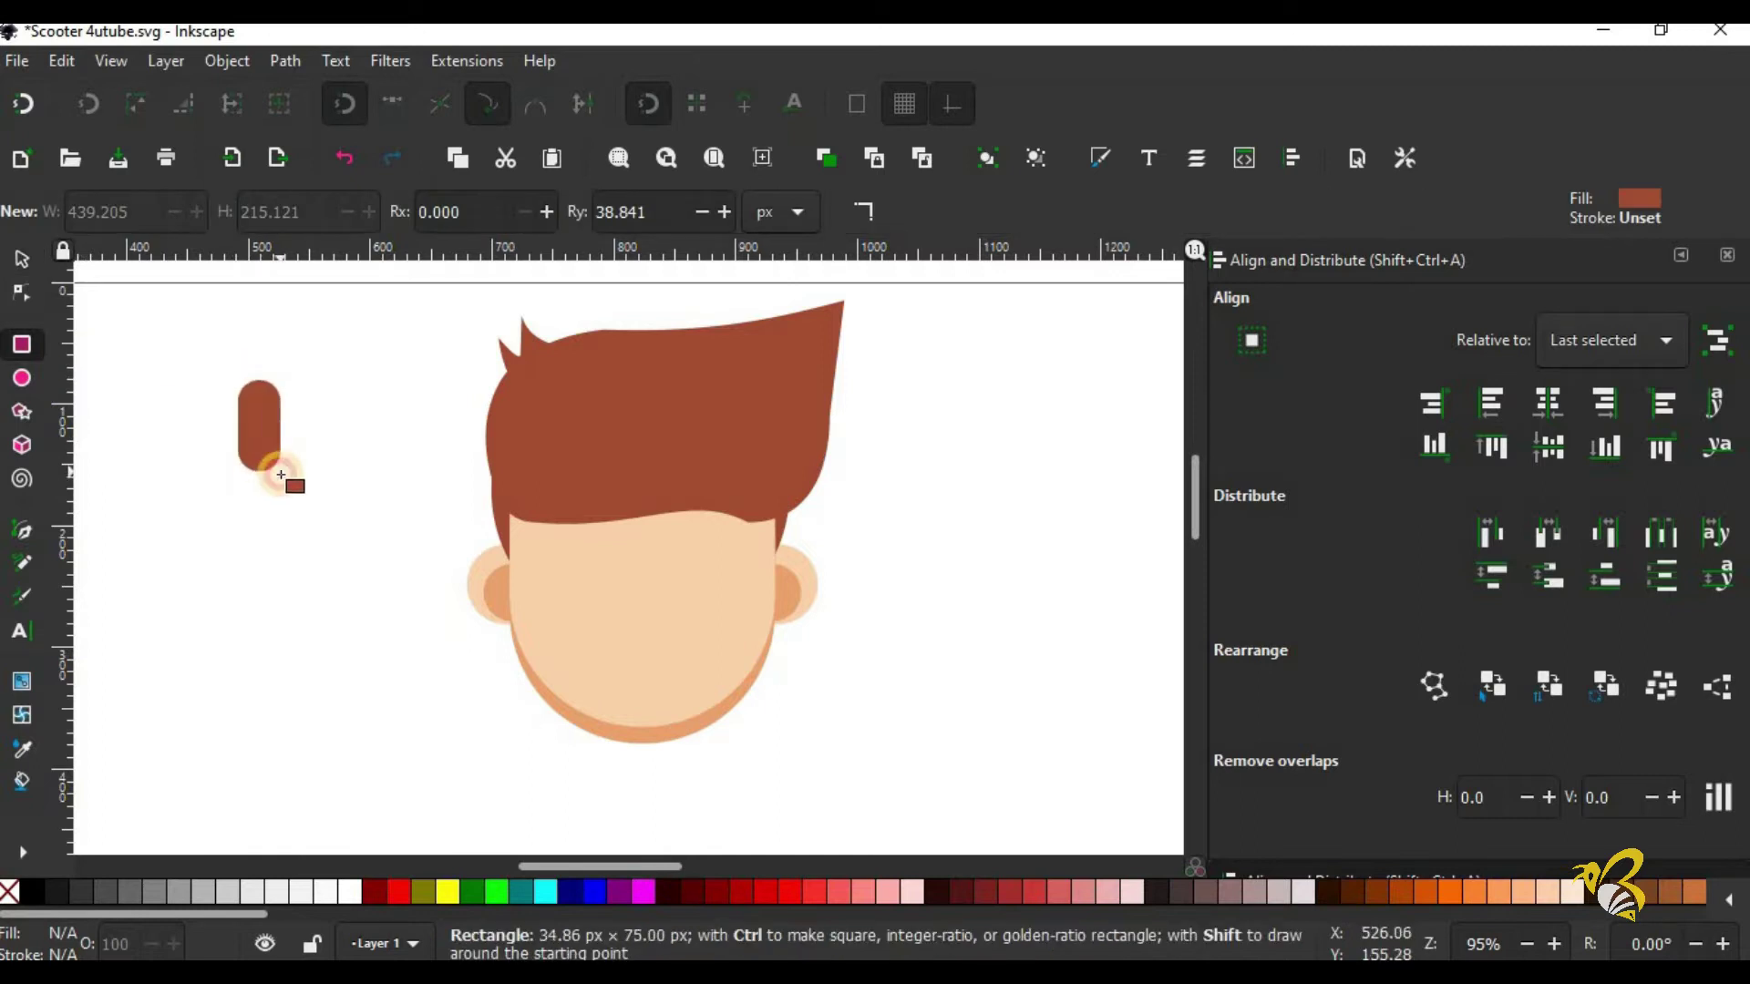
left_click(24, 293)
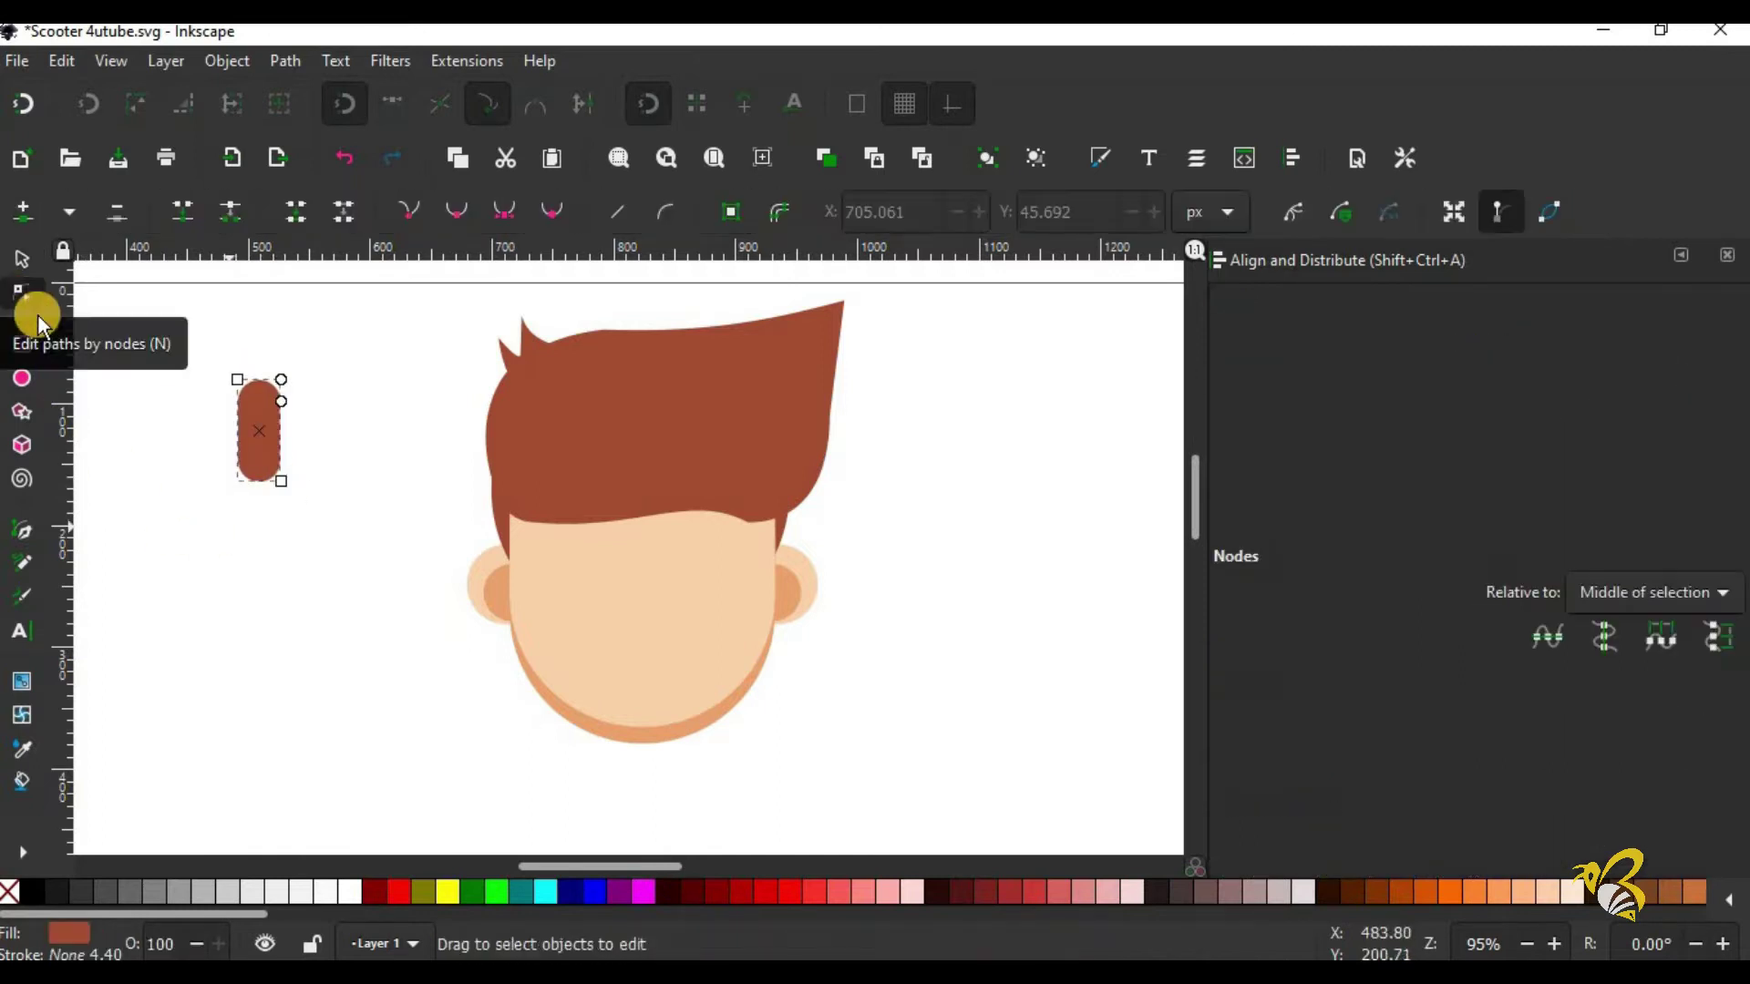
left_click(22, 748)
left_click(493, 592)
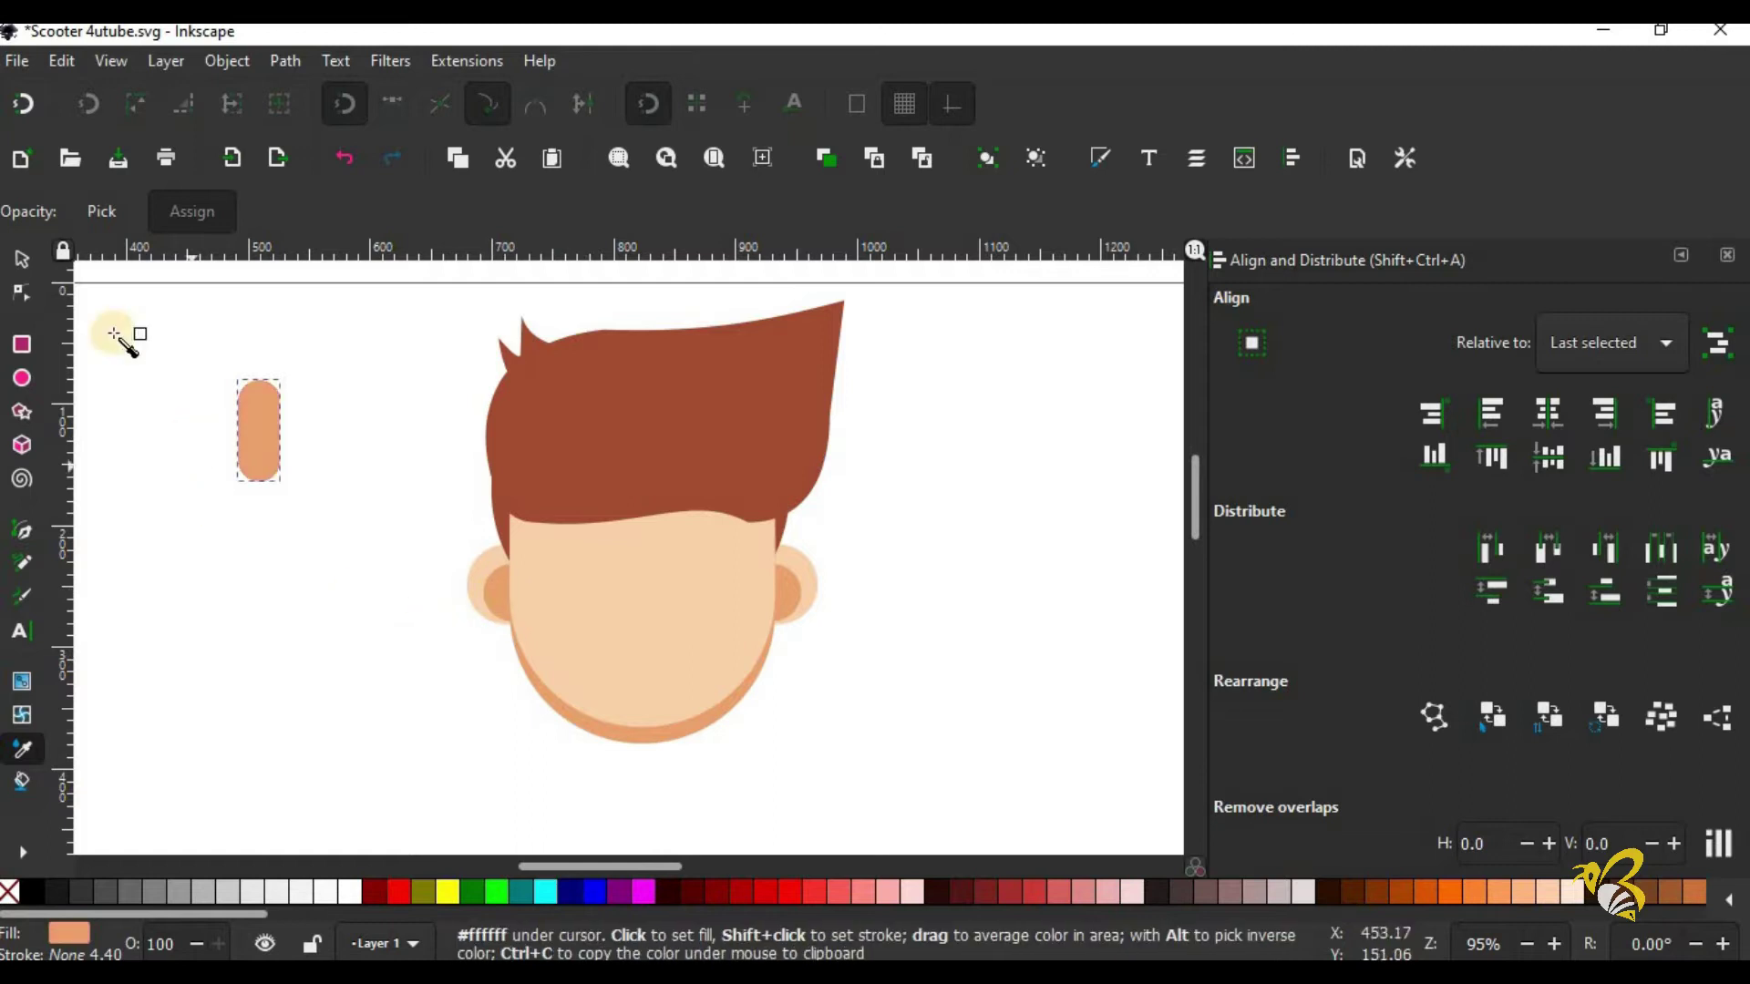
left_click(22, 260)
left_click_drag(279, 424, 667, 535)
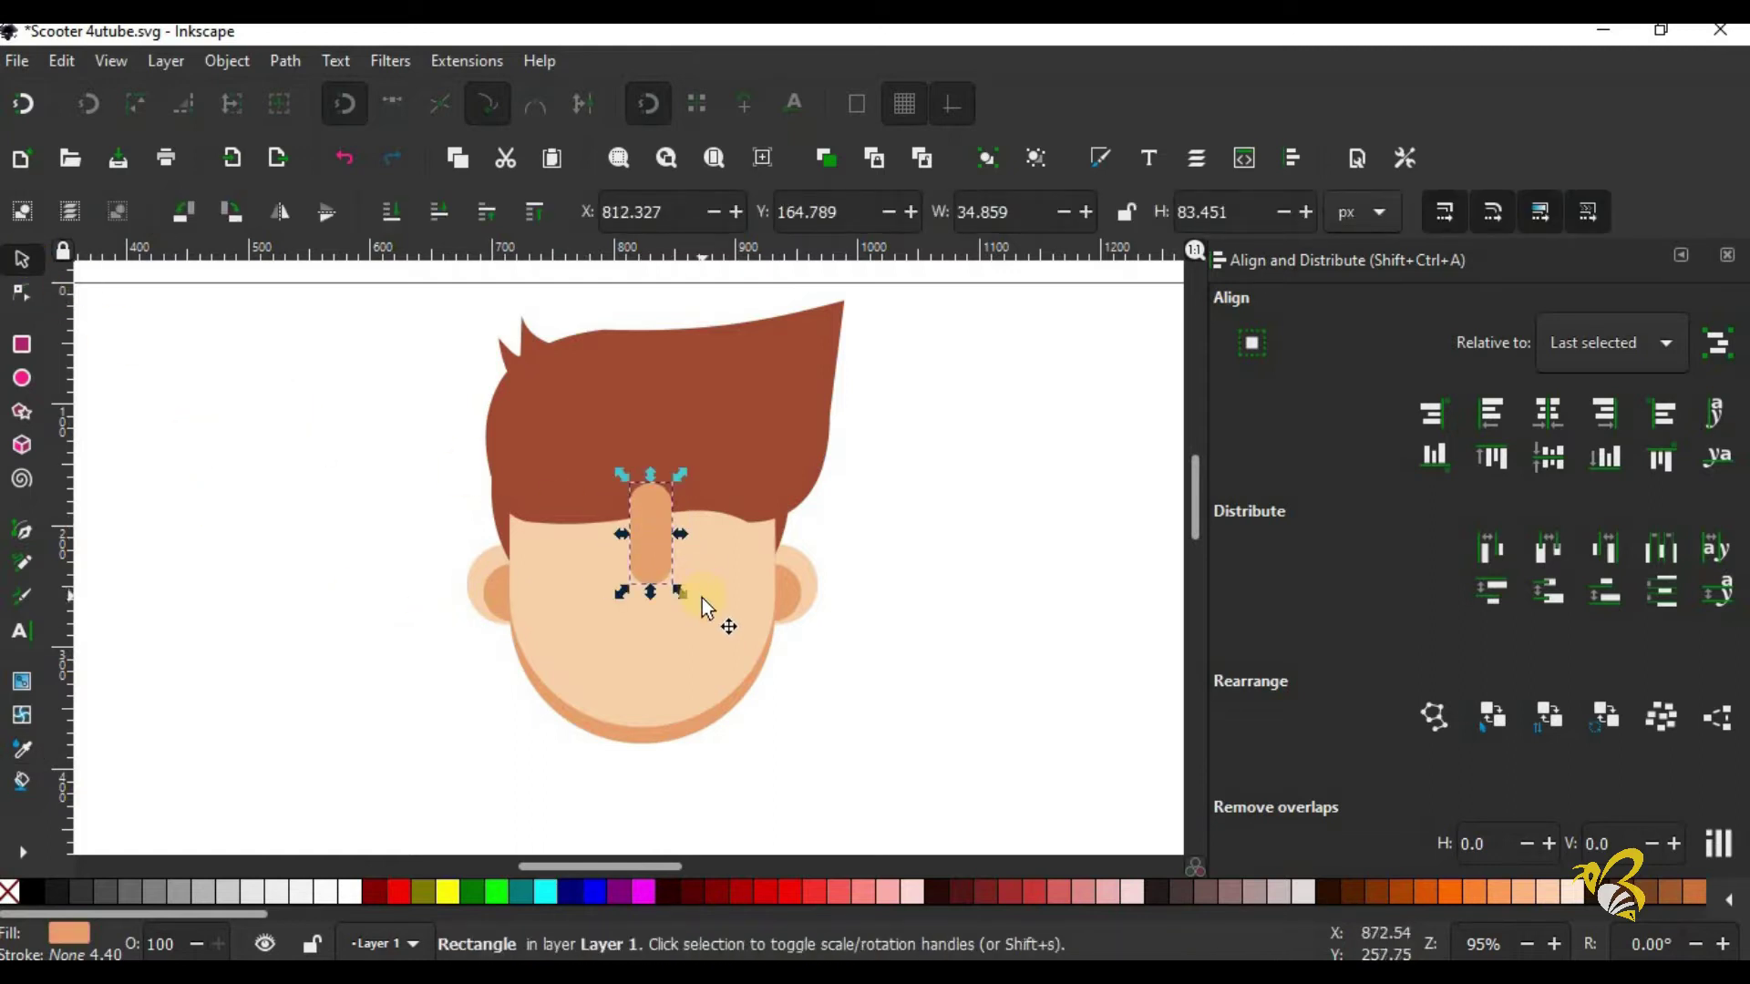
left_click(791, 588, "shift")
left_click(1548, 413)
Step: Draw an orange circle to the left of the head
left_click(1063, 671)
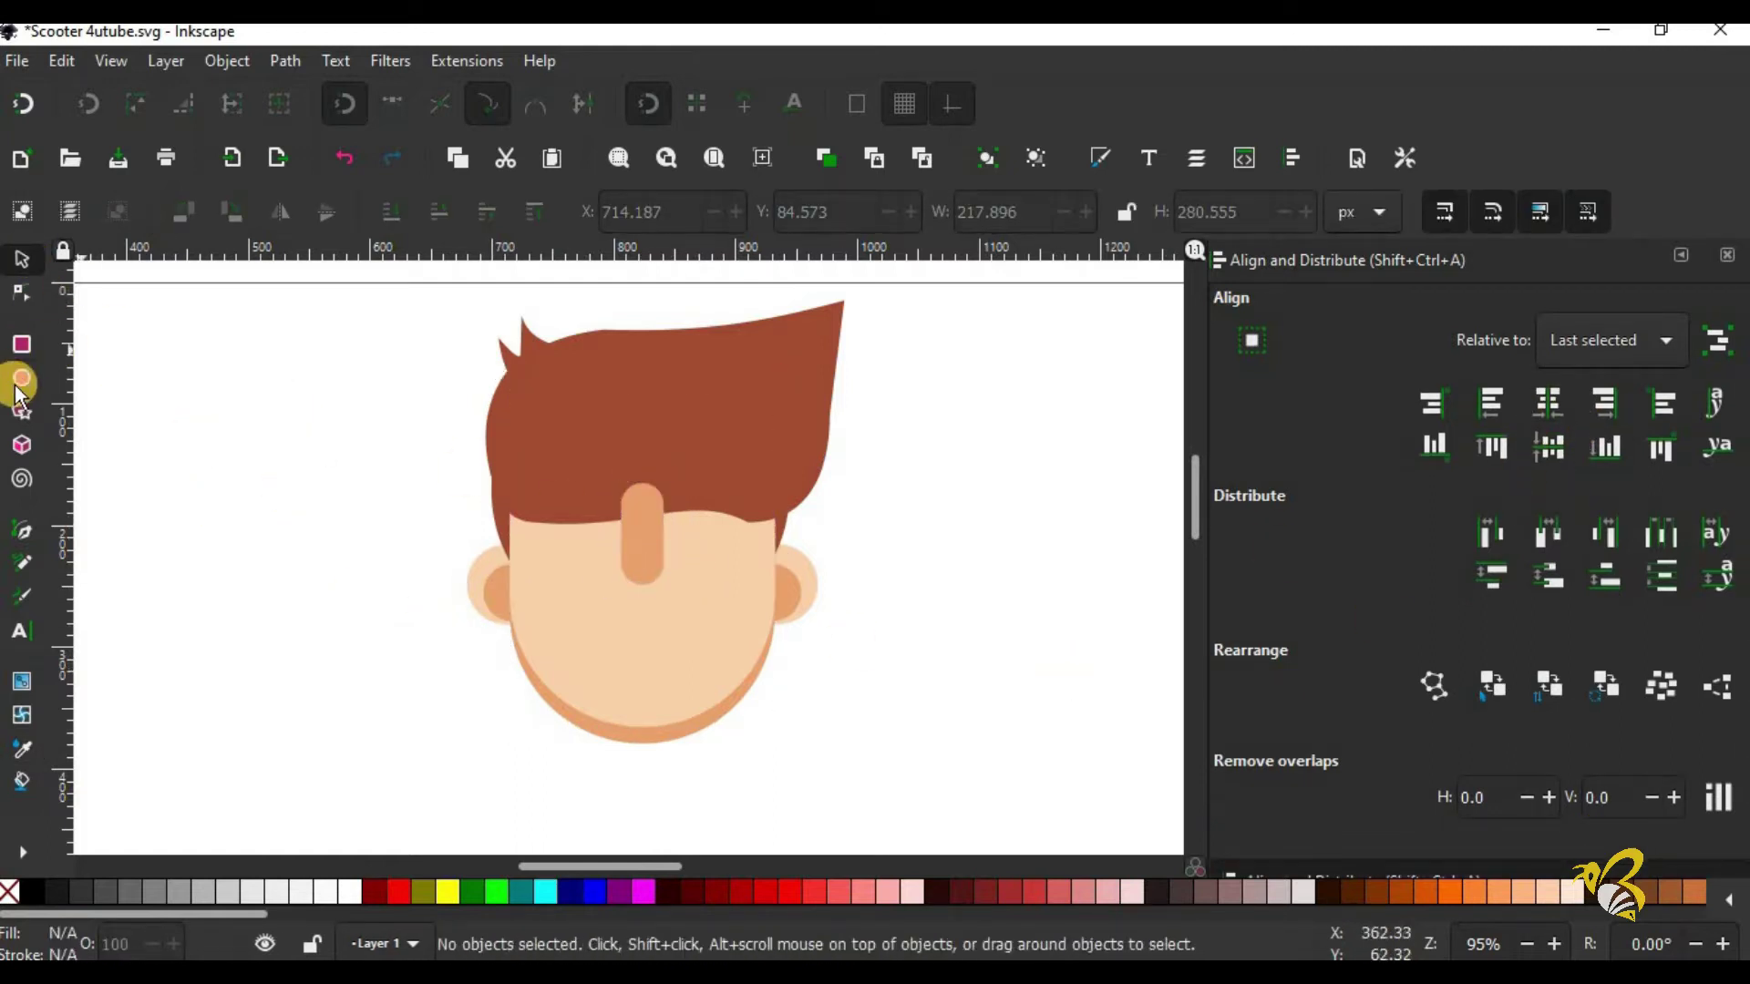
left_click(22, 377)
mouse_move(209, 406)
left_mouse_down()
mouse_move(328, 543)
mouse_move(363, 716)
left_mouse_up()
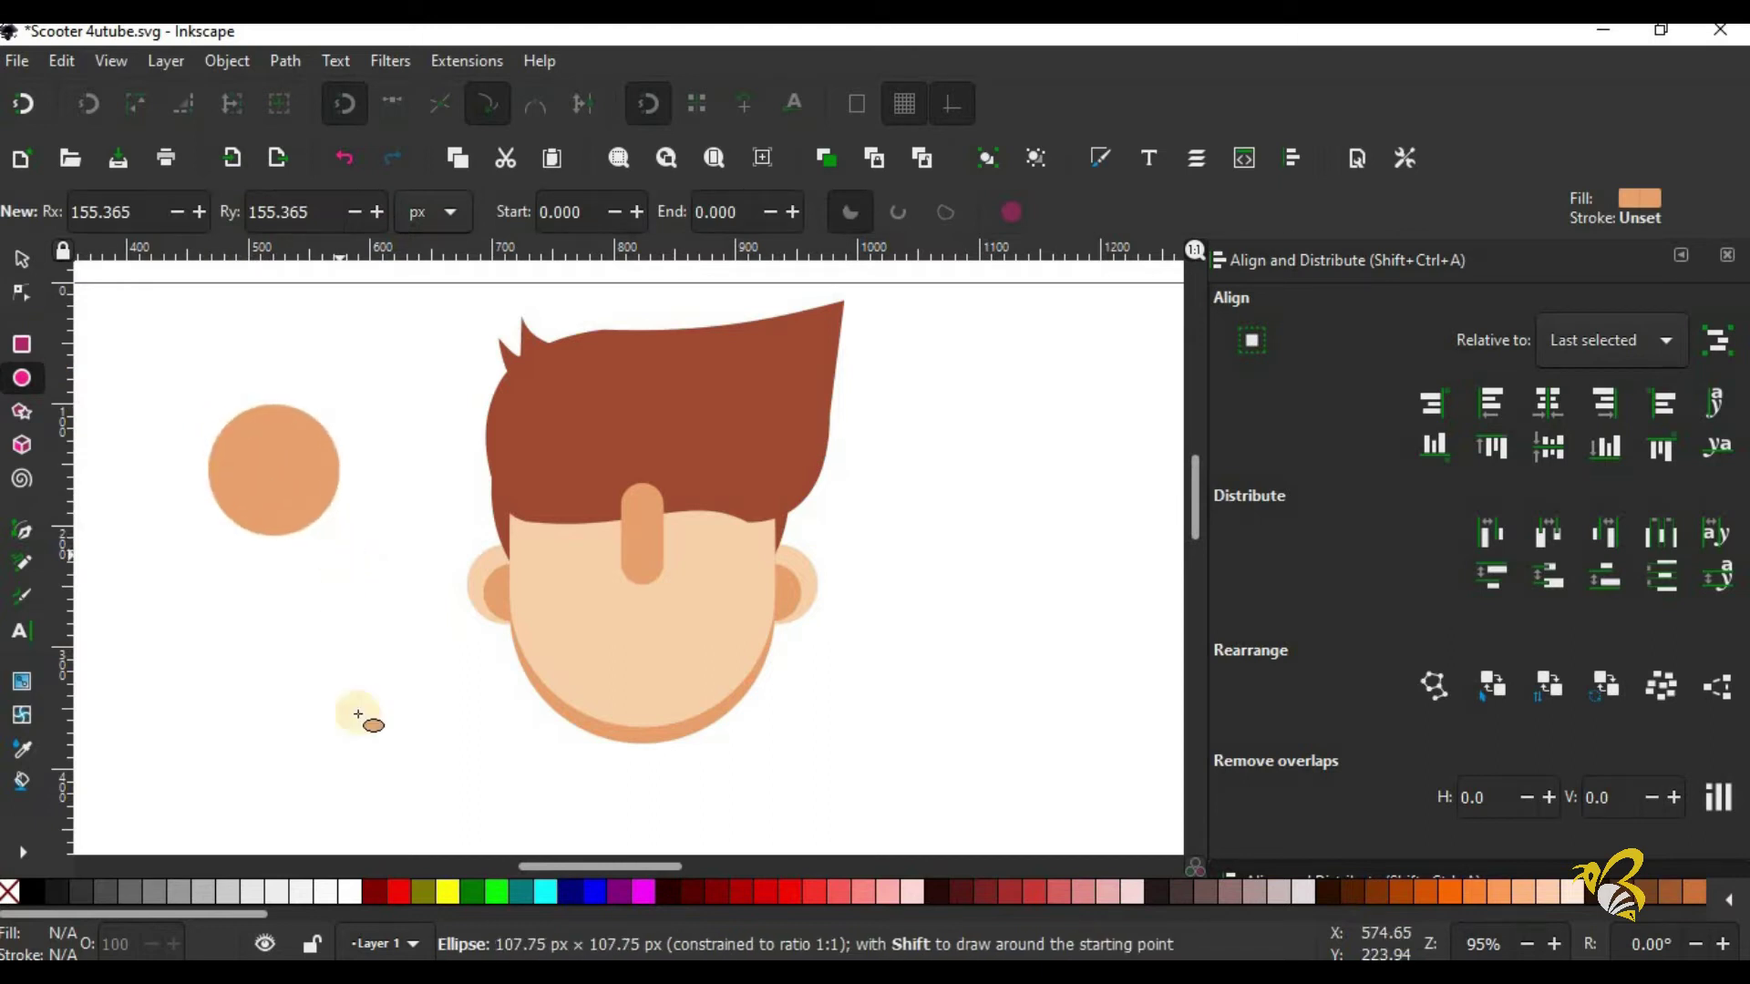
left_click_drag(561, 866, 472, 862)
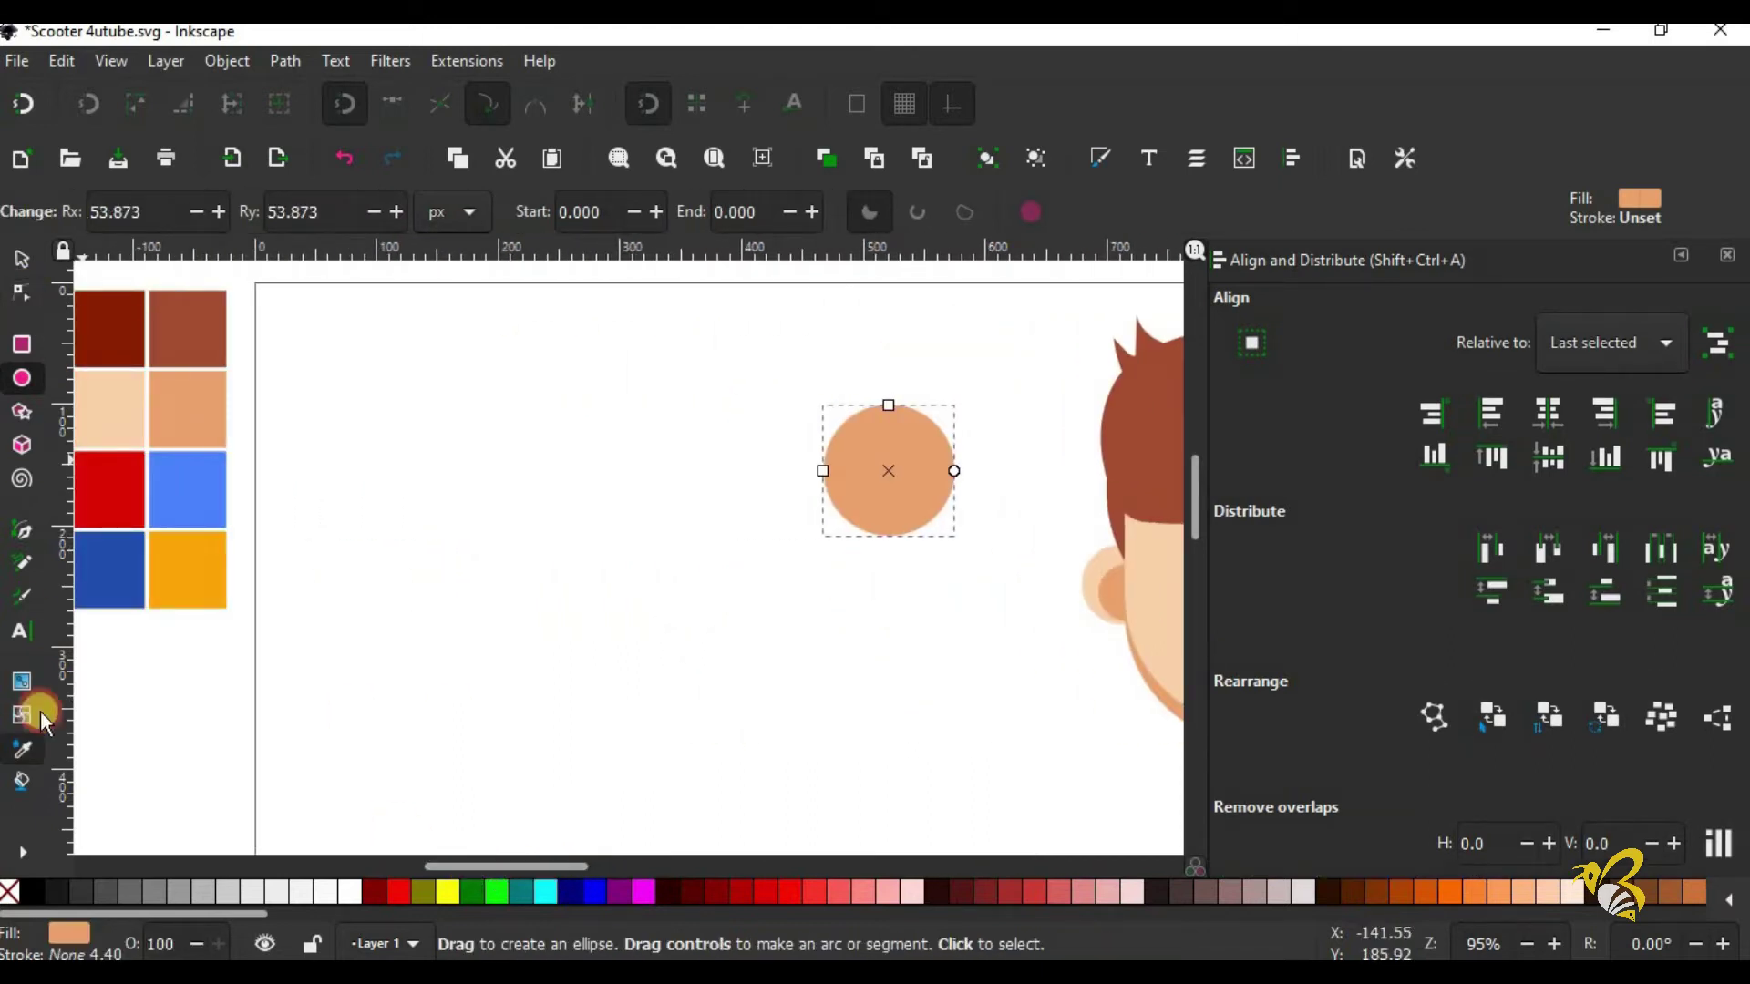
key("s")
key("ctrl+shift+f")
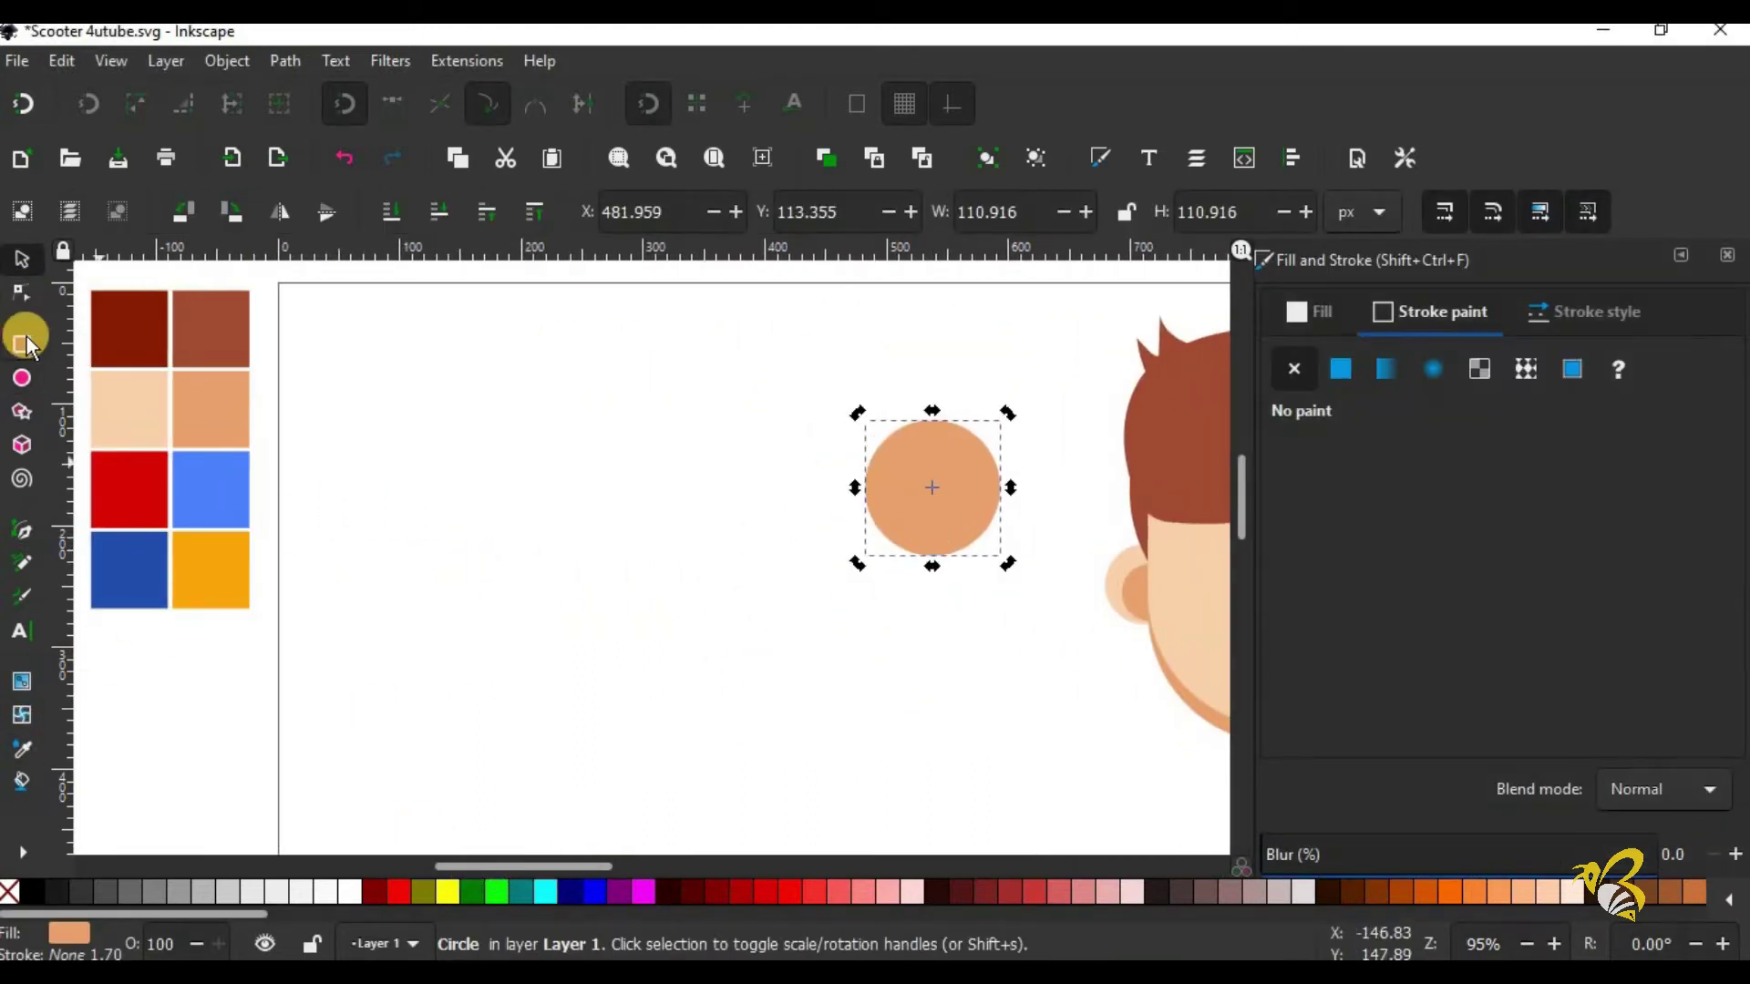
Step: Draw a tall thin white strip beside the circle with no outline
left_click(21, 344)
left_click_drag(625, 351, 665, 545)
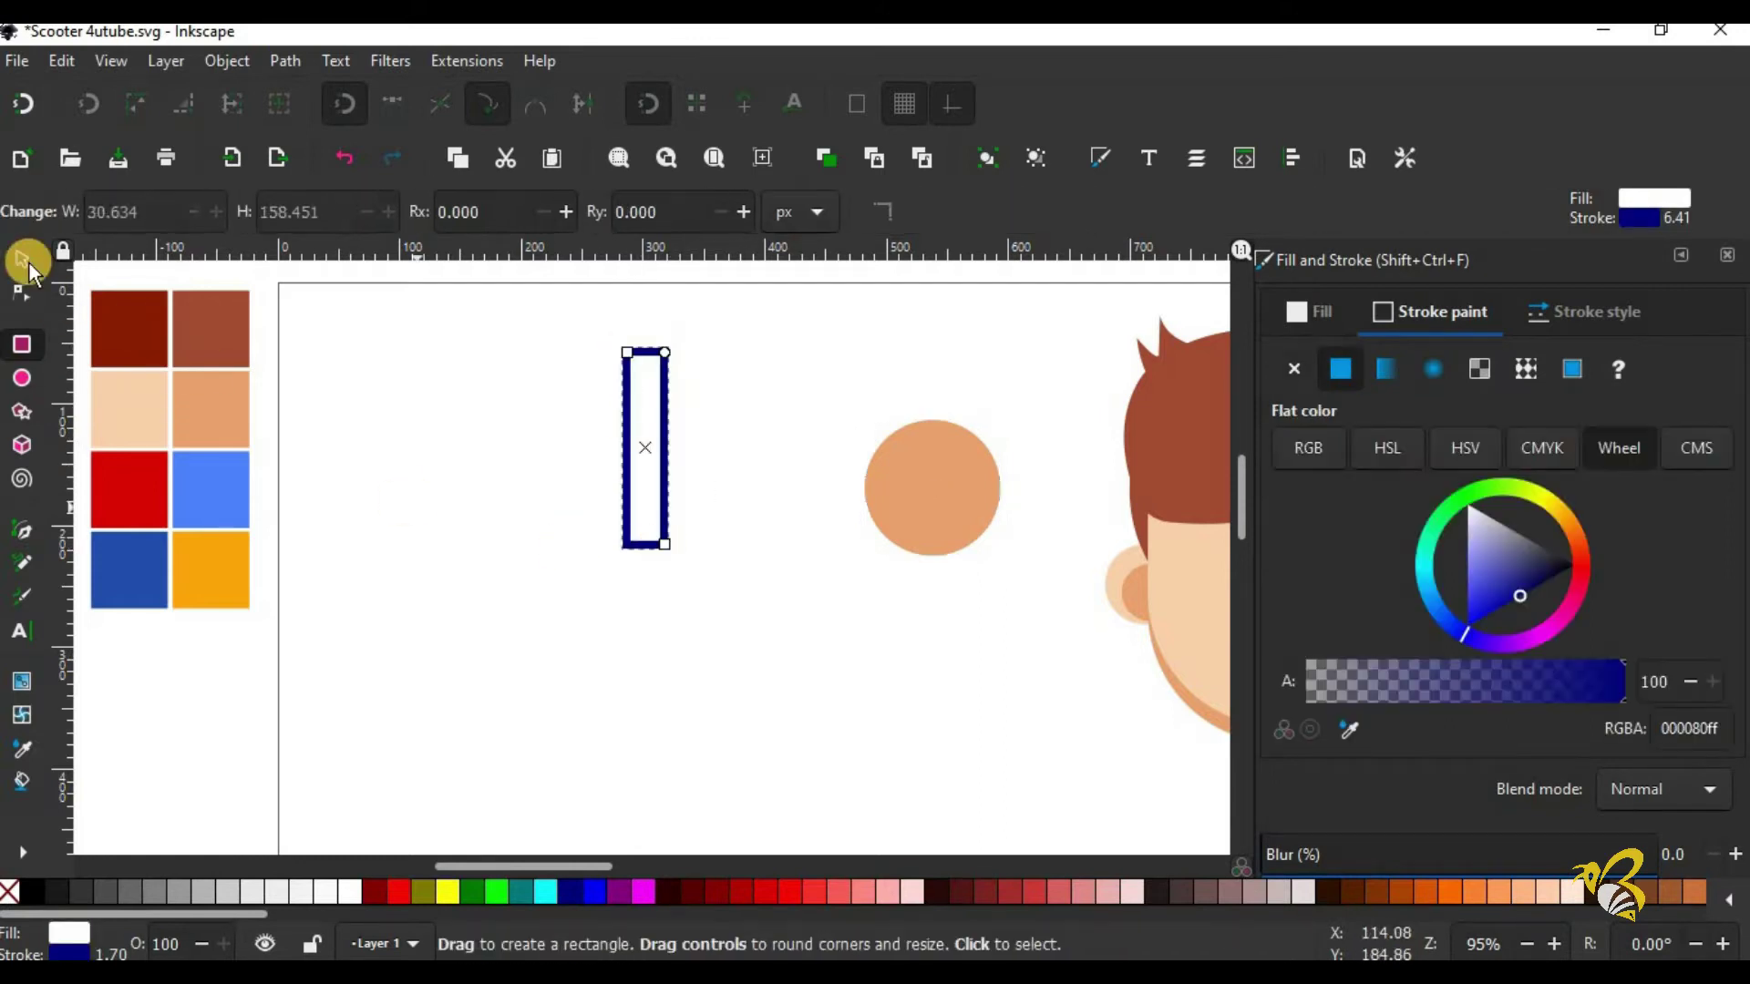
right_click(68, 948)
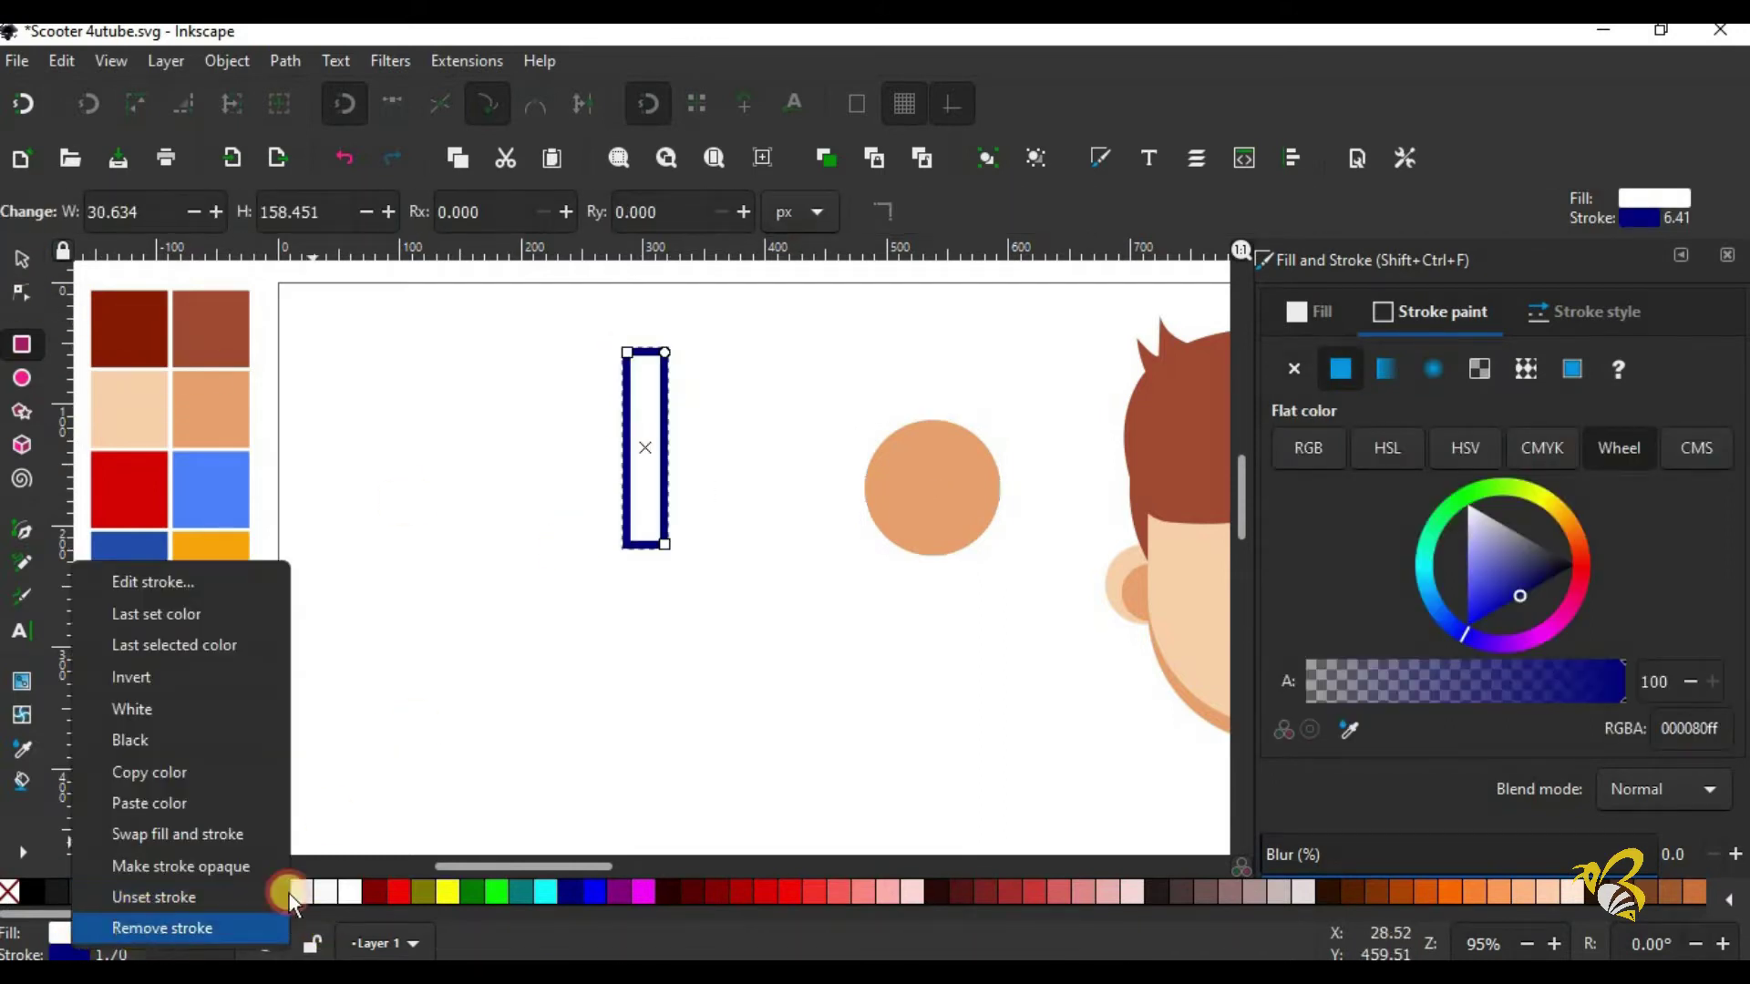
left_click(156, 926)
Step: Tilt the strip diagonally, enlarge it, and lay it across the circle
left_click(28, 261)
mouse_move(669, 340)
left_mouse_down()
mouse_move(709, 410)
mouse_move(964, 492)
left_mouse_up()
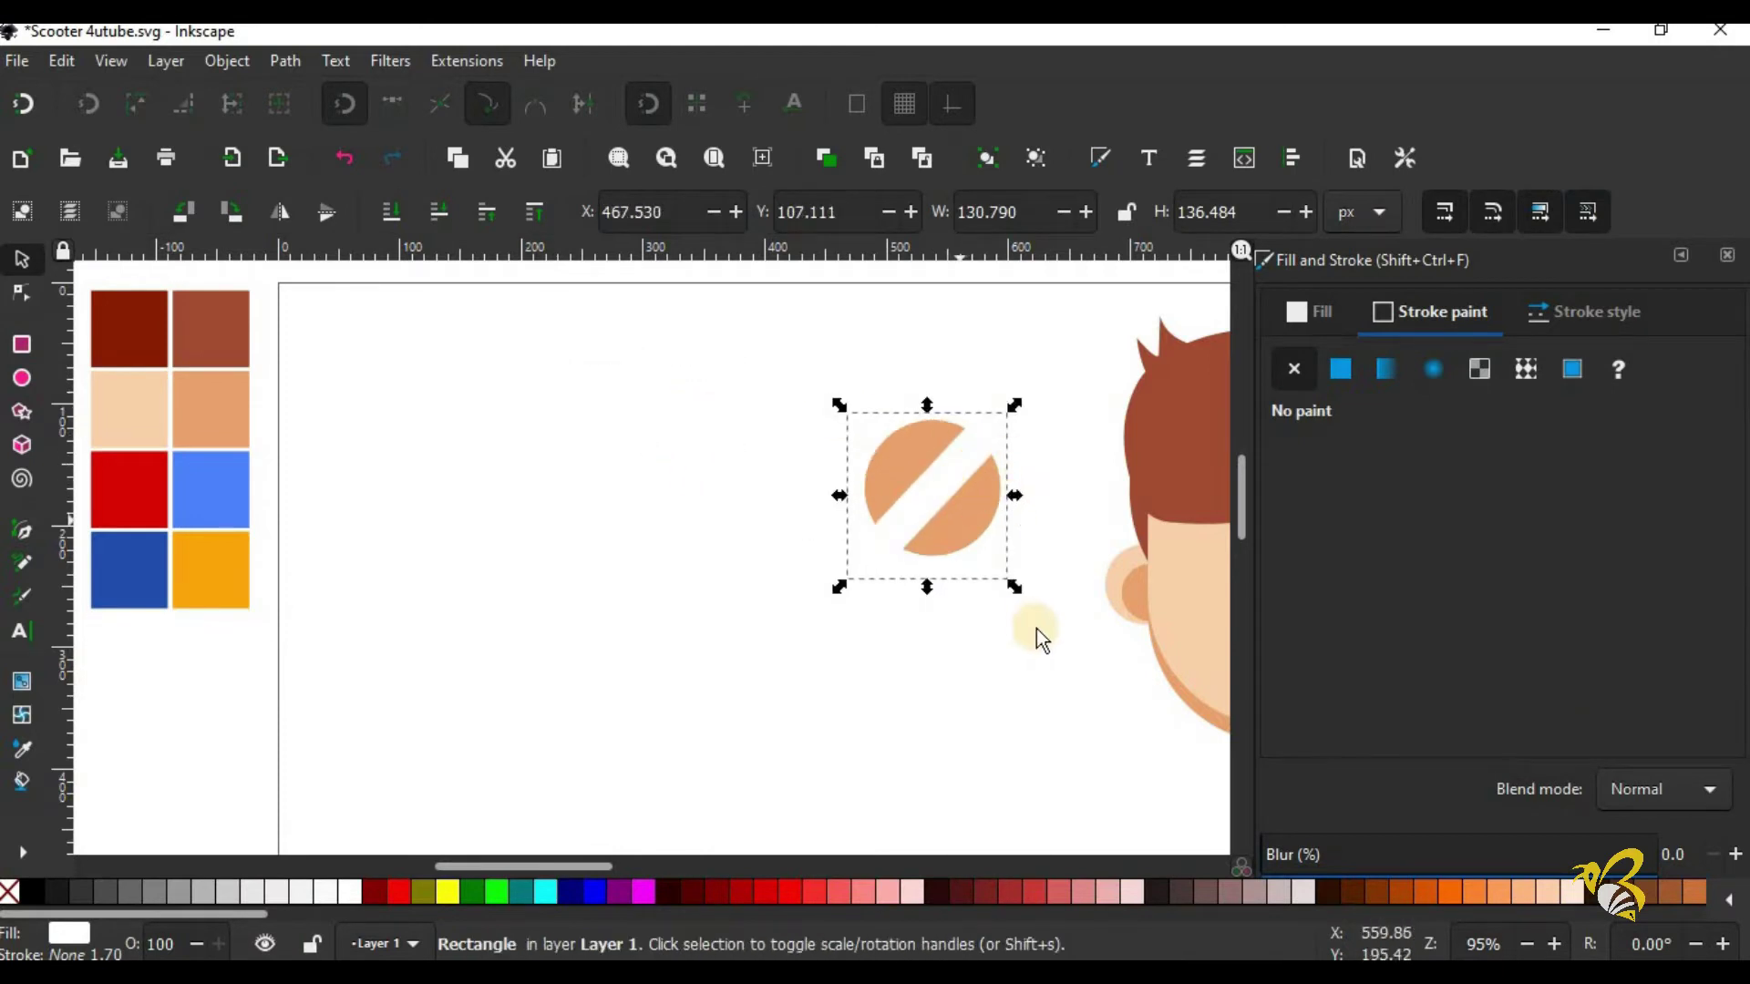
left_click_drag(1015, 587, 1029, 599)
left_click_drag(839, 402, 814, 392)
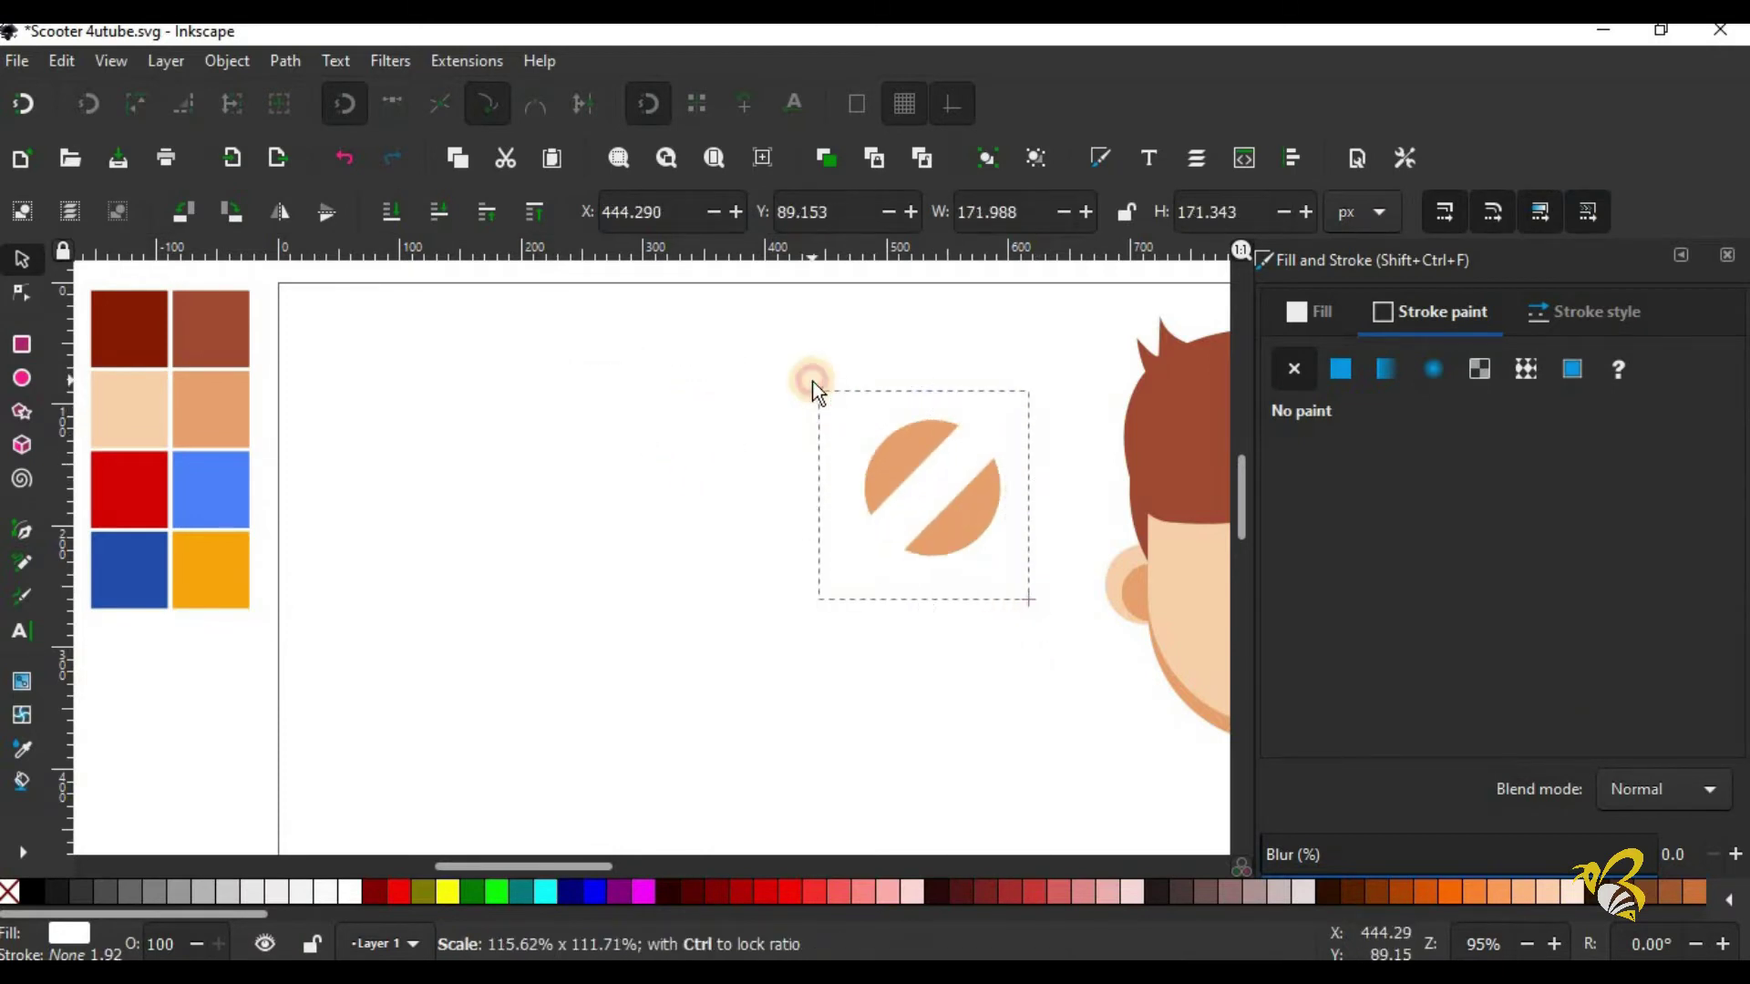
left_click(1000, 677)
left_click_drag(917, 461, 926, 474)
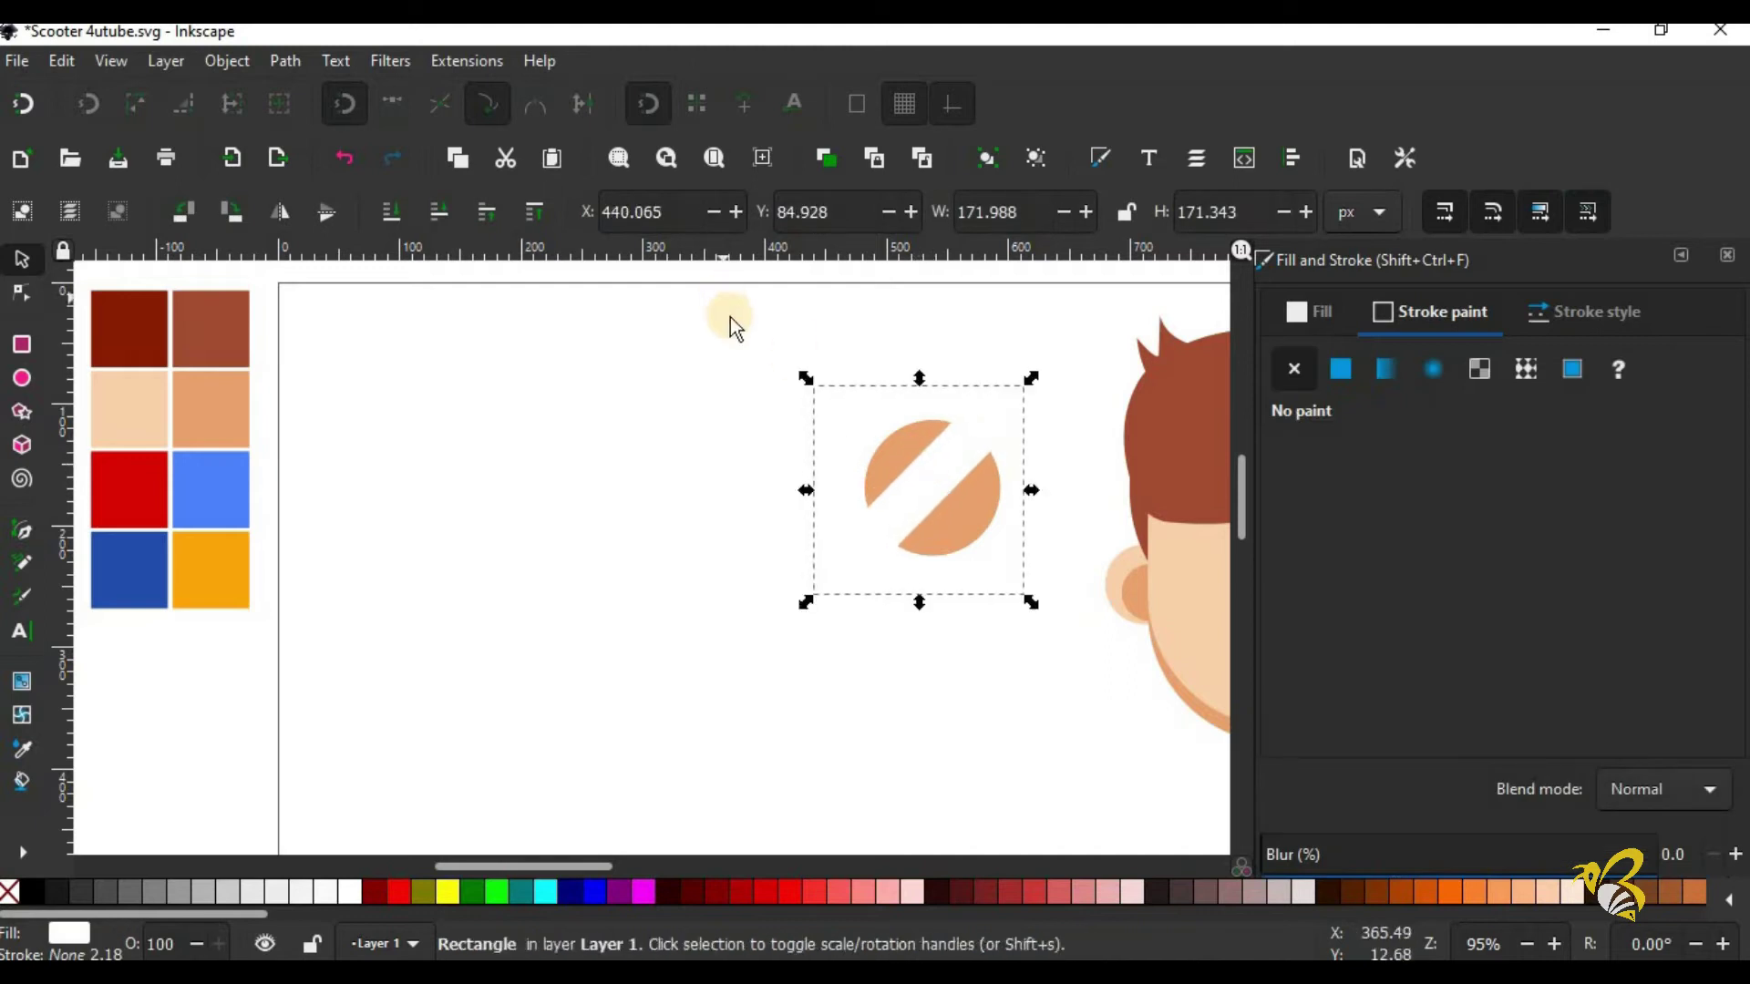
left_click(864, 752)
Step: Intersect the circle with the strip using a path operation
left_click(964, 540)
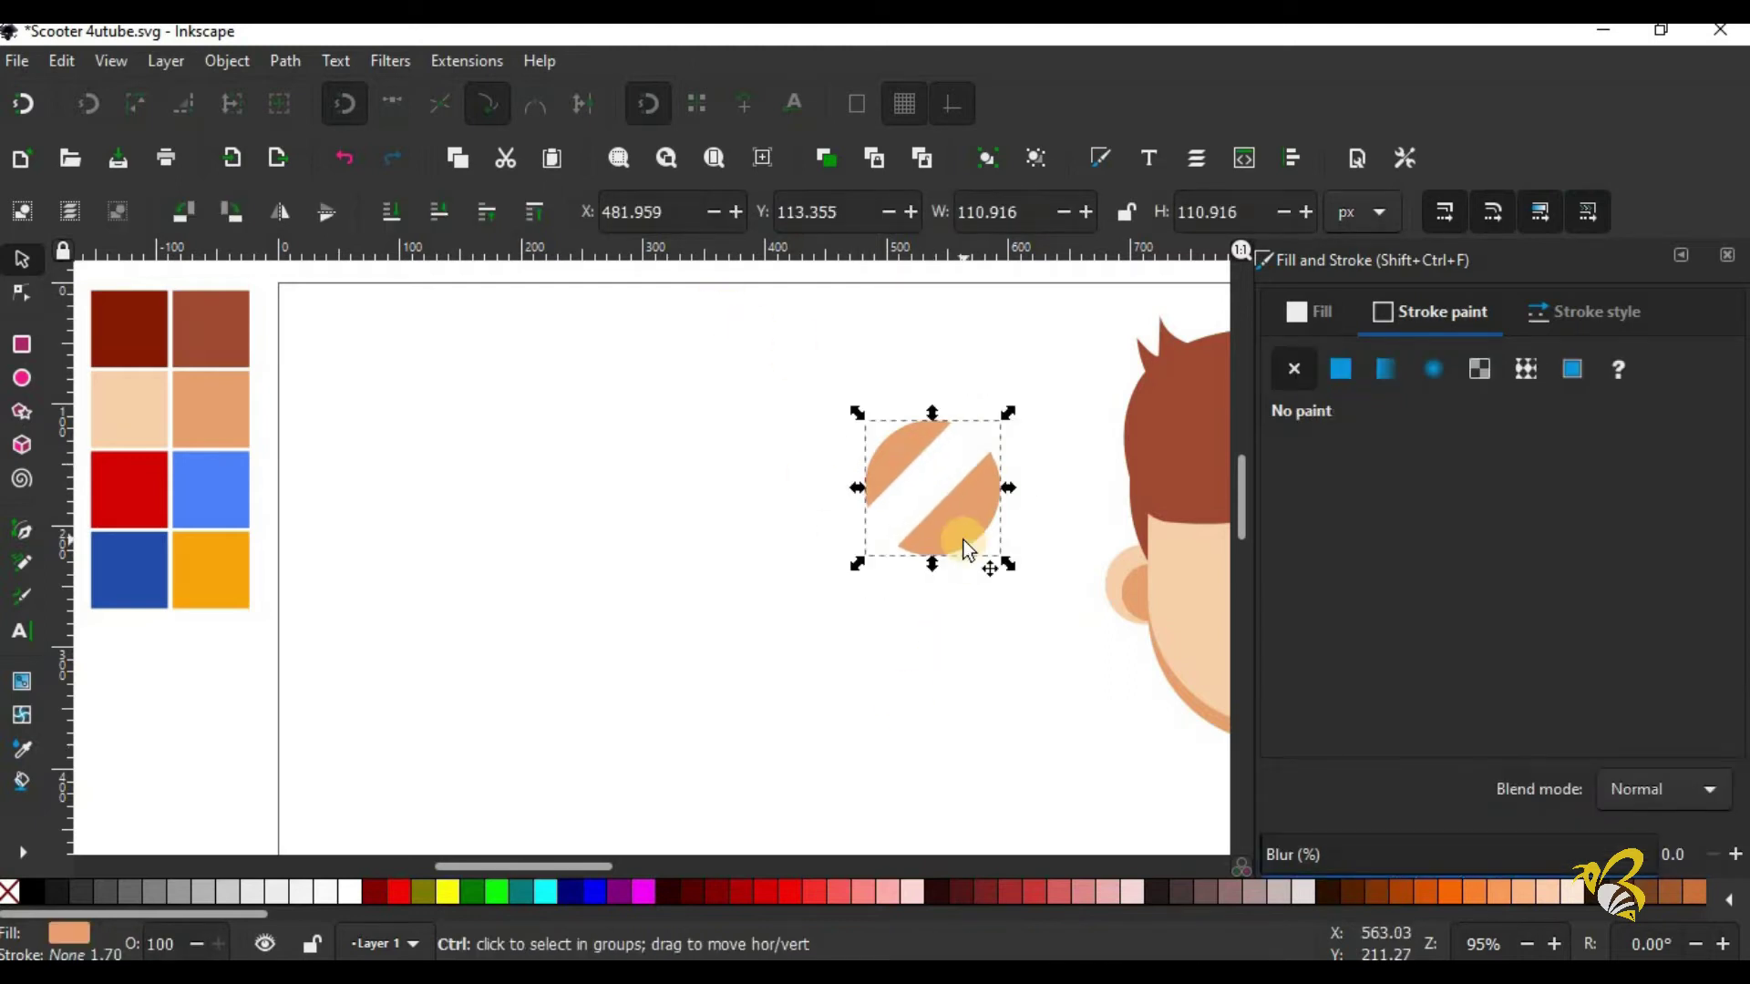
left_click(978, 440, "shift")
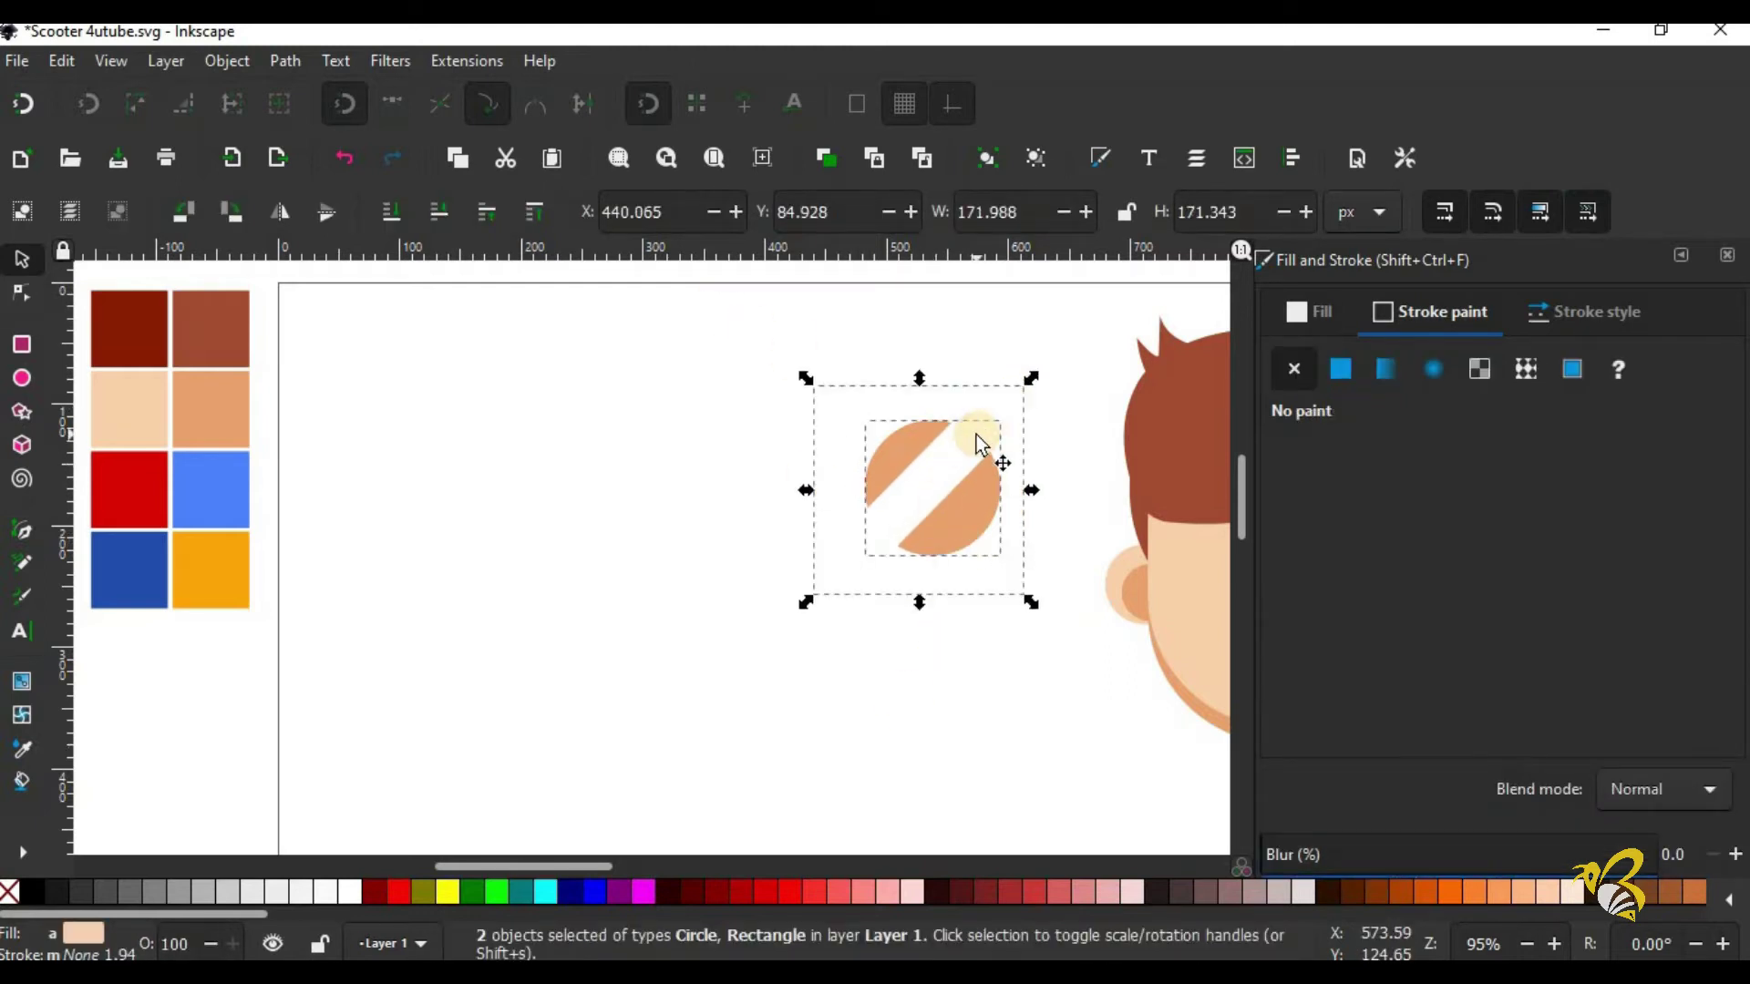
left_click(285, 60)
left_click(293, 242)
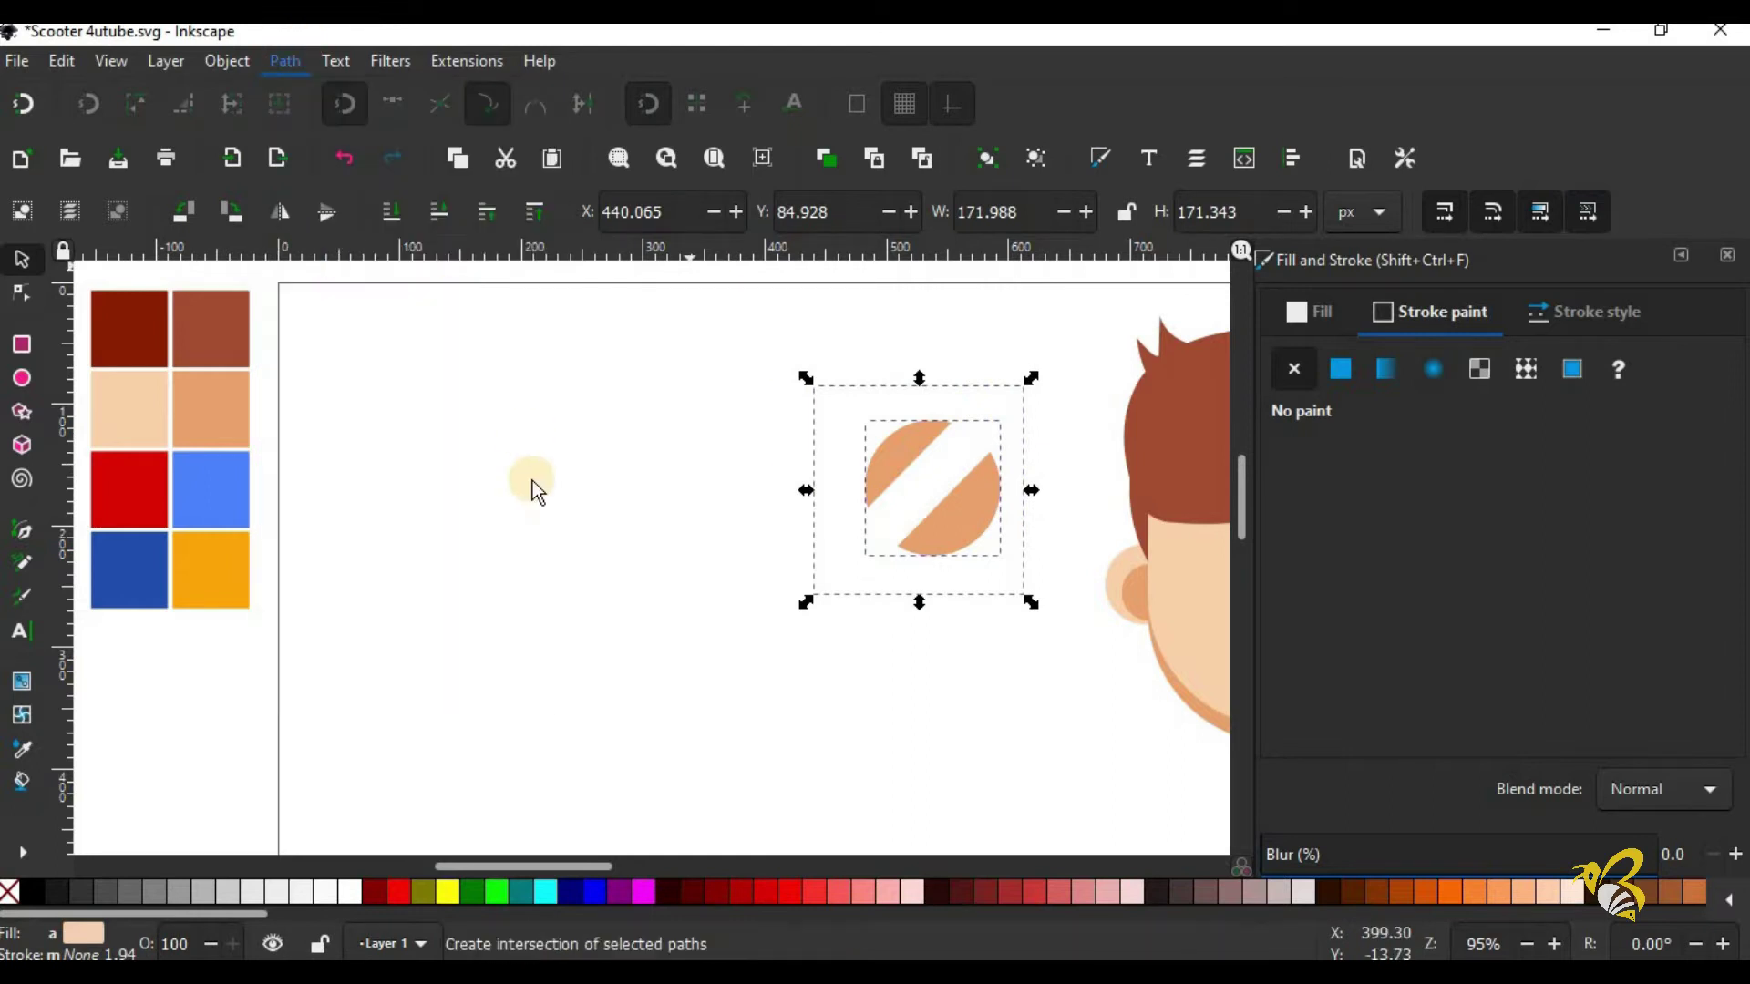
key("n")
Step: Fill the diagonal stripe across the circle with white
left_click(484, 566)
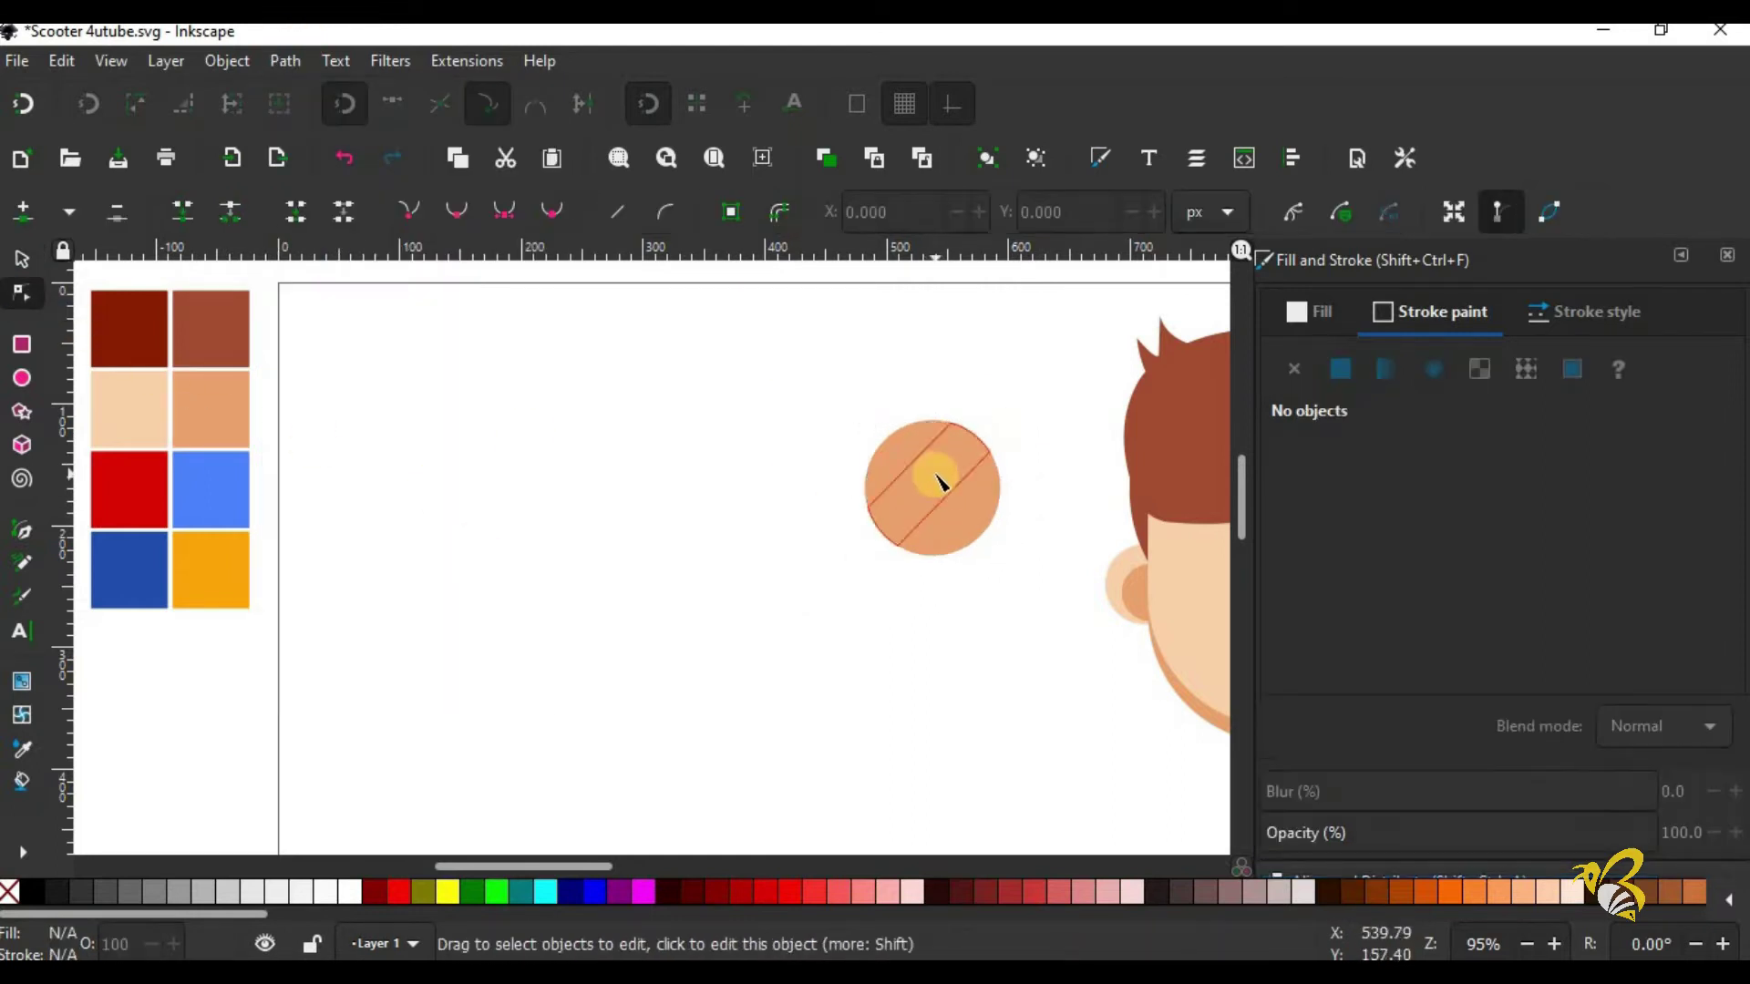
left_click(938, 482)
left_click(352, 893)
left_click(768, 774)
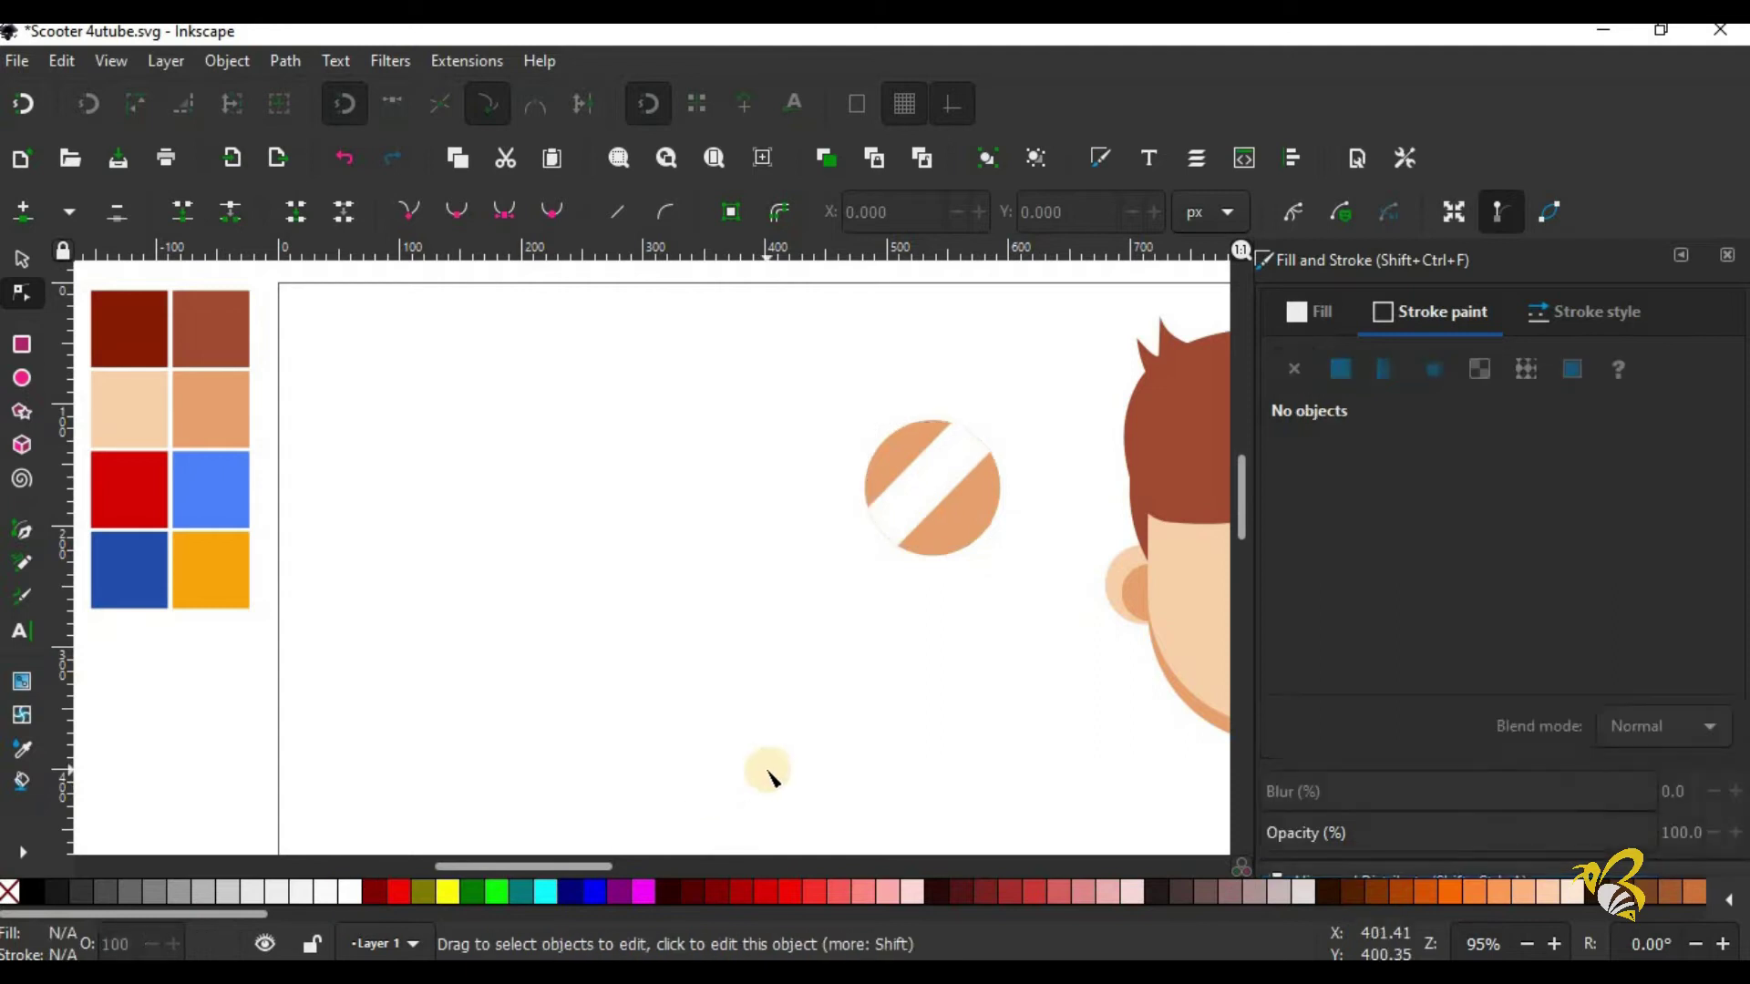
left_click(984, 545)
Step: Duplicate the circle and turn the copy into a navy ring with no fill
key("Home")
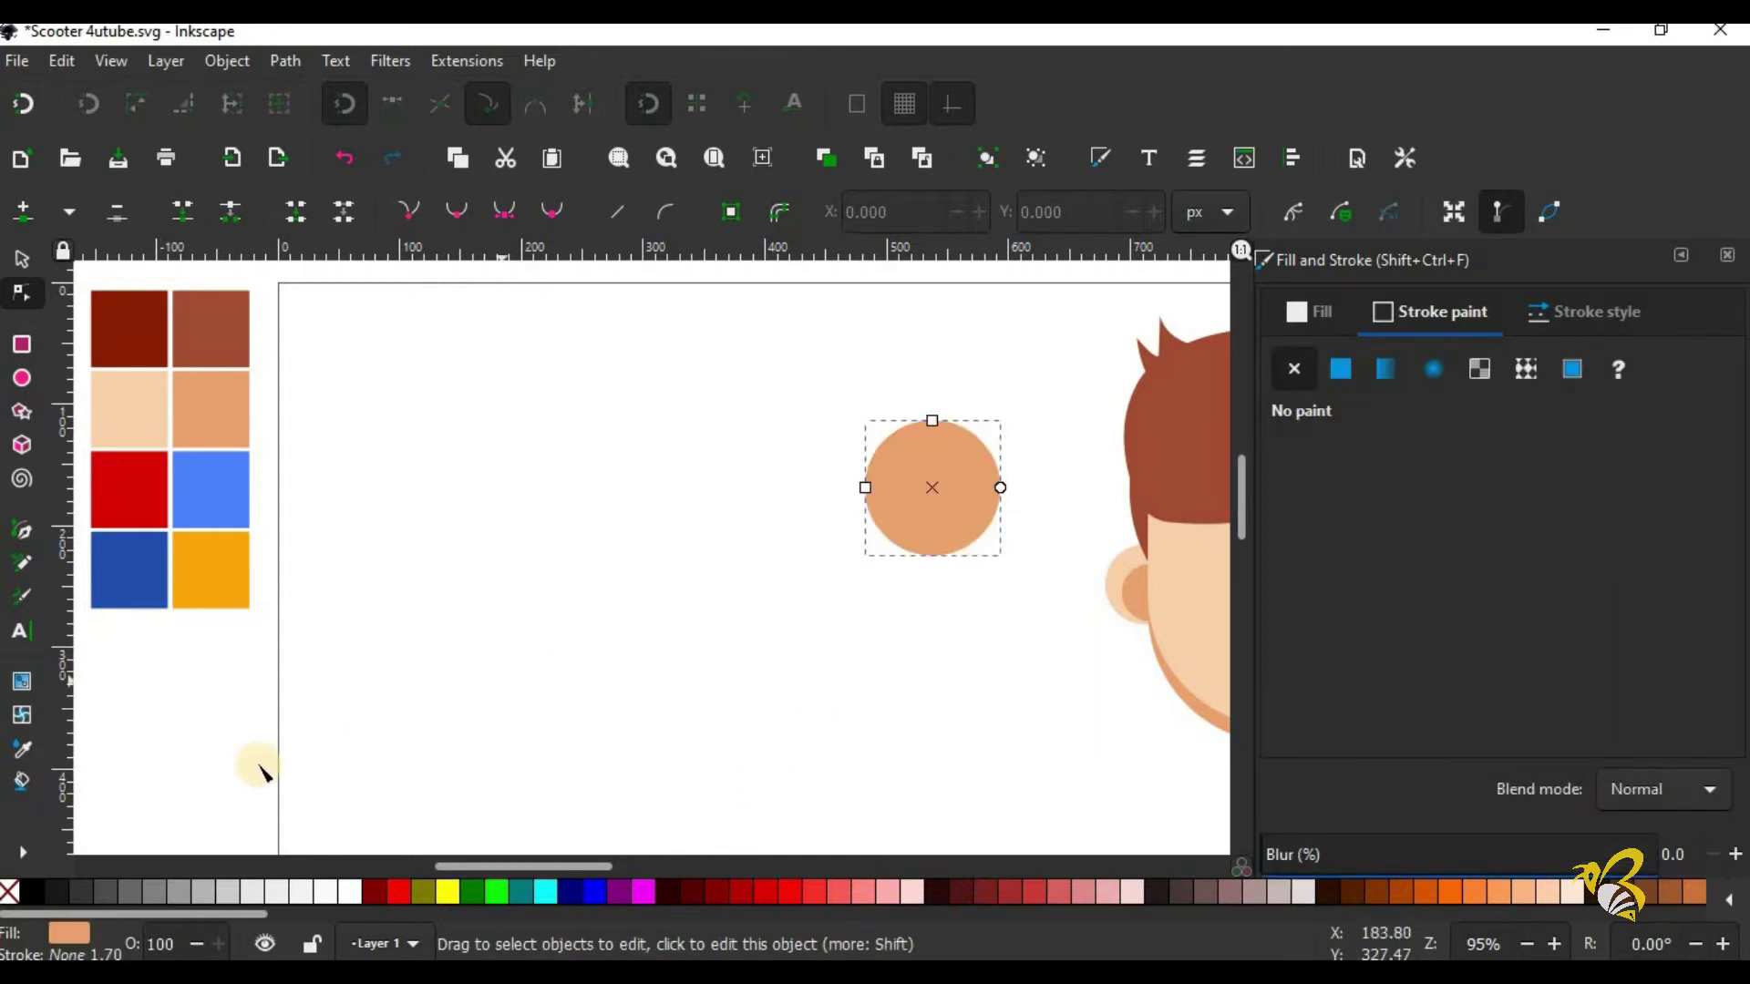
left_click(60, 953)
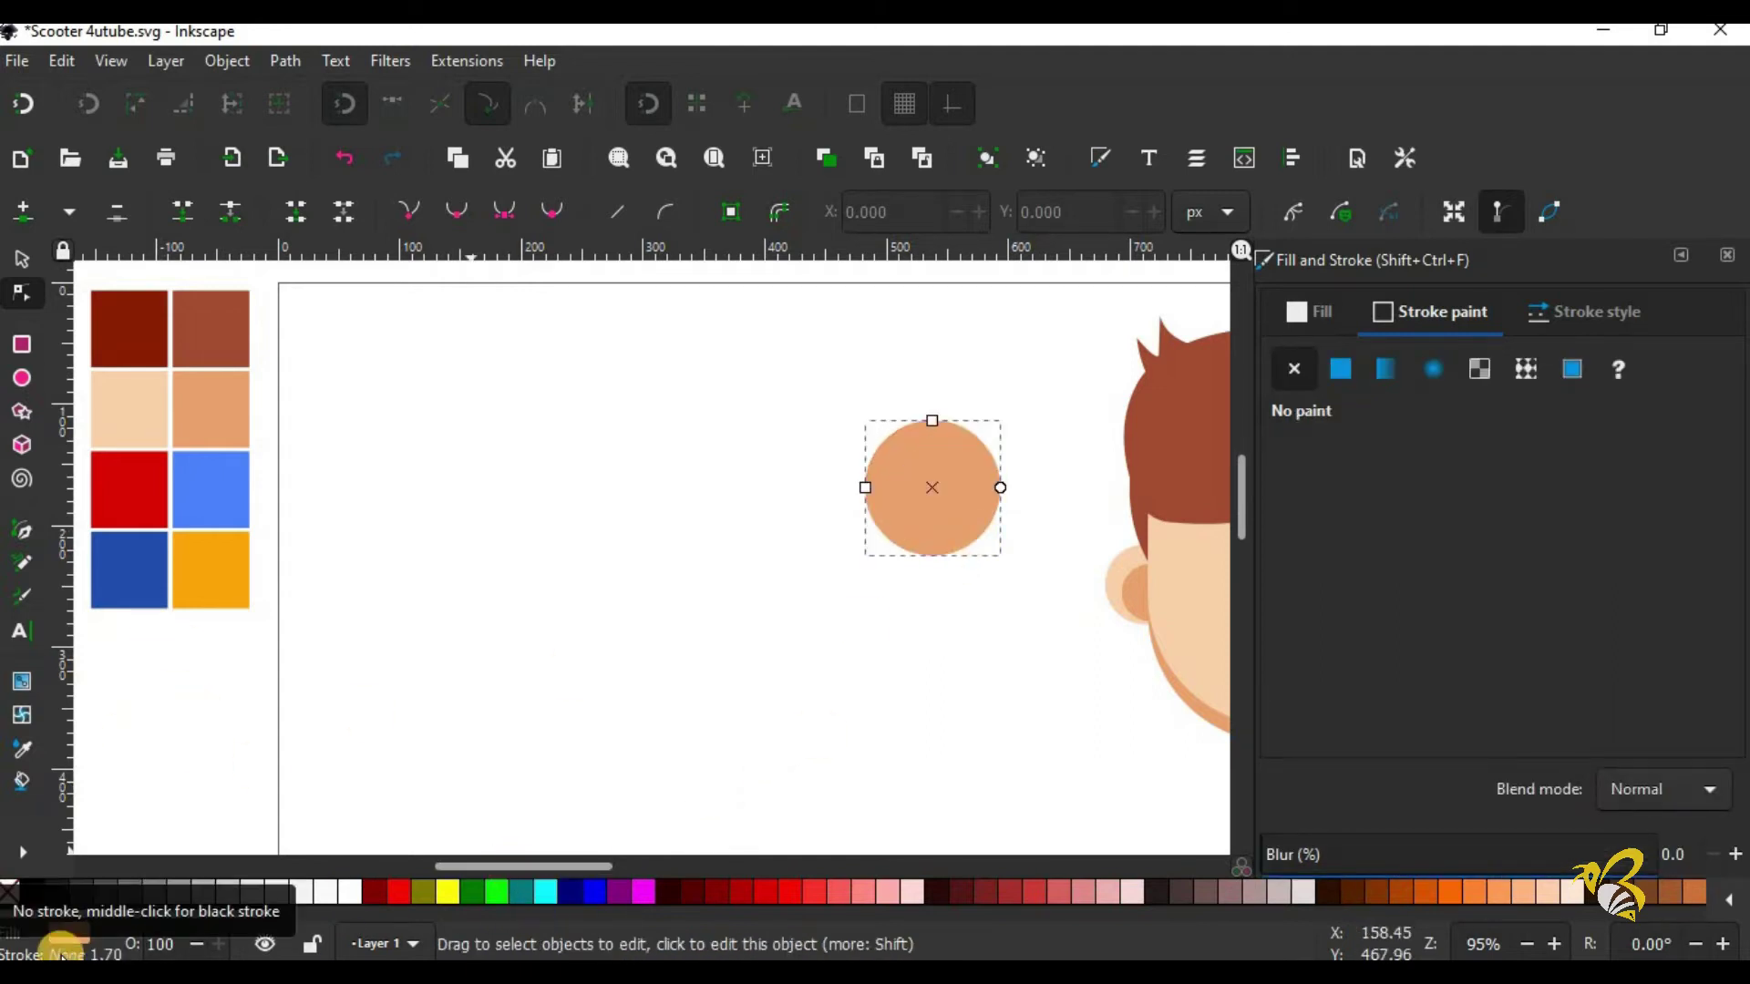
left_click(1326, 374)
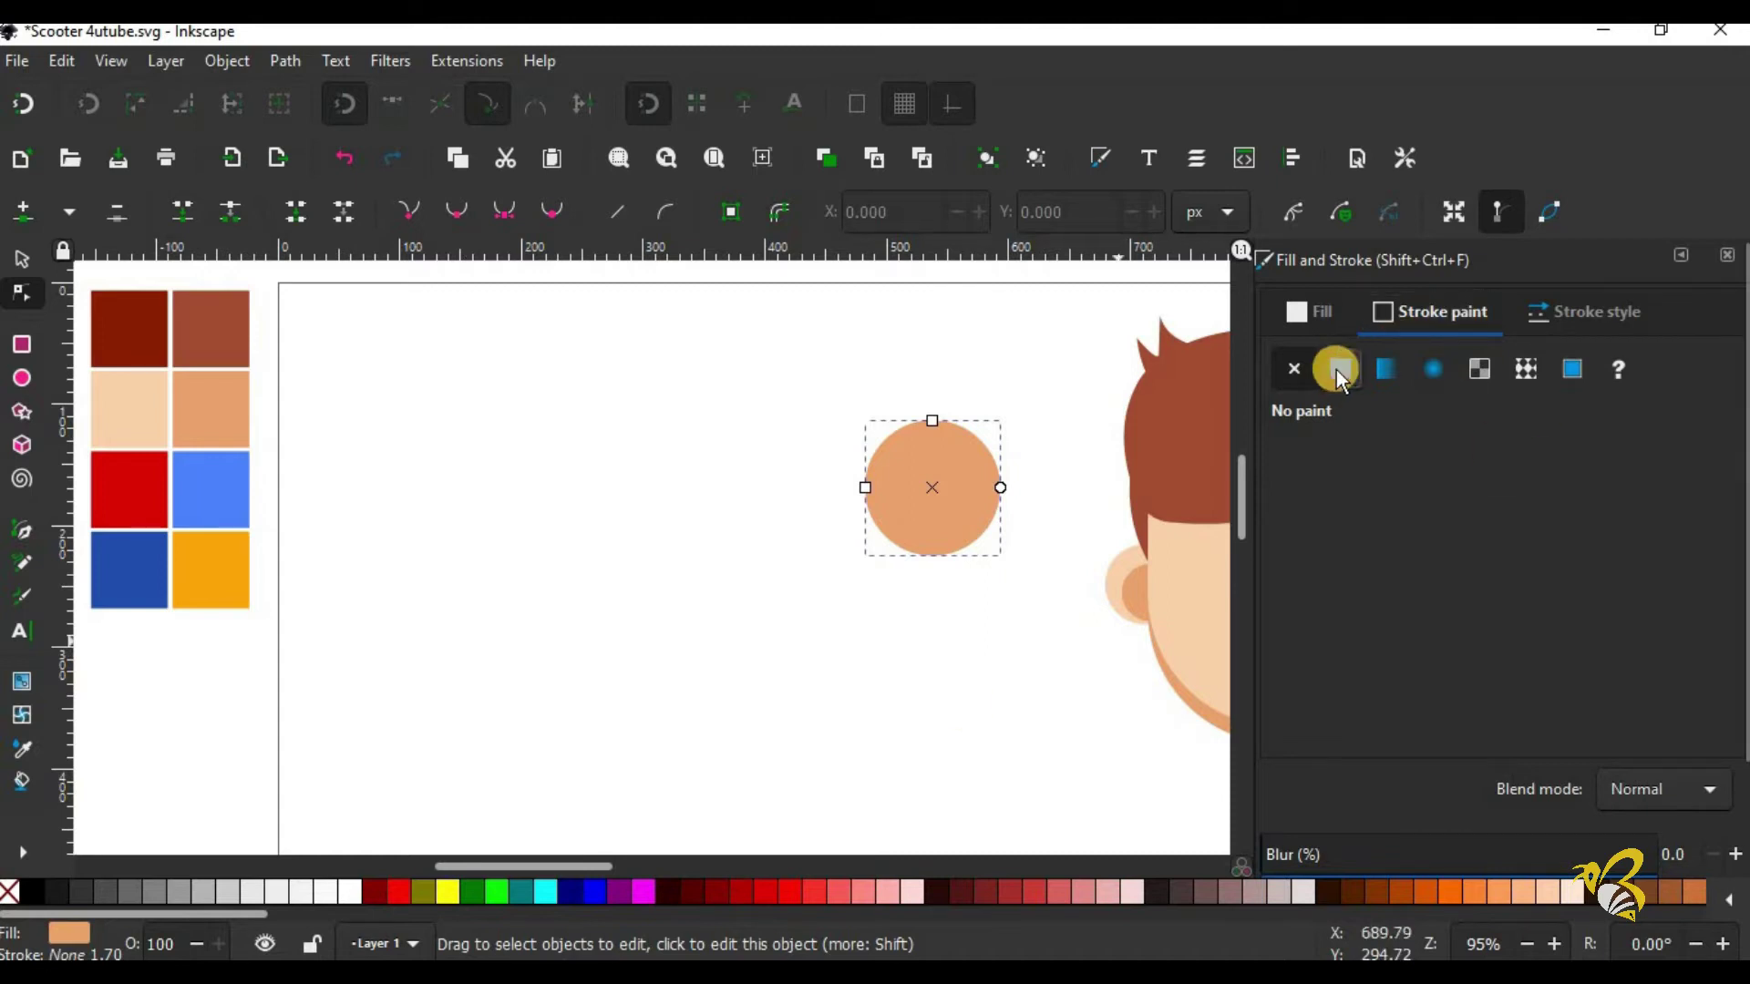
left_click(567, 895)
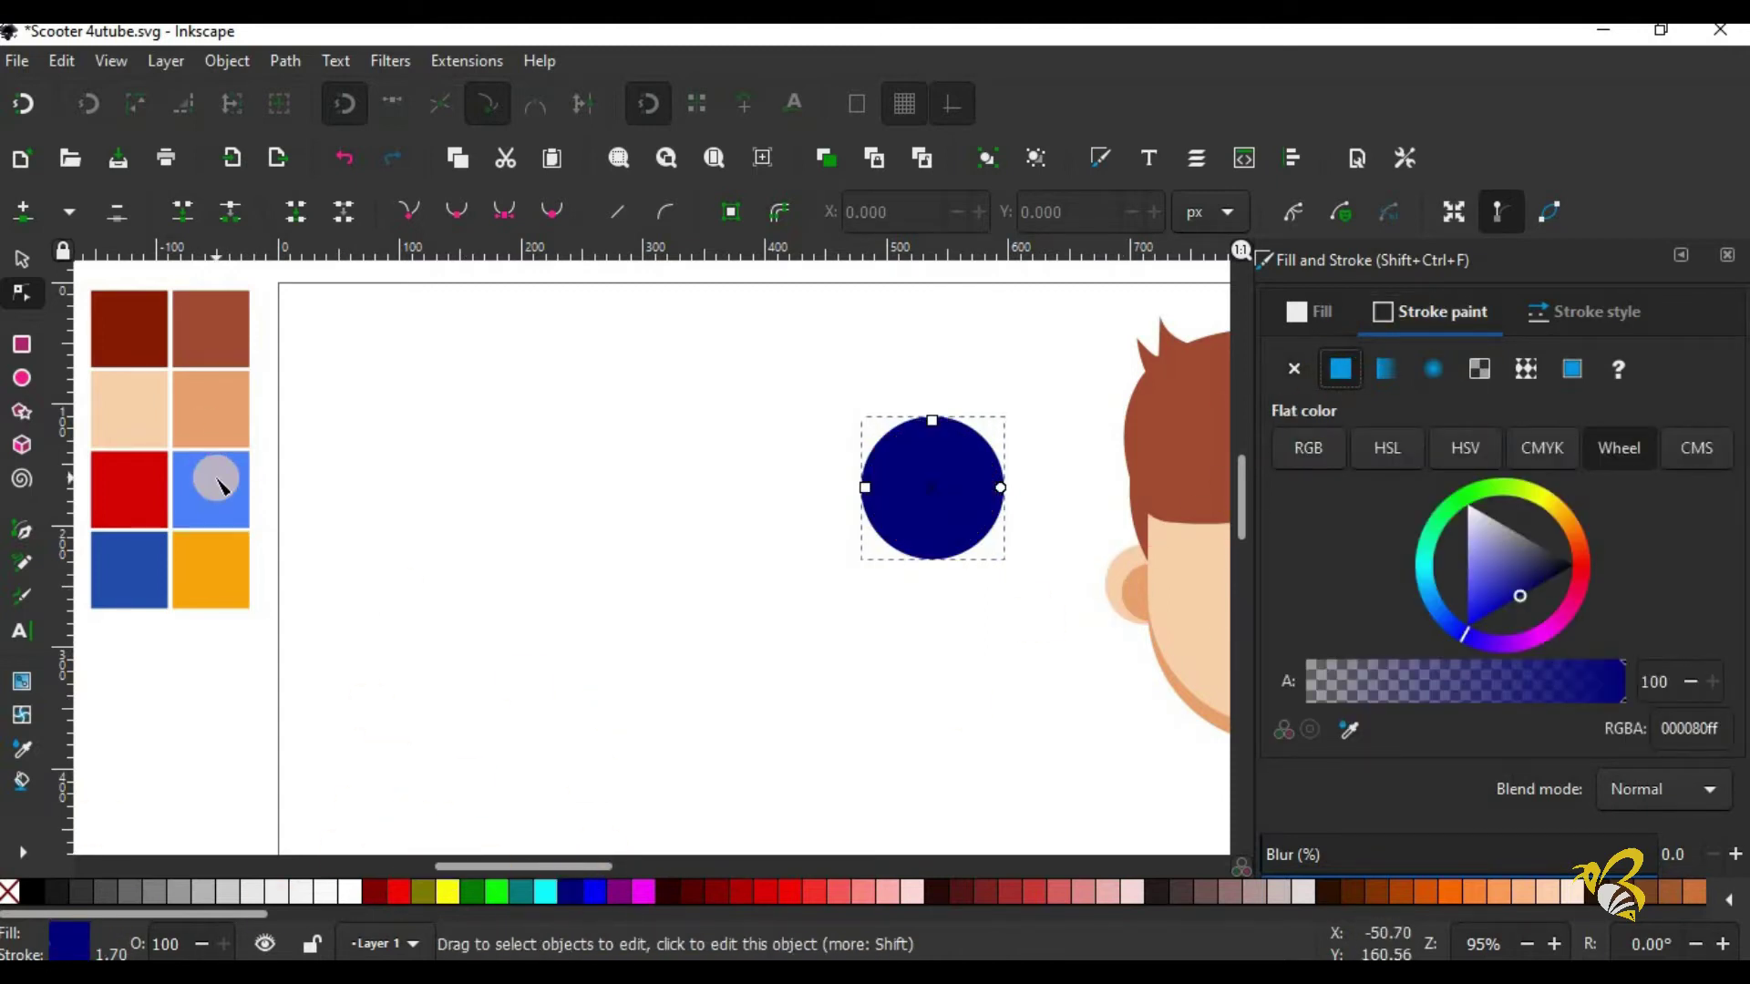
left_click(22, 259)
right_click(69, 941)
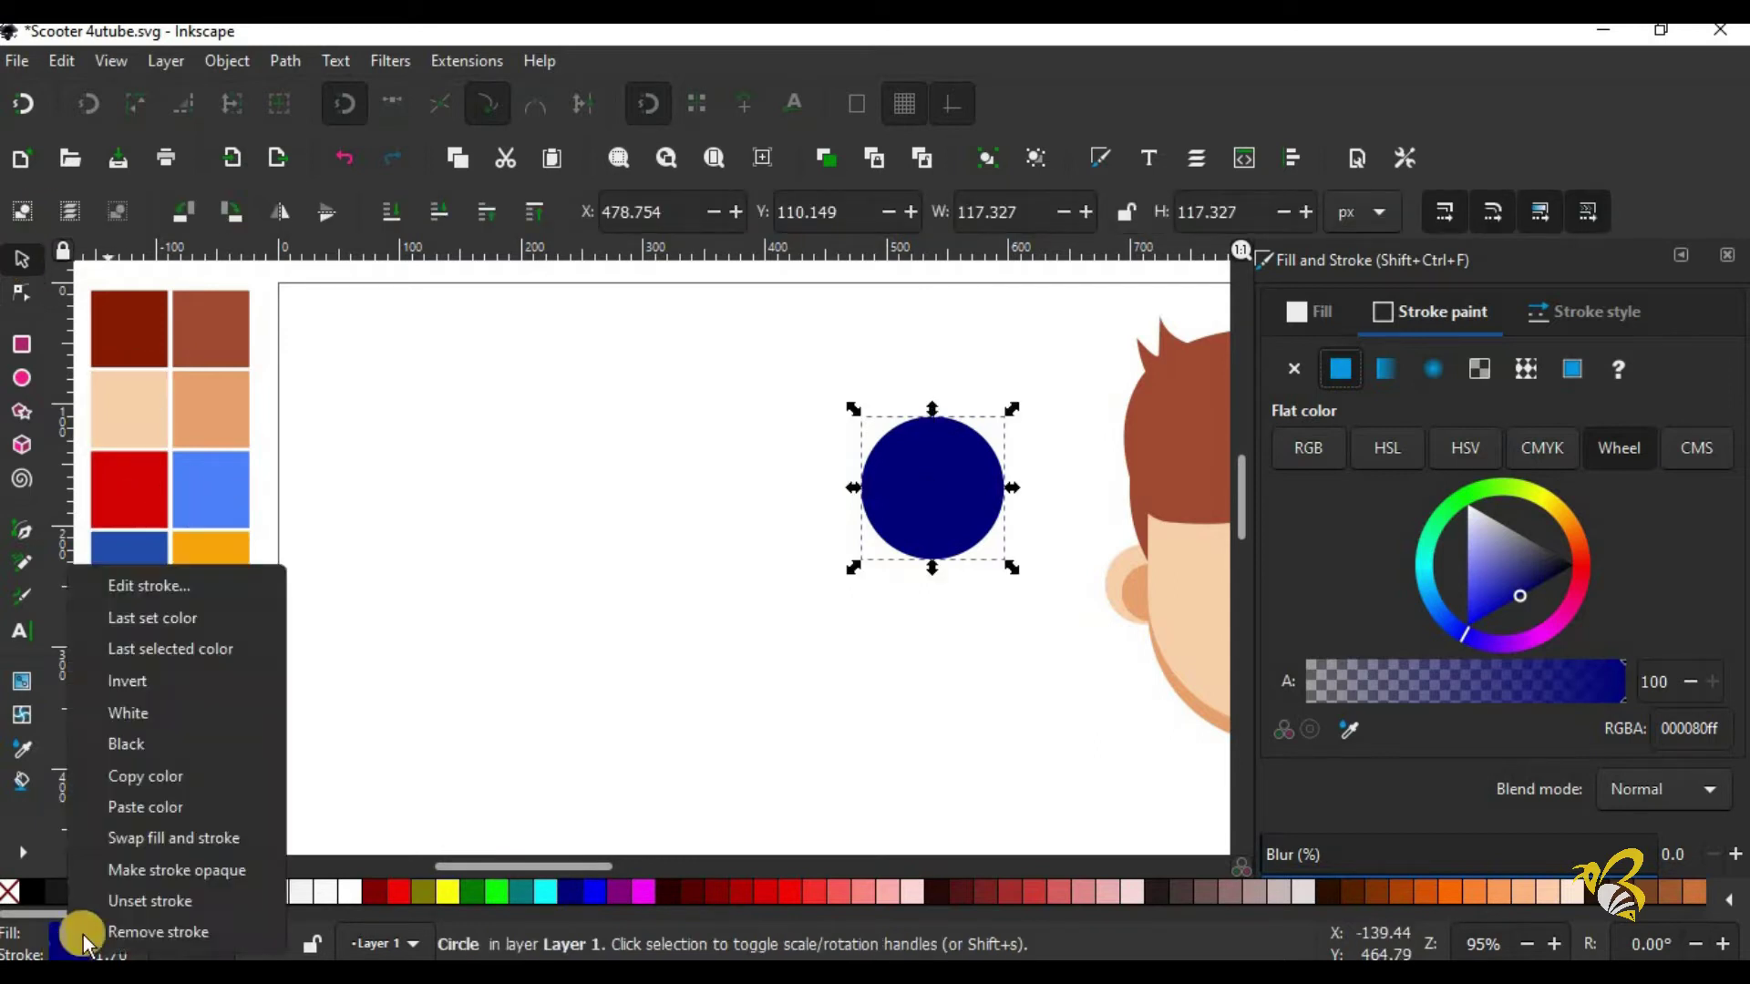
right_click(73, 939)
left_click(171, 906)
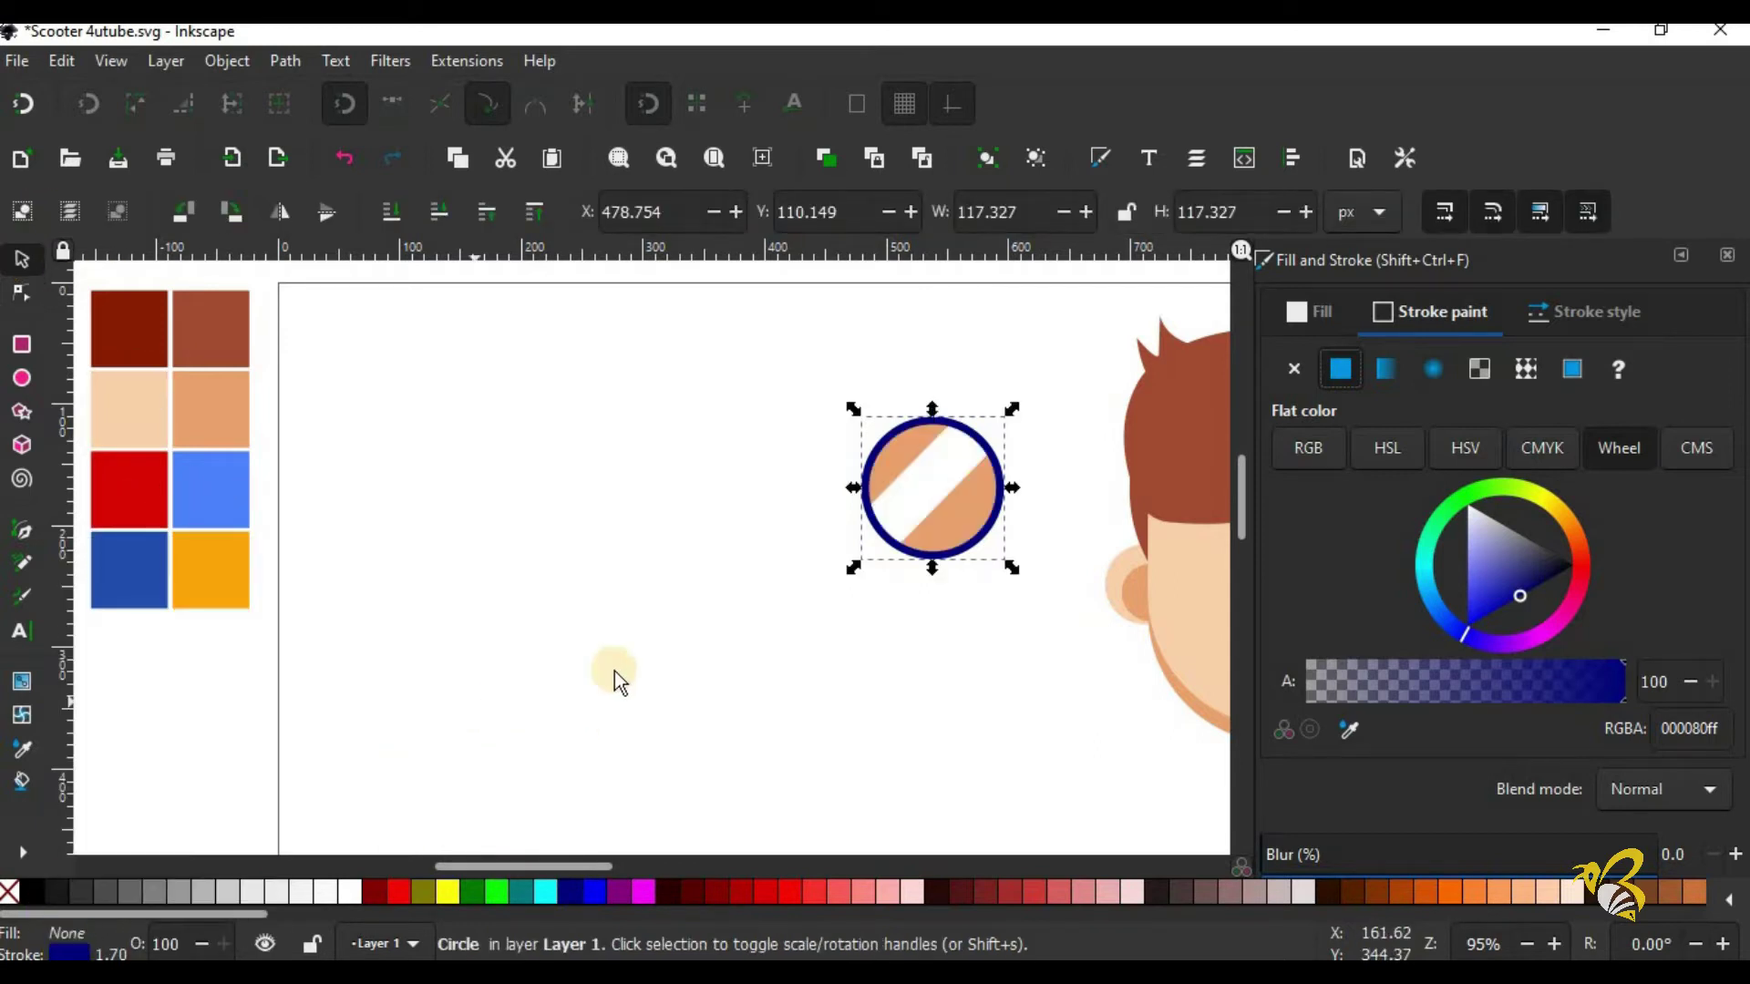
Step: Fill the striped circle underneath with blue using the Dropper
left_click(966, 518)
key("d")
left_click(219, 492)
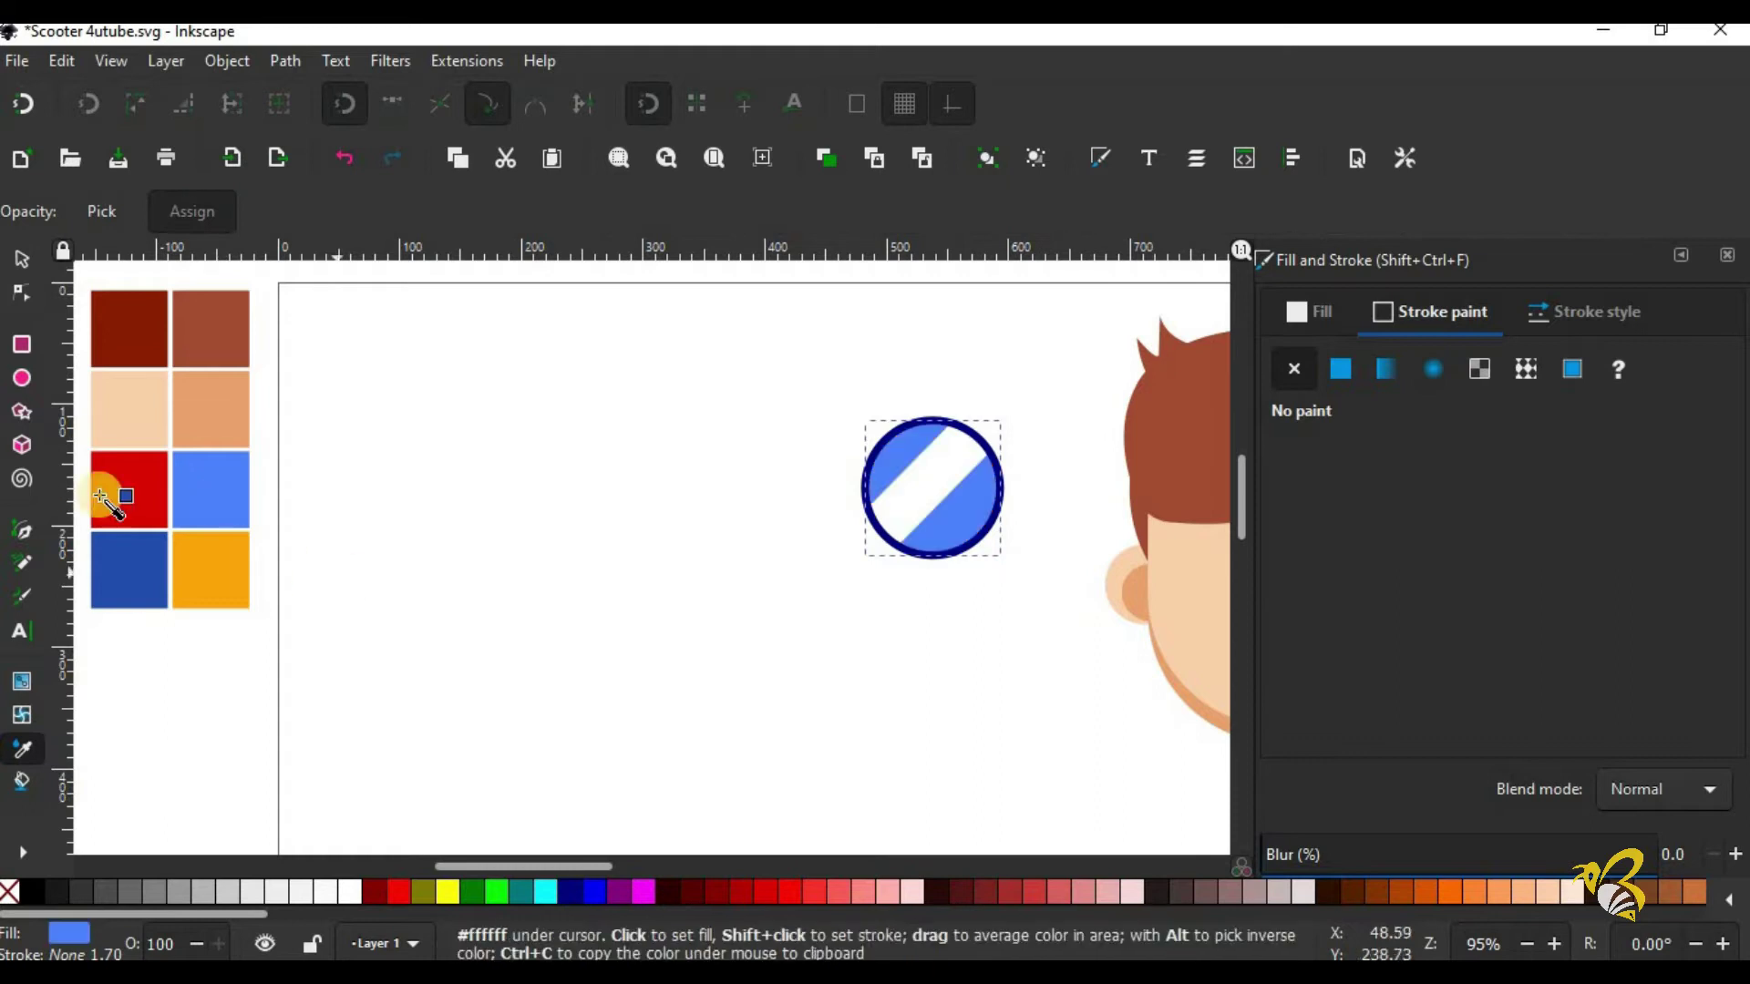
key("s")
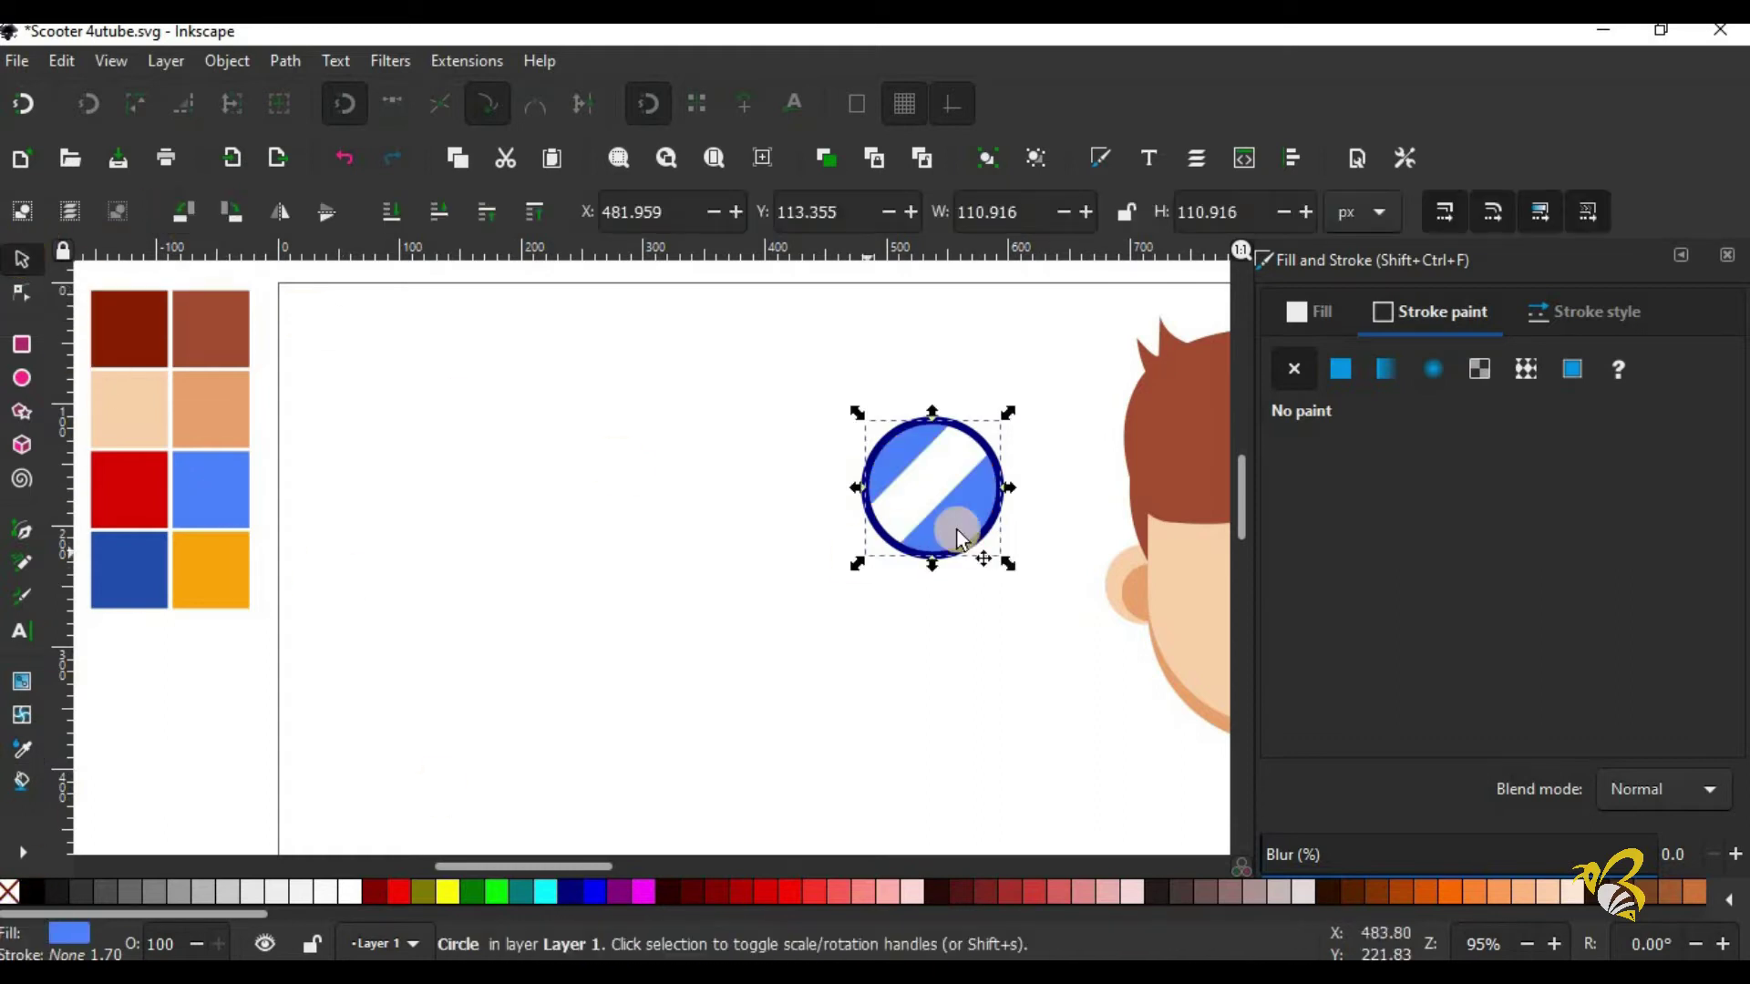
Step: Darken the ring's colour and remove the black fill it picked up
left_click(976, 539)
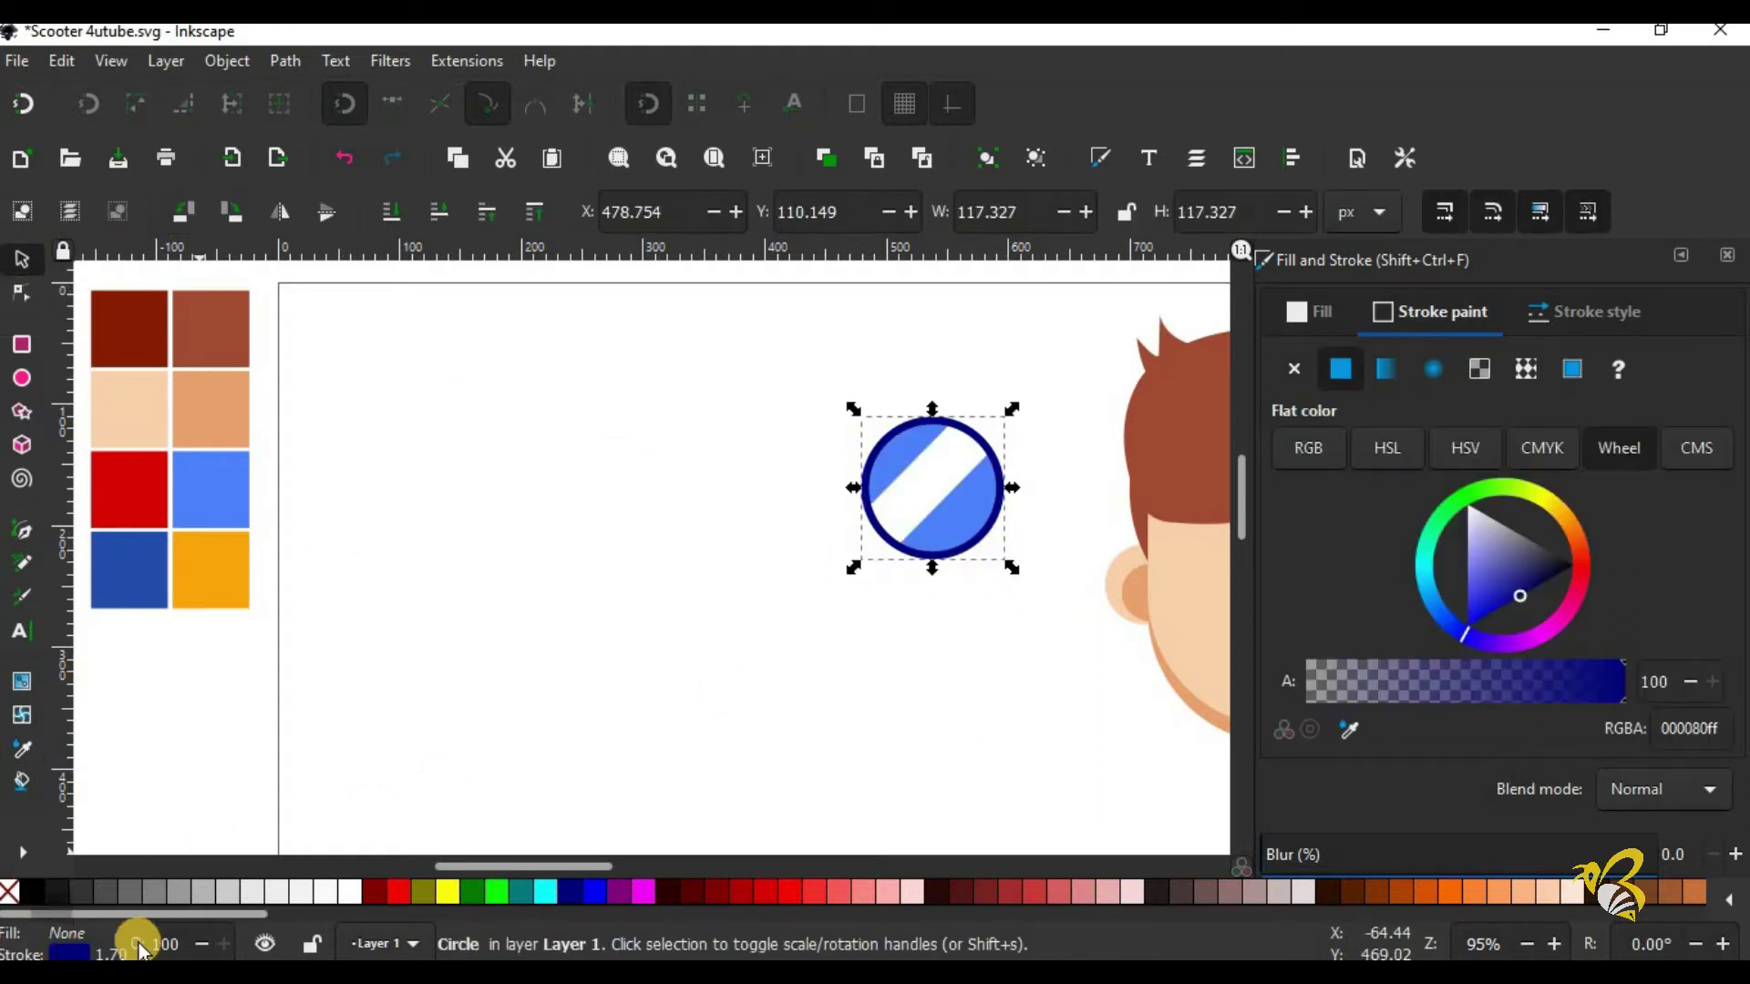
left_click(31, 893)
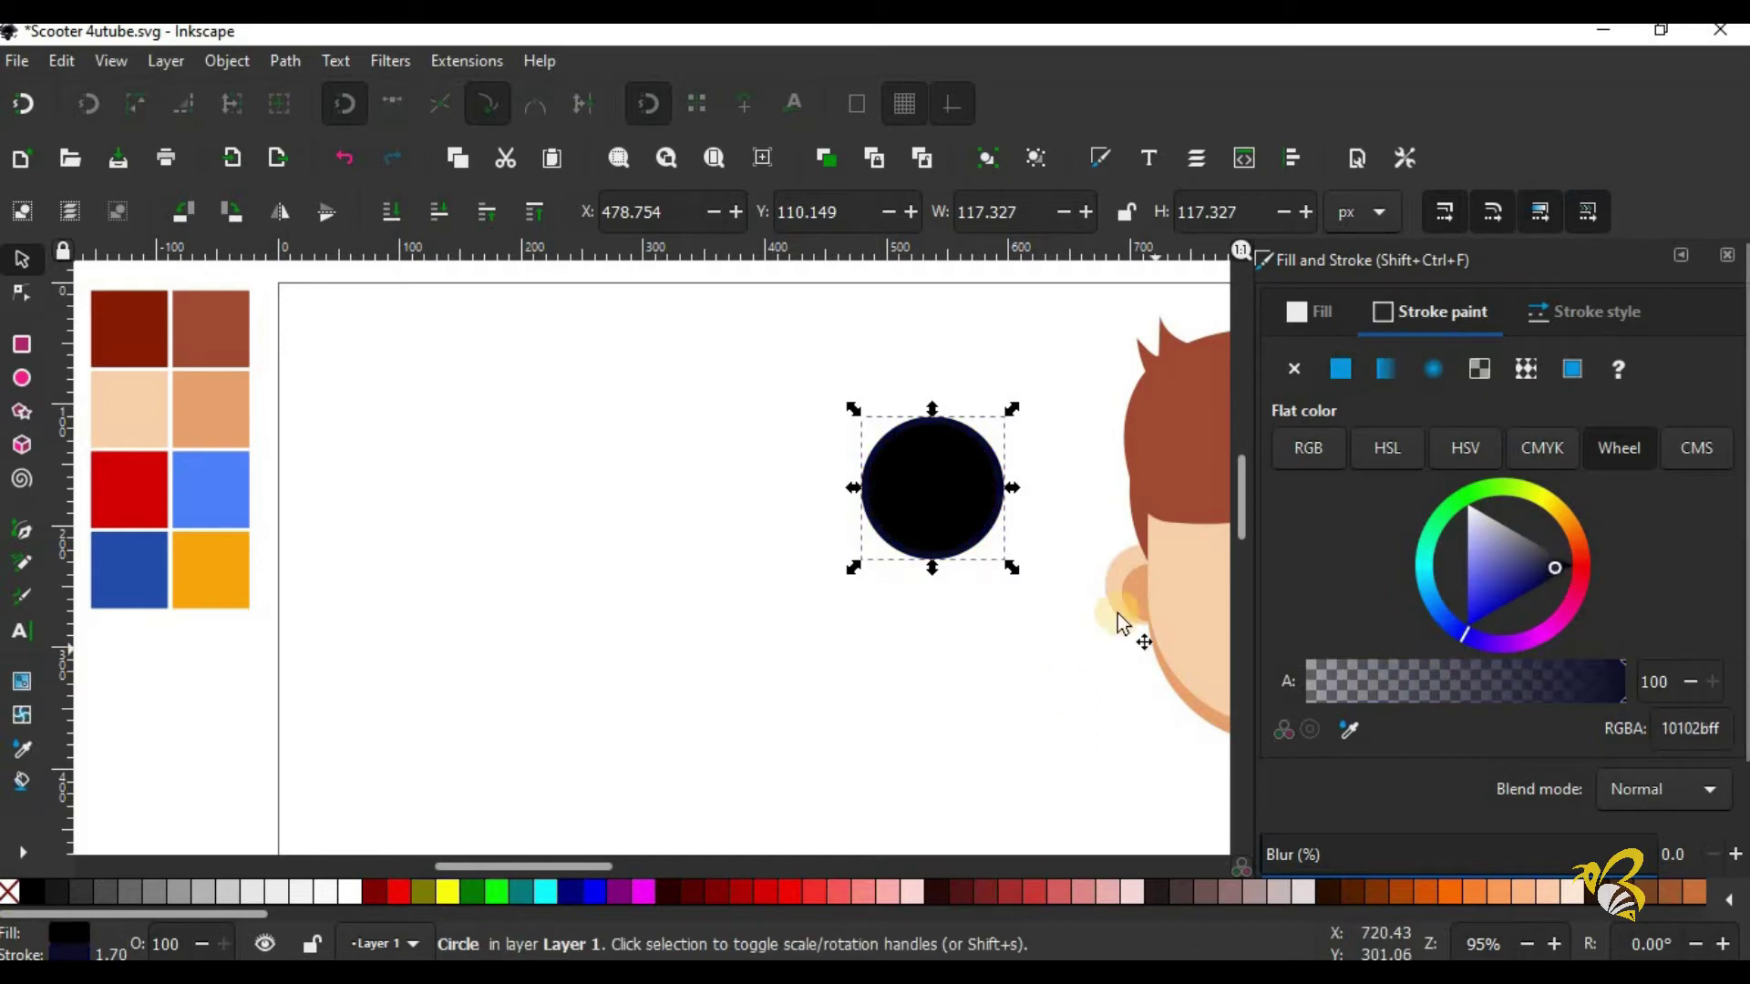
key("Escape")
key("Tab")
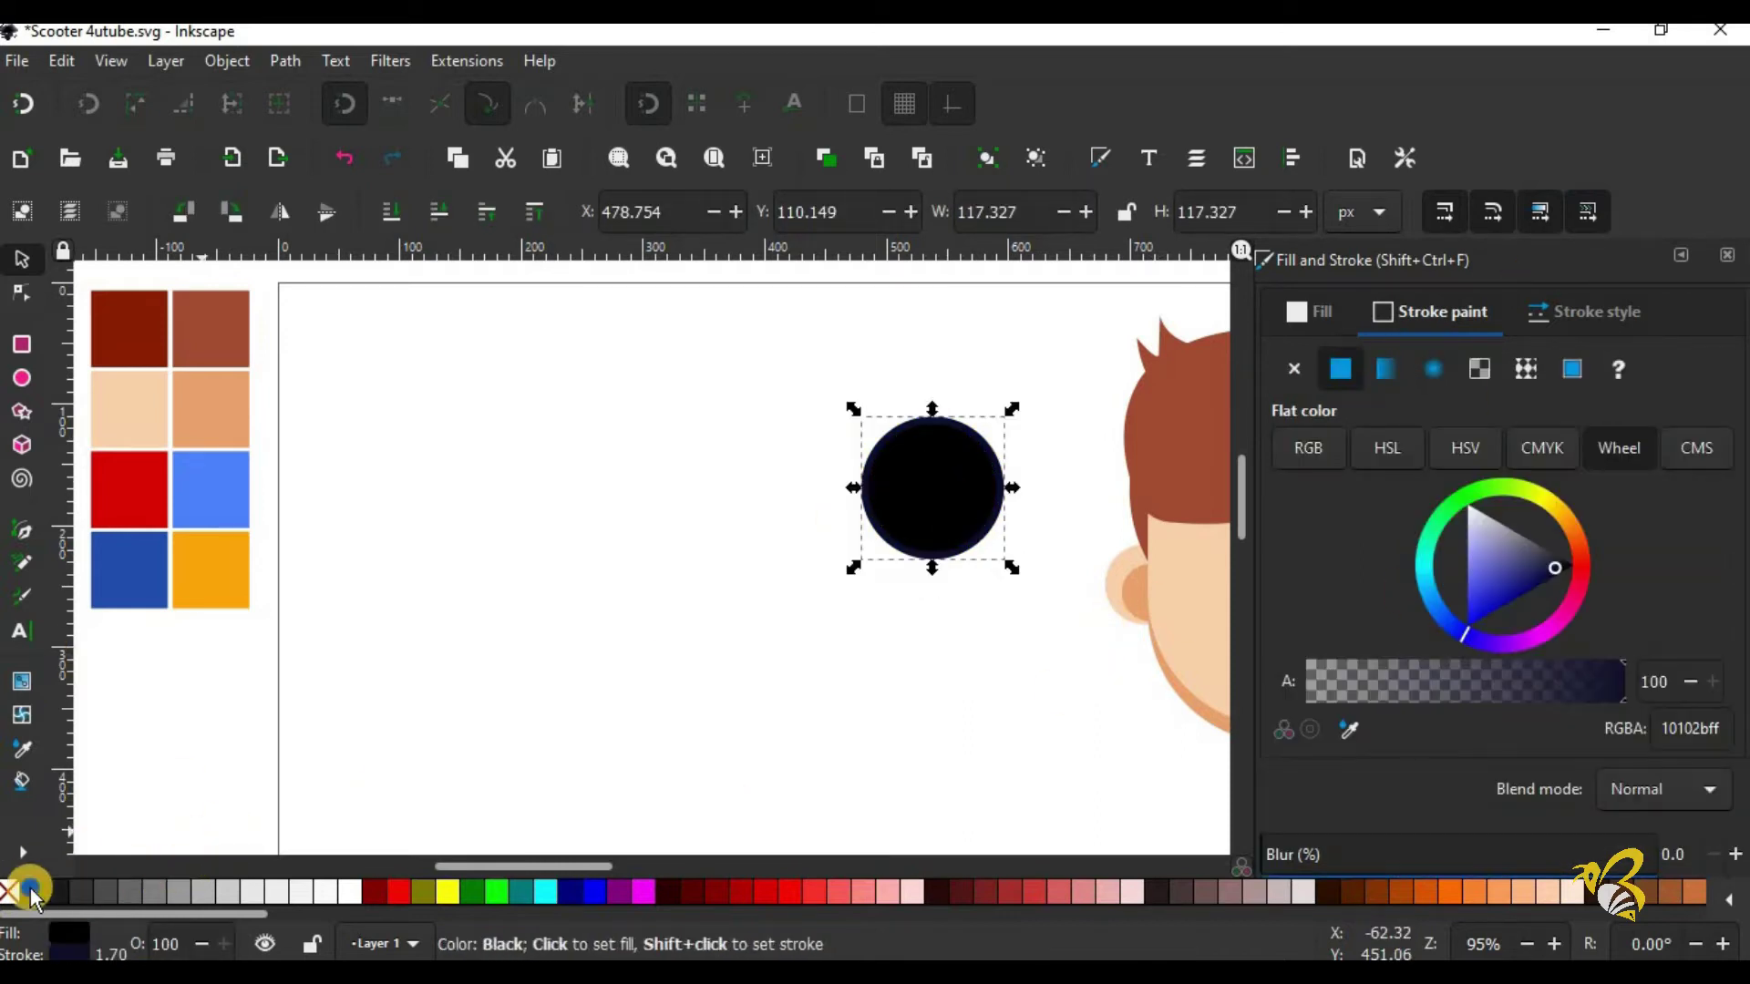
right_click(23, 891)
key("Escape")
right_click(67, 932)
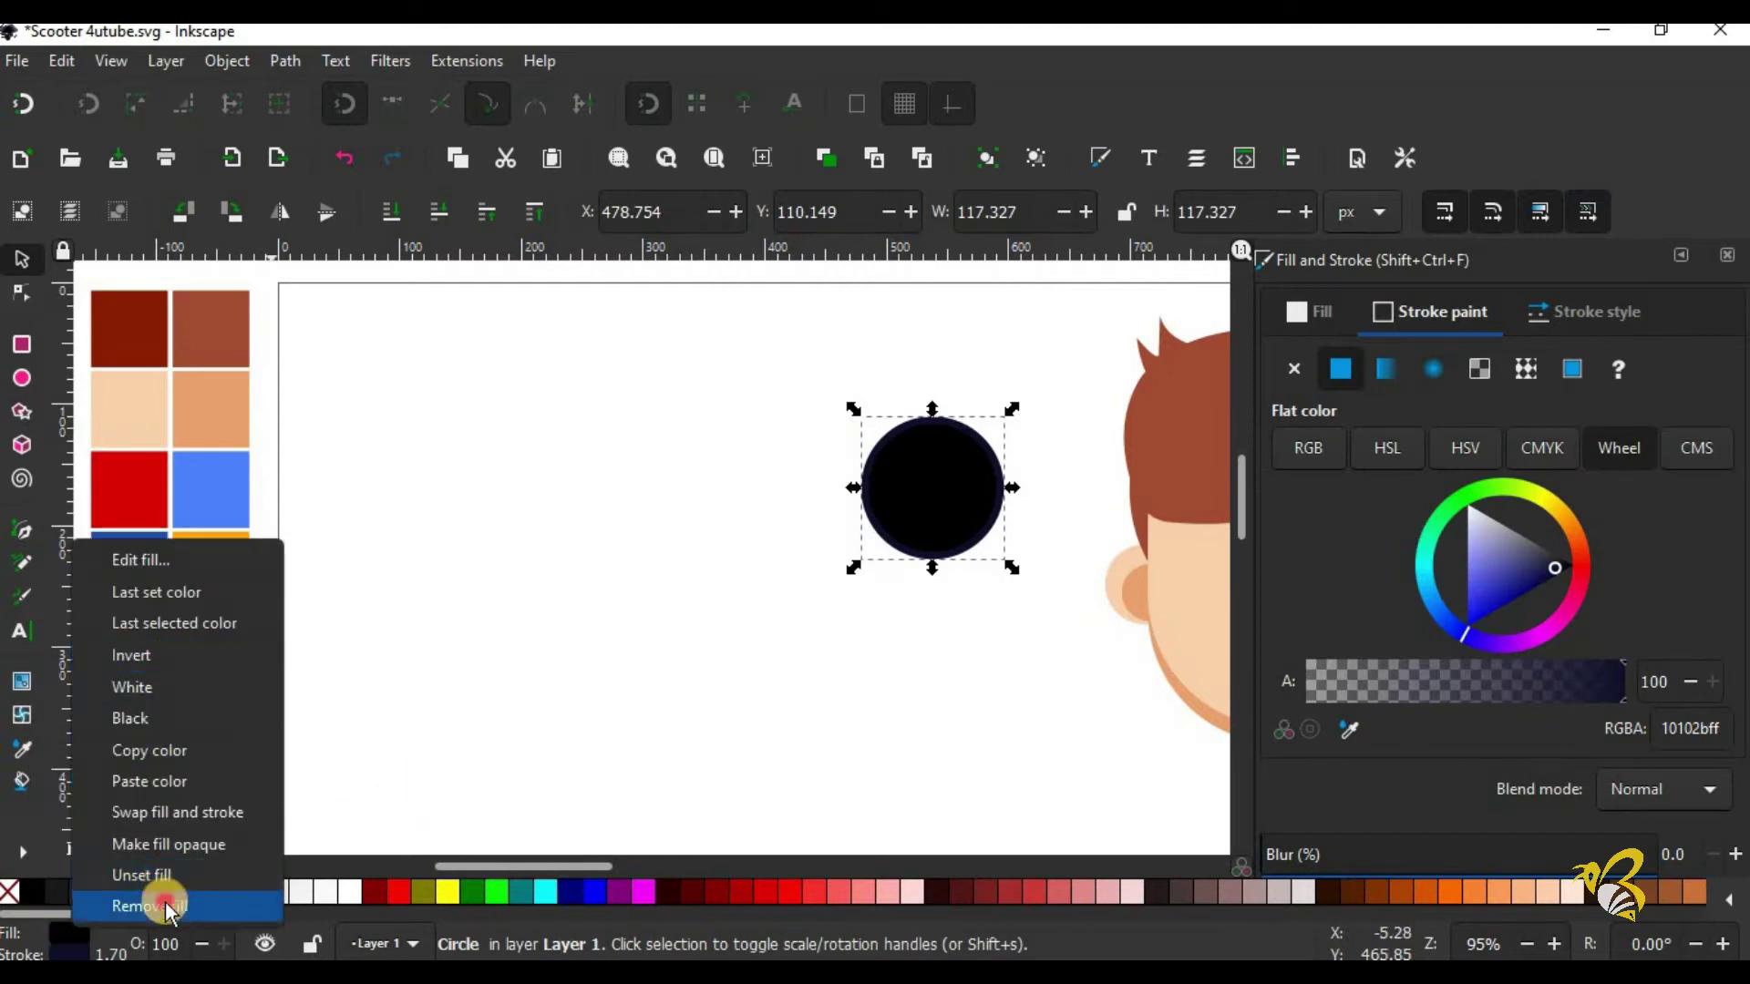
left_click(195, 898)
key("Escape")
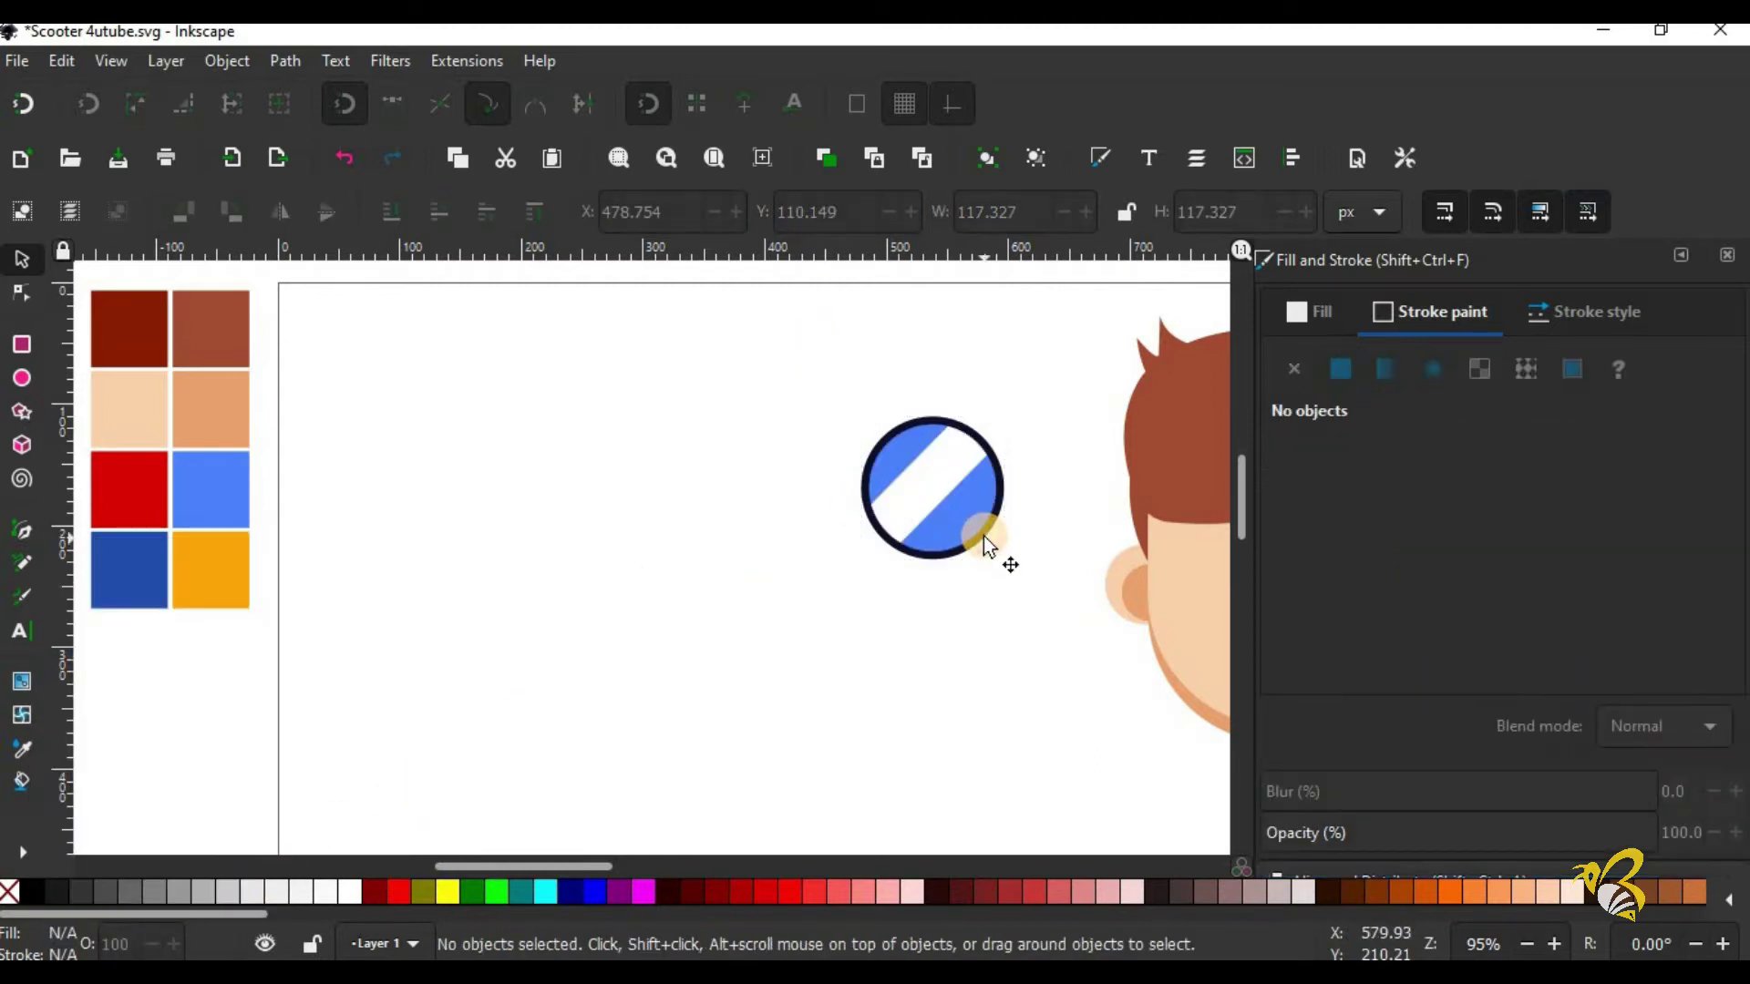
Step: Thicken the ring's outline to 8 px
left_click(982, 545)
left_click(1597, 312)
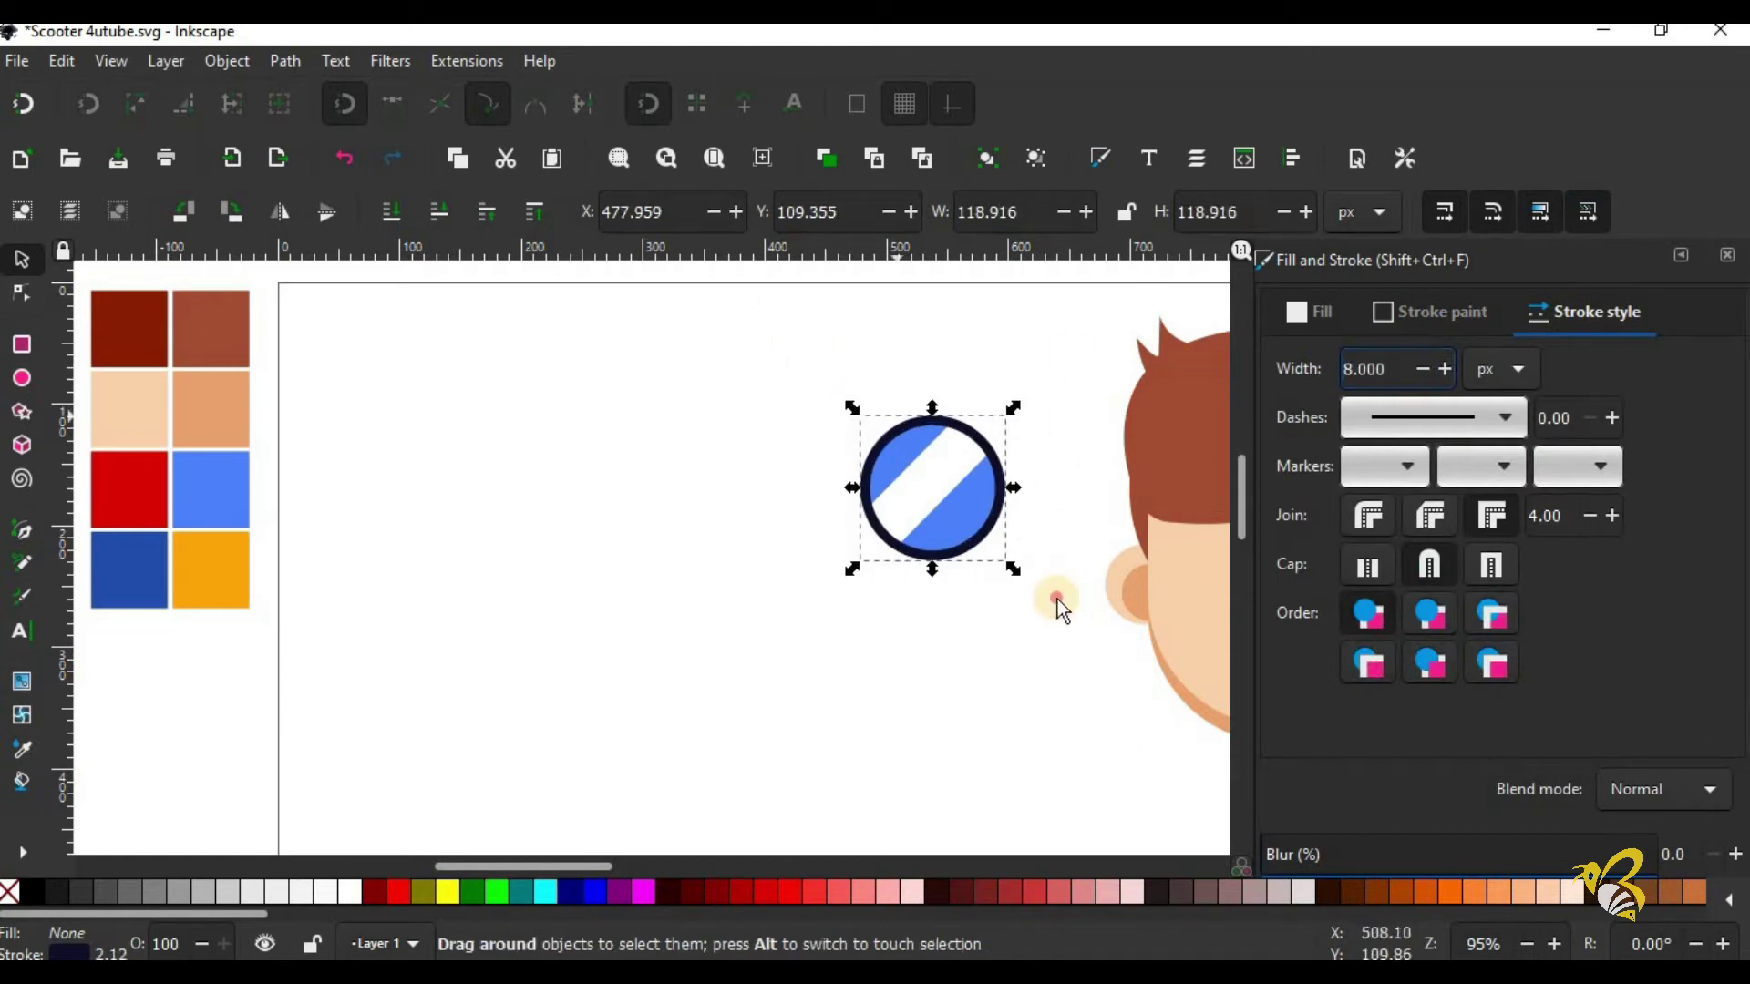
left_click(1017, 571, "shift")
Step: Shrink the lens and draw a rectangle across the face at eye level
left_click_drag(1006, 570, 984, 546)
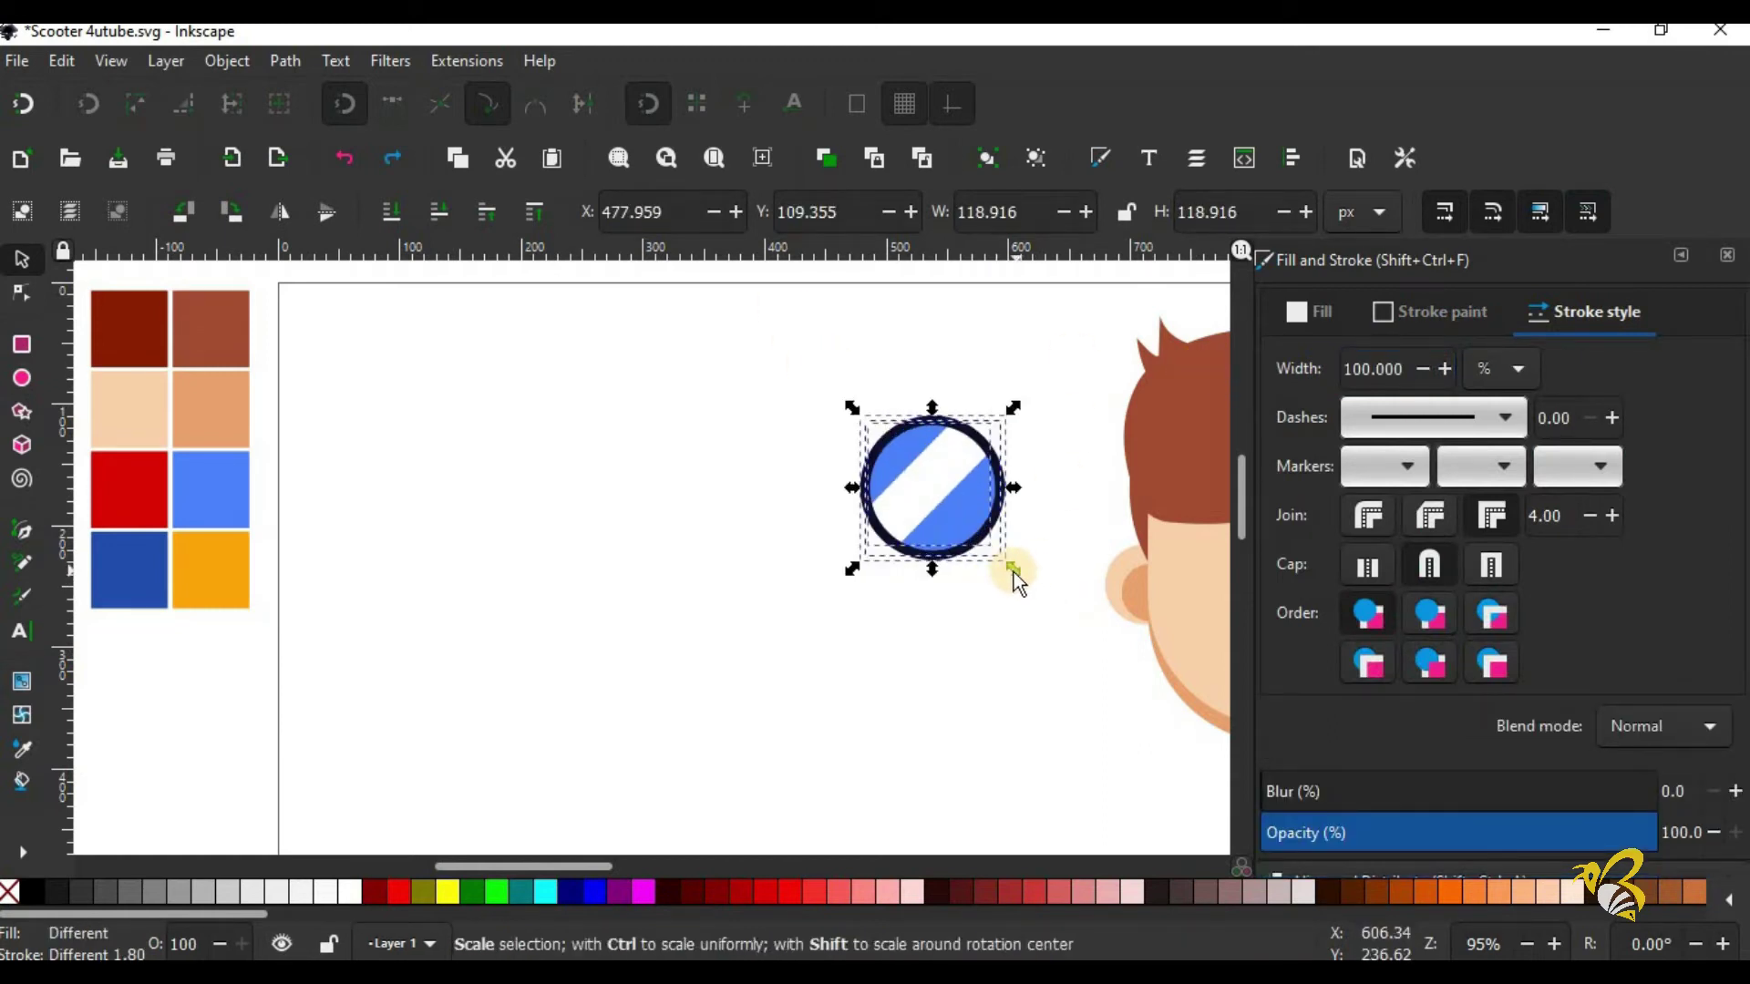
left_click_drag(556, 870, 651, 861)
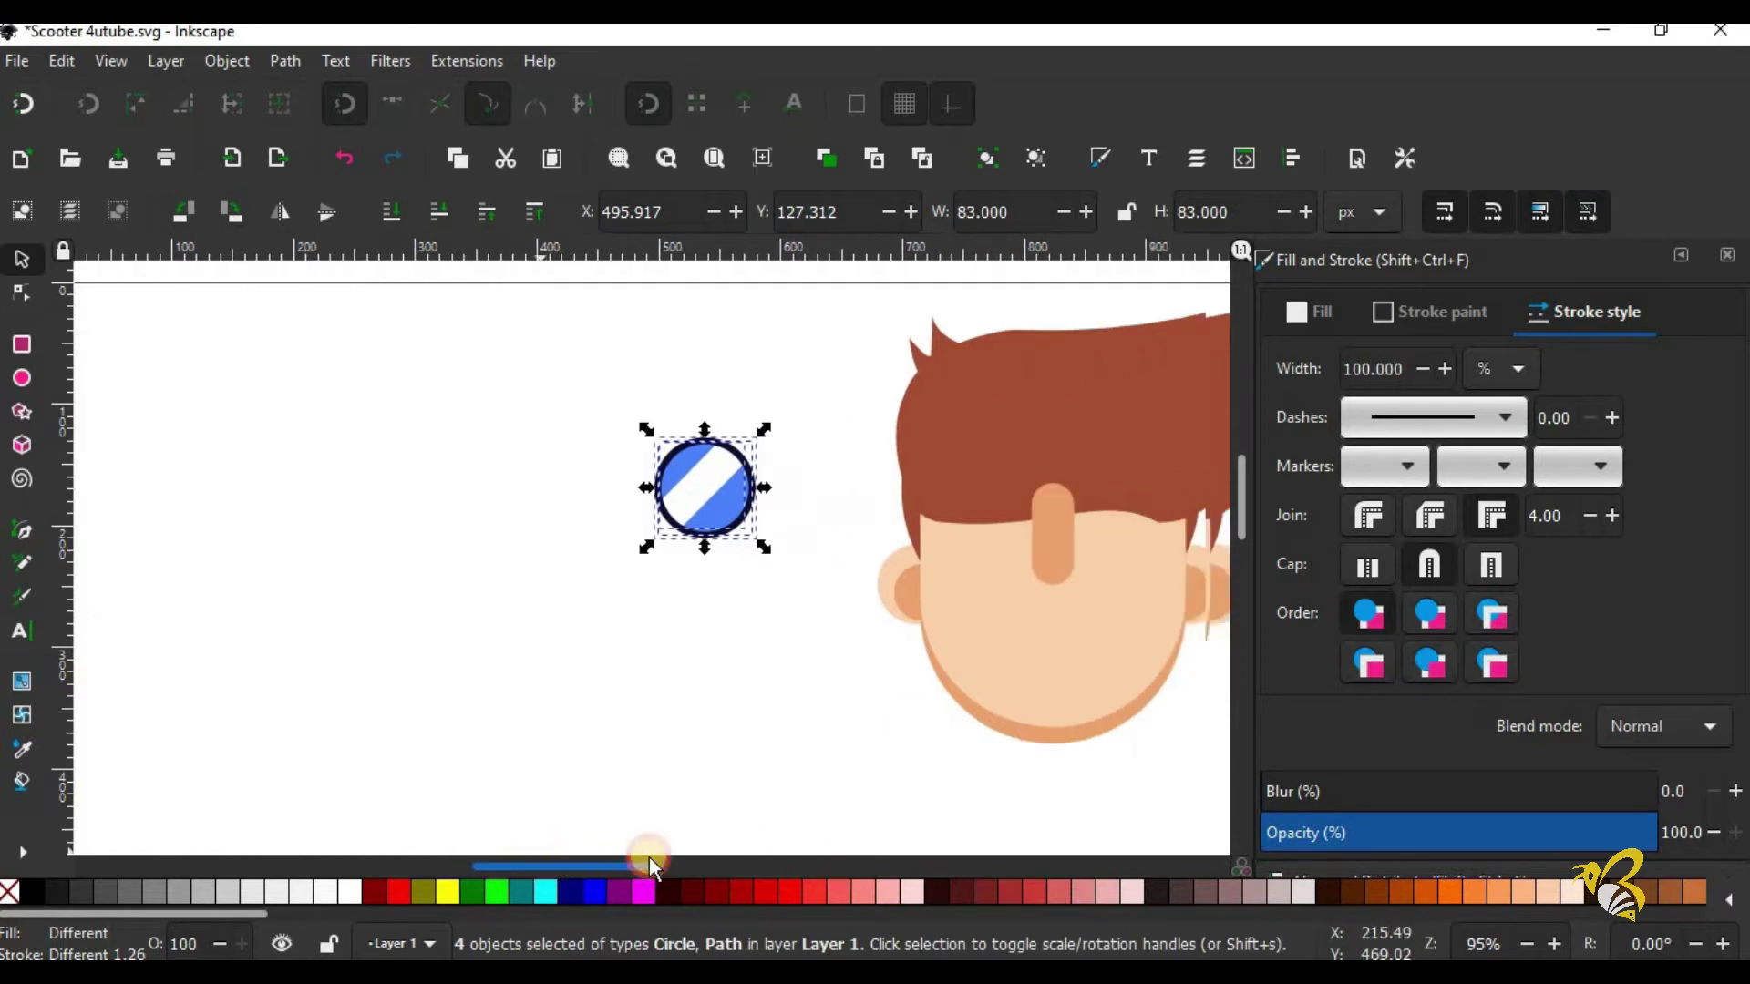
left_click(22, 344)
mouse_move(543, 490)
left_mouse_down()
mouse_move(875, 543)
mouse_move(846, 553)
left_mouse_up()
left_click(22, 293)
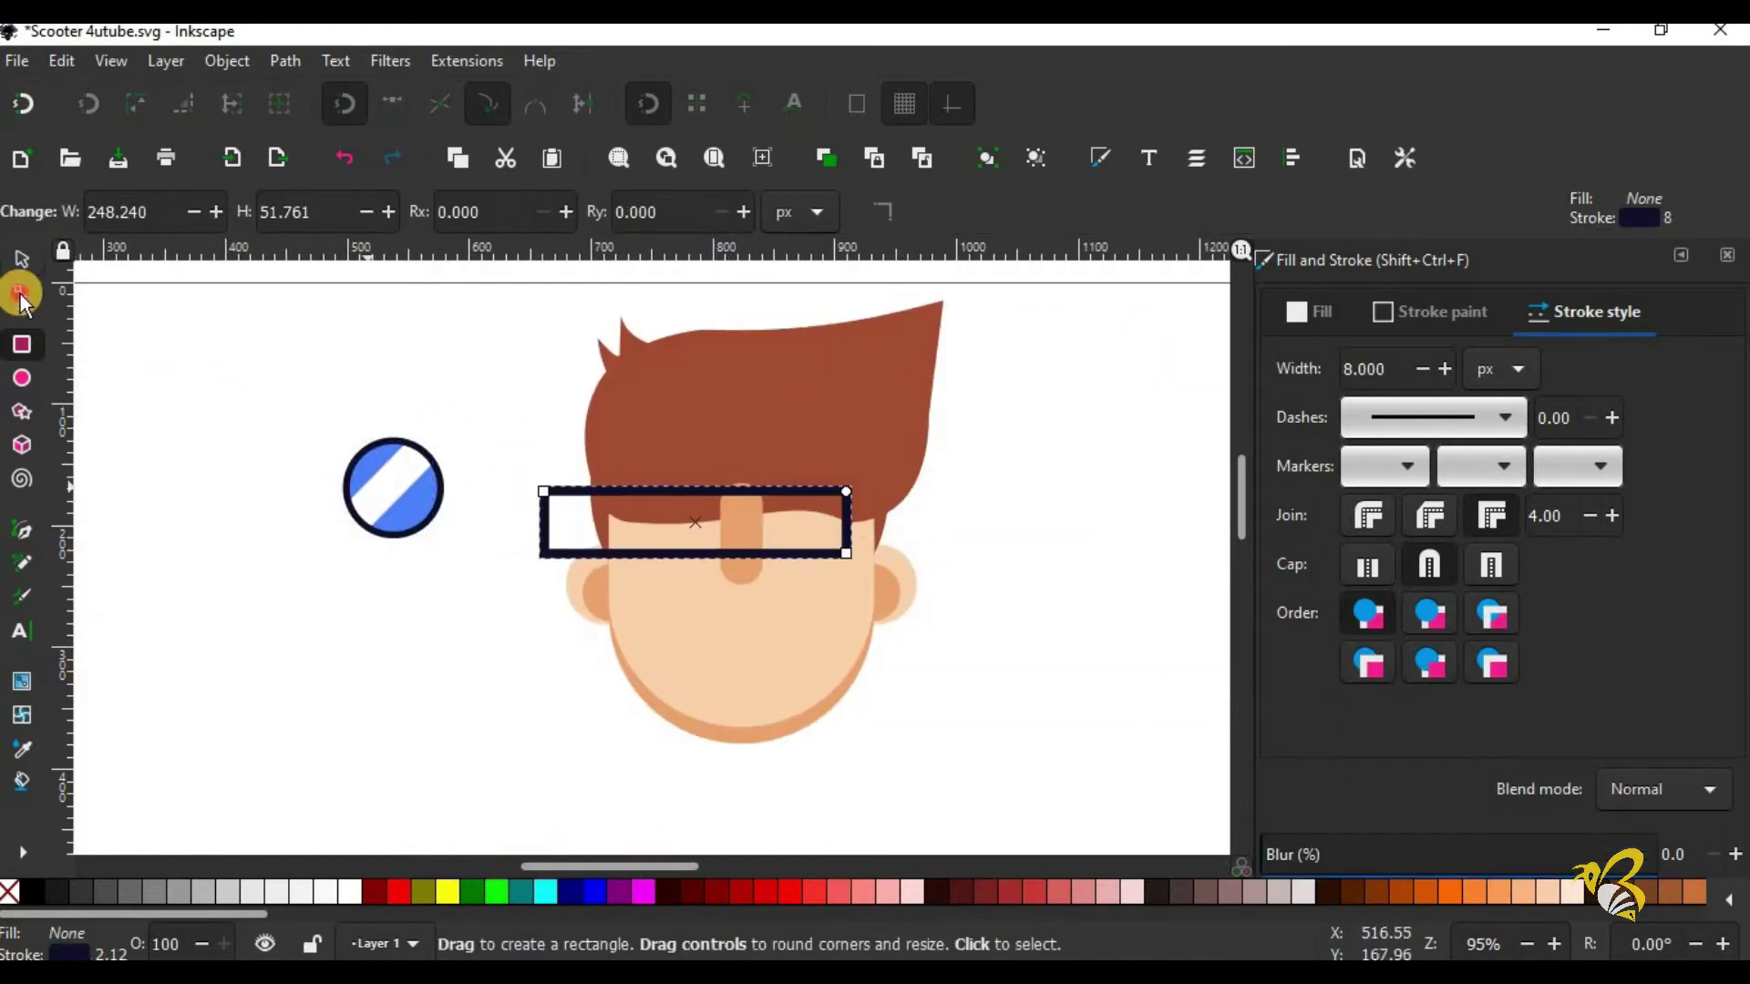
Step: Fill the rectangle black with no outline, round its corners fully, and squash it over the eyes
left_click(34, 891)
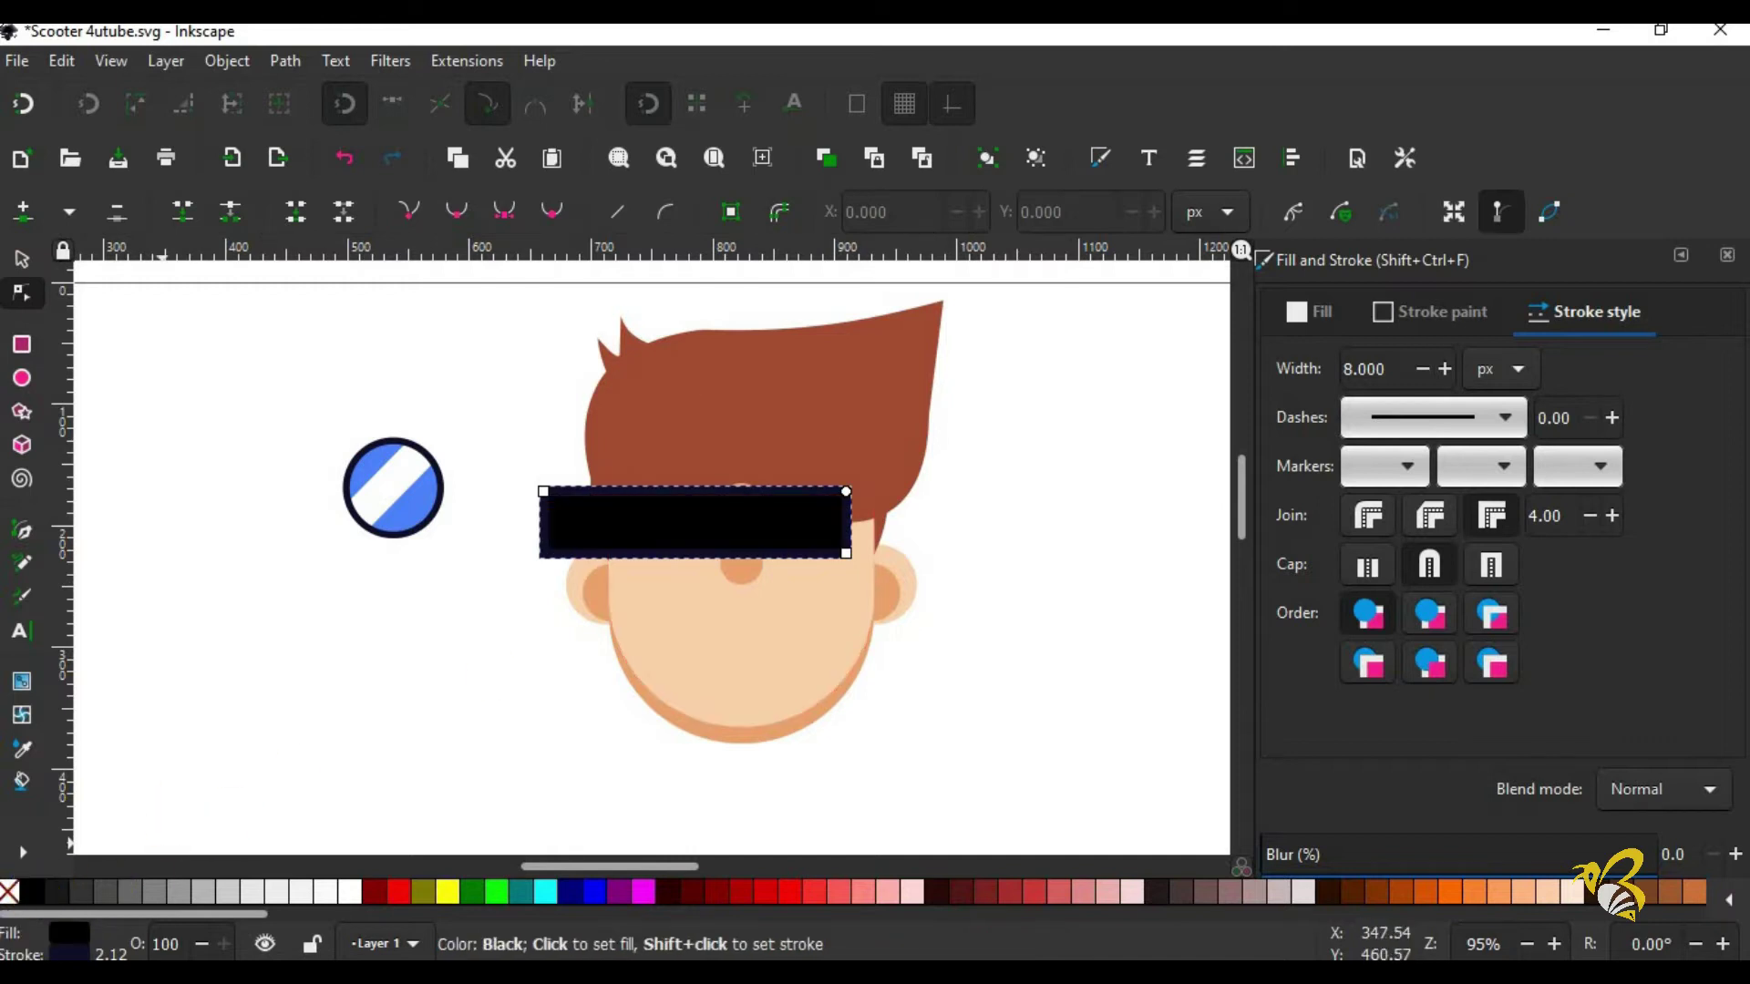
right_click(111, 939)
left_click(113, 934)
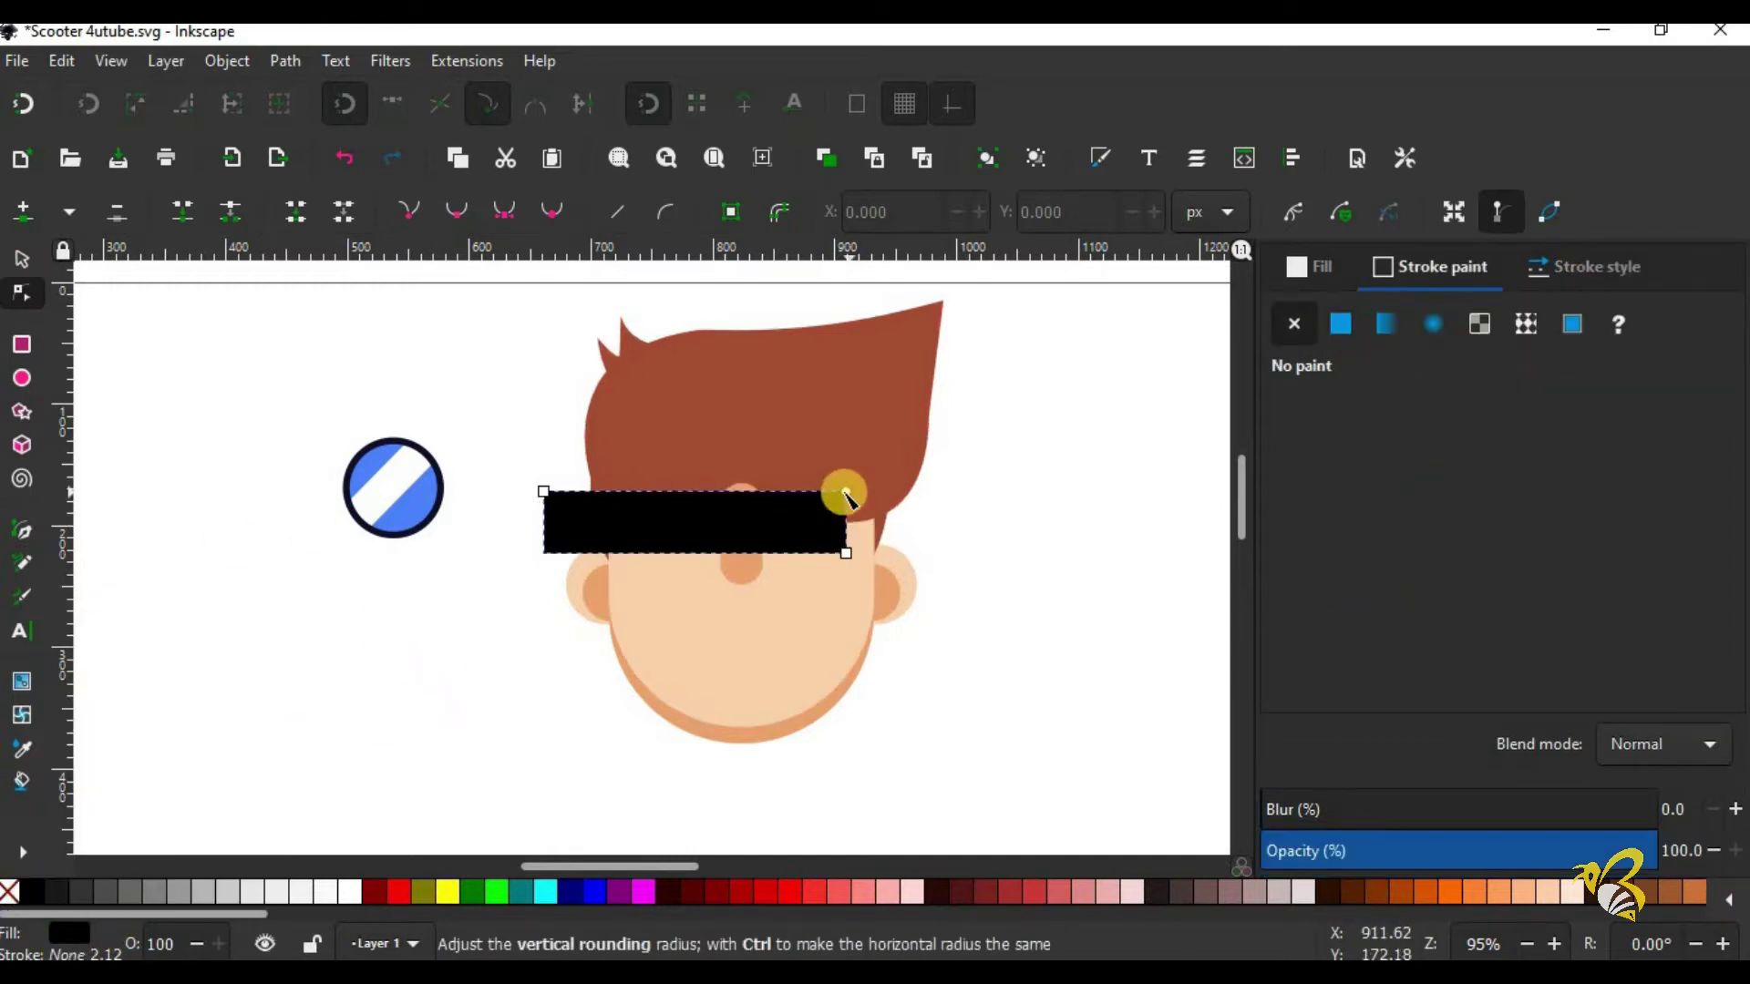
left_click_drag(799, 504, 802, 524)
left_click(22, 259)
left_click_drag(692, 554, 758, 536)
left_click(752, 494)
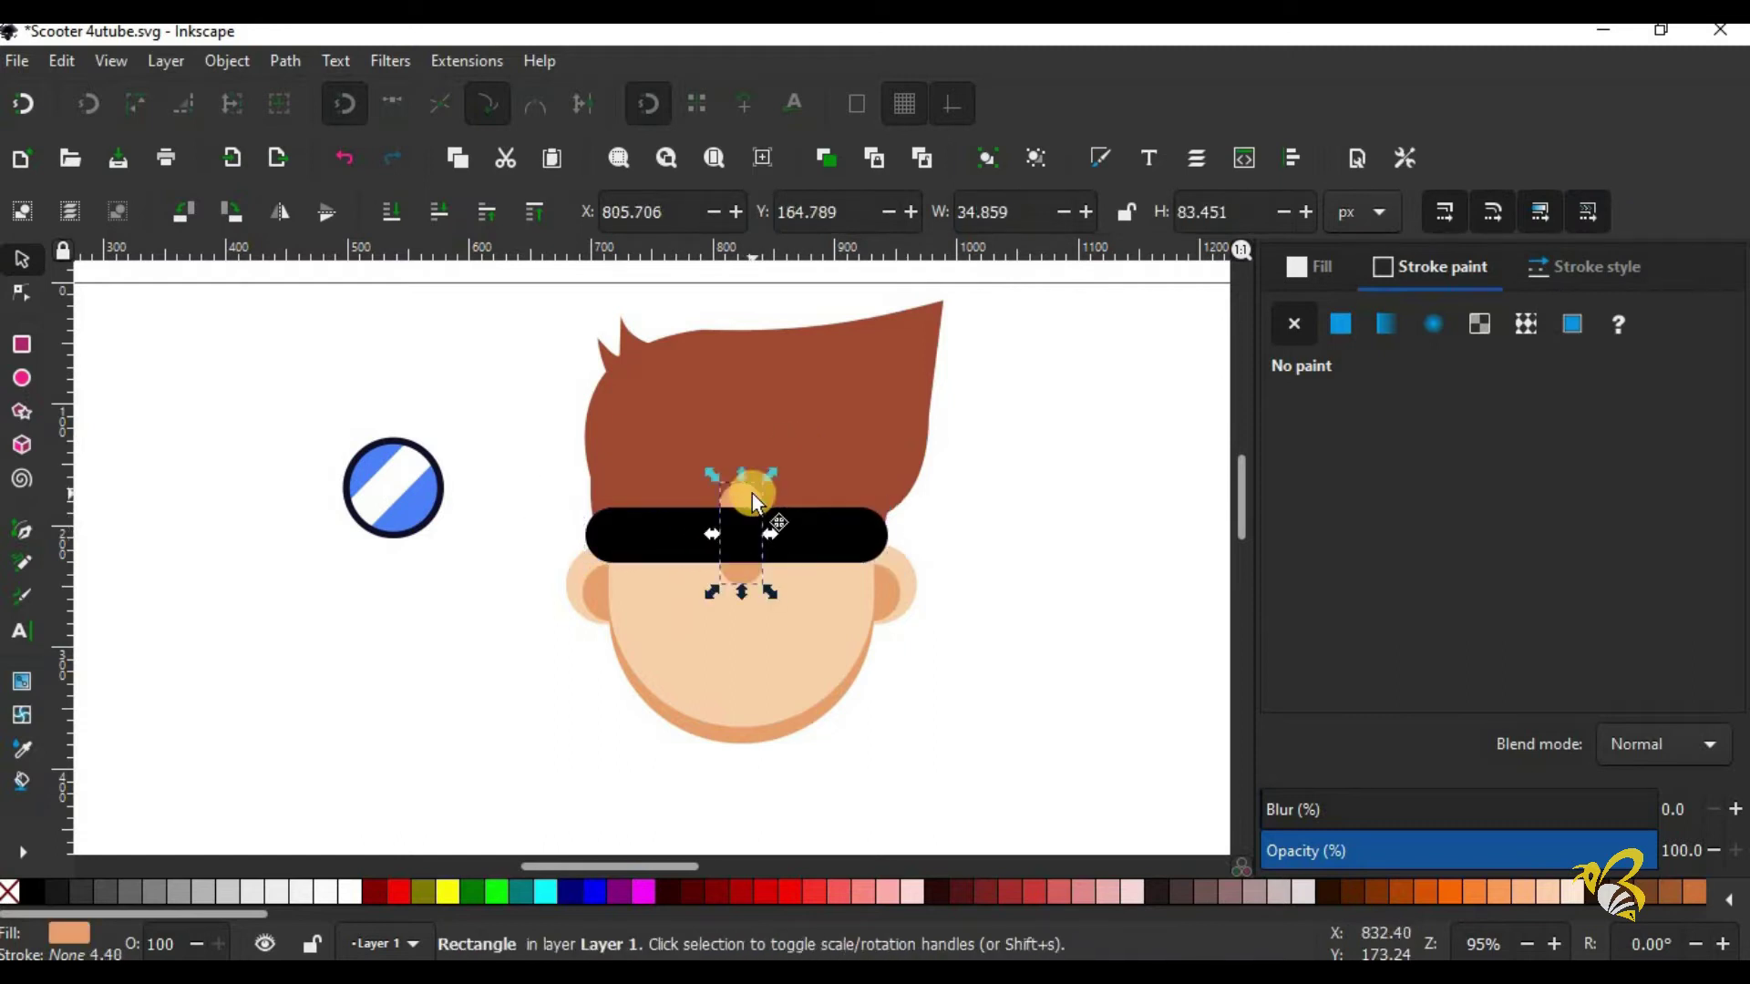
left_click(1079, 693)
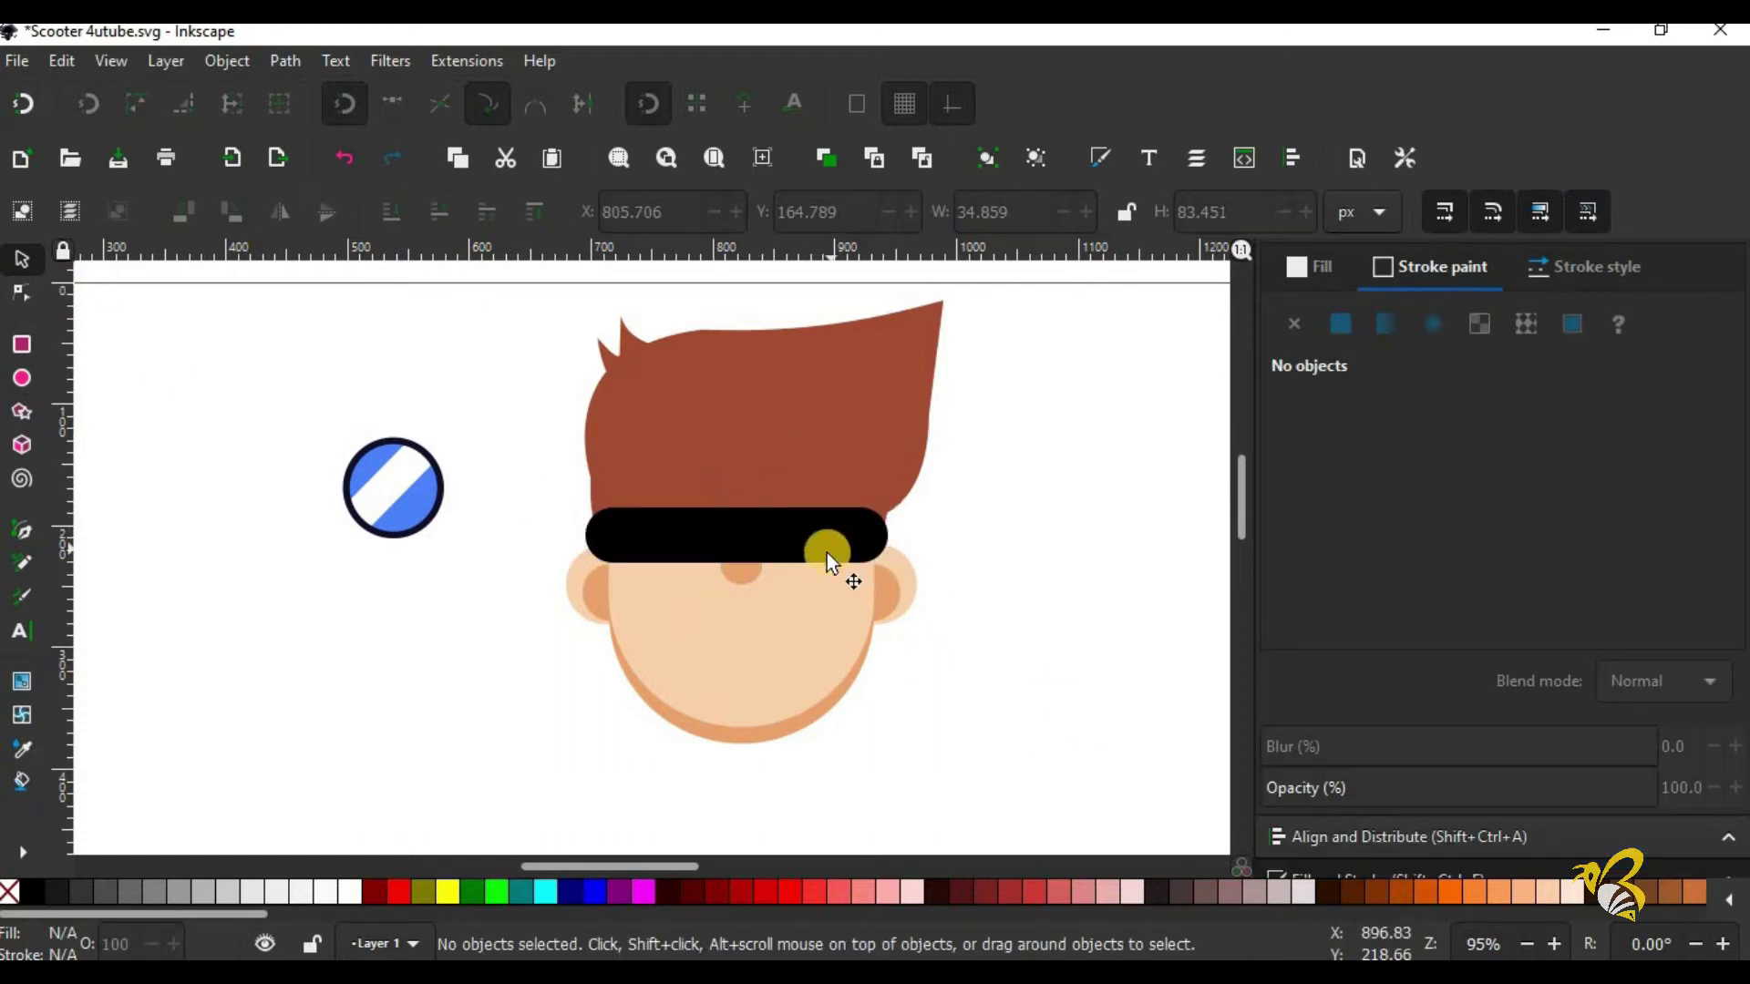
left_click(798, 562)
left_click(748, 507)
Step: Make the black band thinner and duplicate the lens
left_click_drag(737, 501, 736, 513)
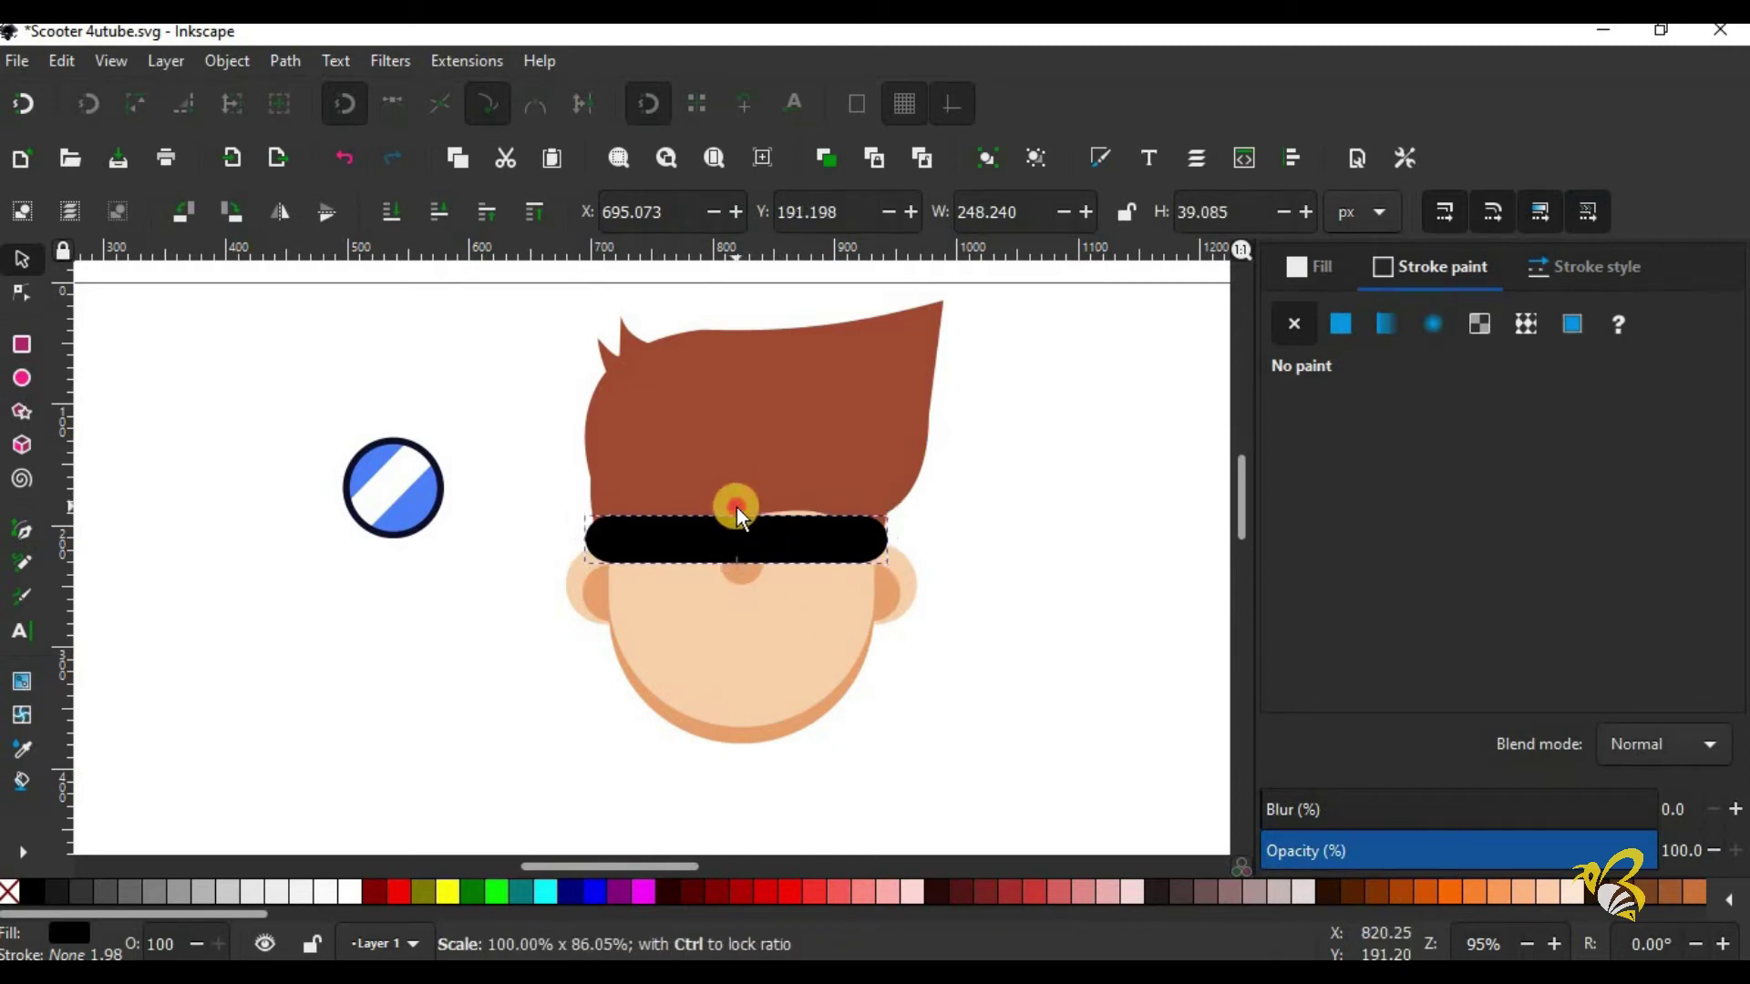
left_click_drag(321, 424, 476, 550)
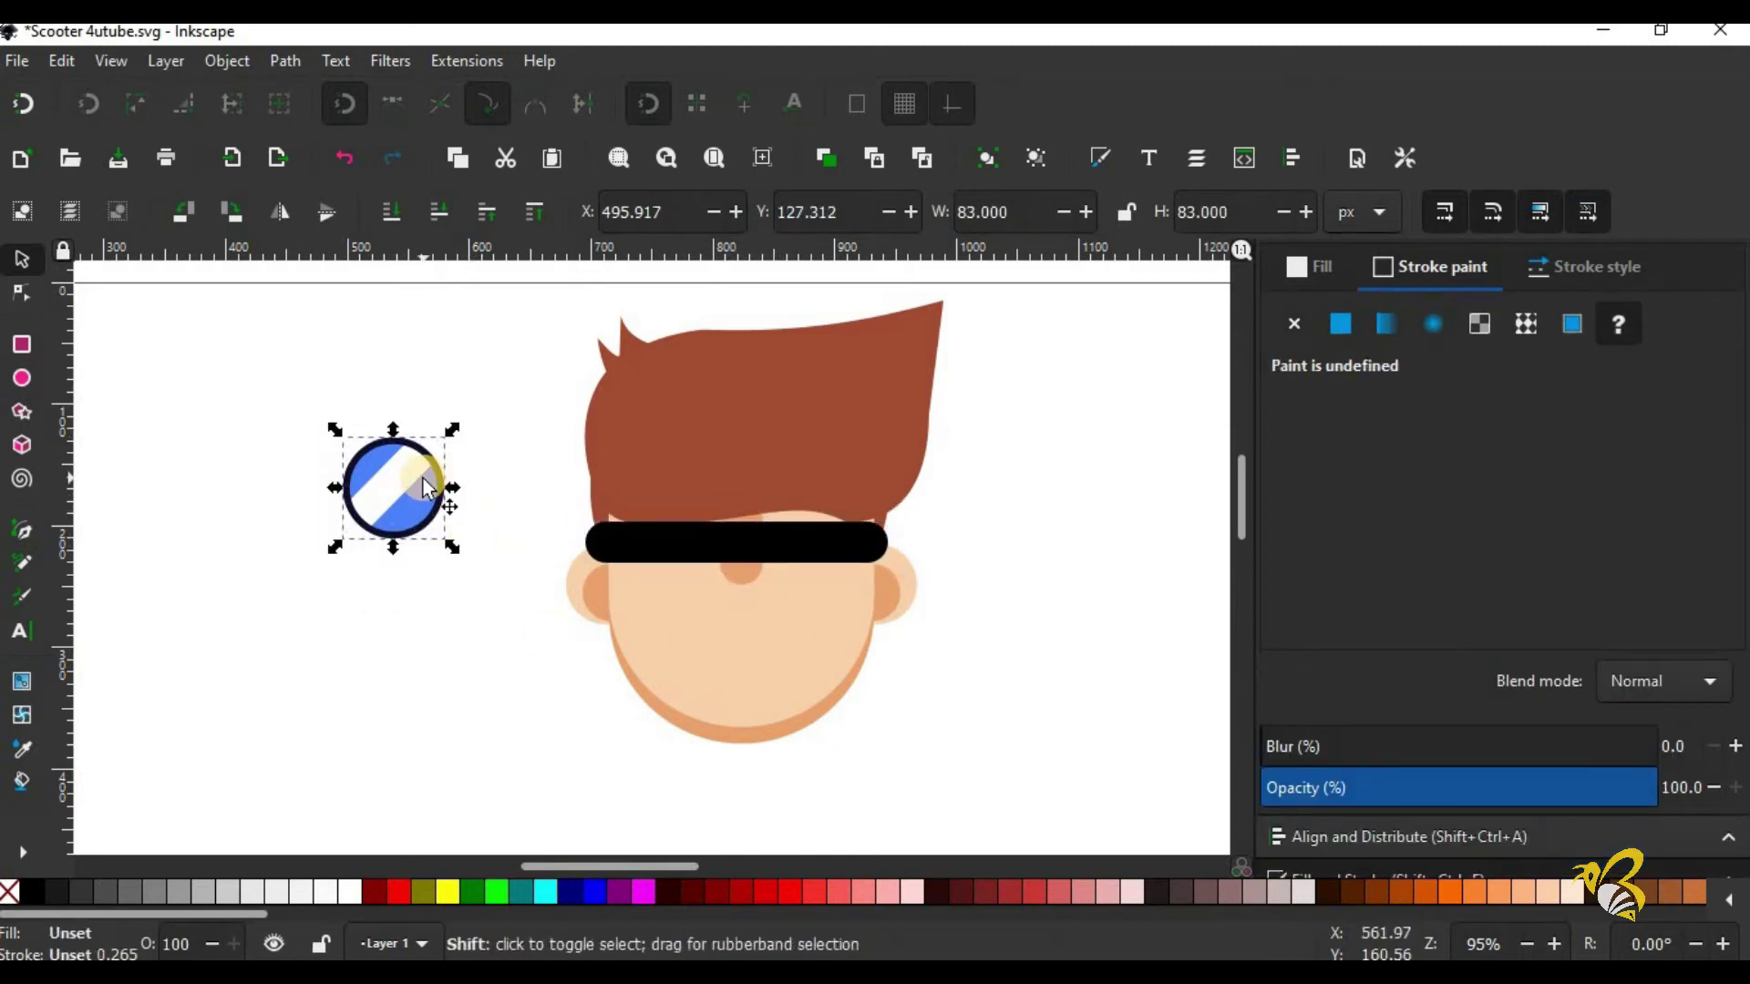
left_click_drag(424, 478, 483, 472)
key("ctrl+d")
key("shift+Right")
key("shift+Right")
key("shift+Right")
key("shift+Right")
key("shift+Right")
Step: Align the two lenses and place them side by side
left_click_drag(303, 409, 576, 563)
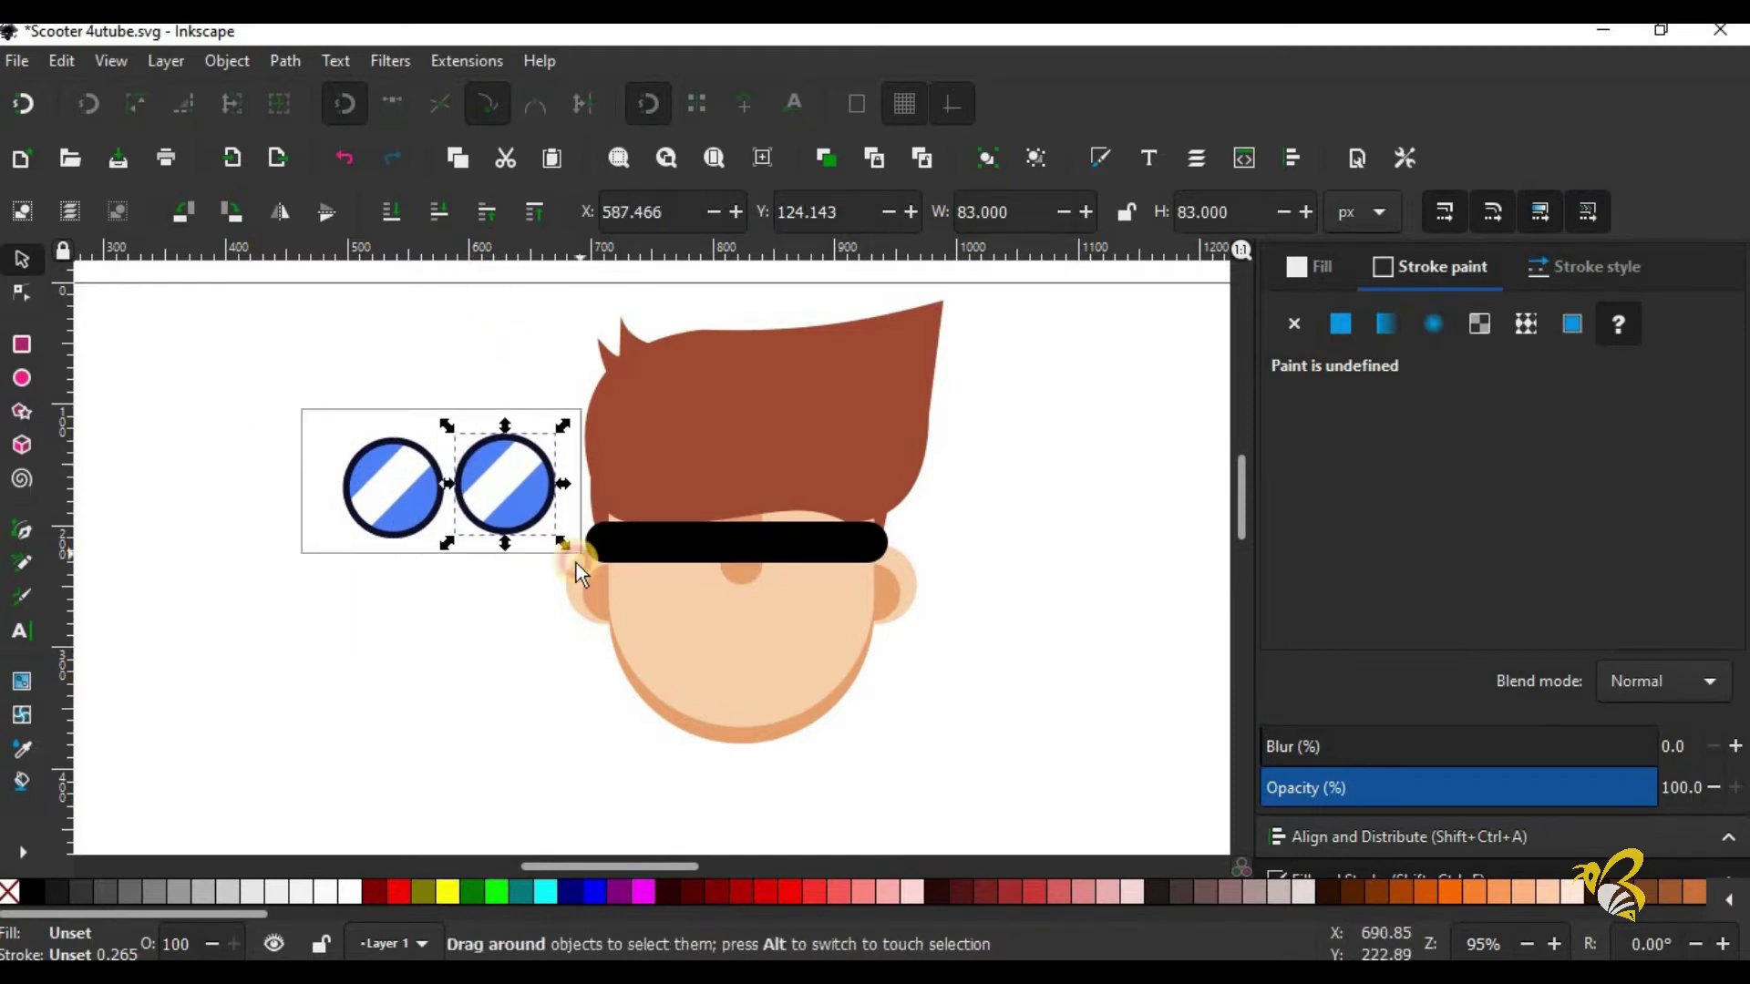
left_click(1561, 836)
left_click(1548, 358)
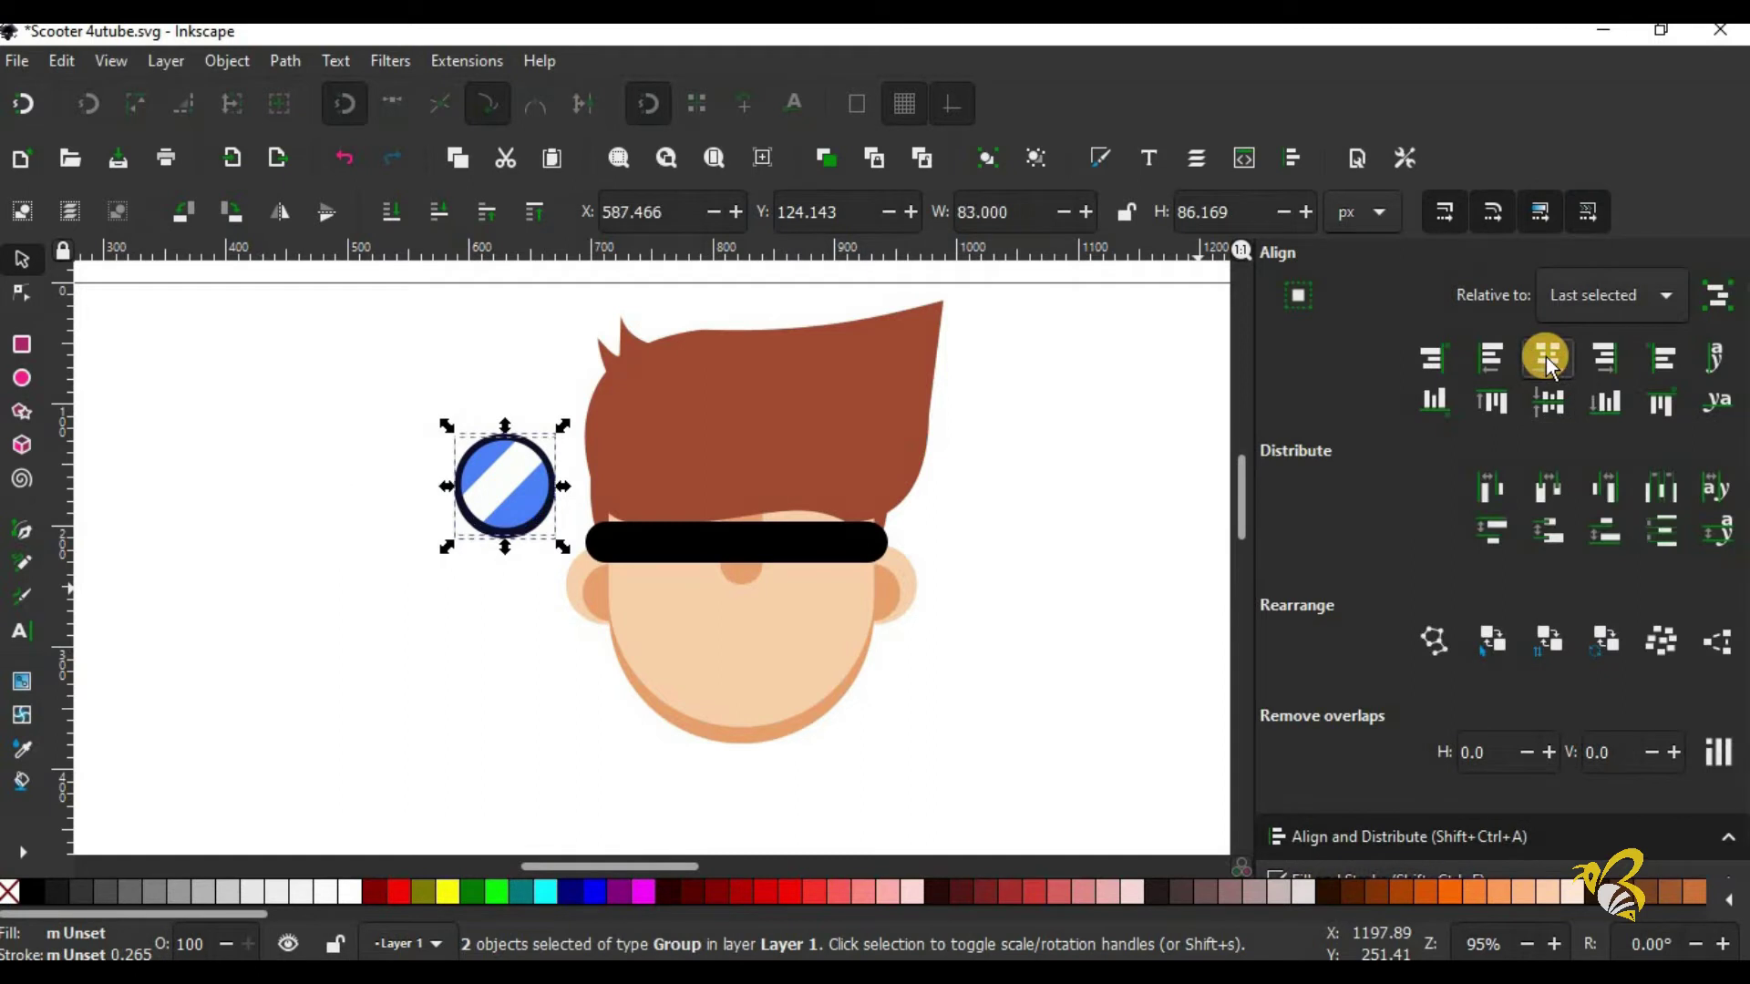
left_click(459, 476)
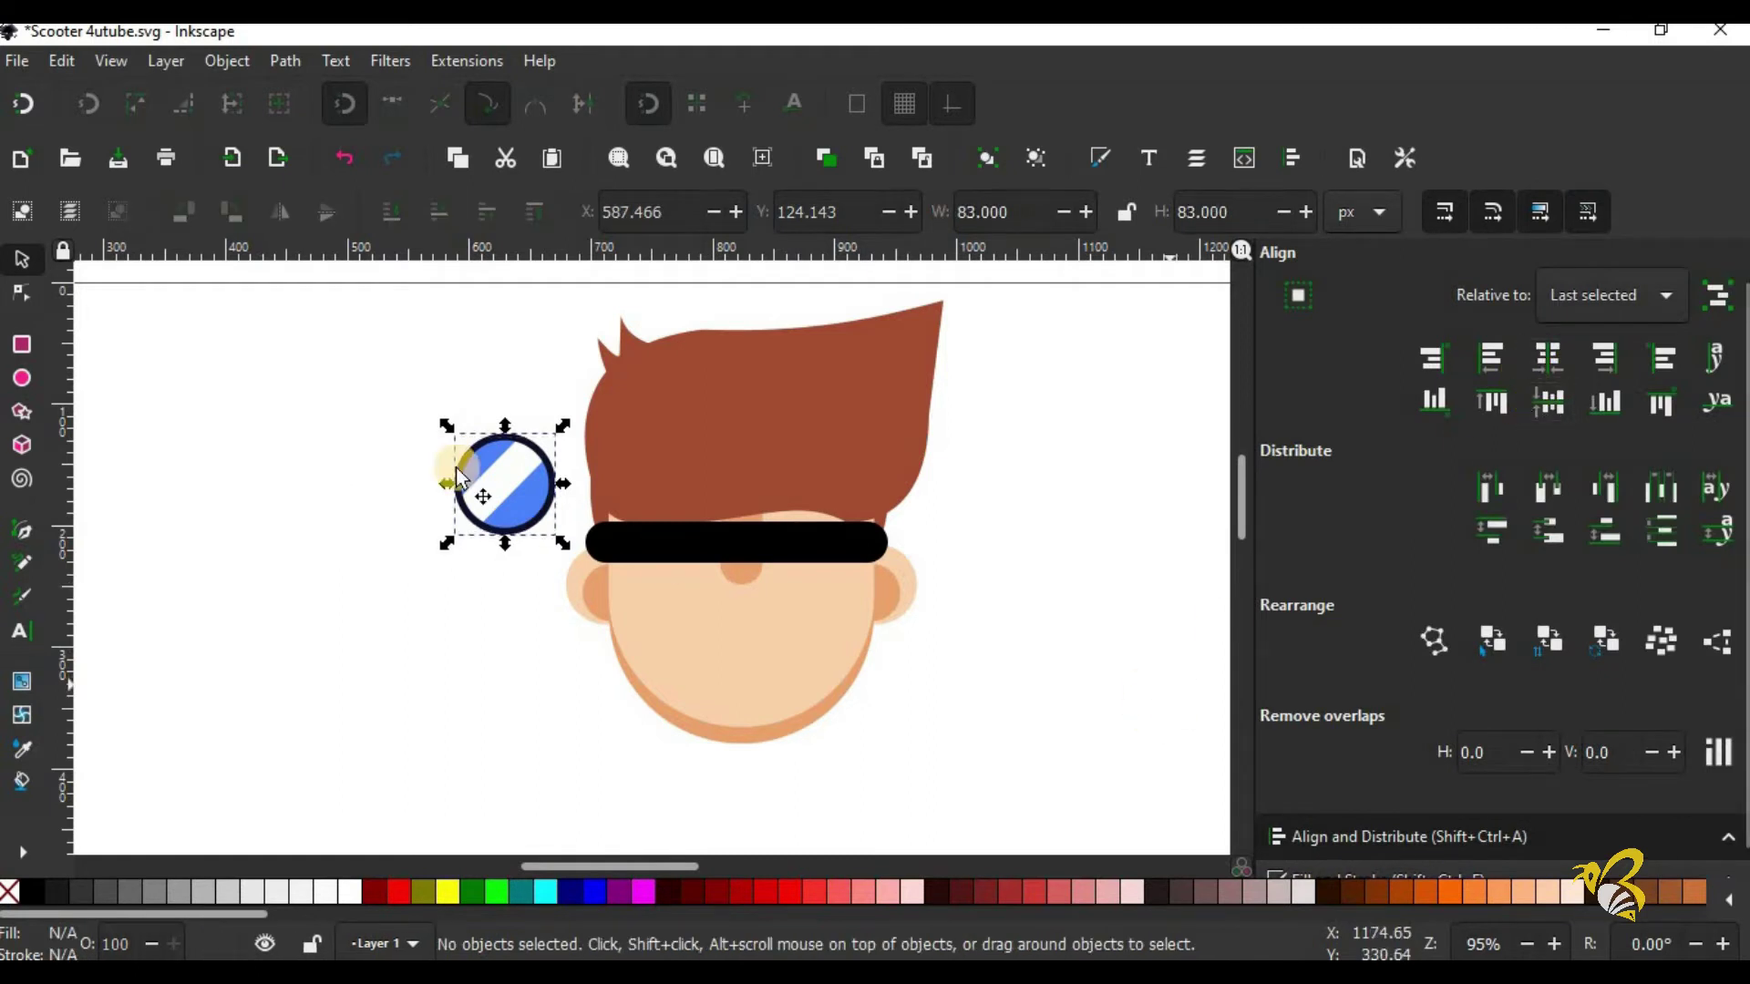
left_click(509, 490)
left_click_drag(461, 490, 542, 523)
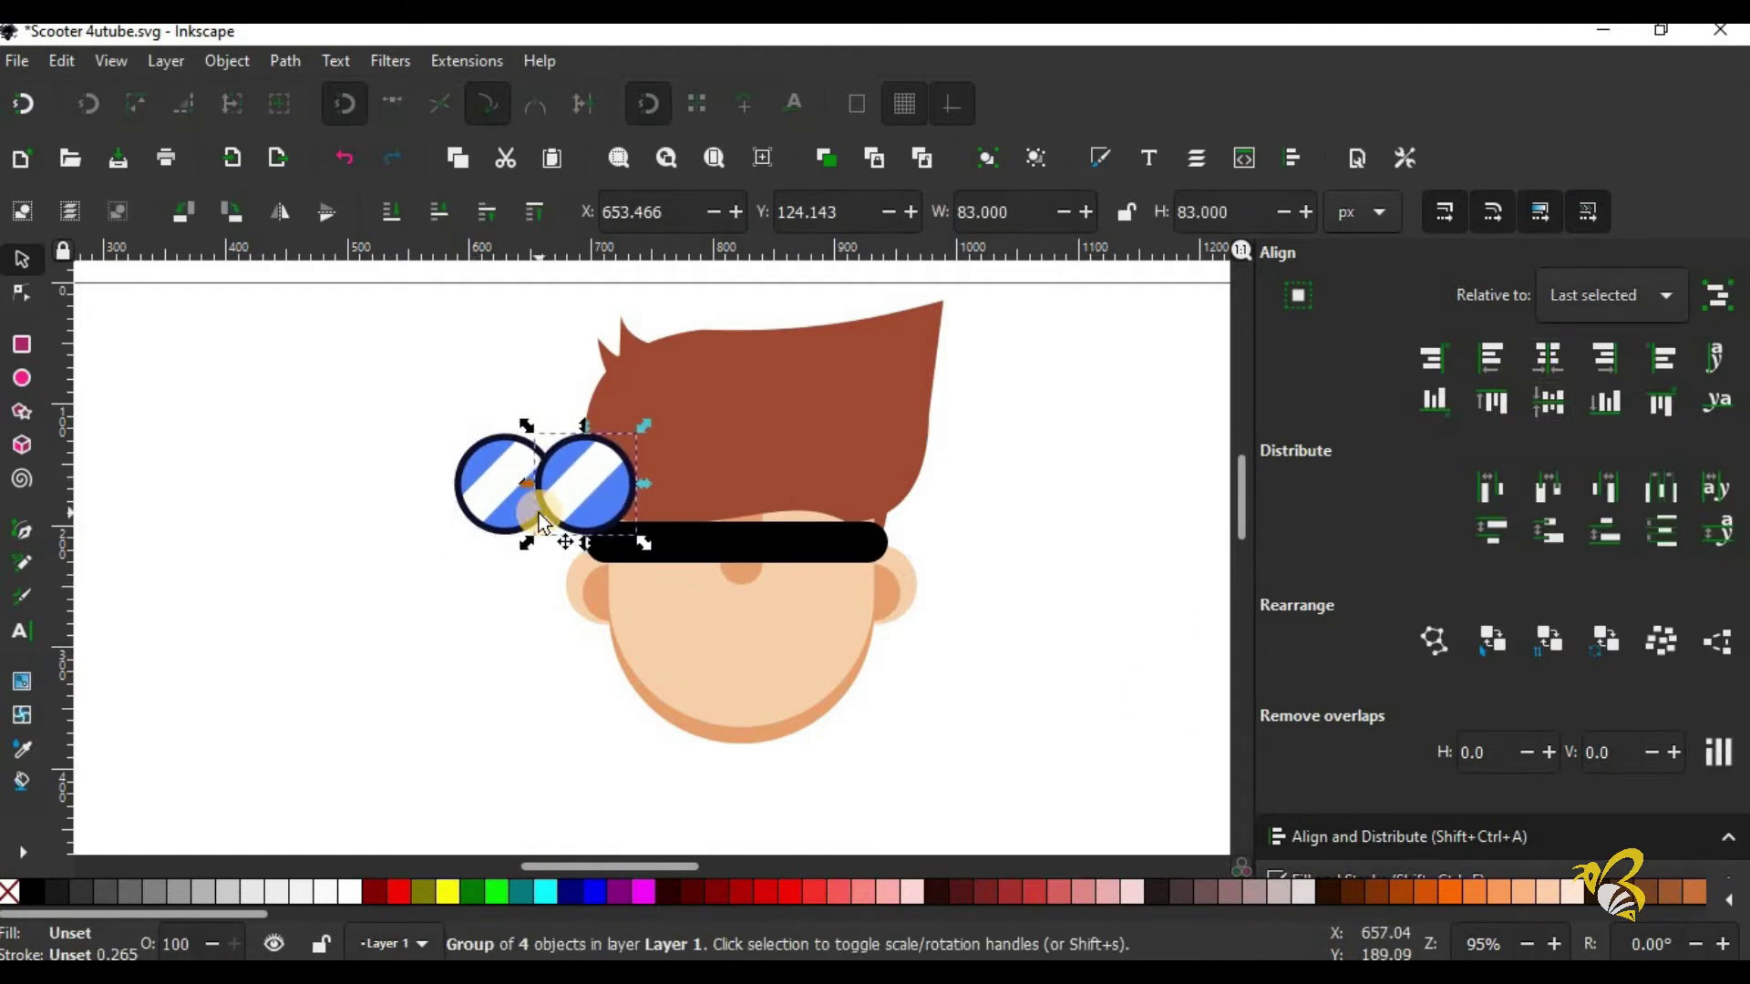
key("Right")
key("Right")
key("Right")
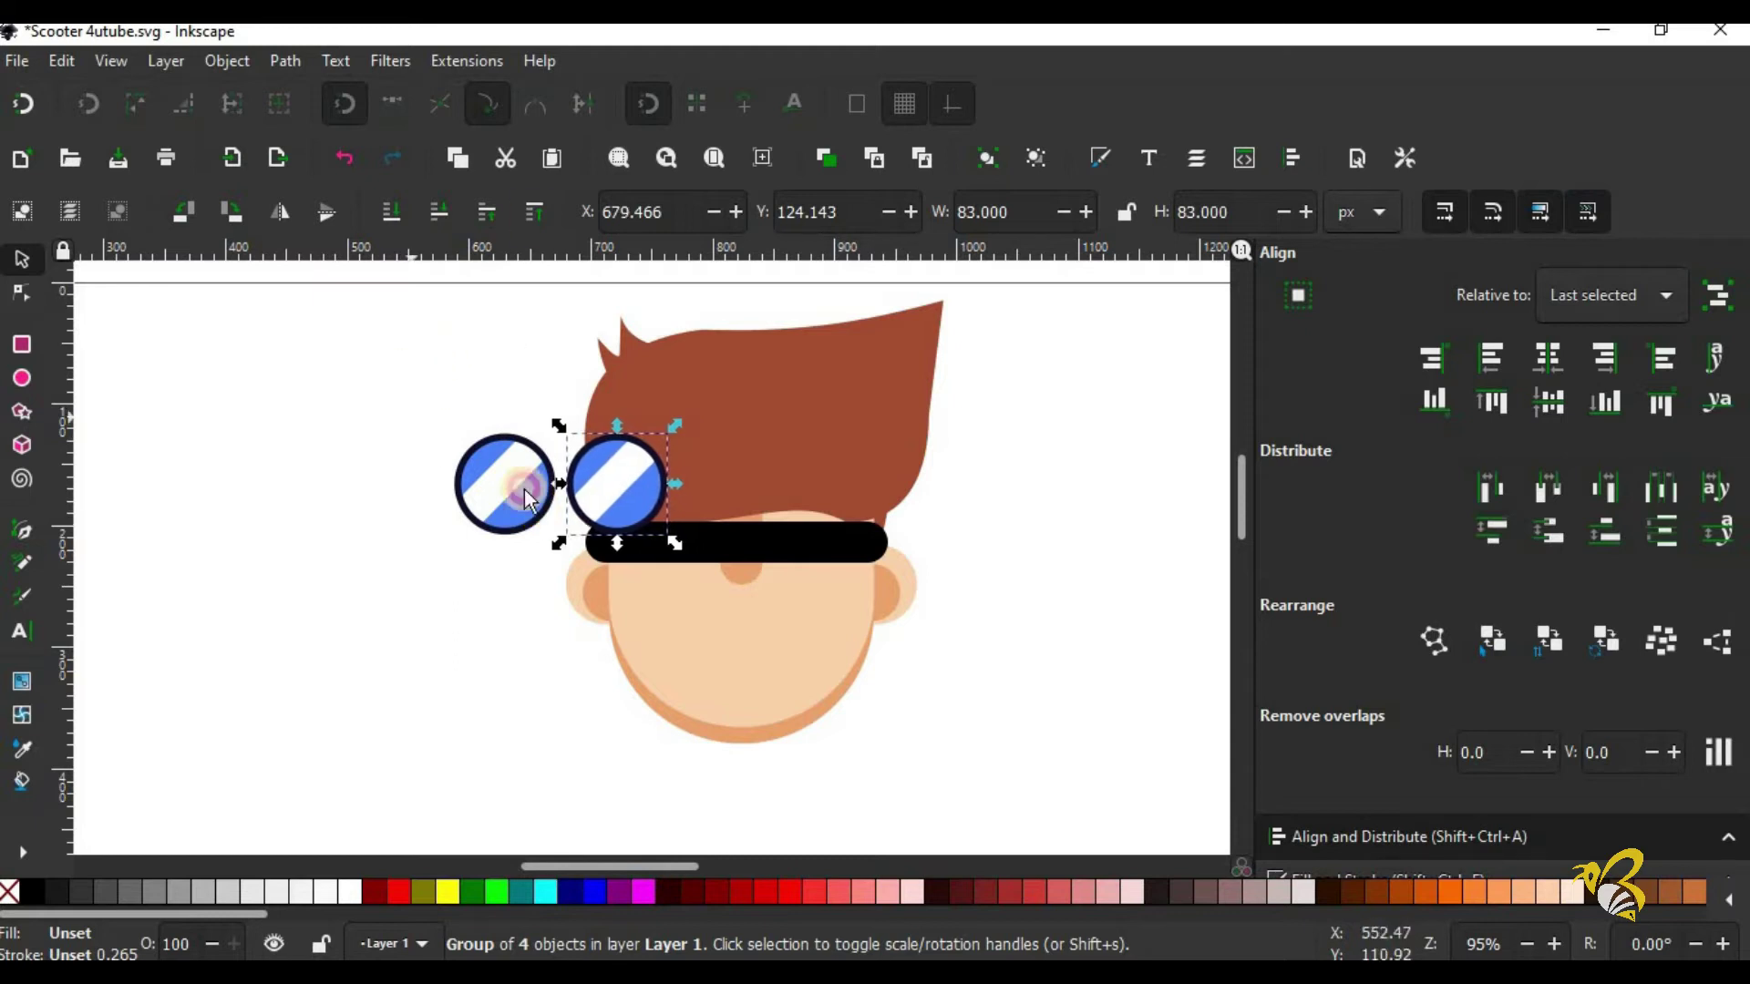
Step: Group the two lenses and enlarge them over the black band
mouse_move(413, 418)
left_mouse_down()
mouse_move(578, 519)
mouse_move(765, 550)
left_mouse_up()
left_click(620, 489, "shift")
key("ctrl+g")
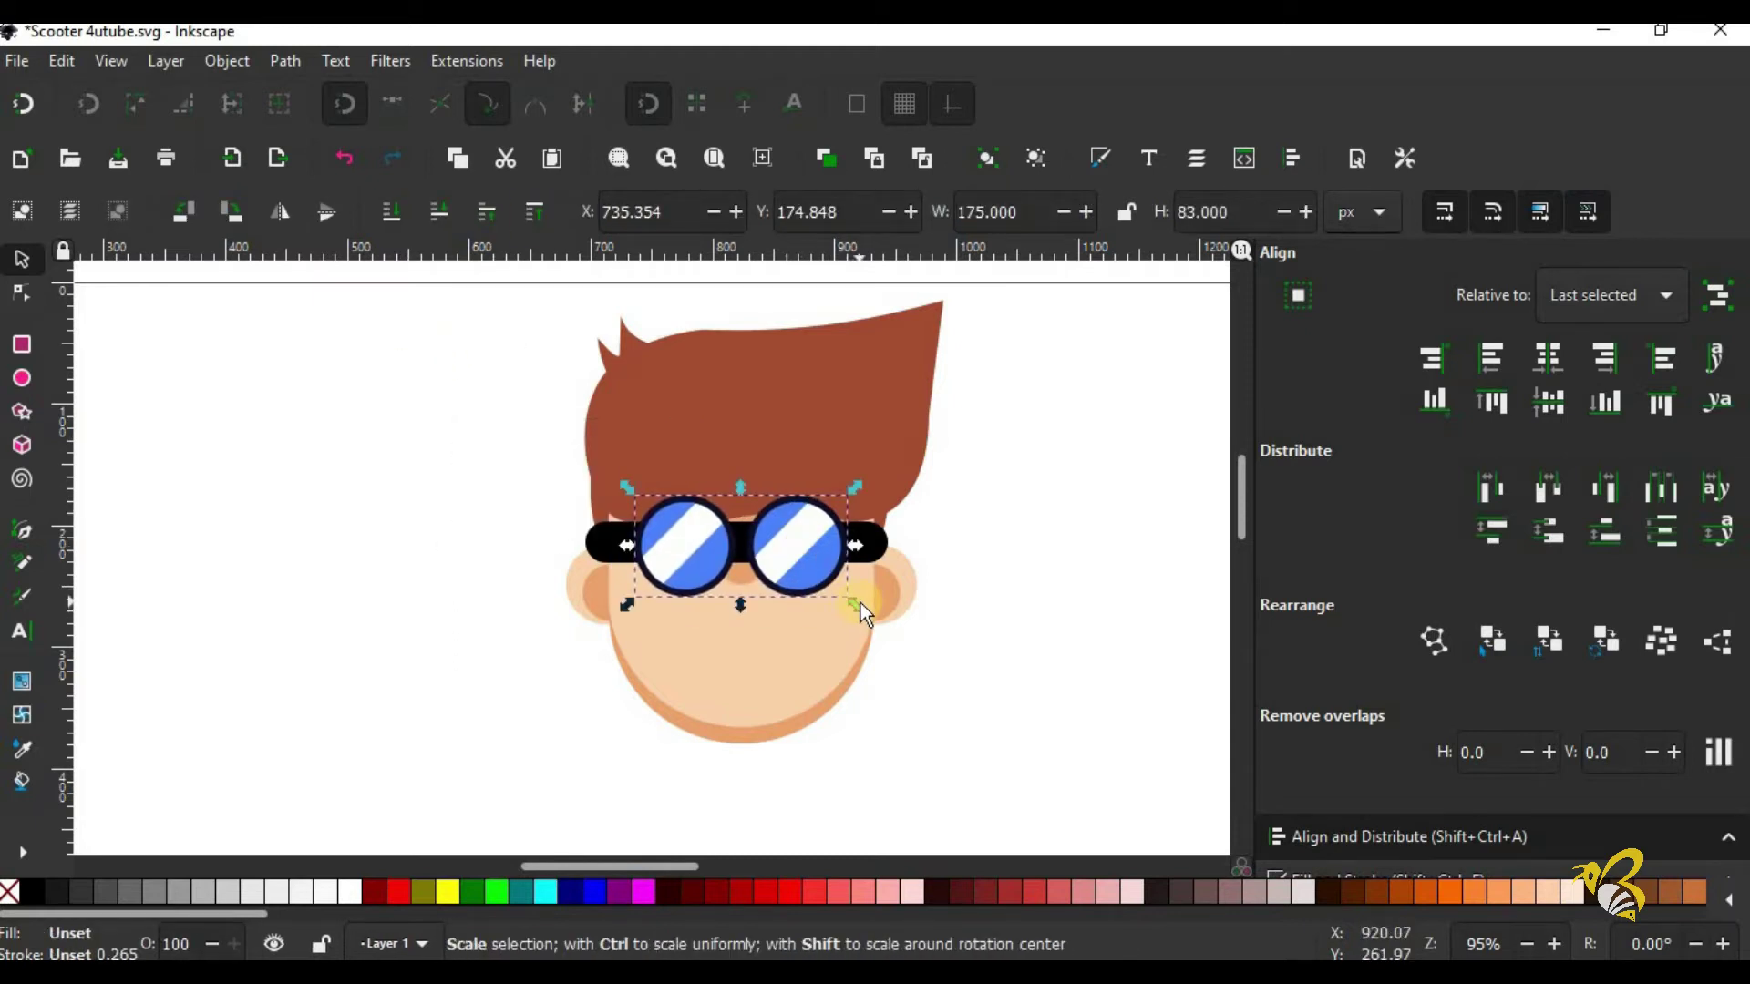
left_click_drag(860, 603, 898, 638)
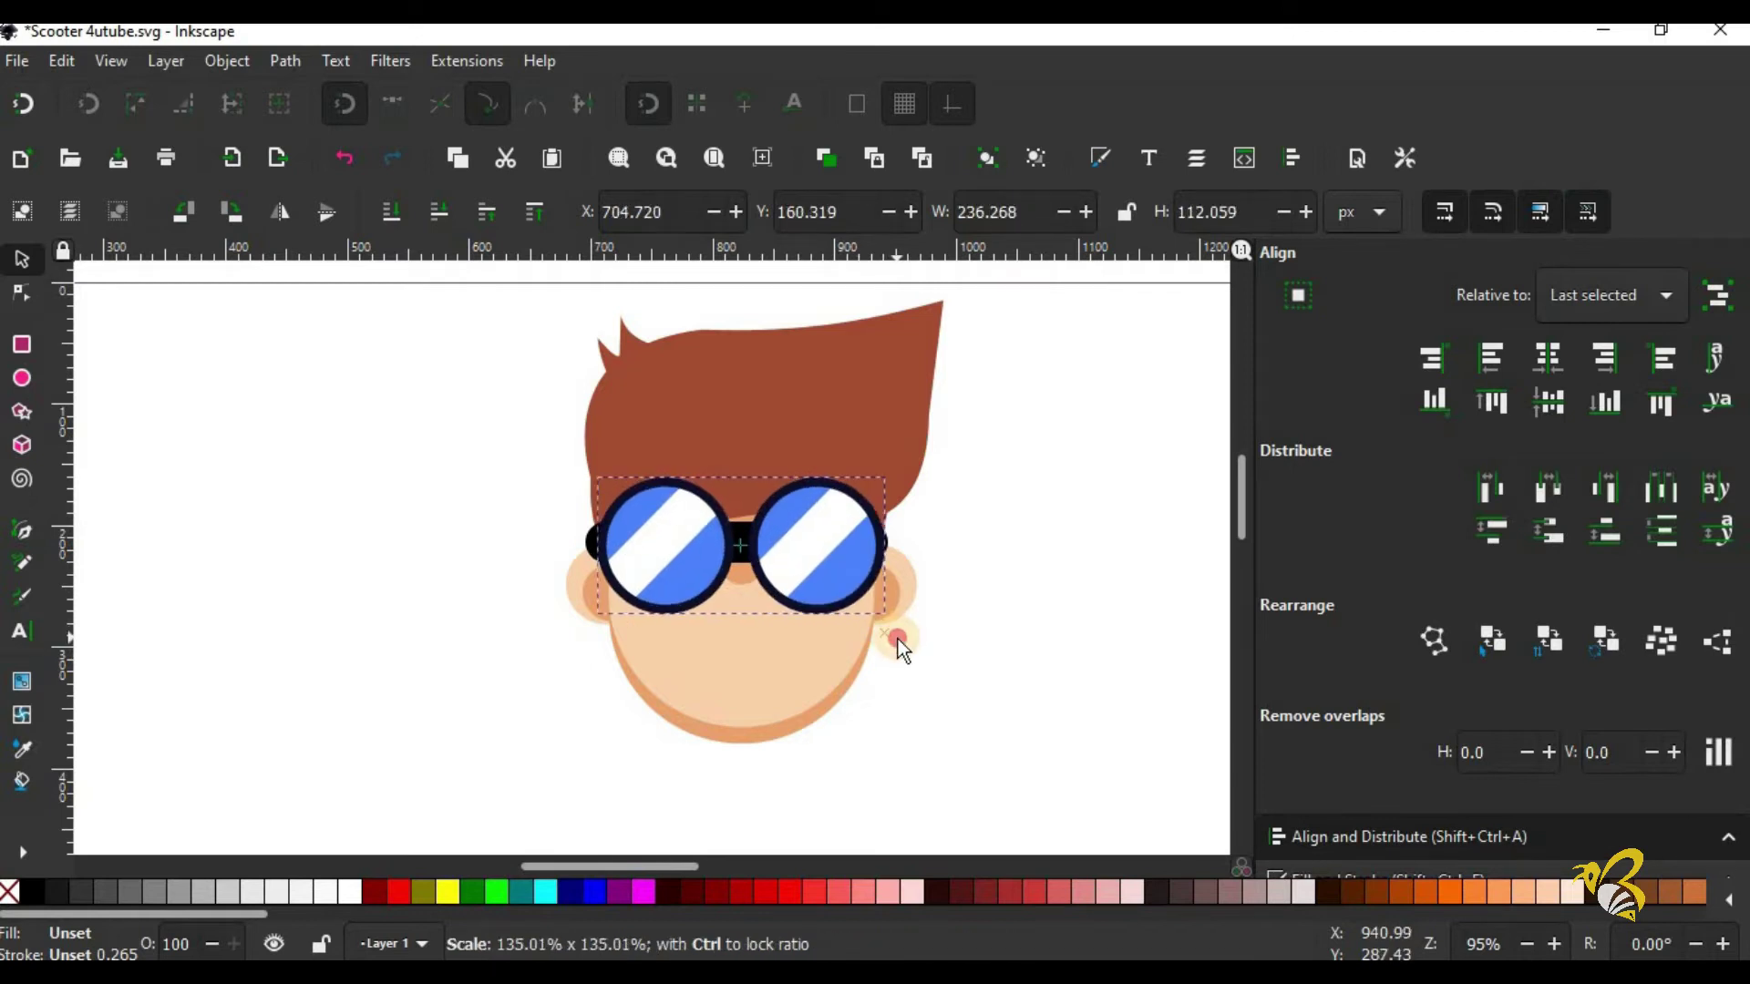
key("Left")
key("Left")
key("Left")
key("Left")
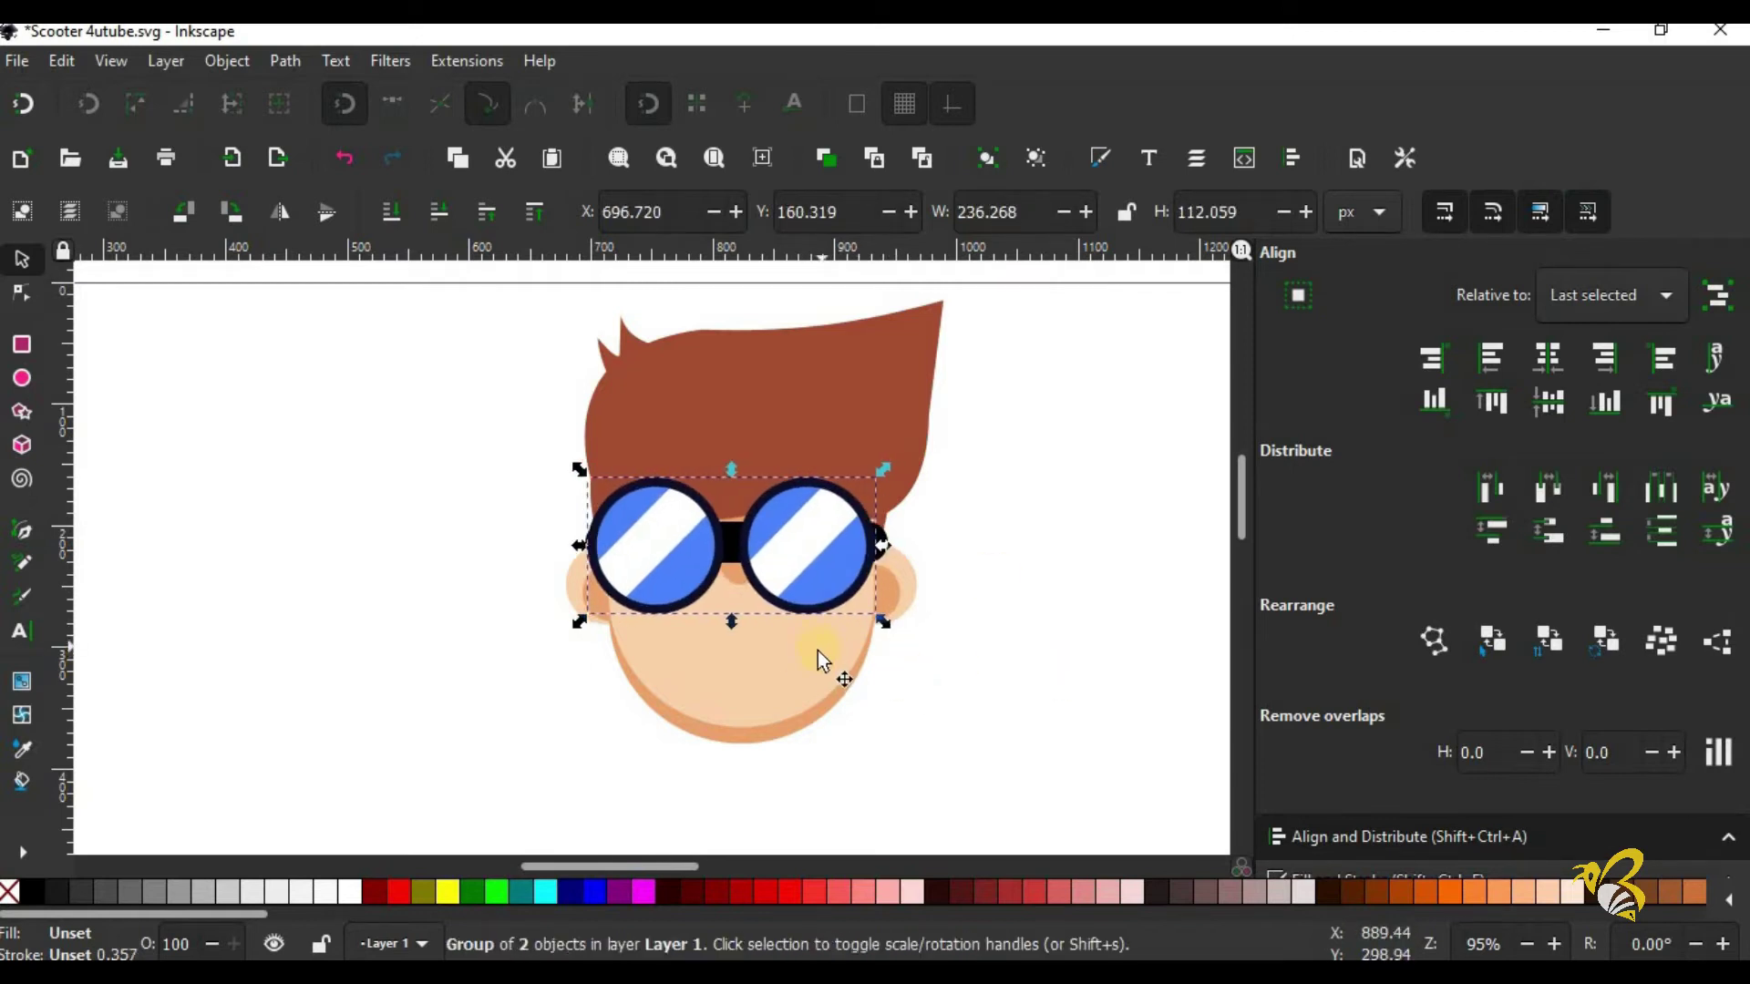
Step: Centre the lenses and glasses horizontally on the face
left_click(818, 650, "shift")
left_click(1547, 357)
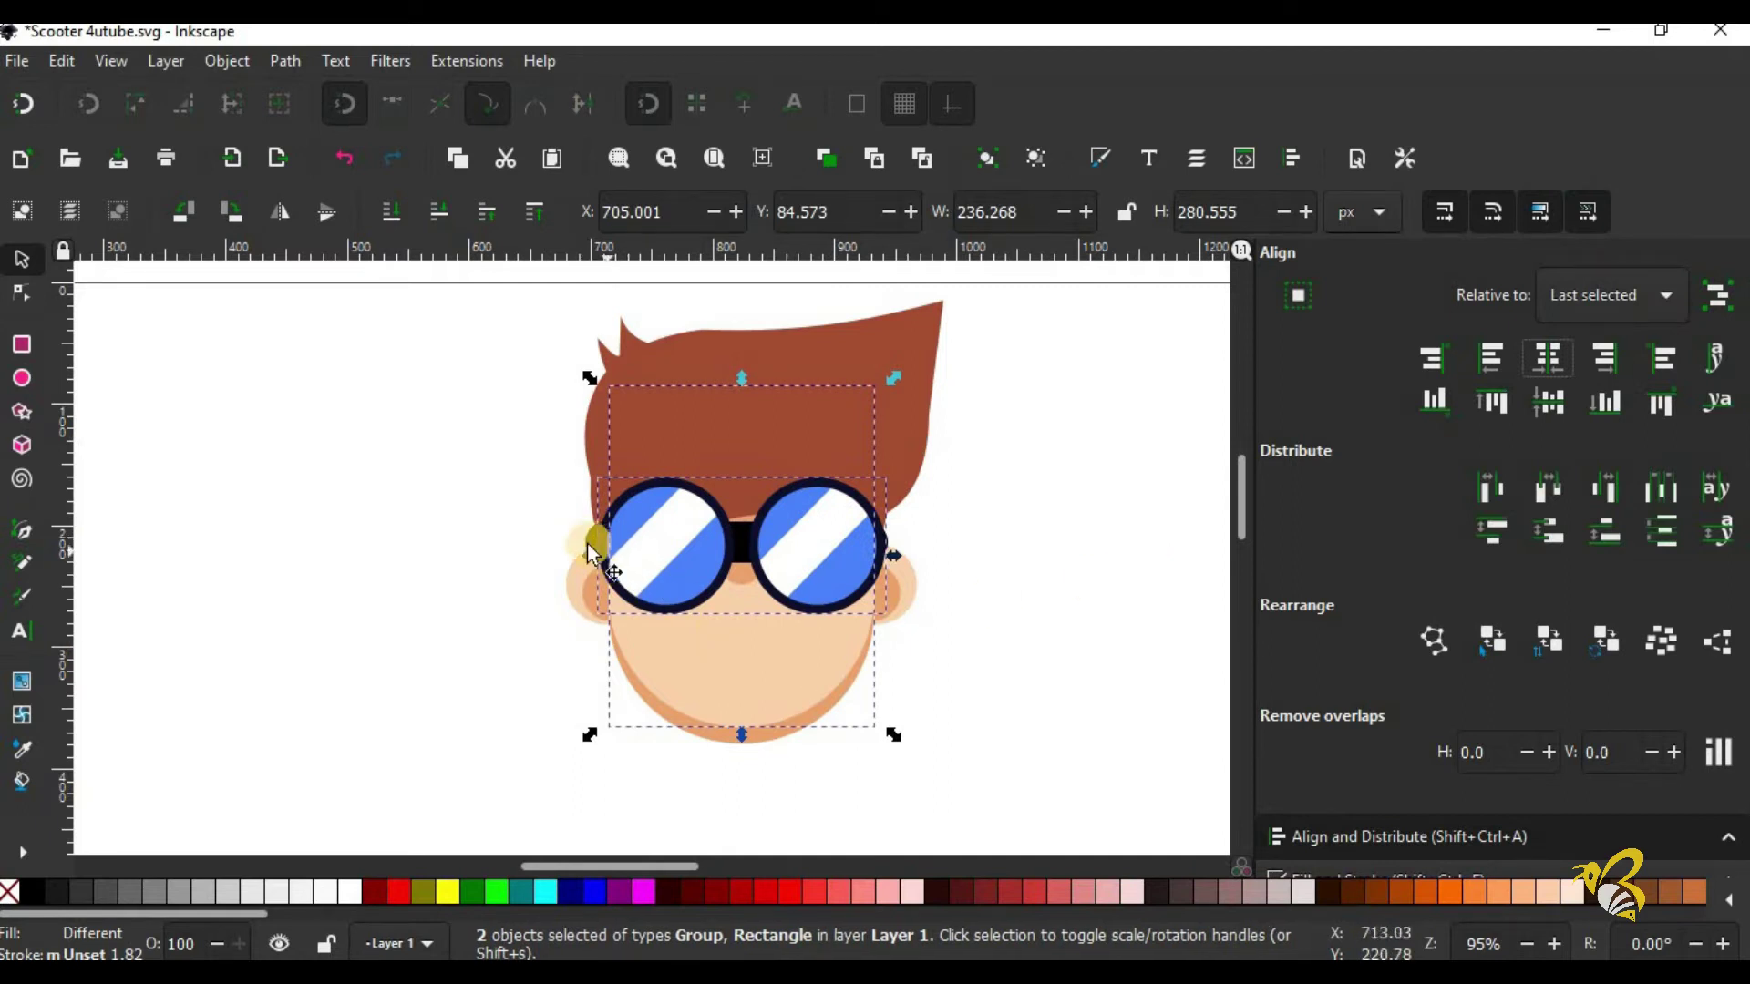
left_click(591, 551, "shift")
left_click(1547, 357)
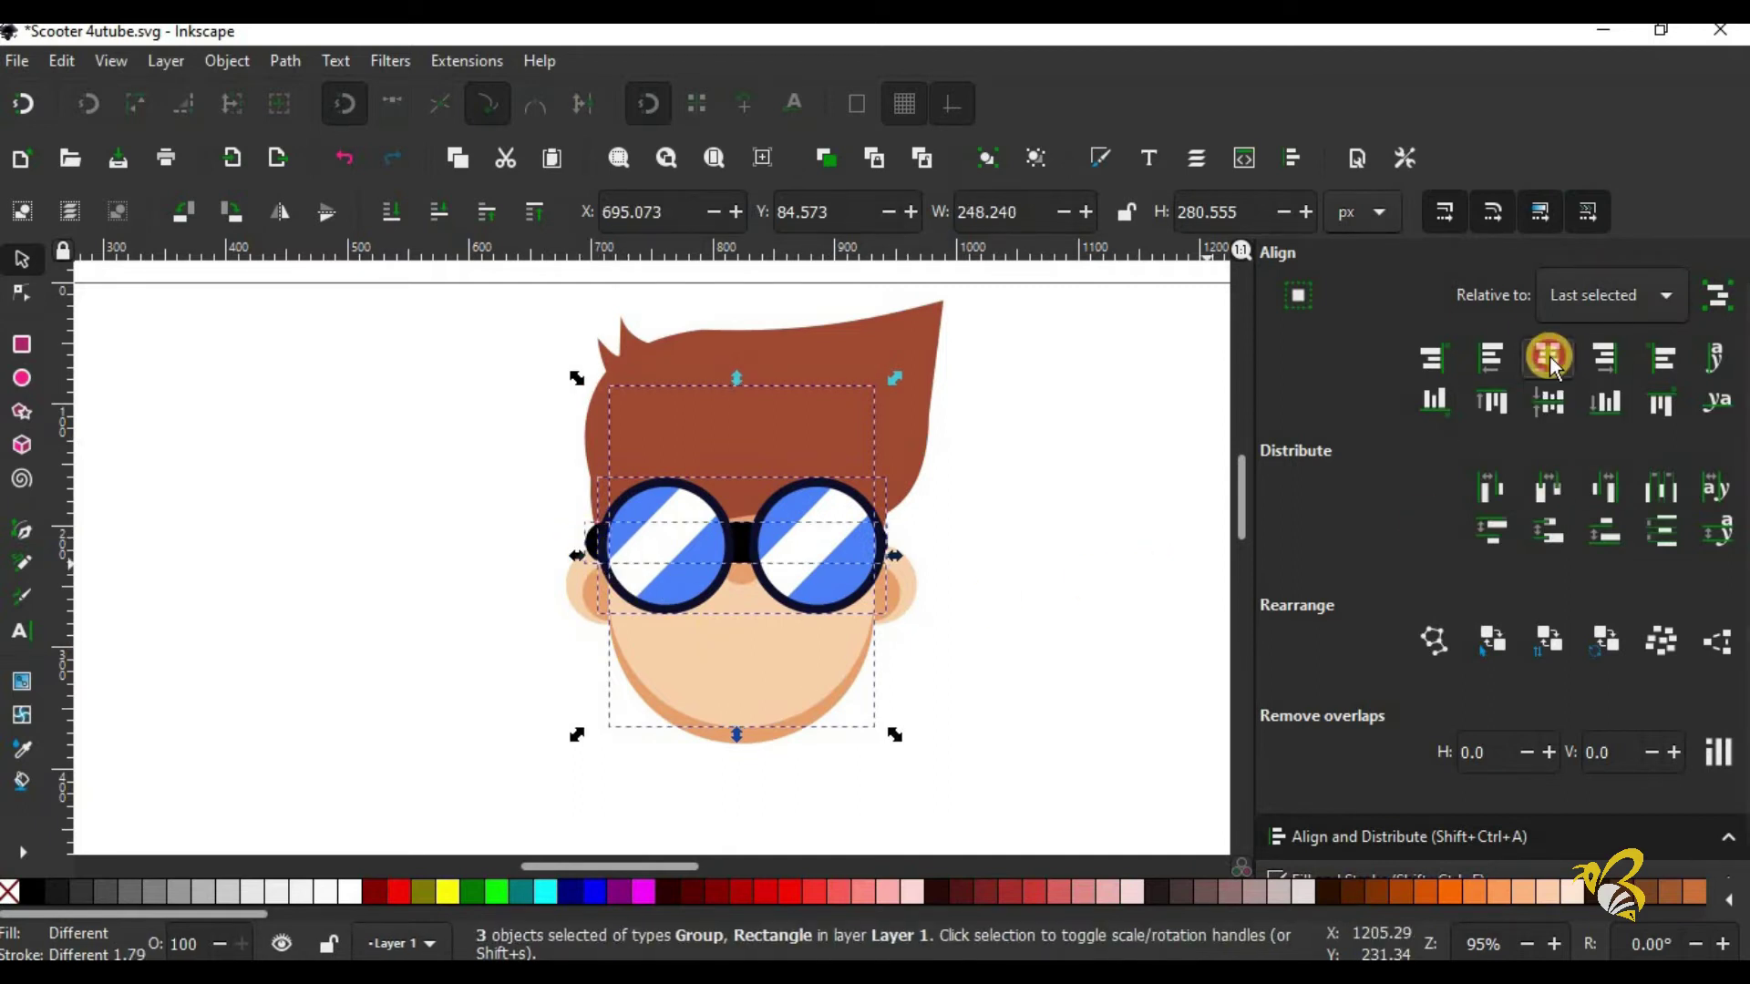
left_click(1101, 501)
left_click(680, 580)
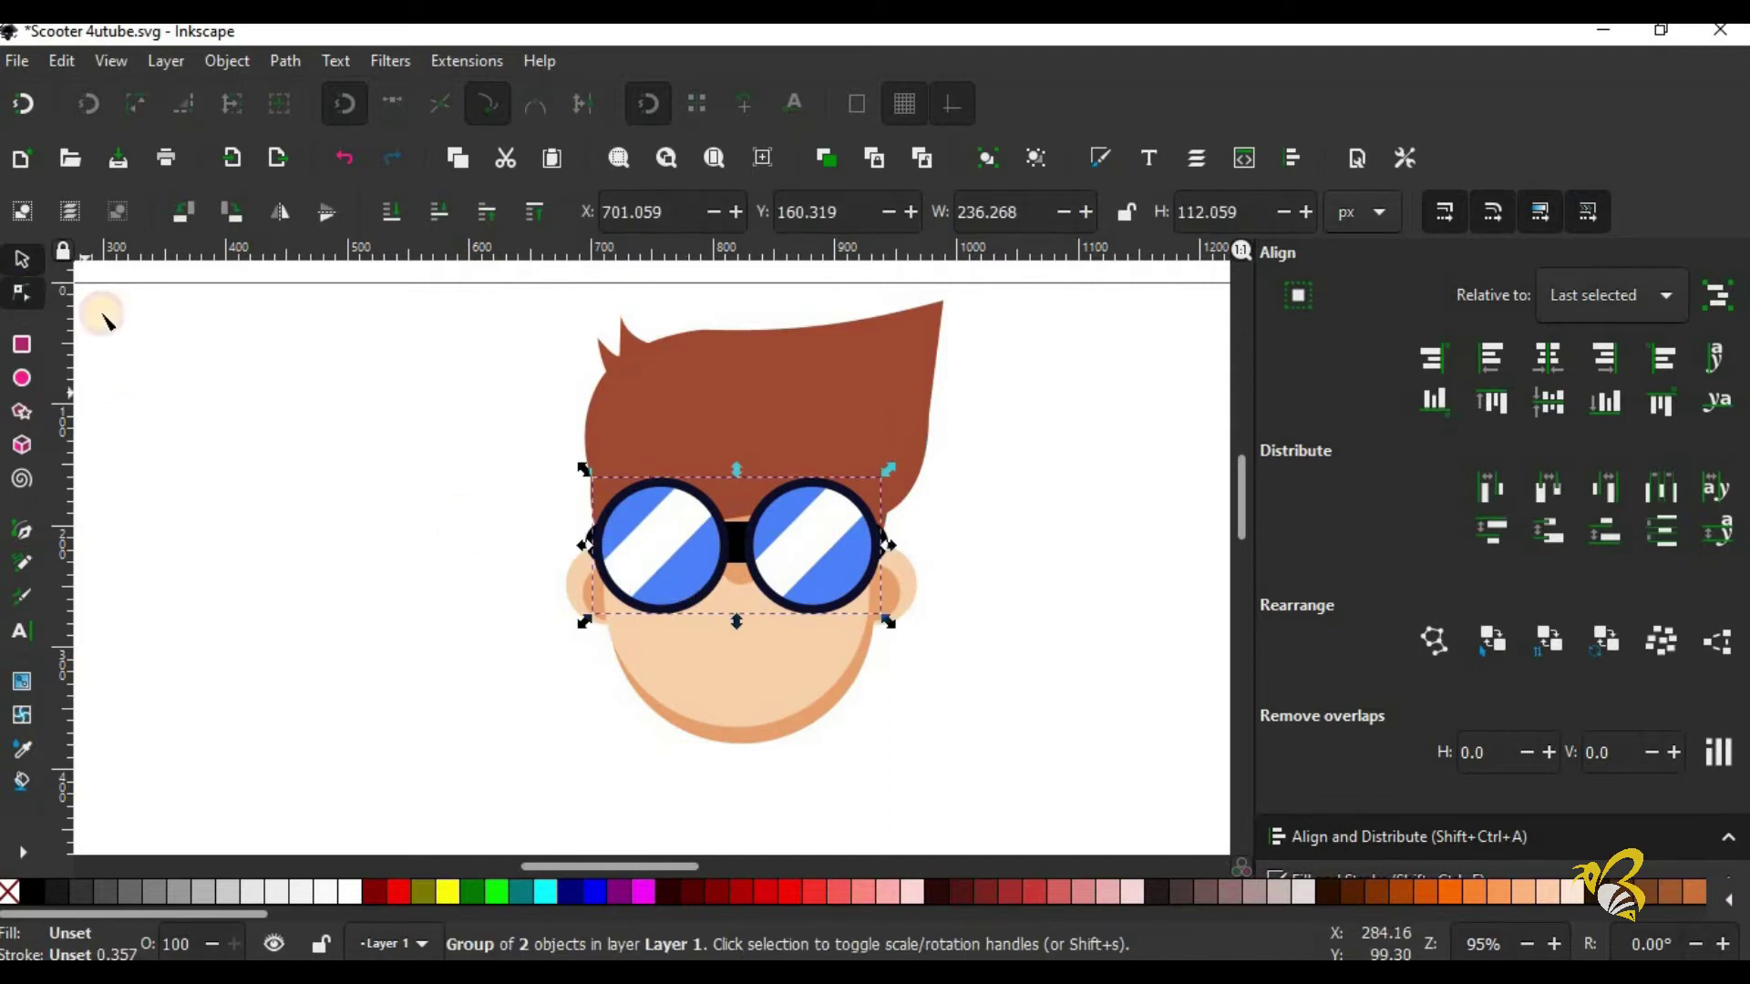
Step: Thicken the lens rims to a stroke width of 9
left_click(732, 563)
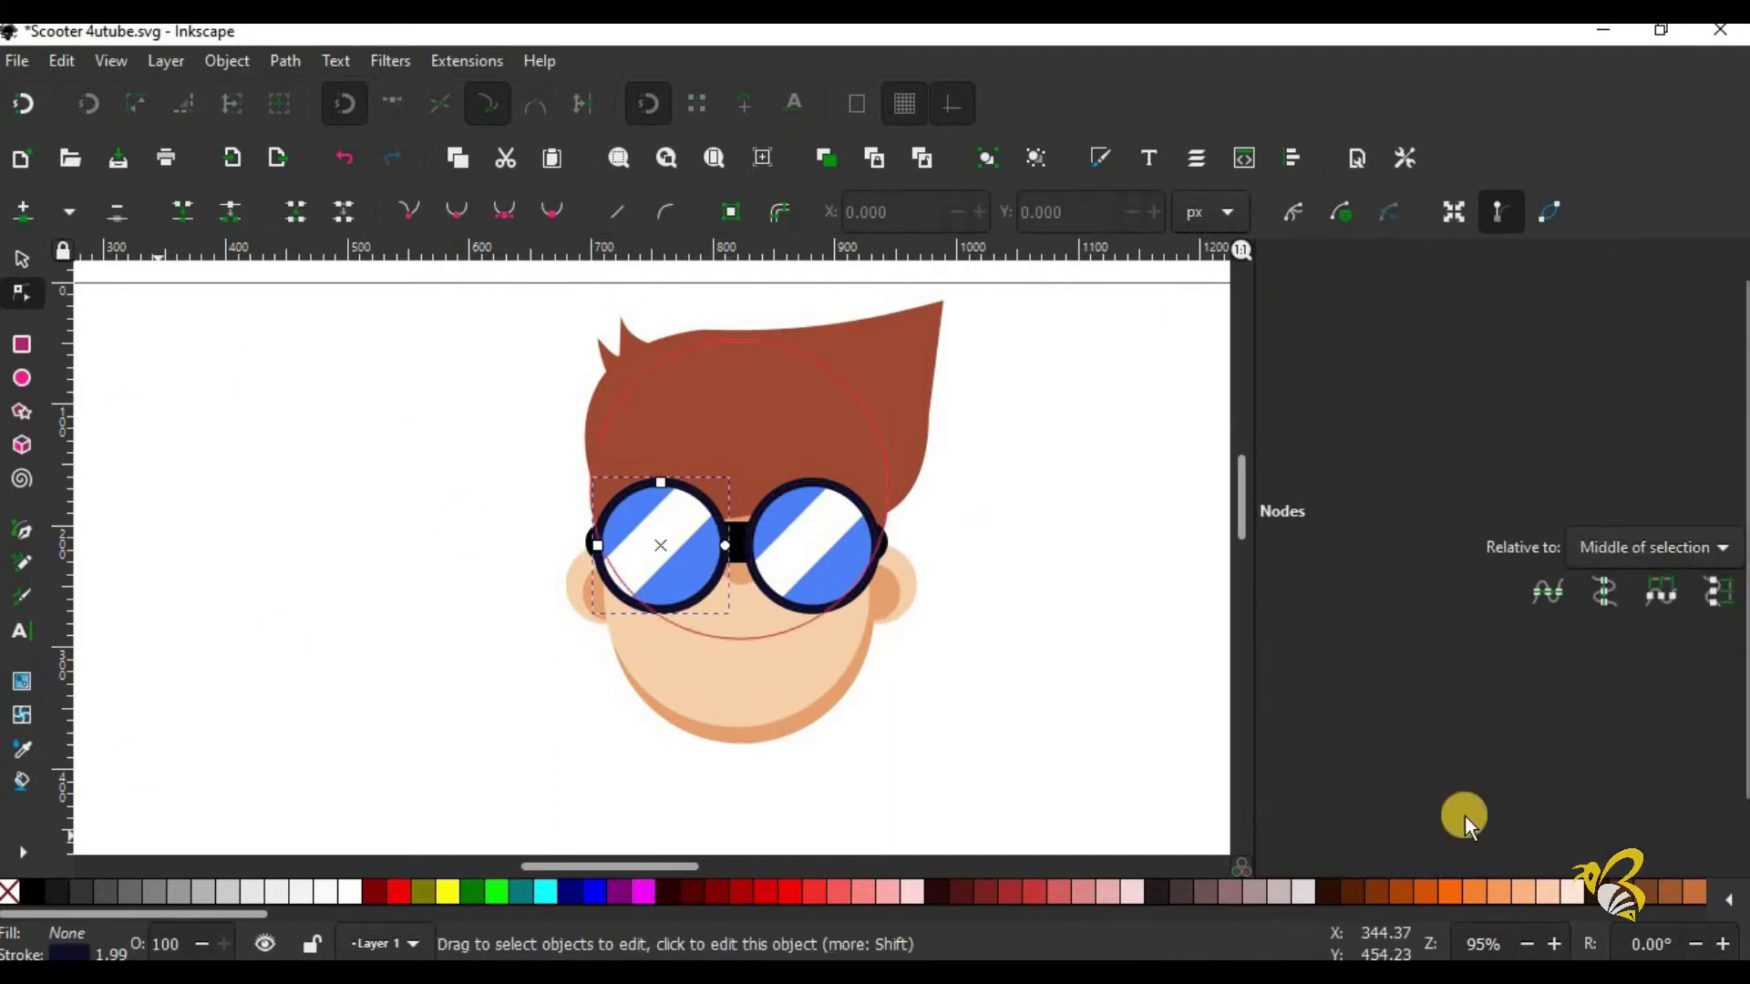
left_click(222, 564)
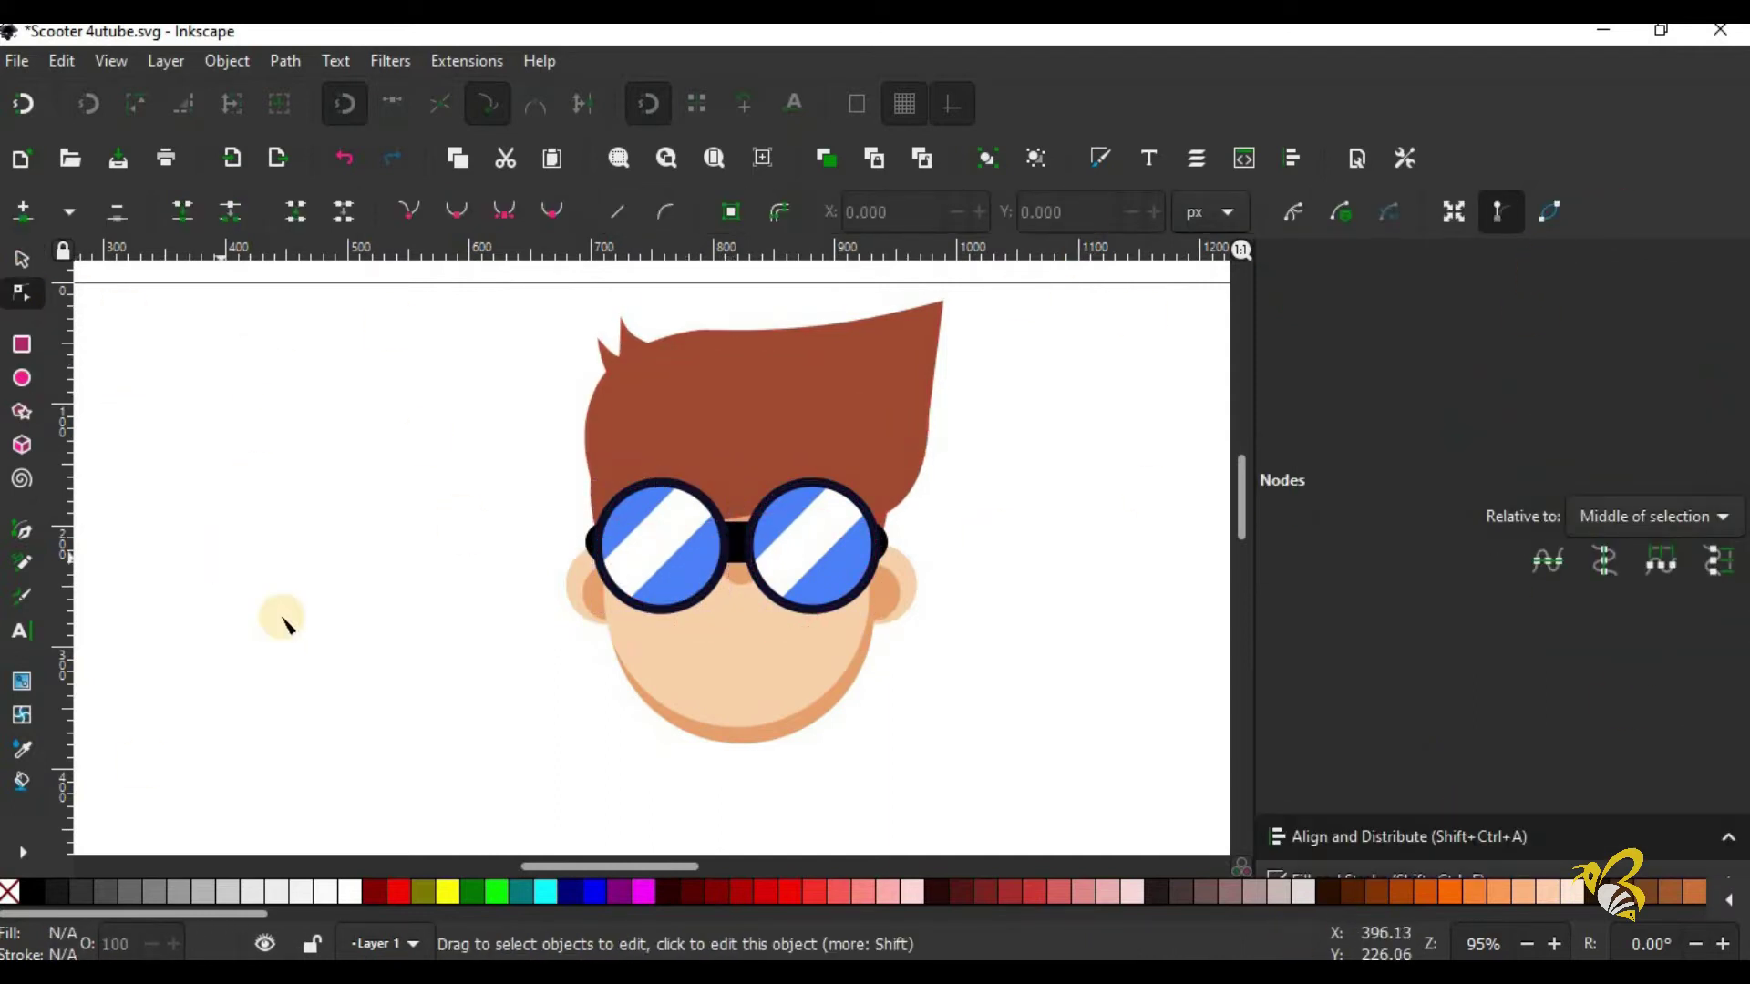
left_click(1402, 861)
left_click(1531, 339)
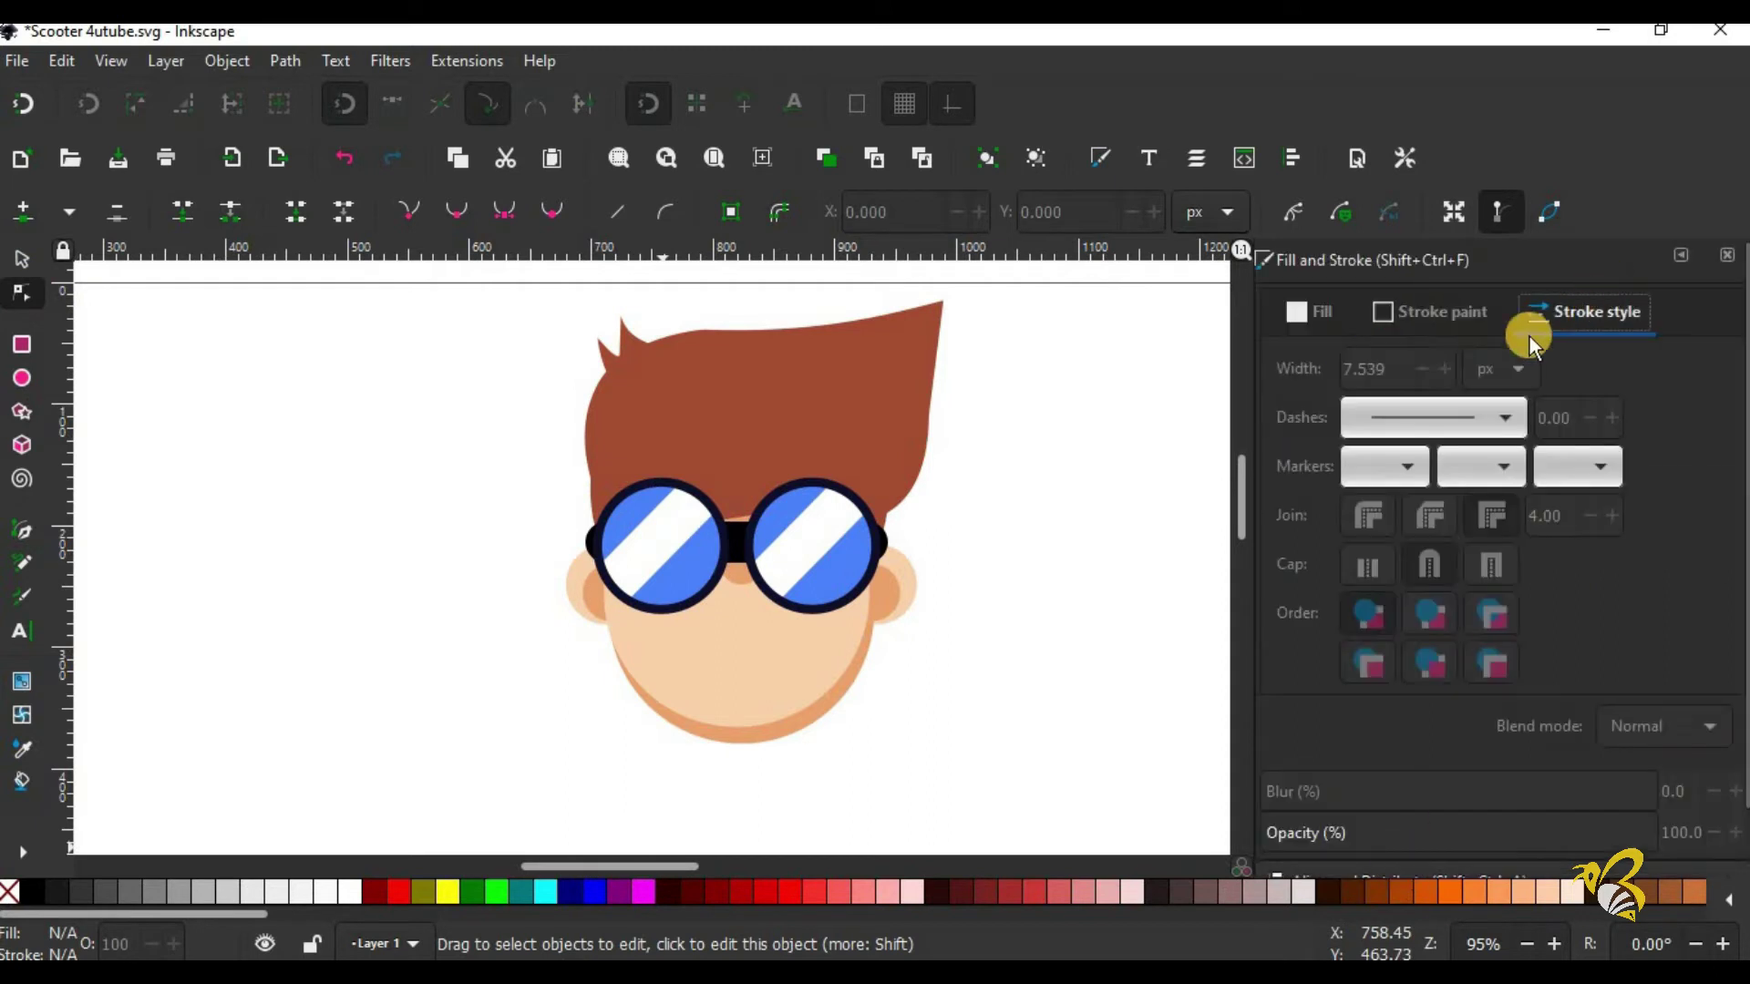
left_click(686, 613)
double_click(1394, 366)
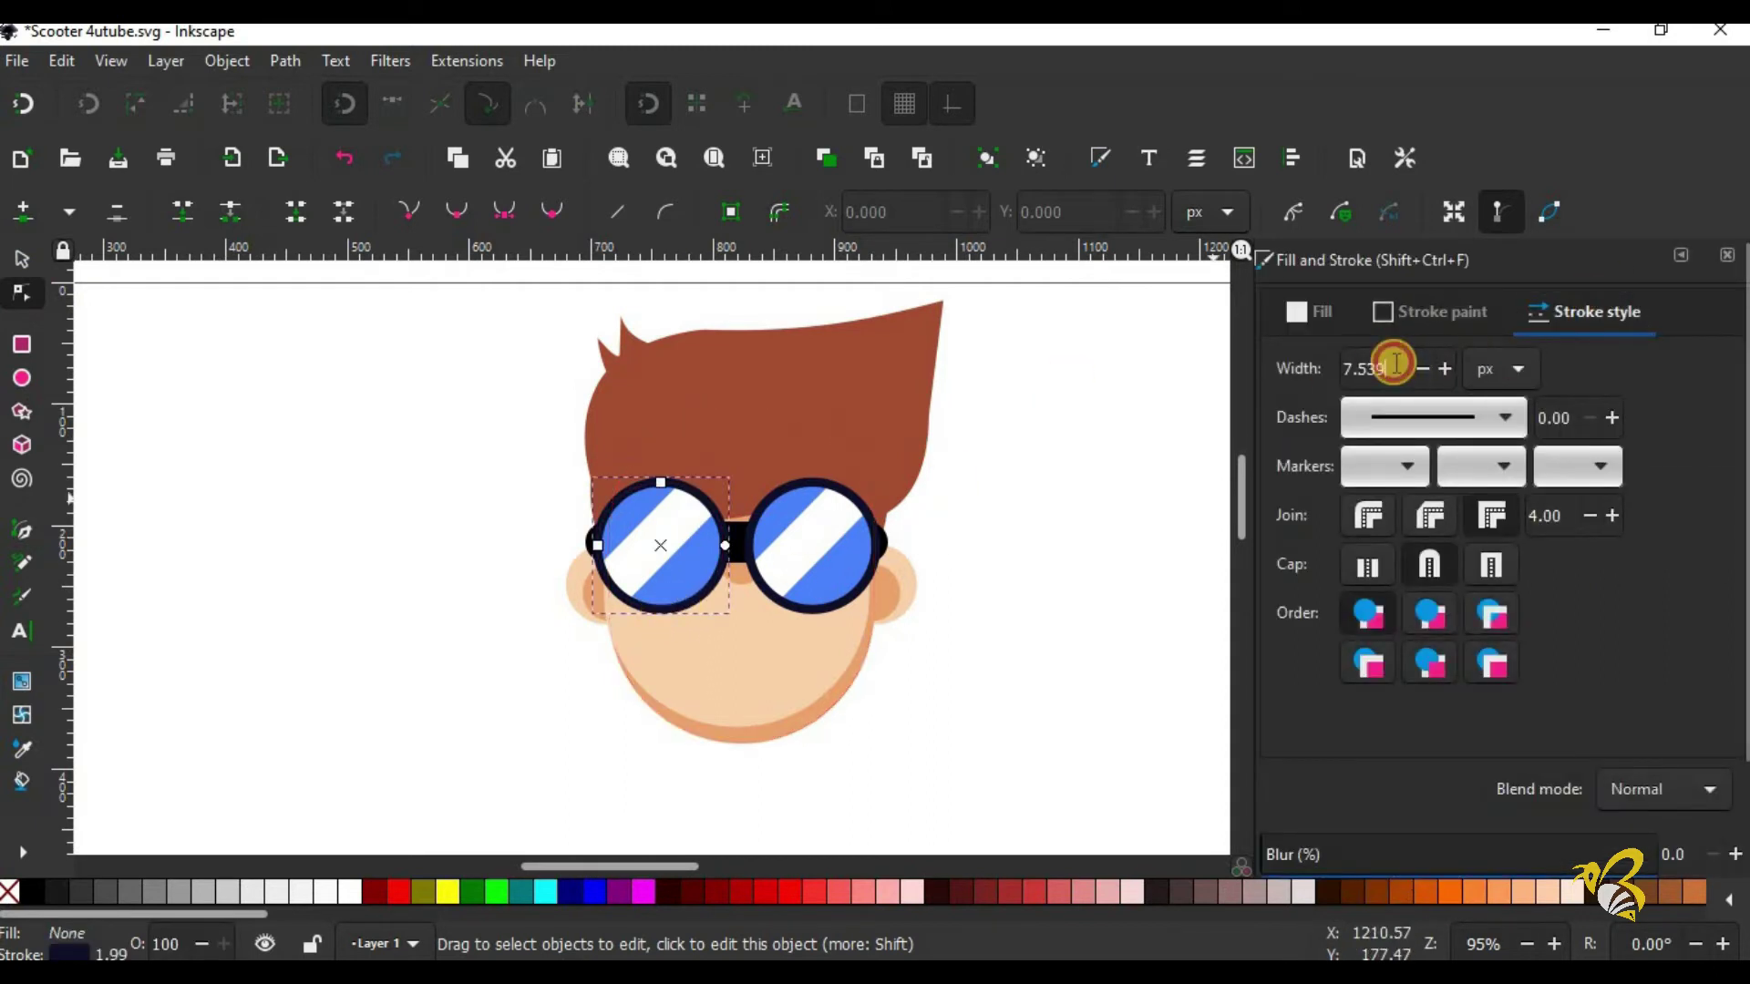
type("9.000")
left_click(855, 483)
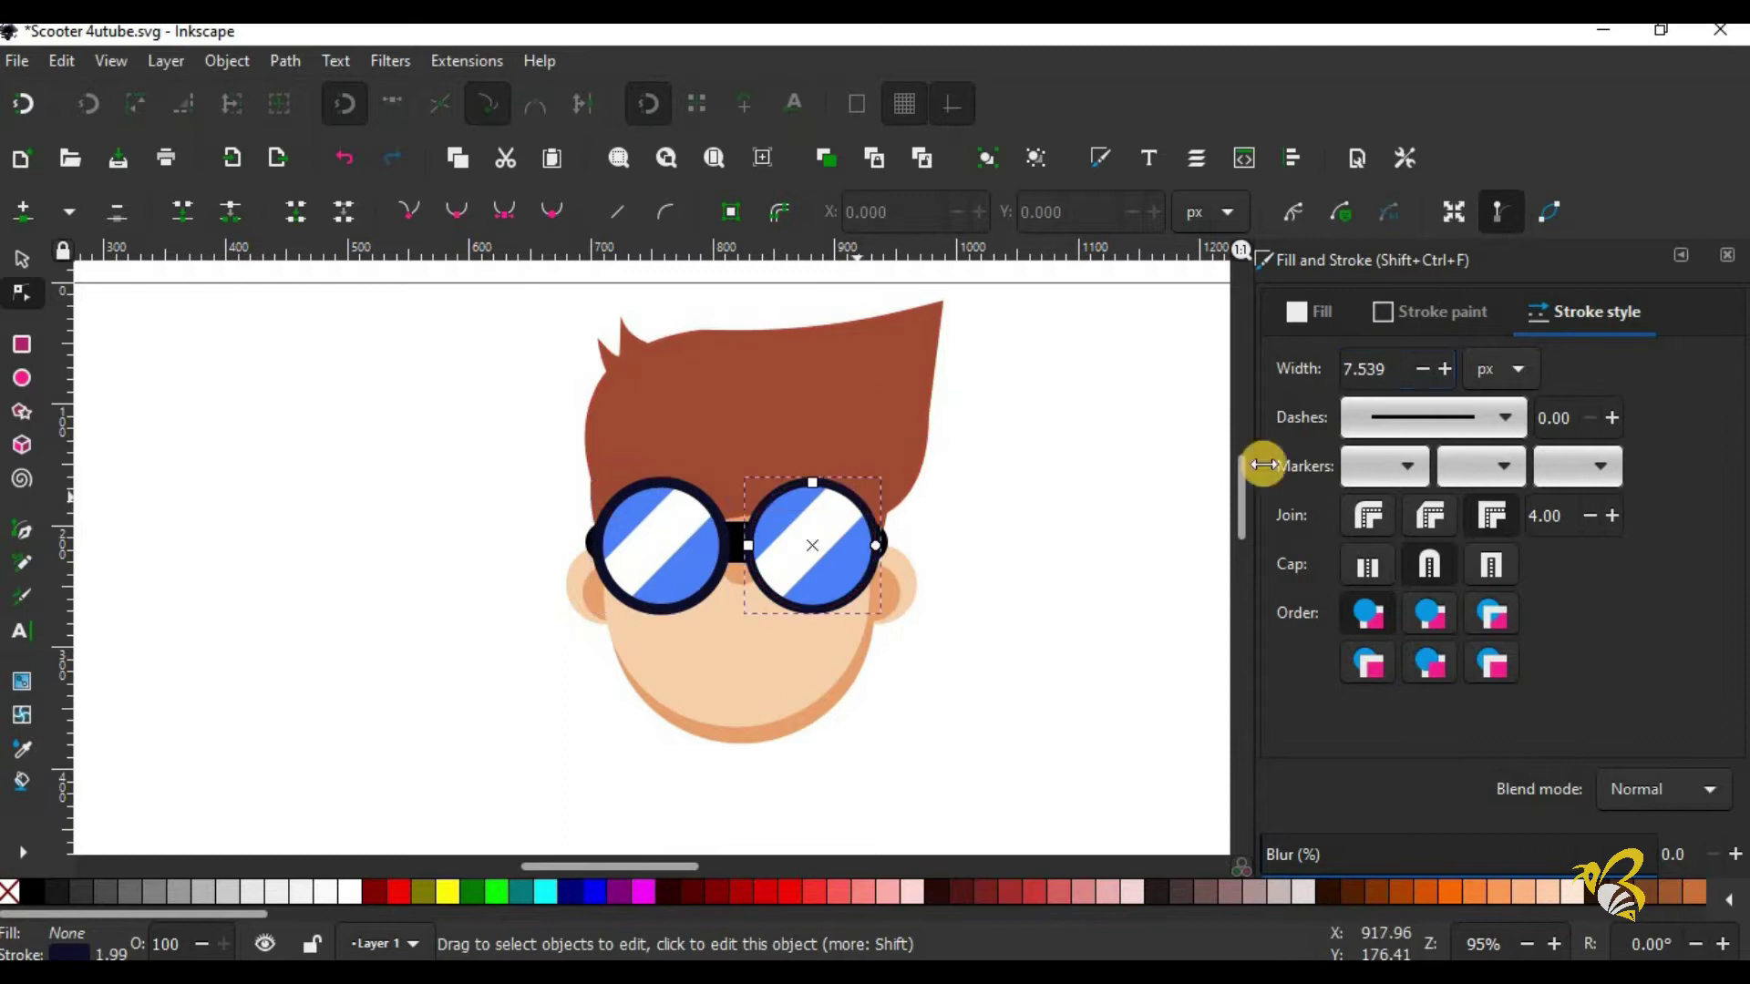
key("Return")
left_click(1108, 520)
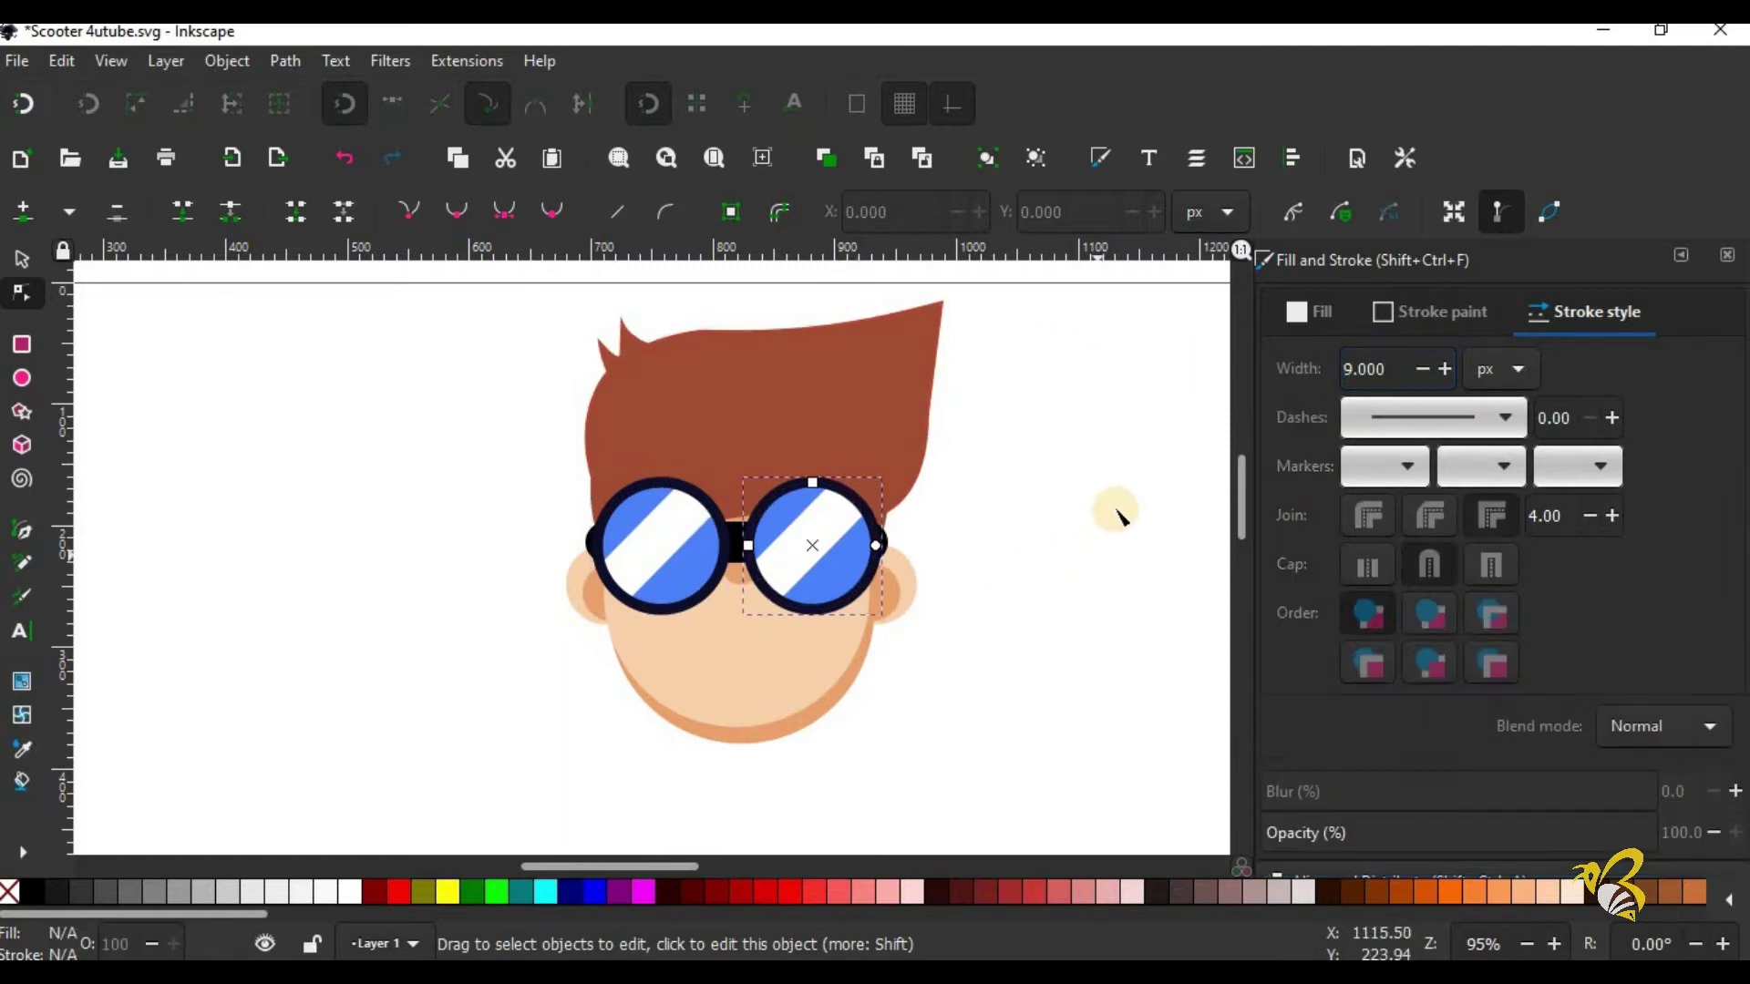
left_click(729, 576)
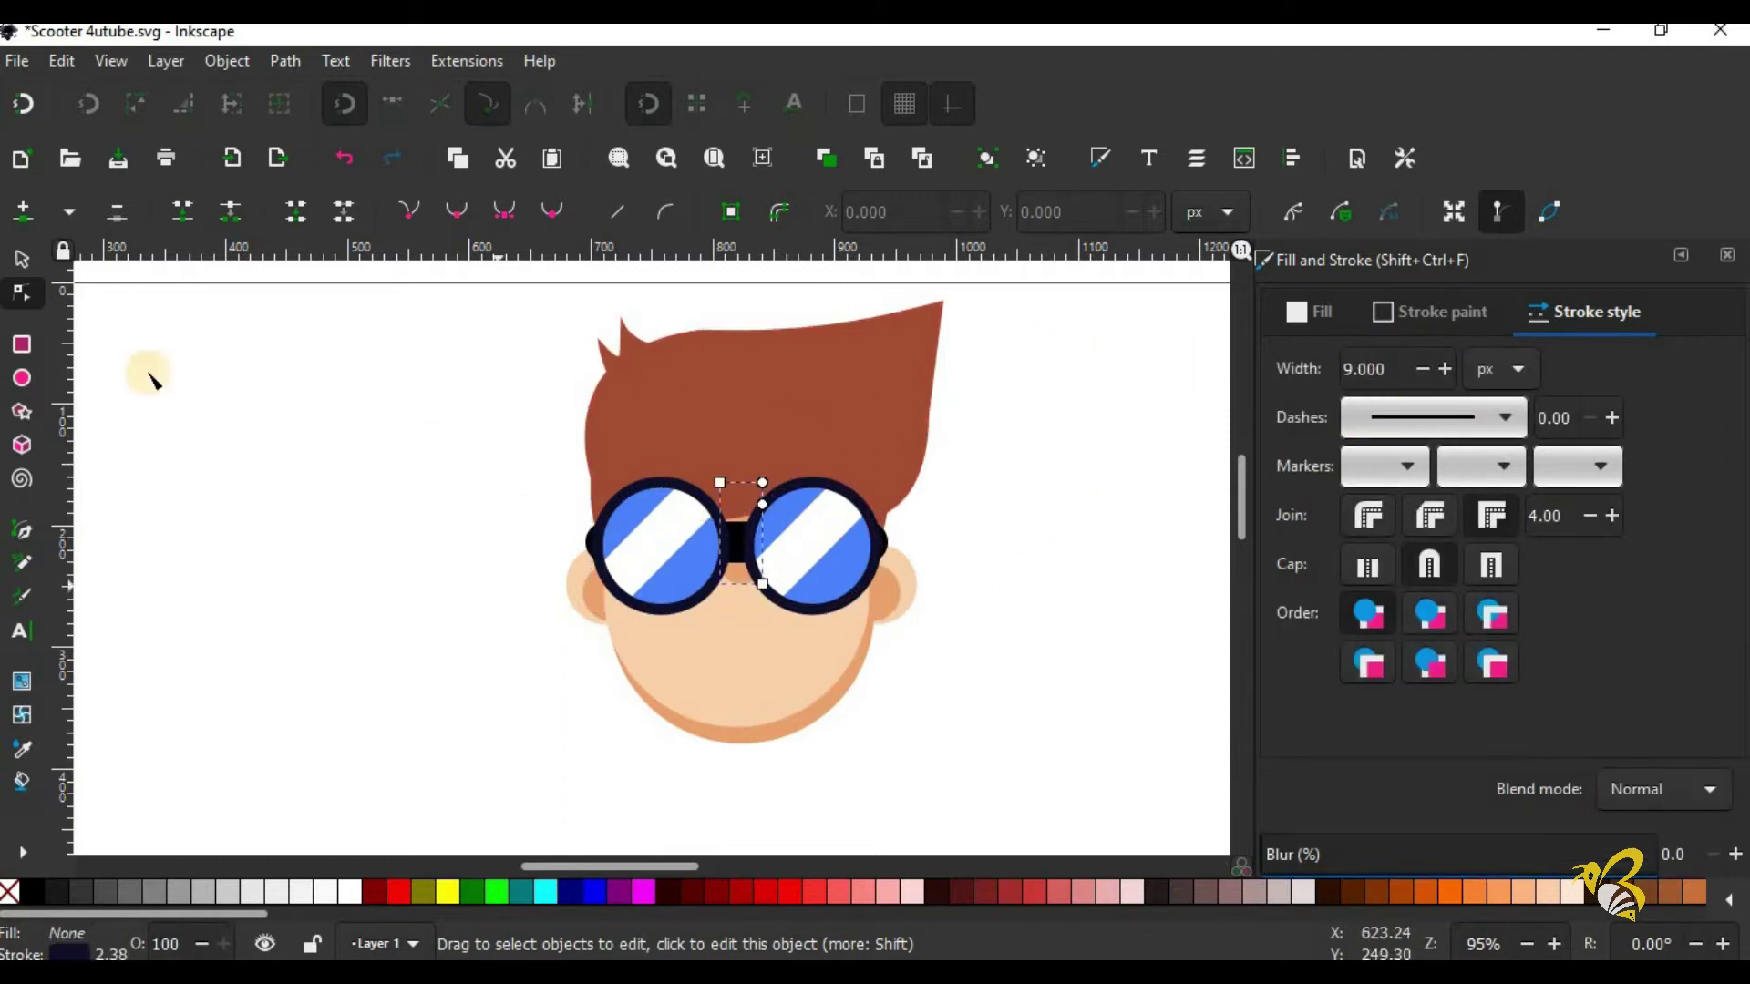
Step: Stretch the nose a bit taller
key("s")
left_click(20, 296)
left_click(736, 576)
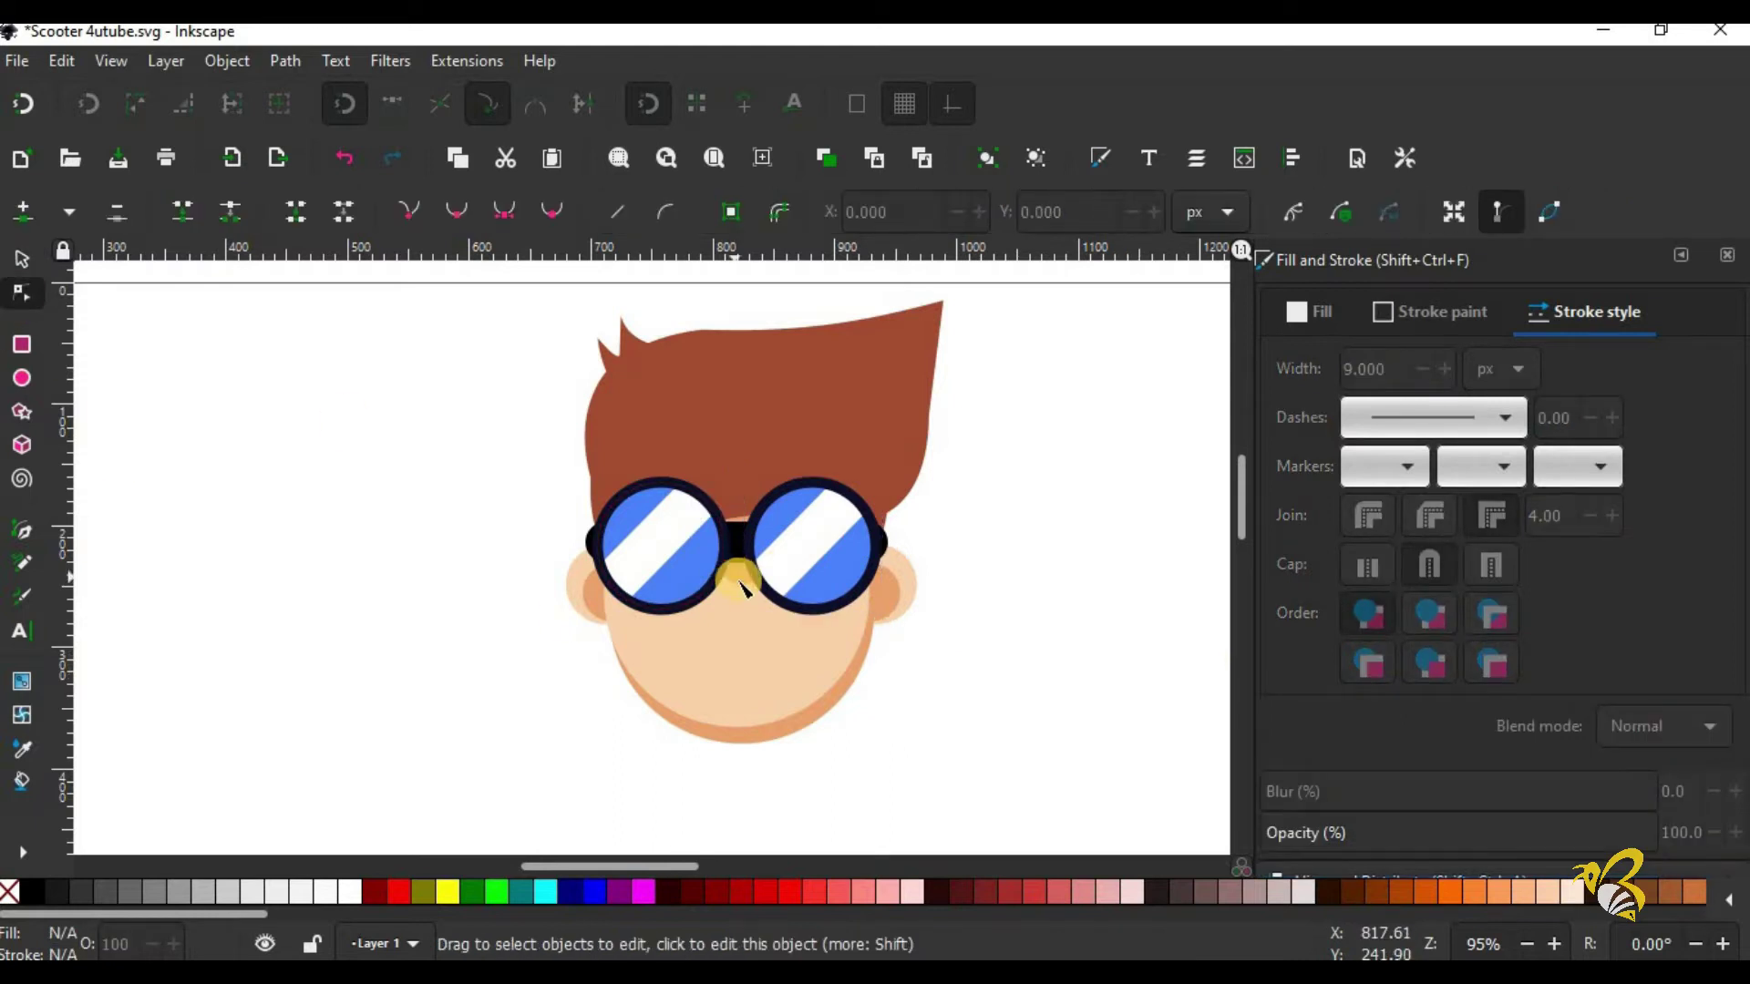
left_click(743, 588)
left_click(22, 260)
left_click_drag(742, 592, 740, 625)
left_click(22, 293)
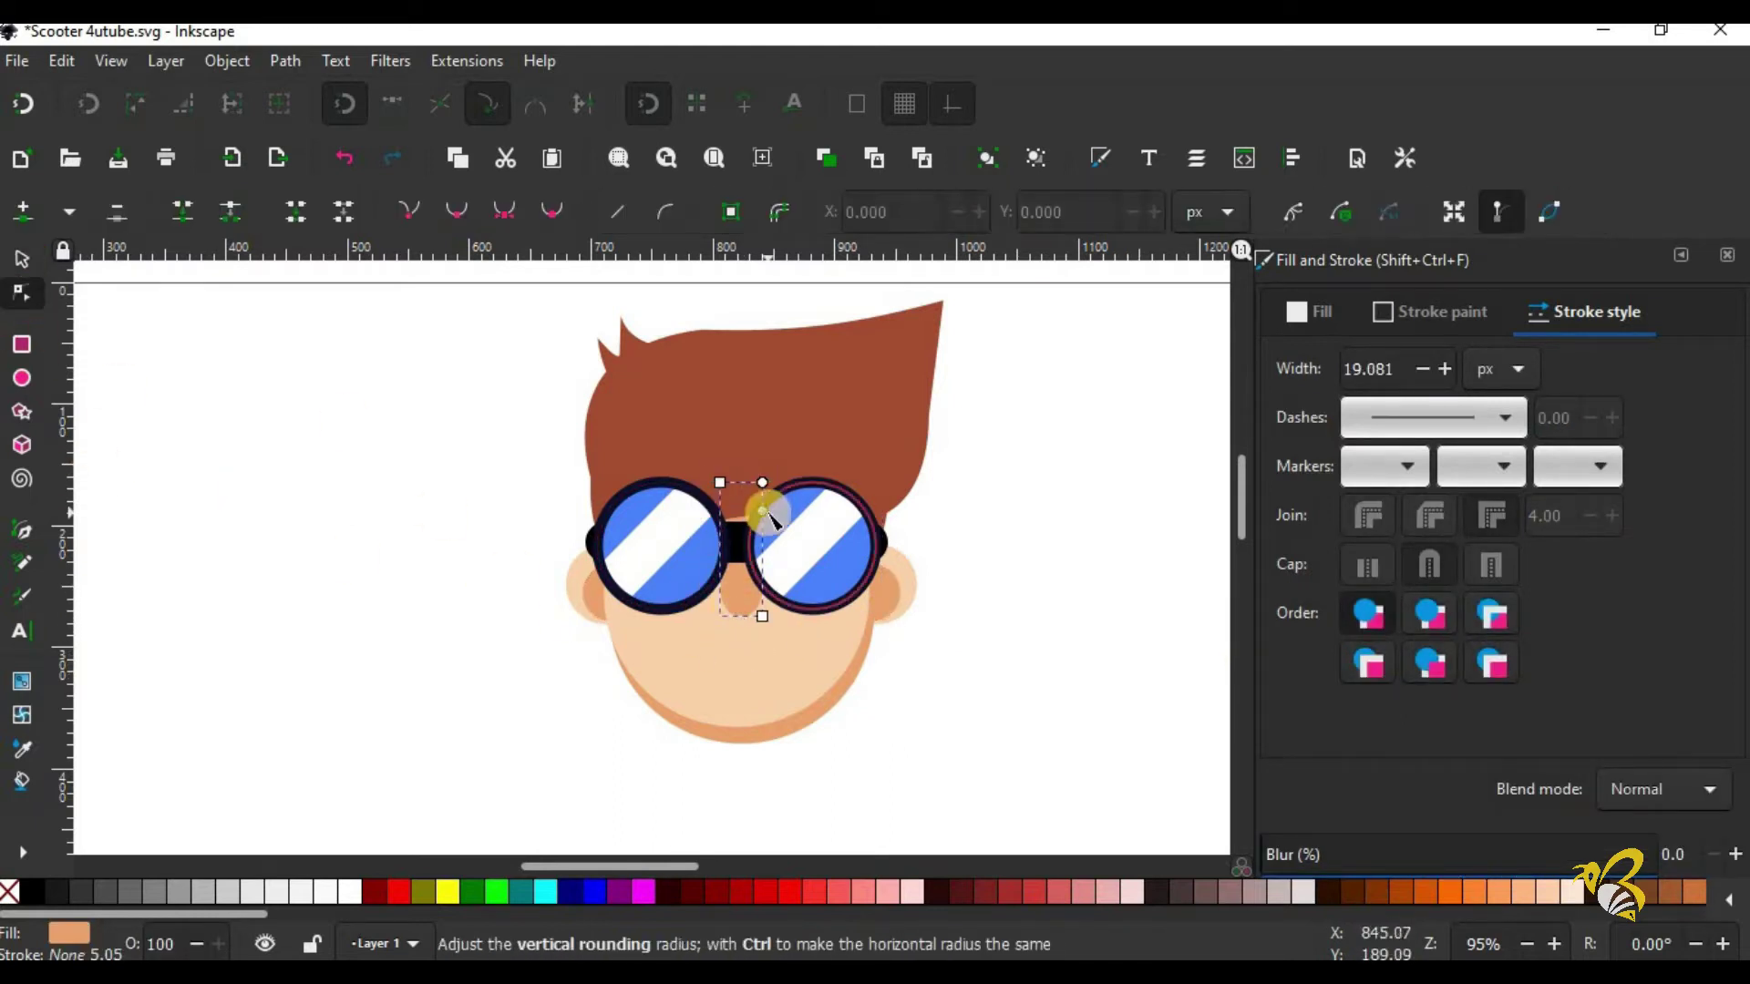
key("s")
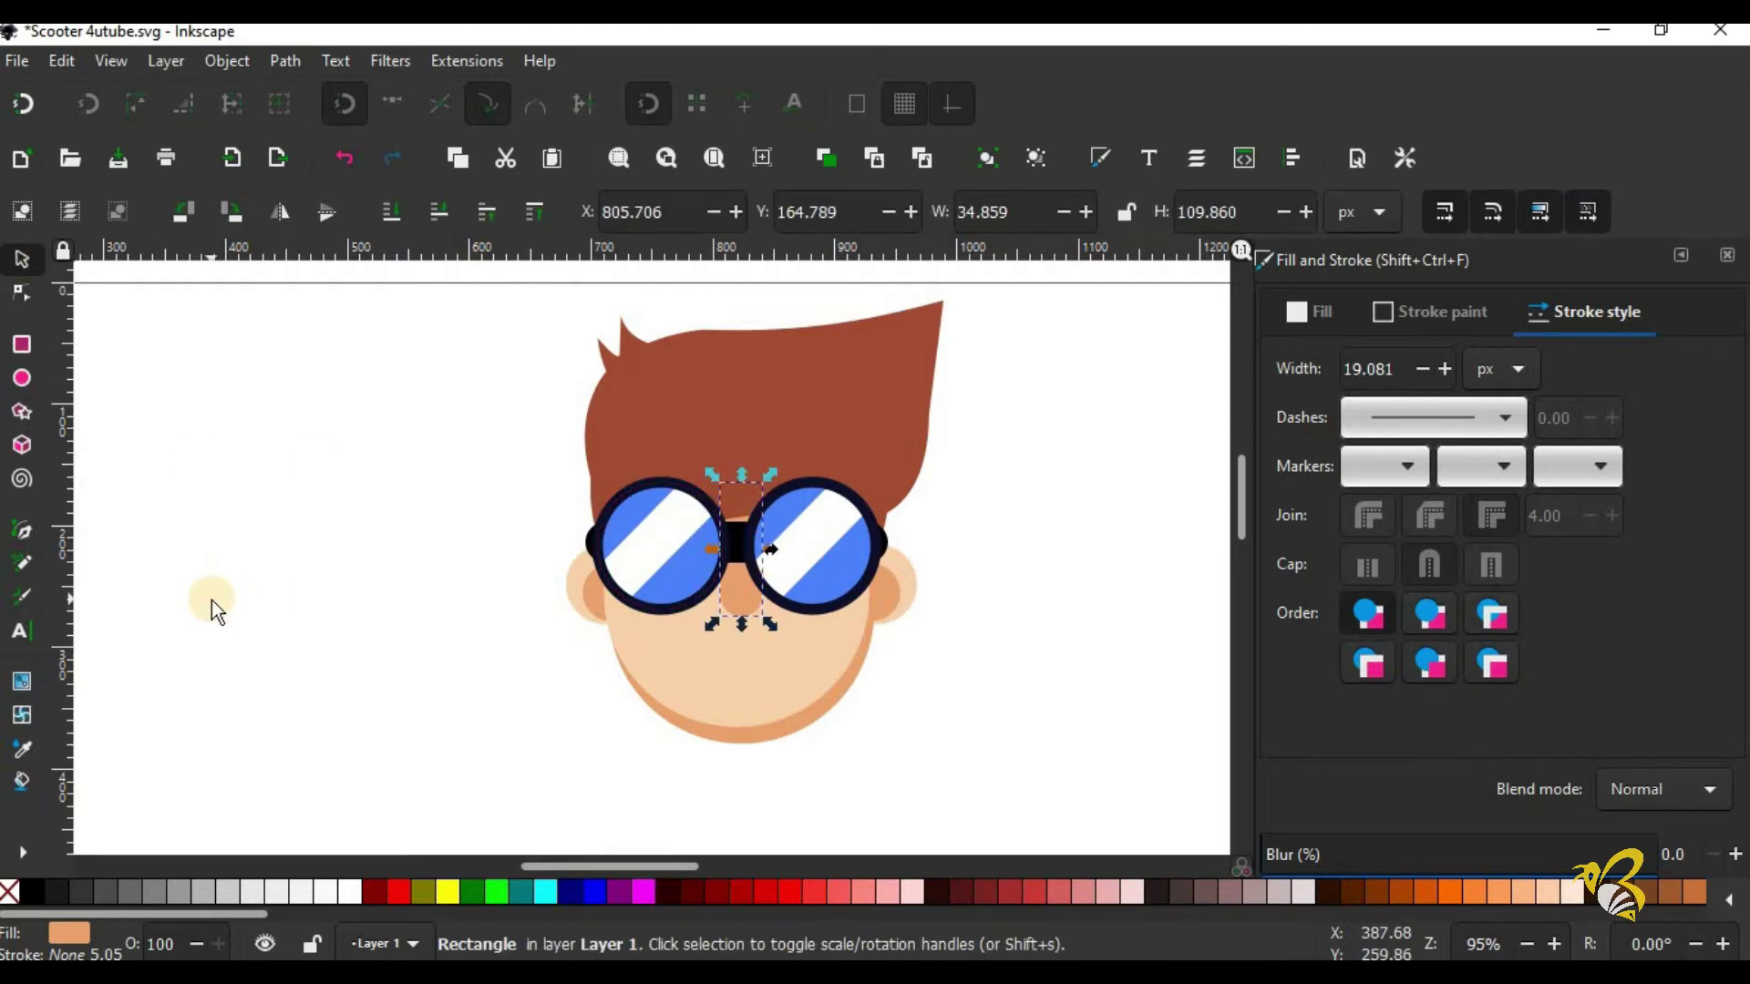
Step: Centre the face shapes, glasses and ears on the vertical axis
left_click(756, 724, "shift")
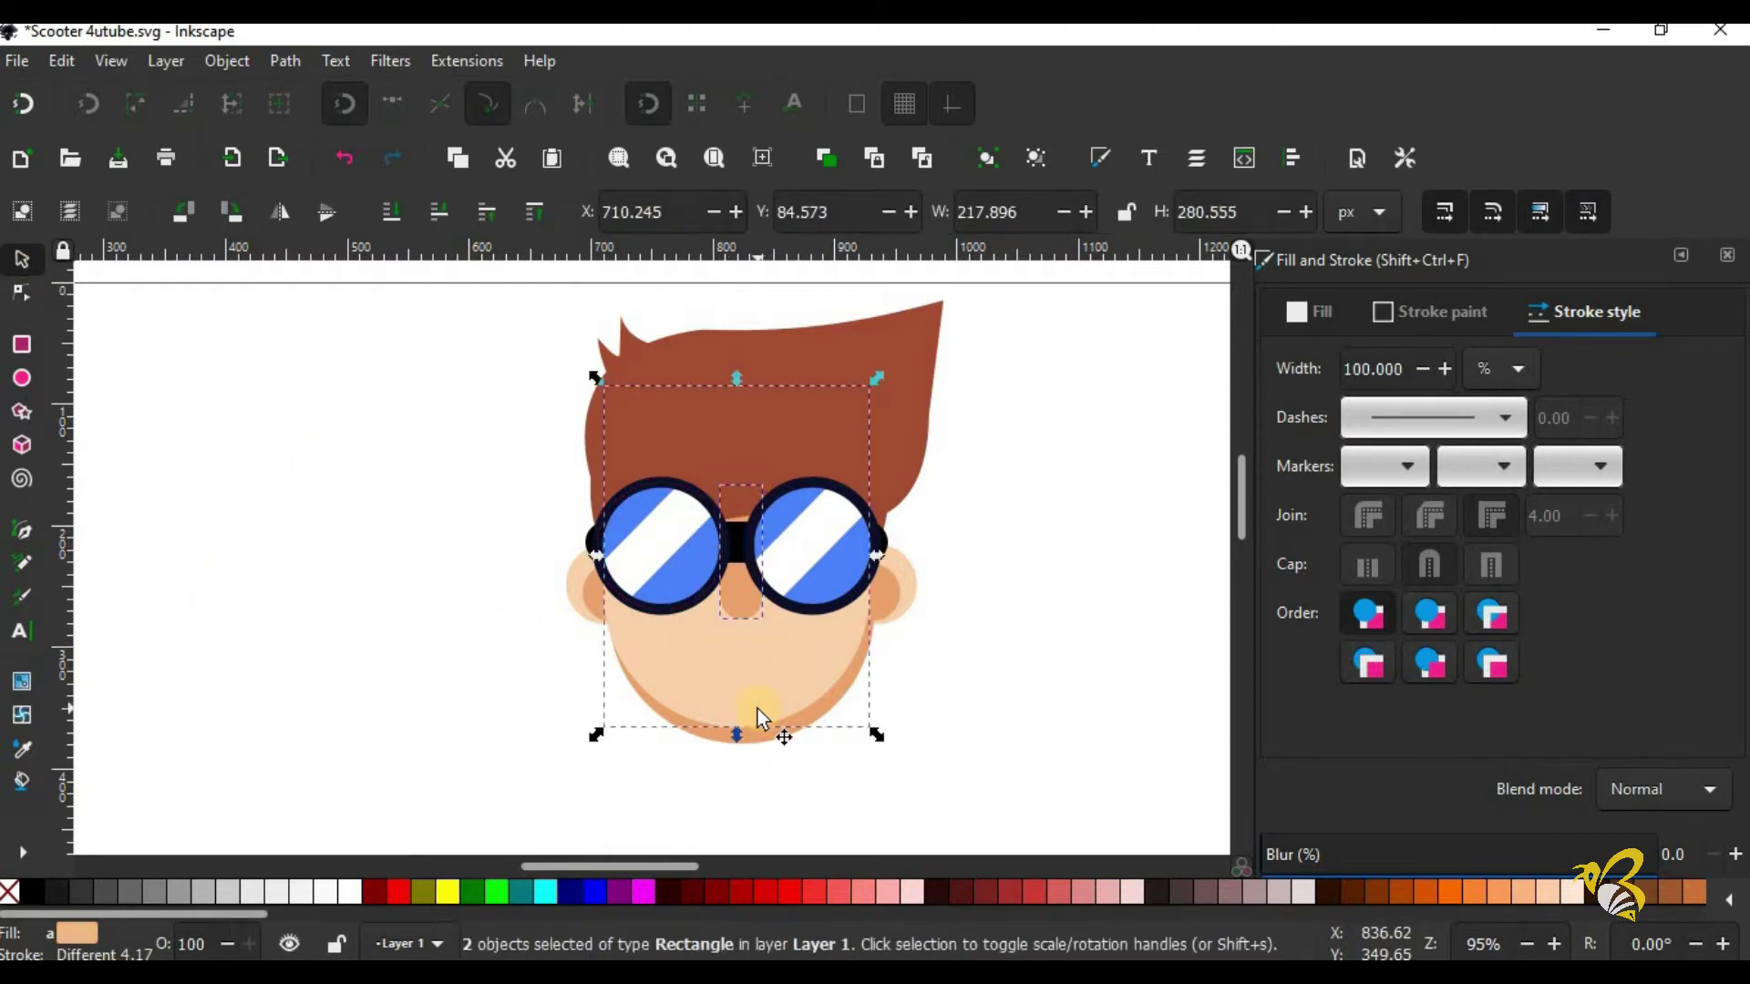
mouse_move(1430, 614)
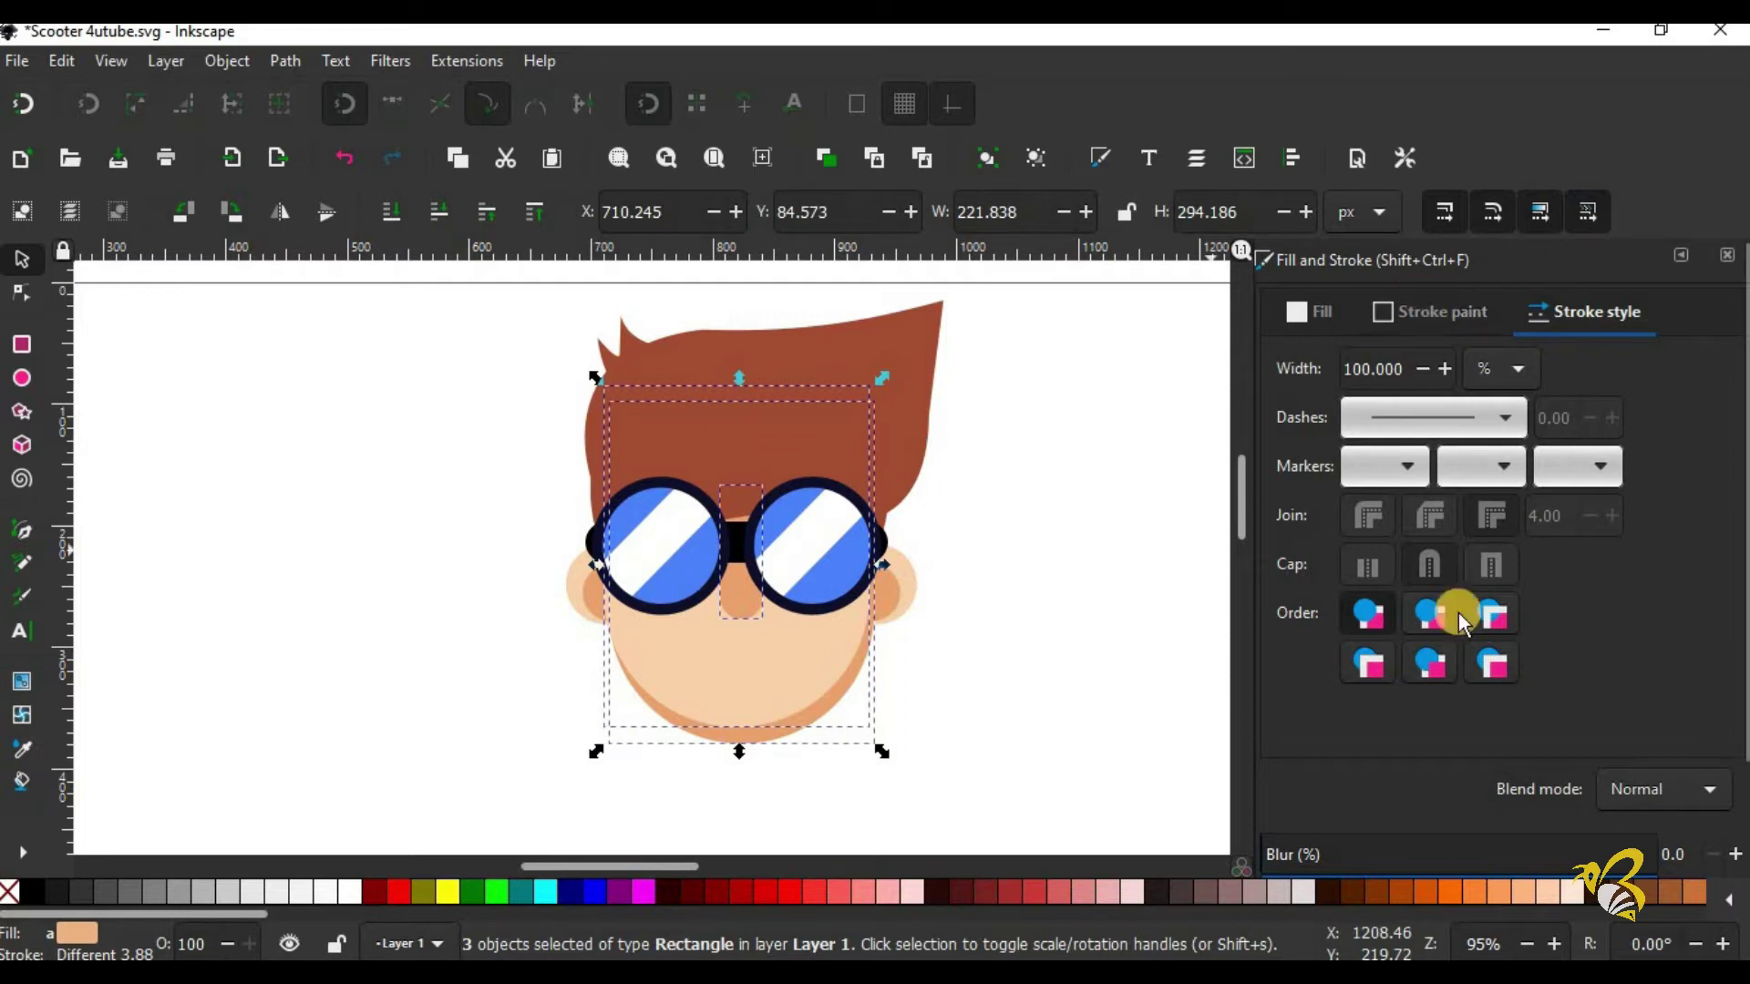
key("ctrl+shift+a")
left_click(1546, 273)
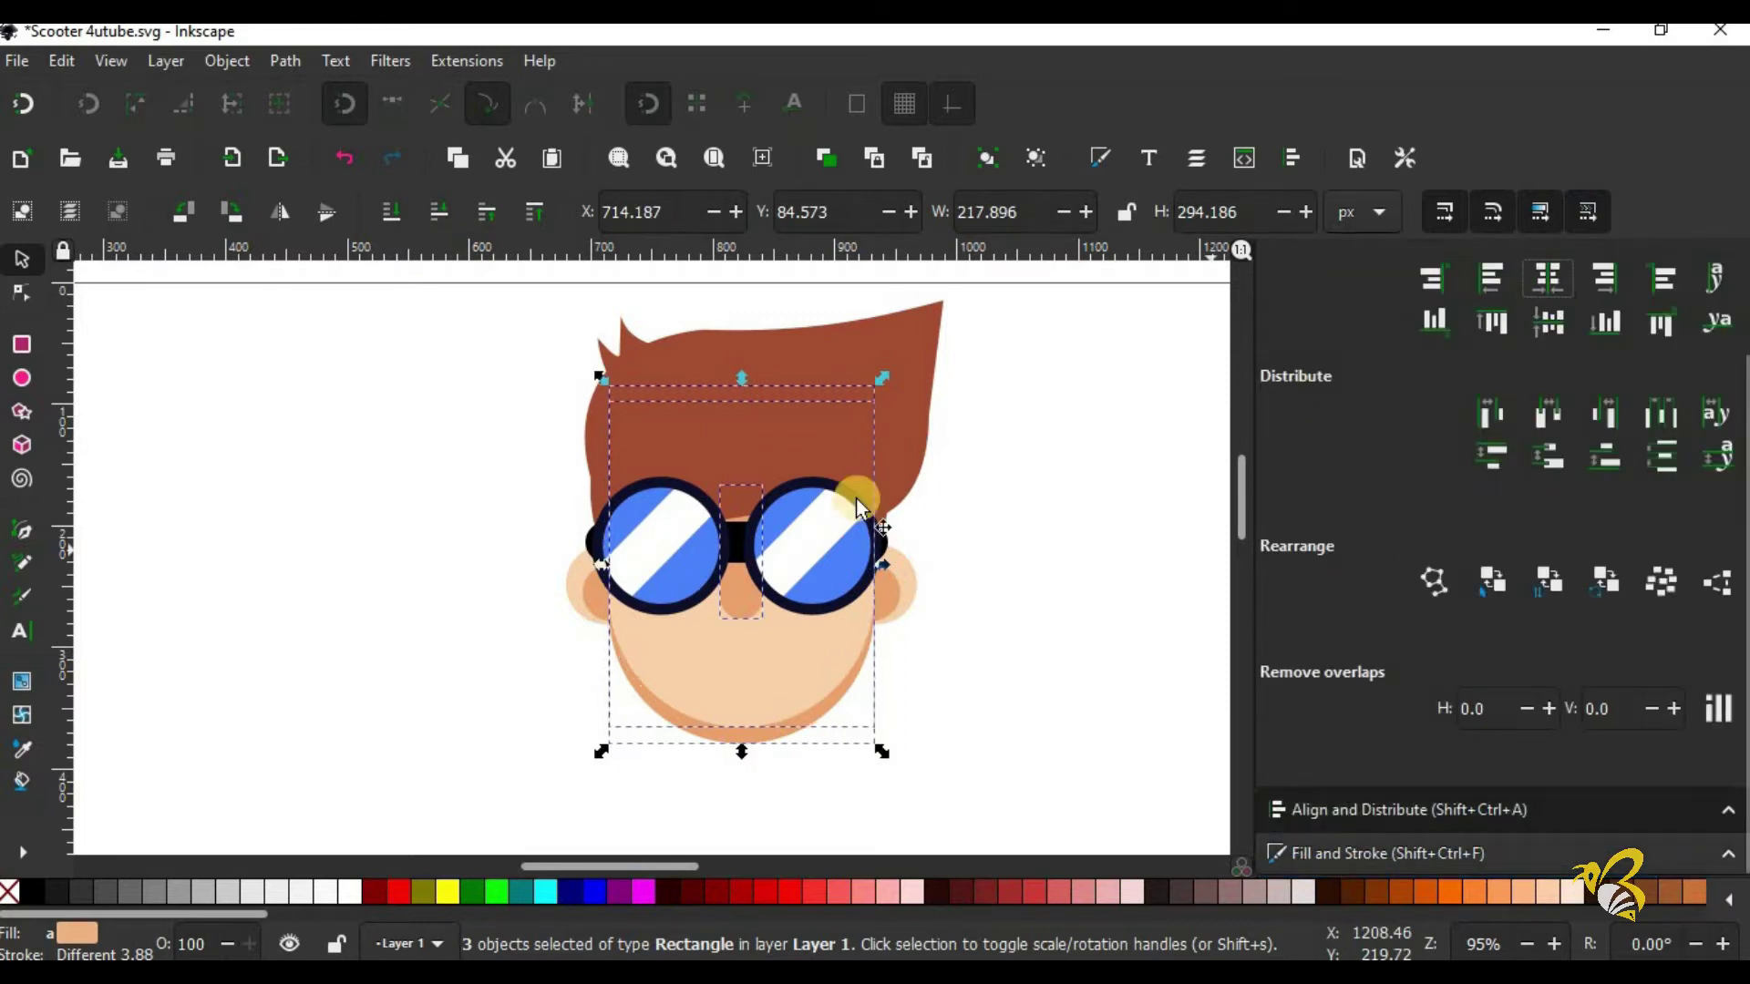
left_click(873, 545, "shift")
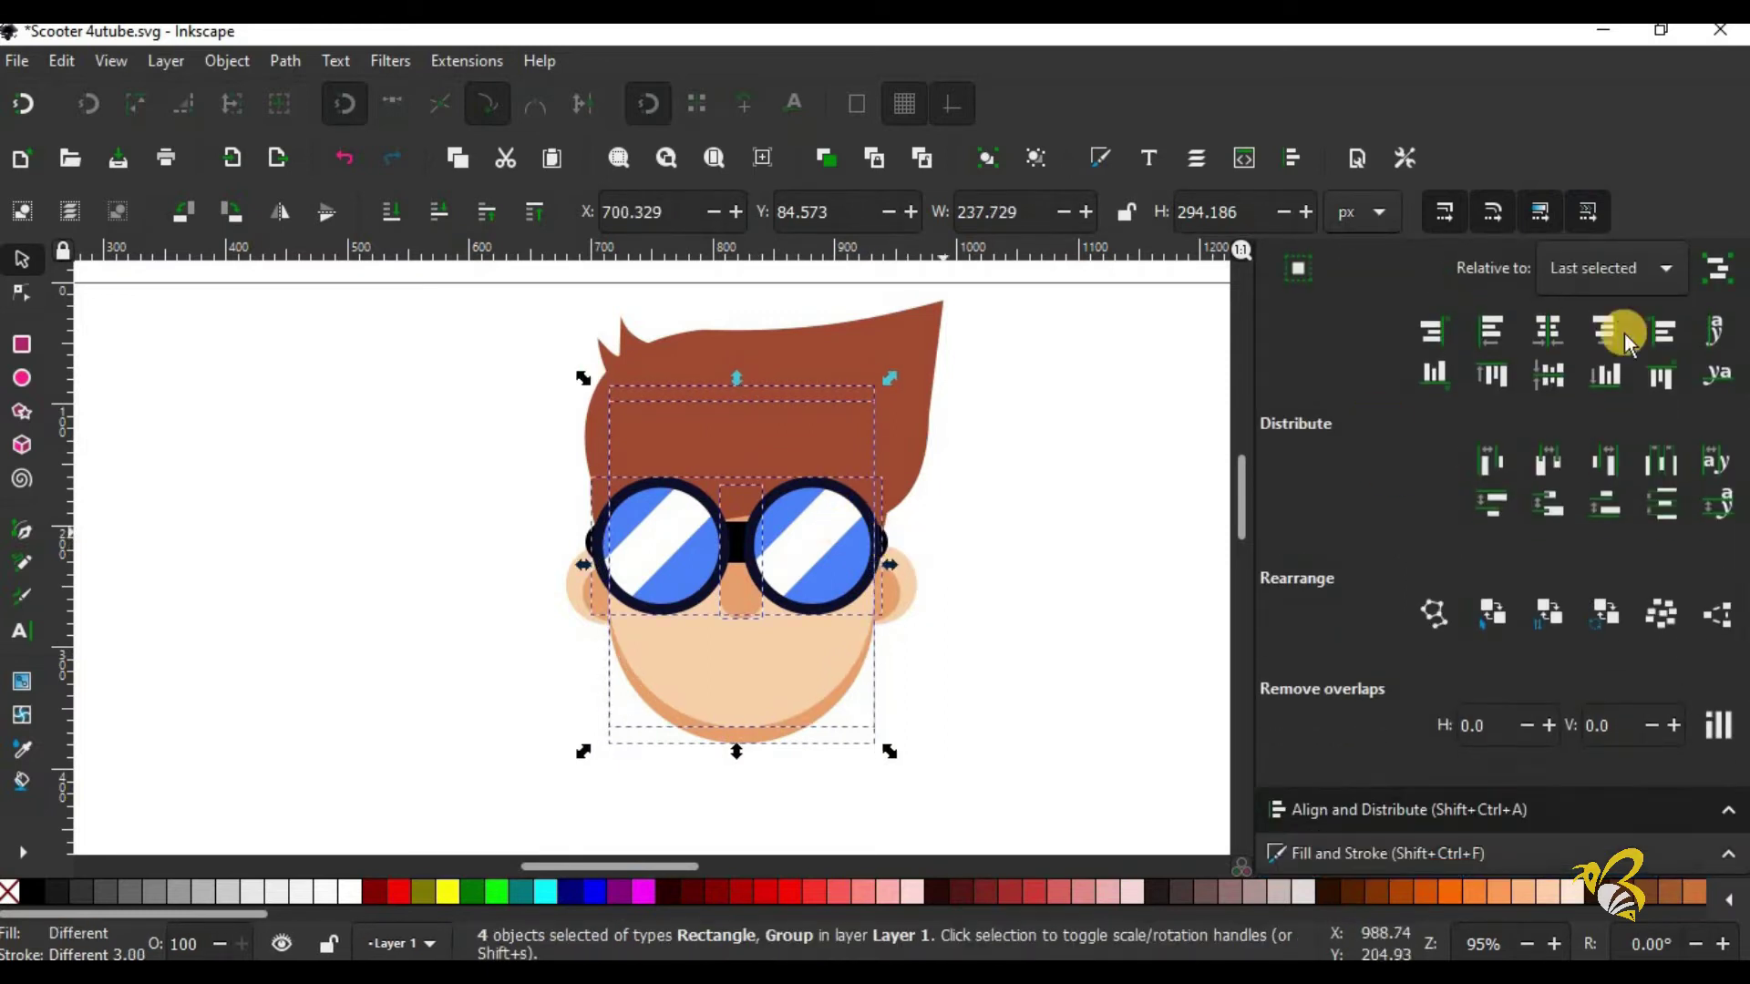
left_click(1549, 330)
left_click(907, 588, "shift")
left_click(1548, 331)
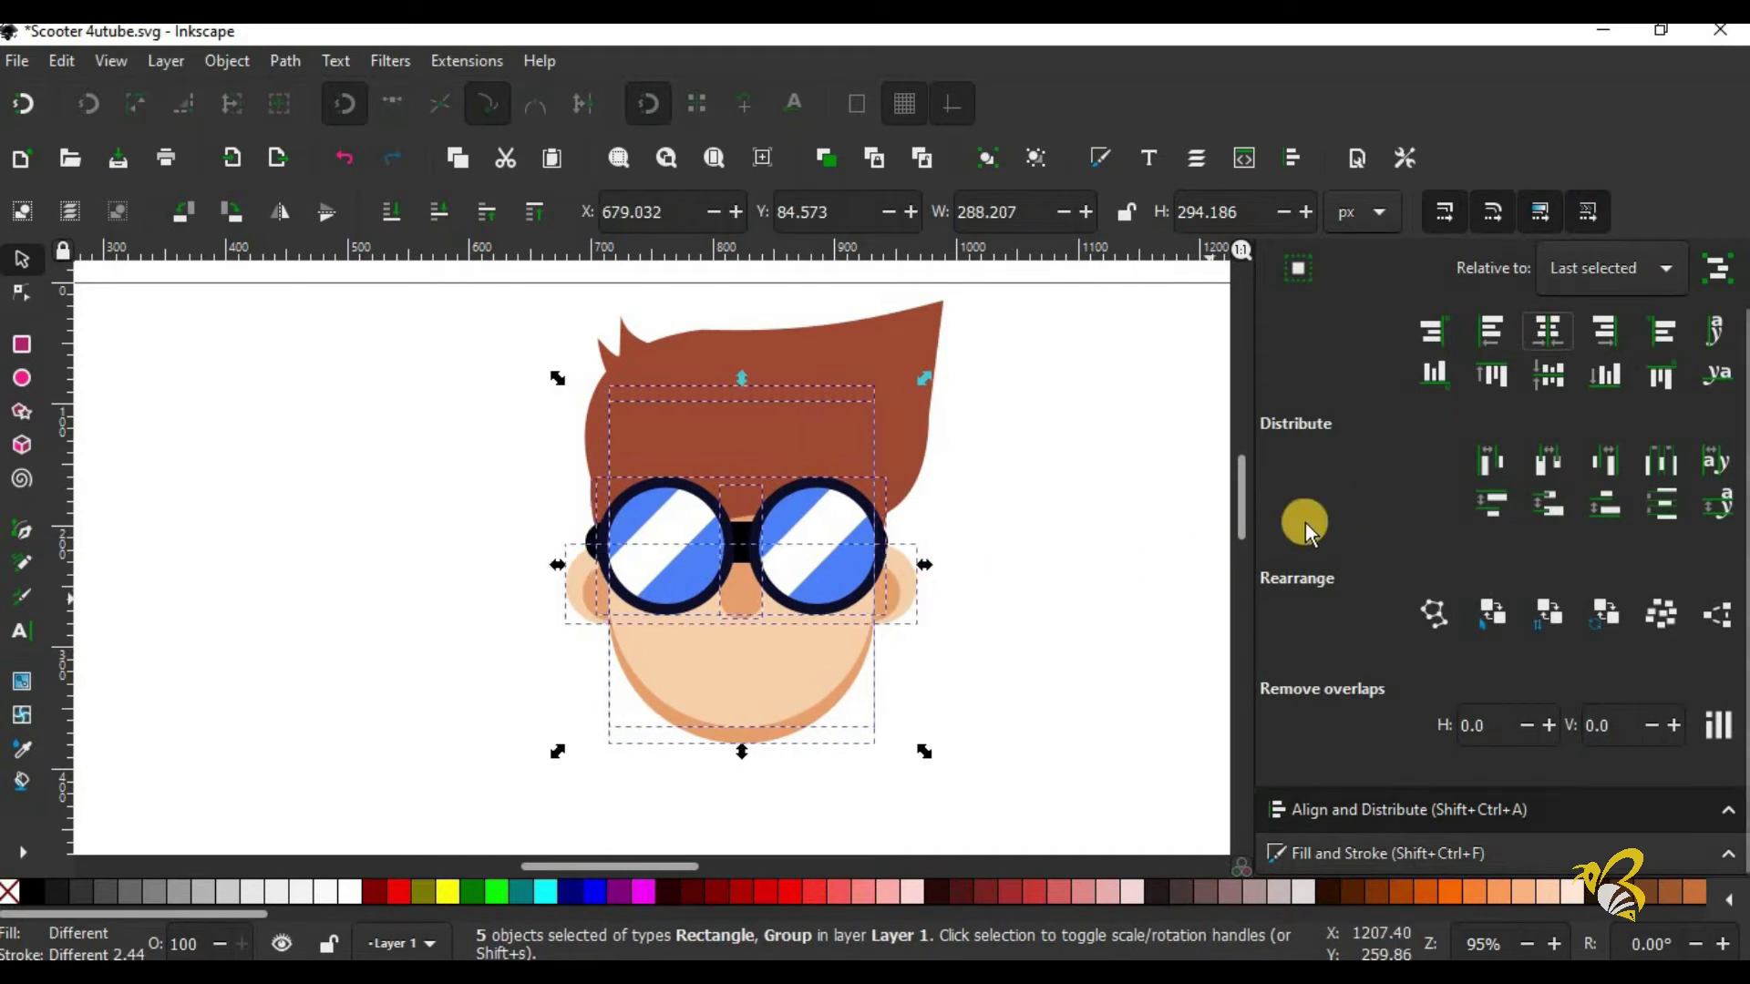
left_click(1062, 539)
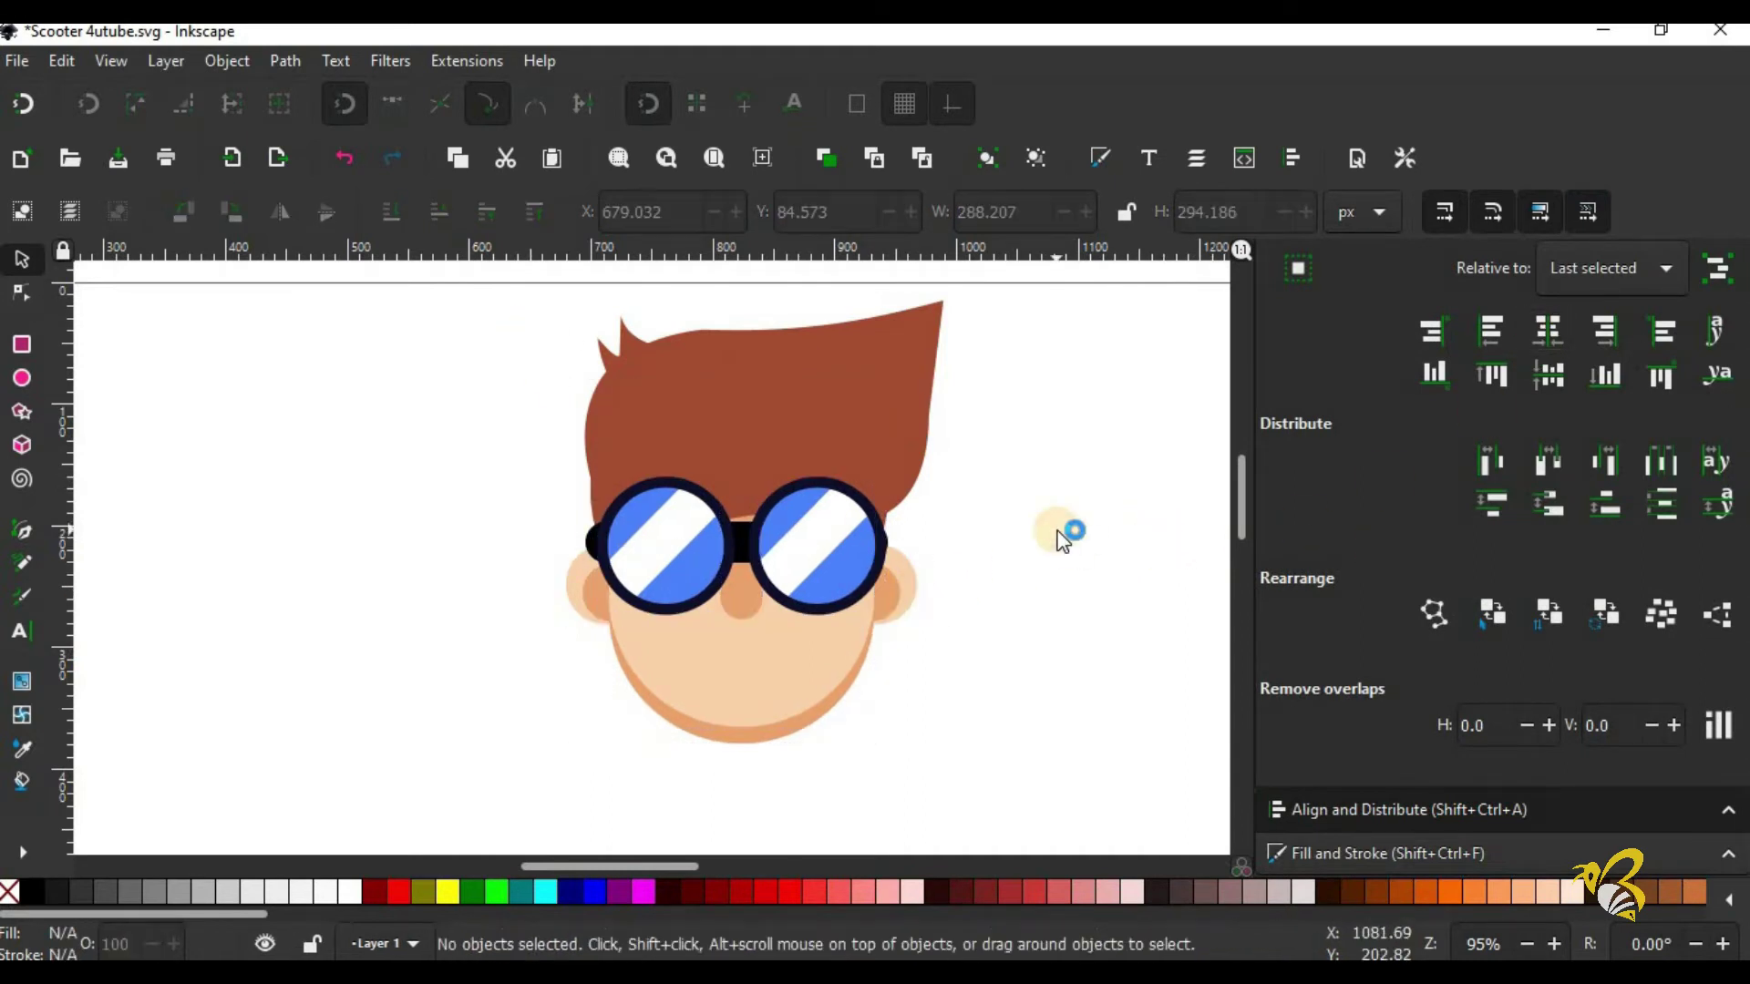
Step: Centre the black strap horizontally between the lenses
left_click(587, 548)
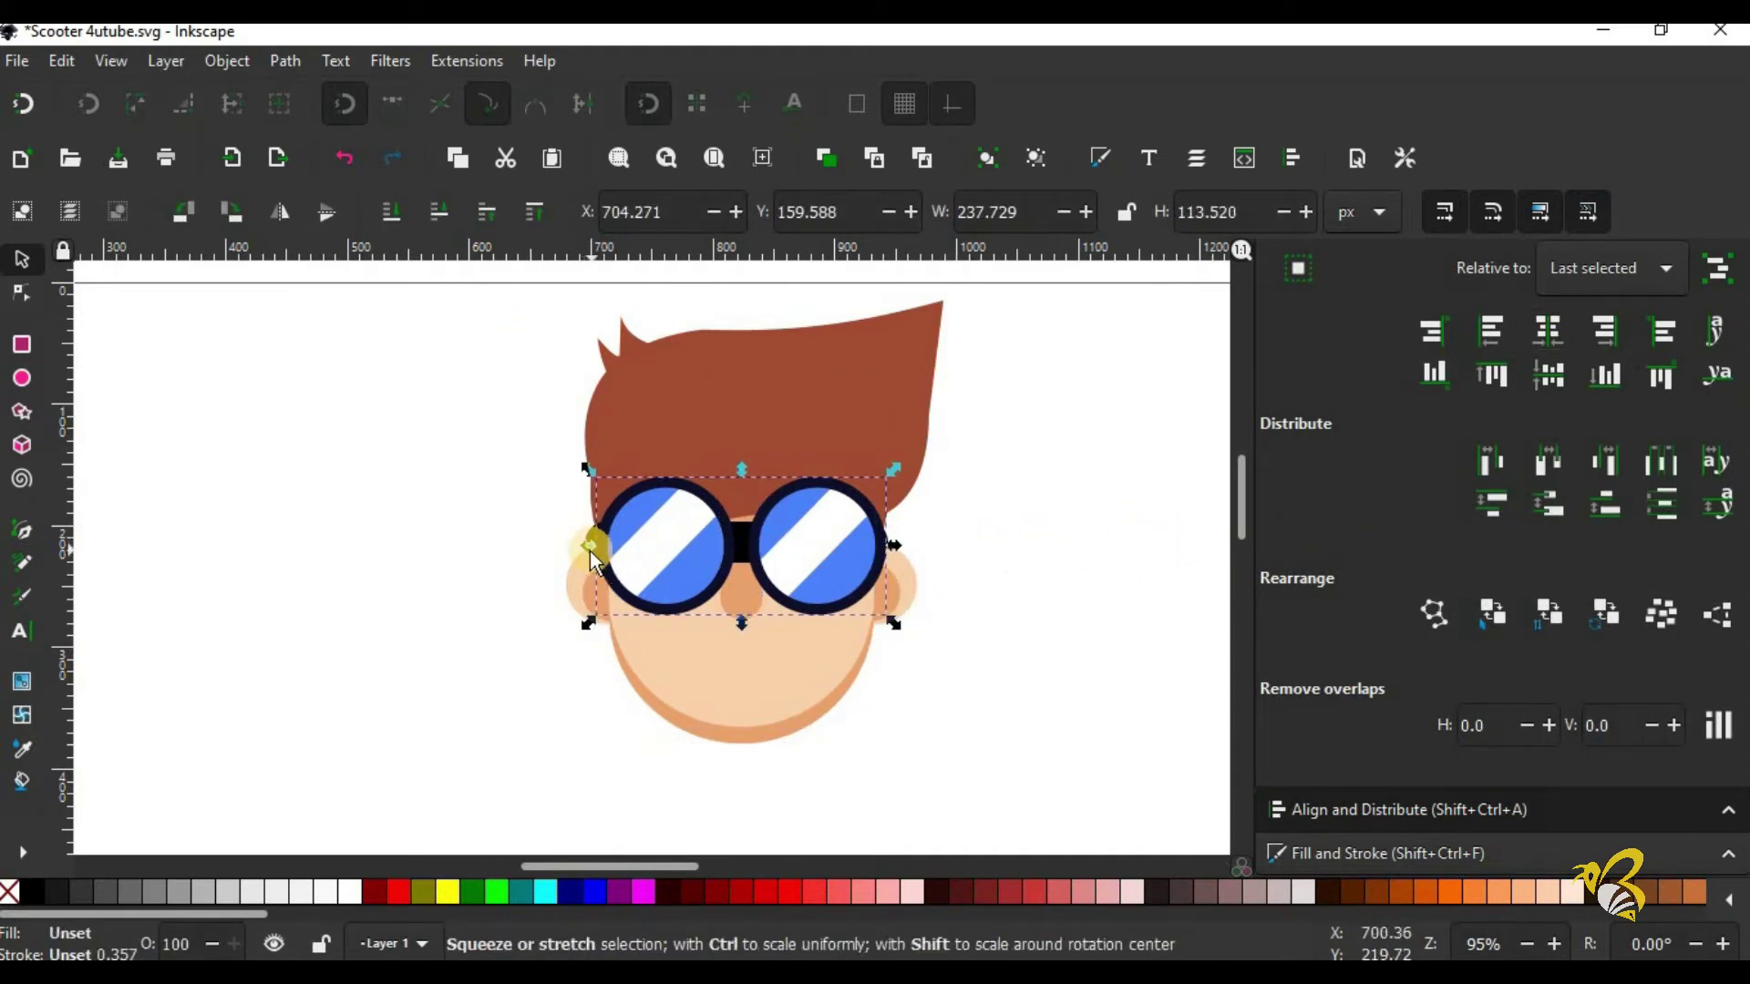
left_click(582, 537, "shift")
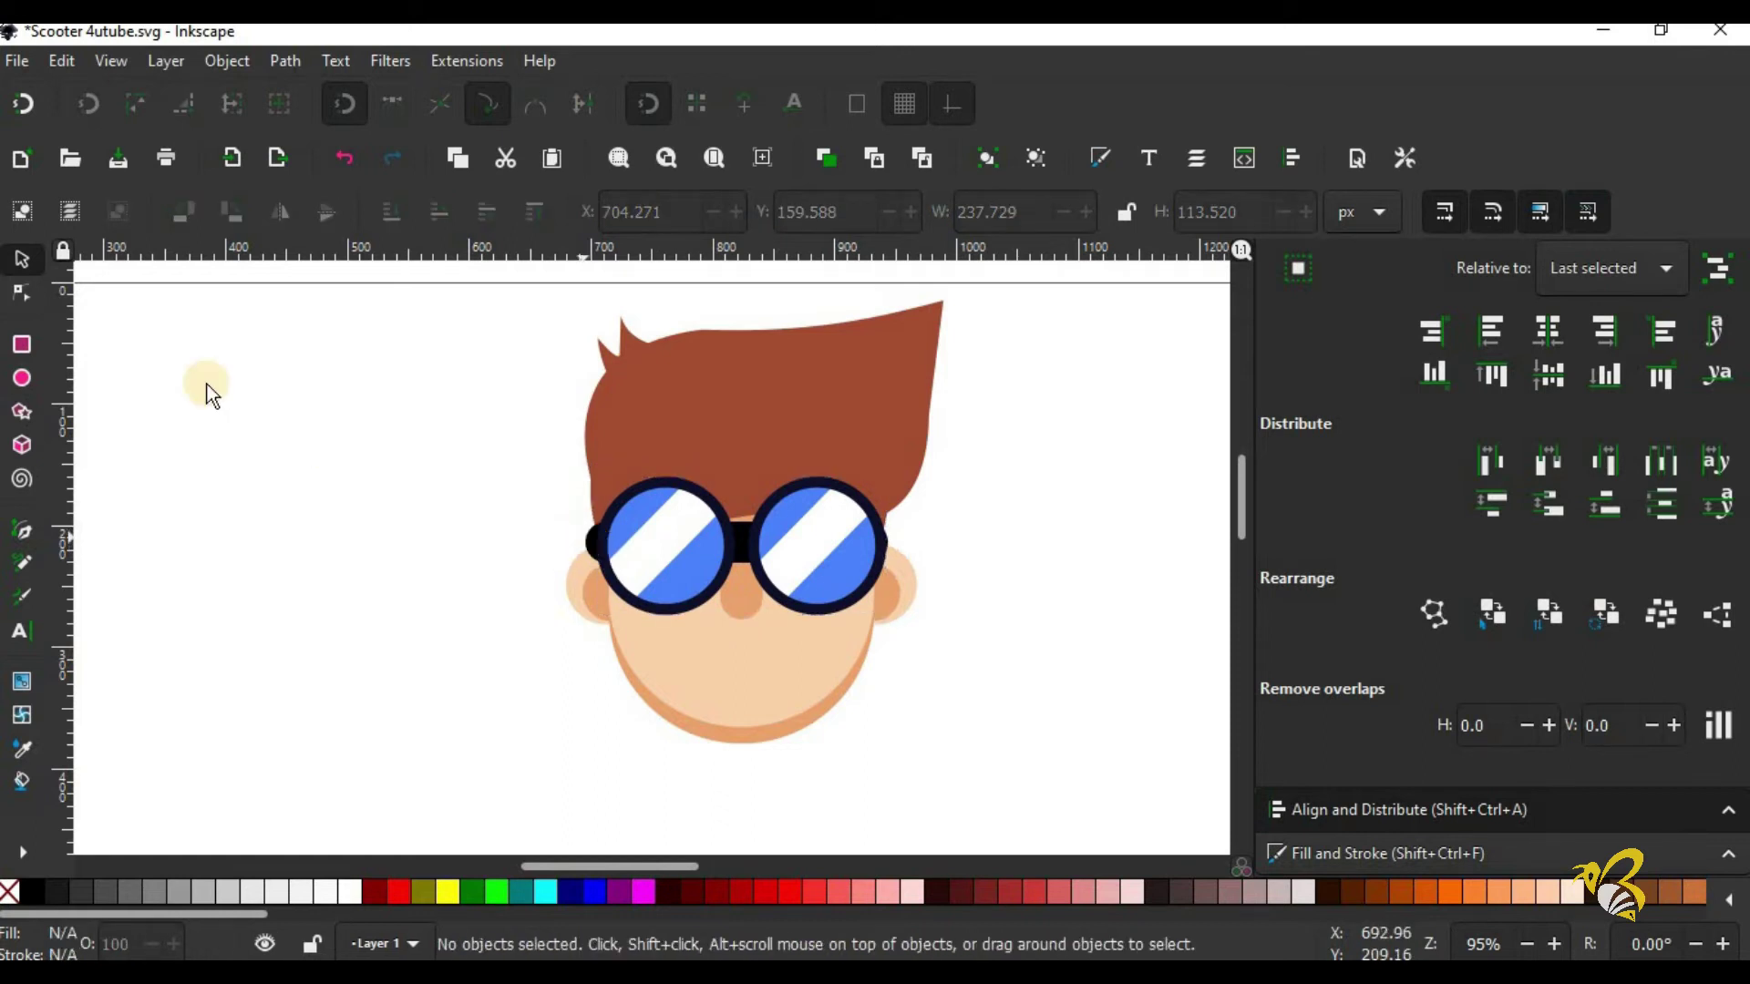
key("Tab")
key("n")
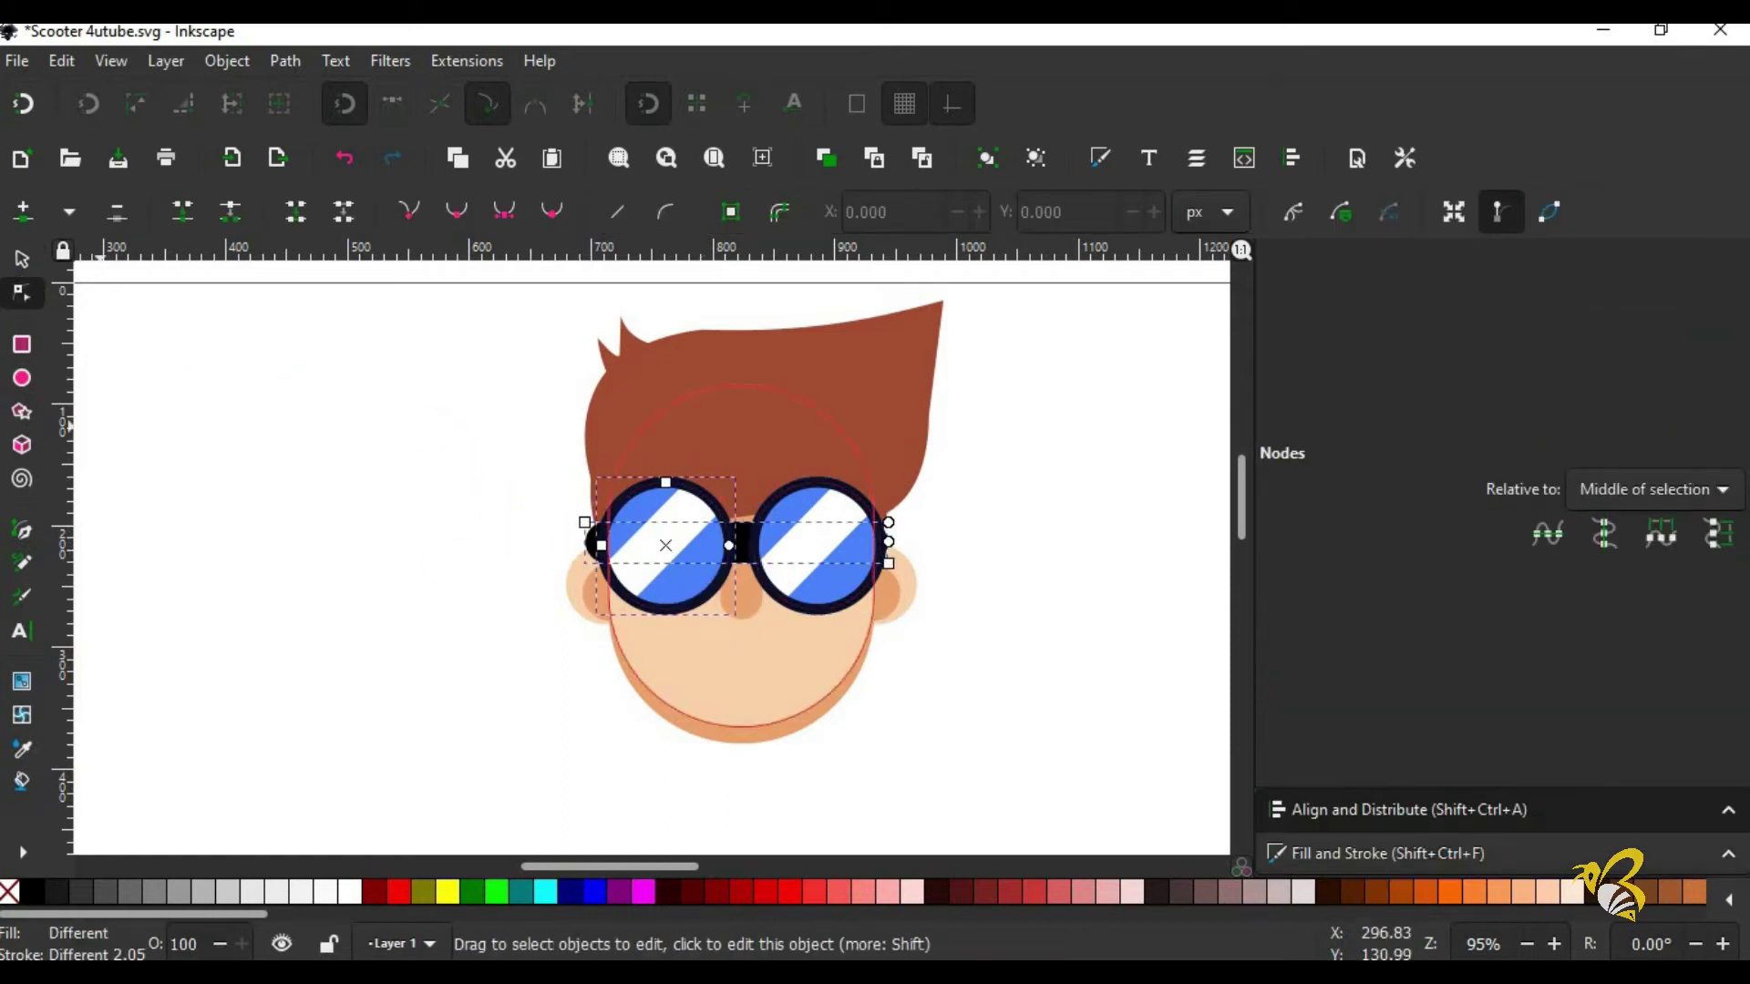
key("s")
left_click(340, 605)
left_click(676, 577)
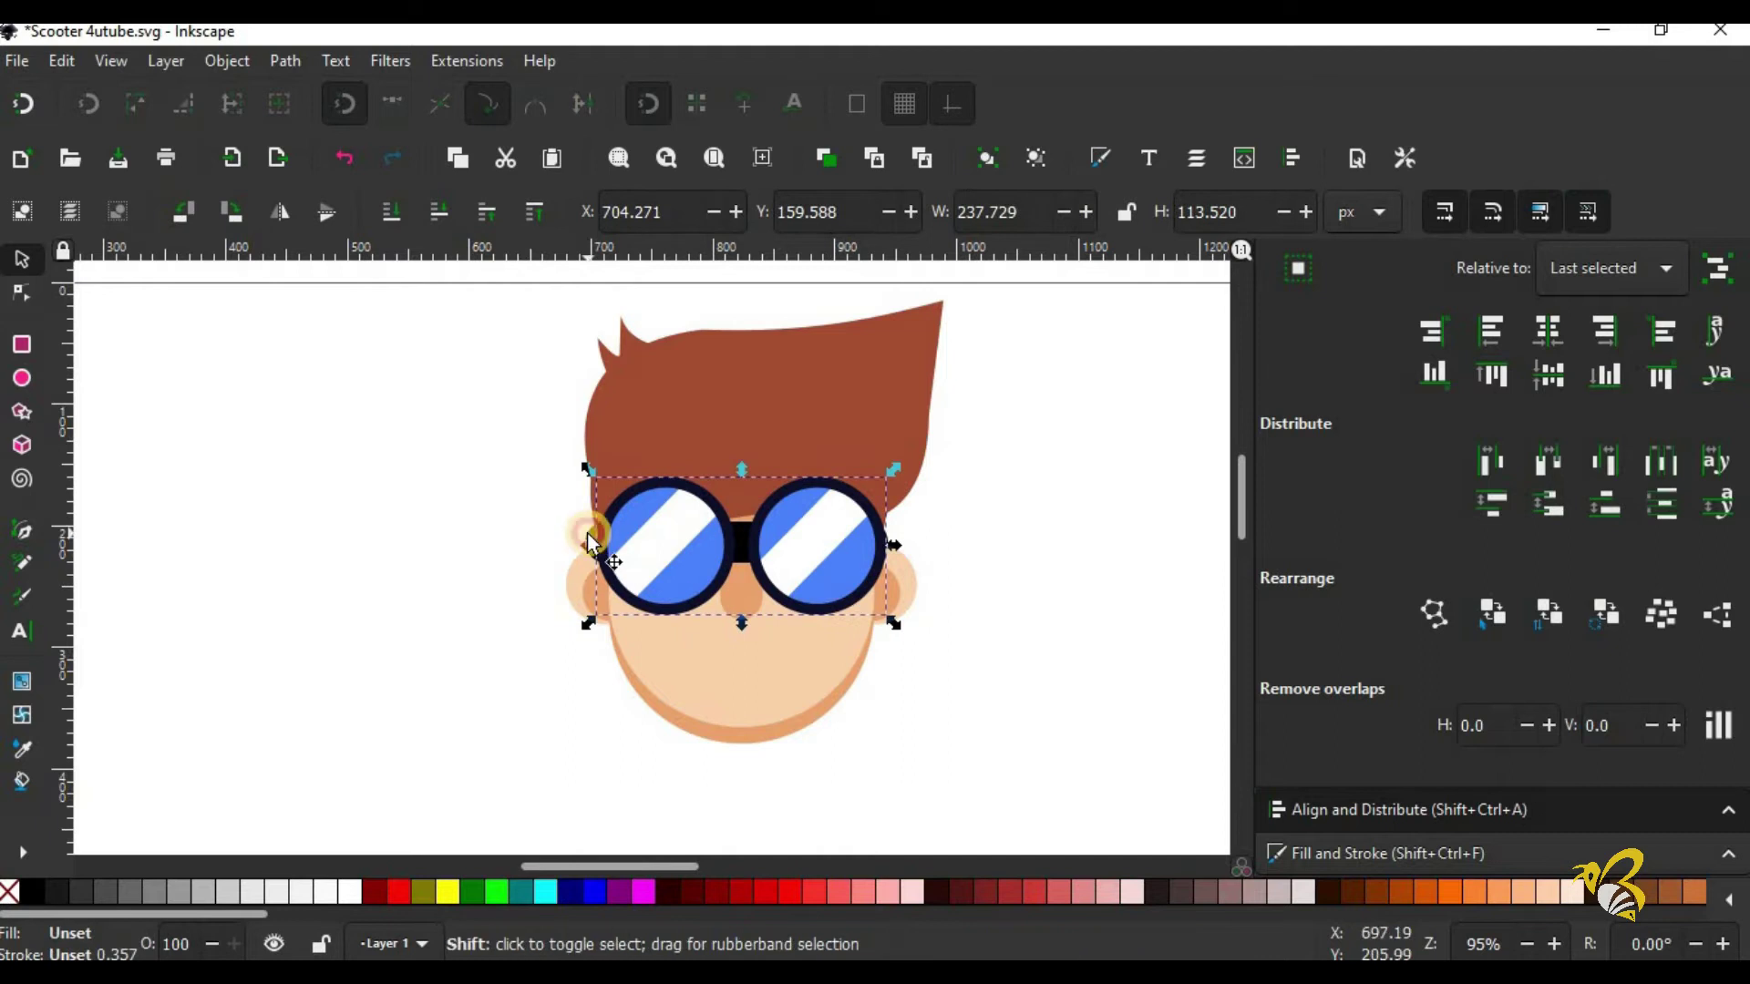
left_click(586, 534, "shift")
left_click(647, 587, "shift")
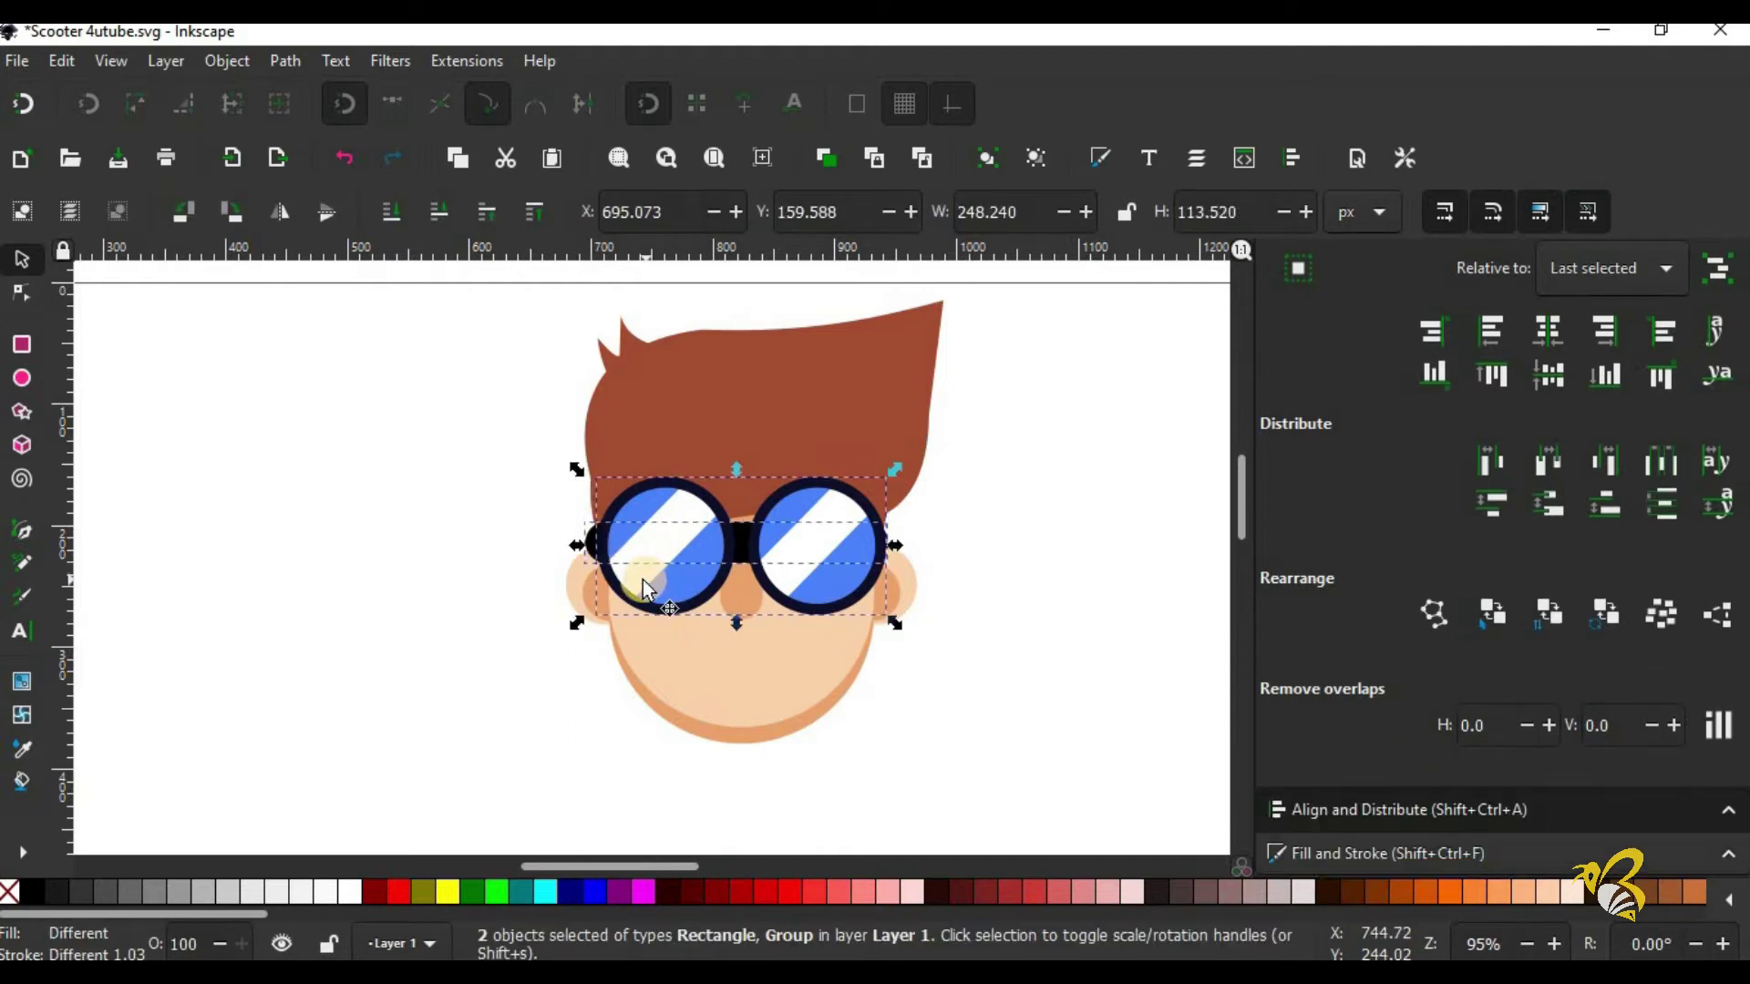
left_click(1548, 333)
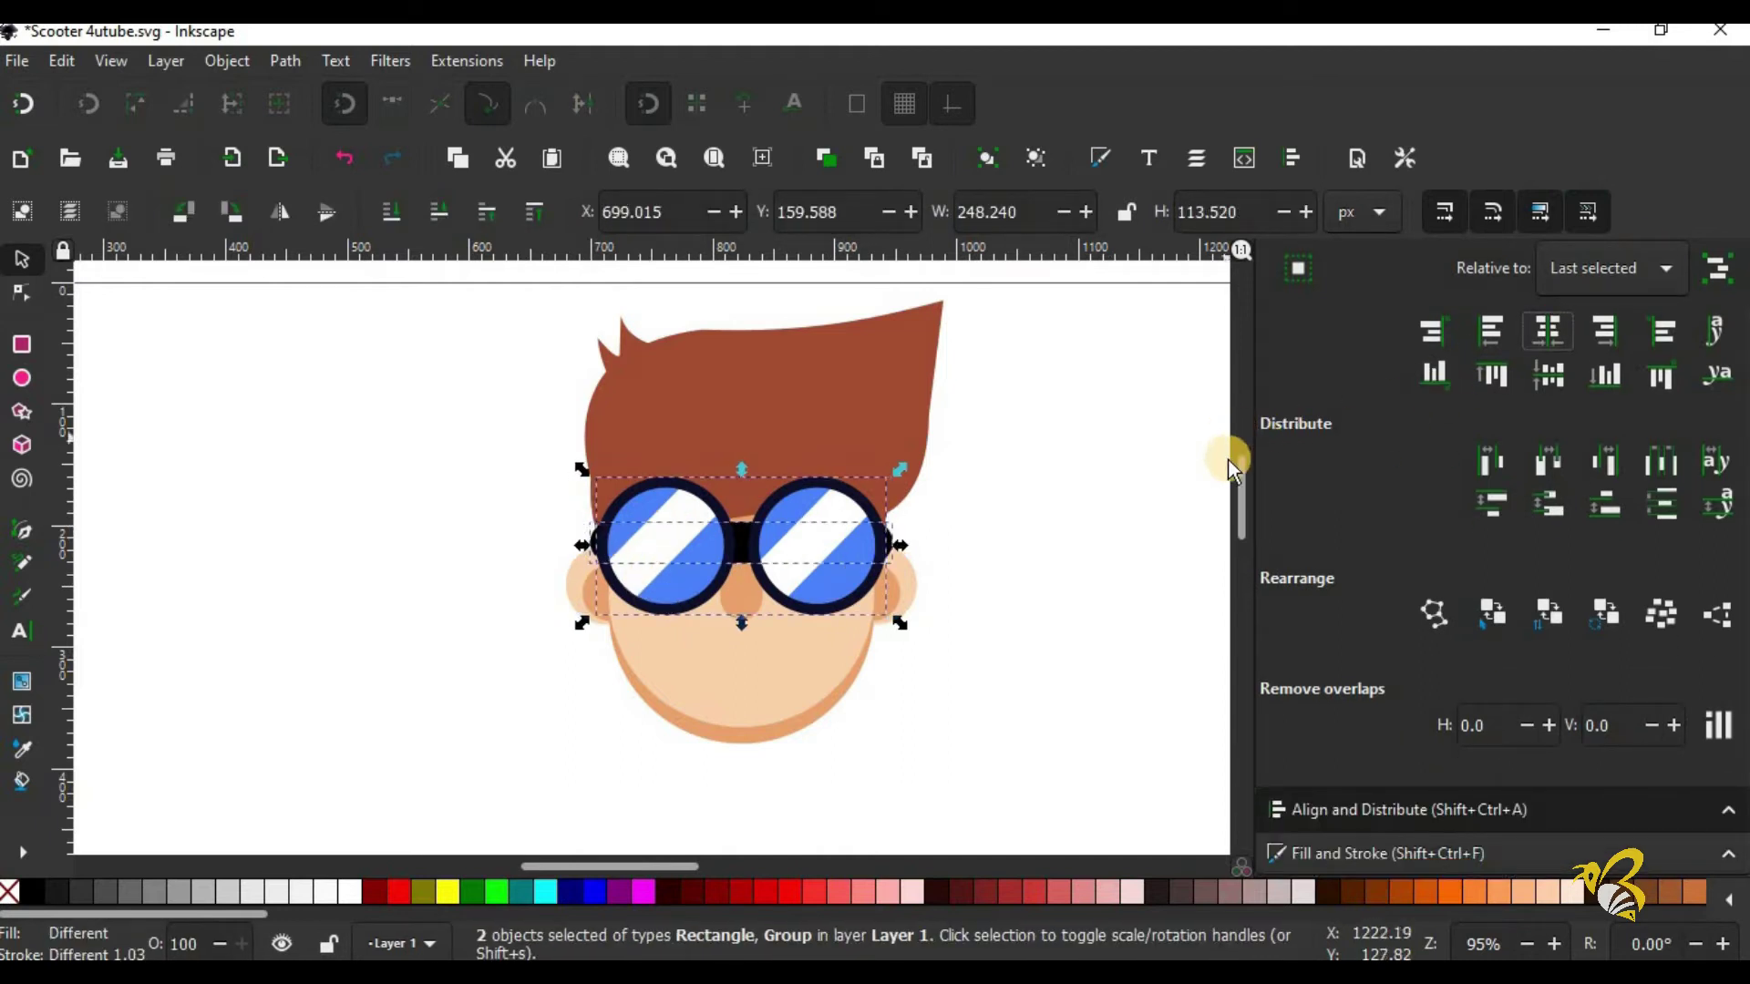
Step: Centre strap, lenses, face and ears together on the vertical axis
left_click(767, 671, "shift")
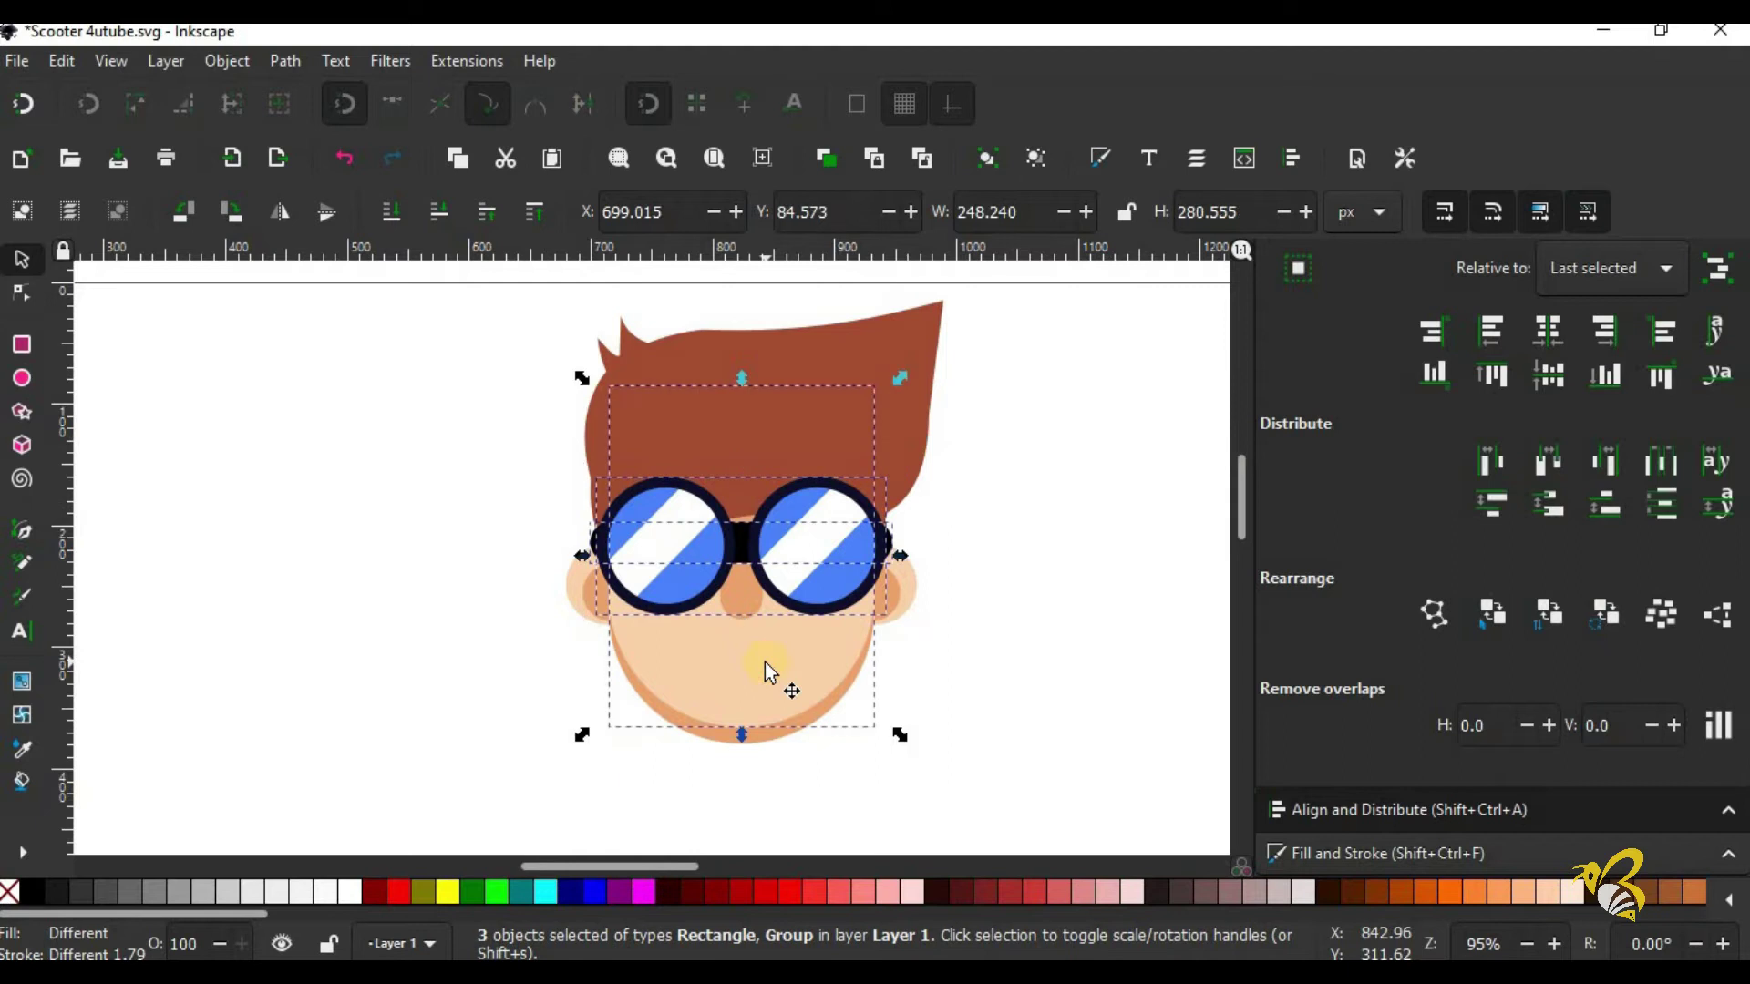
left_click(736, 742, "shift")
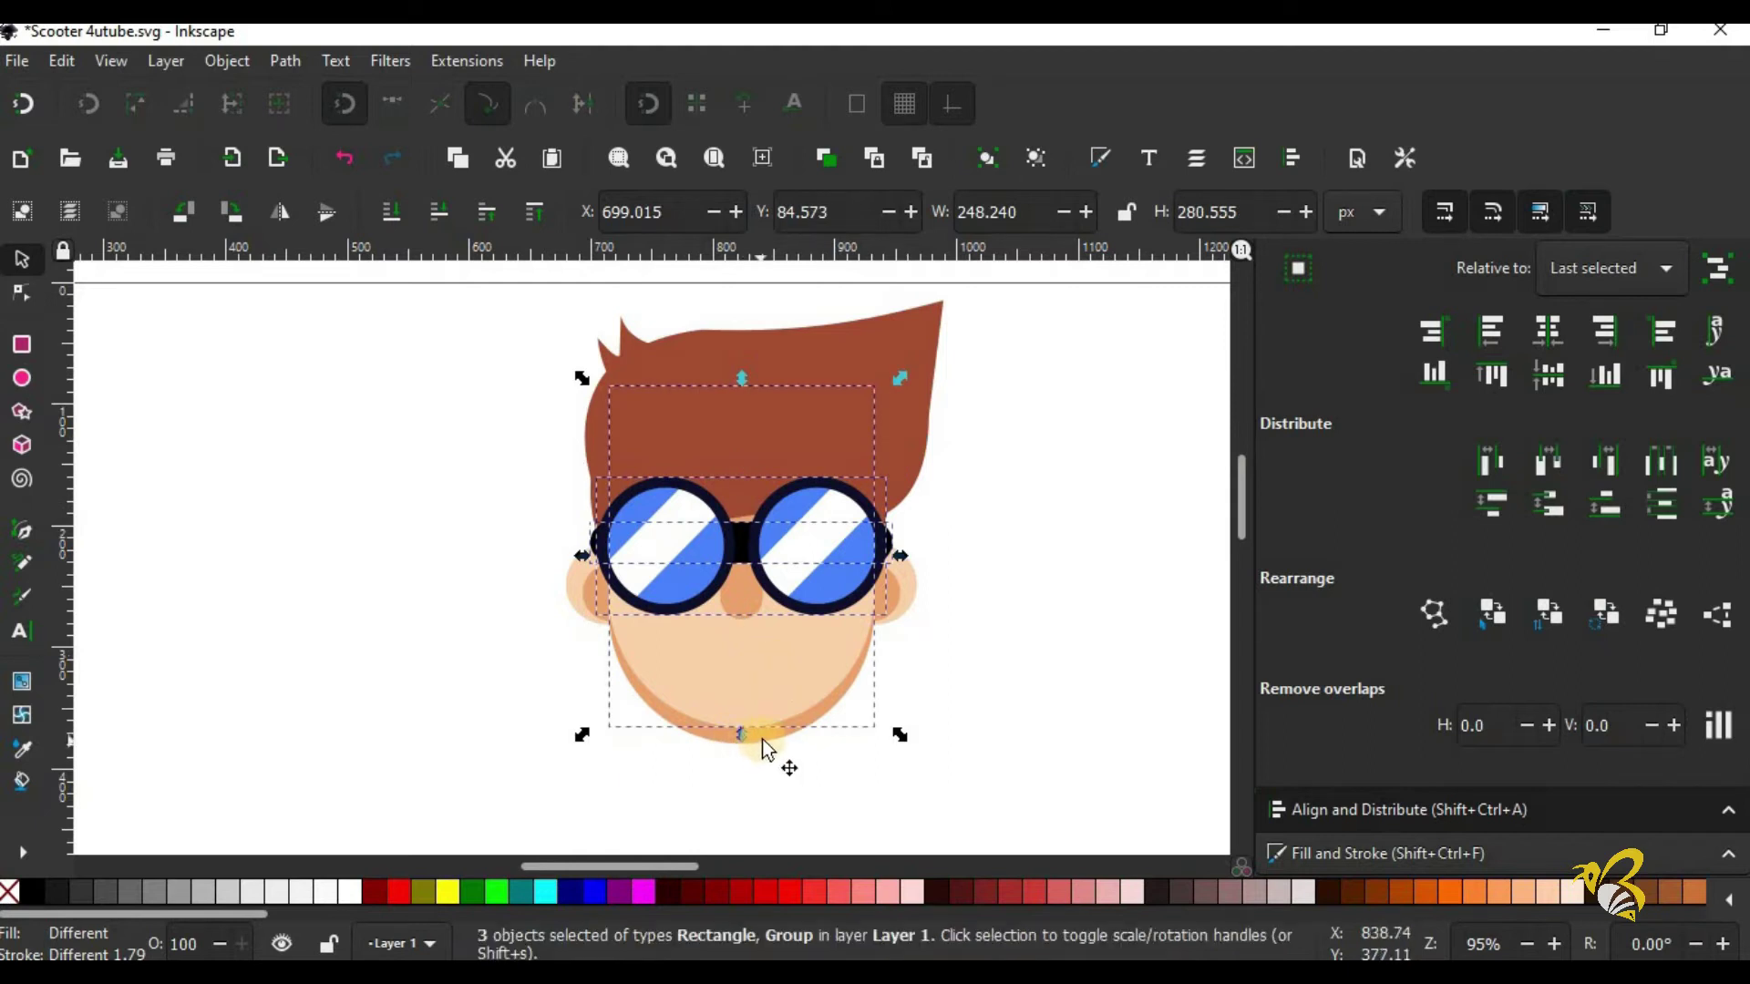
left_click(906, 597, "shift")
left_click(1560, 345)
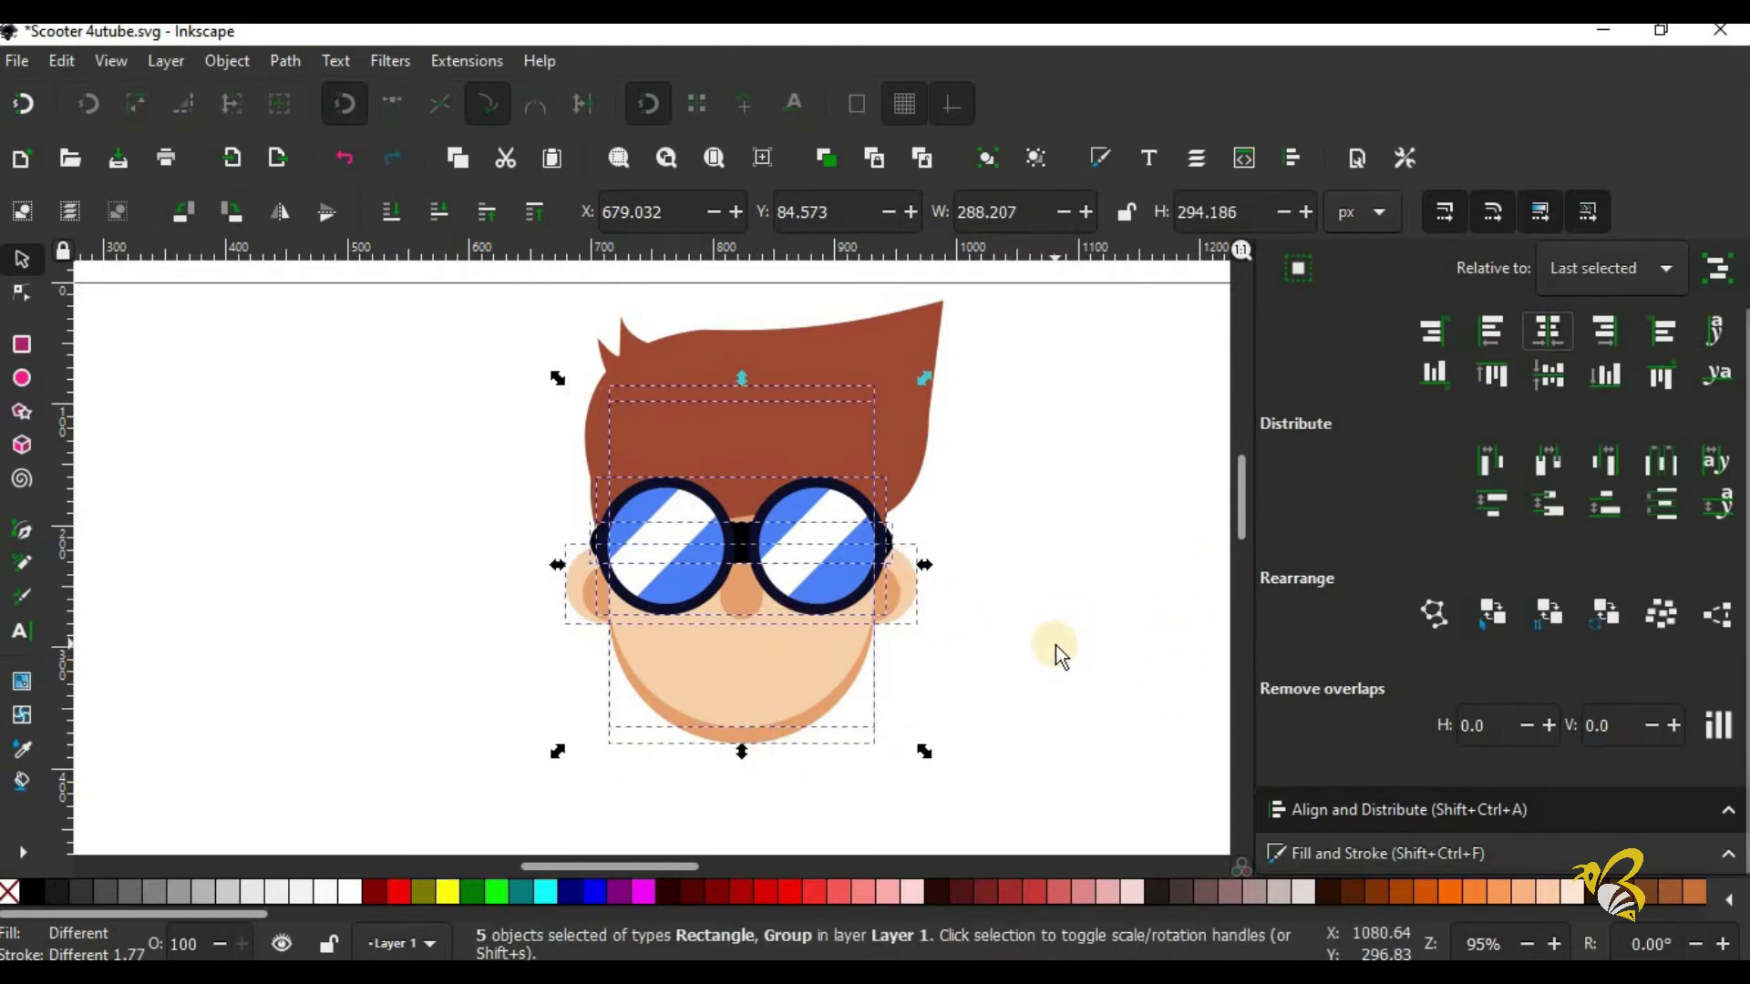
left_click(1055, 646)
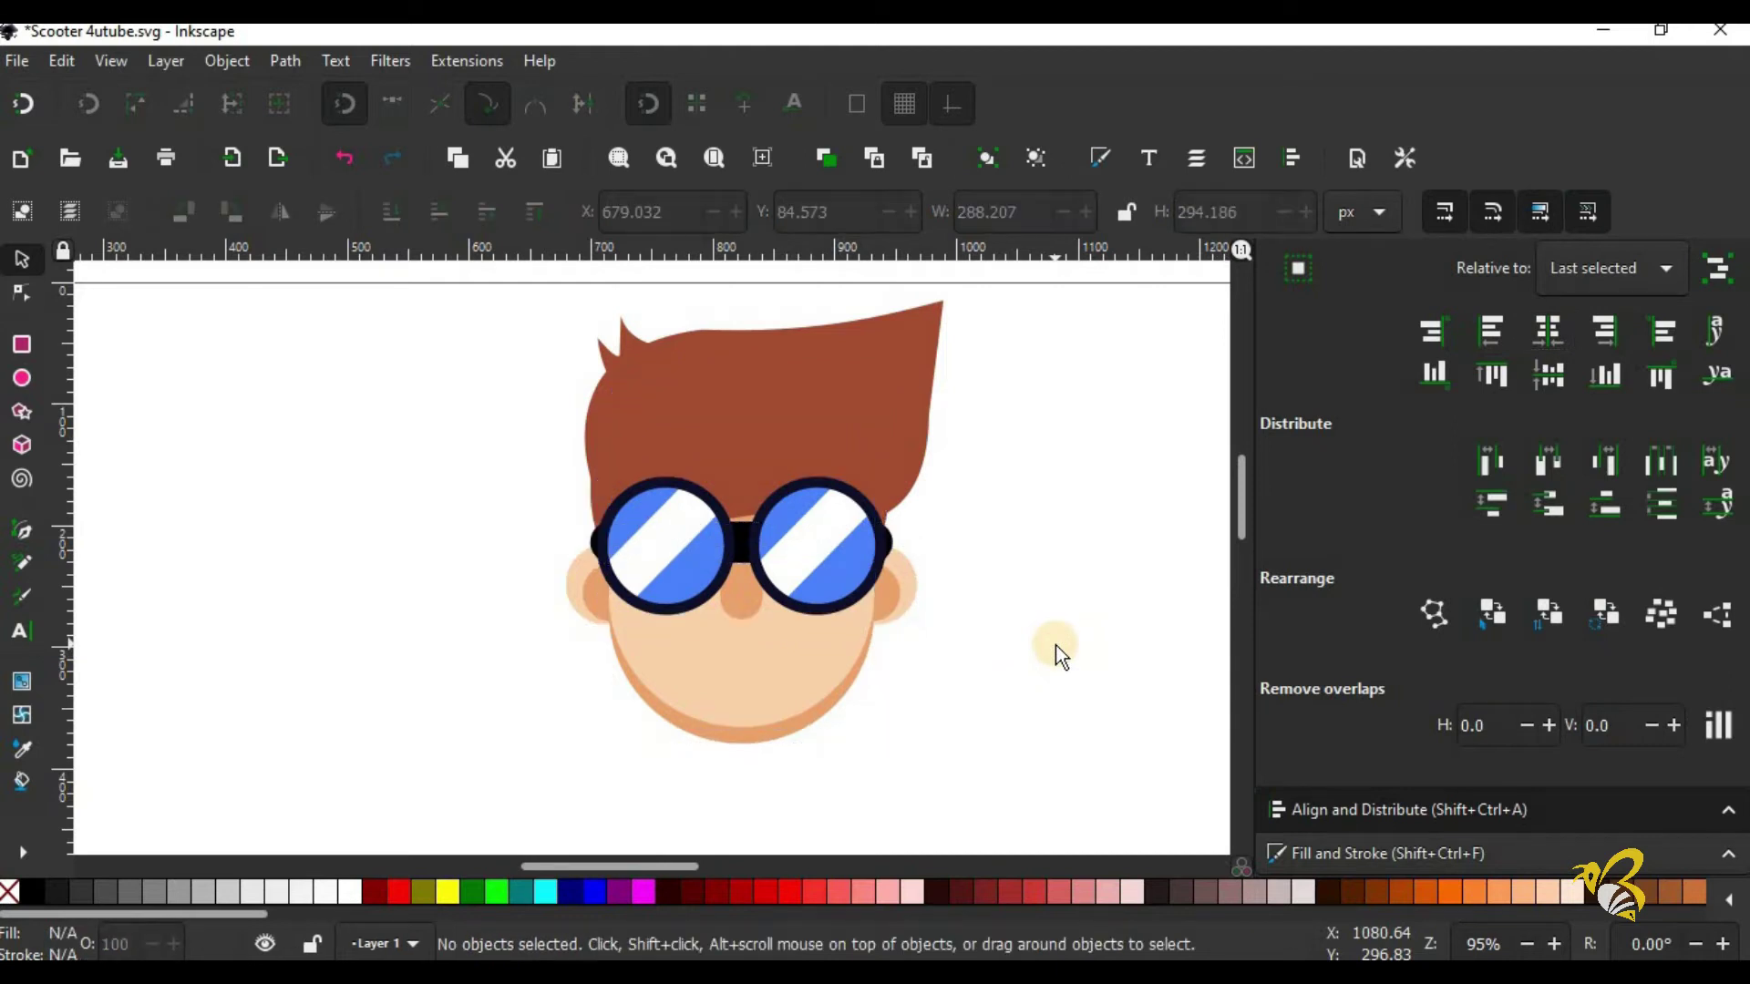
Step: Draw a circle and an overlapping rounded rectangle, then use Path > Difference to leave a half-circle
left_click(27, 369)
mouse_move(241, 427)
left_mouse_down()
mouse_move(402, 564)
mouse_move(387, 545)
left_mouse_up()
key("r")
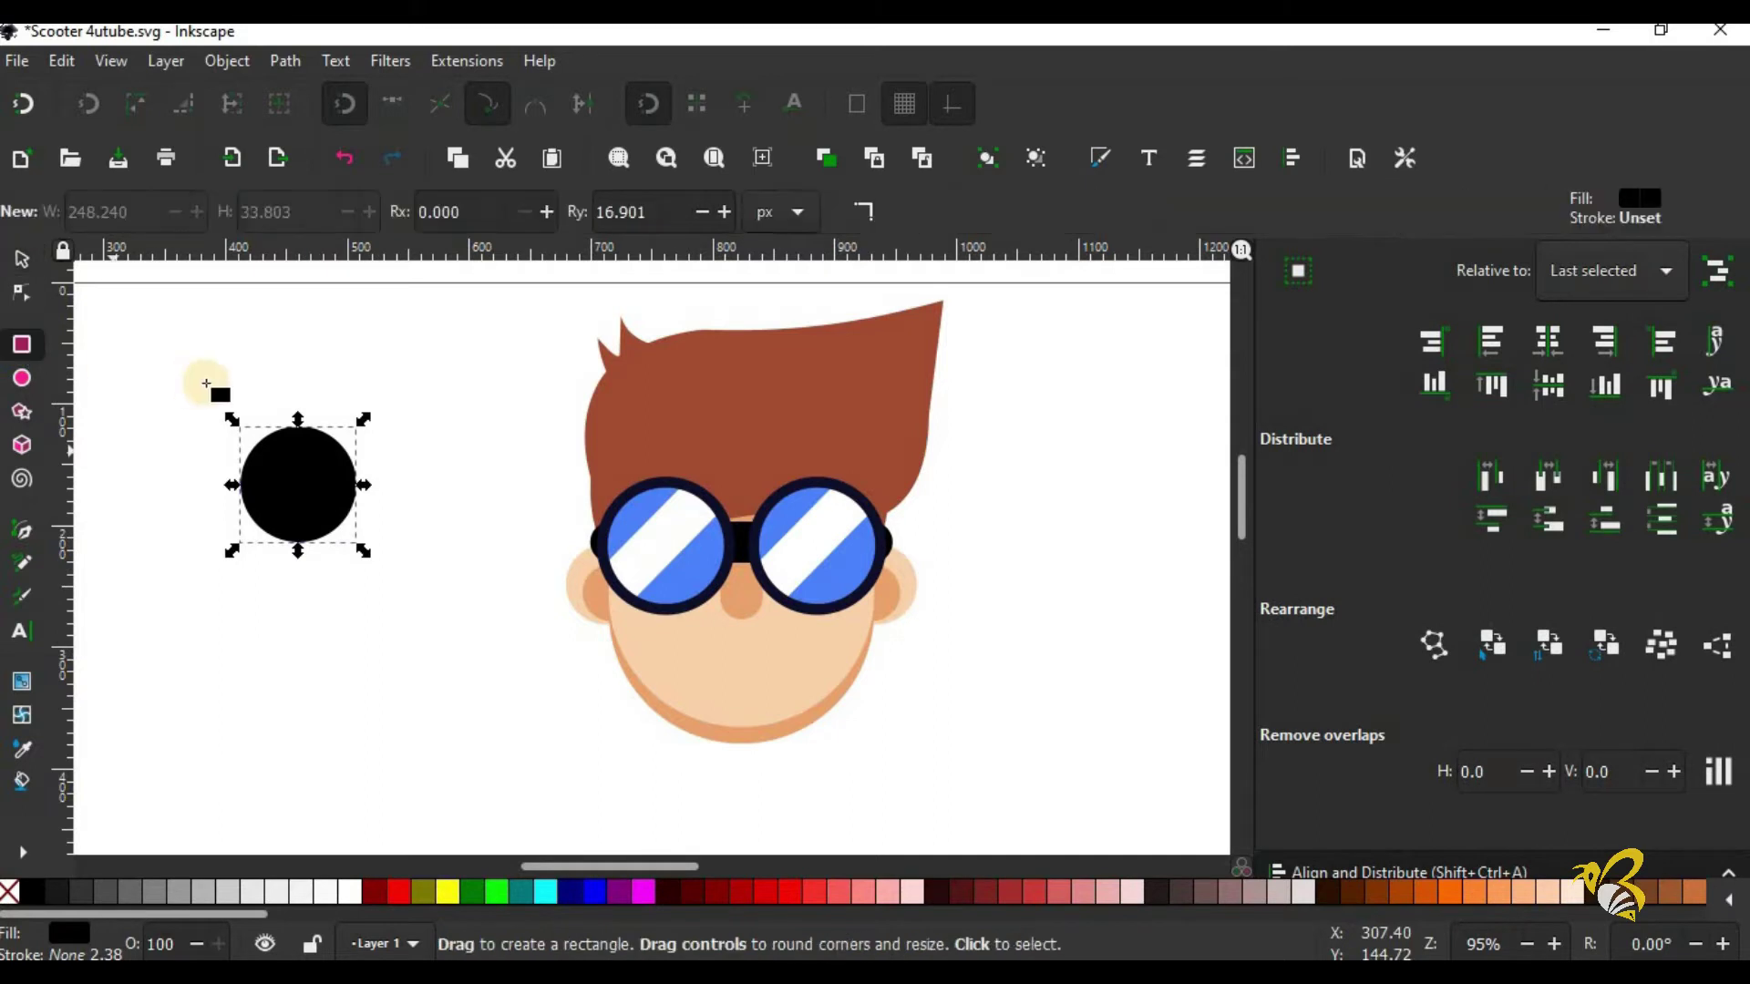
left_click_drag(192, 381, 406, 489)
left_click(34, 264)
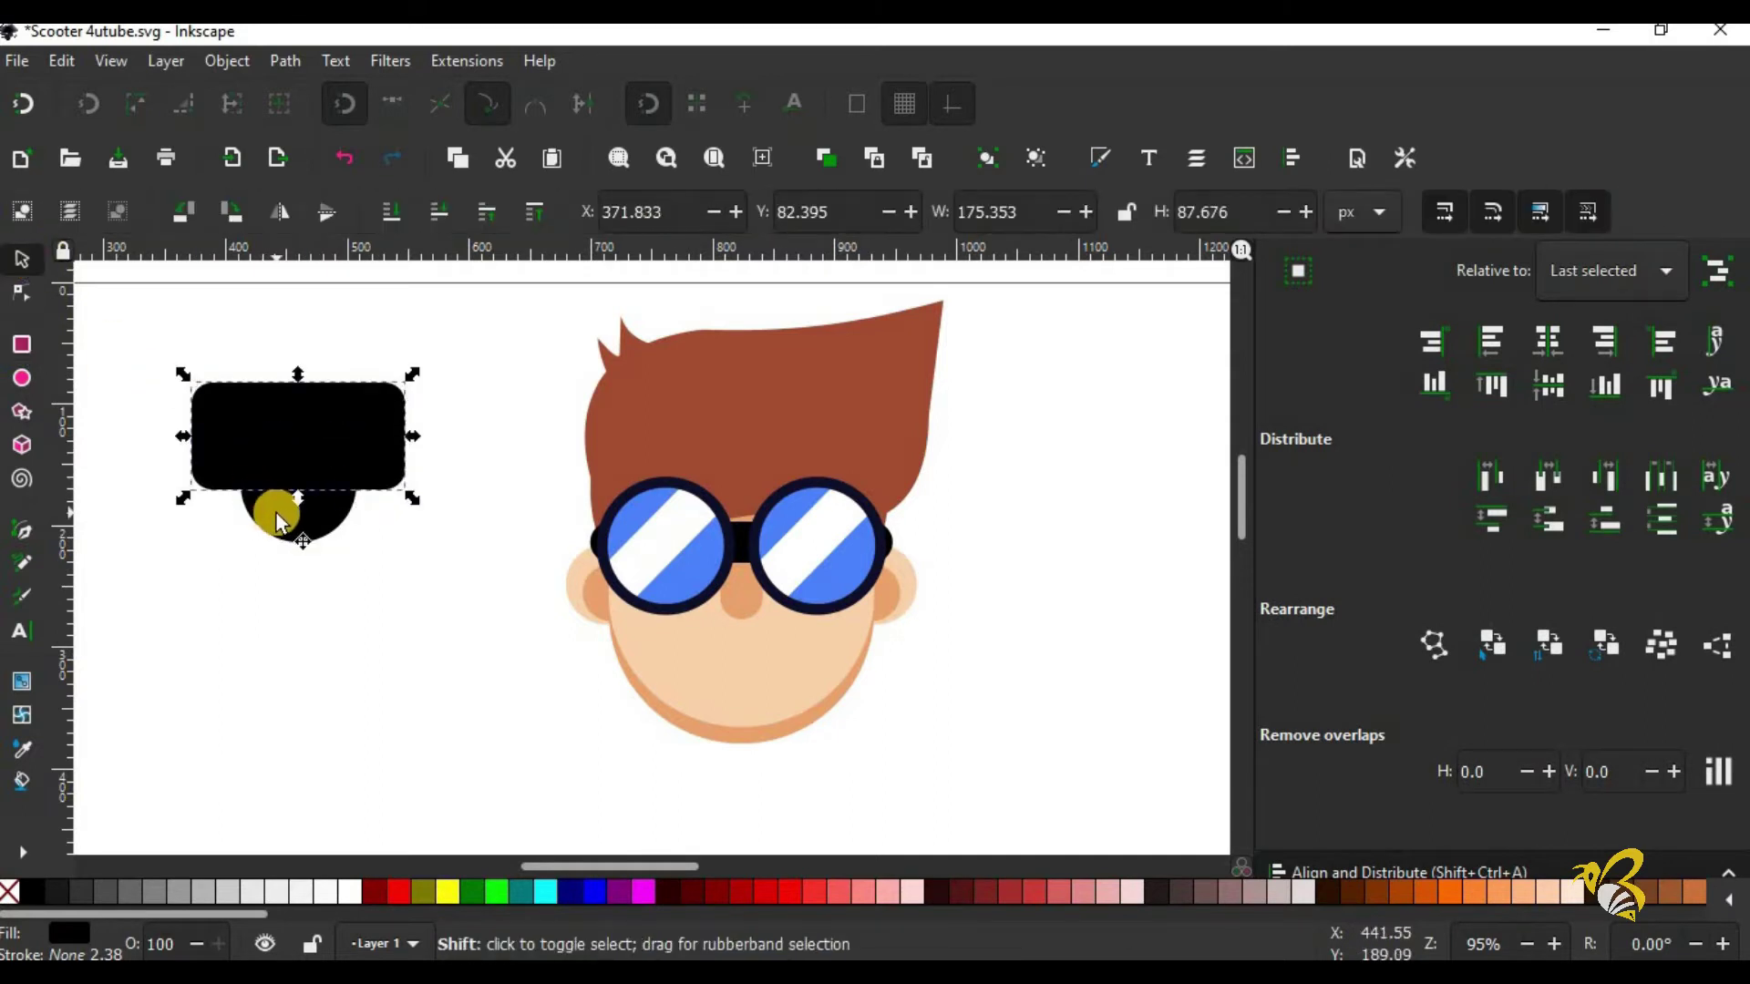
left_click(287, 510, "shift")
left_click(285, 60)
left_click(343, 223)
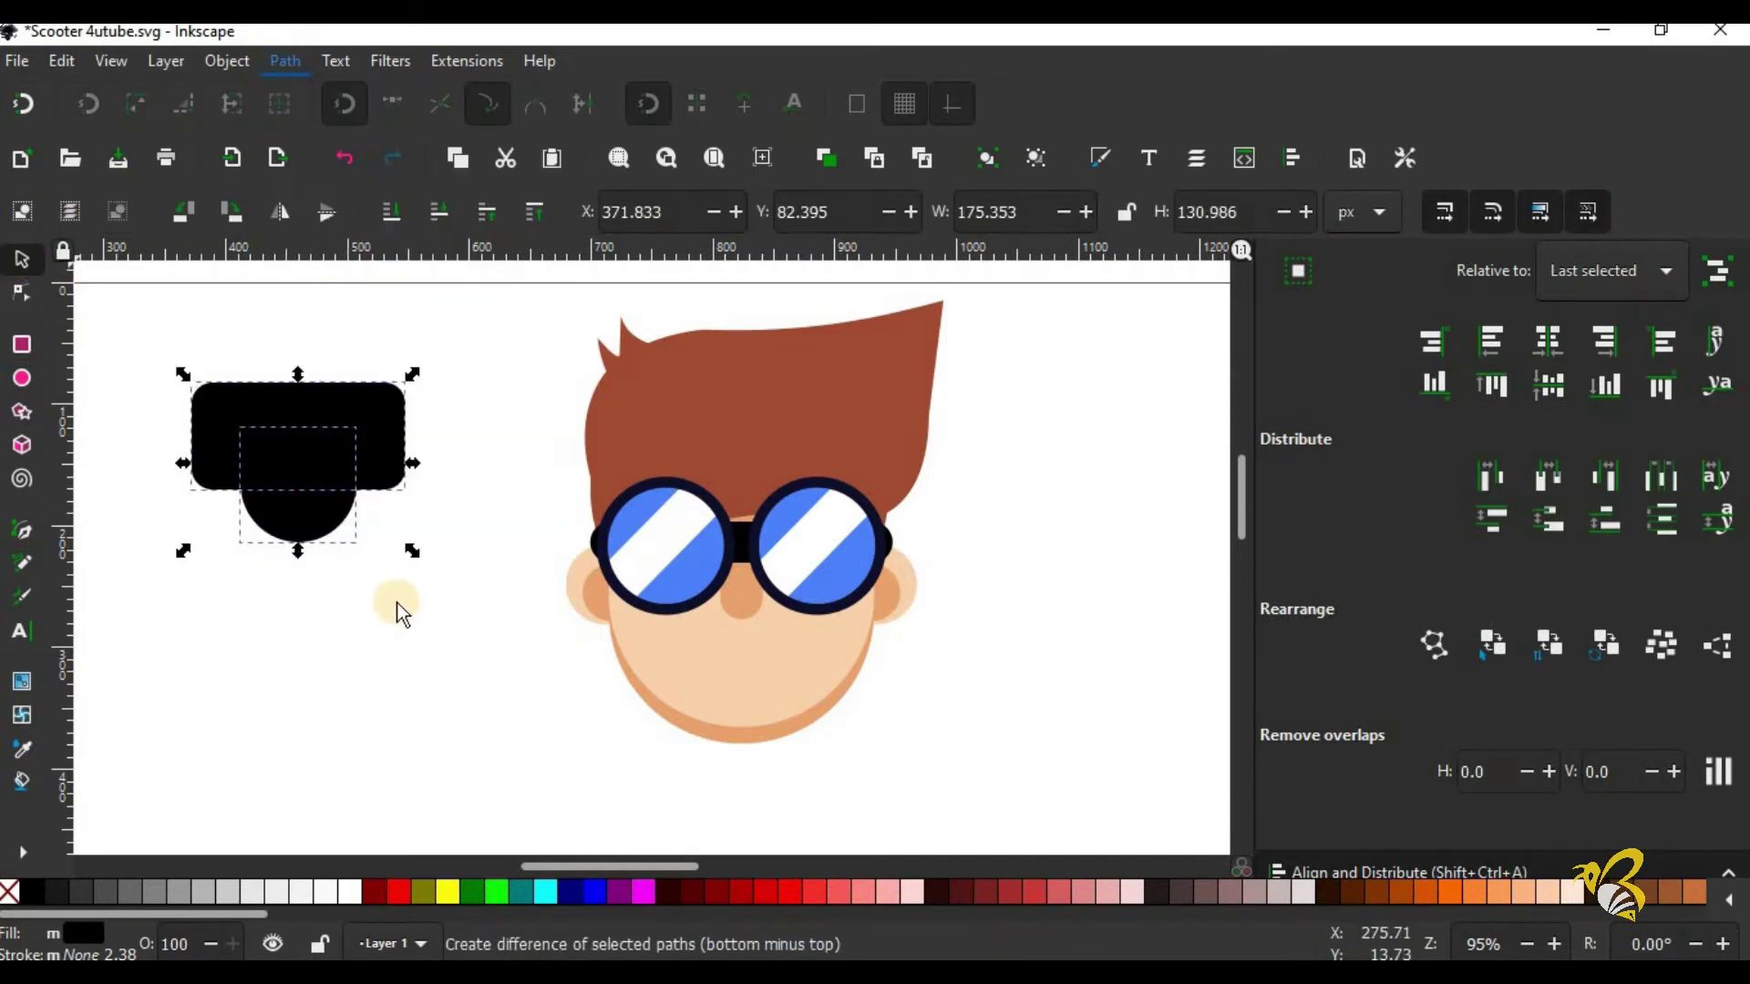
Step: Colour the half-circle dark red and rotate it 180° so it points downward
left_click(310, 506)
left_click(693, 901)
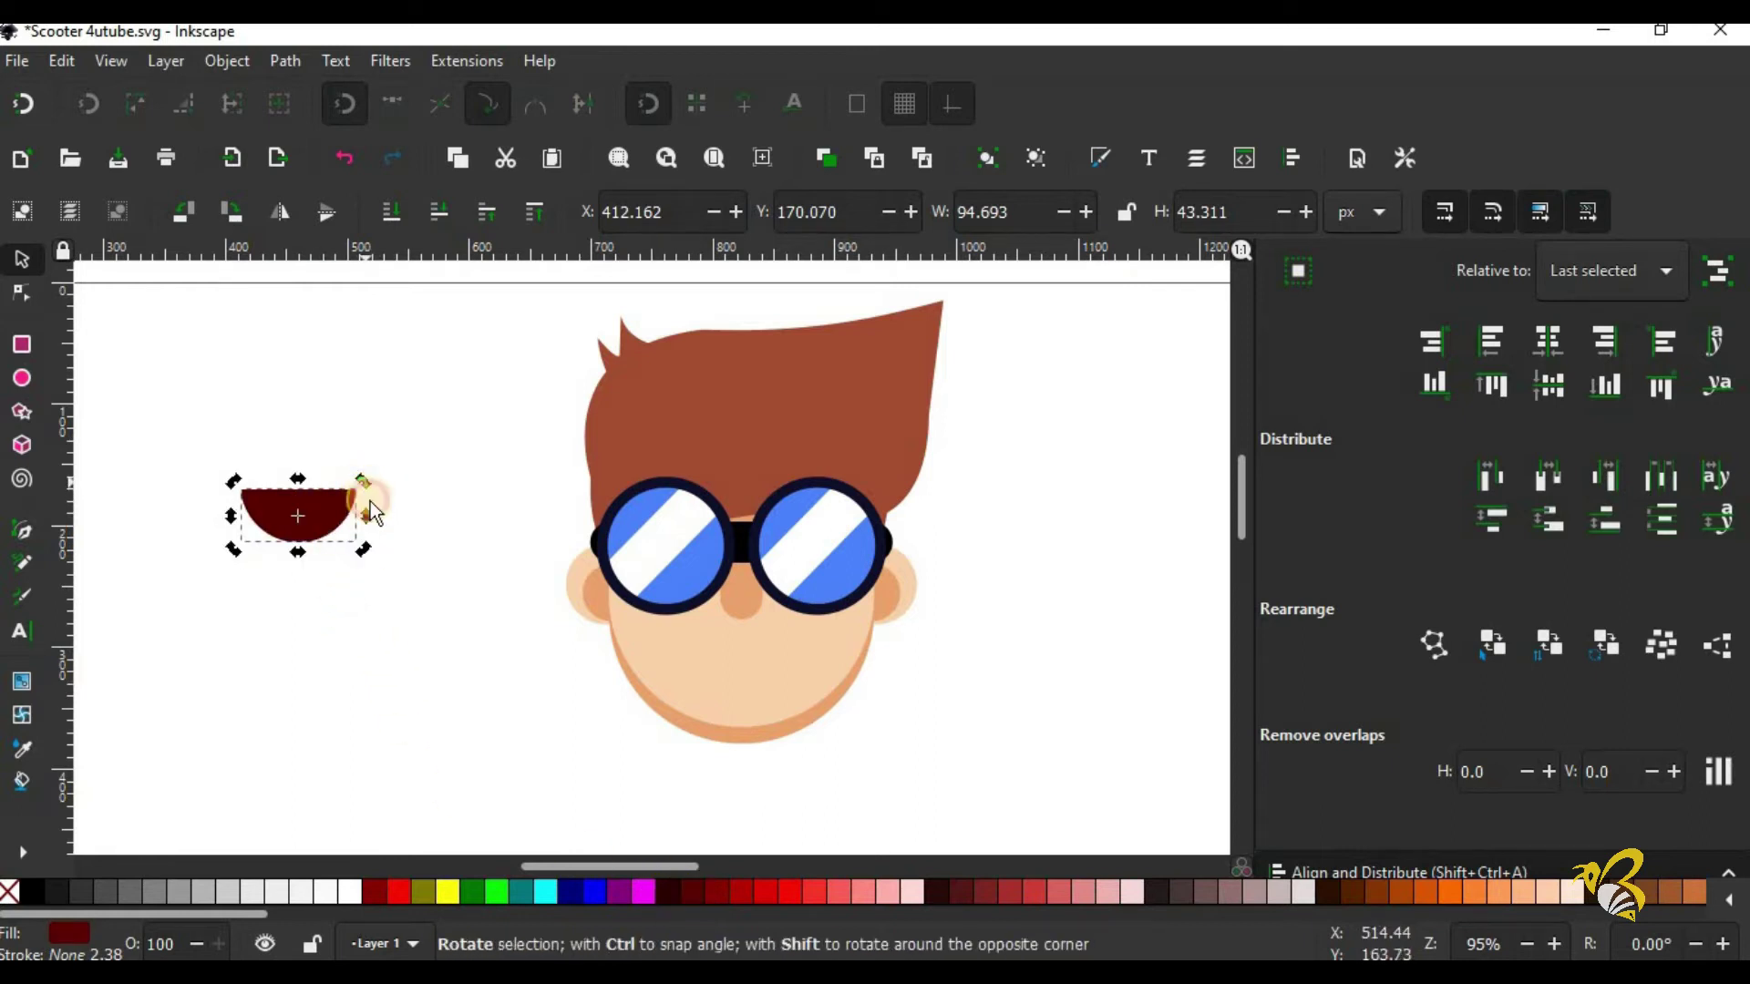
left_click_drag(363, 552, 223, 550)
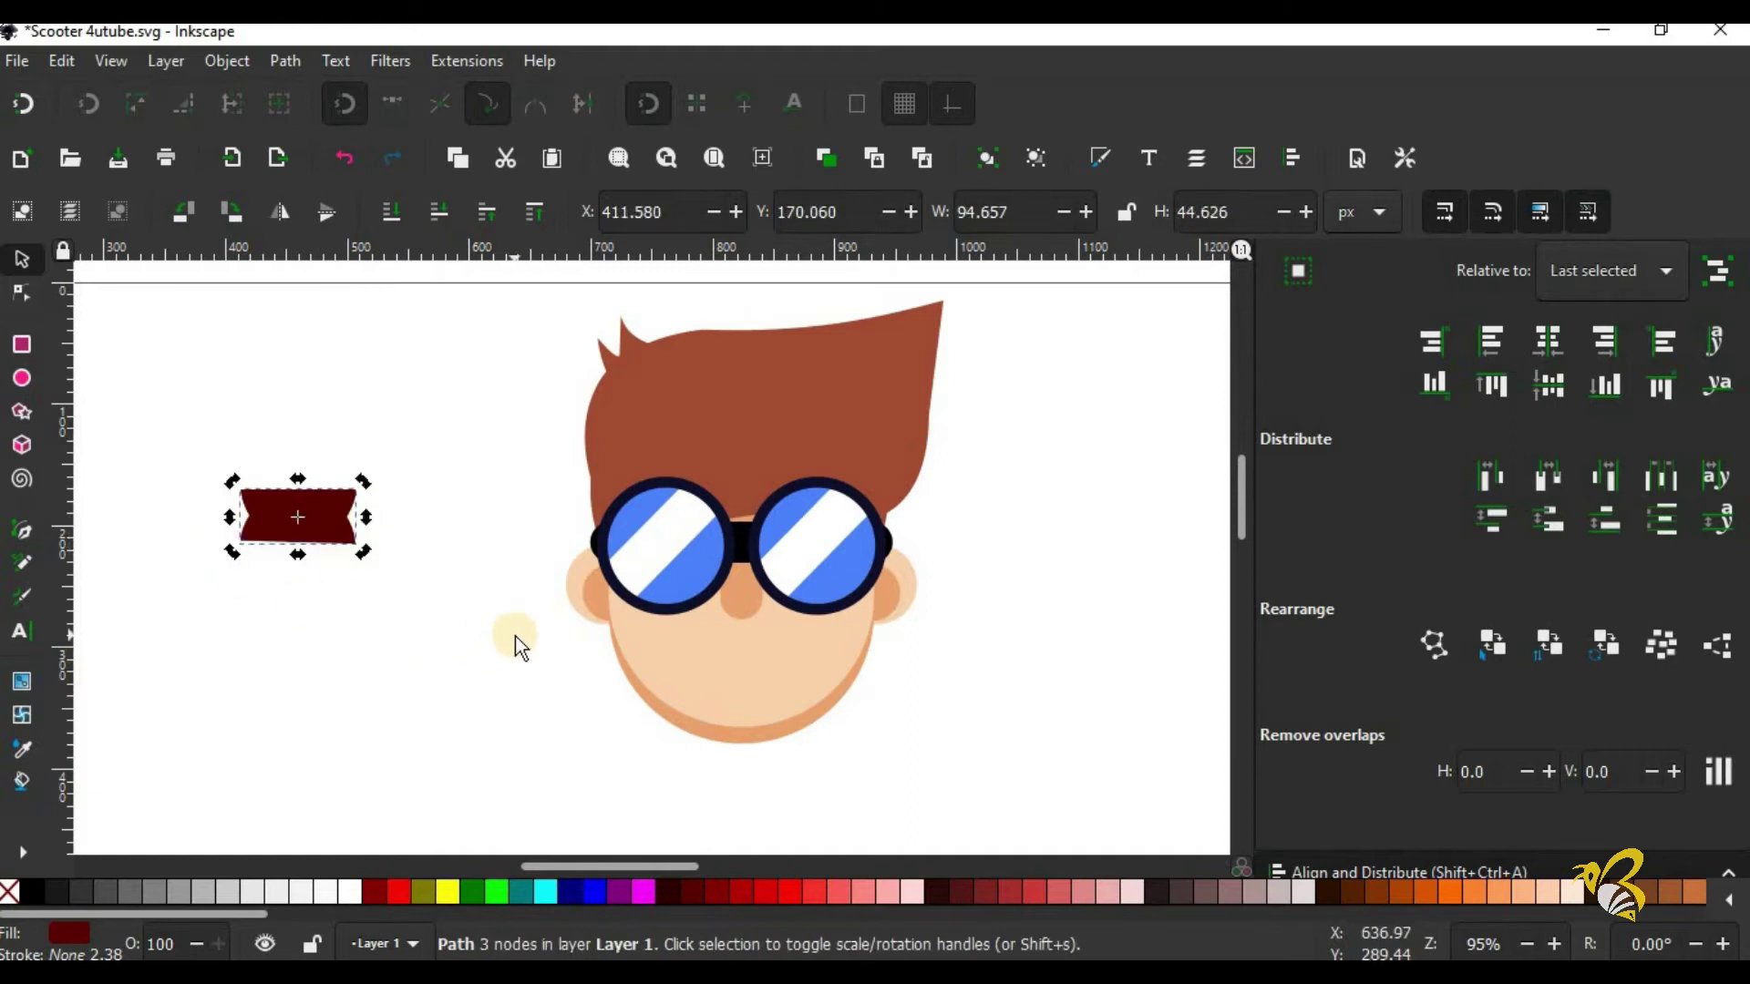
key("shift+s")
Step: Use Path > Intersection on the half-circle and overlapping shape to make a tongue, coloured bright red
left_click(472, 443)
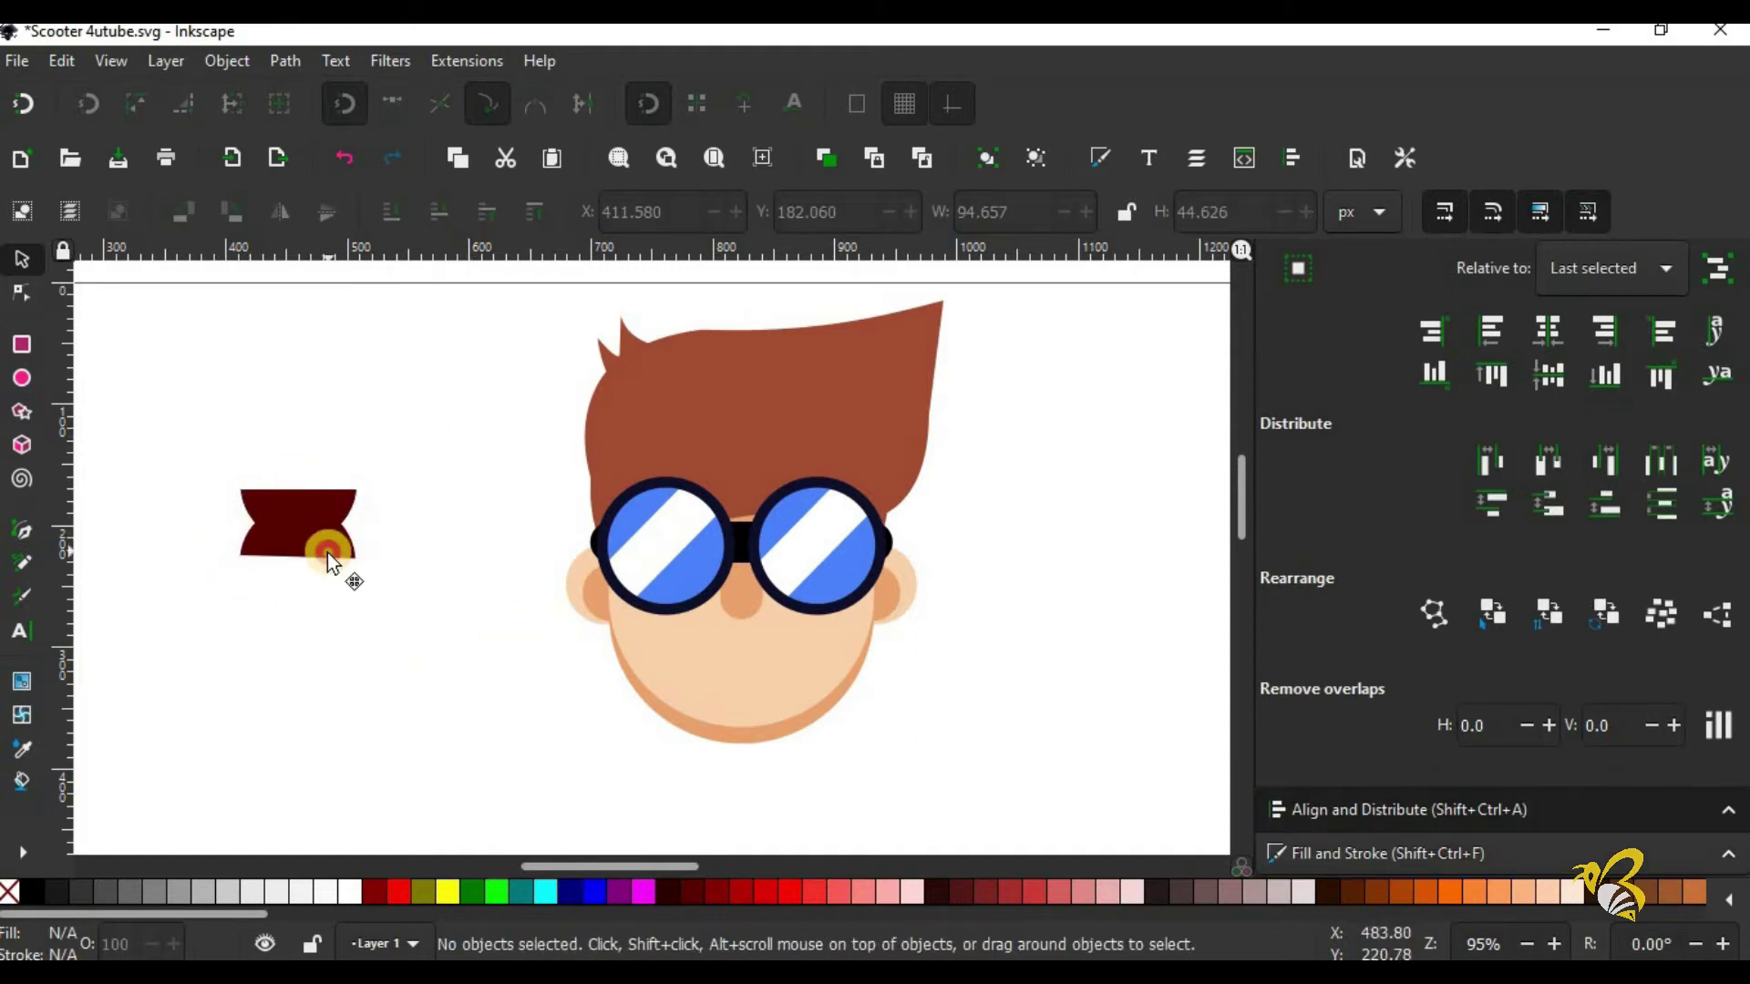
left_click(326, 552)
left_click(346, 492, "shift")
left_click(286, 60)
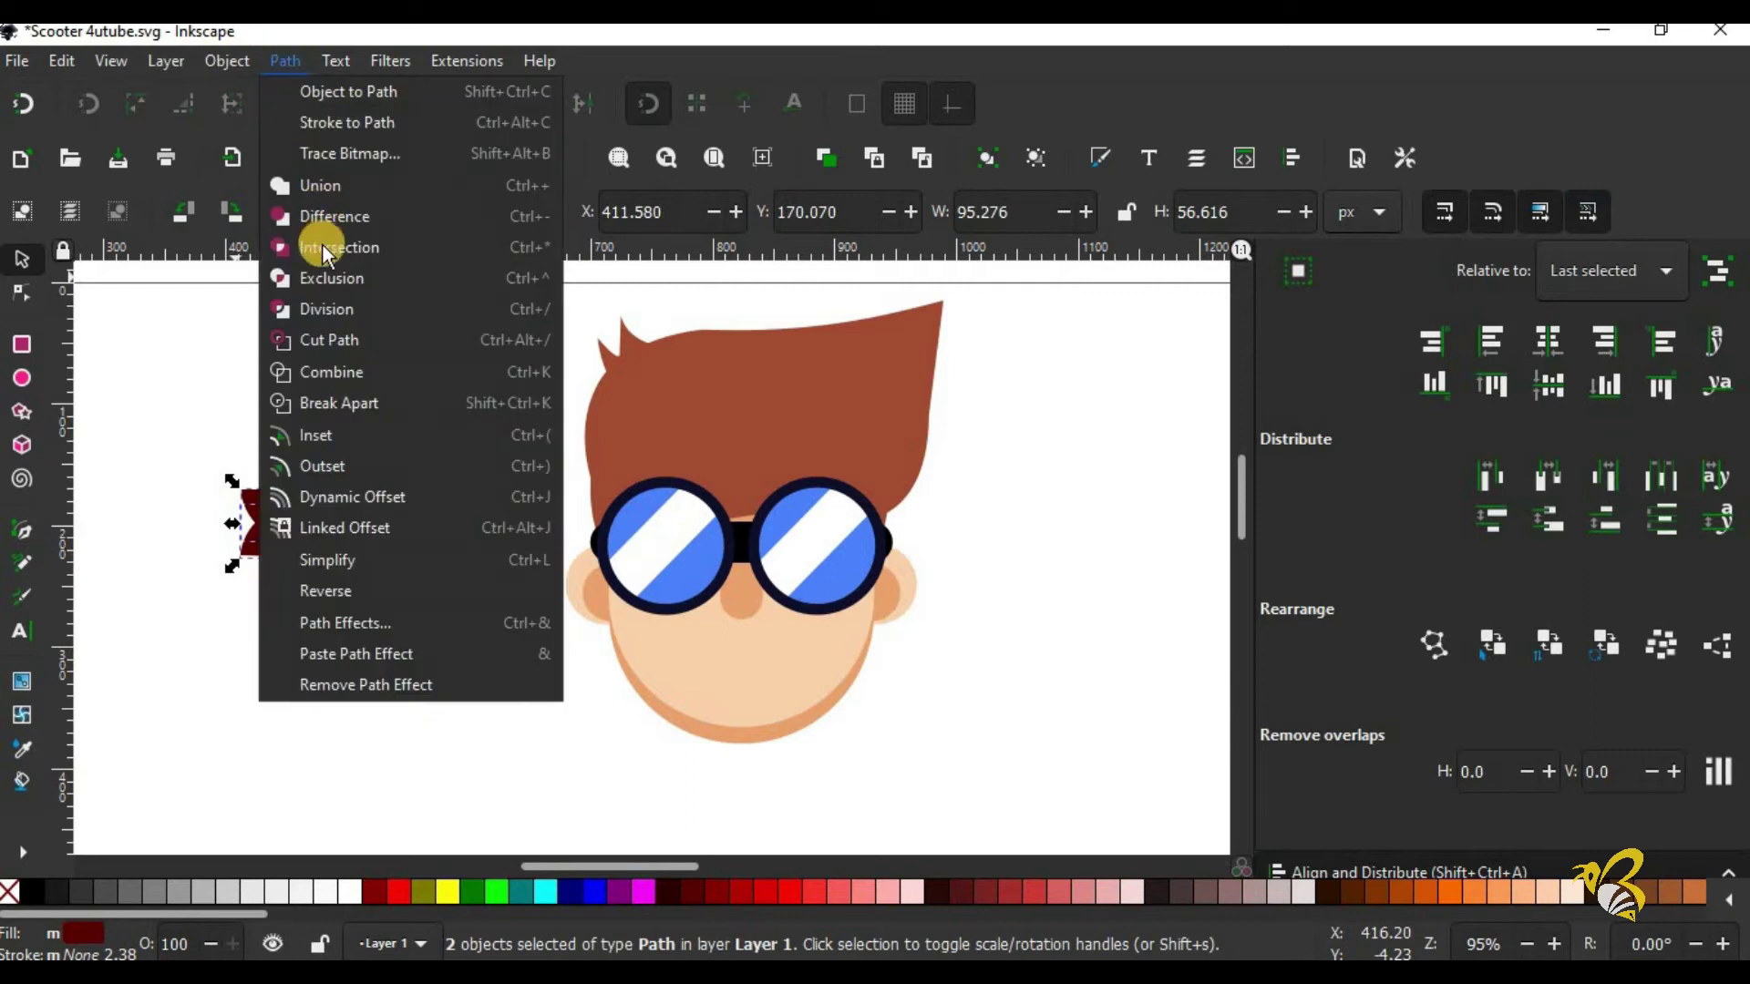
left_click(330, 242)
key("shift+ctrl+f")
key("Escape")
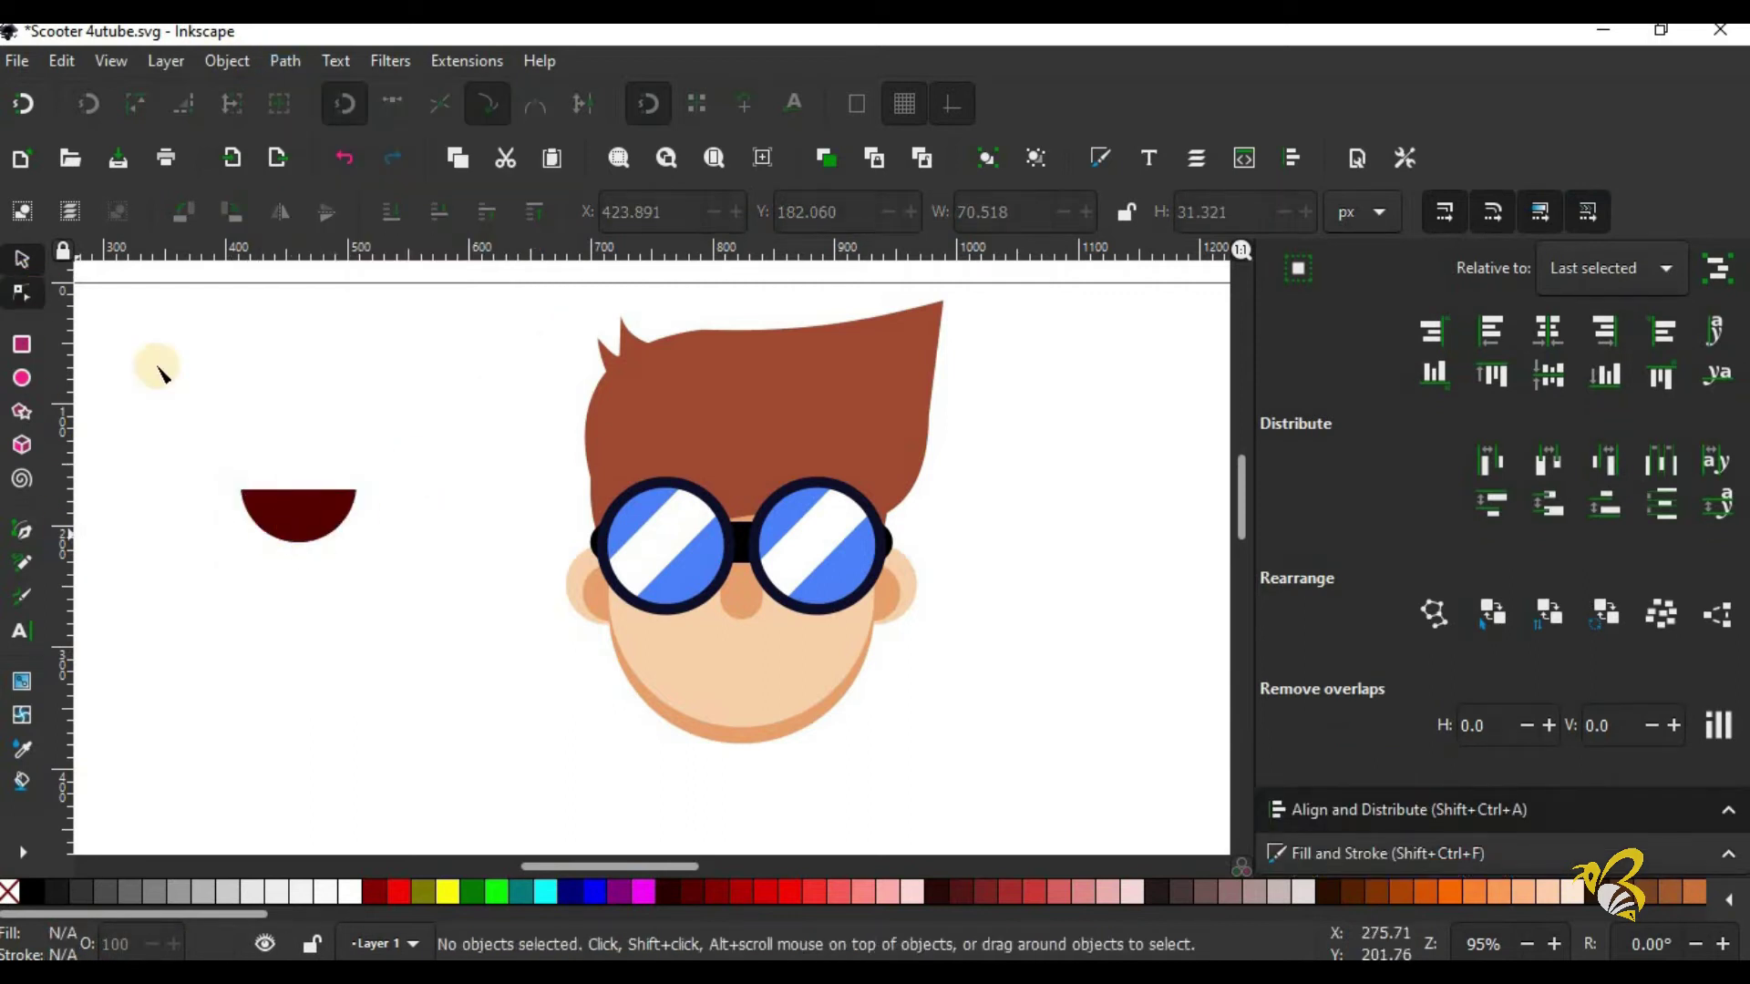
key("n")
left_click(293, 535)
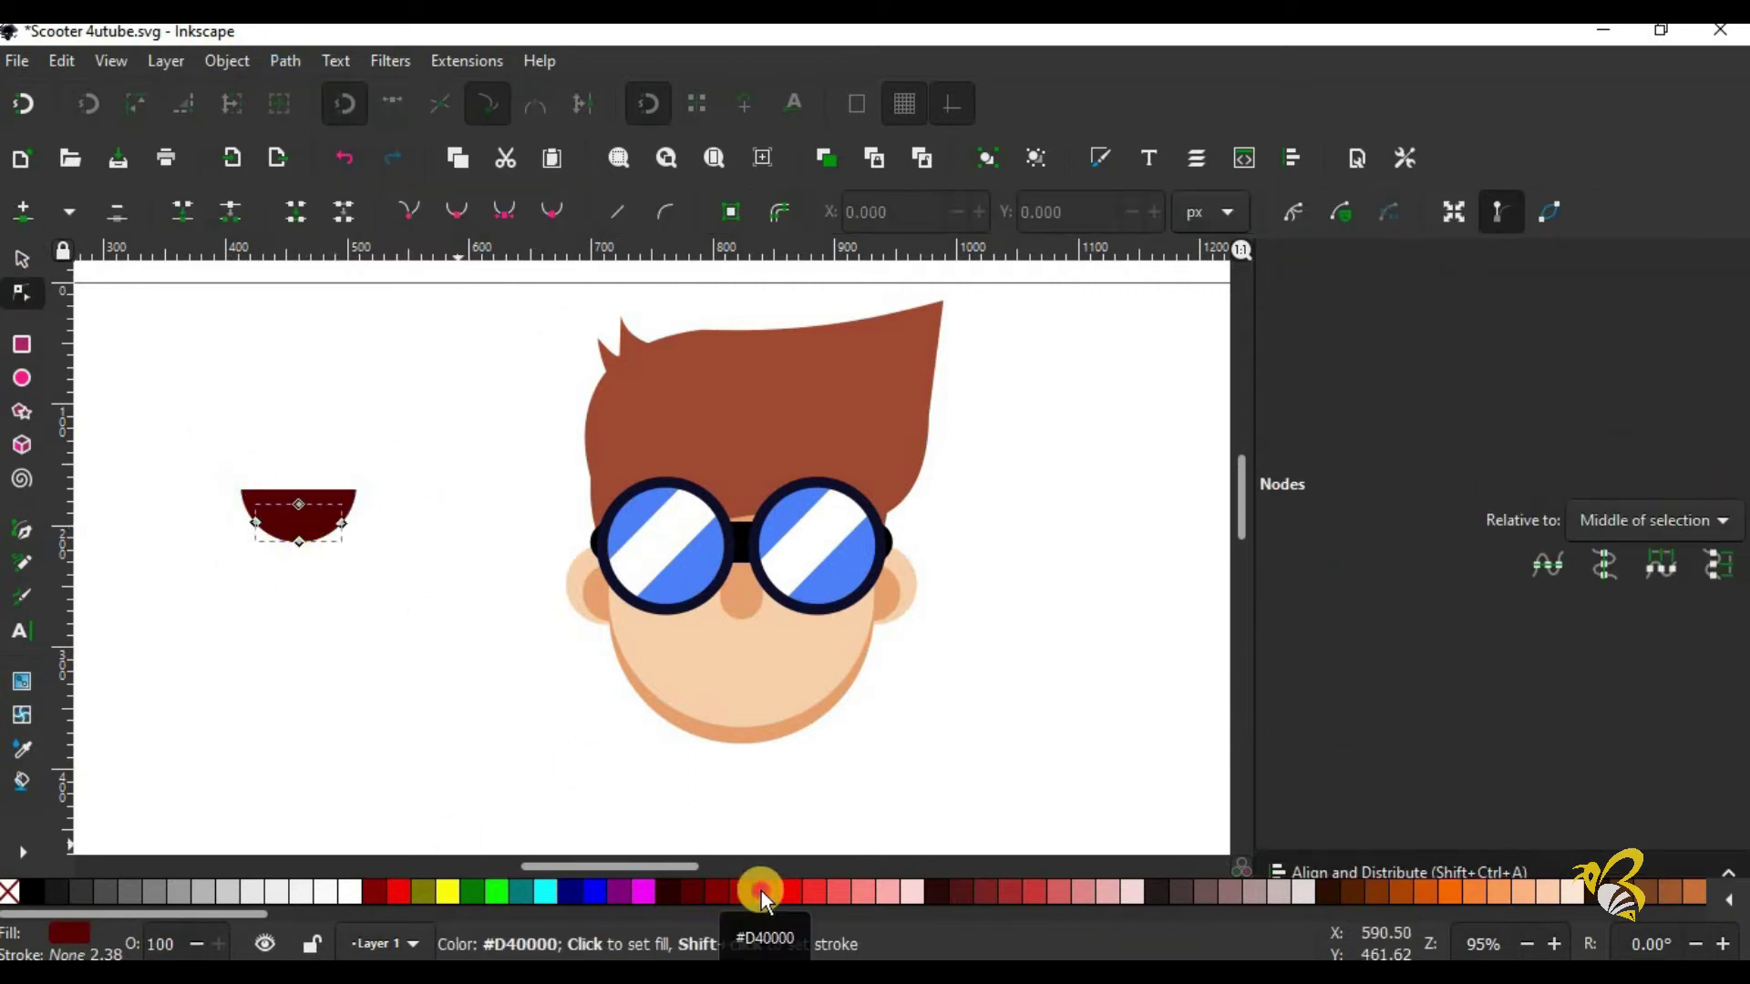
left_click(762, 891)
Step: Group the mouth and tongue, then stretch the group taller onto the face below the nose
left_click(21, 259)
left_click(390, 499)
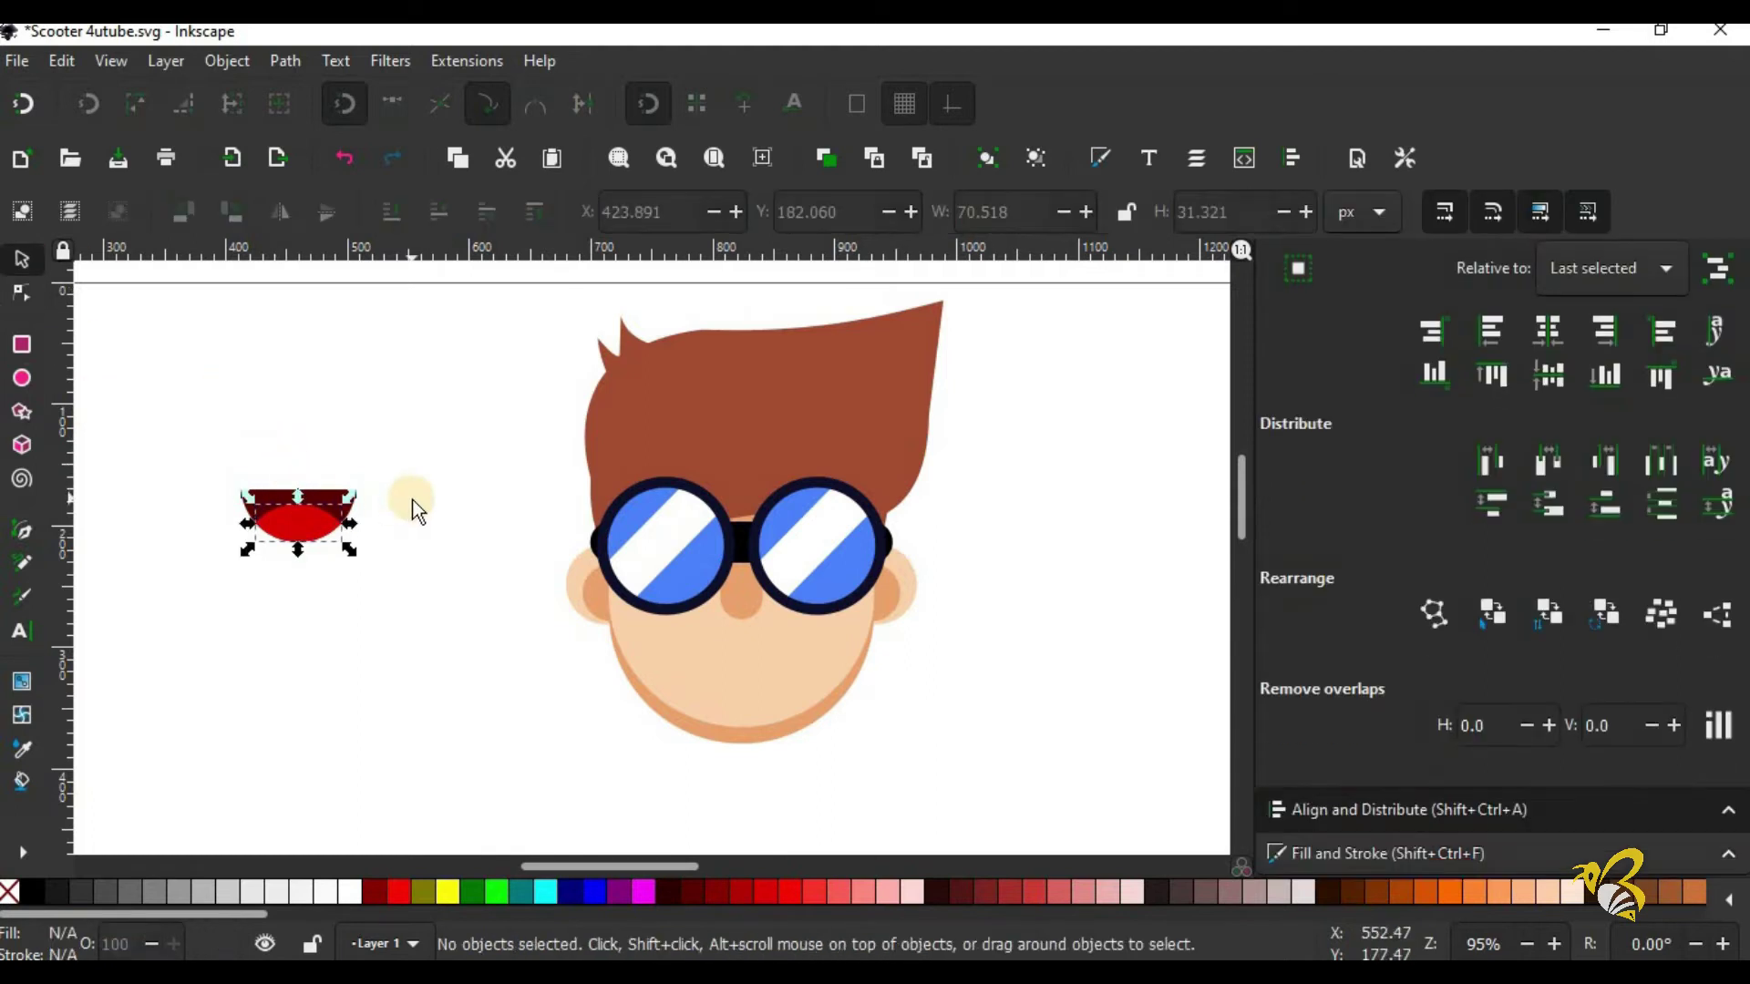
left_click(301, 497)
left_click(299, 477)
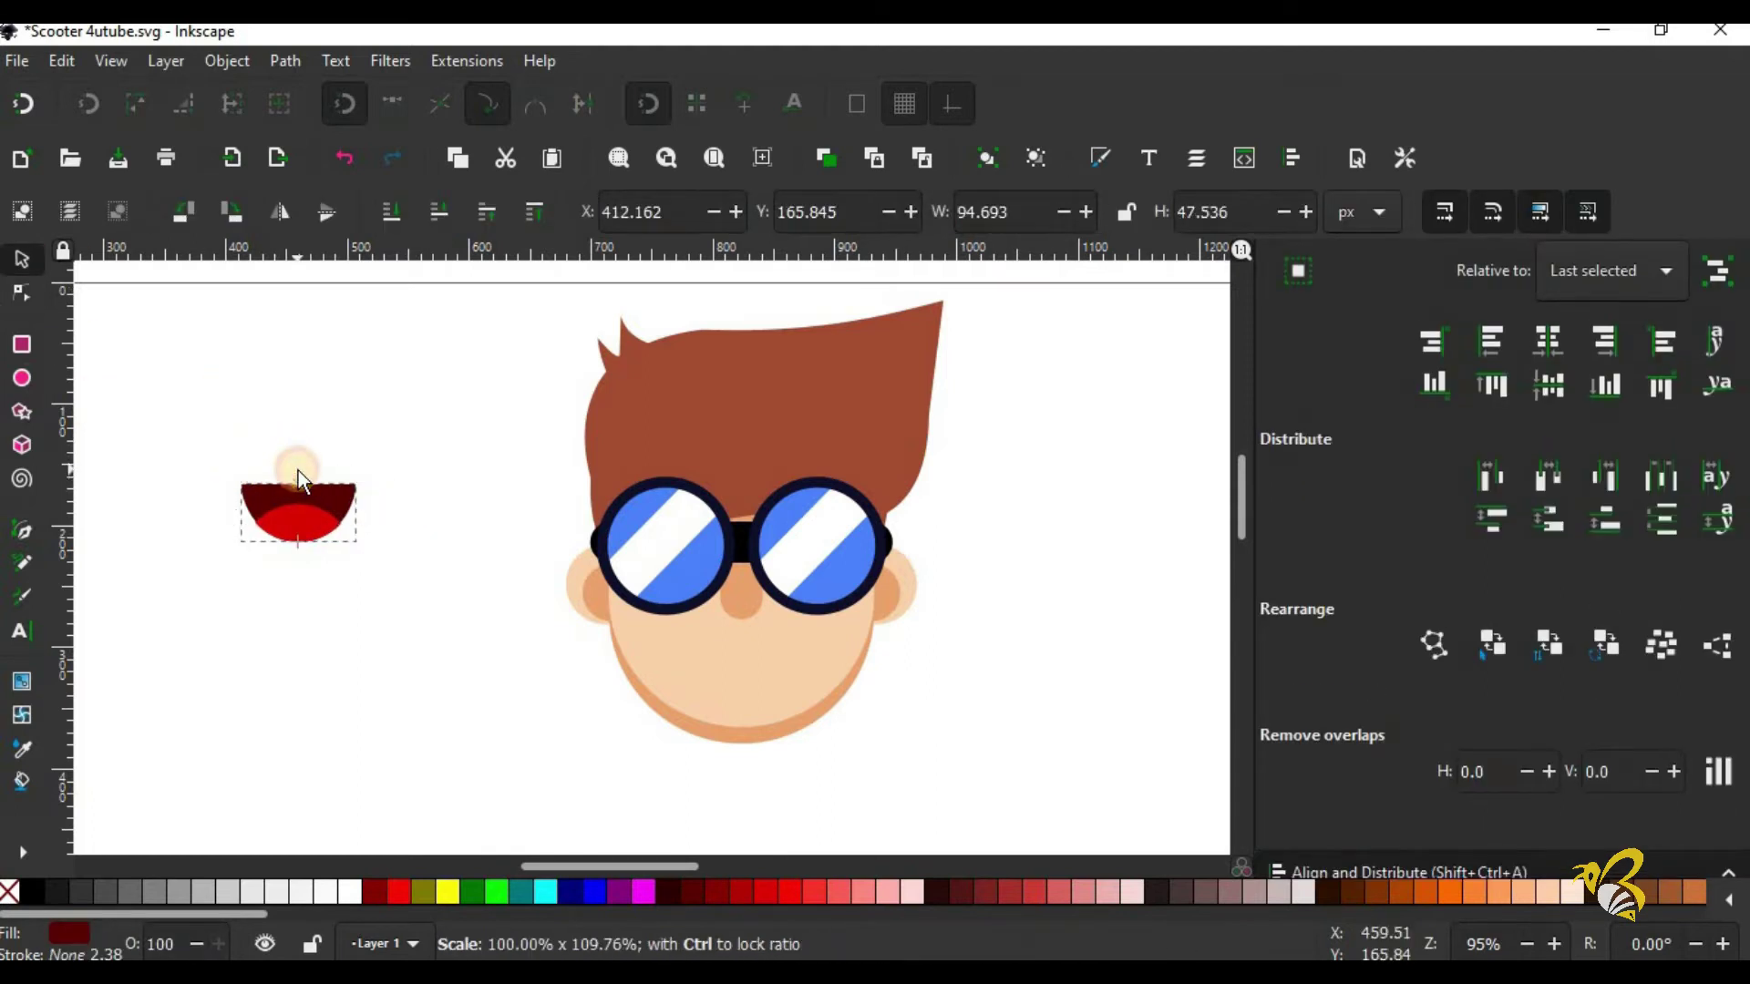
left_click(299, 500)
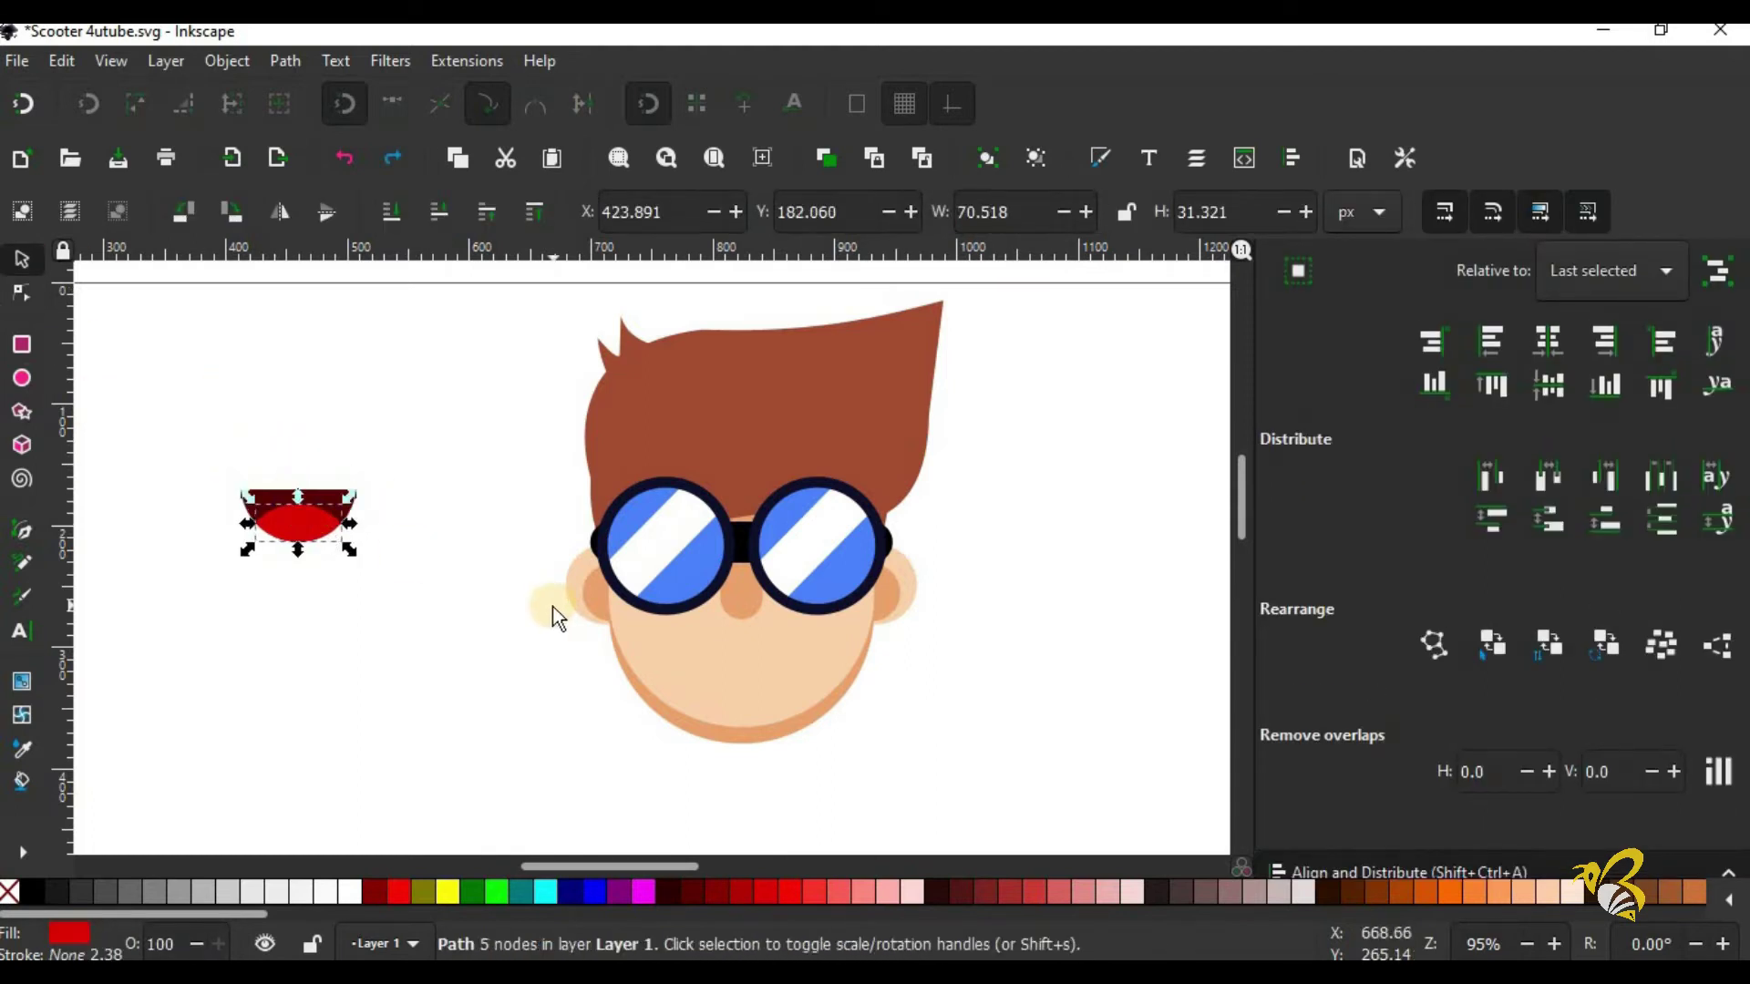
left_click_drag(211, 461, 396, 555)
key("ctrl+g")
key("ctrl+shift+f")
left_click_drag(297, 477, 733, 643)
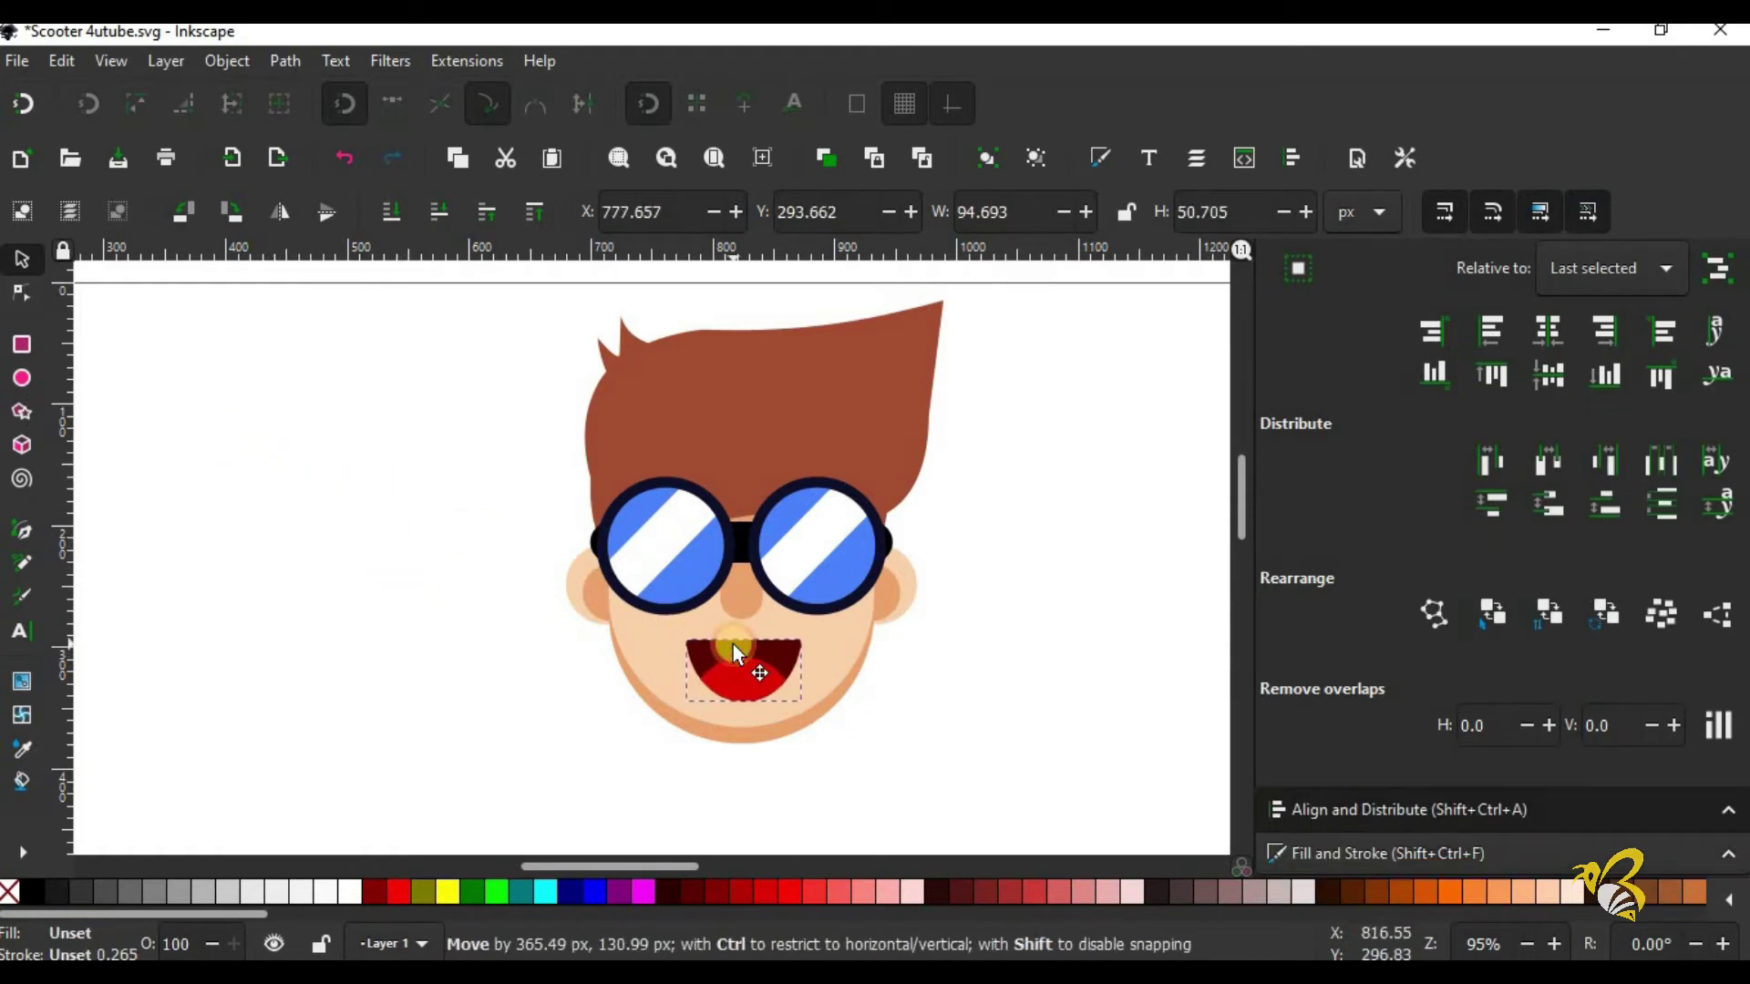
Step: Centre the mouth horizontally on the face with Align and Distribute
left_click(820, 643, "shift")
left_click(1543, 330)
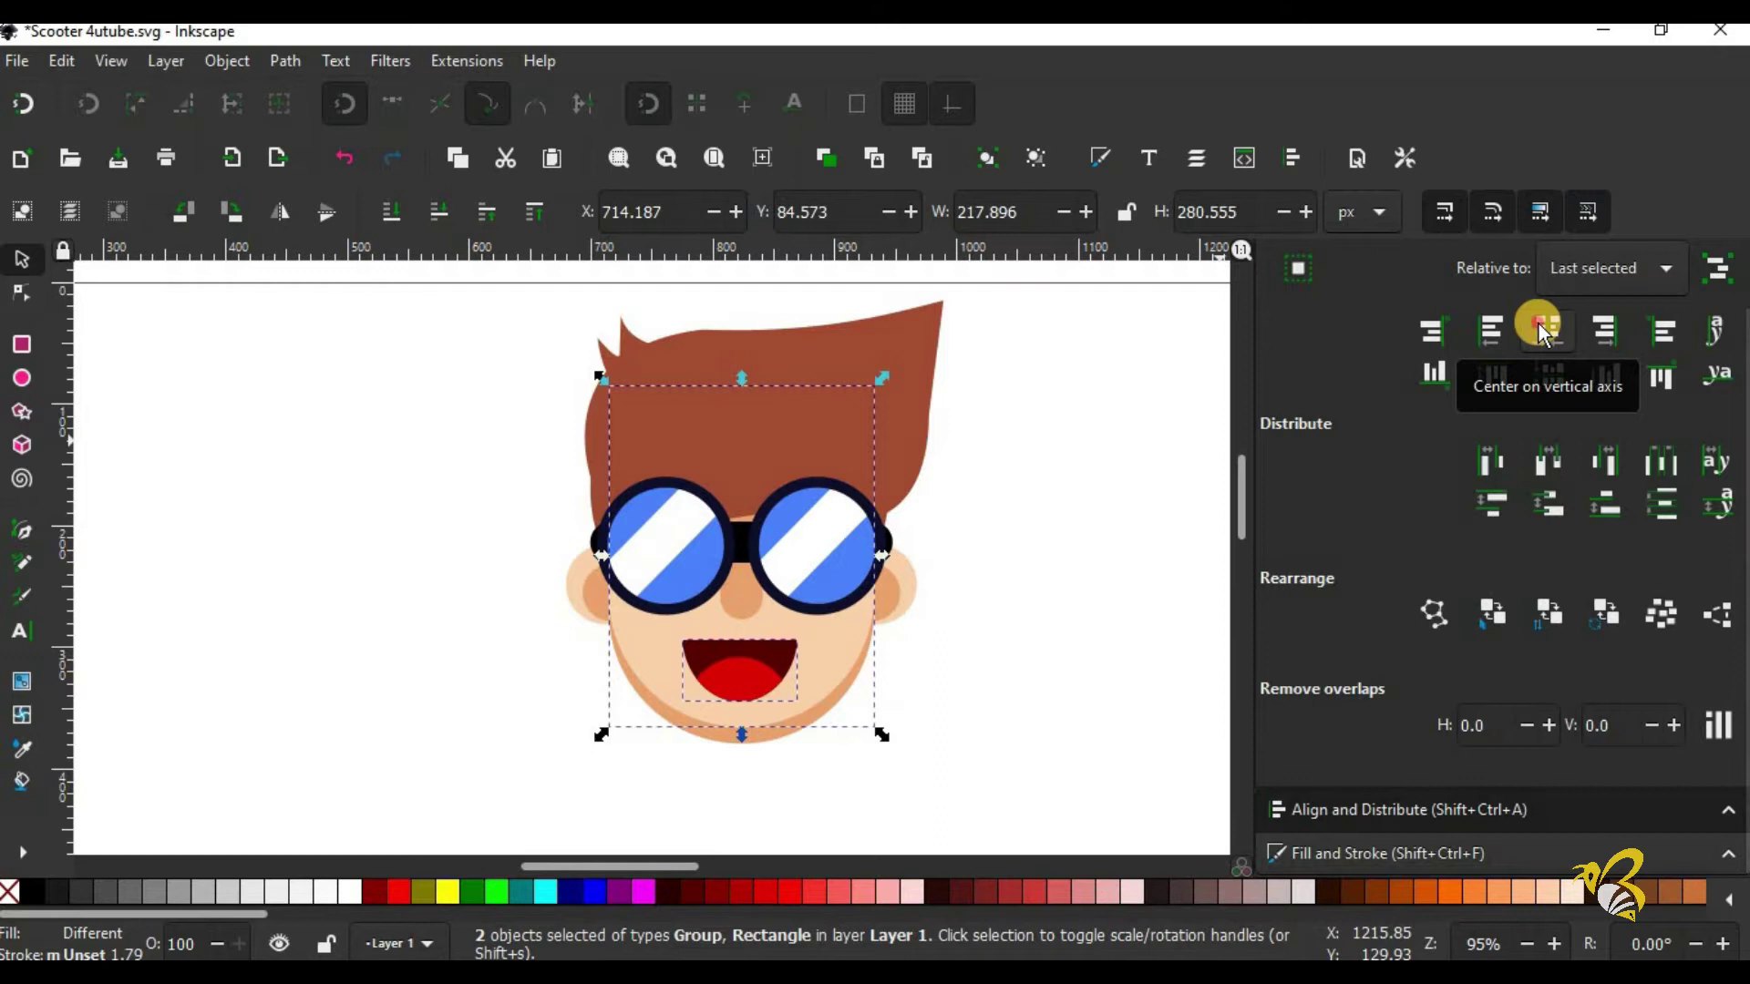
left_click(1123, 620)
Step: Make the hair and nose slightly shorter, then save the drawing with Ctrl+S
left_click(762, 527)
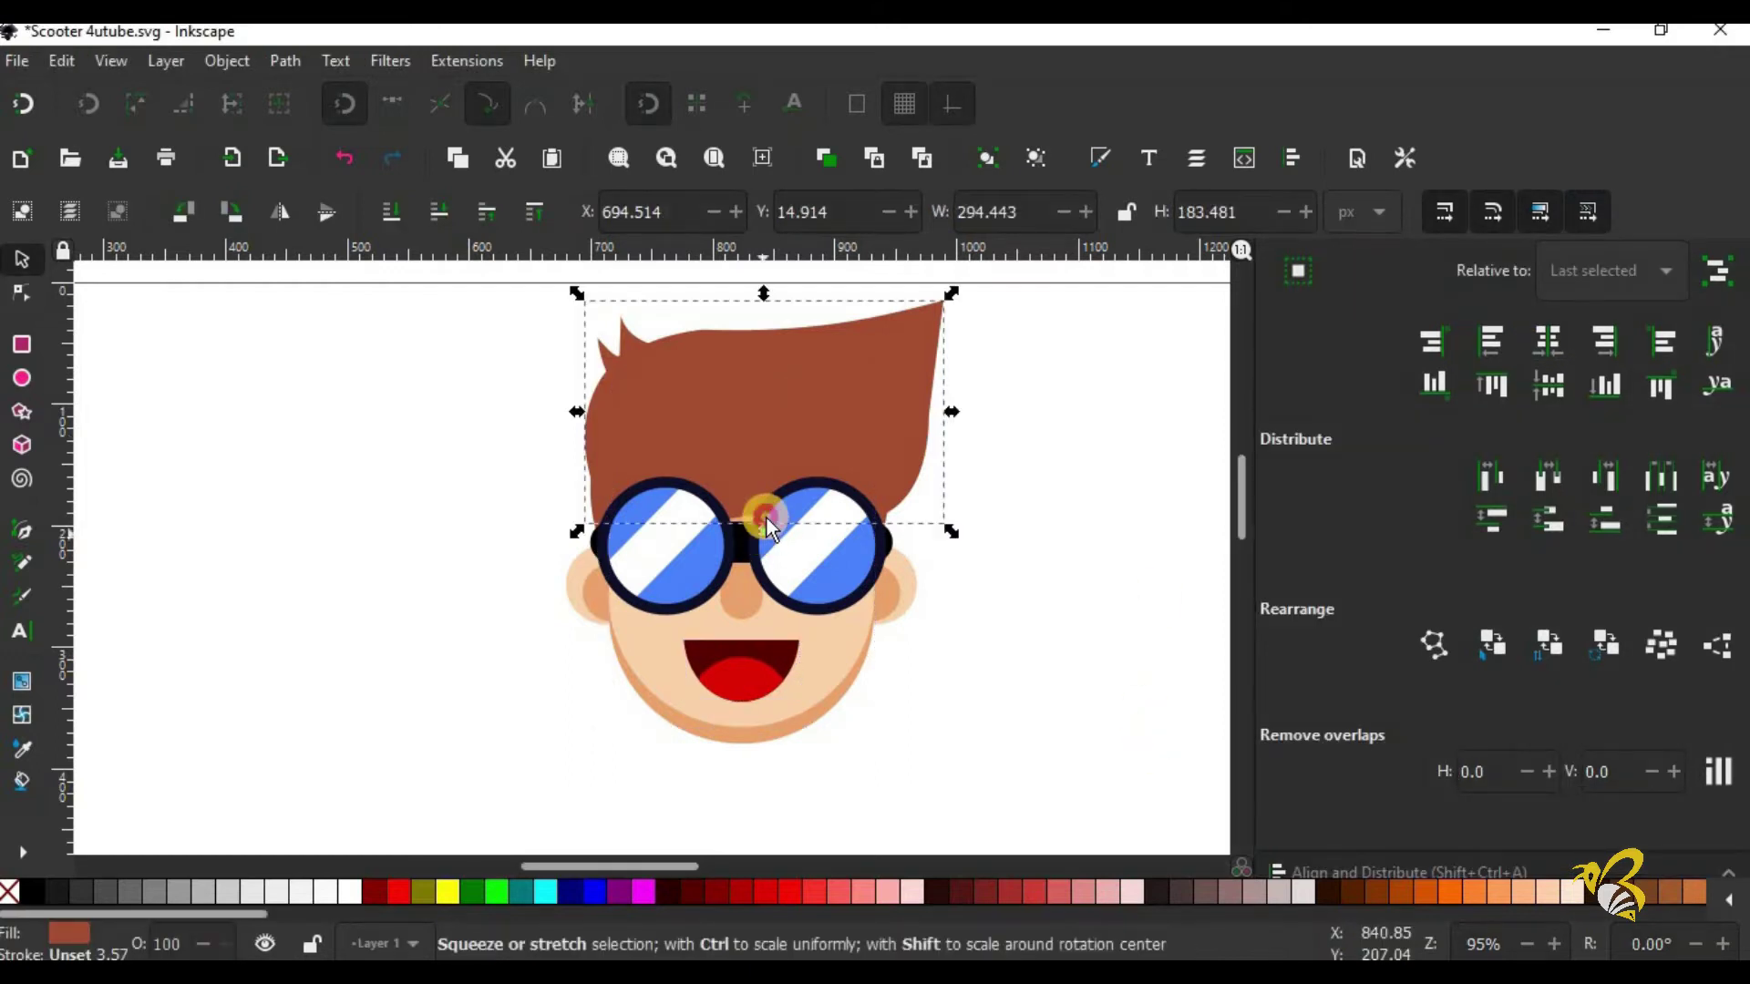
left_click_drag(764, 531, 746, 496)
left_click(740, 597)
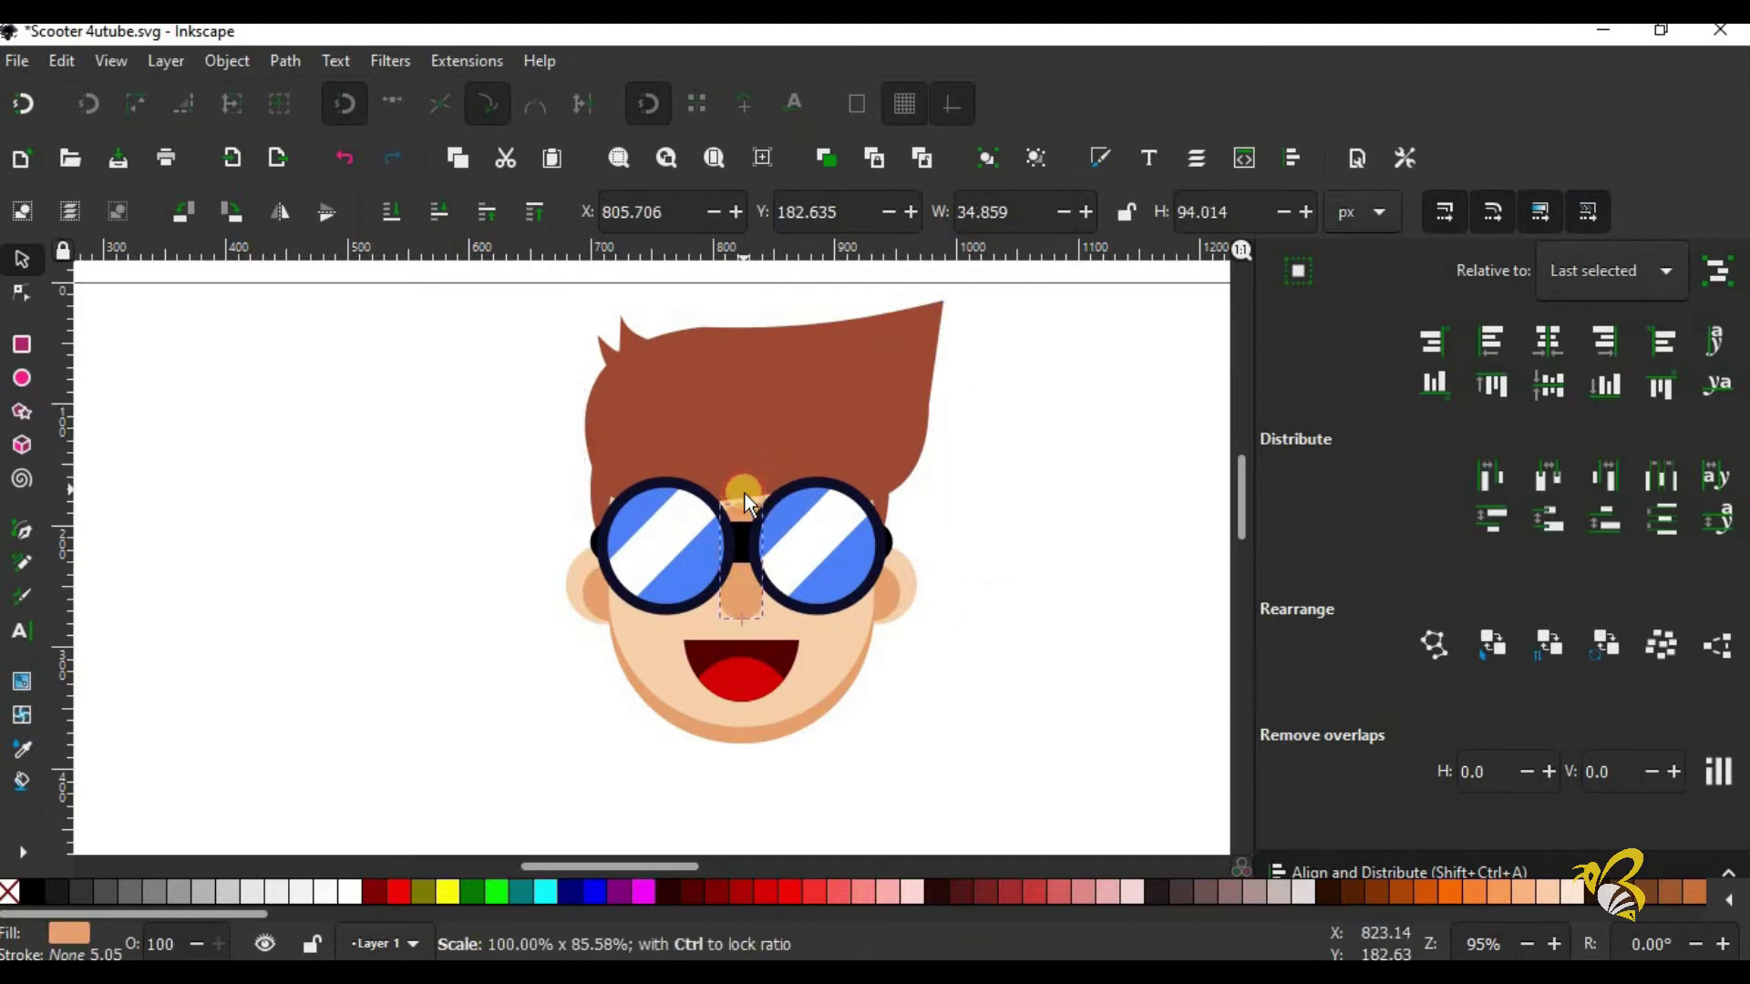
left_click(1085, 563)
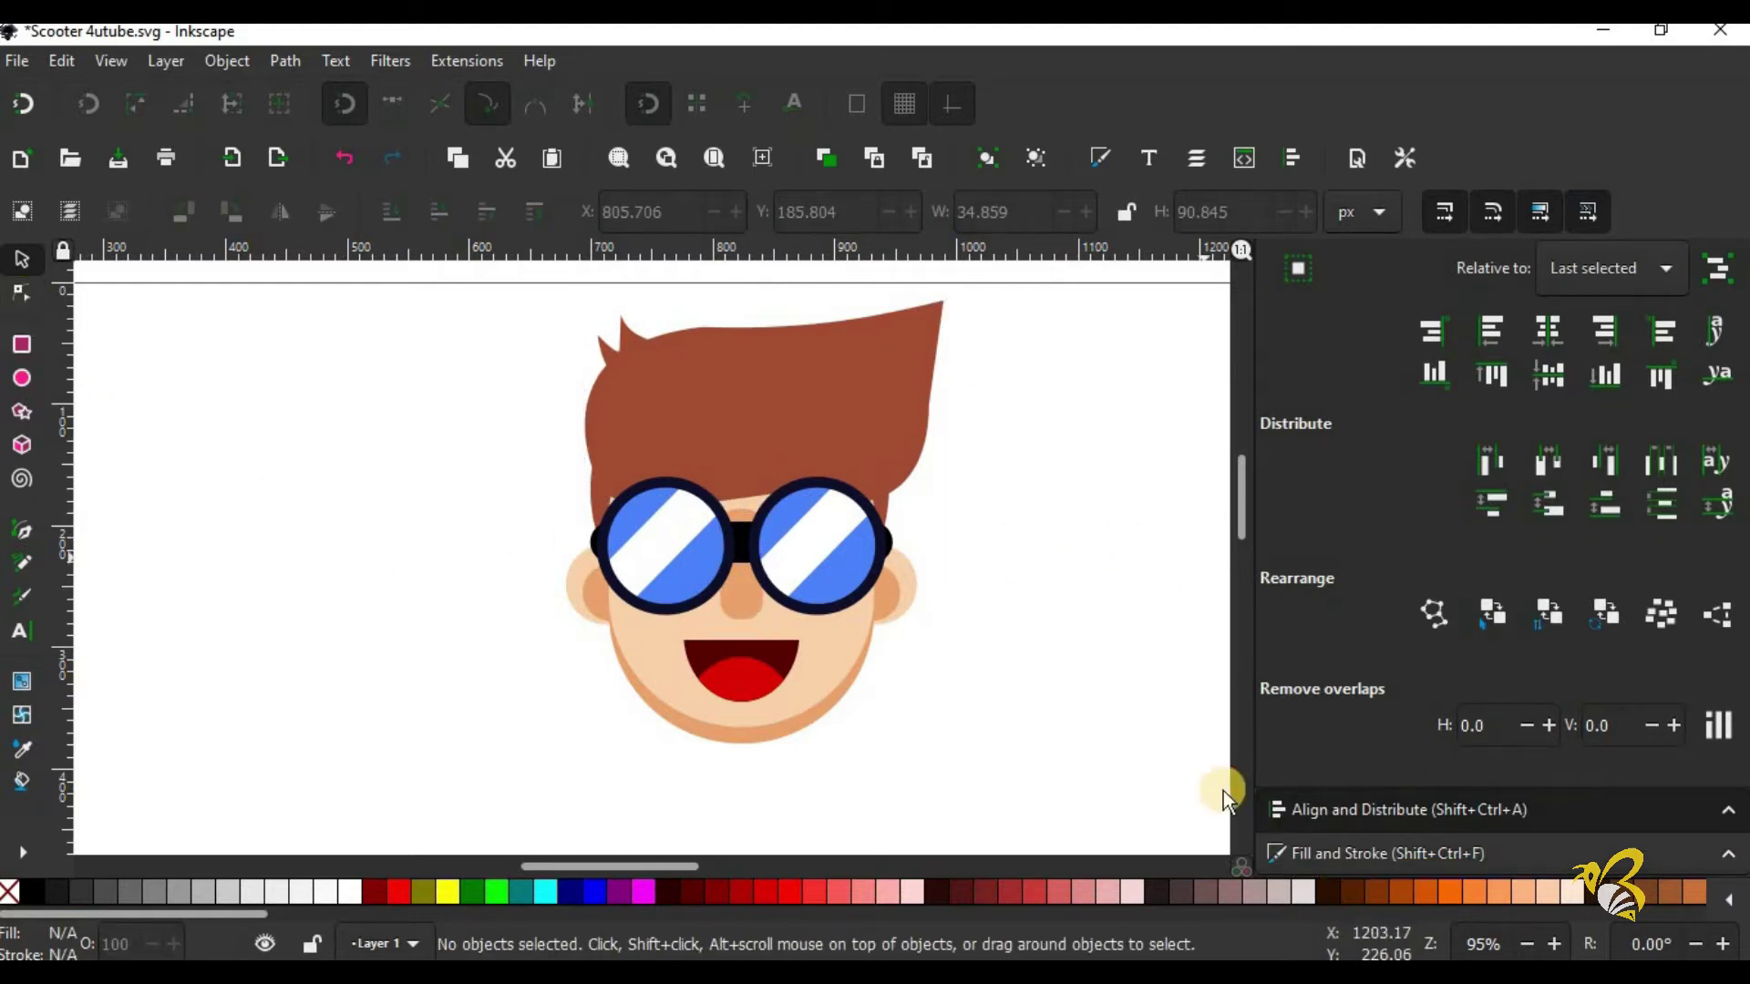
key("ctrl+s")
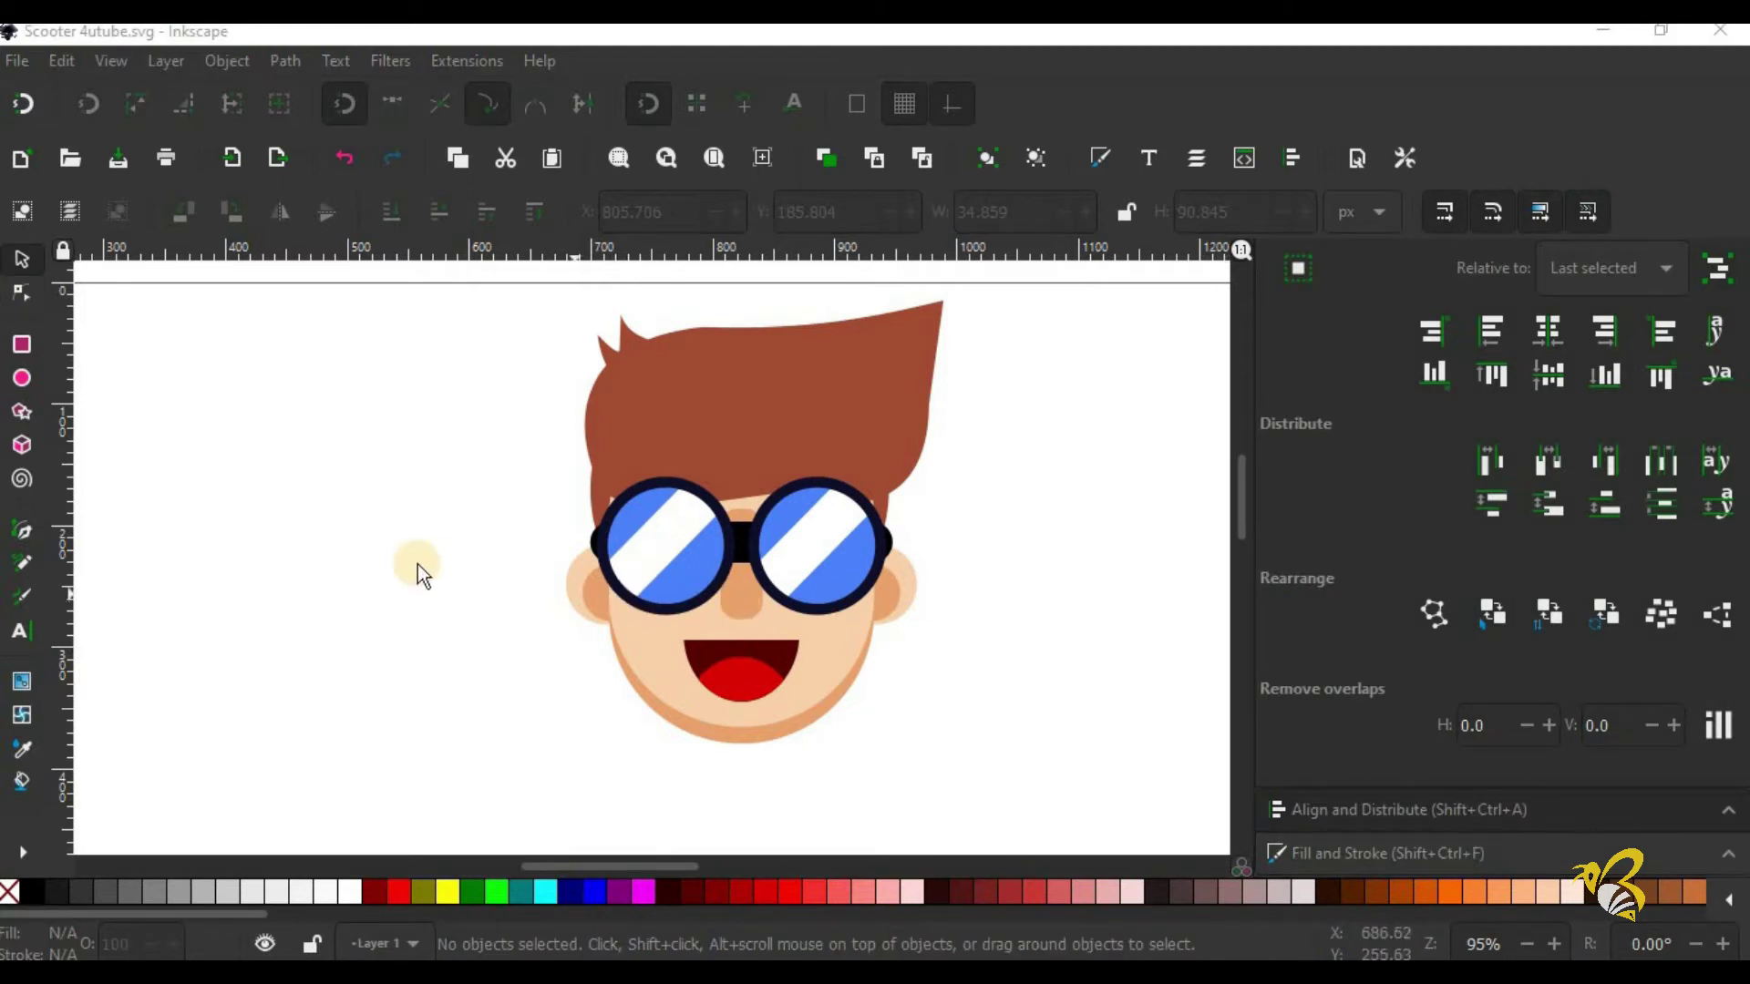
left_click(588, 541)
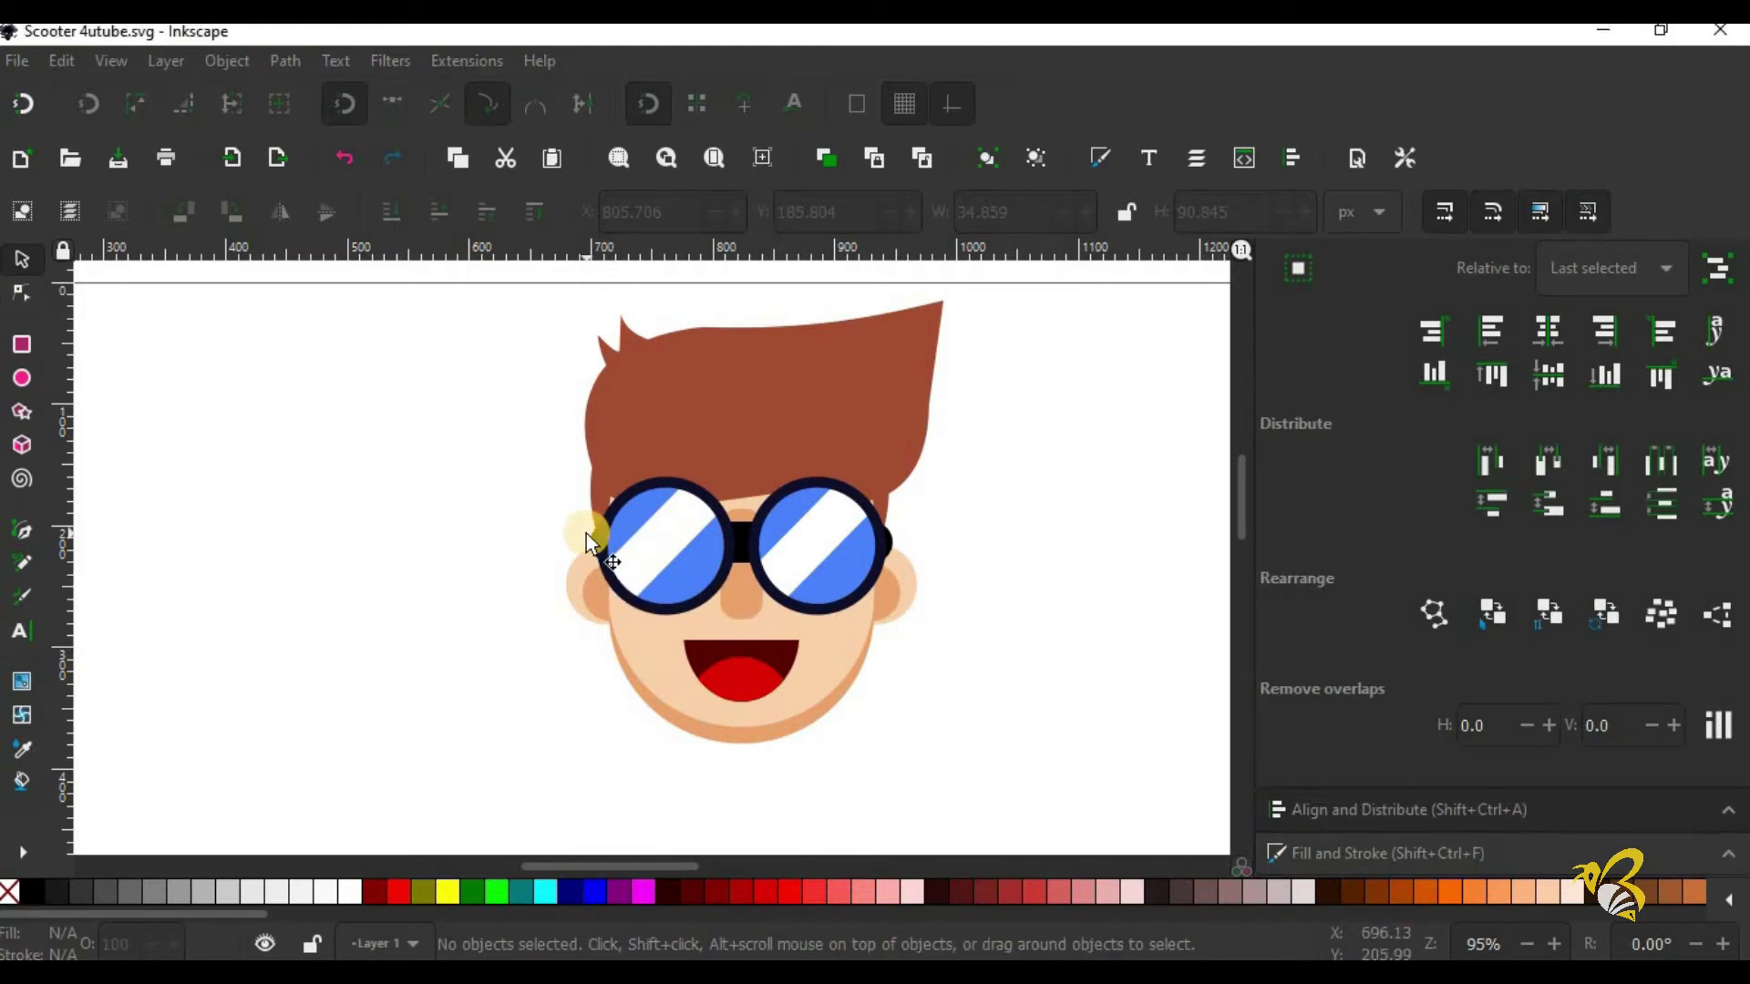
Step: Zoom out to see the whole page and select the head
key("z")
left_click(588, 541, "shift")
left_click(588, 540, "shift")
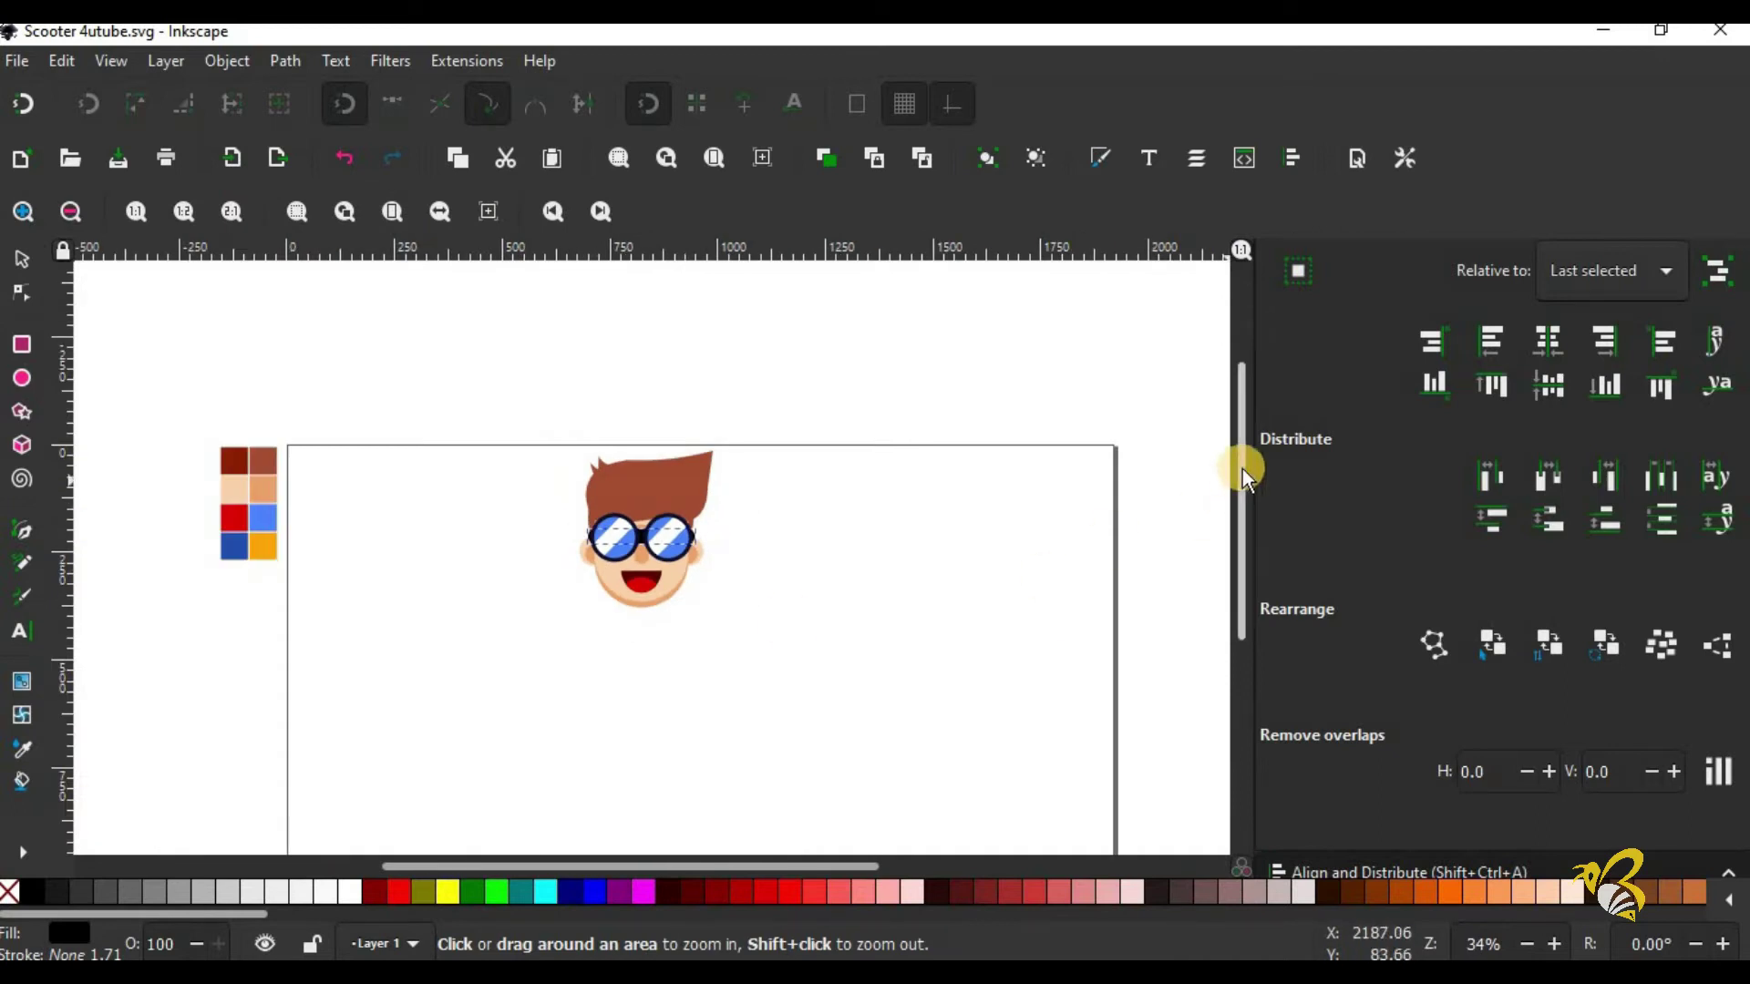
left_click_drag(1244, 474, 444, 530)
left_click(22, 344)
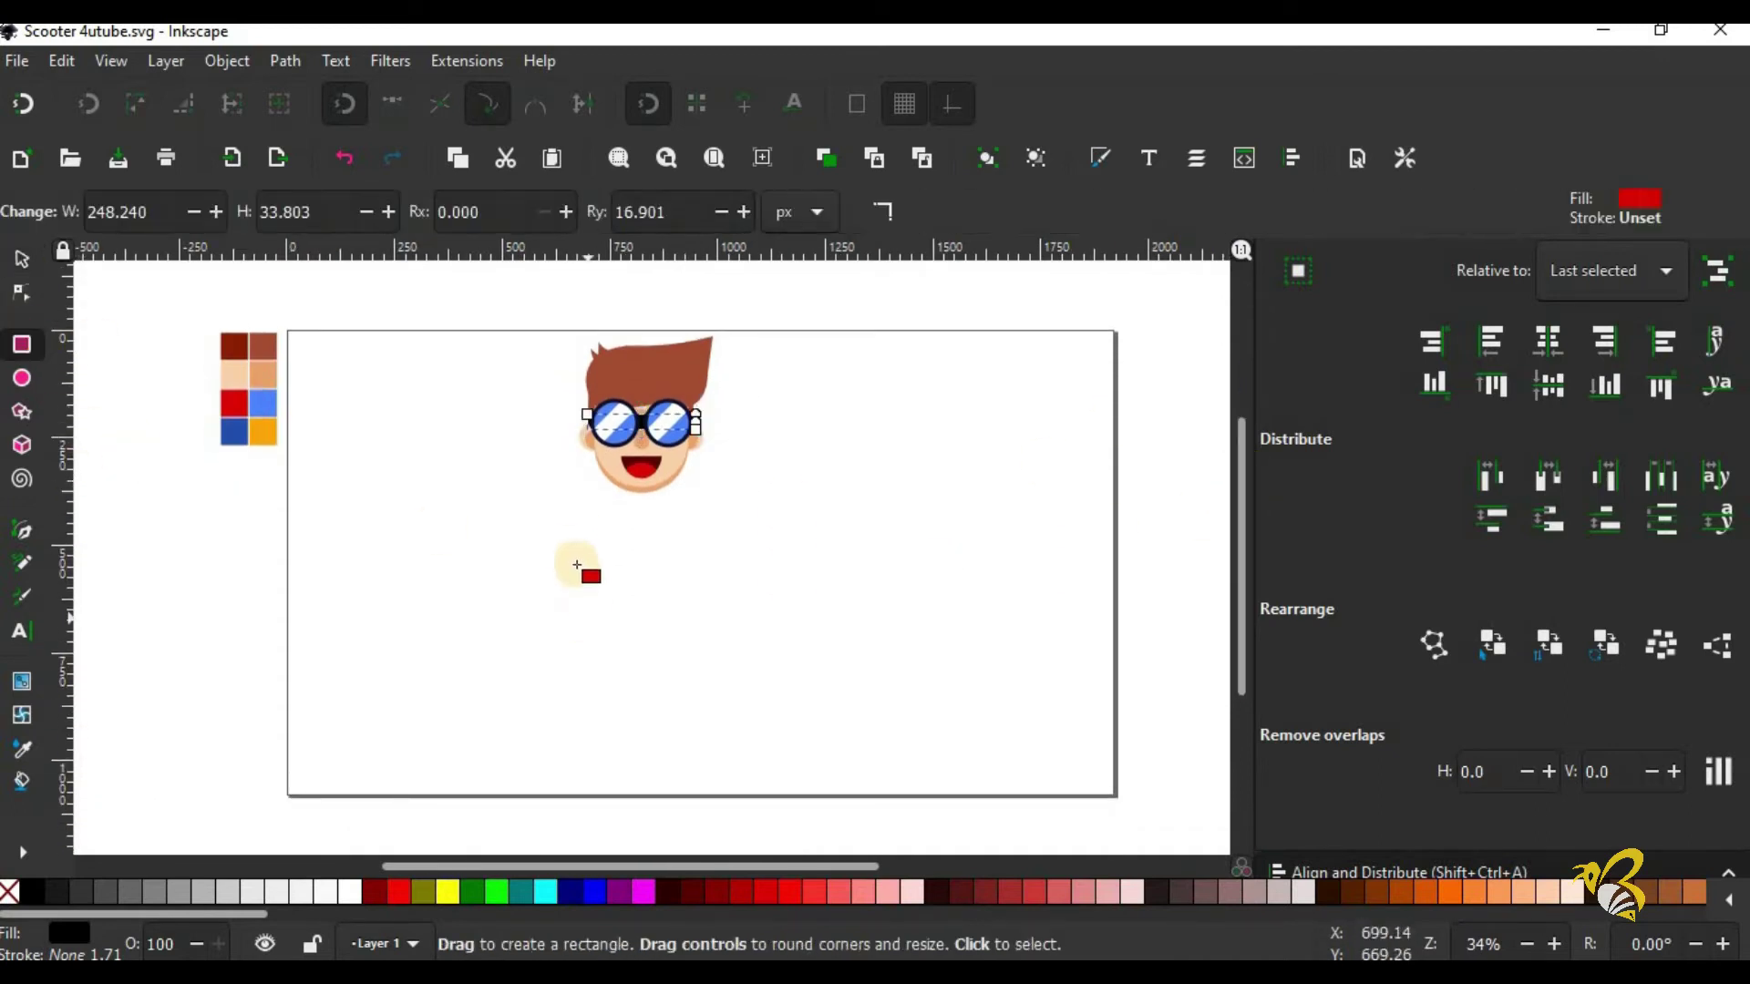
left_click(21, 259)
left_click_drag(547, 315, 739, 510)
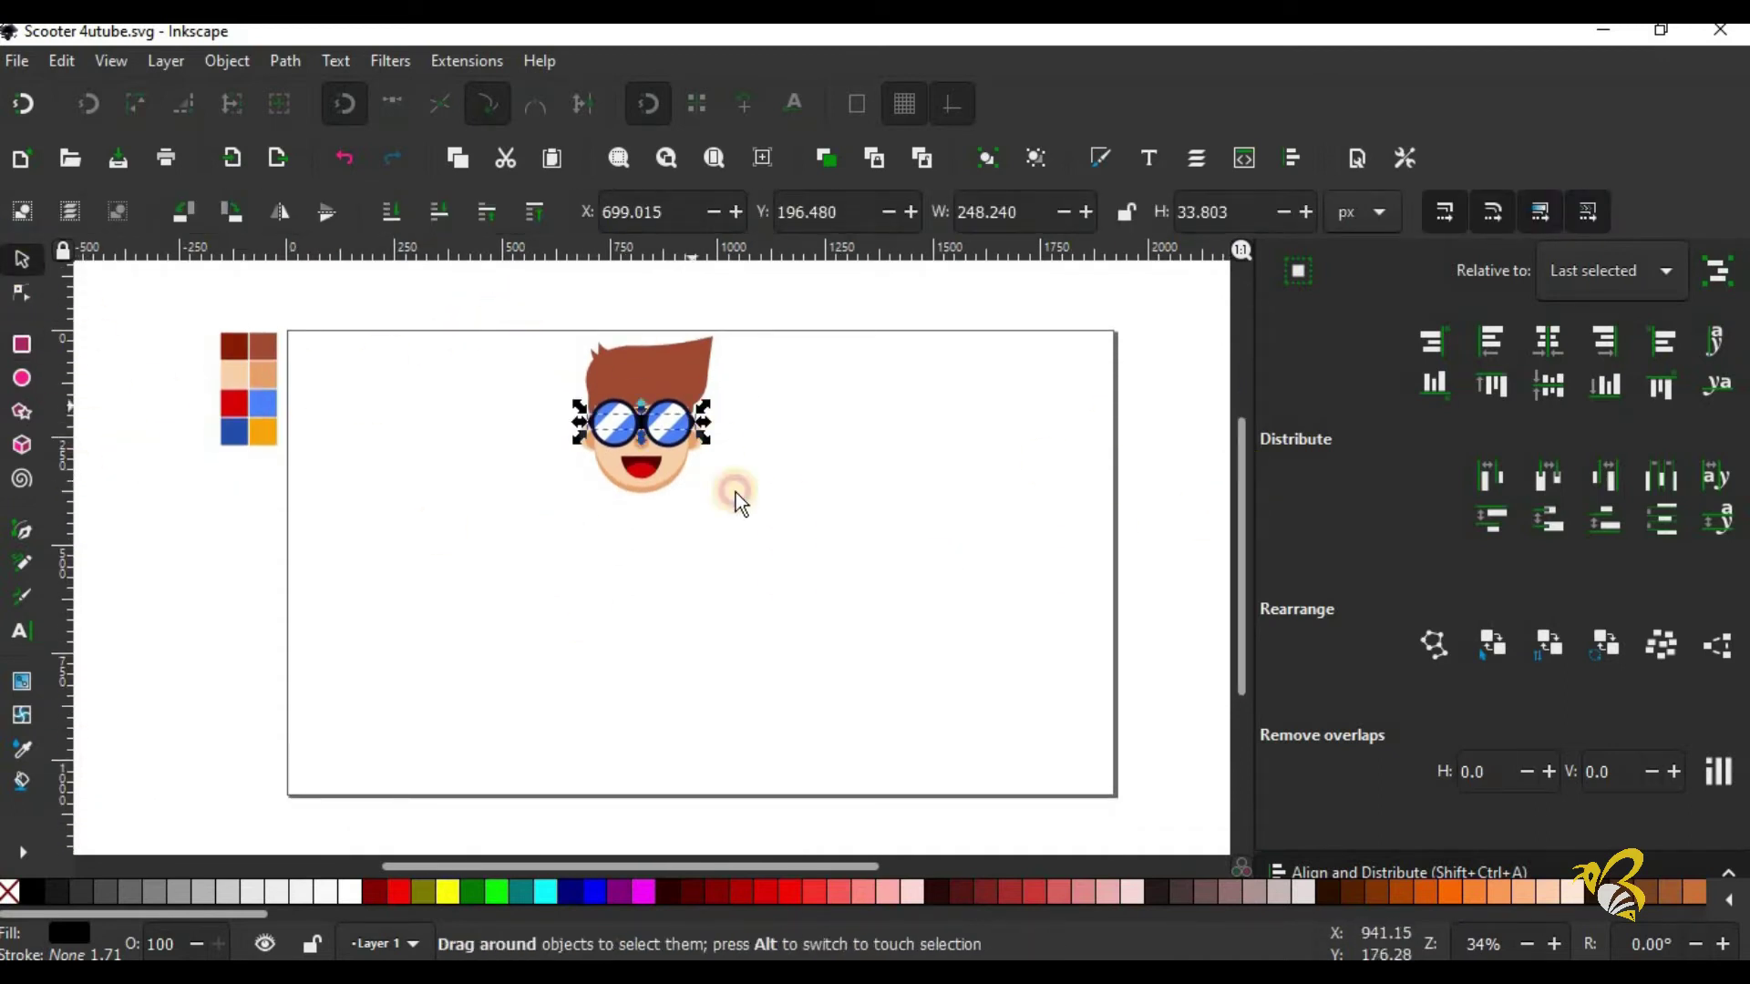
Step: Draw a long black handlebar below the head
left_click(592, 627)
key("r")
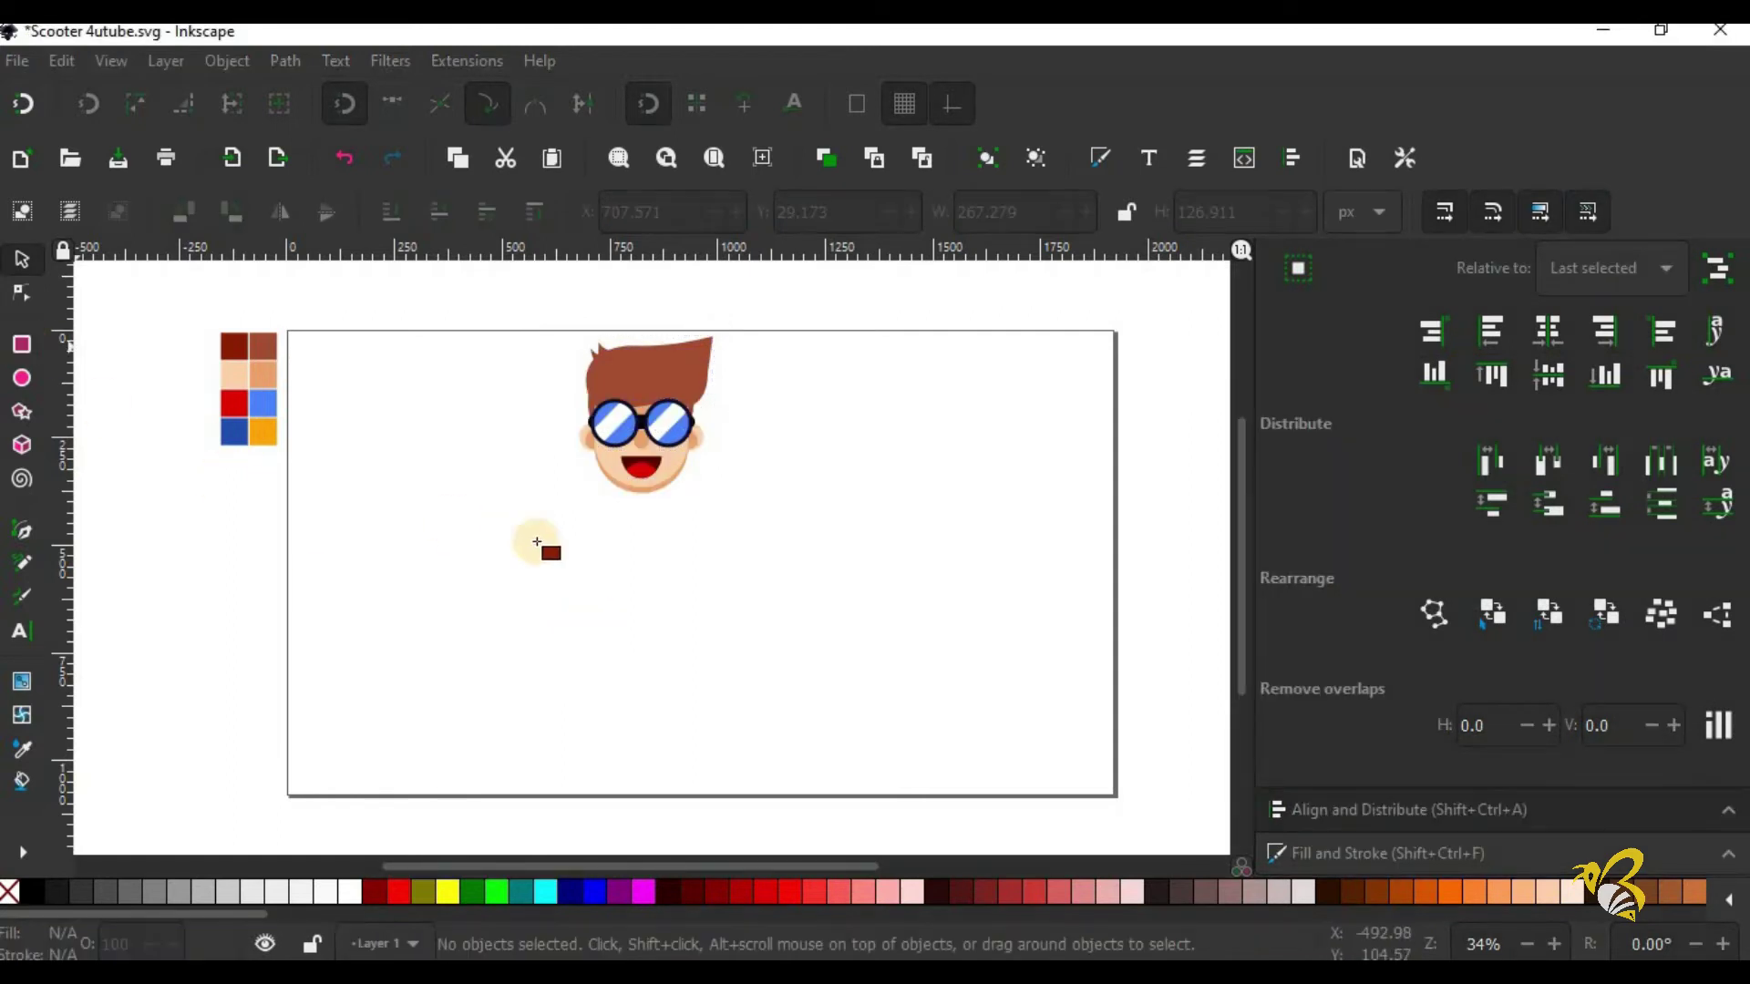
mouse_move(524, 534)
left_mouse_down()
mouse_move(781, 553)
mouse_move(700, 603)
left_mouse_up()
key("space")
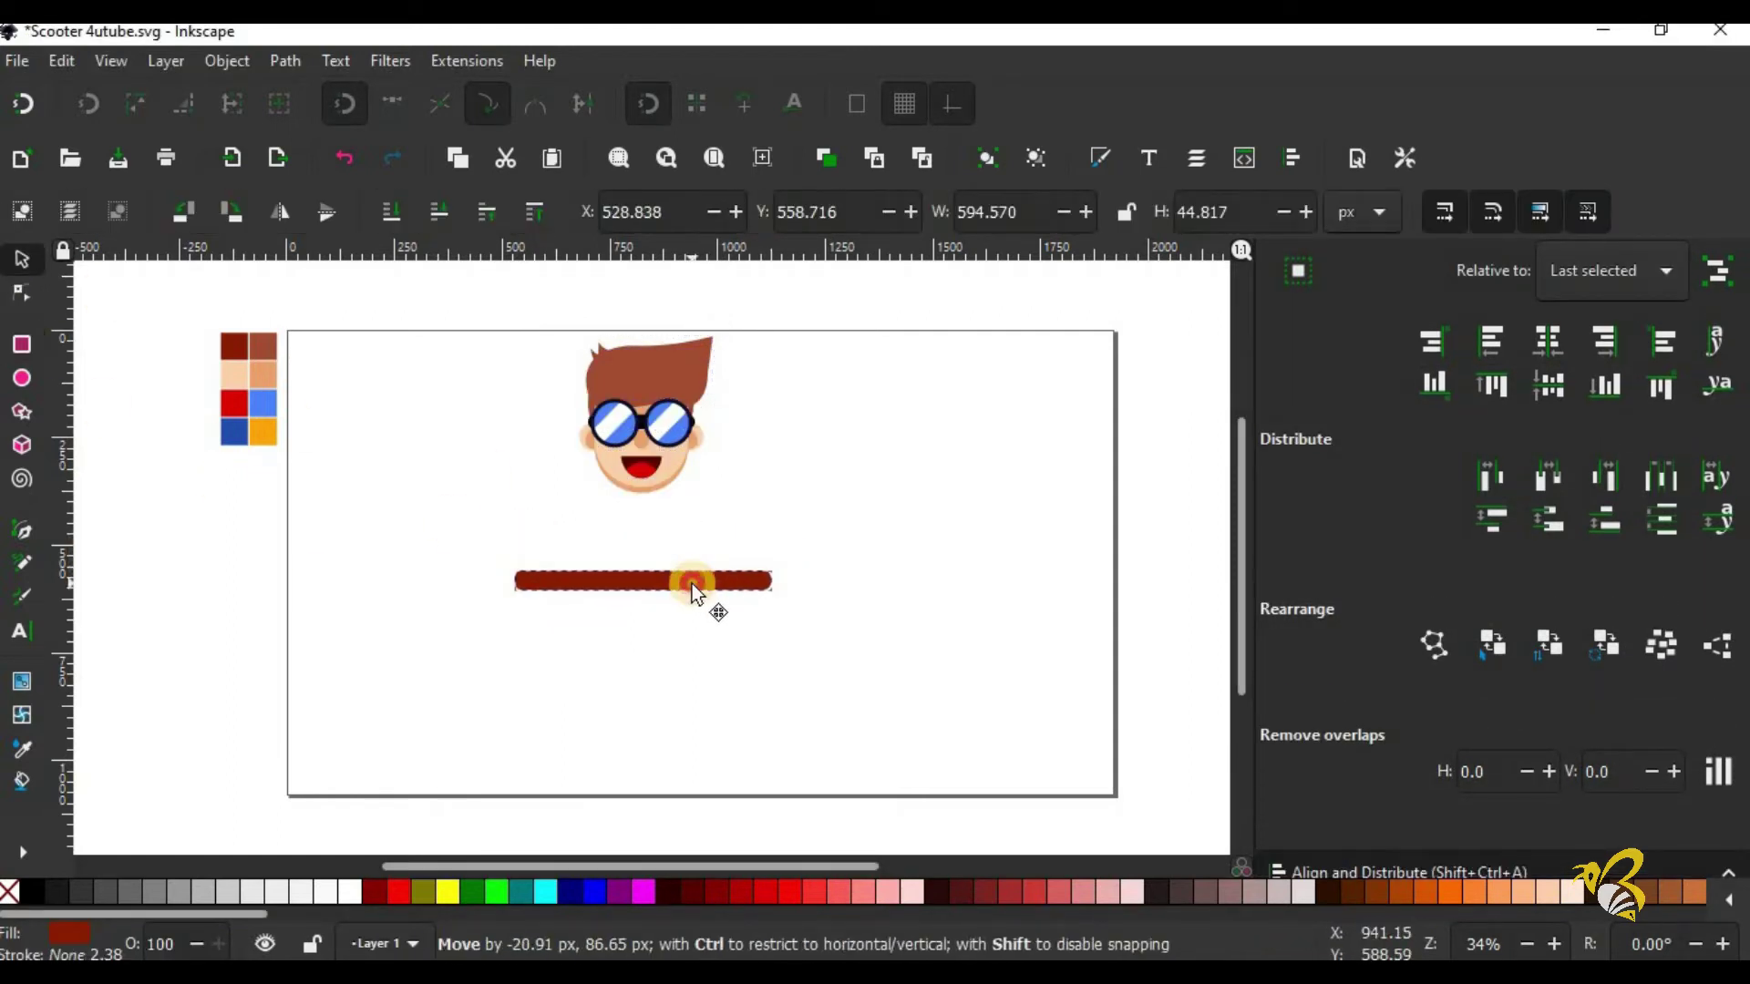
left_click(35, 887)
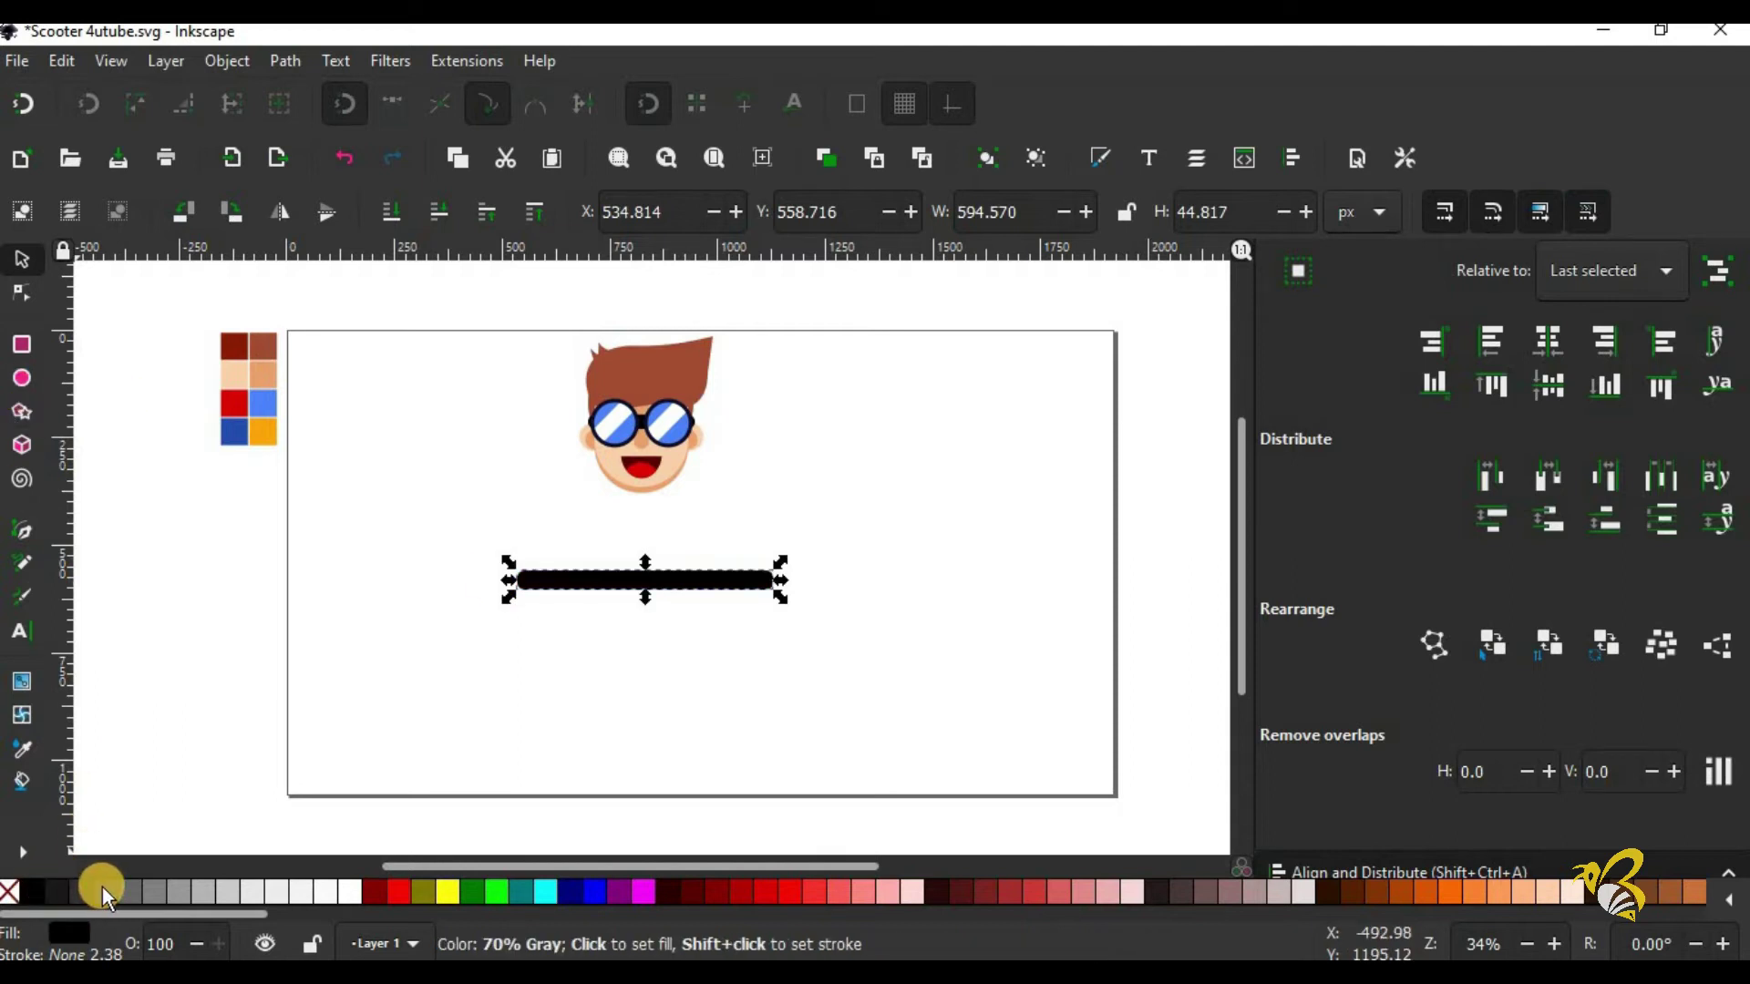
left_click(102, 888)
left_click(35, 890)
Step: Add a small black grip at the bar's left end and widen the bar to the right
left_click(22, 344)
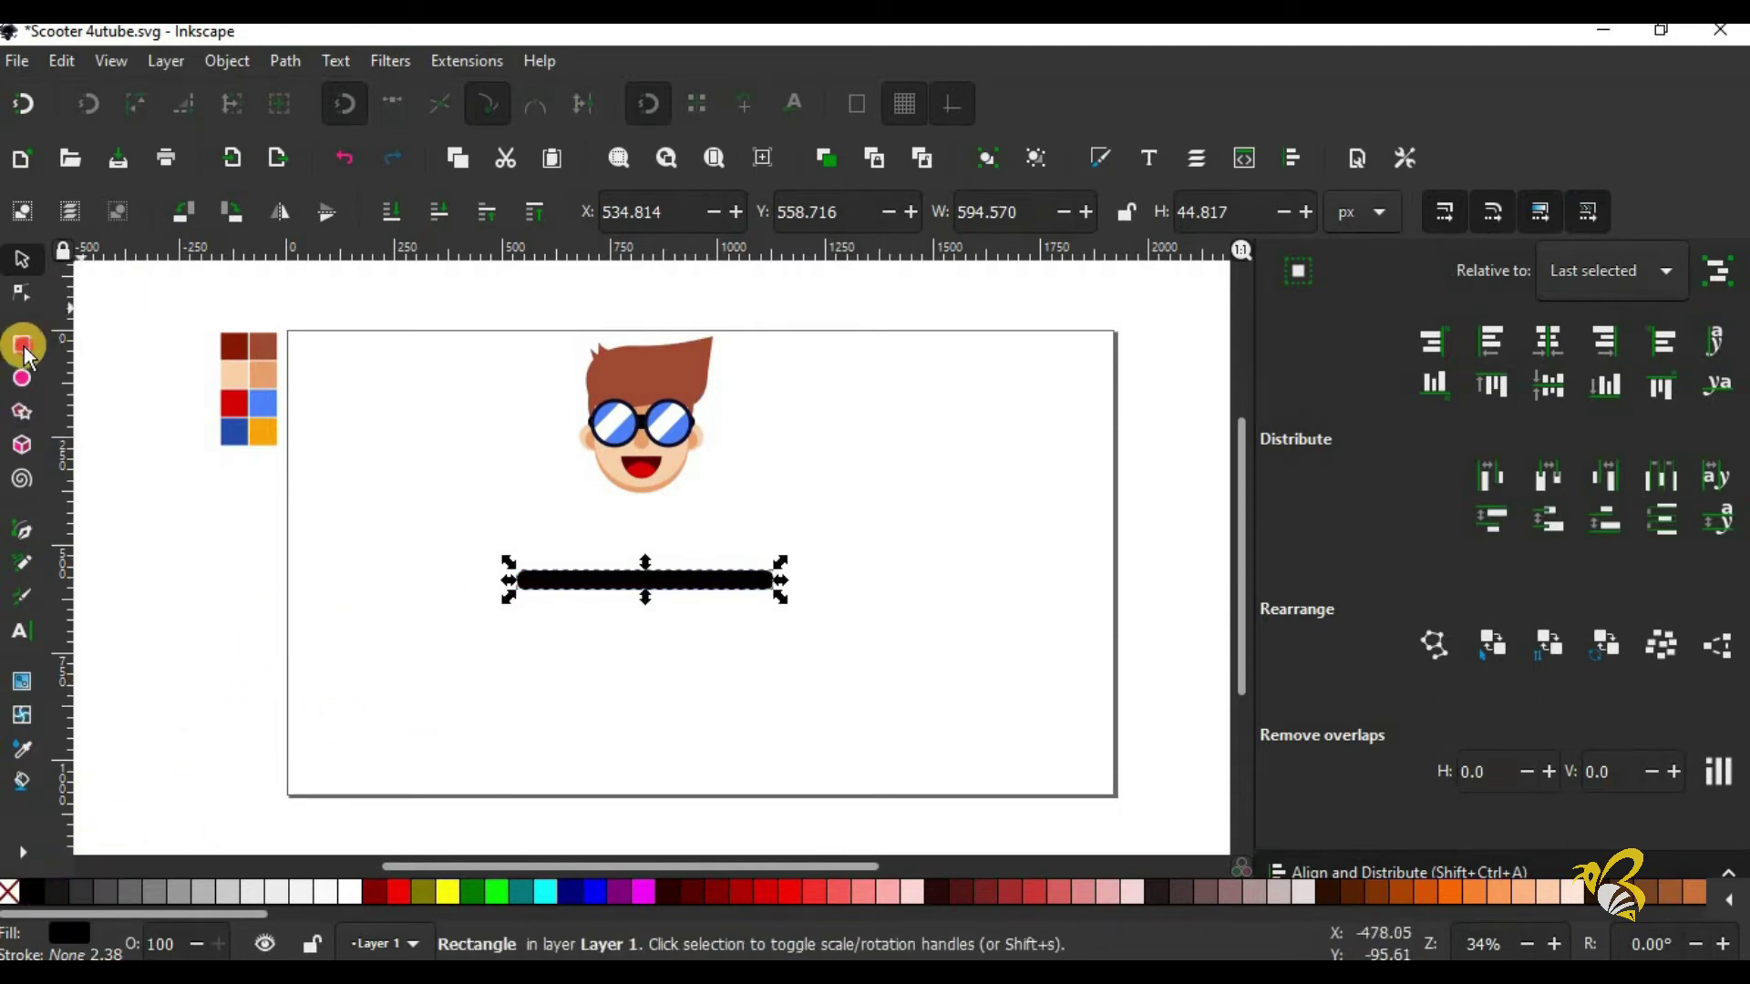
mouse_move(262, 580)
left_mouse_down()
mouse_move(346, 604)
mouse_move(333, 597)
mouse_move(594, 577)
mouse_move(567, 605)
mouse_move(567, 576)
left_mouse_up()
key("space")
left_click(729, 582)
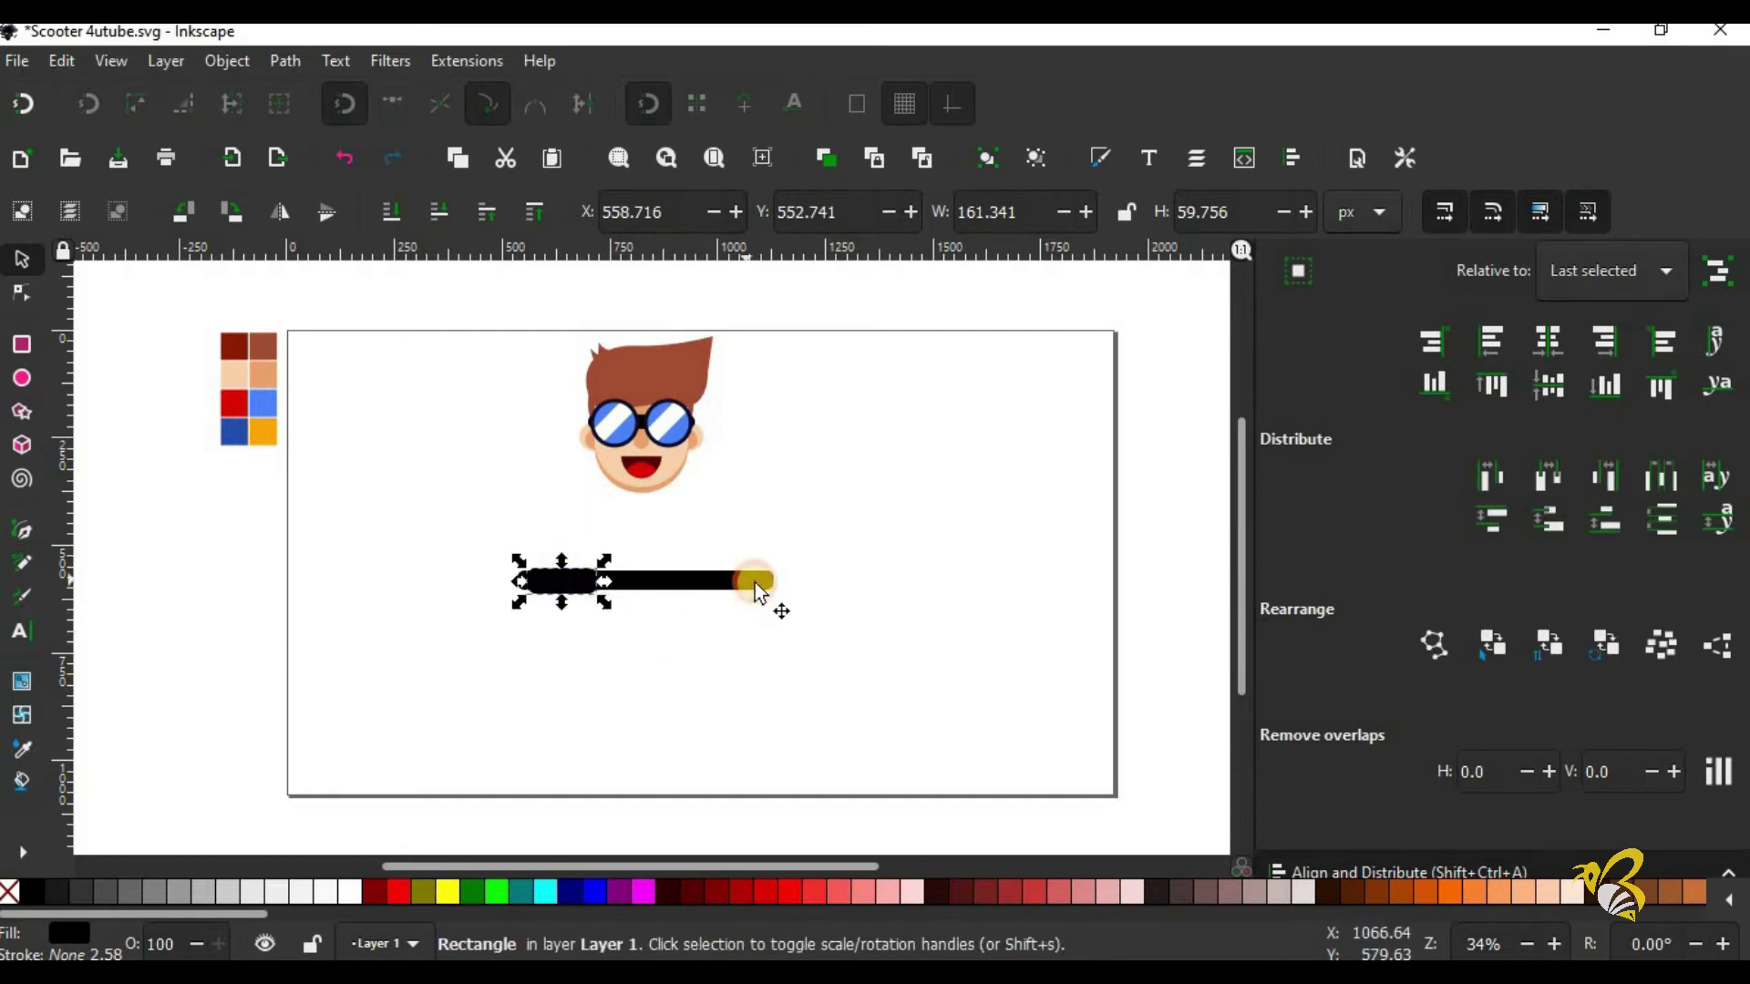
left_click_drag(774, 583, 806, 582)
Step: Place a second grip at the bar's right end, group both grips and centre them on the bar
left_click(569, 642)
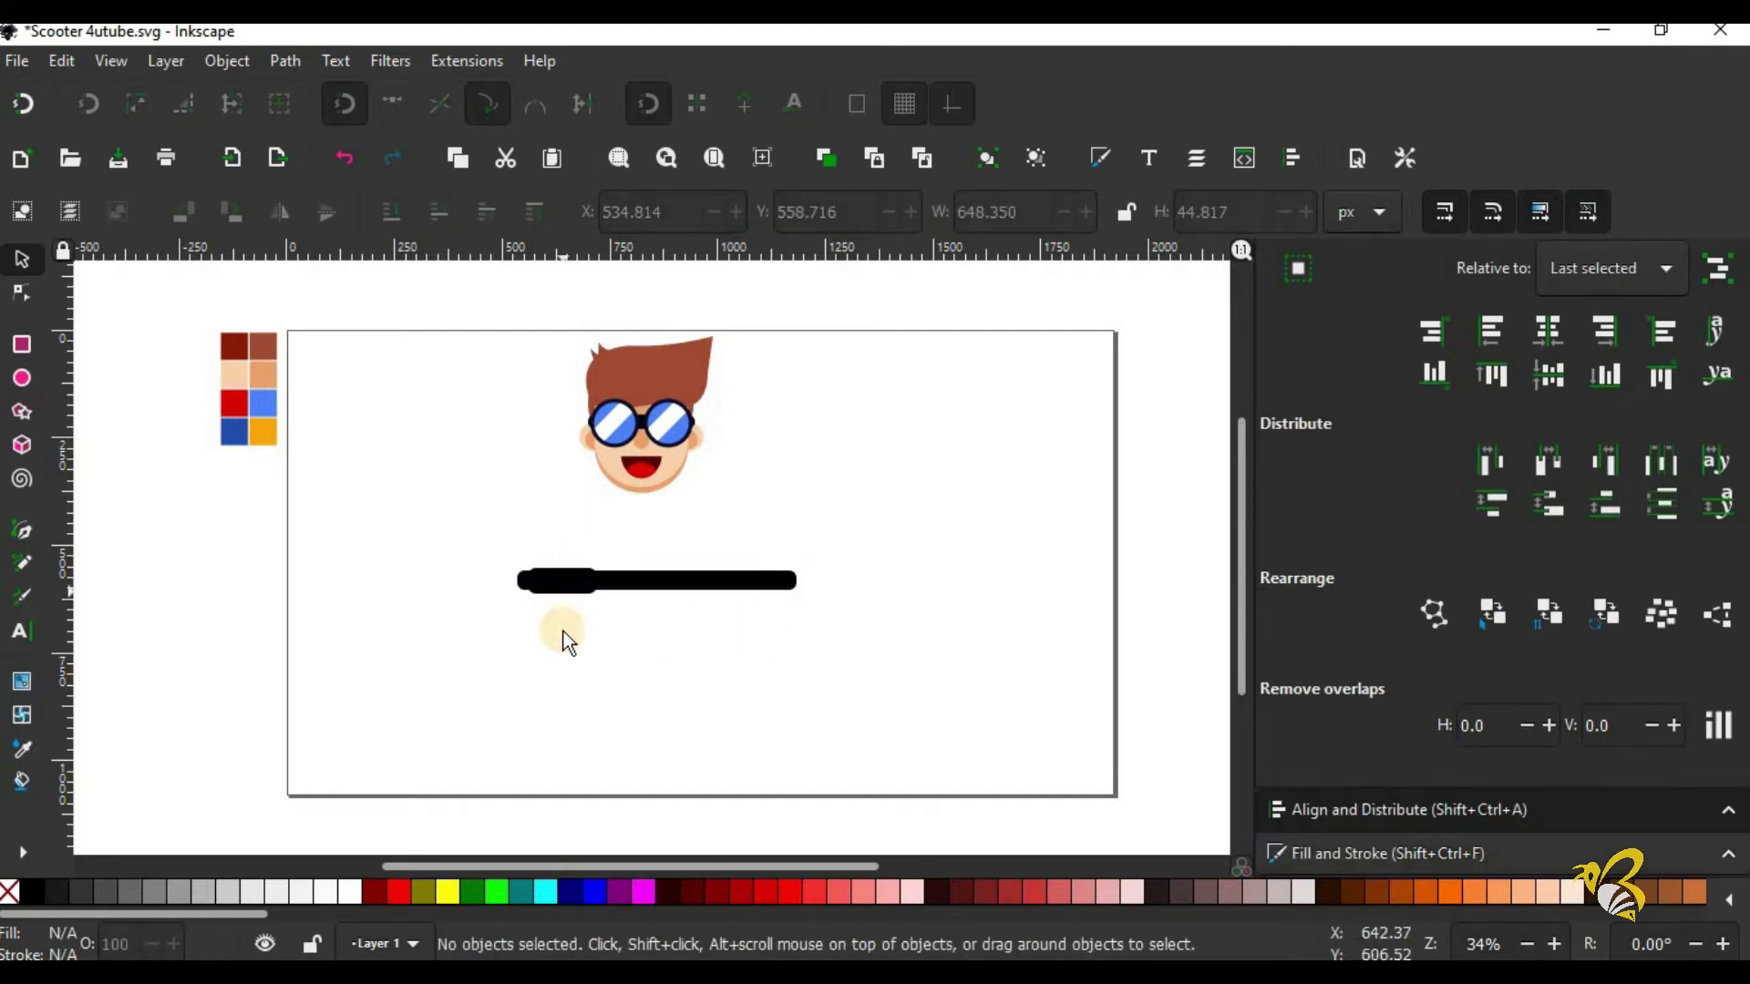
left_click(576, 587)
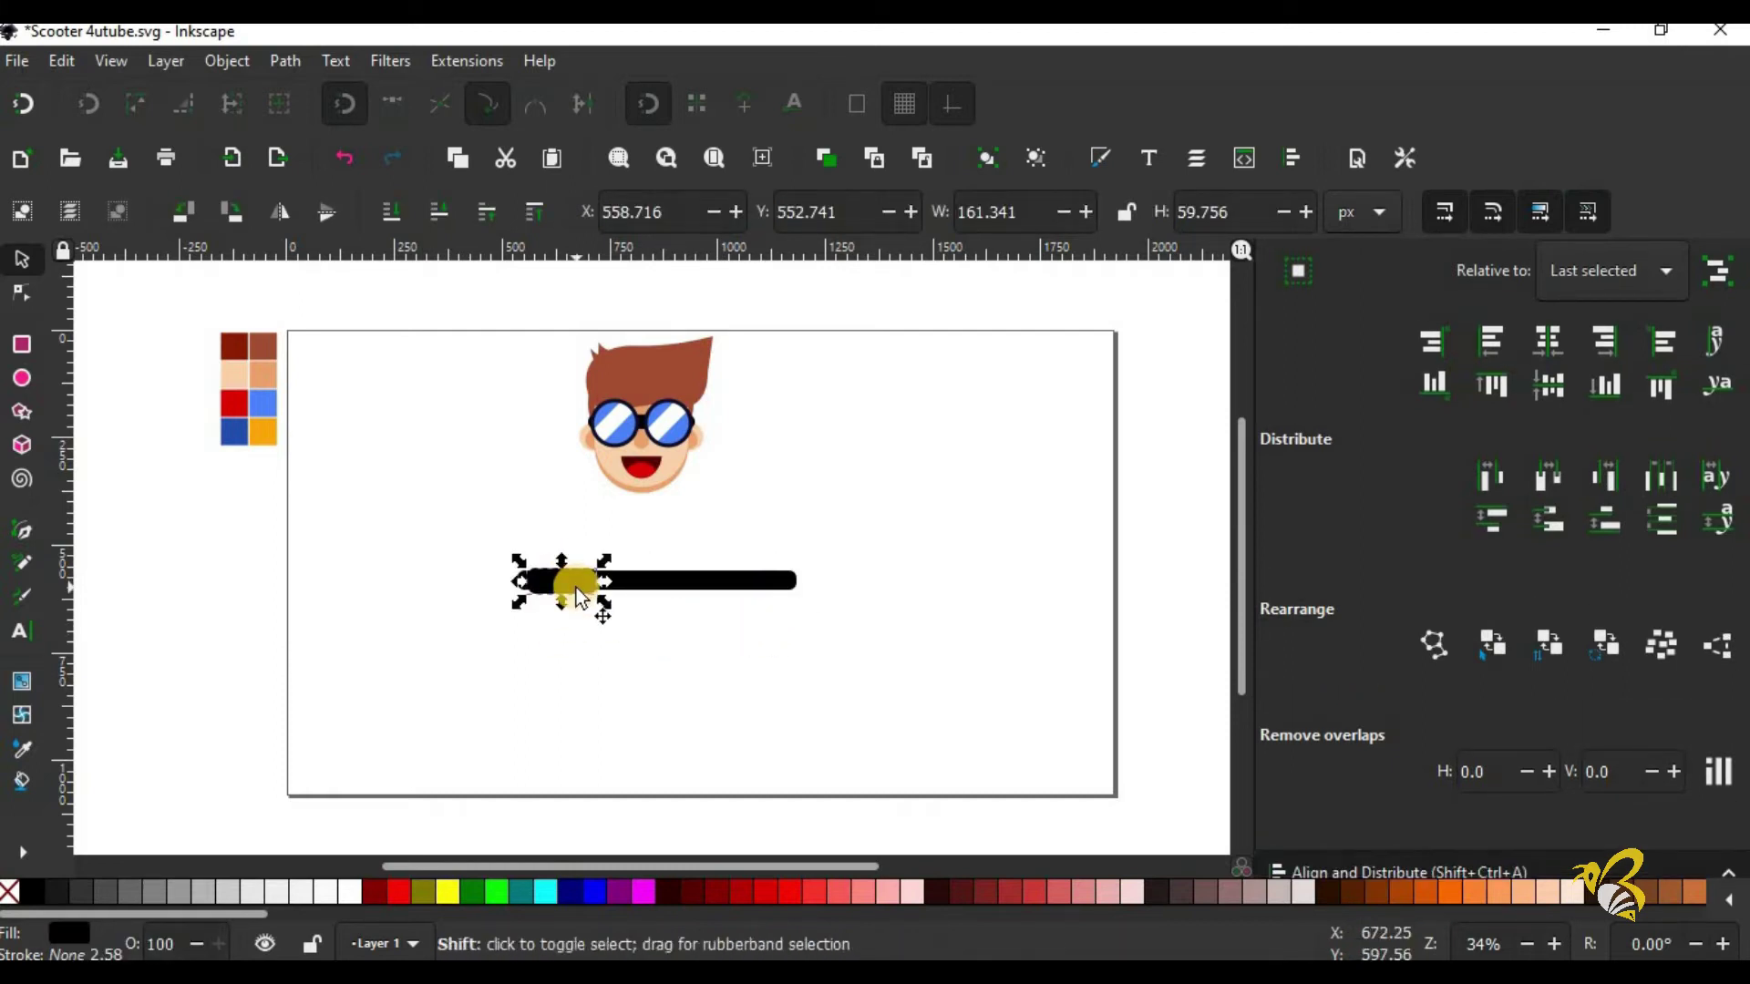
key("shift+Right")
key("shift+Right")
key("shift+Right")
key("shift+Right")
key("shift+Right")
key("shift+Right")
left_click(521, 597, "shift")
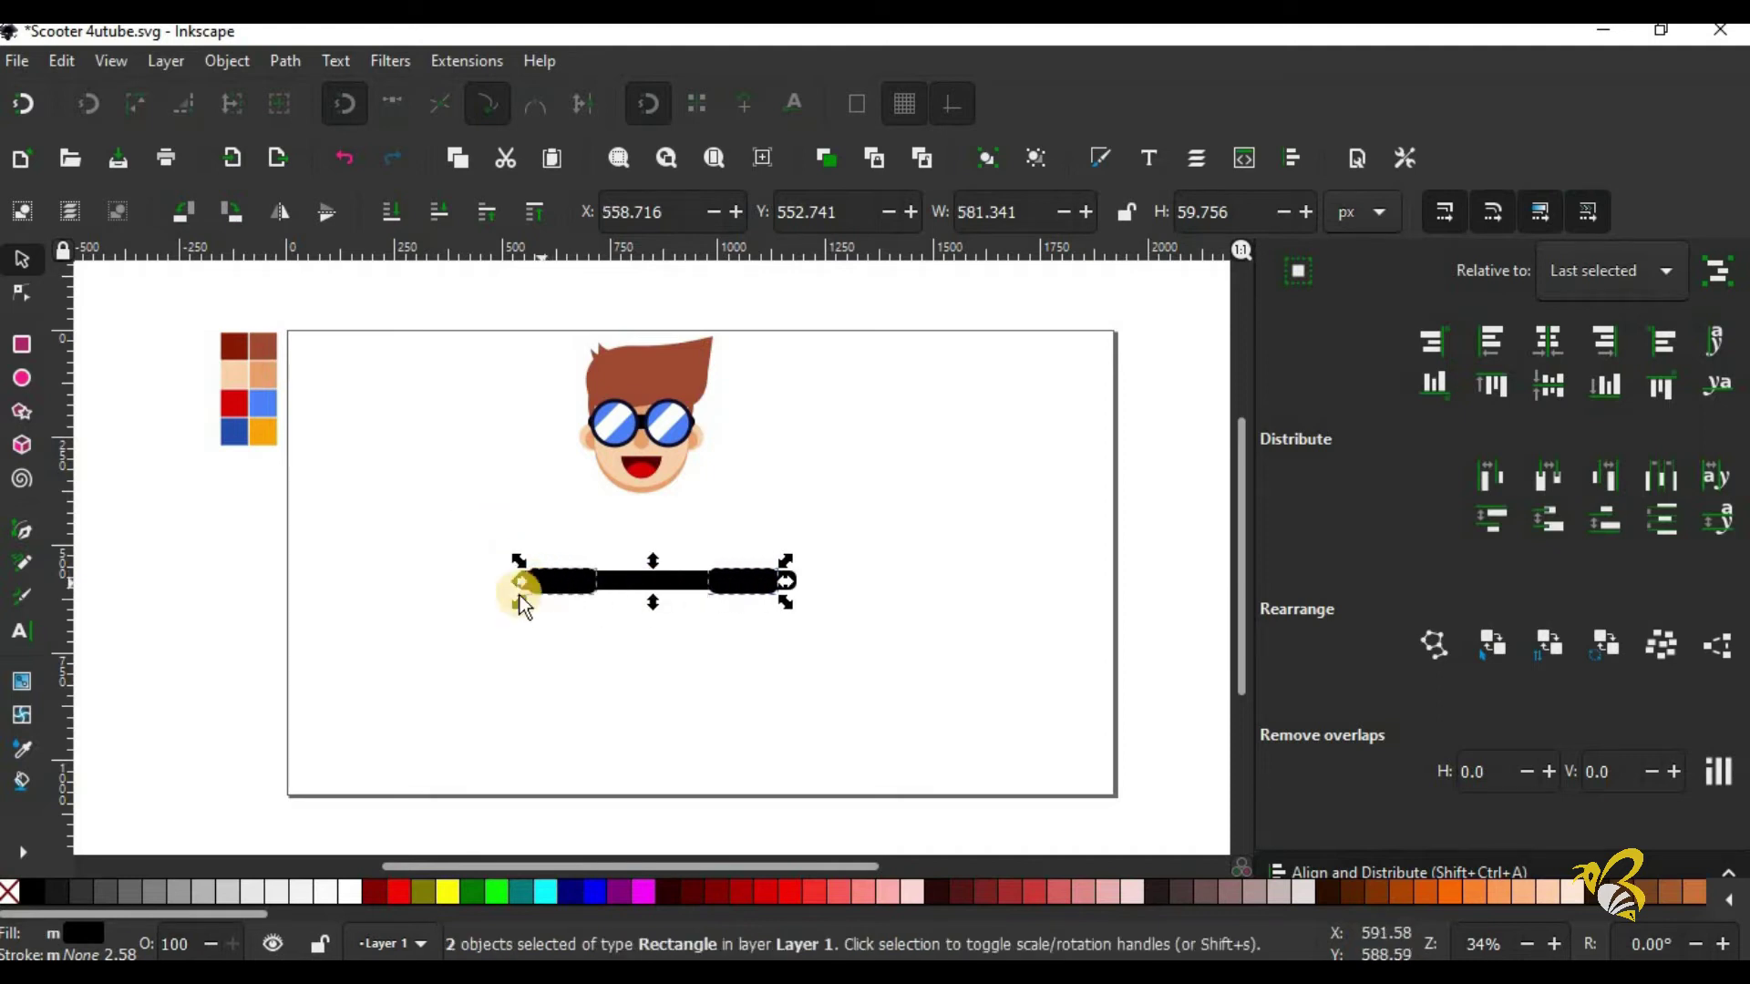
key("ctrl+g")
left_click(1550, 331)
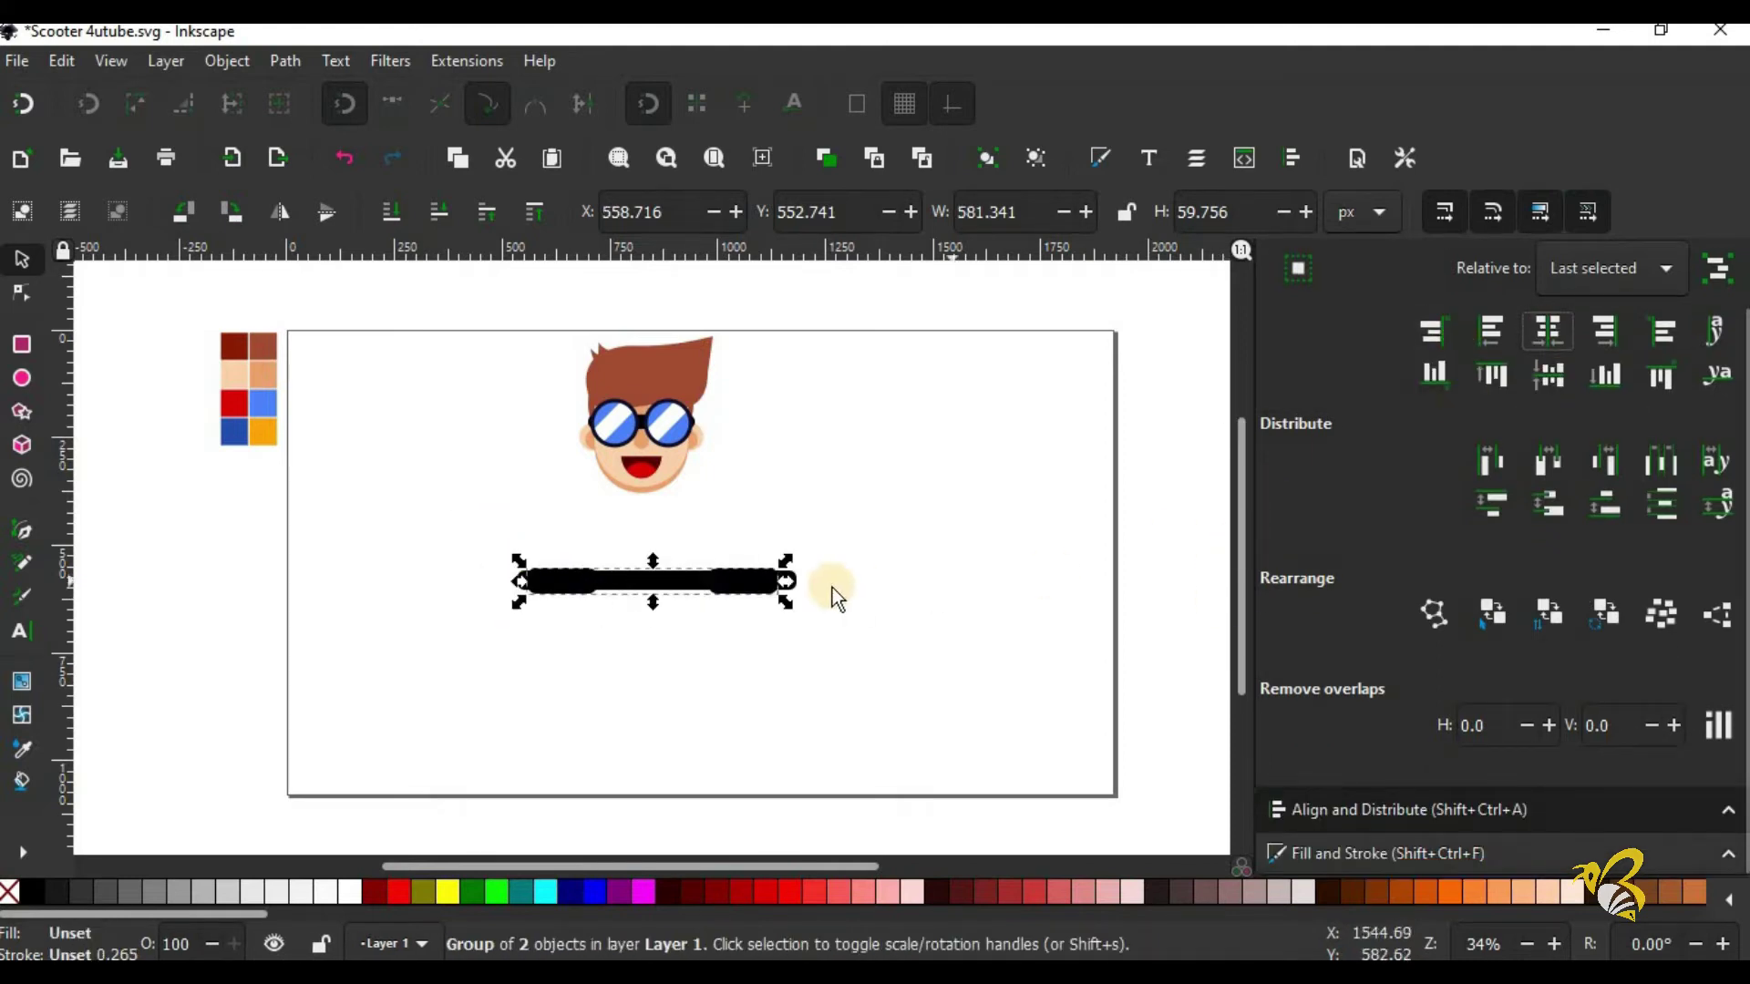
left_click(559, 583, "shift")
left_click(1550, 328)
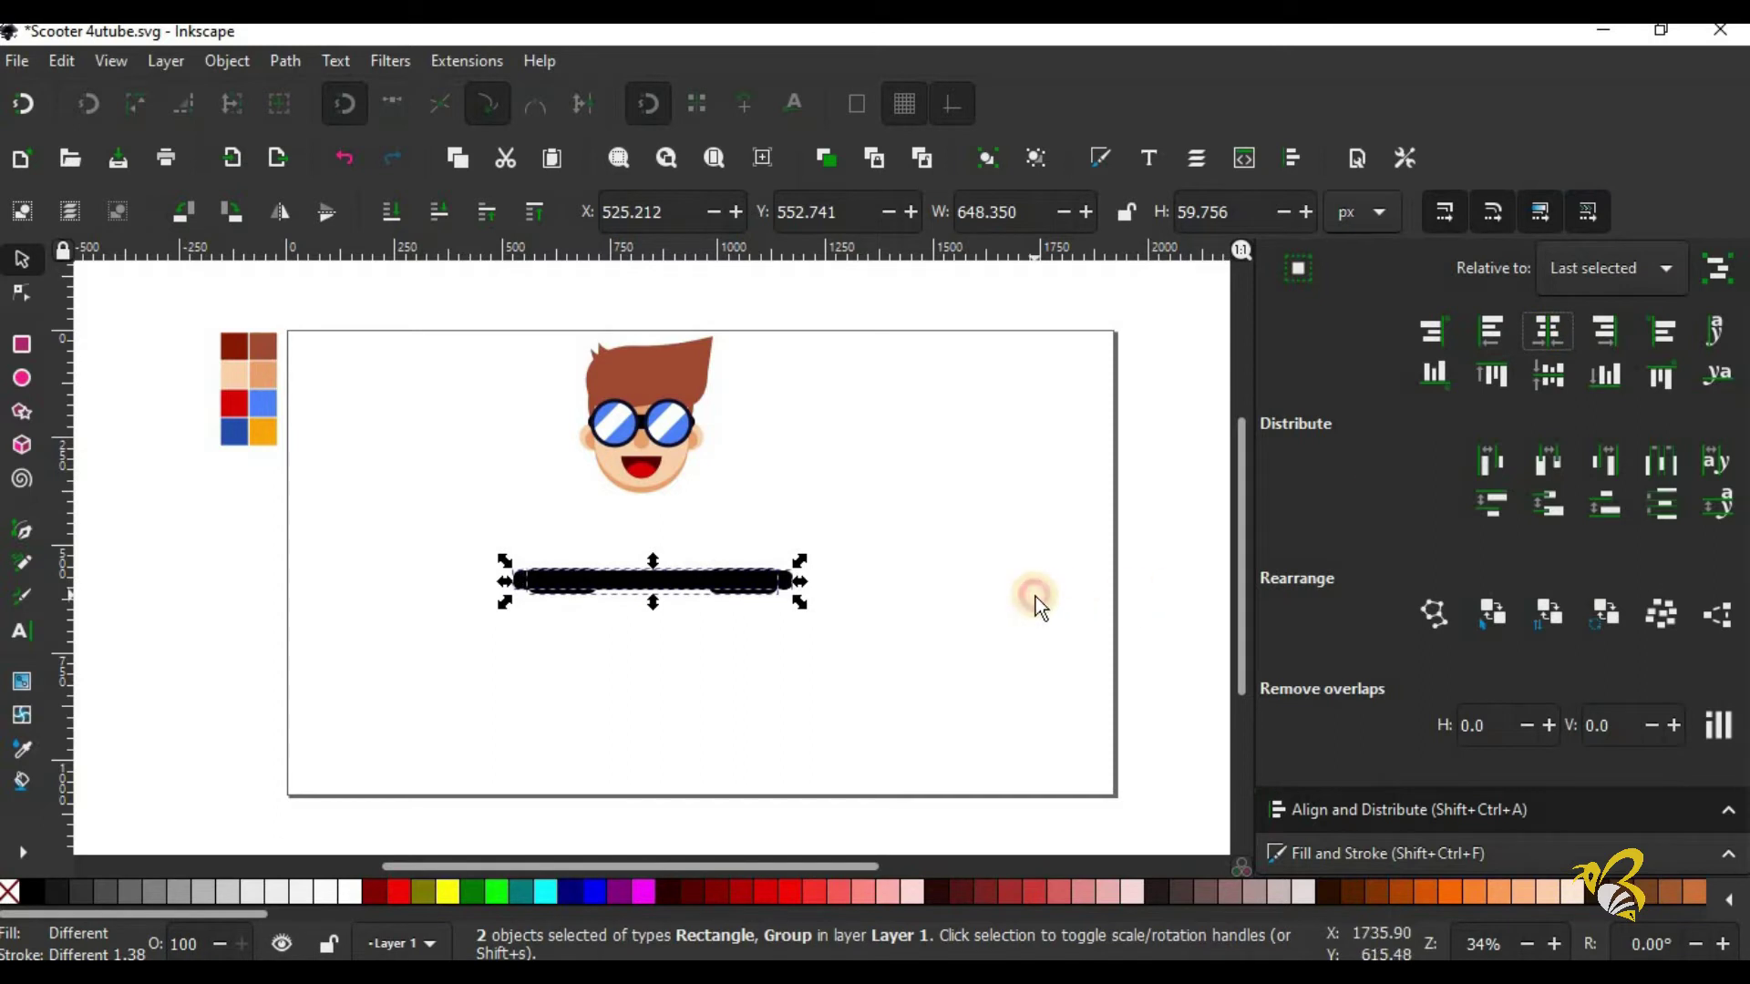
Step: Draw a small rectangle just left of the handlebar as the start of a hand
left_click(813, 636)
left_click(736, 592)
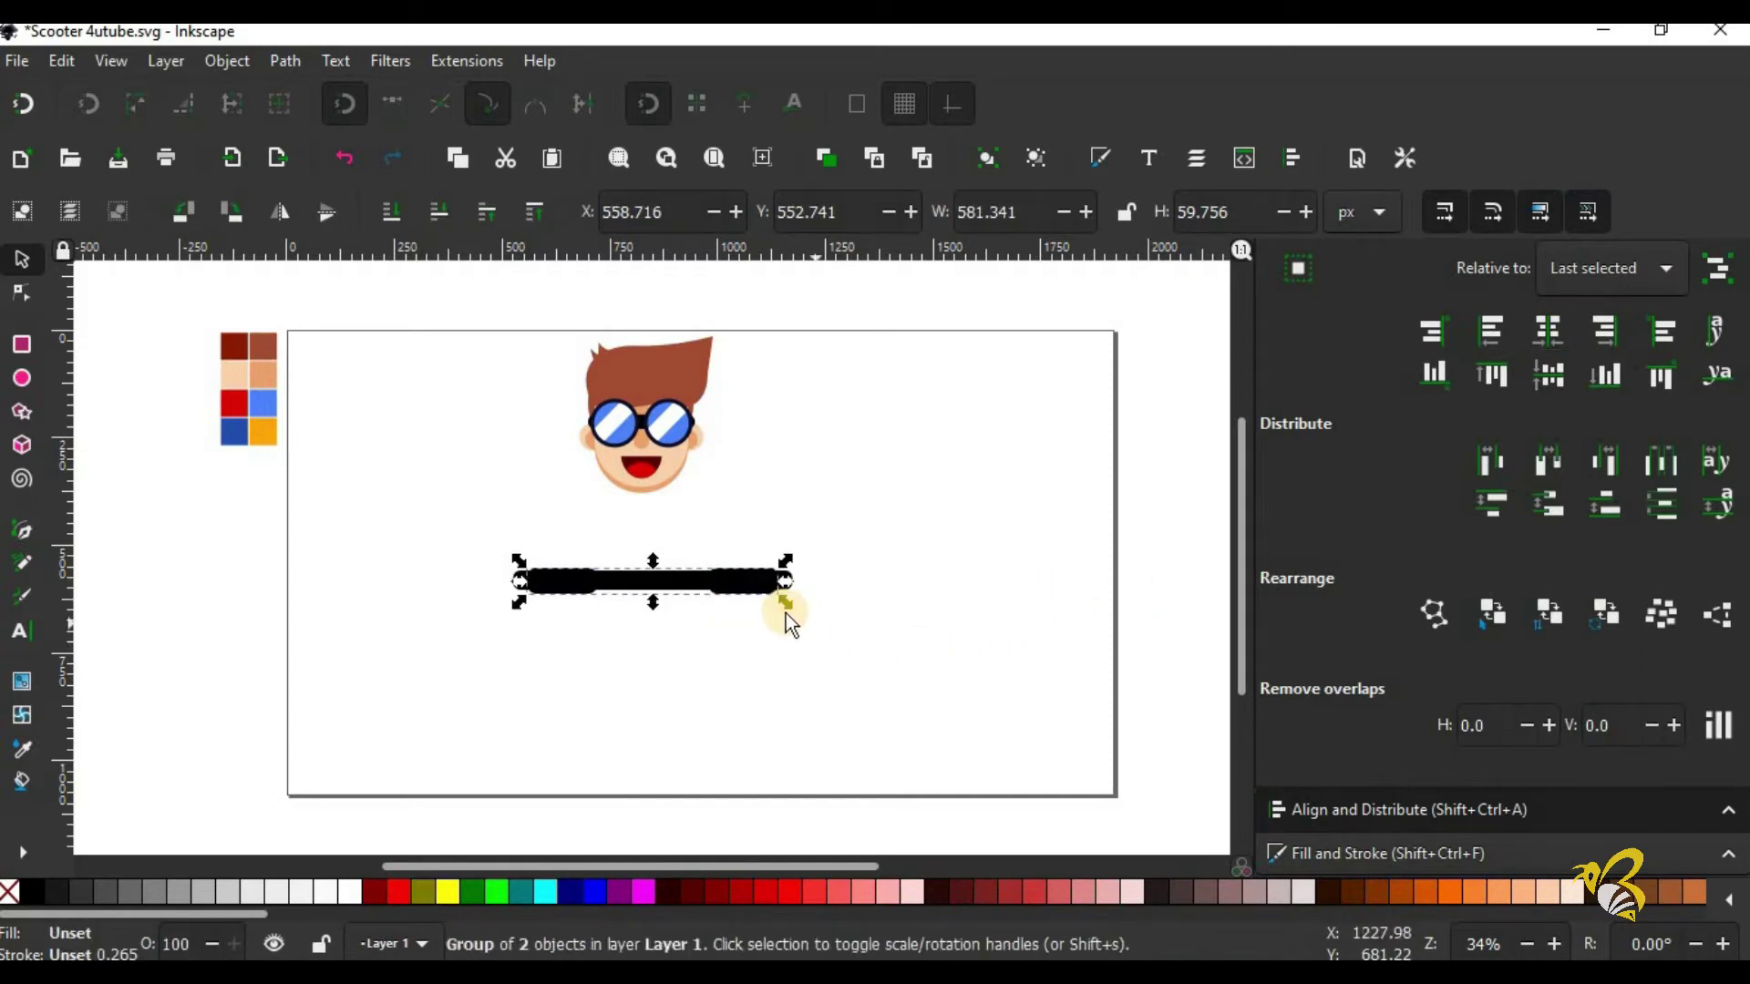
left_click(873, 625)
left_click(22, 344)
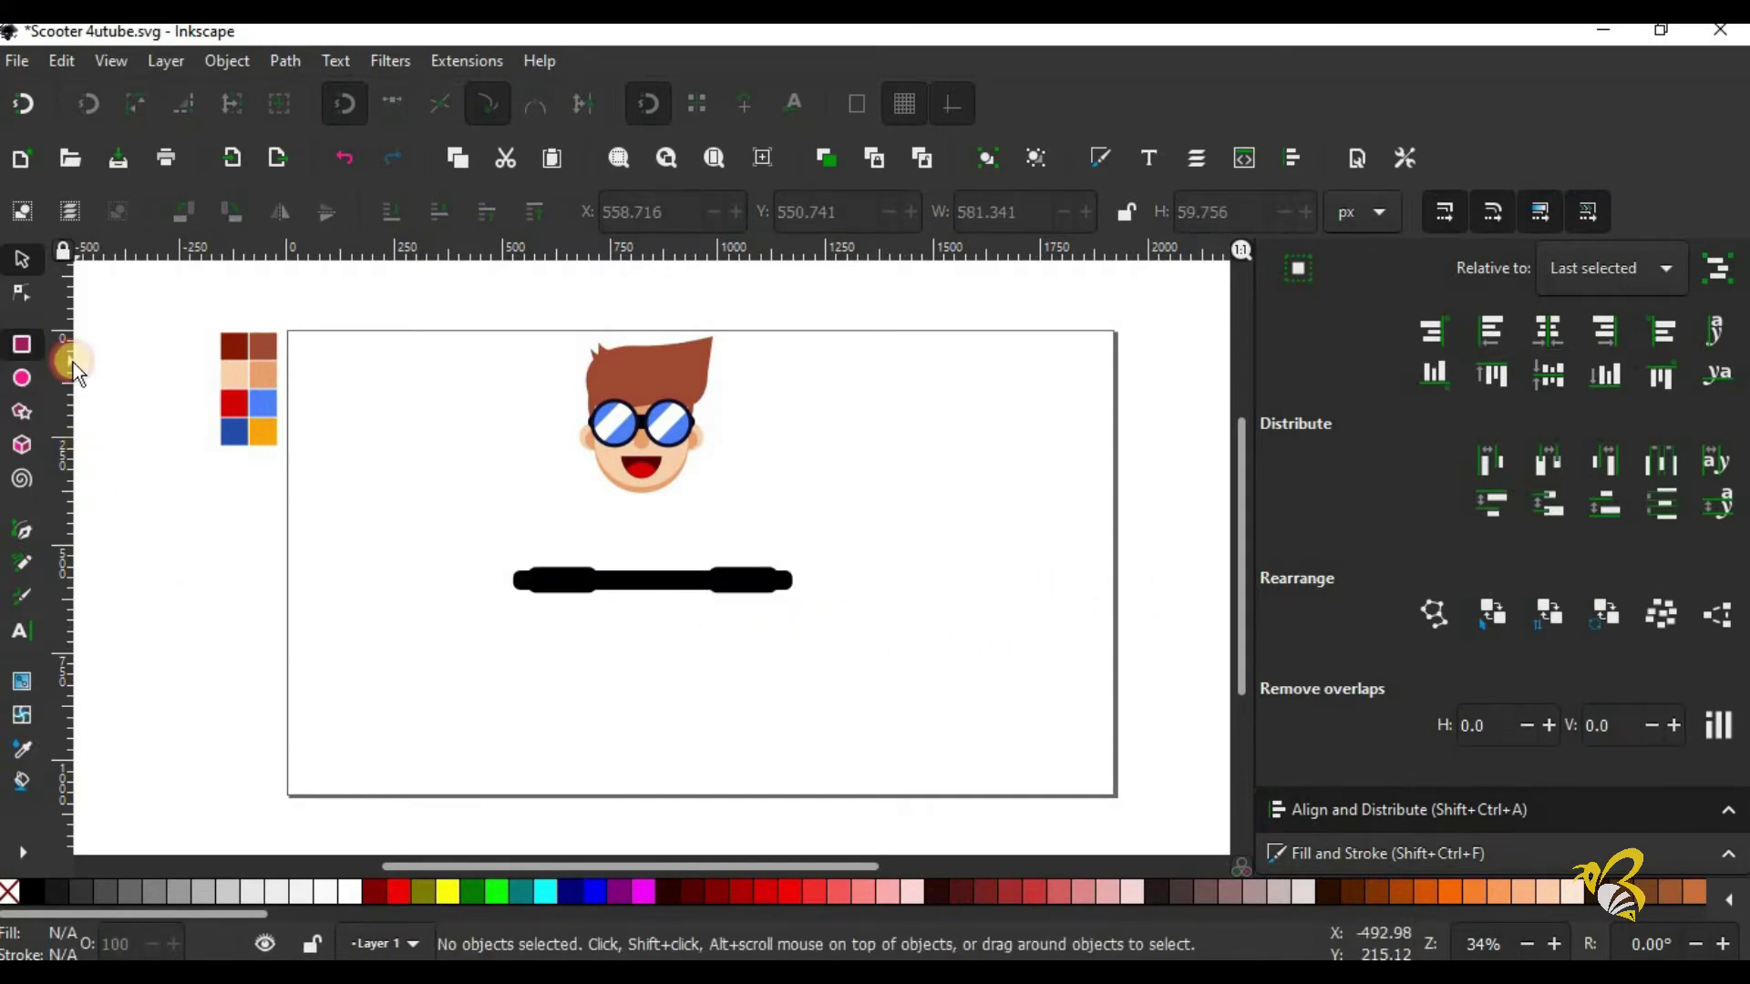
left_click_drag(338, 541, 402, 580)
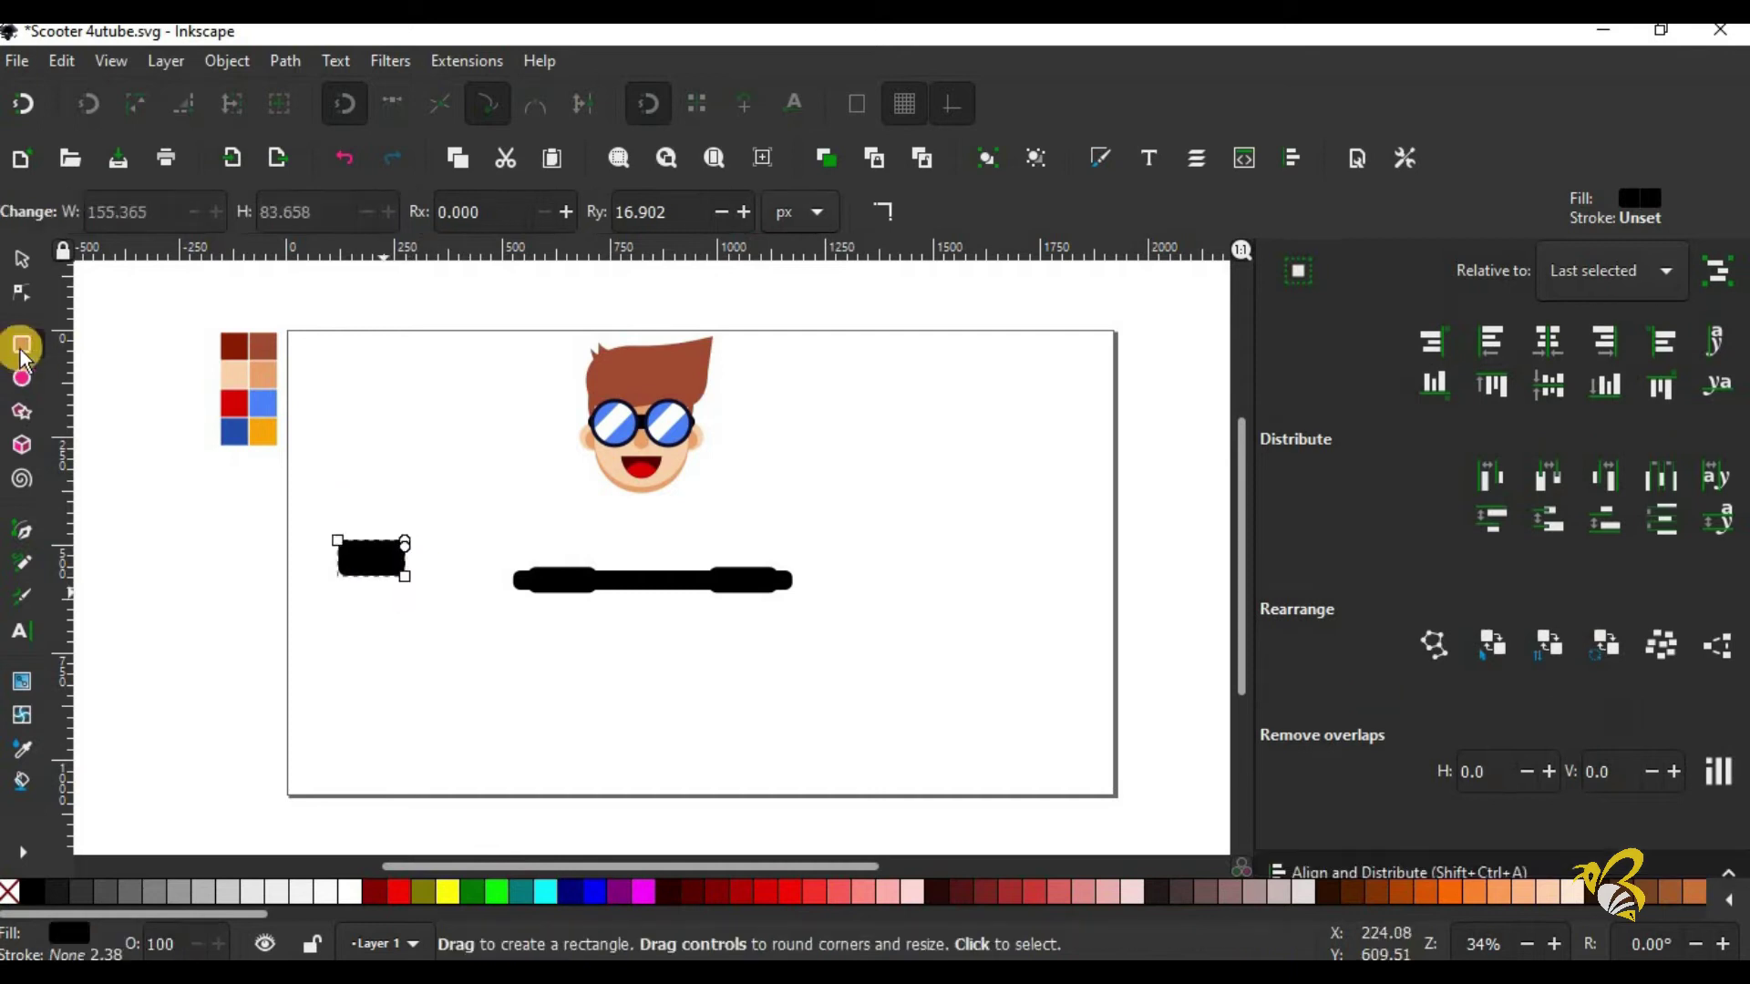
Step: Round the rectangle's corners and fill it with the face's skin colour using the Dropper
left_click(22, 294)
left_click_drag(405, 544, 407, 565)
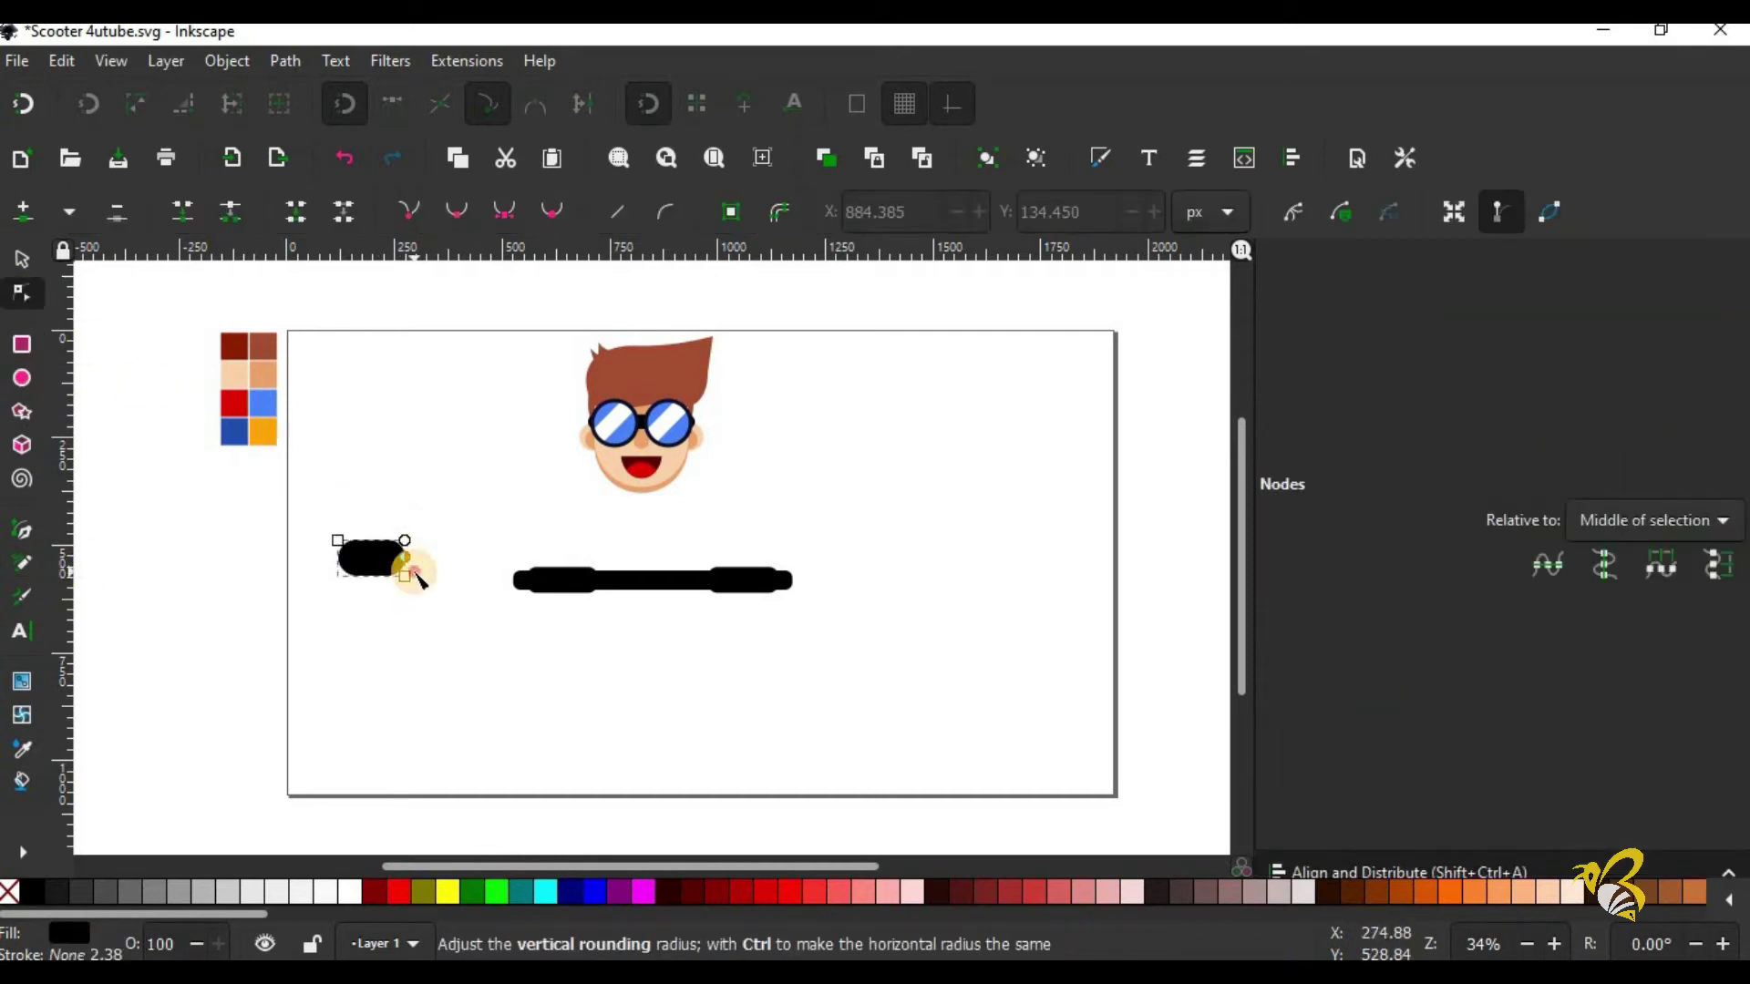
left_click(21, 260)
left_click(376, 550)
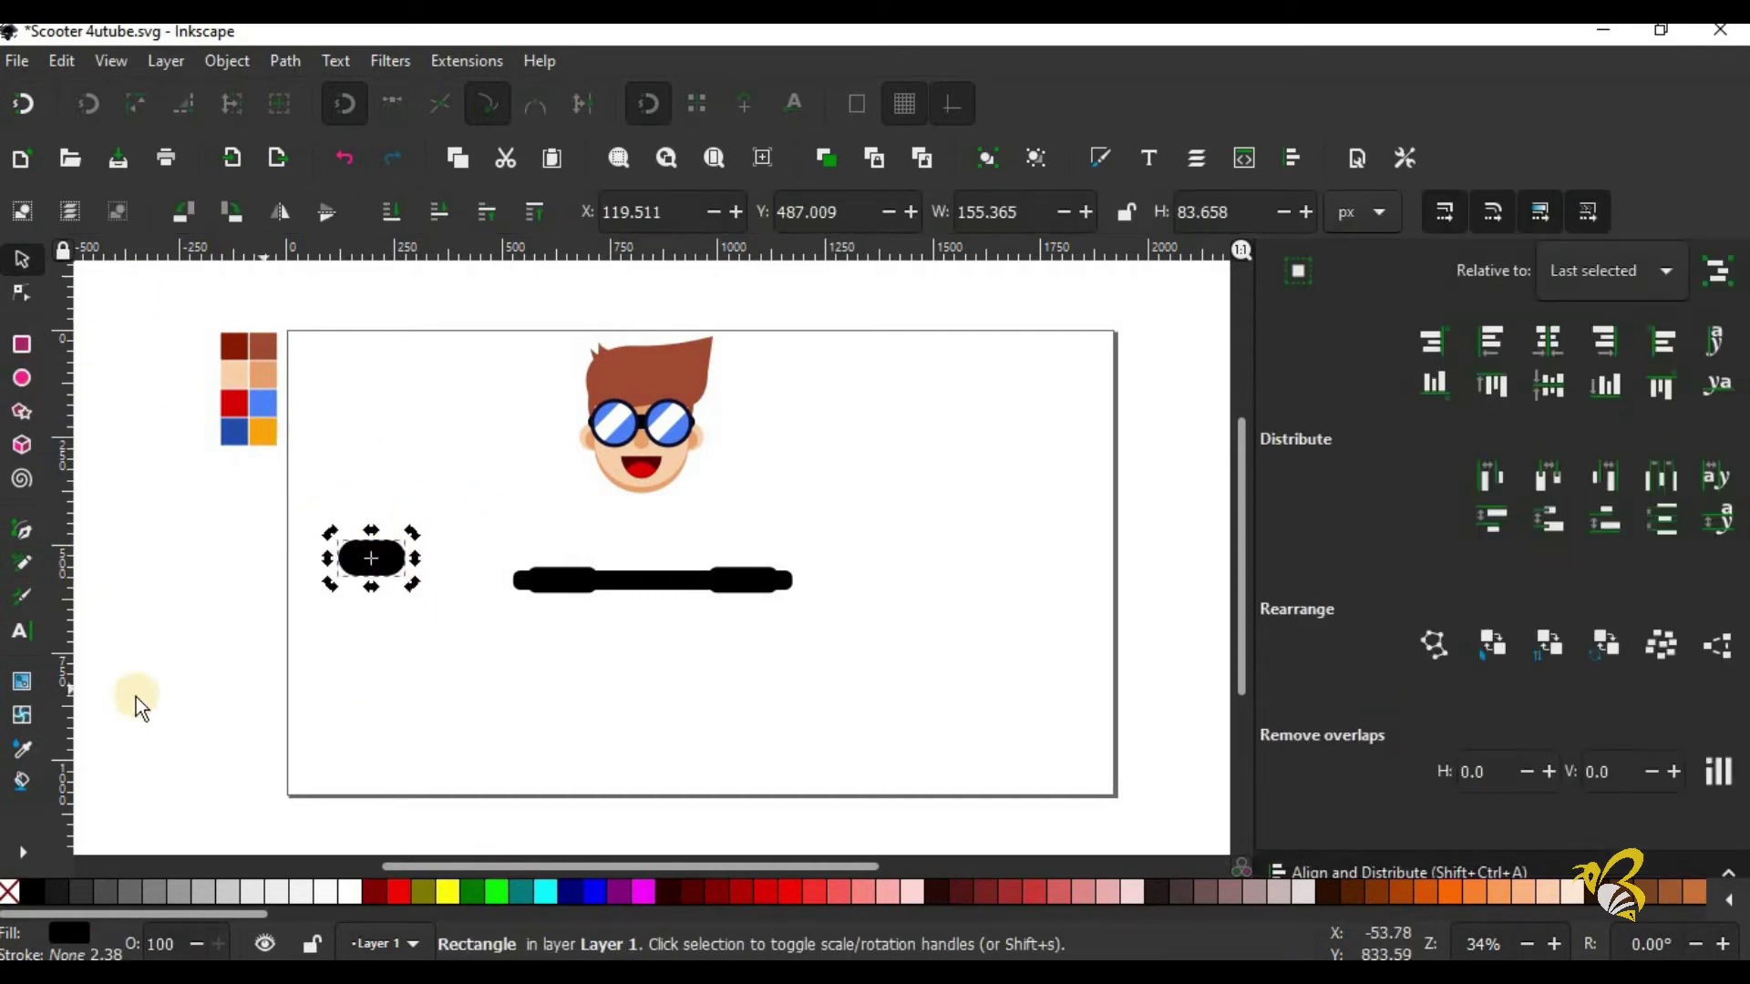
left_click(29, 752)
left_click_drag(698, 476, 607, 459)
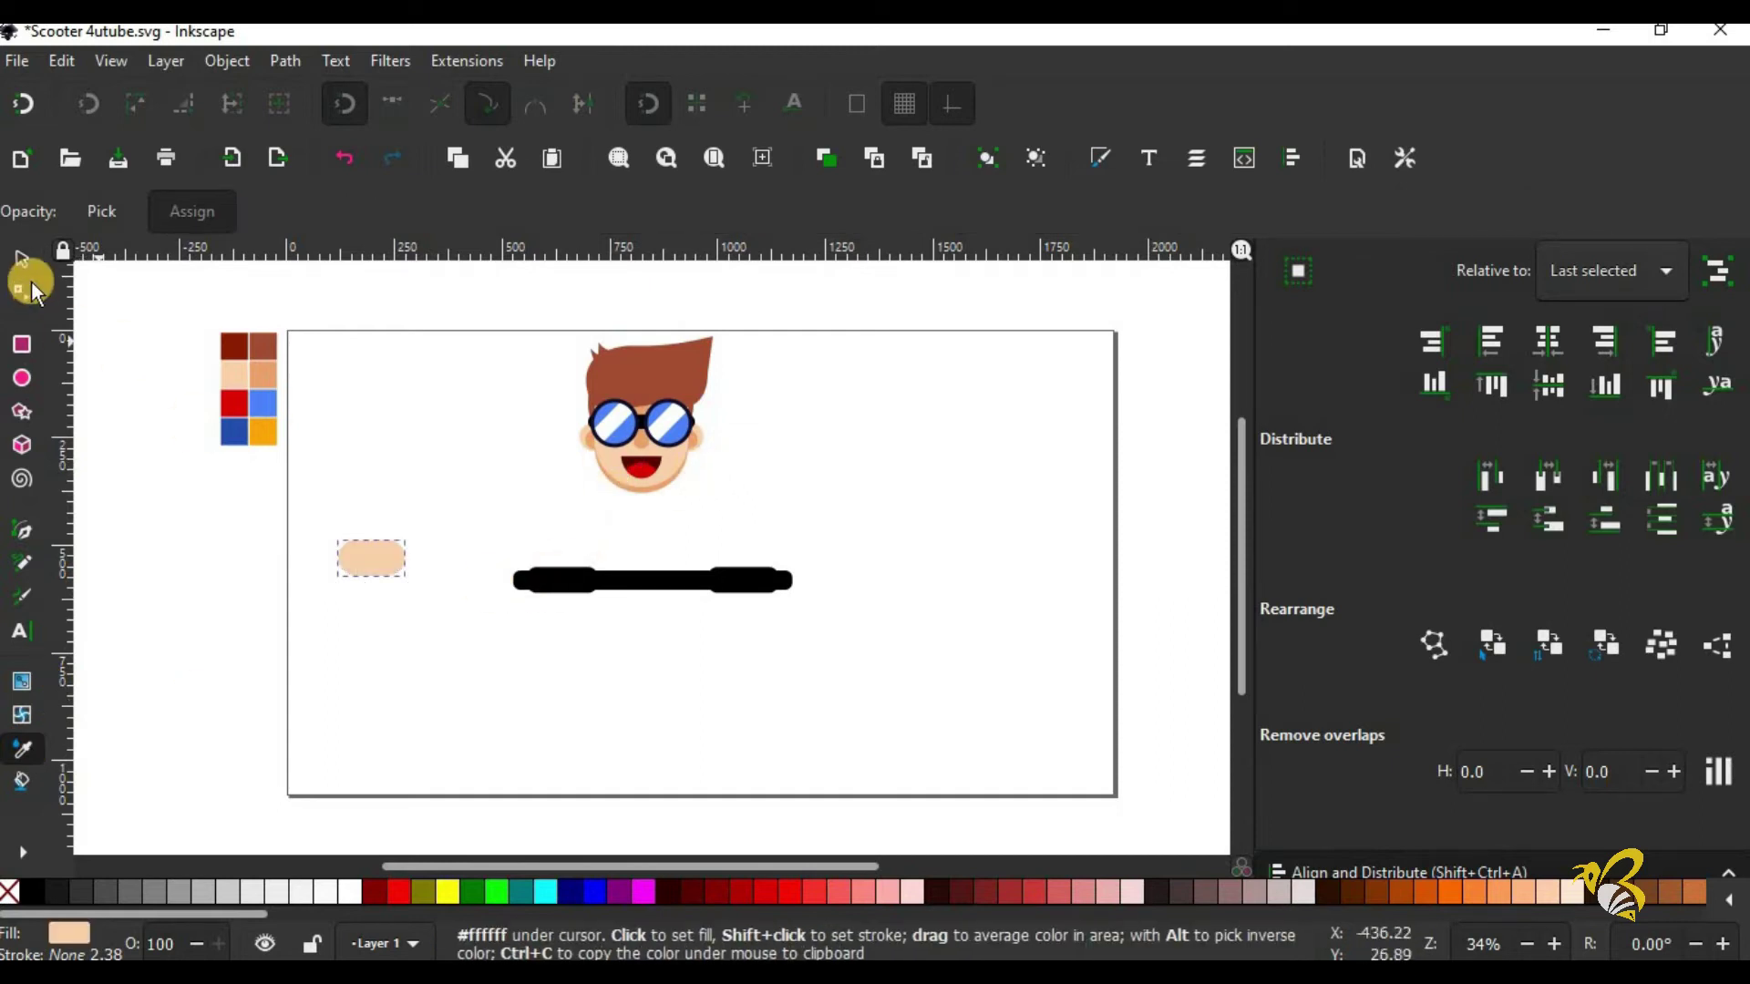
Step: Make a darker orange version of the hand rectangle, offset slightly down and right
left_click(25, 257)
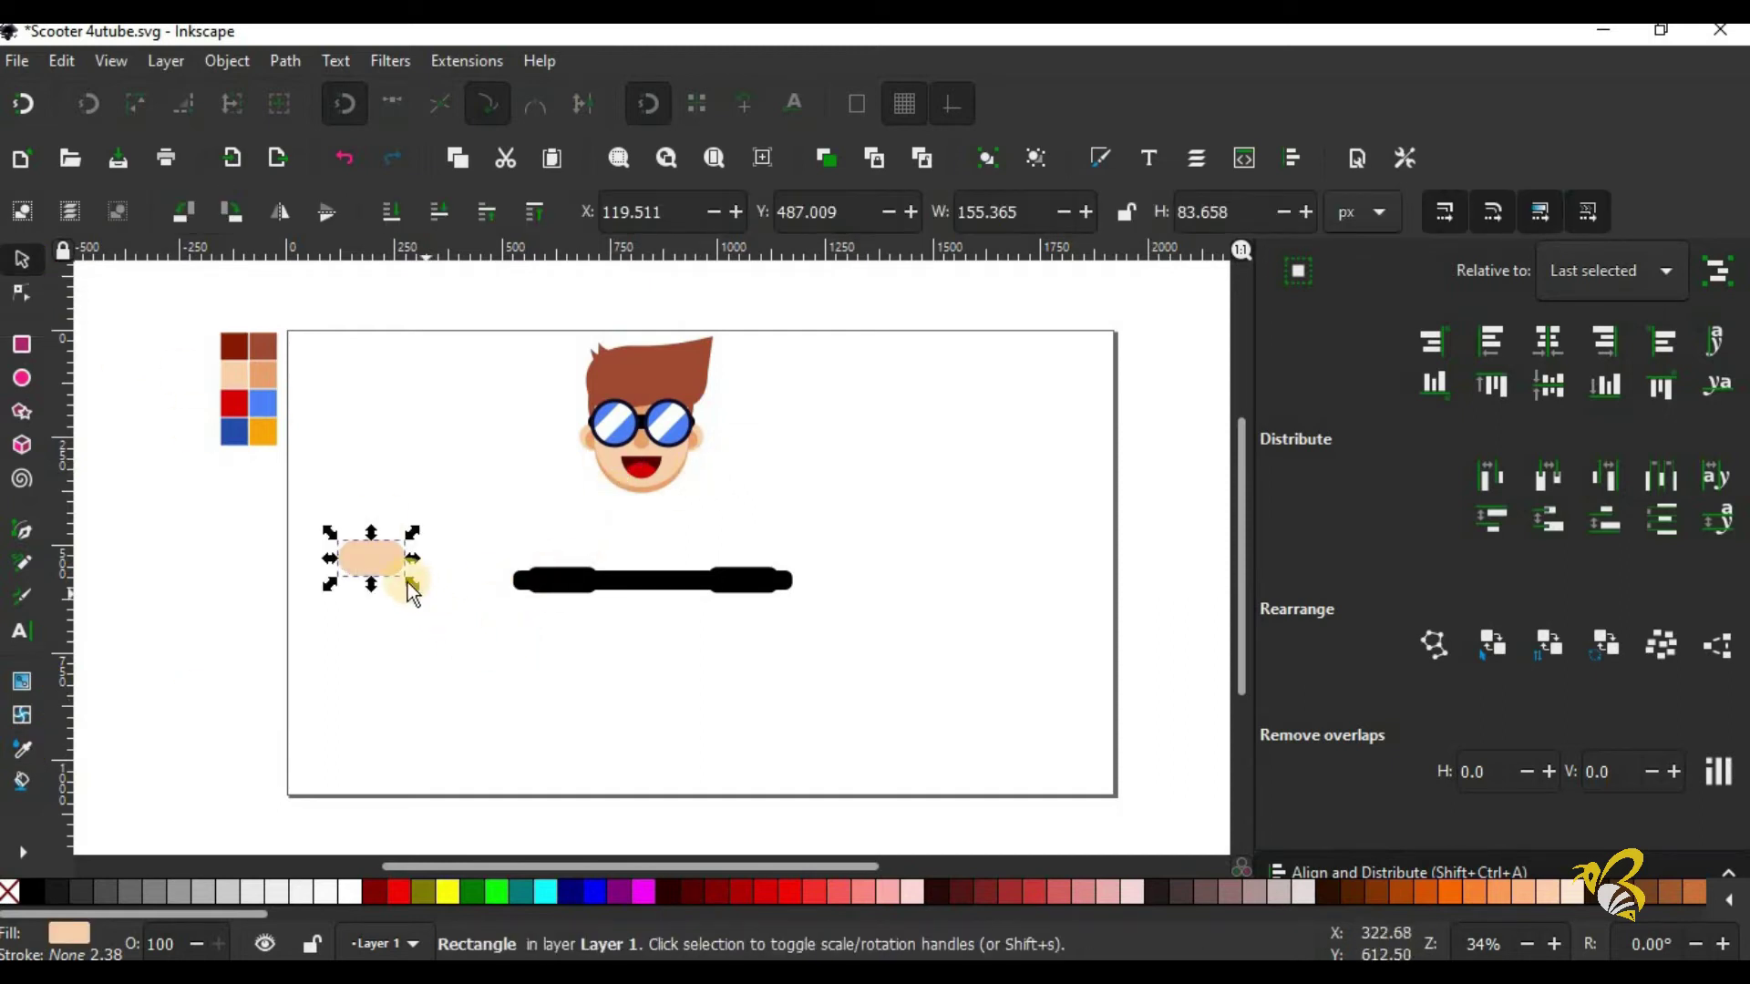
left_click_drag(408, 584, 404, 577)
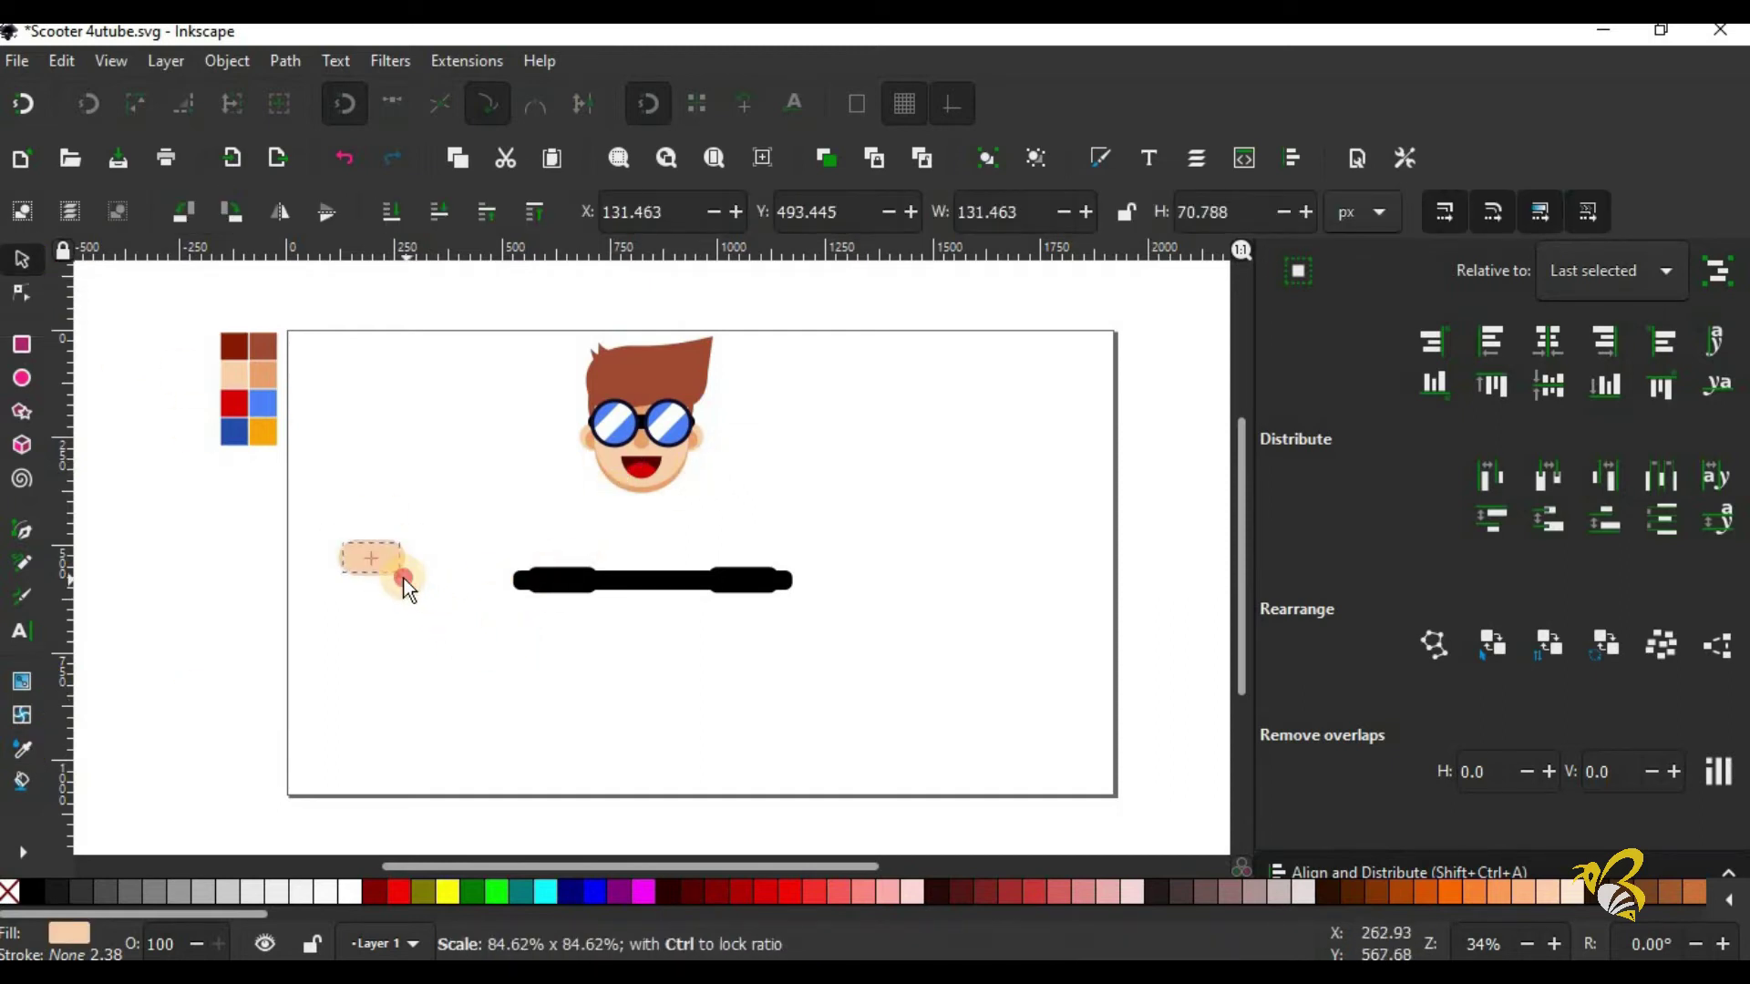
left_click(23, 751)
left_click(263, 373)
left_click(22, 259)
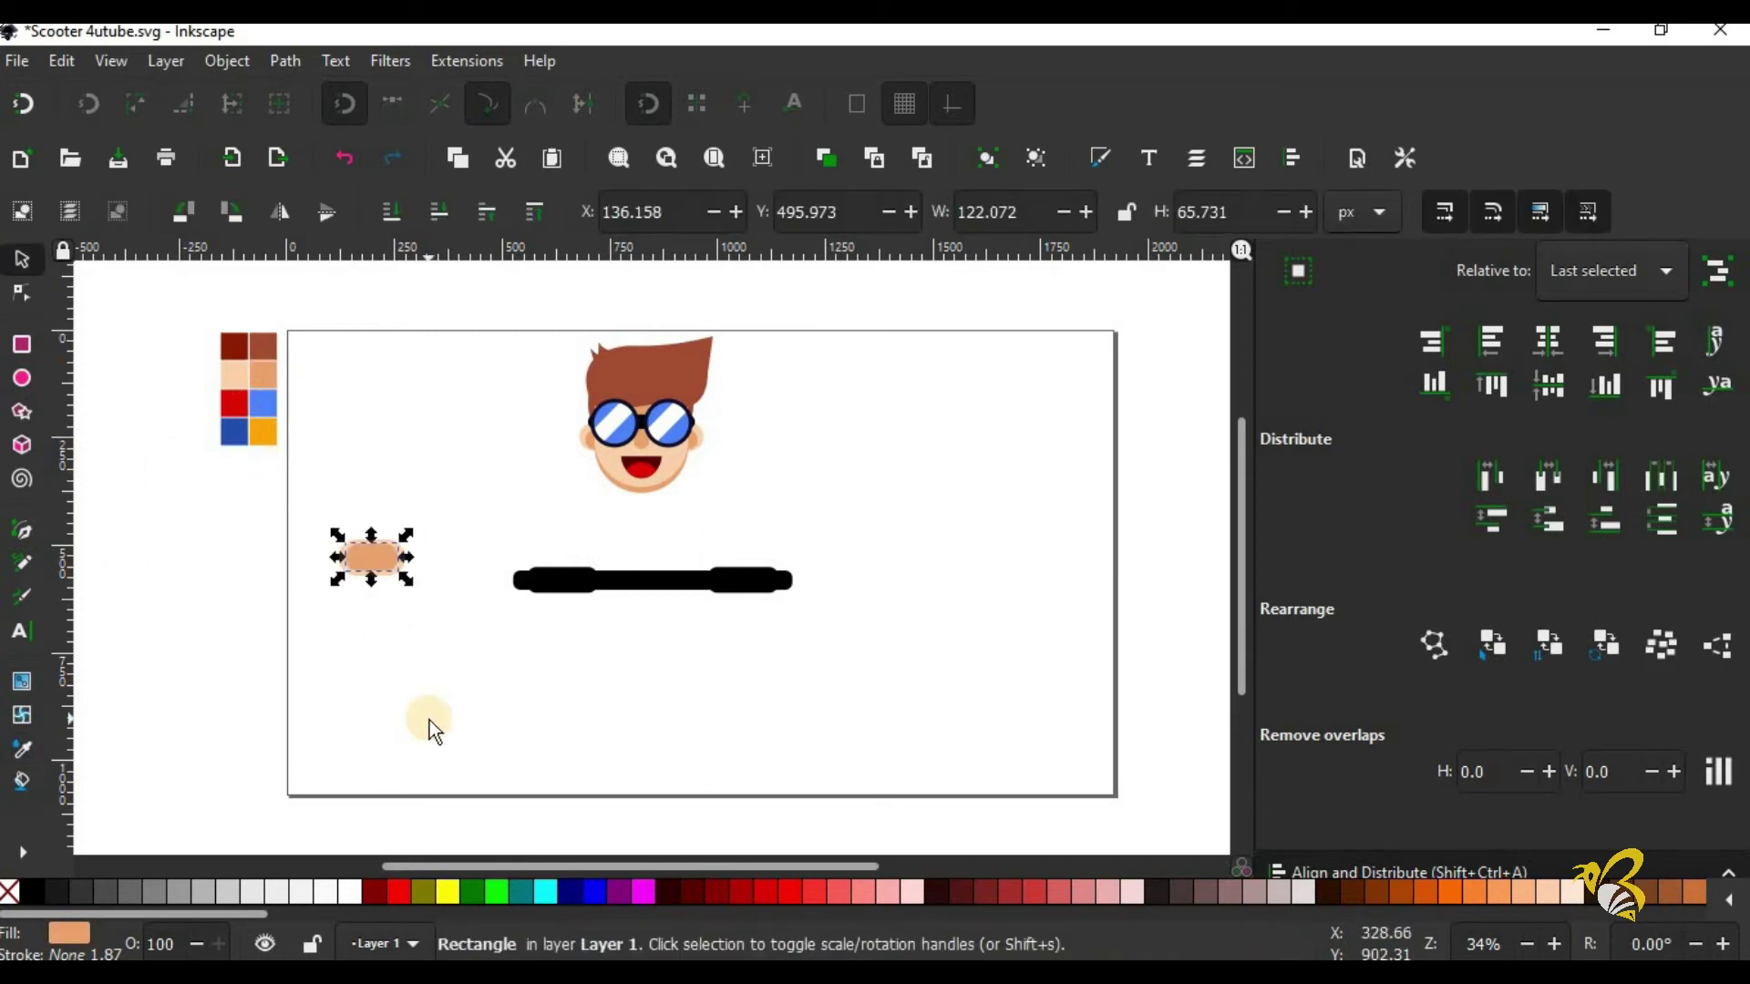
key("Down")
key("Down")
key("Down")
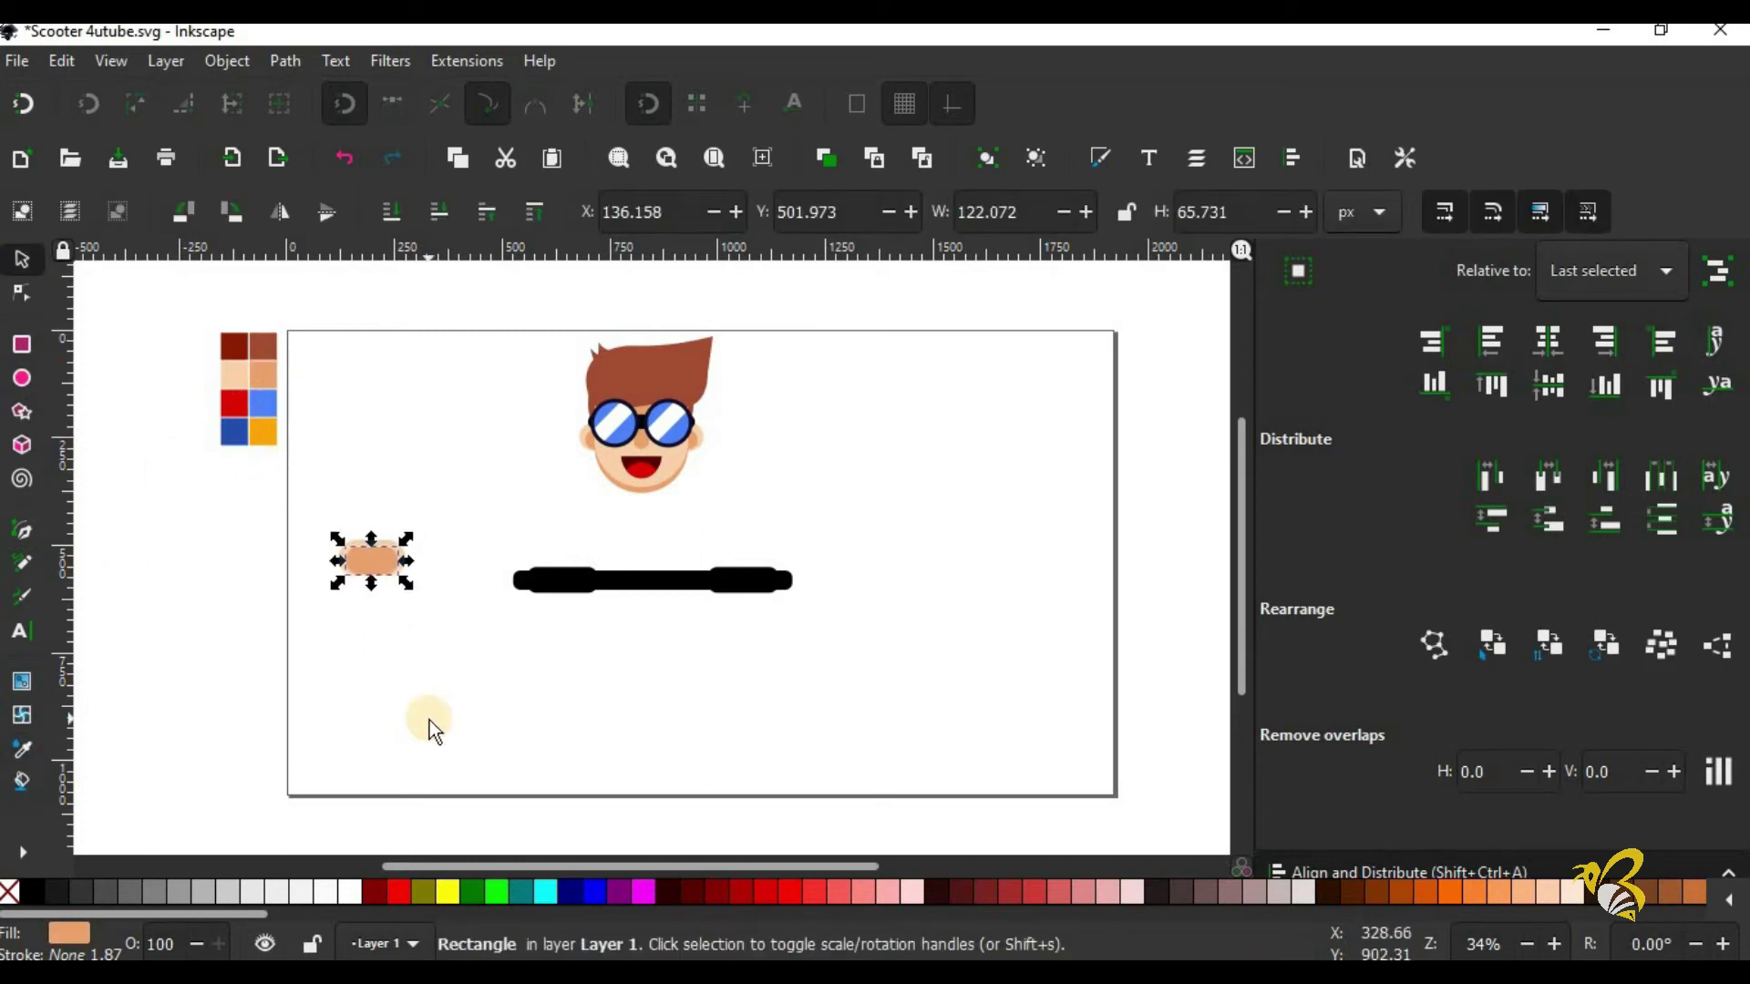
key("Right")
key("Right")
key("Right")
key("ctrl+shift+f")
Step: Stretch the darker rectangle further left and group both pieces into one two-tone hand
left_click(414, 647)
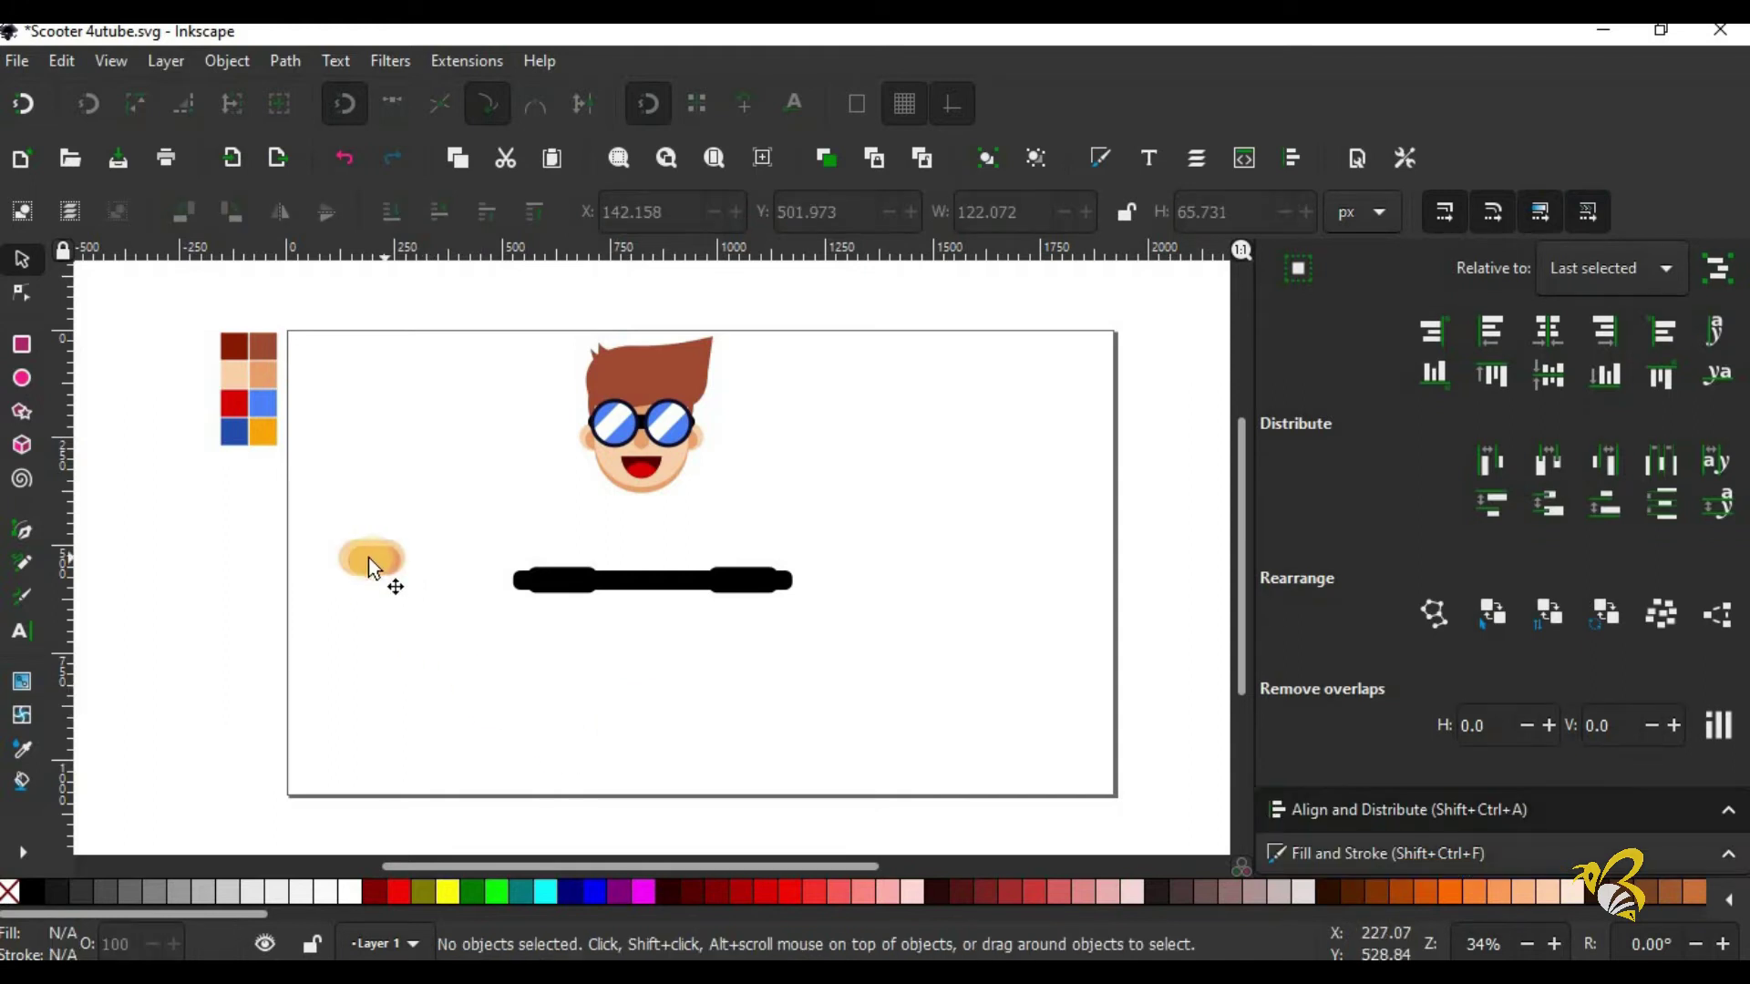
left_click(371, 562)
left_click_drag(344, 561, 336, 562)
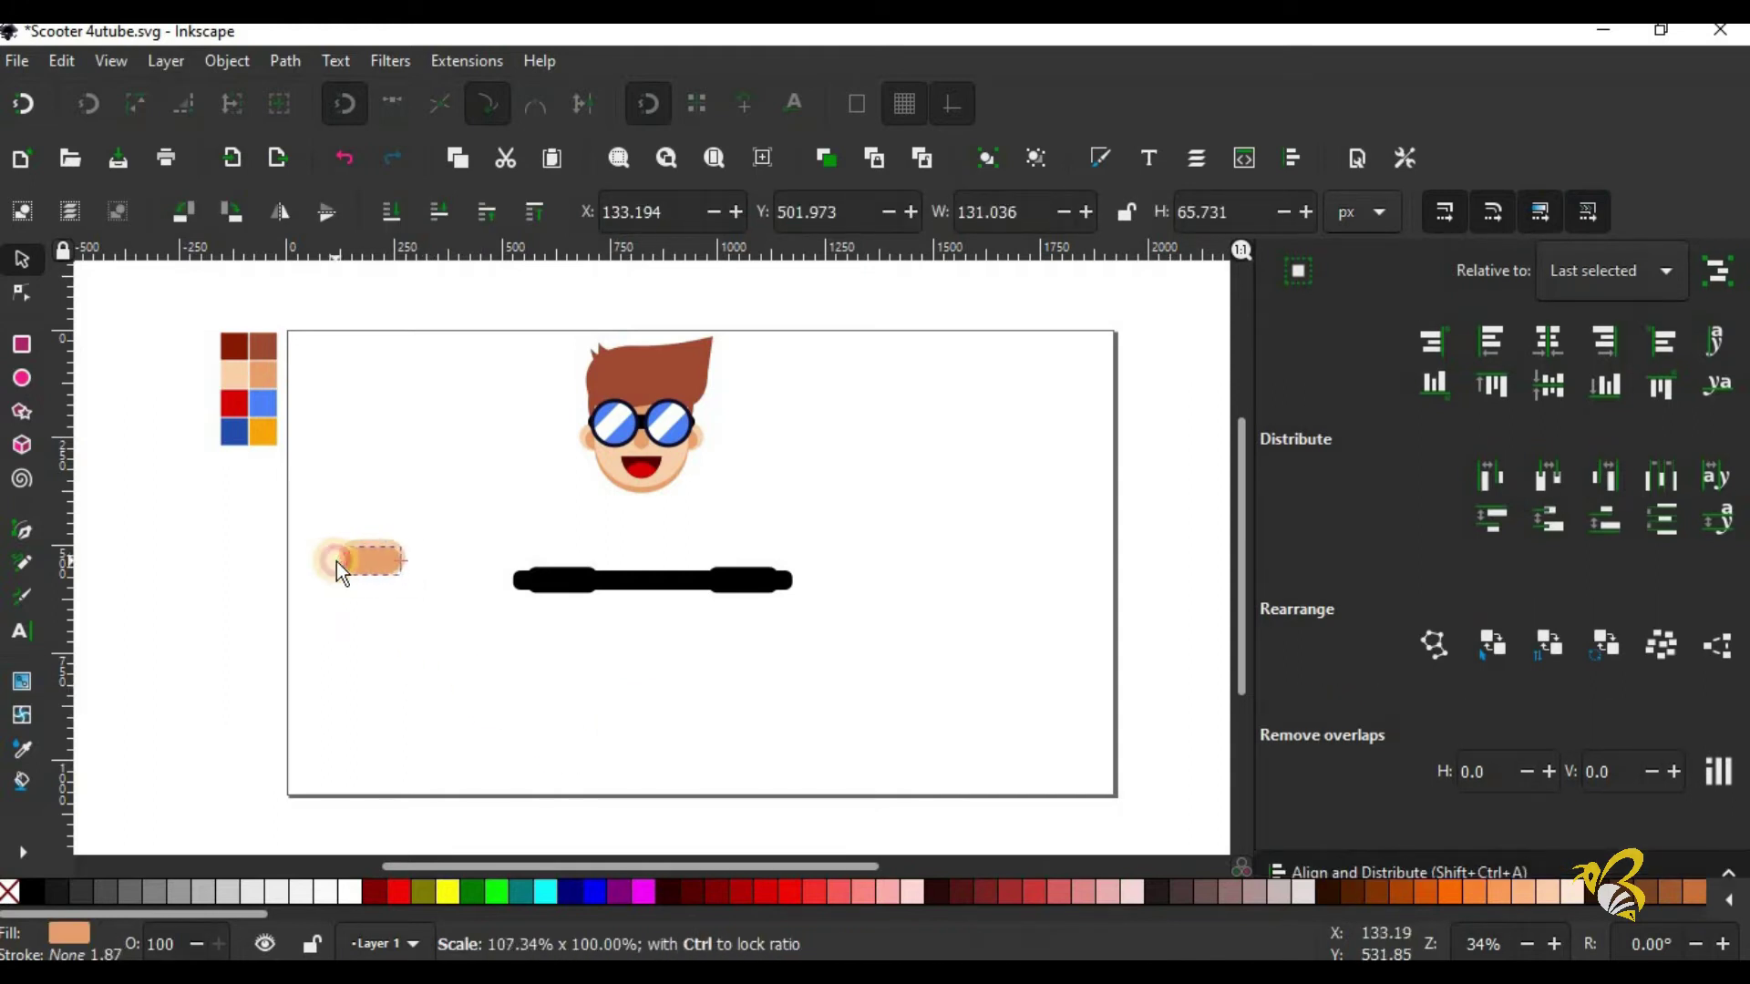
left_click(410, 597)
left_click_drag(436, 595, 324, 520)
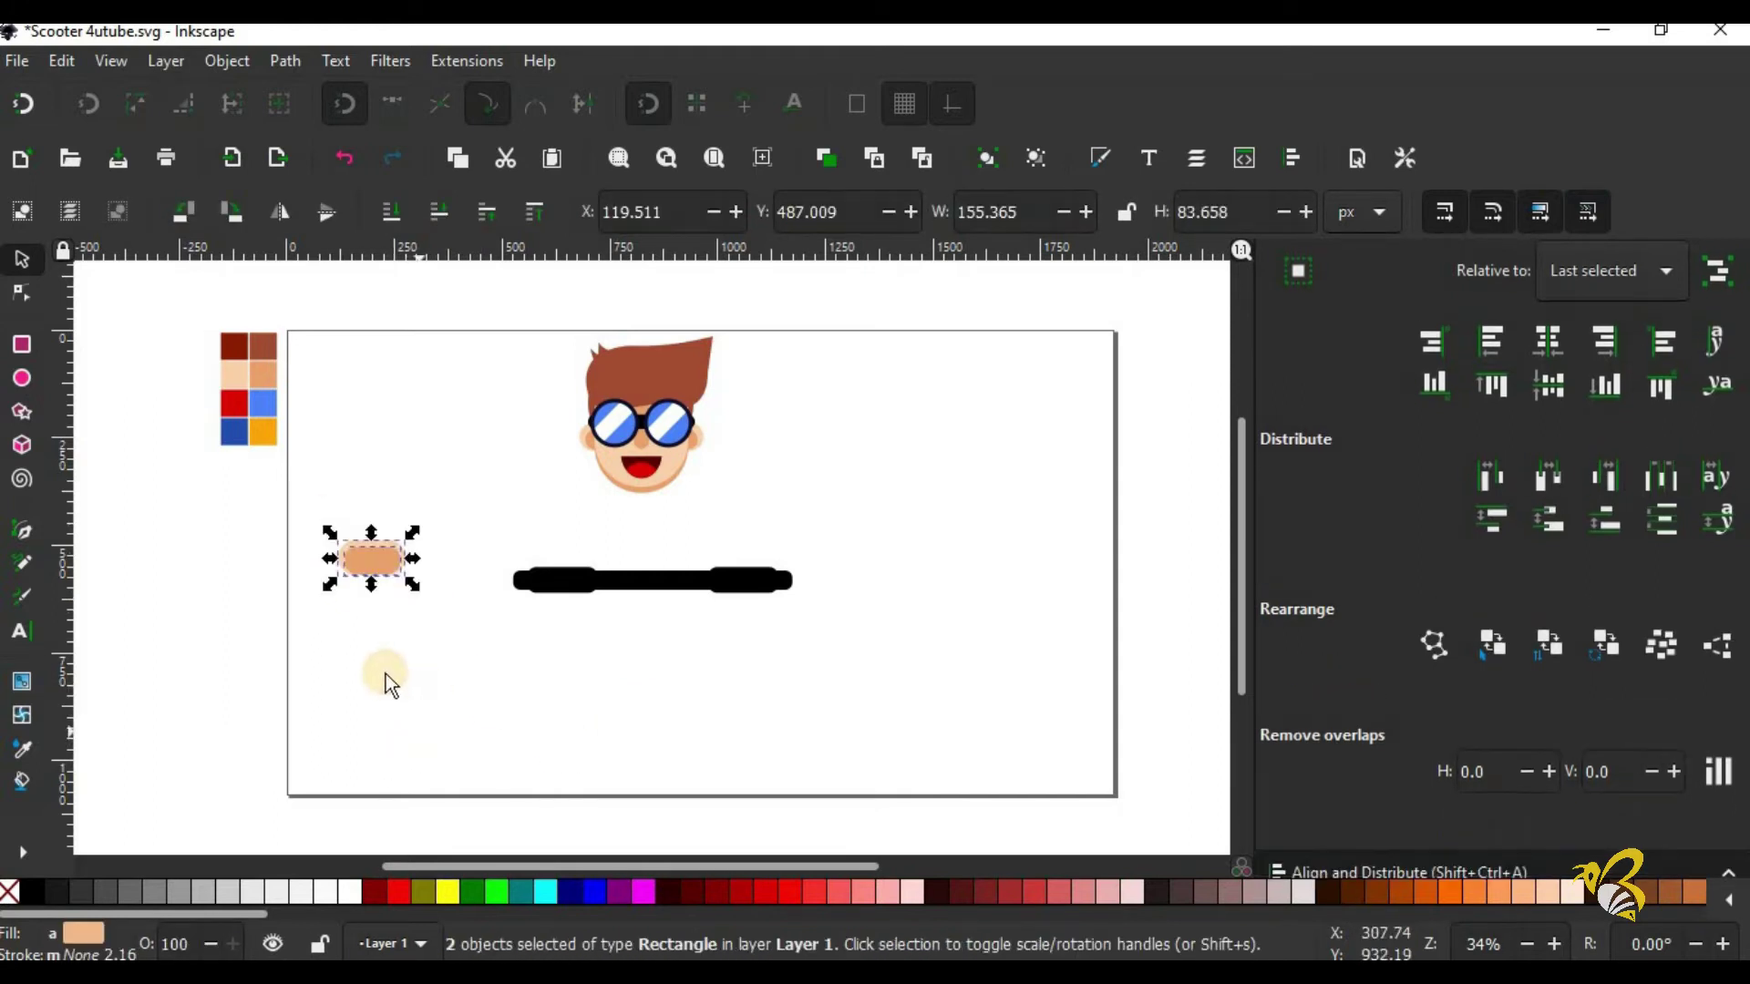
left_click(484, 627)
key("Tab")
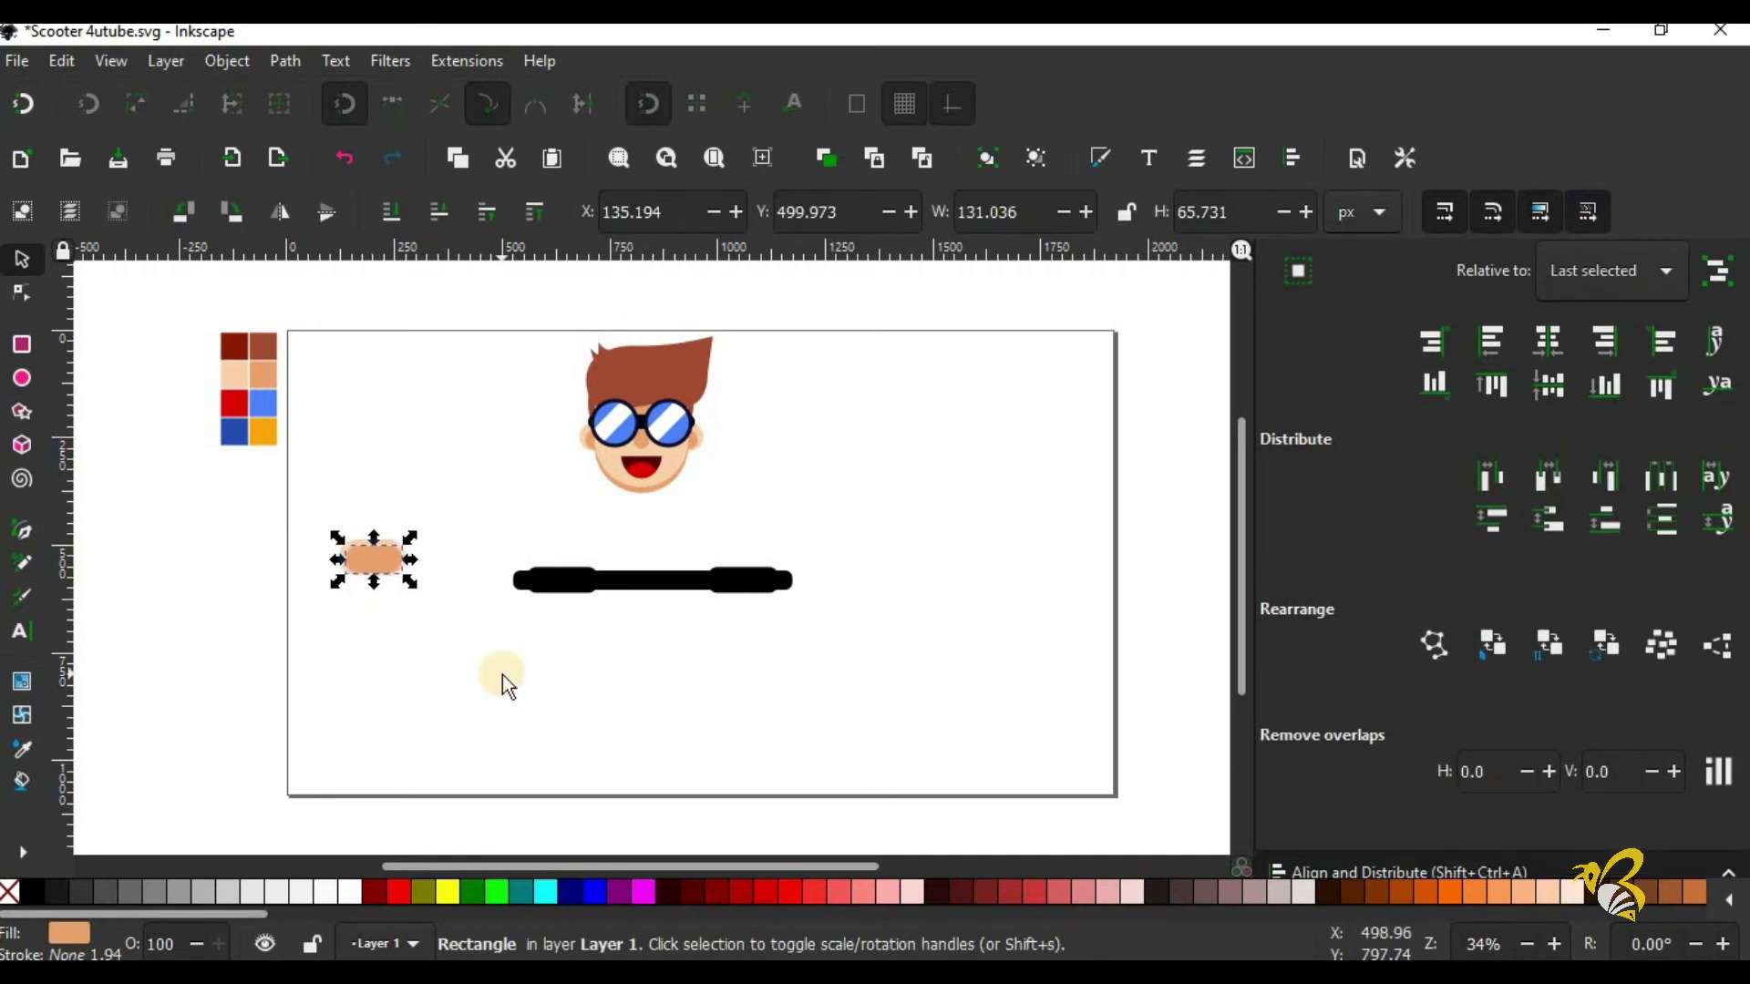
left_click(474, 669)
left_click_drag(300, 500, 433, 620)
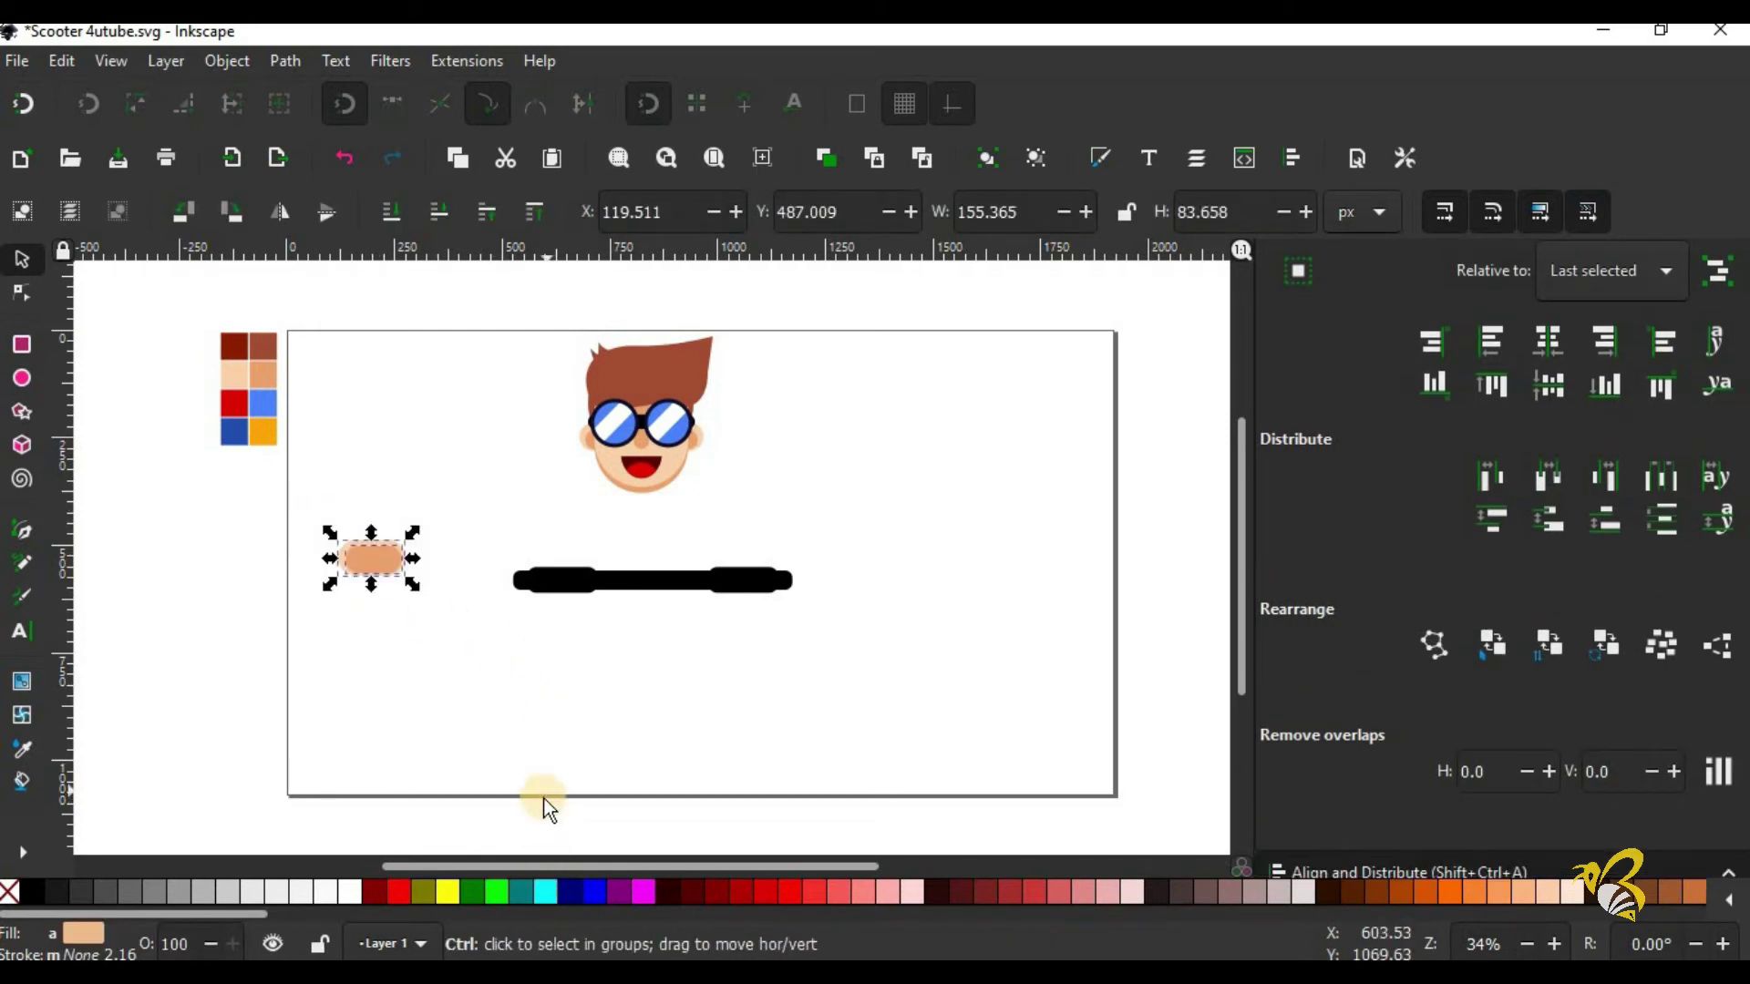
key("ctrl+g")
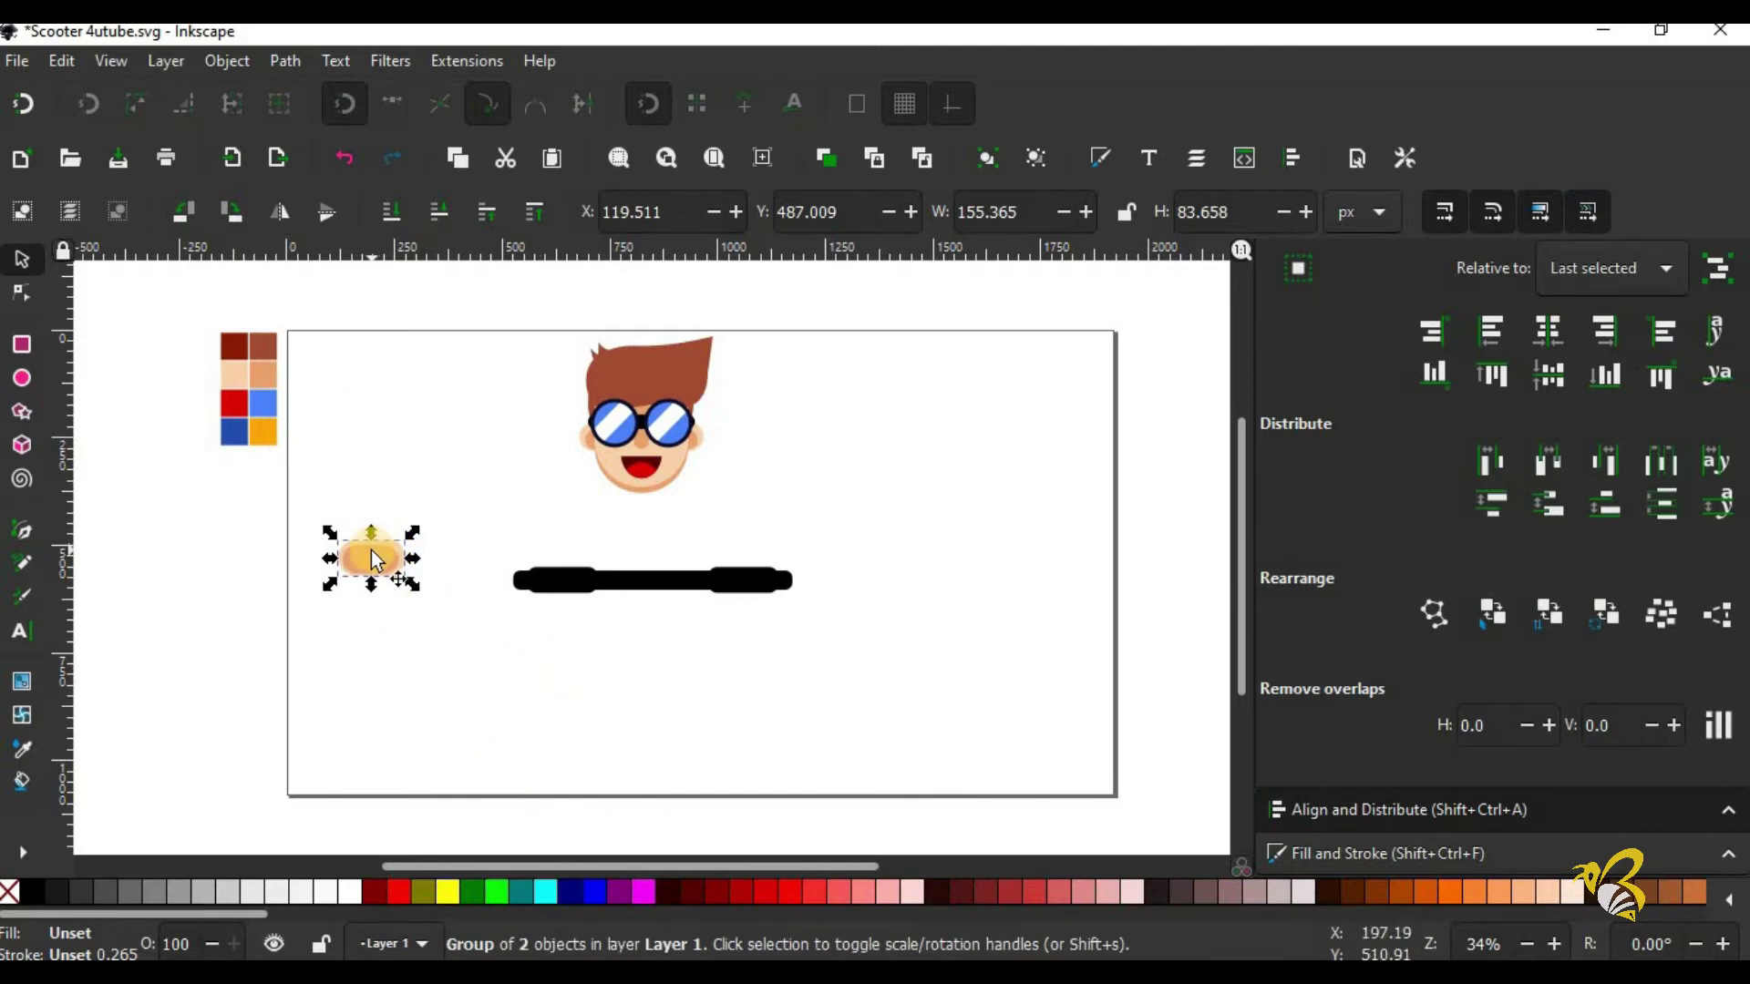
Step: Put a hand on each end of the black handlebar, then nudge the bar and hands up-left
left_click_drag(398, 565, 771, 591)
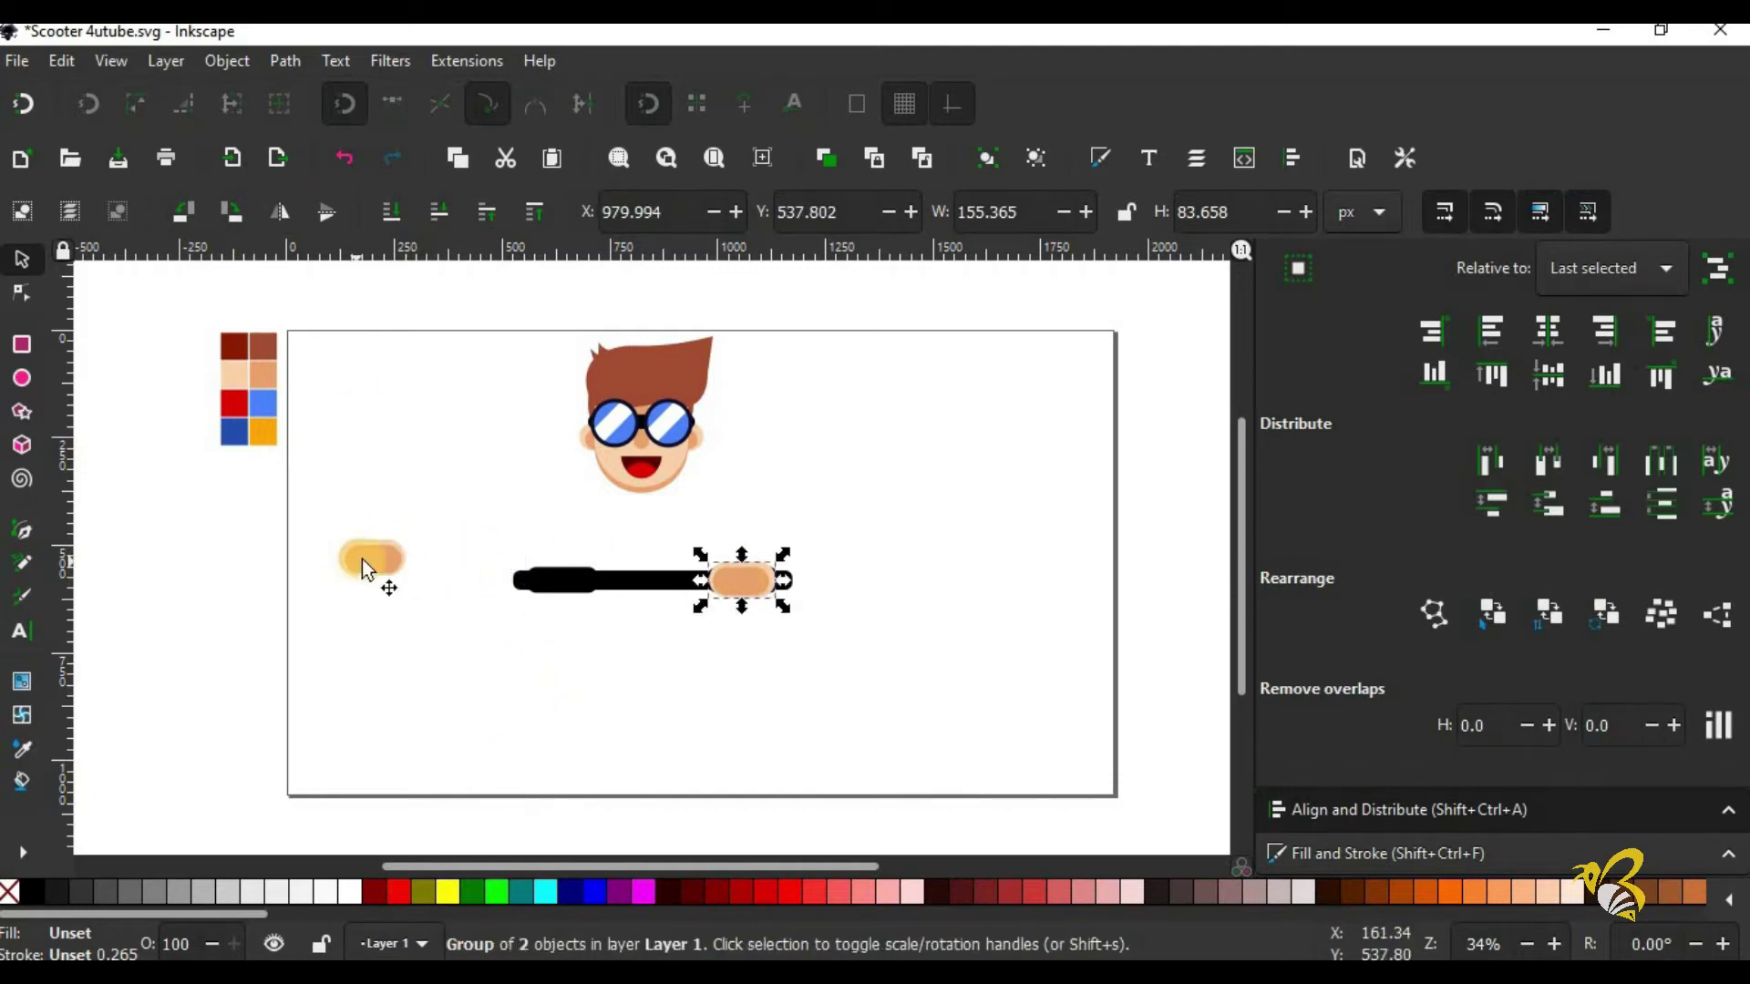
left_click_drag(362, 566, 563, 595)
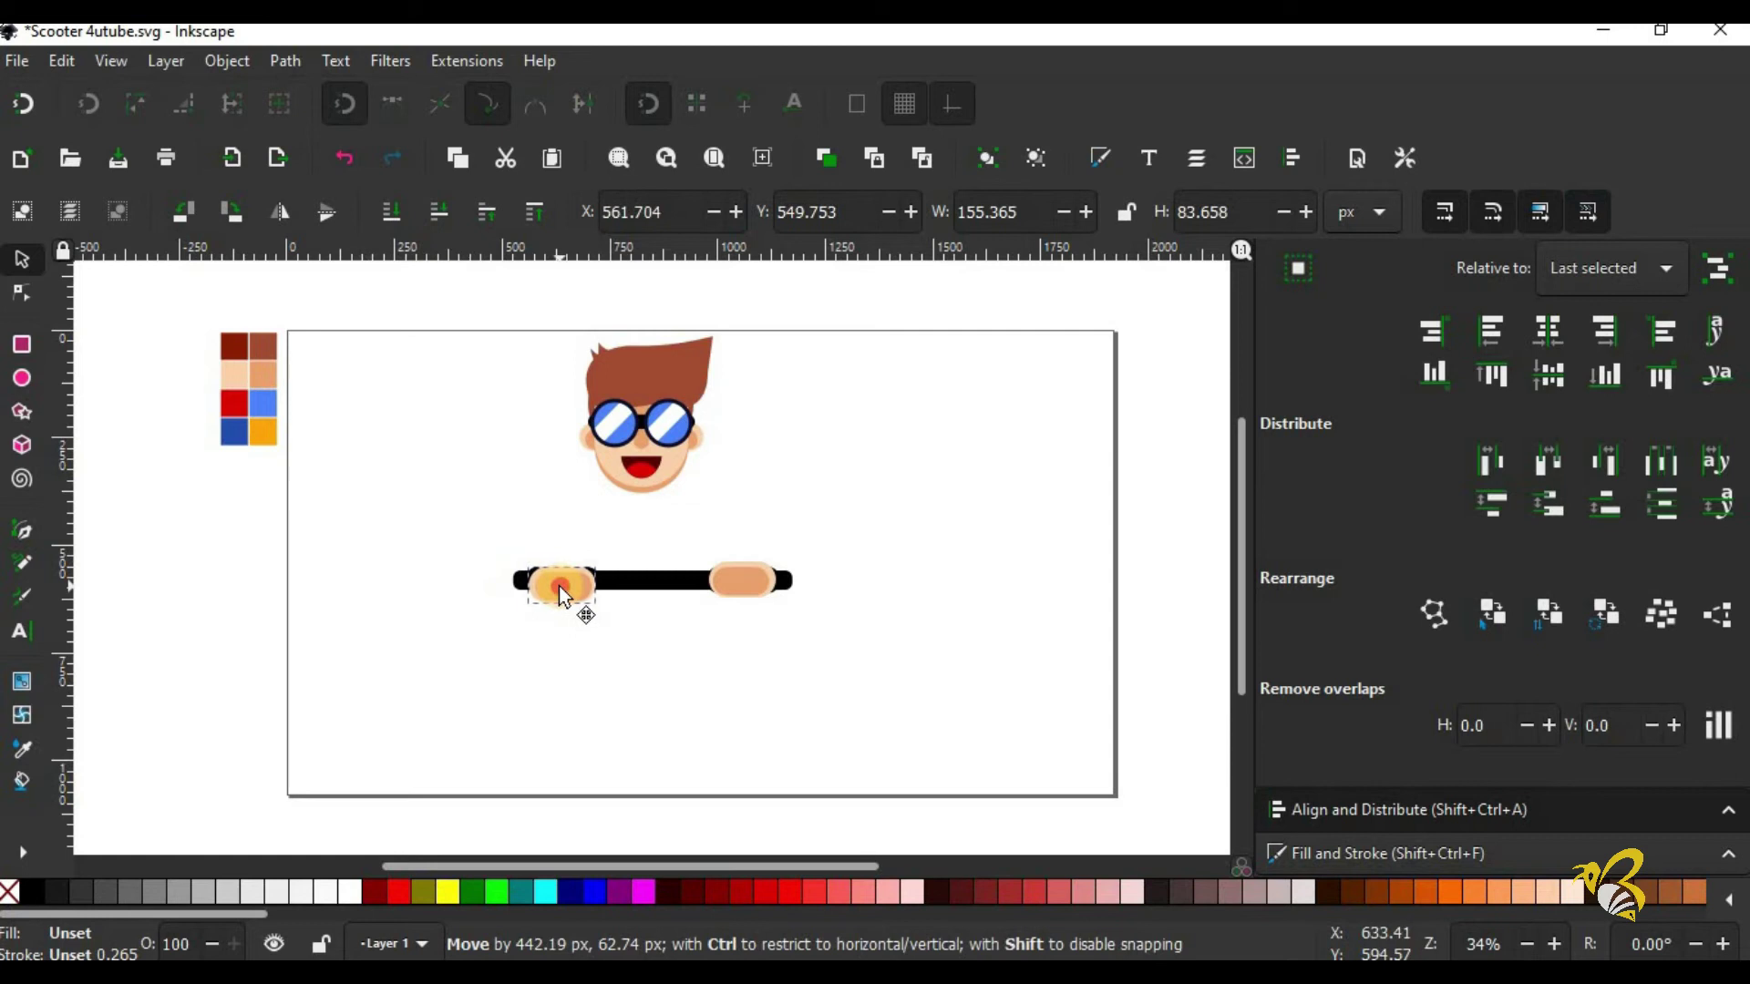
left_click(660, 678)
left_click_drag(457, 513, 851, 664)
left_click_drag(729, 584, 725, 577)
left_click(745, 683)
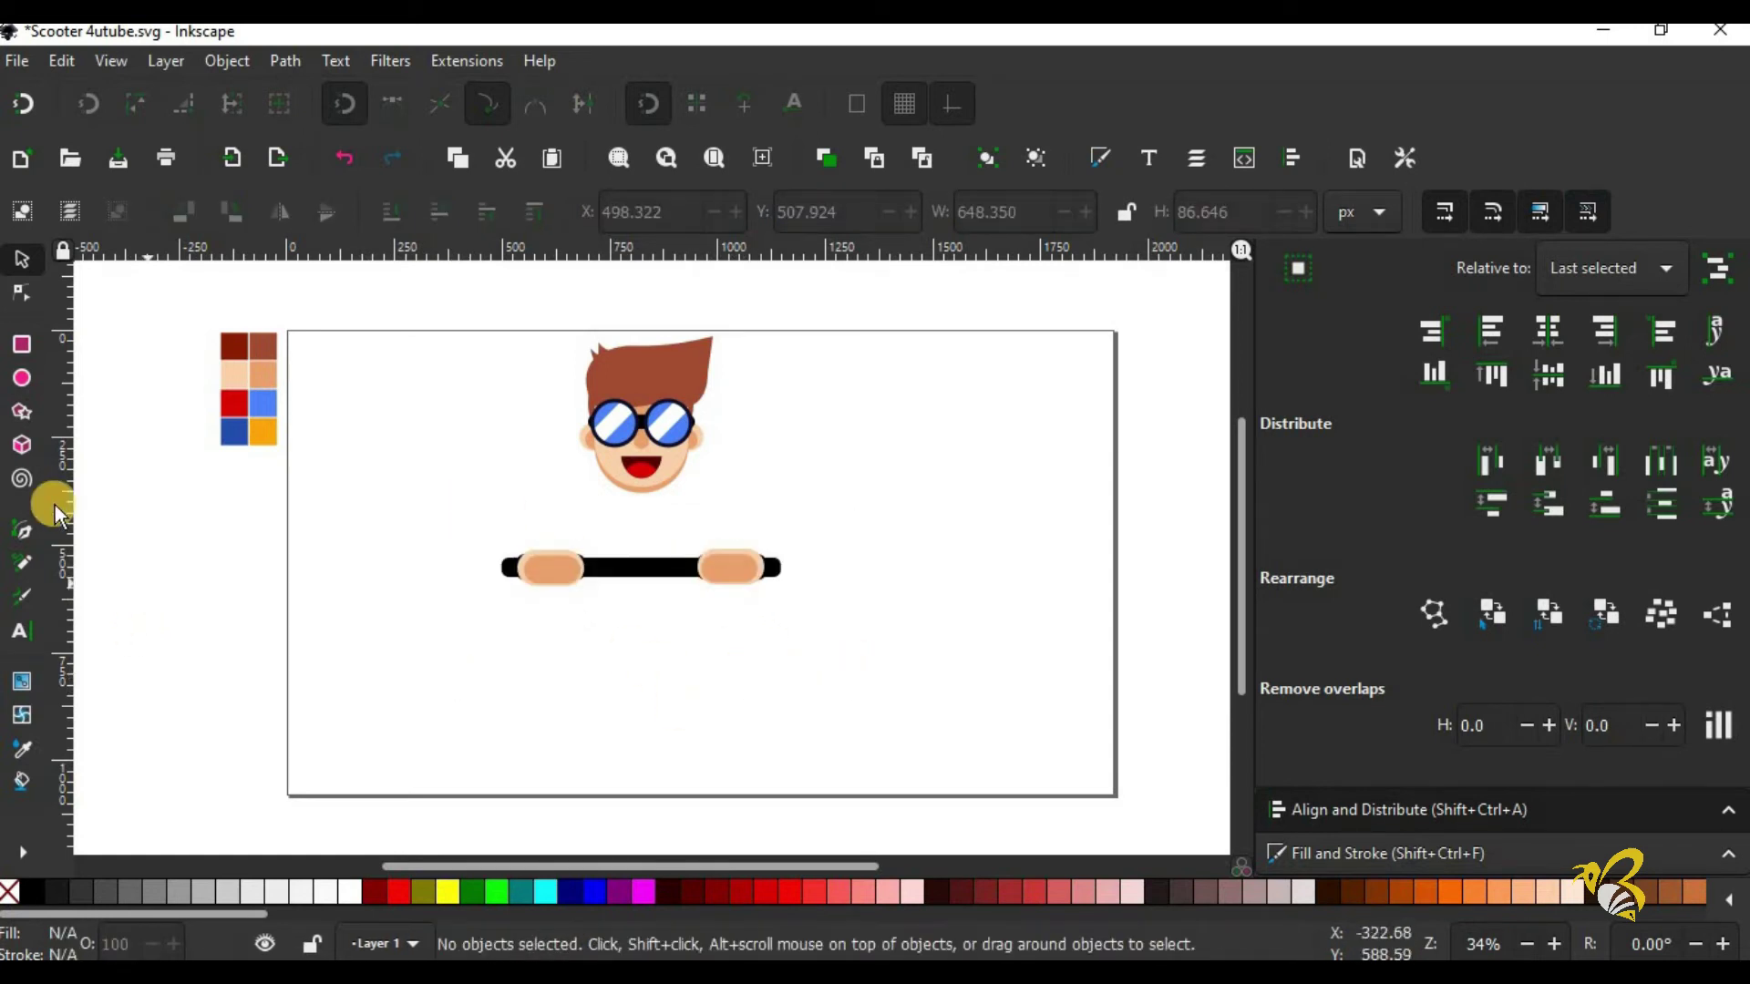
Step: Draw a skin-coloured torso circle between the hands and nudge it down-right
key("e")
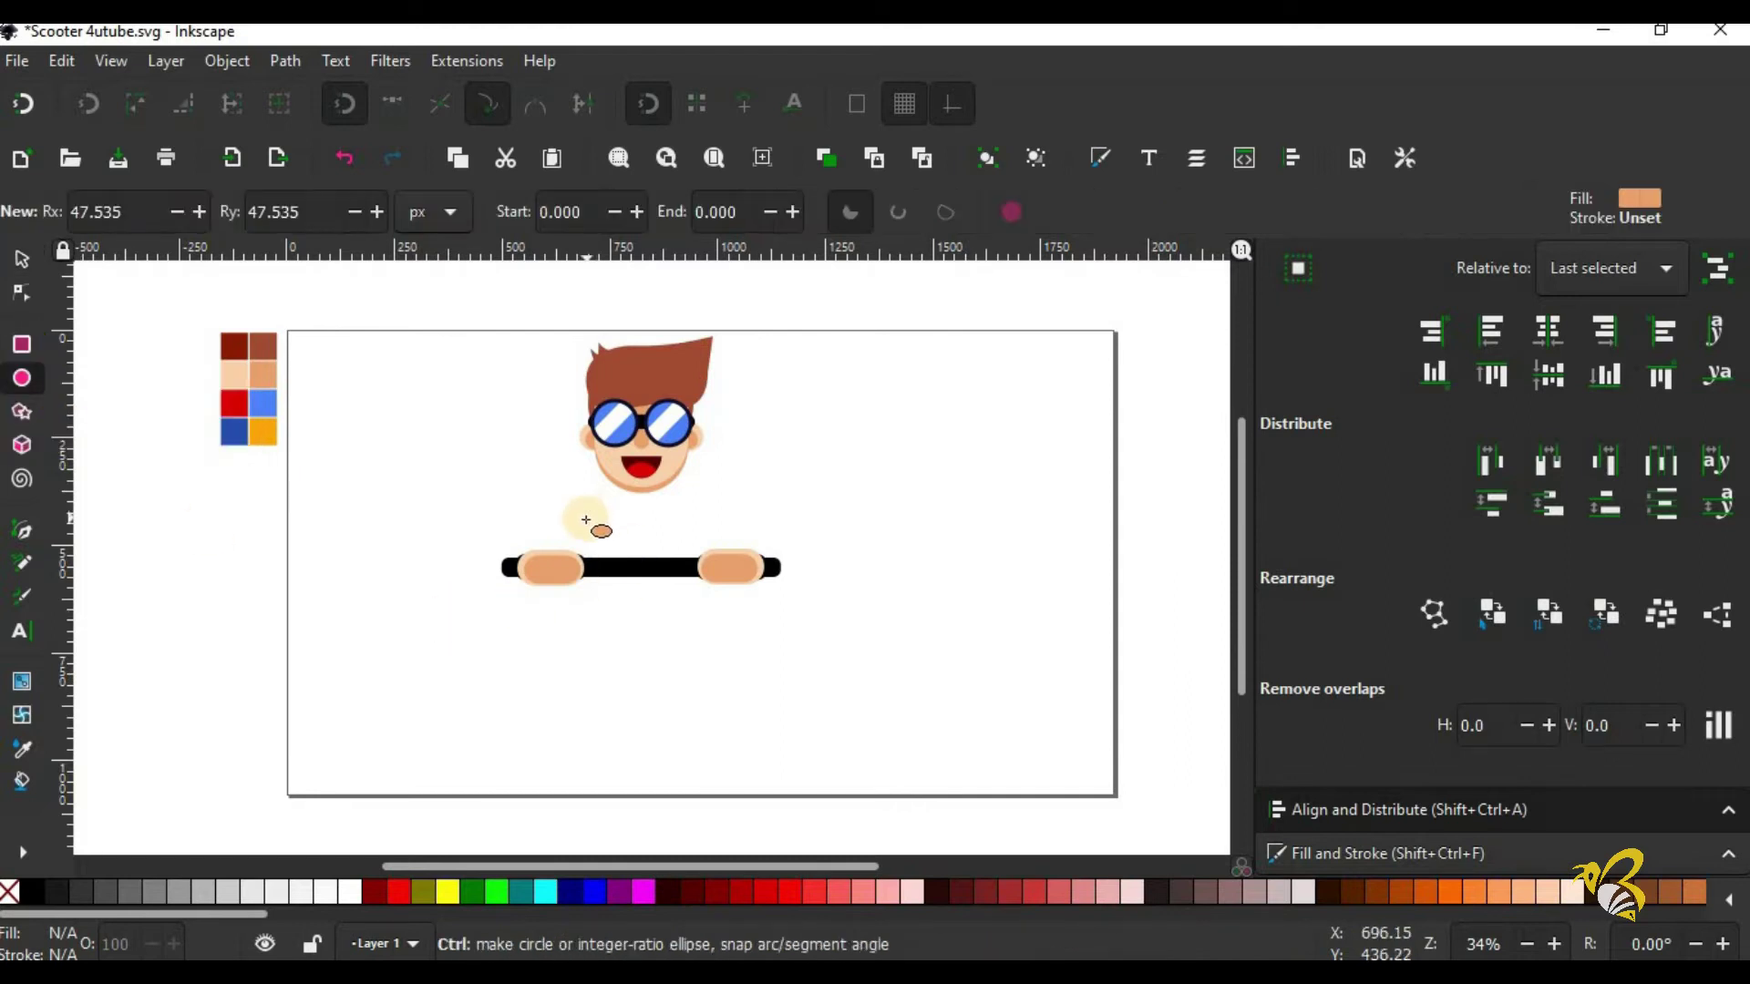
left_click_drag(586, 520, 682, 634)
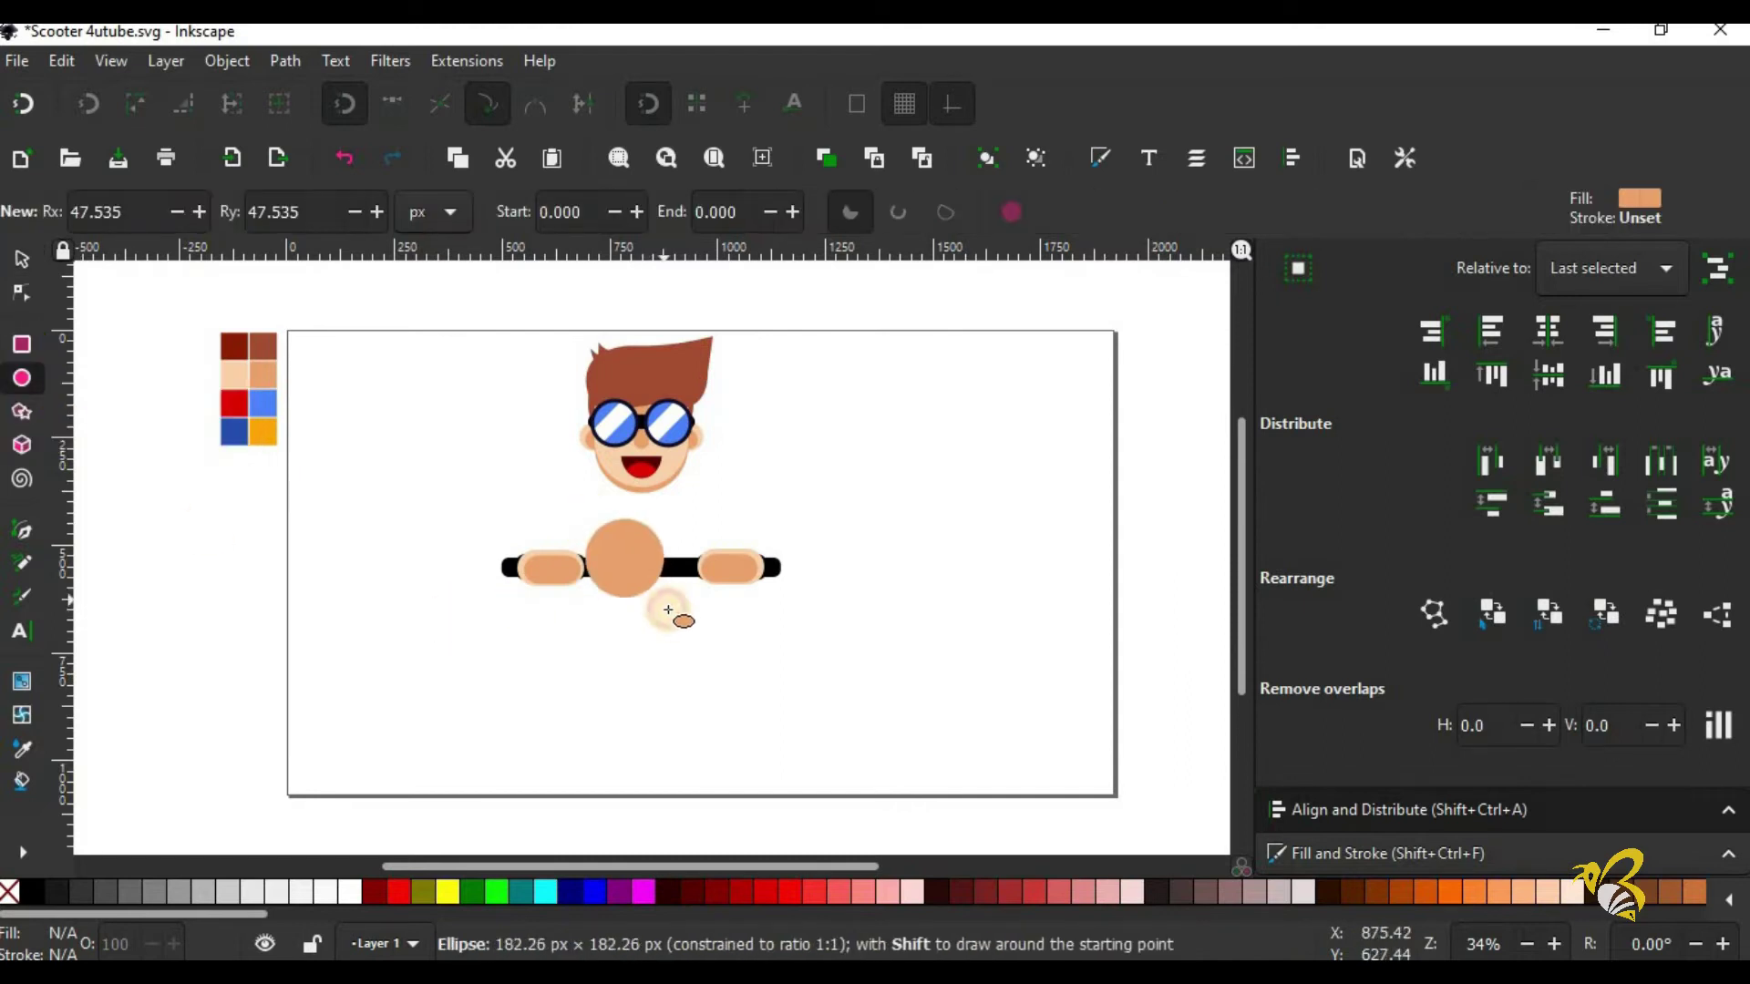
left_click(22, 259)
left_click_drag(630, 570, 636, 575)
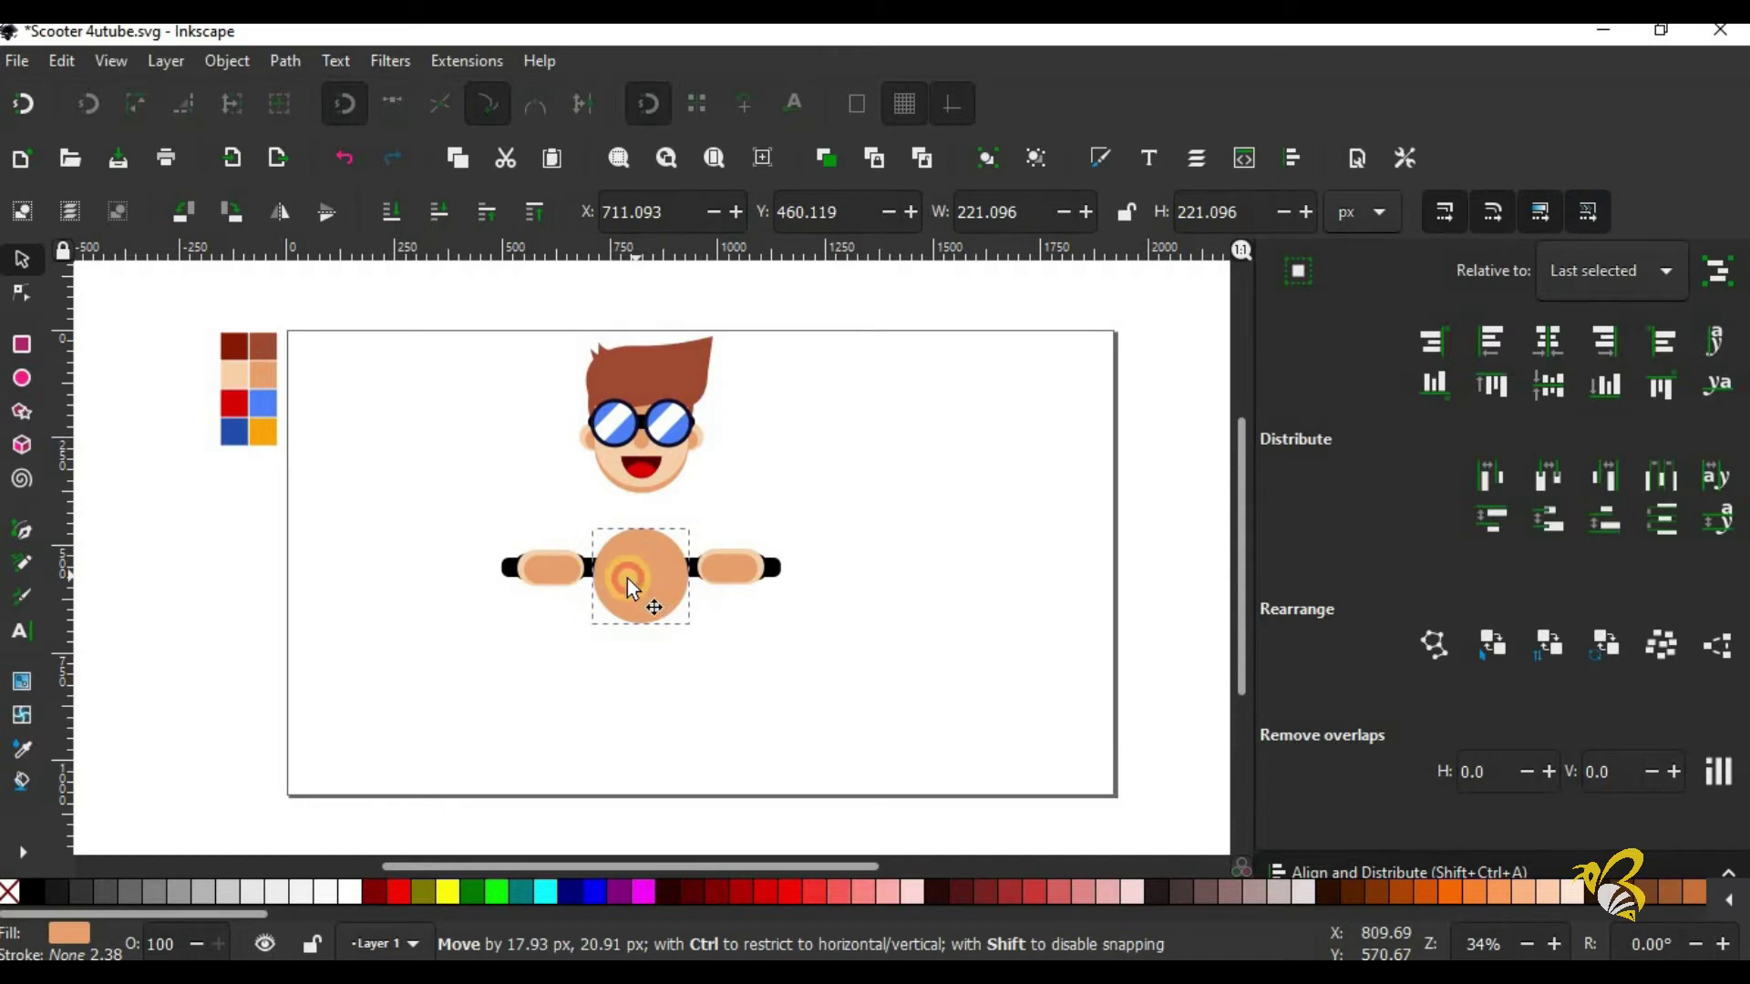
Step: Group the left and right arms and scale the group down slightly
left_click(536, 574)
key("ctrl+shift+f")
left_click(722, 567, "shift")
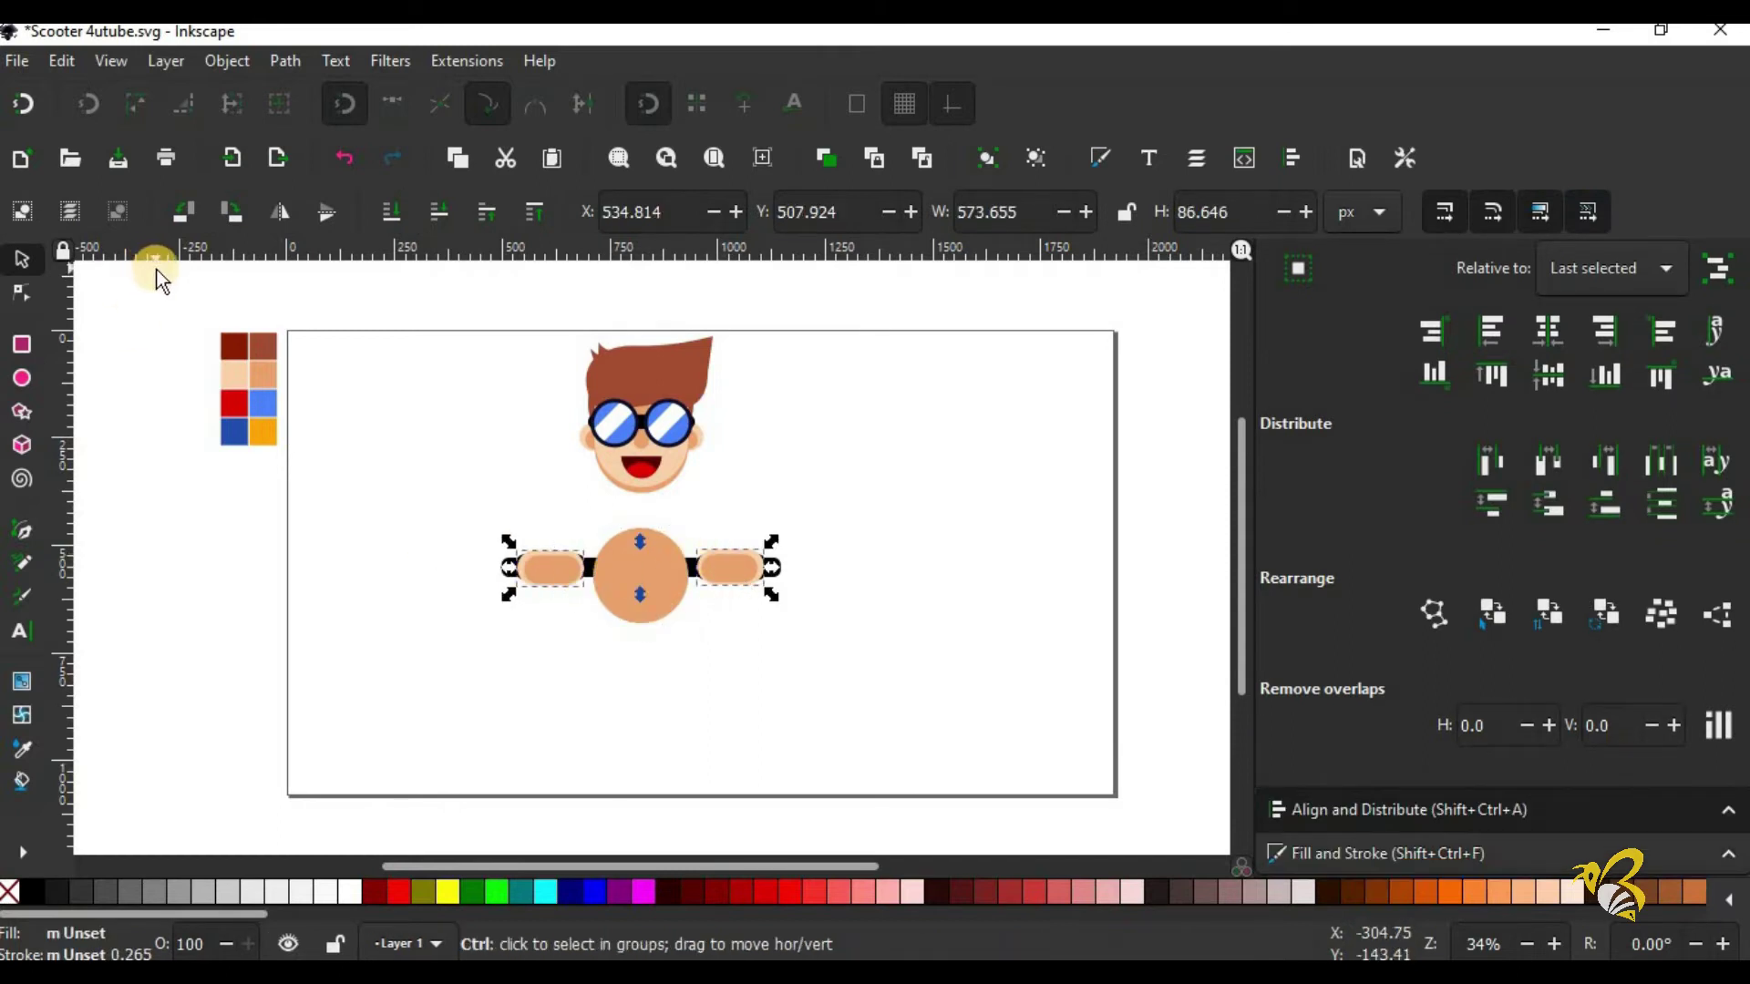
key("ctrl+g")
left_click(927, 609)
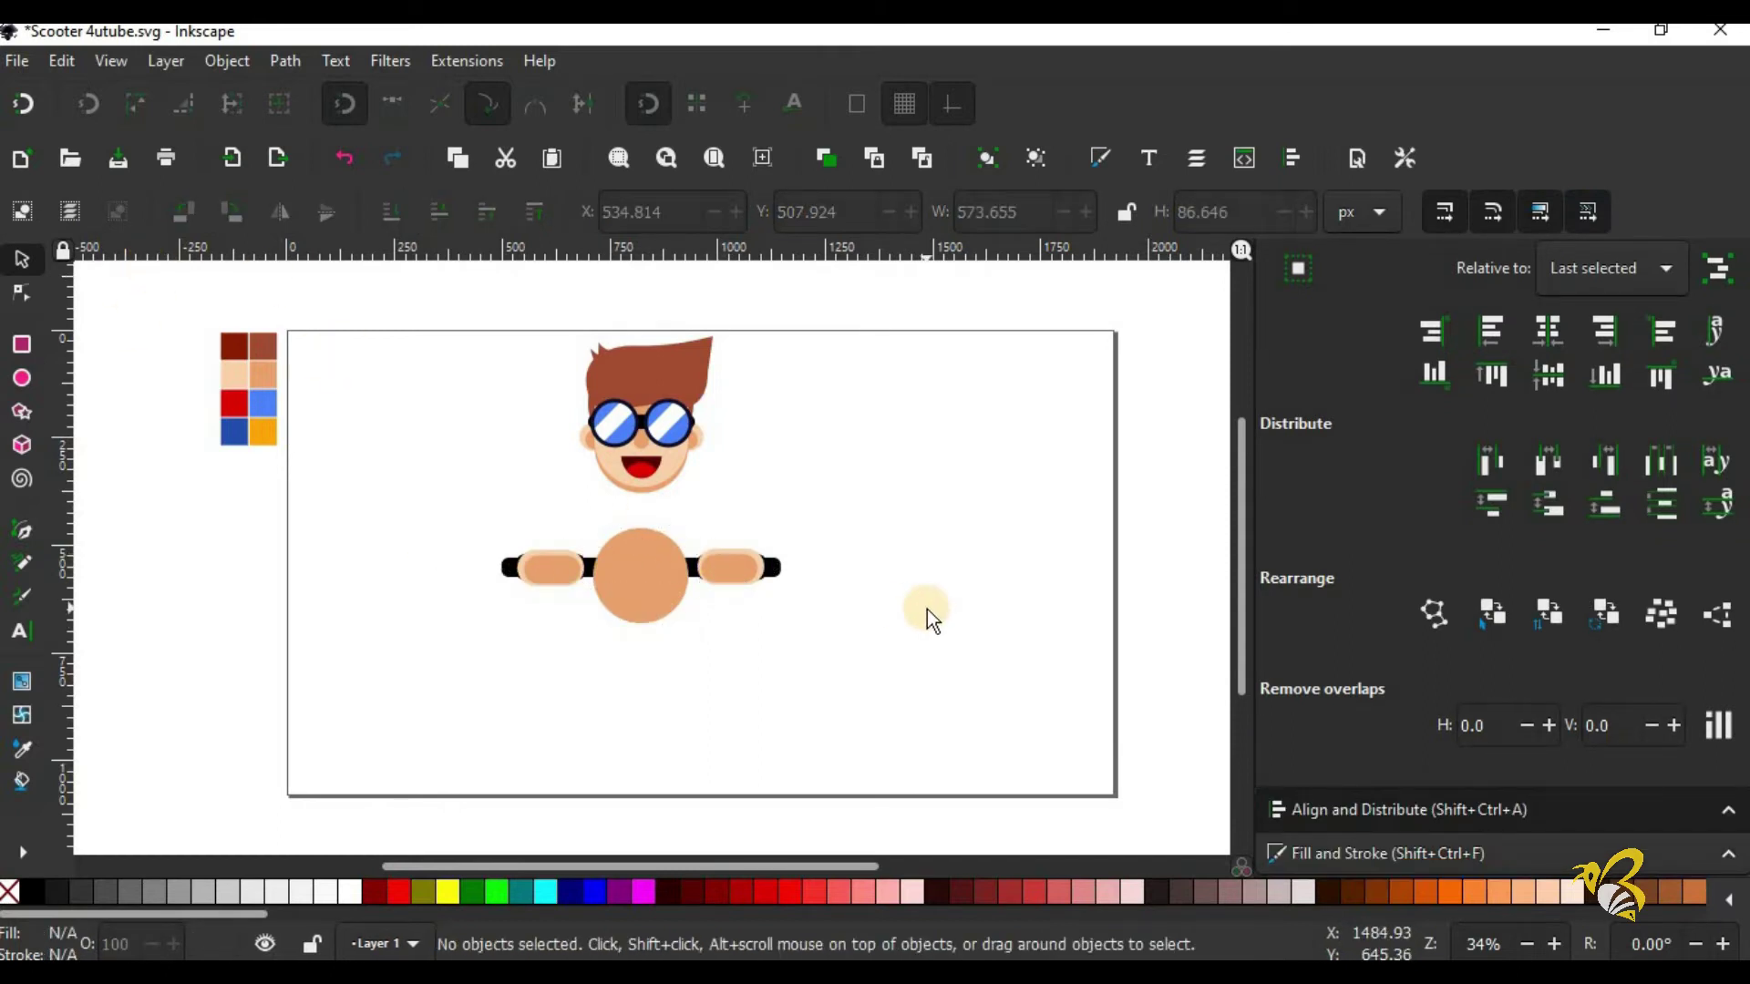
left_click(544, 569)
left_click_drag(786, 589, 774, 598)
left_click(791, 638)
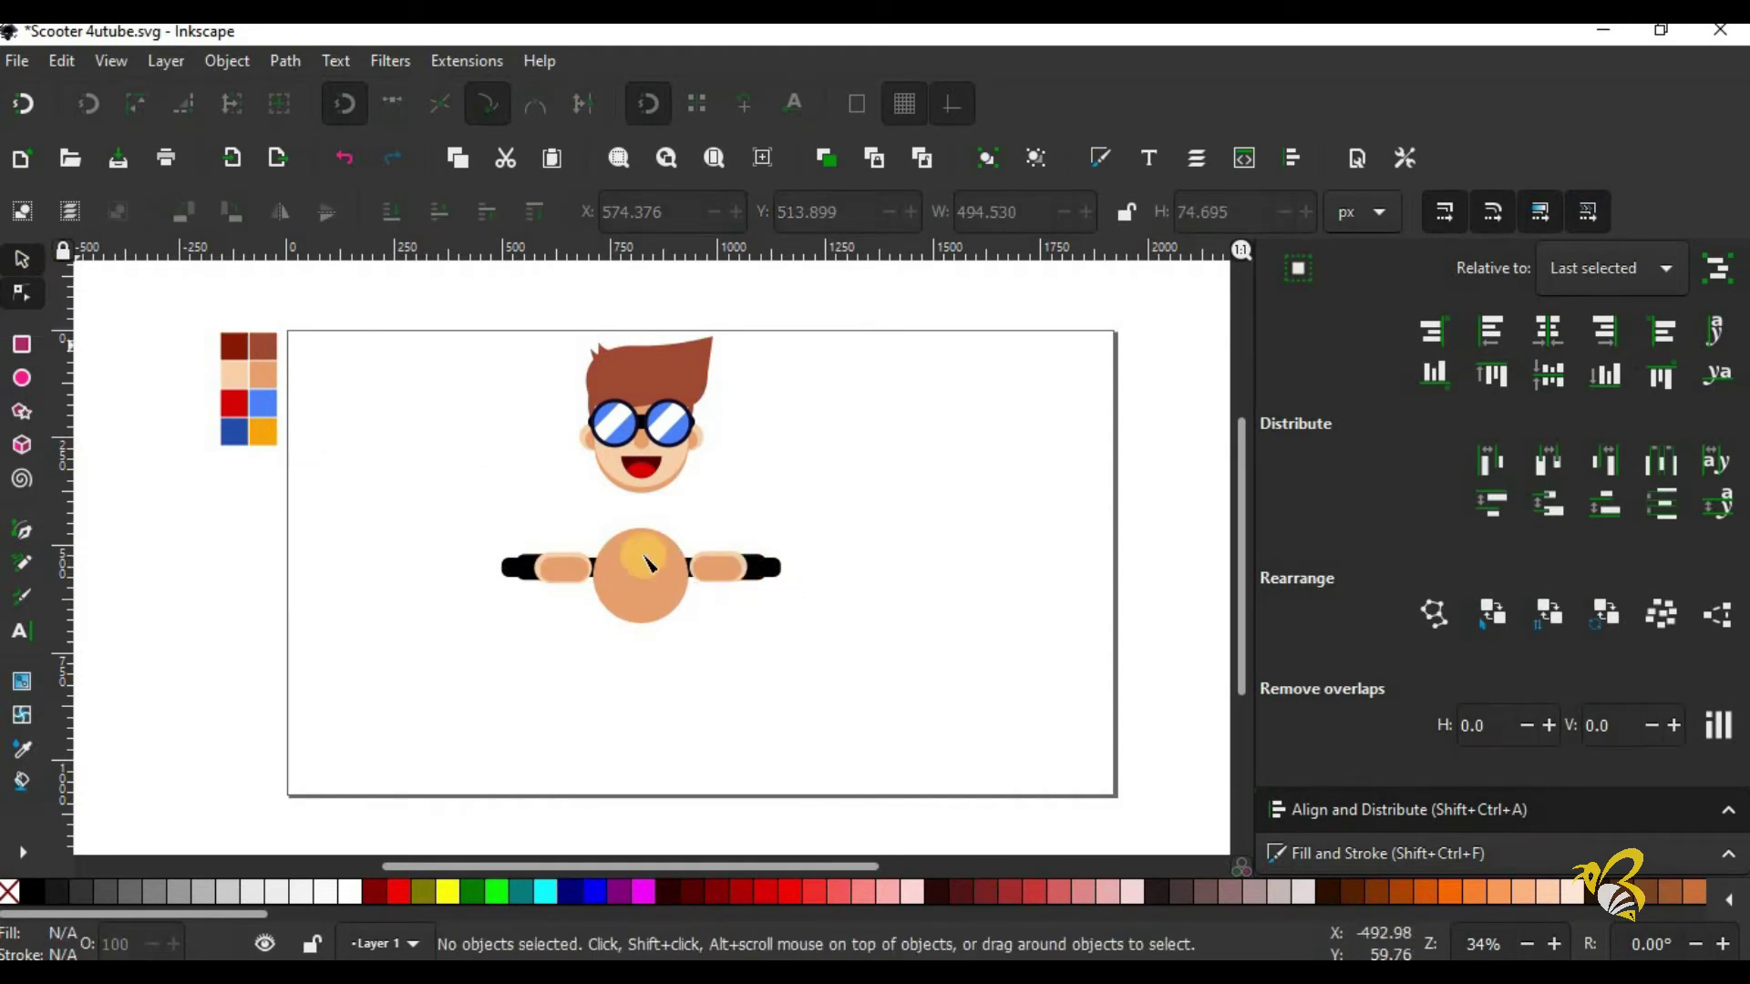
Step: Select the individual forearm pieces inside the arm group, trying the Node tool on the right forearm
double_click(720, 566)
left_click(20, 262)
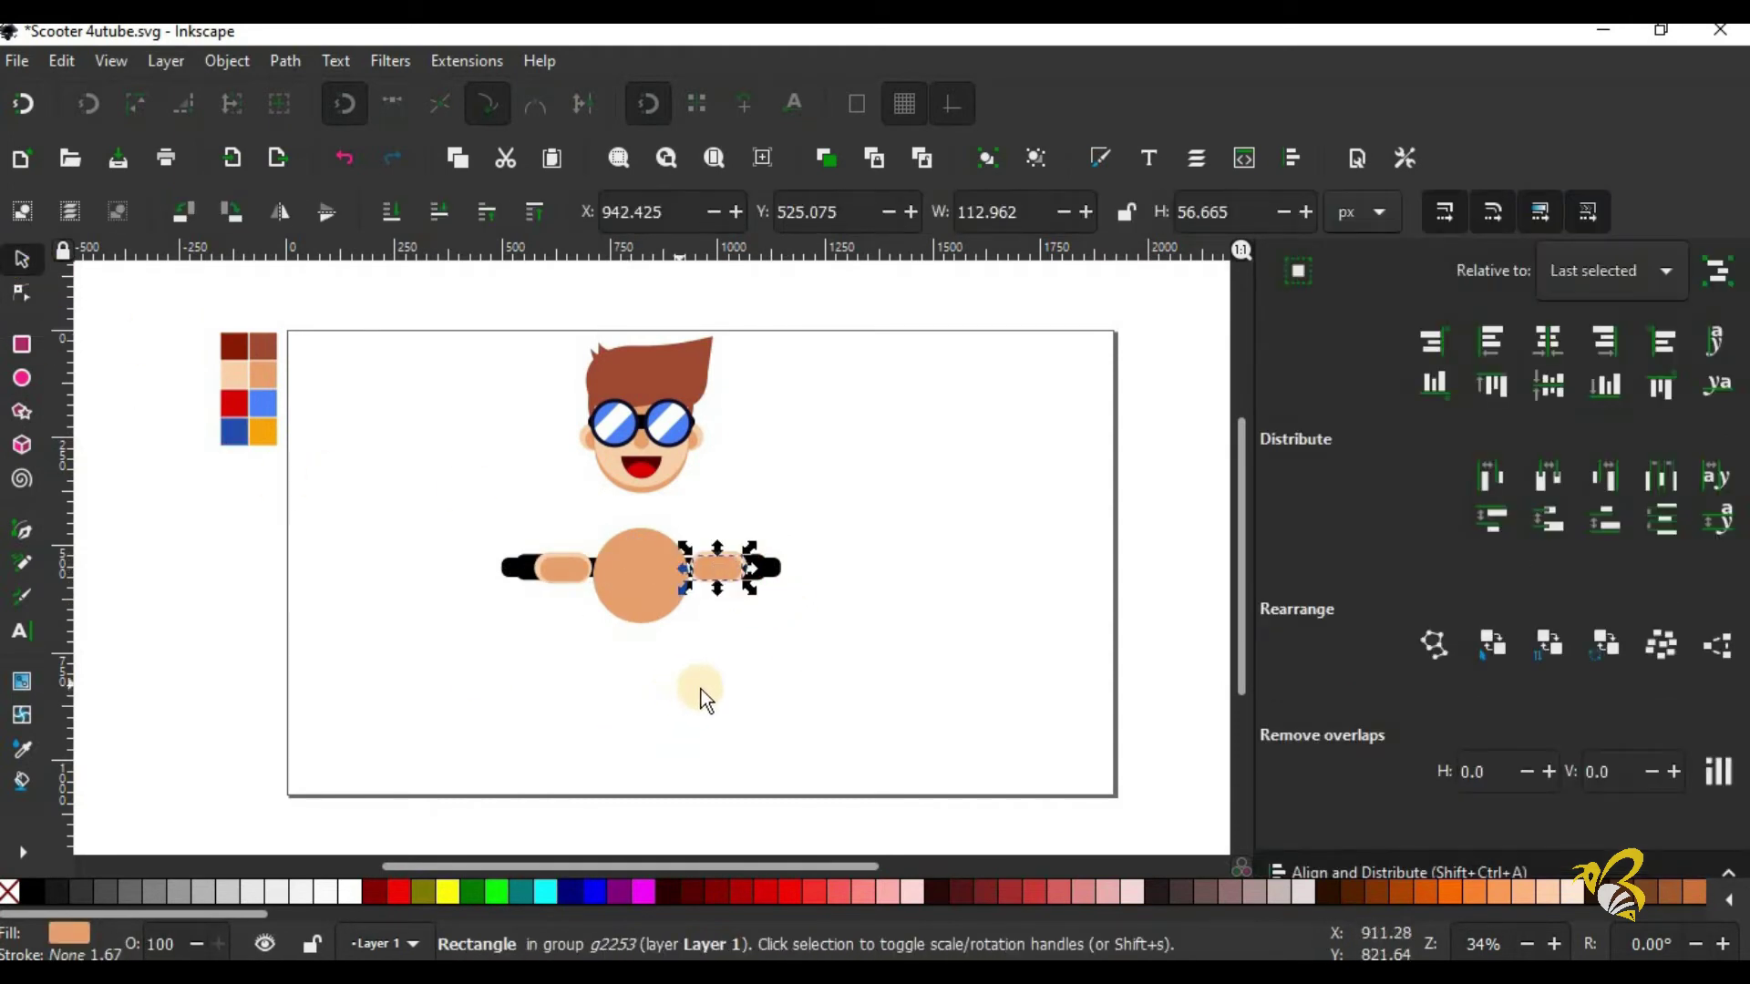
key("shift+ctrl+f")
left_click(566, 570, "shift")
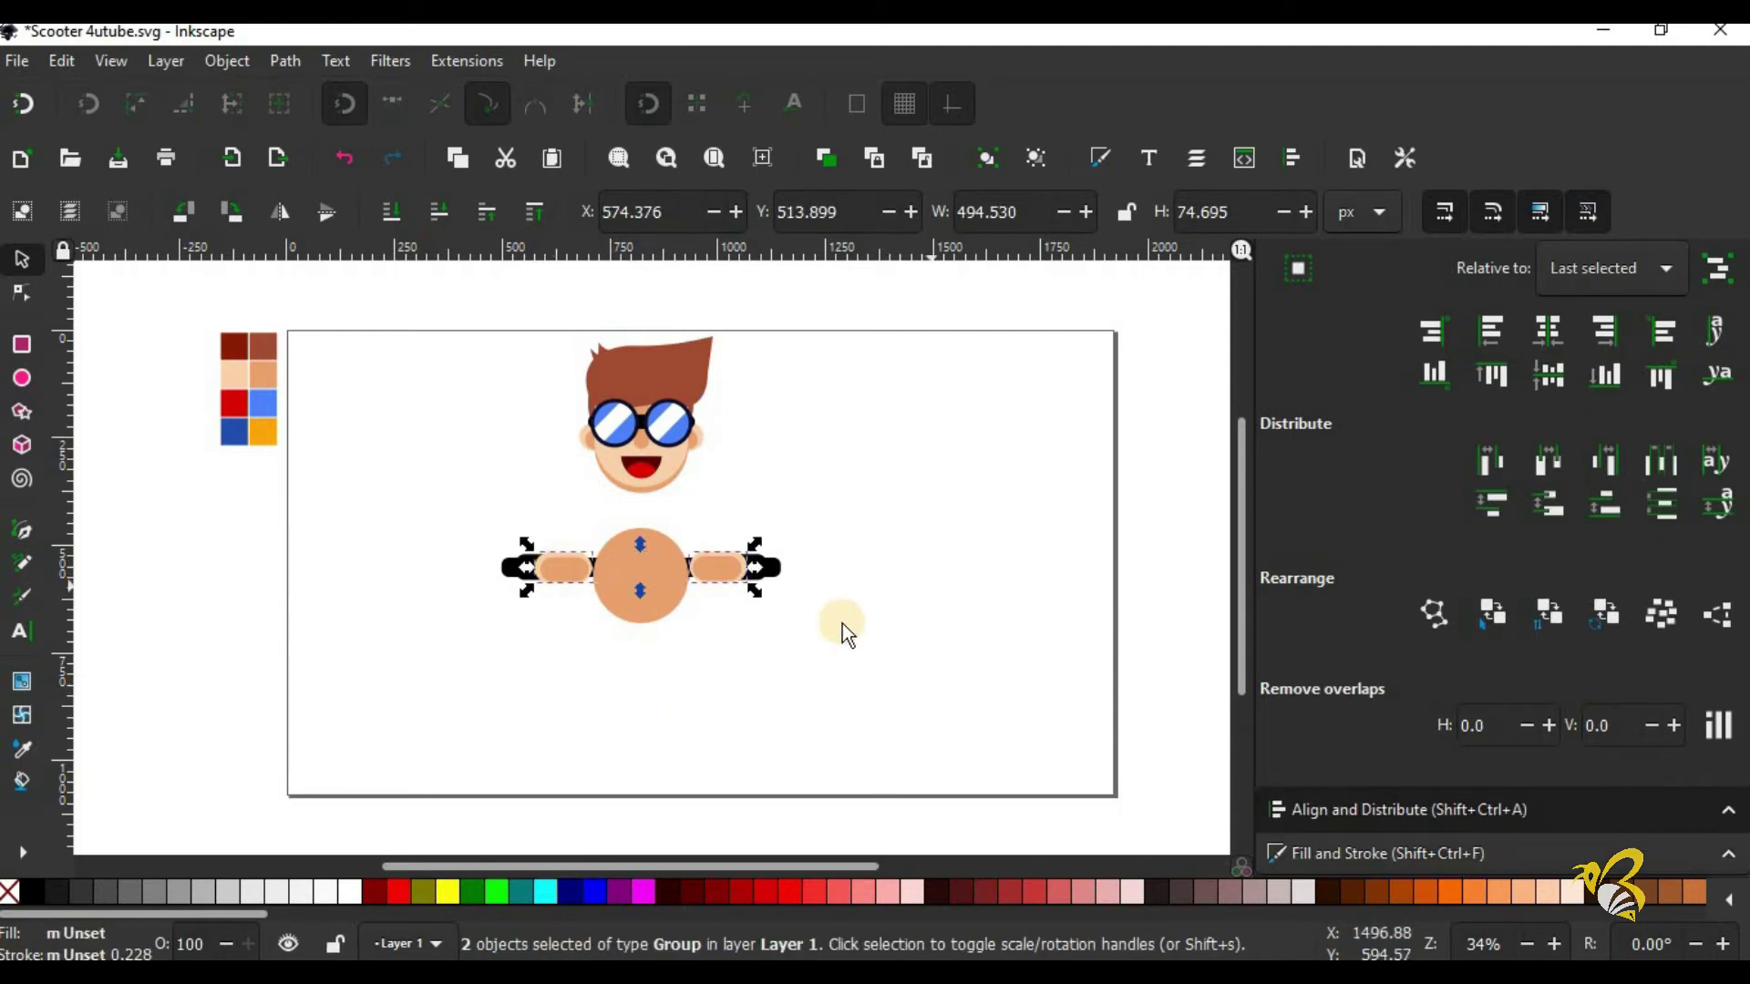
left_click(842, 623)
left_click(742, 567)
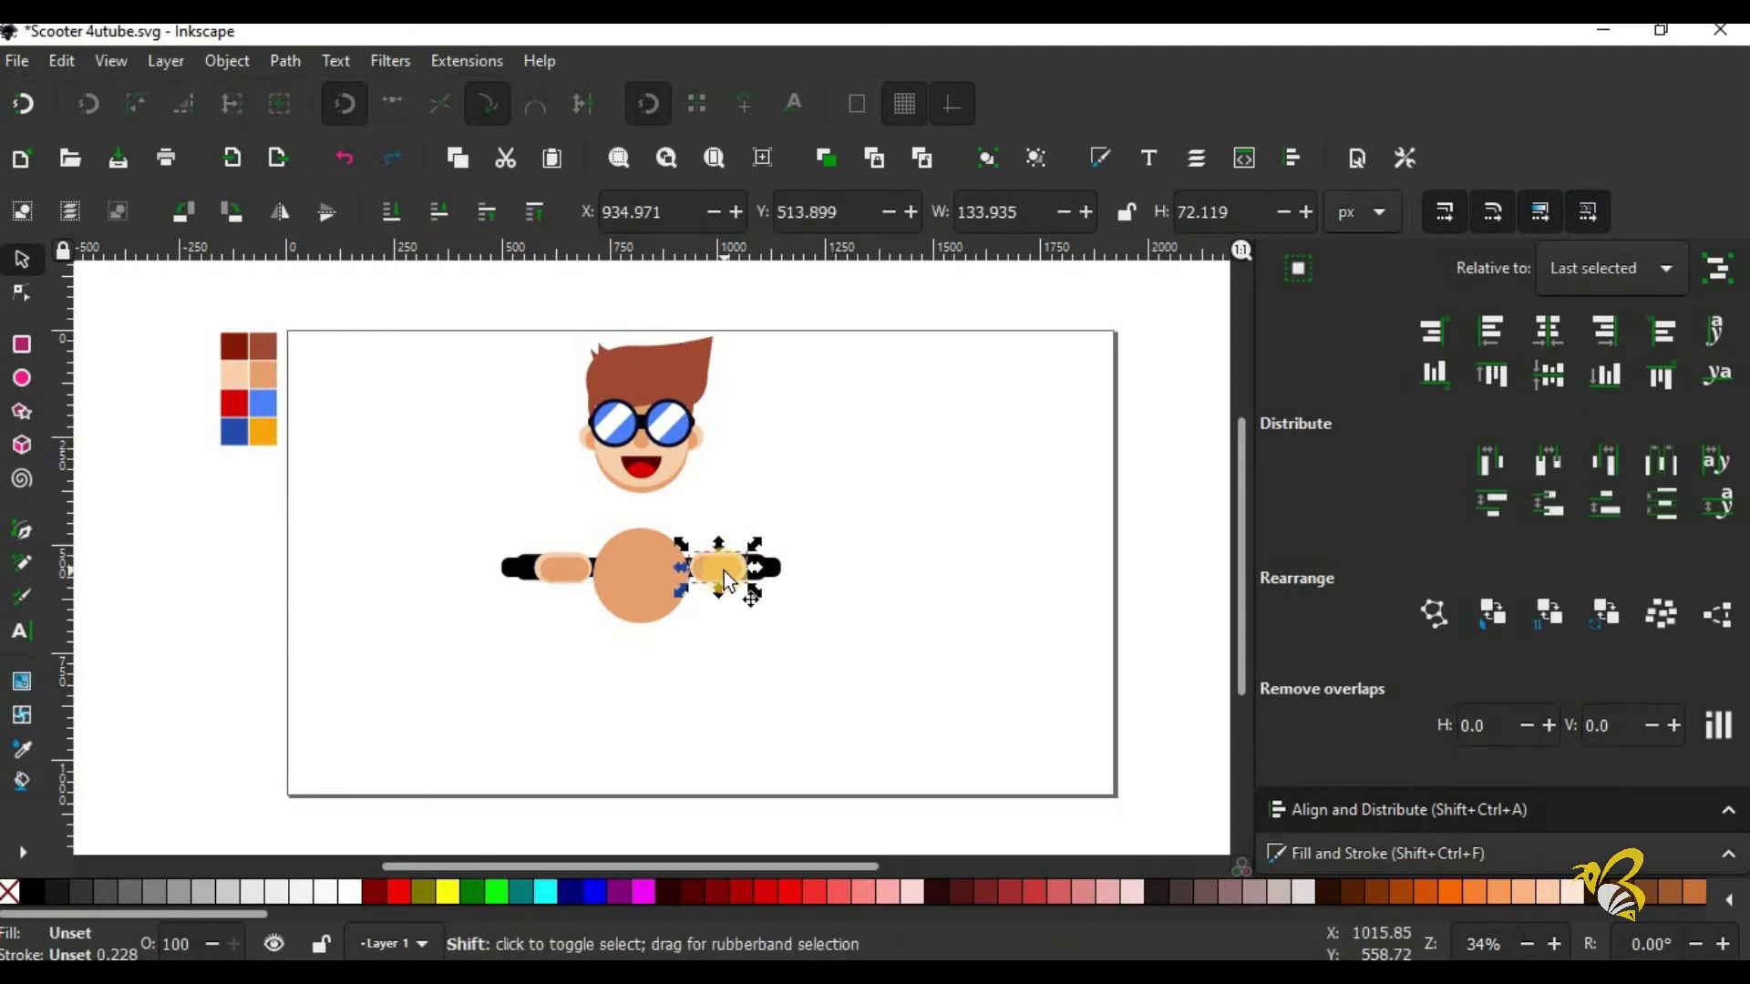
left_click(733, 567, "shift")
left_click(22, 294)
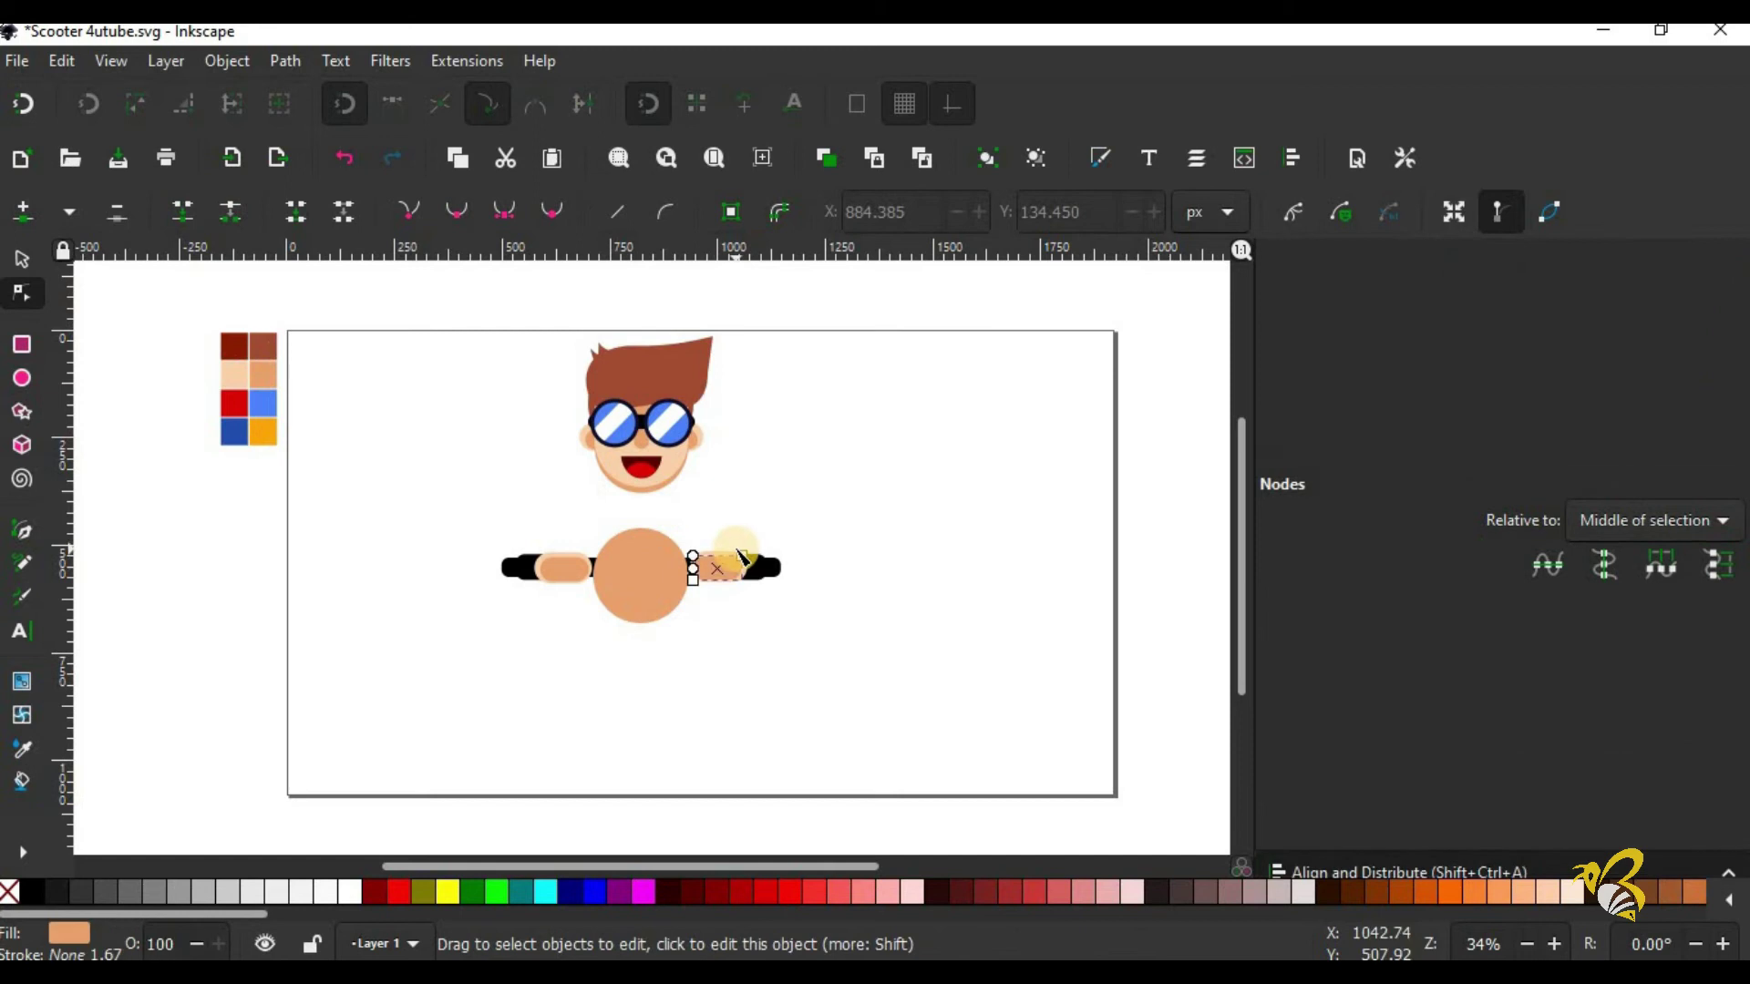
left_click(724, 565)
key("s")
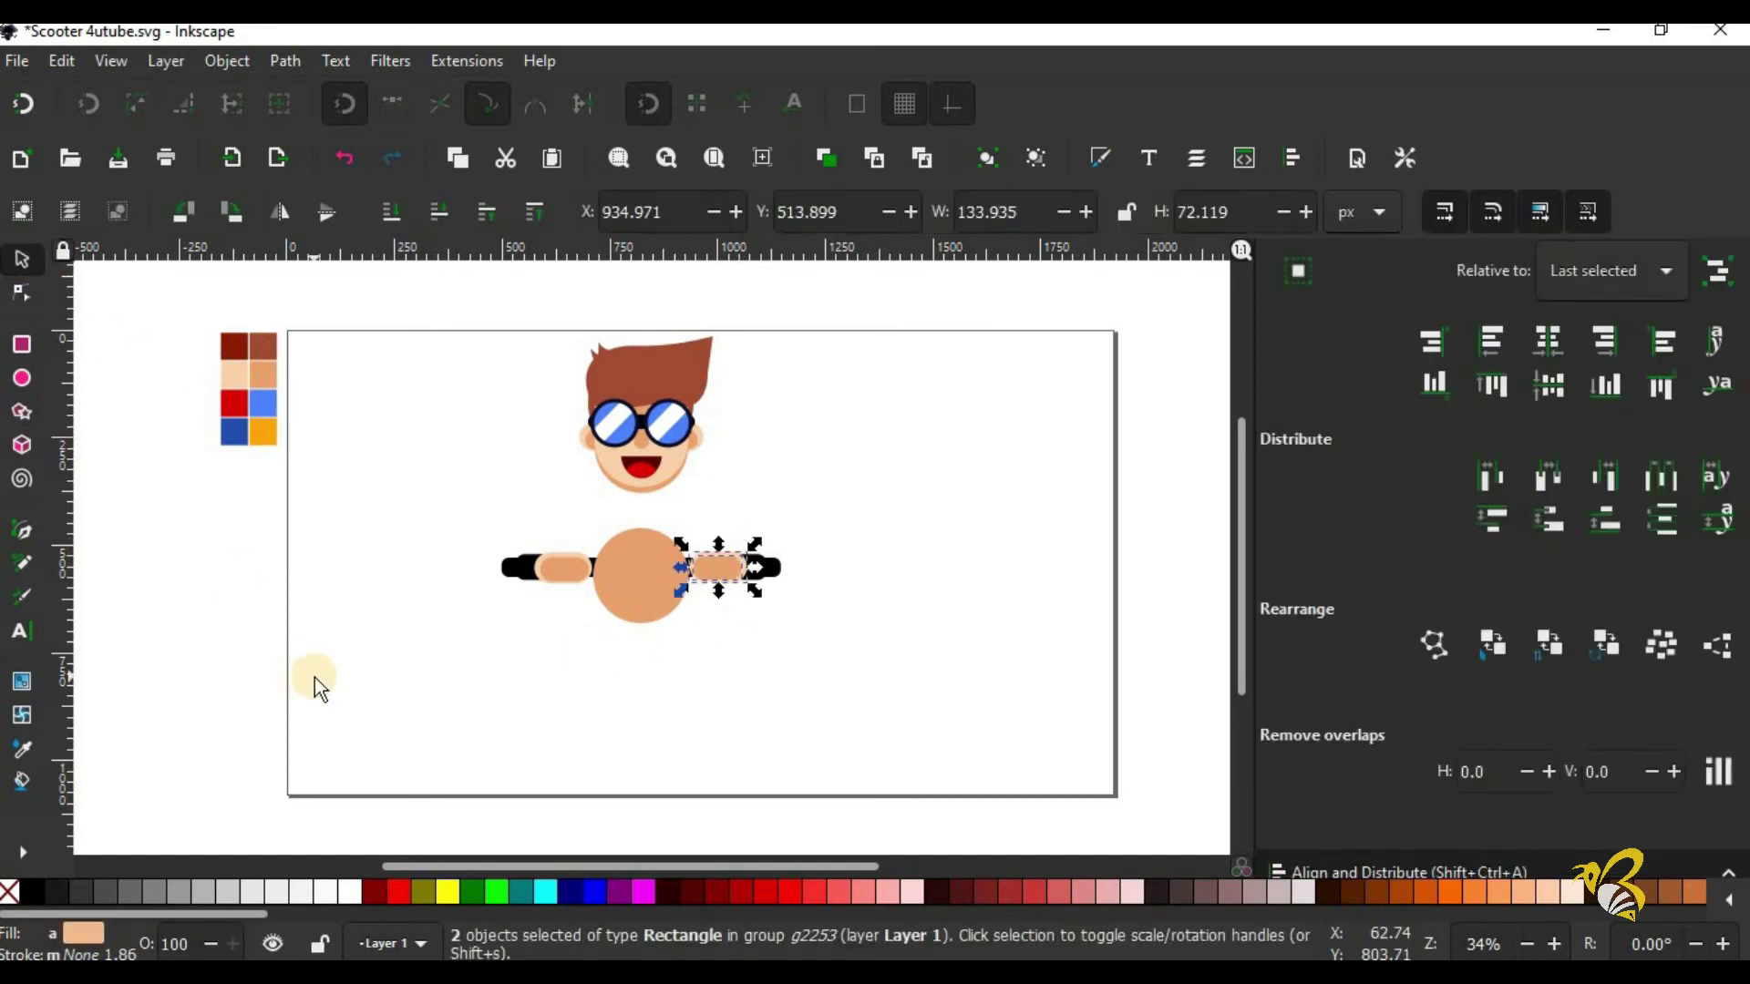
left_click(552, 640)
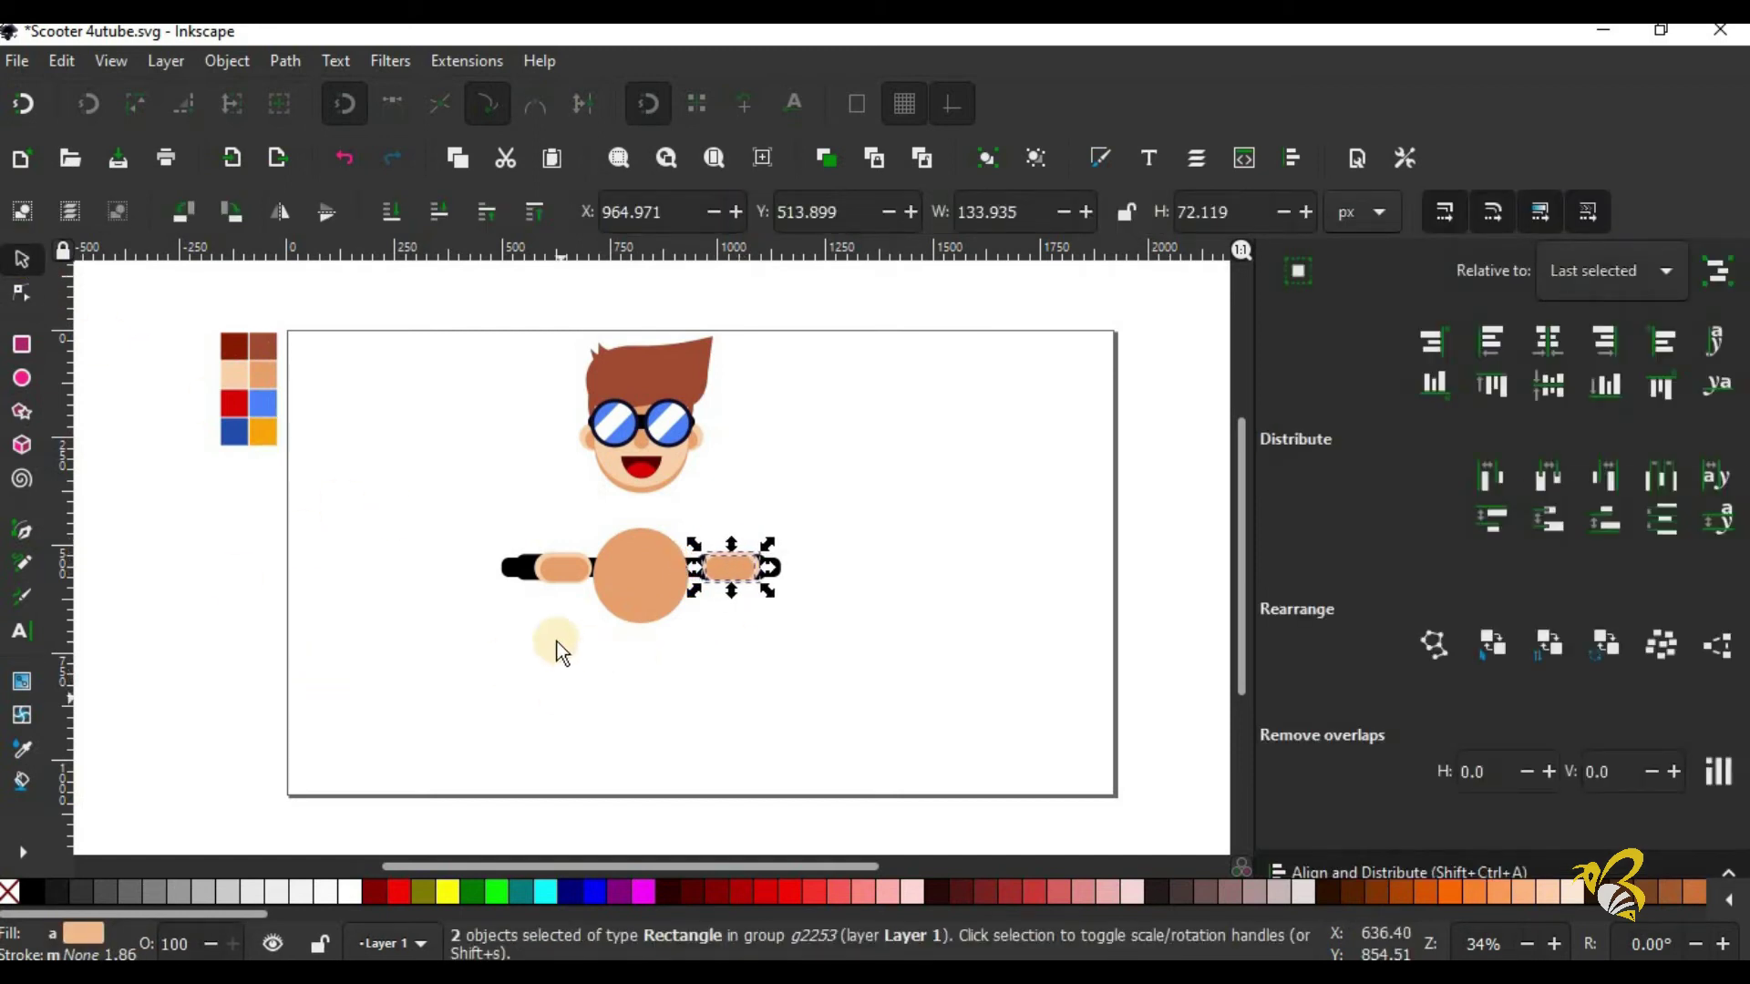
left_click(558, 570)
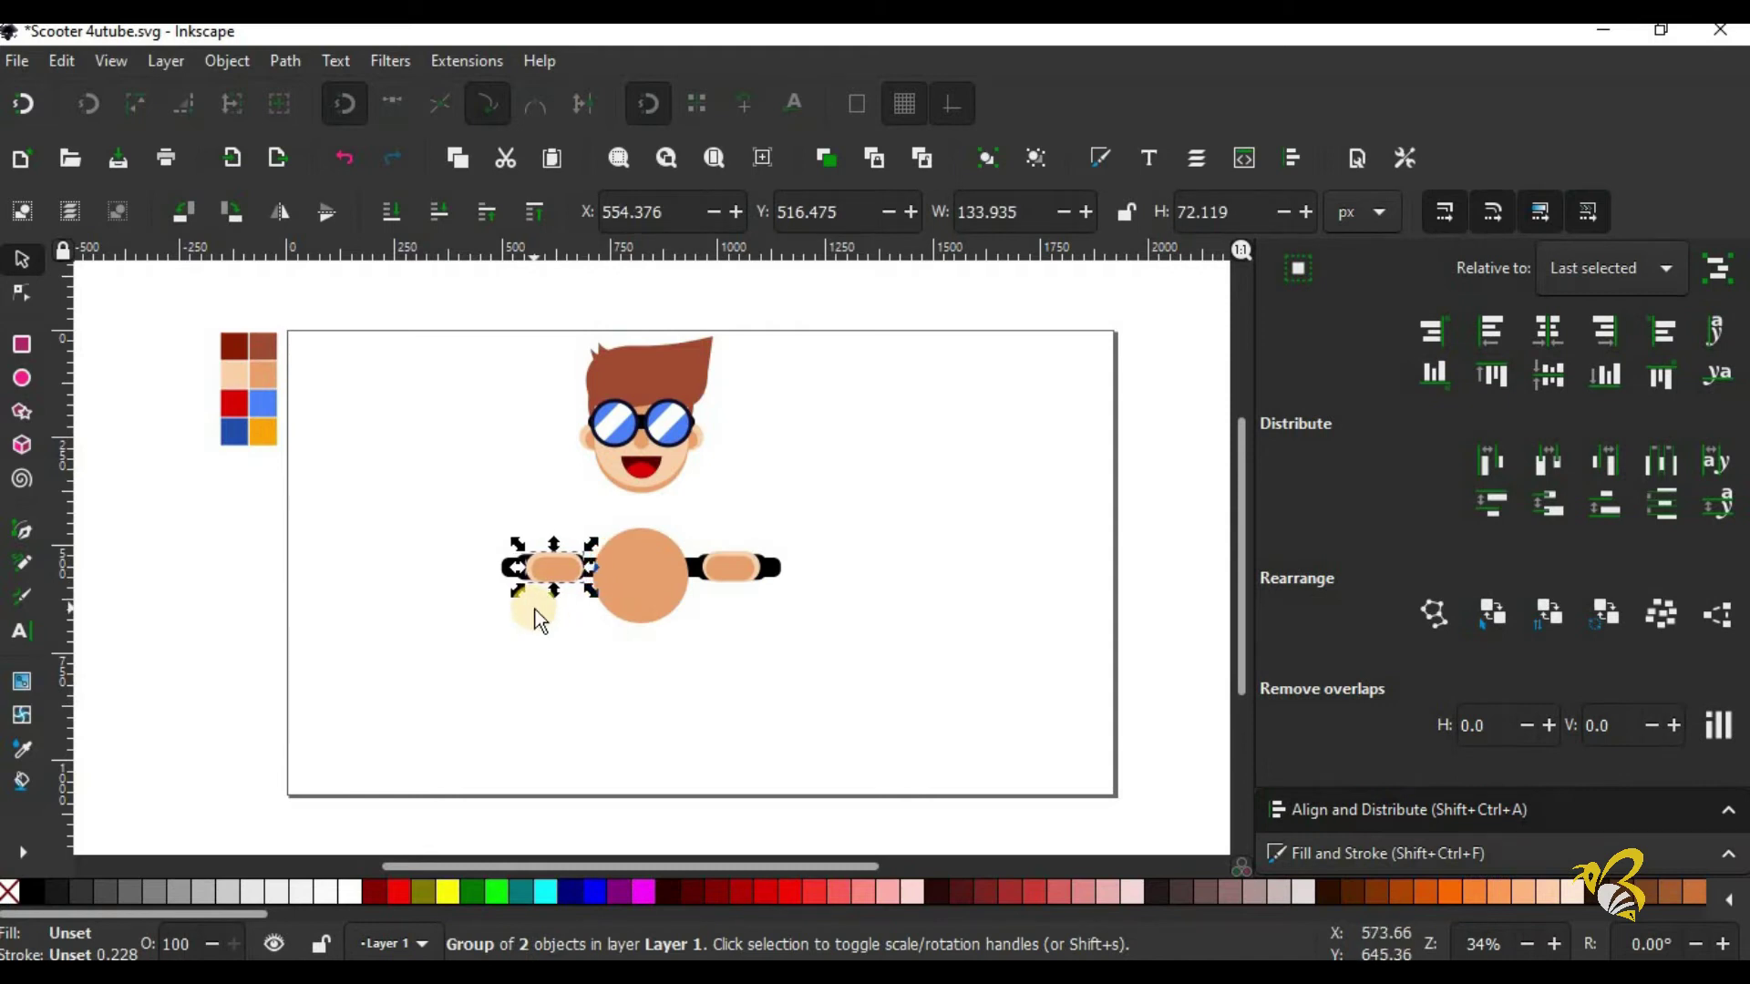
left_click(800, 664)
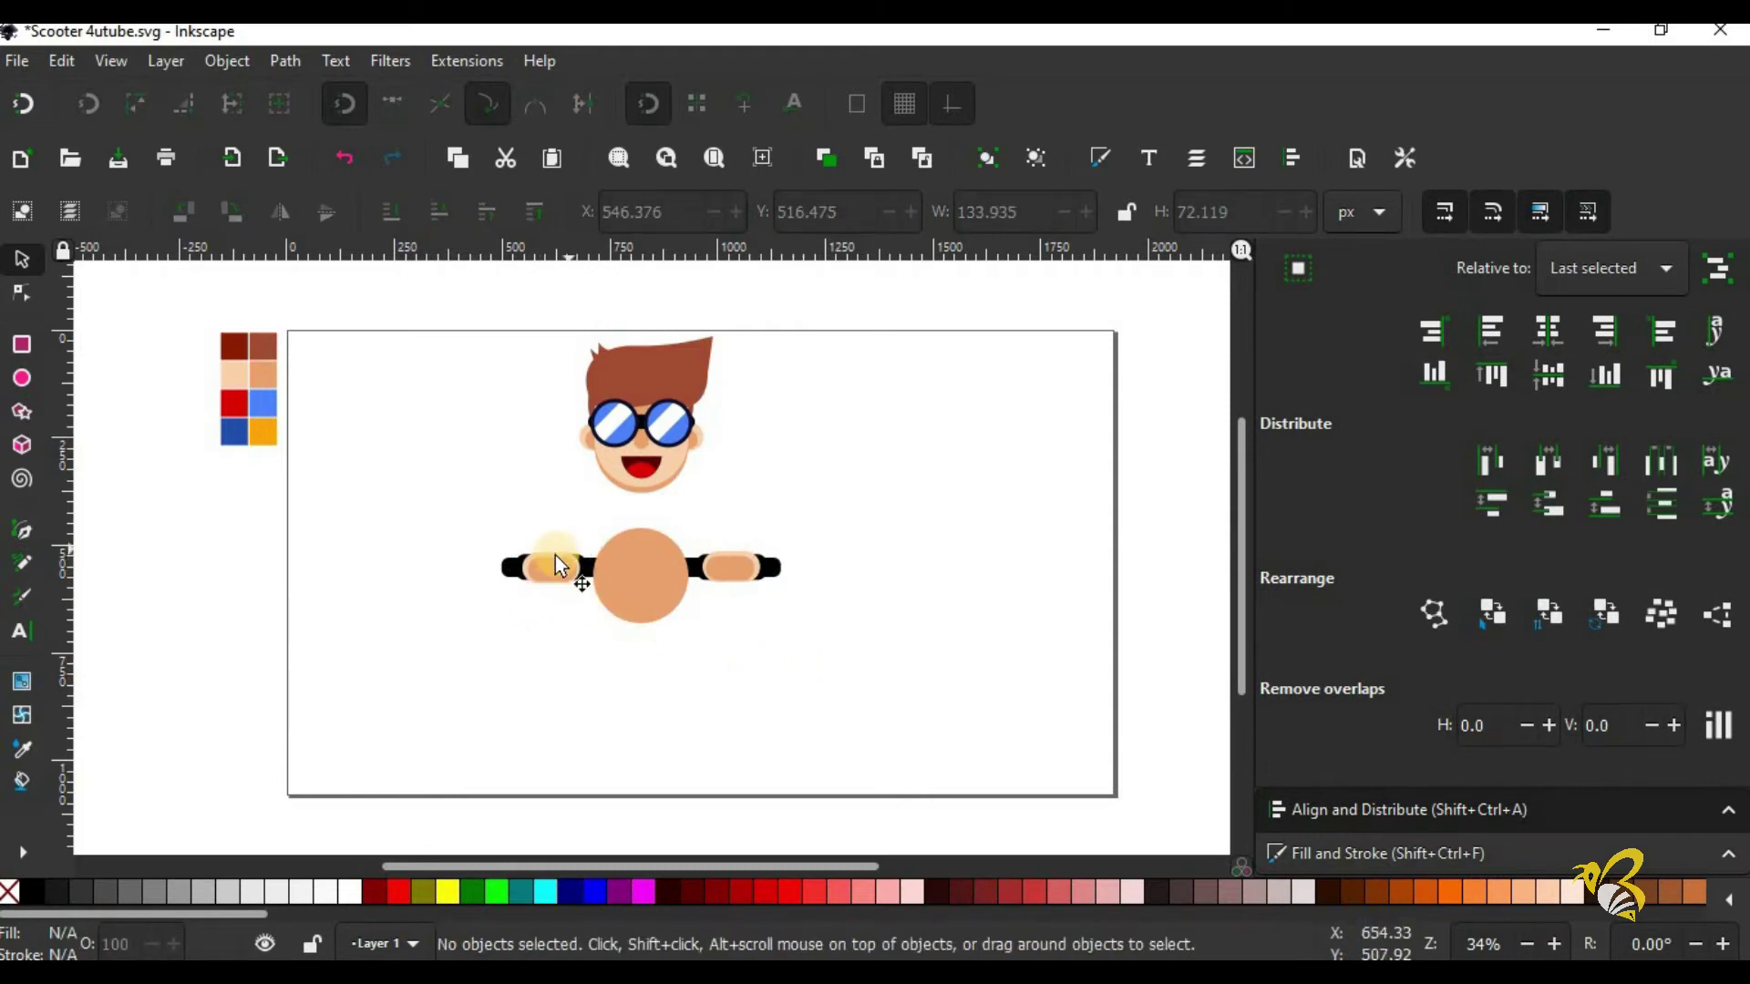
Step: Stretch both forearms to about 124% height beside the torso circle
left_click(551, 561)
left_click(720, 562, "shift")
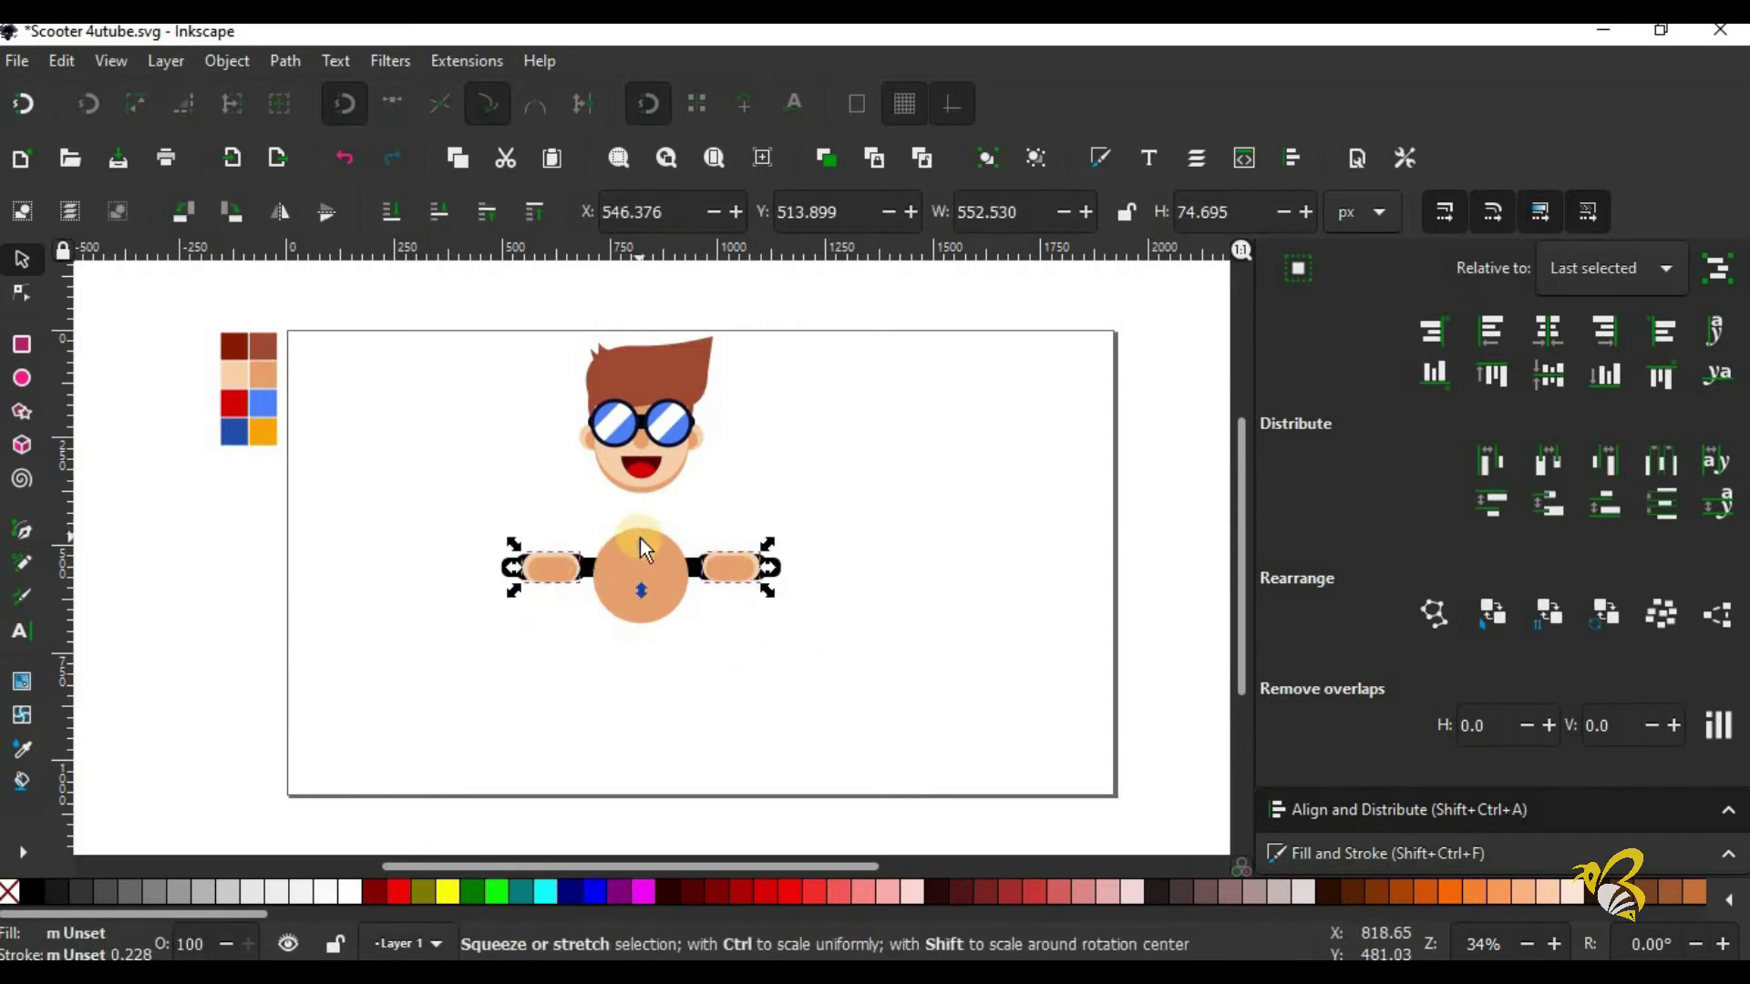
left_click_drag(639, 540, 643, 530)
left_click(702, 694)
left_click(647, 587)
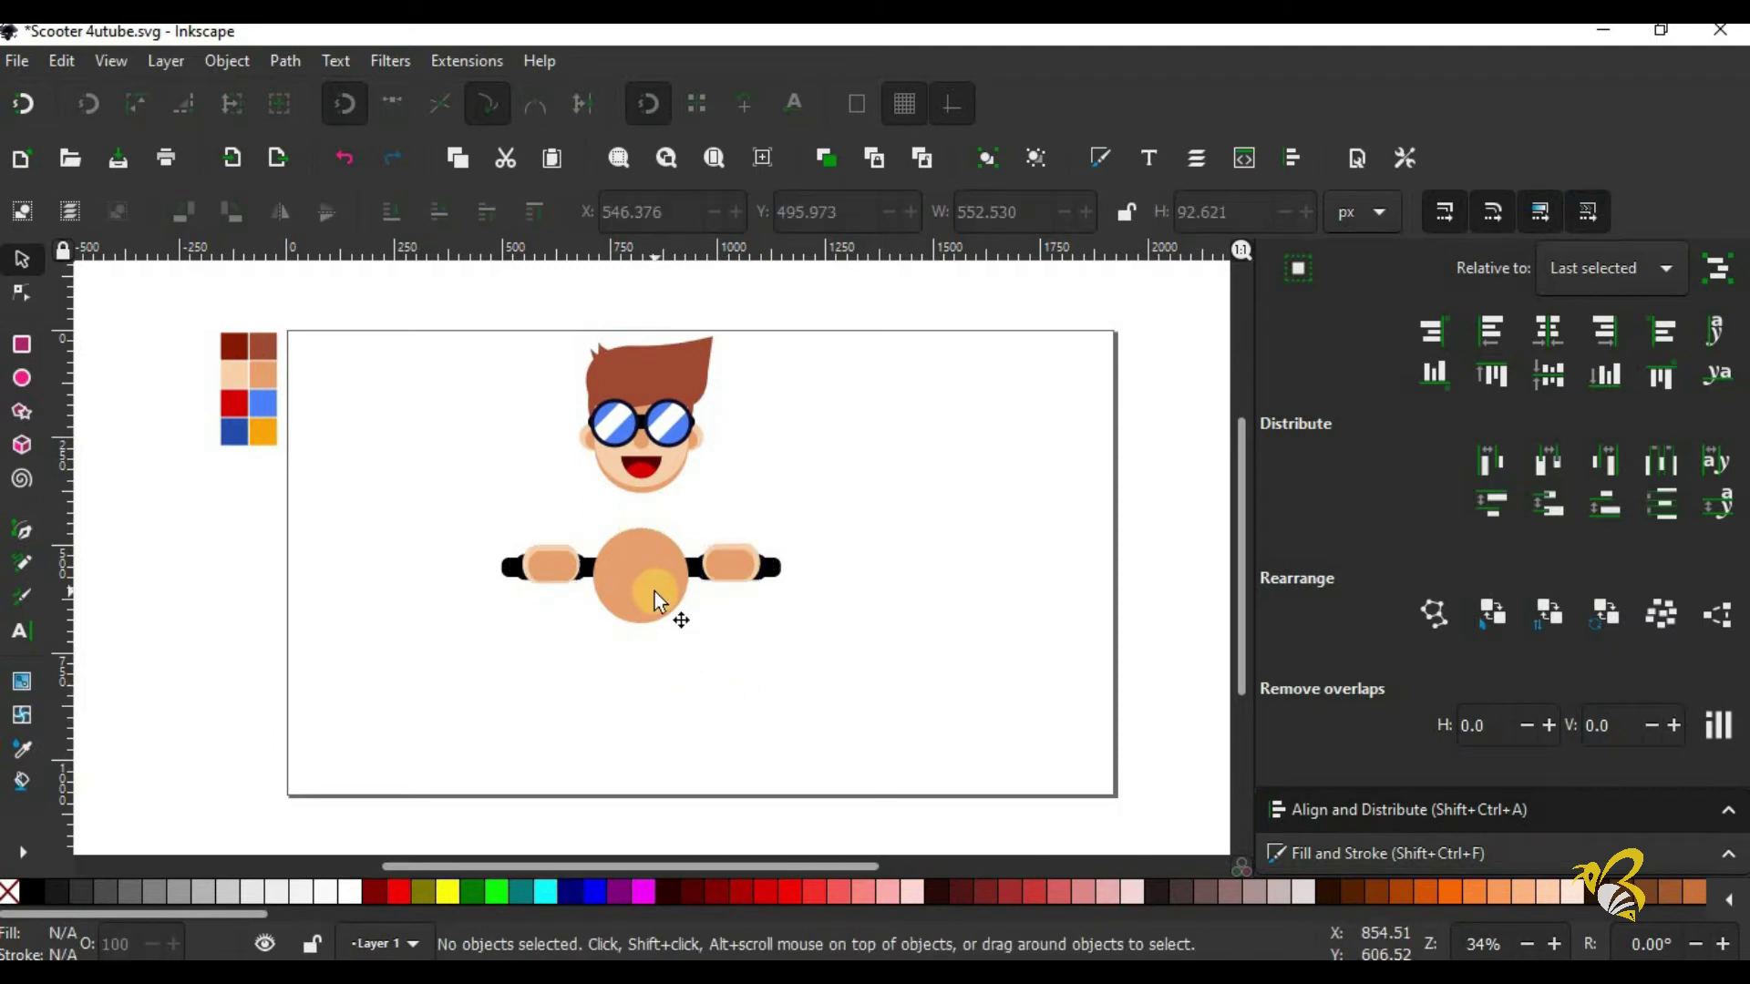
left_click(242, 429)
Step: Fill the torso circle dark blue and enlarge it uniformly
left_click(642, 602)
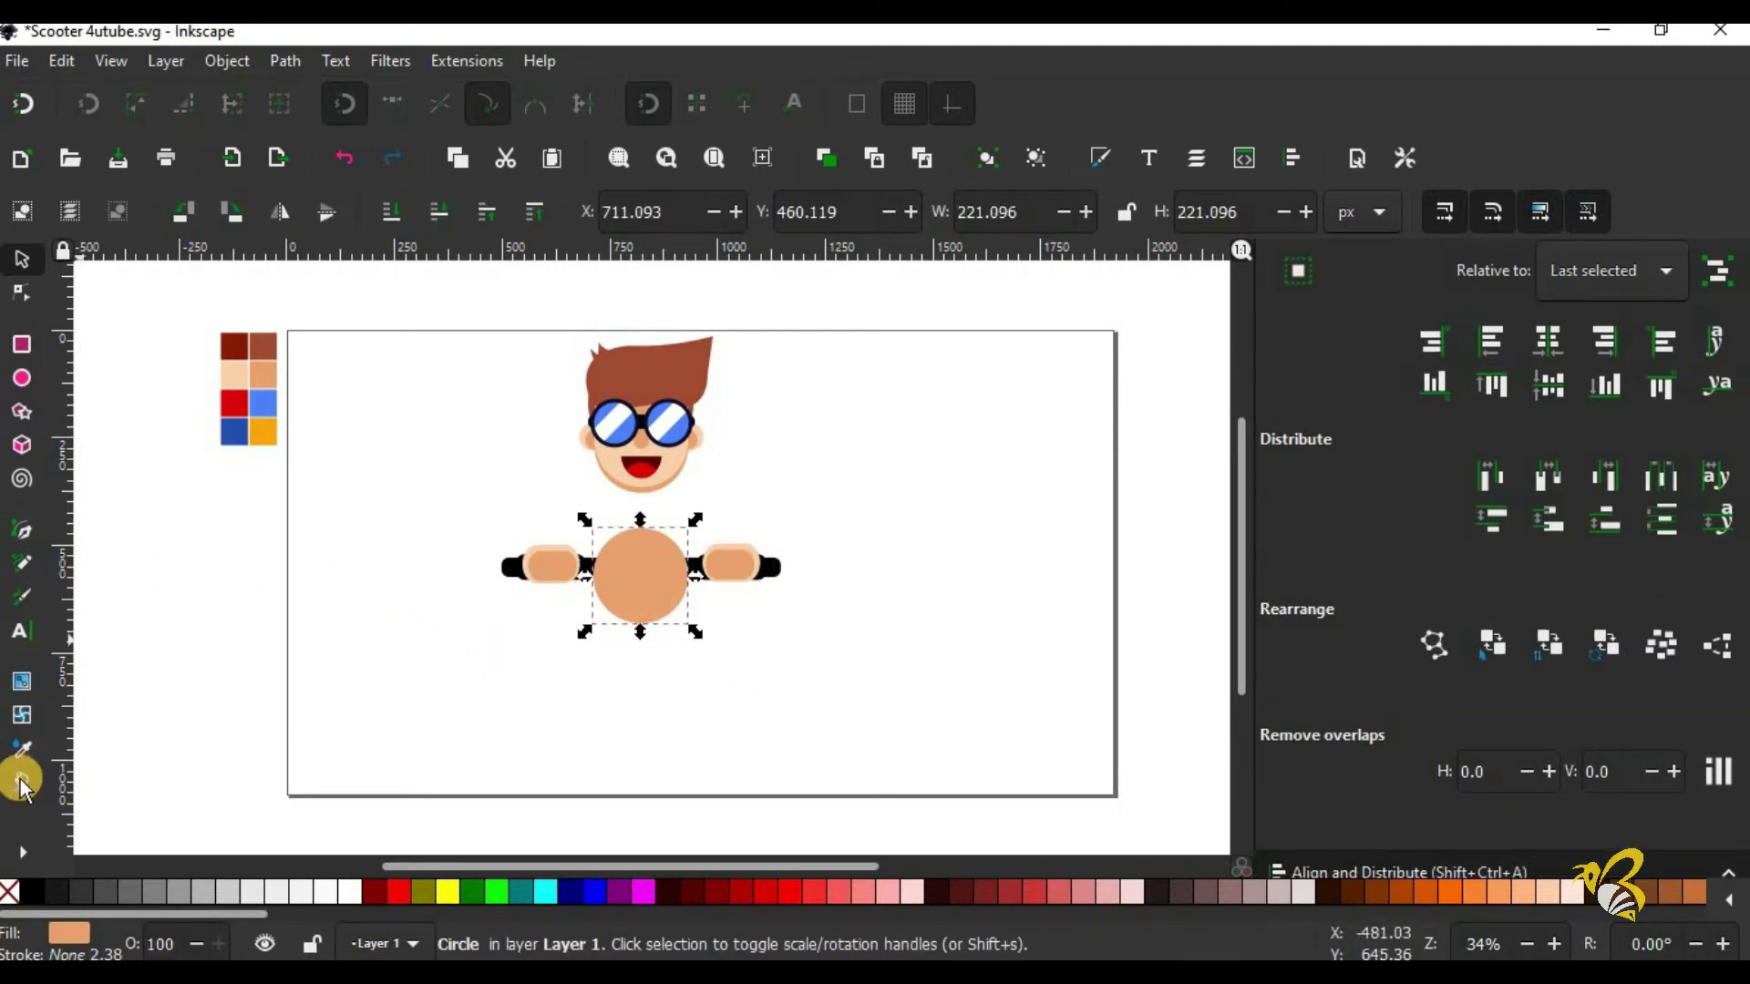
left_click(22, 749)
left_click(233, 429)
left_click(22, 259)
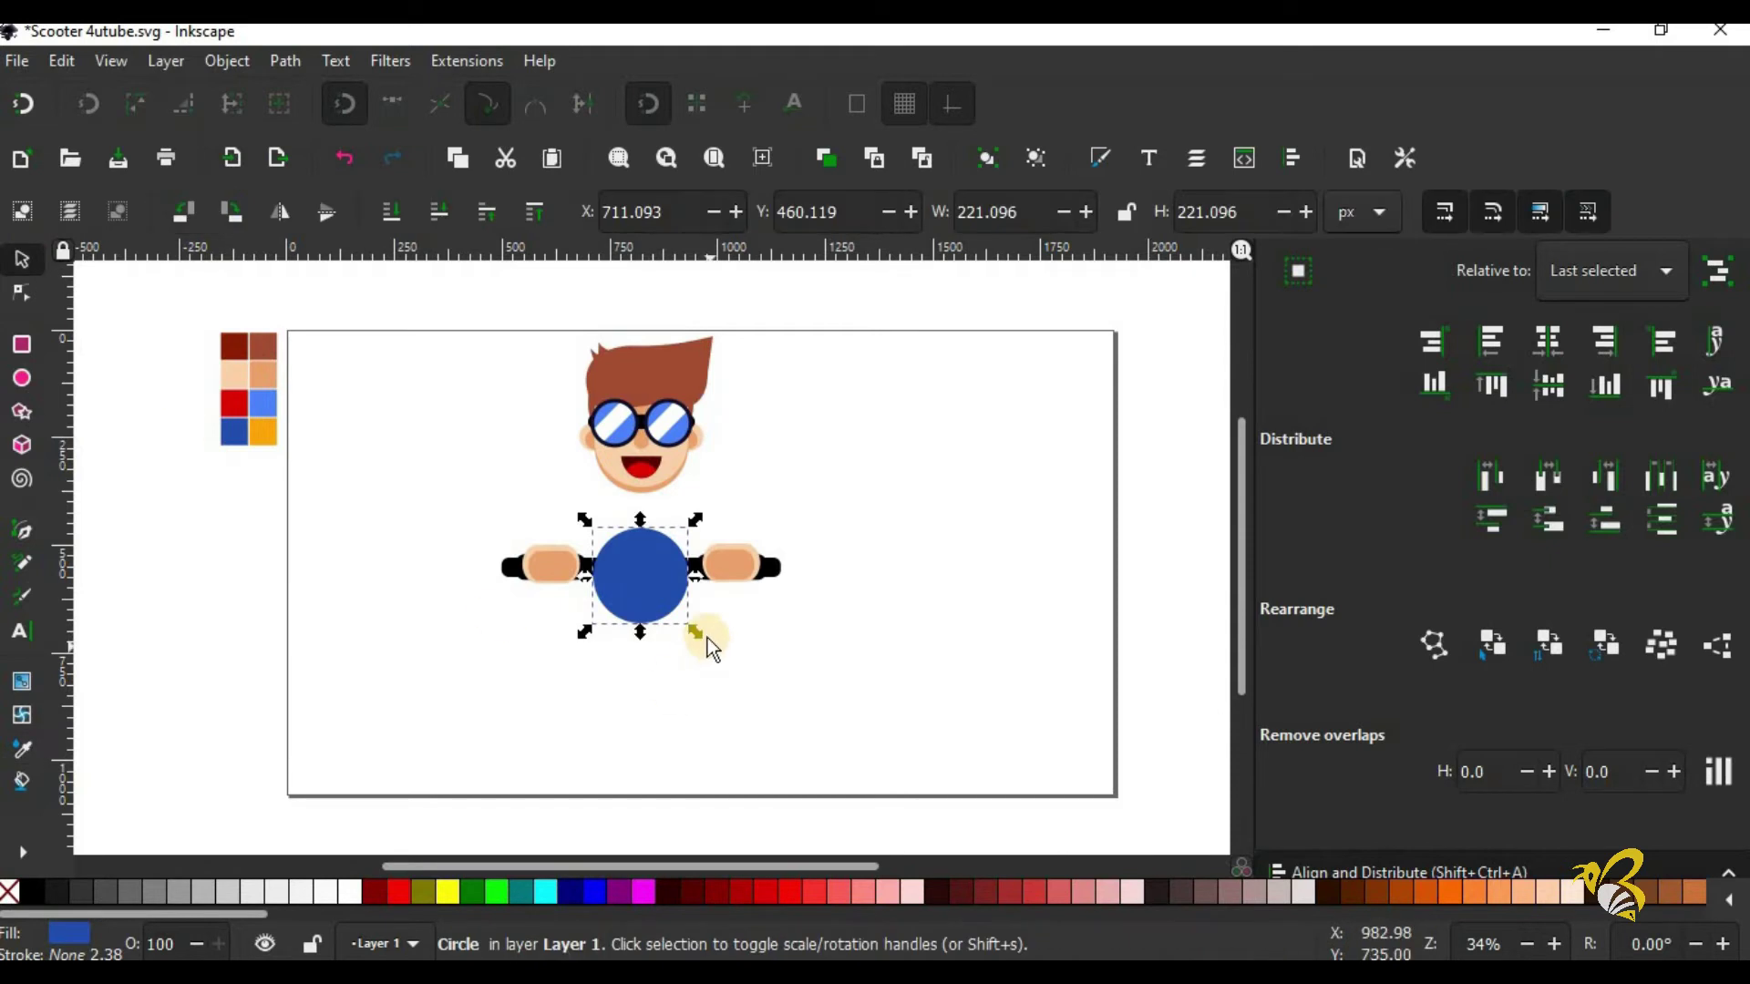
left_click_drag(696, 631, 683, 615)
Step: Colour the inner circle orange and shrink it inside the blue circle
left_click(22, 750)
left_click(262, 432)
left_click(22, 259)
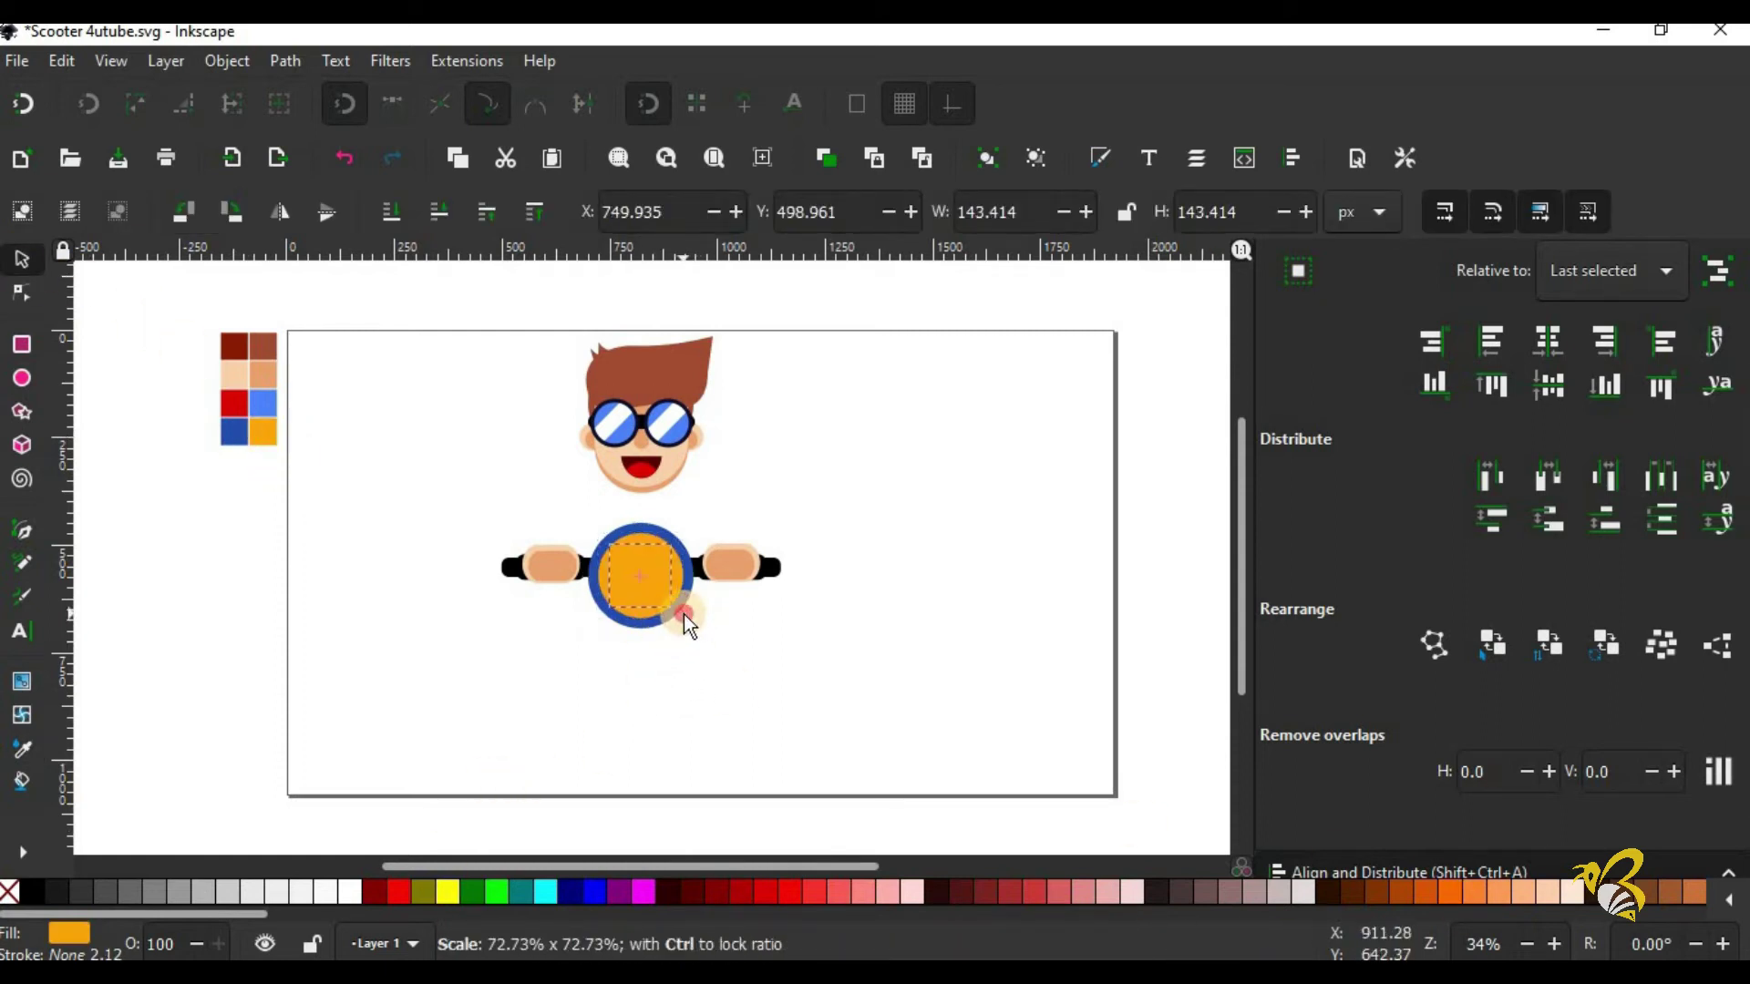
left_click(59, 933)
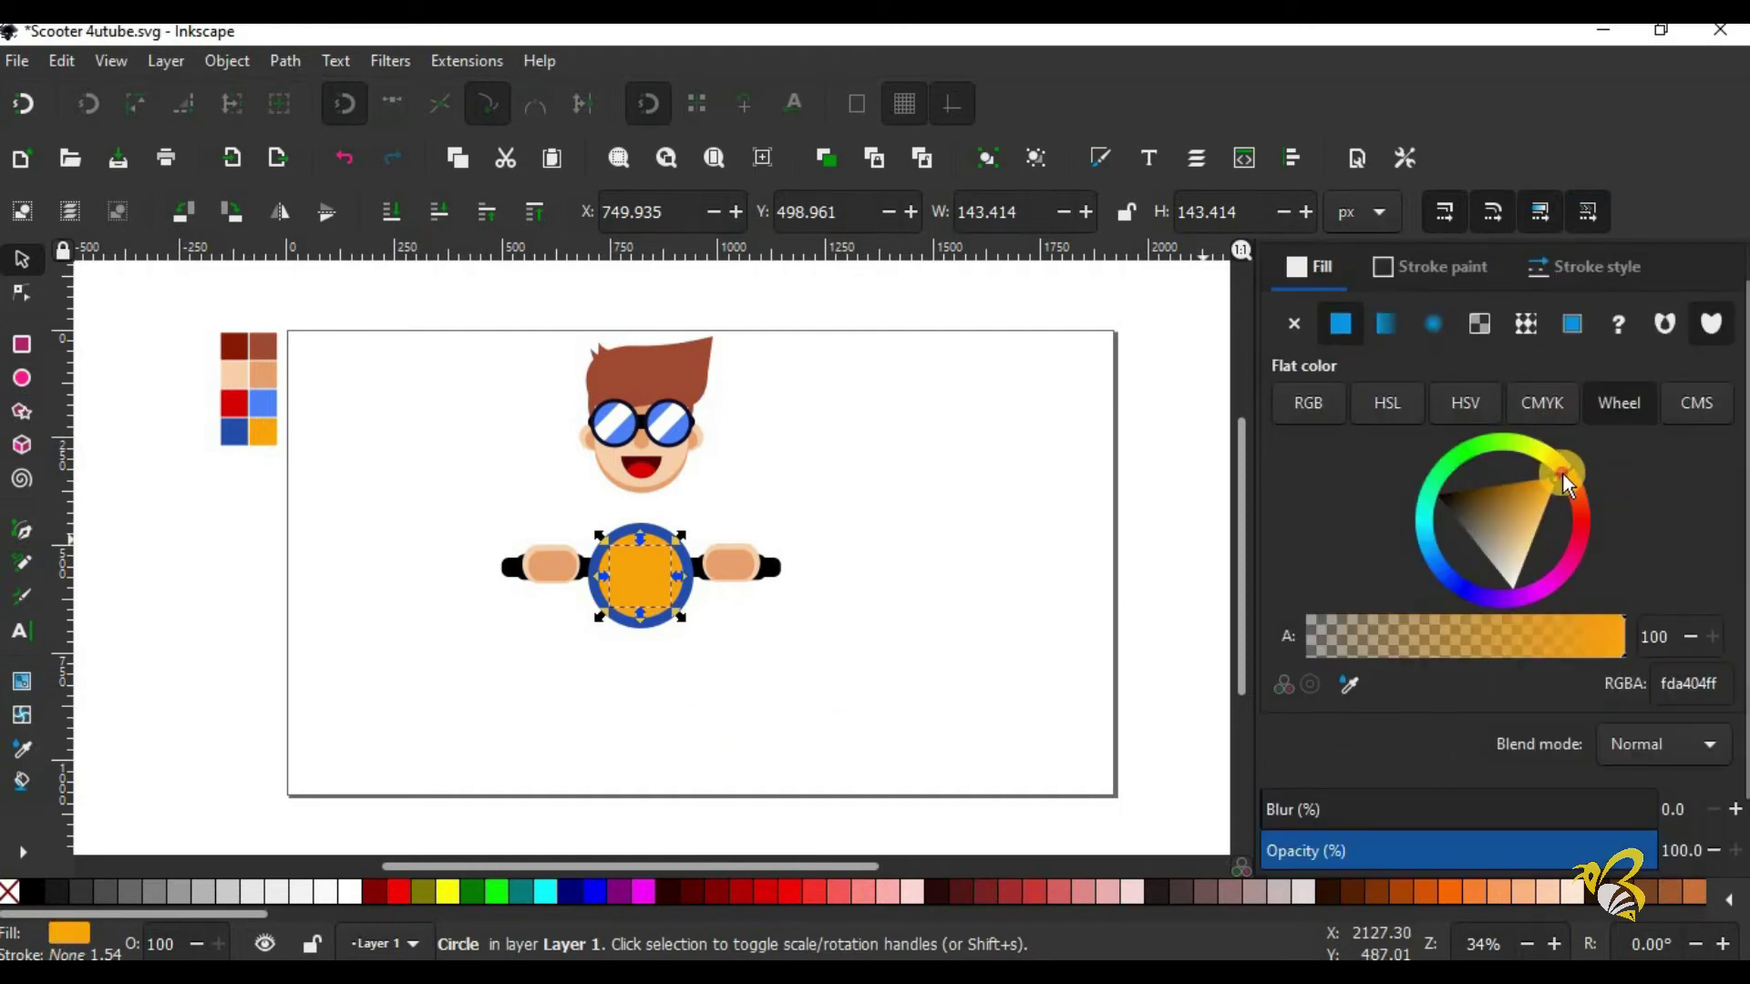
Step: Make the inner circle yellow, enlarge it slightly and blur its edges to 16
left_click_drag(1562, 472, 1560, 462)
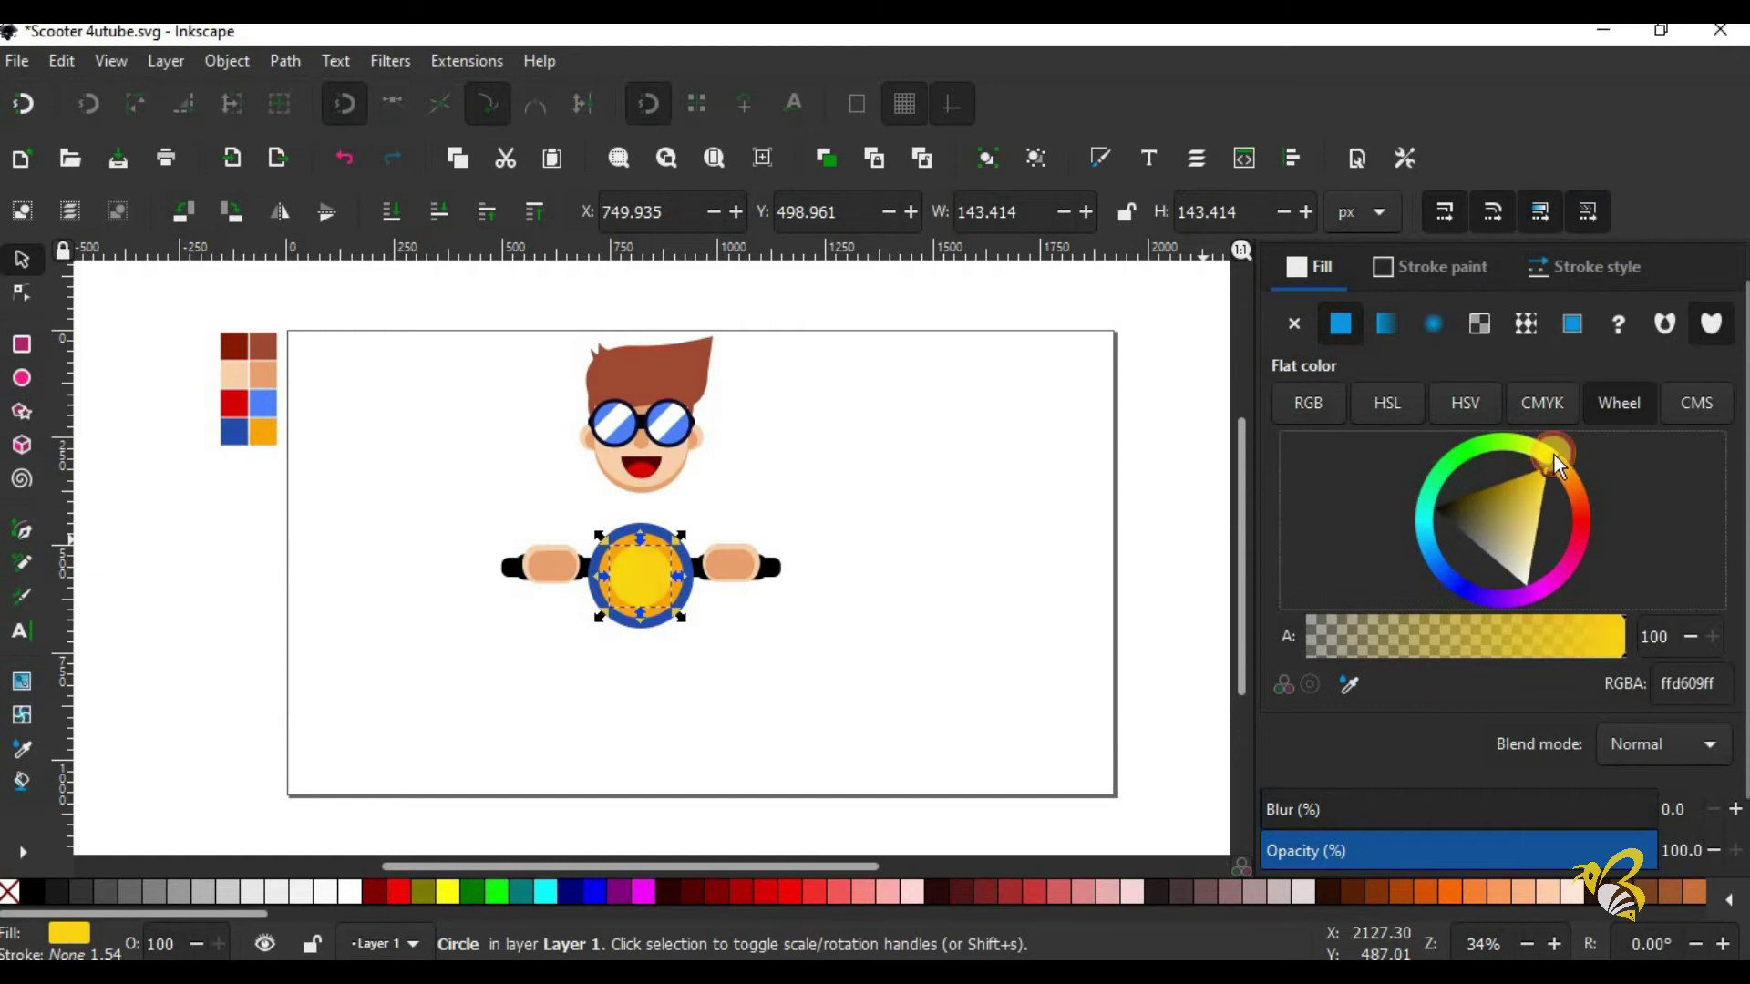
left_click_drag(680, 616, 686, 622)
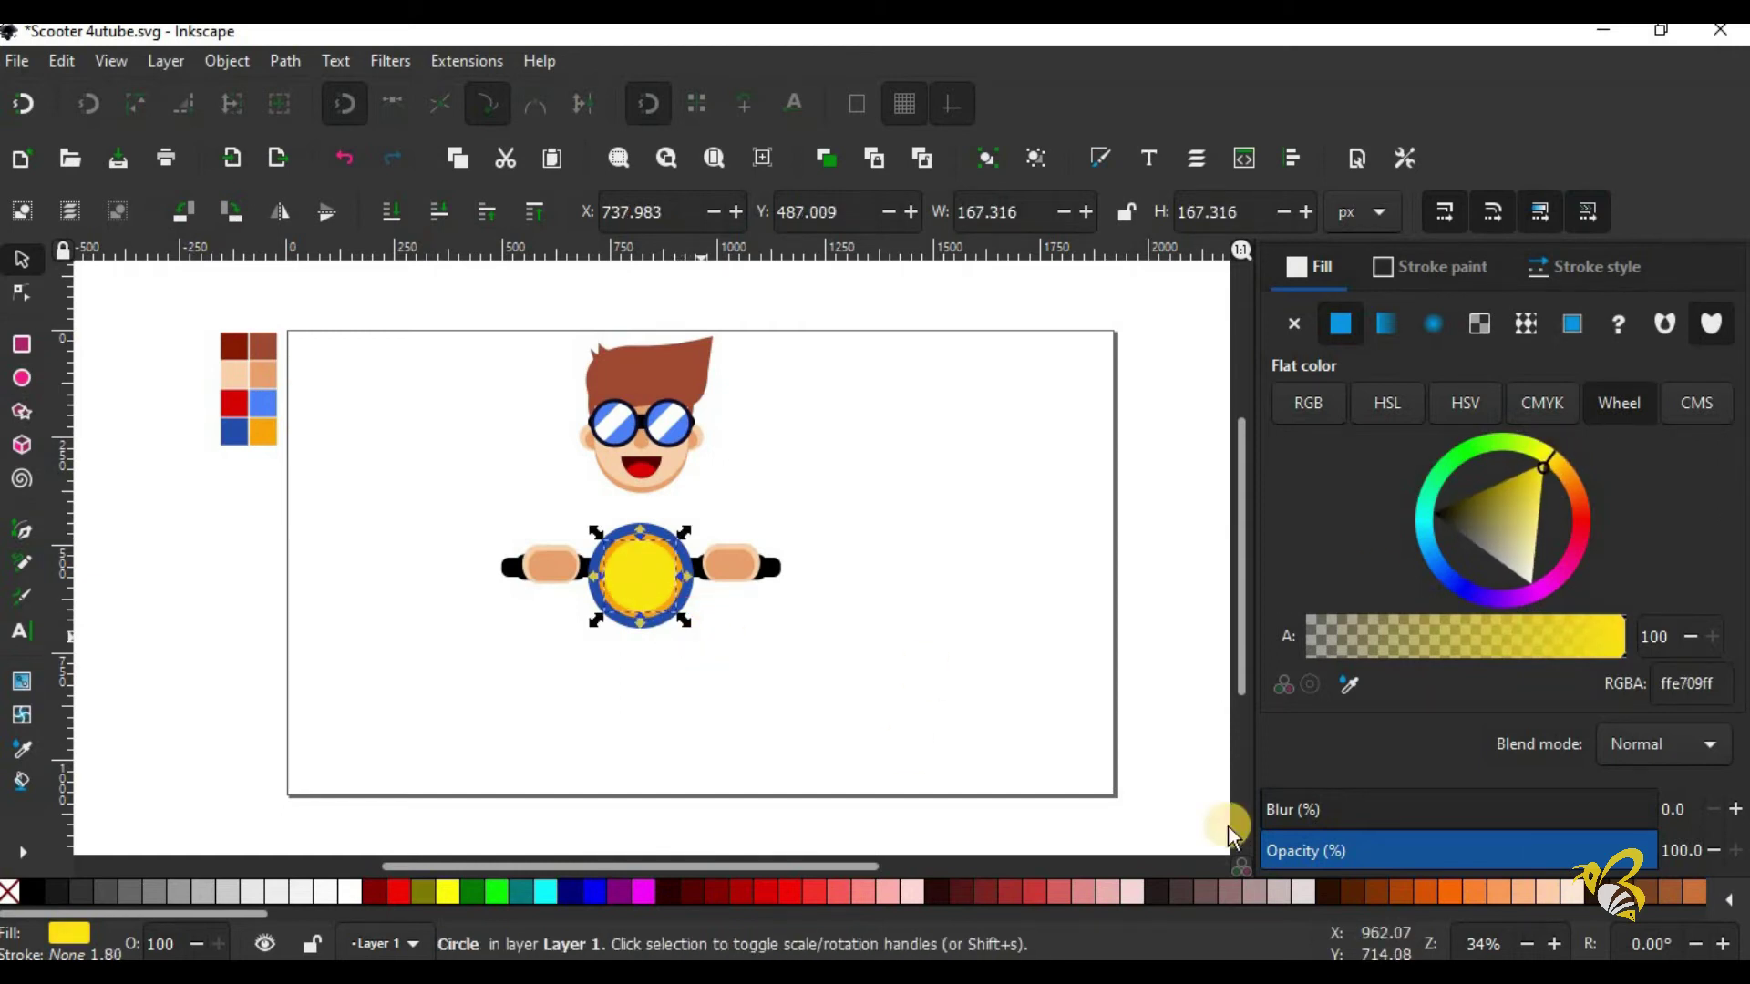
left_click(1732, 809)
left_click(1732, 809)
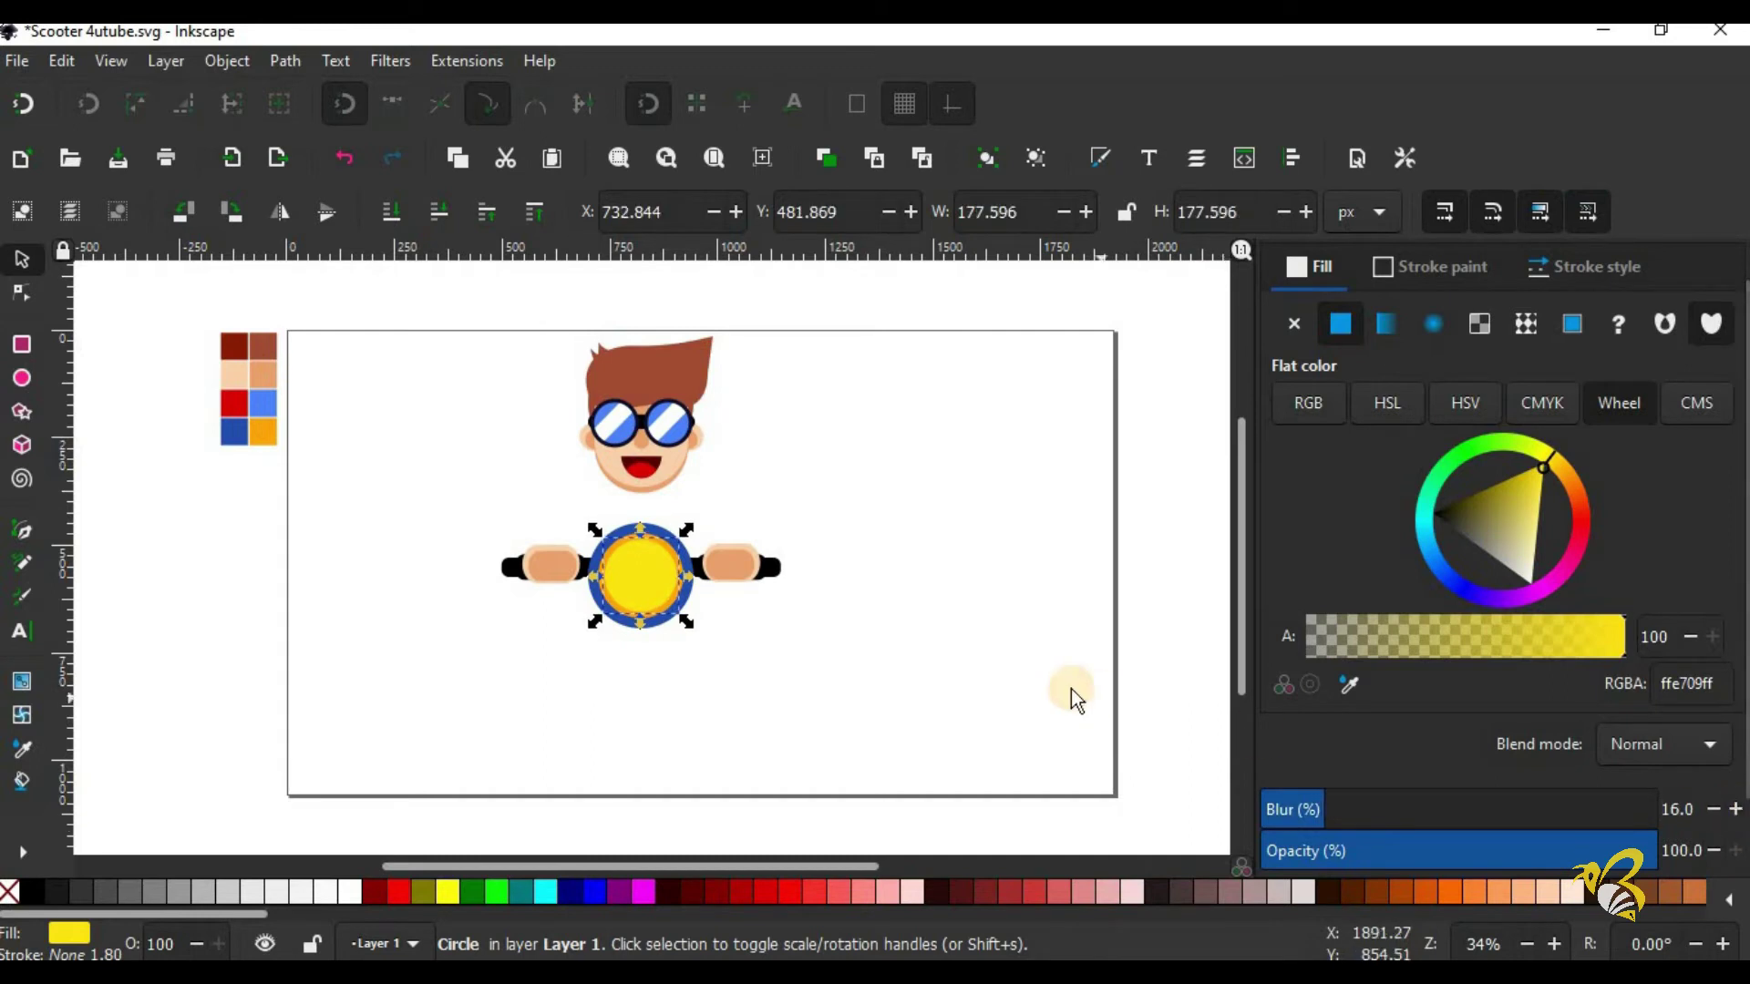
left_click(997, 679)
left_click(636, 583)
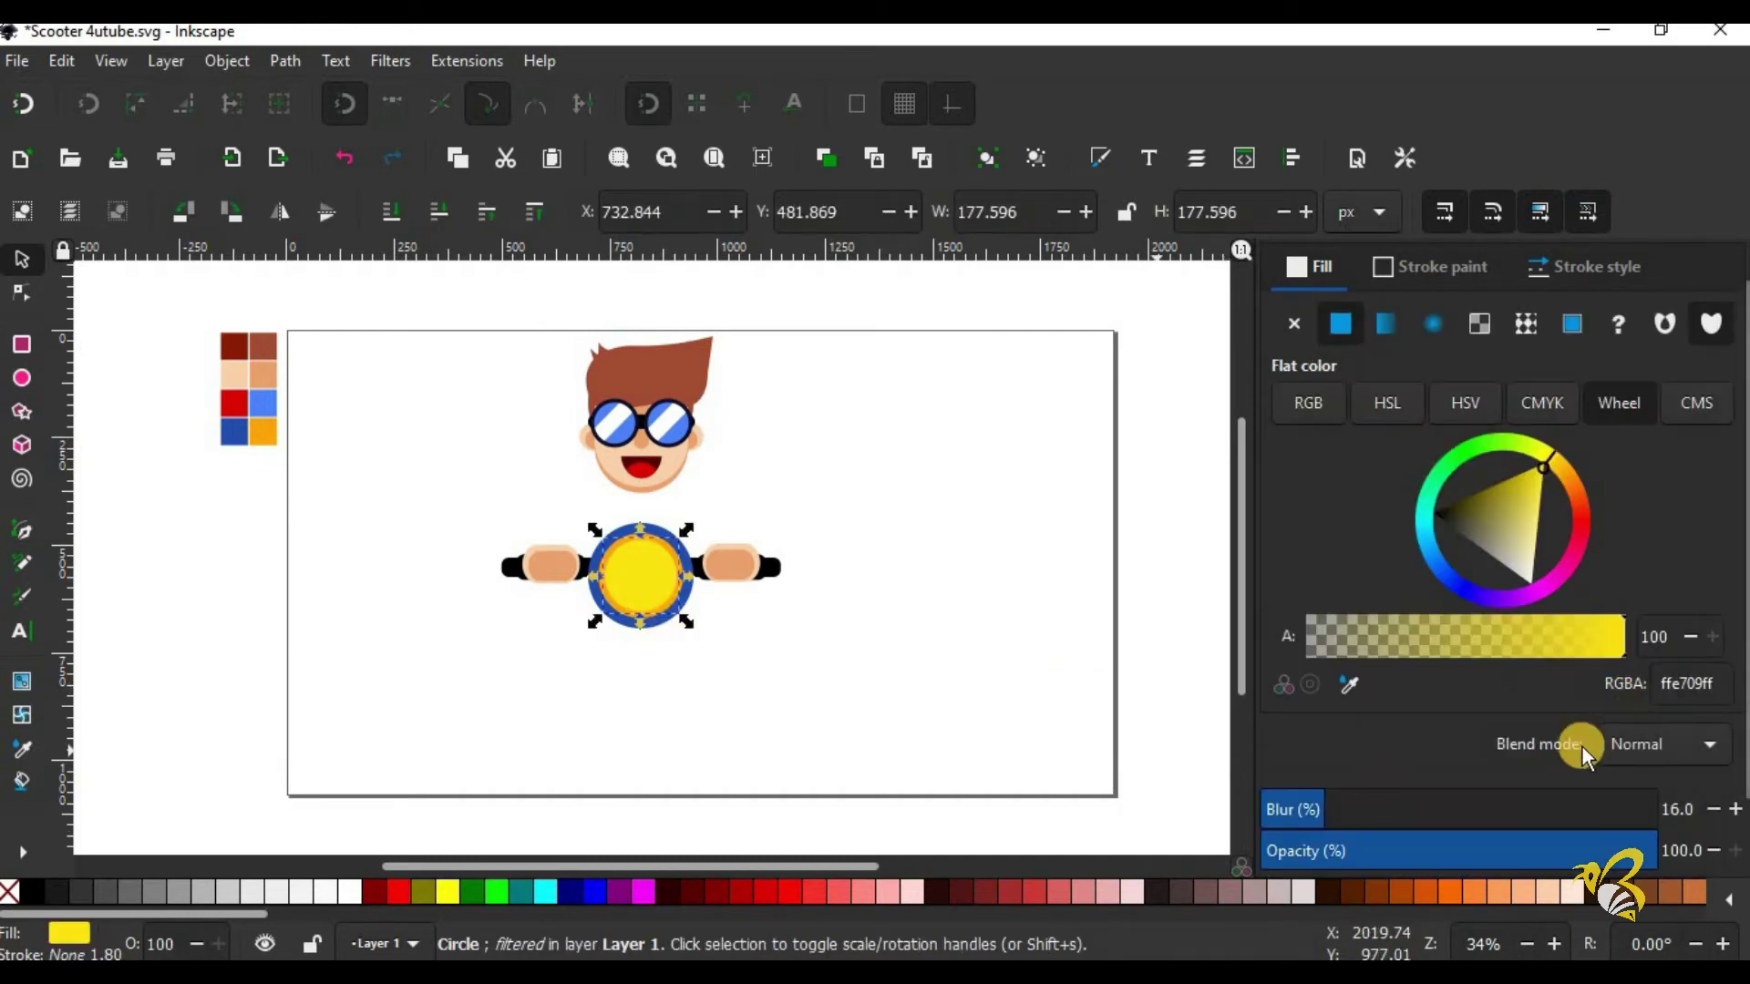
Step: Give the yellow circle a radial gradient with a pale yellow centre stop
left_click(22, 681)
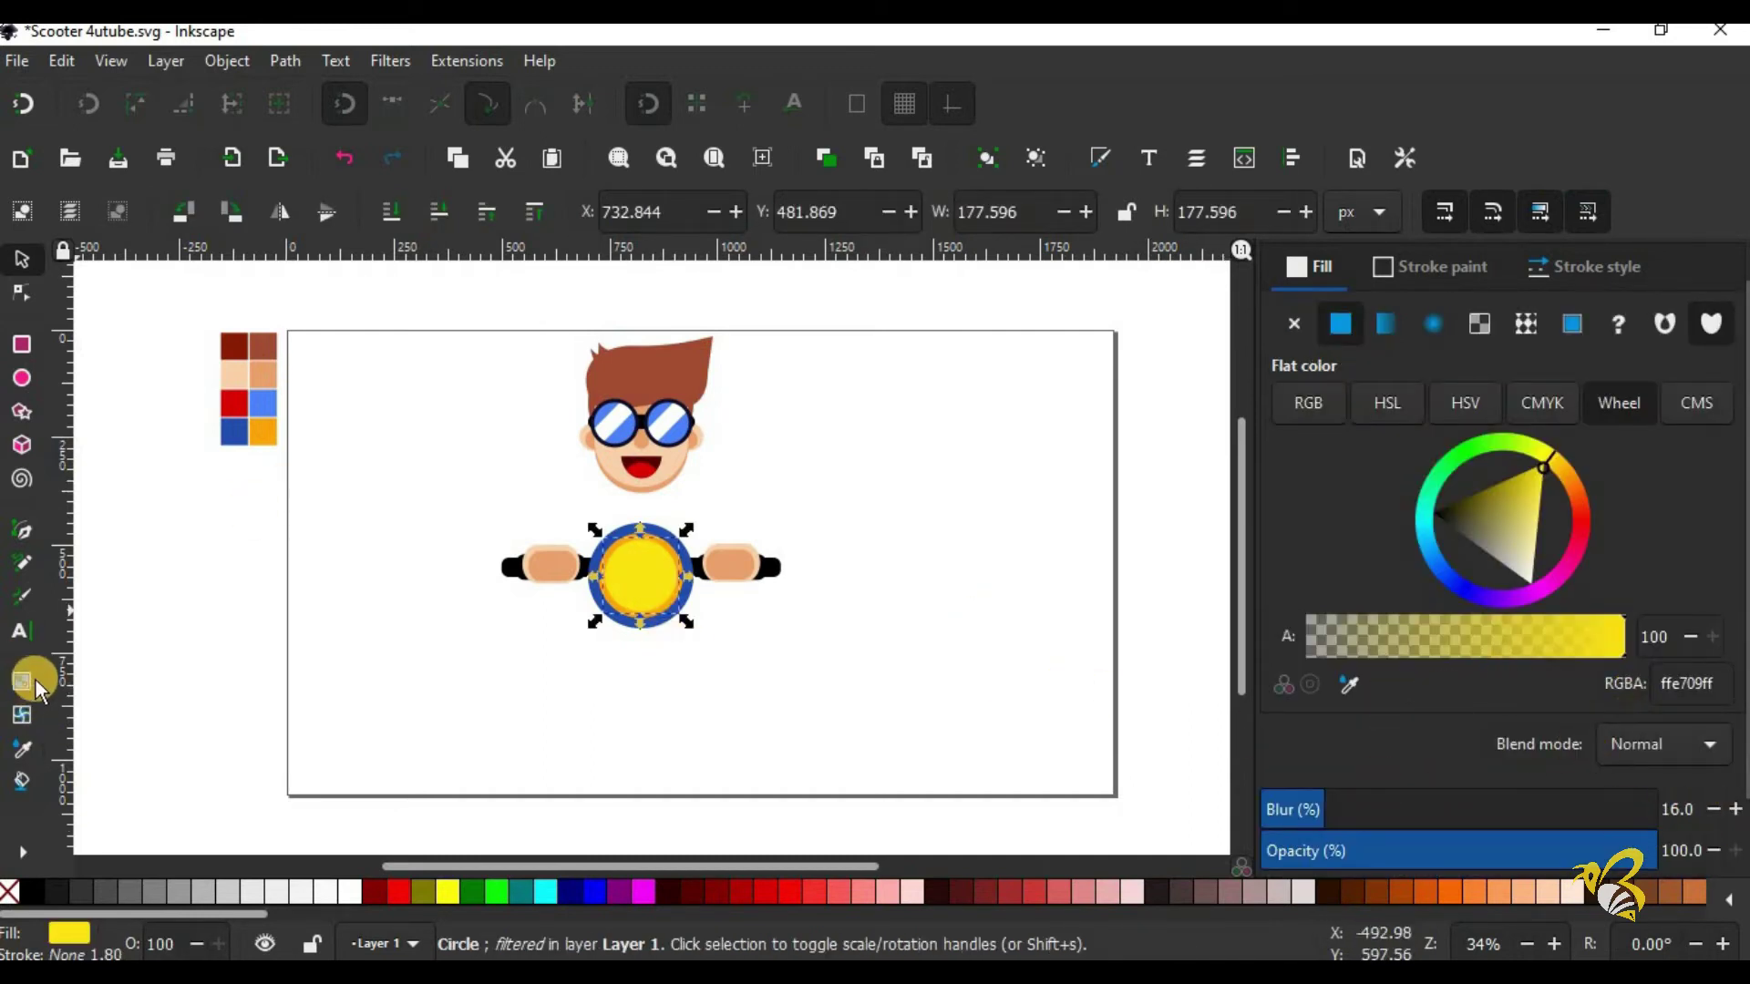
left_click(106, 211)
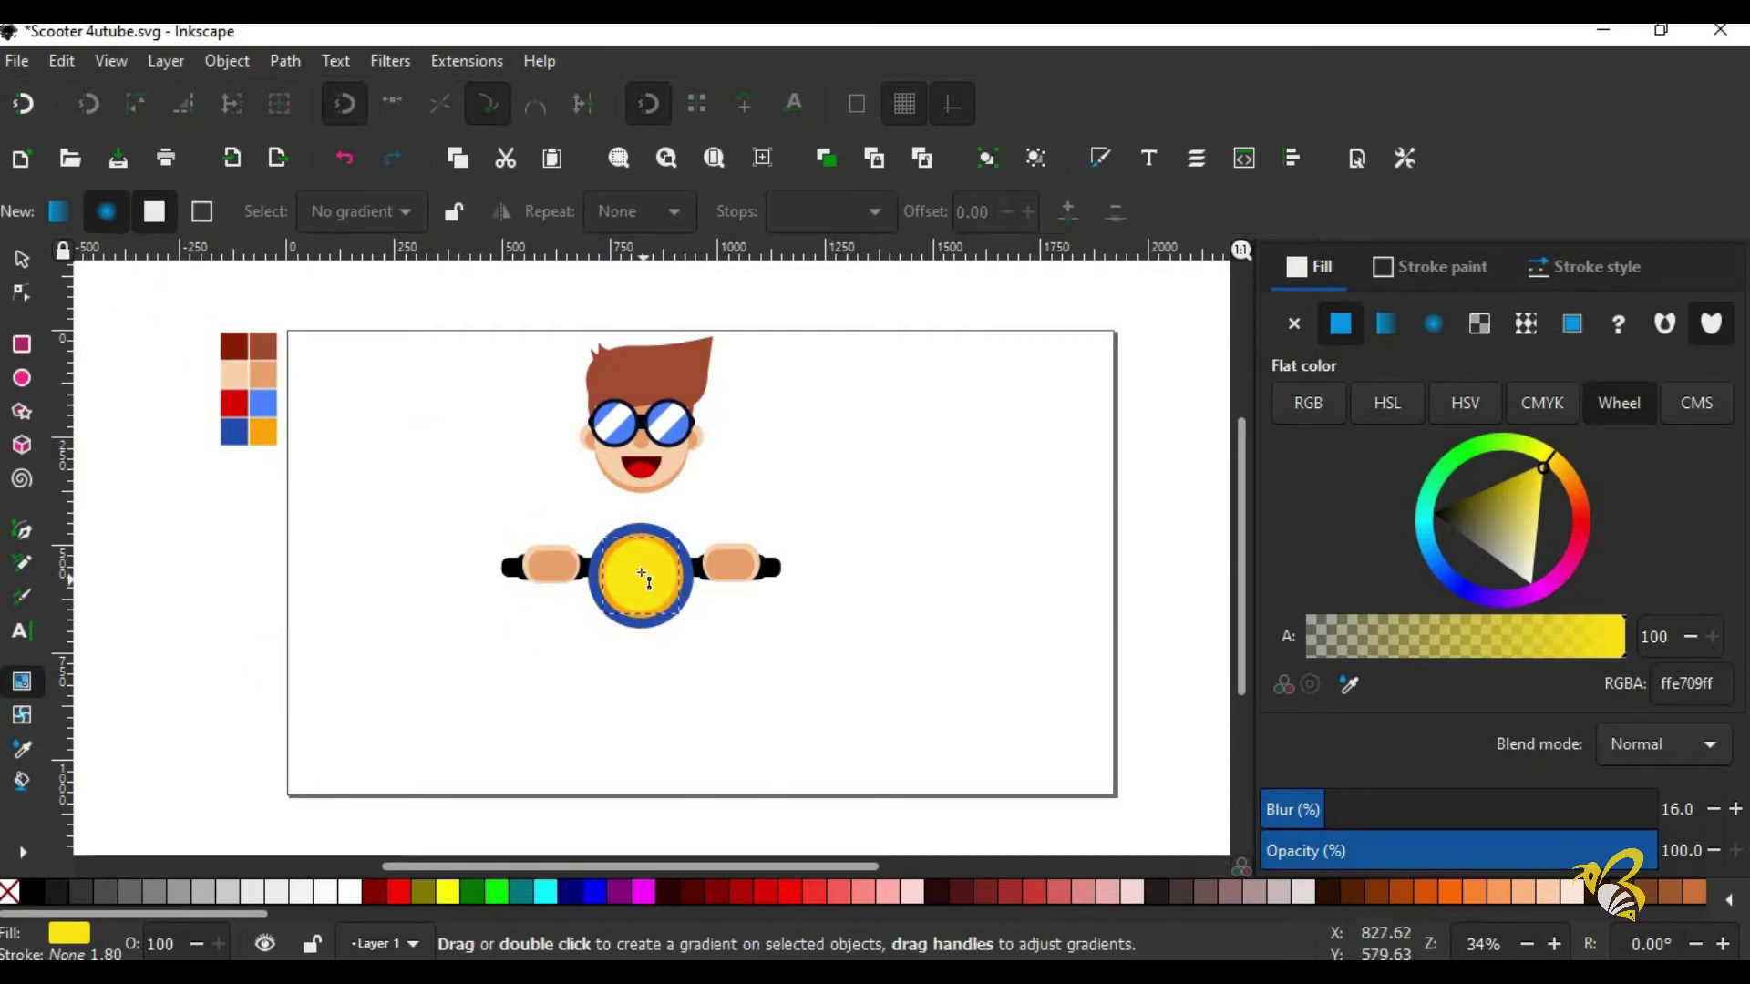
left_click_drag(639, 570, 662, 601)
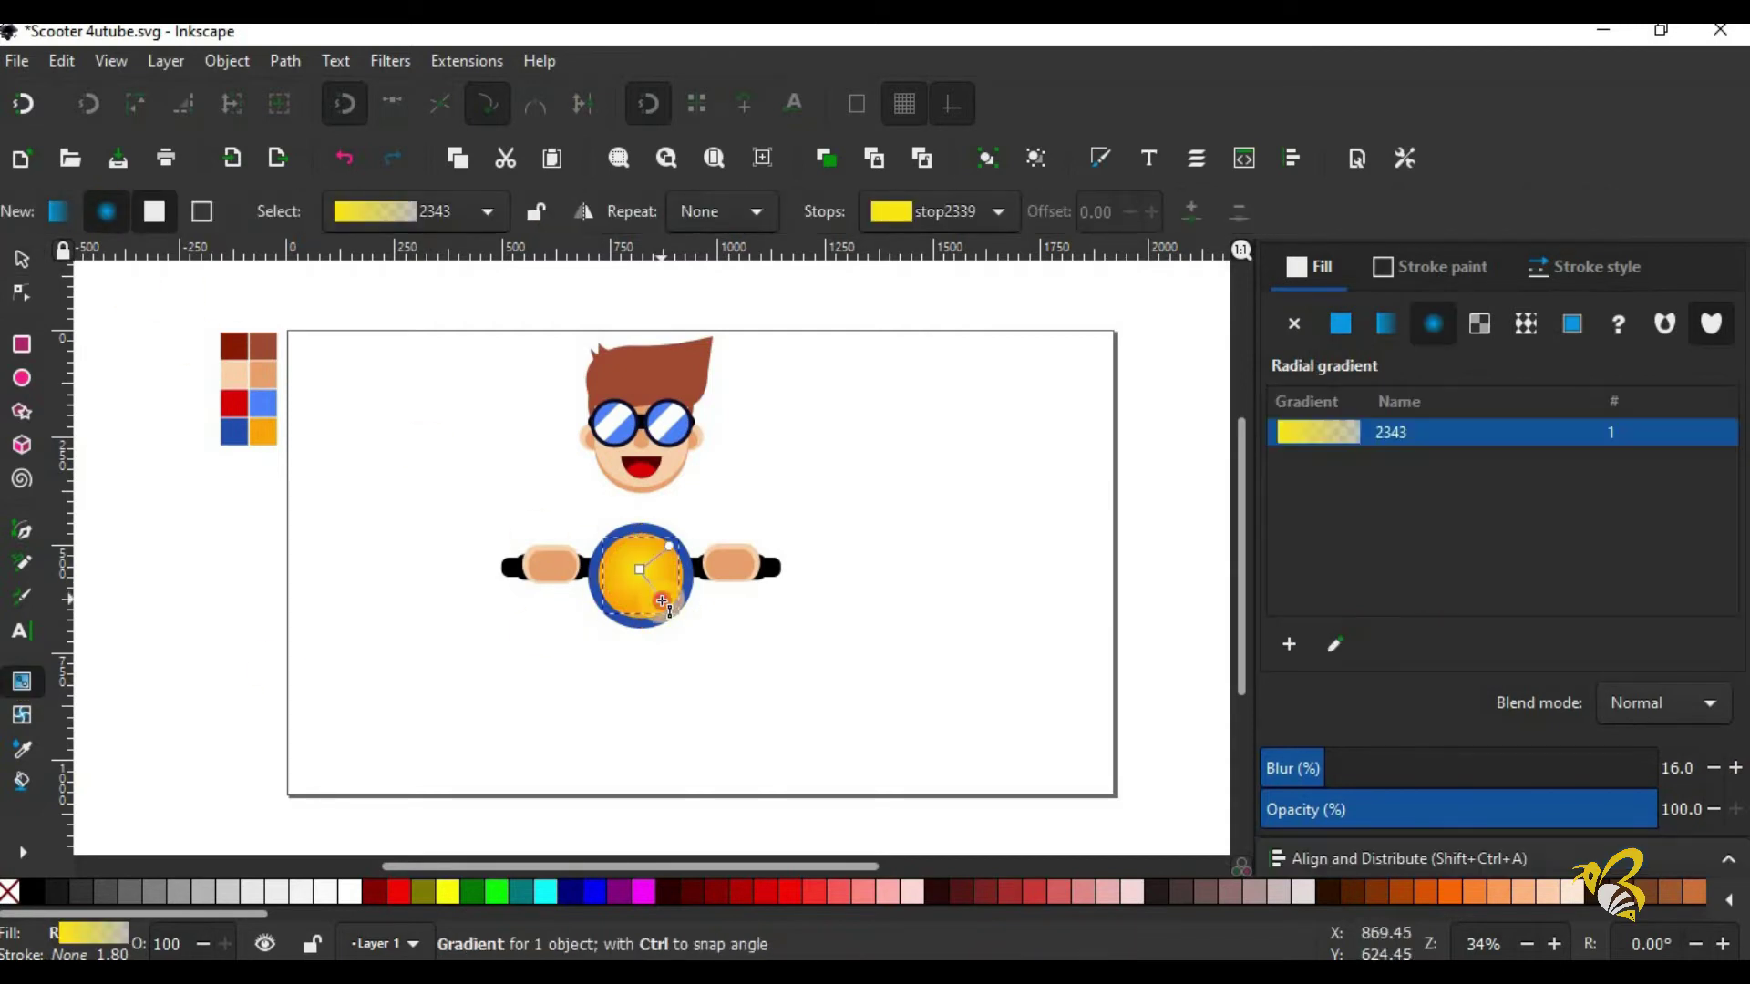
left_click(676, 548)
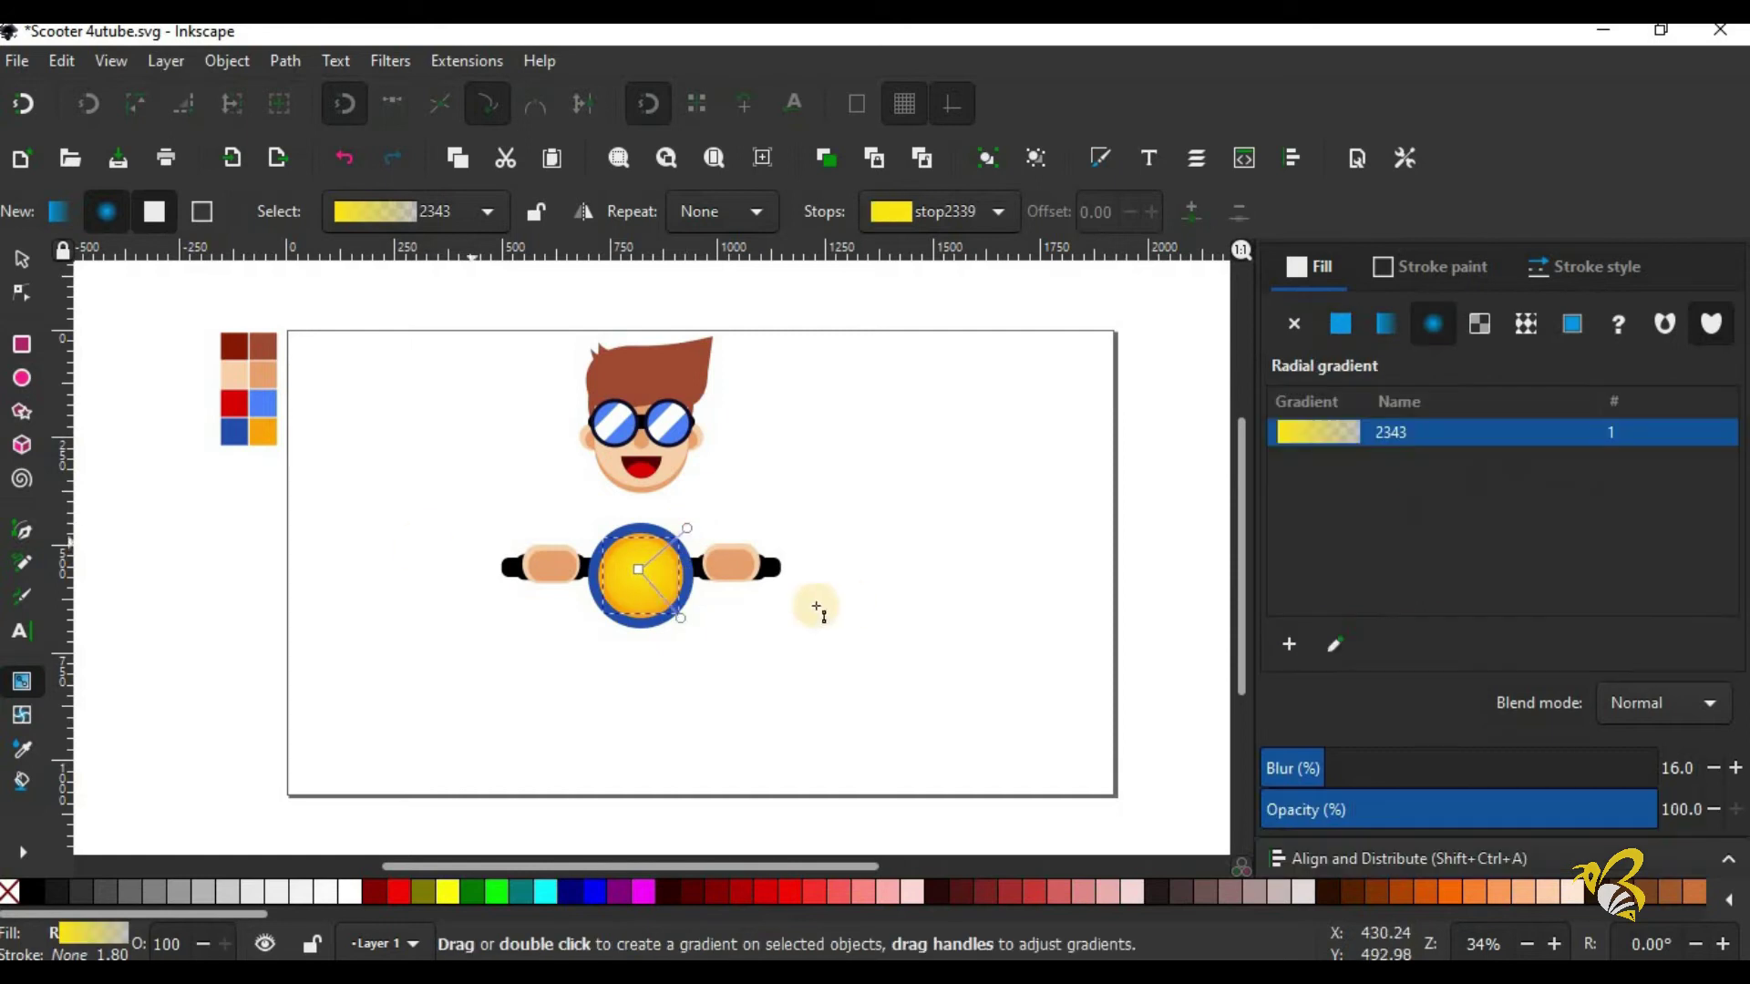
left_click(640, 569)
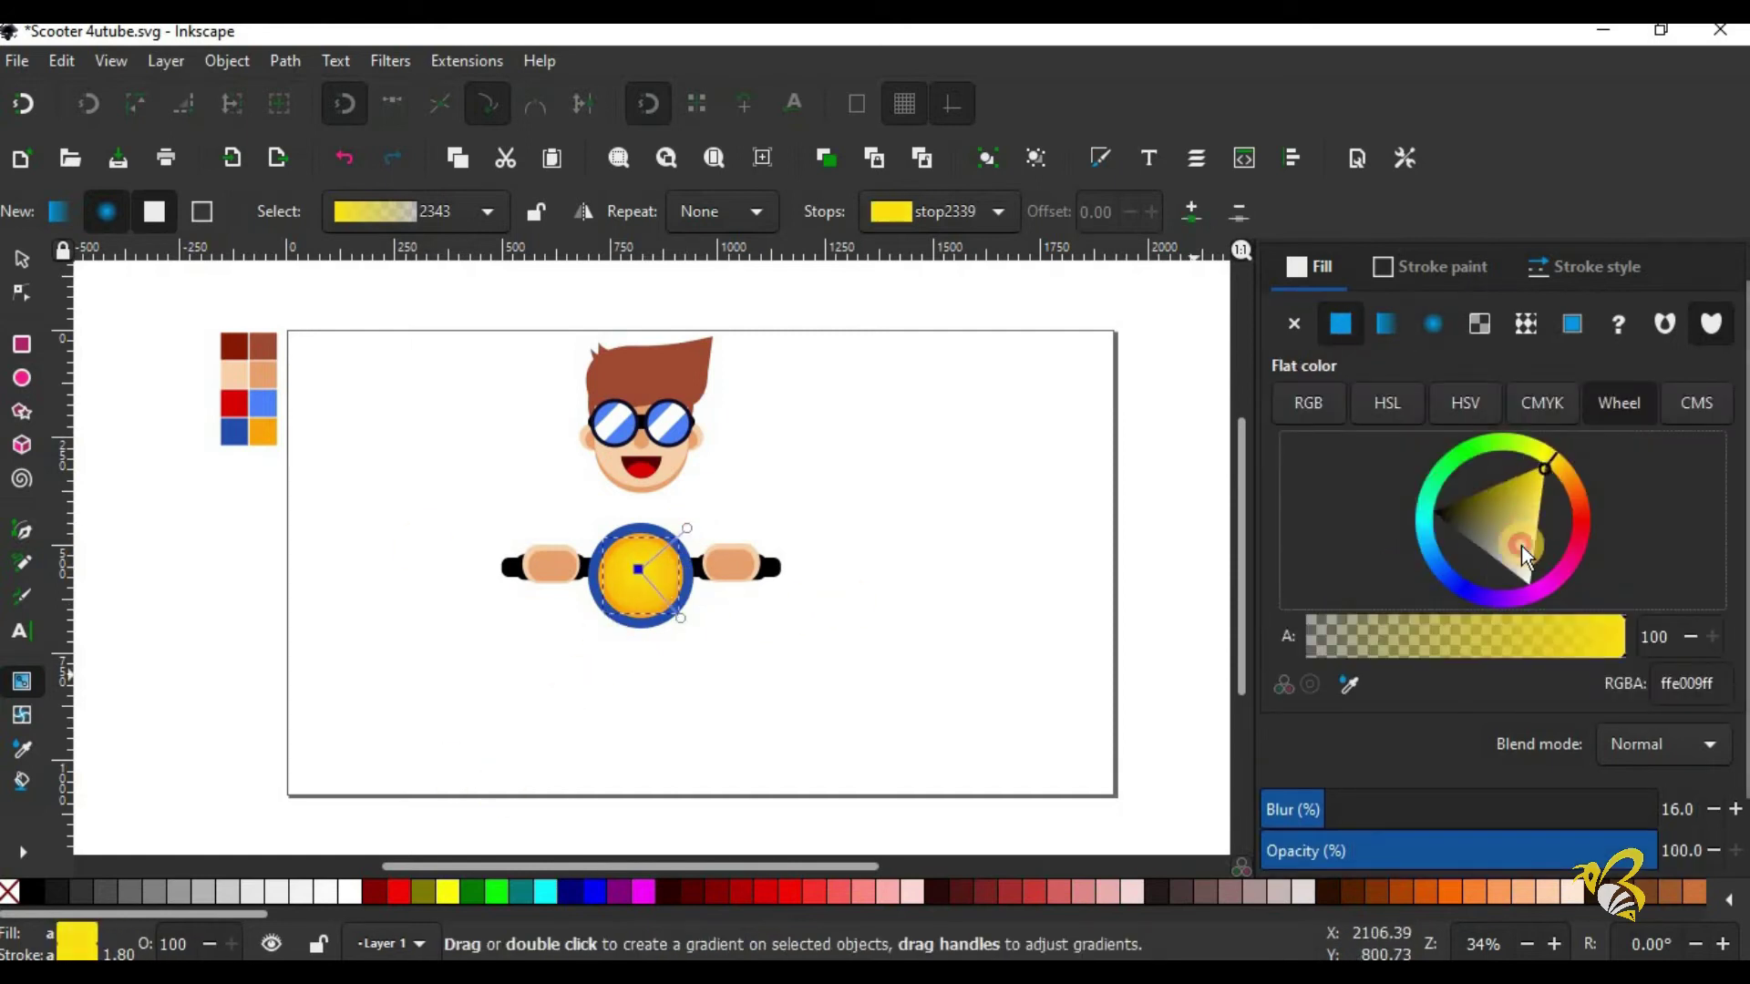
left_click(1530, 571)
key("ctrl+z")
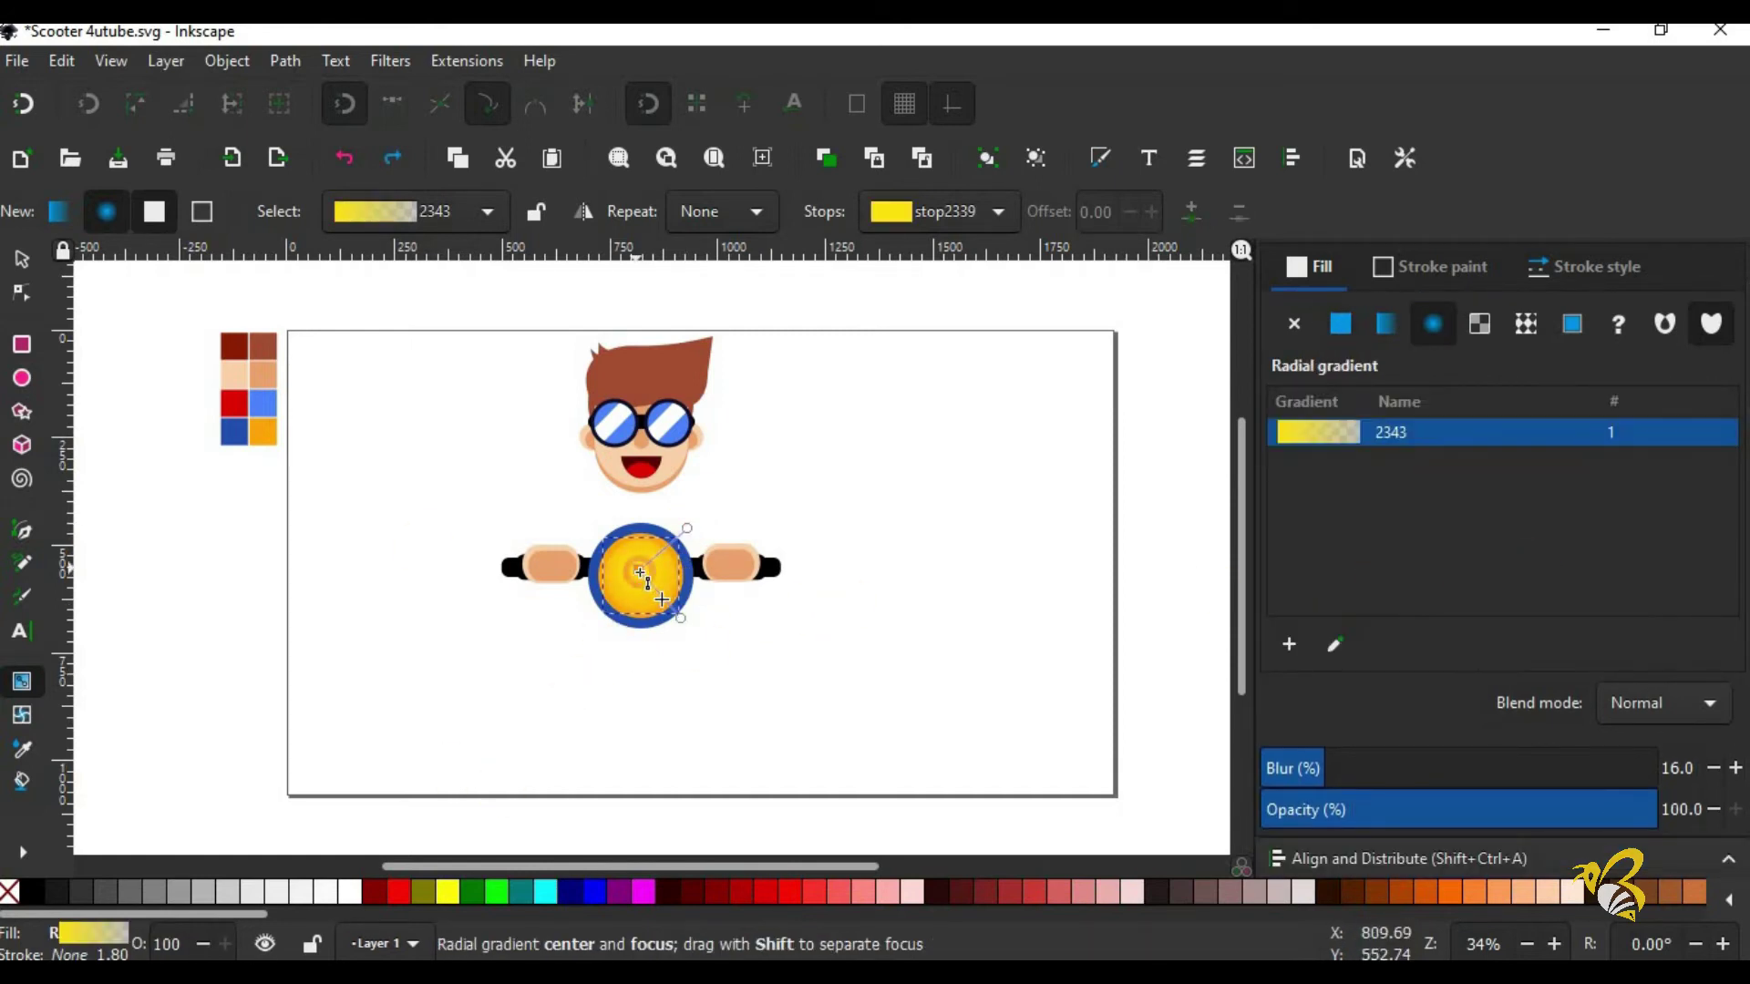
left_click(640, 572)
left_click_drag(255, 914, 458, 915)
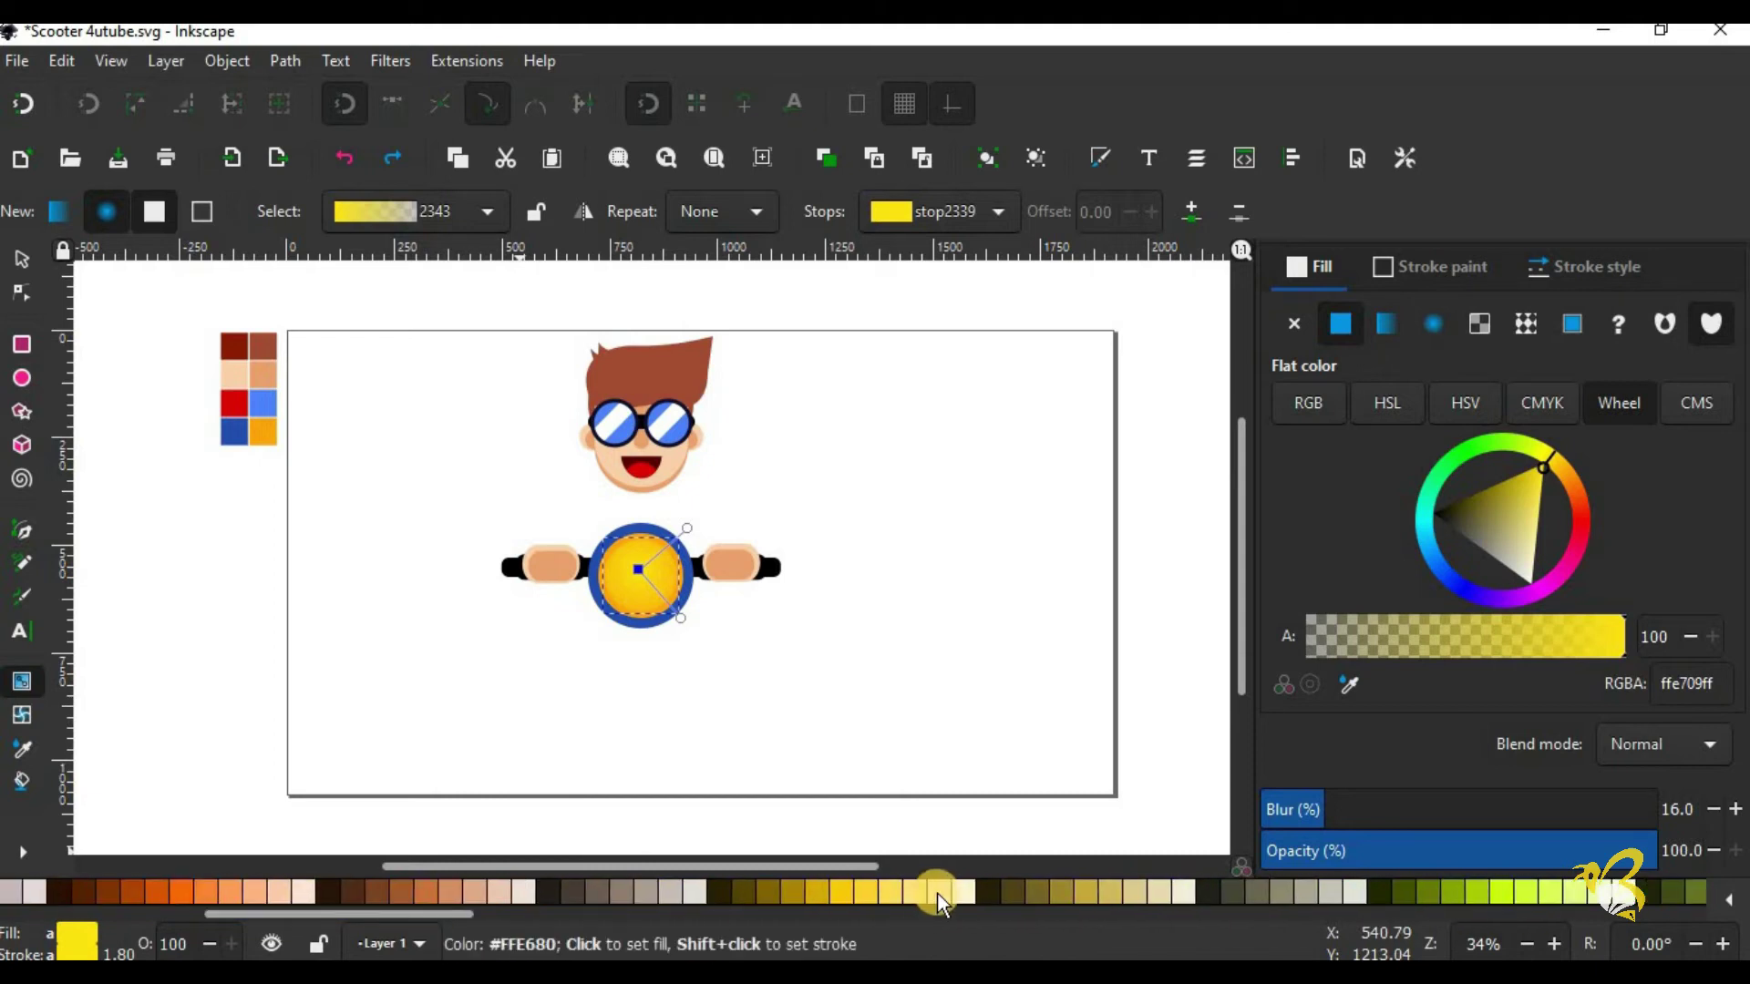
left_click(945, 898)
Step: Make the gradient's outer stop an opaque rich gold and stretch its radius outward
left_click(22, 290)
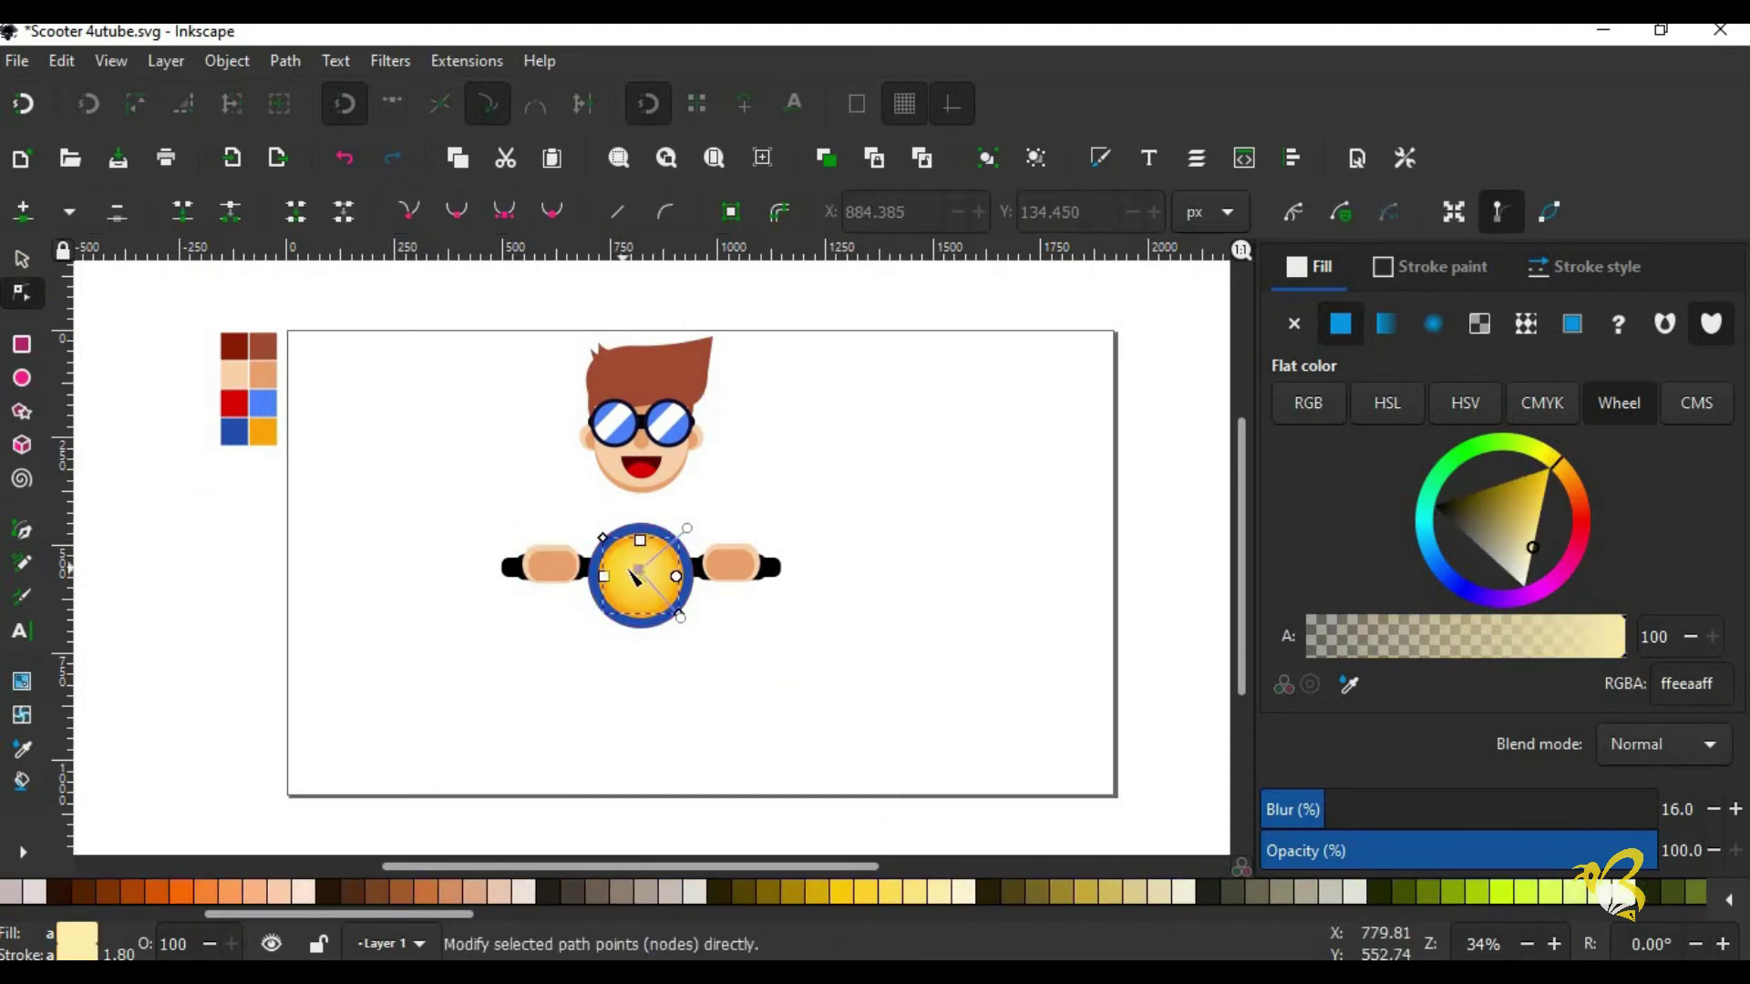
left_click(690, 535)
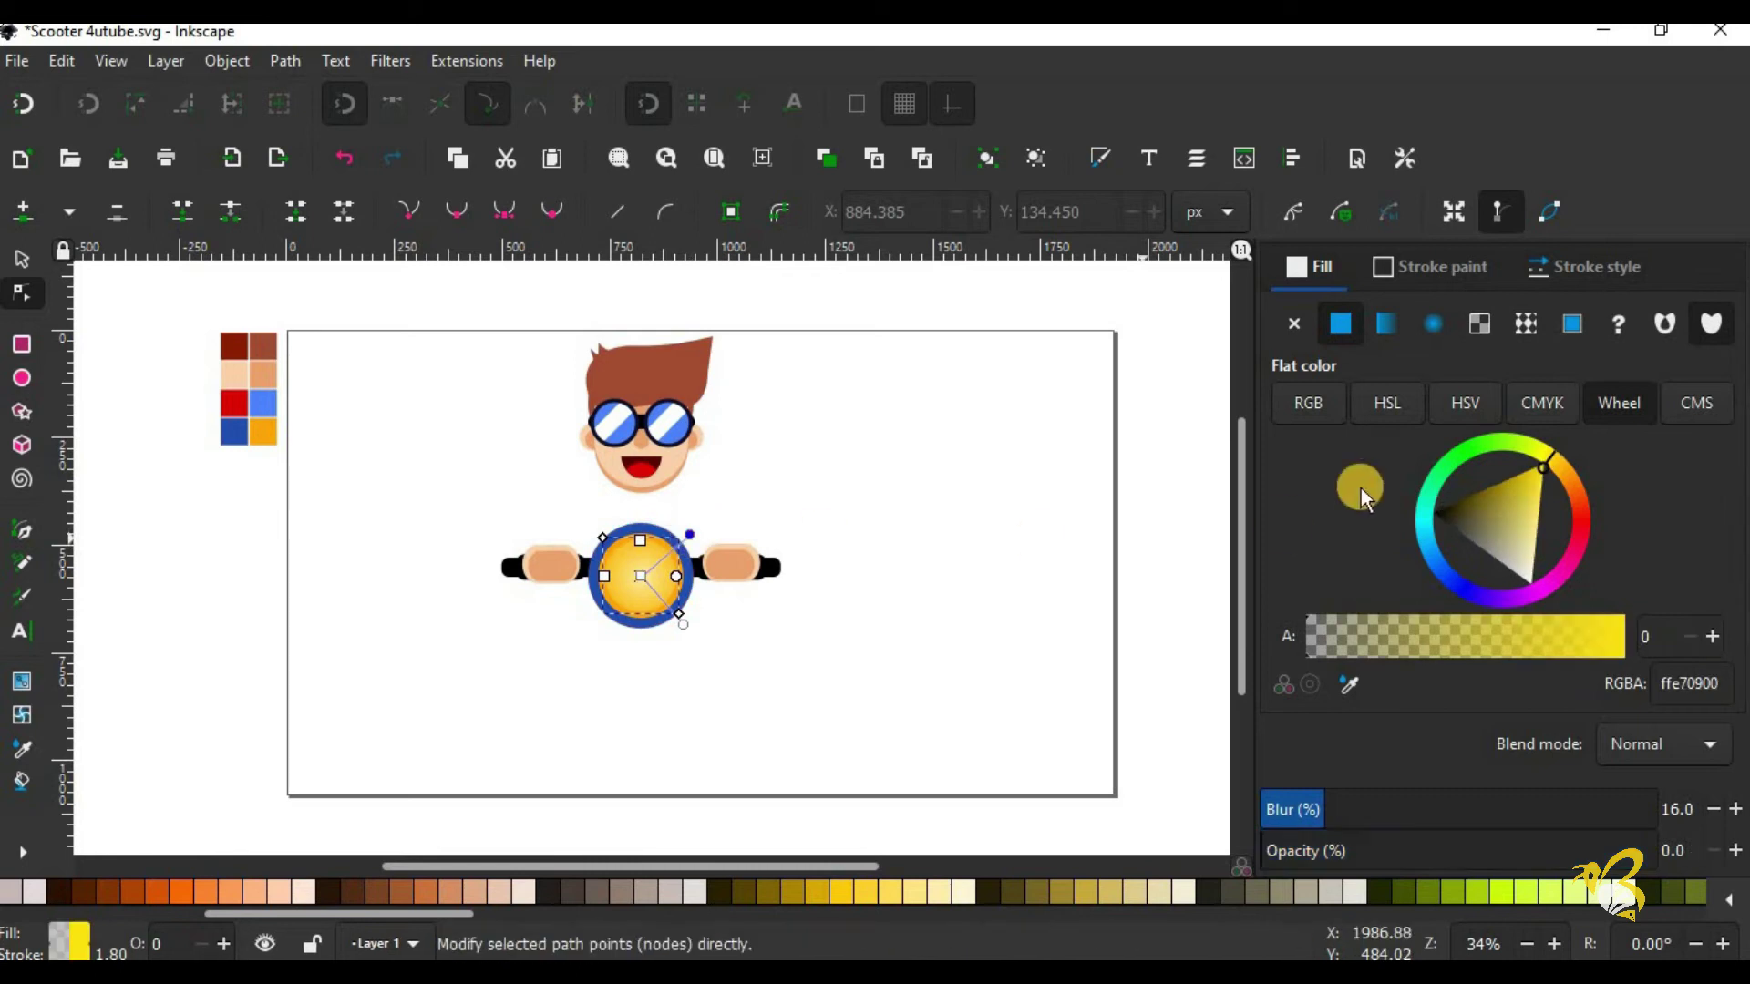
left_click(870, 891)
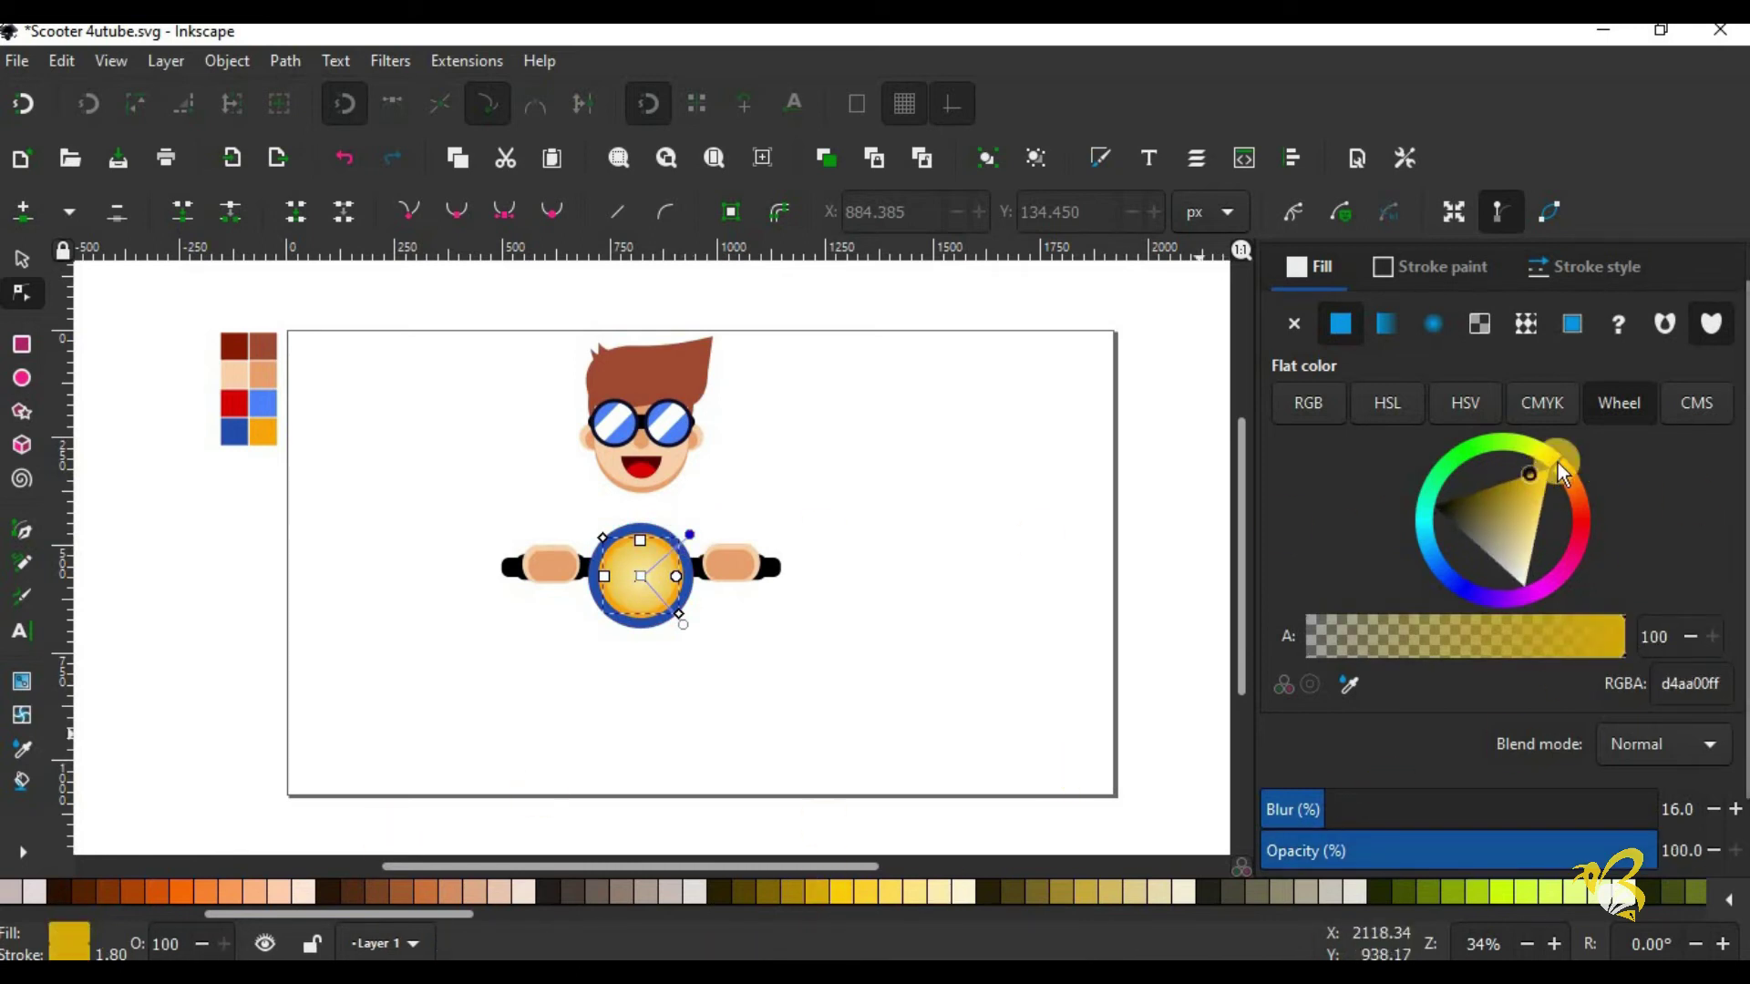
left_click_drag(1556, 462, 1556, 455)
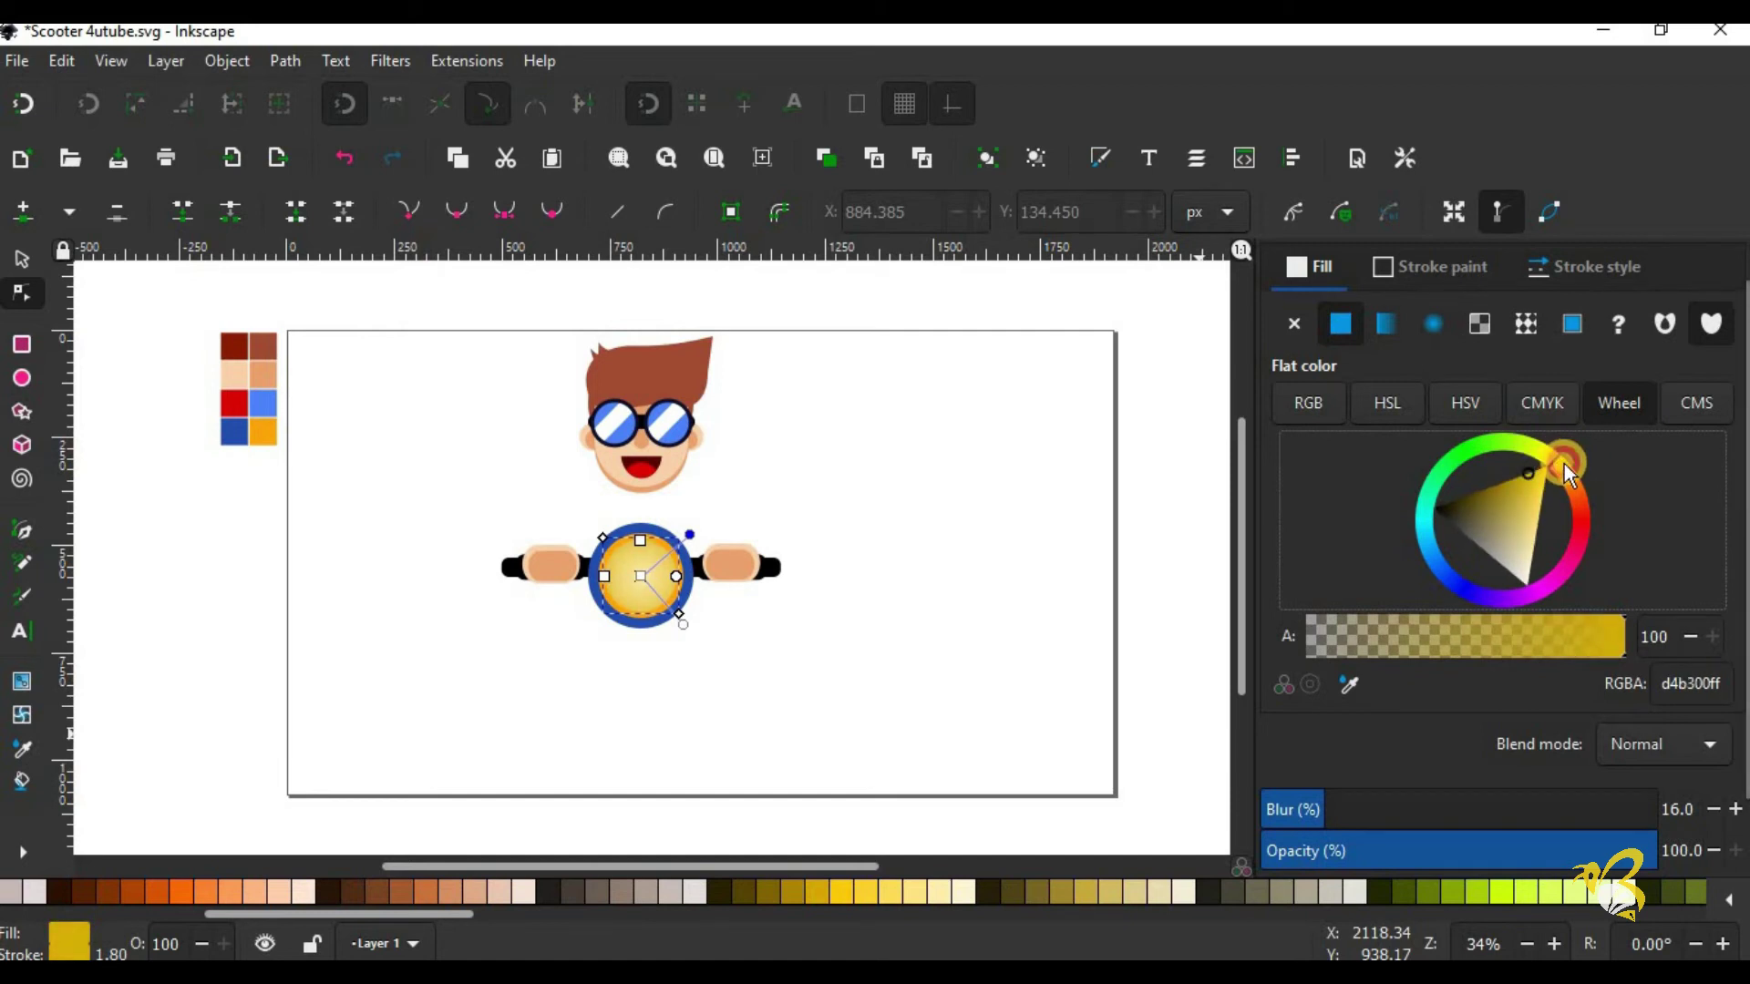
left_click(1567, 472)
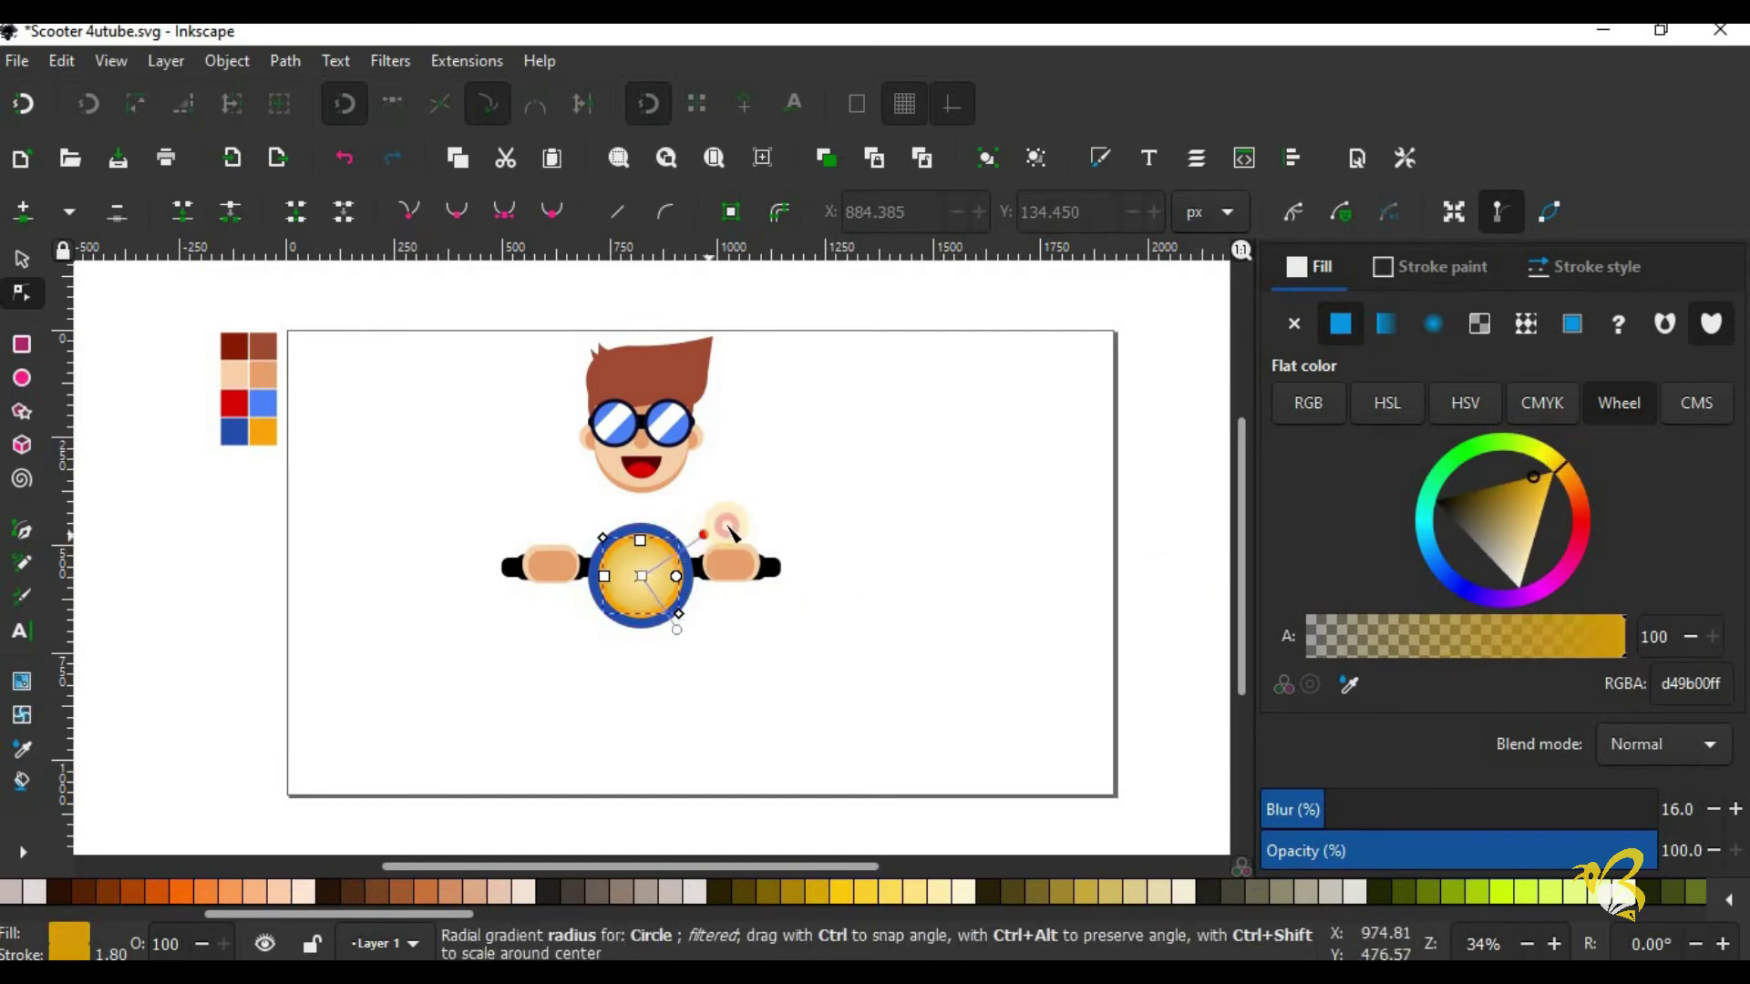
left_click_drag(729, 529, 720, 498)
left_click(829, 895)
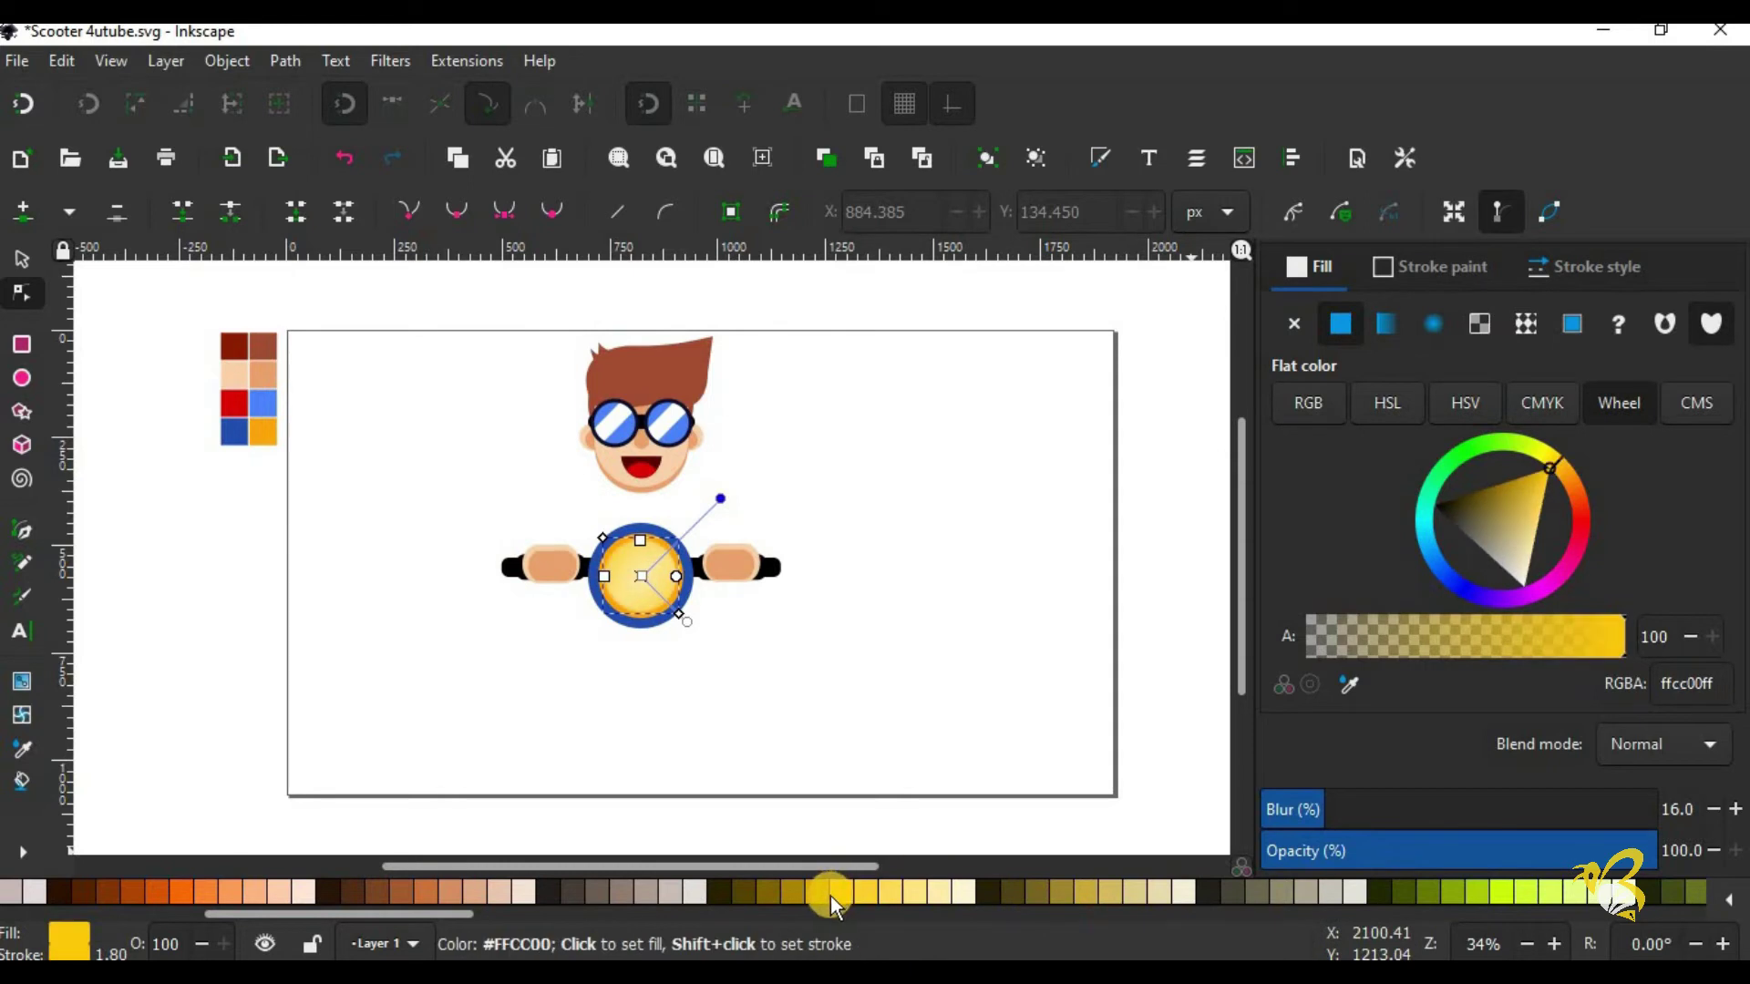
left_click(687, 621)
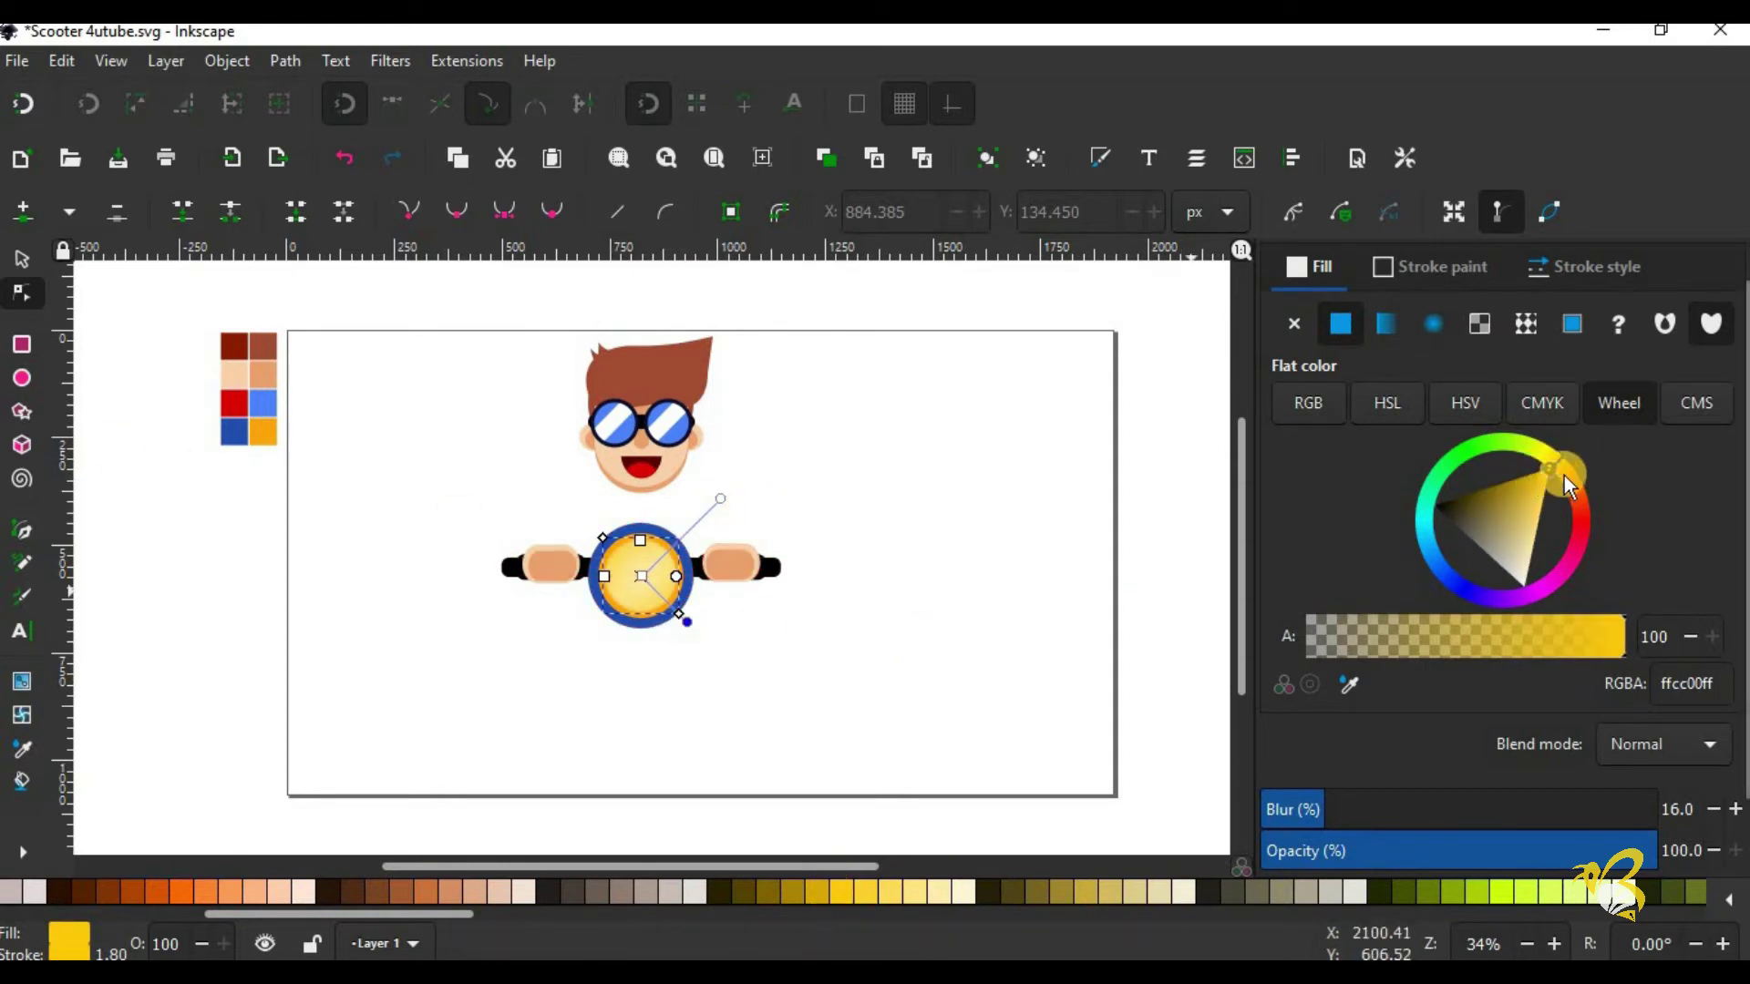
key("s")
left_click(395, 623)
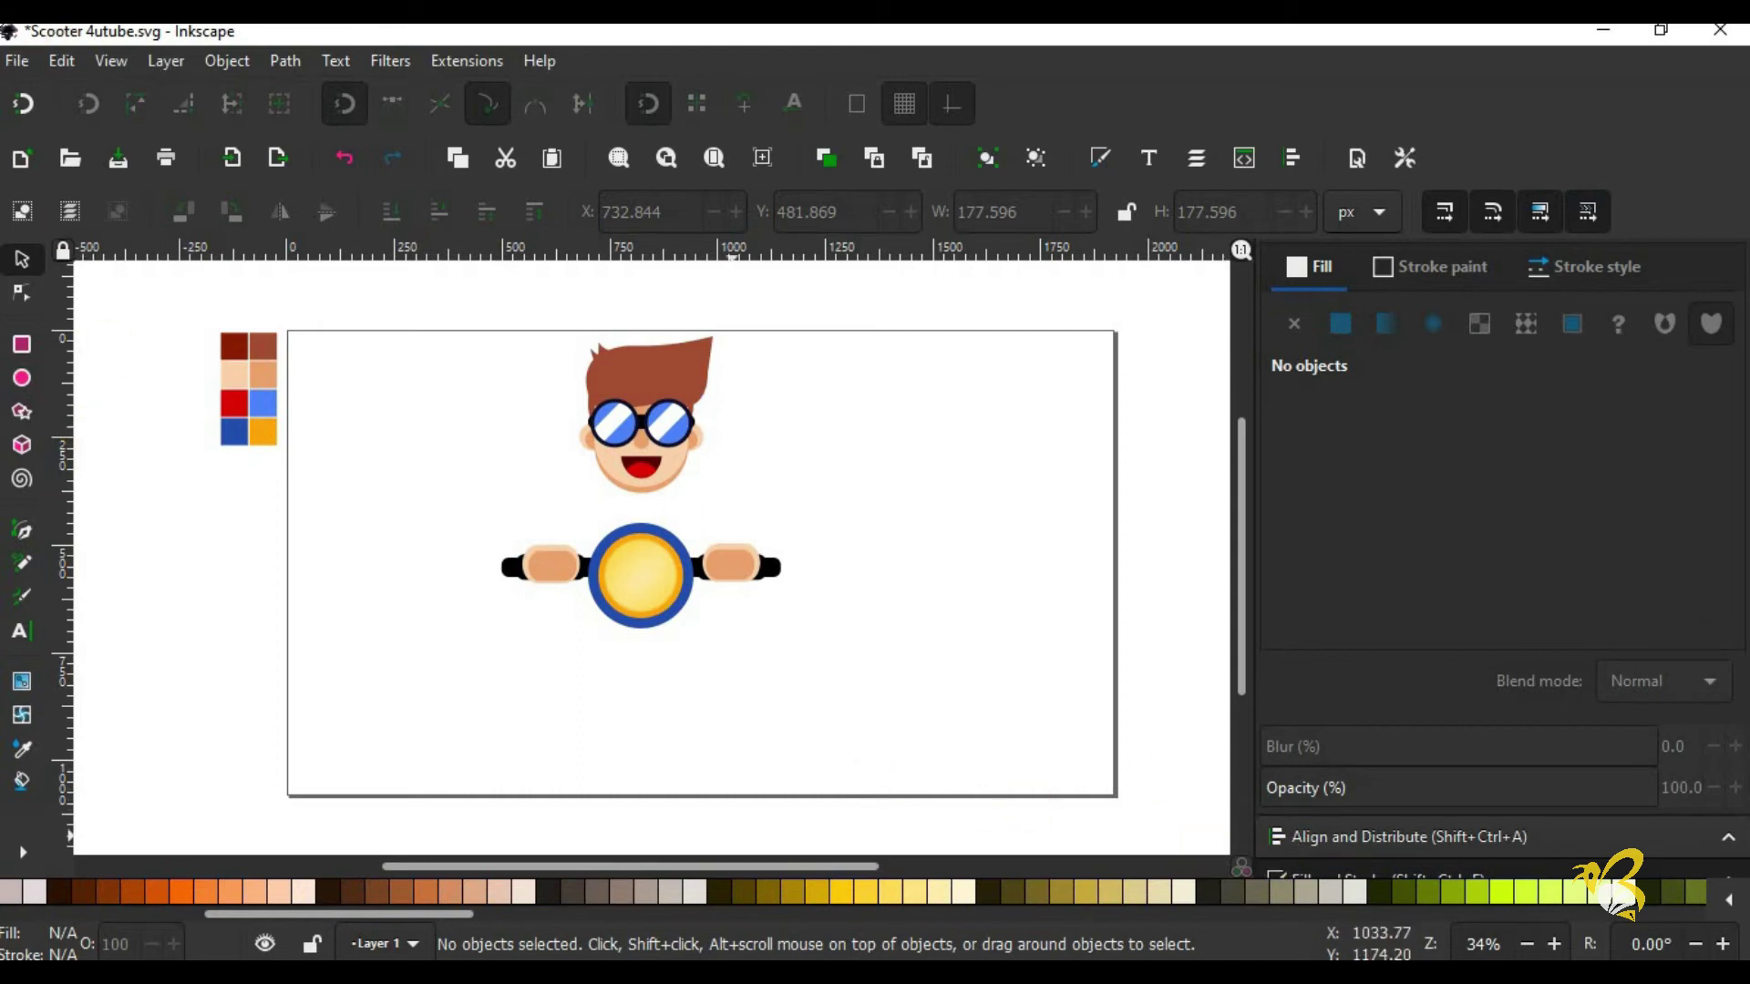
Step: Pull the headlight's radial gradient radius inward for a smaller pale centre and richer gold
scroll(911, 892, "down", 3)
left_click(21, 290)
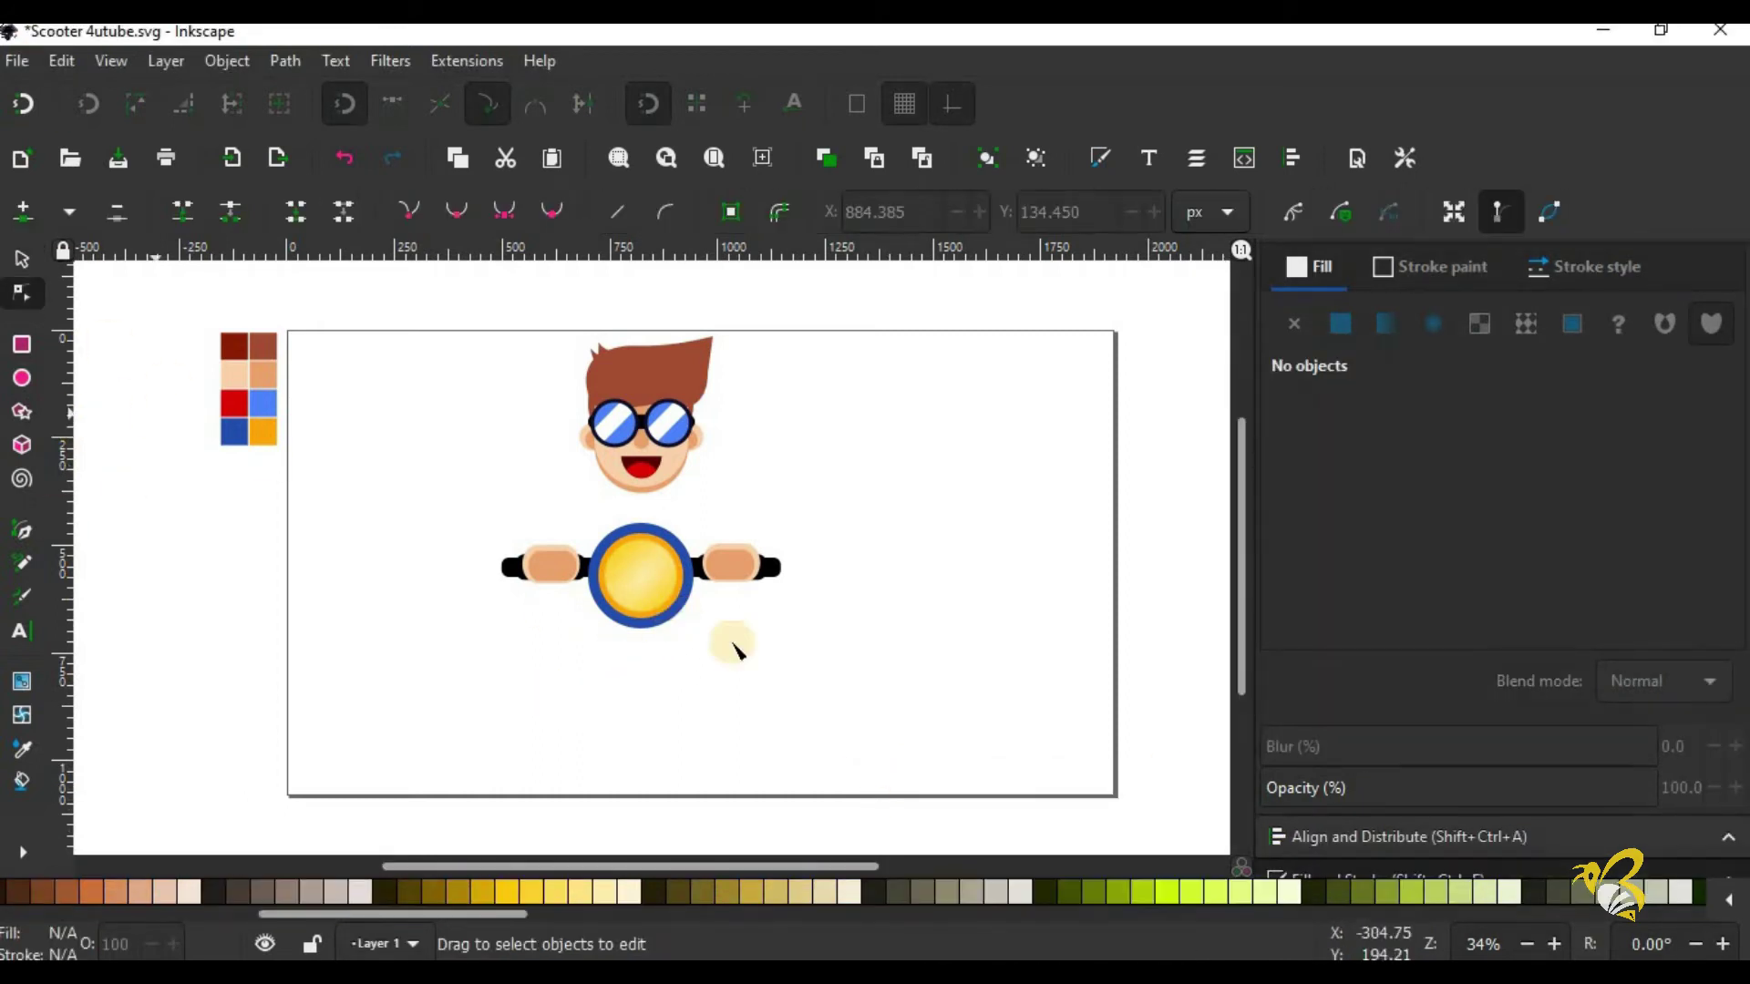
left_click(627, 559)
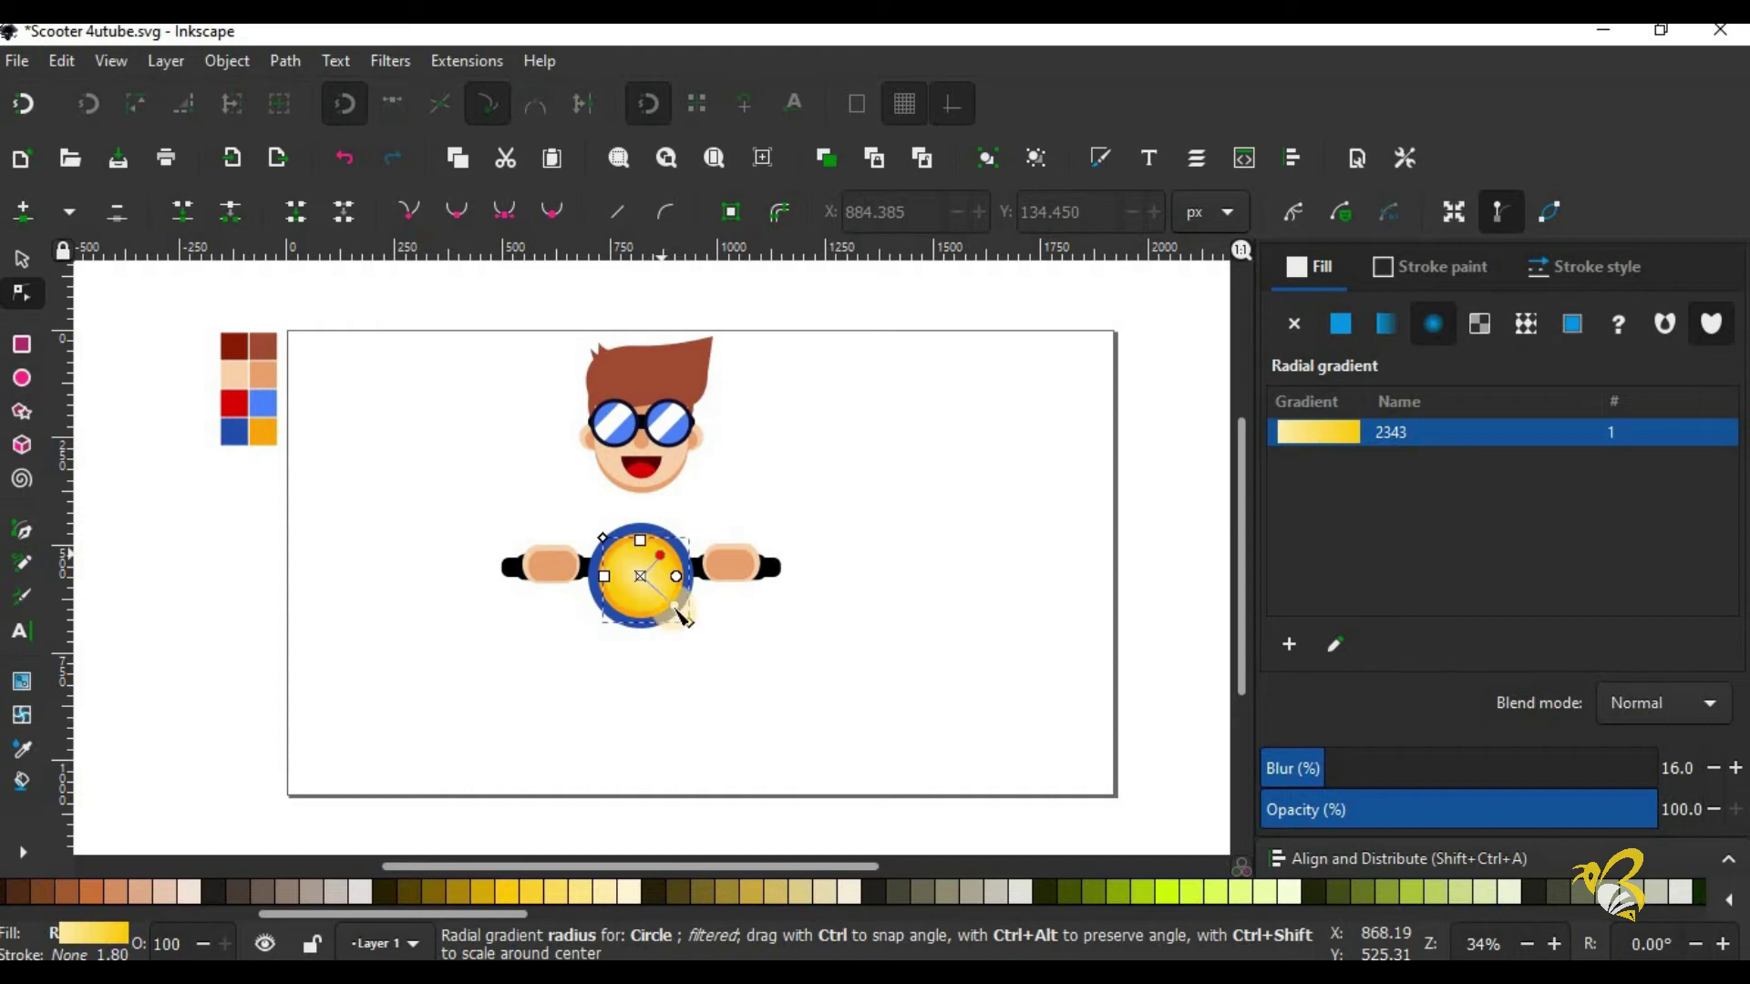
left_click_drag(677, 609, 658, 598)
left_click(753, 709)
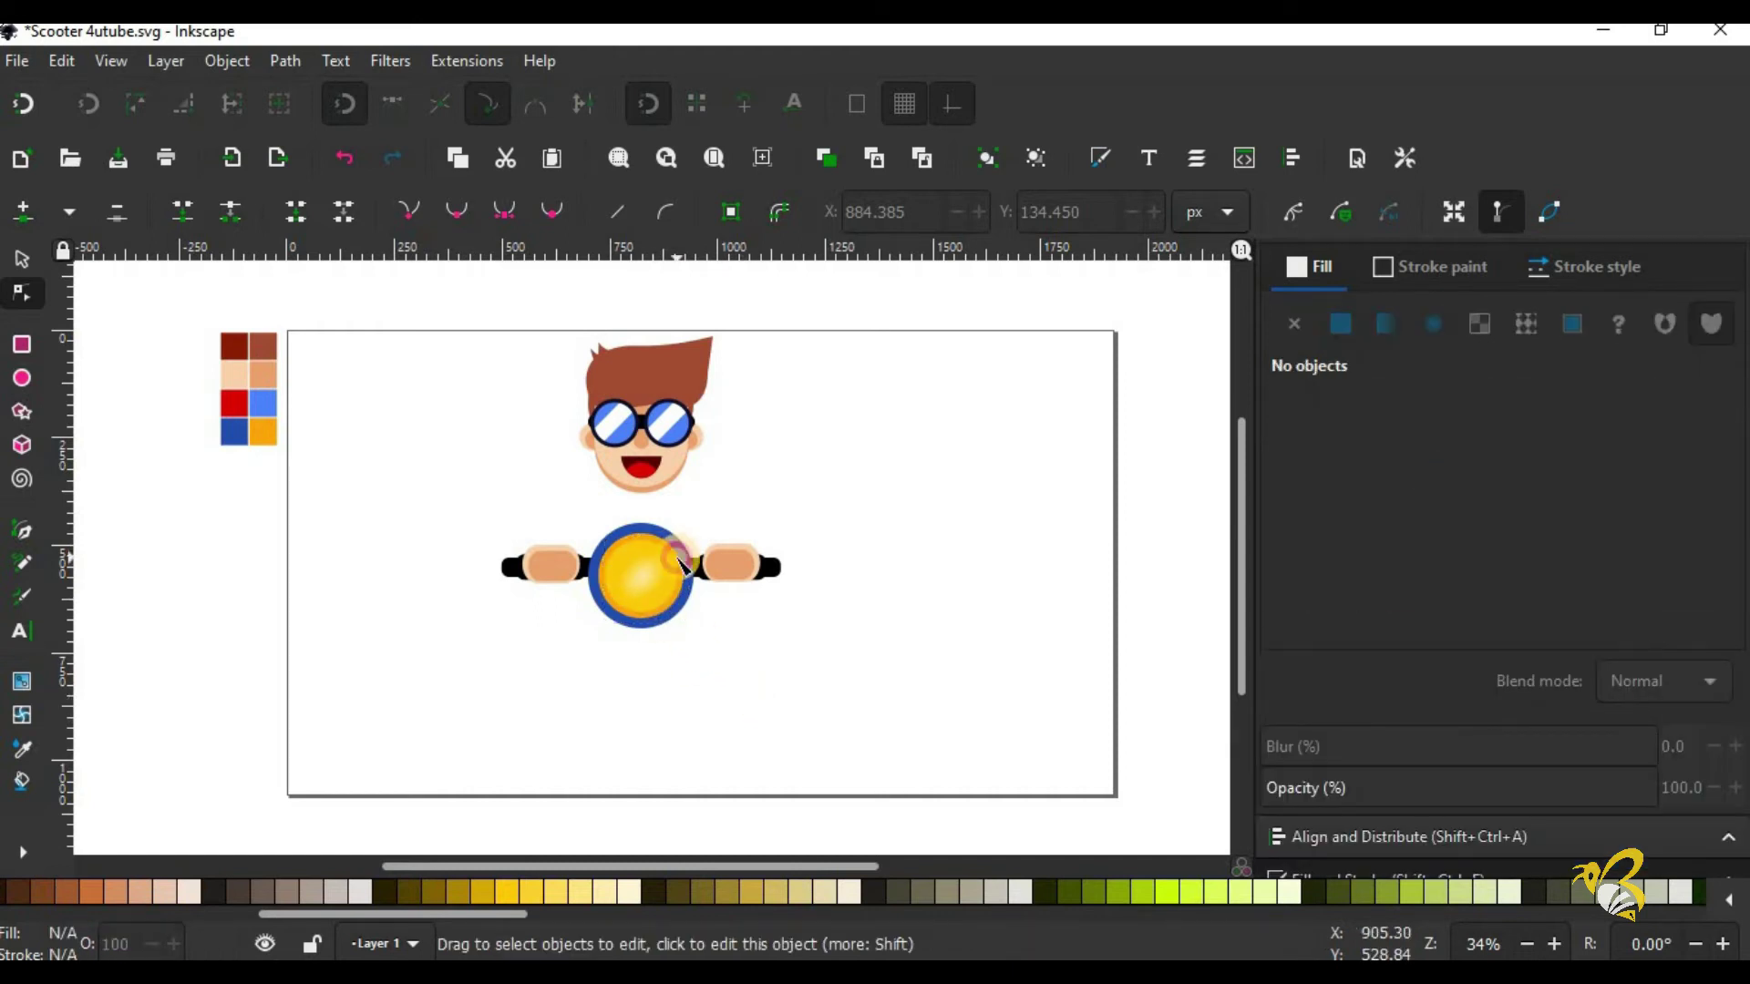
left_click(681, 563)
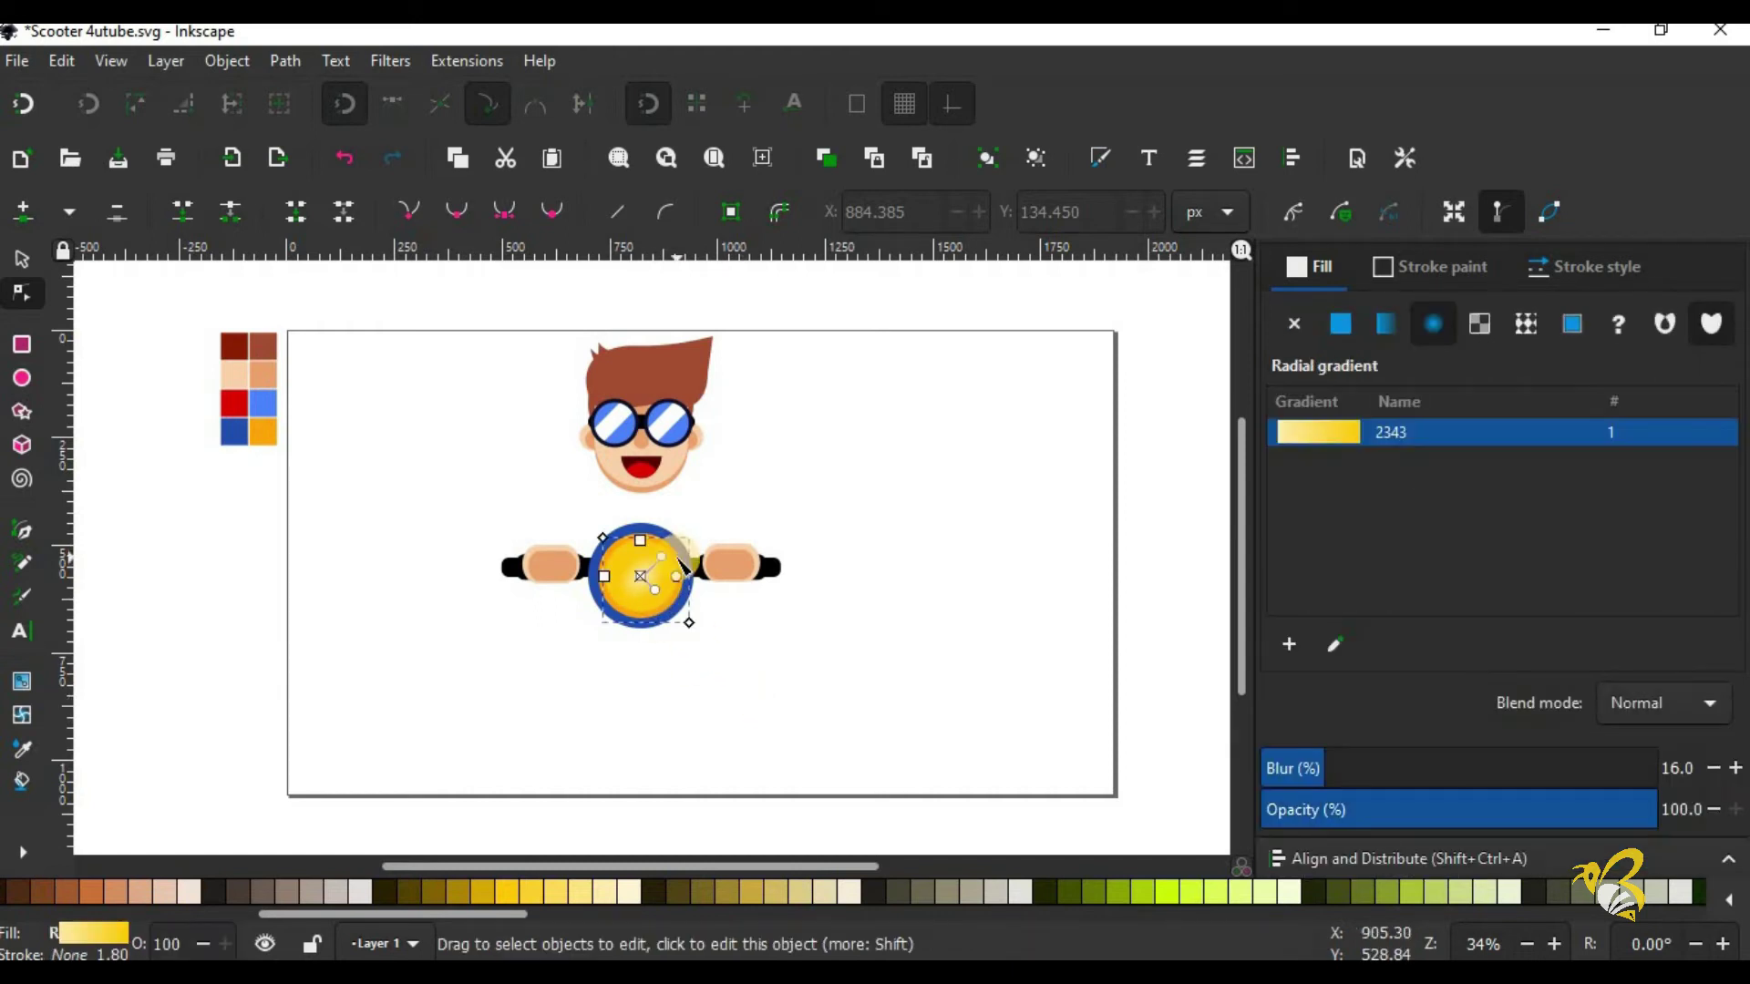
left_click(746, 540)
Step: Draw a tall rectangle below the headlight and round its corners
left_click(22, 344)
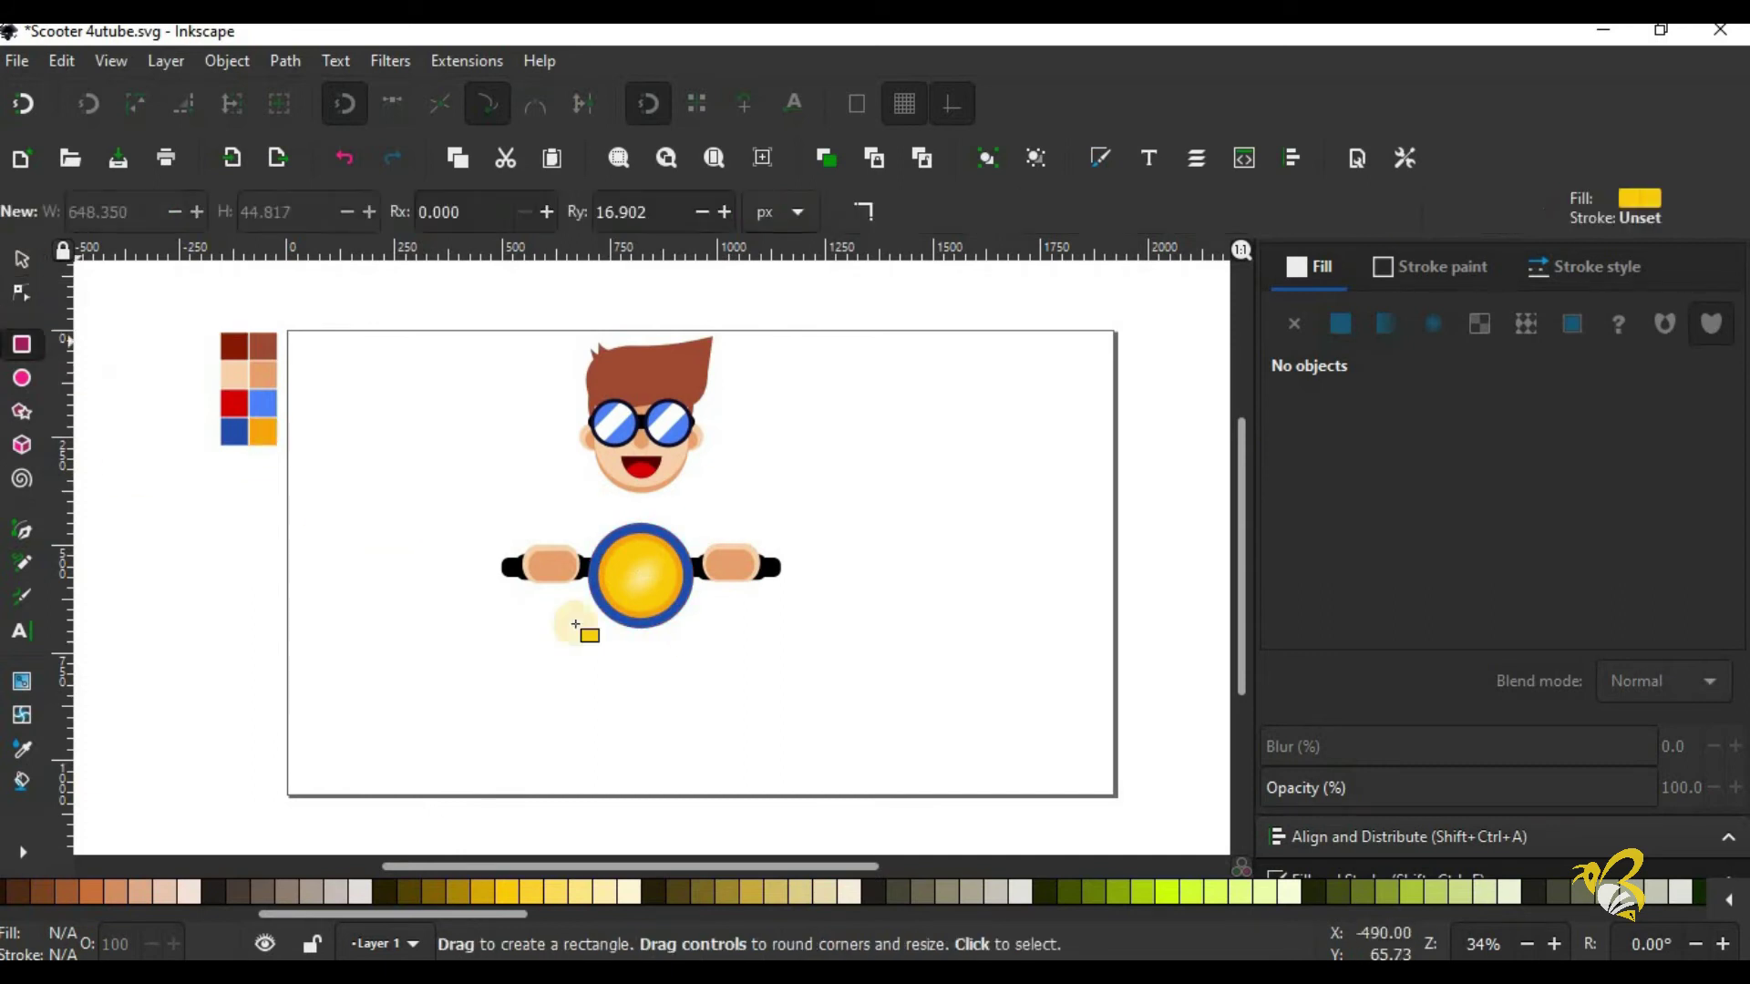
left_click_drag(531, 598, 750, 792)
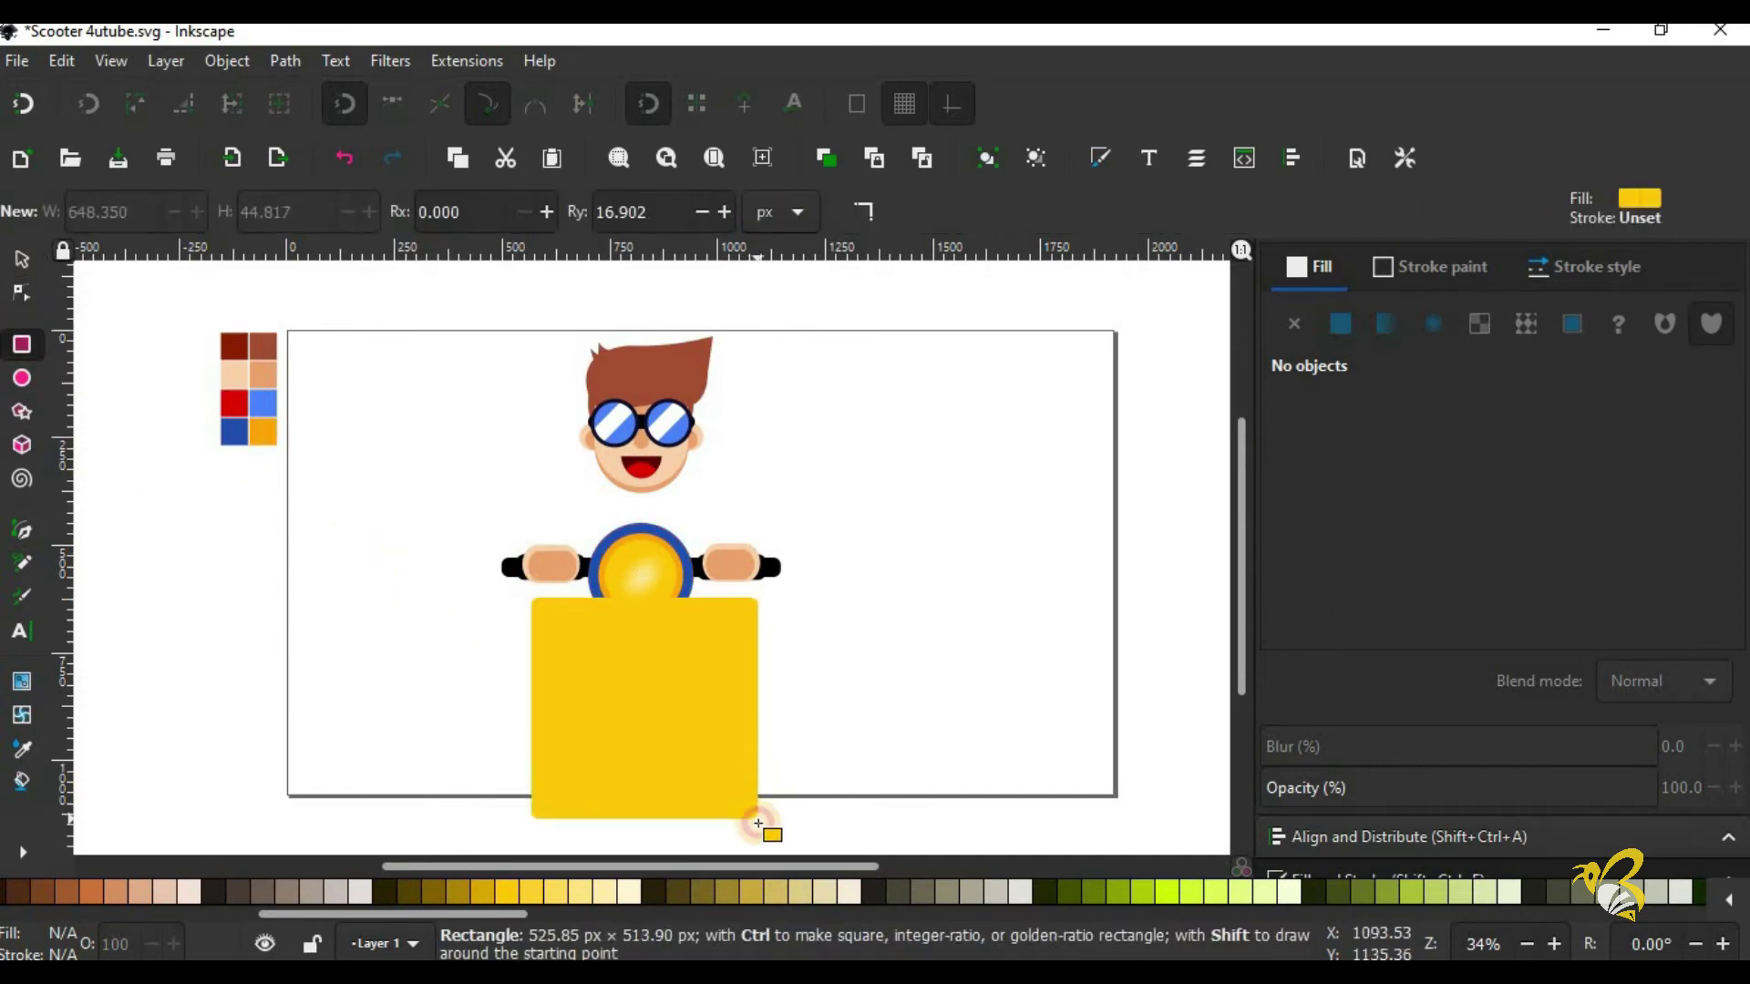
key("n")
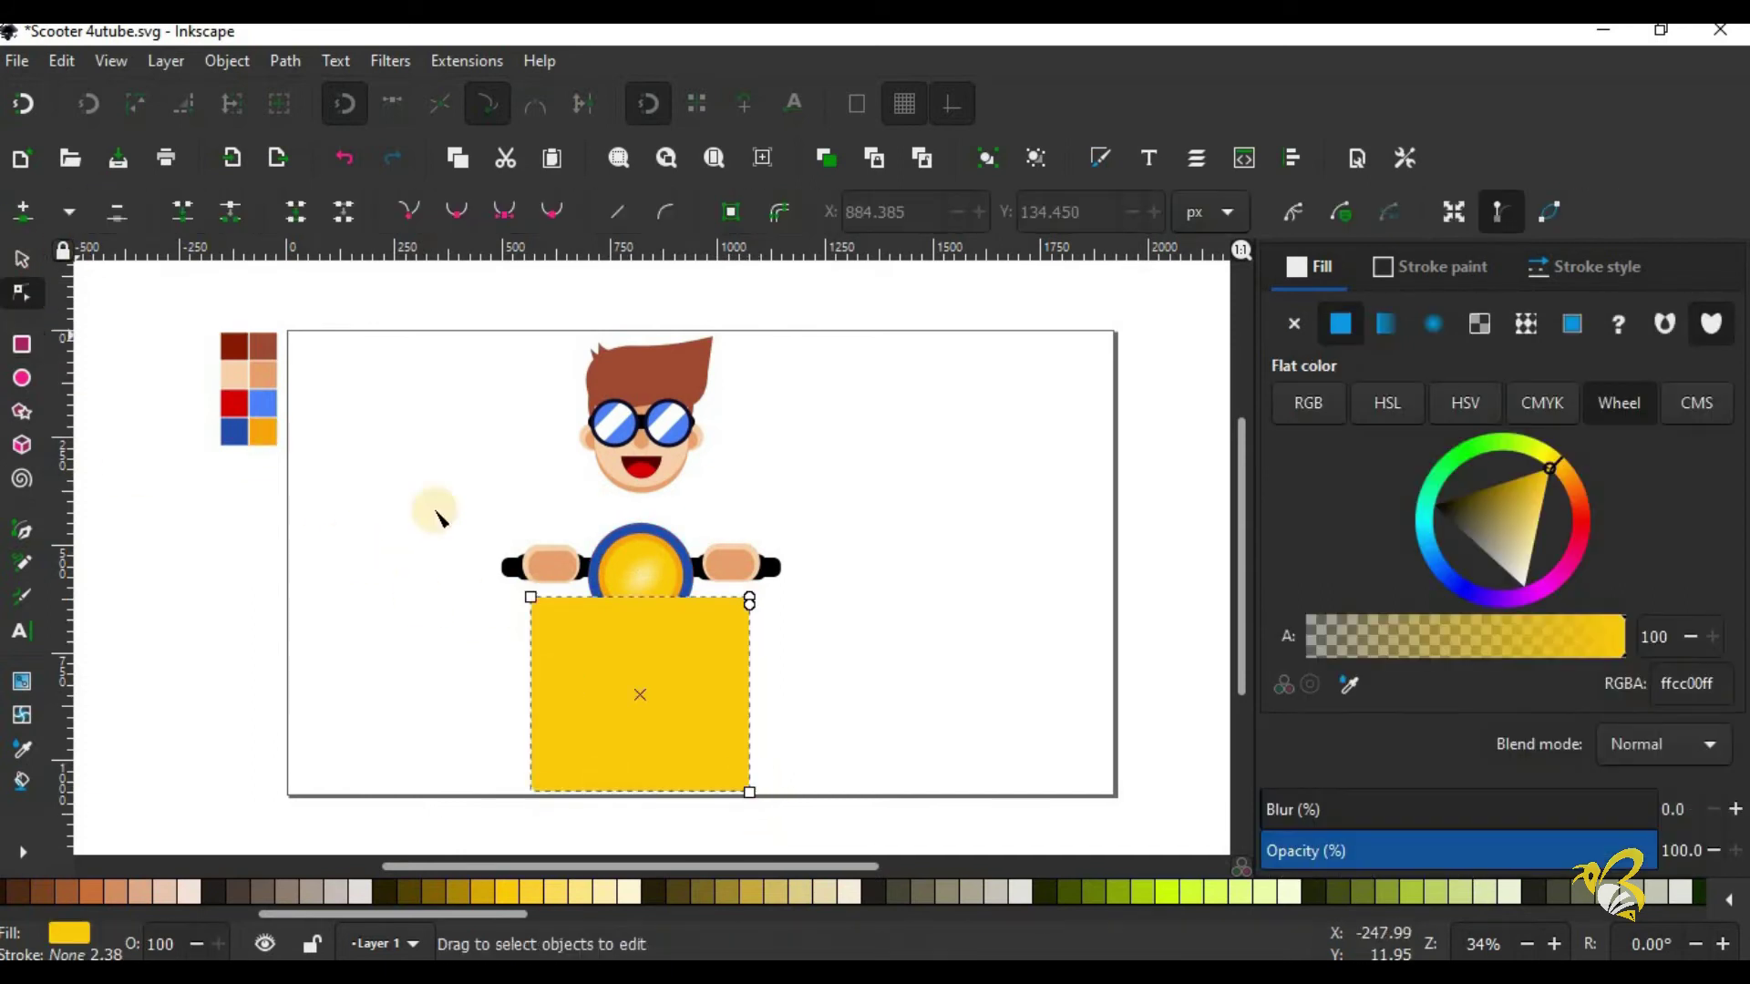
mouse_move(749, 597)
left_mouse_down()
mouse_move(750, 685)
mouse_move(743, 668)
mouse_move(731, 698)
mouse_move(501, 694)
left_mouse_up()
left_click(22, 259)
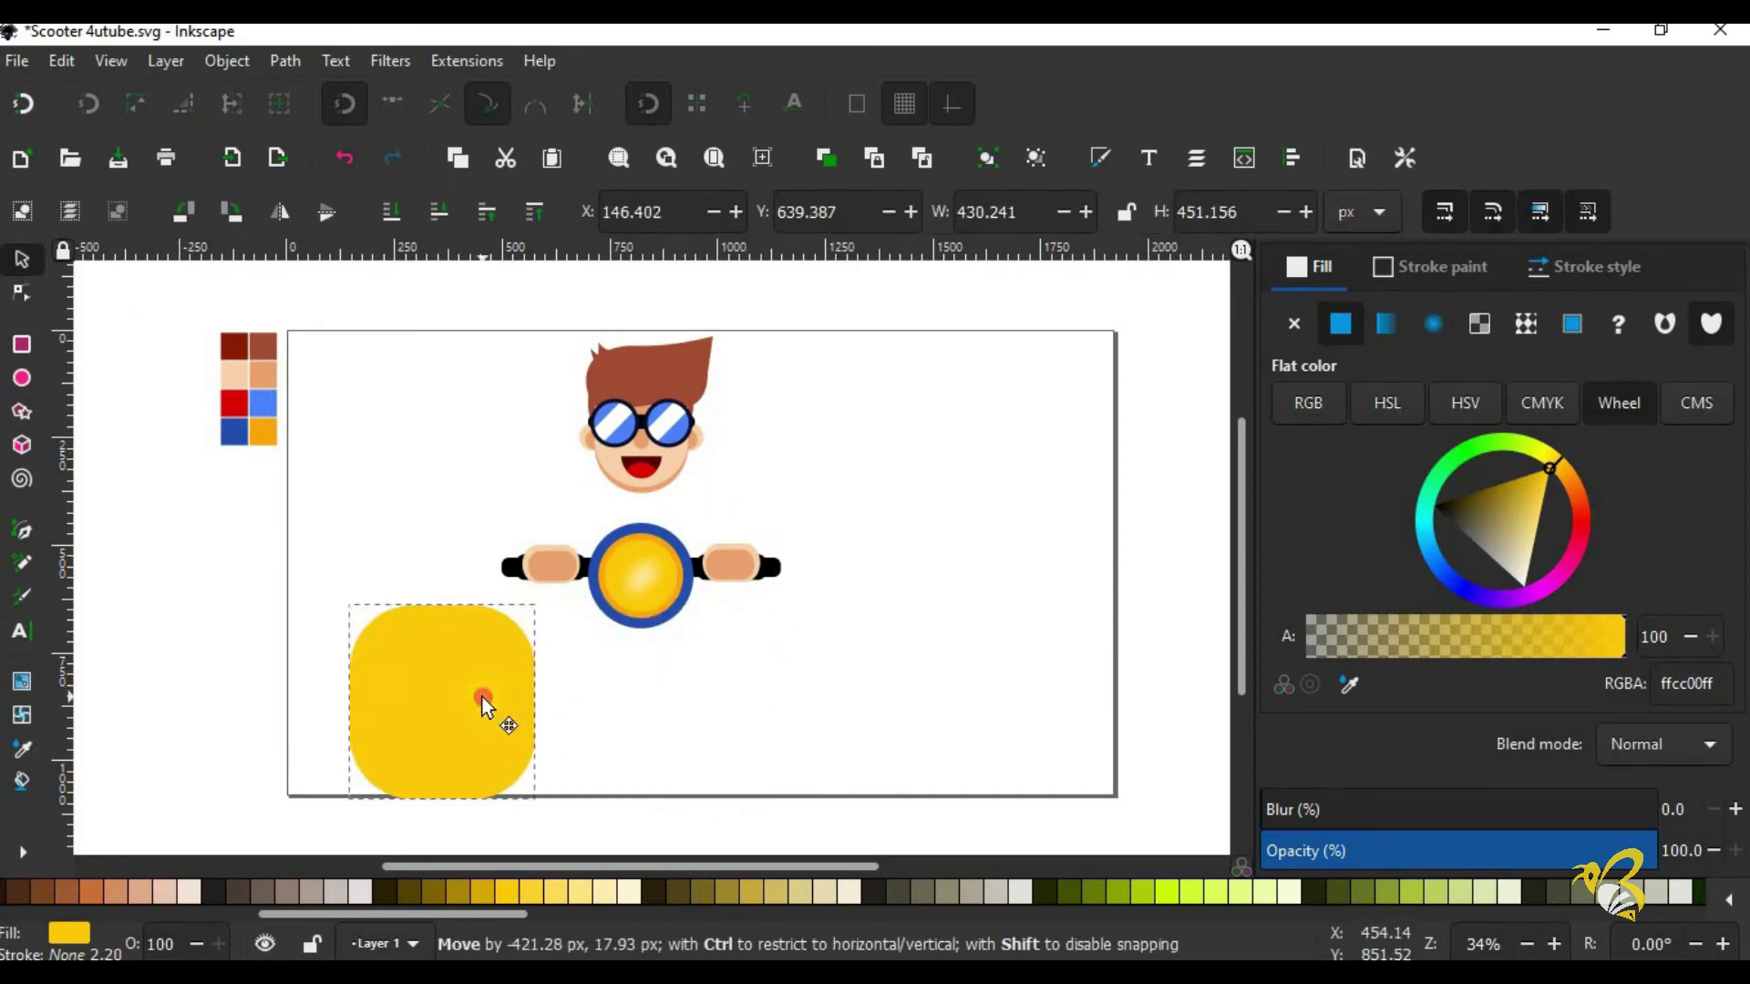
Step: Group the three headlight circles, place the rectangle beneath them and fill it dark blue #254db2
mouse_move(569, 498)
left_mouse_down()
mouse_move(693, 660)
mouse_move(676, 669)
left_mouse_up()
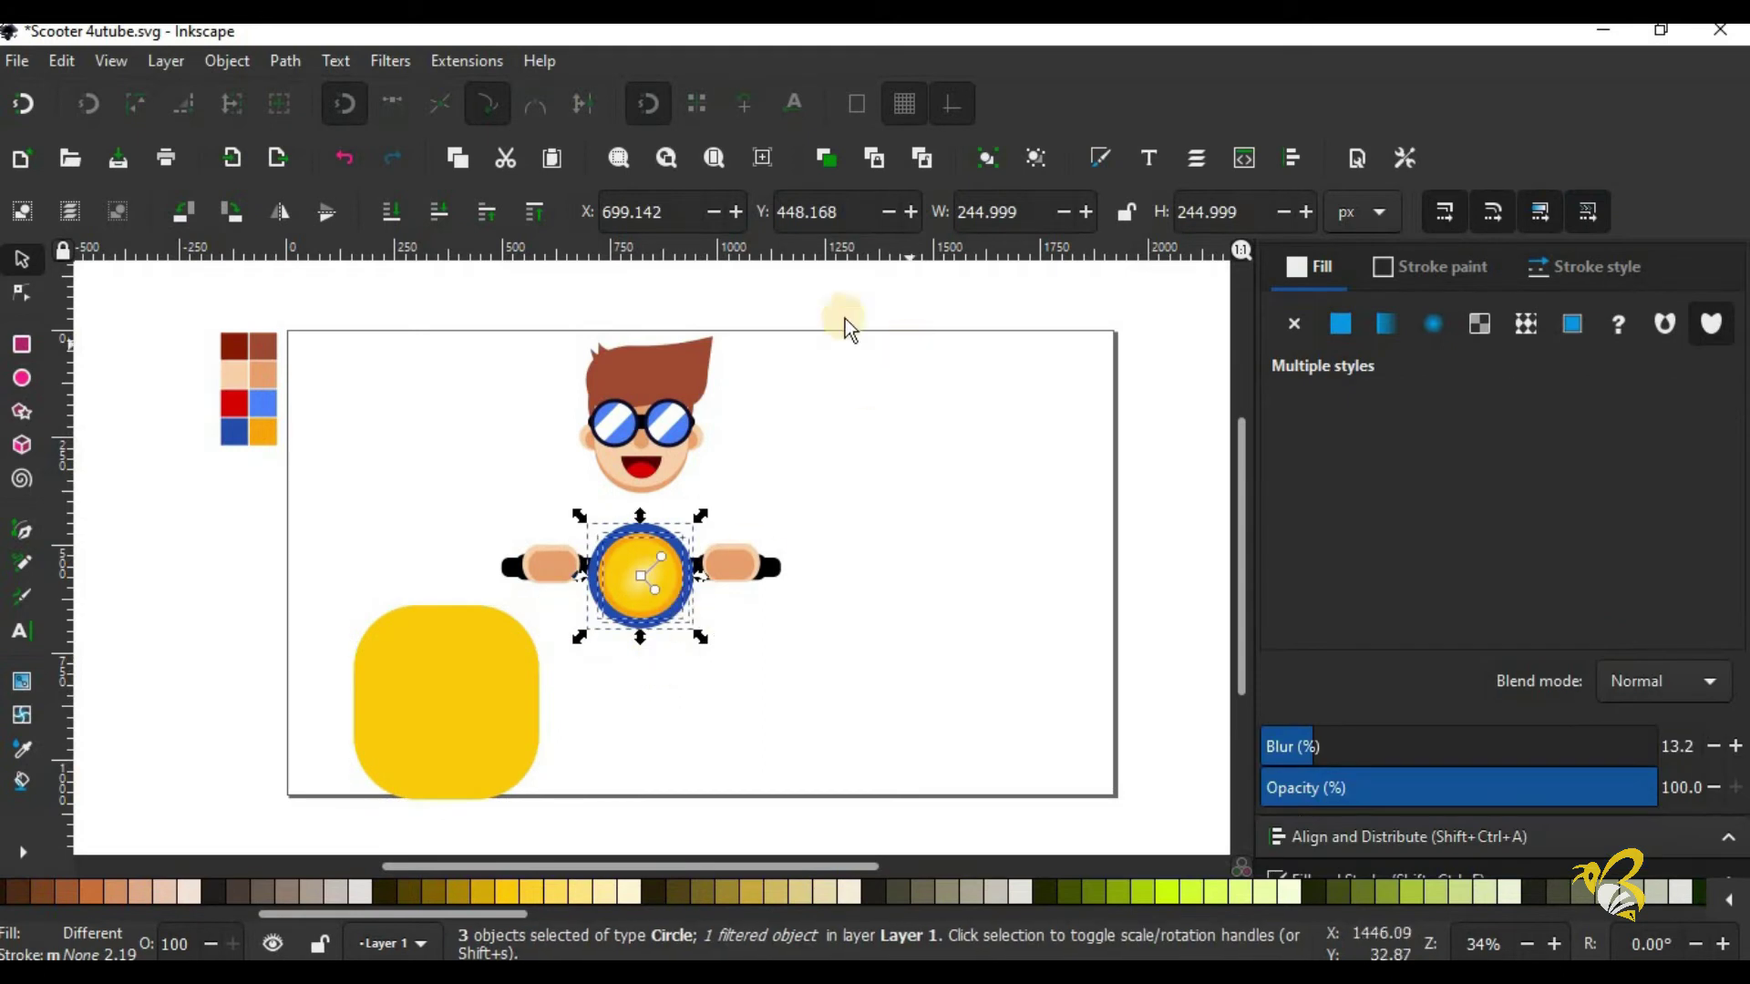
key("ctrl+g")
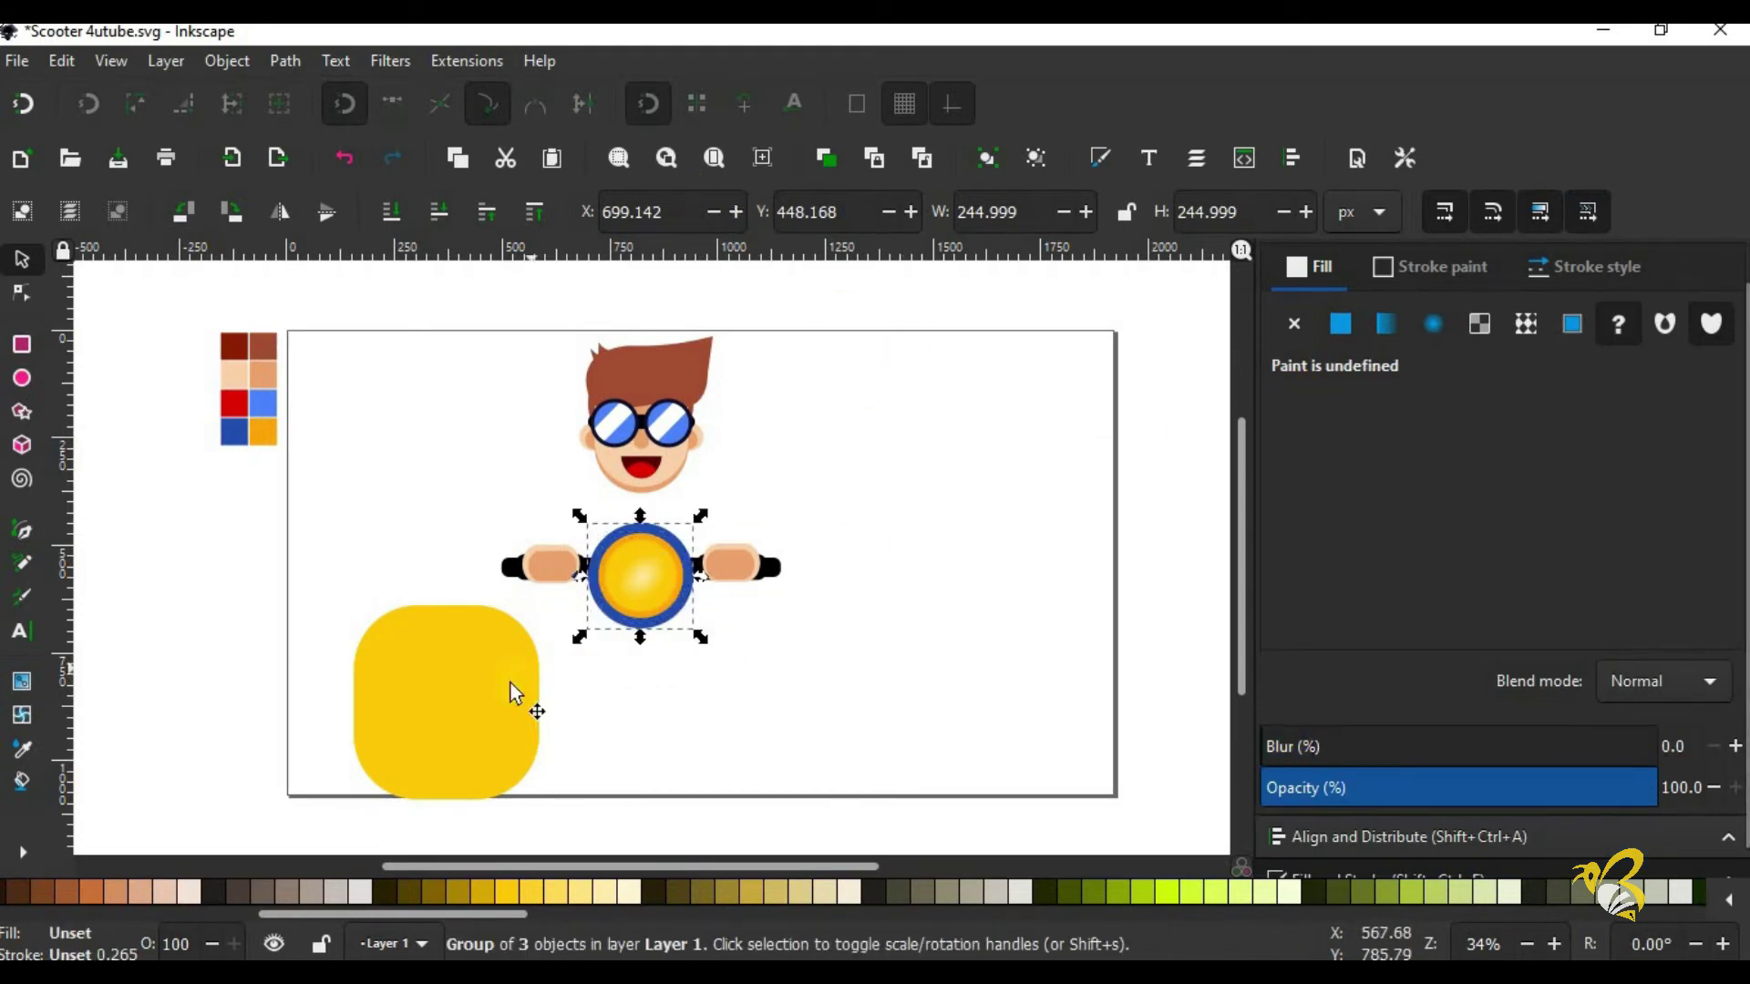
left_click_drag(513, 695, 710, 674)
key("d")
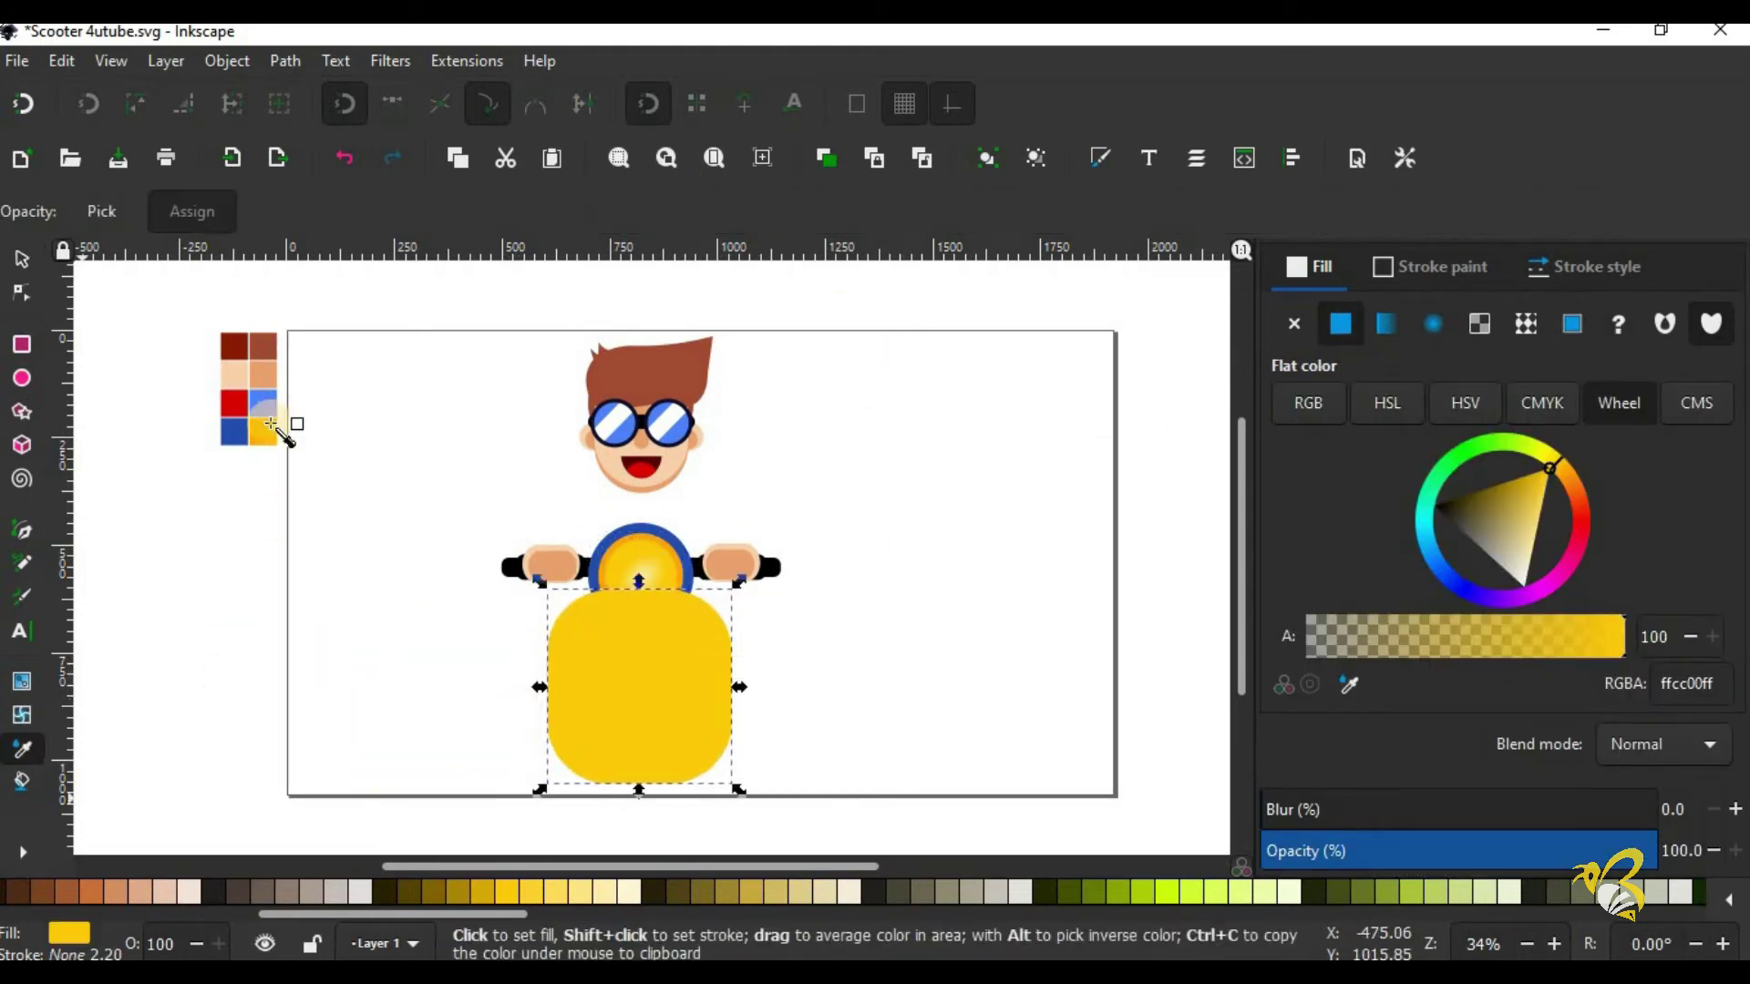
left_click_drag(271, 423, 230, 440)
left_click(22, 259)
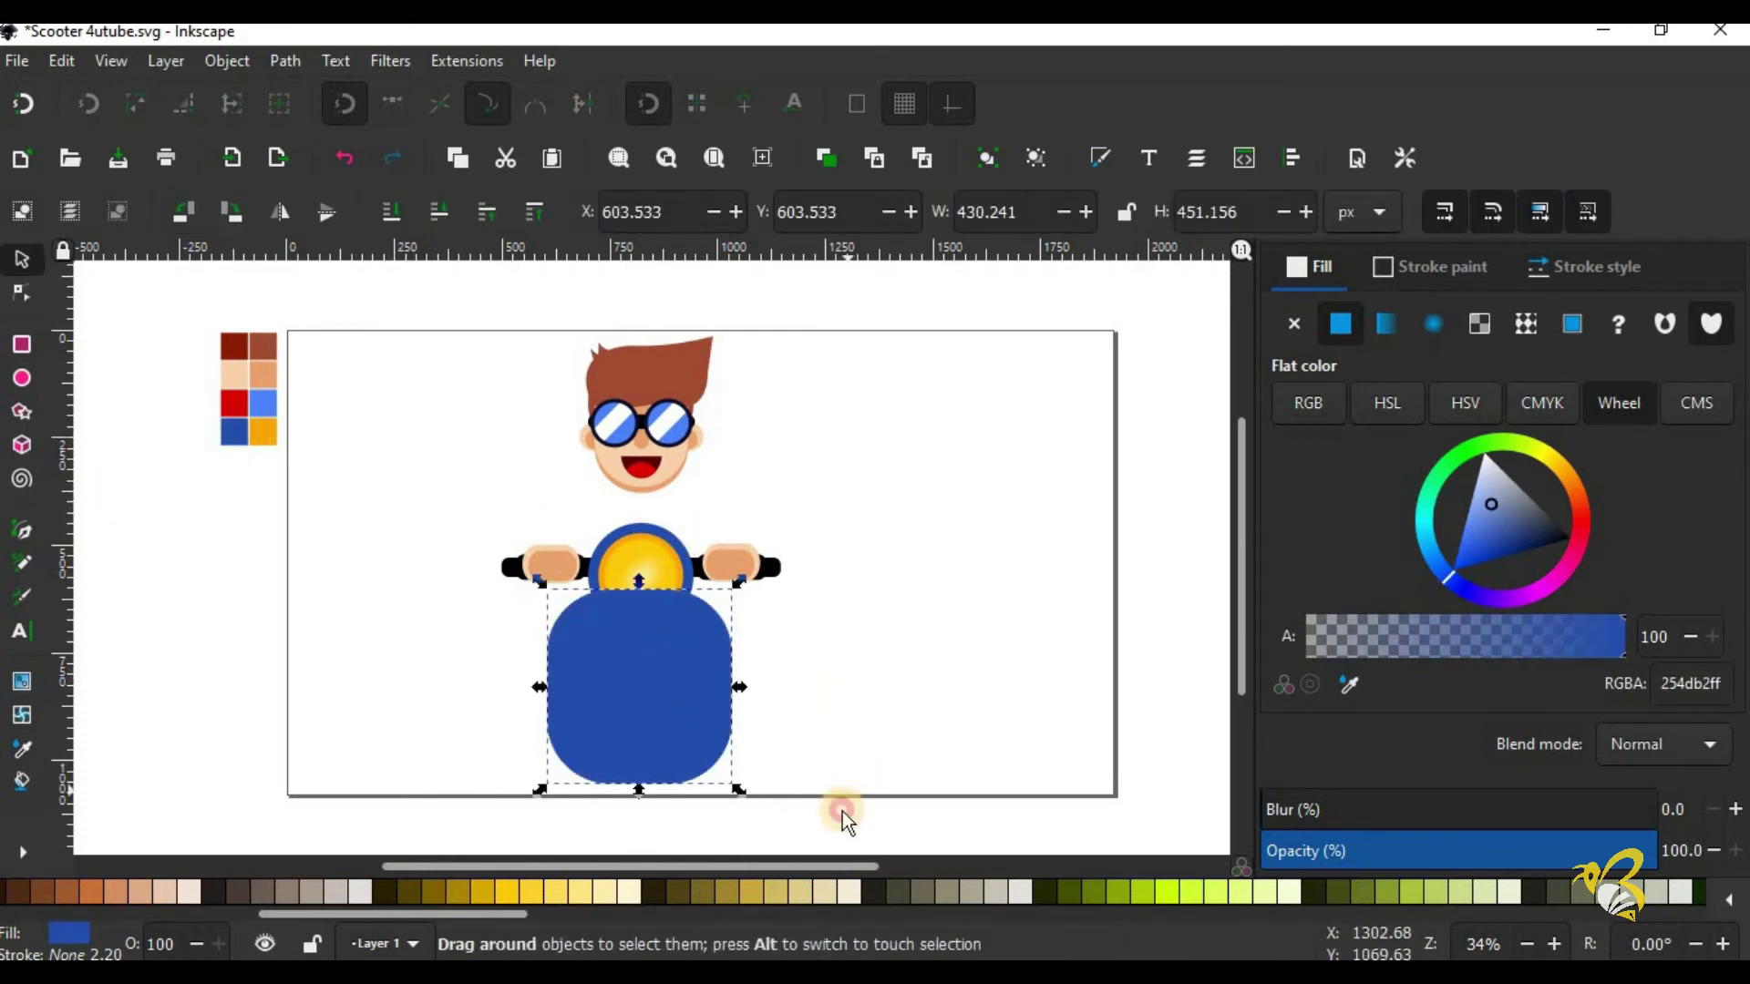
Step: Centre the blue body under the headlight and shorten it slightly from the bottom
left_click_drag(842, 811, 842, 811)
key("ctrl+shift+a")
left_click(1586, 836)
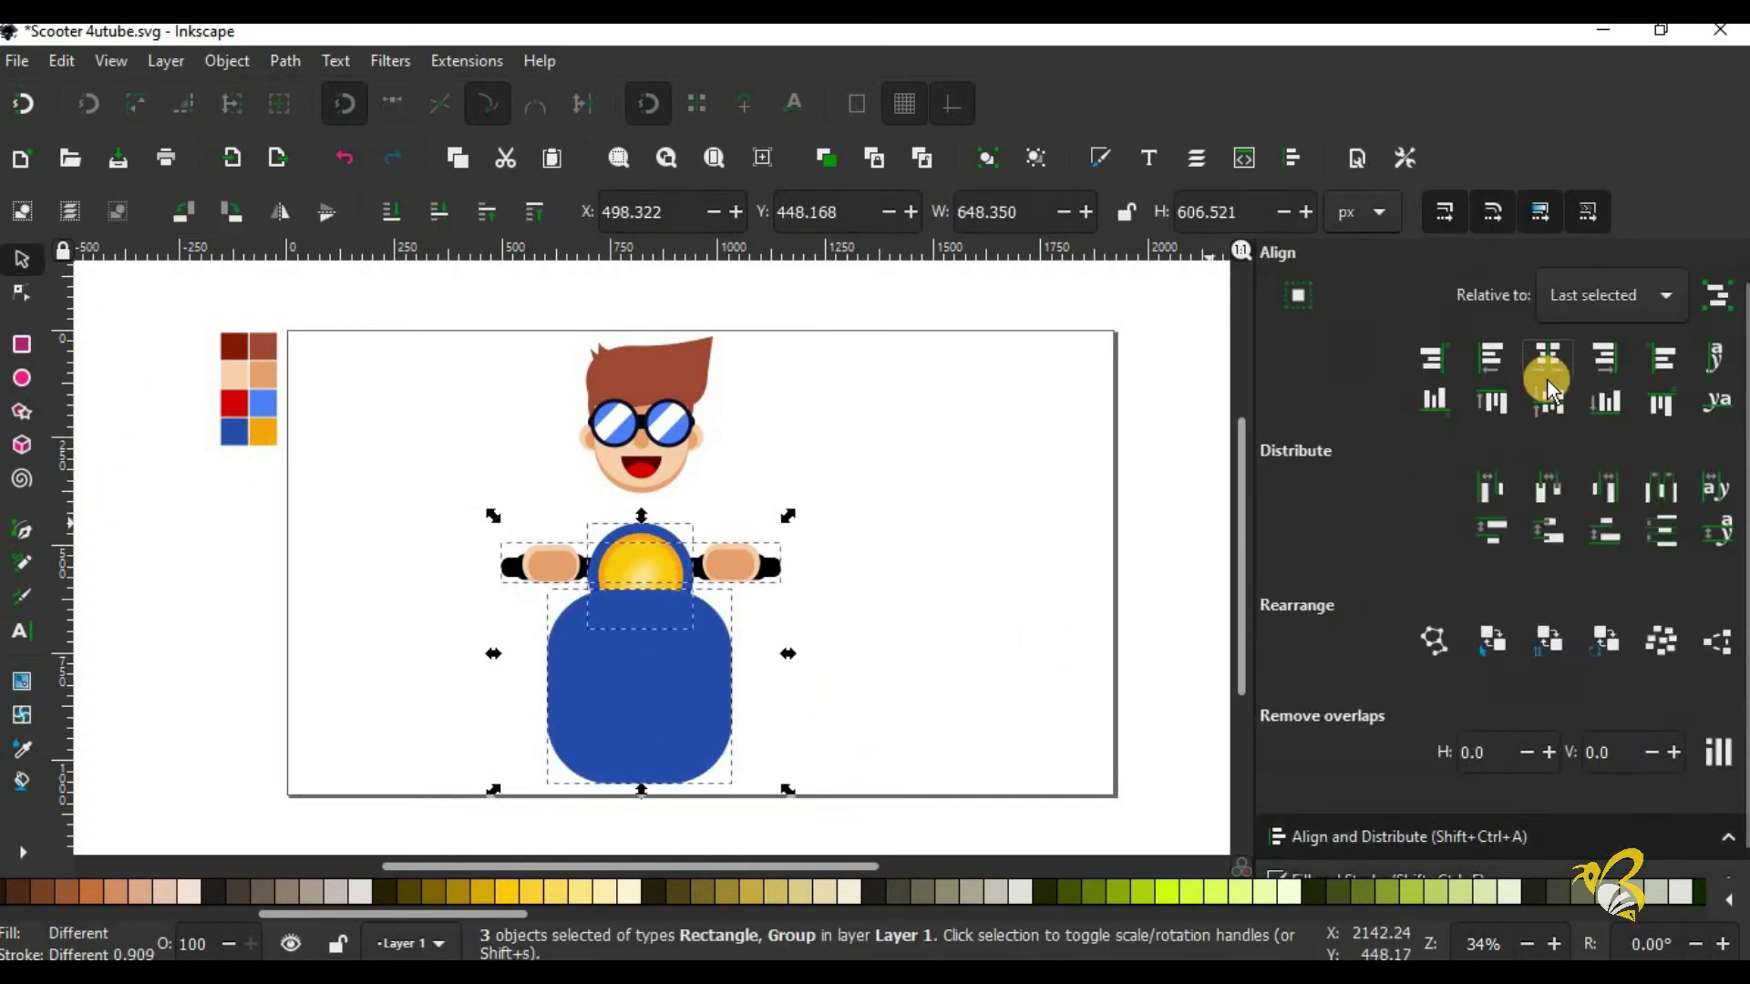
left_click(1047, 681)
left_click(709, 745)
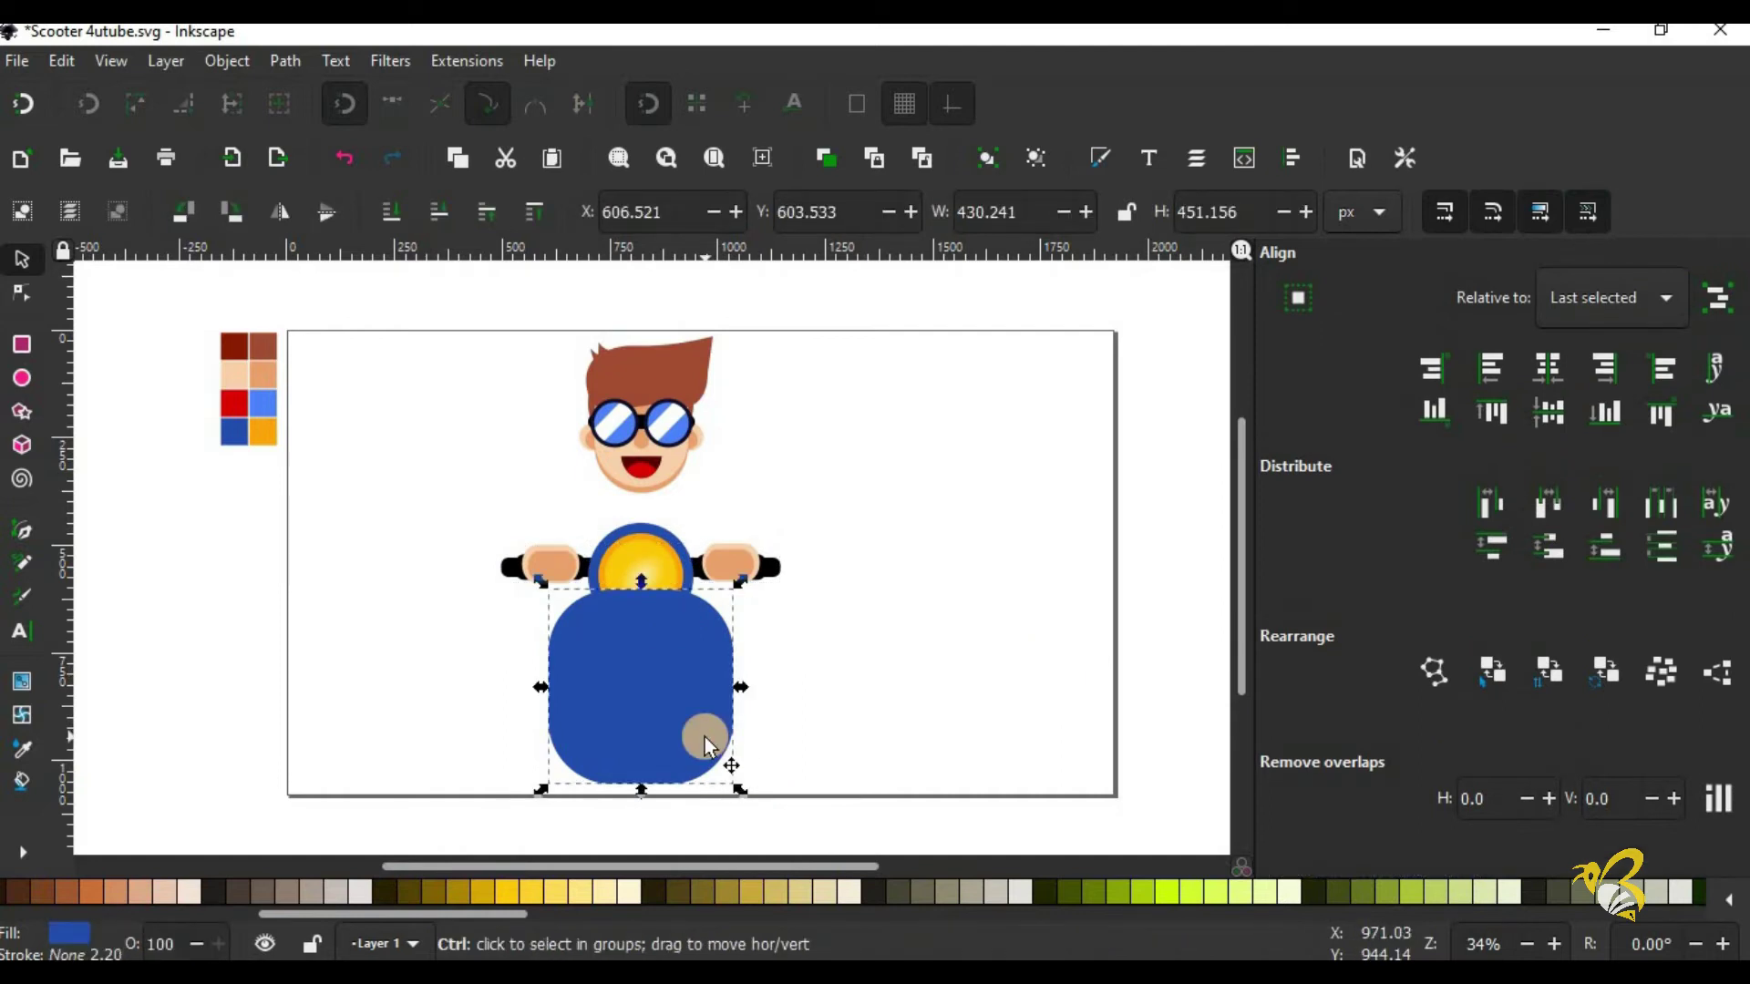
left_click_drag(641, 791, 735, 776)
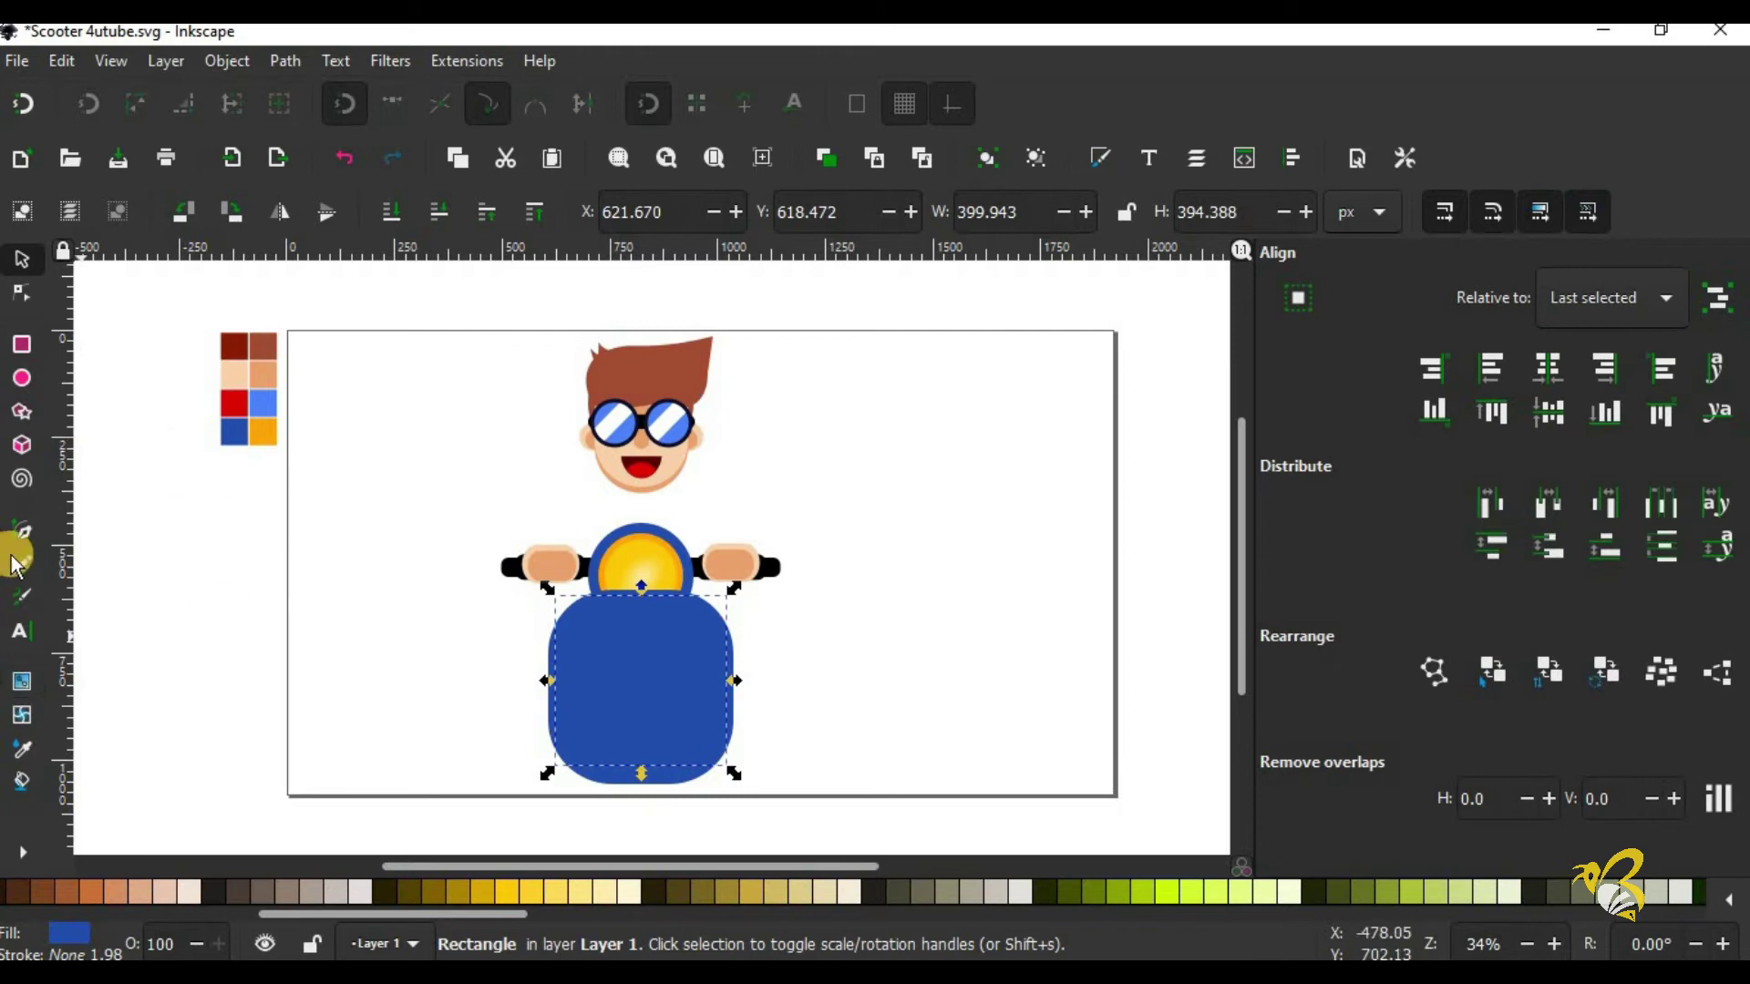
Step: Fill the inner panel with the light blue swatch and stretch it slightly taller
left_click(22, 749)
left_click(263, 403)
left_click(22, 259)
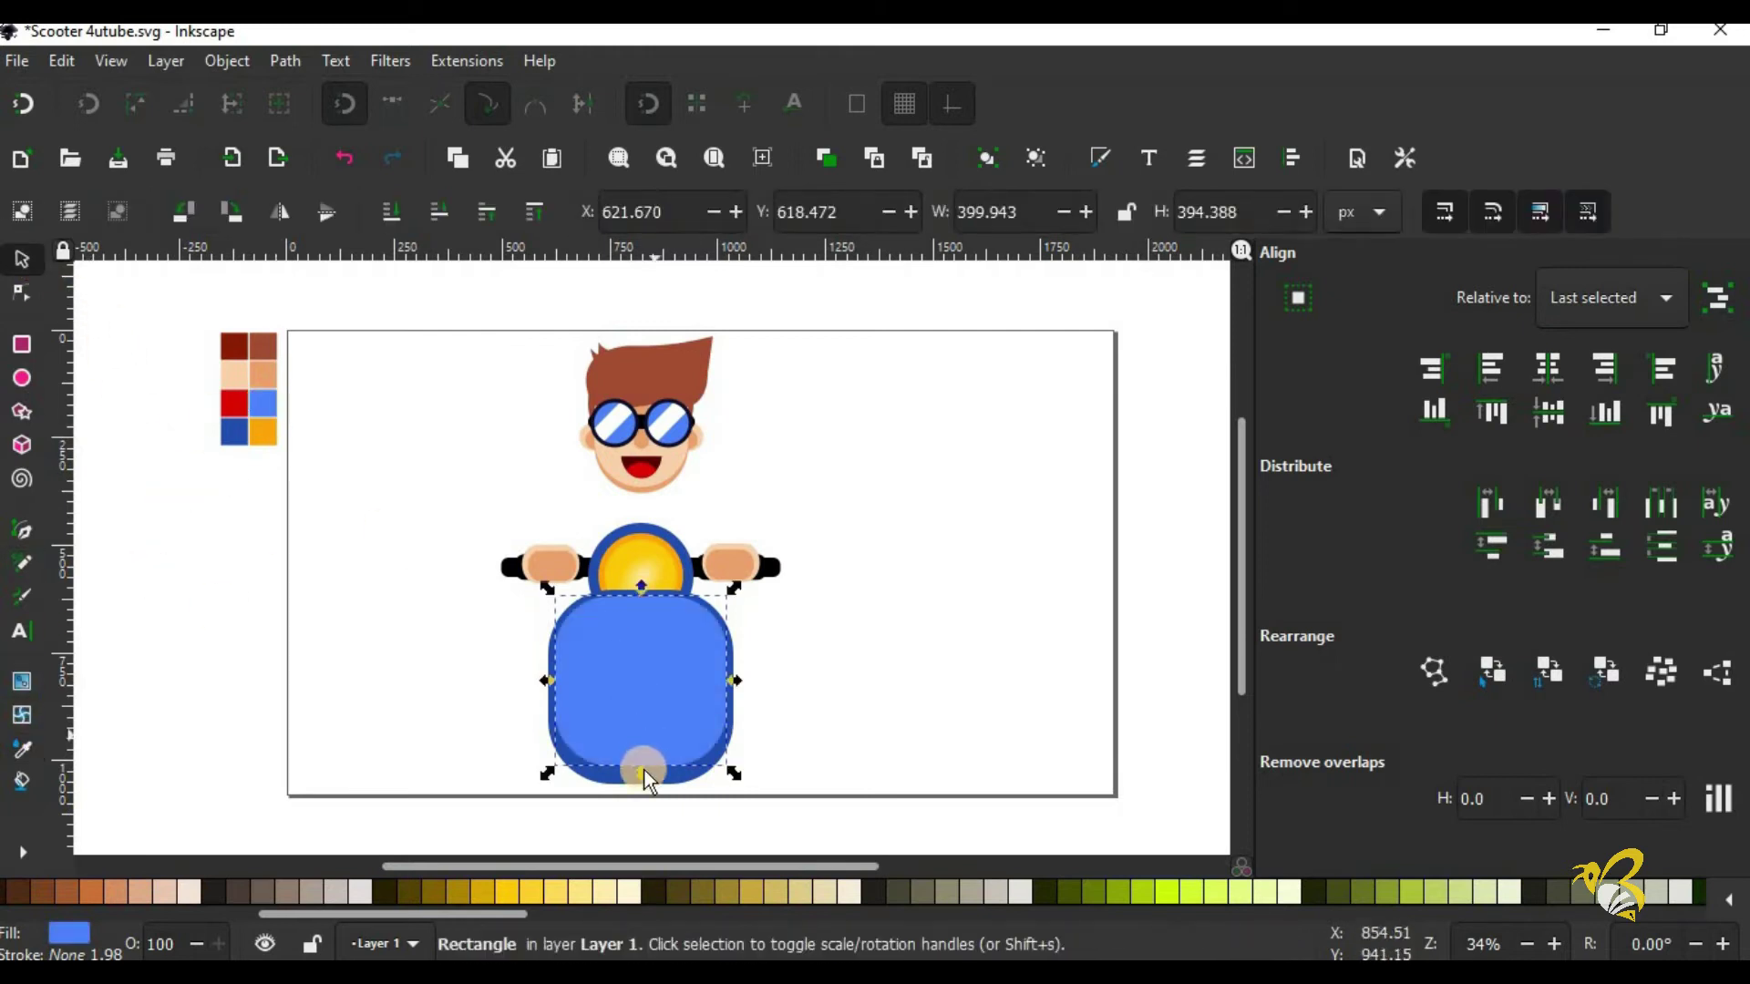
left_click_drag(643, 769, 643, 777)
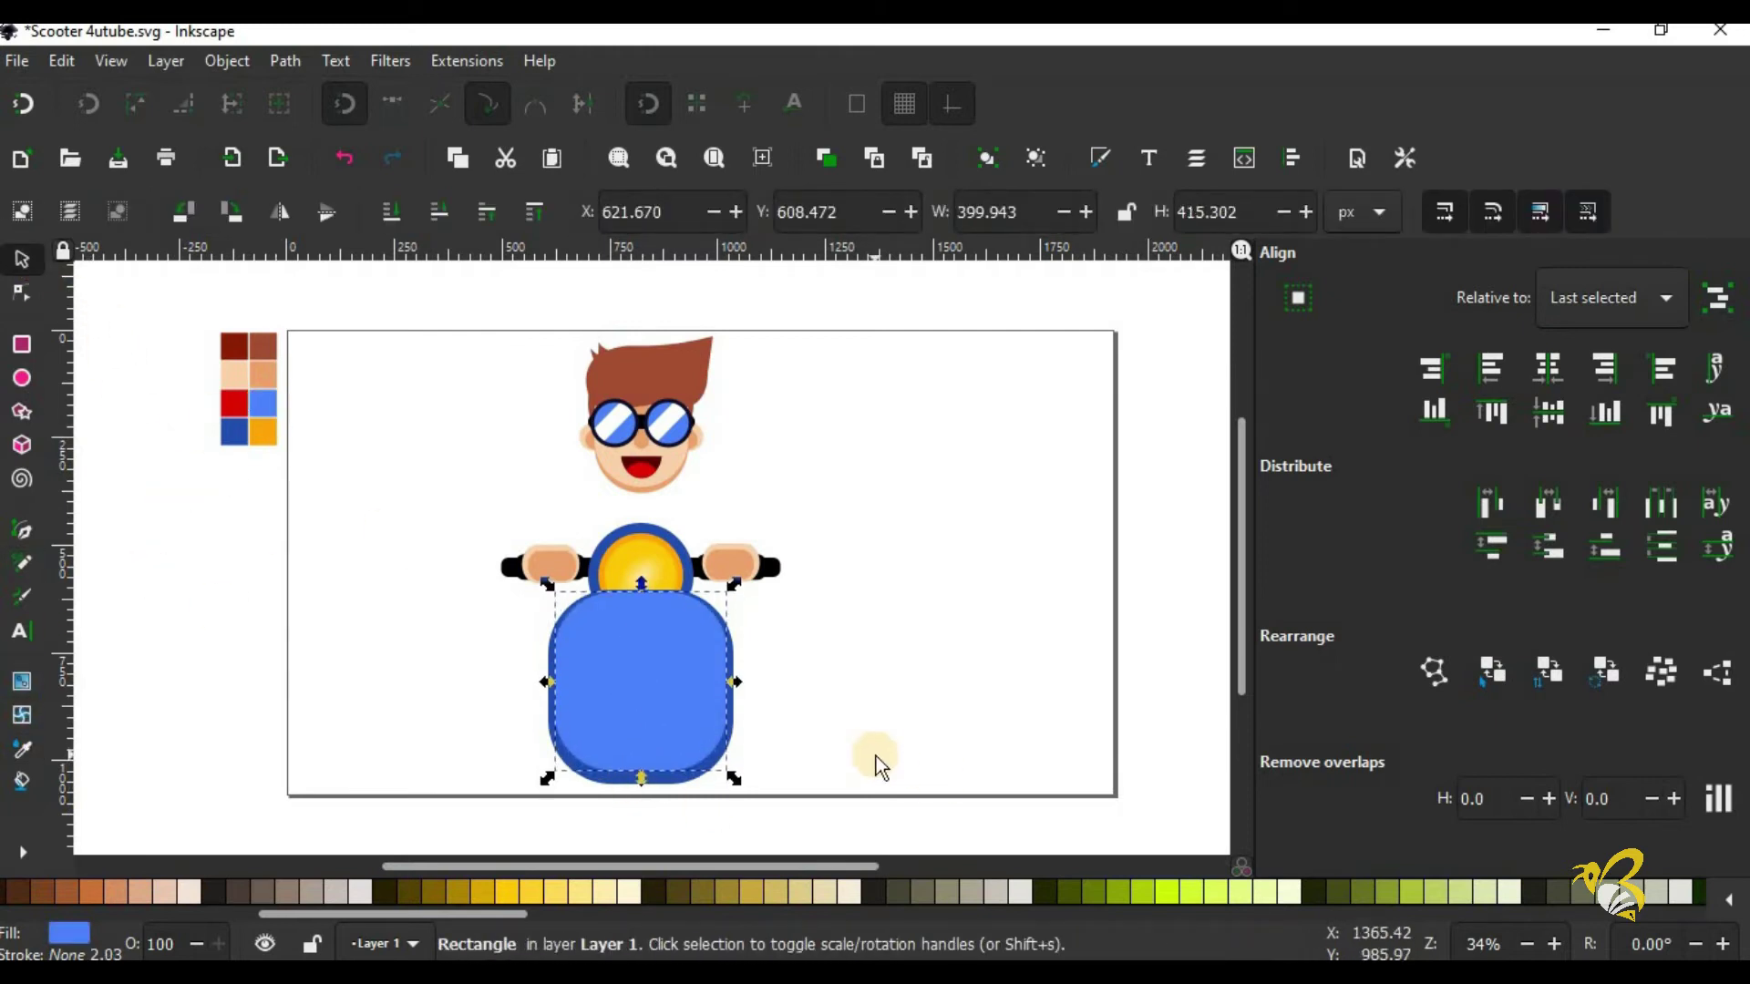
Step: Group the light-blue panel and dark-blue rectangle into one body piece
left_click(889, 720)
left_click_drag(438, 564, 784, 797)
key("ctrl+g")
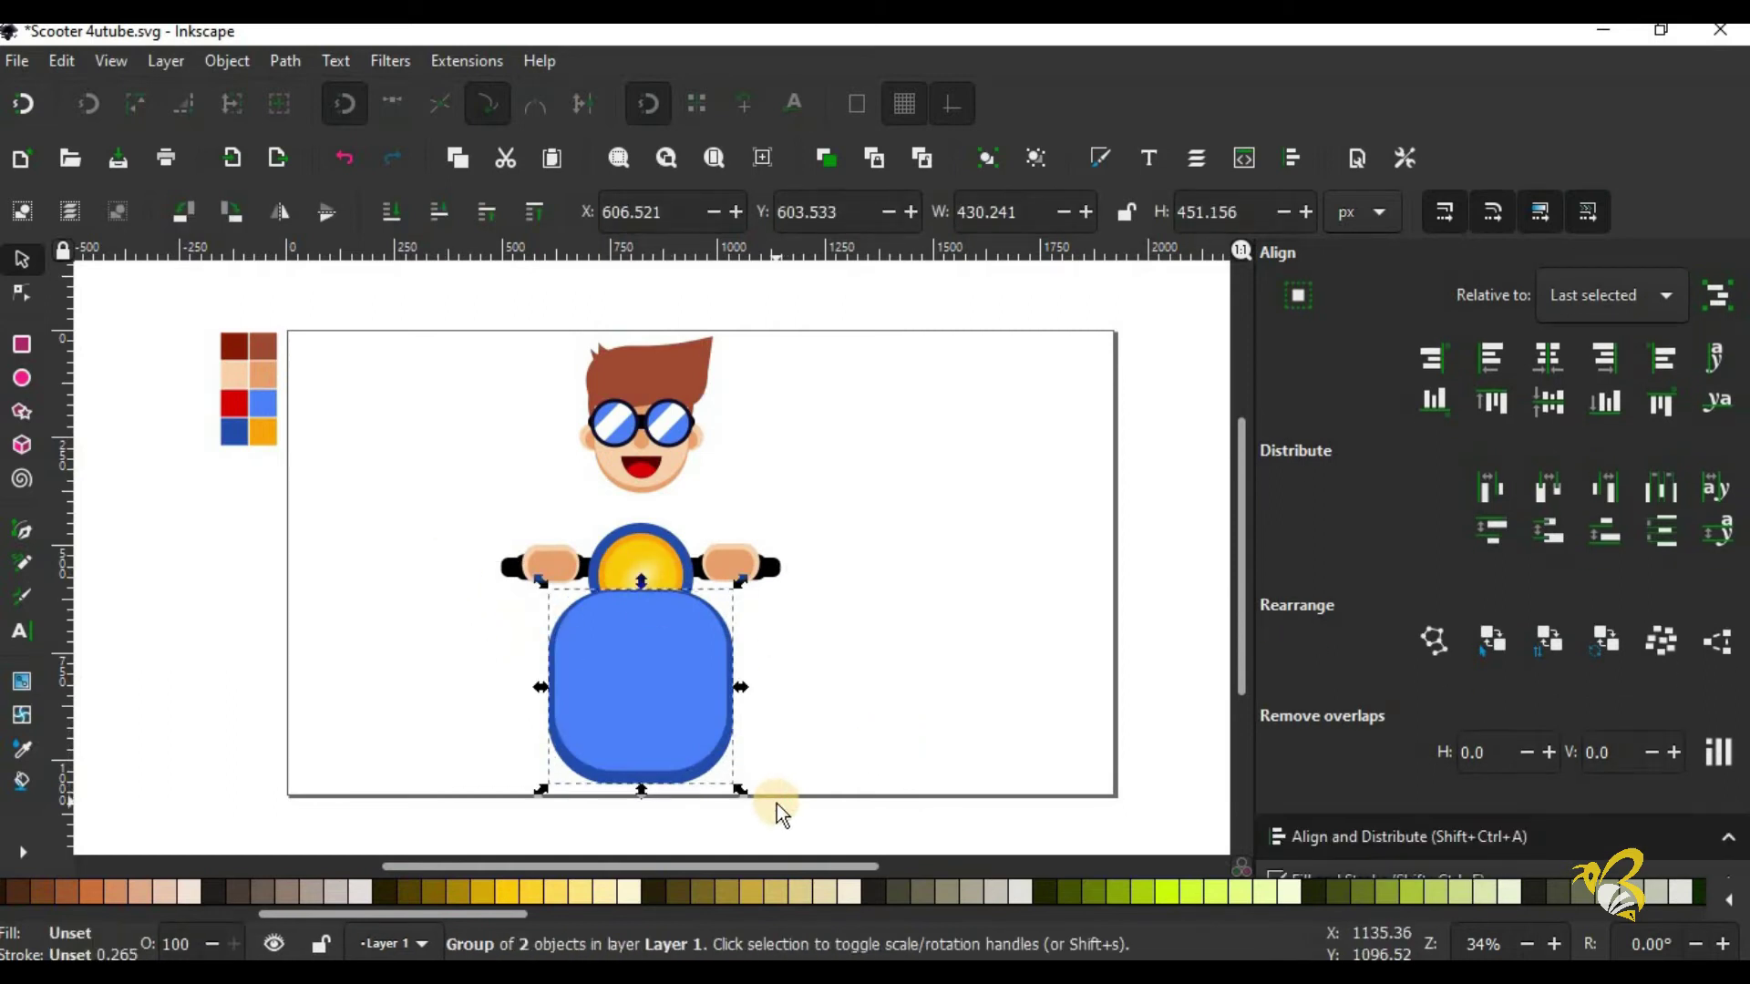
left_click(1174, 492)
scroll(1242, 519, "down", 2)
scroll(1043, 606, "down", 3)
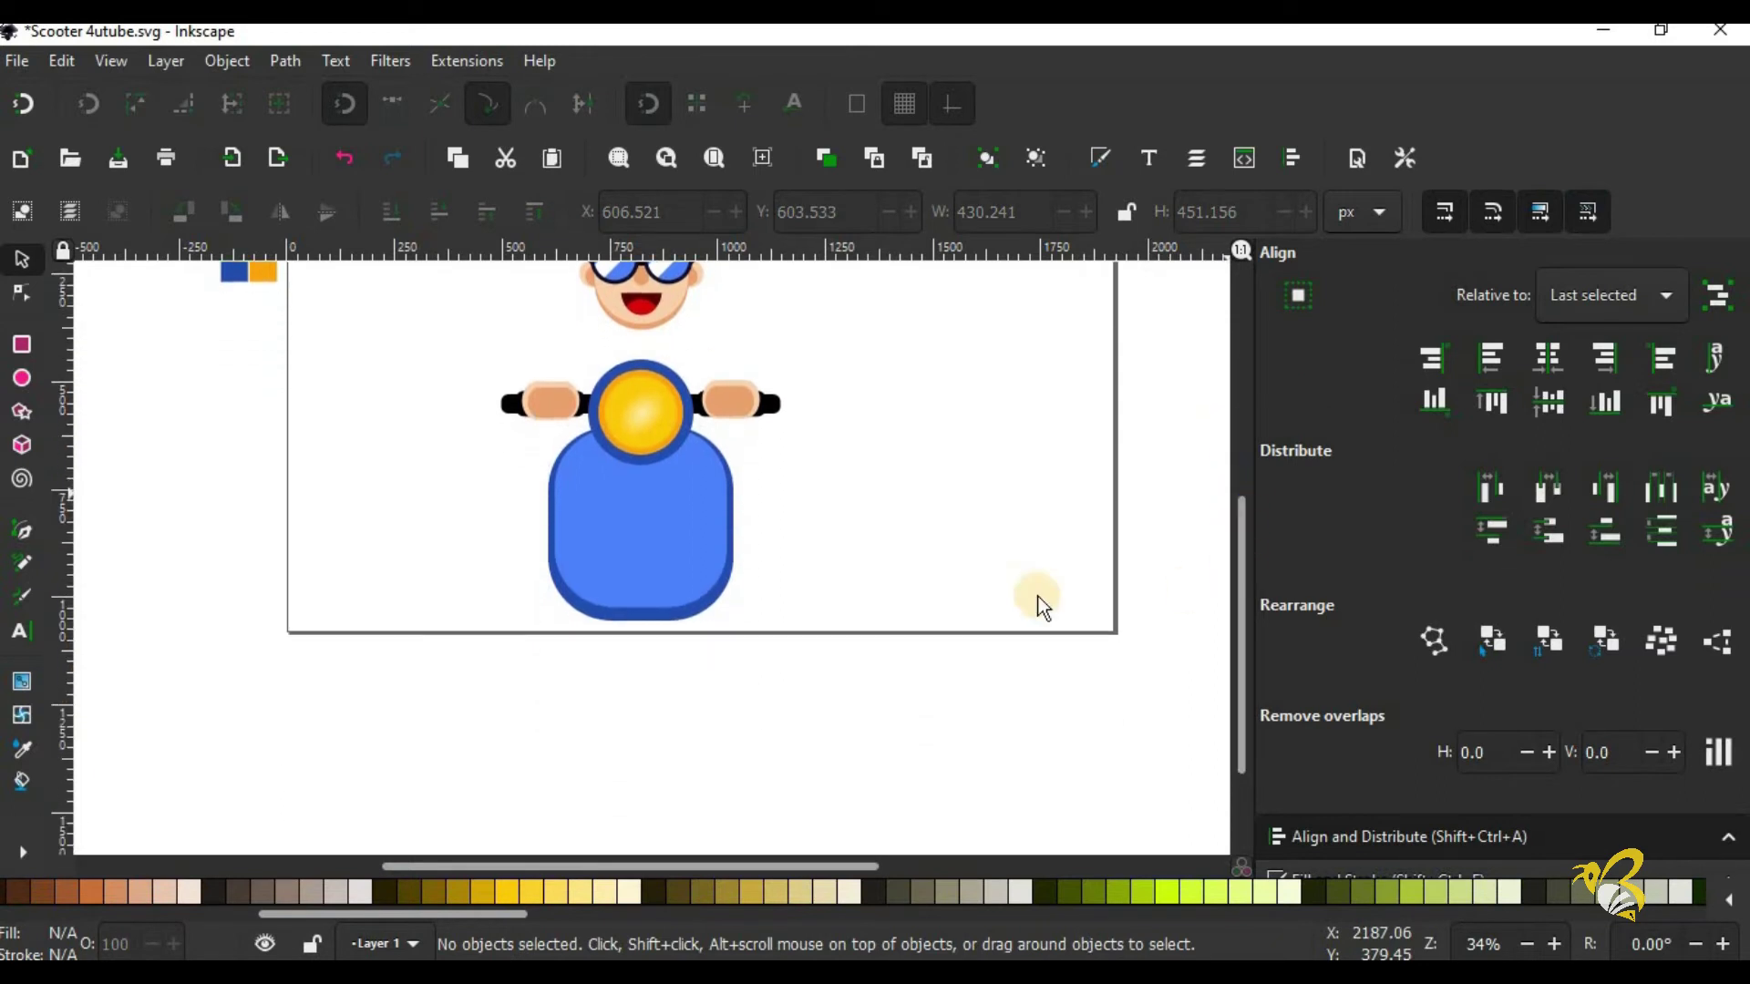
Step: Draw a small rounded rectangle and a wider one overlapping its lower half
left_click(22, 364)
left_click_drag(425, 597, 469, 696)
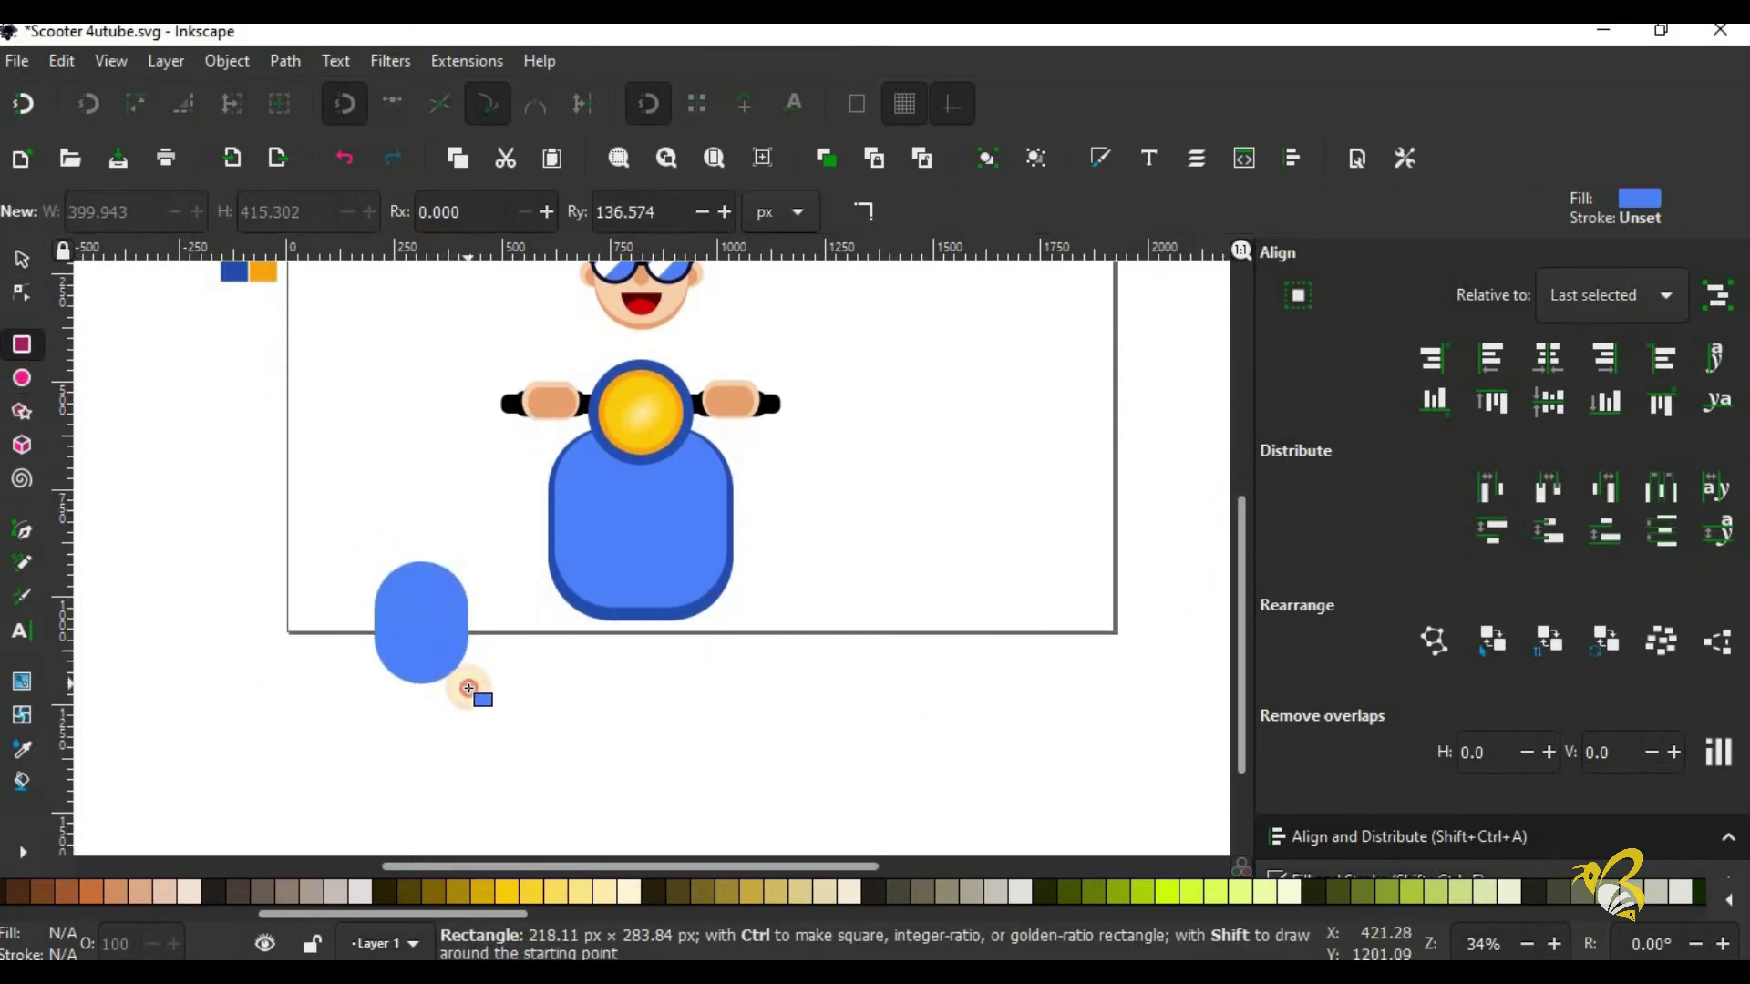
left_click_drag(288, 641, 553, 734)
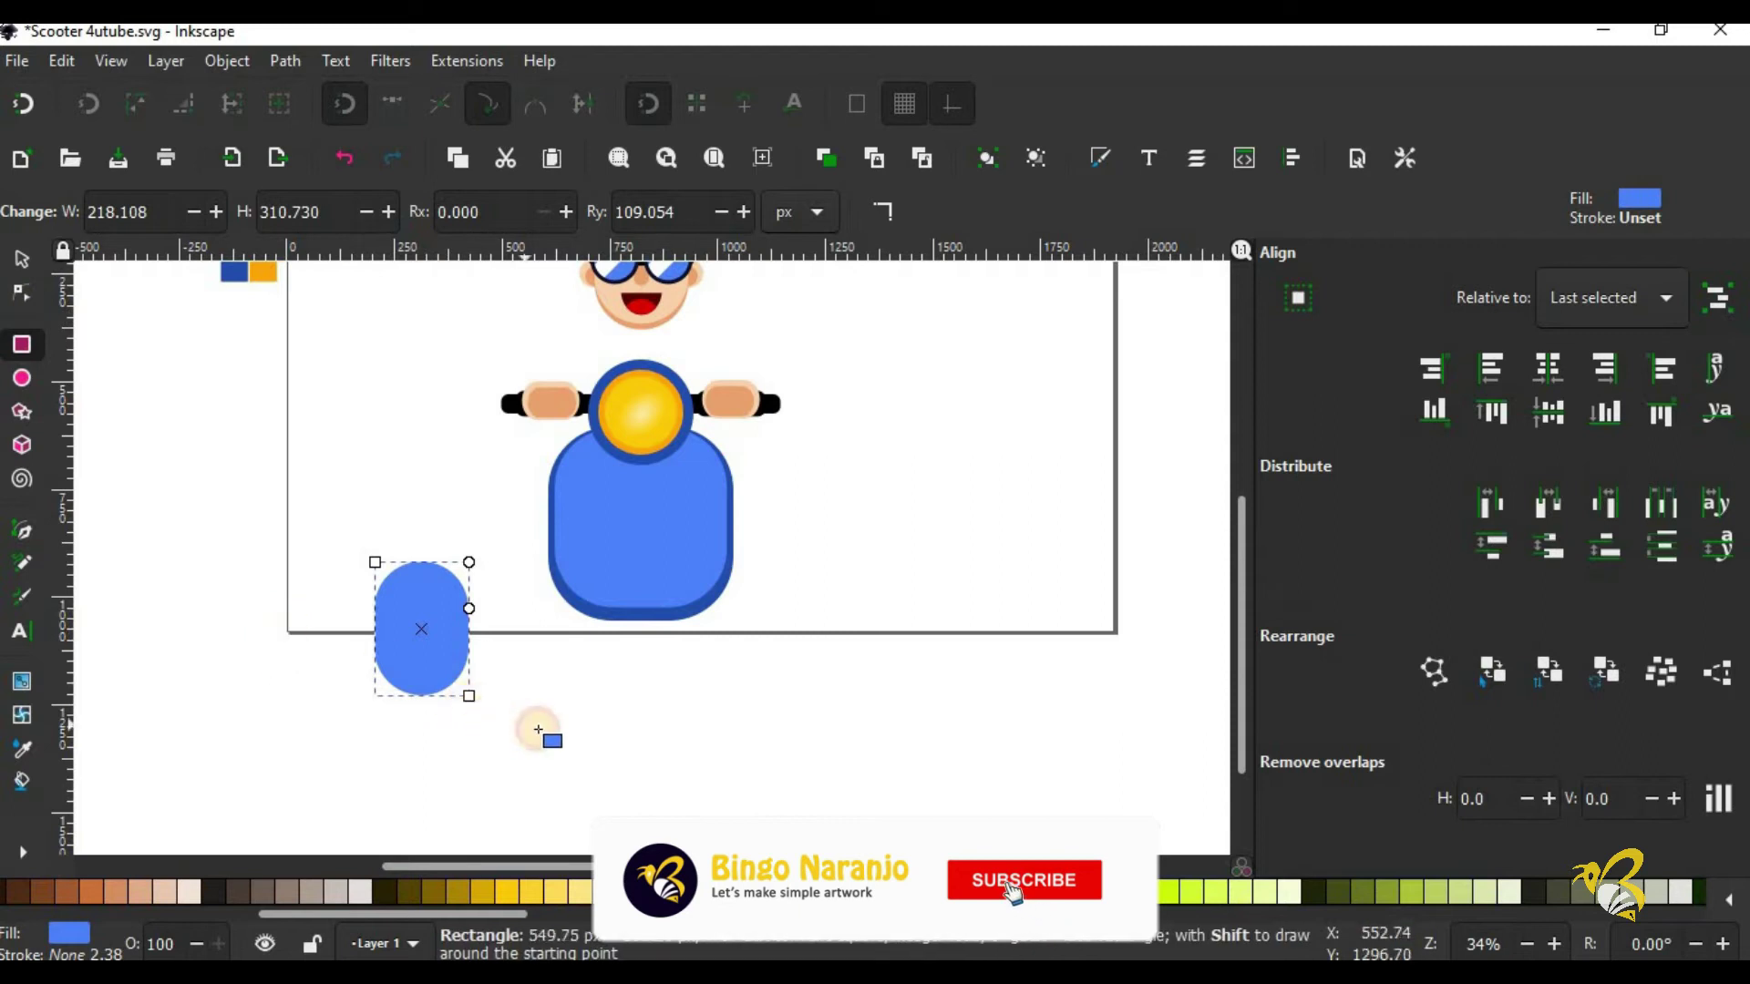
key("s")
left_click(446, 565)
key("Up")
key("Up")
key("Up")
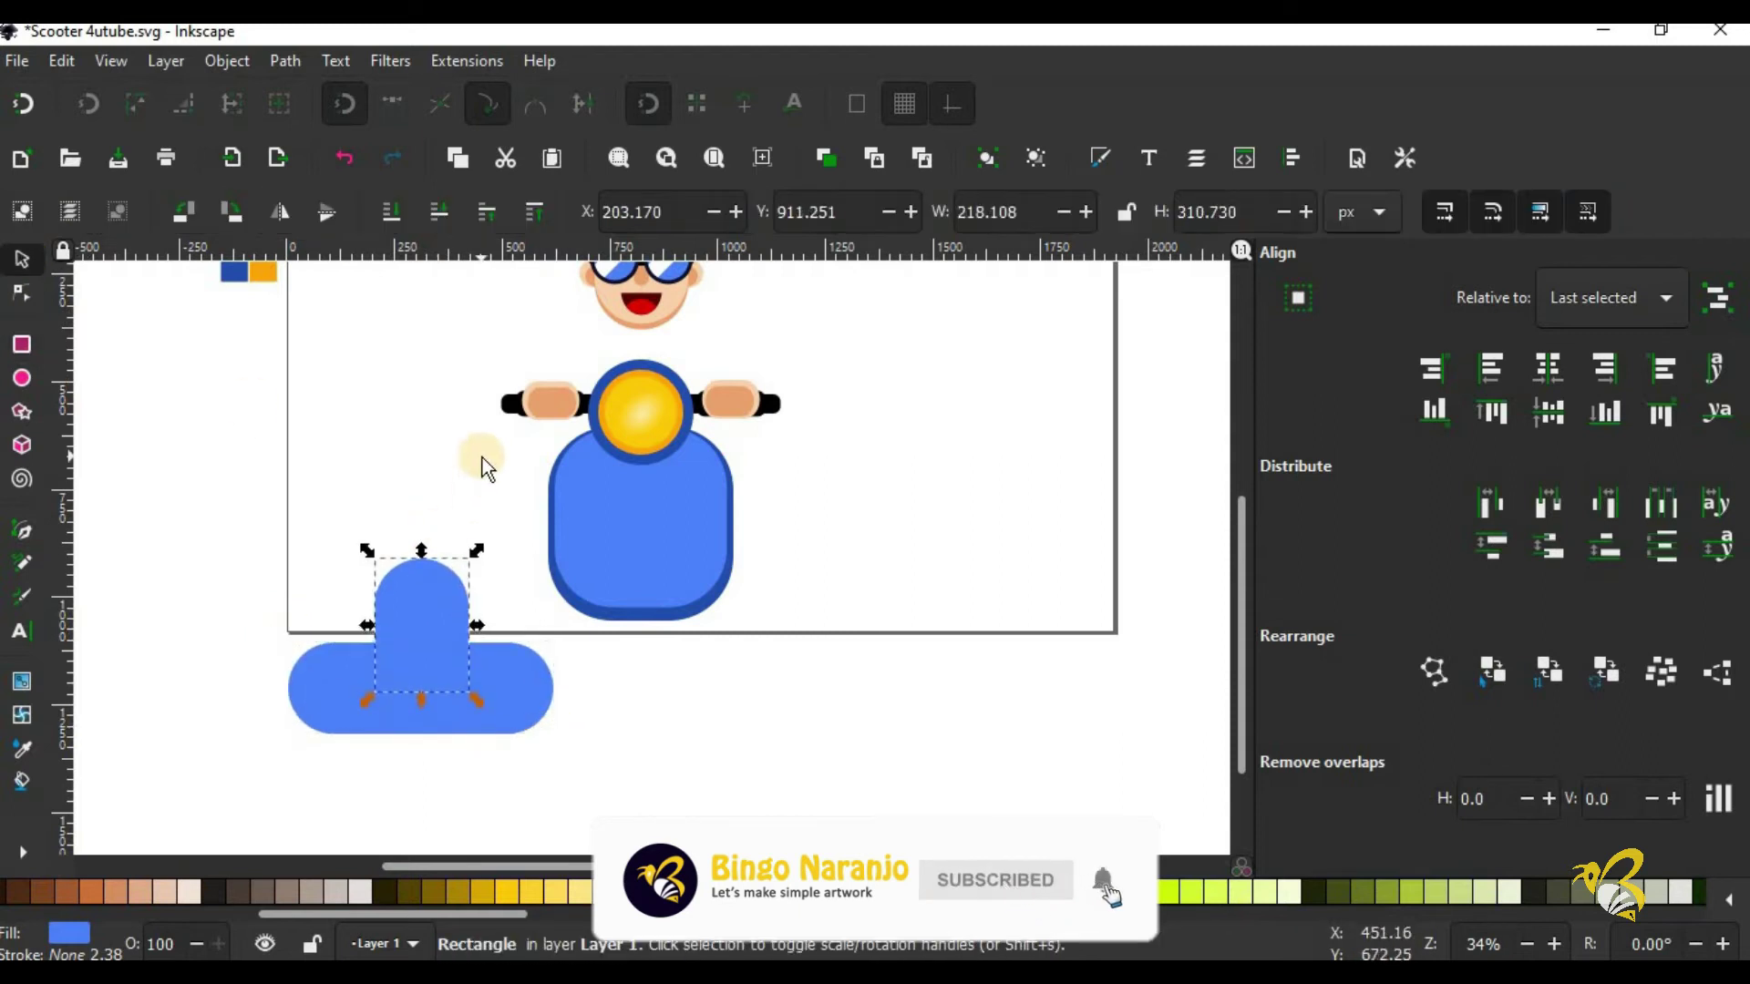
key("Up")
key("Up")
key("Up")
left_click_drag(235, 544, 561, 751)
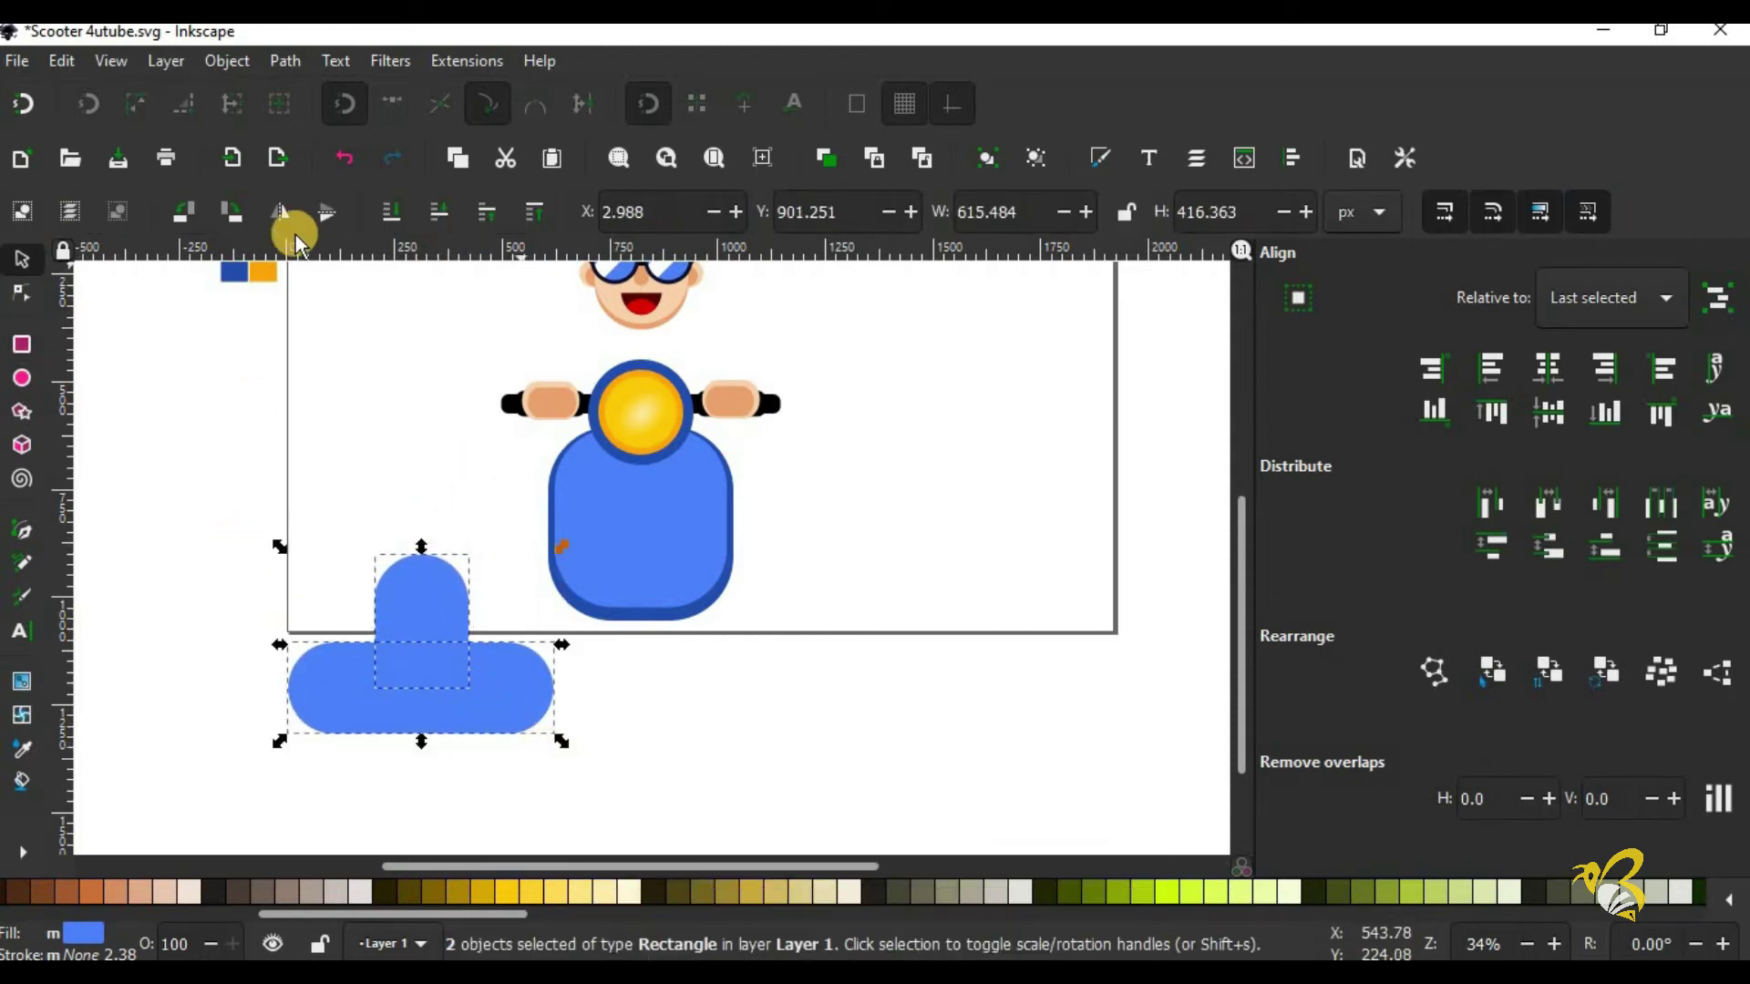
Step: Cut the wide rectangle away with Path > Difference to leave a dome, then resize it
left_click(285, 60)
left_click(333, 215)
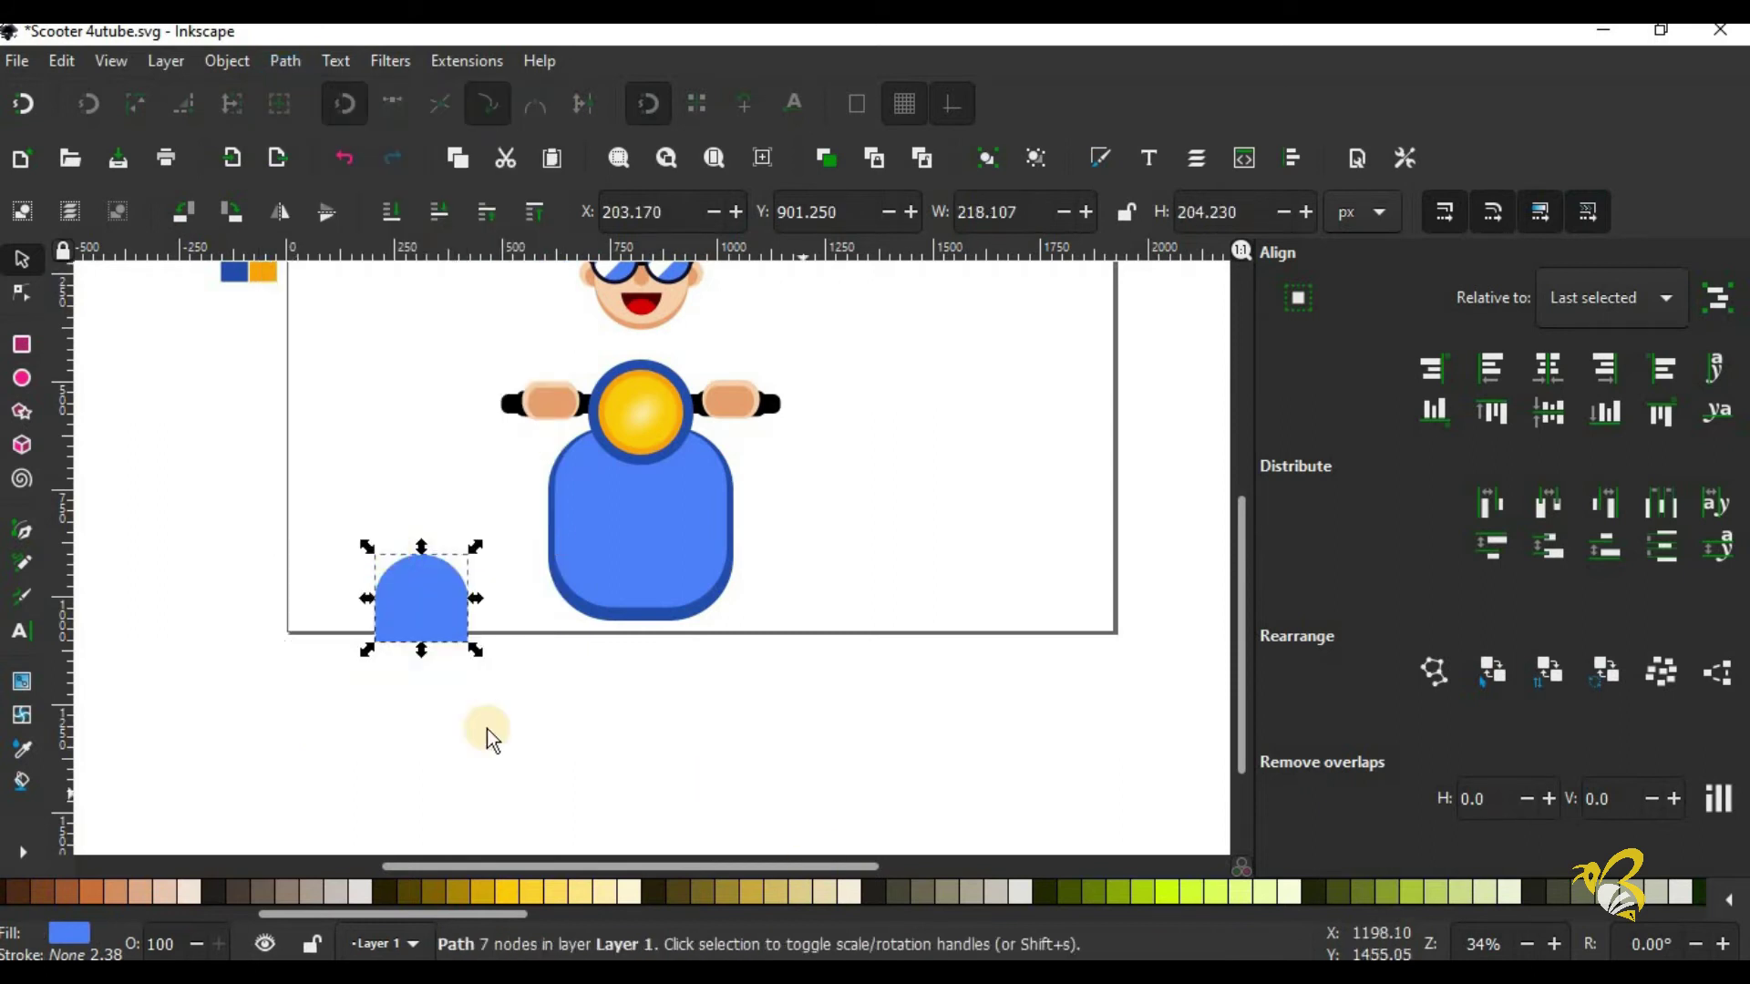
left_click_drag(423, 654, 422, 674)
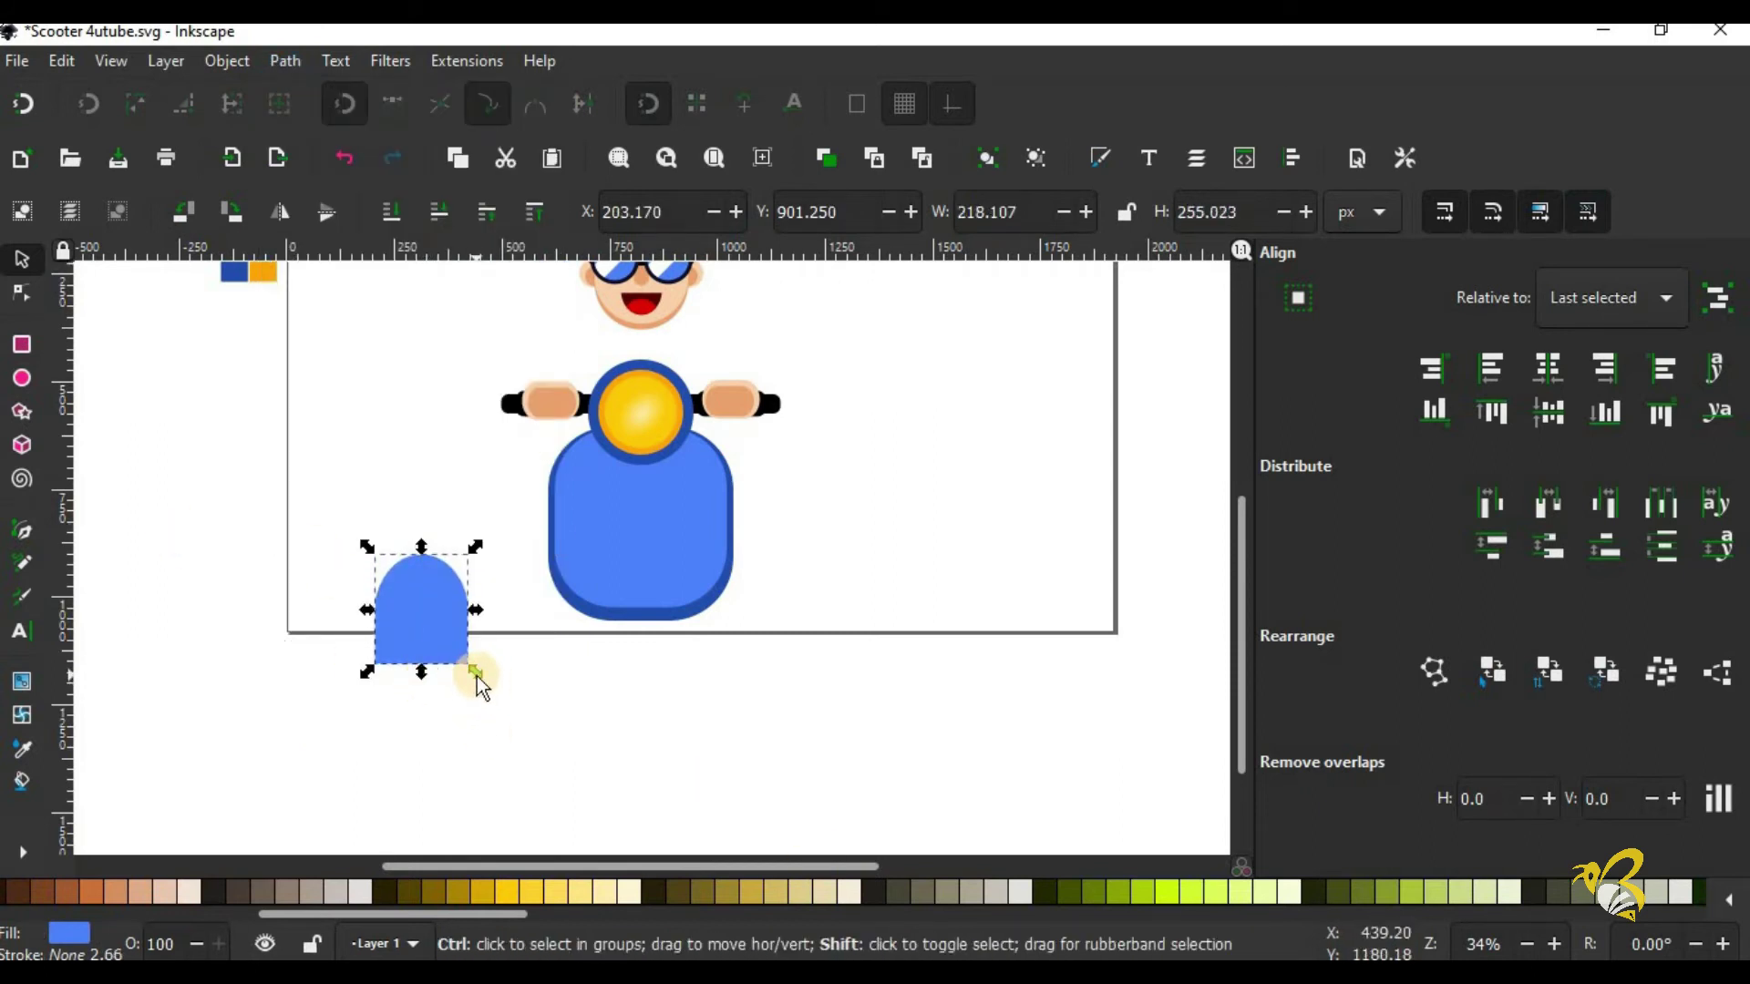
left_click_drag(476, 672, 474, 669)
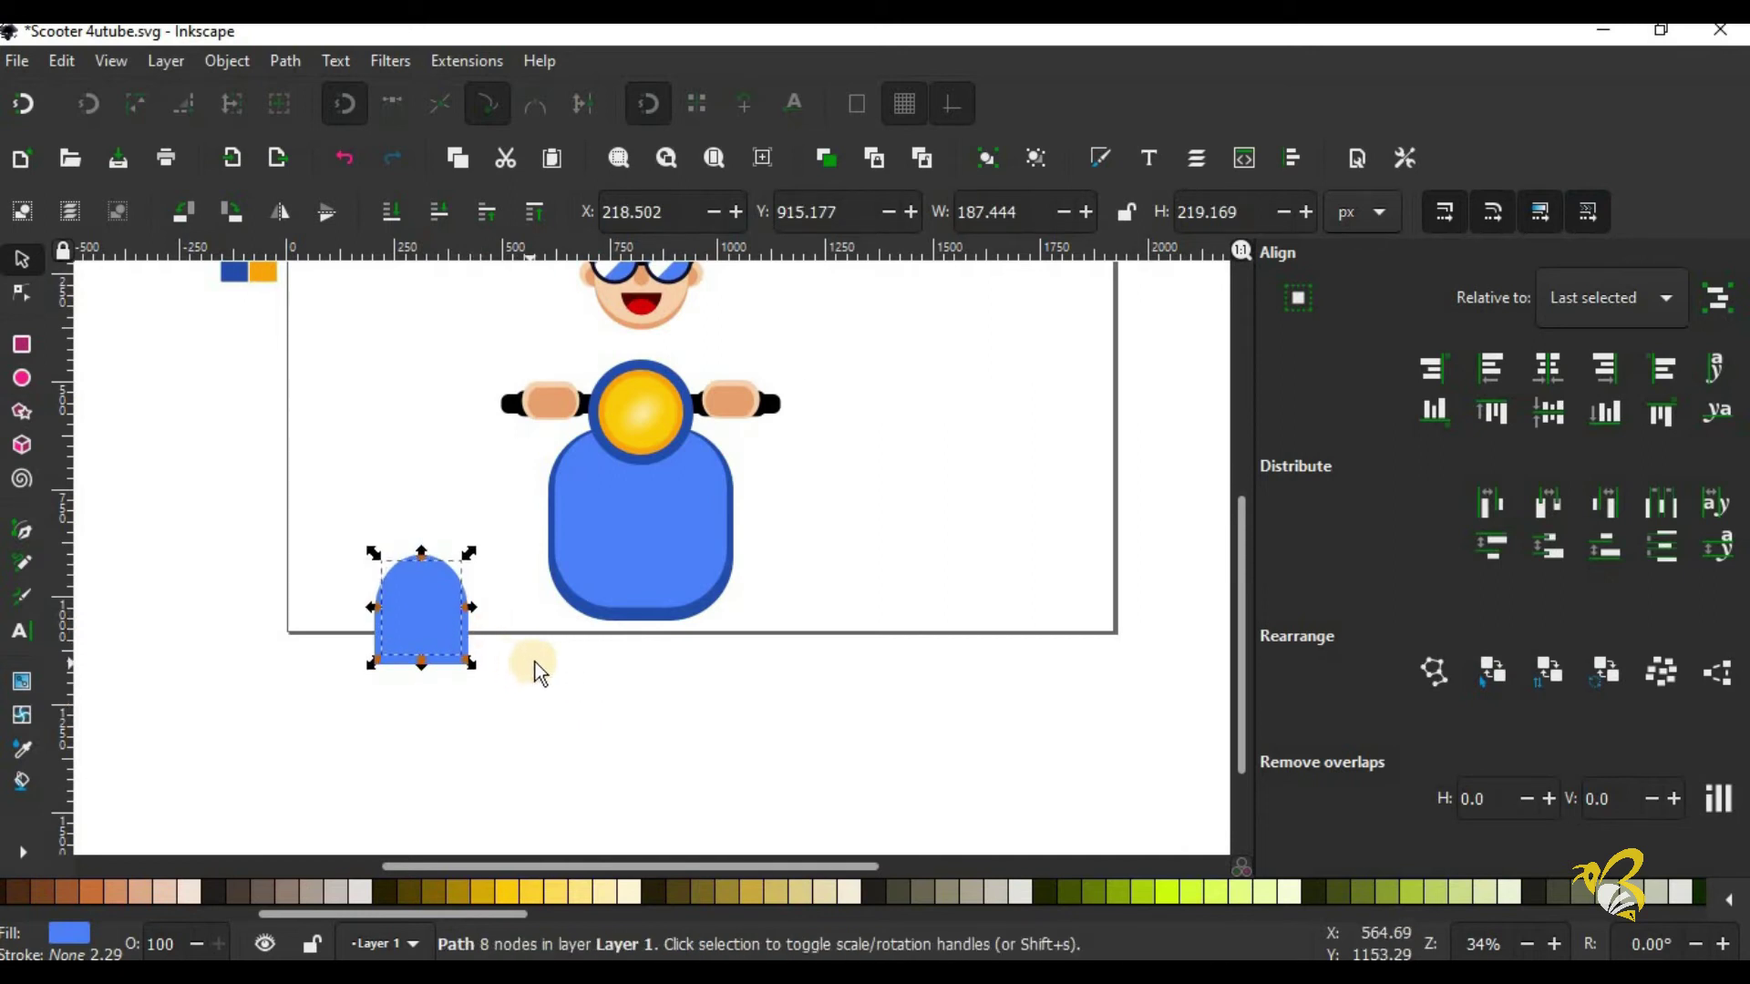
key("Escape")
Step: Fill the dome fender with the dark blue swatch
key("n")
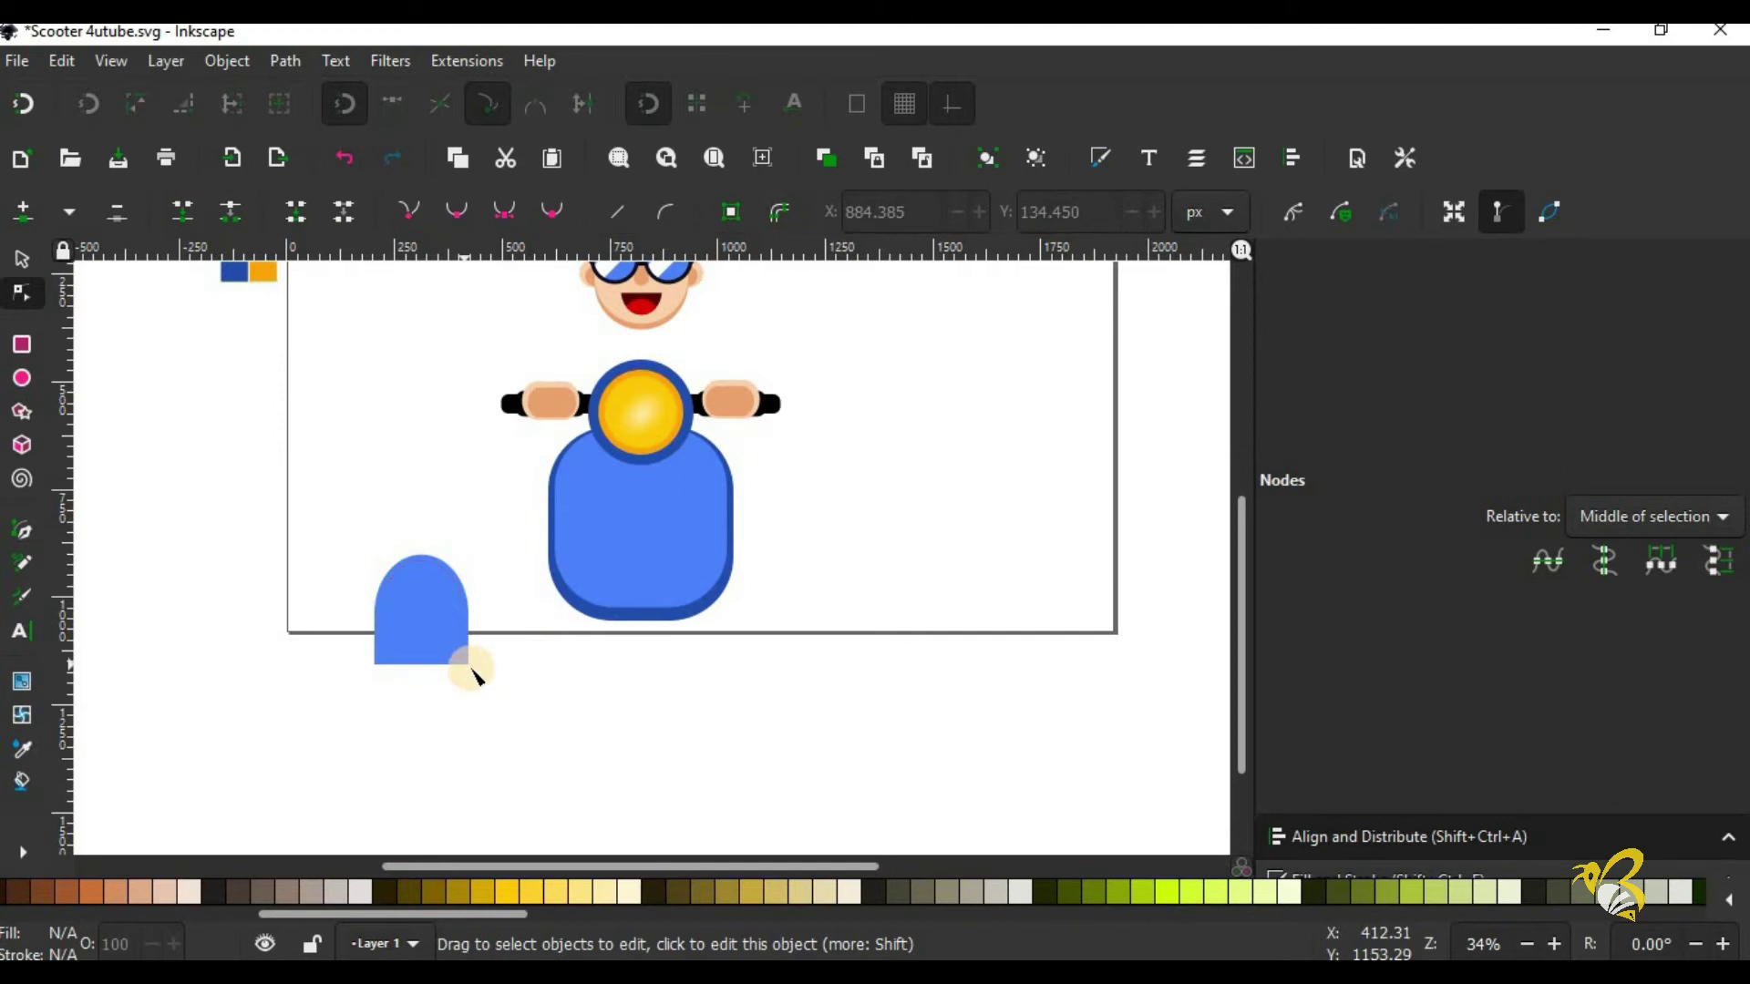
left_click(473, 672)
left_click(22, 749)
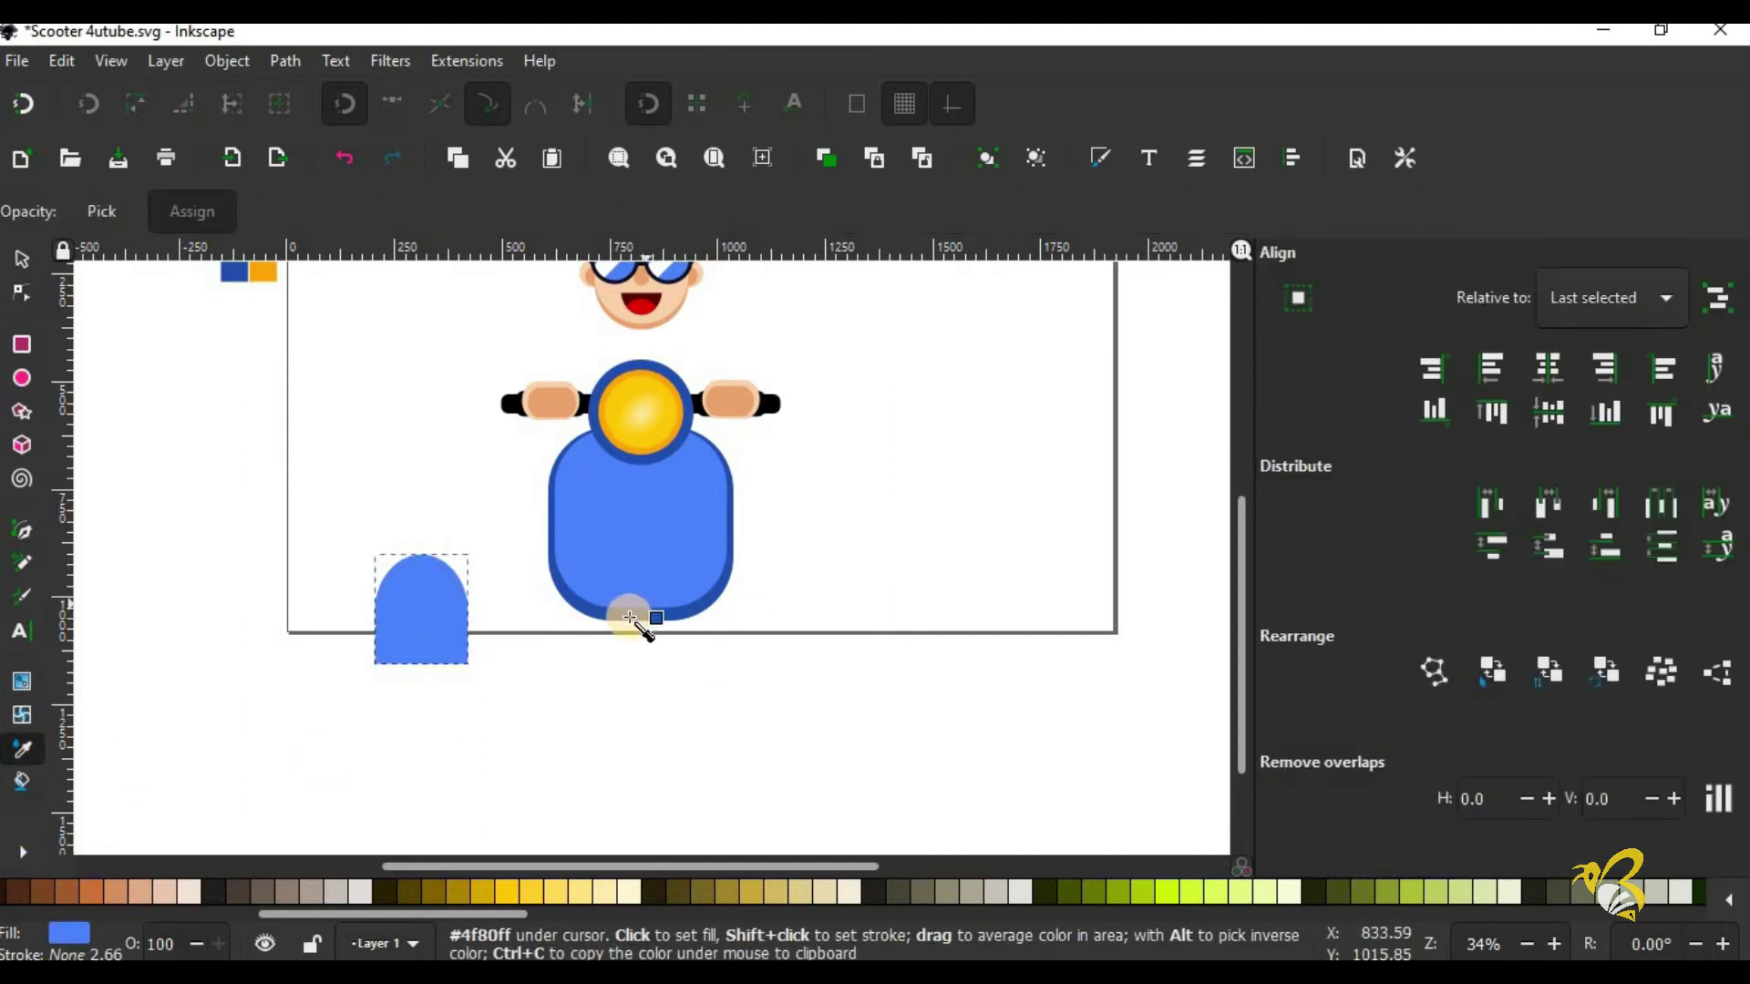
left_click(229, 276)
left_click(20, 262)
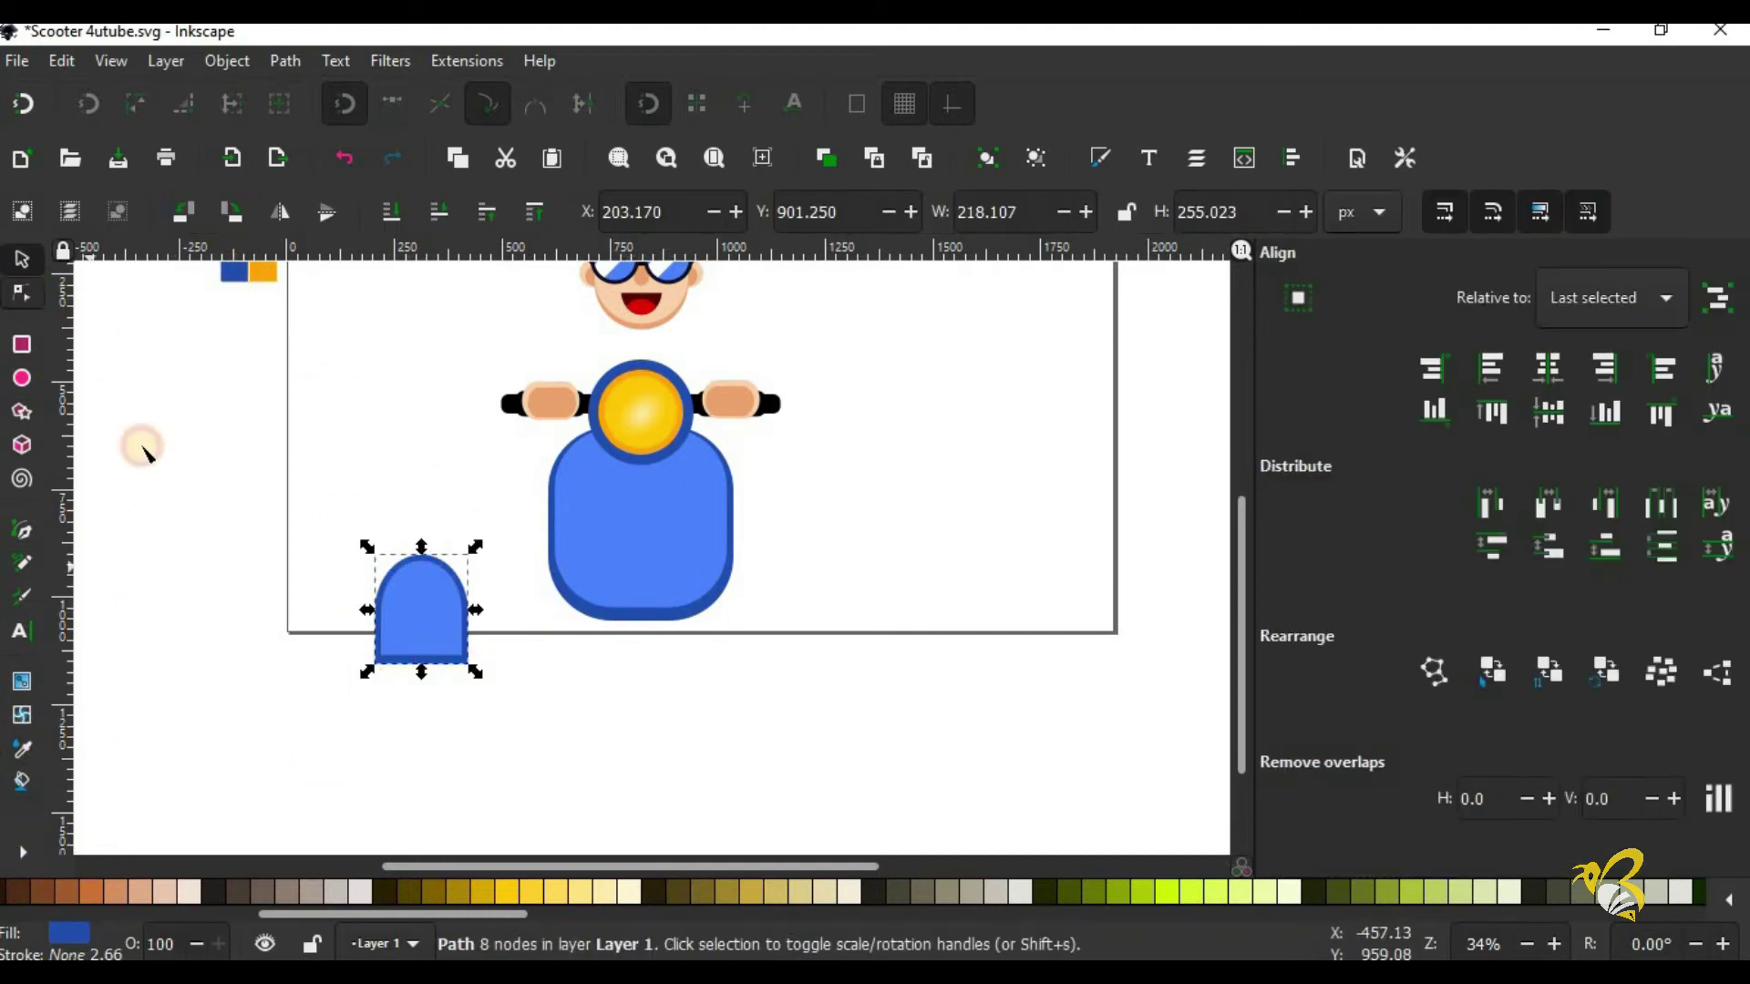
key("n")
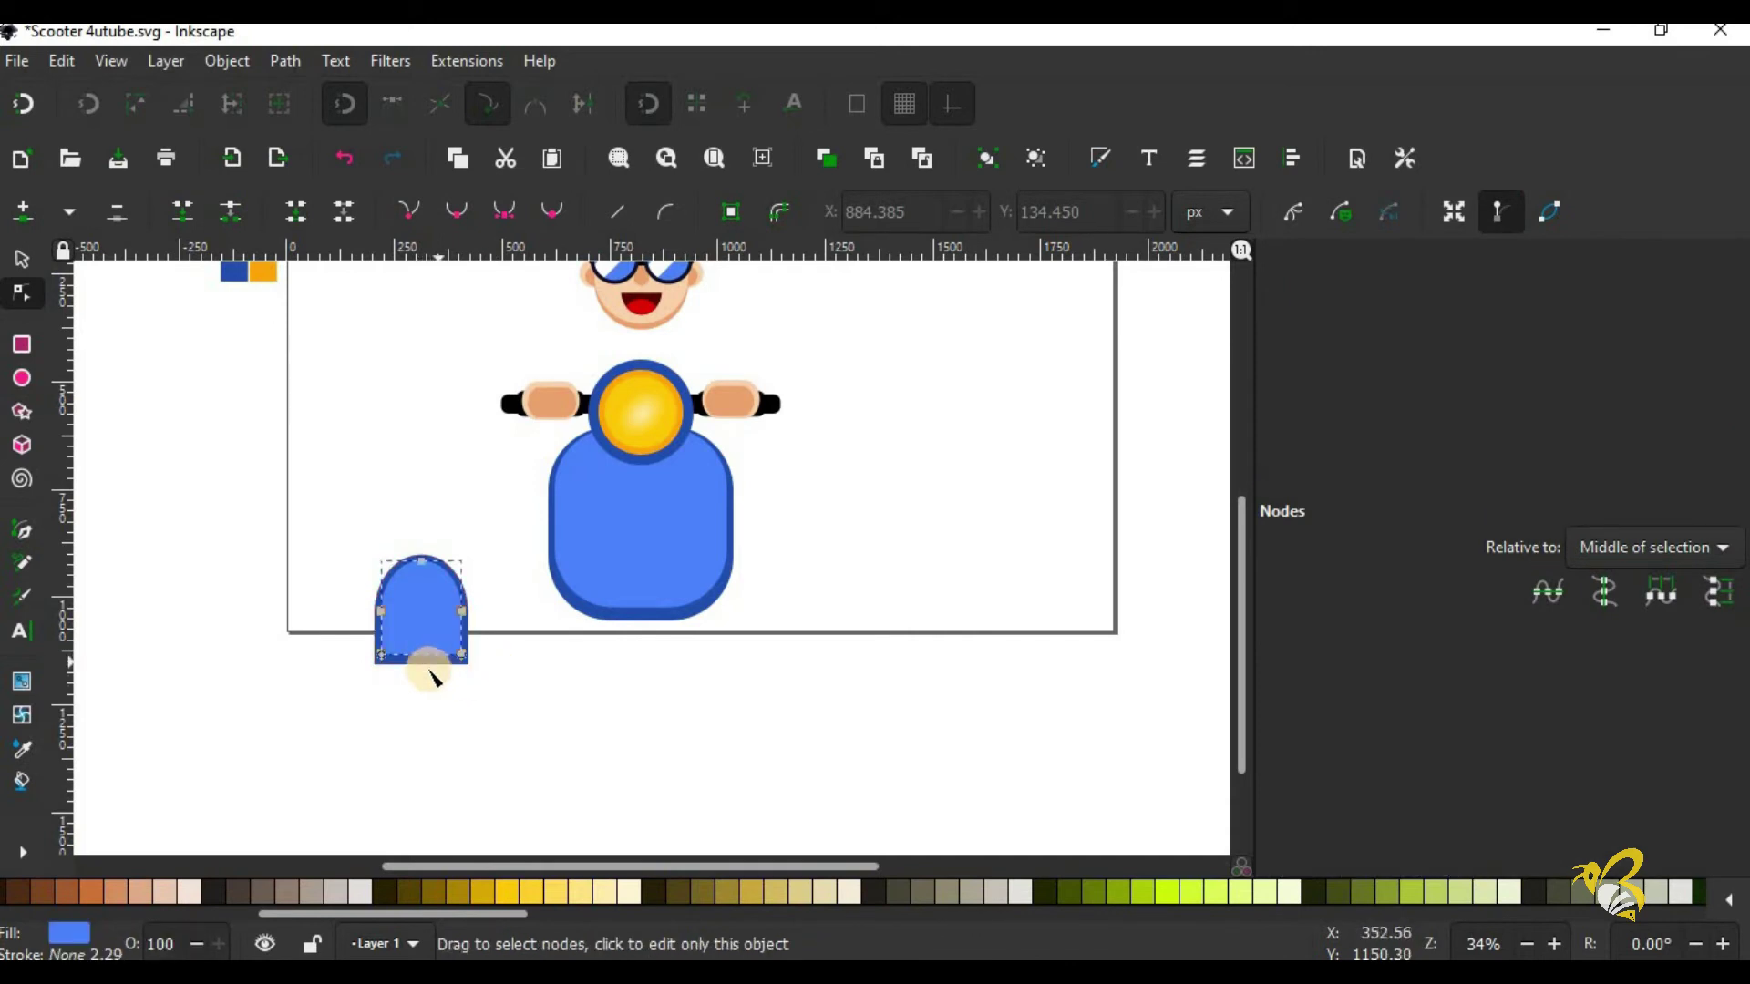
Step: Curve the blue arch's bottom by adding nodes and nudging the bottom-middle ones down
left_click(24, 269)
left_click_drag(325, 507, 483, 667)
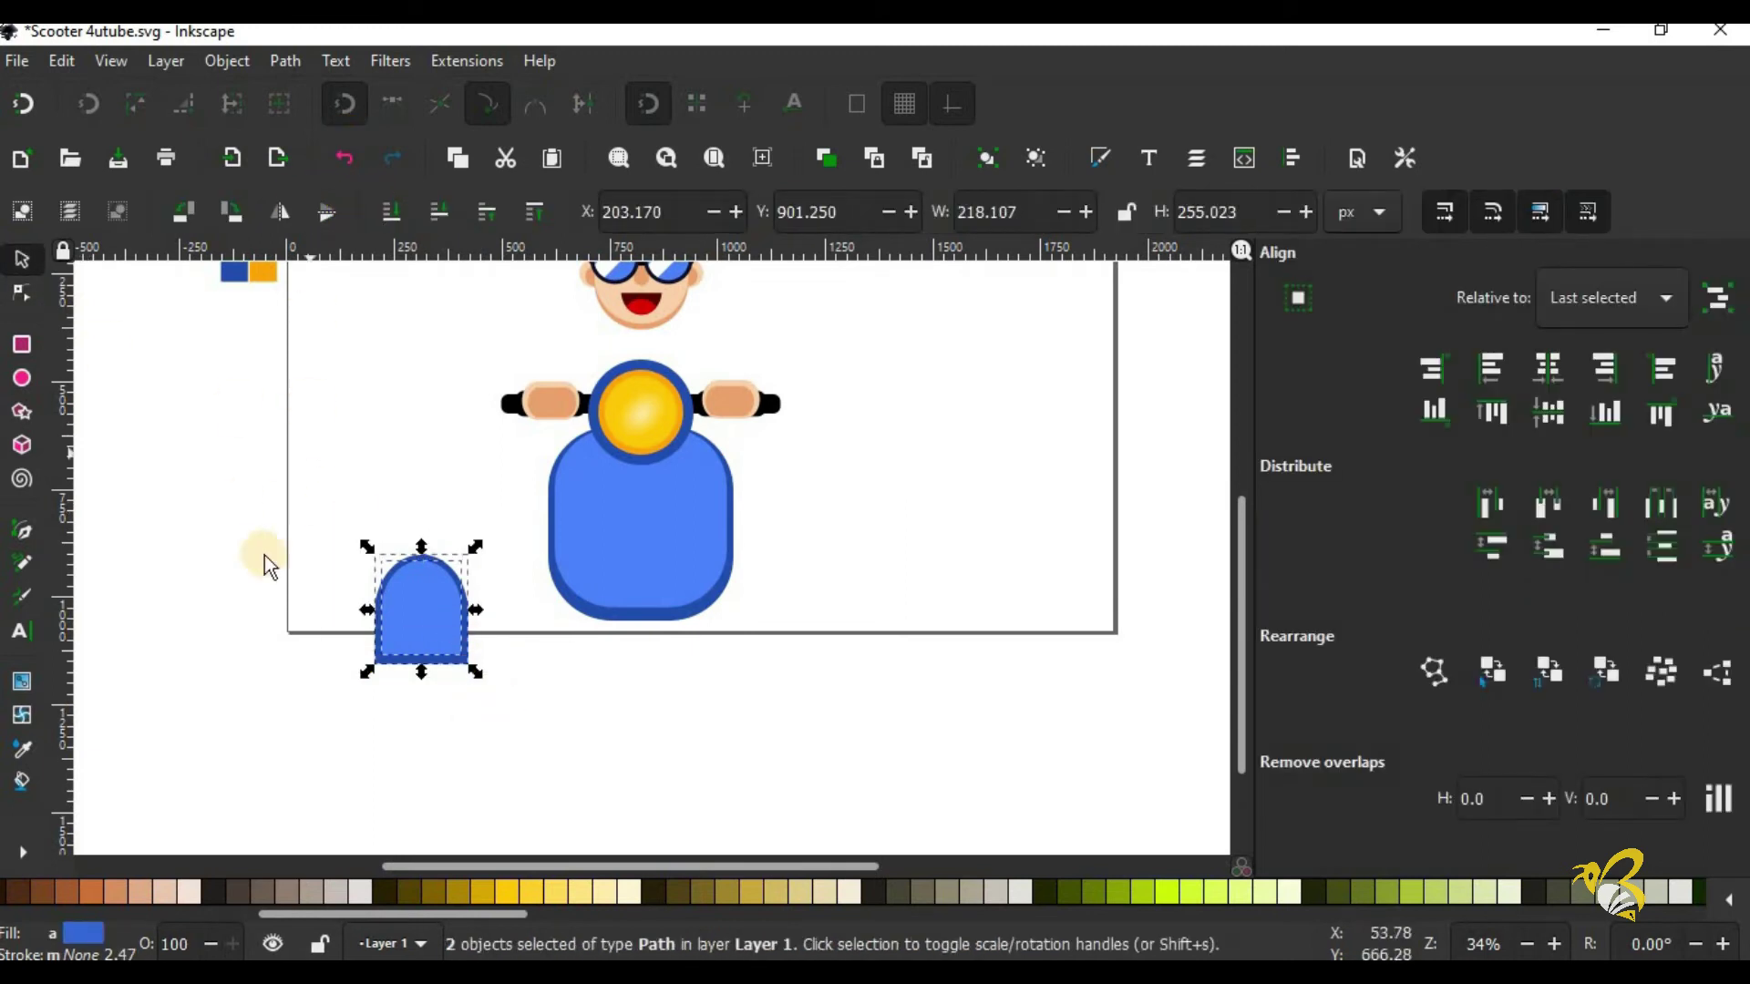
left_click(21, 294)
left_click_drag(328, 625, 500, 715)
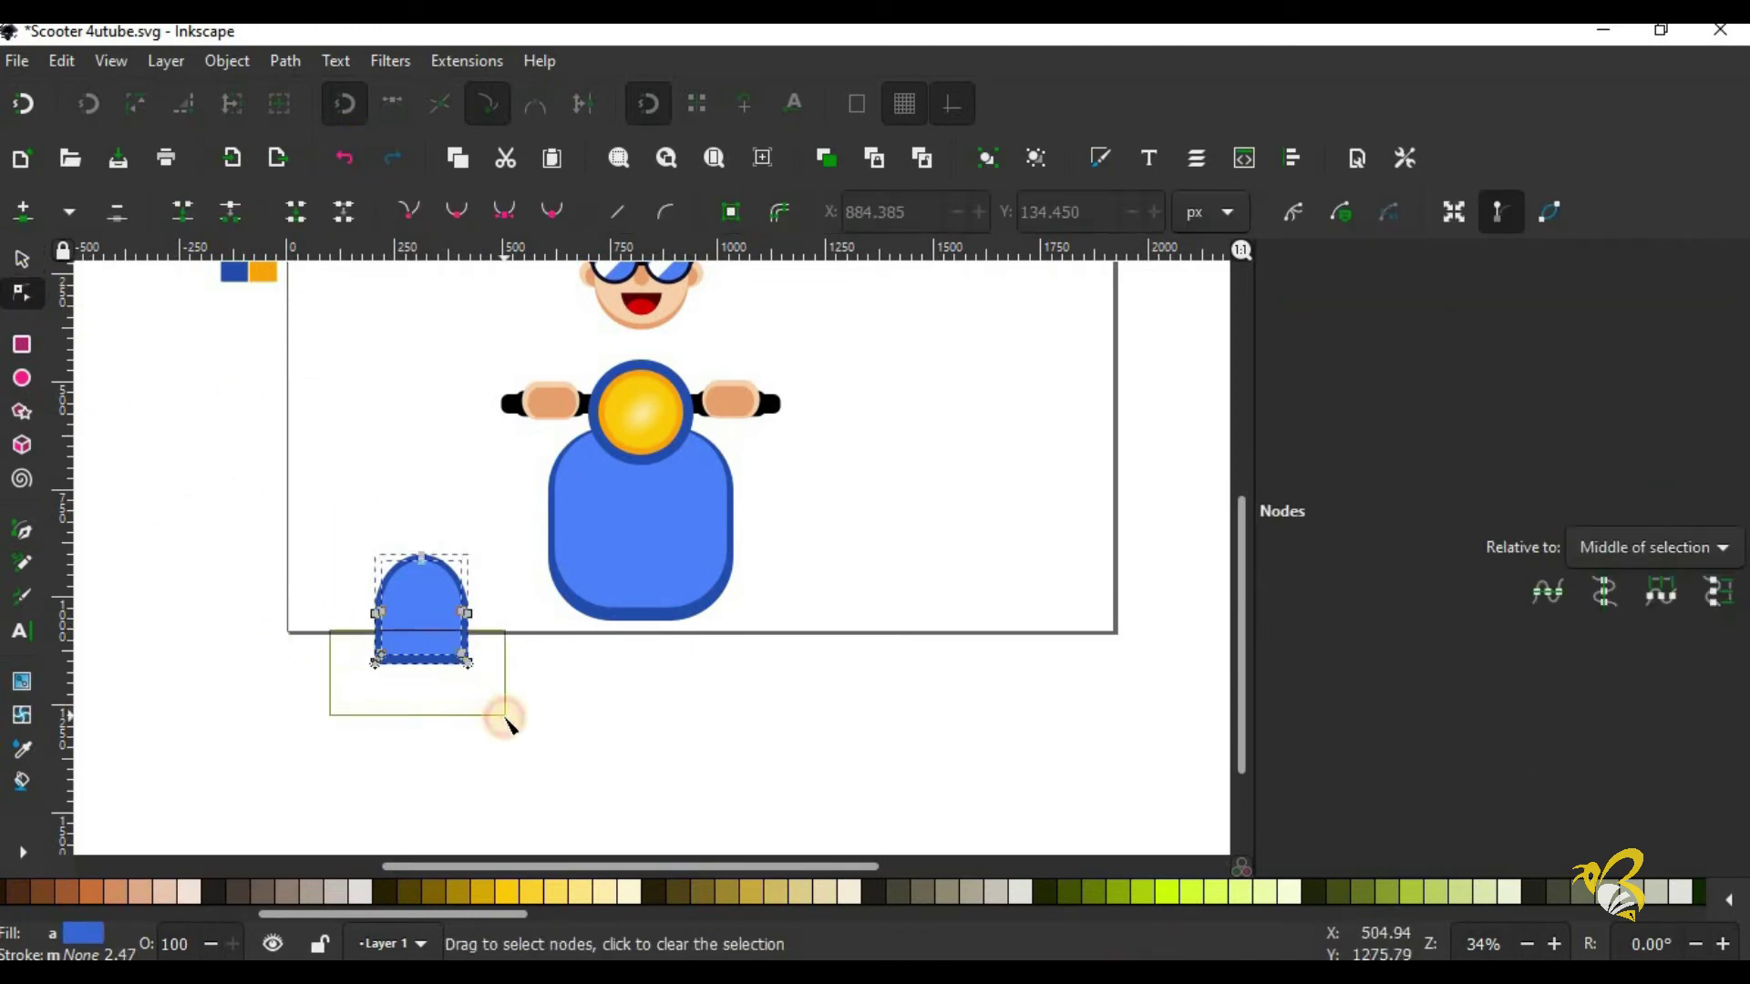
left_click(30, 214)
left_click_drag(403, 636, 433, 688)
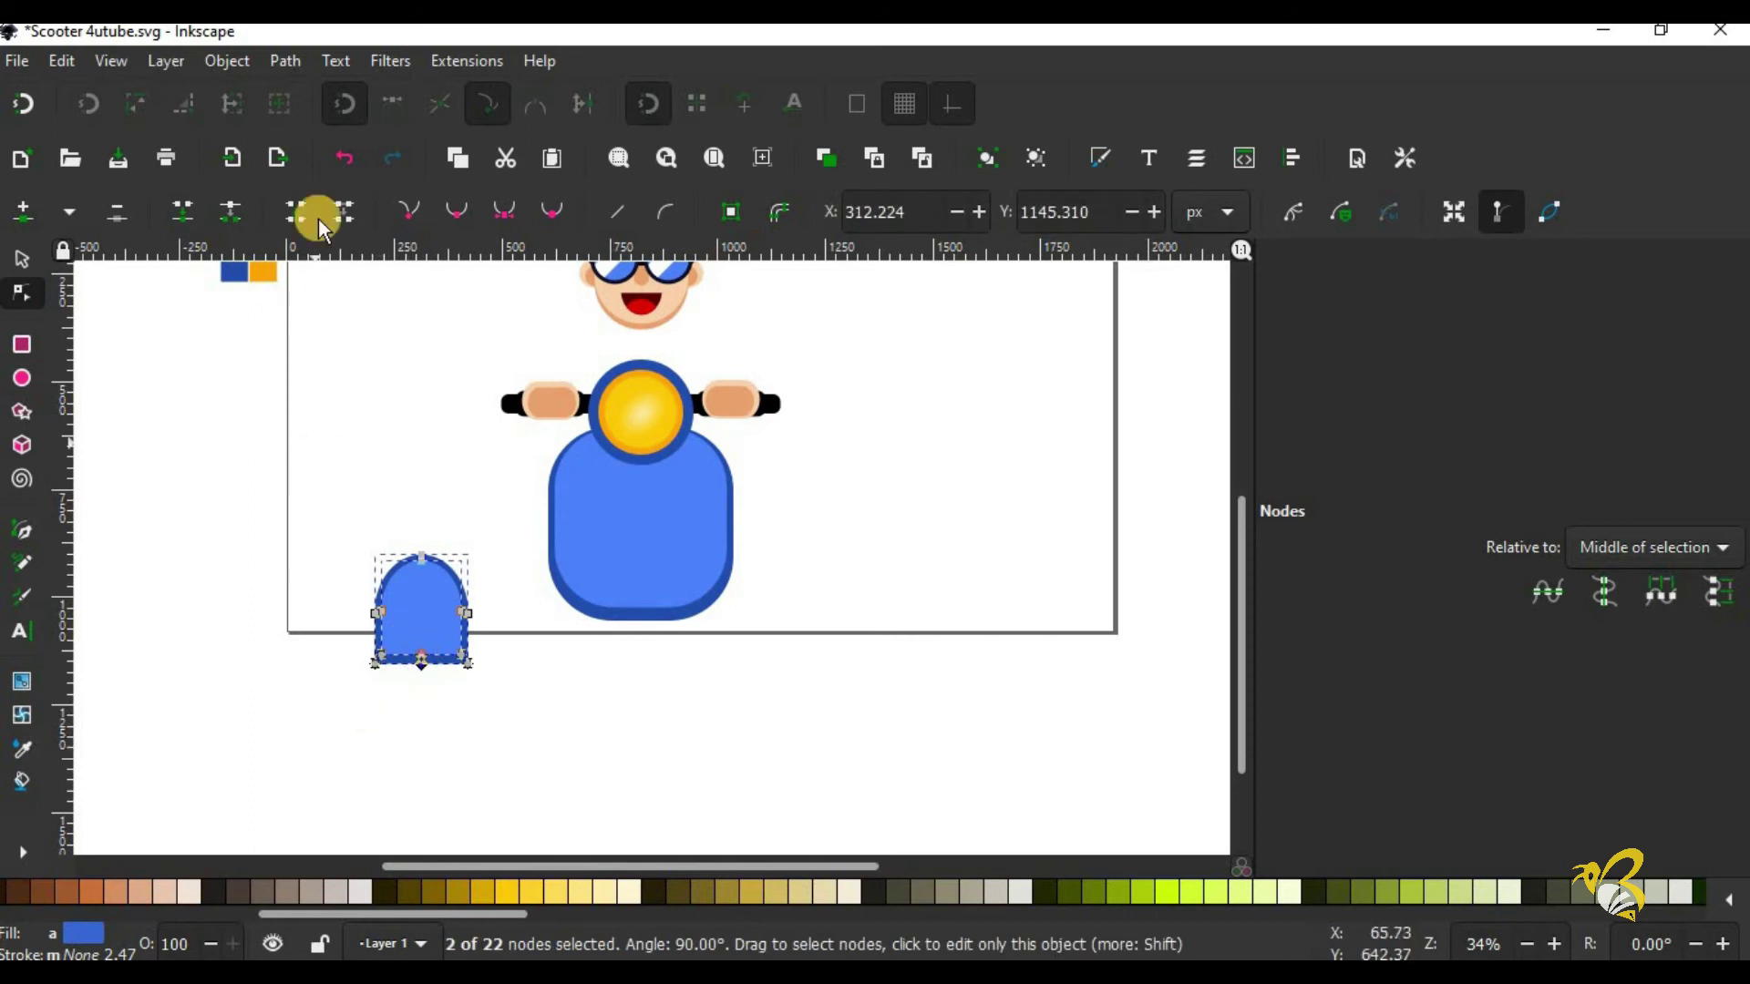
left_click(441, 645)
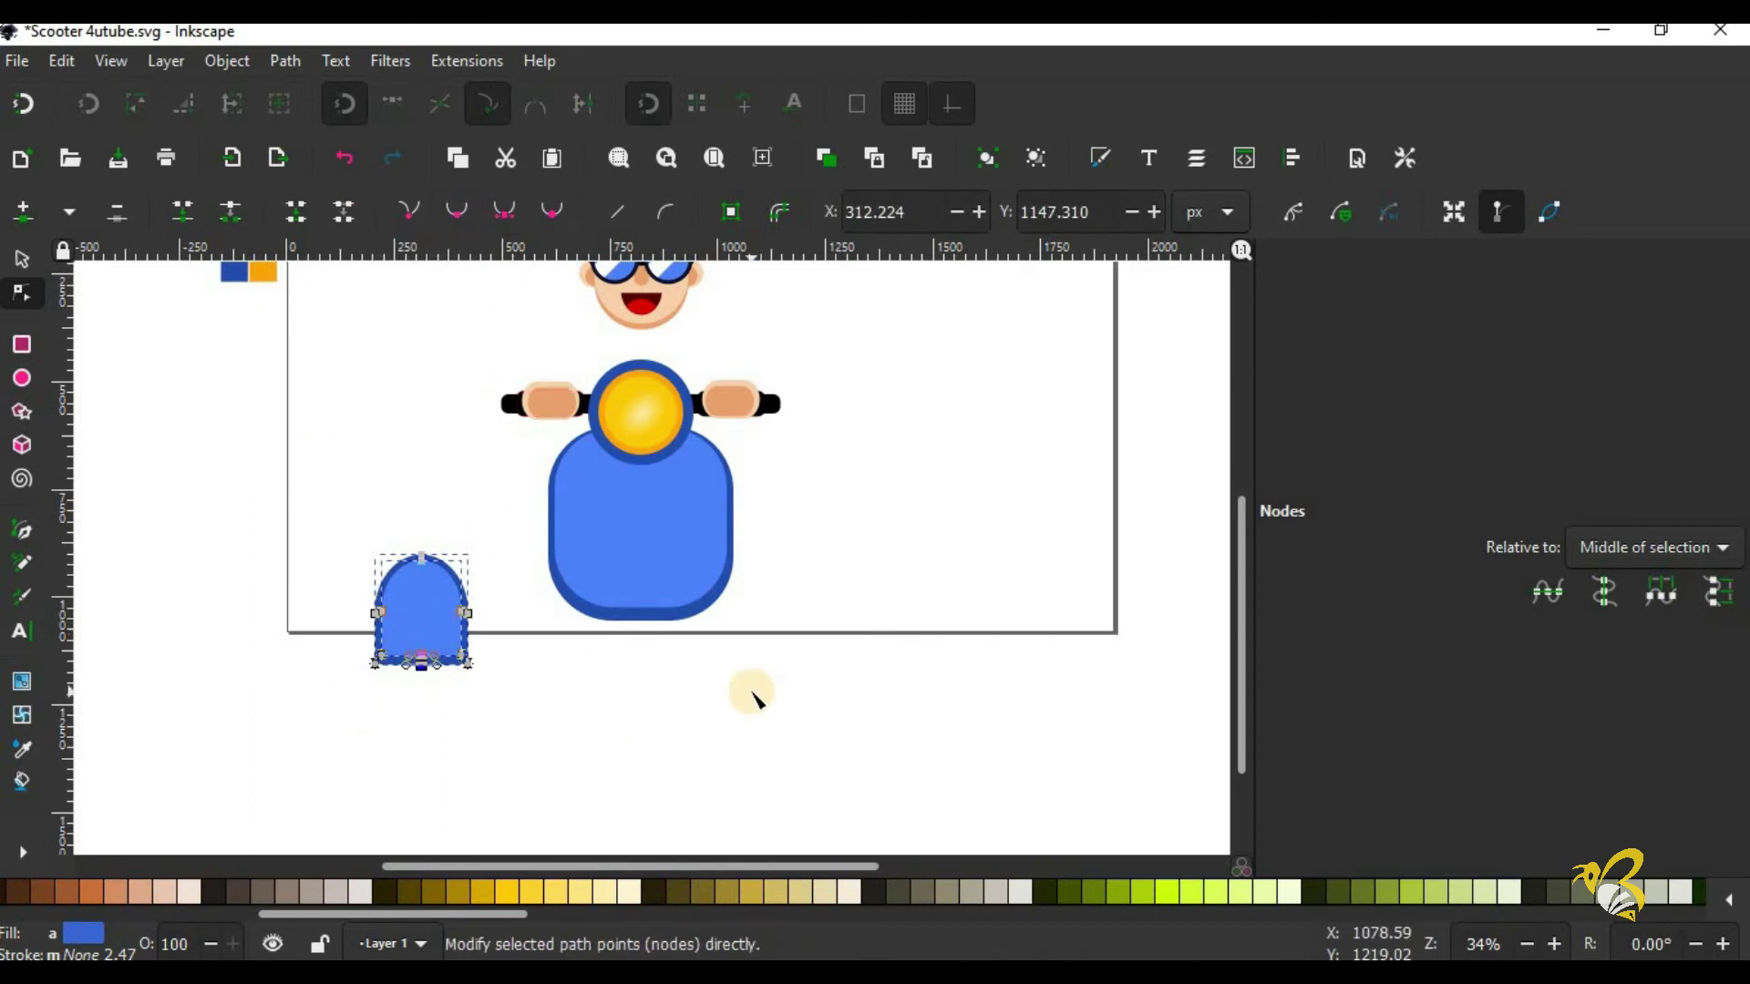
key("Down")
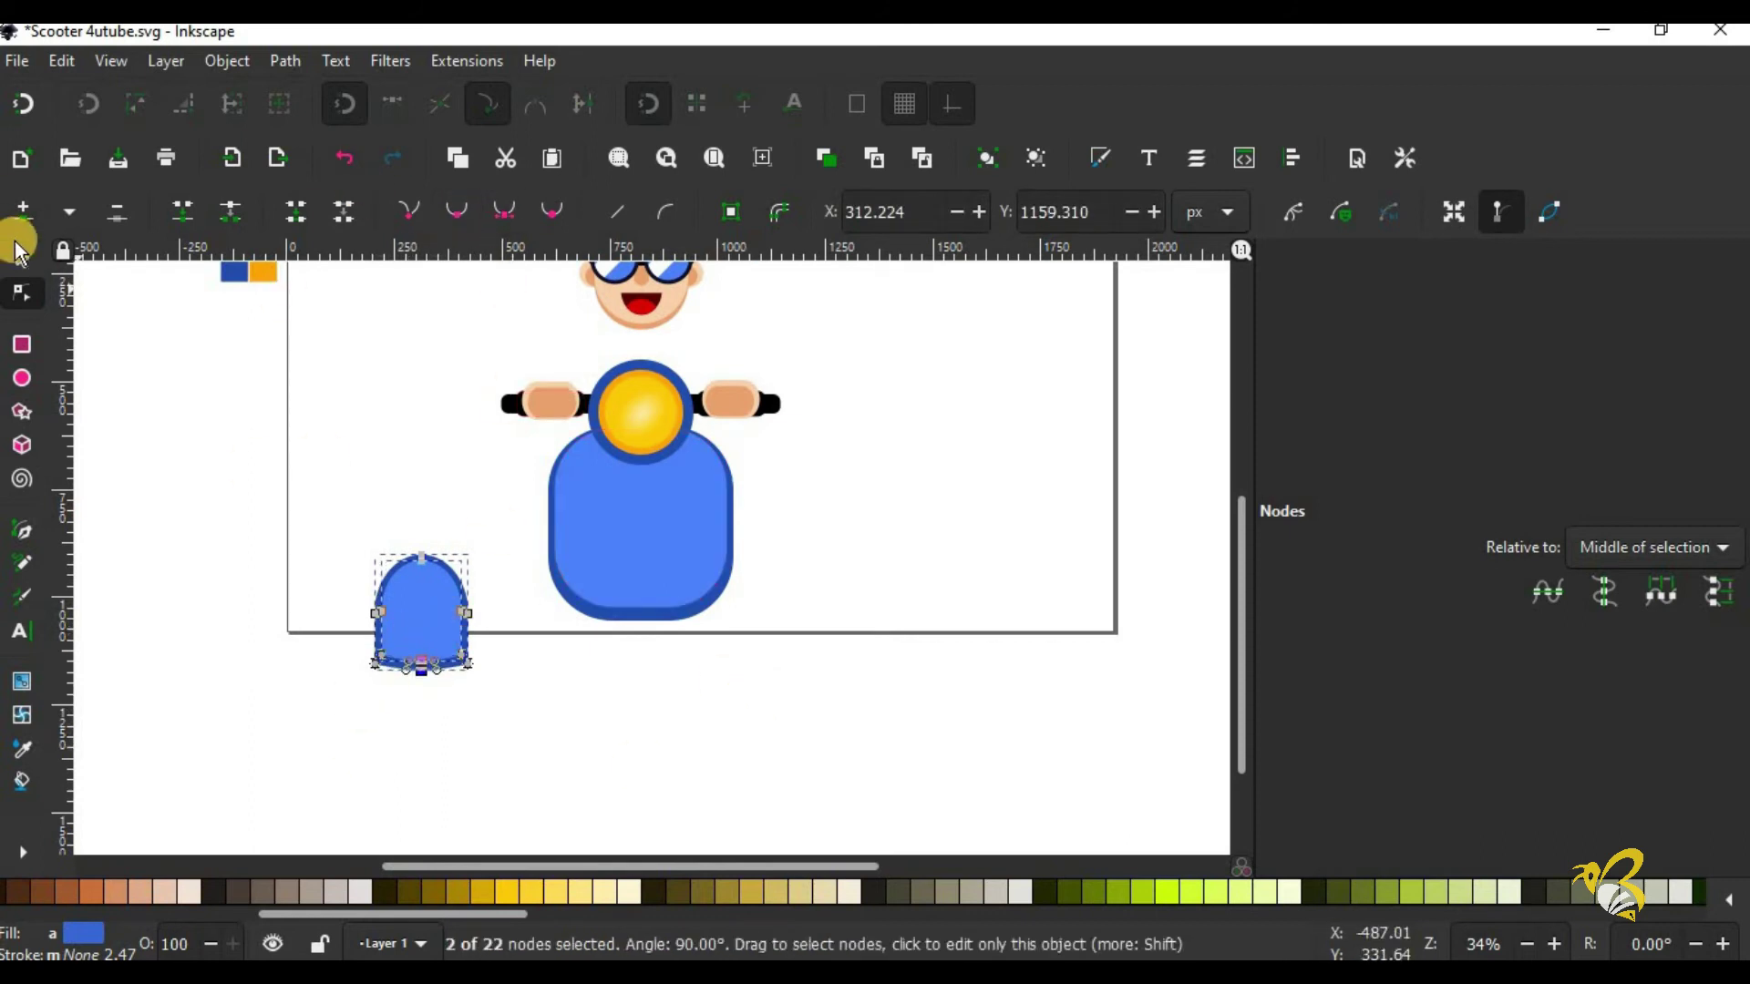
Step: Move the arch onto the lower scooter body and centre it on the vertical axis
left_click(27, 258)
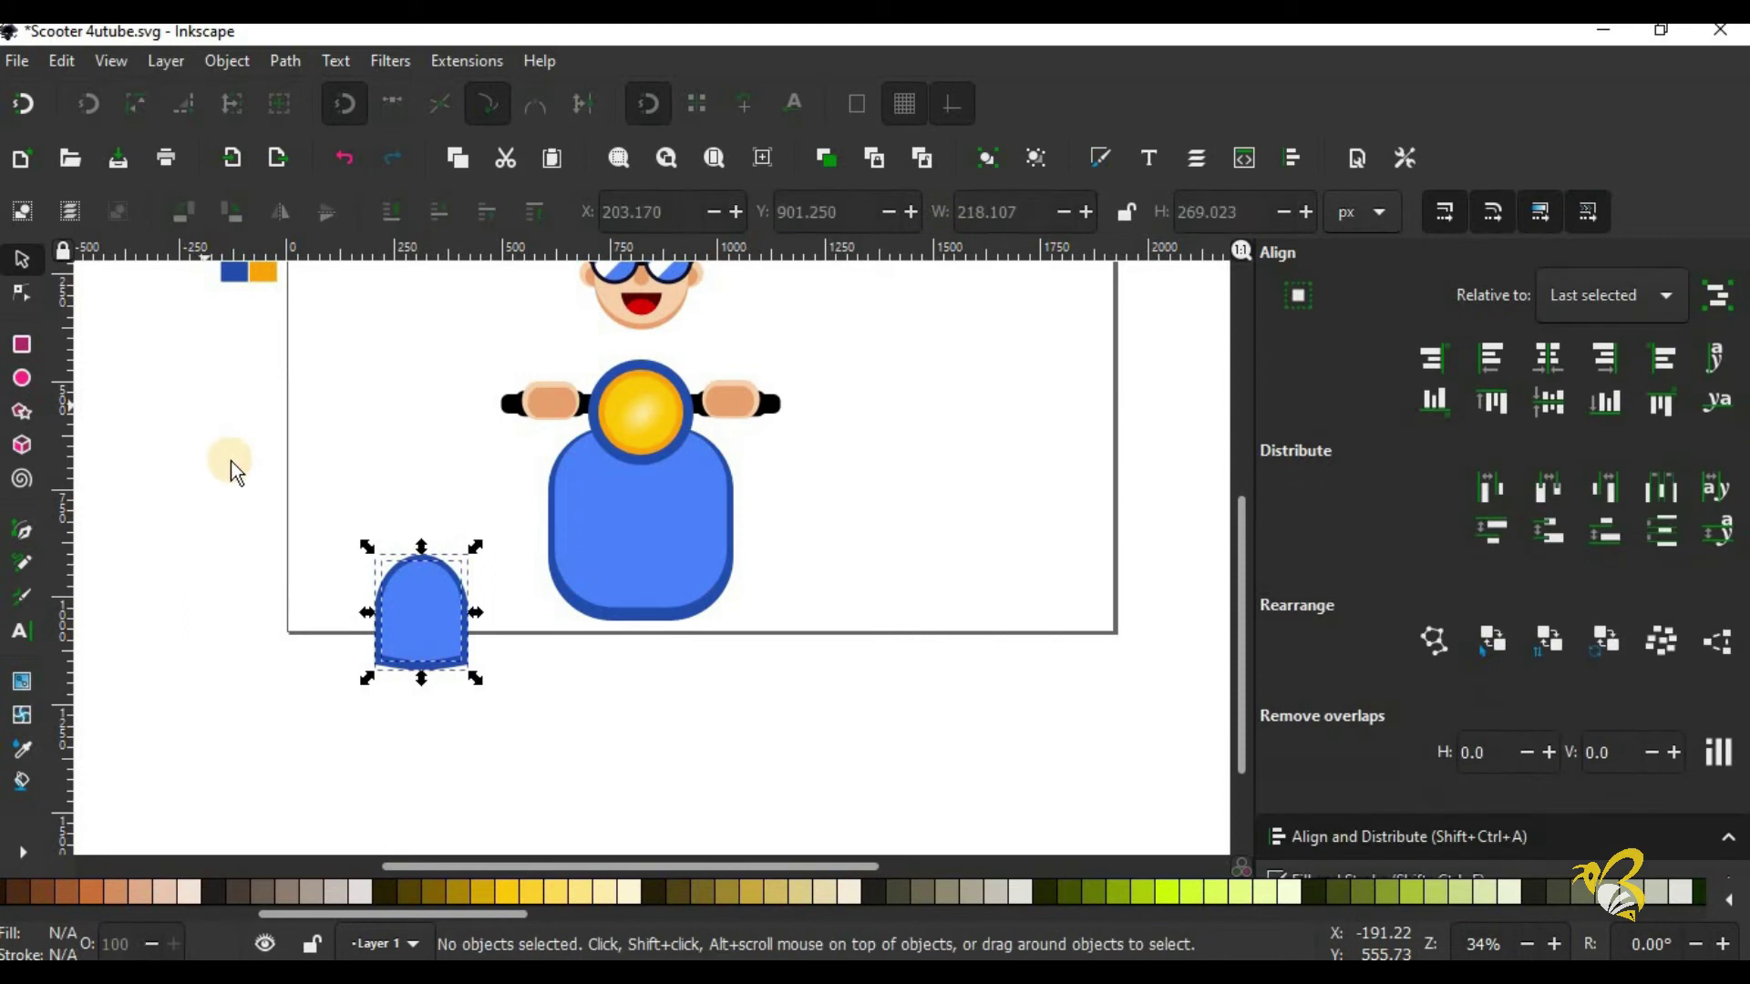
left_click(458, 614)
left_click(436, 615)
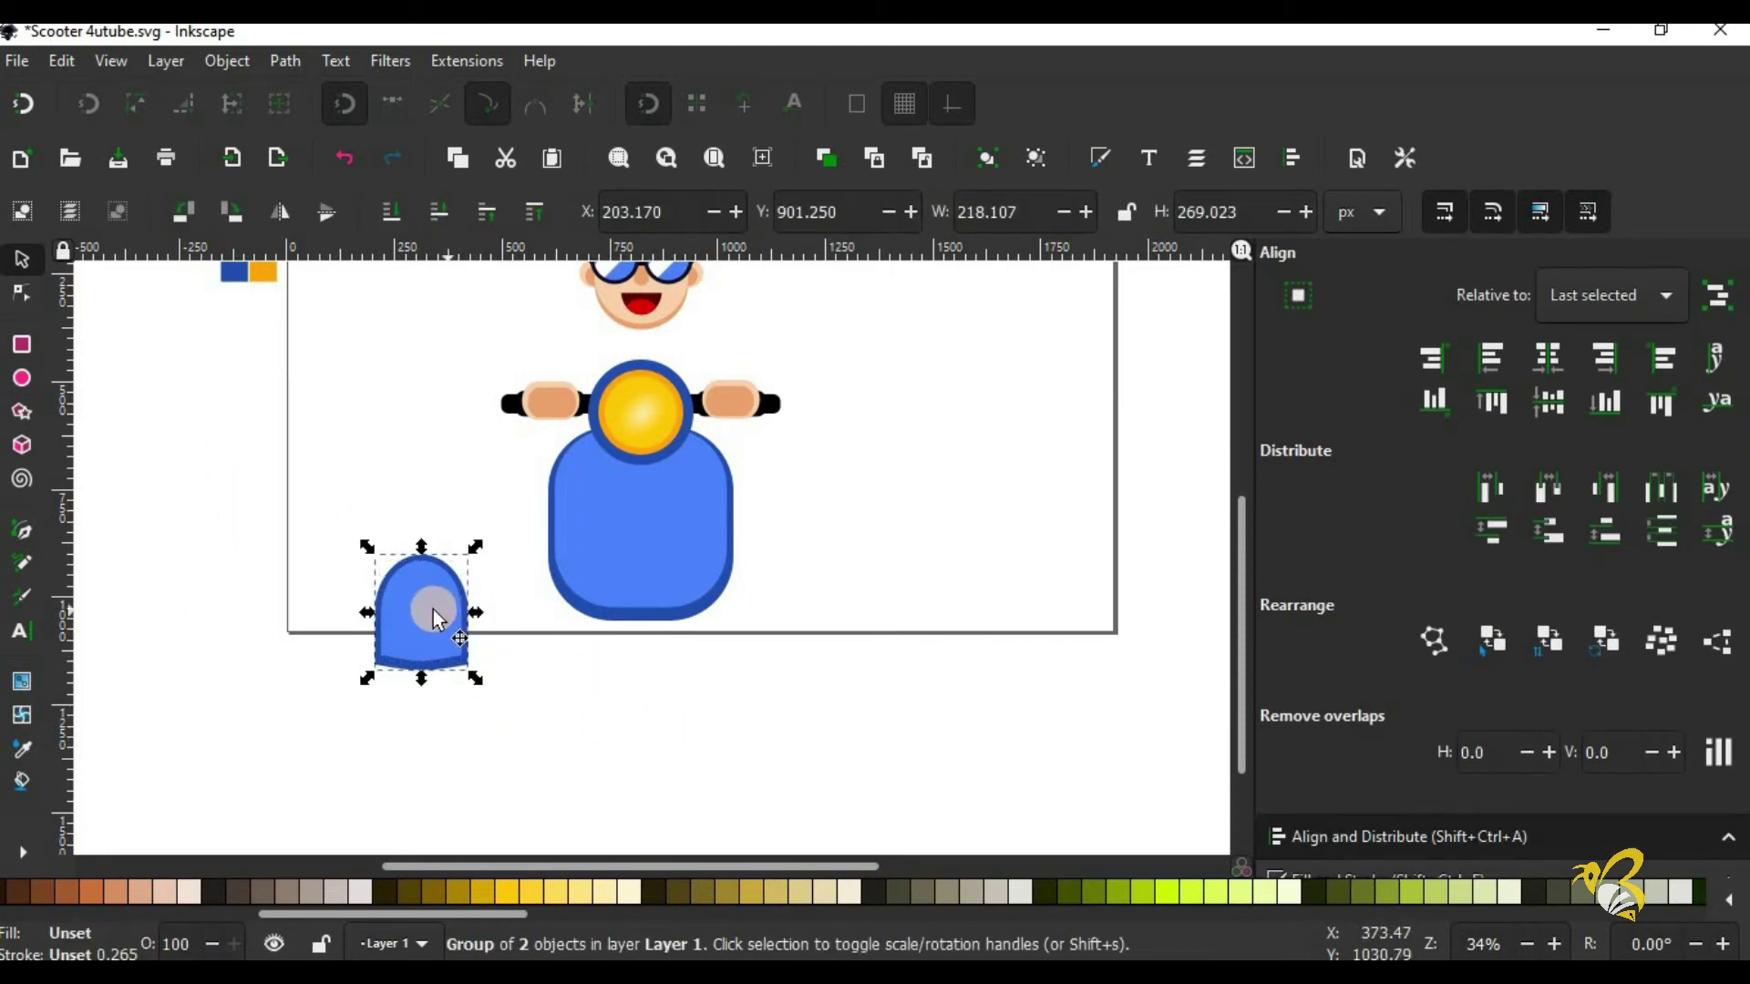
left_click_drag(436, 615, 650, 617)
left_click_drag(402, 539, 769, 727)
left_click(715, 504, "shift")
left_click(1558, 355)
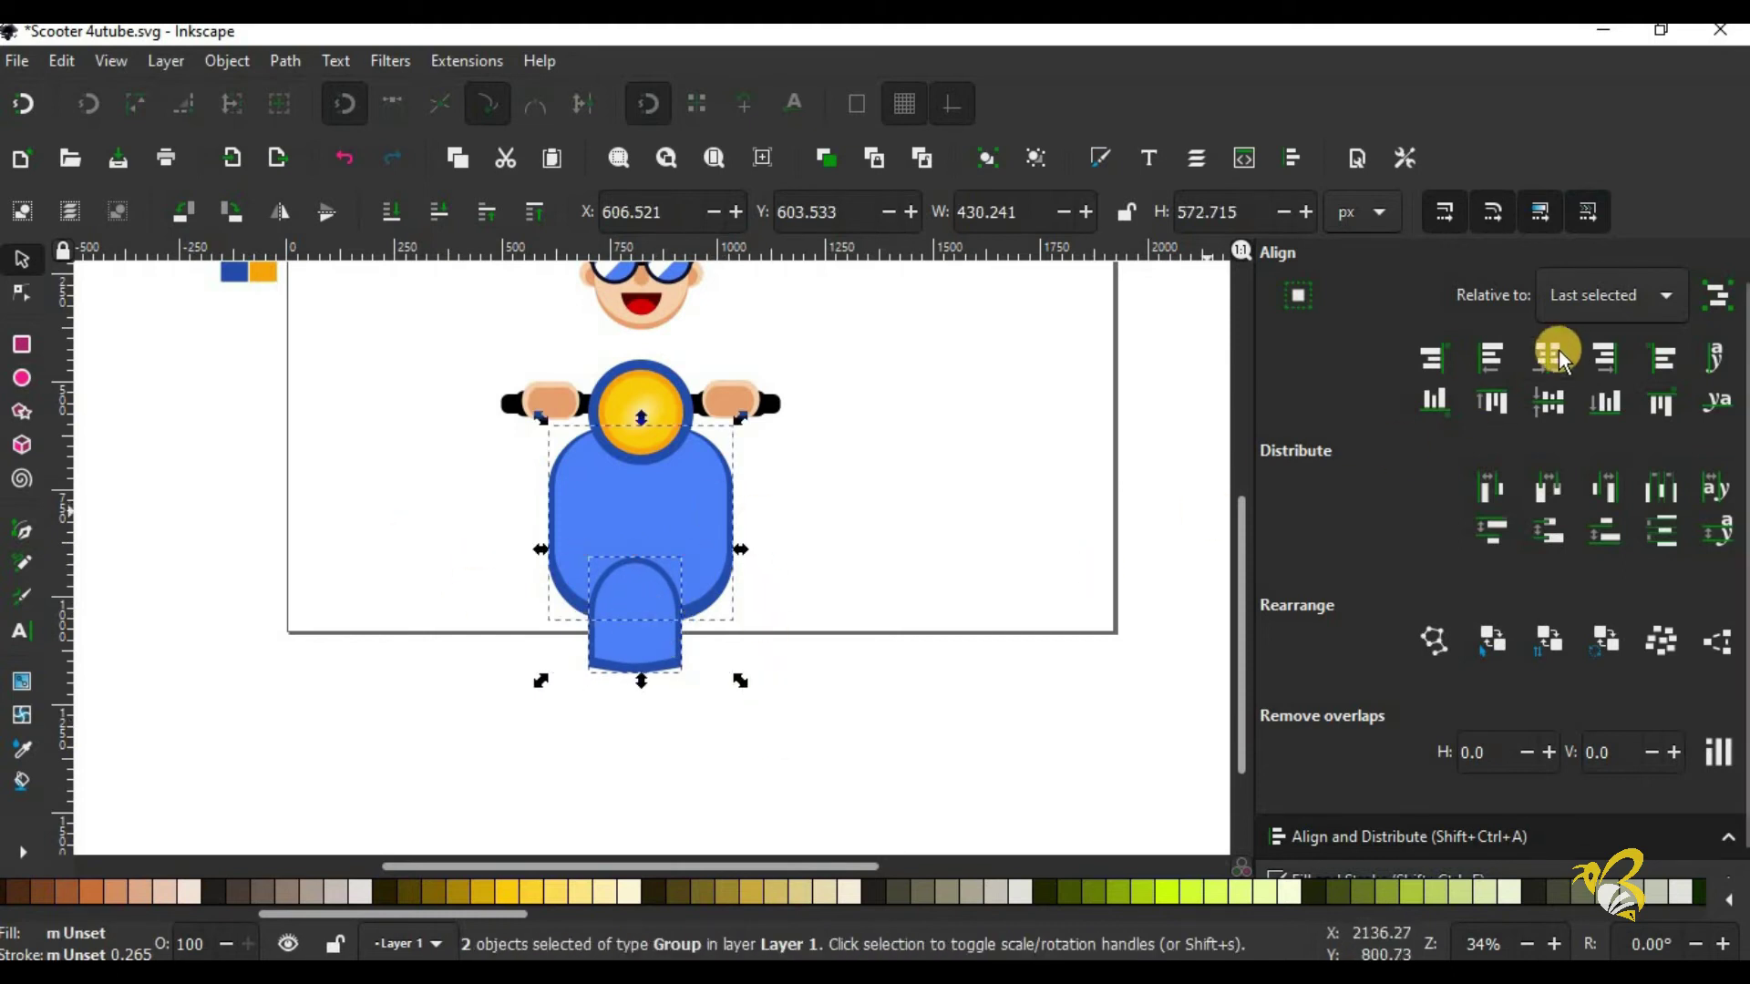
left_click(1054, 723)
left_click(22, 378)
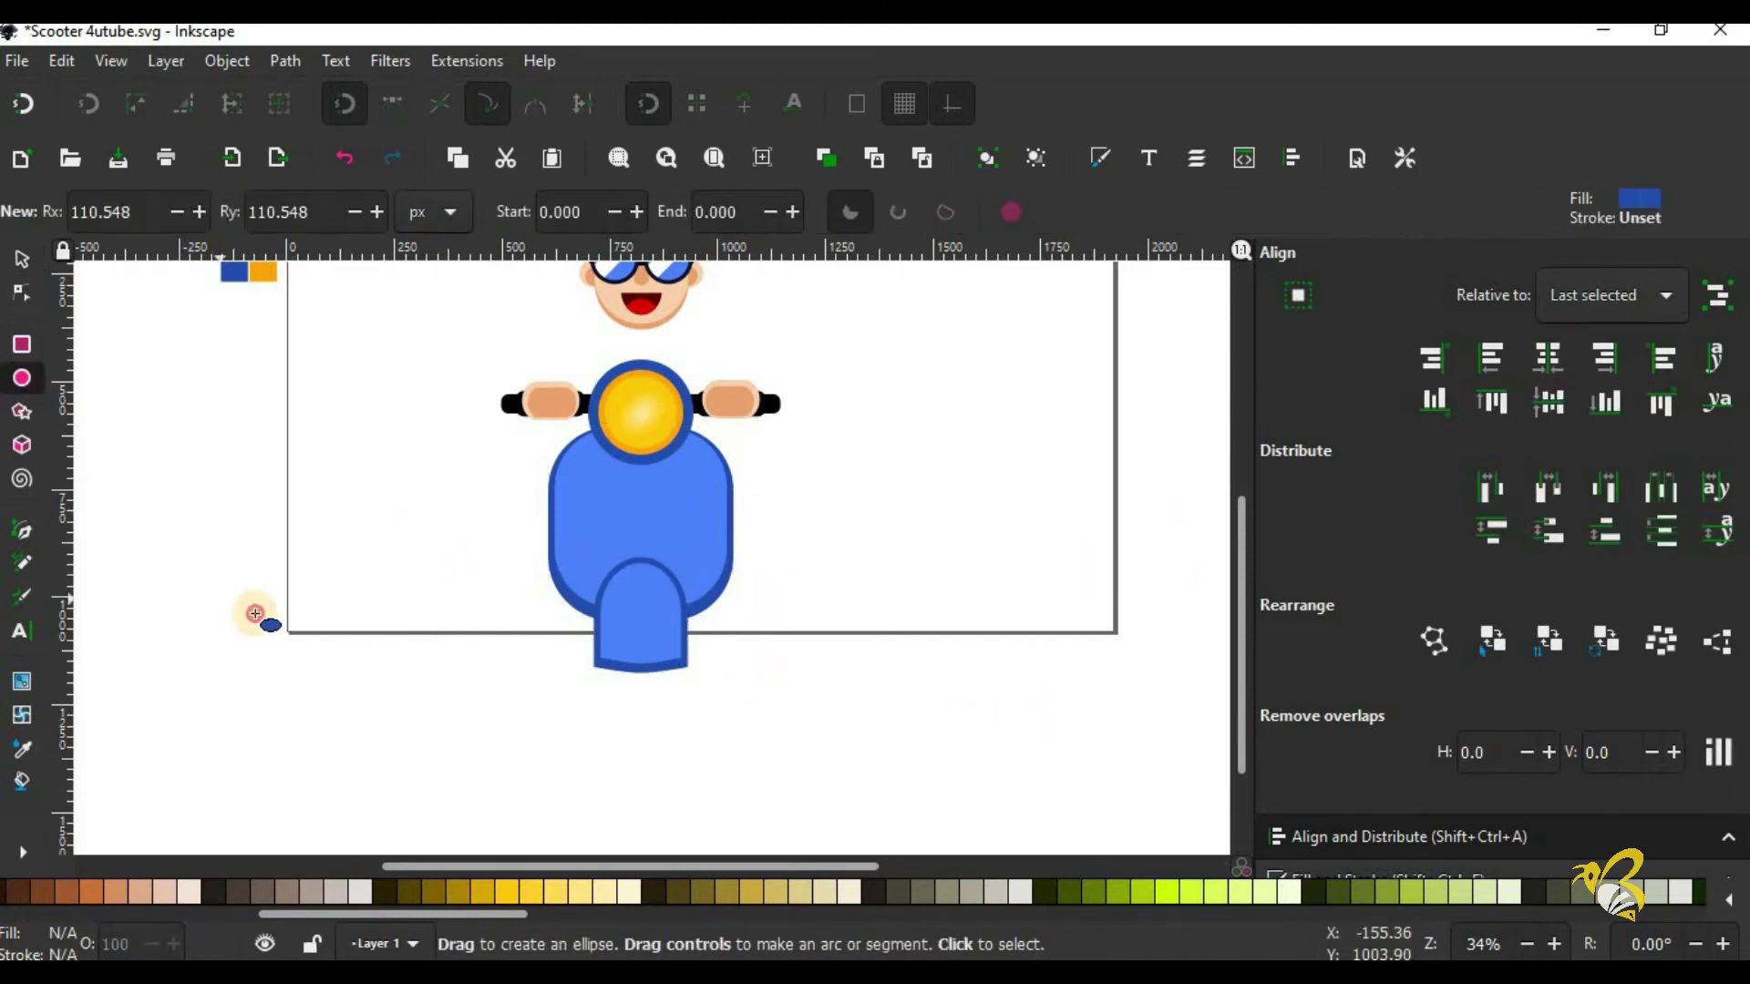
Step: Discard a stray ellipse, then draw a rounded rectangle left of the scooter and fill it black
left_click_drag(219, 599, 312, 746)
key("ctrl+z")
left_click(22, 344)
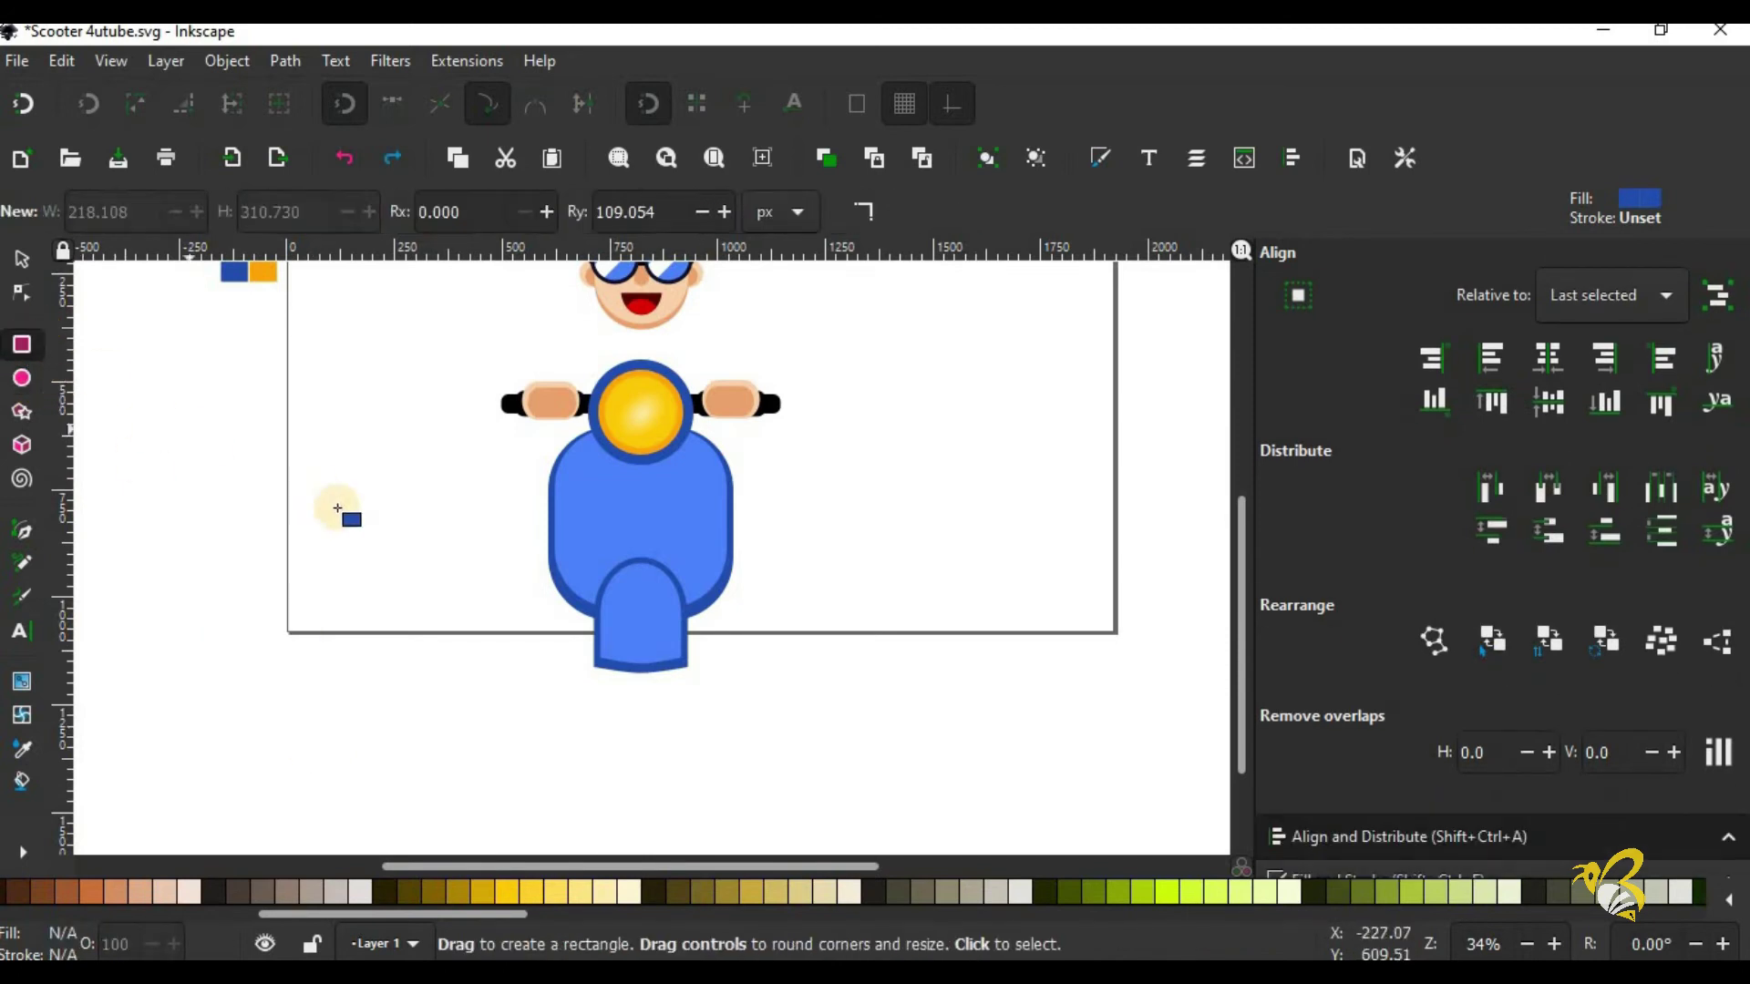
left_click_drag(303, 510, 394, 658)
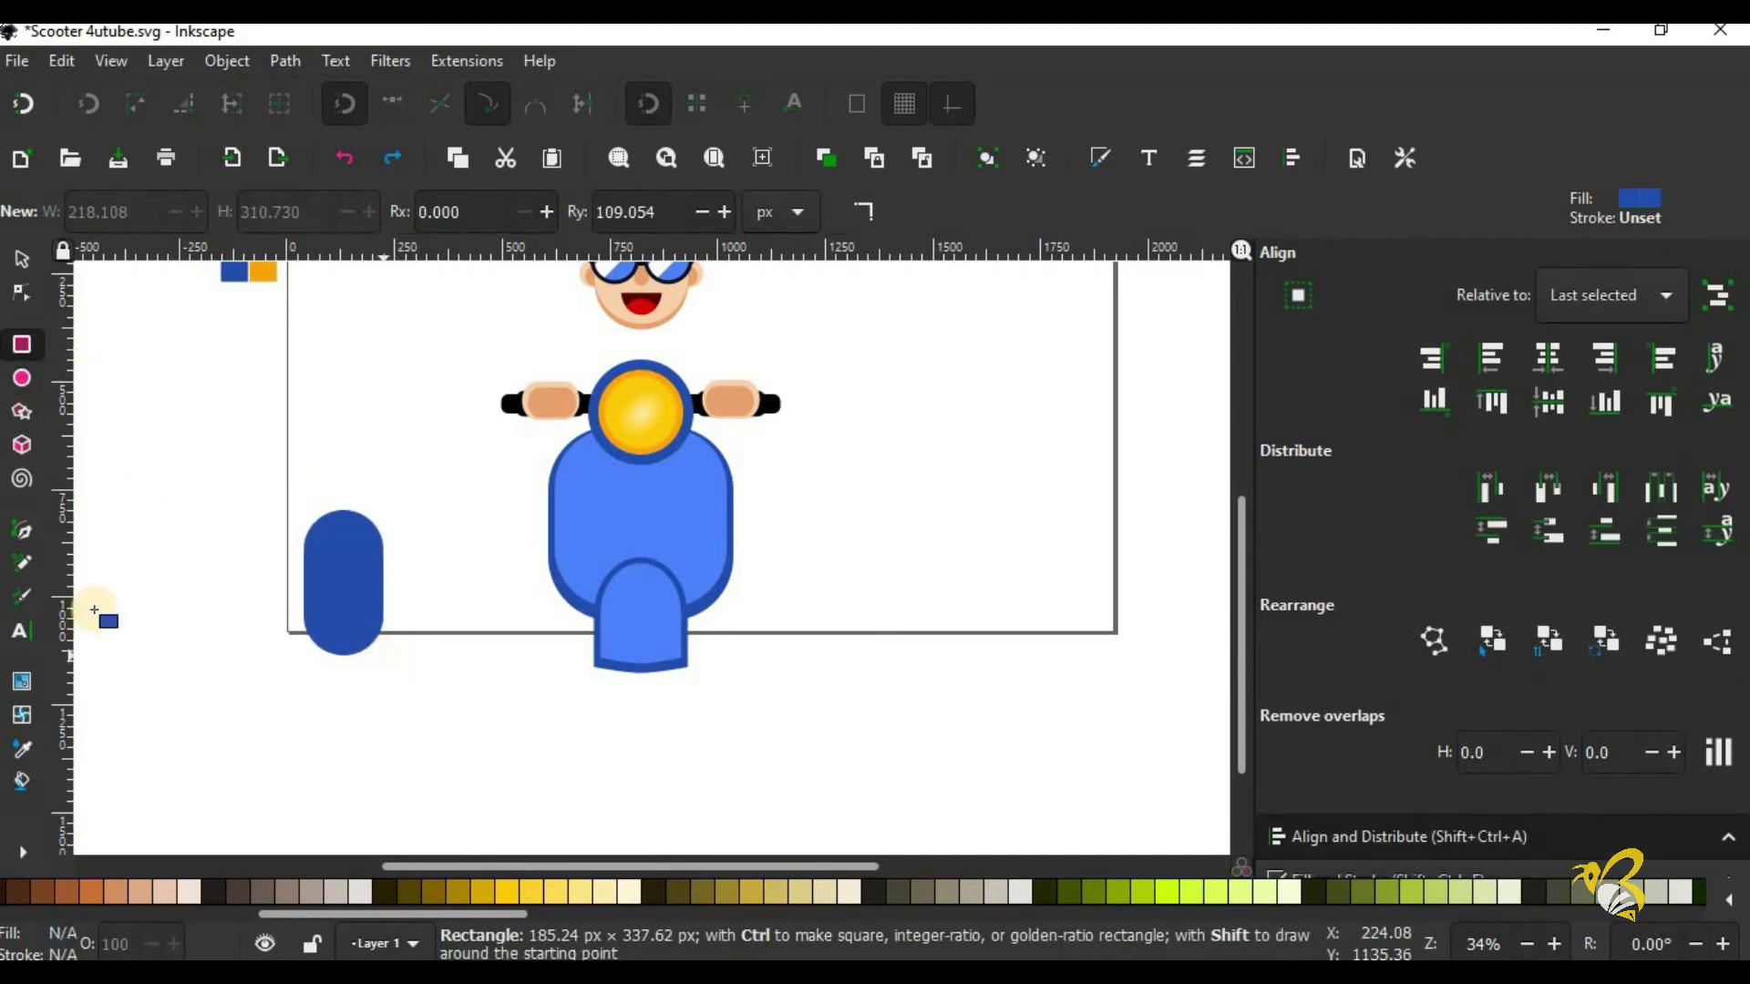
scroll(52, 897, "up", 5)
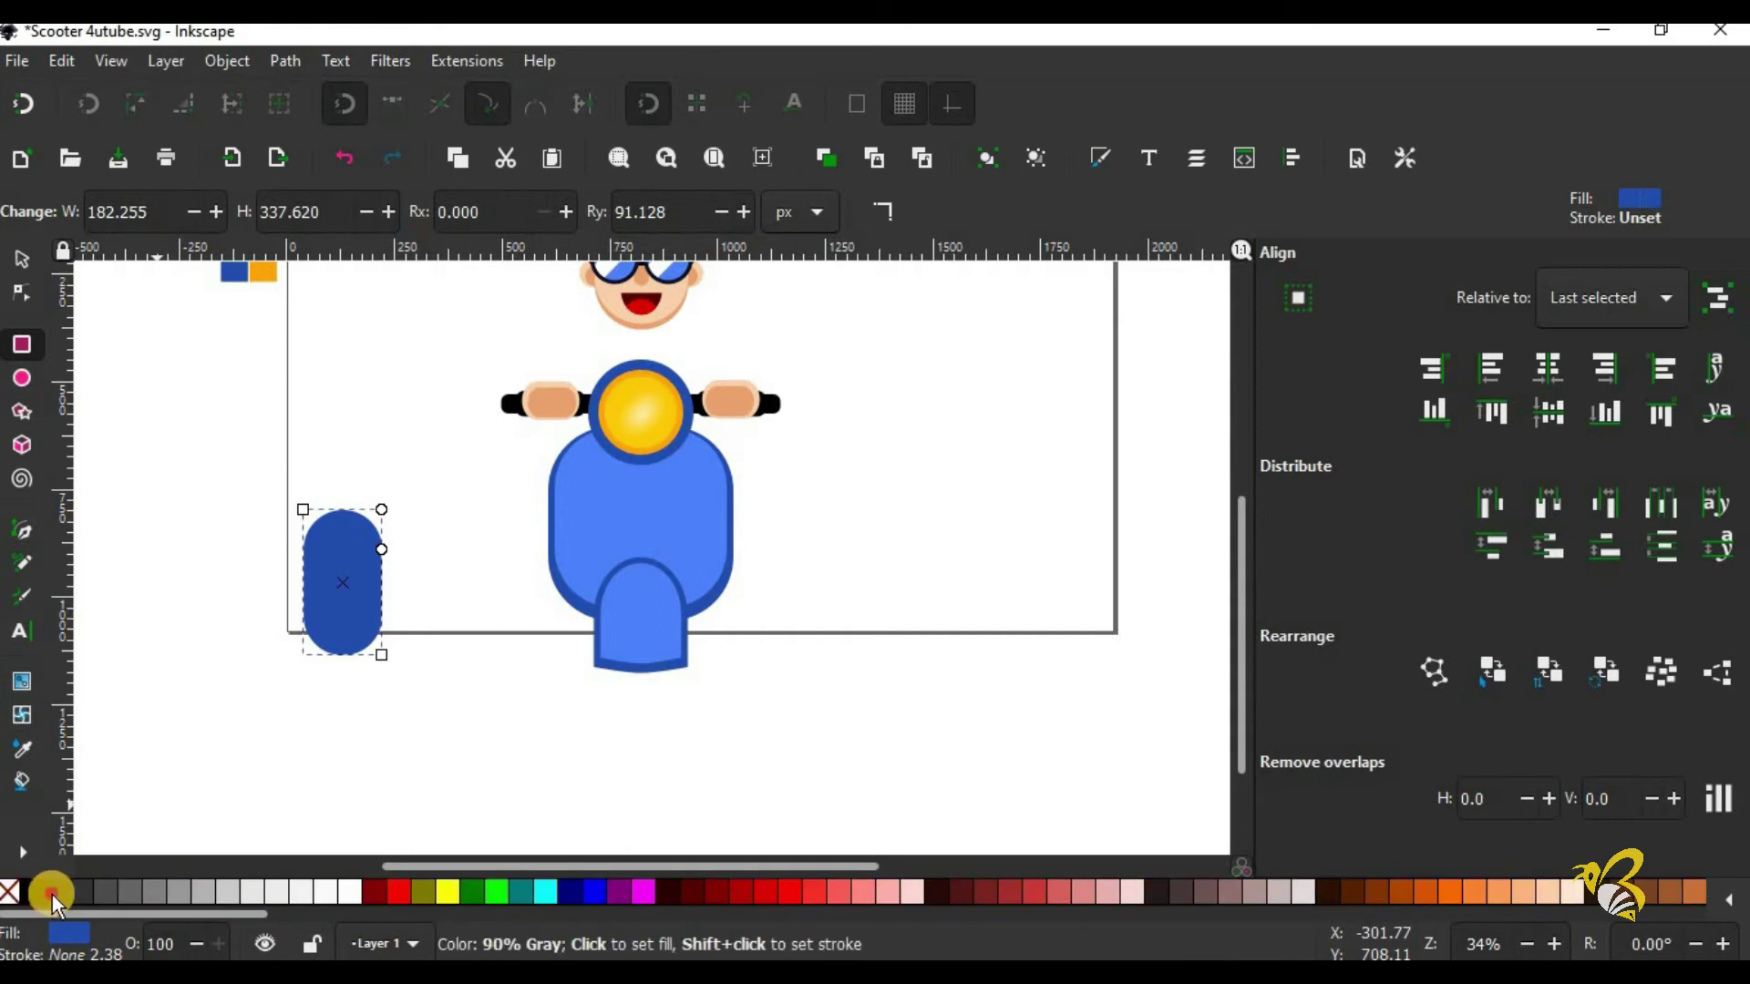
left_click(52, 897)
Step: Resize the black wheel and centre it under the scooter body
left_click(22, 259)
mouse_move(342, 510)
left_mouse_down()
mouse_move(460, 670)
mouse_move(644, 662)
left_mouse_up()
left_click(22, 294)
left_click(22, 262)
left_click_drag(697, 718, 686, 720)
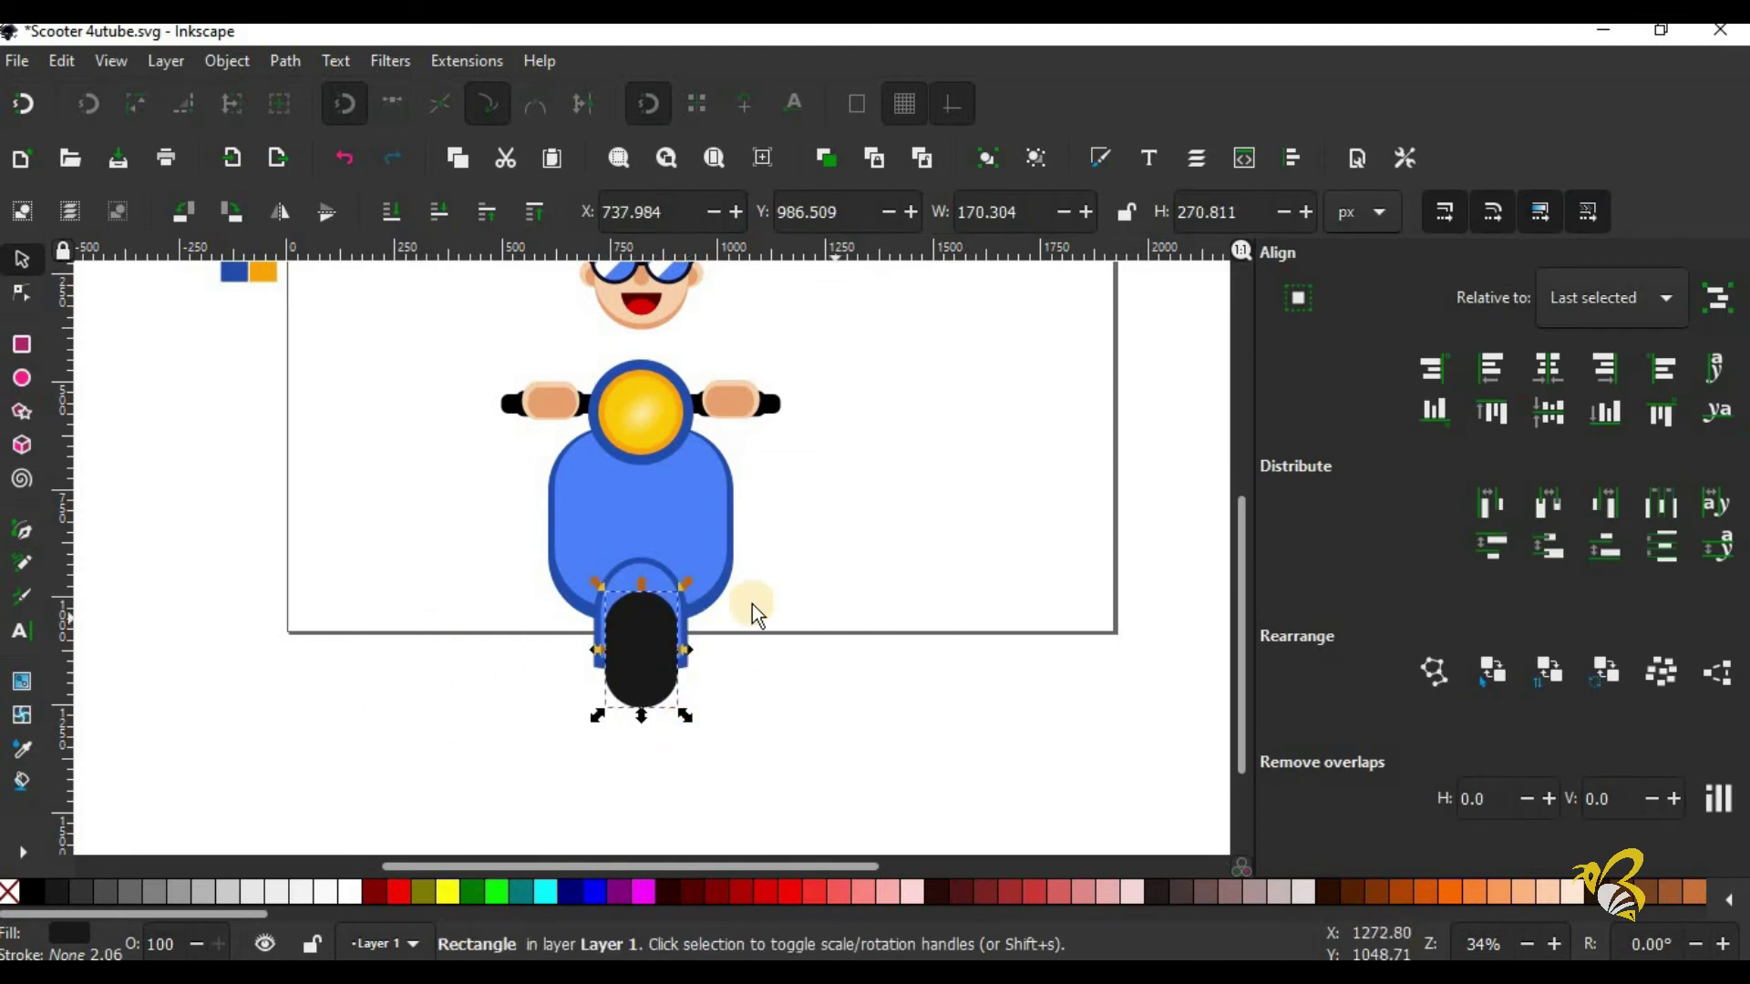
left_click(656, 571, "shift")
left_click(1549, 357)
Step: Send the wheel behind the scooter body and nudge it down slightly
left_click(745, 720)
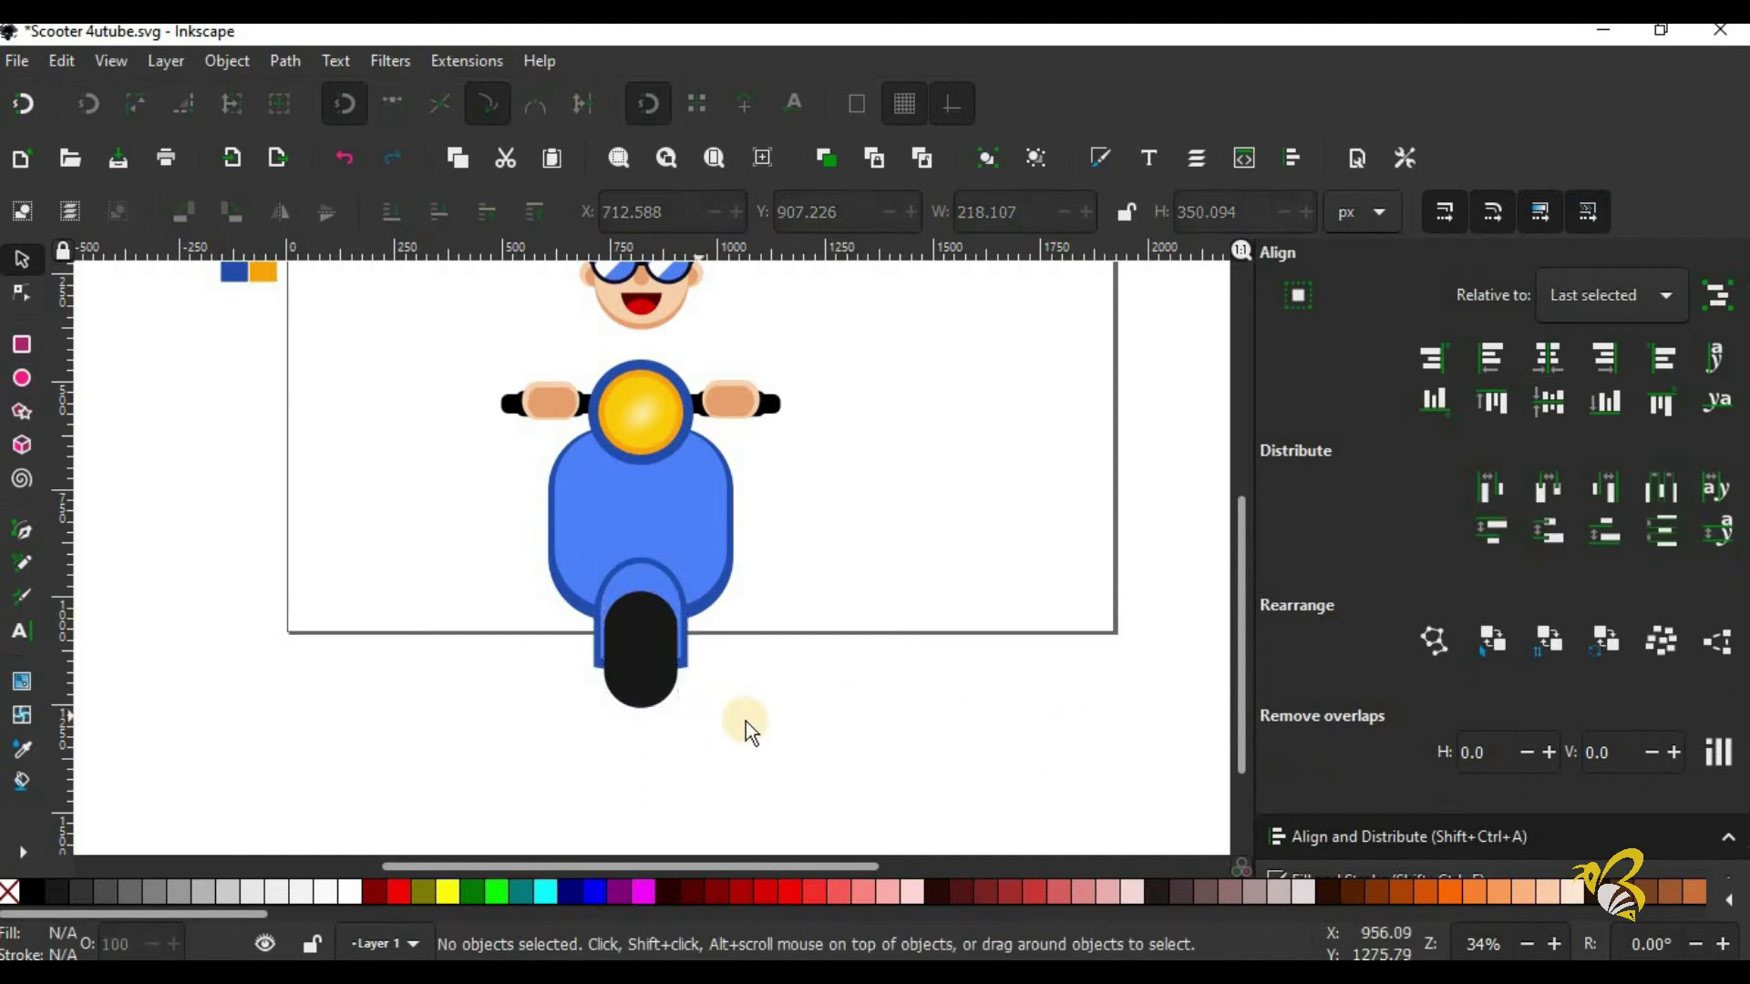
left_click(641, 656)
left_click(277, 216)
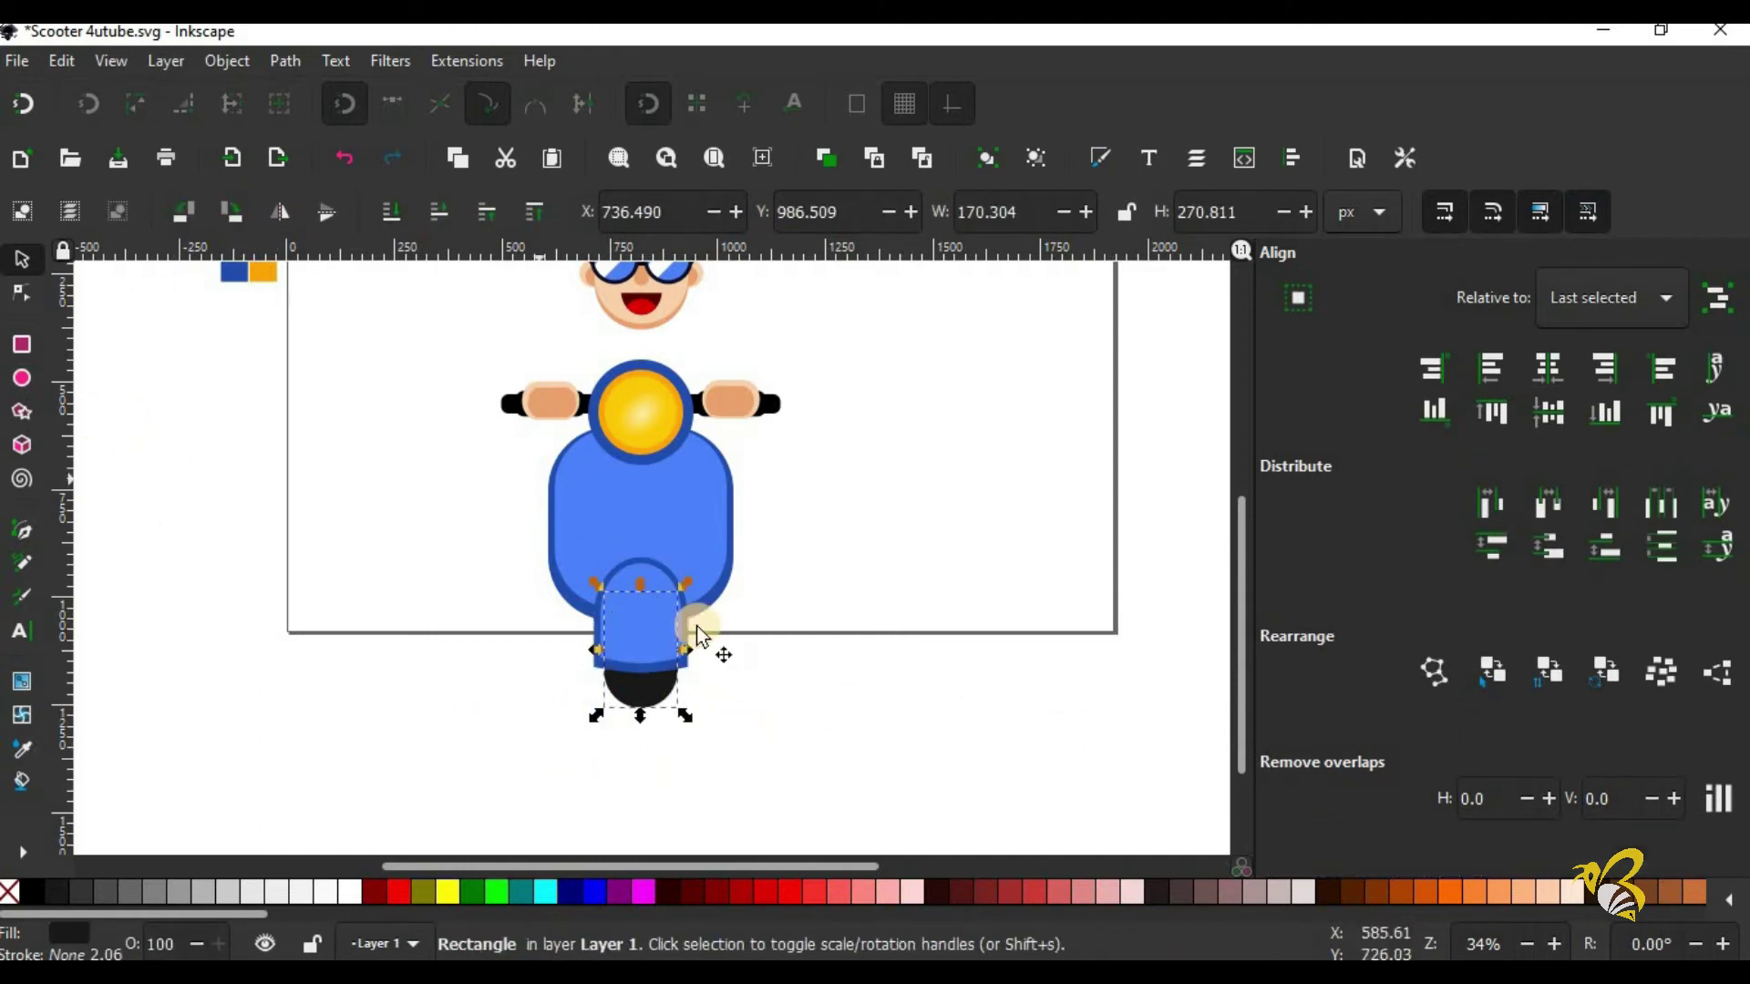
left_click(789, 665)
key("Tab")
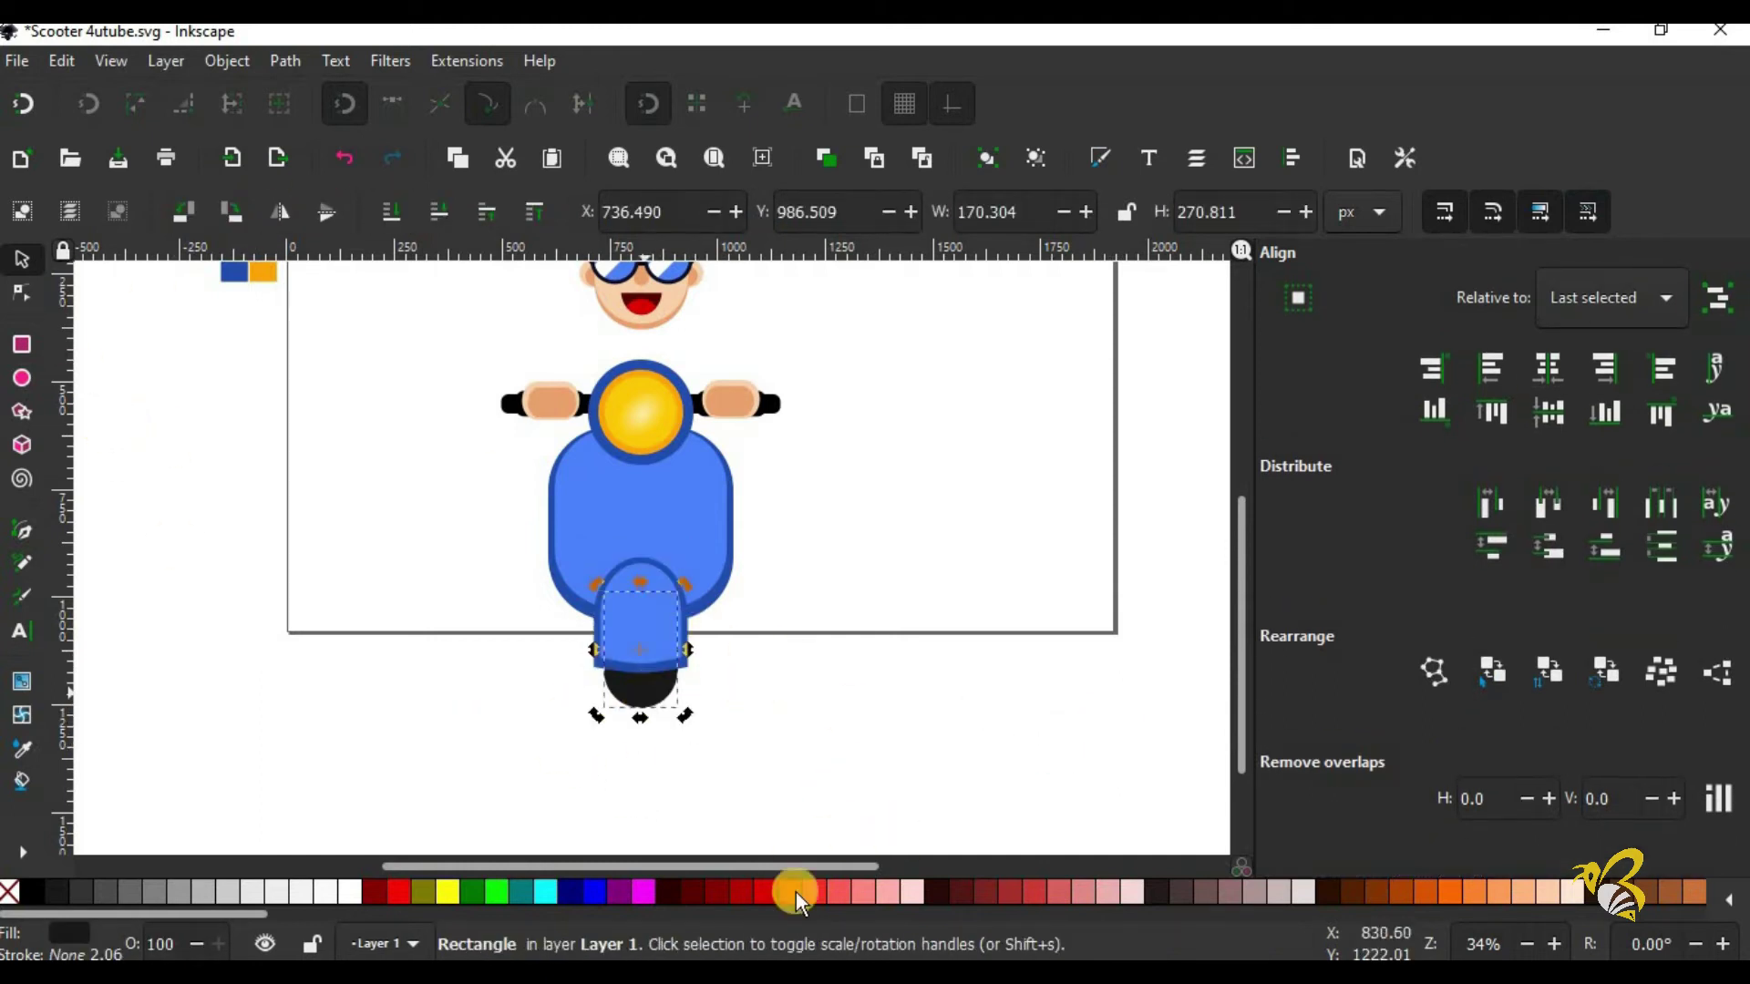
key("Down")
key("Down")
key("Down")
Step: Draw a tall rounded bar left of the scooter and convert it to a path with Object to Path
left_click(189, 601)
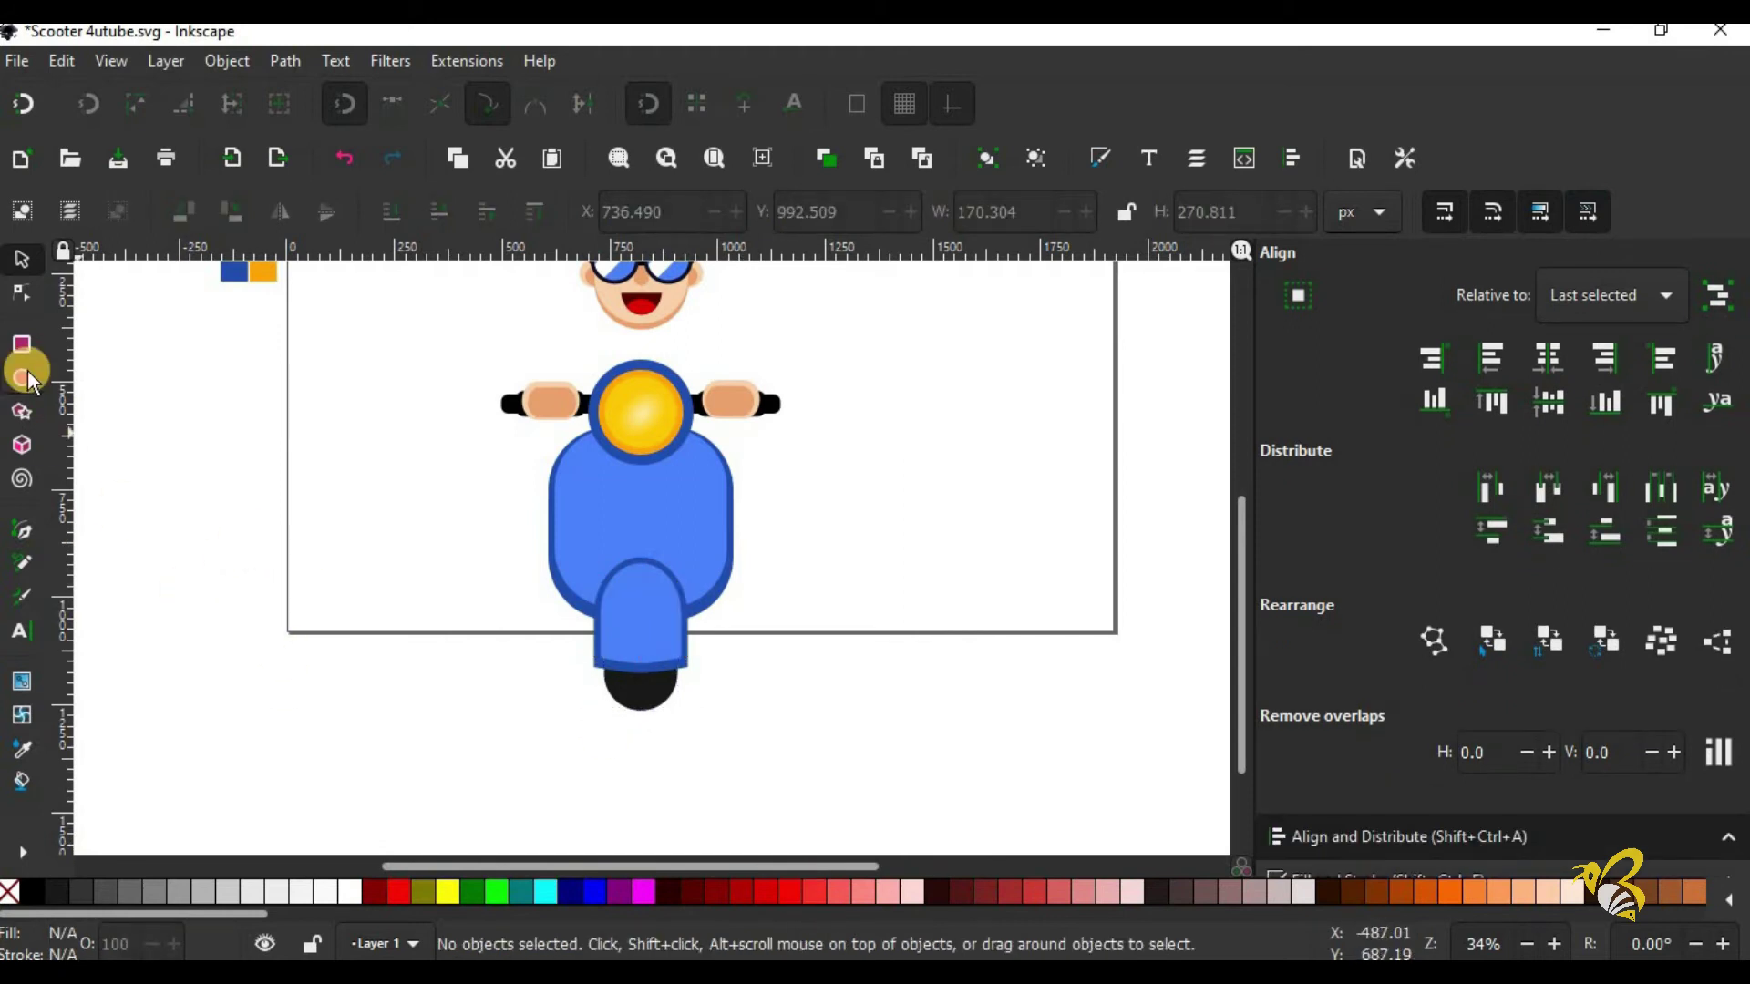
left_click(22, 344)
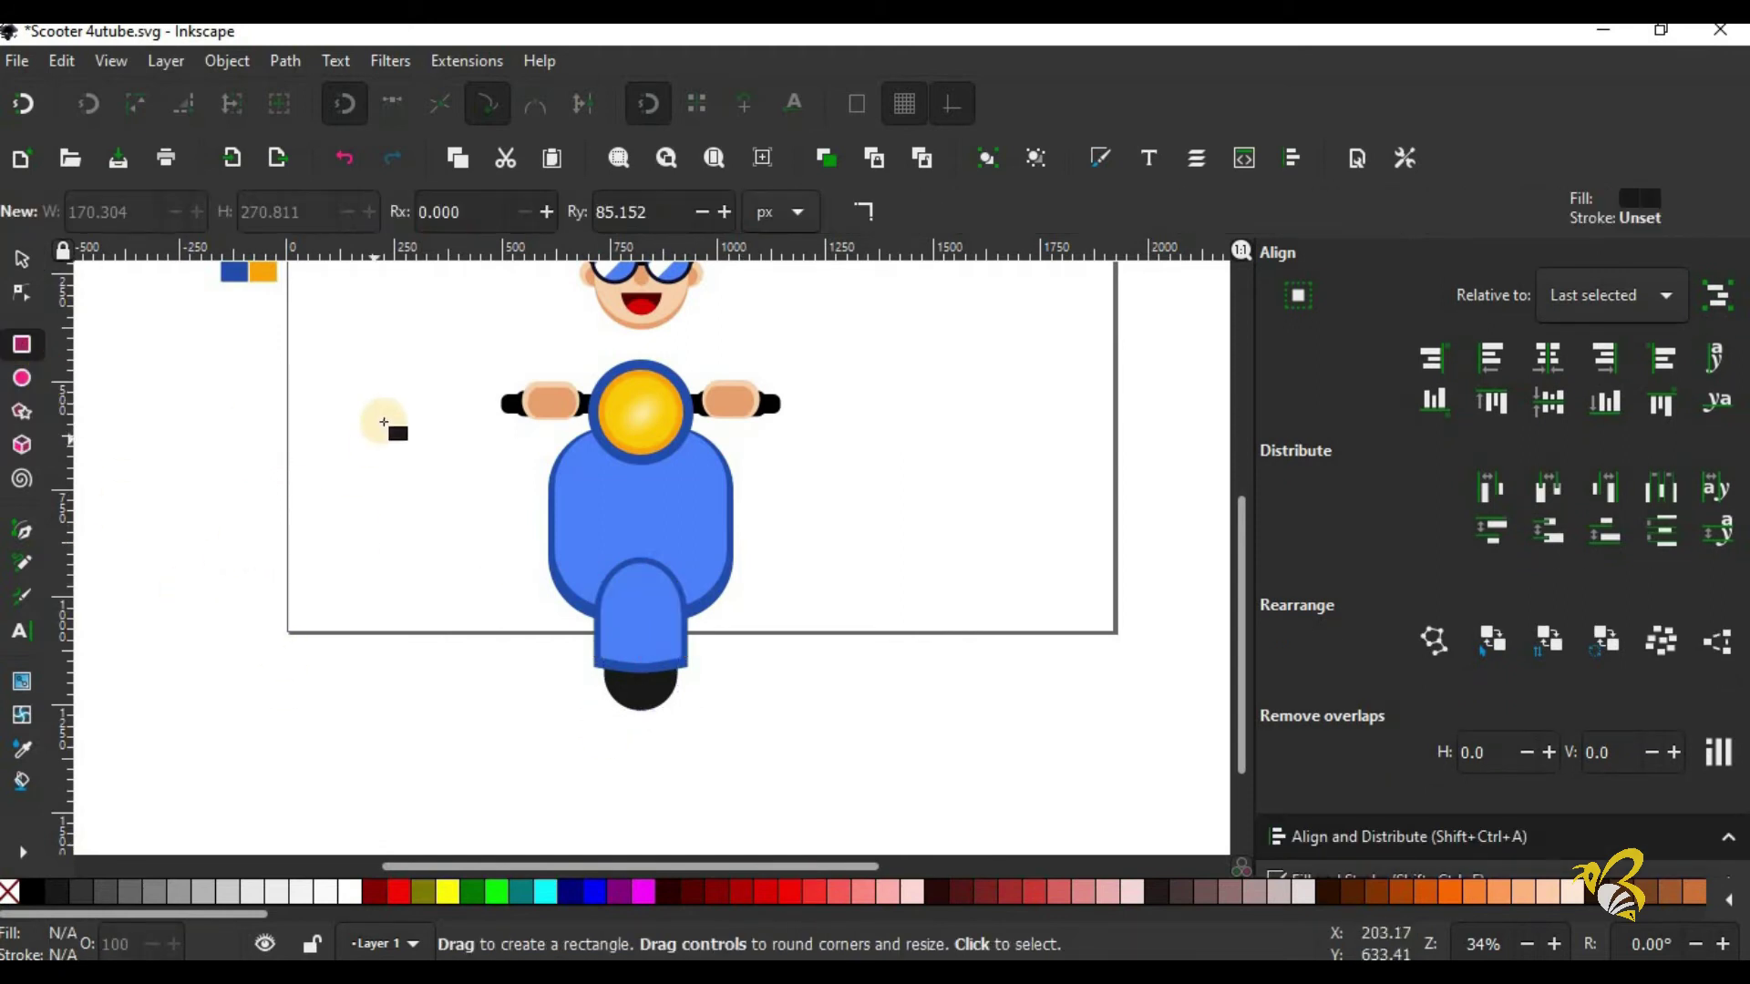
left_click_drag(384, 418, 411, 606)
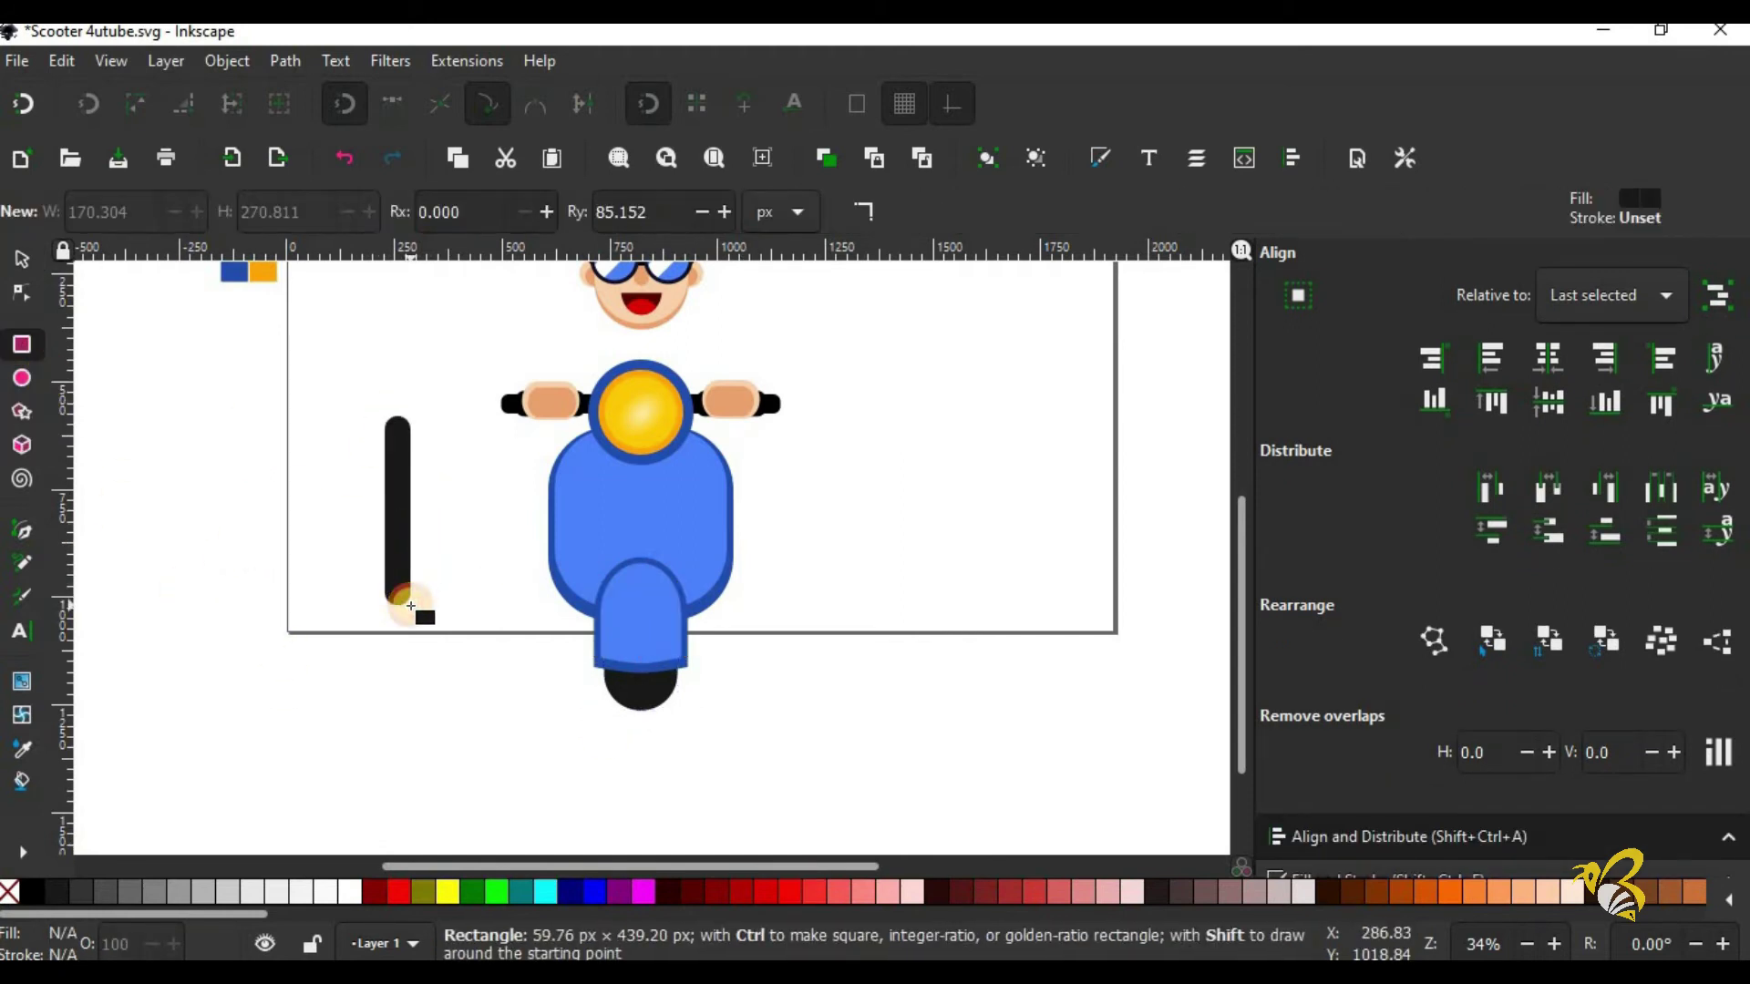
left_click(14, 298)
left_click_drag(329, 374, 449, 663)
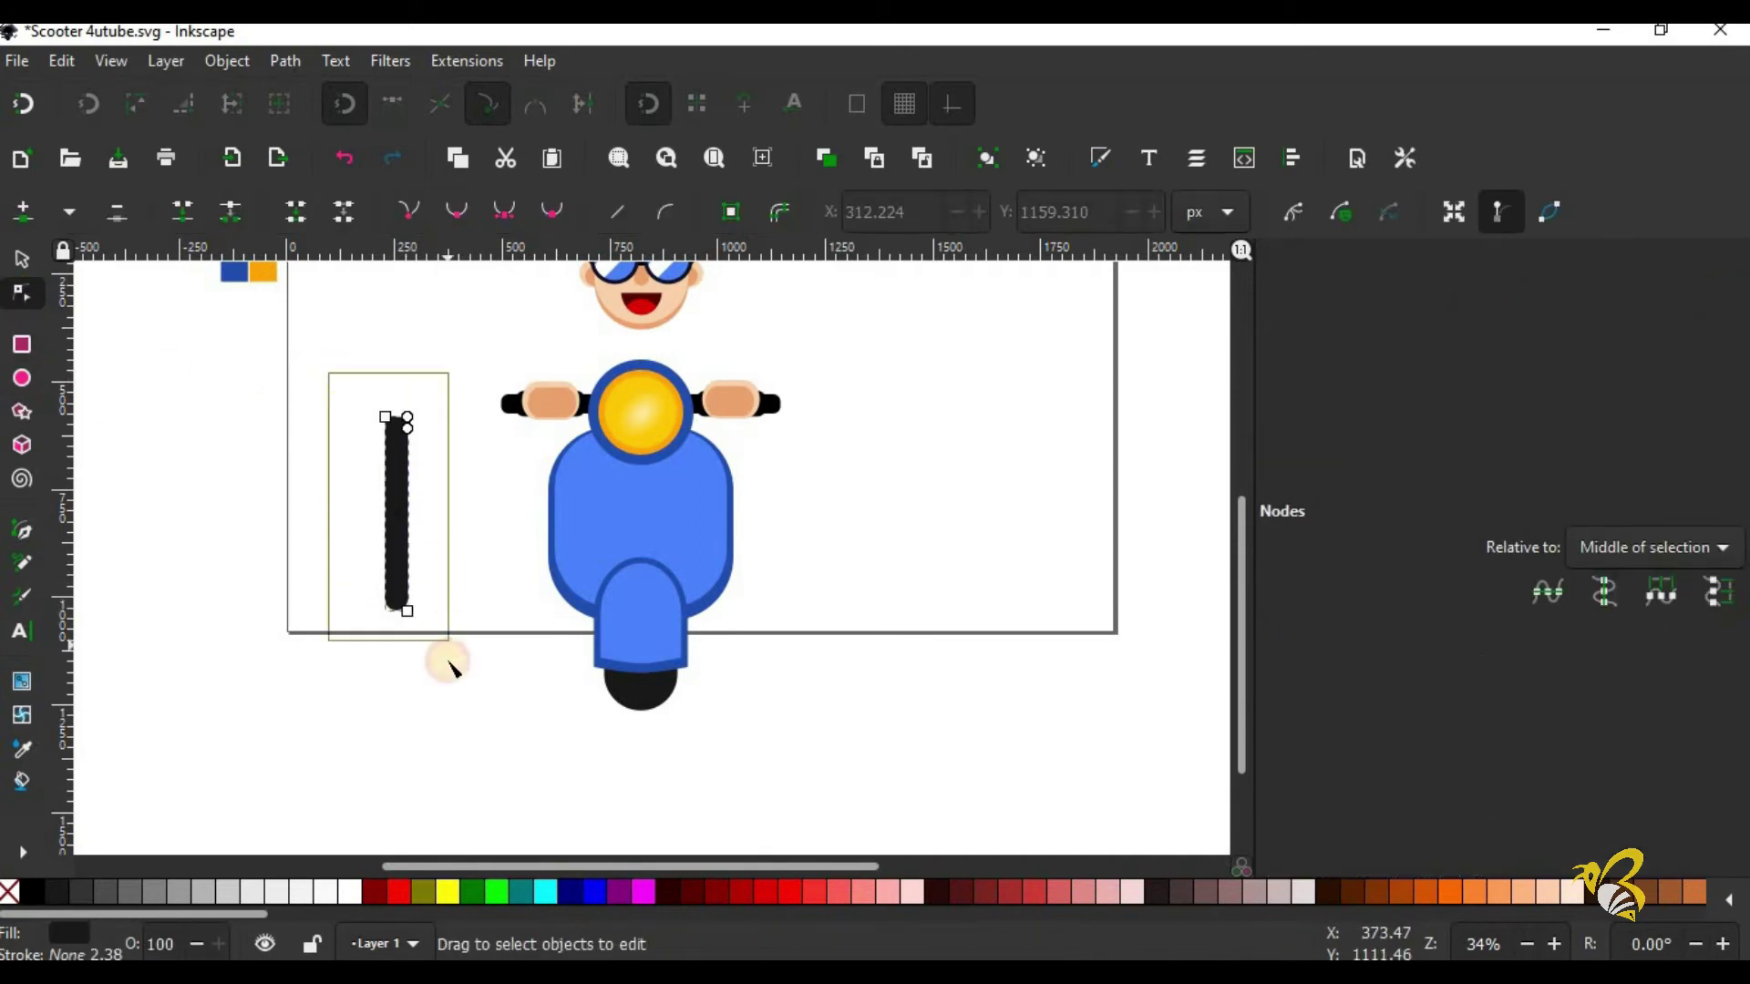
left_click(285, 61)
left_click(314, 87)
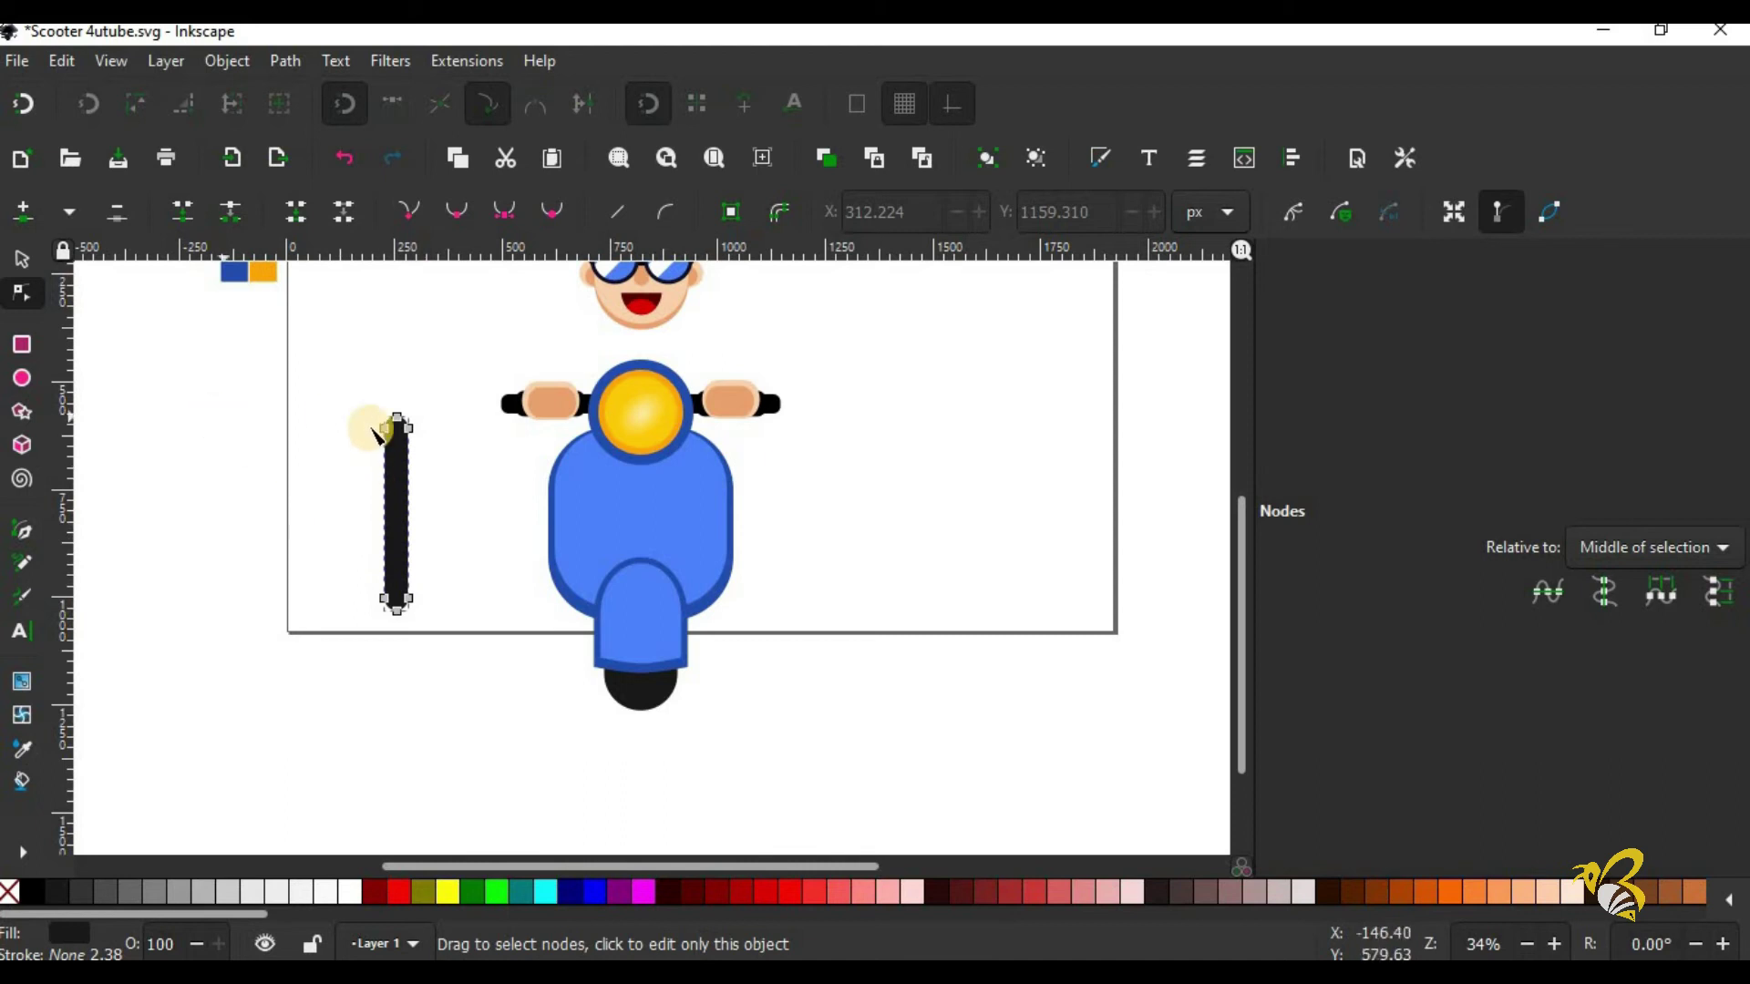
Step: Insert extra nodes midway along the bar's sides and nudge one to the right
left_click_drag(407, 441, 412, 445)
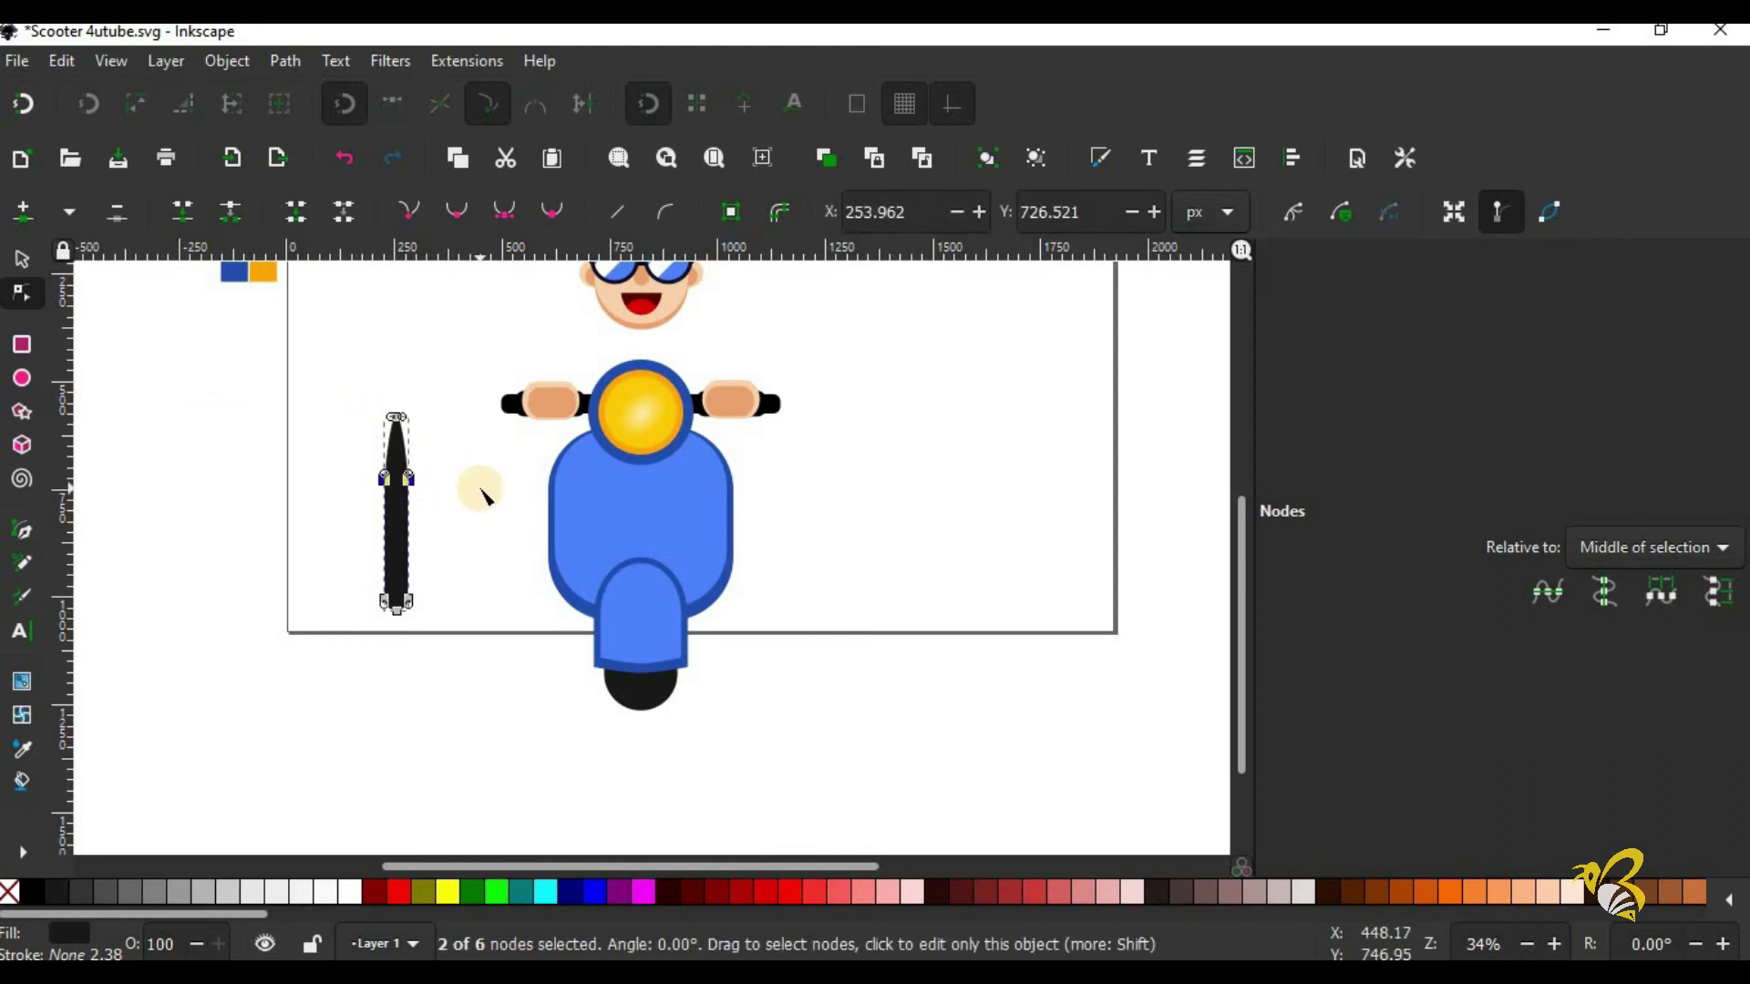
key("ctrl+z")
left_click_drag(293, 390, 458, 602)
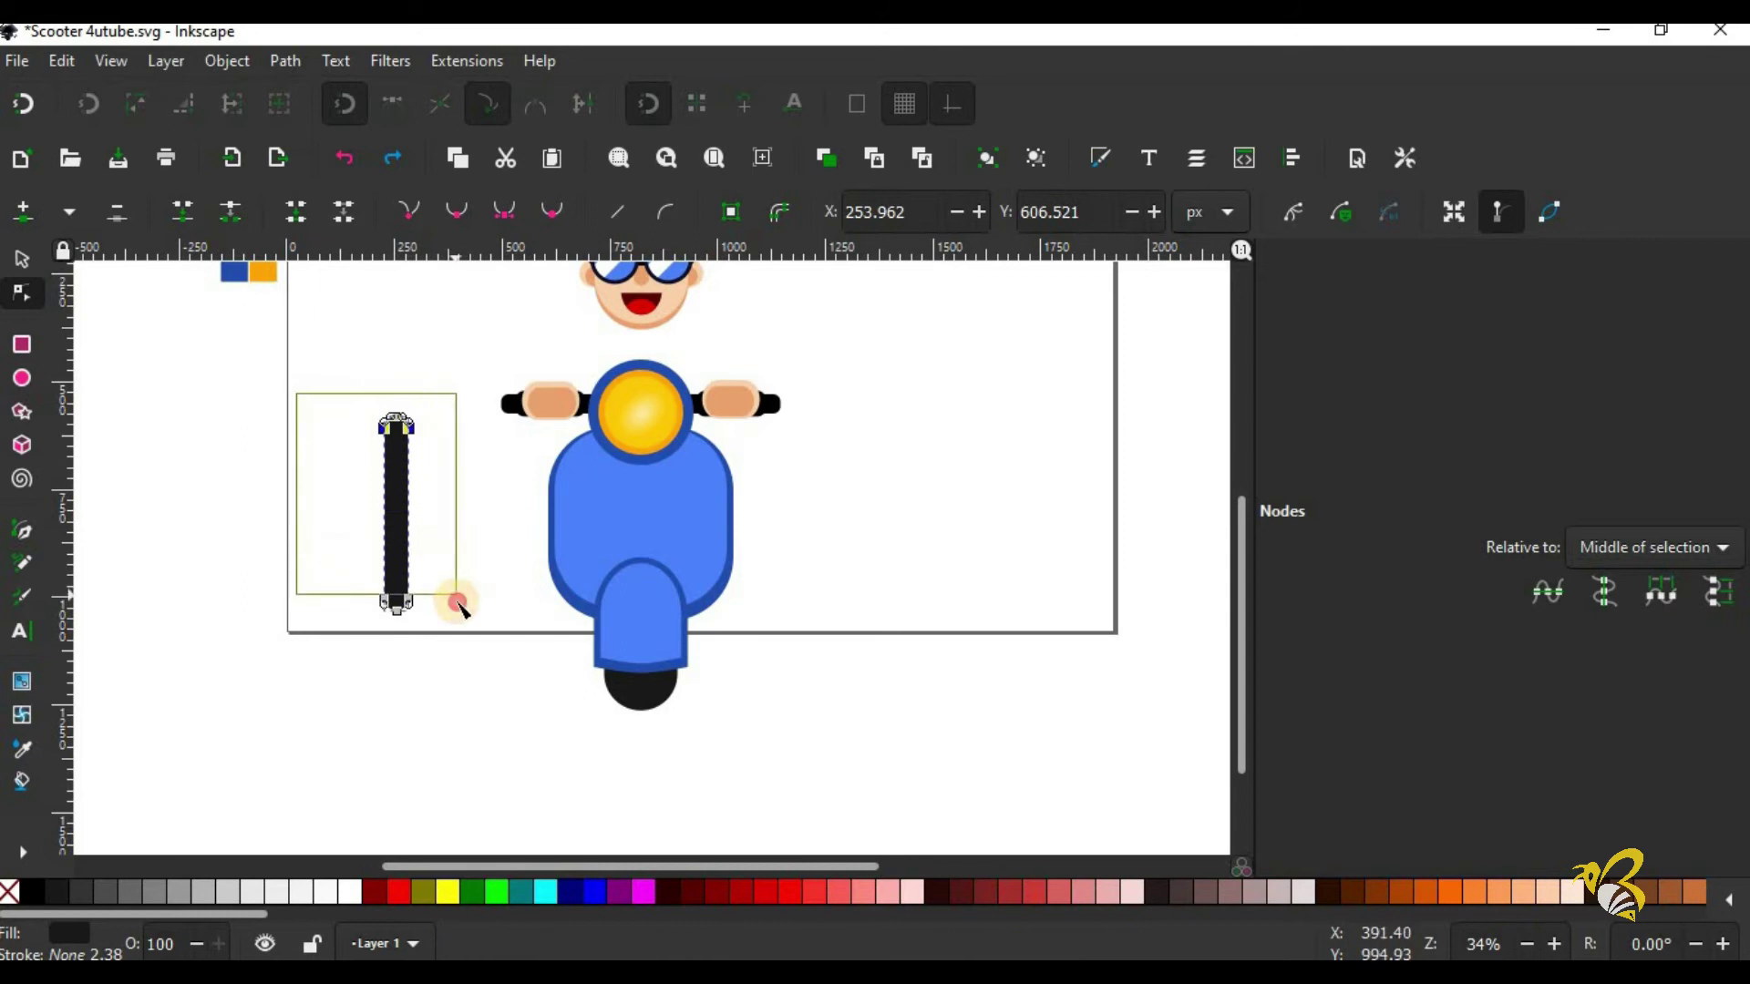
left_click(57, 215)
left_click_drag(358, 498, 435, 545)
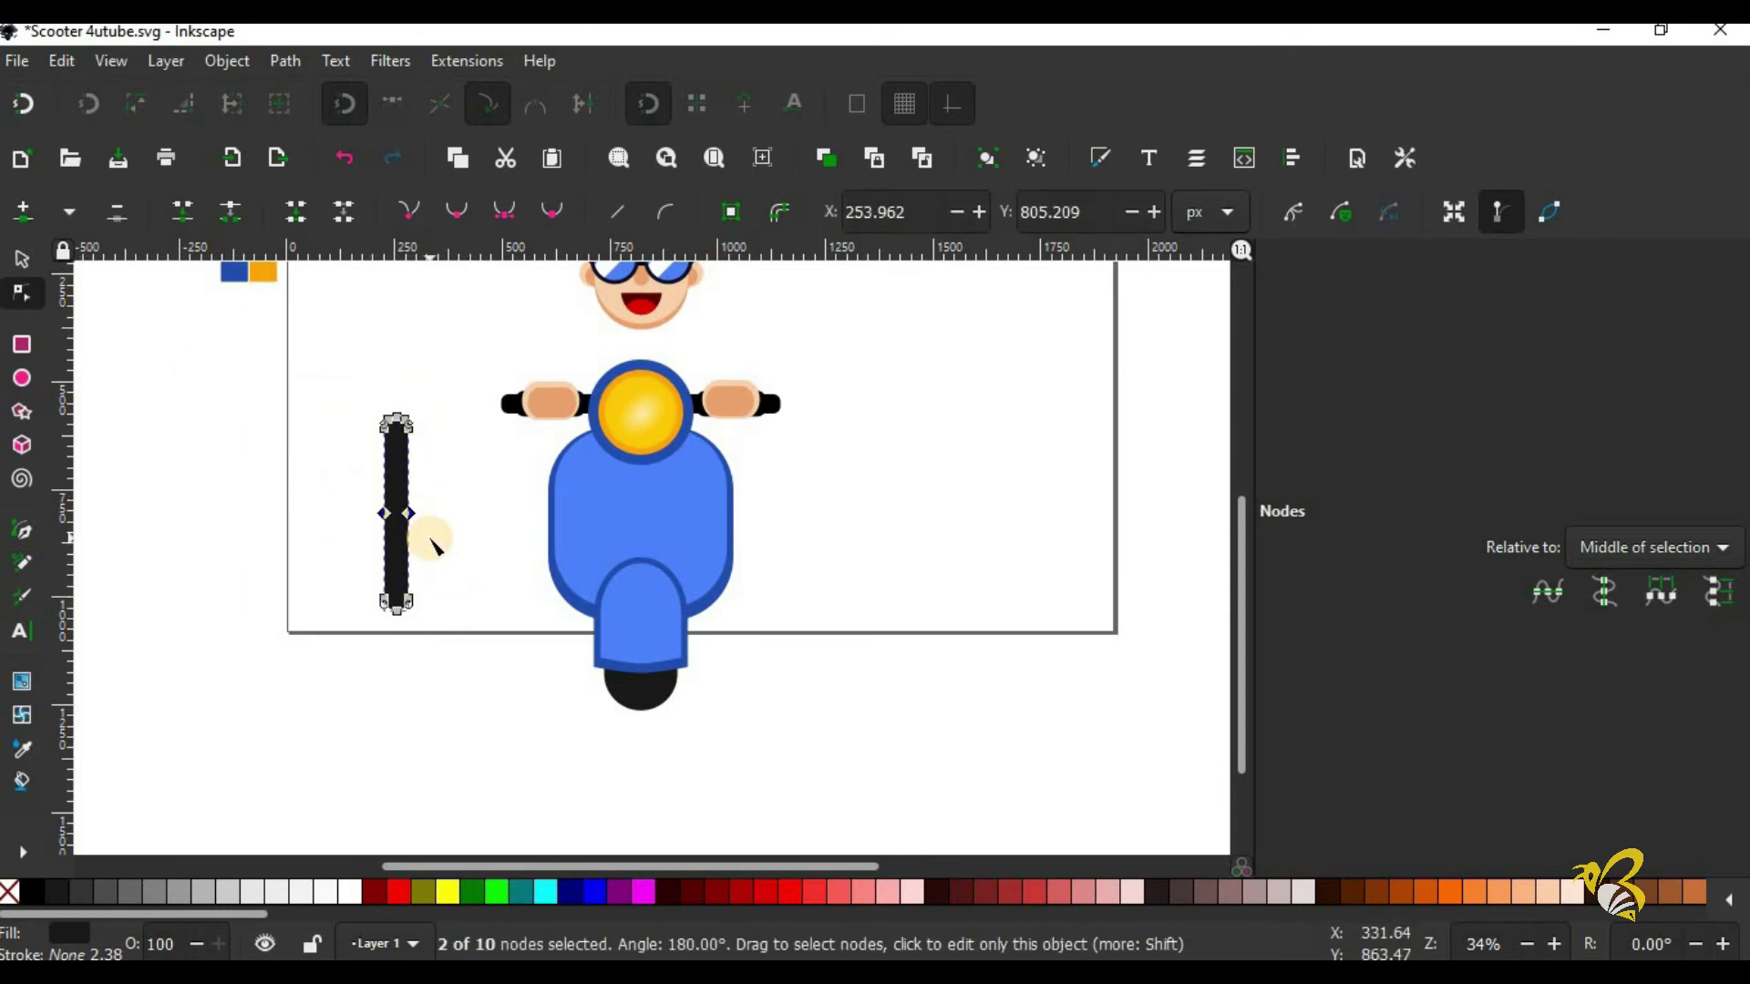
left_click(415, 577)
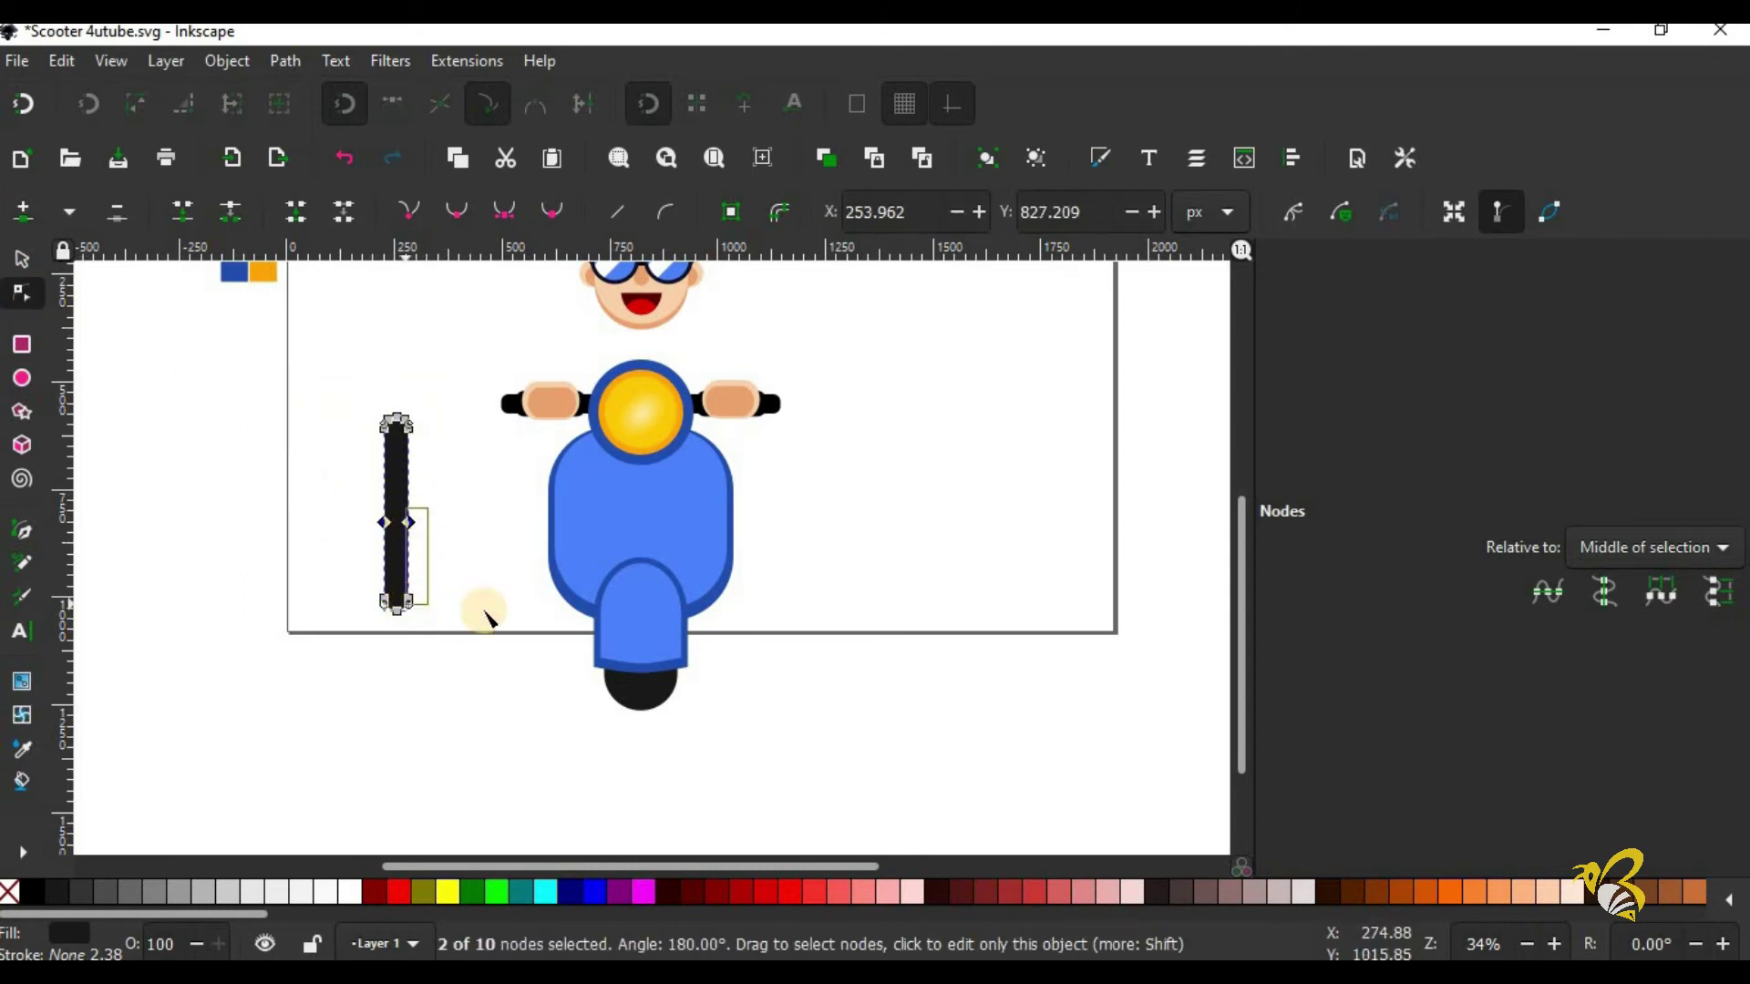
key("Tab")
key("Right")
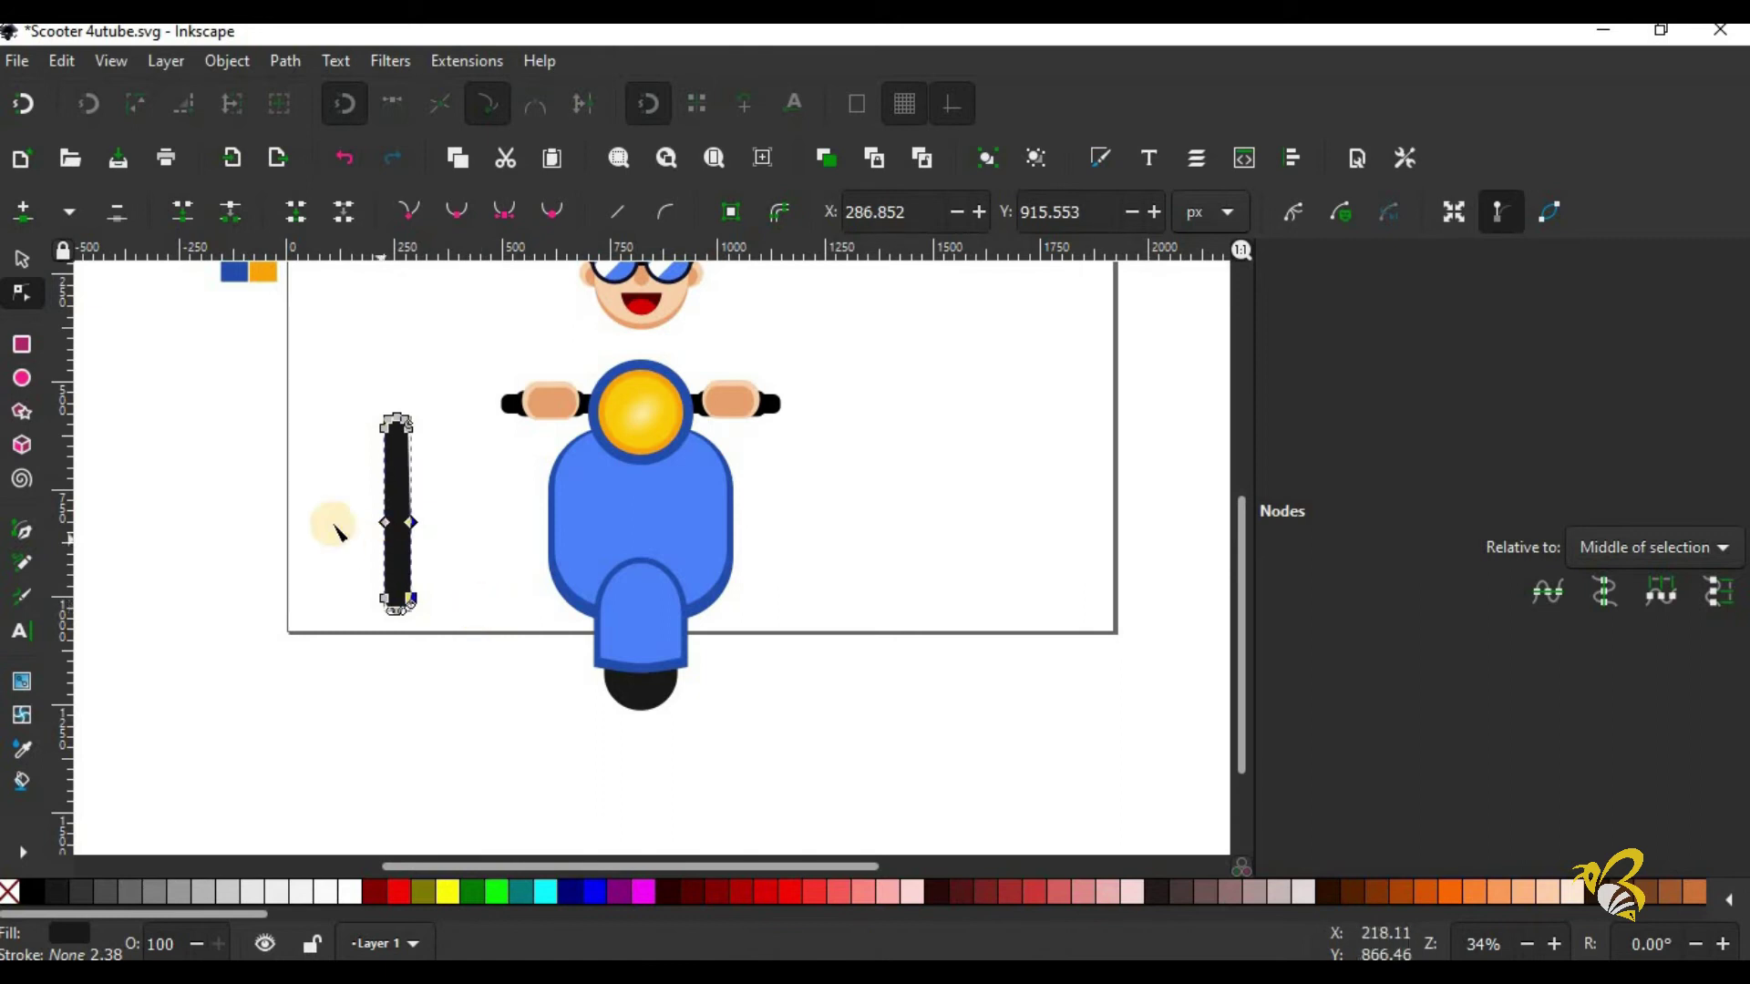
Step: Nudge the bar's bottom-left node slightly left
left_click_drag(333, 494, 405, 616)
left_click_drag(588, 682, 602, 693)
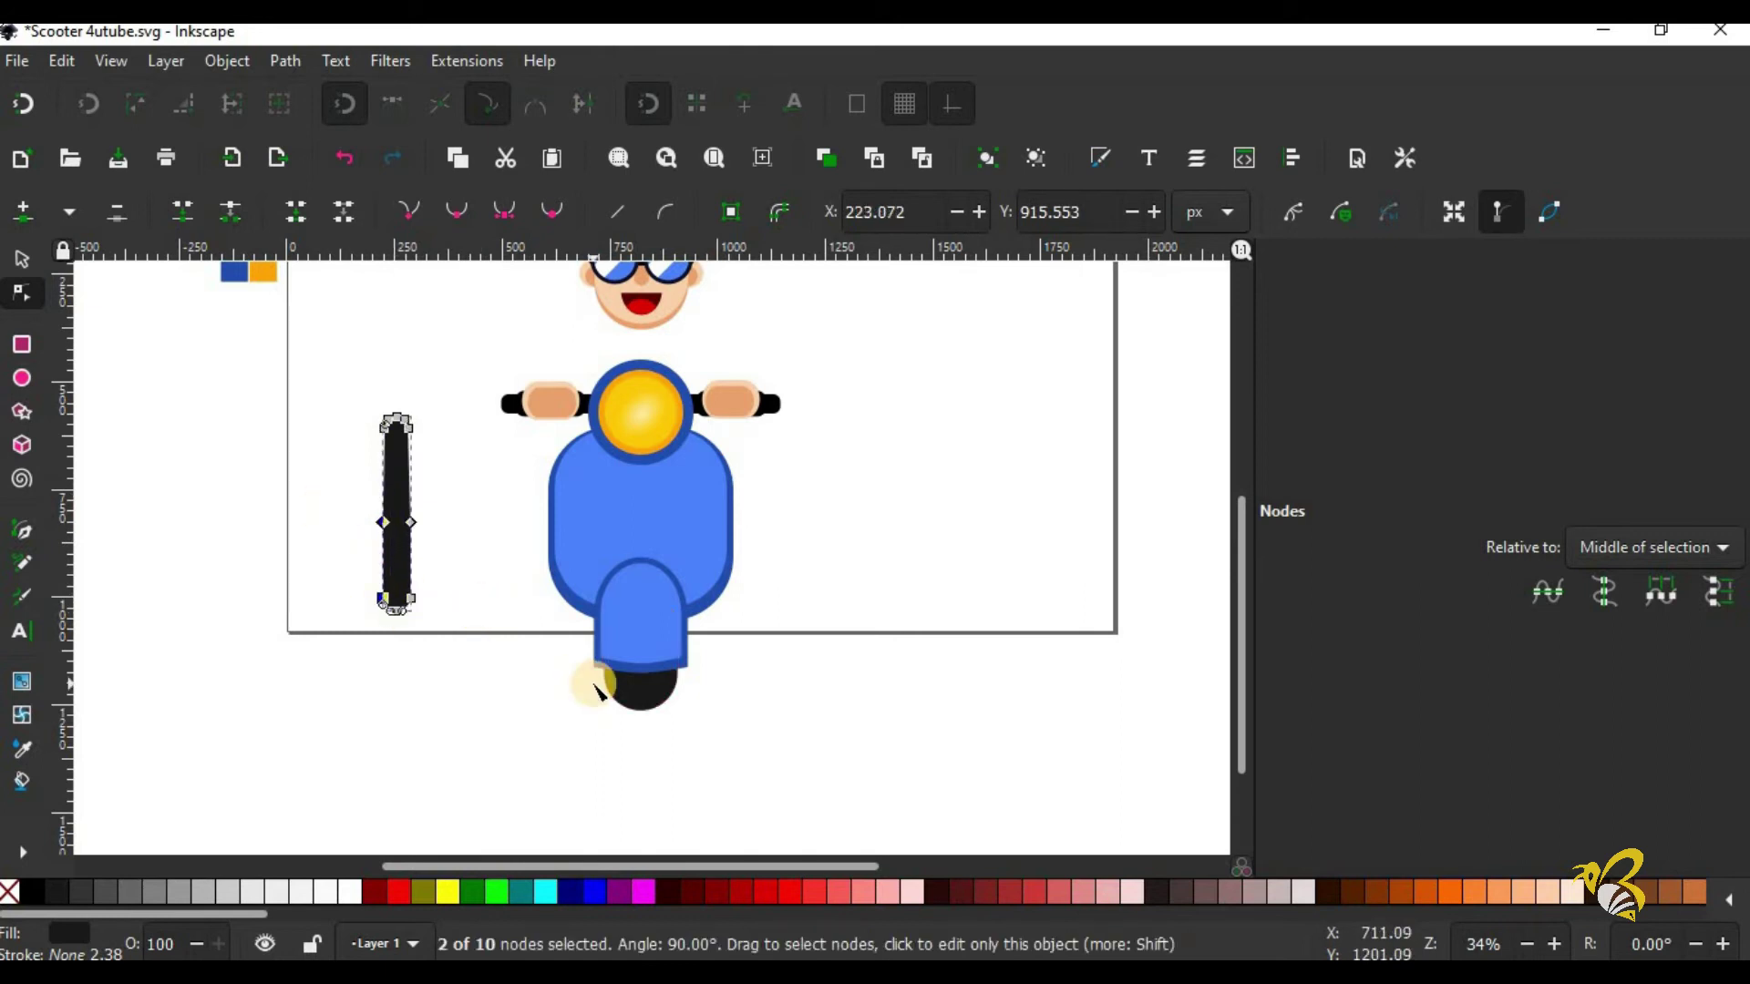
key("Tab")
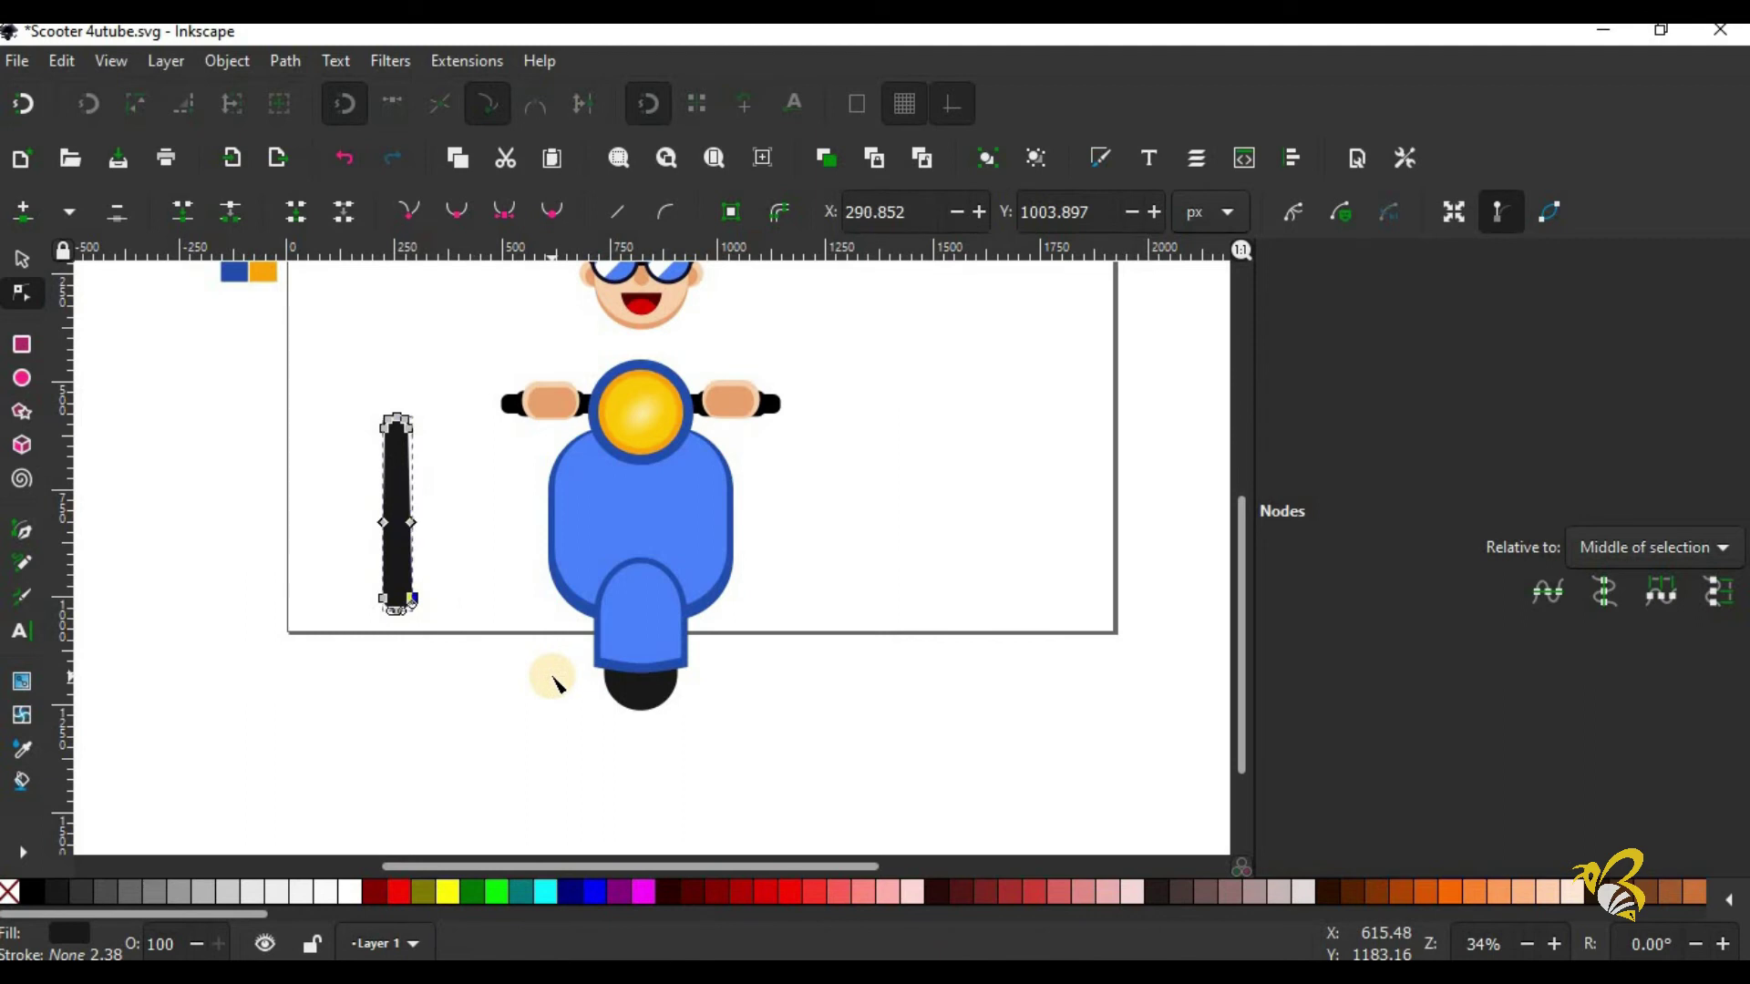
left_click(382, 601)
key("Left")
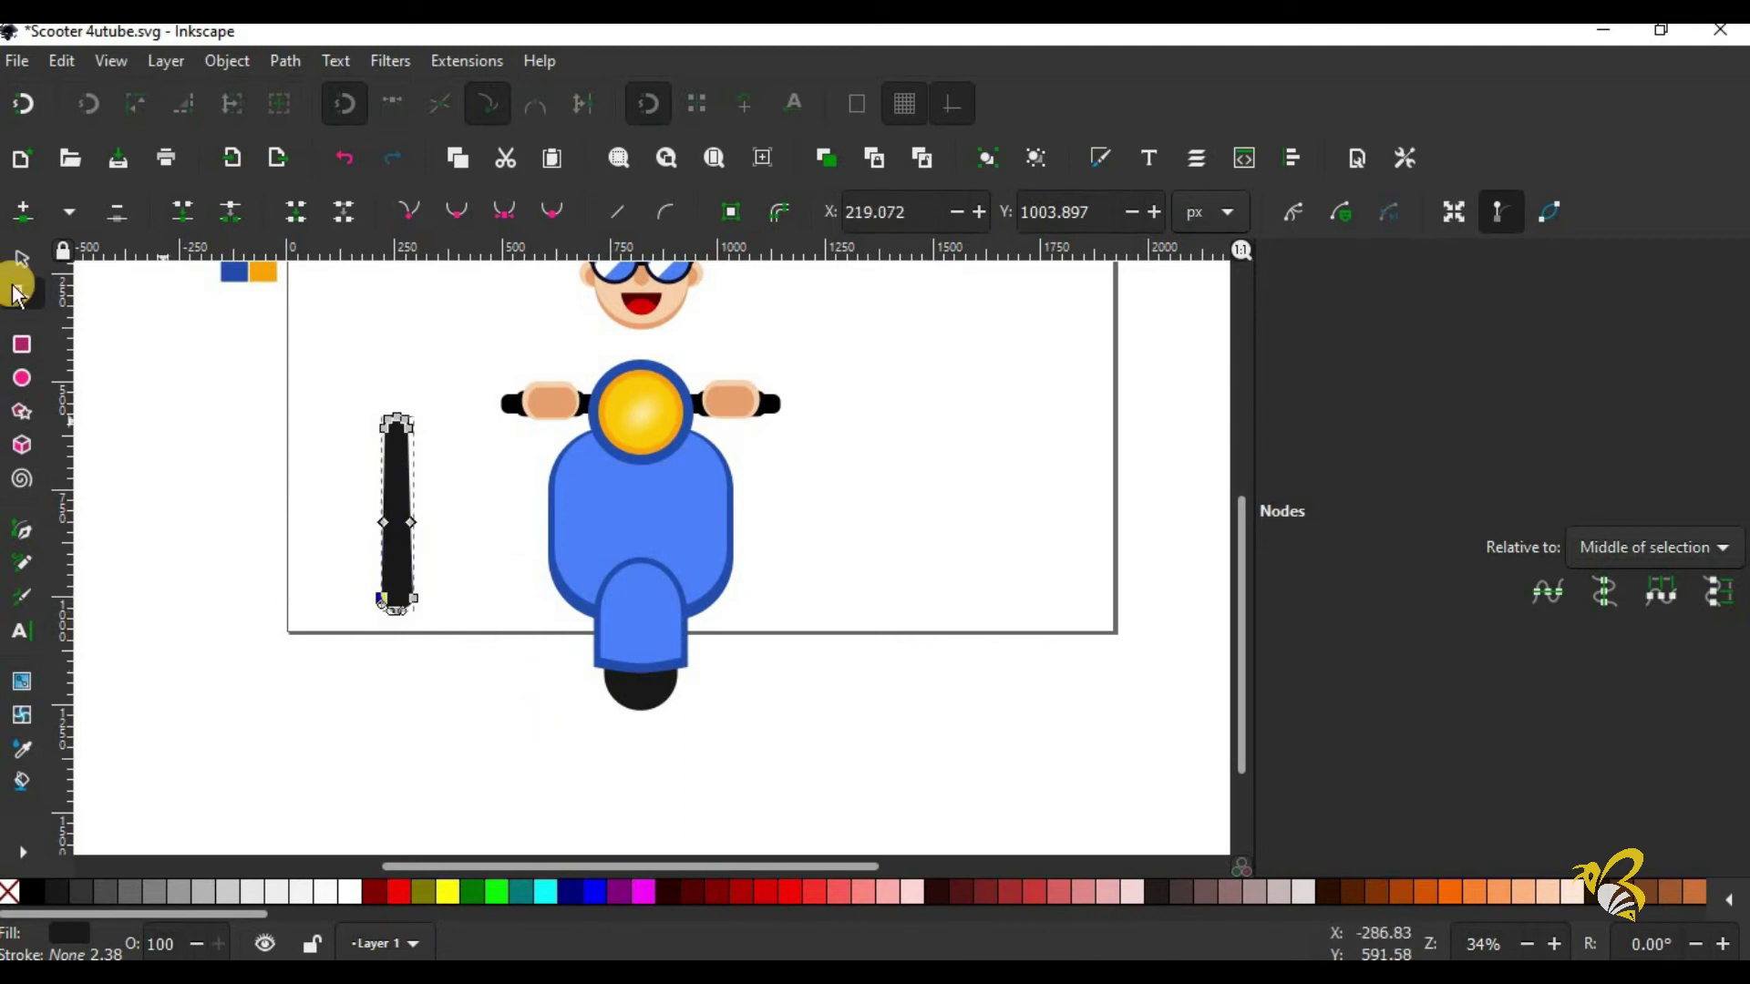
Step: Give the bar the scooter's blue fill using the colour picker
left_click(22, 749)
left_click(676, 522)
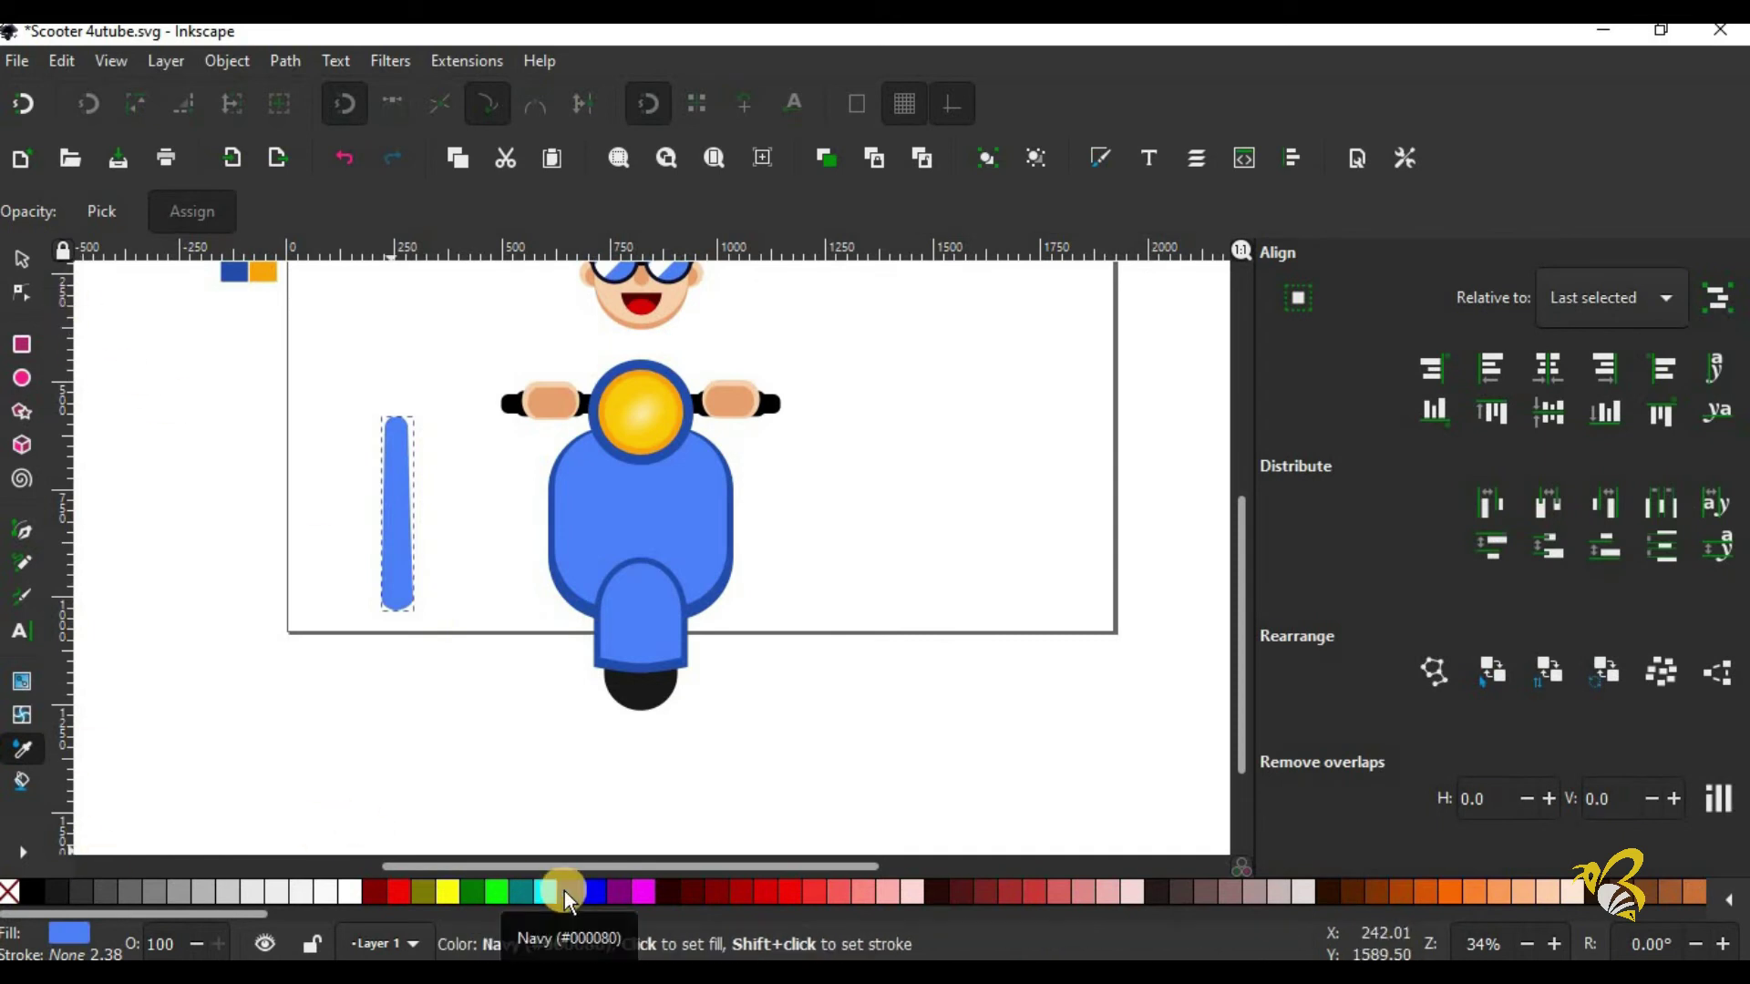
left_click(22, 259)
left_click(419, 509)
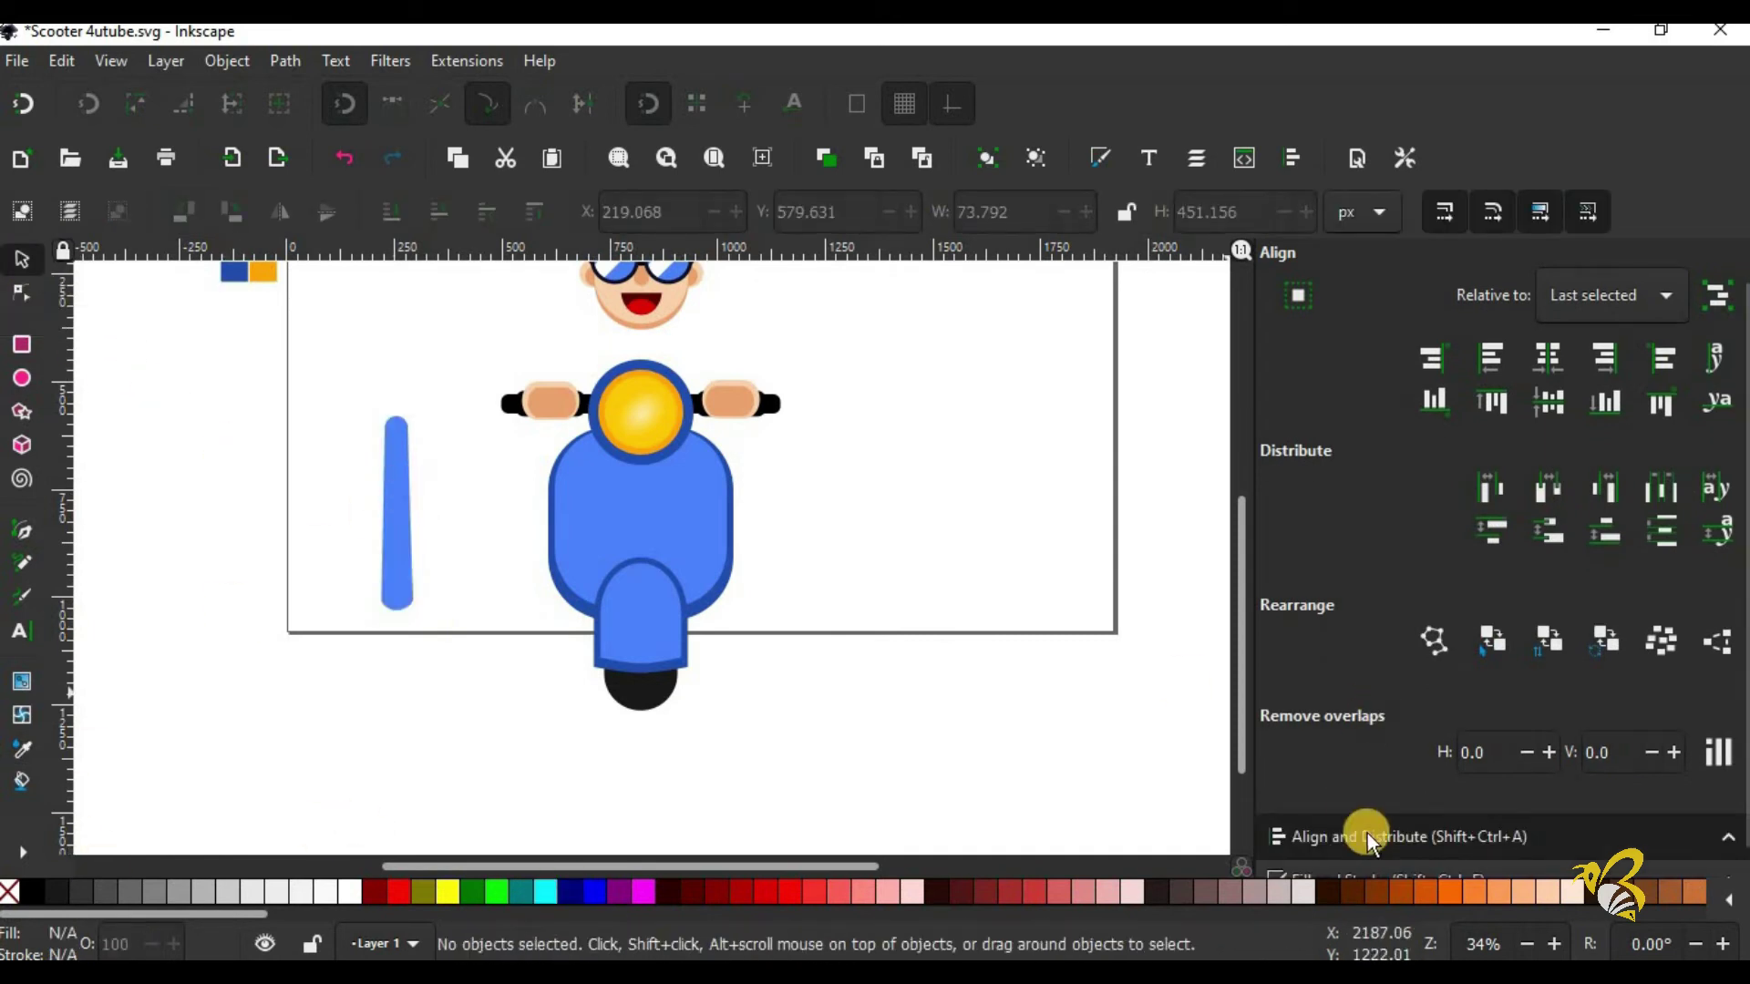
scroll(1728, 496, "down", 2)
left_click(1470, 856)
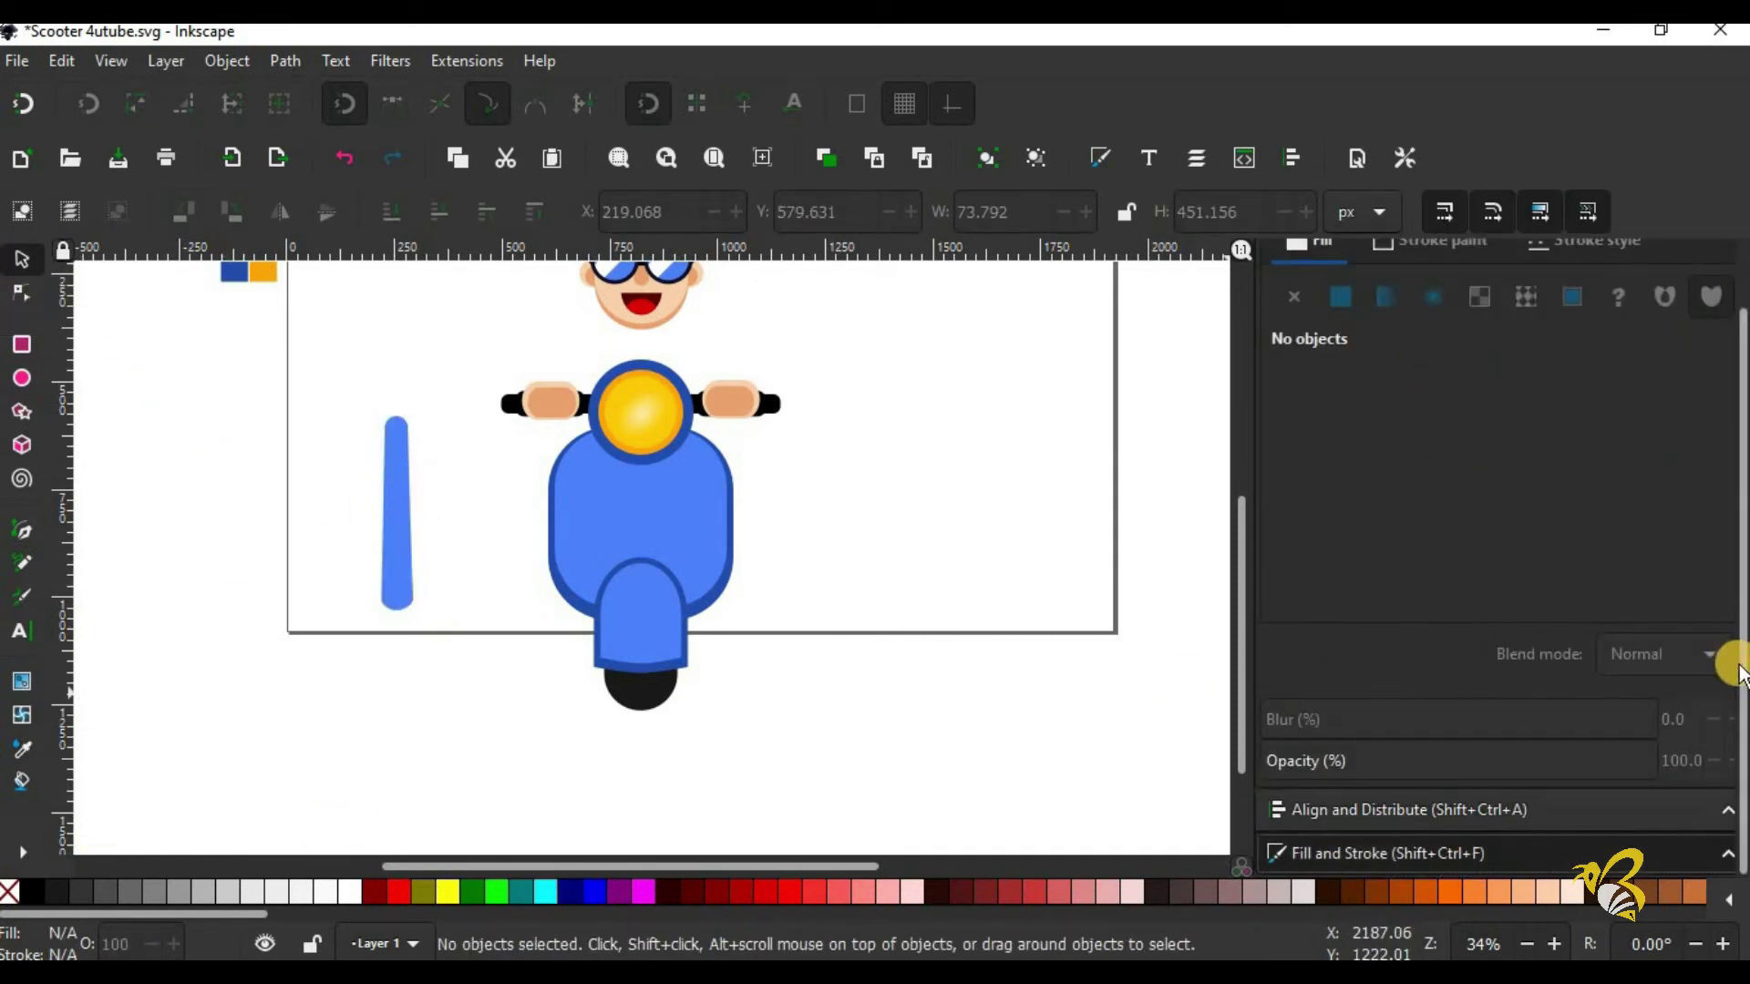
scroll(1737, 673, "up", 1)
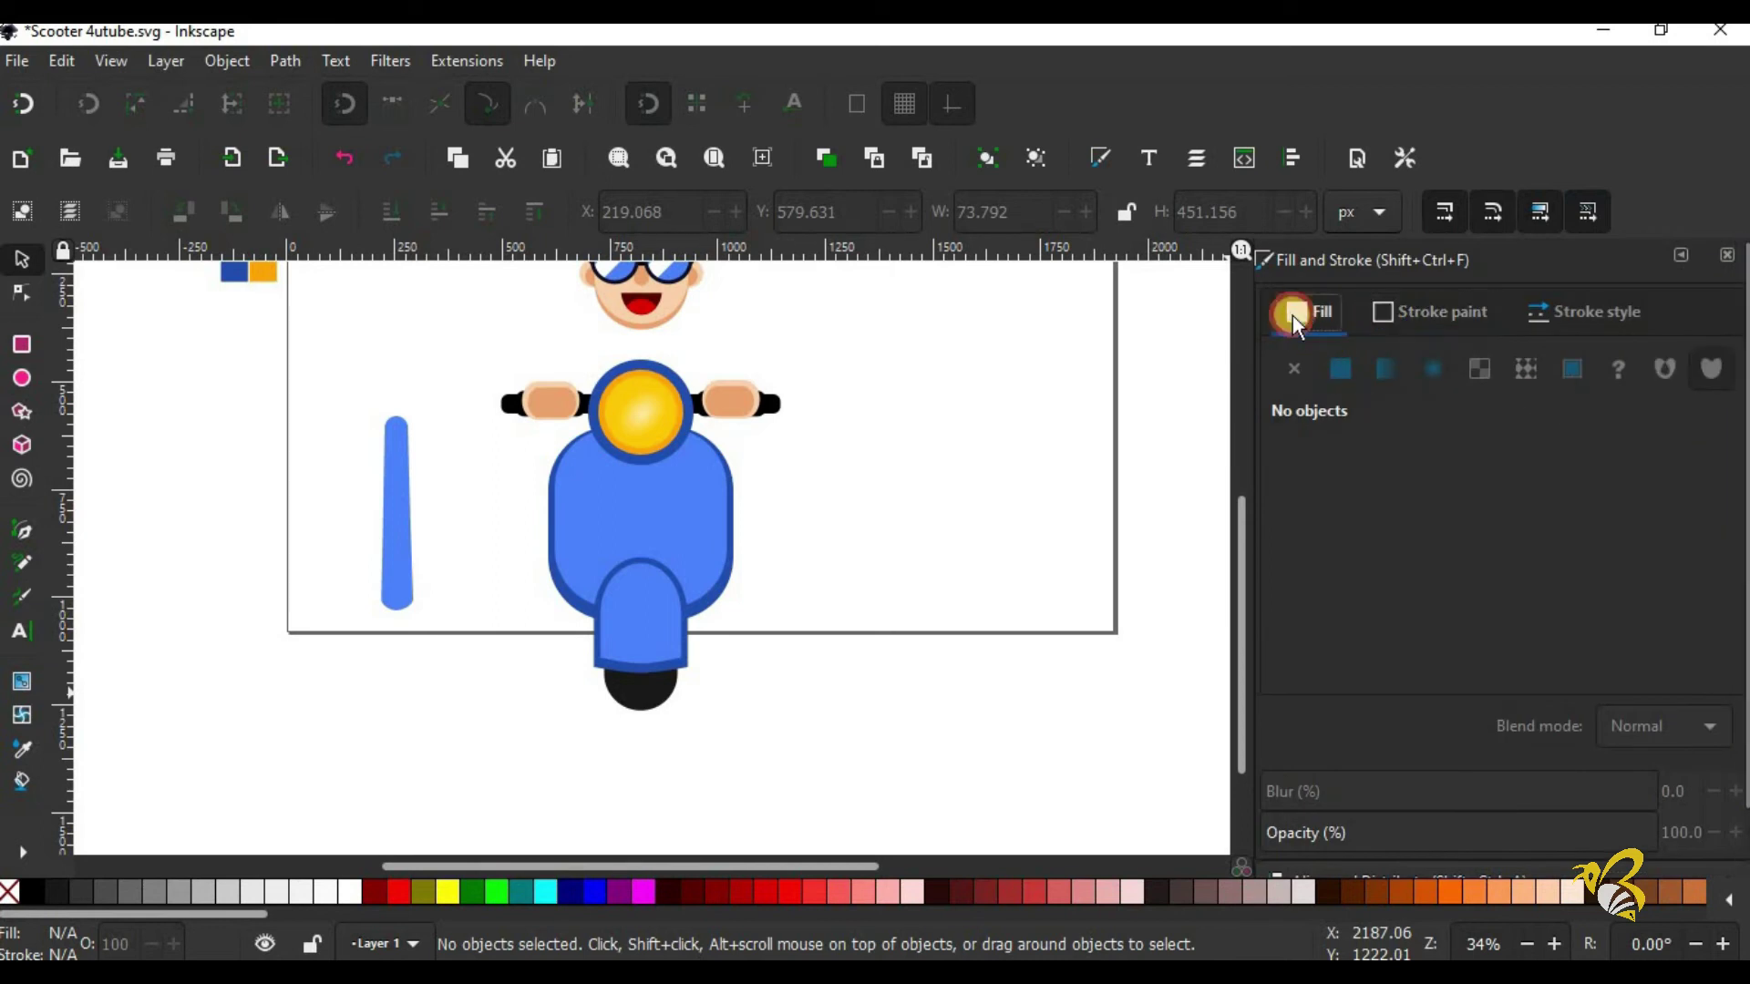
Step: Give the bar a flat navy outline with a stroke width of 2
left_click(22, 293)
left_click(392, 469)
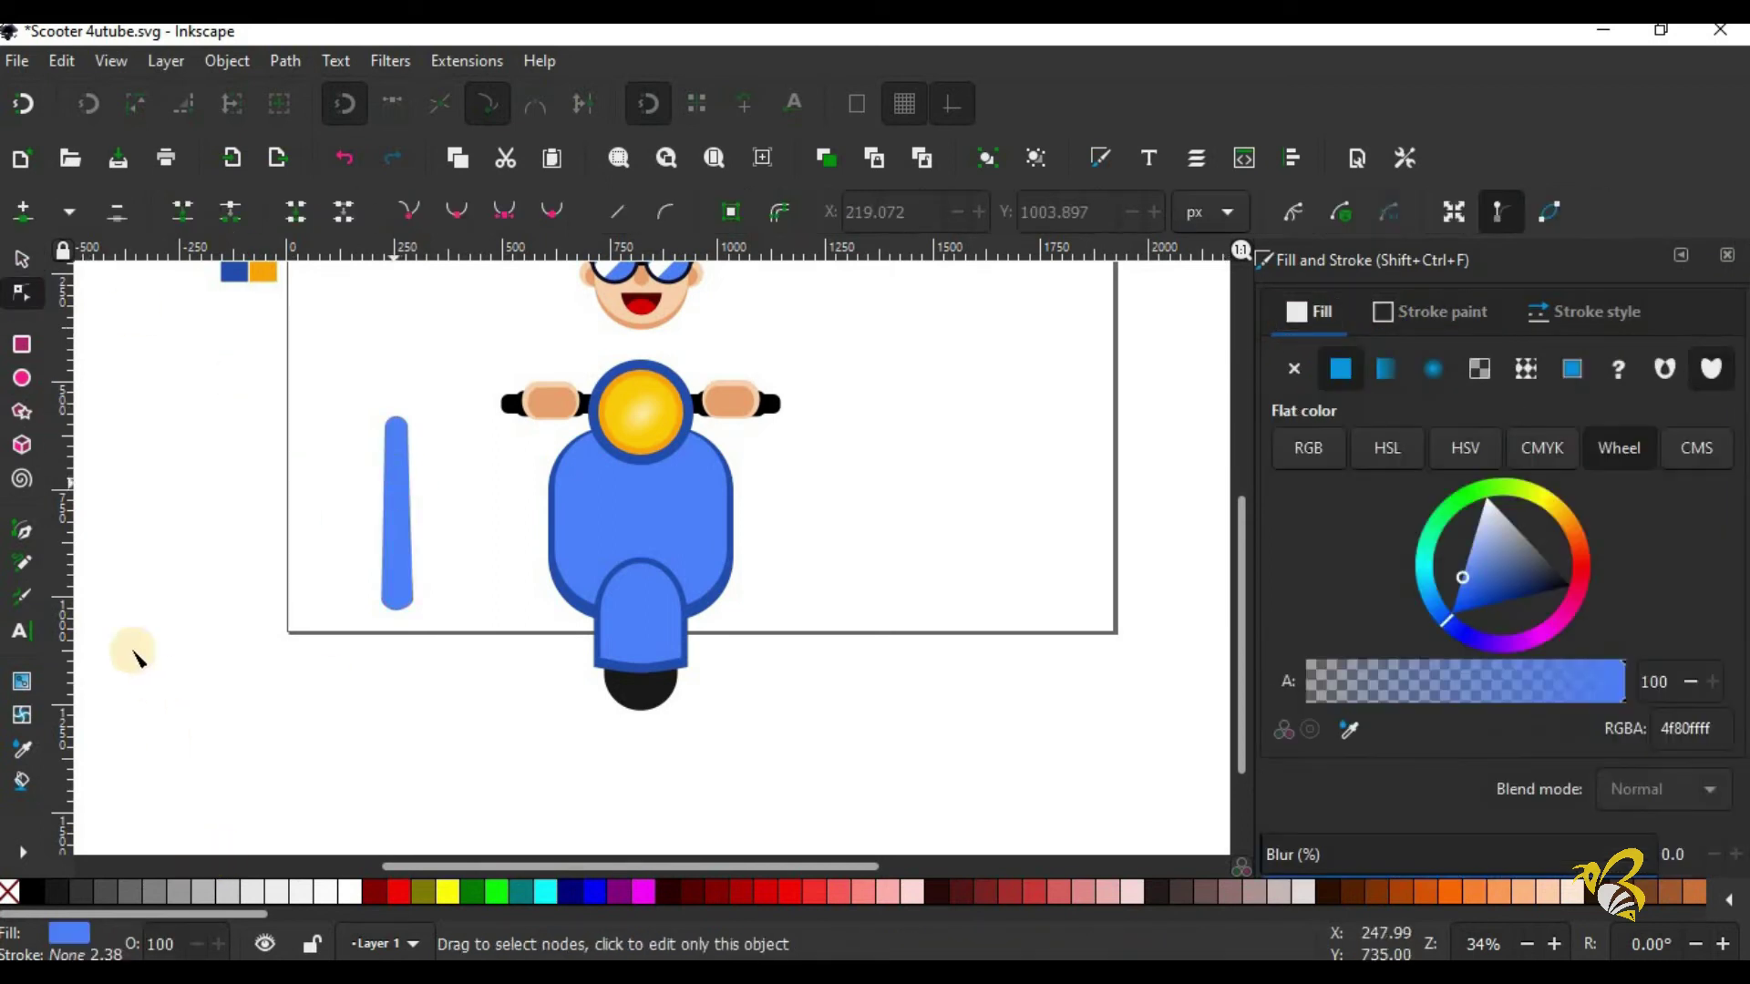
left_click(1407, 310)
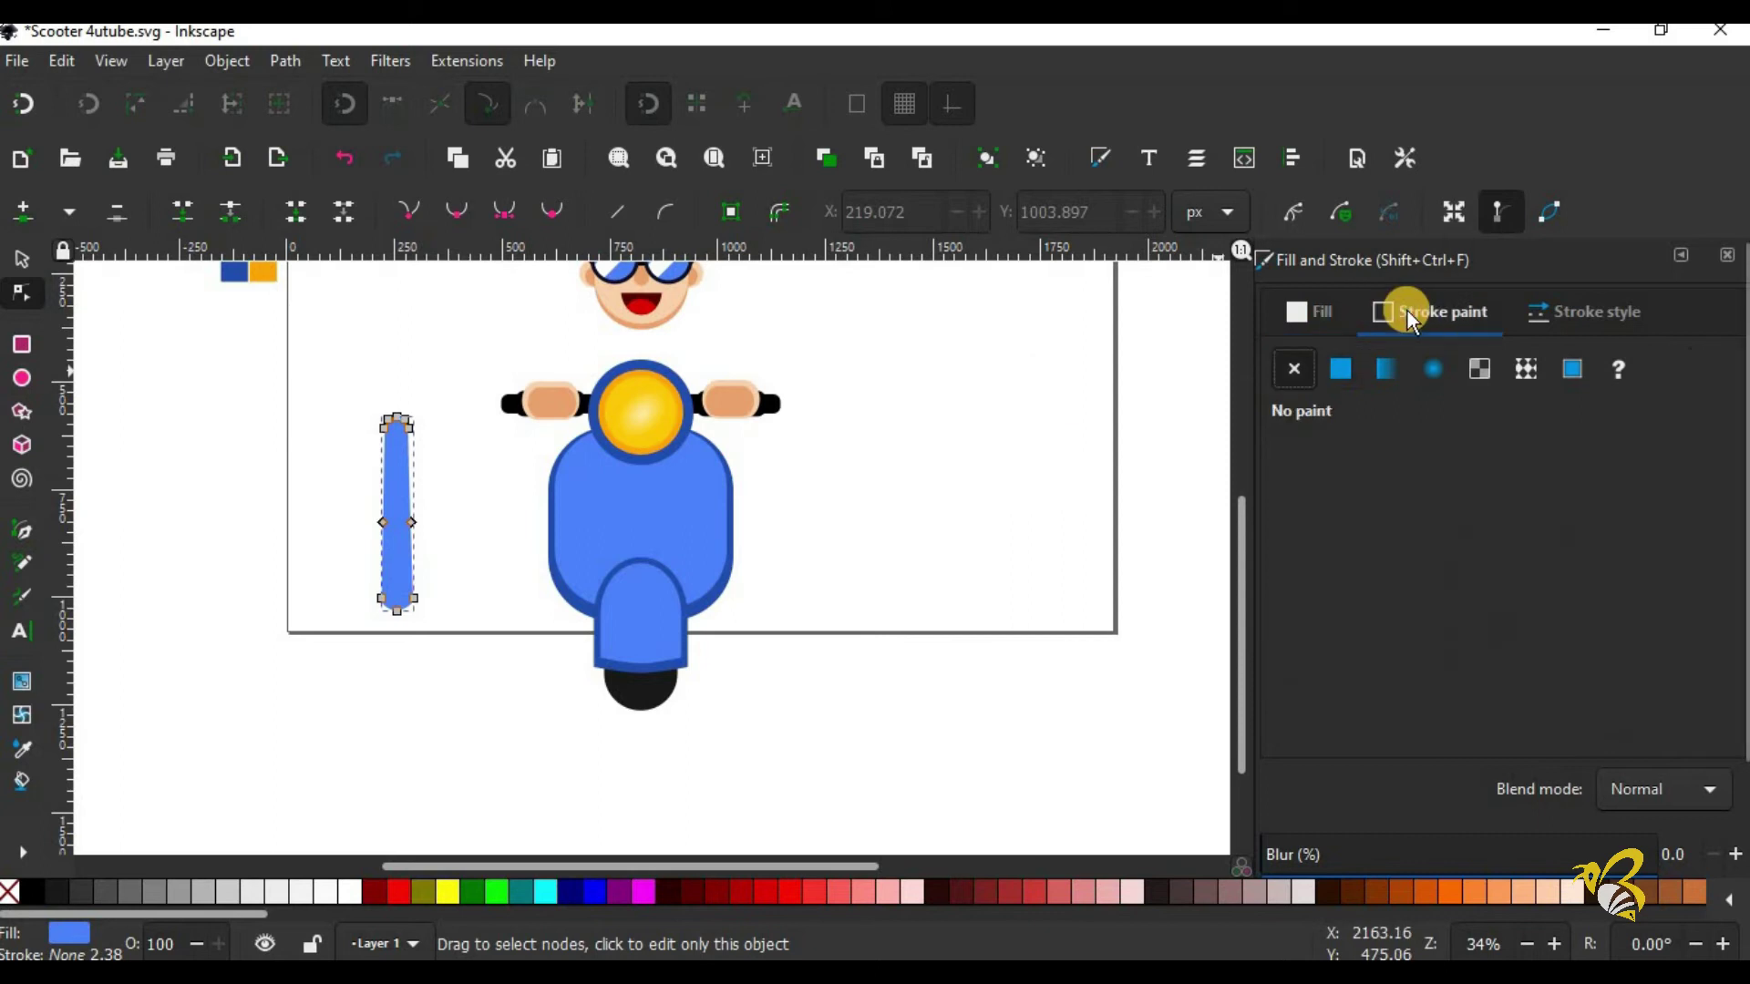
left_click(230, 897, "shift")
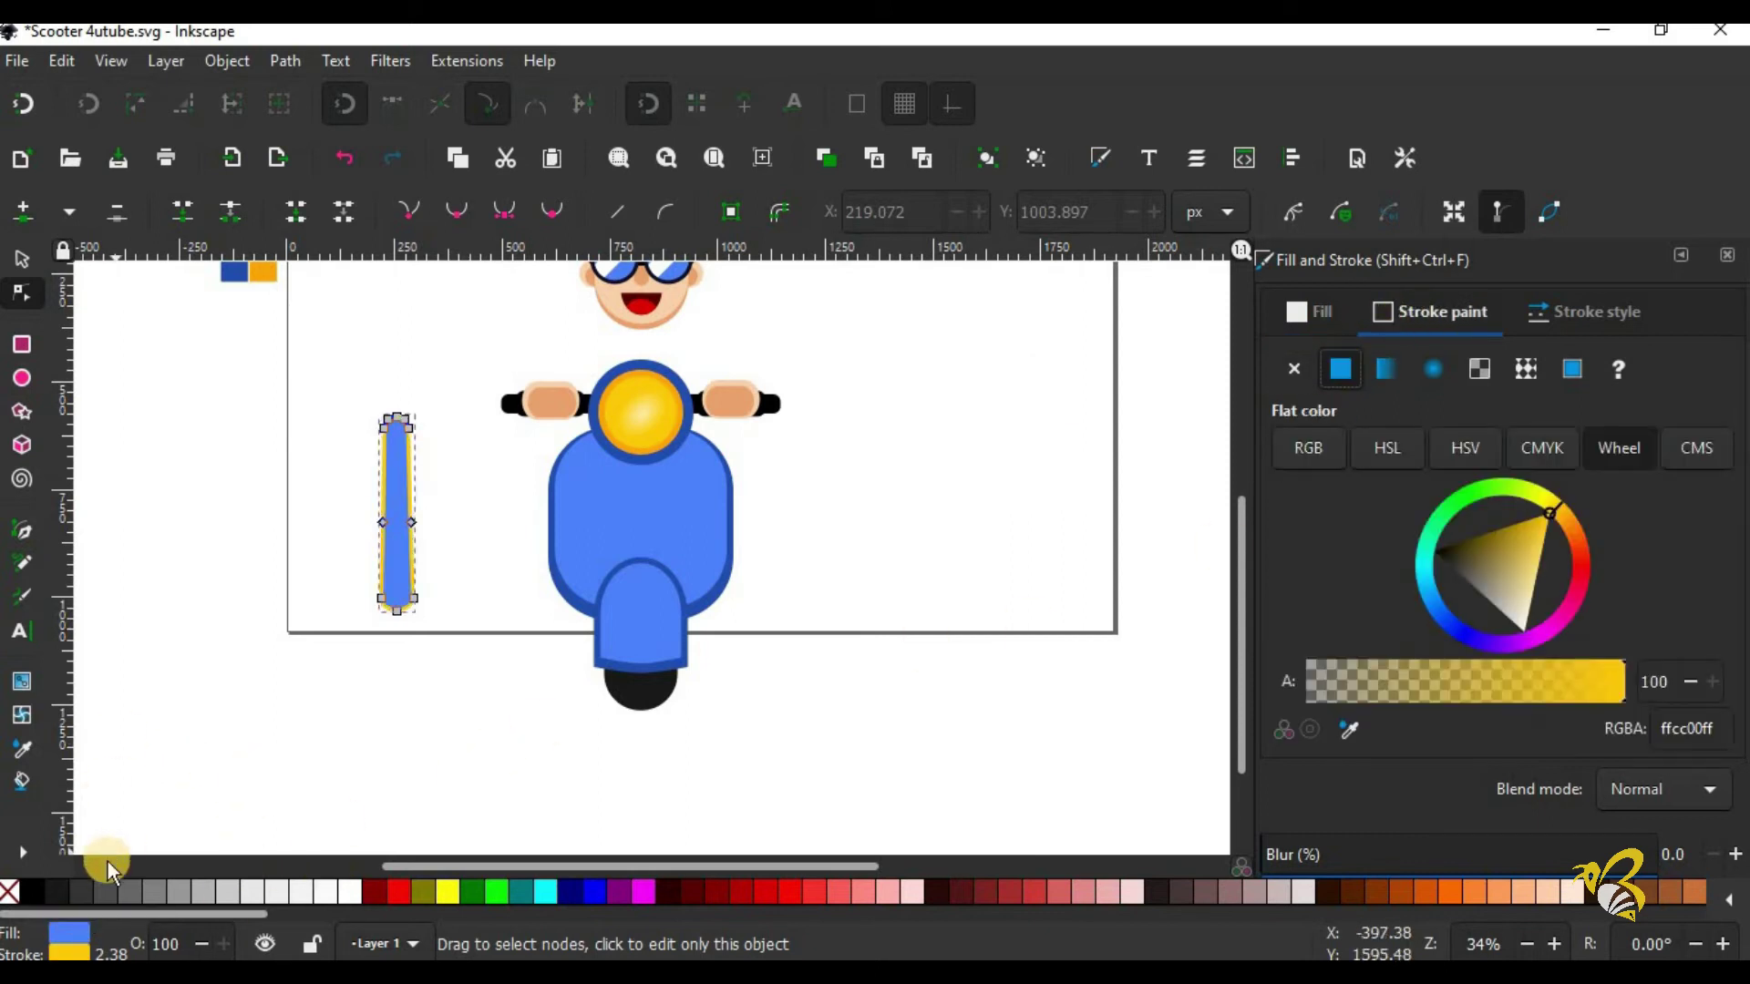
right_click(576, 894)
left_click(667, 770)
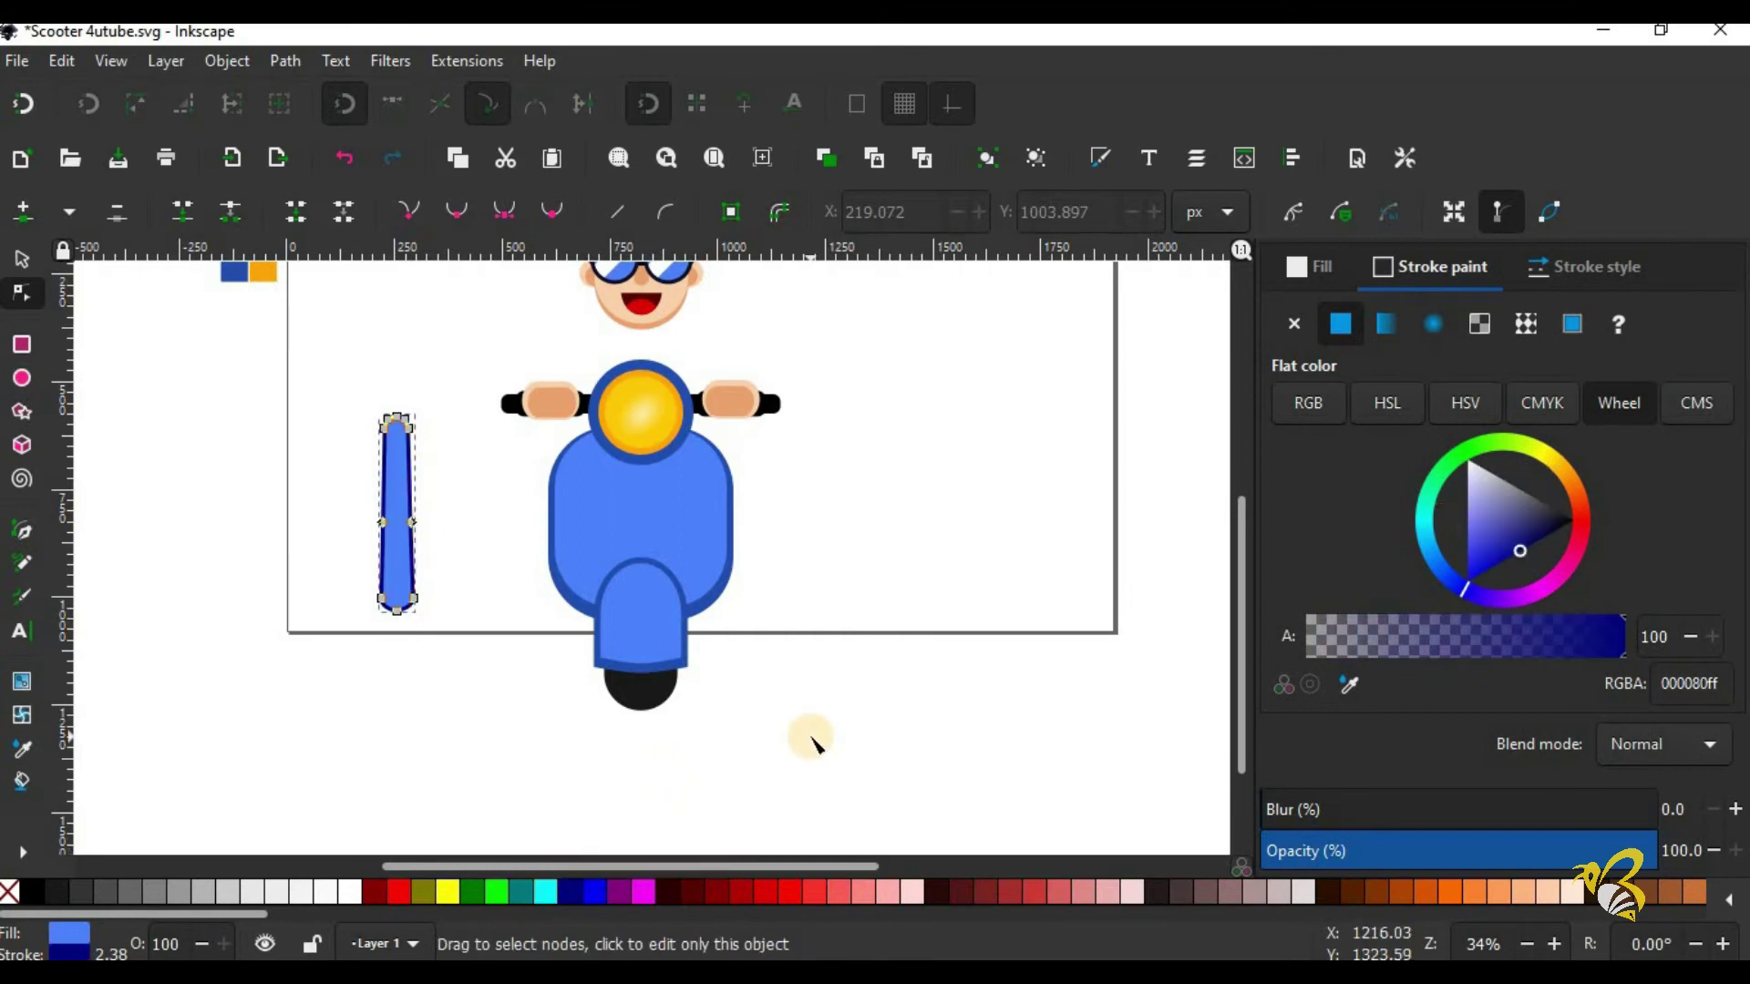
left_click(1572, 270)
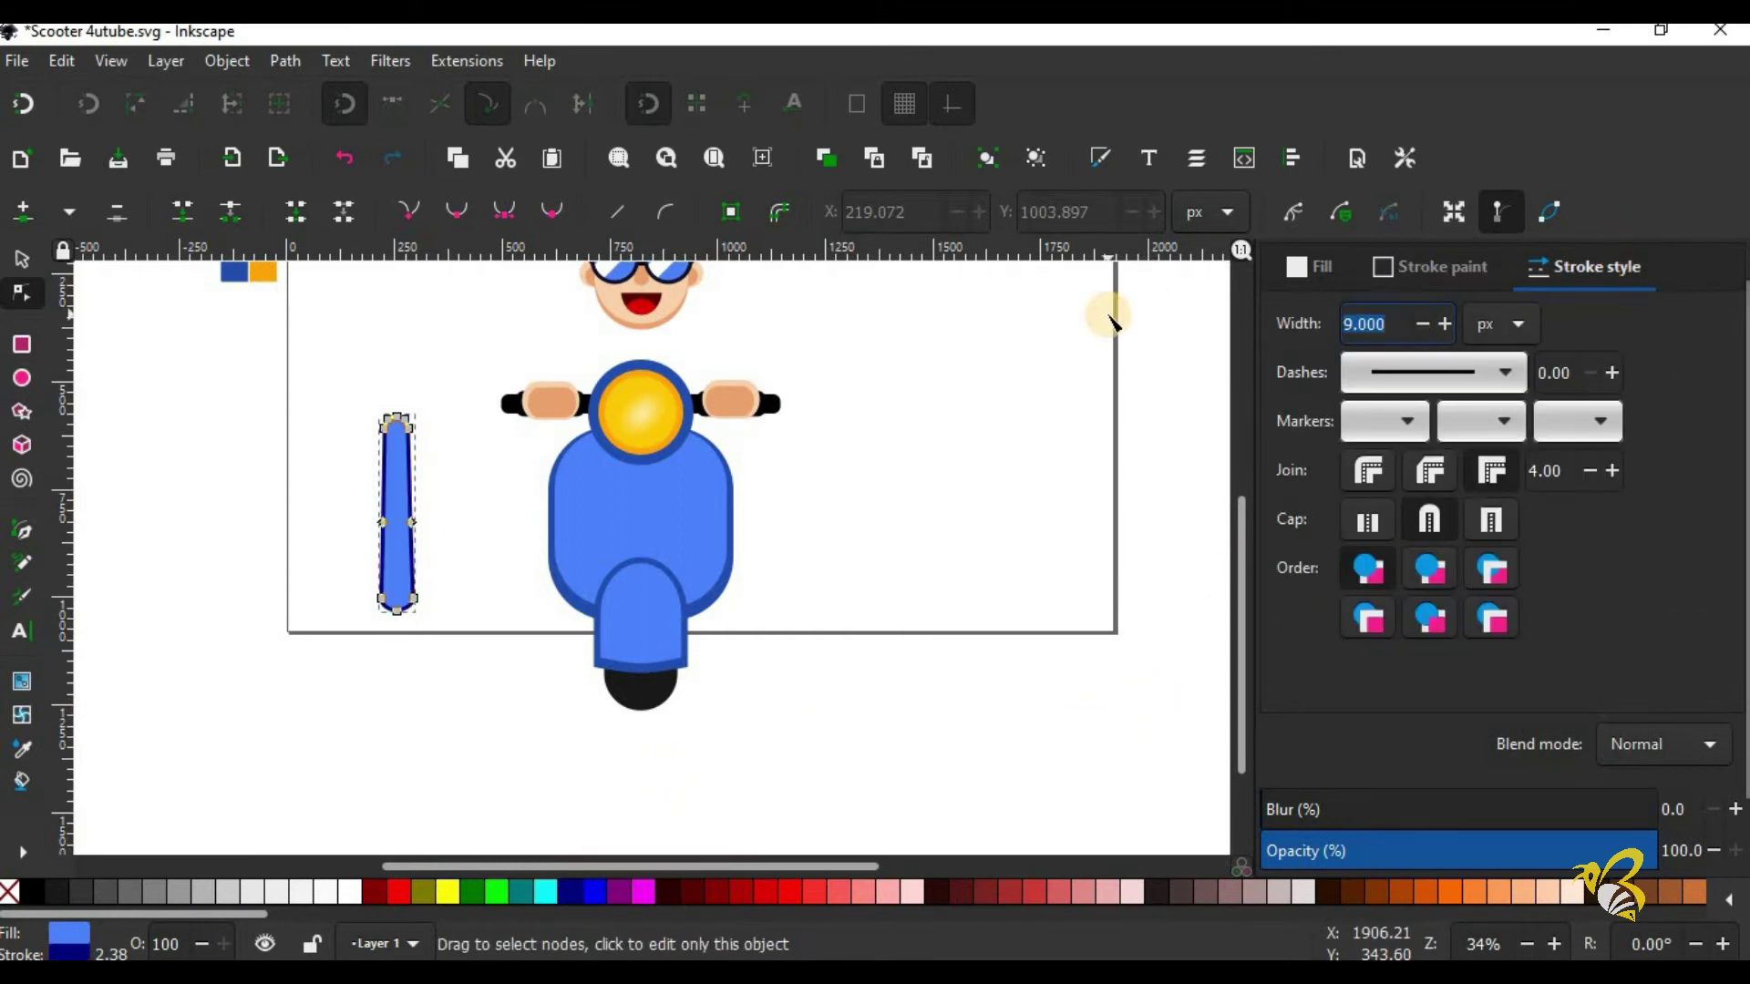
type("2")
key("Return")
left_click(950, 567)
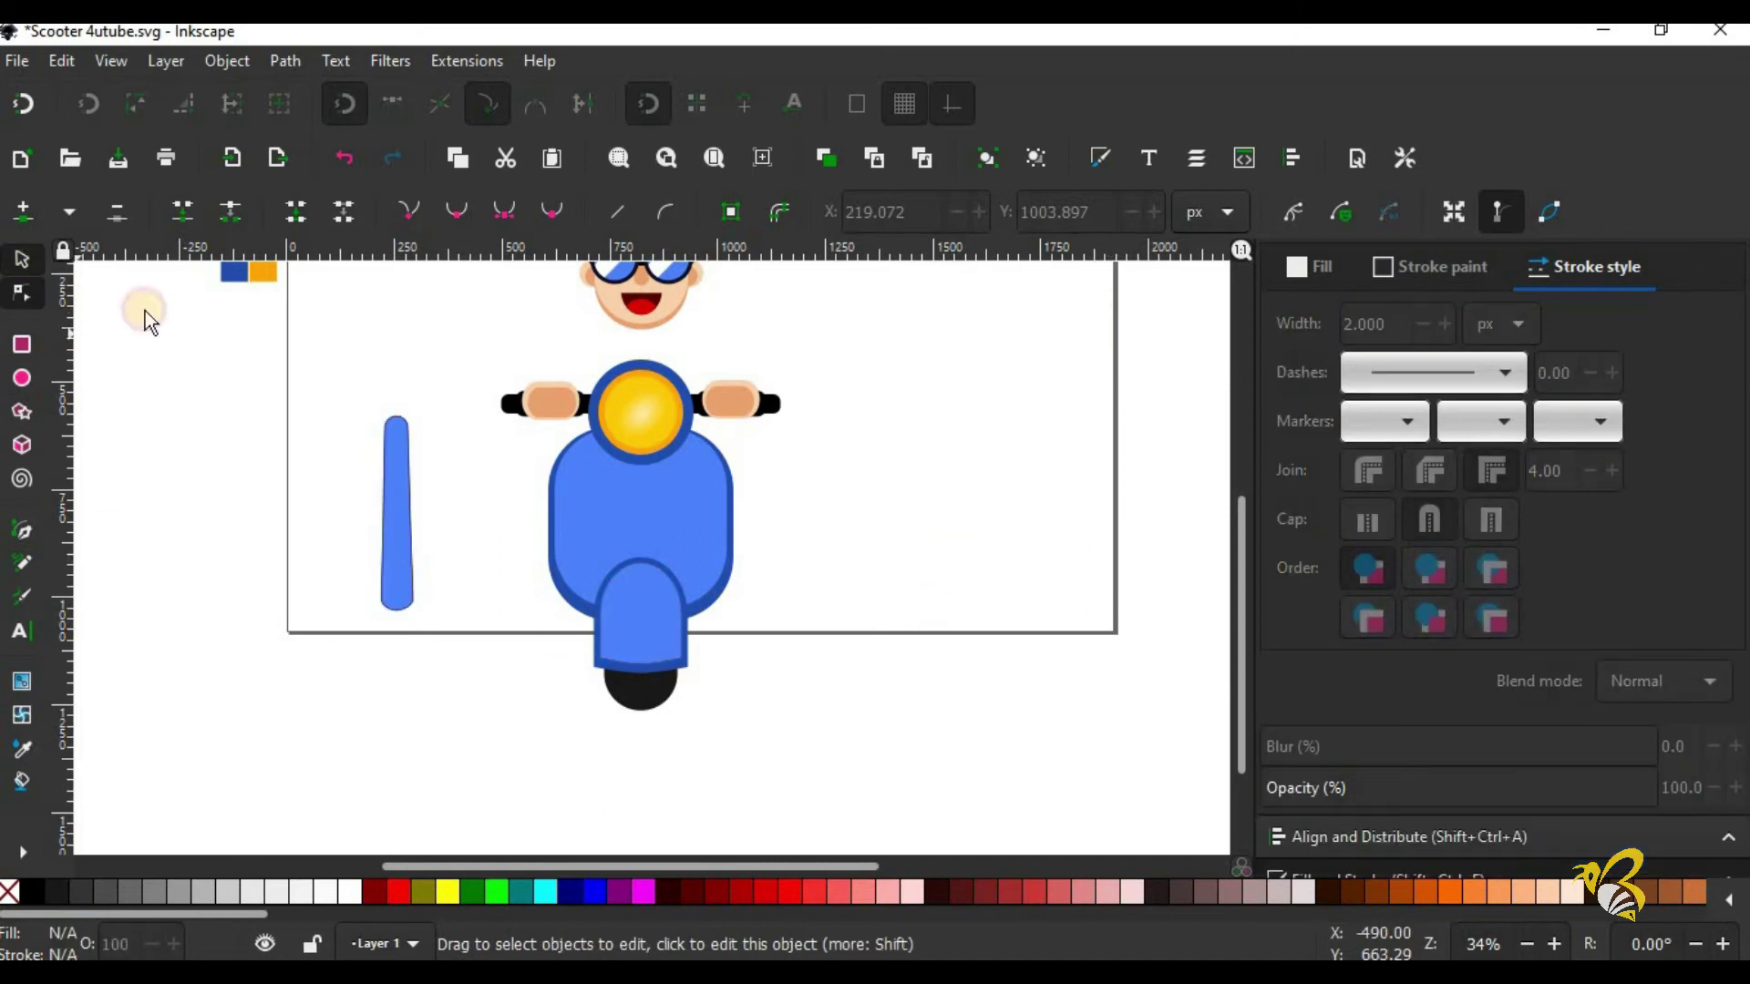
Step: Move the stripe onto the scooter body and centre it on the vertical axis
key("s")
left_click(402, 461)
left_click_drag(418, 512, 622, 500)
left_click_drag(651, 497, 654, 497)
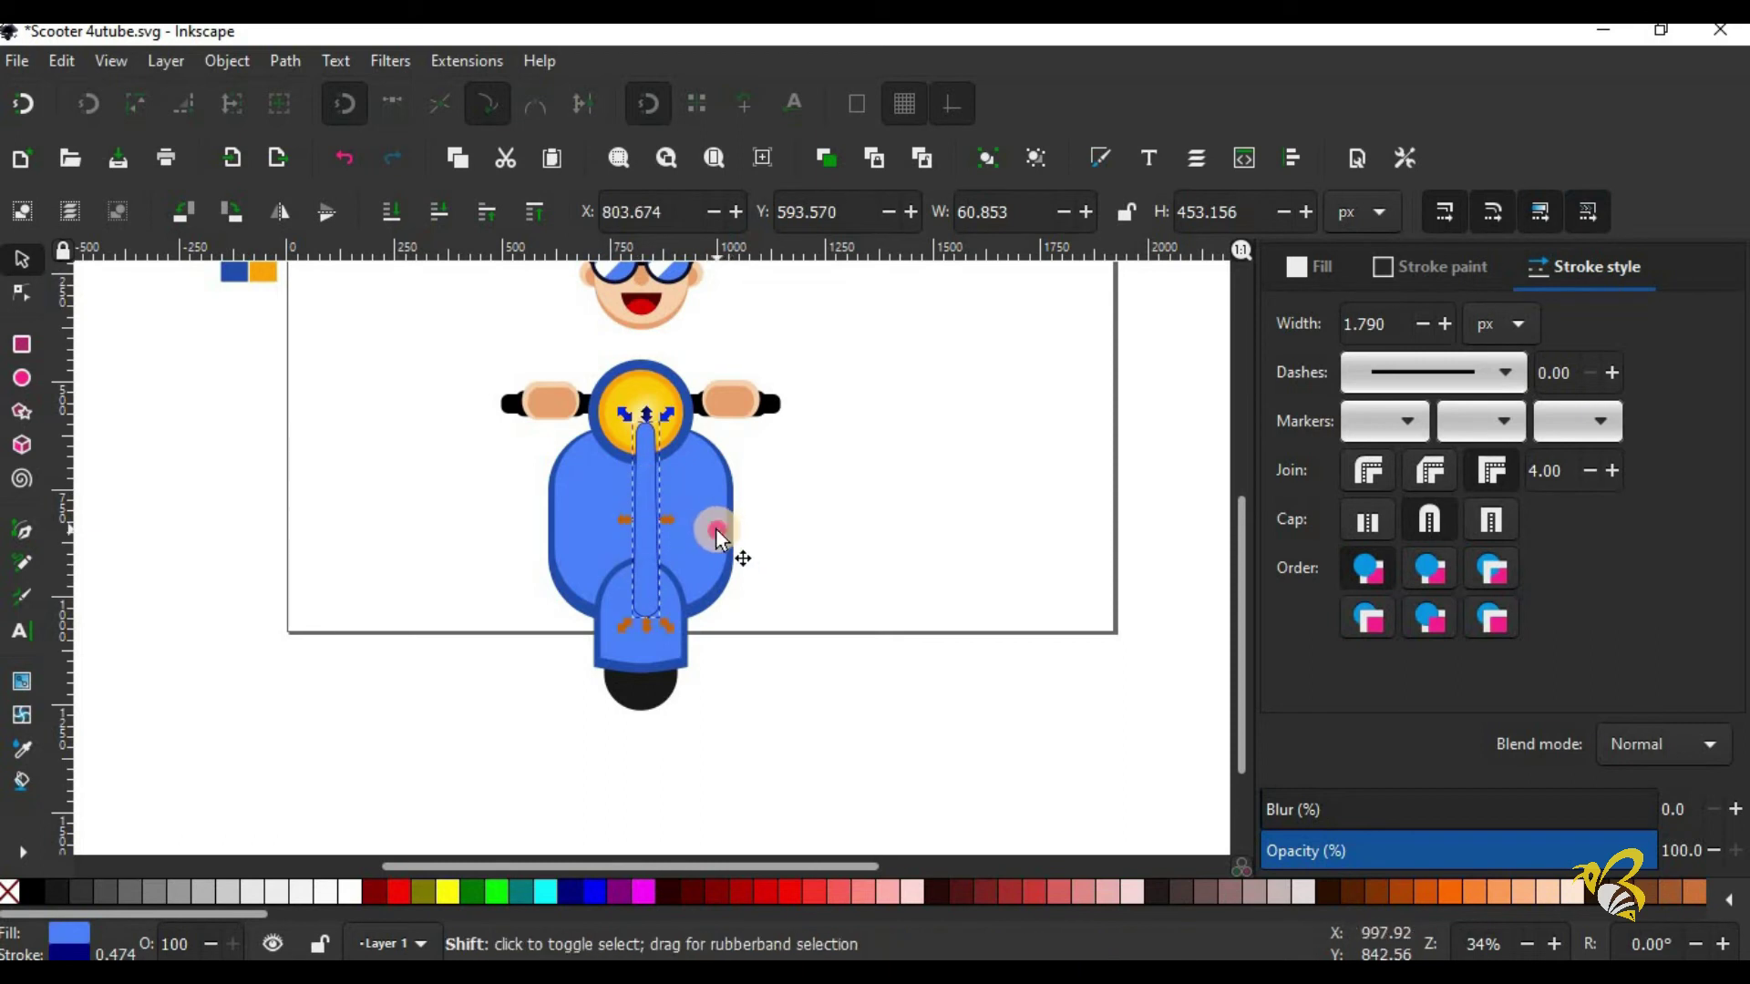
left_click(726, 550, "shift")
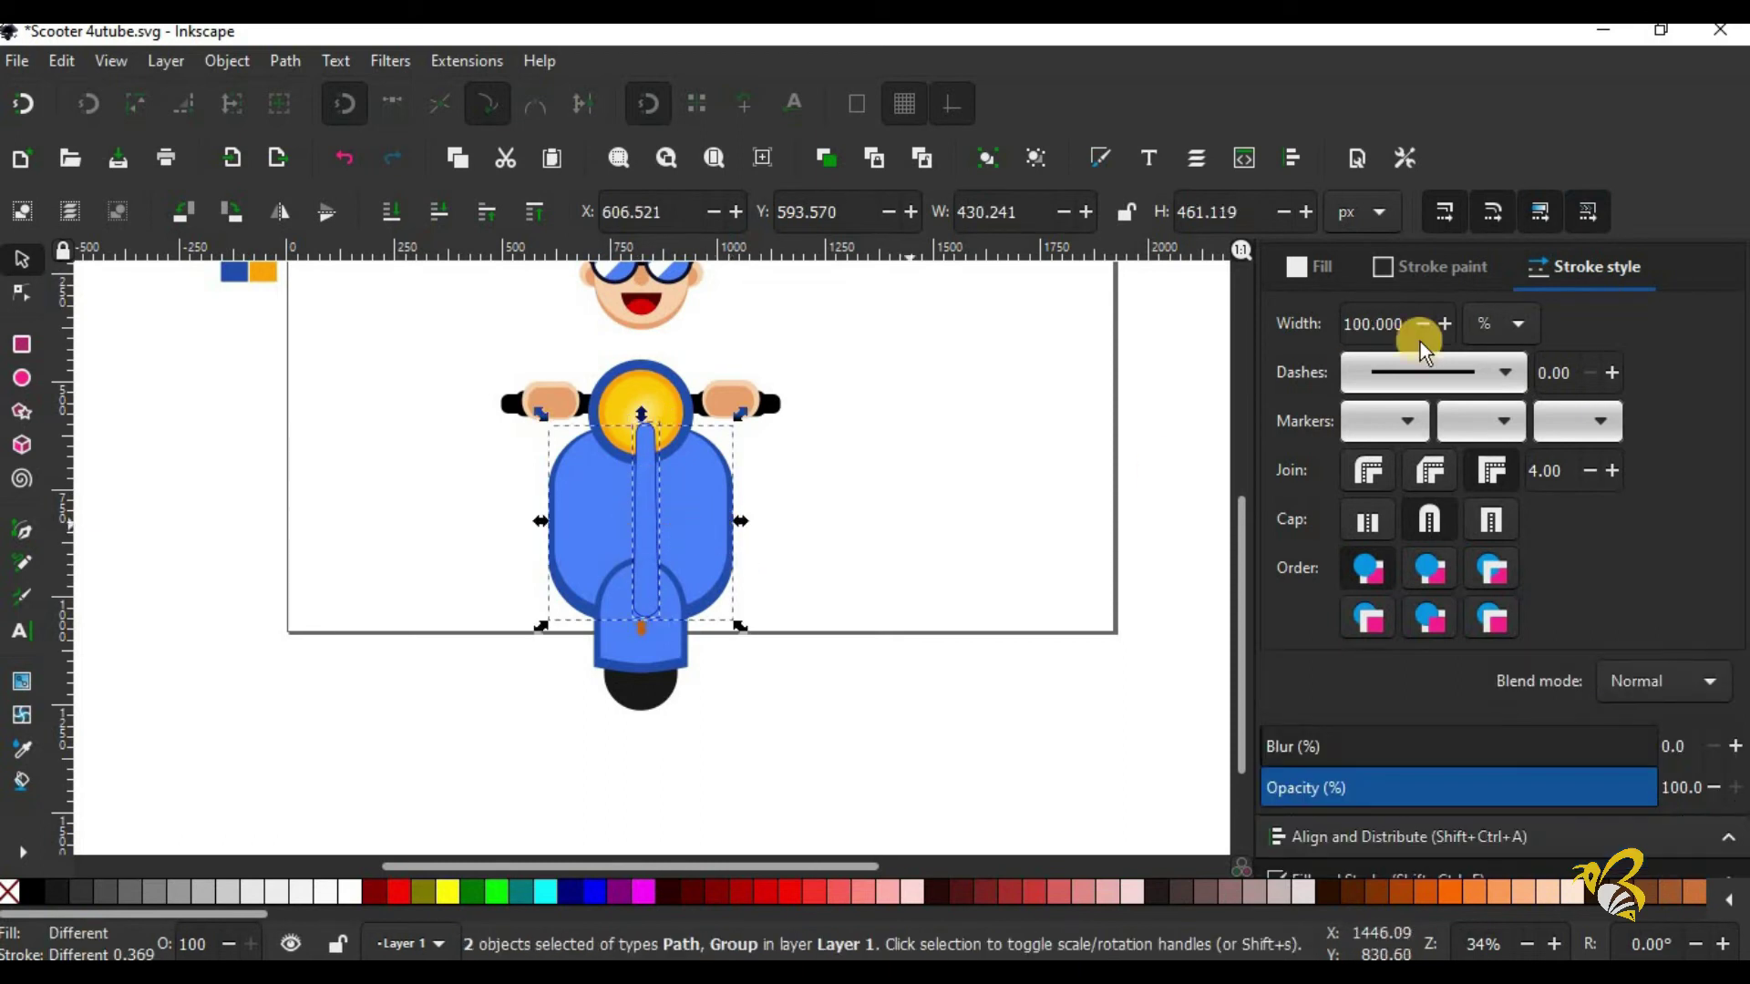
left_click(1444, 837)
left_click(1549, 357)
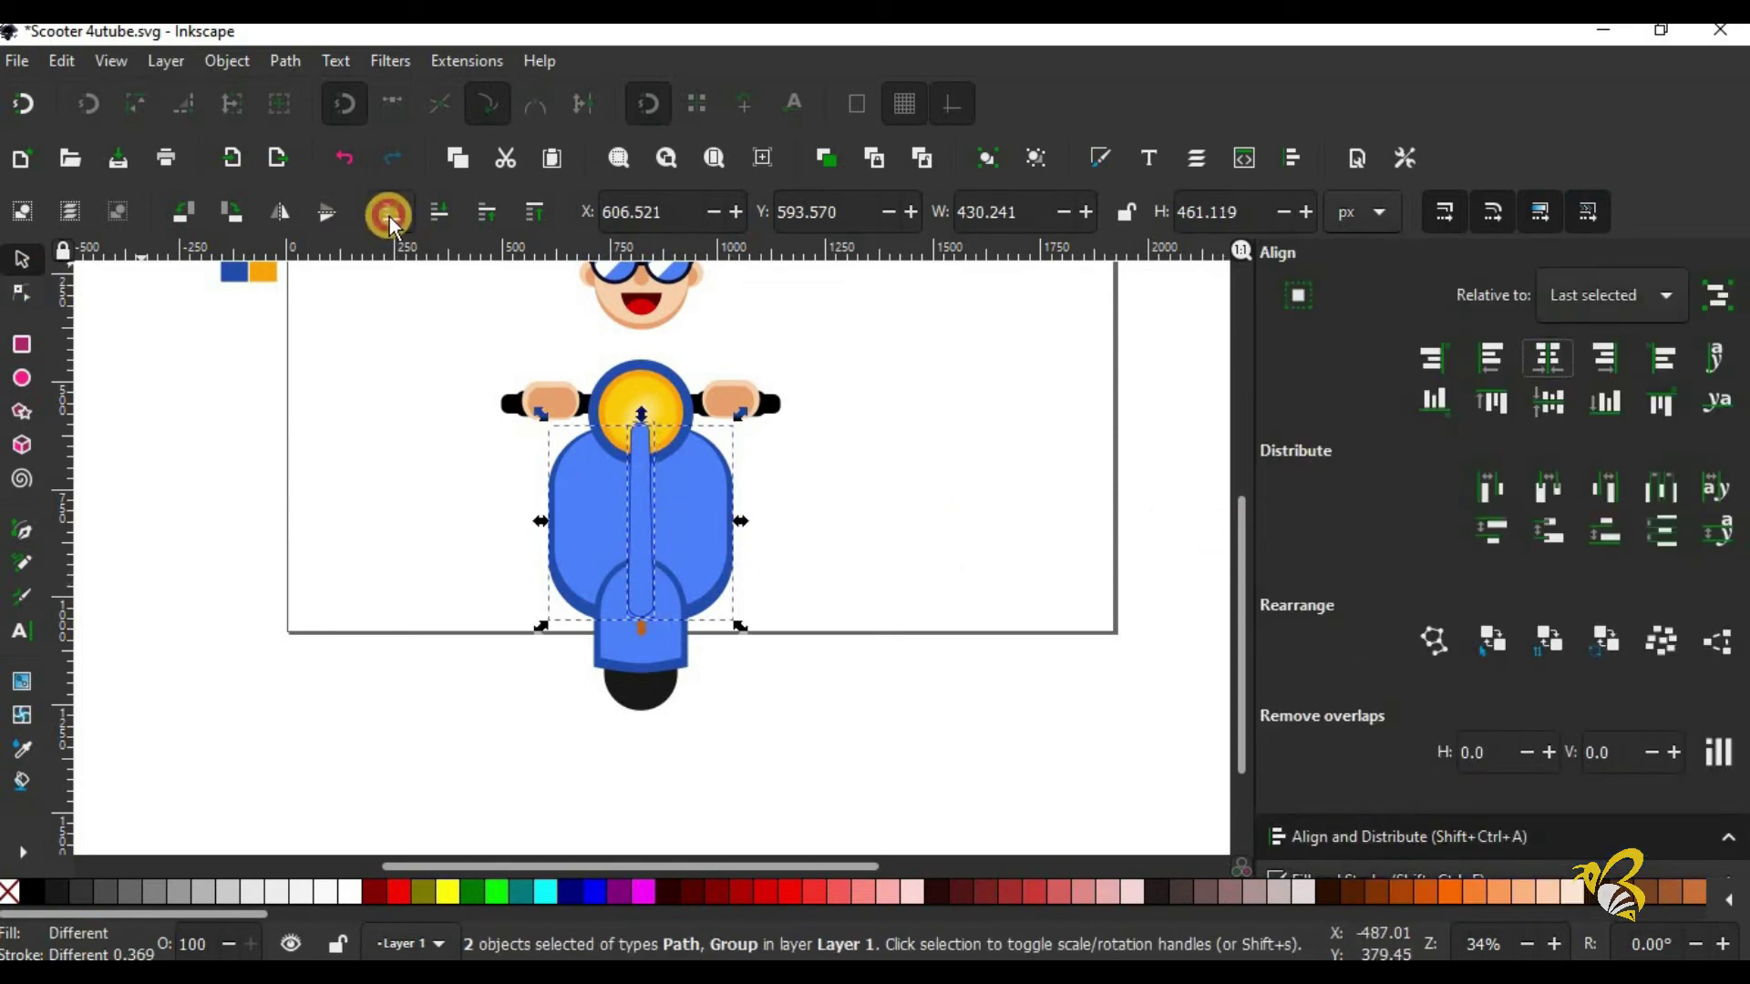
left_click(305, 502)
Step: Set the centre stripe's outline width to 2.2
left_click(643, 508)
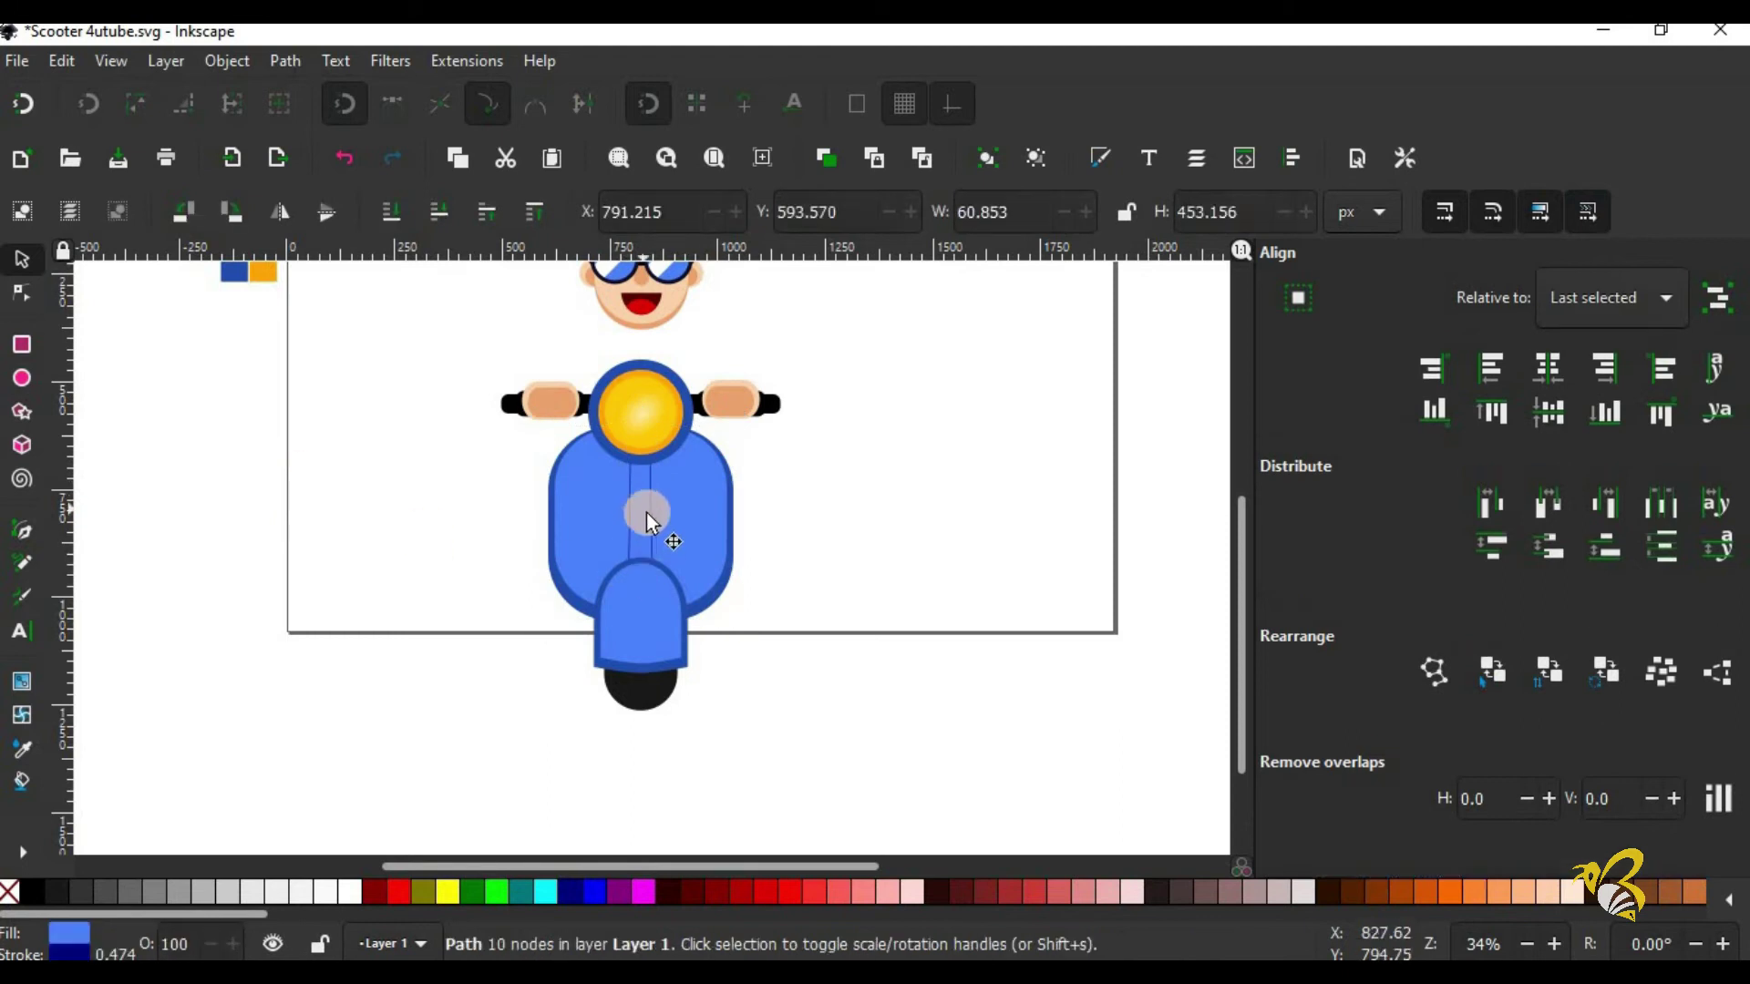
left_click(1502, 410)
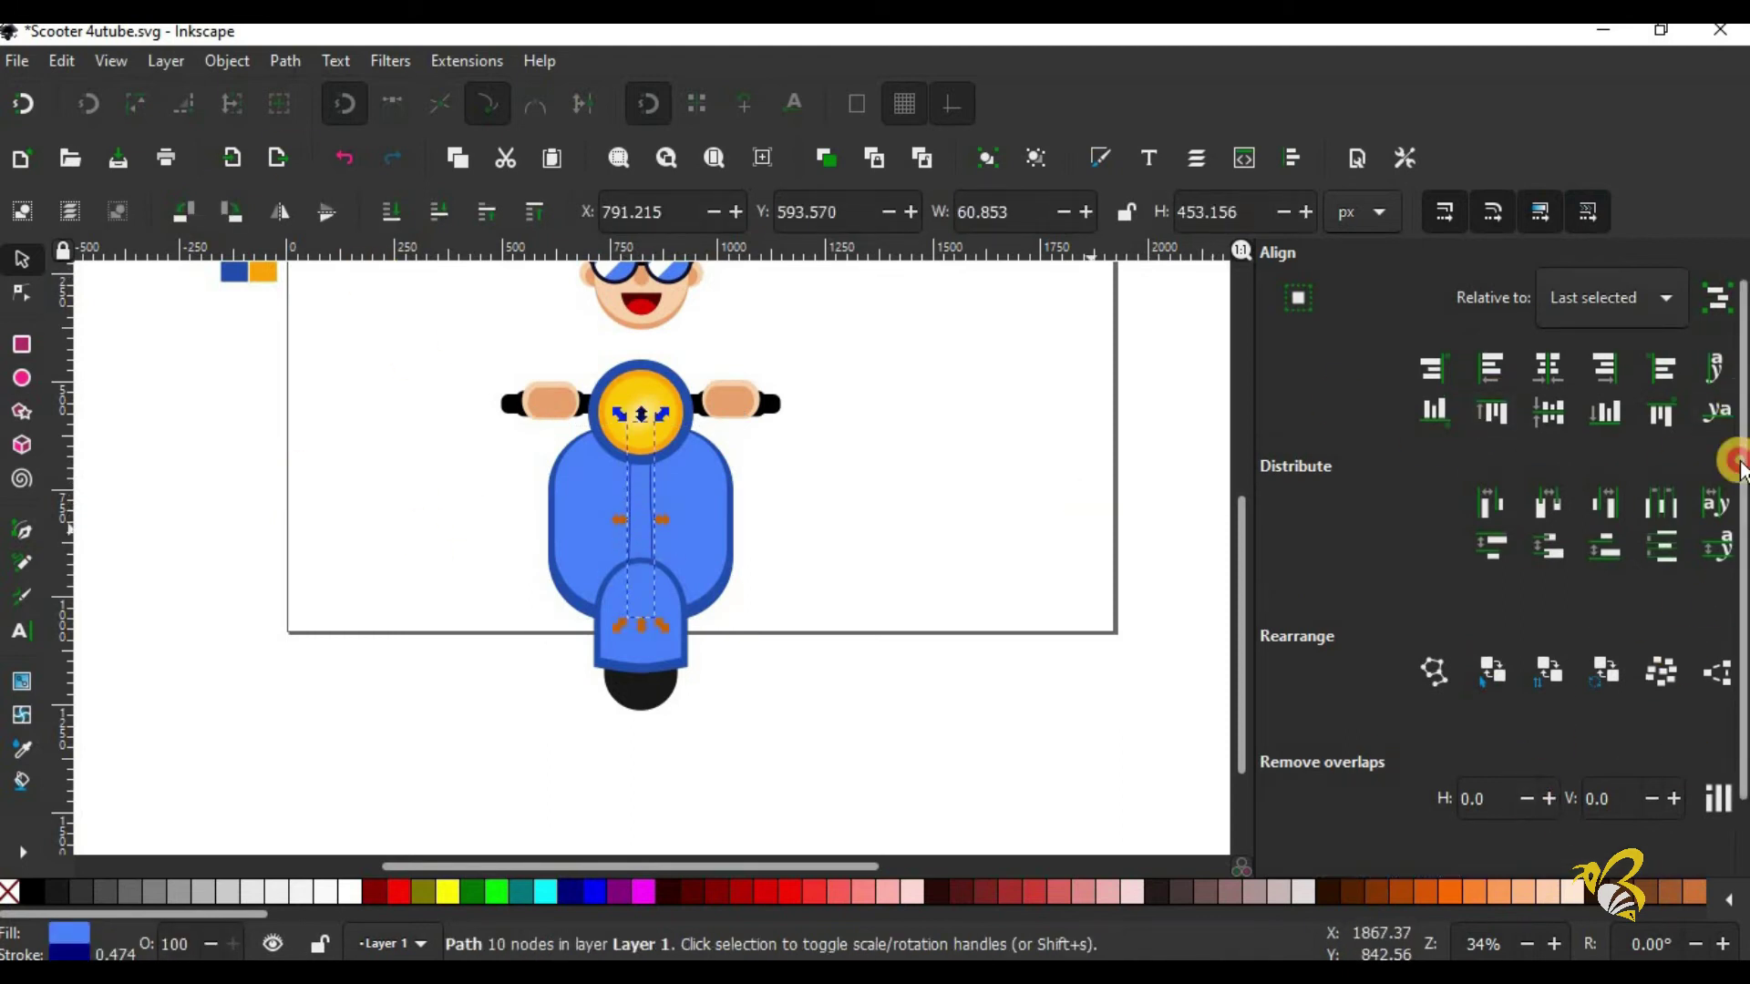
scroll(1730, 453, "down", 2)
left_click(1418, 853)
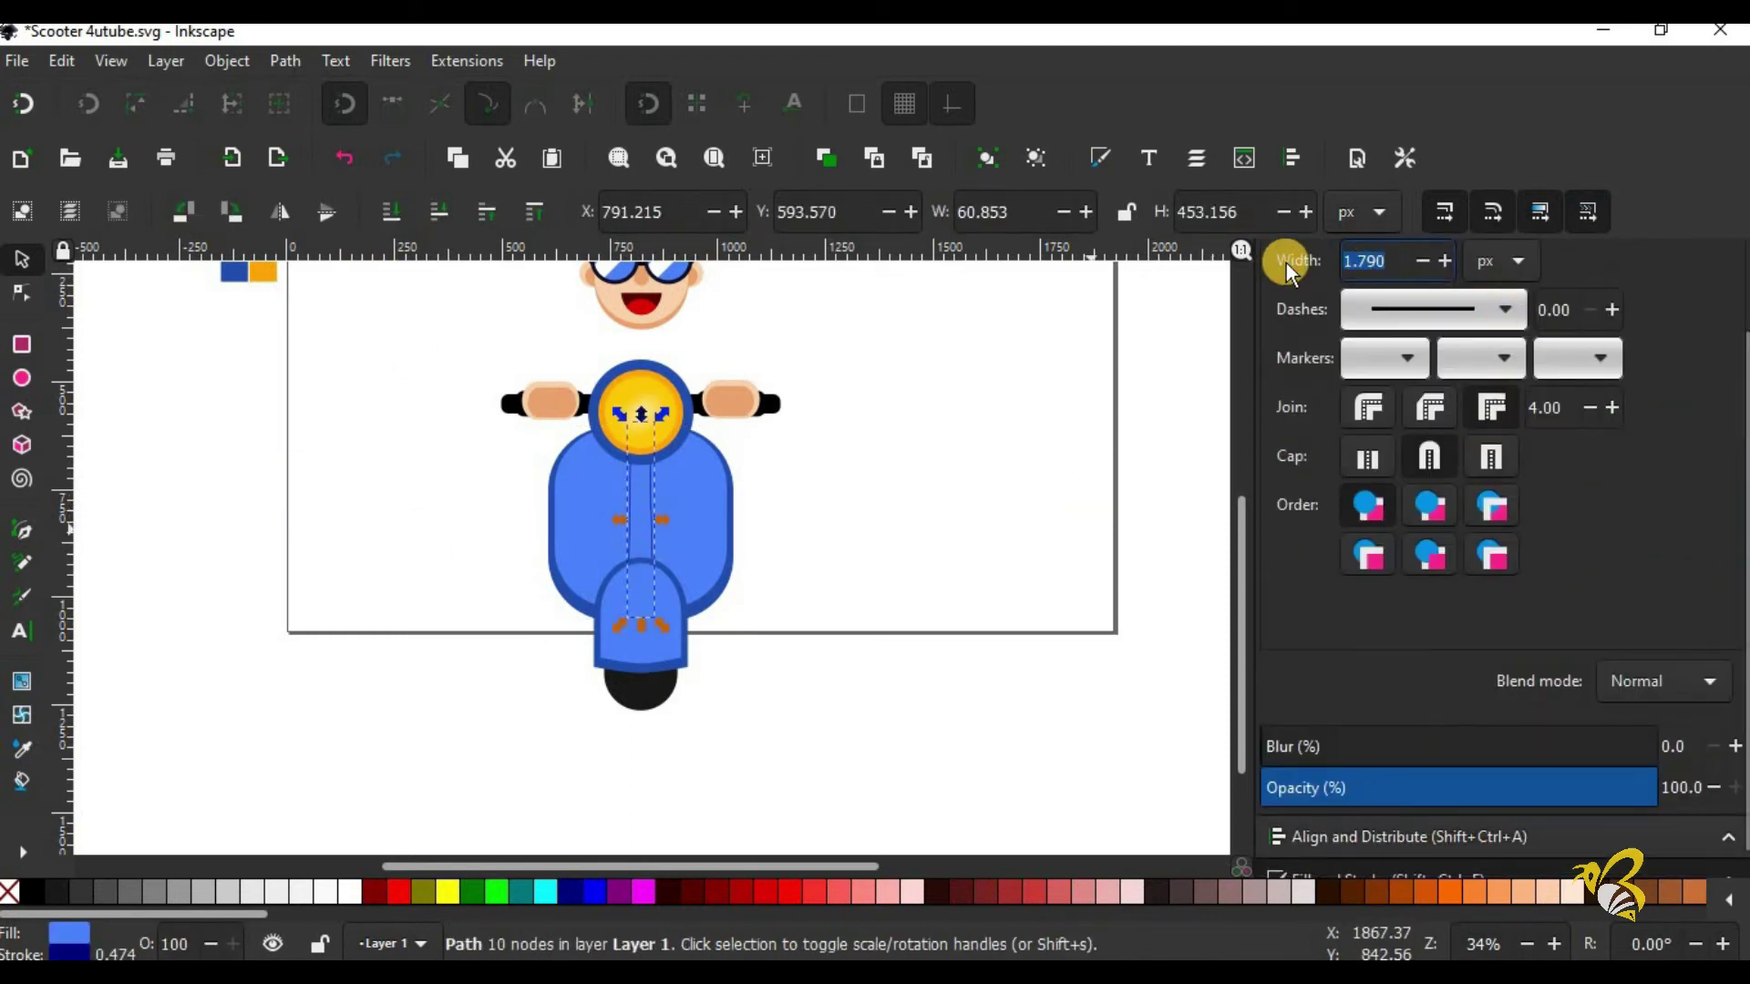
type("2.2")
key("Return")
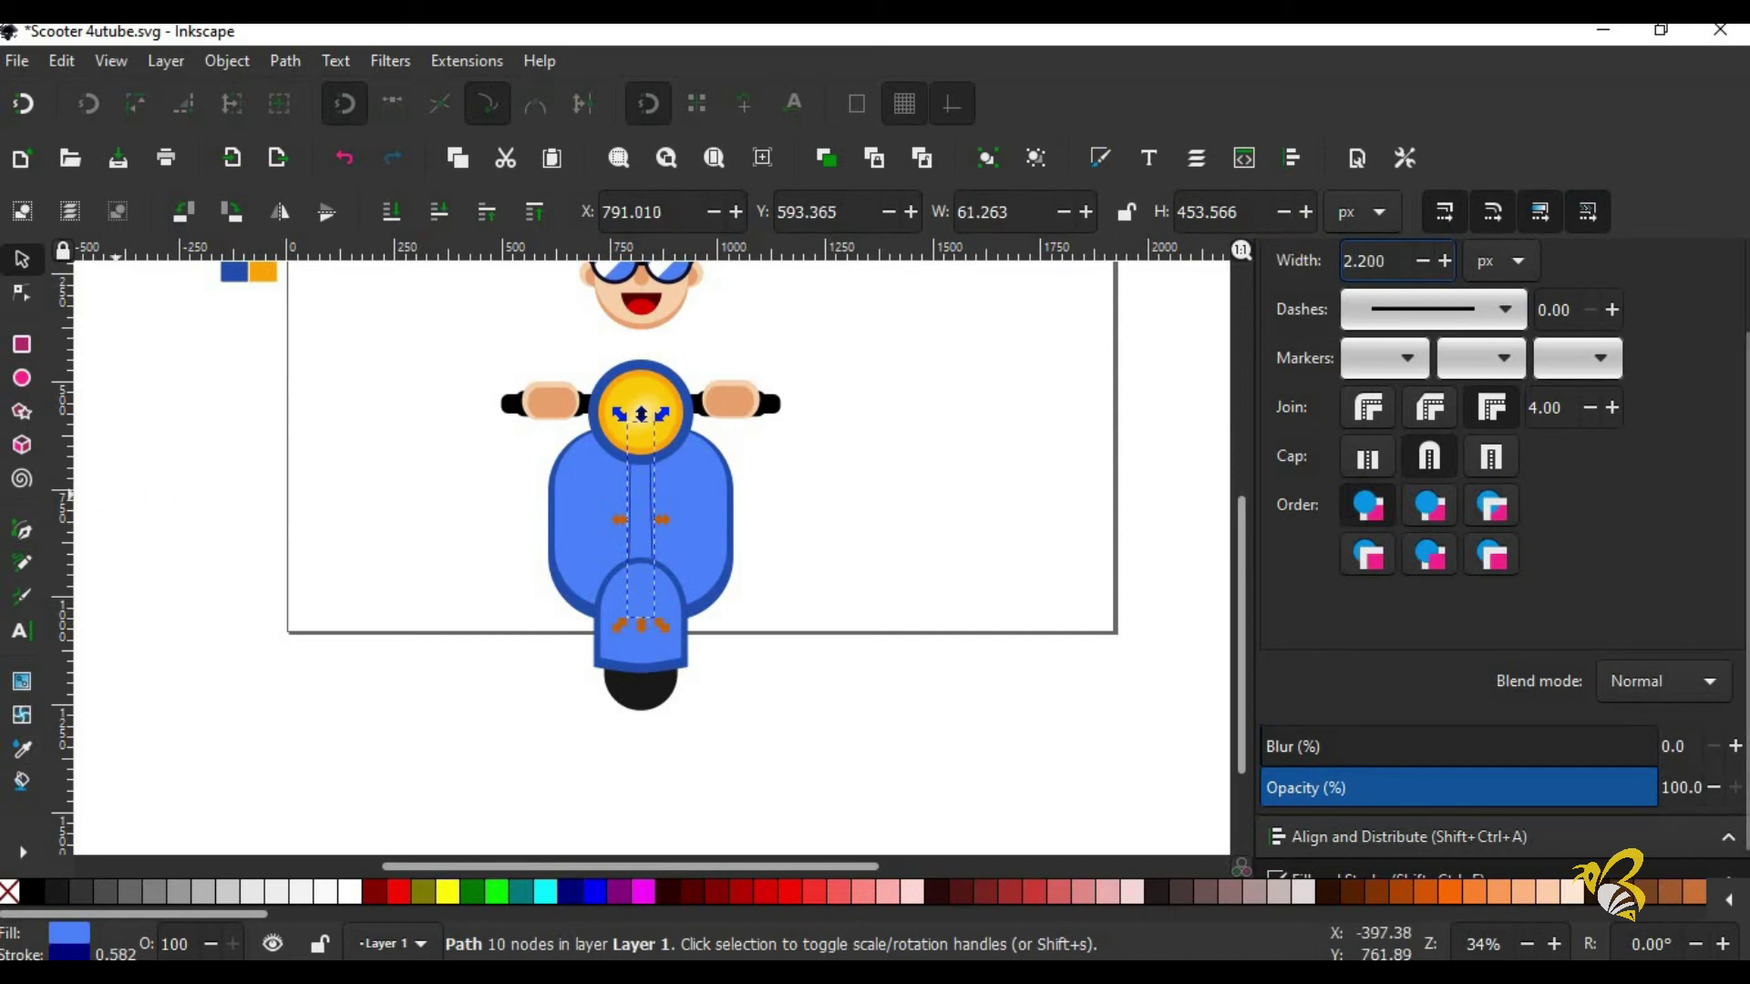
left_click(343, 476)
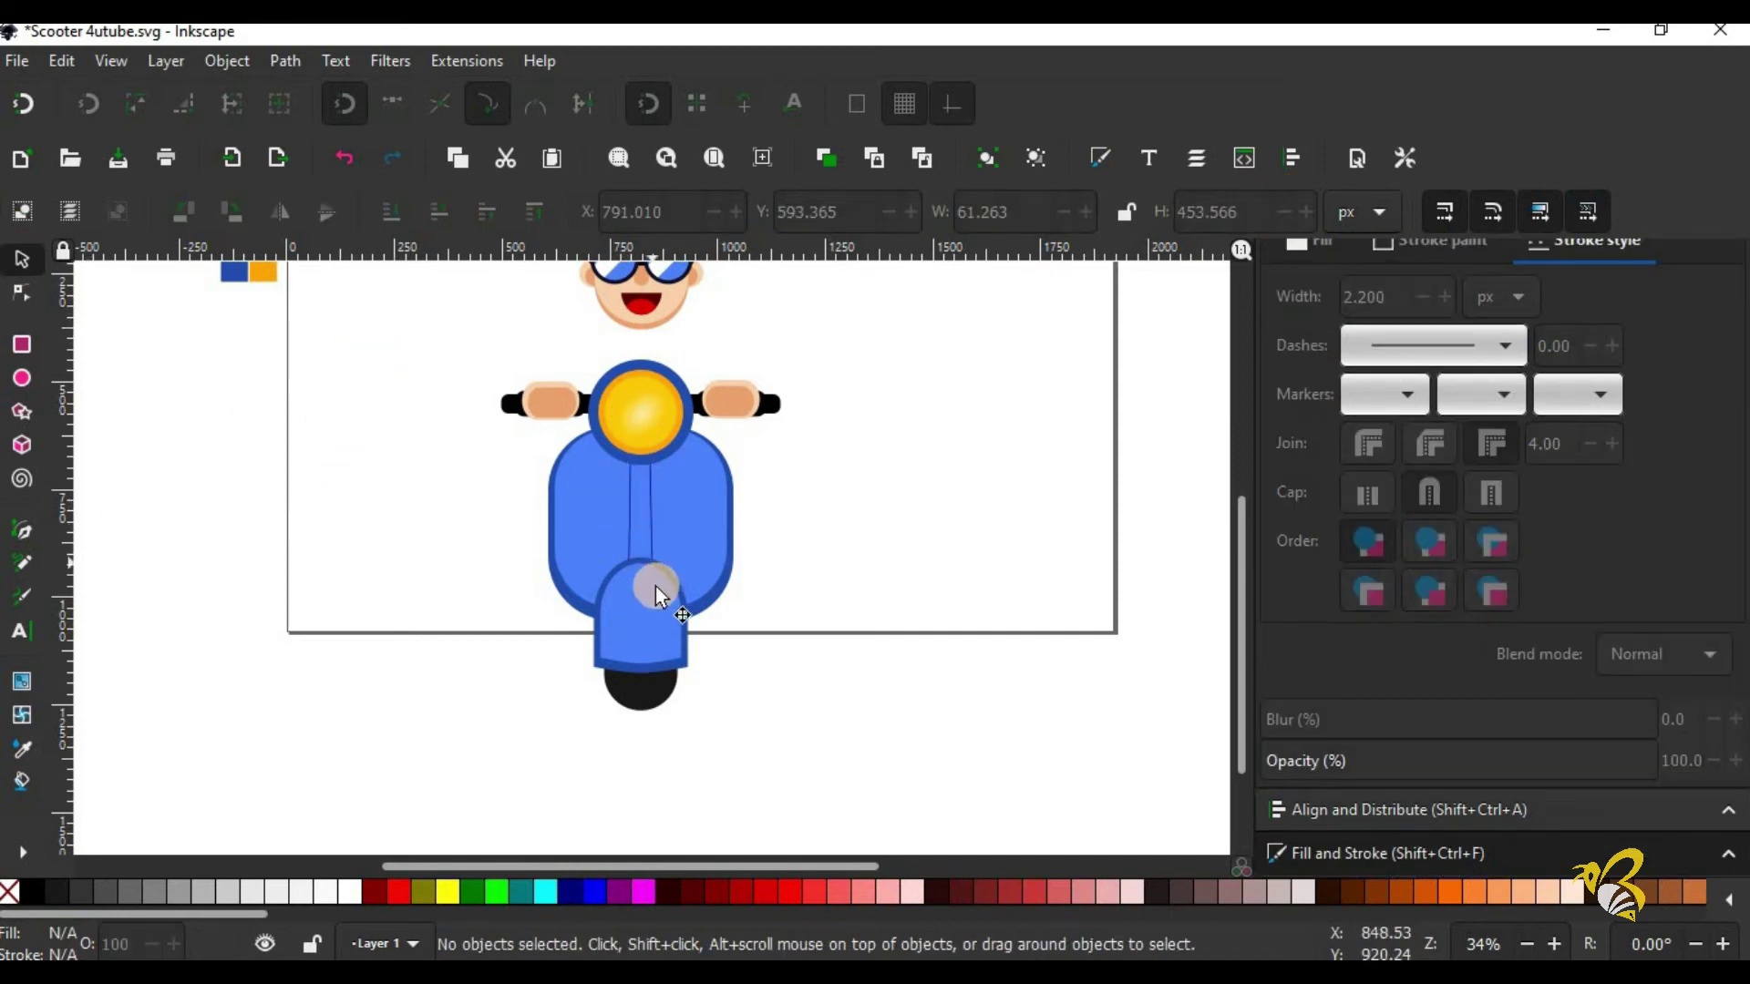
Step: Select the front fender, wheel and scooter body group
left_click(644, 696)
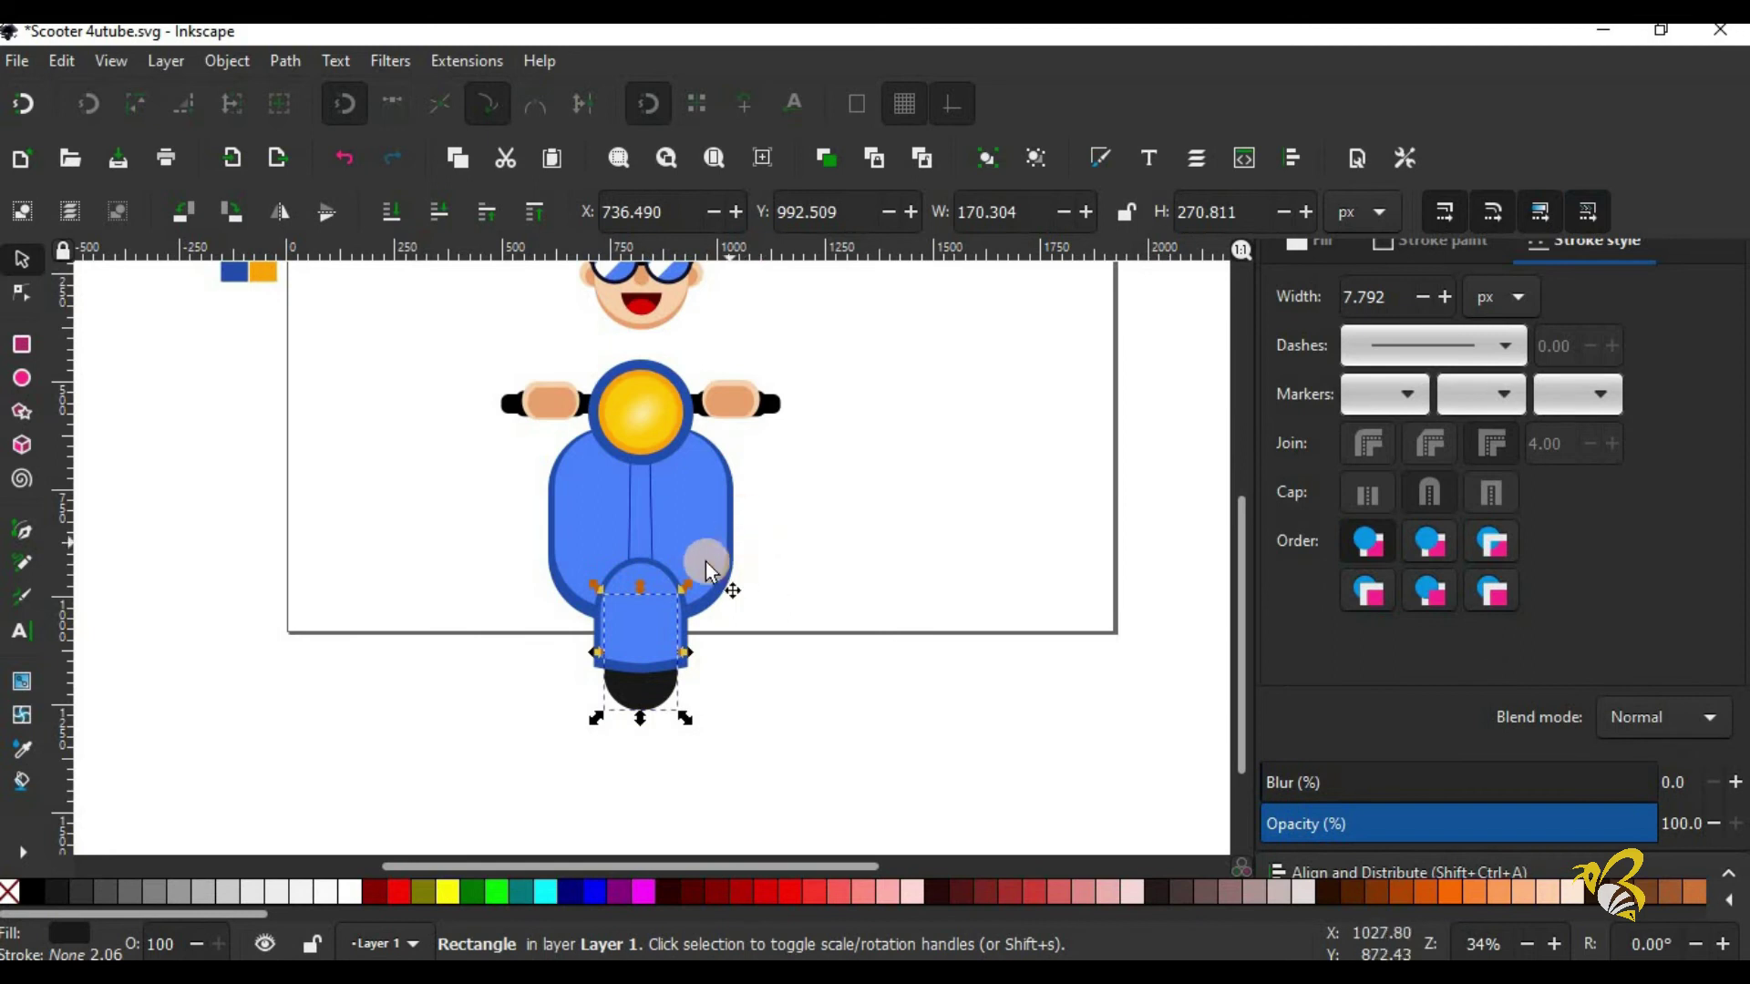
left_click_drag(766, 723, 500, 583)
left_click_drag(820, 548, 741, 500)
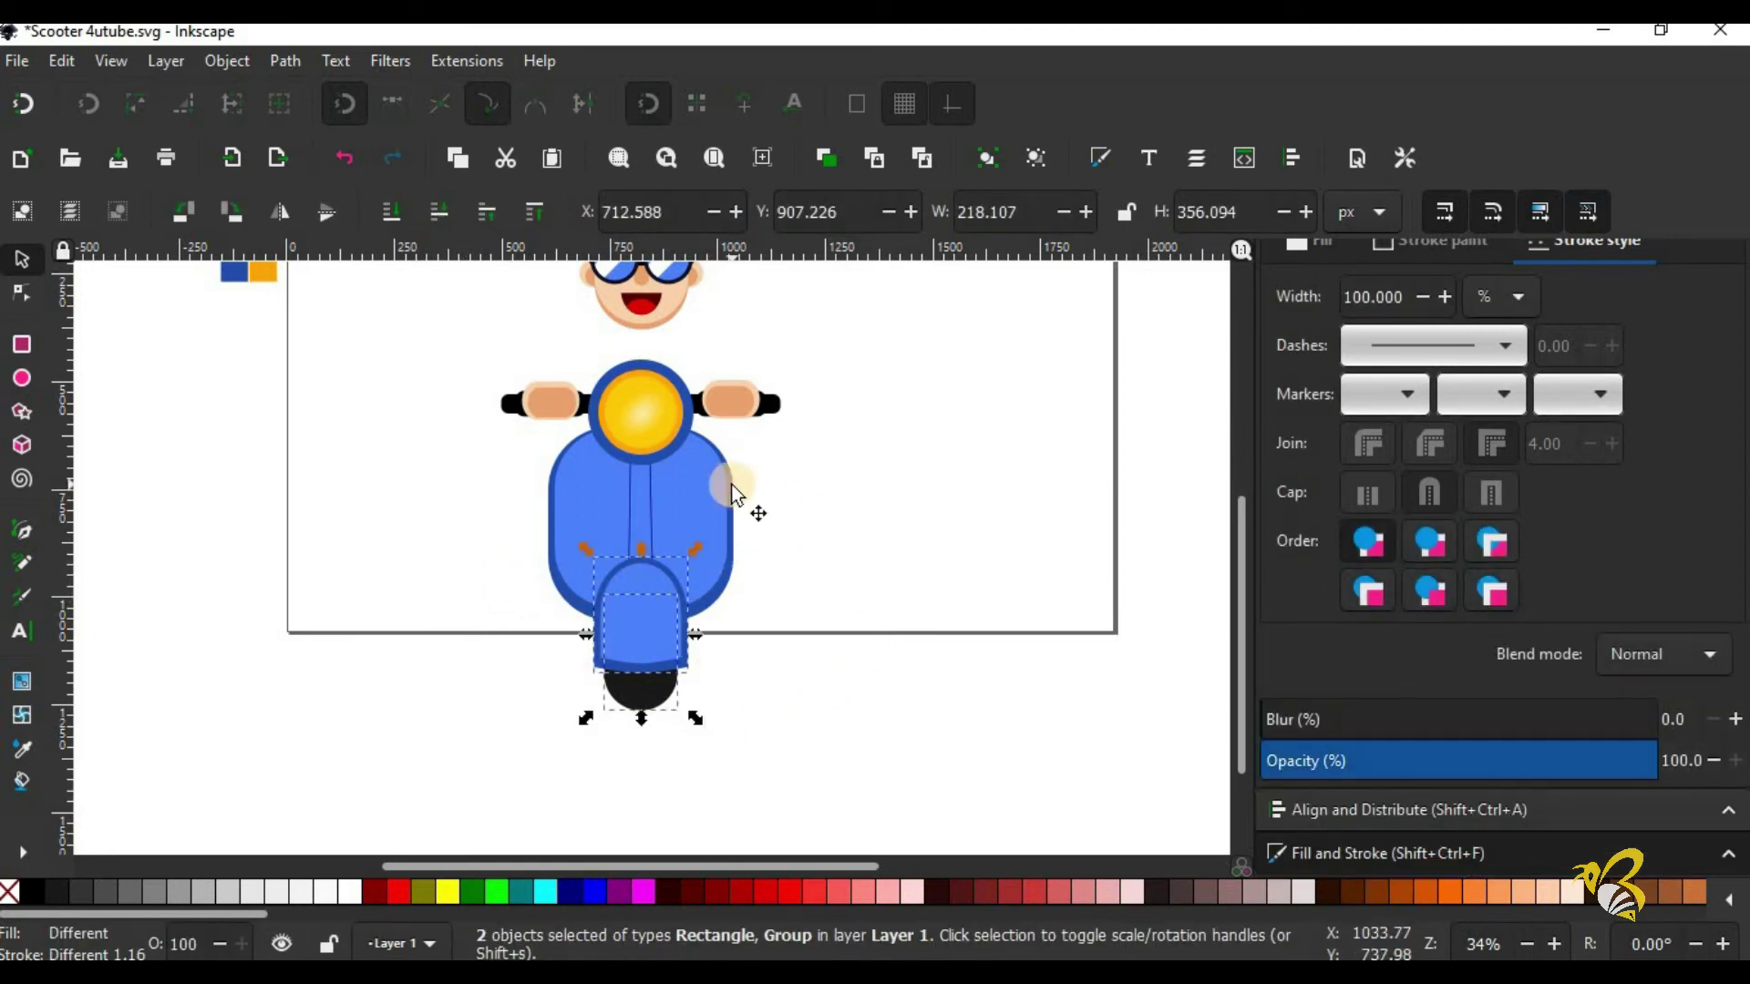
left_click(647, 510)
left_click(647, 518, "ctrl")
left_click(22, 293)
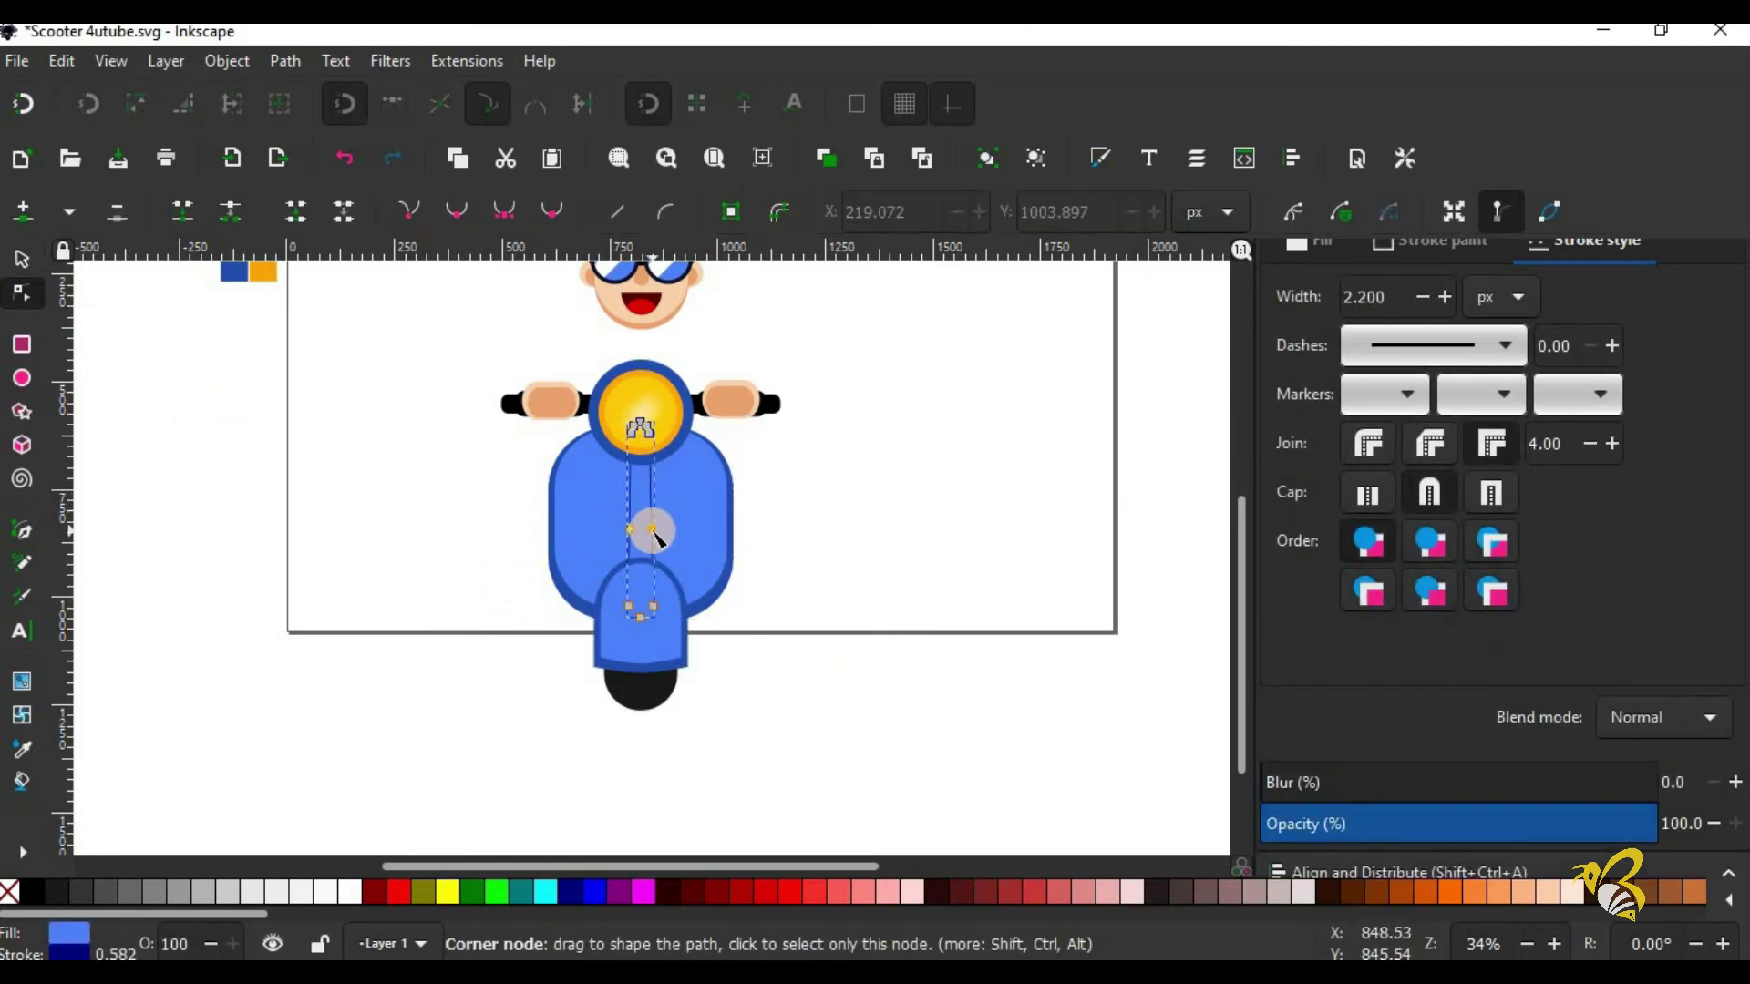
left_click(22, 259)
left_click(736, 524)
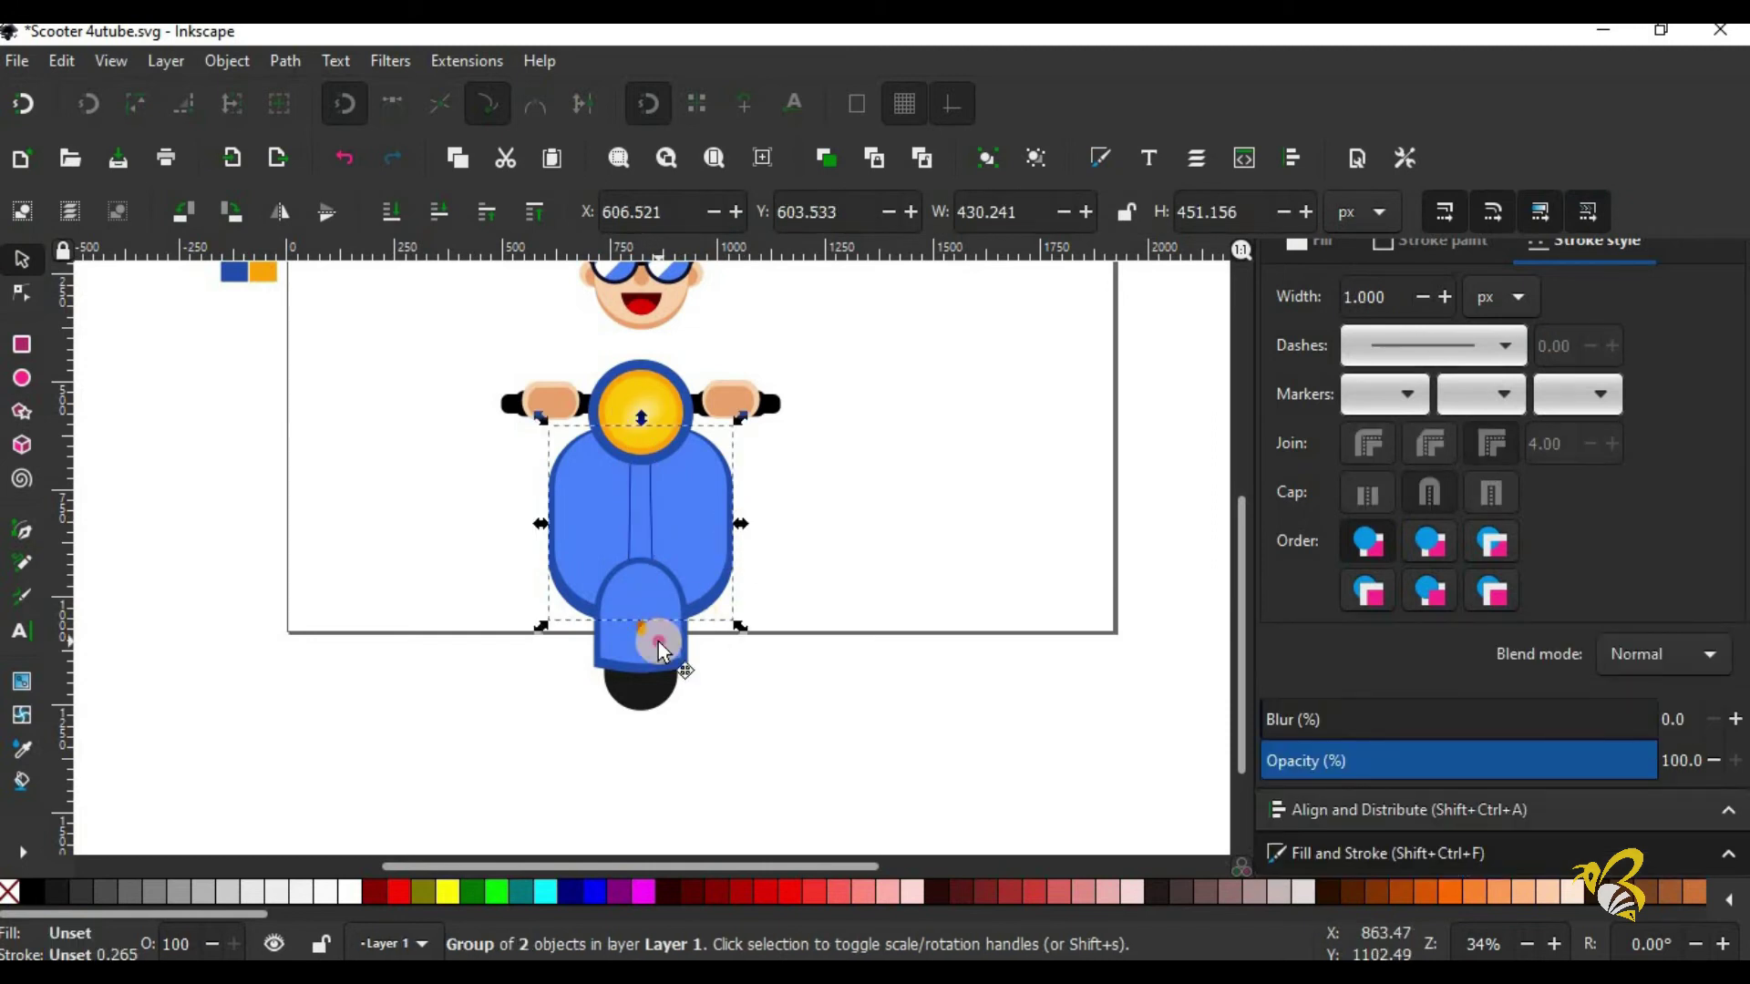
left_click(658, 642)
left_click(728, 511, "shift")
left_click(648, 511, "shift")
left_click(663, 654, "shift")
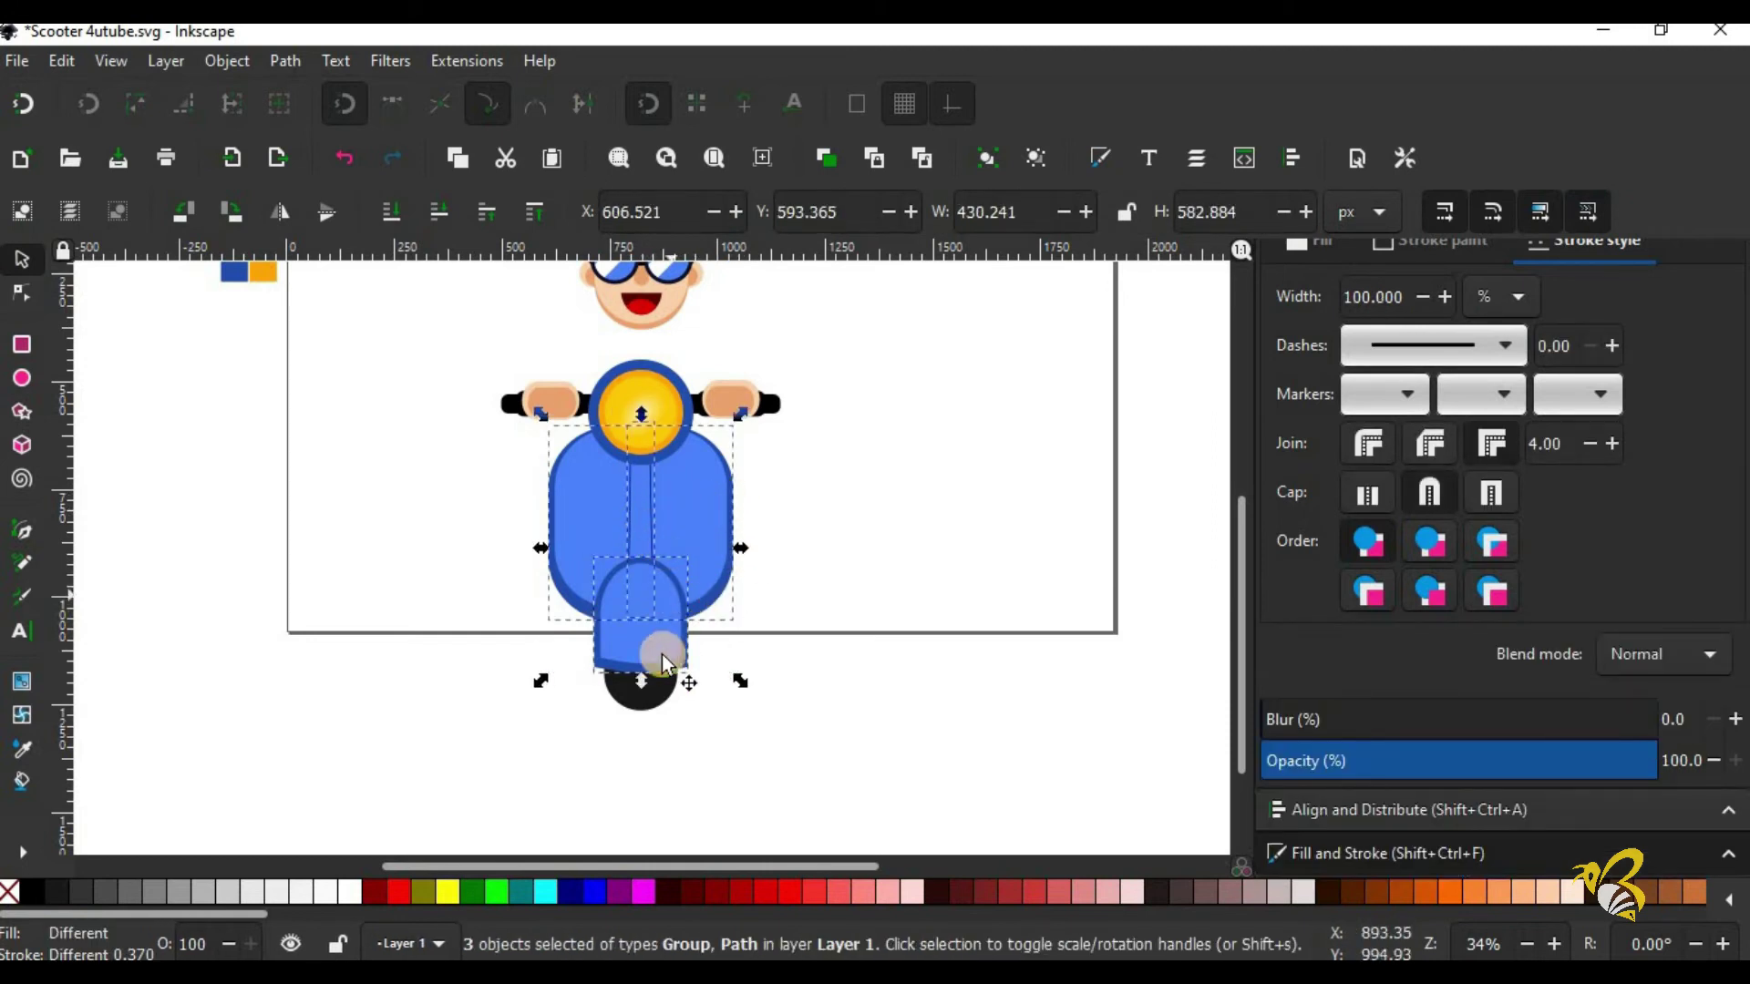
left_click(647, 377, "shift")
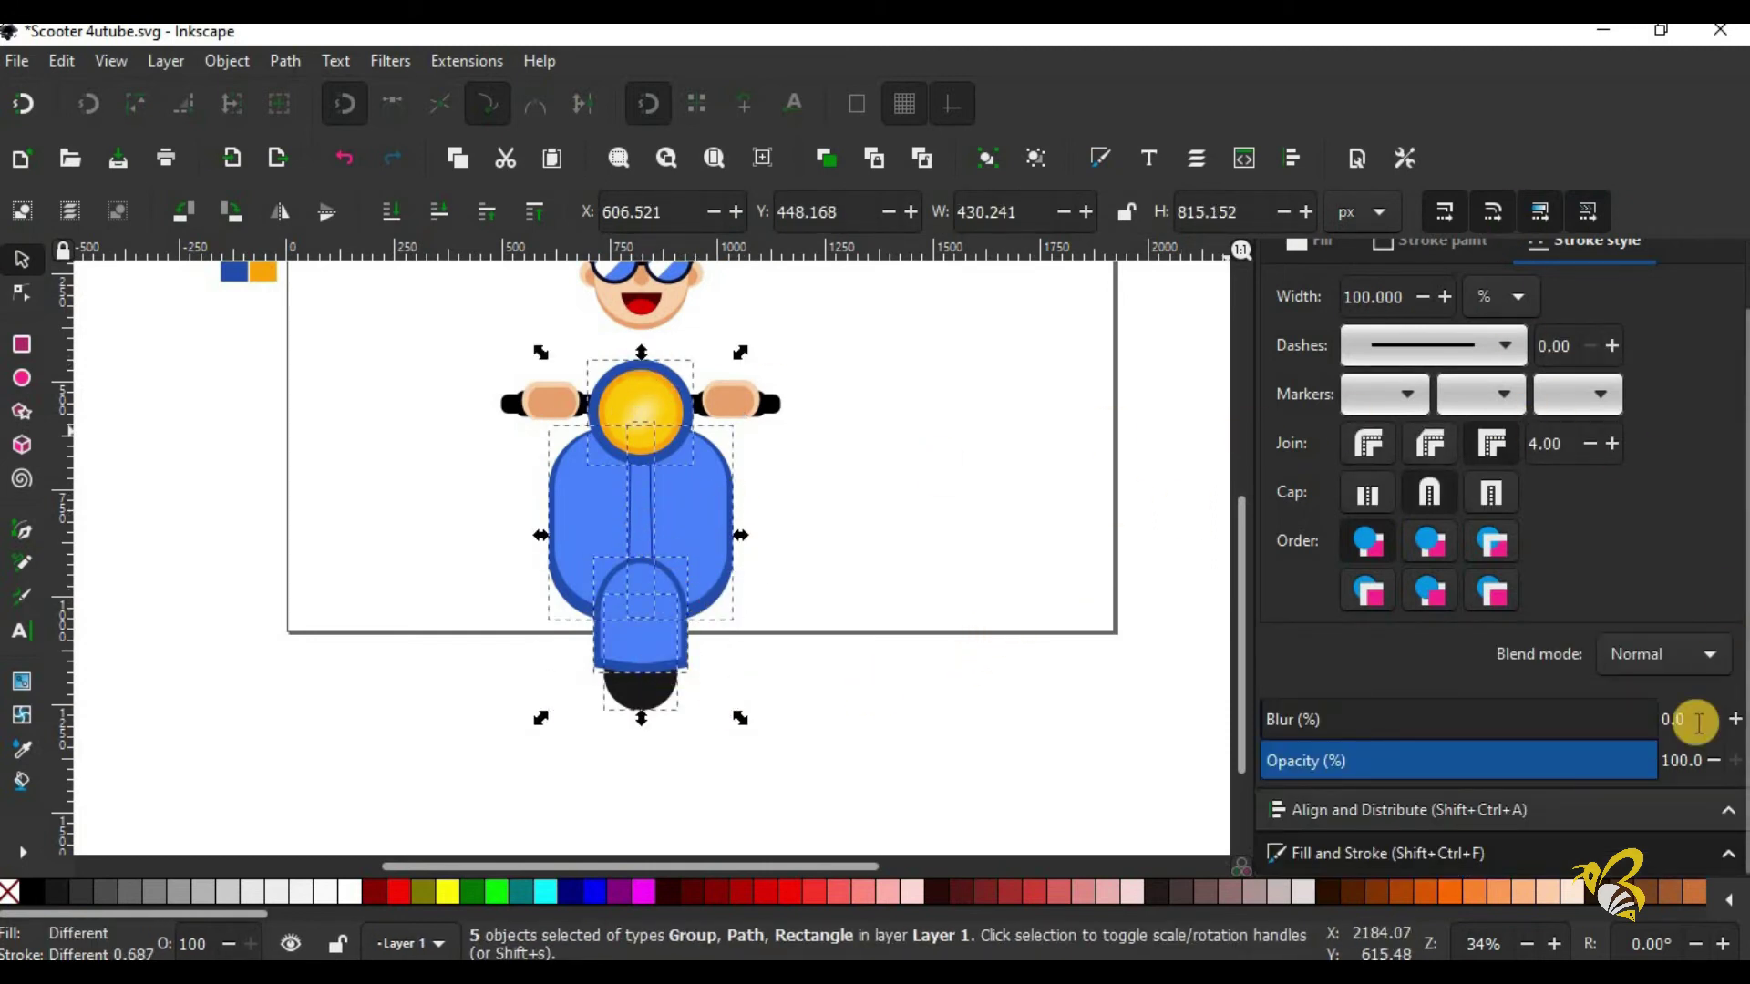
left_click(1500, 809)
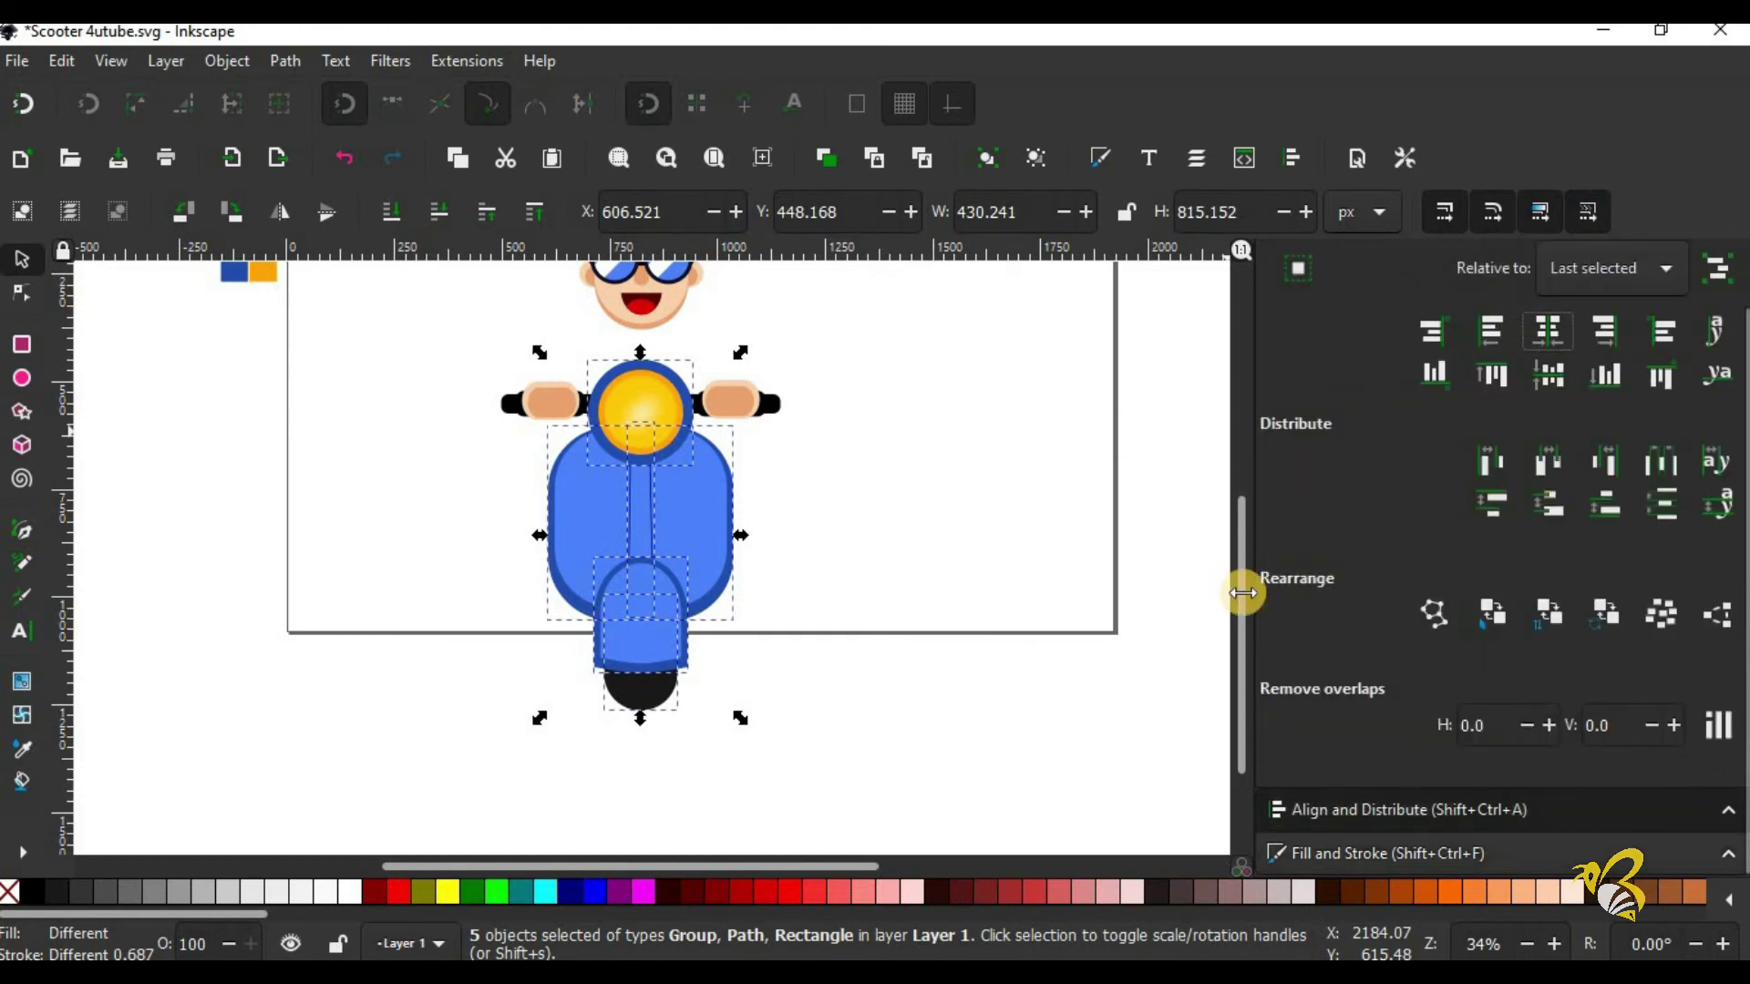
left_click(1034, 746)
key("n")
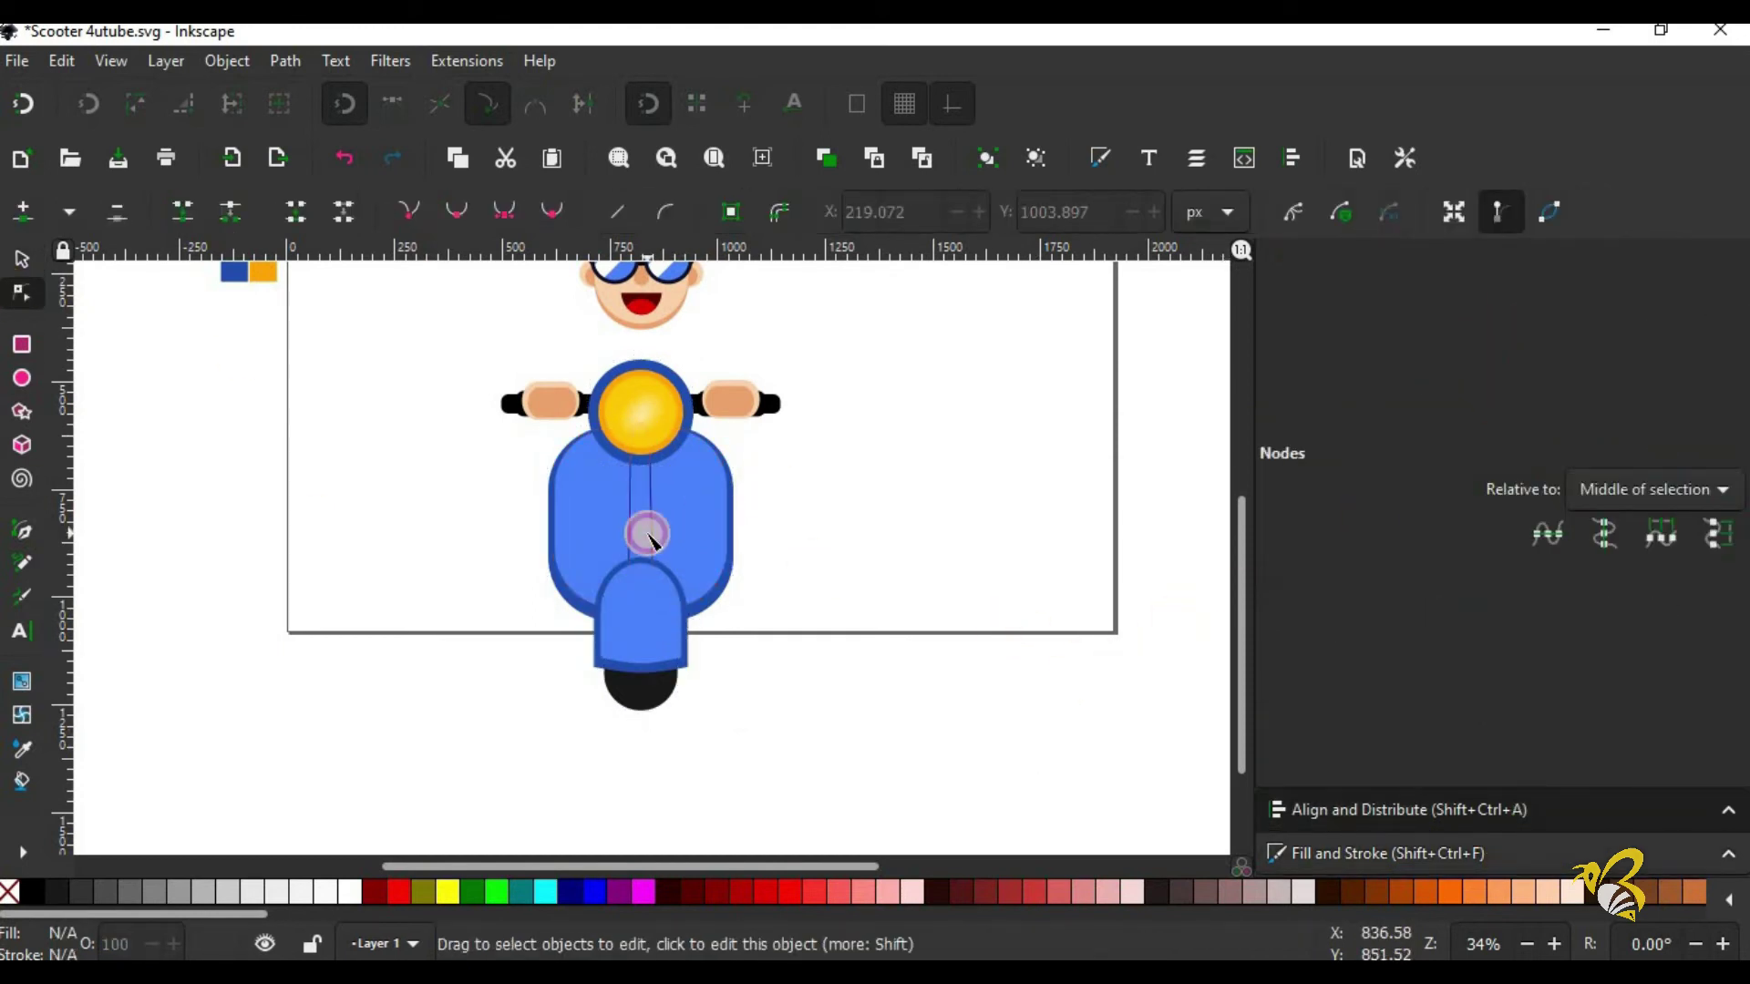
left_click(641, 583)
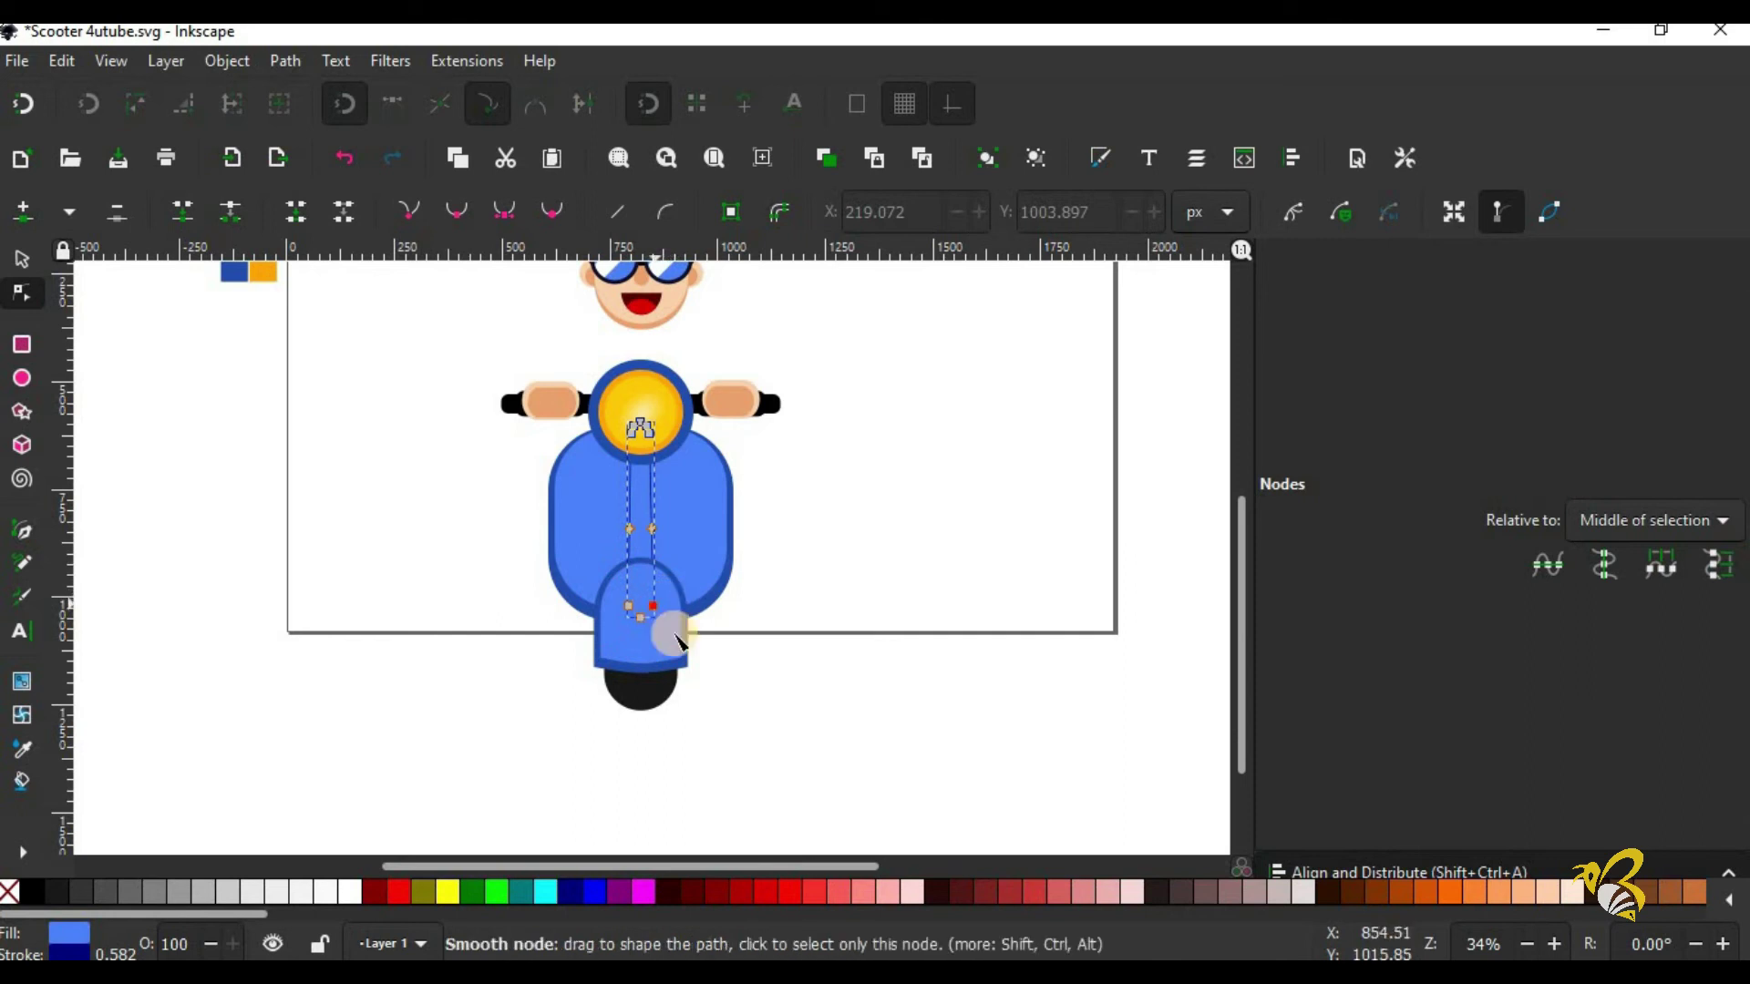
left_click(629, 609)
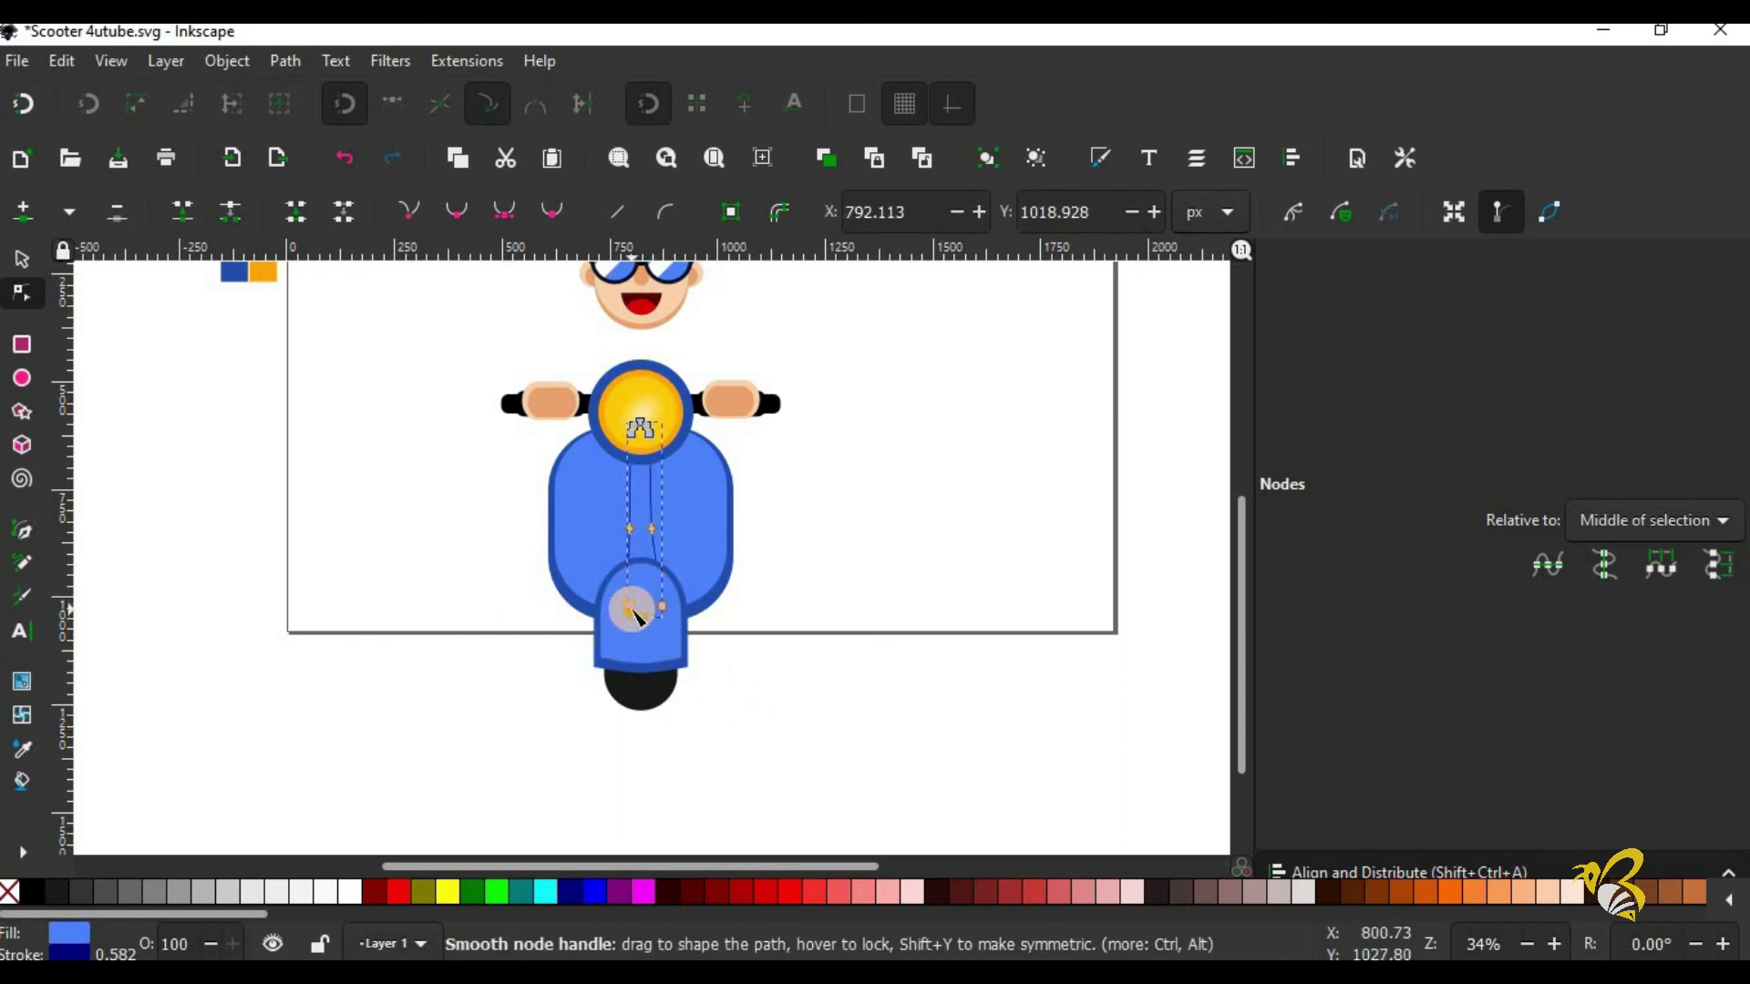
left_click_drag(670, 510, 615, 547)
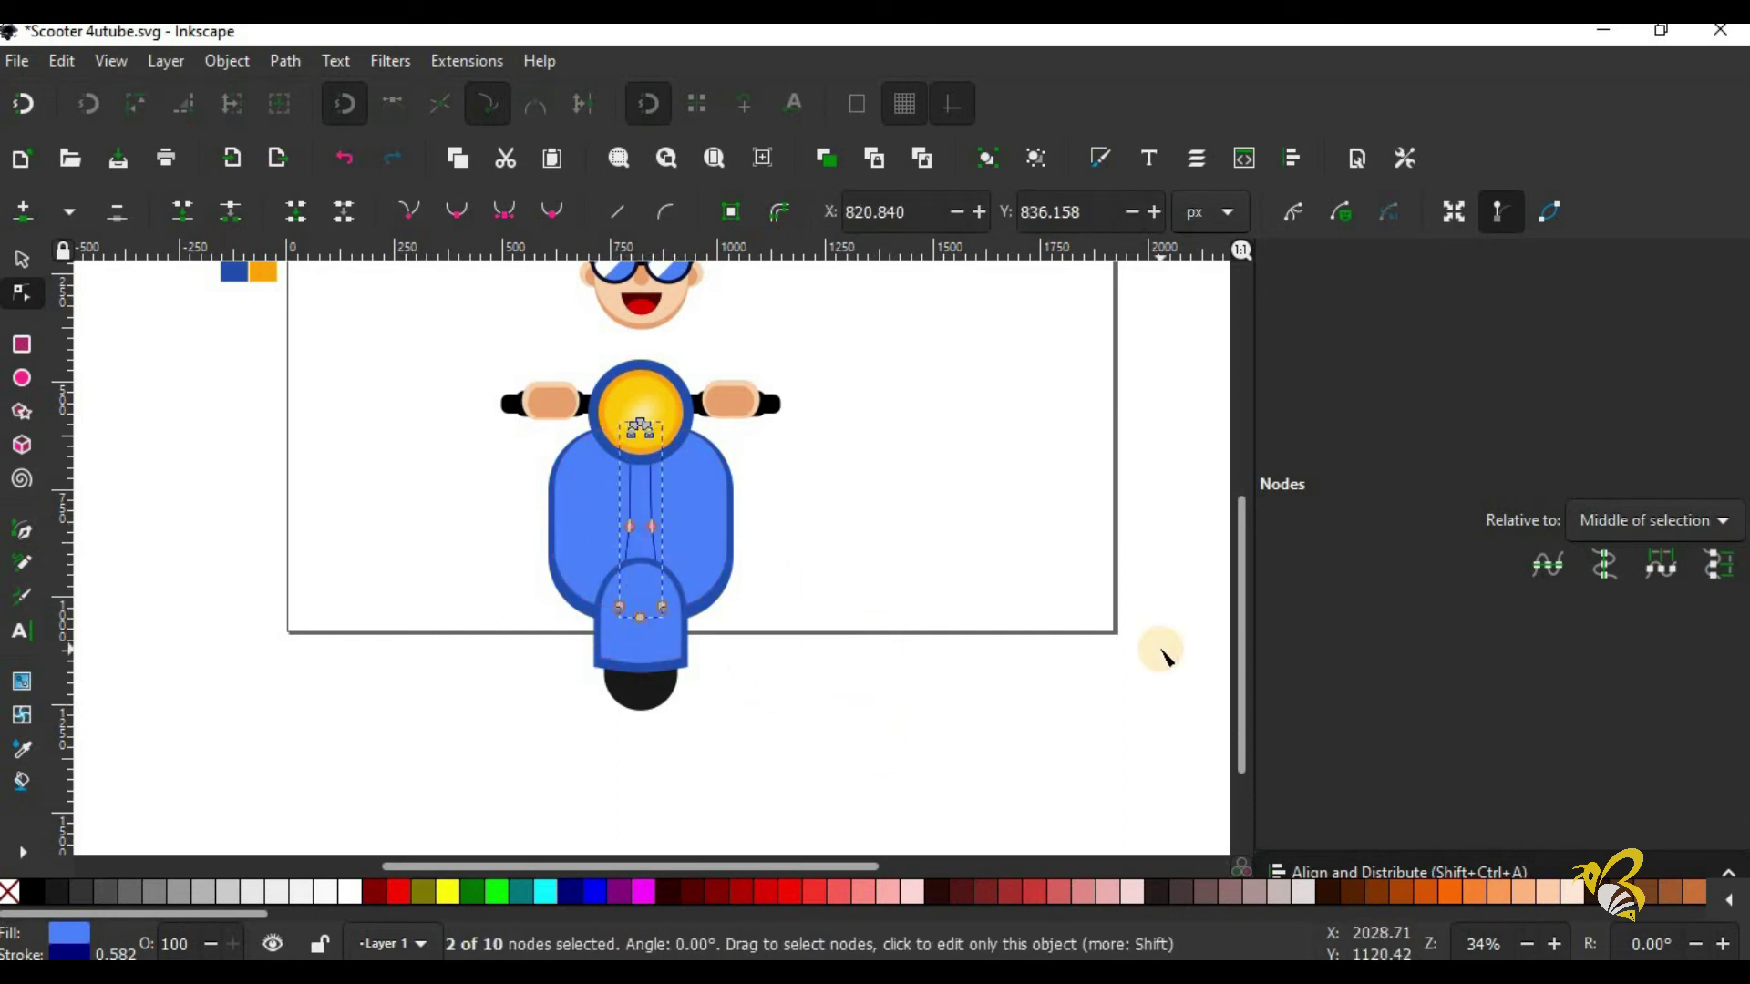
left_click(1135, 779)
left_click(1128, 773)
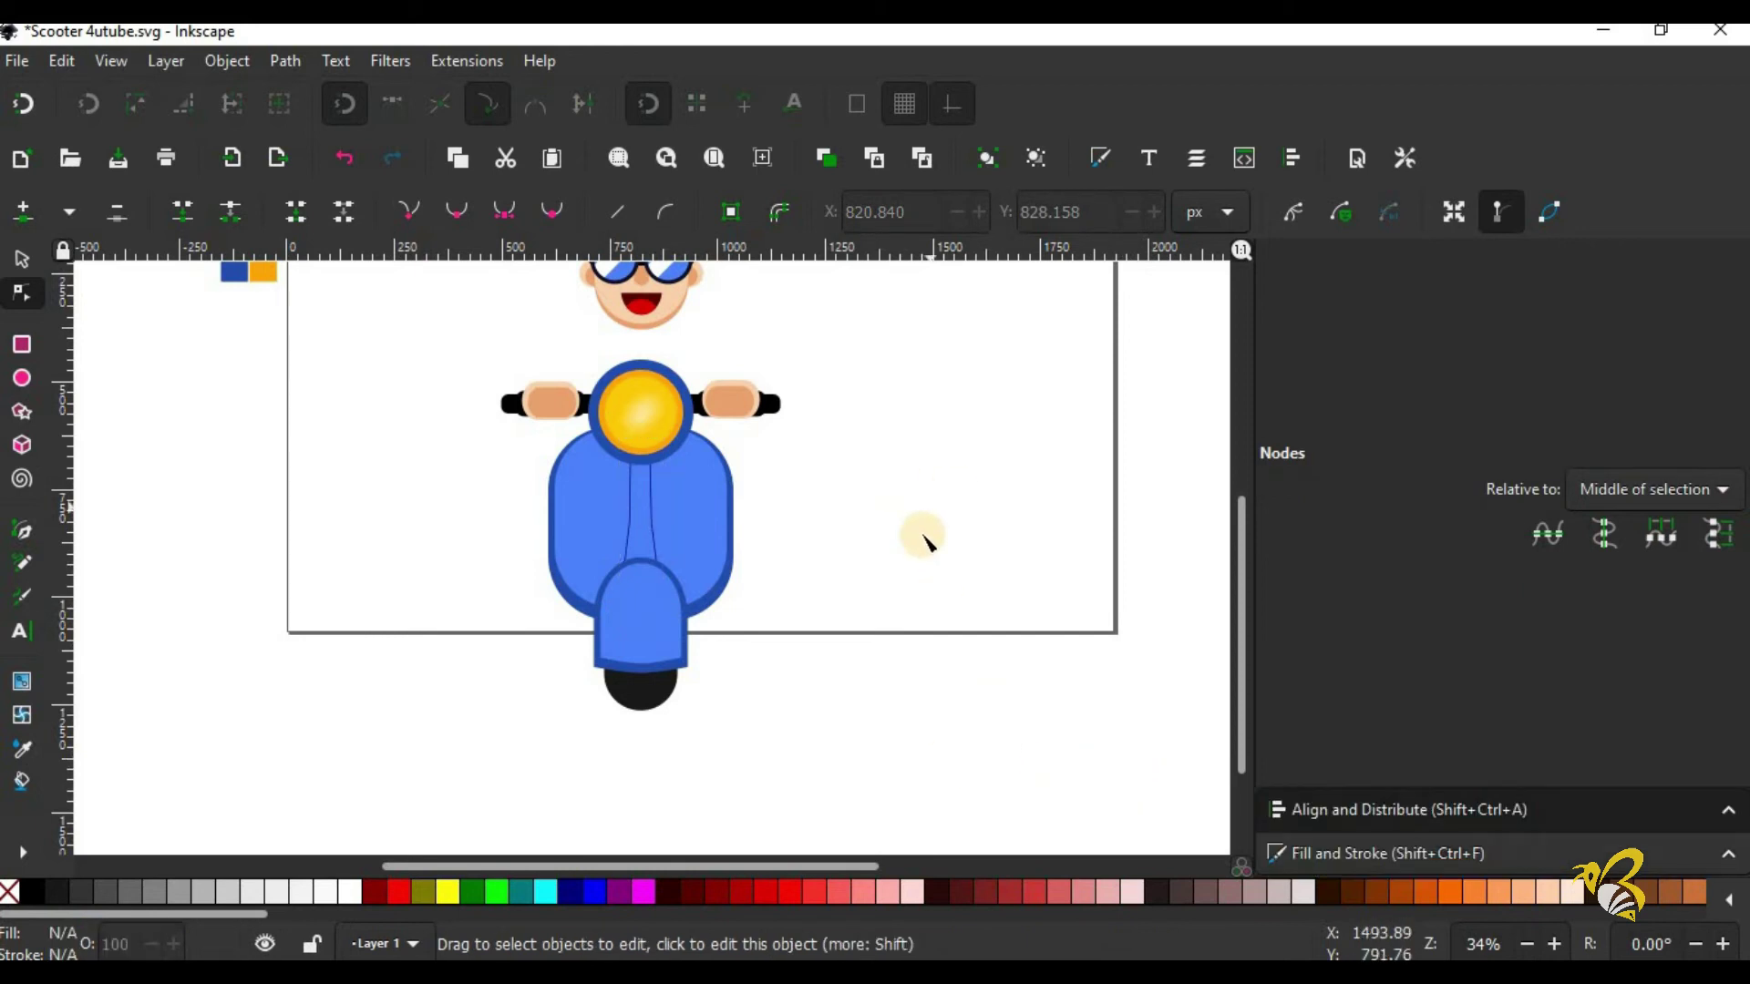
left_click(22, 345)
Step: Draw a small navy bar and duplicate it downward into a set of three stripes
left_click_drag(351, 464, 383, 470)
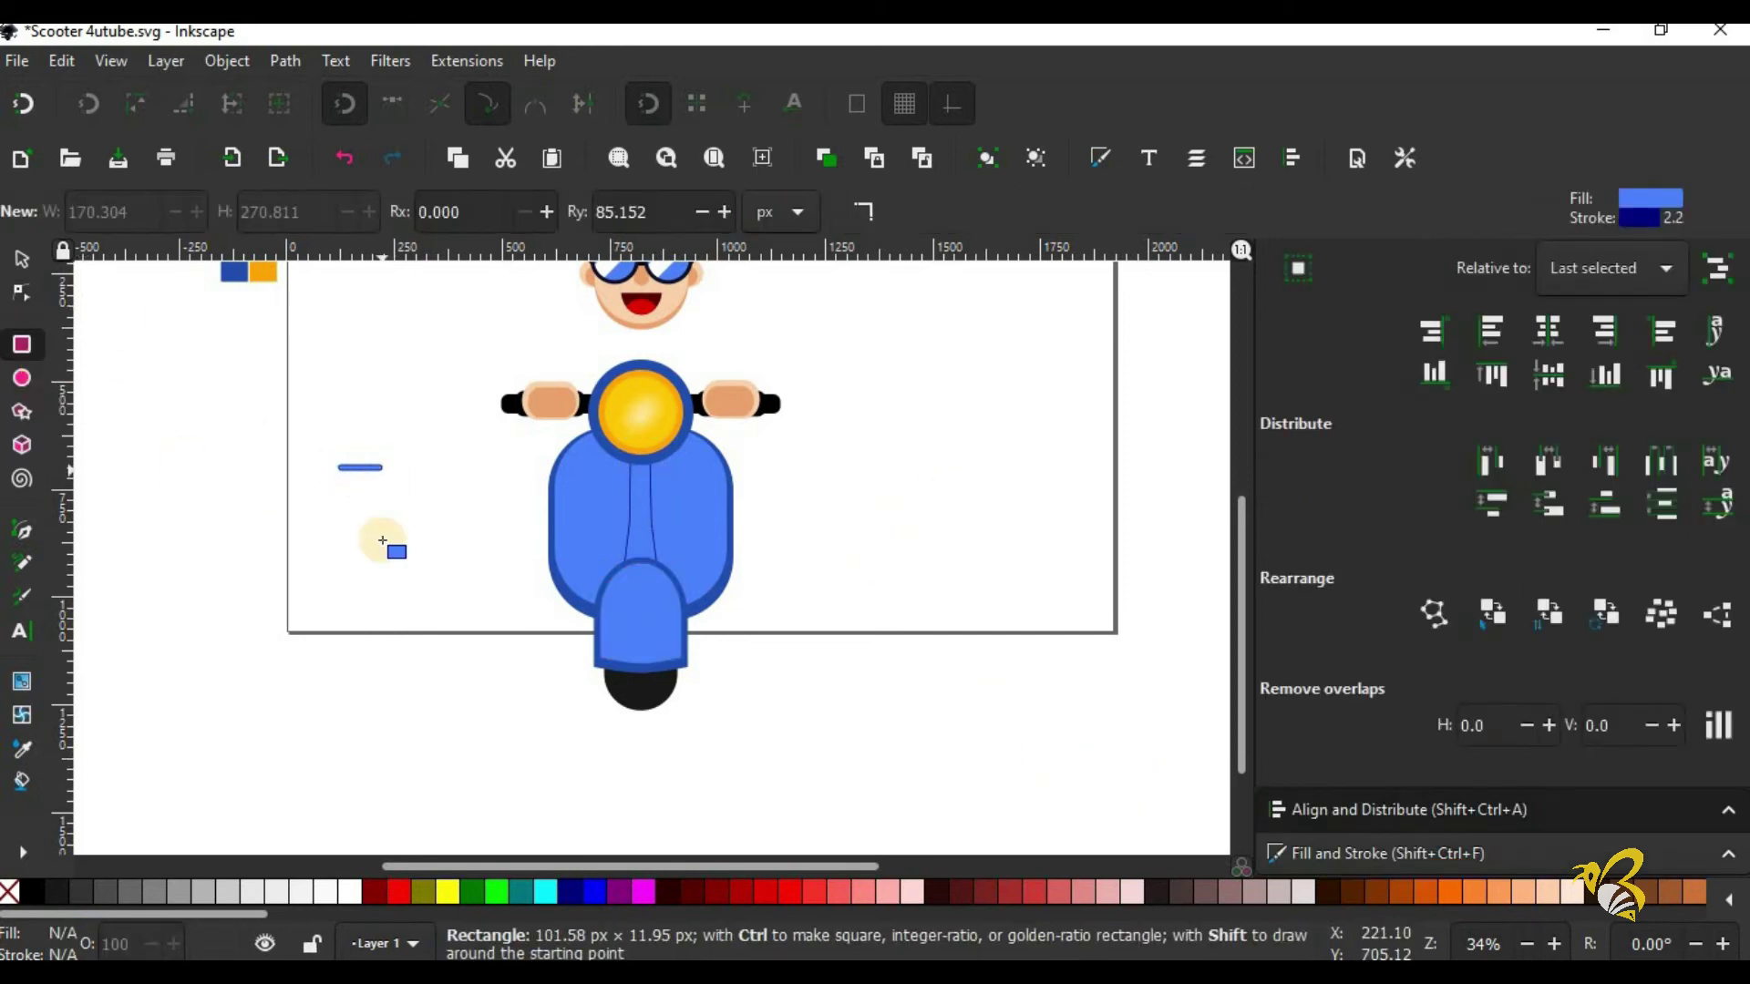
left_click(570, 893)
left_click(22, 259)
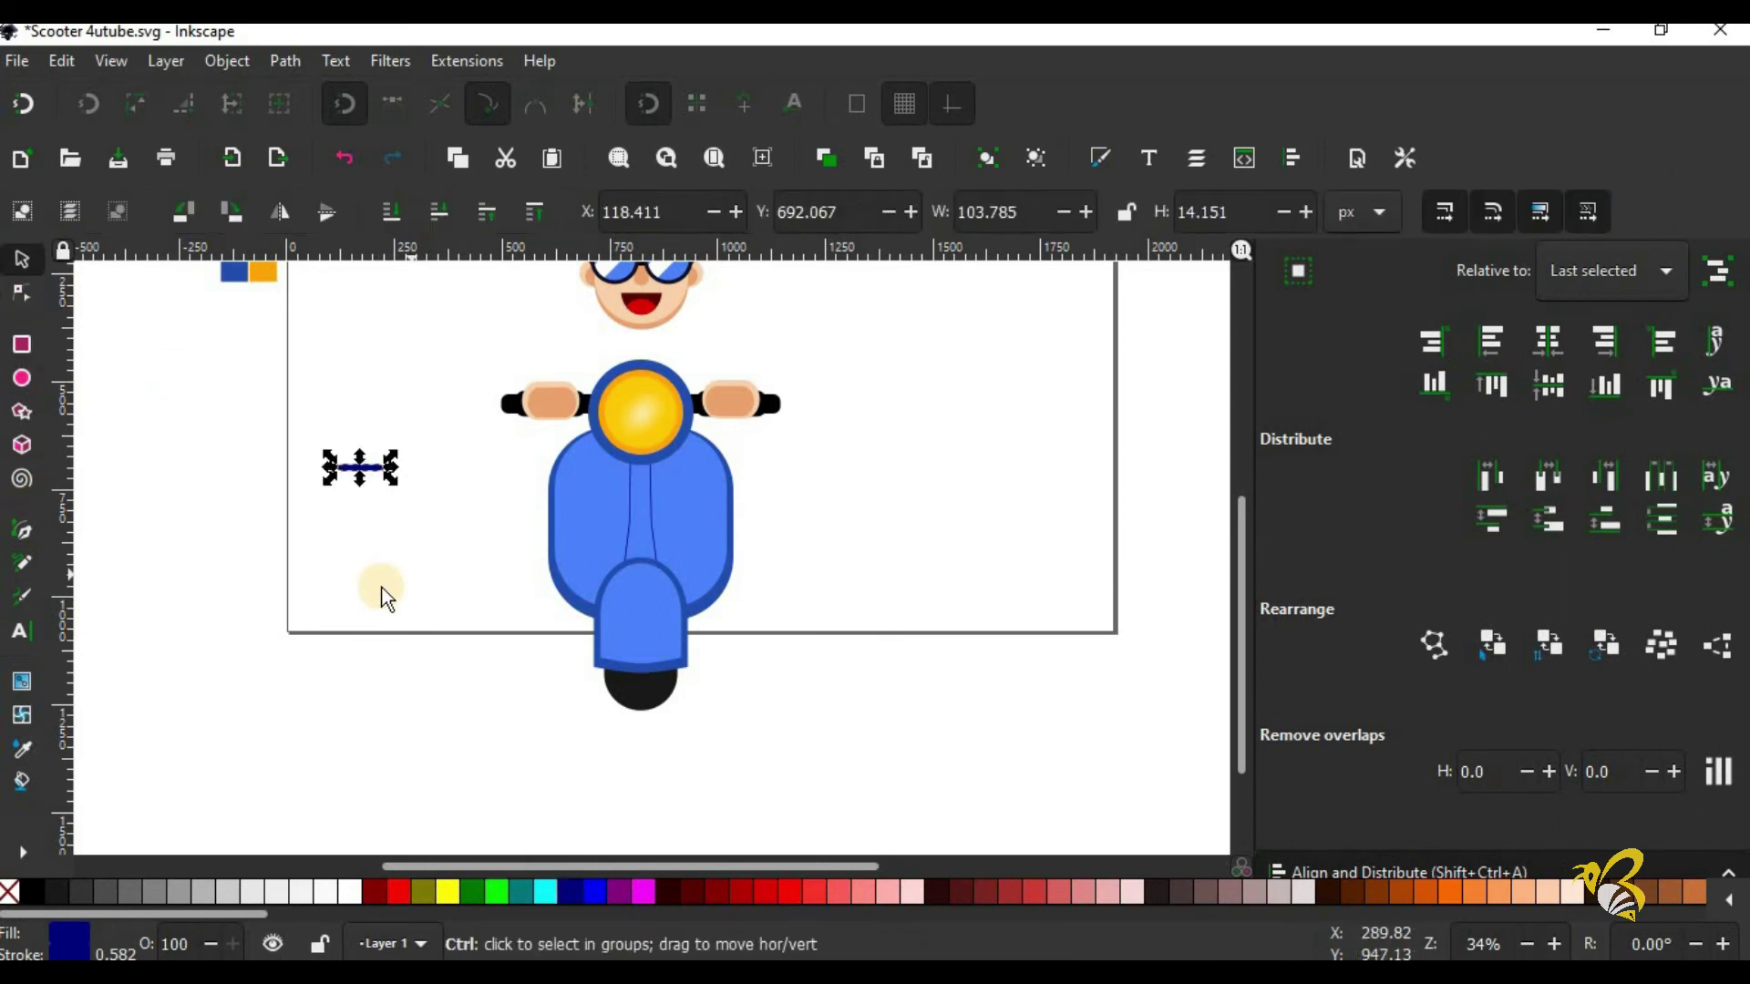
key("Down")
key("Down")
key("Down")
key("Down")
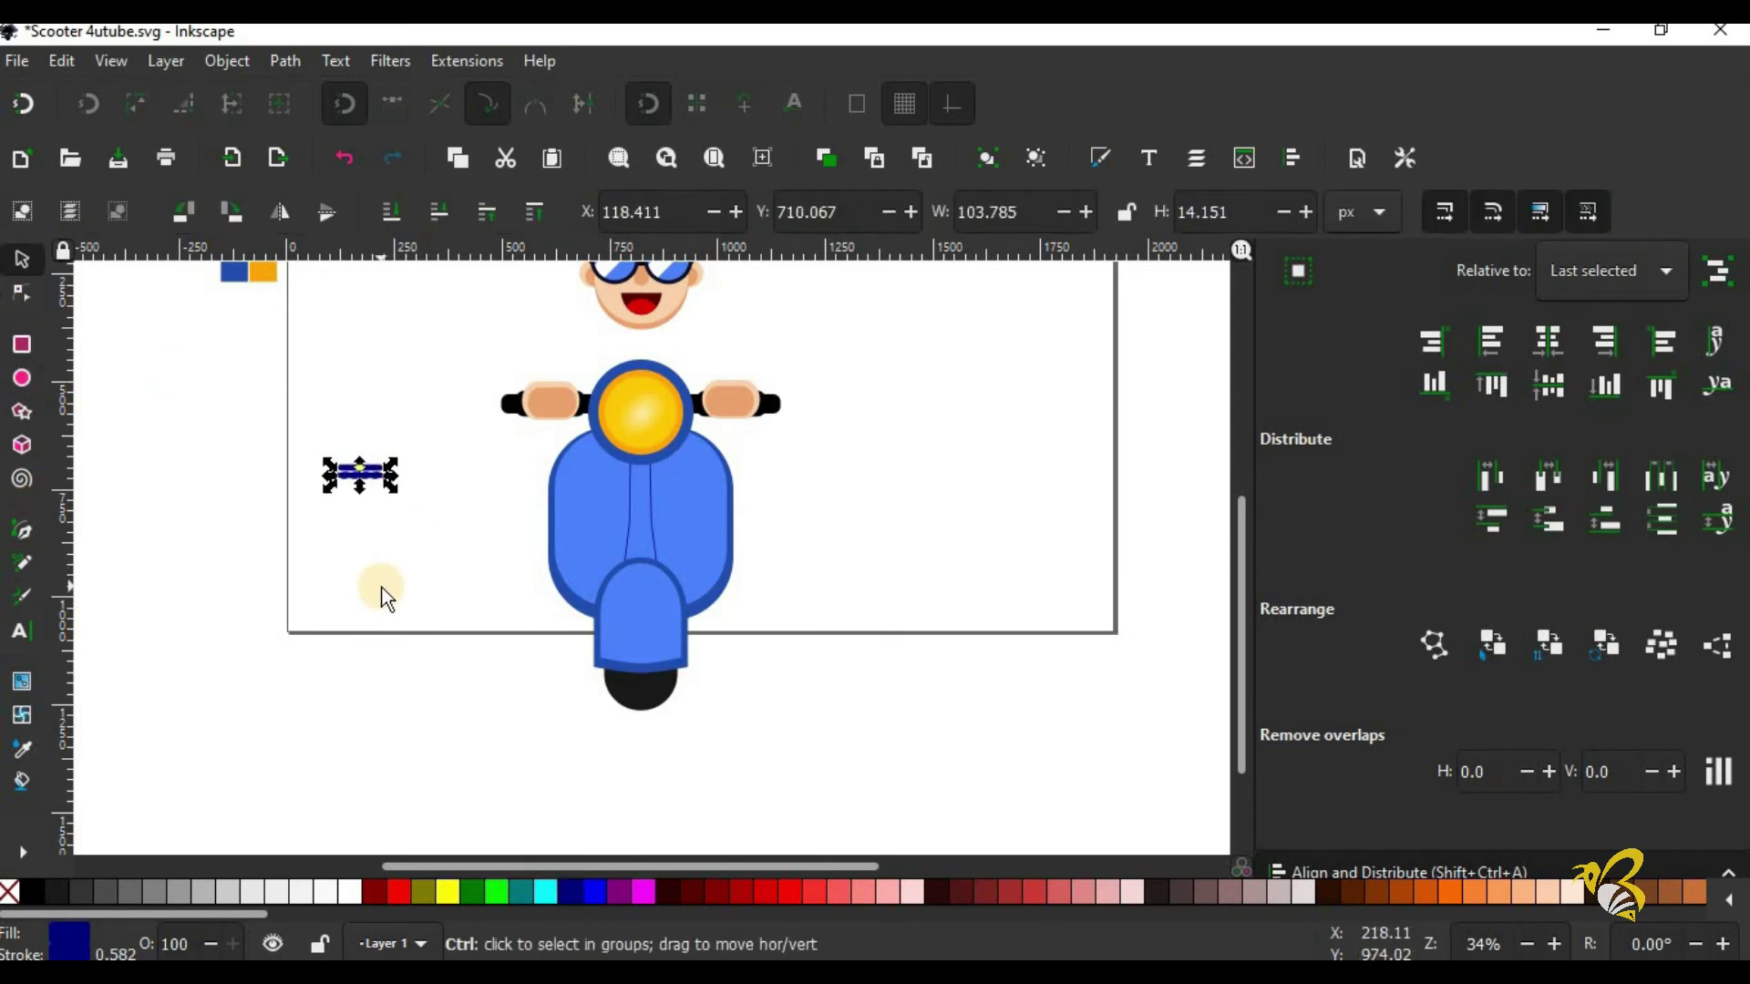
key("Down")
key("Down")
key("Down")
left_click(462, 579)
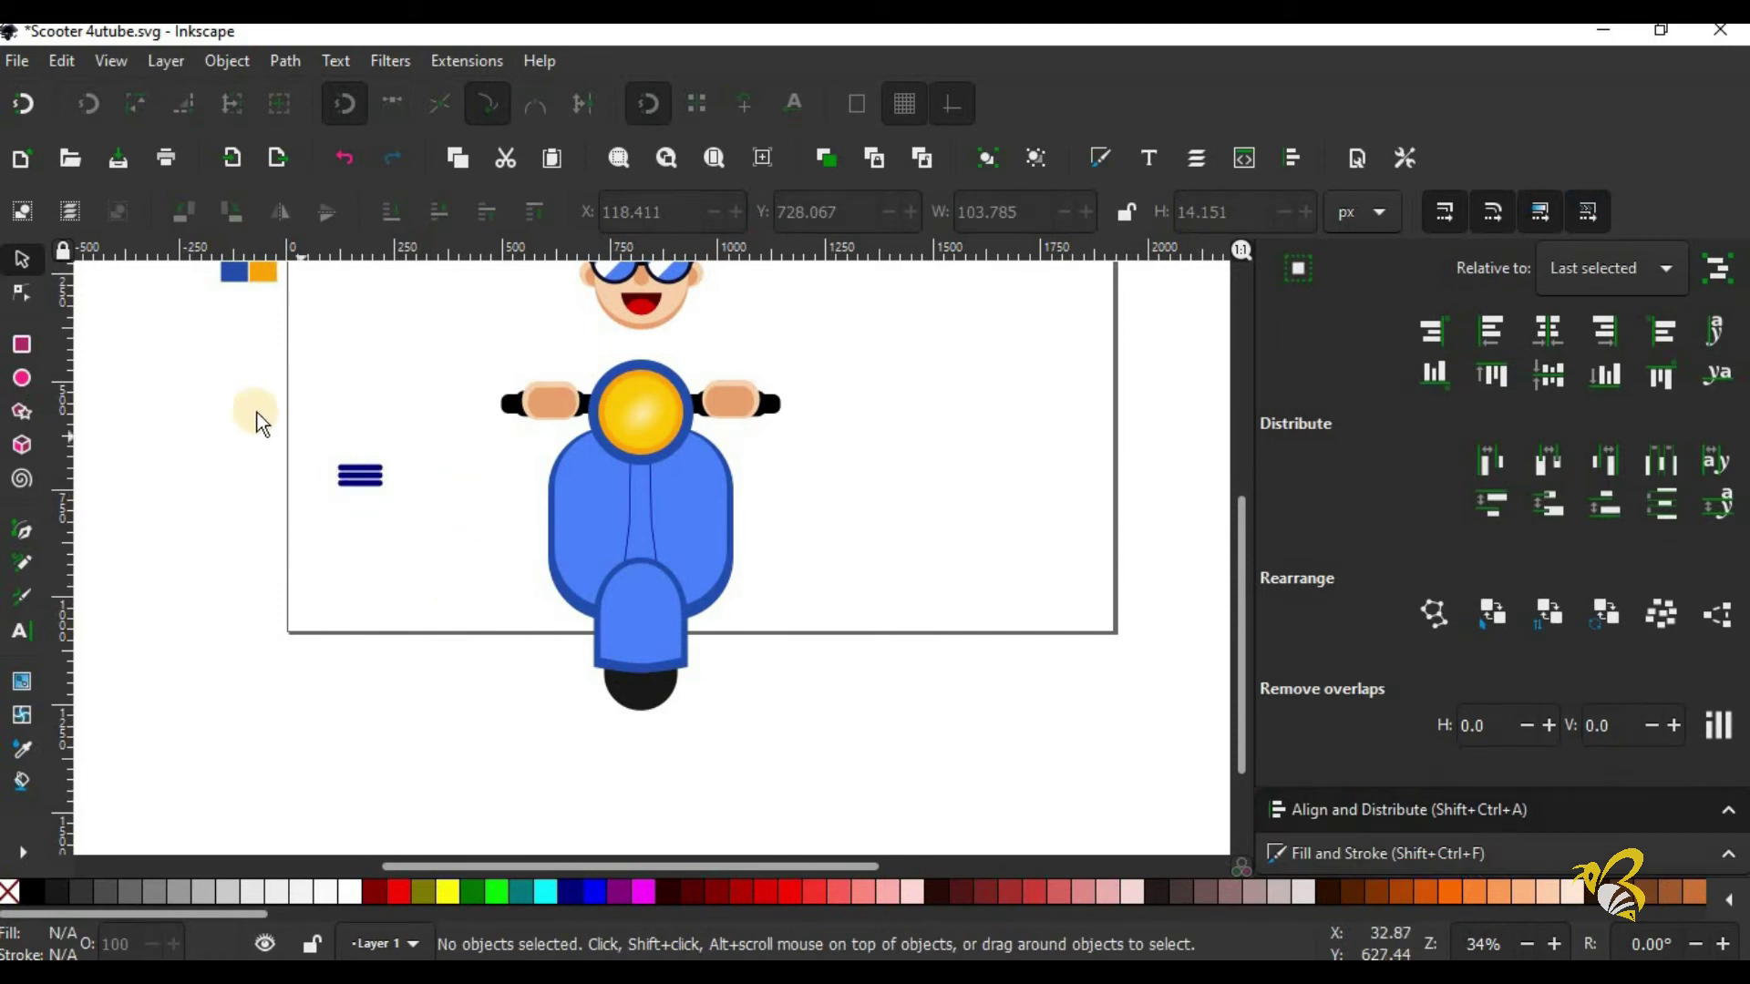
mouse_move(301, 441)
left_mouse_down()
mouse_move(399, 511)
mouse_move(621, 502)
left_mouse_up()
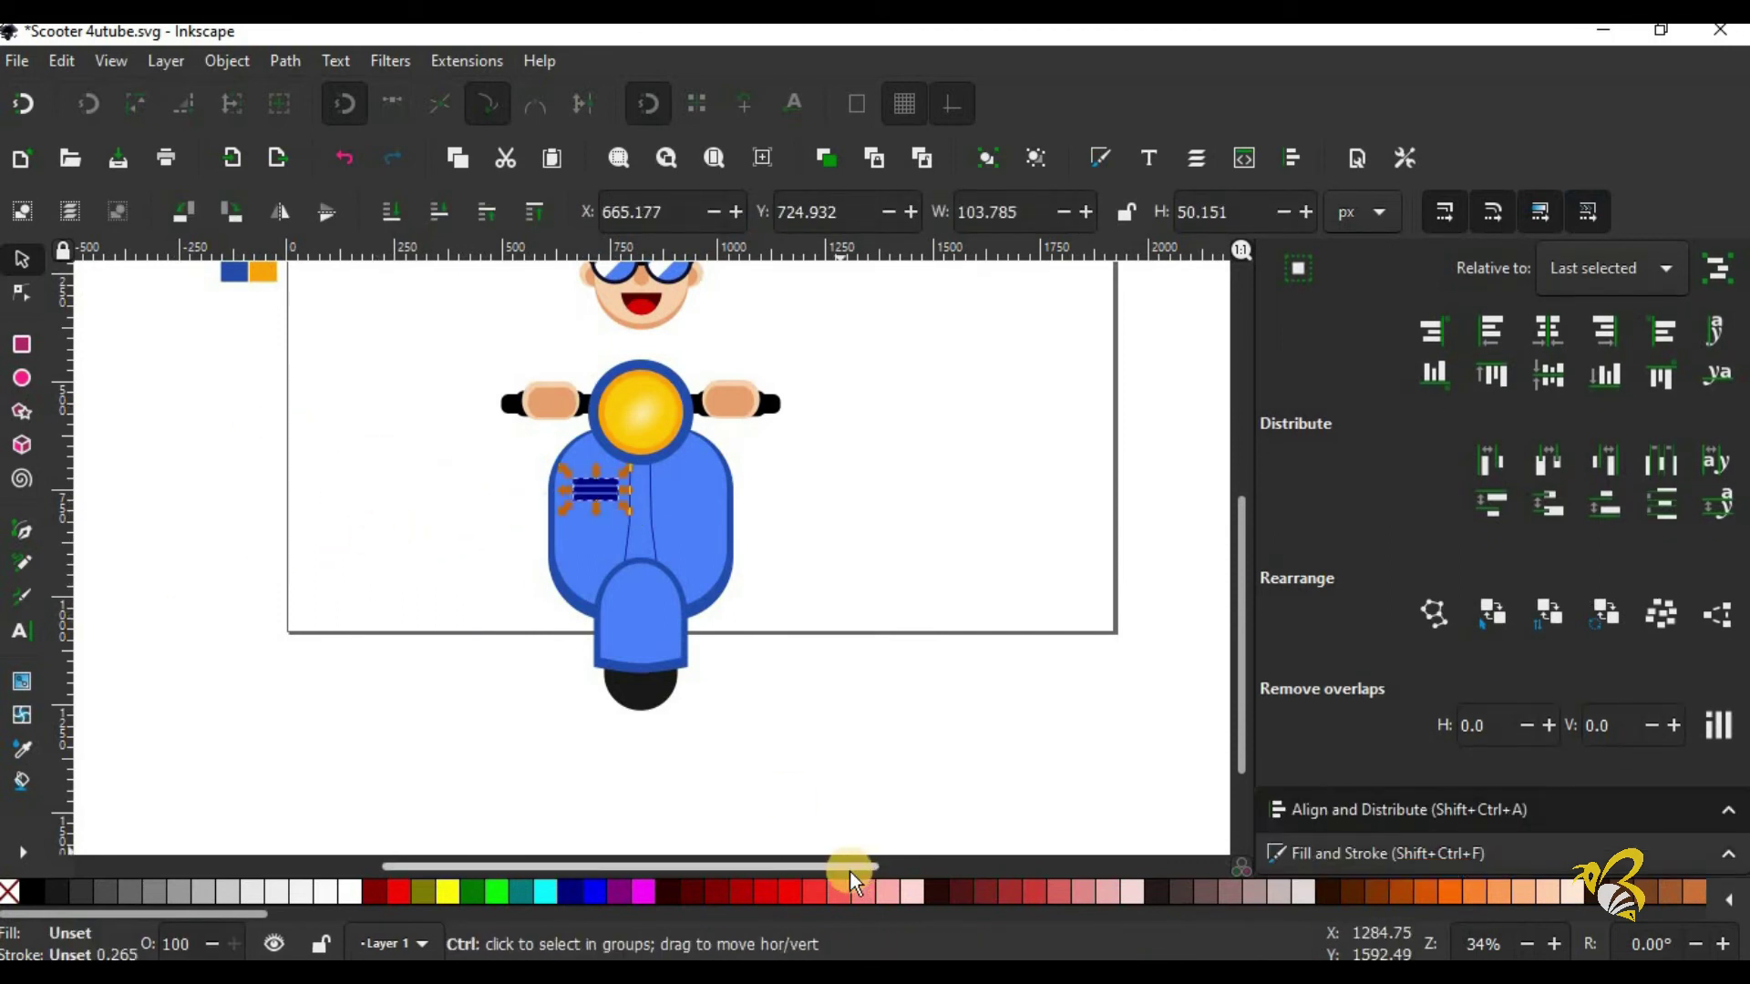
key("ctrl+z")
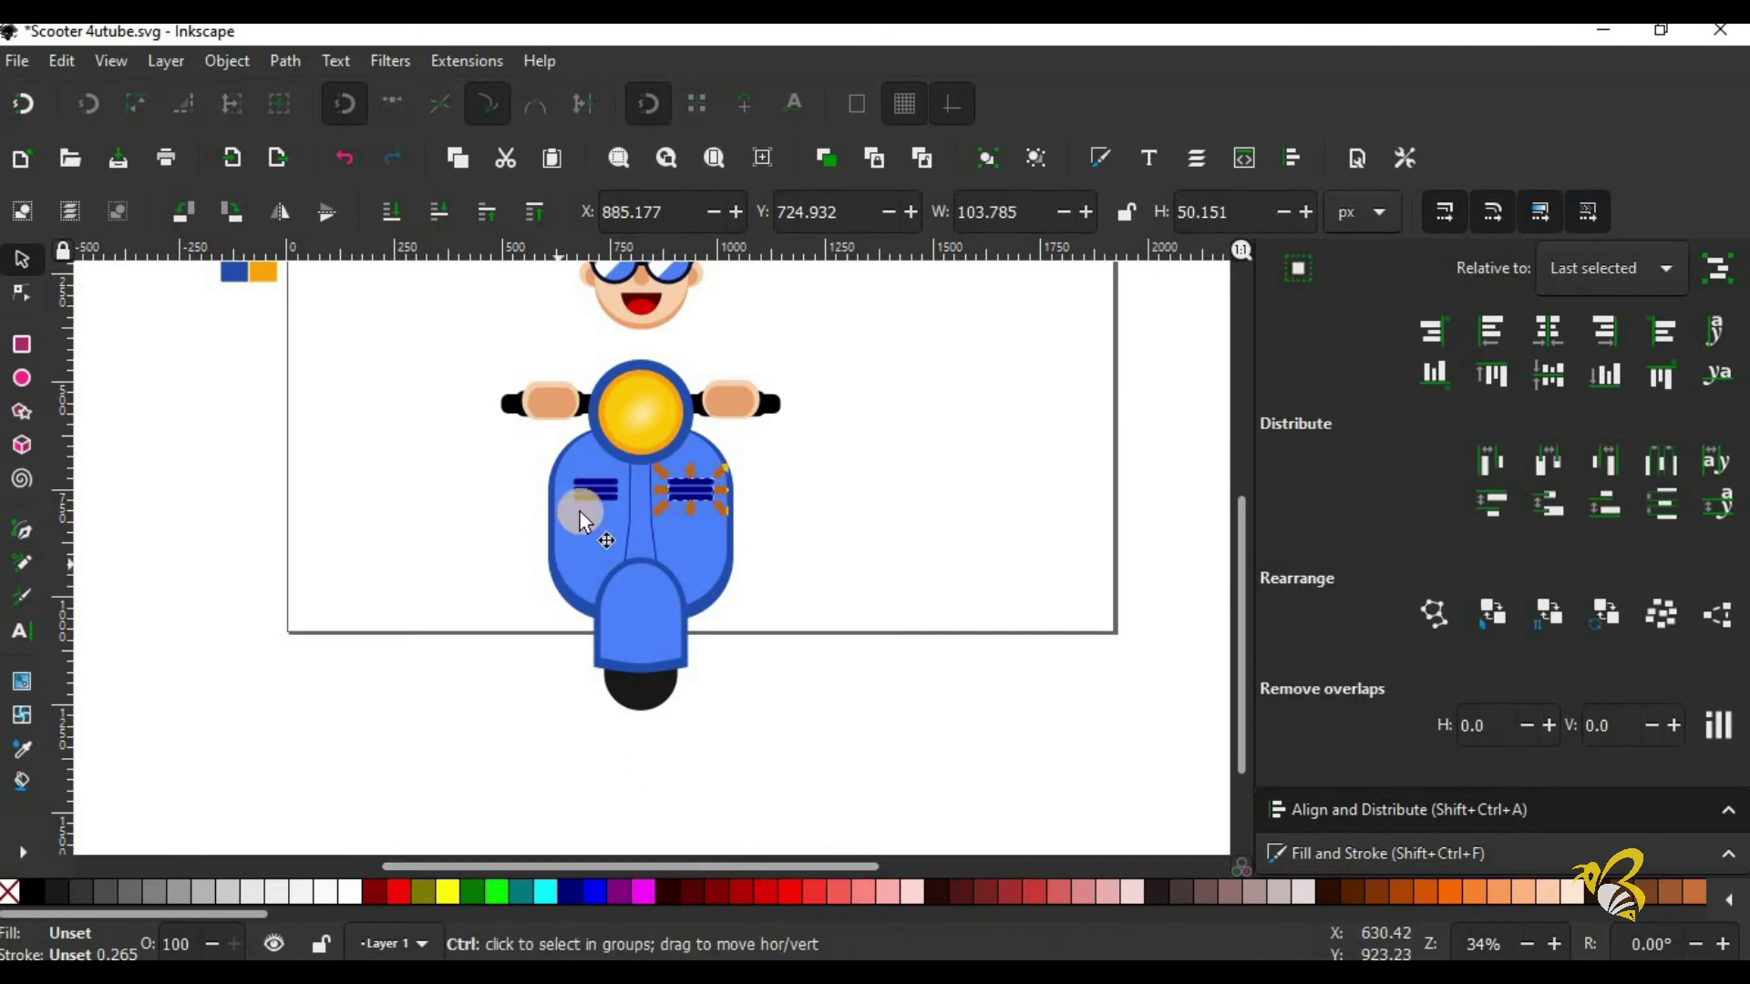
Step: Centre the left and right stripe groups across the scooter body
left_click(587, 490, "ctrl")
left_click_drag(453, 490, 627, 506)
key("ctrl+shift+f")
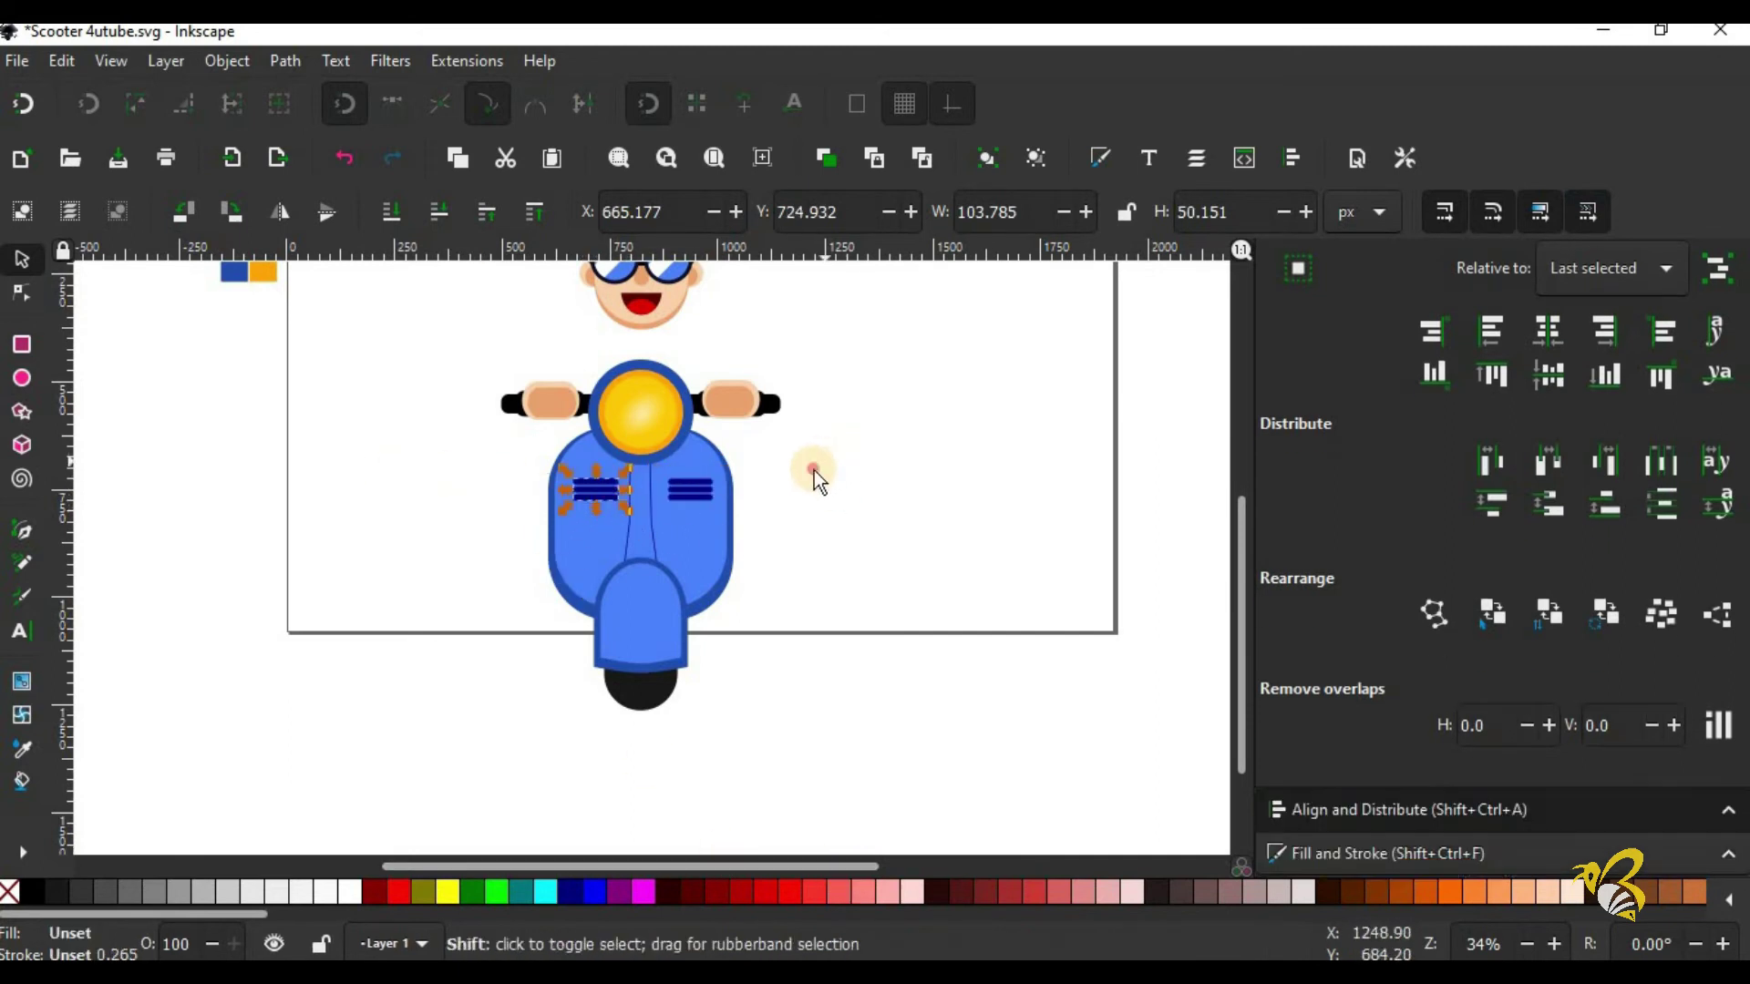
left_click_drag(813, 470, 656, 510)
left_click(704, 528, "shift")
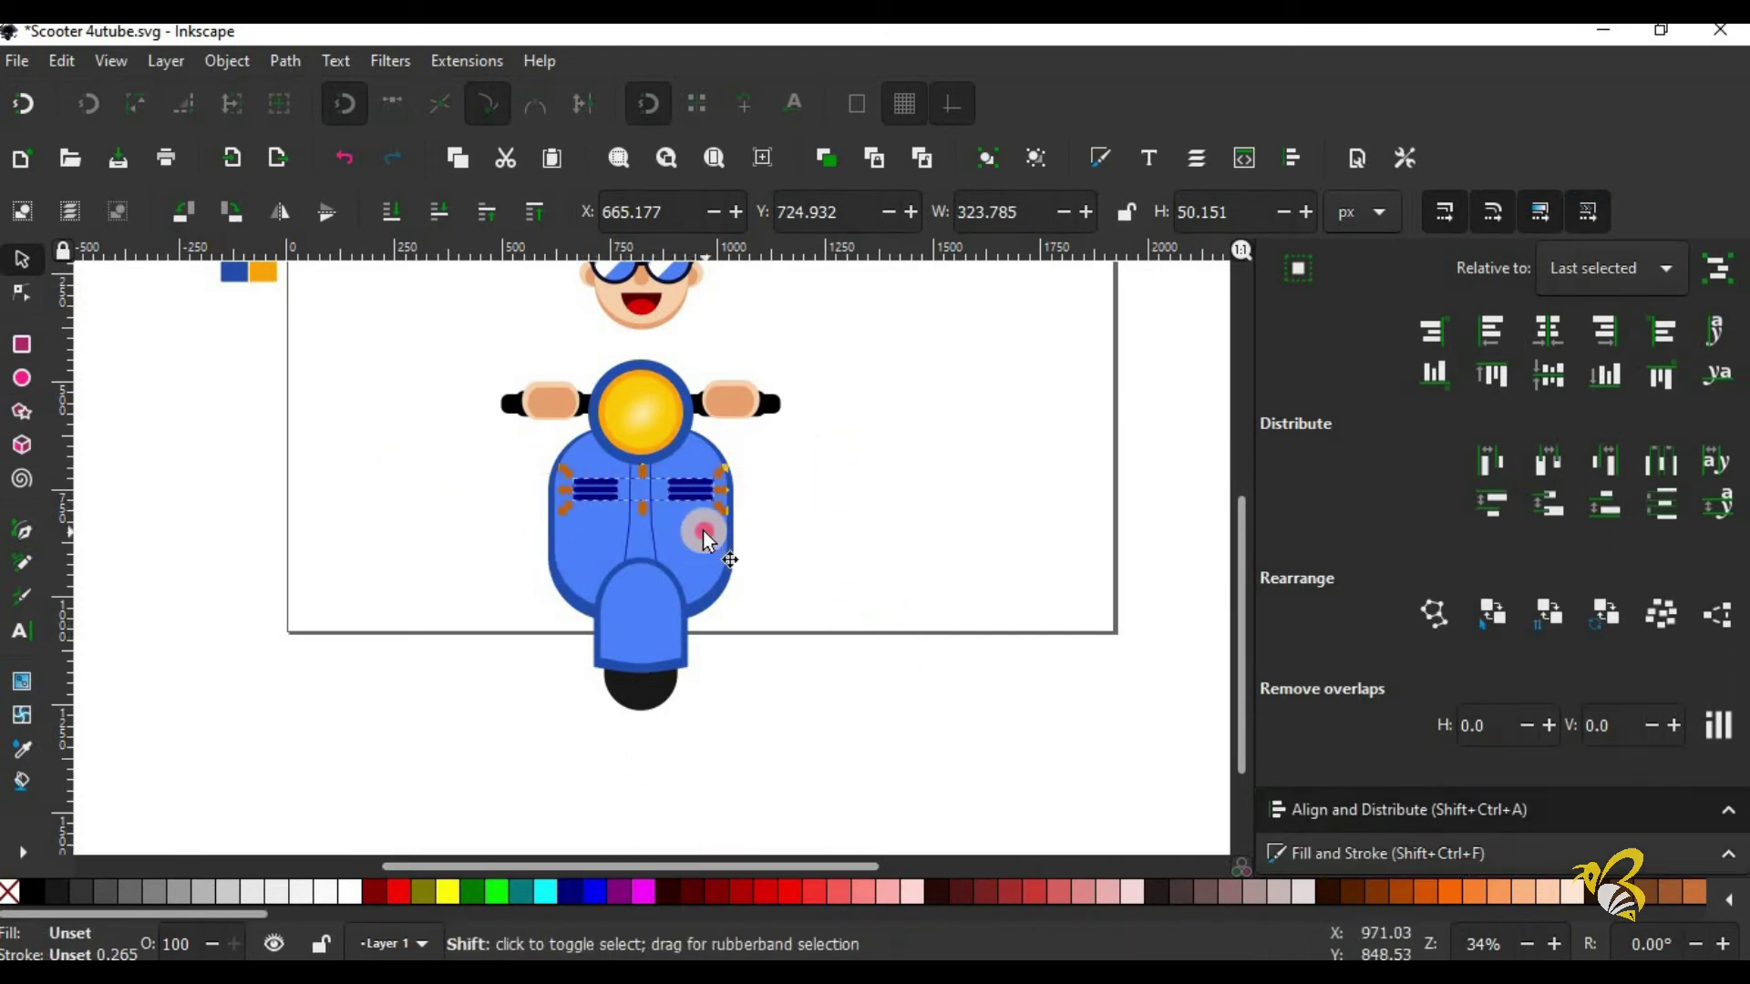
left_click(1551, 374)
left_click(895, 494)
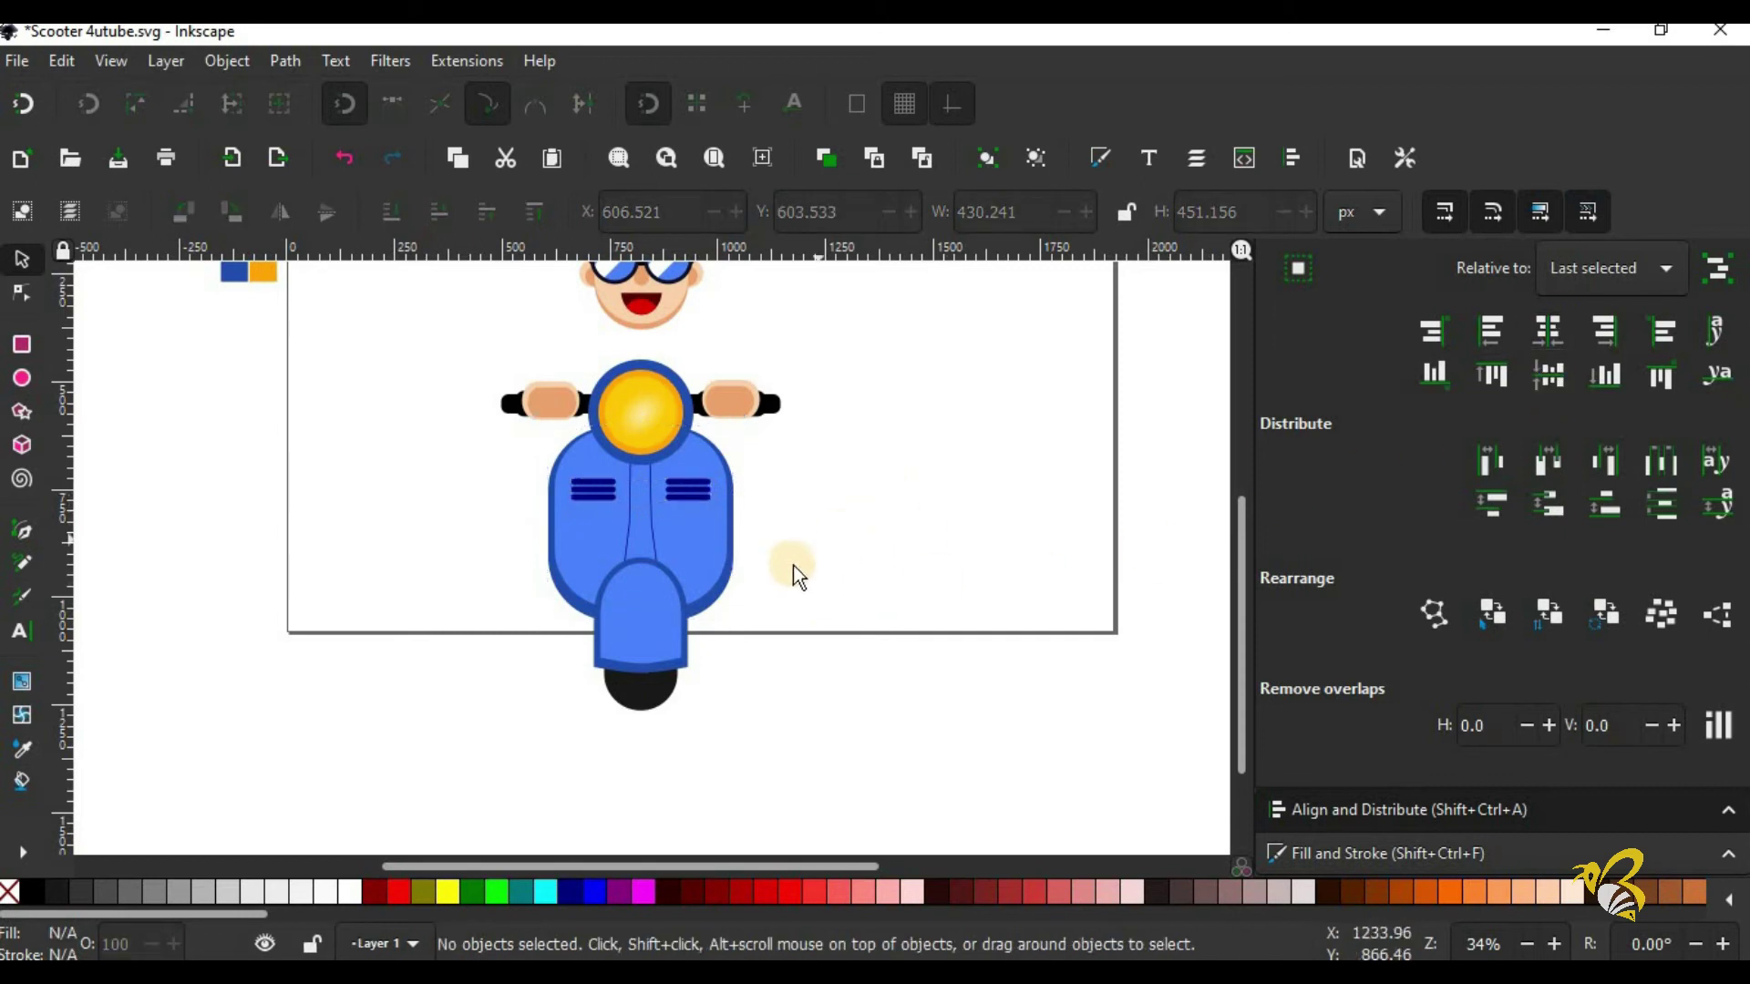
Step: Draw a small rounded rectangle, fill it with peach skin colour, and remove its outline
left_click_drag(1243, 673, 1232, 626)
left_click(22, 343)
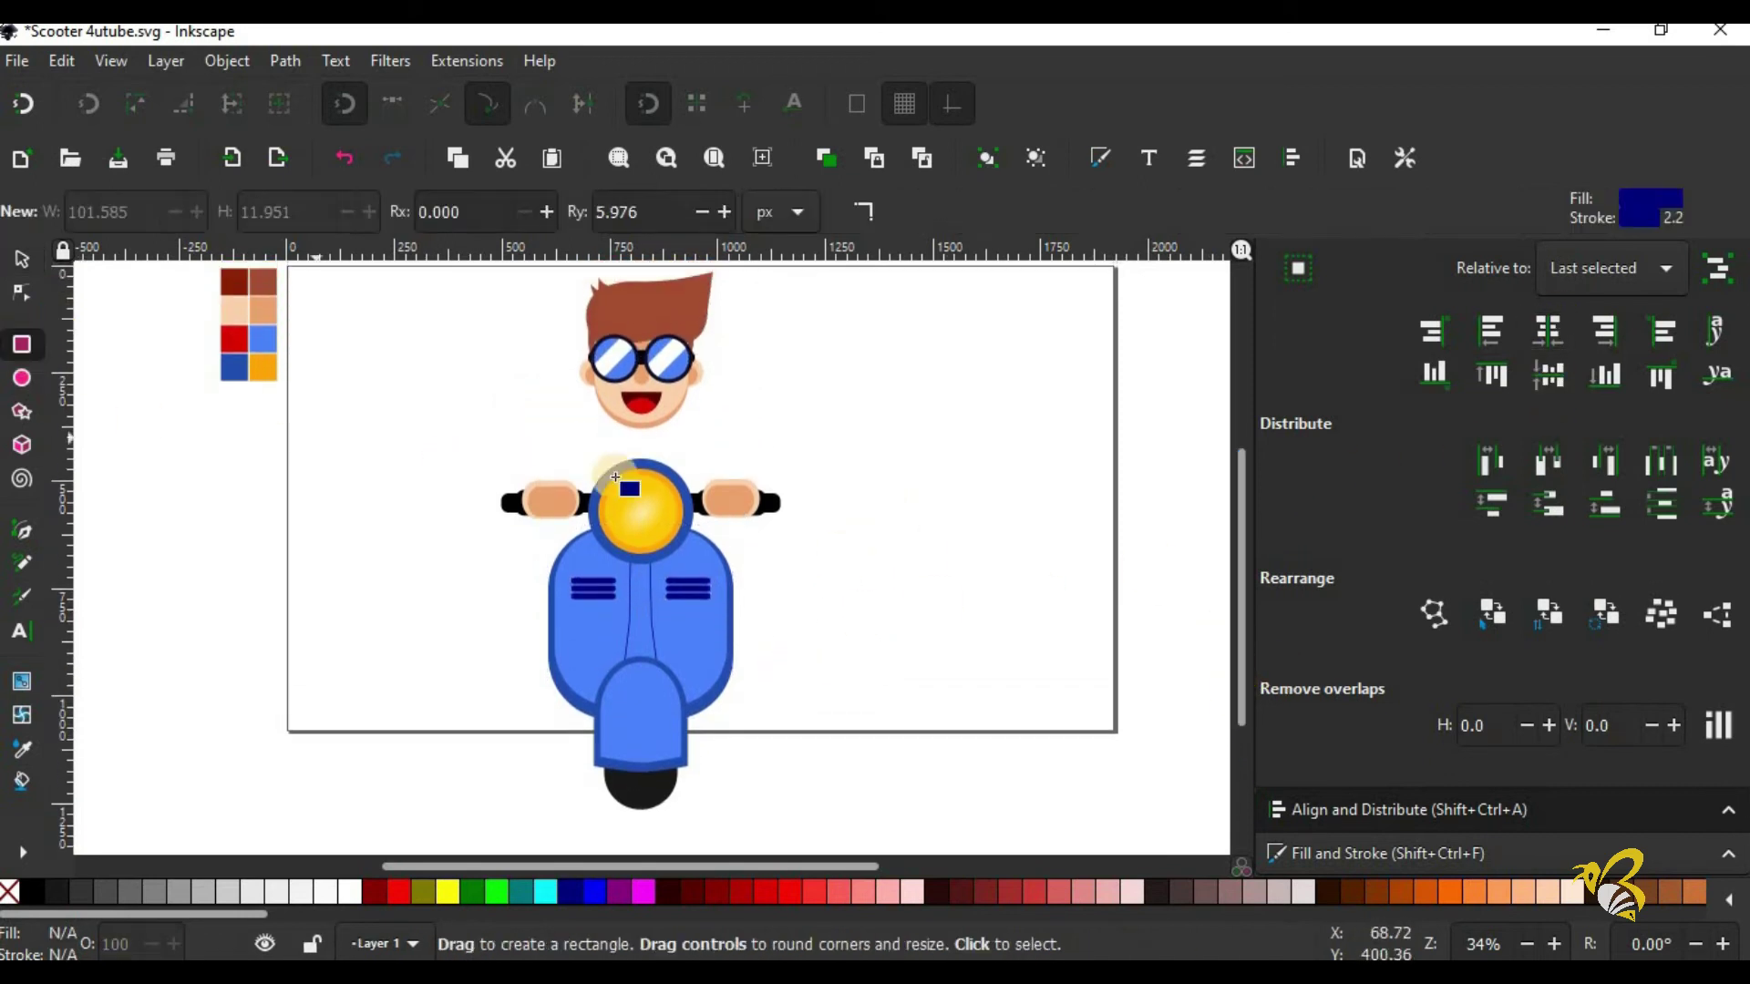
mouse_move(489, 409)
left_mouse_down()
mouse_move(535, 437)
mouse_move(523, 426)
left_mouse_up()
key("n")
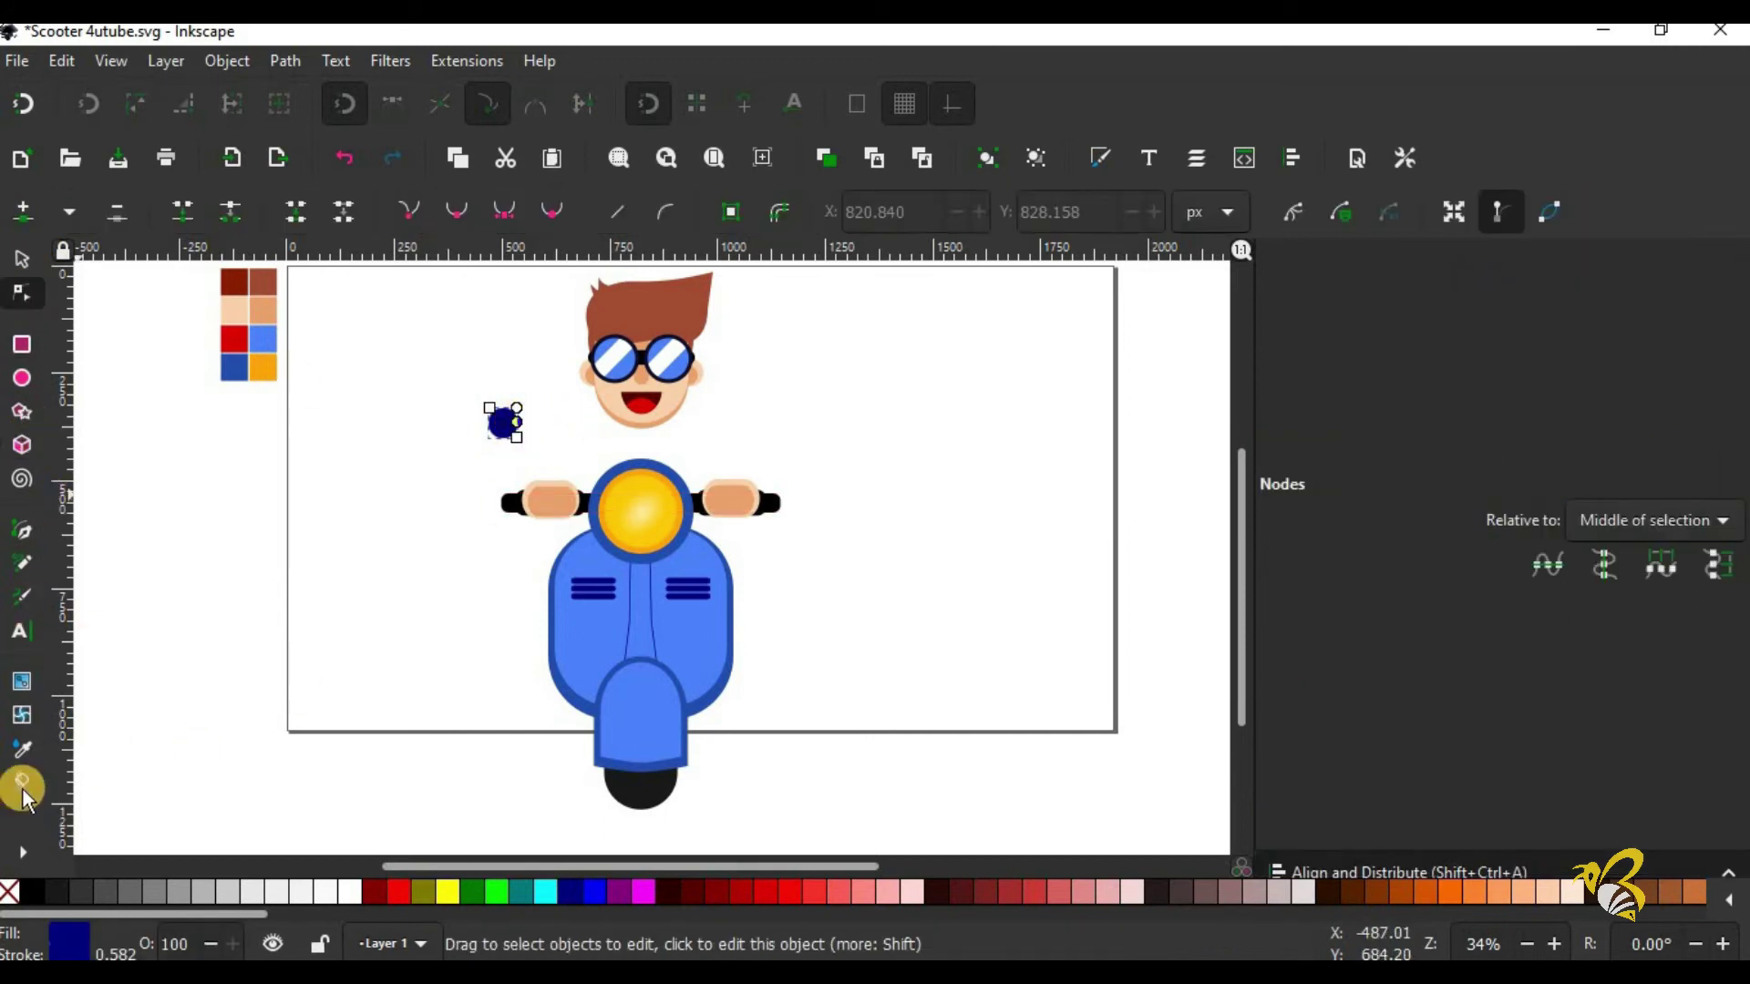
left_click(22, 749)
left_click_drag(232, 312, 224, 328)
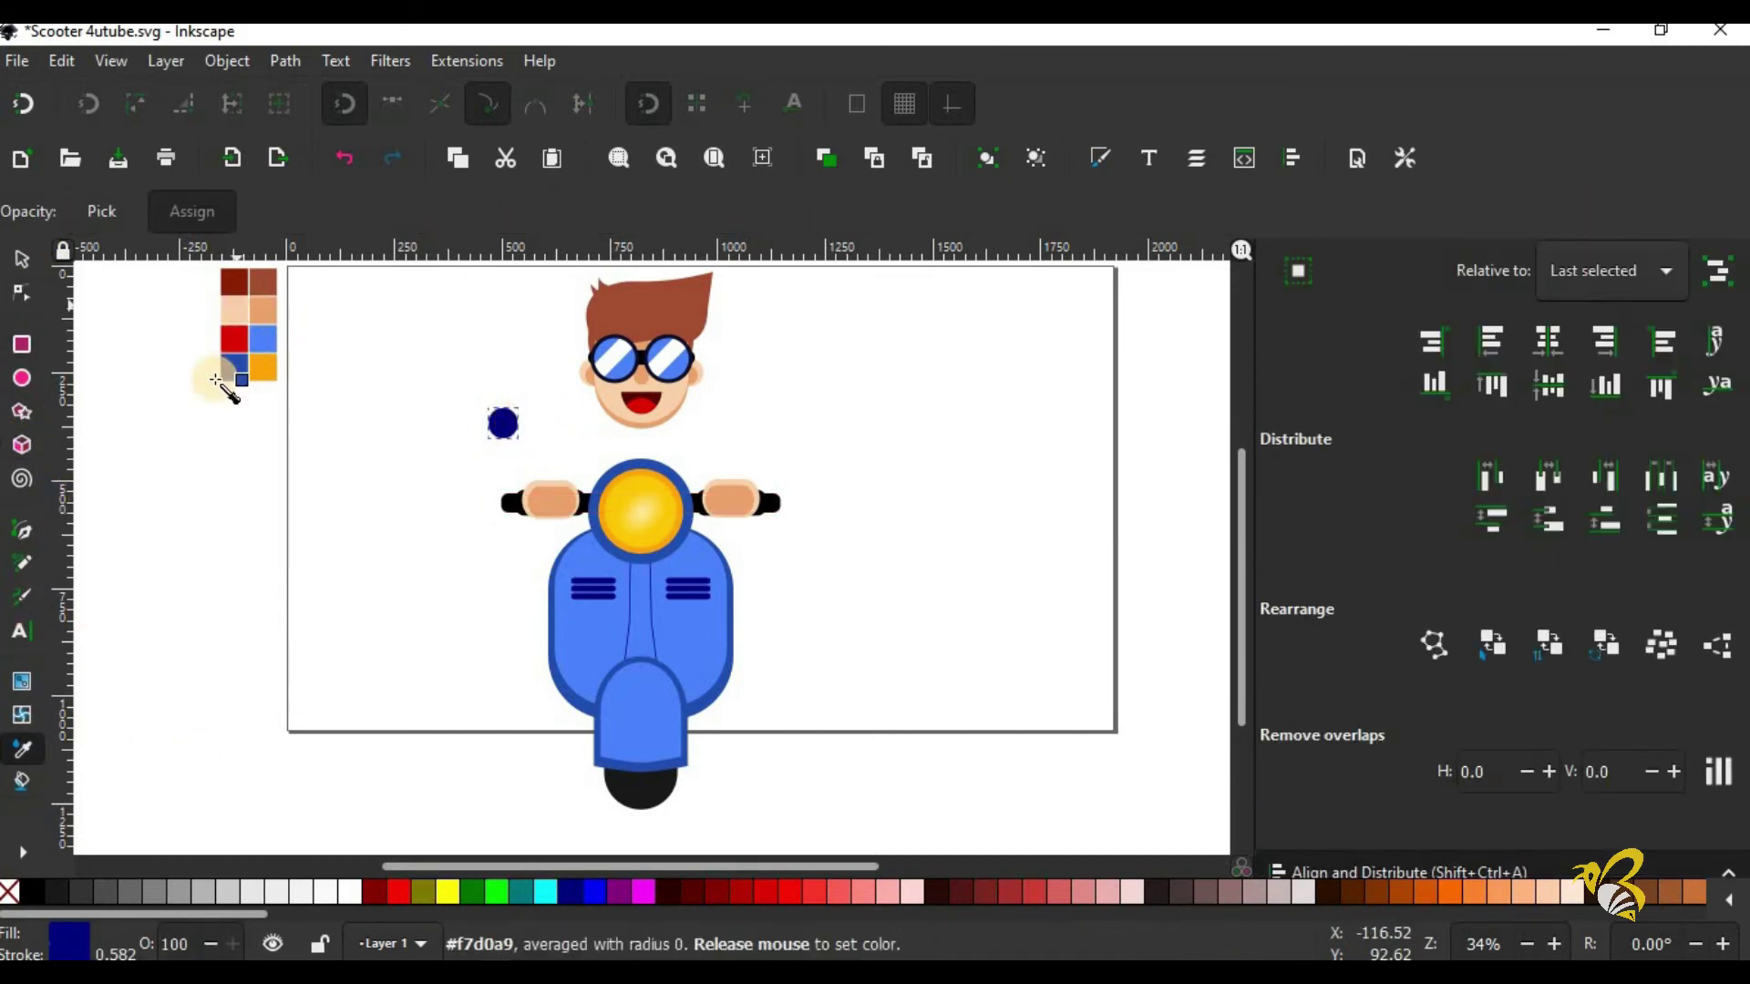
left_click(22, 259)
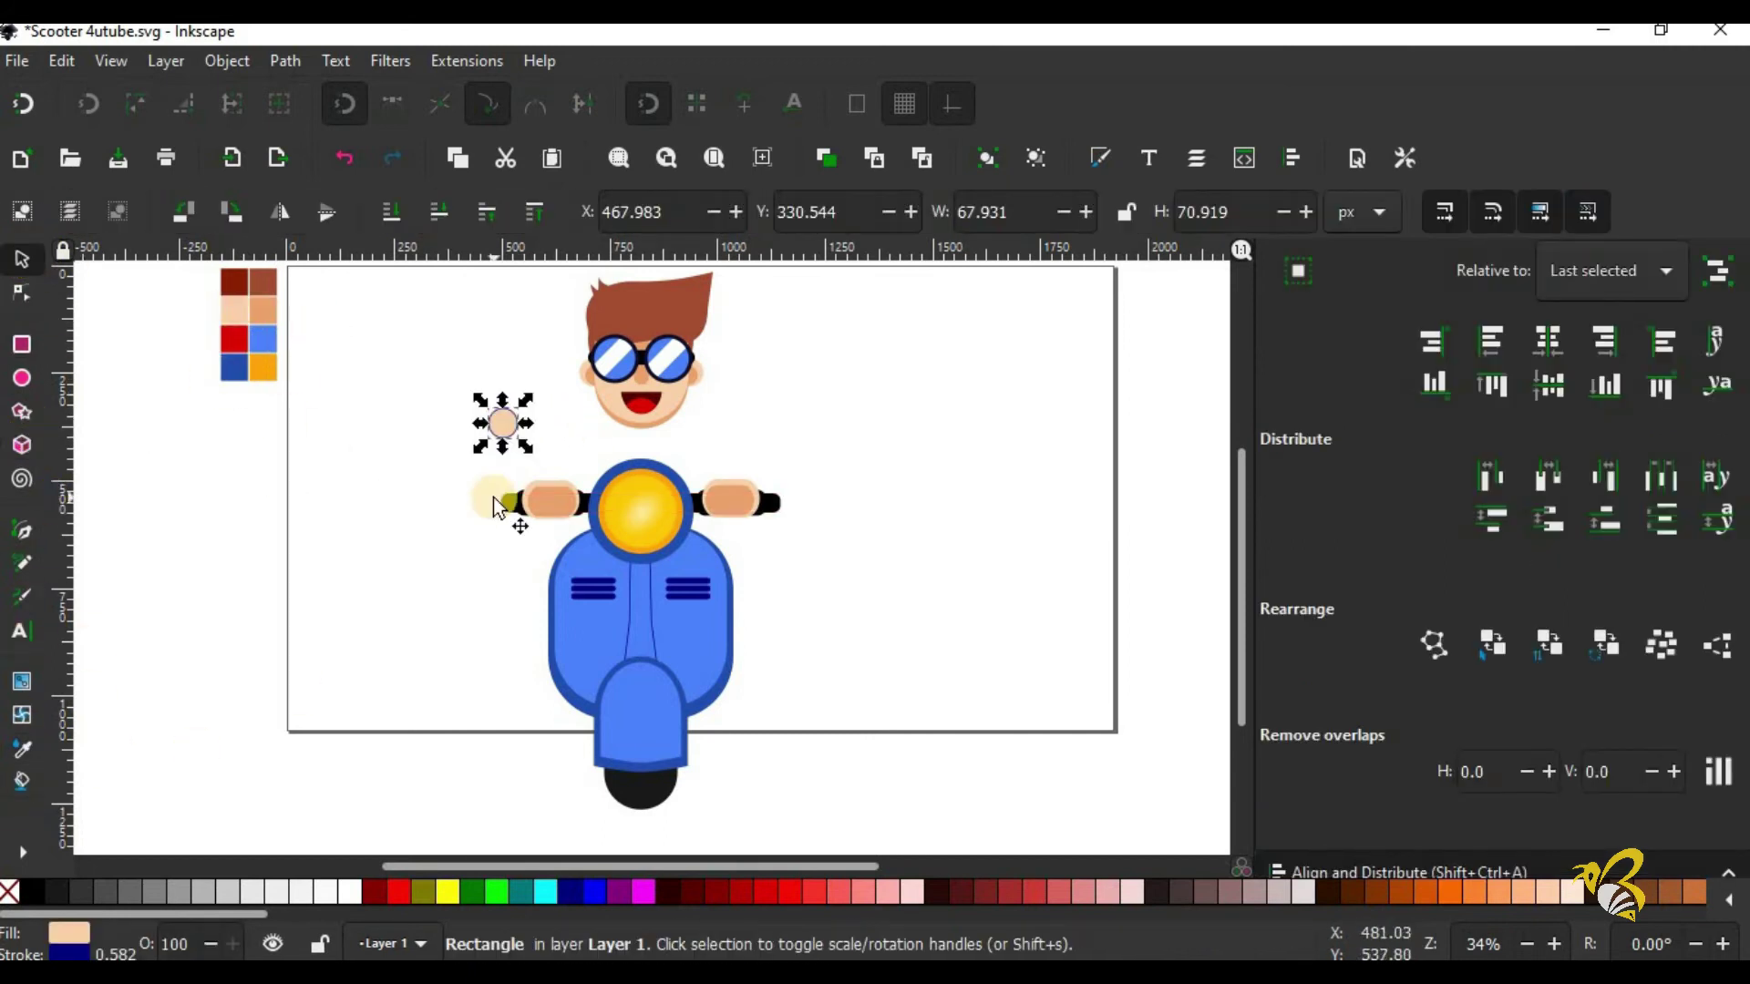
right_click(68, 955)
left_click(101, 931)
Step: Make the peach shape taller and recolour it a slightly different peach
left_click(24, 302)
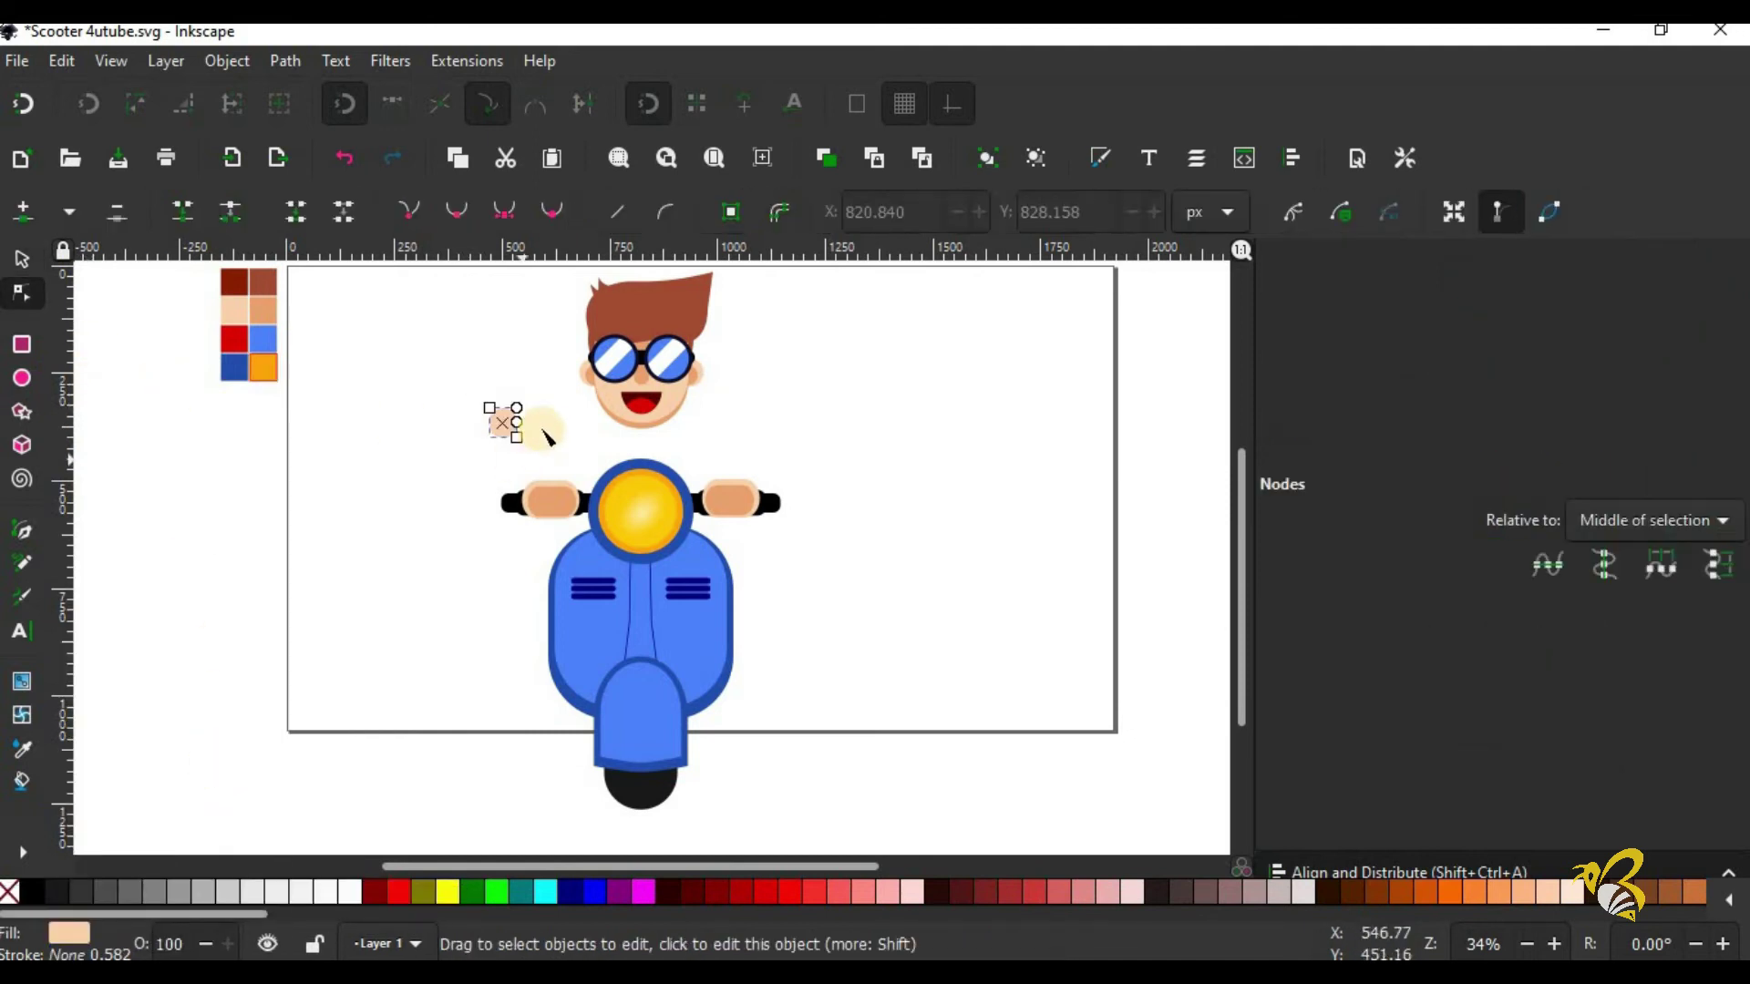
left_click(22, 258)
left_click_drag(502, 445, 509, 453)
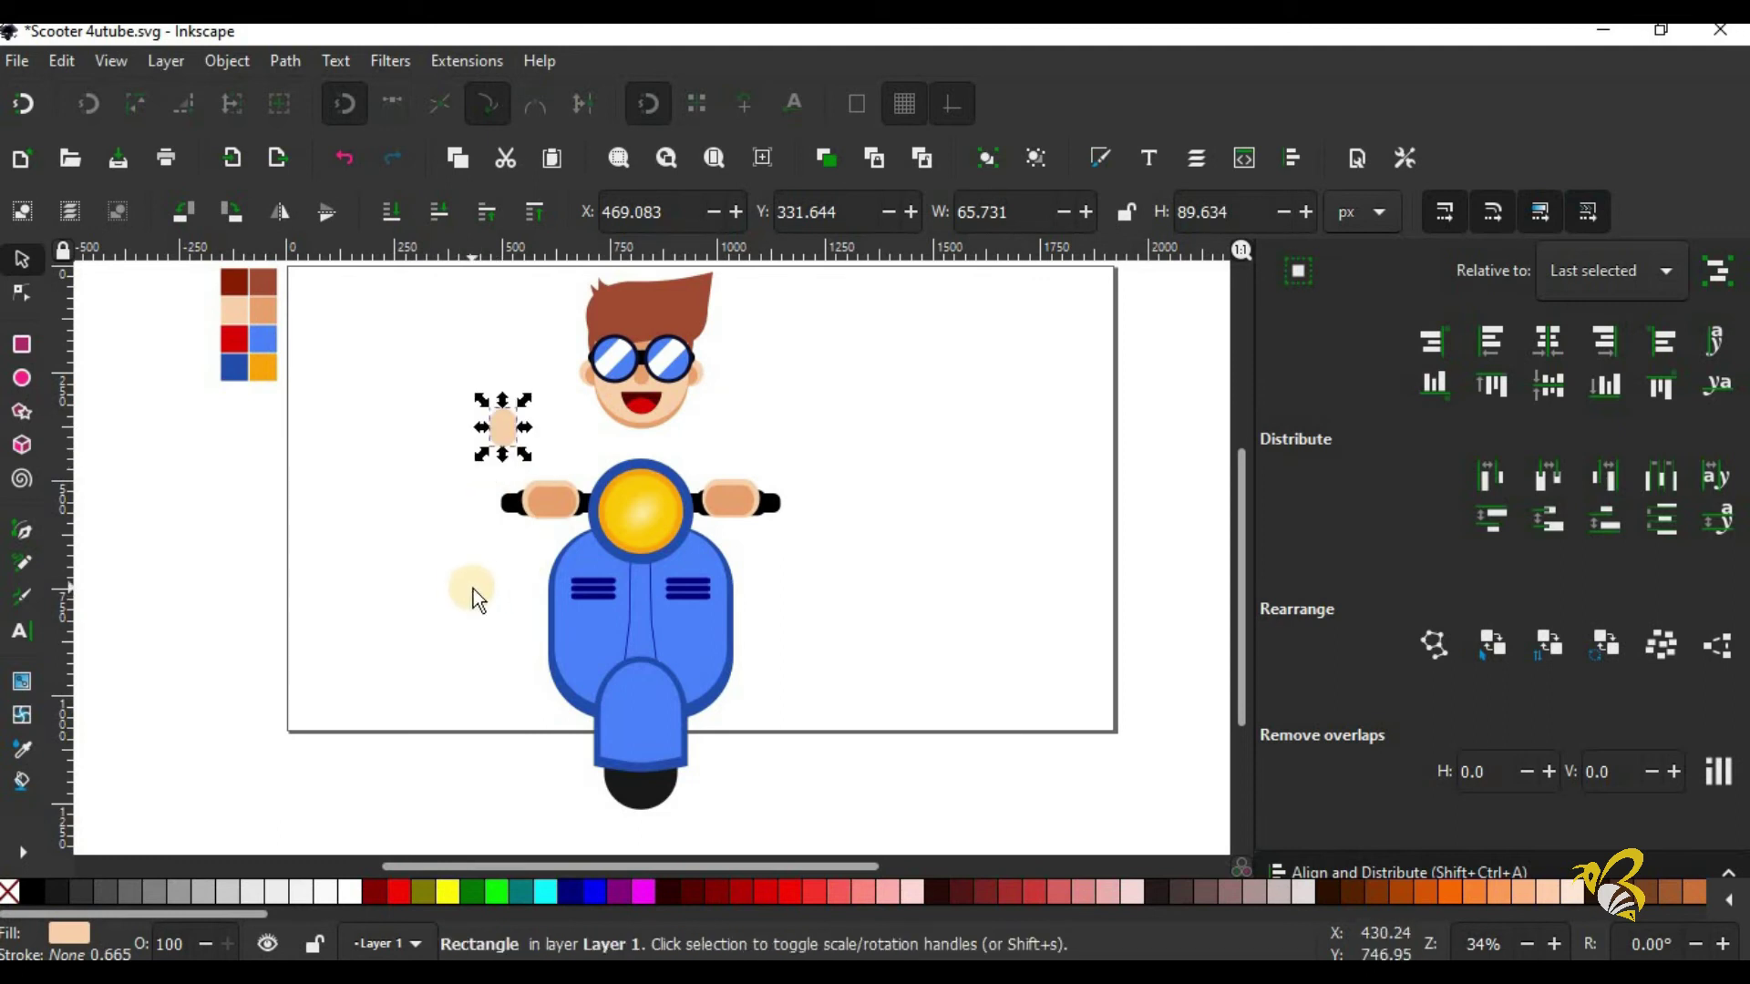
key("Up")
key("Up")
key("Up")
key("Up")
key("Up")
key("Up")
key("Up")
key("Up")
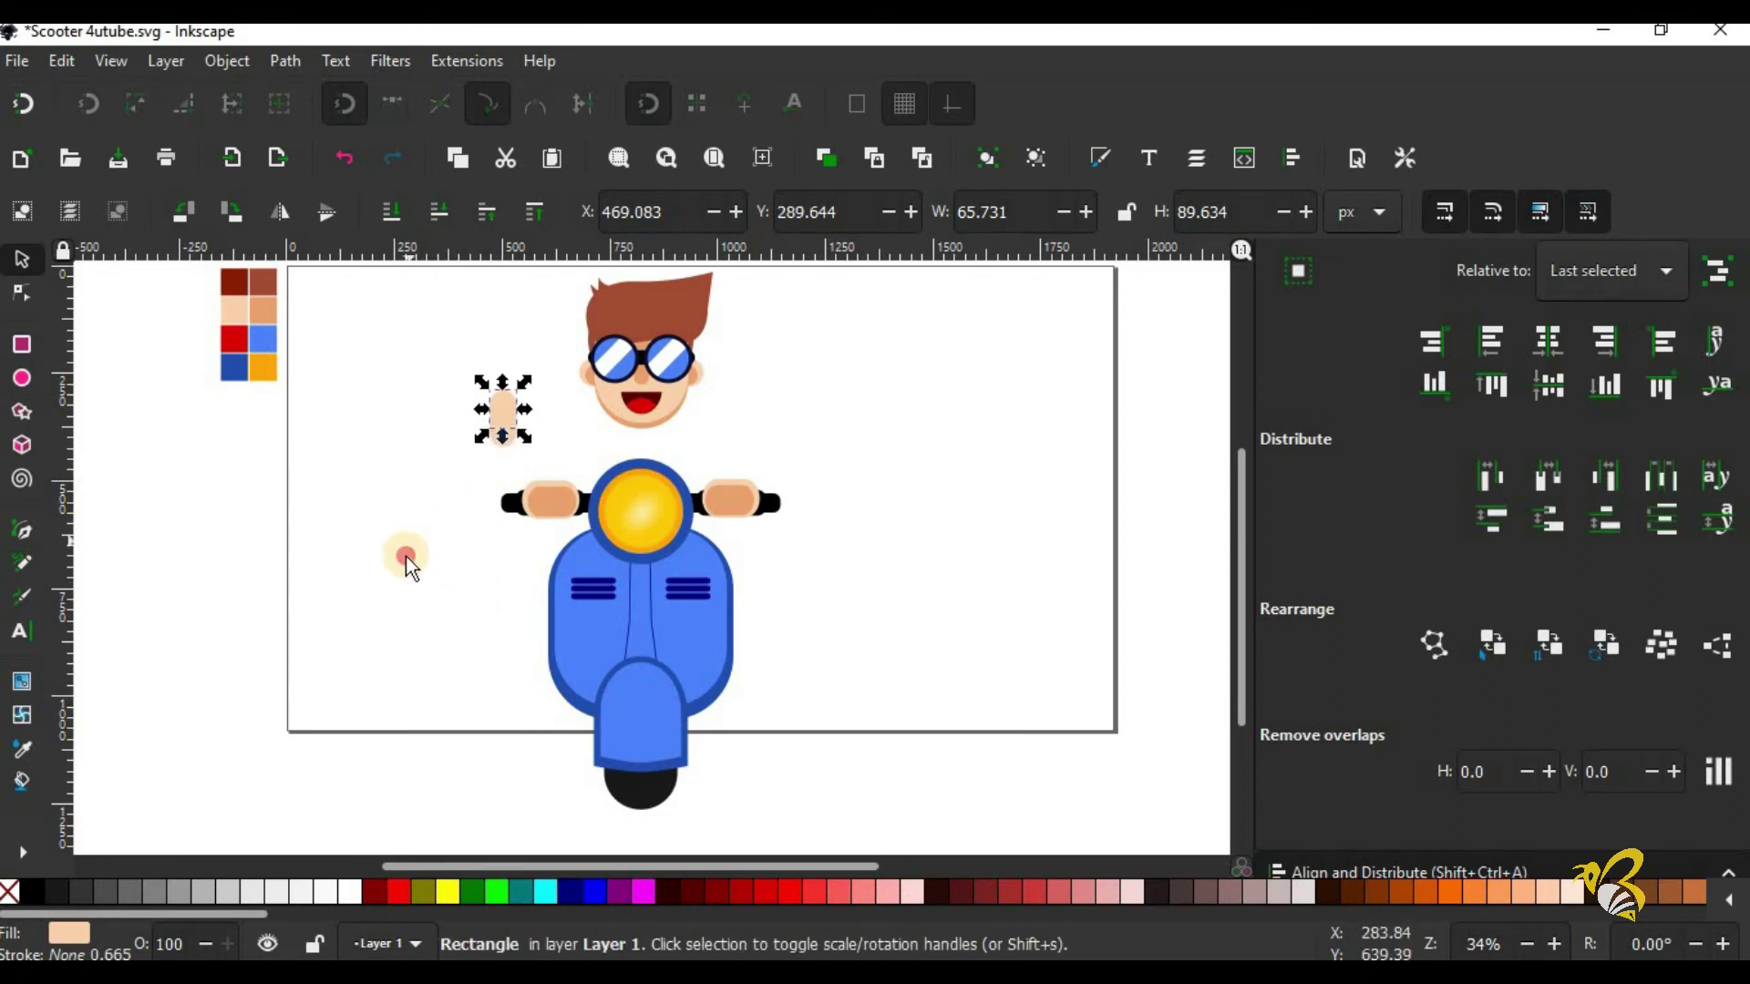
left_click(406, 556)
left_click(506, 441)
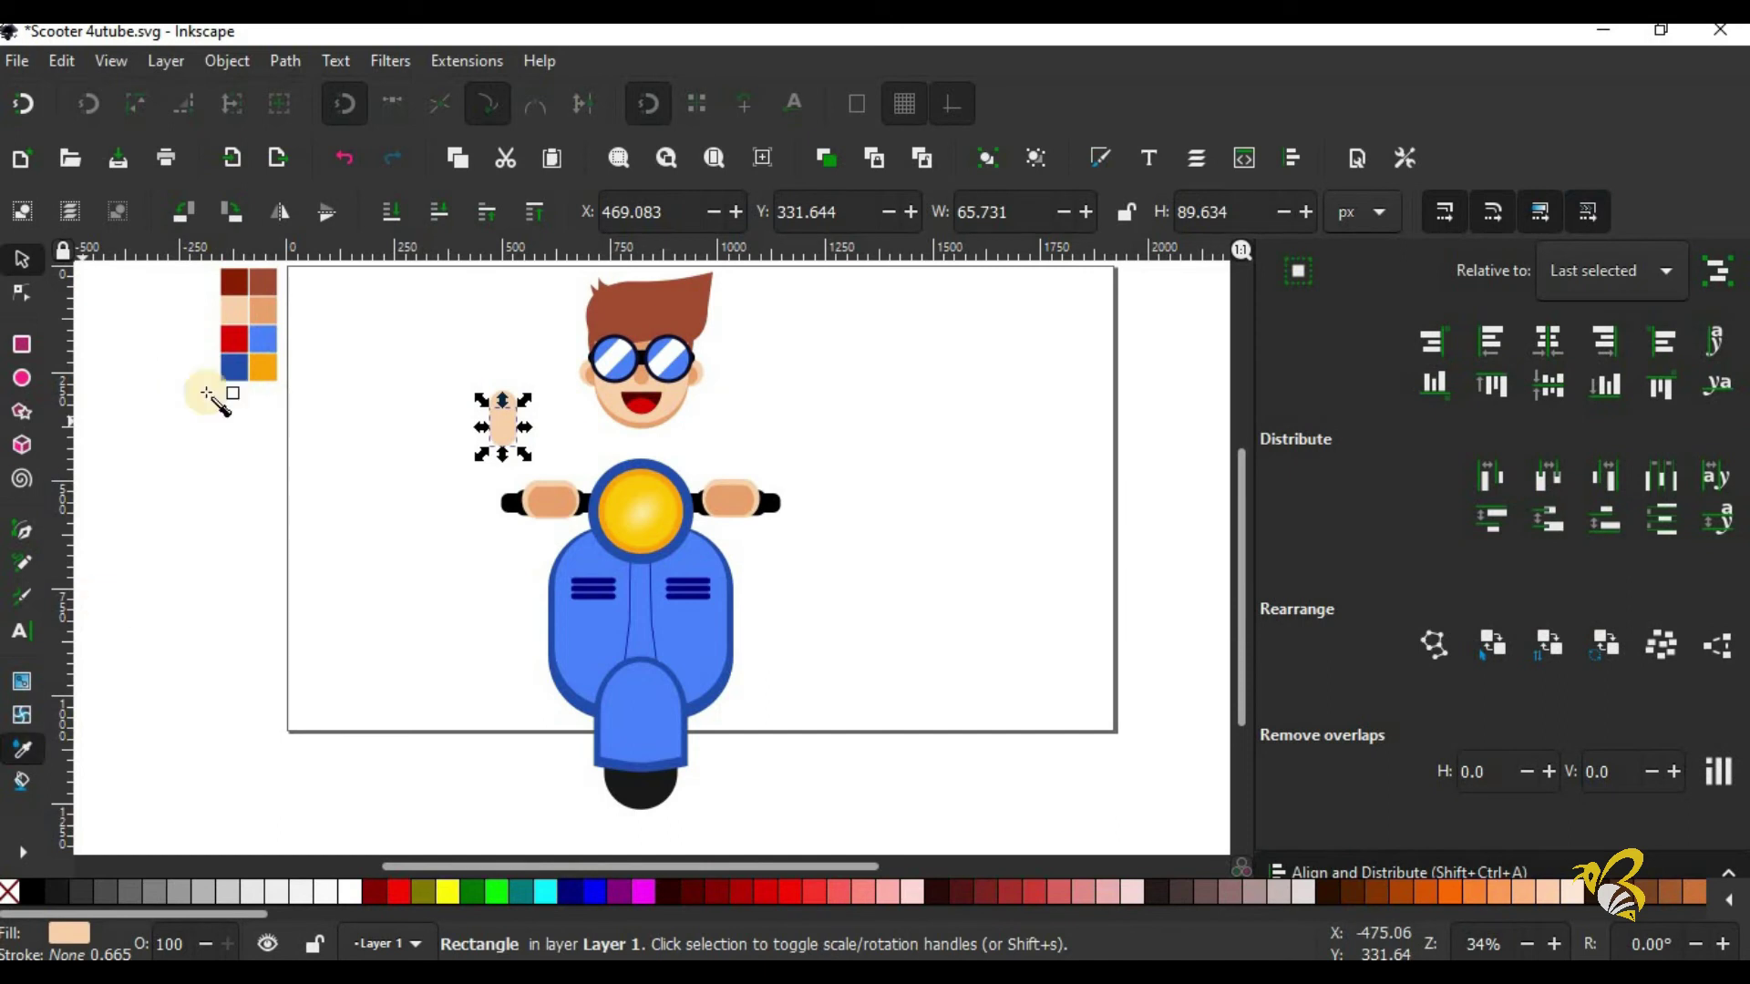
key("d")
left_click(235, 351)
key("s")
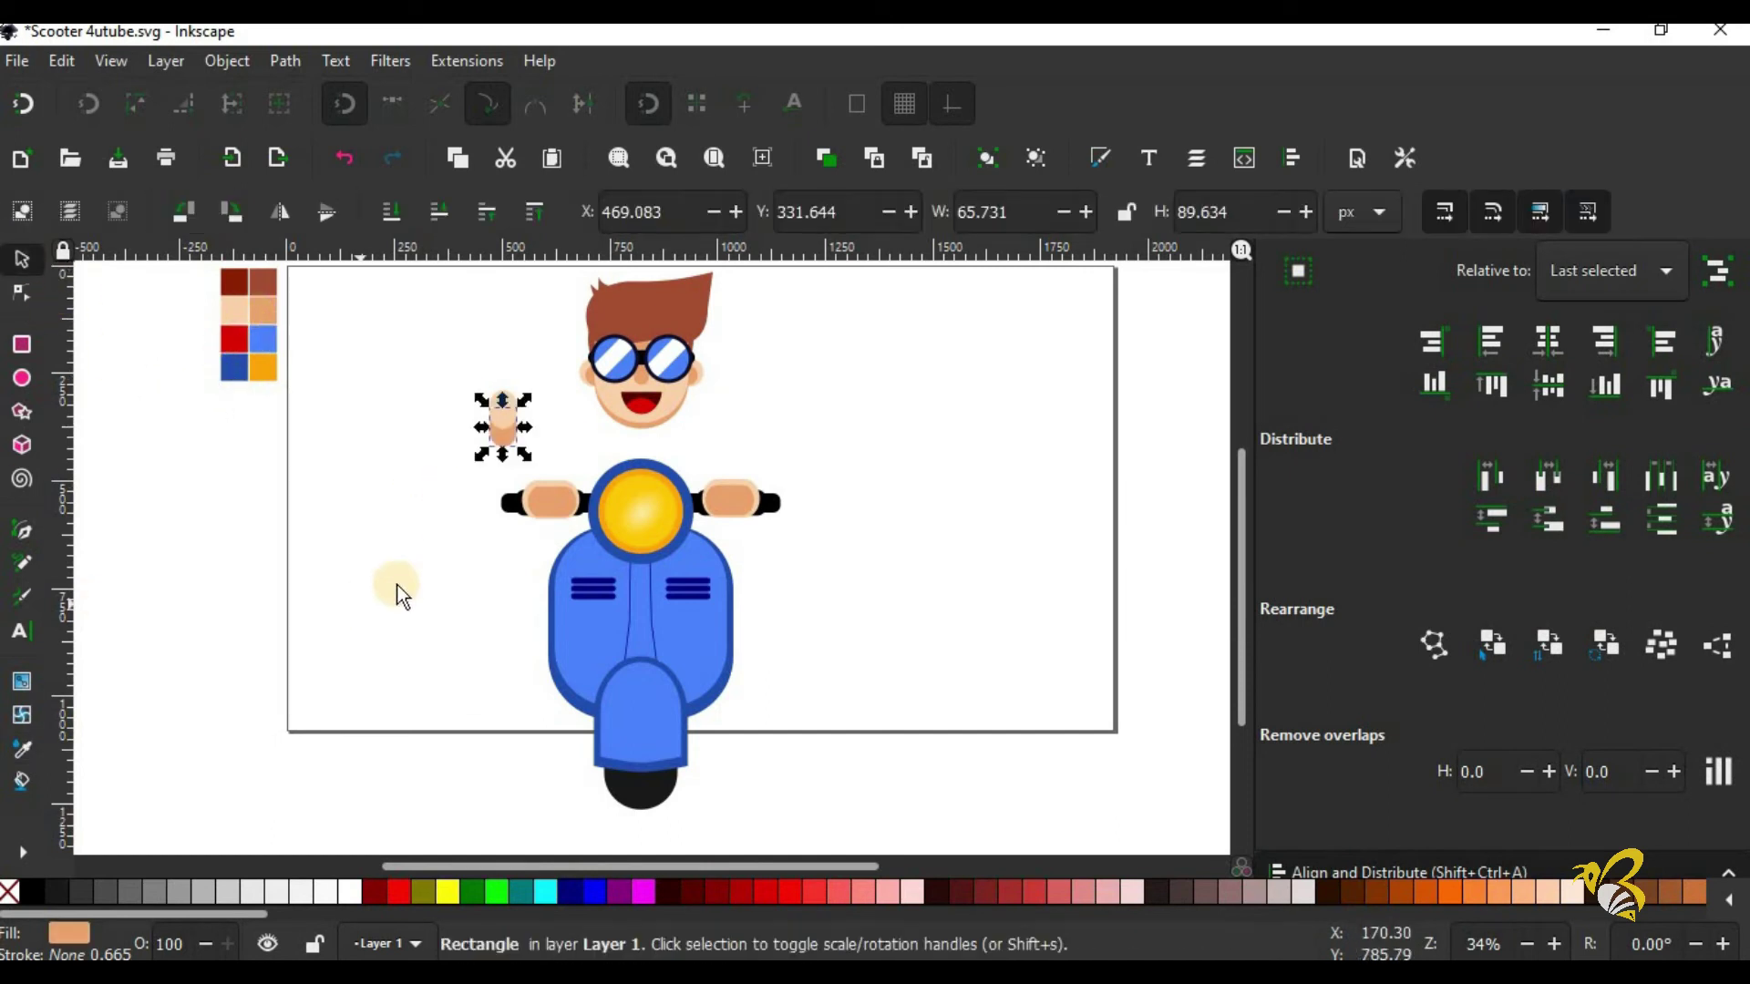
Step: Reposition the peach shape by nudging it and dragging it upward
key("Up")
key("Up")
key("Up")
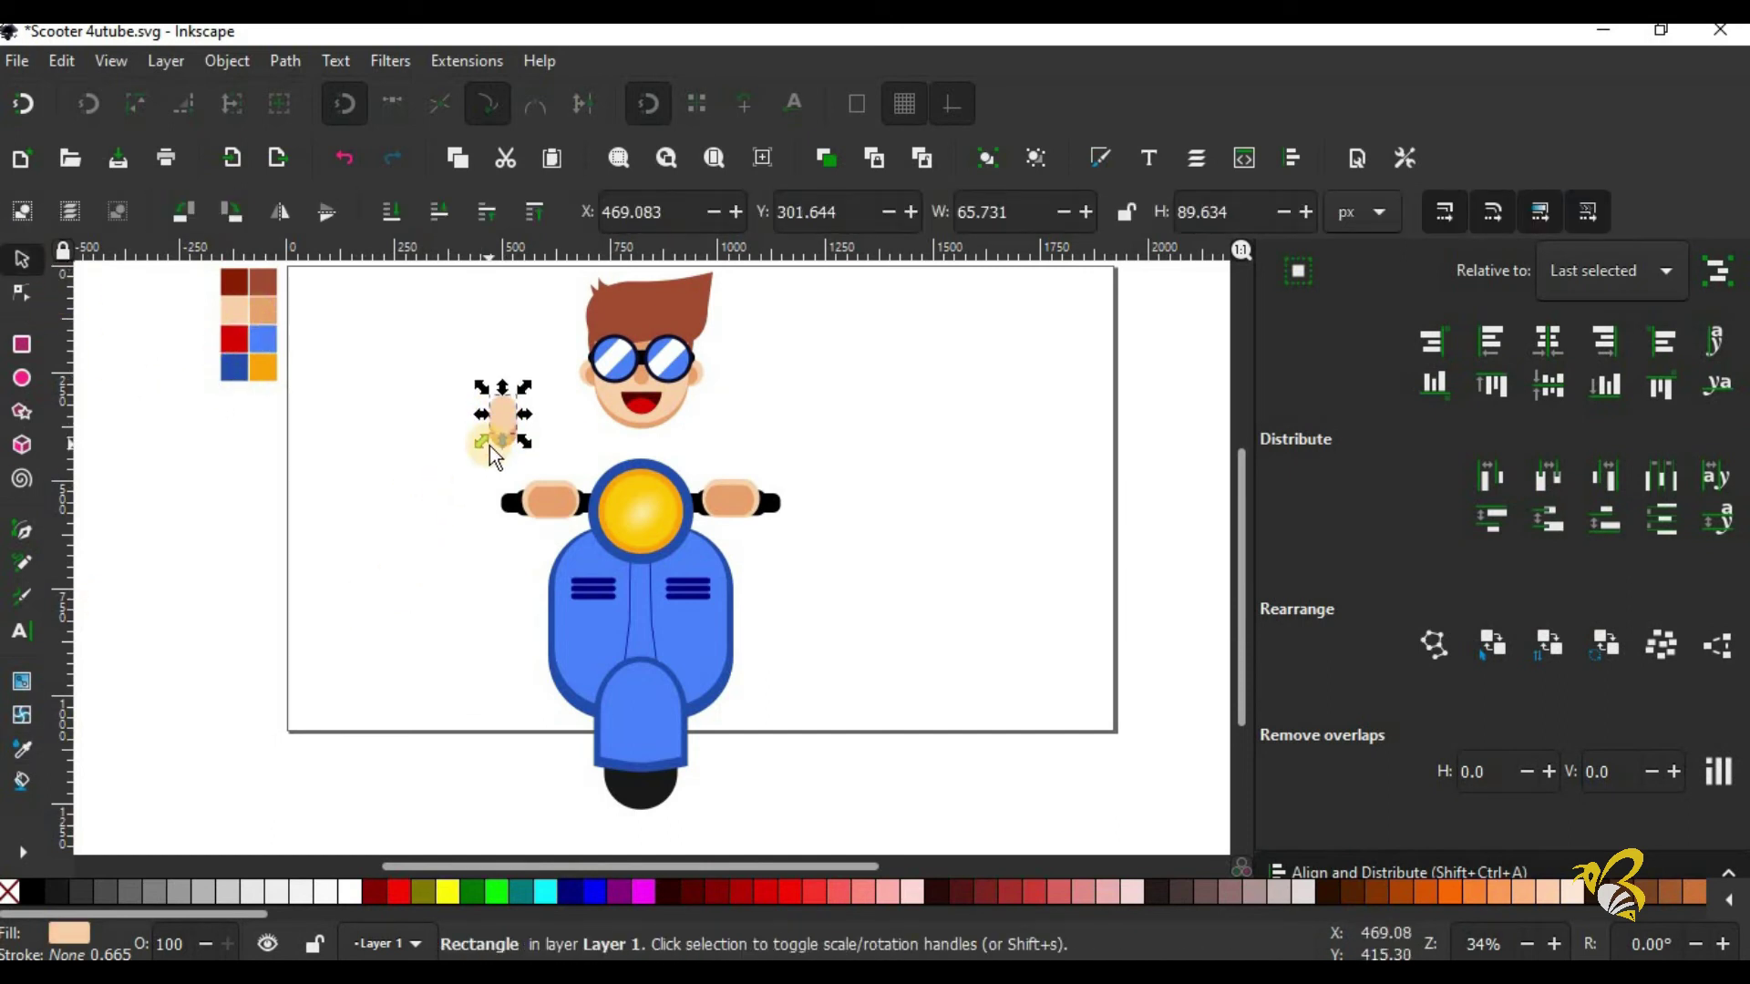
key("Up")
key("Up")
key("Up")
key("Up")
key("Escape")
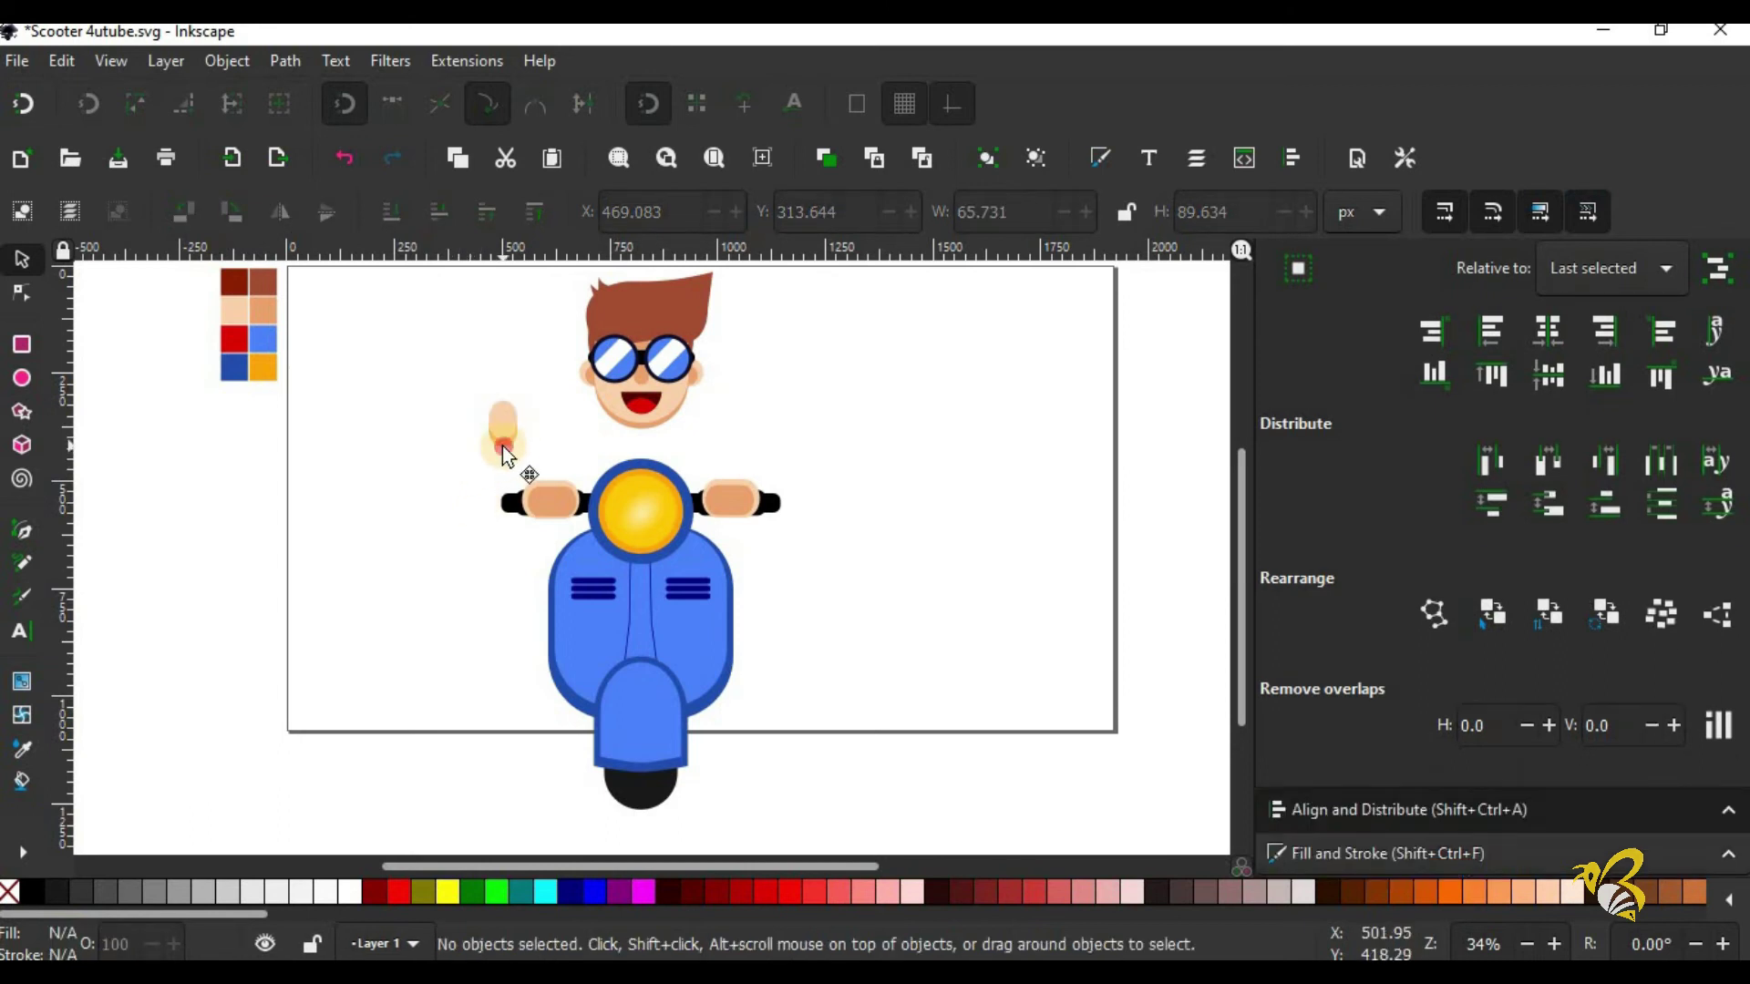
left_click(504, 440)
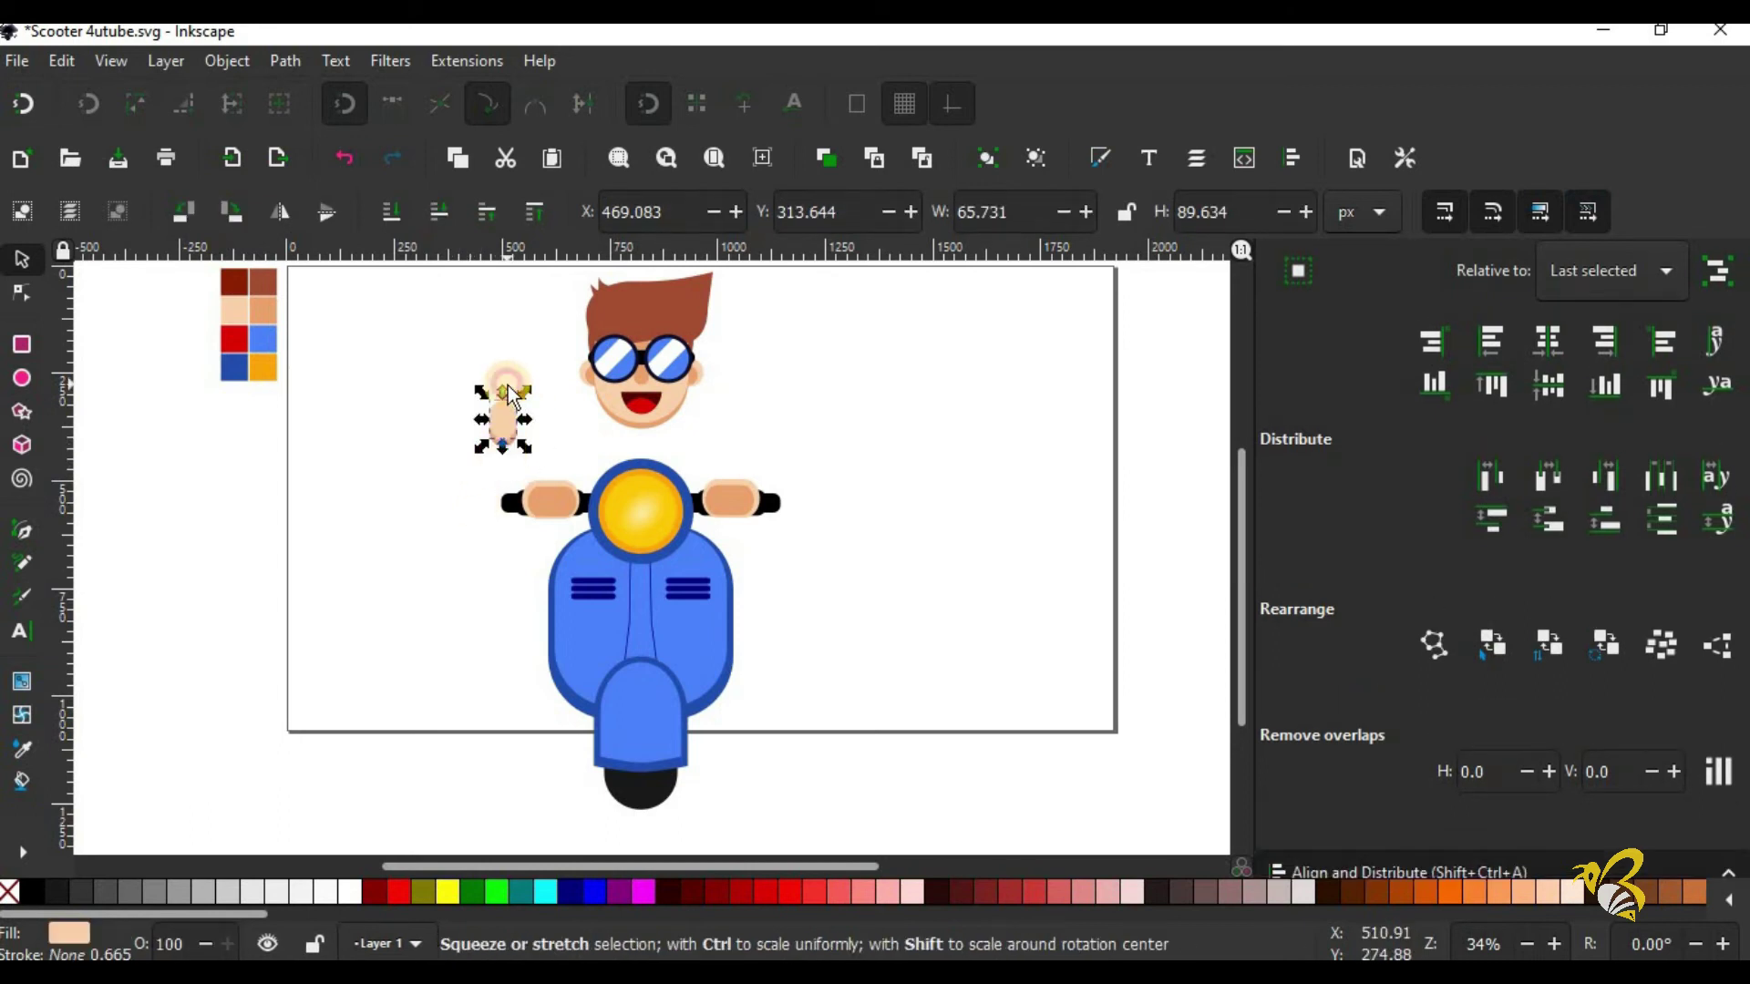
left_click(487, 477)
key("shift+ctrl+f")
left_click(507, 460)
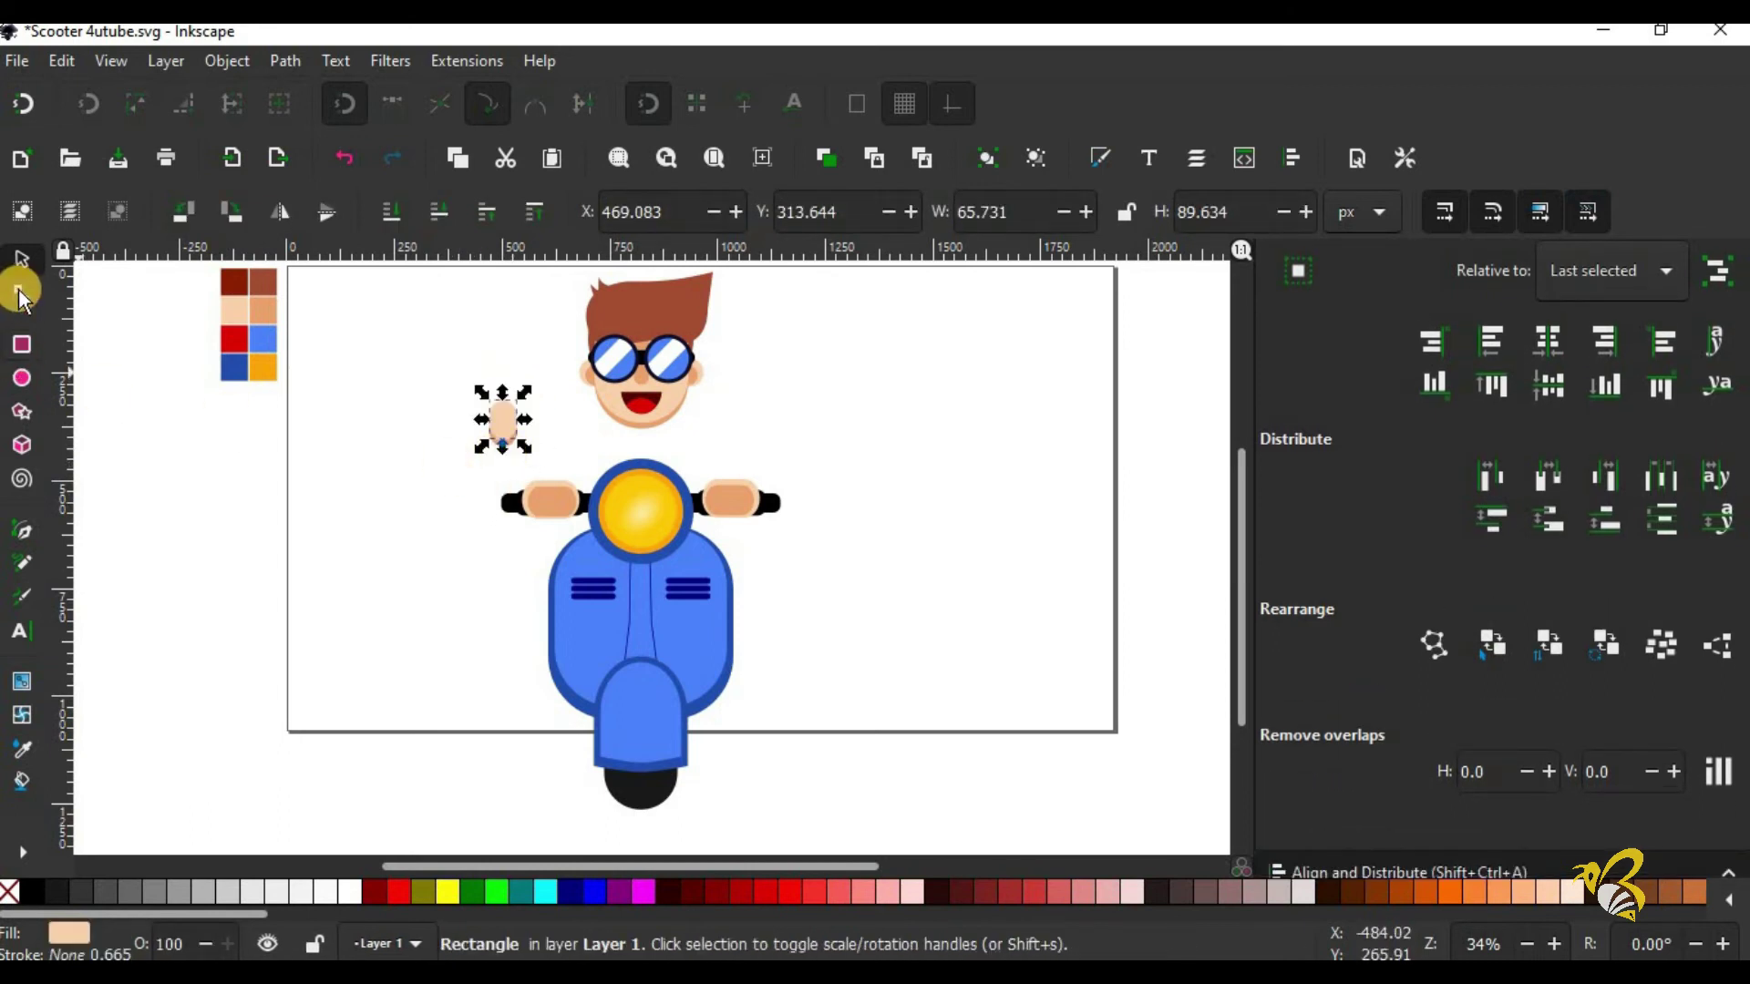
key("n")
left_click(512, 458)
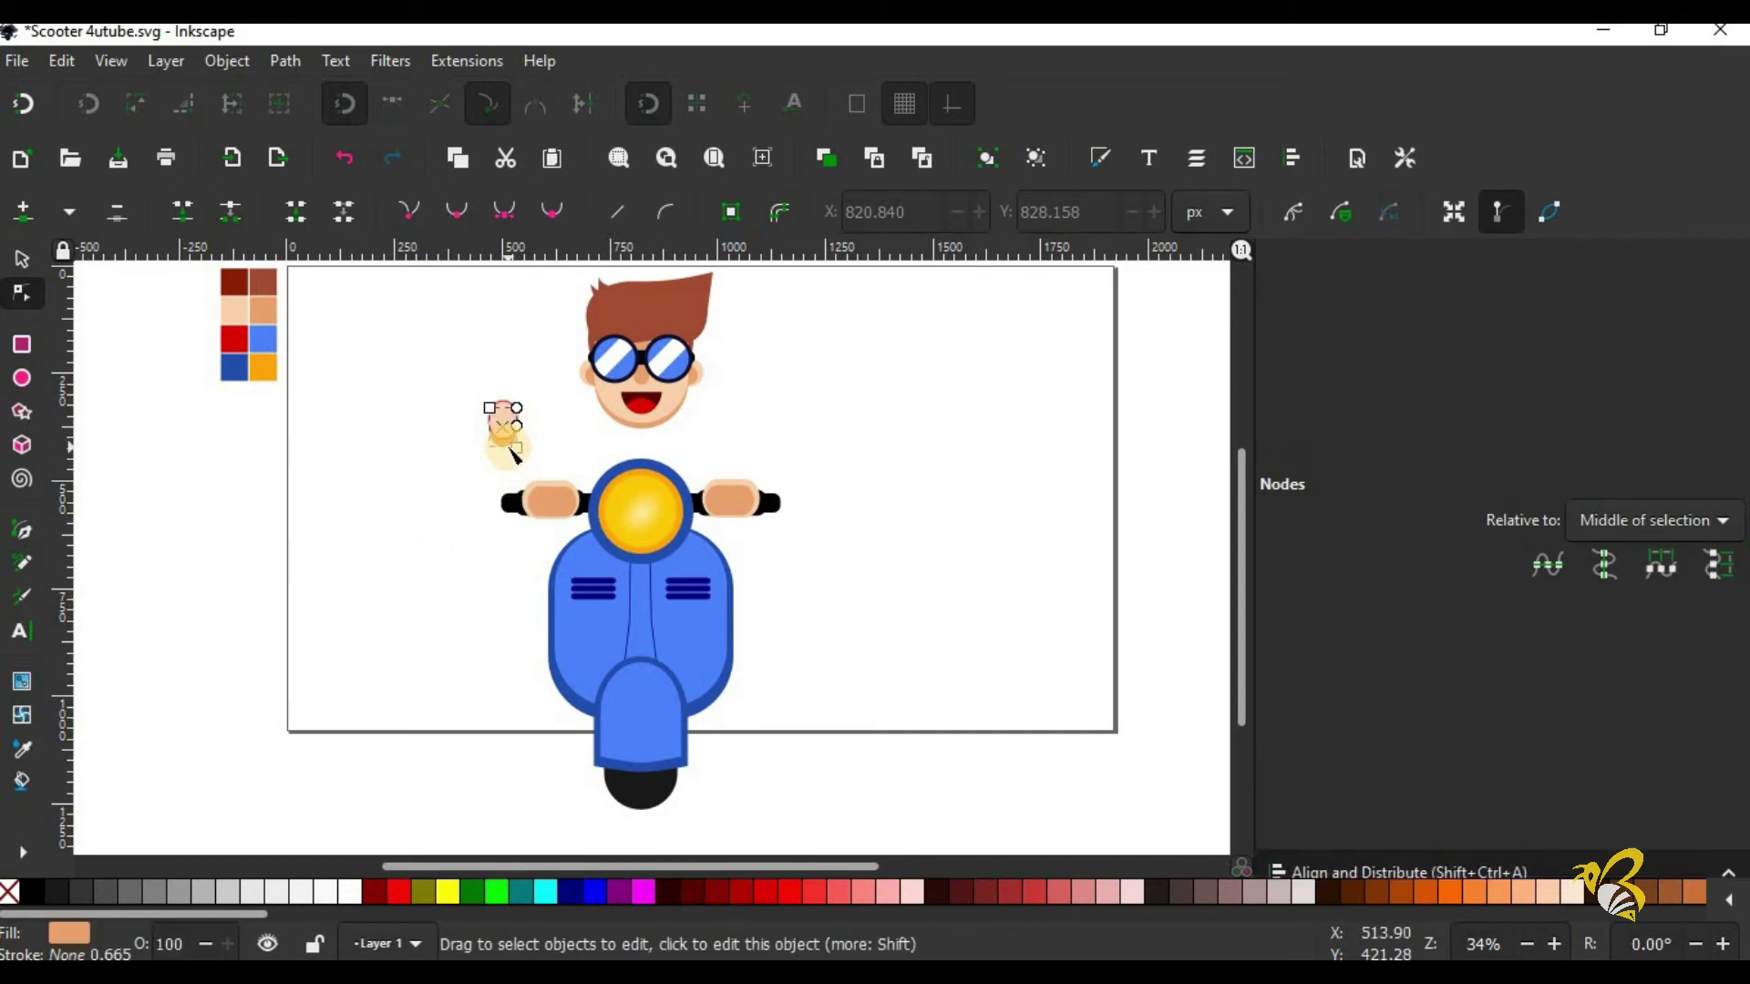
key("s")
left_click_drag(507, 455, 504, 387)
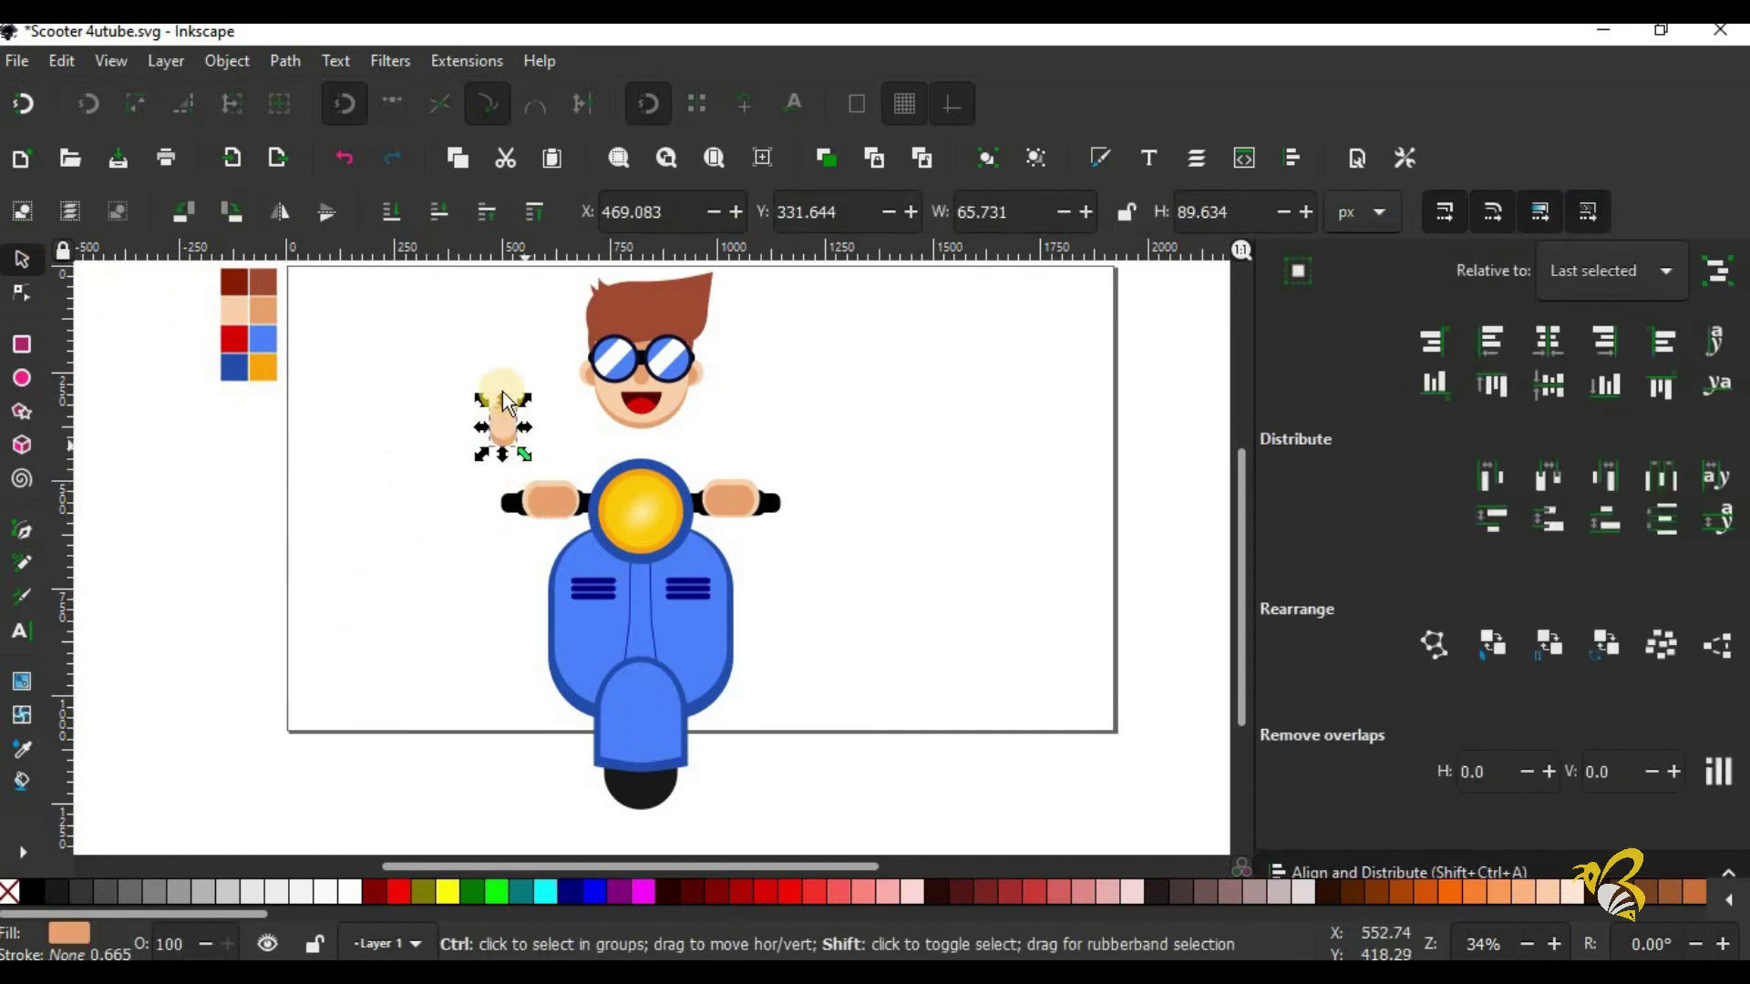
Step: Stretch the peach neck shape taller and nudge it down into place
left_click(501, 380)
left_click(501, 450)
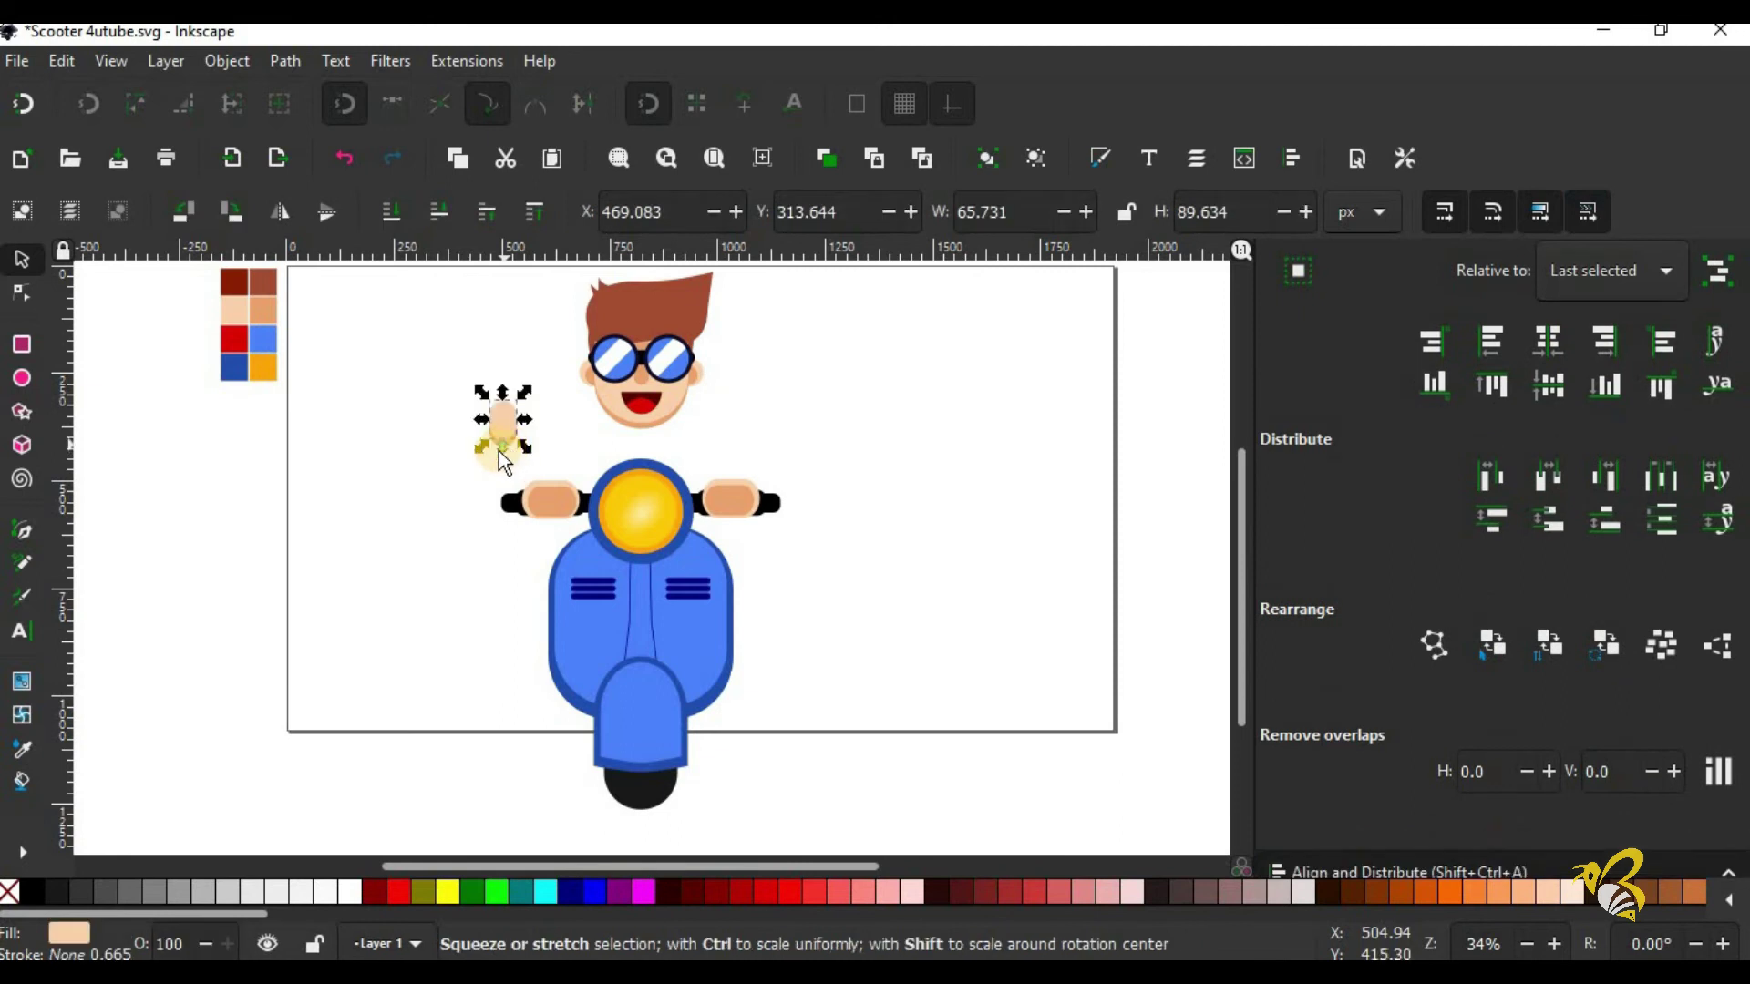
left_click(499, 408)
left_click(507, 401)
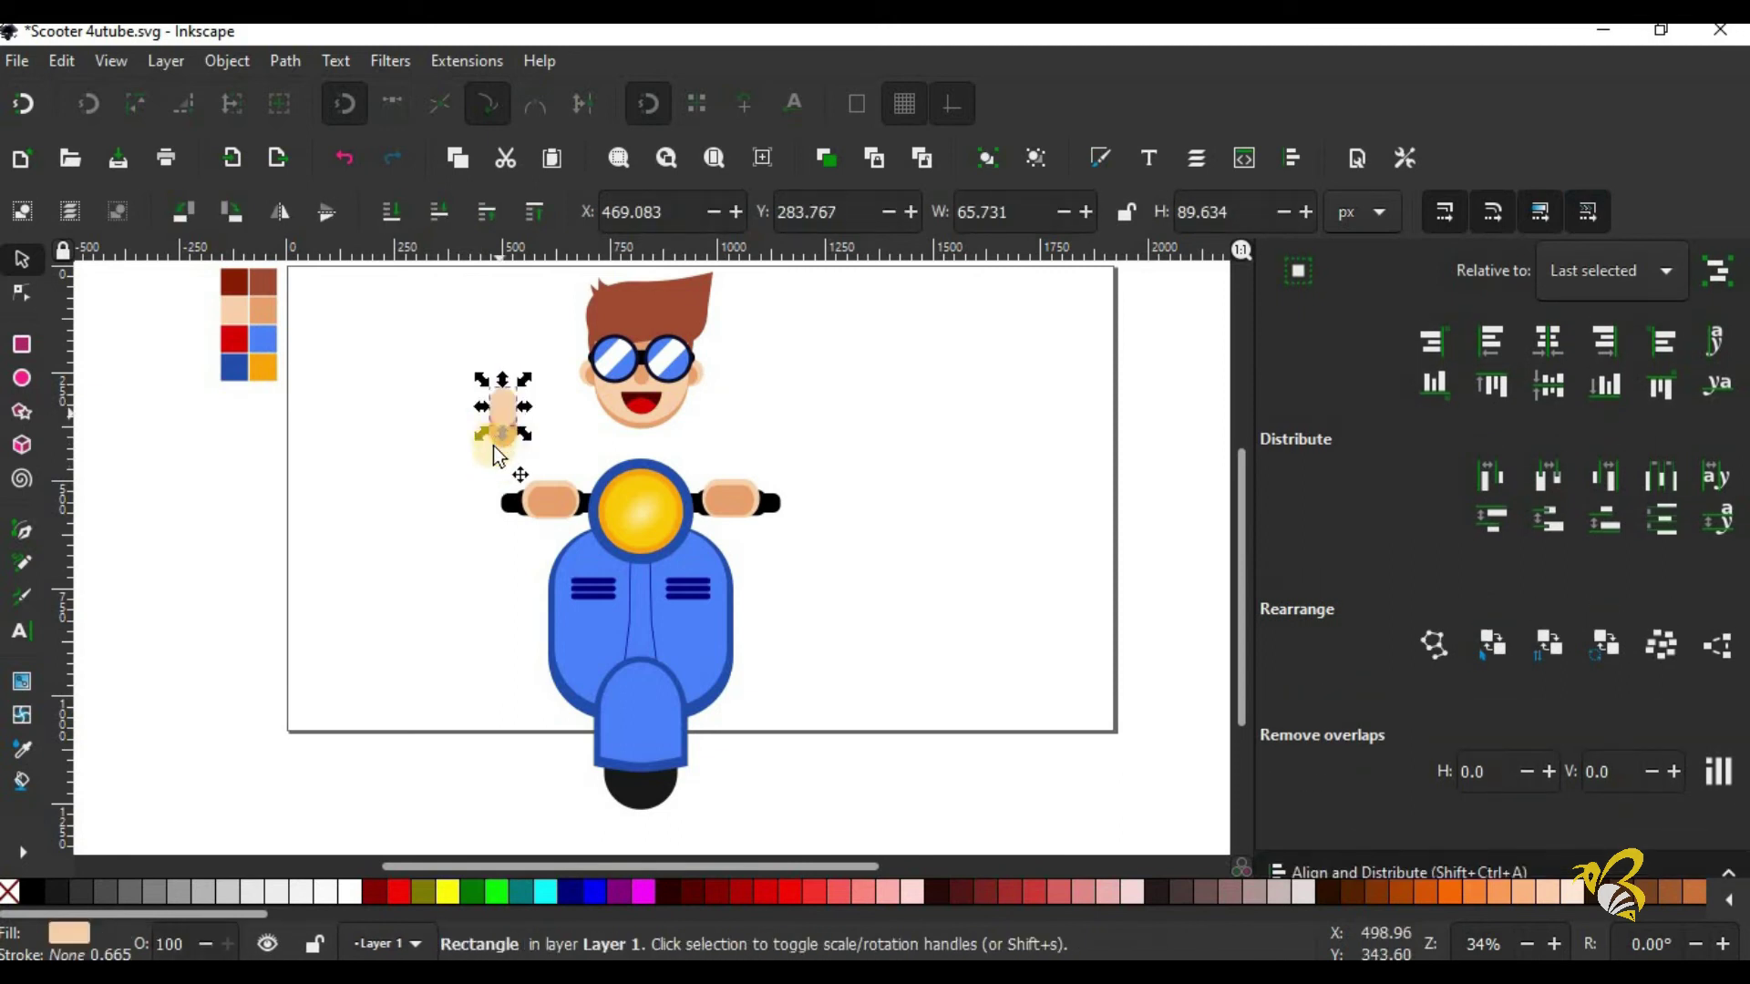
left_click_drag(494, 445, 499, 463)
key("n")
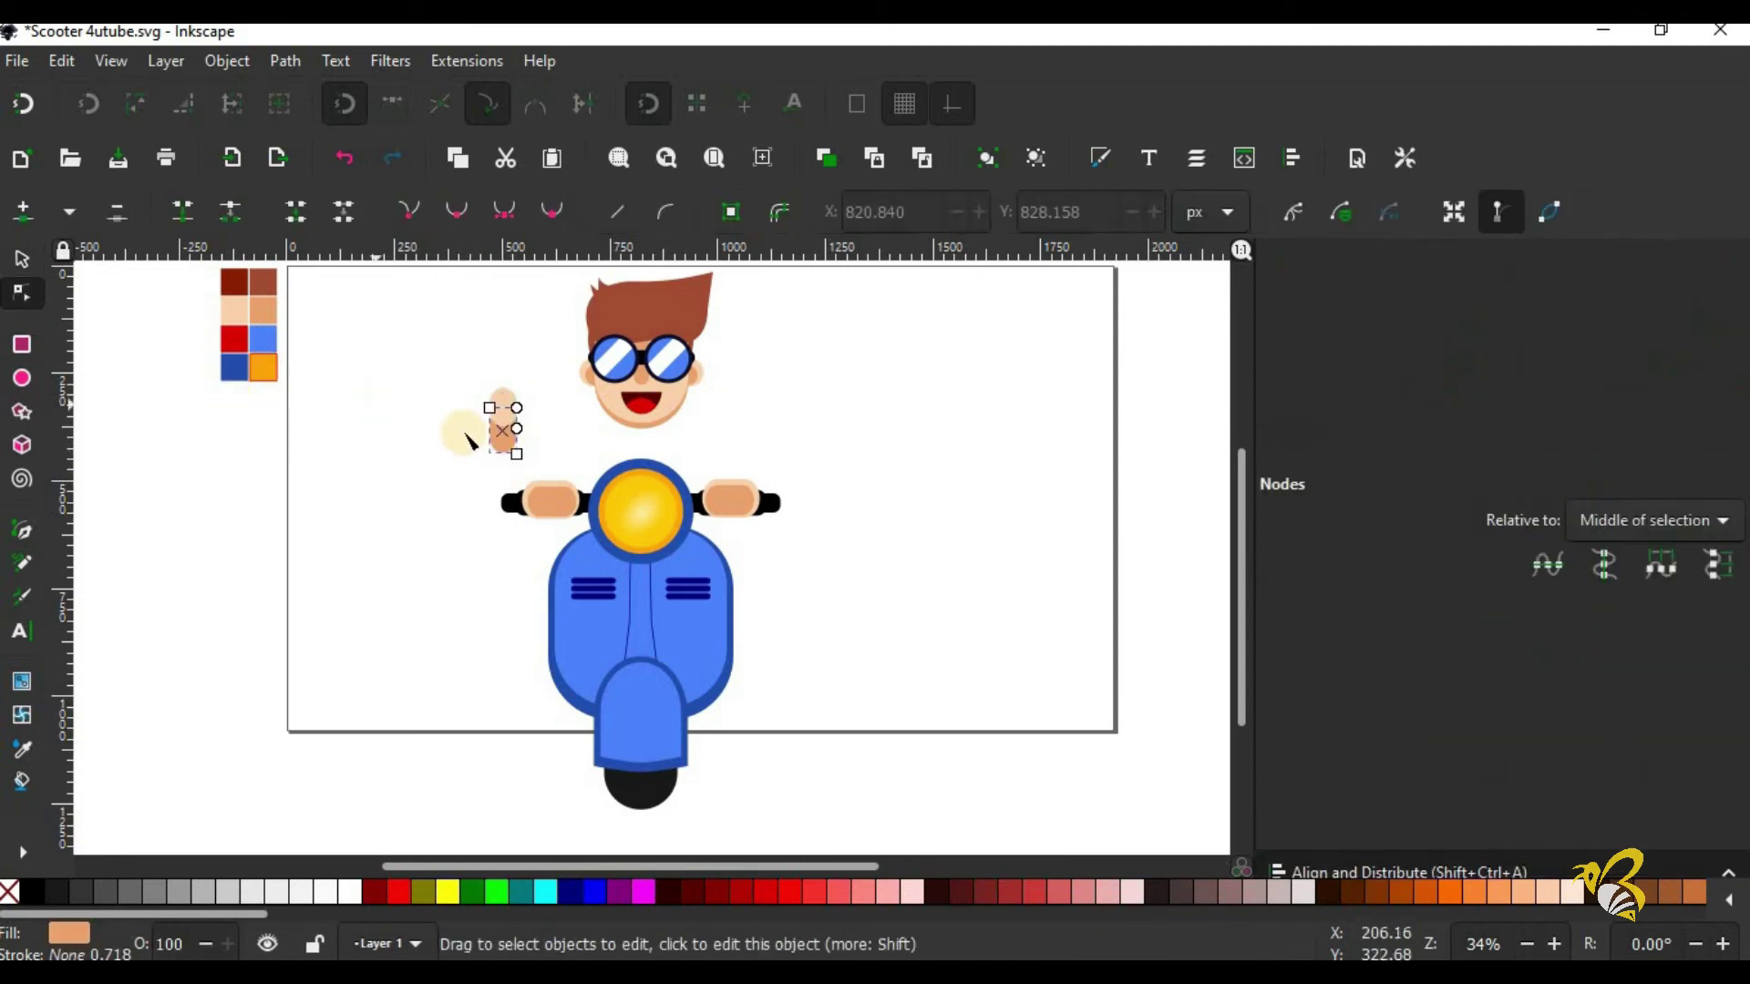
key("s")
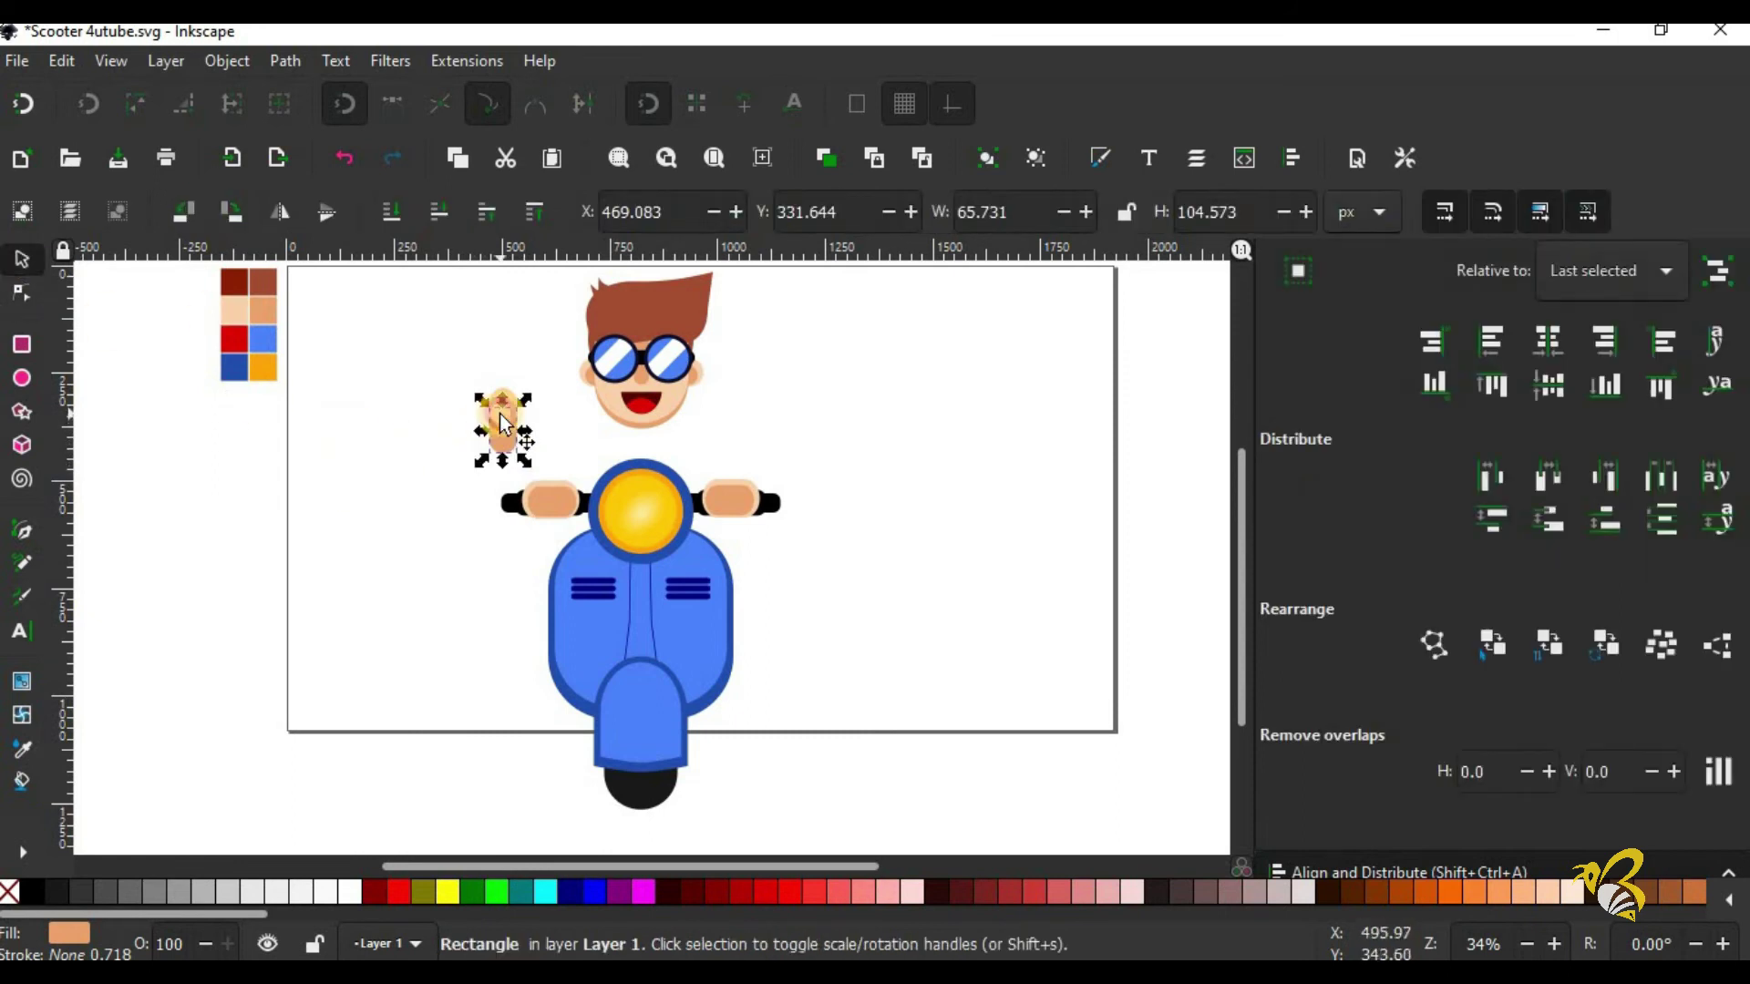
key("ctrl+z")
key("ctrl+z")
key("shift+Down")
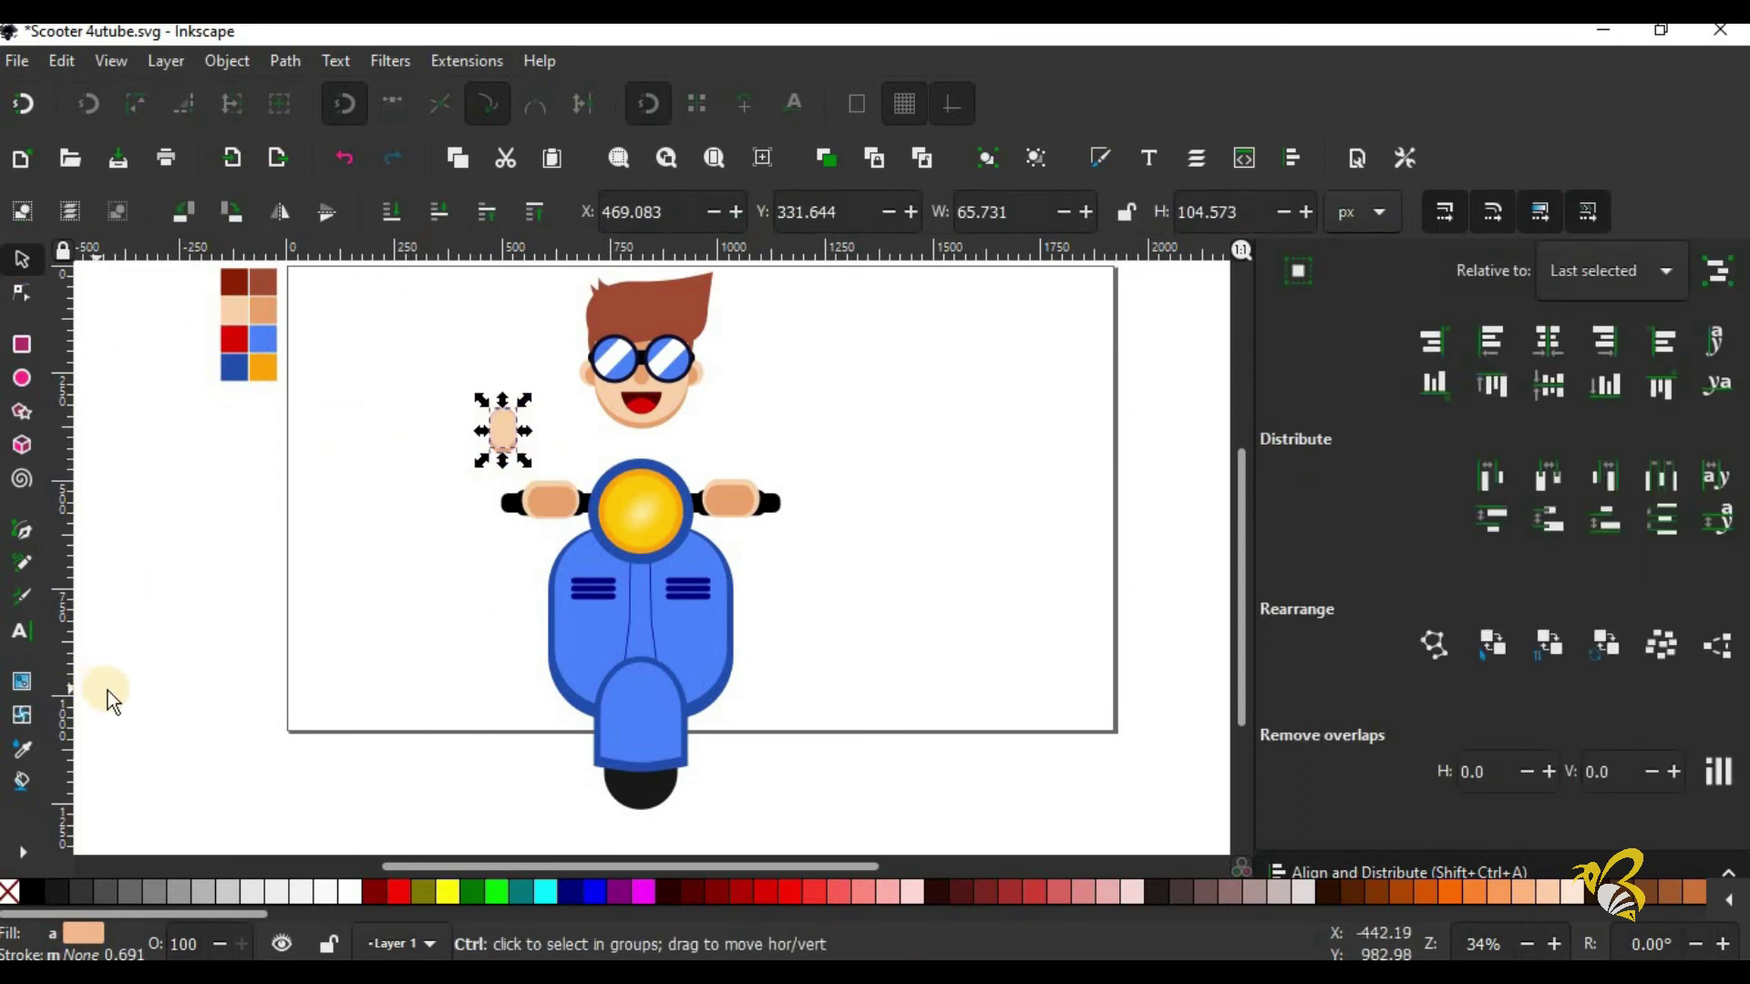
Step: Group the two peach pieces into a neck and move it under the head
key("ctrl+g")
key("ctrl+shift+f")
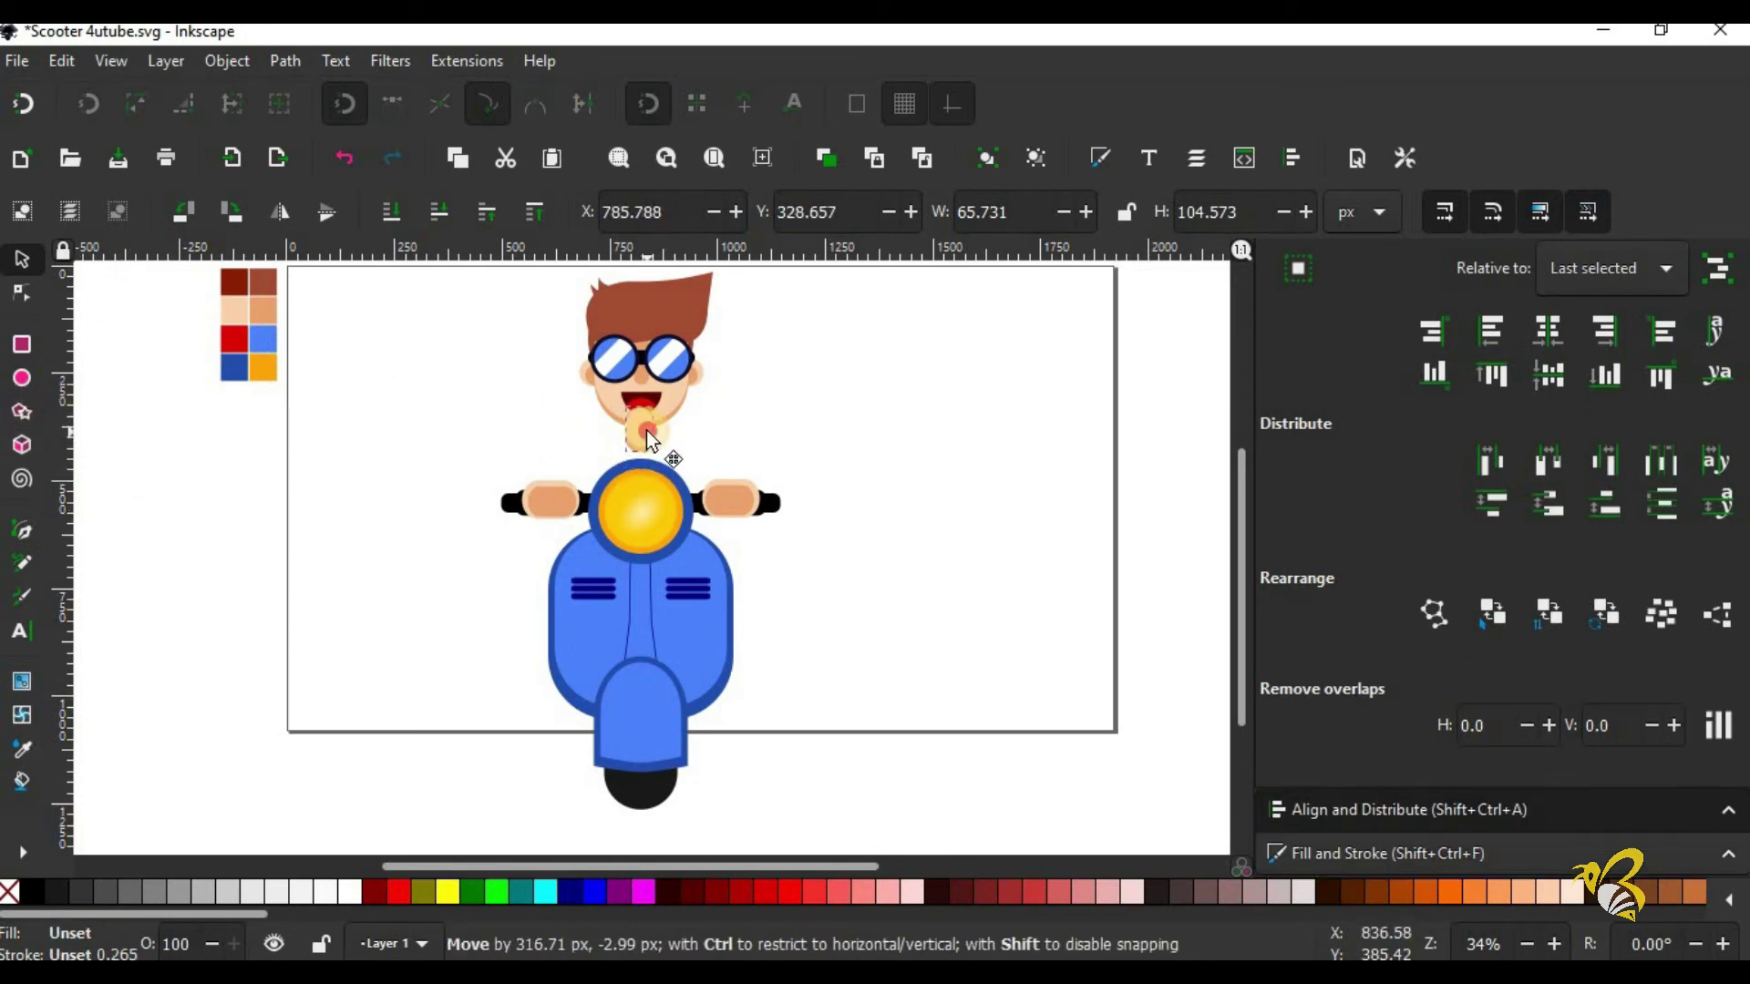
left_click_drag(543, 445, 679, 442)
left_click(641, 364, "shift")
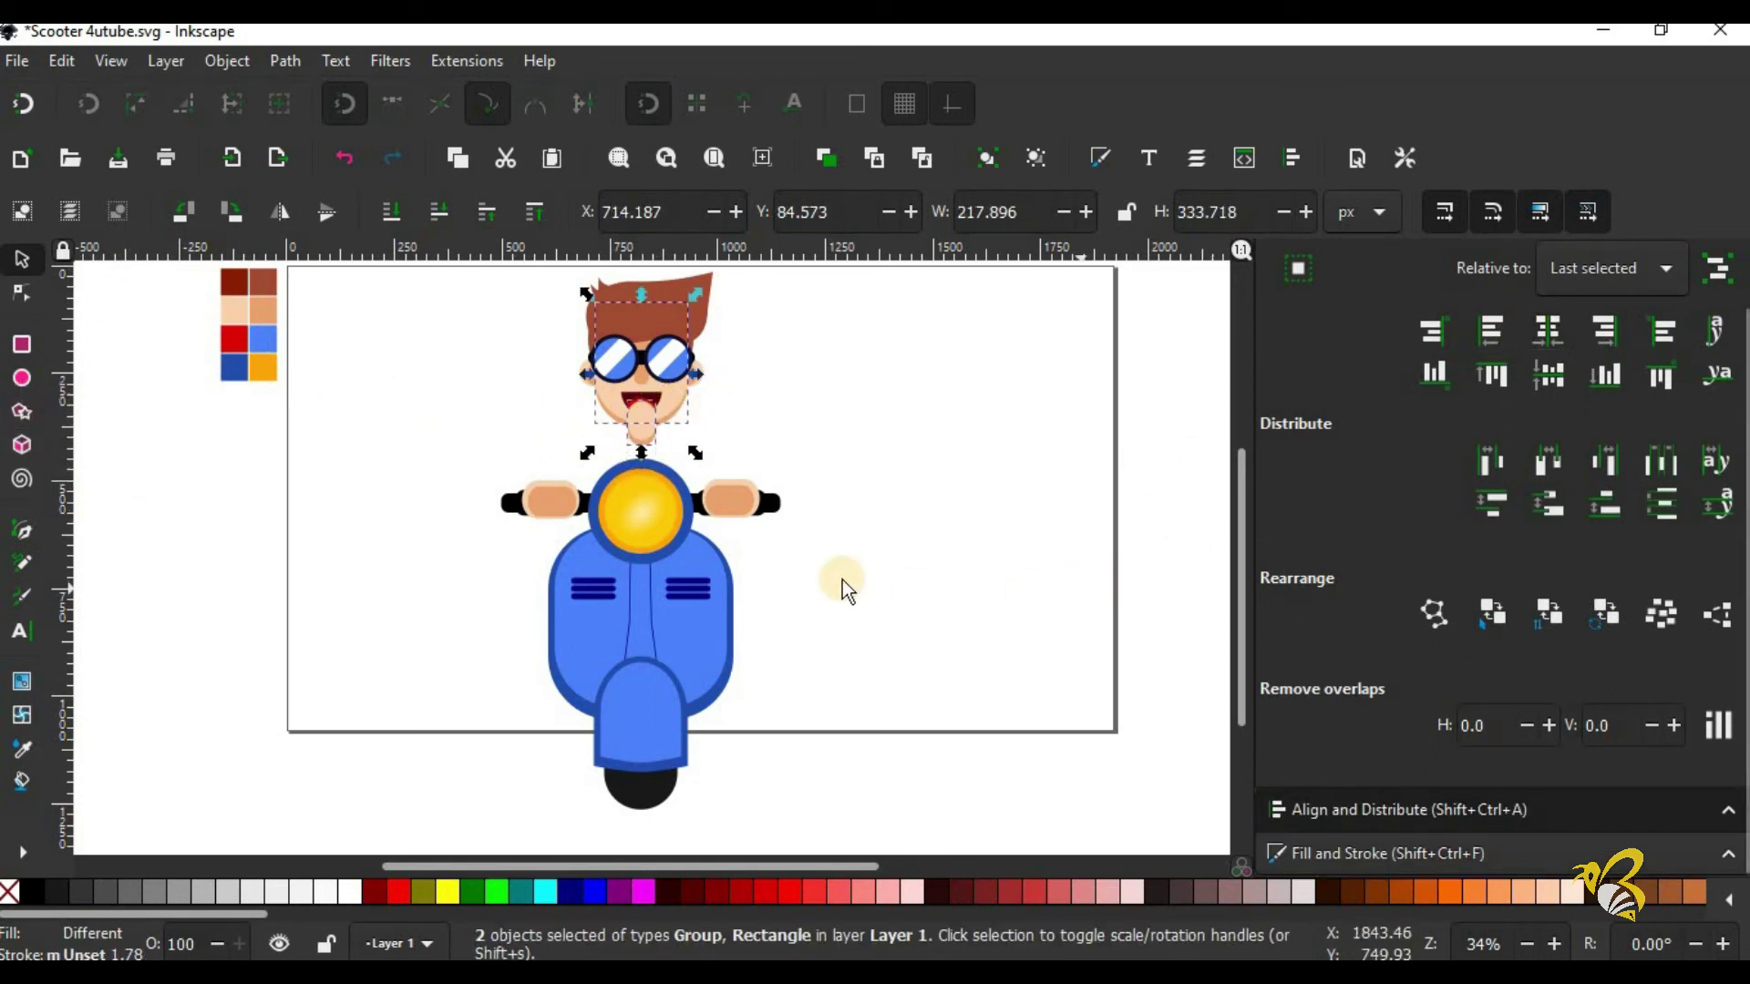
left_click(176, 390)
left_click(641, 444)
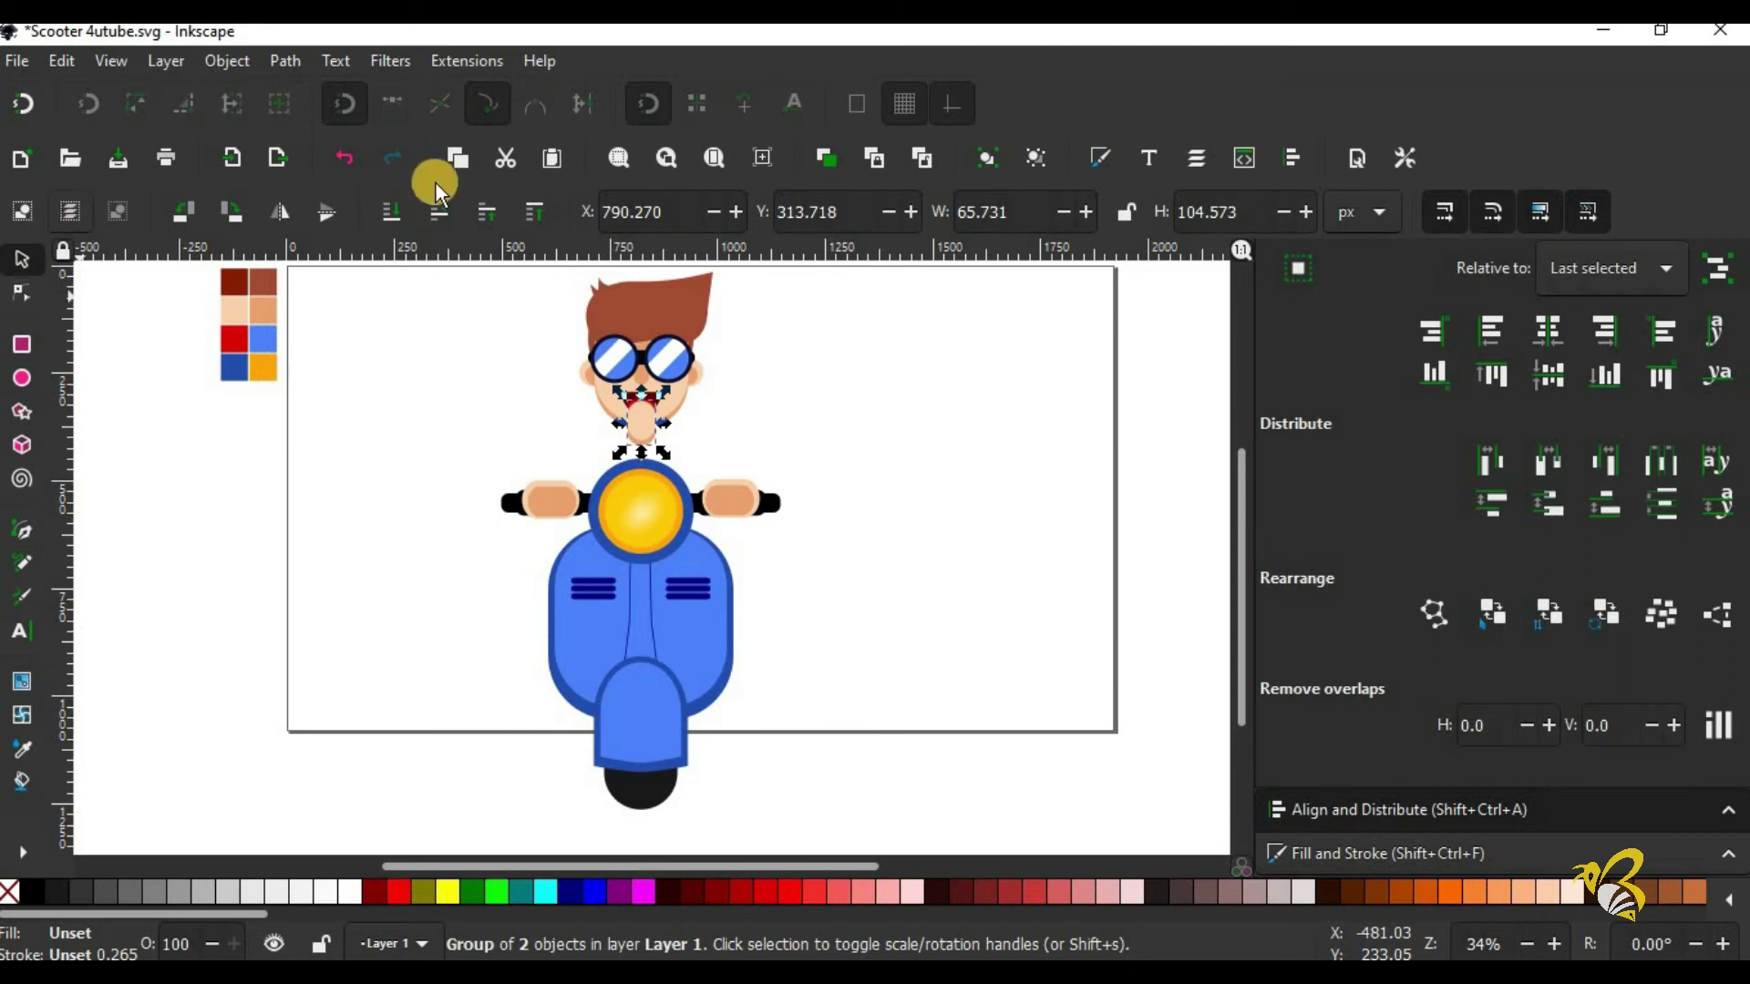
Step: Draw a rounded torso rectangle below the head, fill it red, and send it to the bottom
left_click_drag(637, 447, 783, 474)
left_click(21, 344)
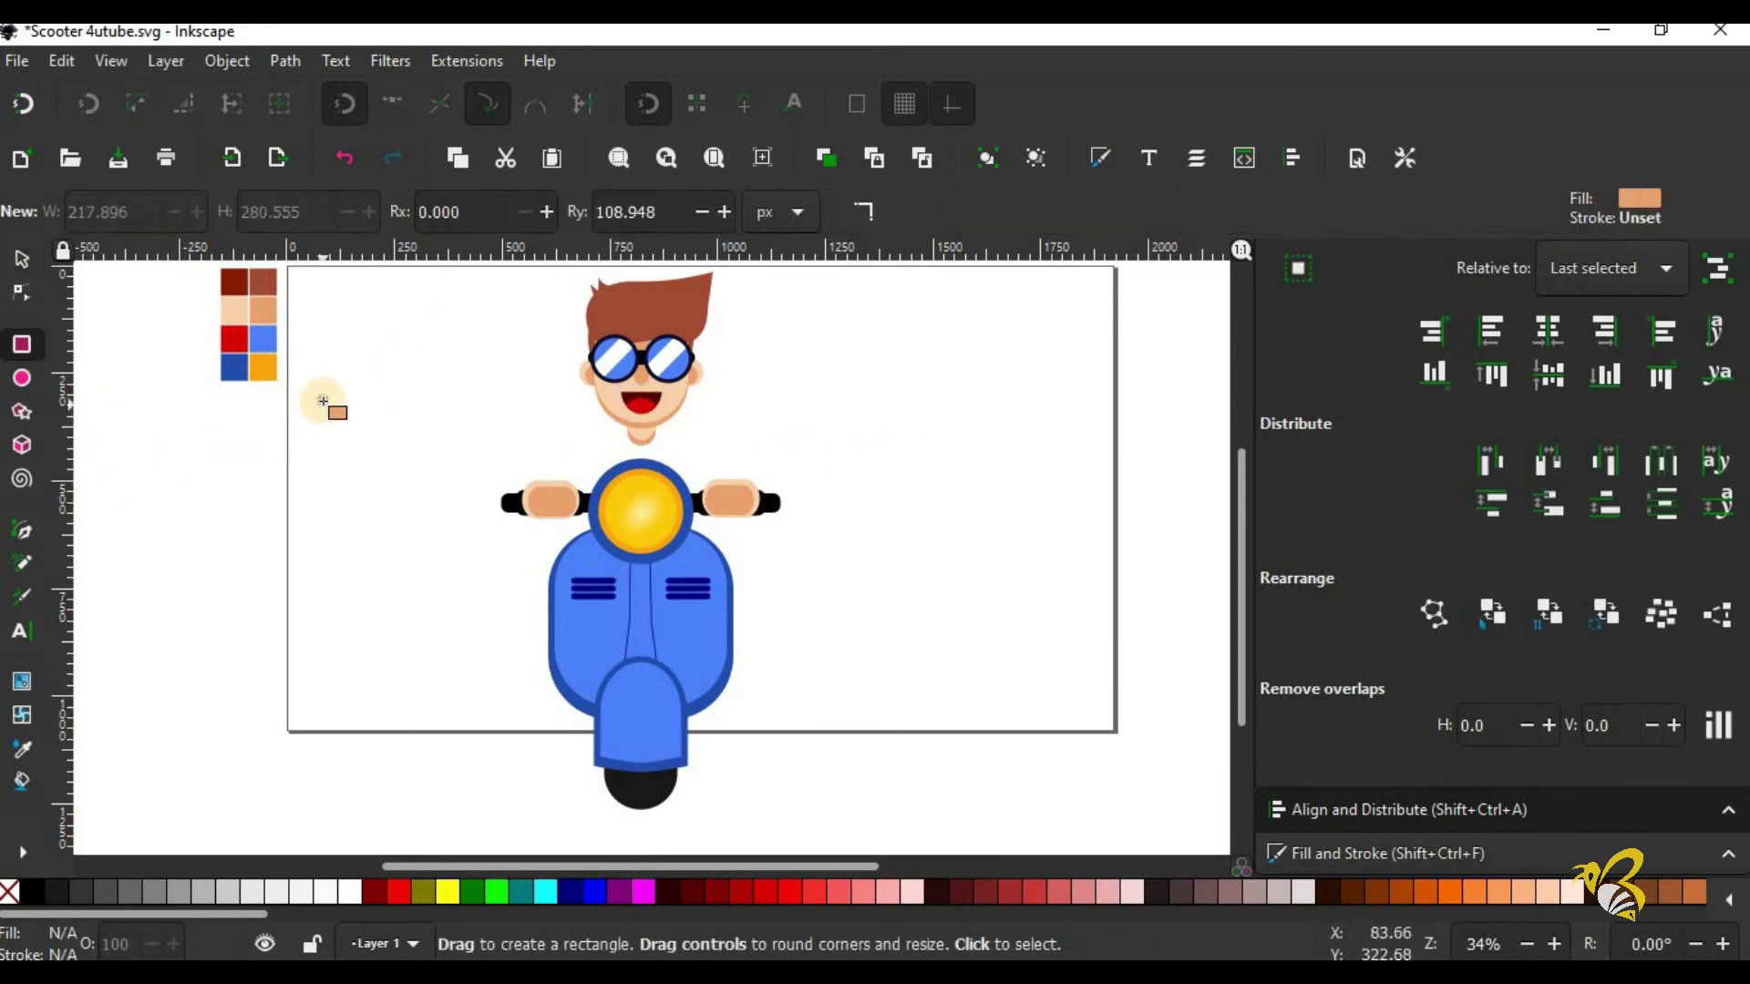
left_click_drag(325, 401, 430, 550)
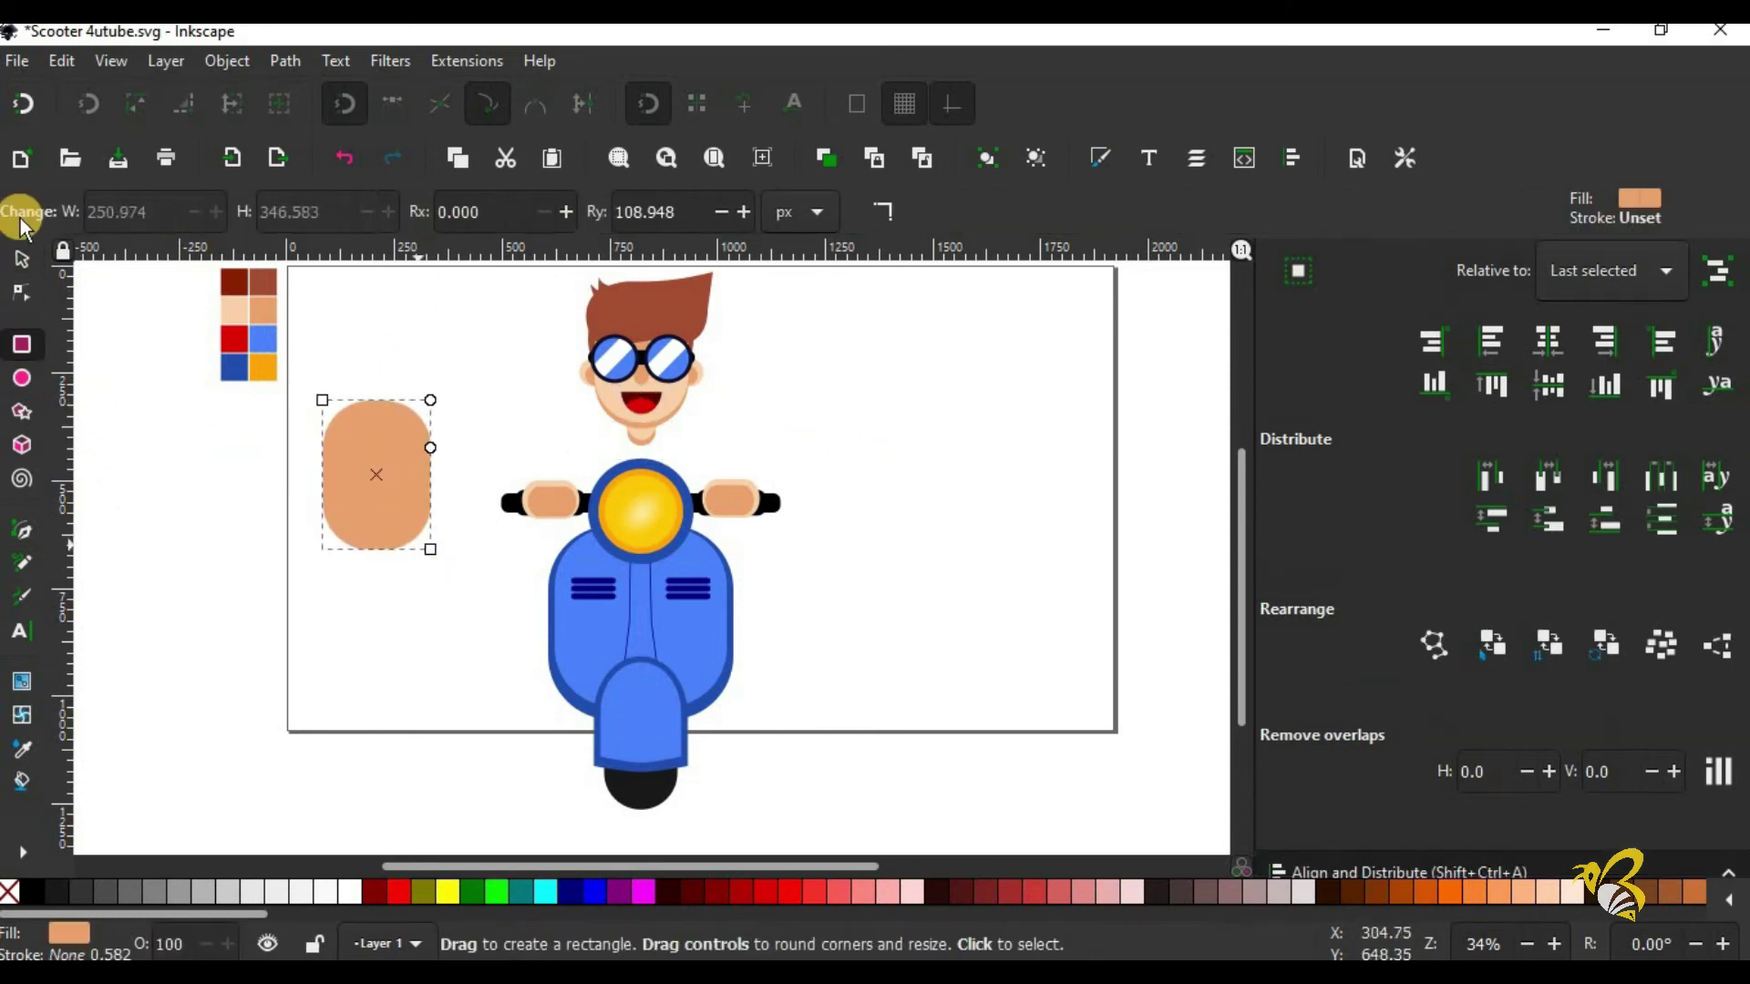
key("n")
left_click(22, 259)
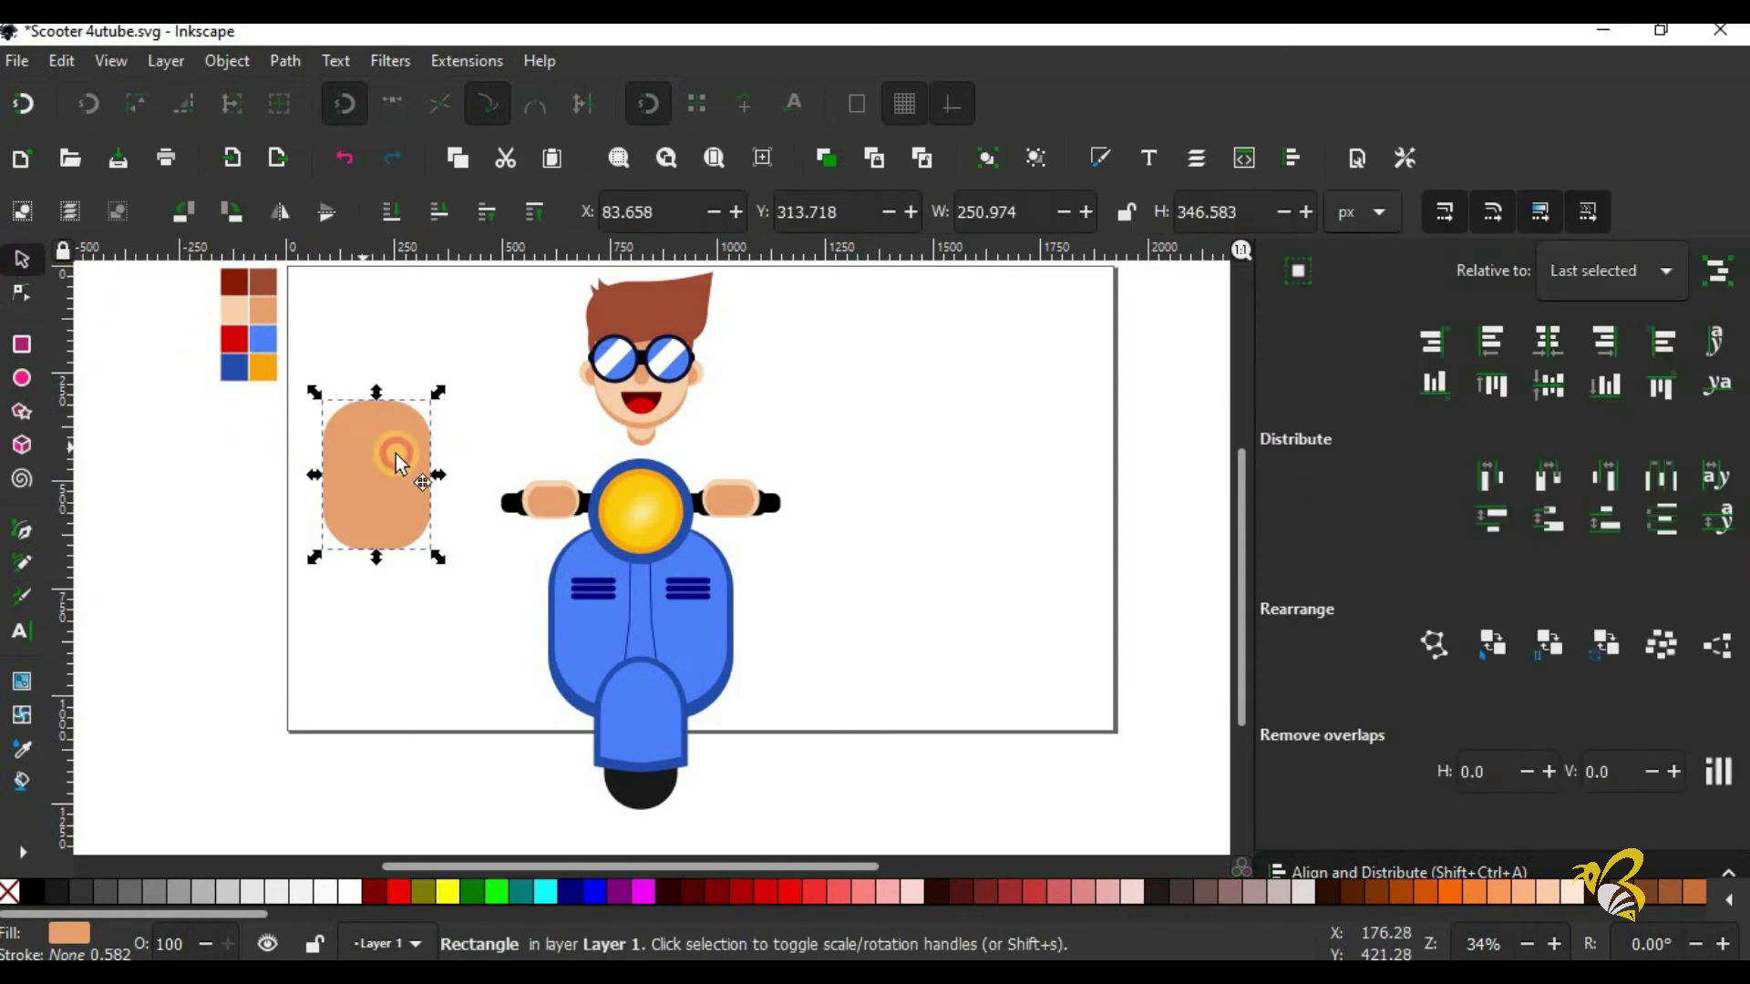
left_click_drag(395, 454, 635, 488)
left_click(22, 747)
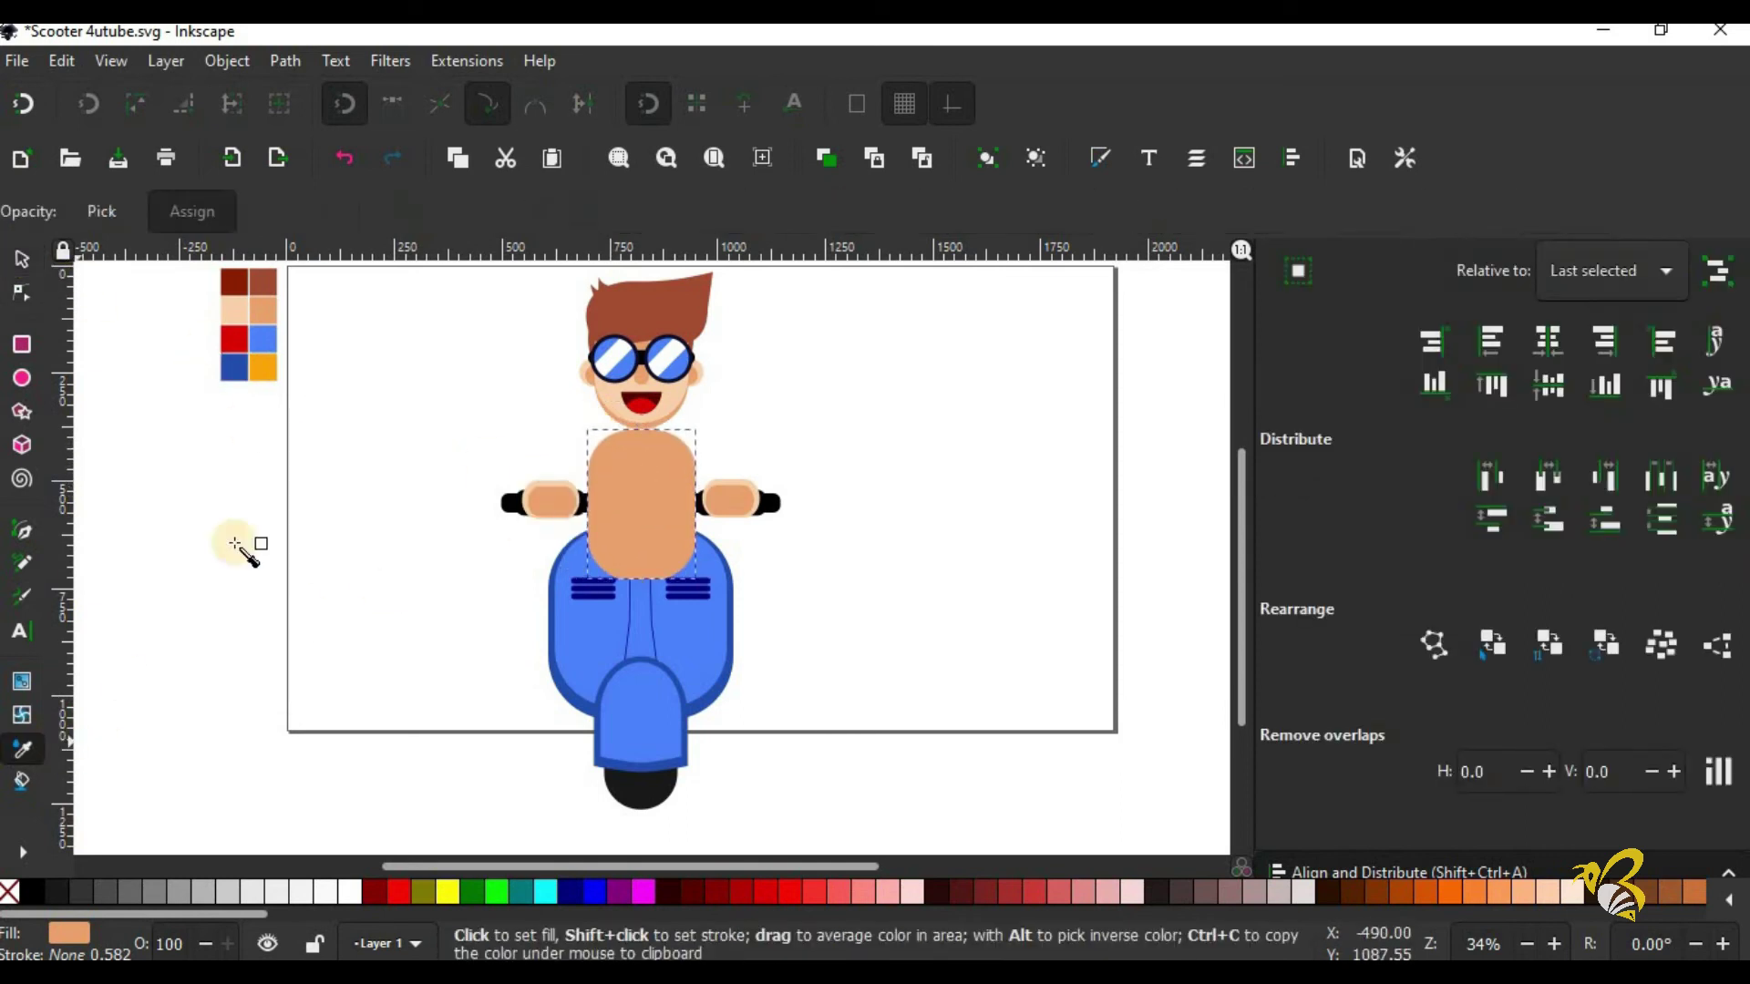
left_click(232, 342)
key("s")
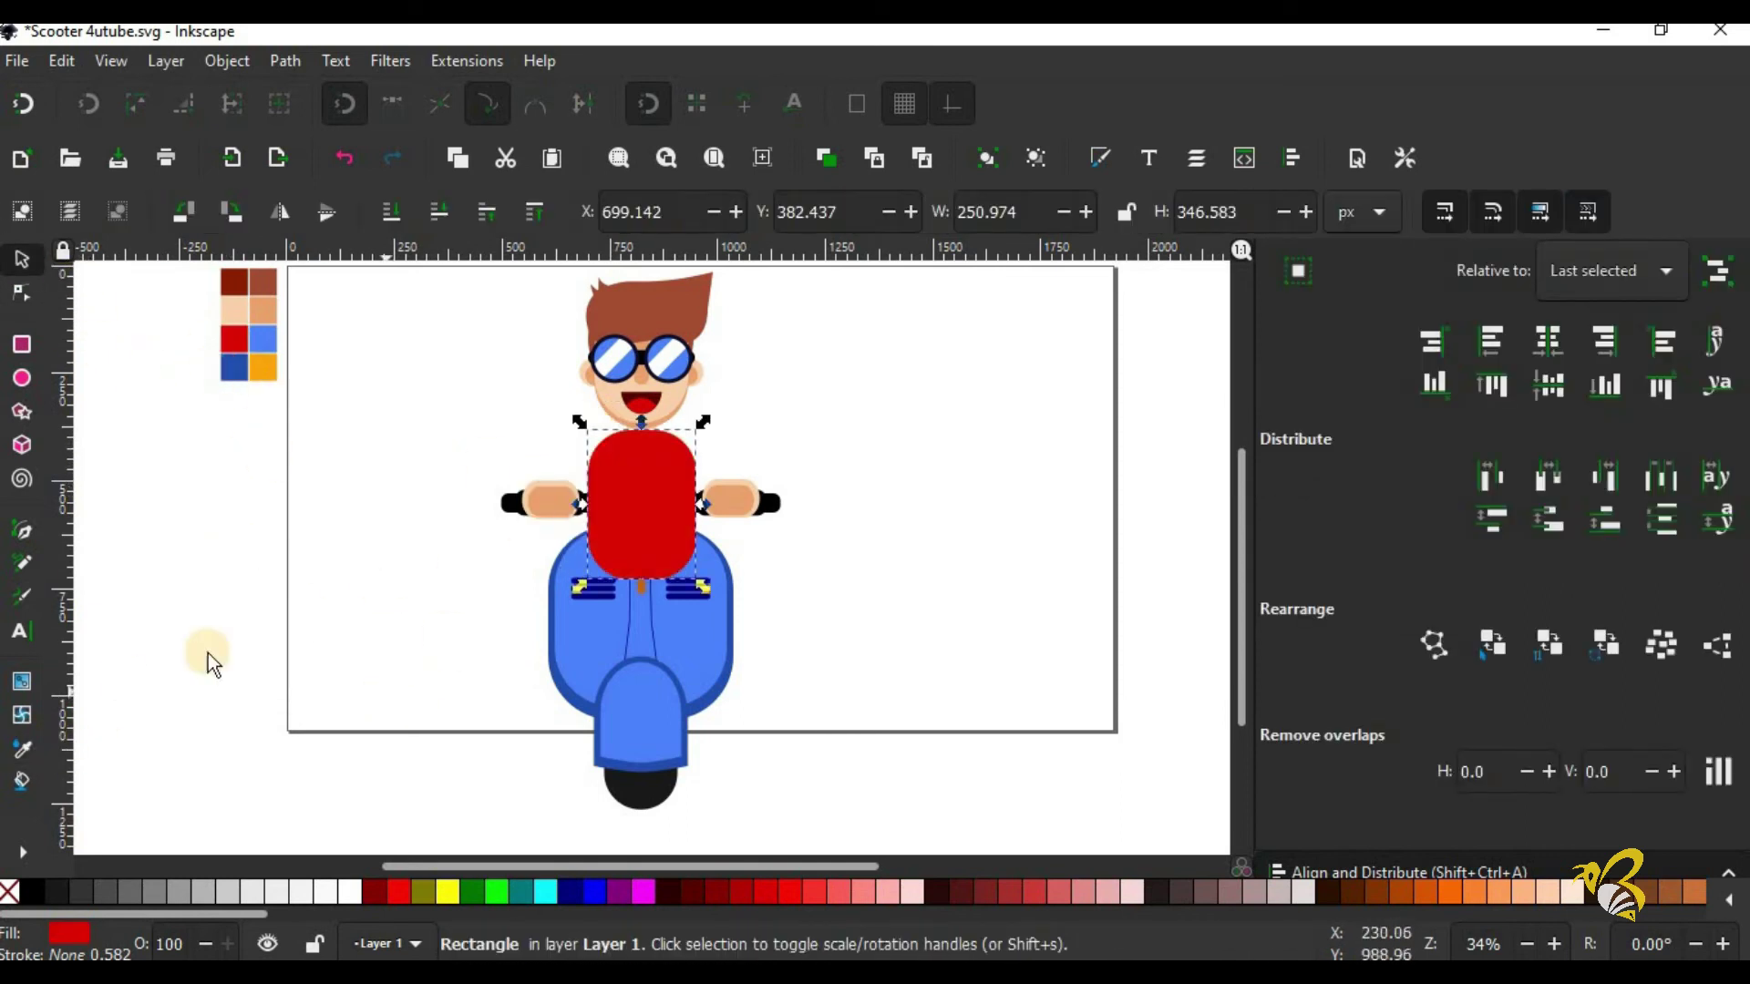
left_click(391, 211)
left_click(1052, 593)
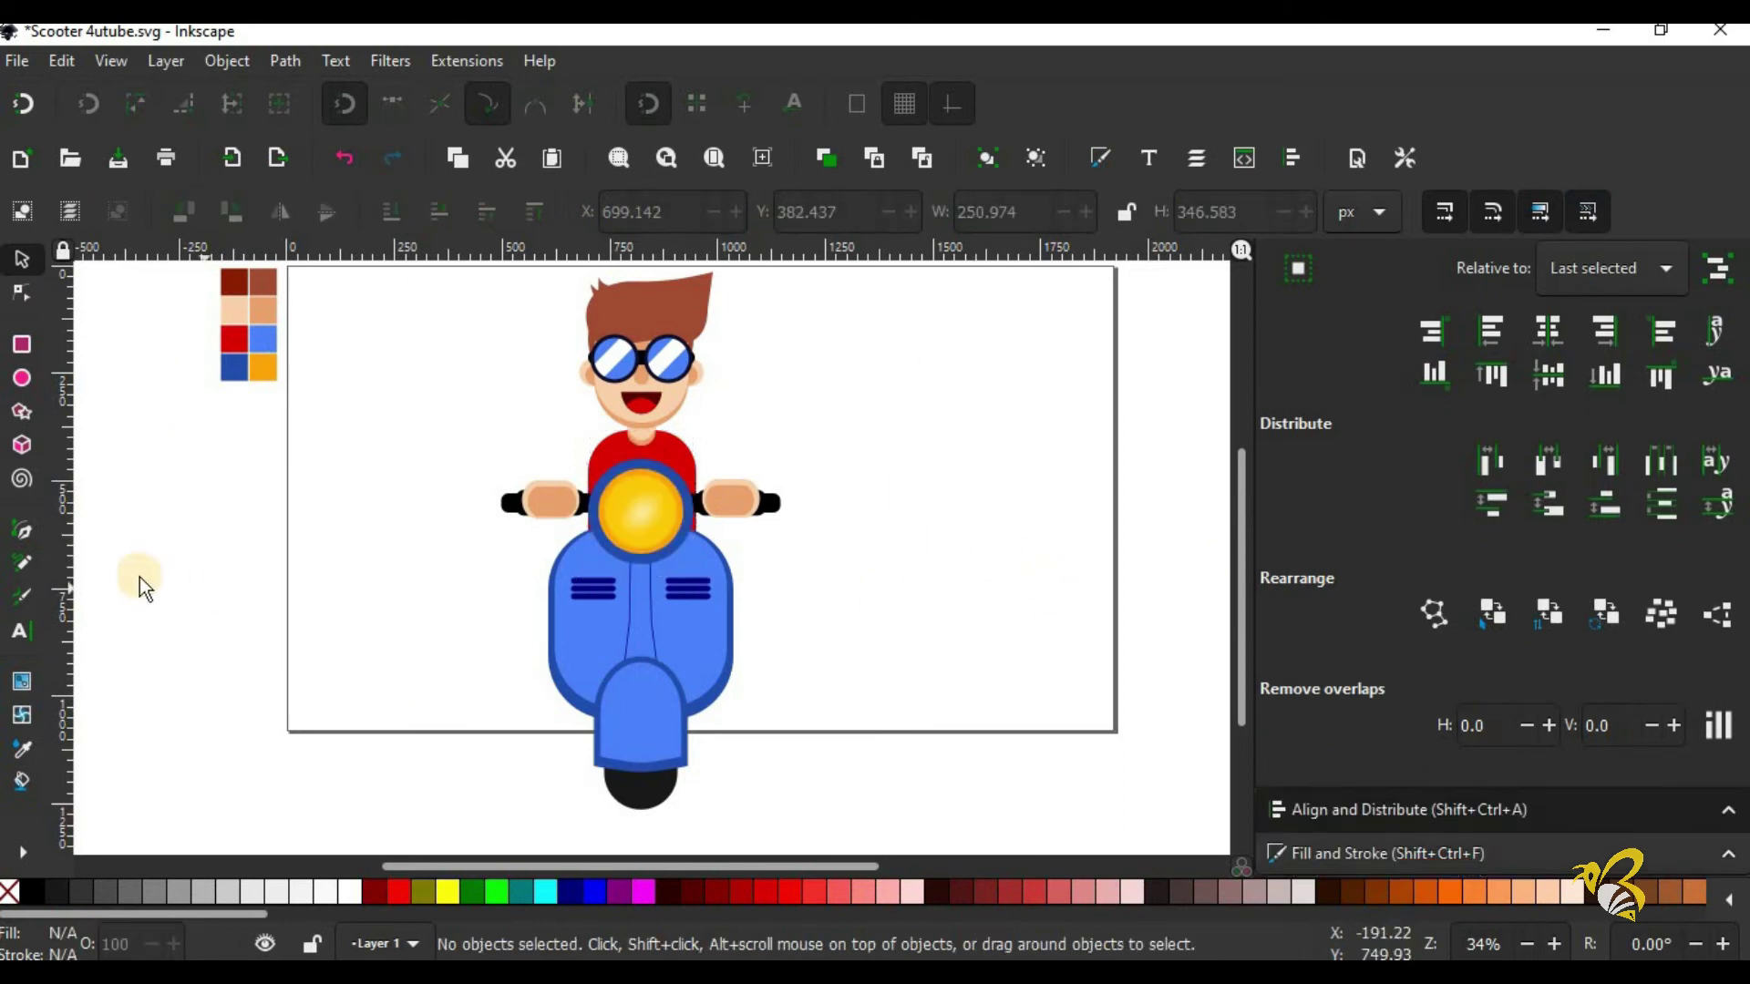
Step: Draw a small bright red rounded rectangle near the page's left
left_click(21, 377)
left_click(25, 350)
left_click_drag(324, 420, 375, 491)
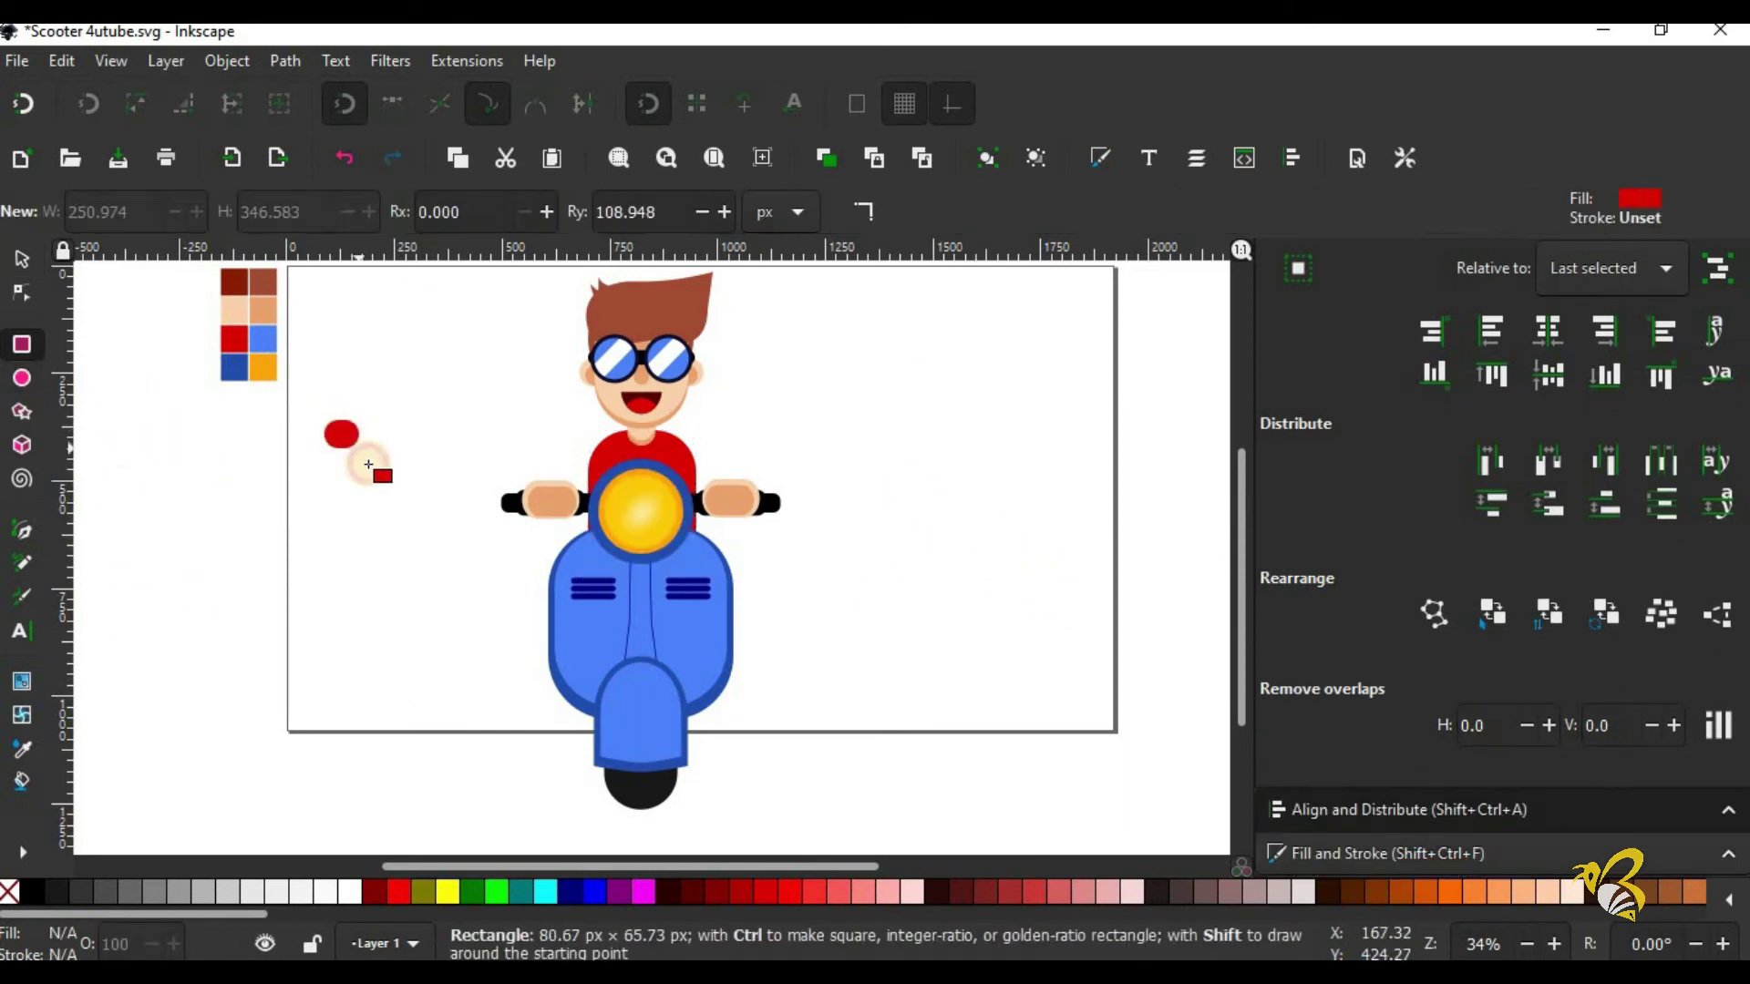
left_click(22, 294)
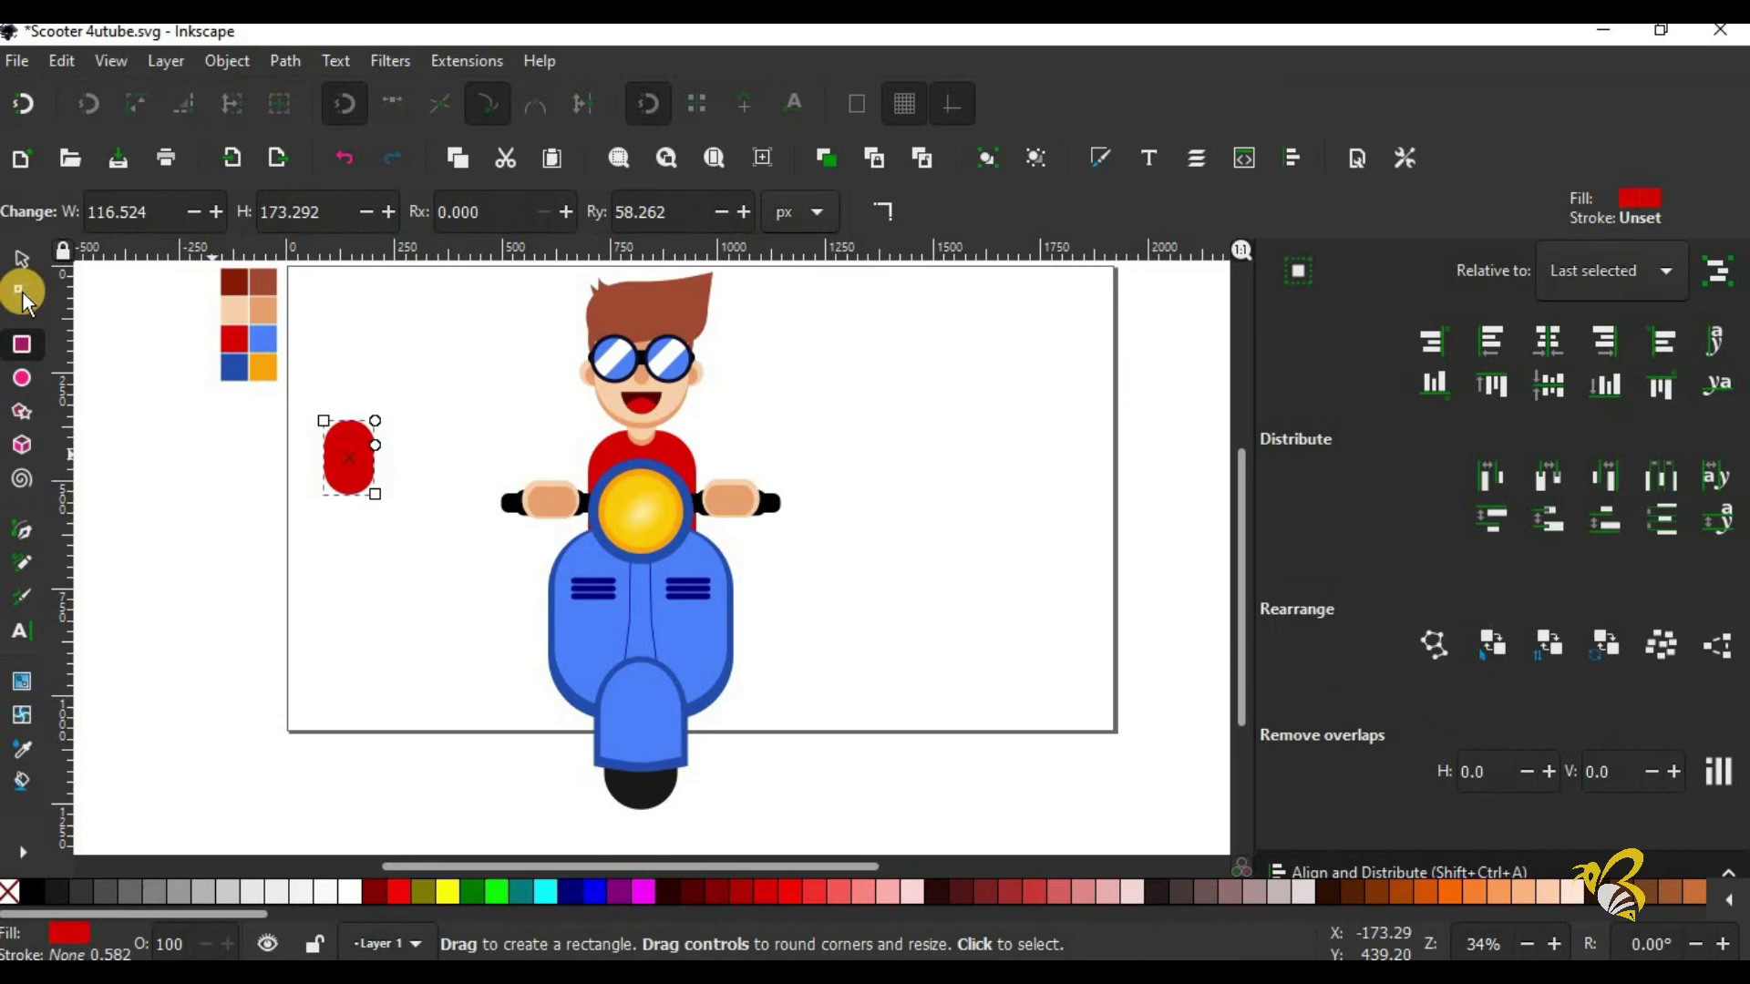
left_click(373, 891)
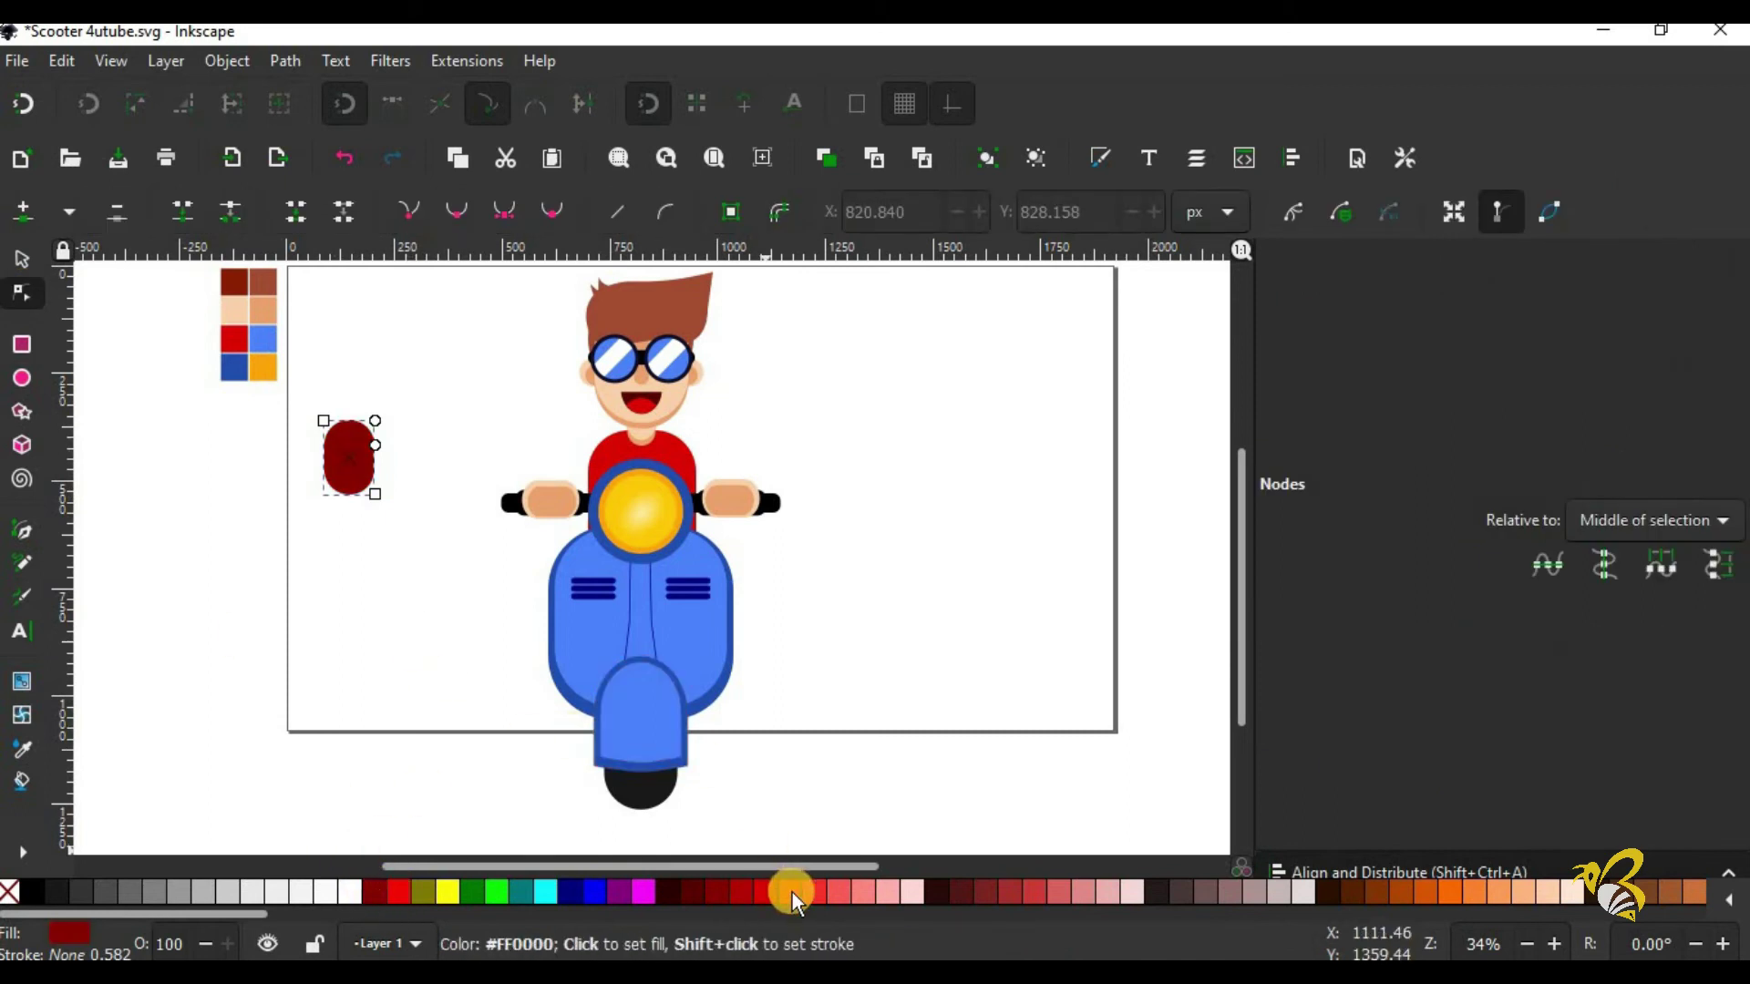
left_click(791, 893)
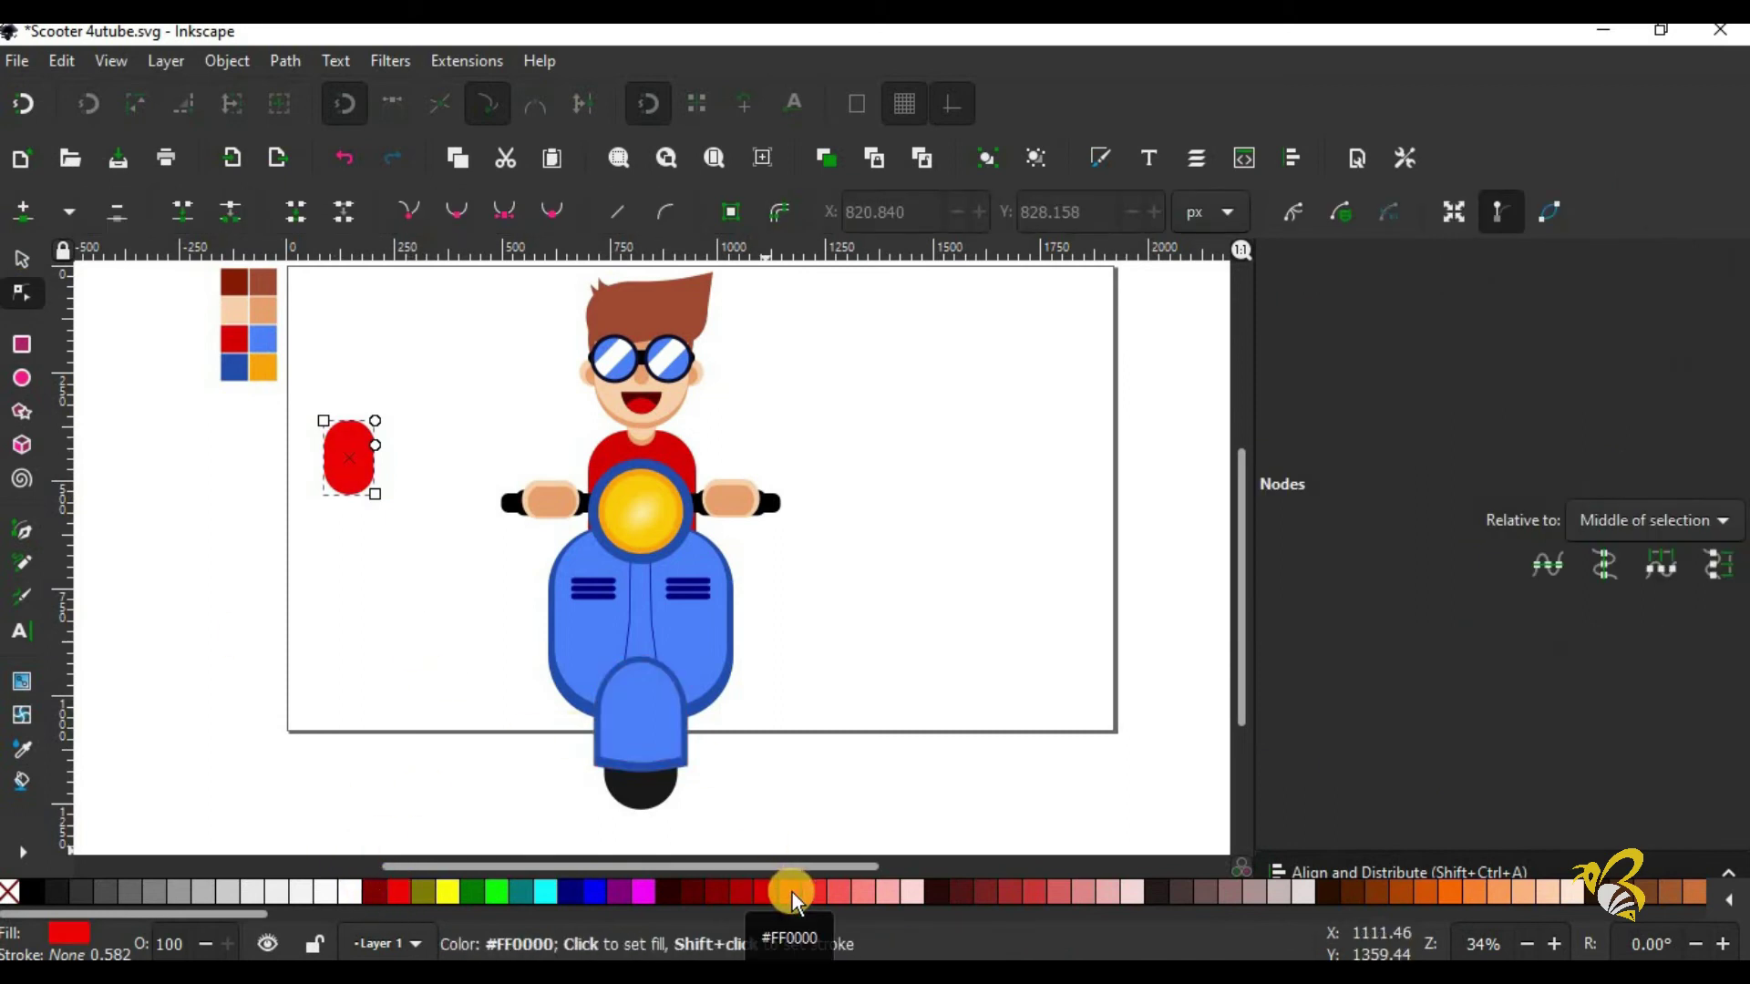
Step: Overlap a second rectangle on its lower half and apply Path > Difference to leave a dome
left_click(21, 344)
mouse_move(282, 464)
left_mouse_down()
mouse_move(403, 524)
mouse_move(372, 492)
left_mouse_up()
left_click(22, 260)
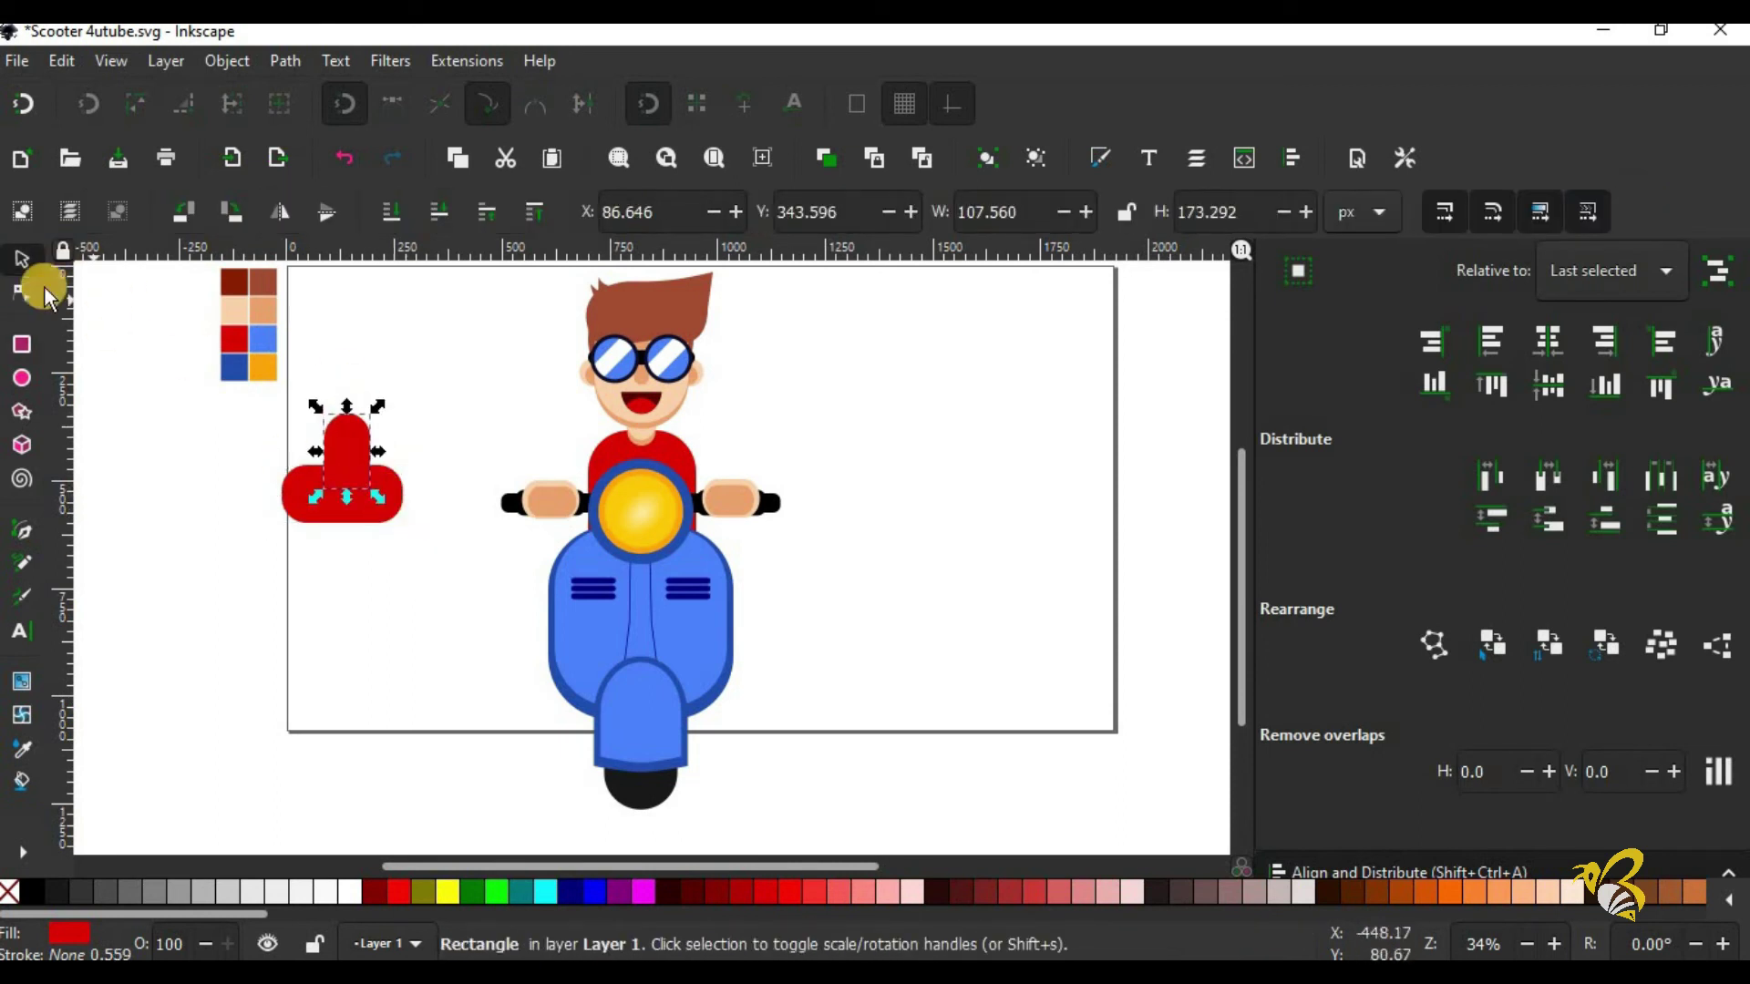
left_click(21, 293)
left_click(21, 259)
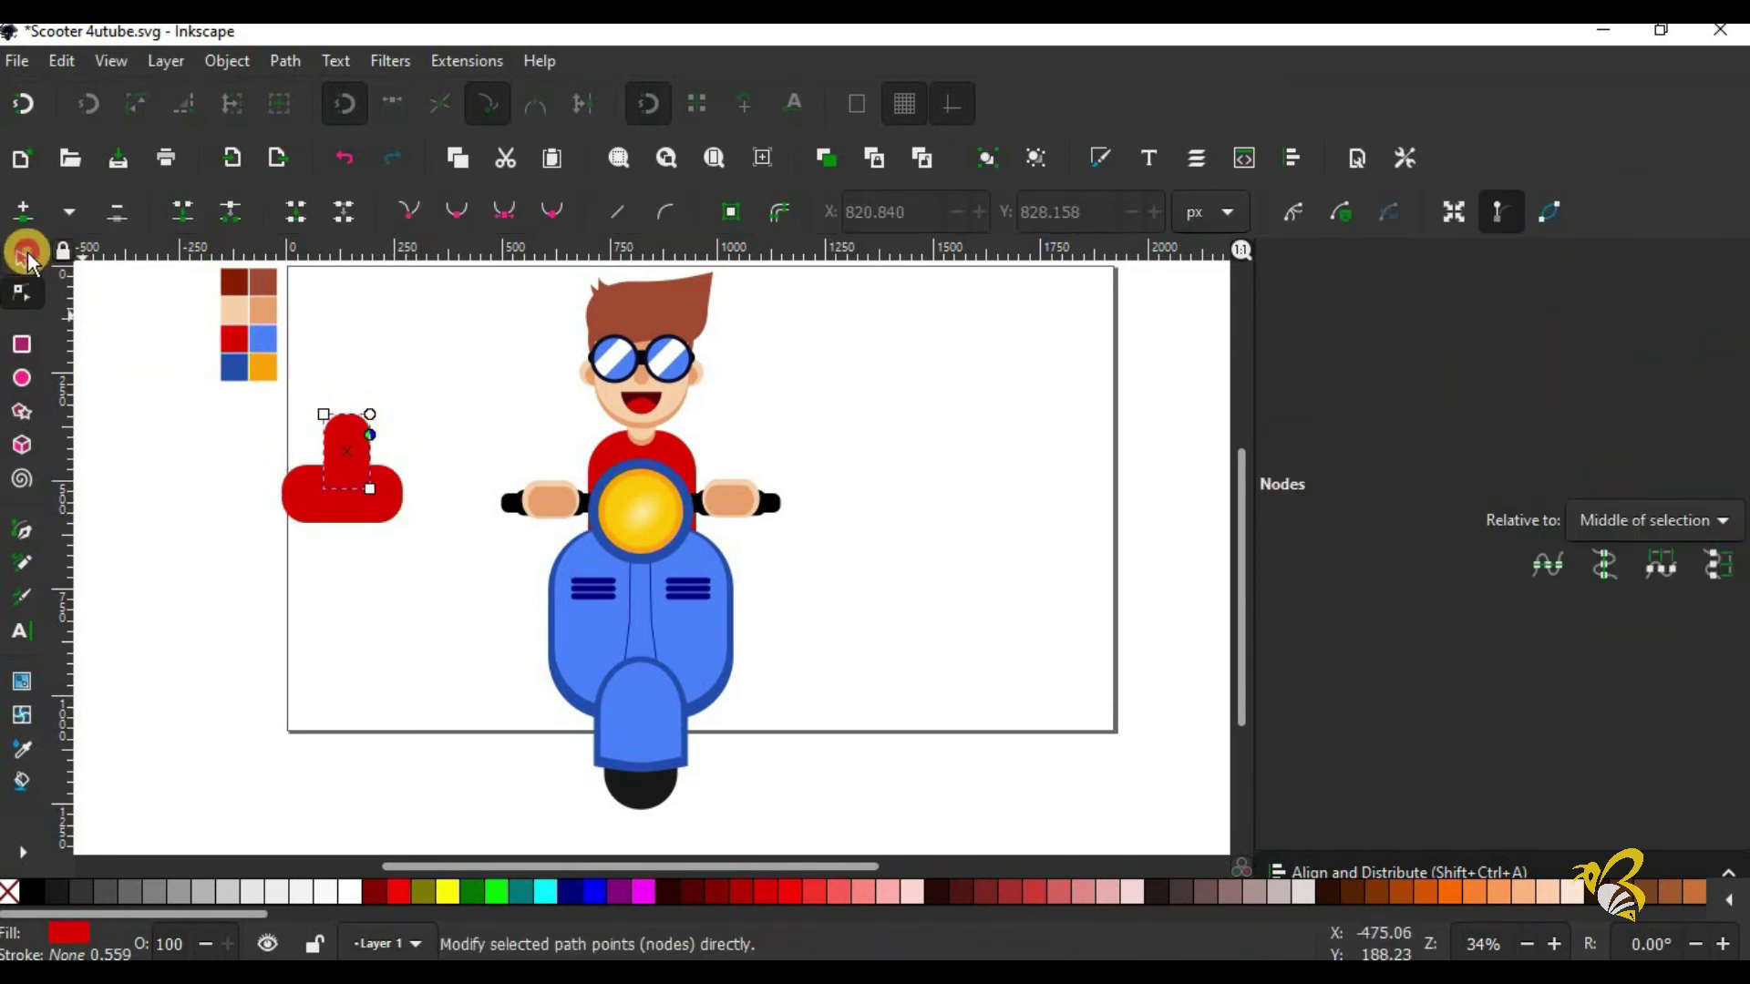
left_click(292, 489, "shift")
left_click(285, 61)
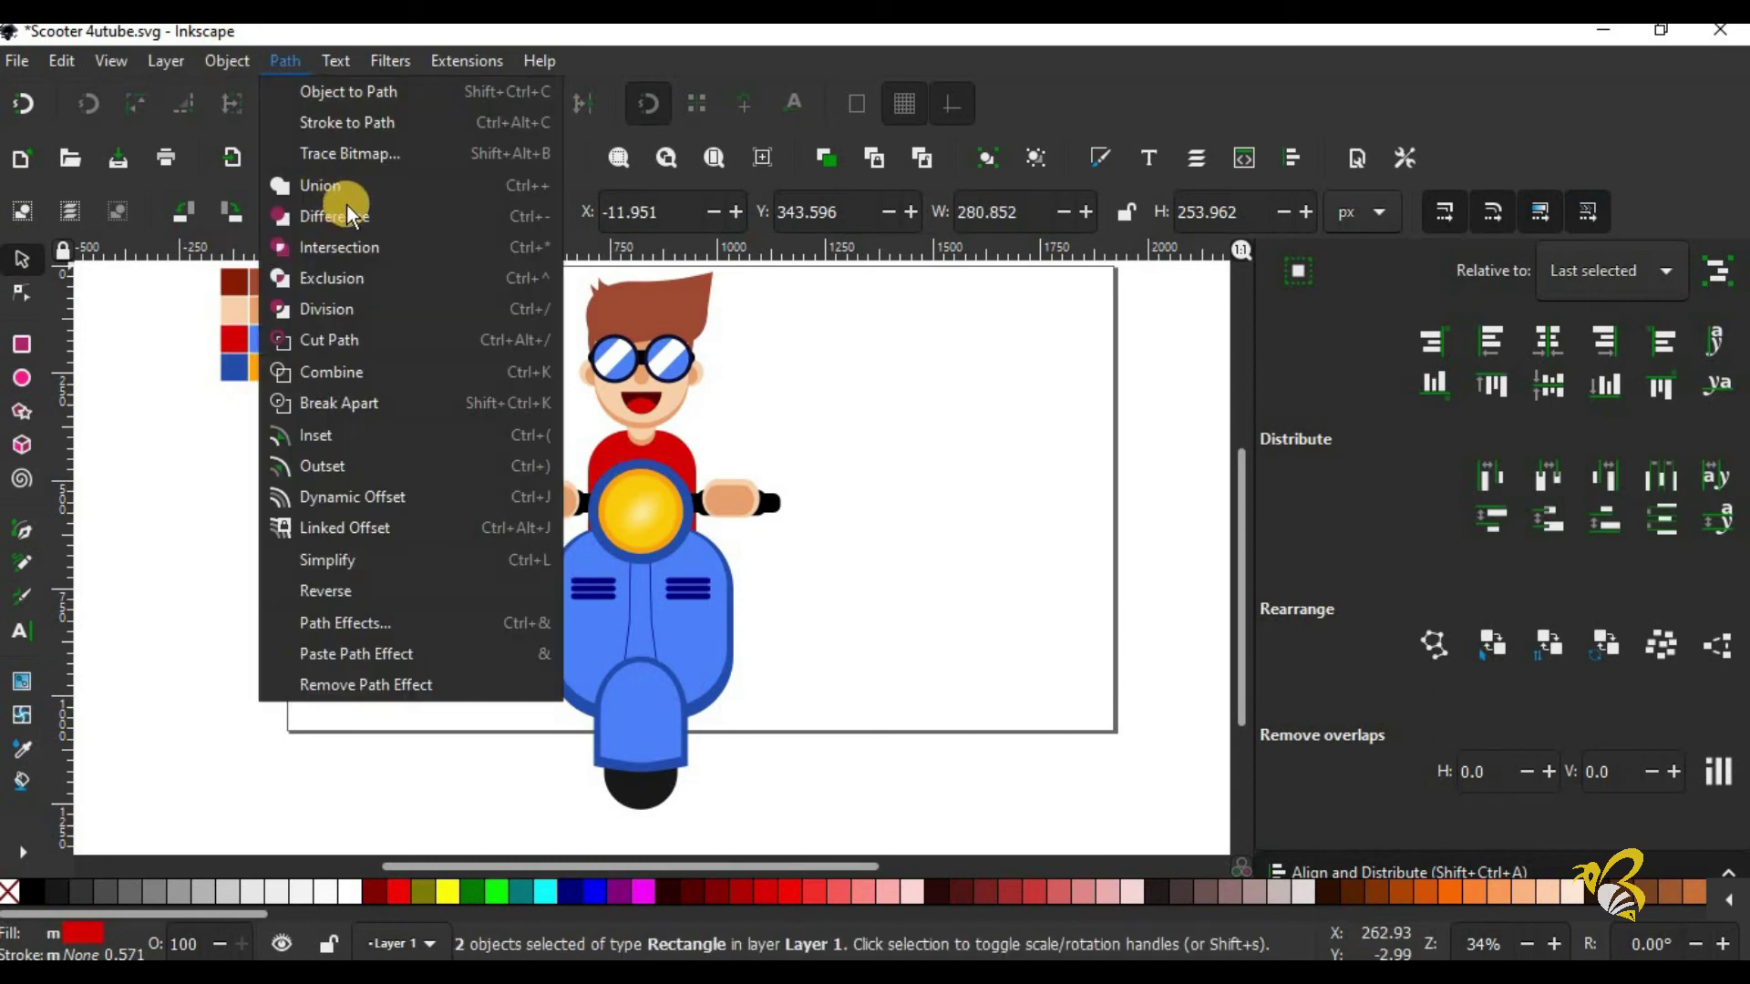
left_click(346, 206)
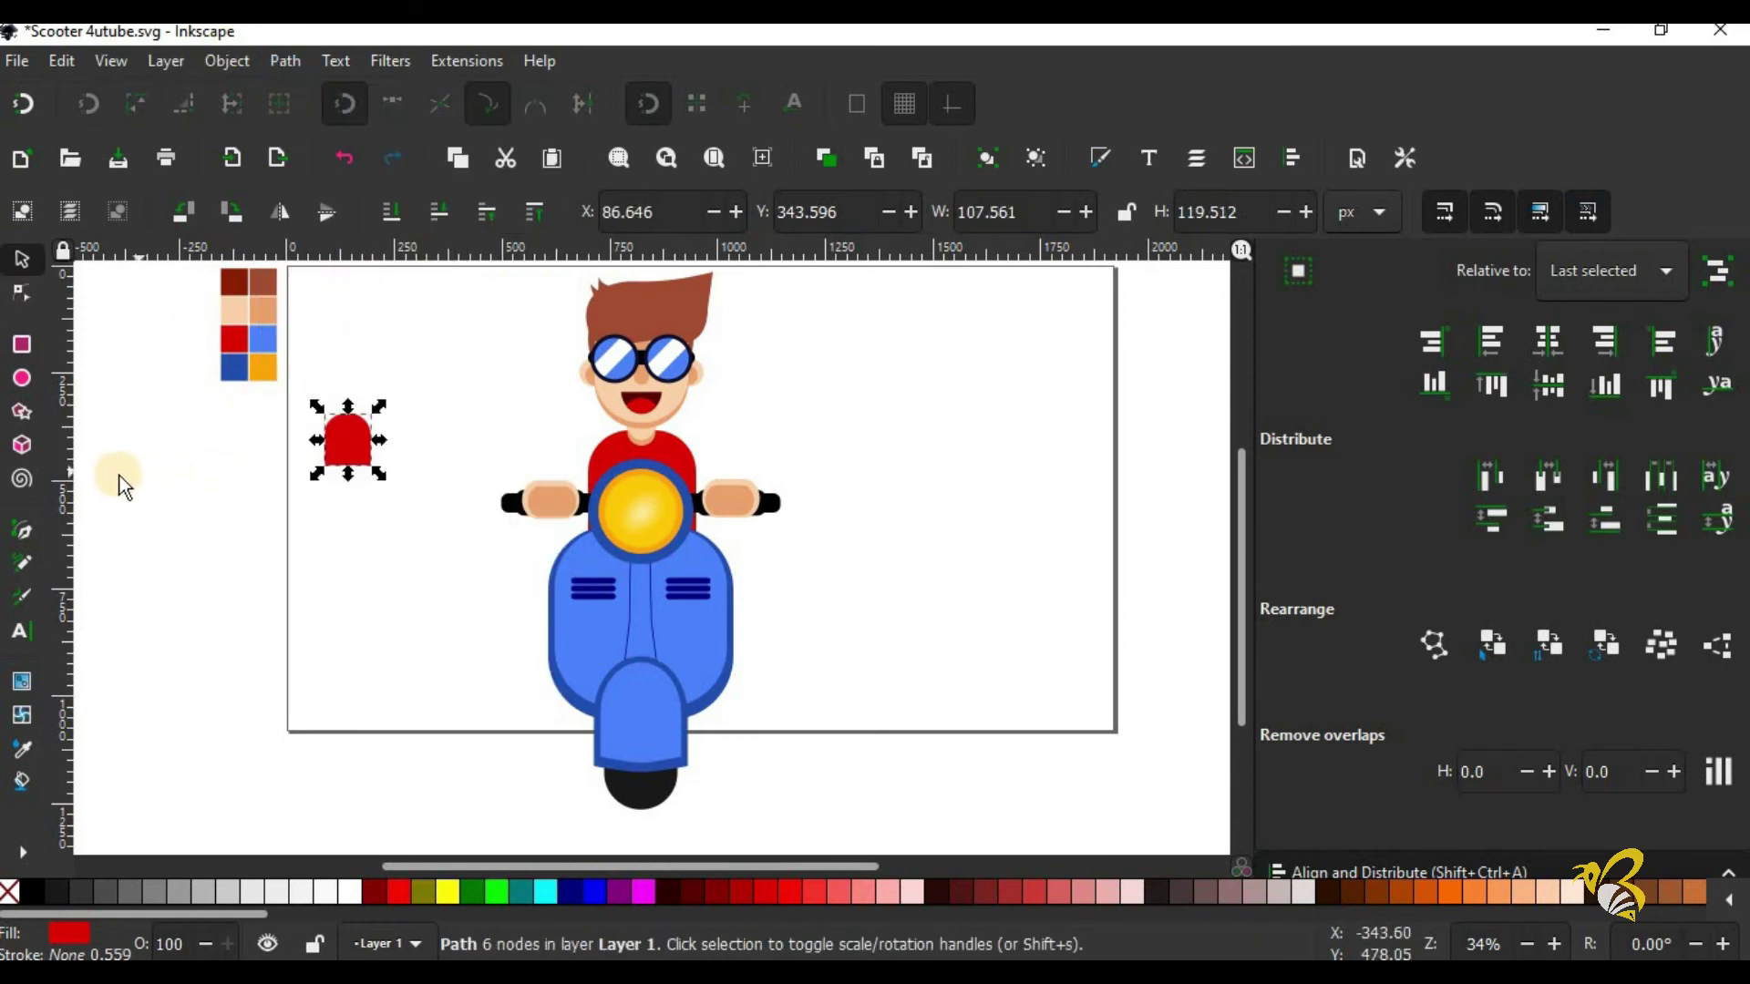
left_click(22, 345)
Step: Draw a tall peach arm rectangle and fit it under the red sleeve
mouse_move(191, 499)
left_mouse_down()
mouse_move(235, 578)
mouse_move(230, 605)
left_mouse_up()
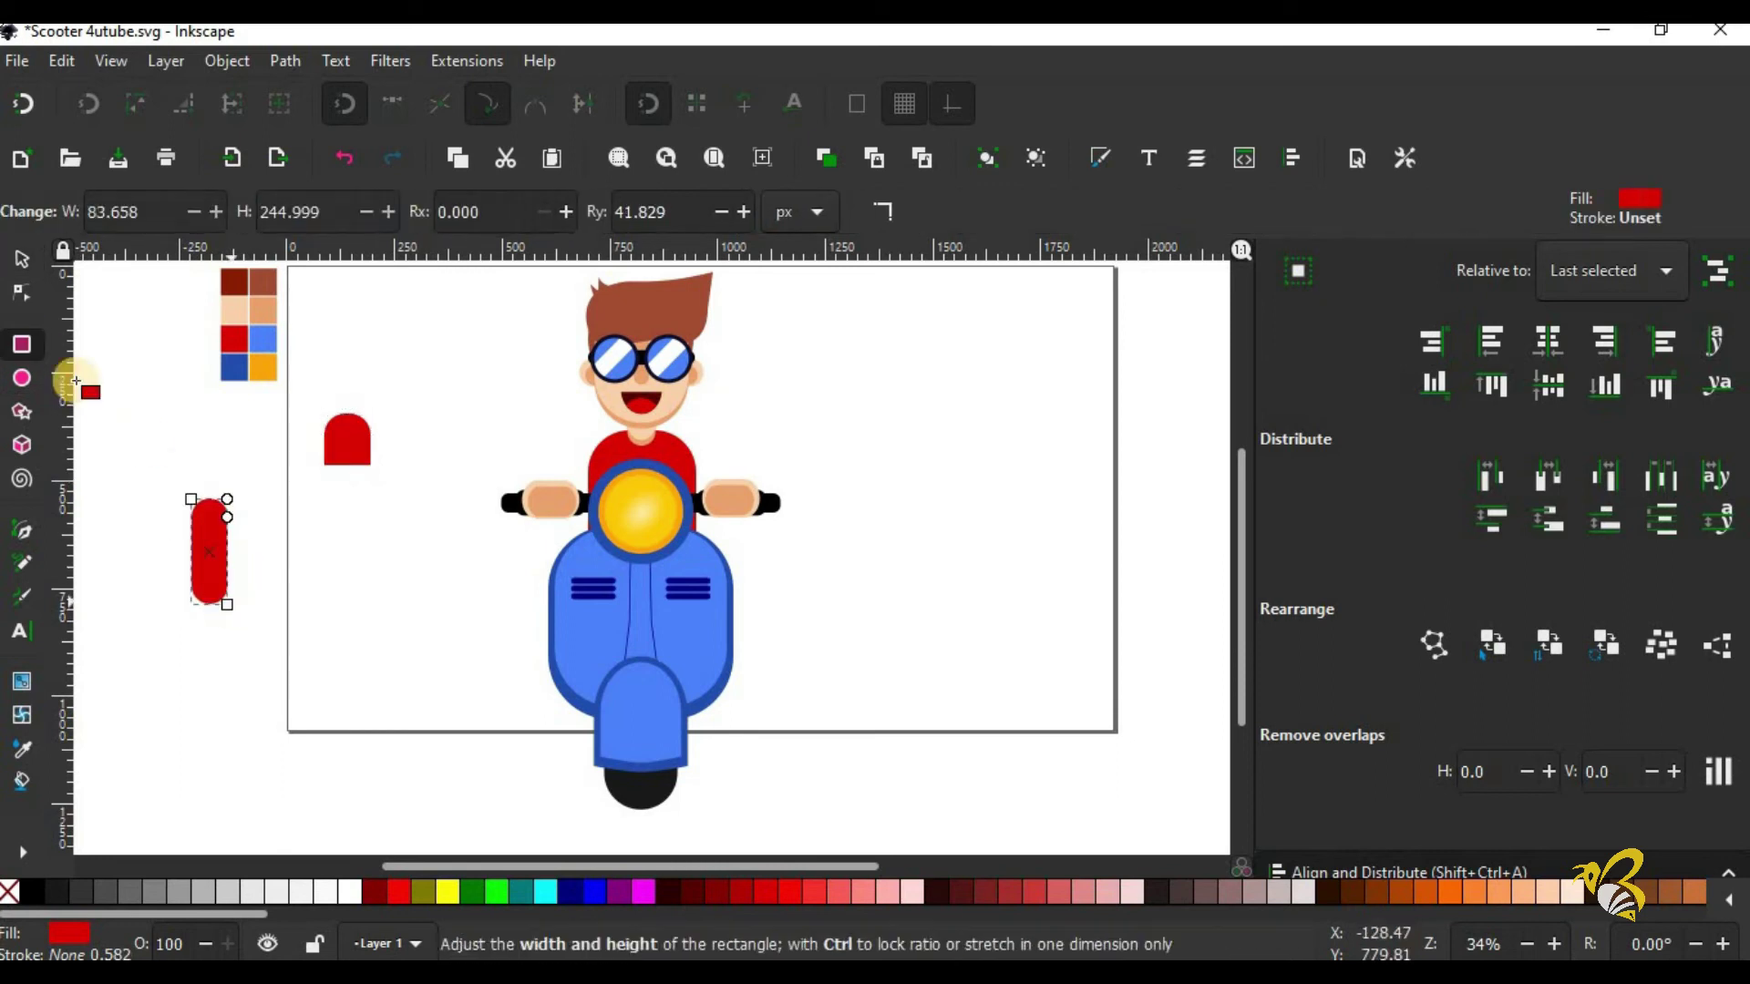
left_click(23, 259)
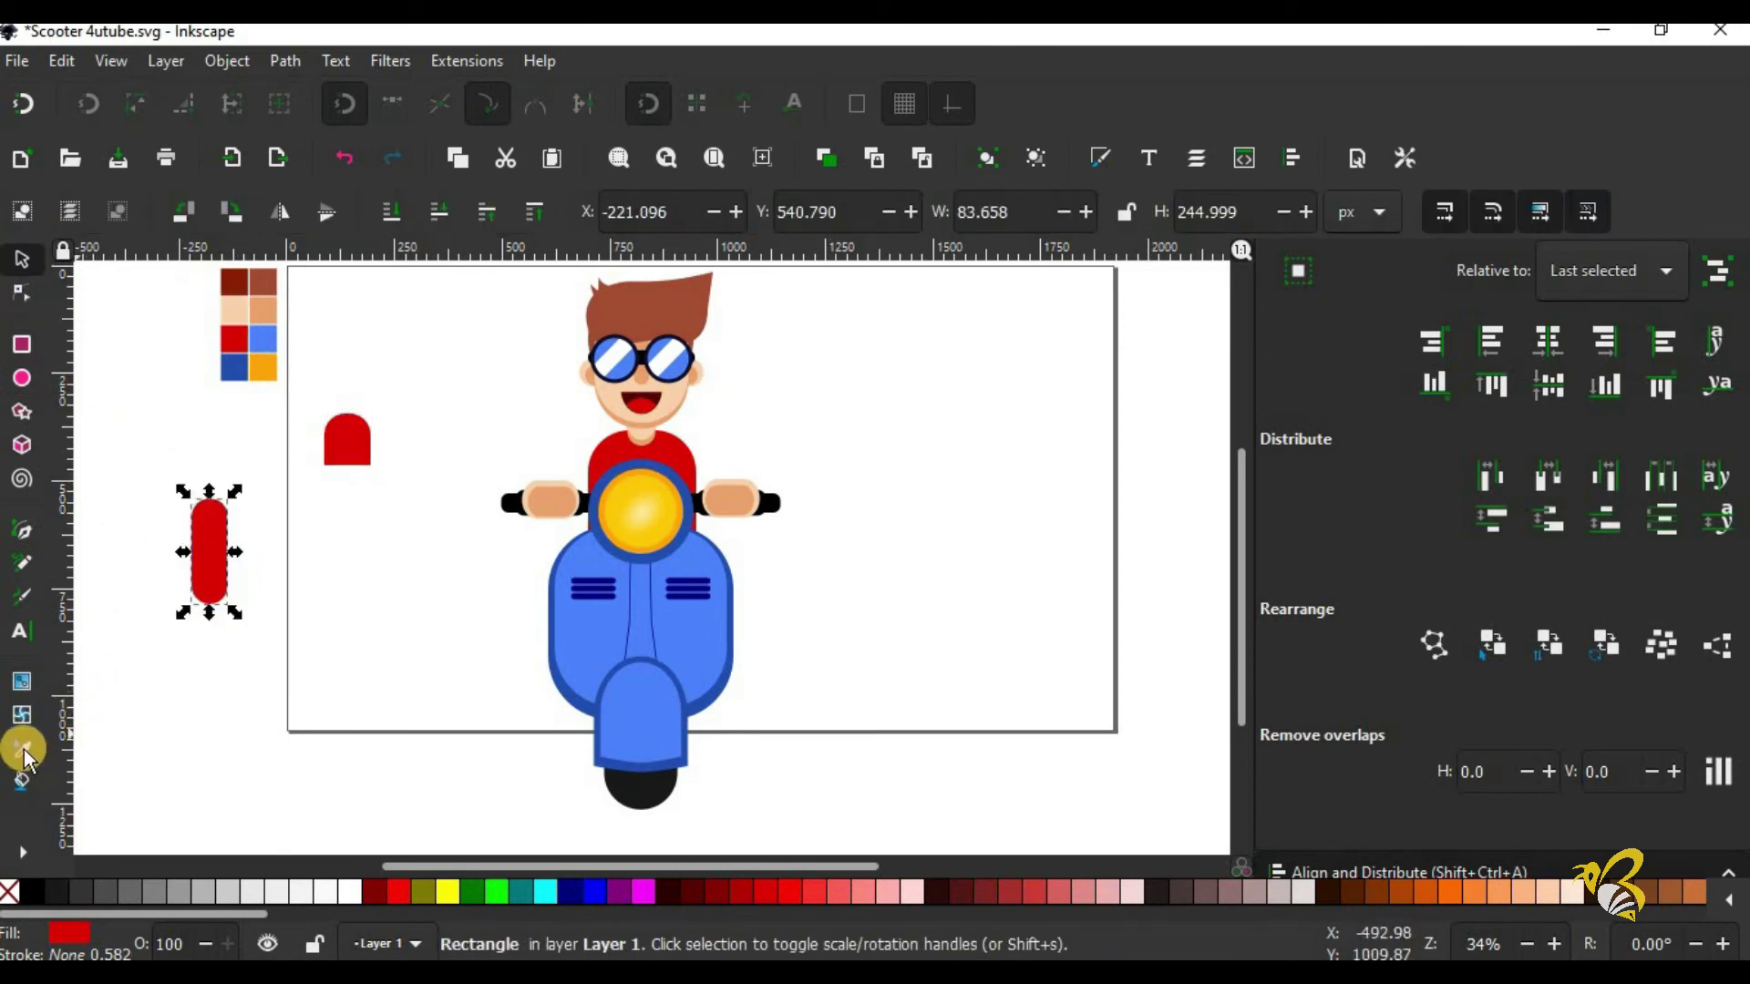
left_click(22, 749)
left_click(228, 318)
key("s")
mouse_move(210, 543)
left_mouse_down()
mouse_move(347, 455)
mouse_move(368, 486)
mouse_move(355, 495)
left_mouse_up()
left_click_drag(294, 390, 406, 572)
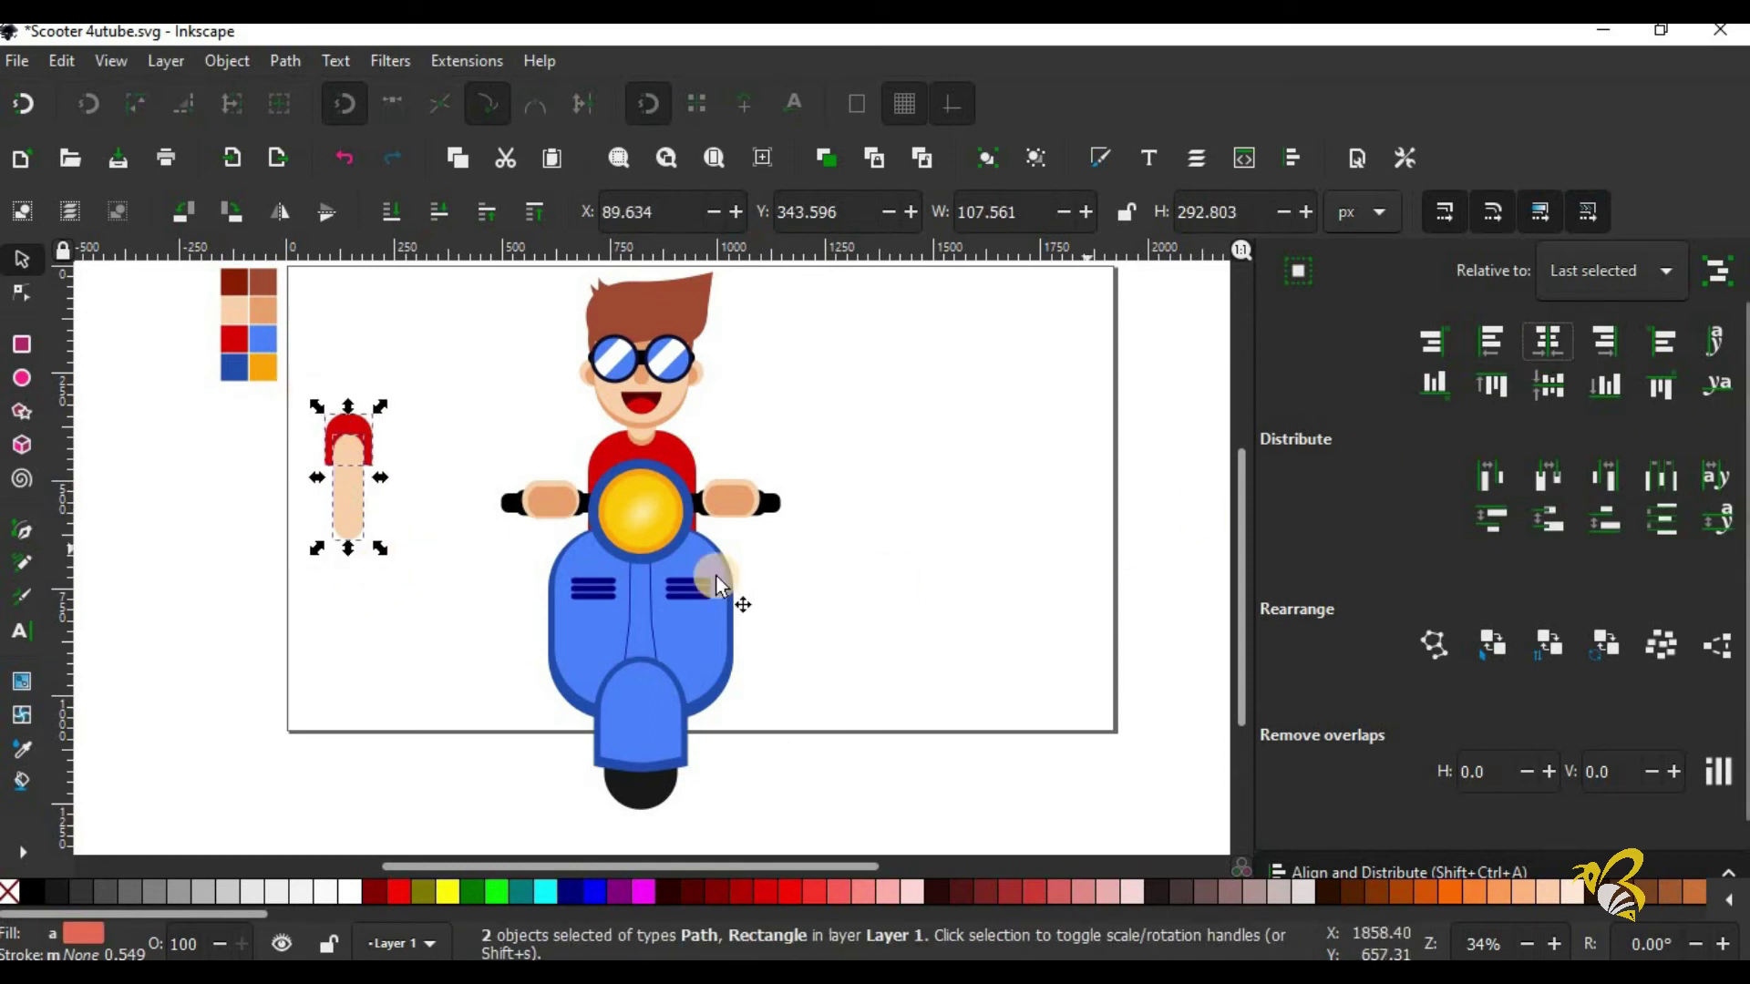
Step: Send the peach arm behind the red sleeve
key("Escape")
key("shift+ctrl+f")
left_click(353, 512)
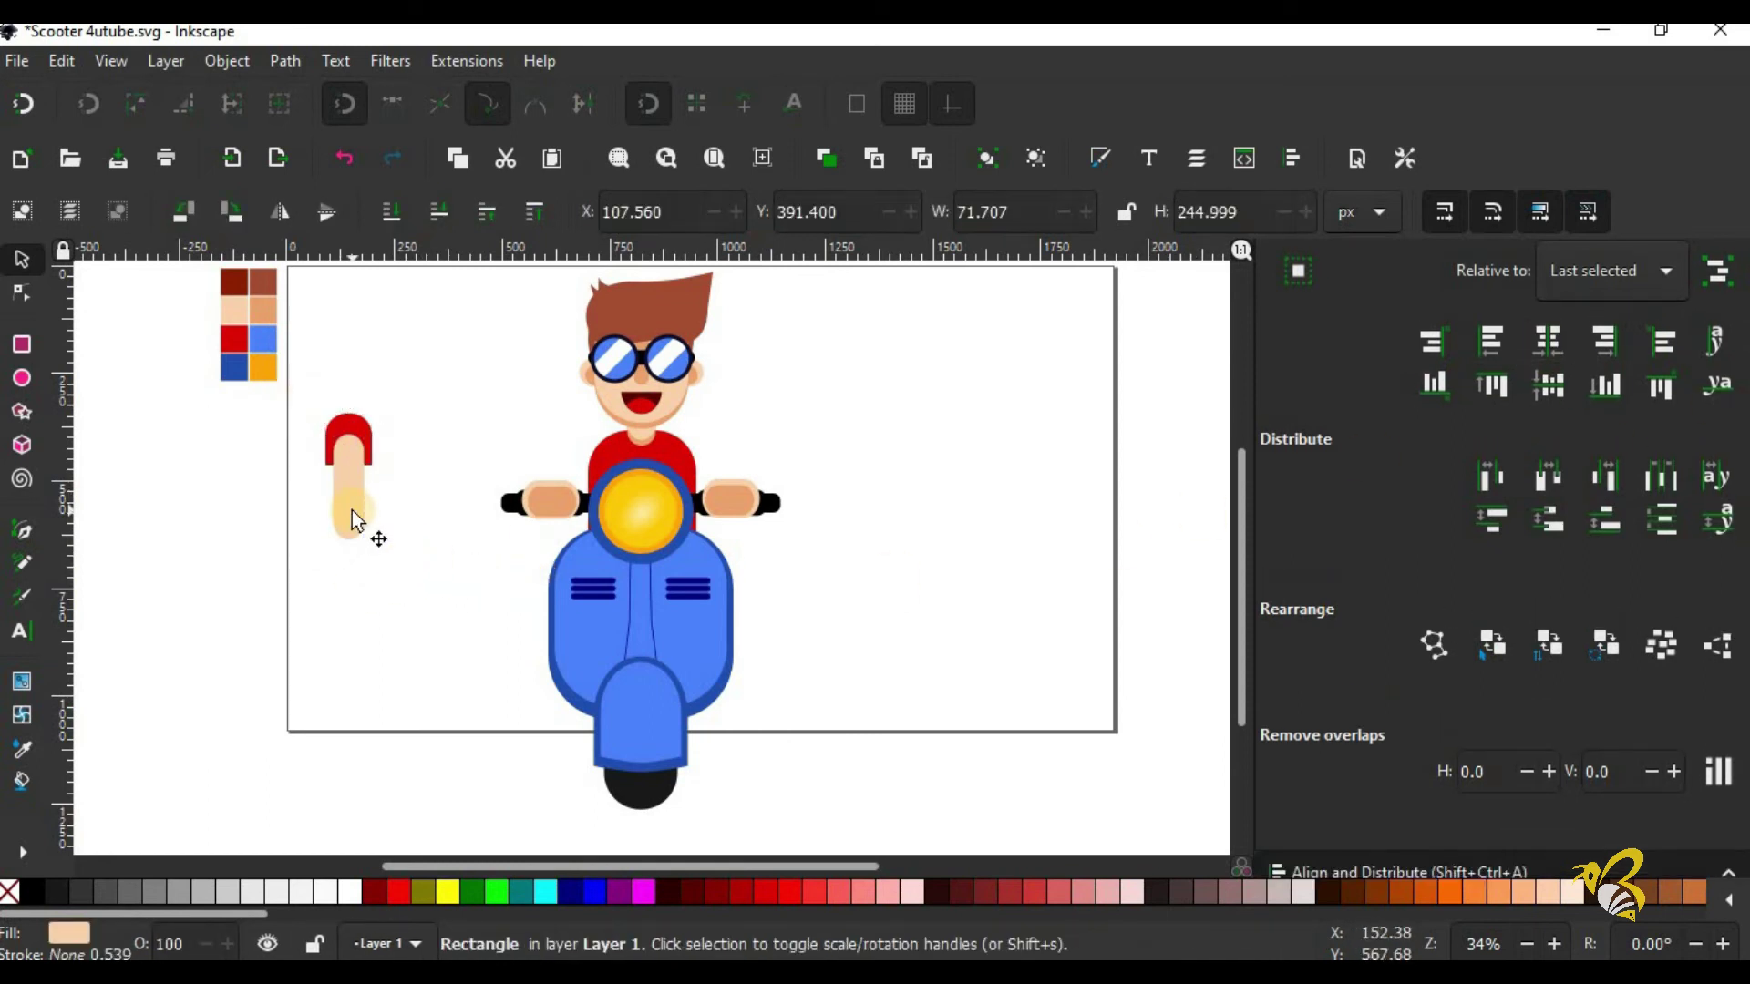
left_click(397, 222)
left_click(364, 399)
Step: Shrink the red sleeve to fit the arm and darken it to dark red
key("Tab")
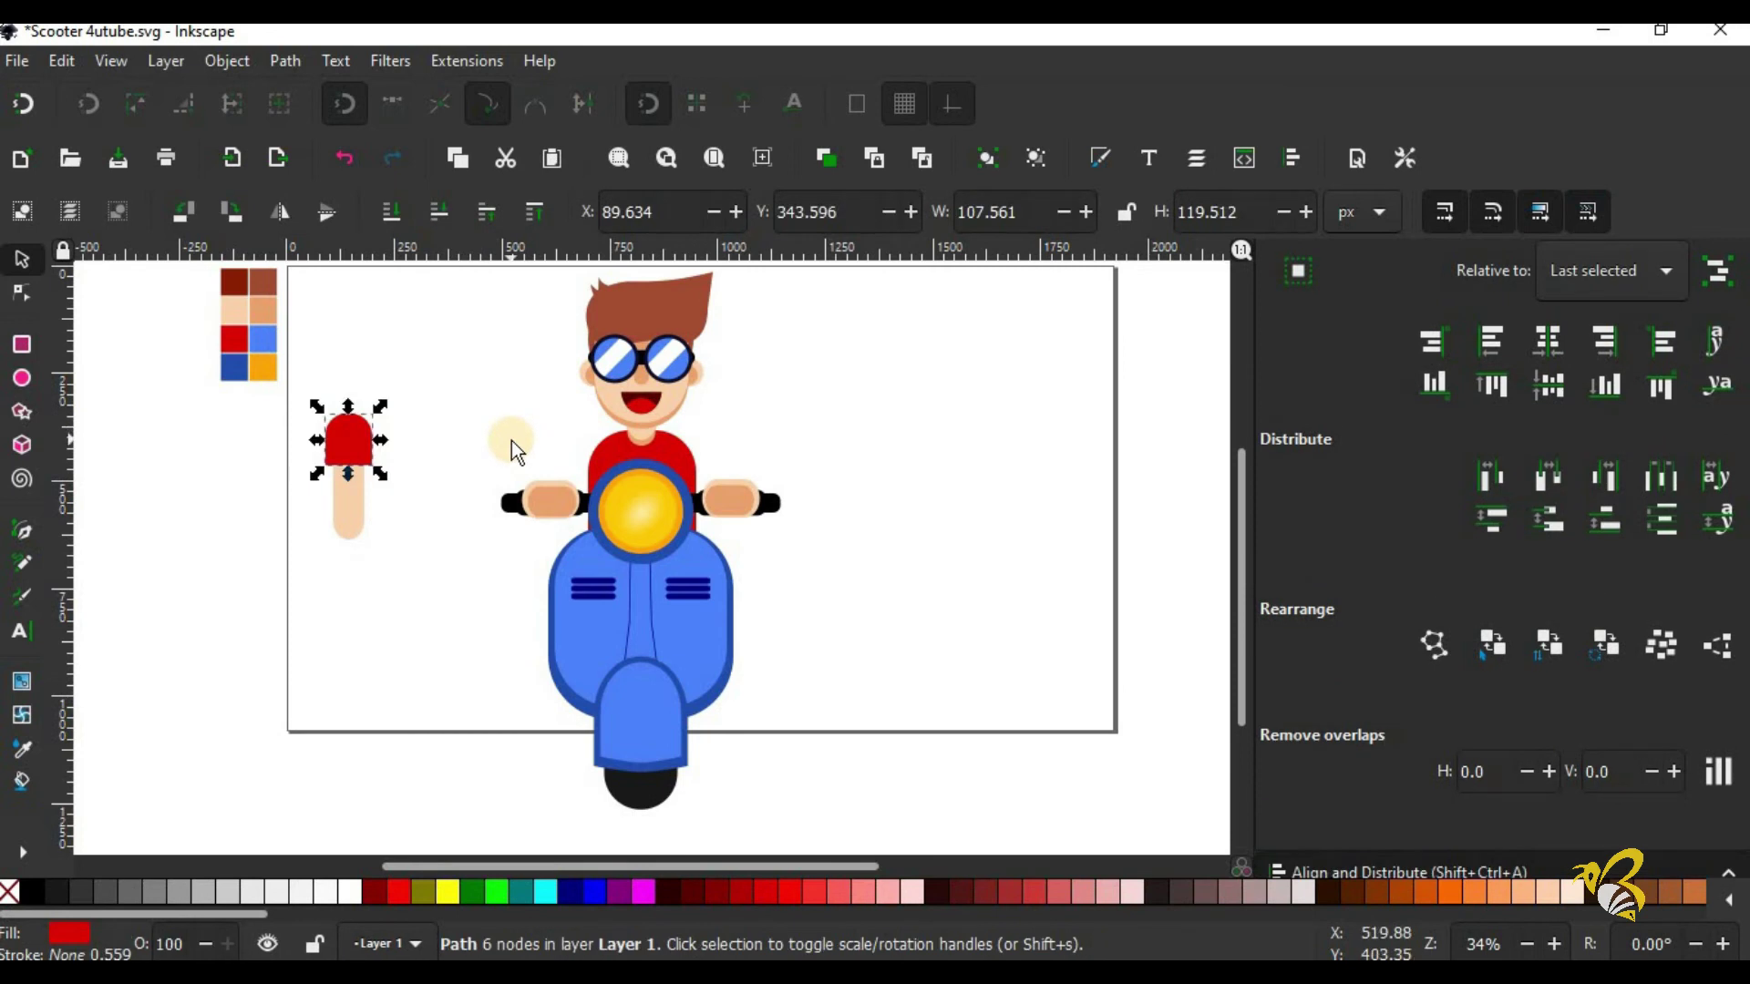
left_click(359, 416)
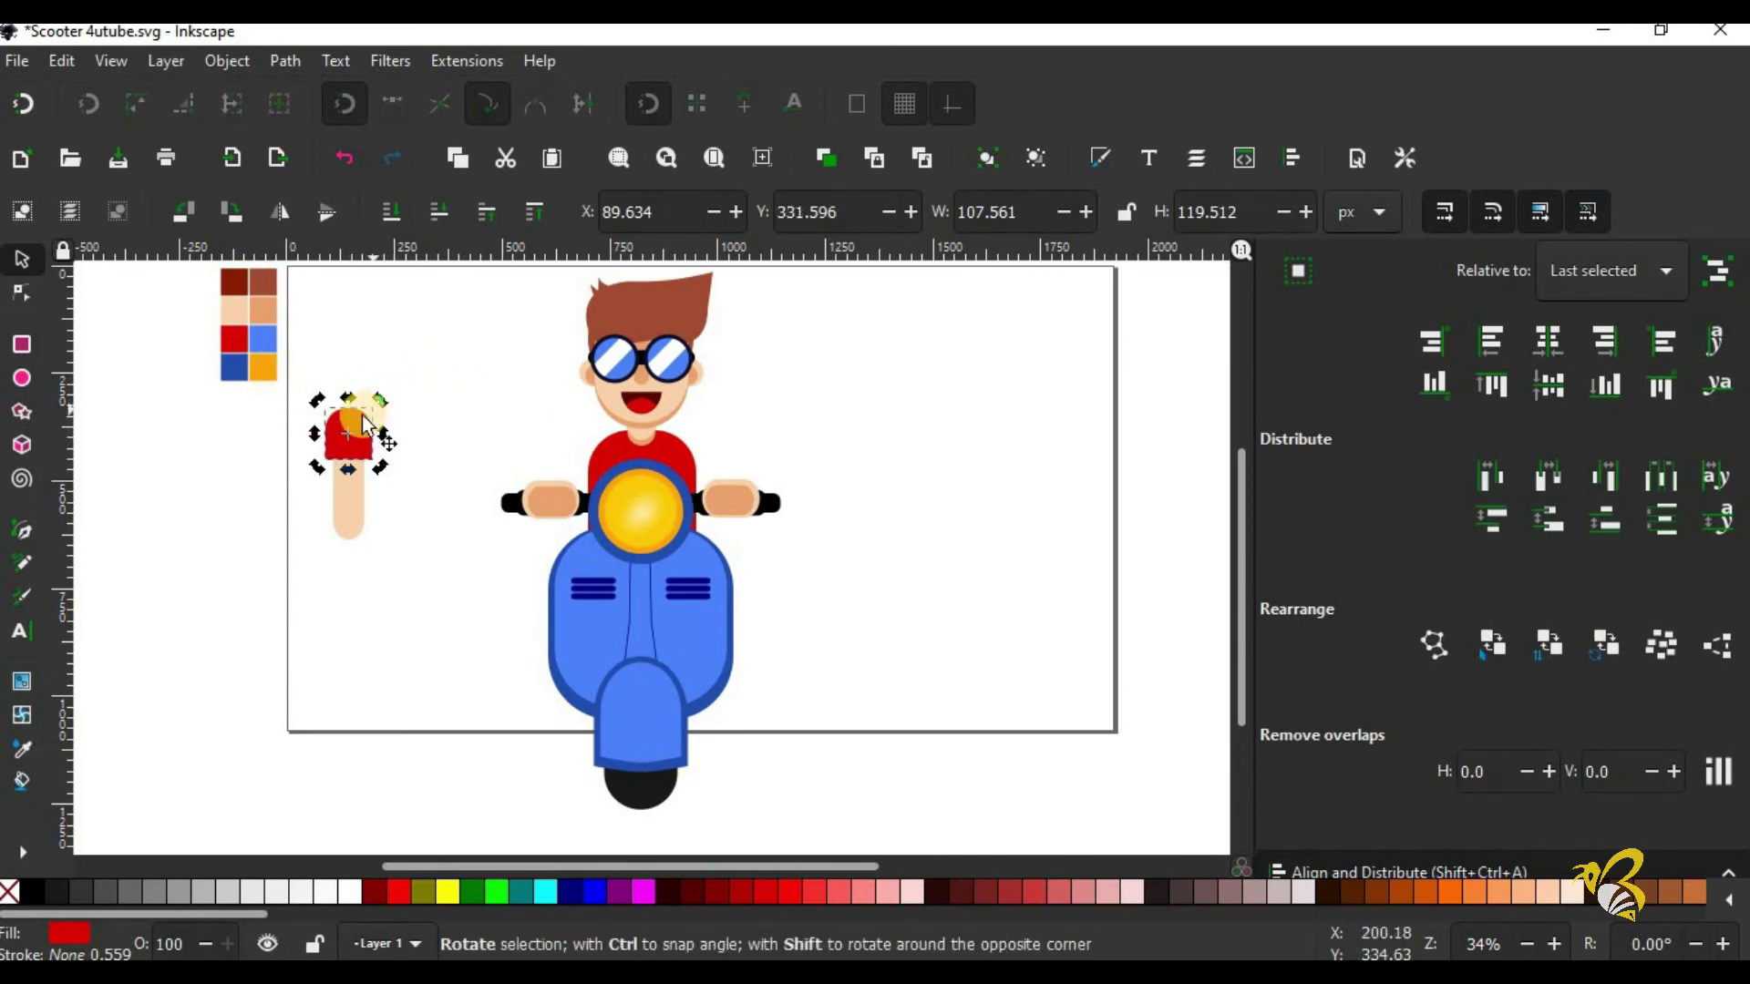
left_click(349, 428)
key("Up")
key("Up")
key("Up")
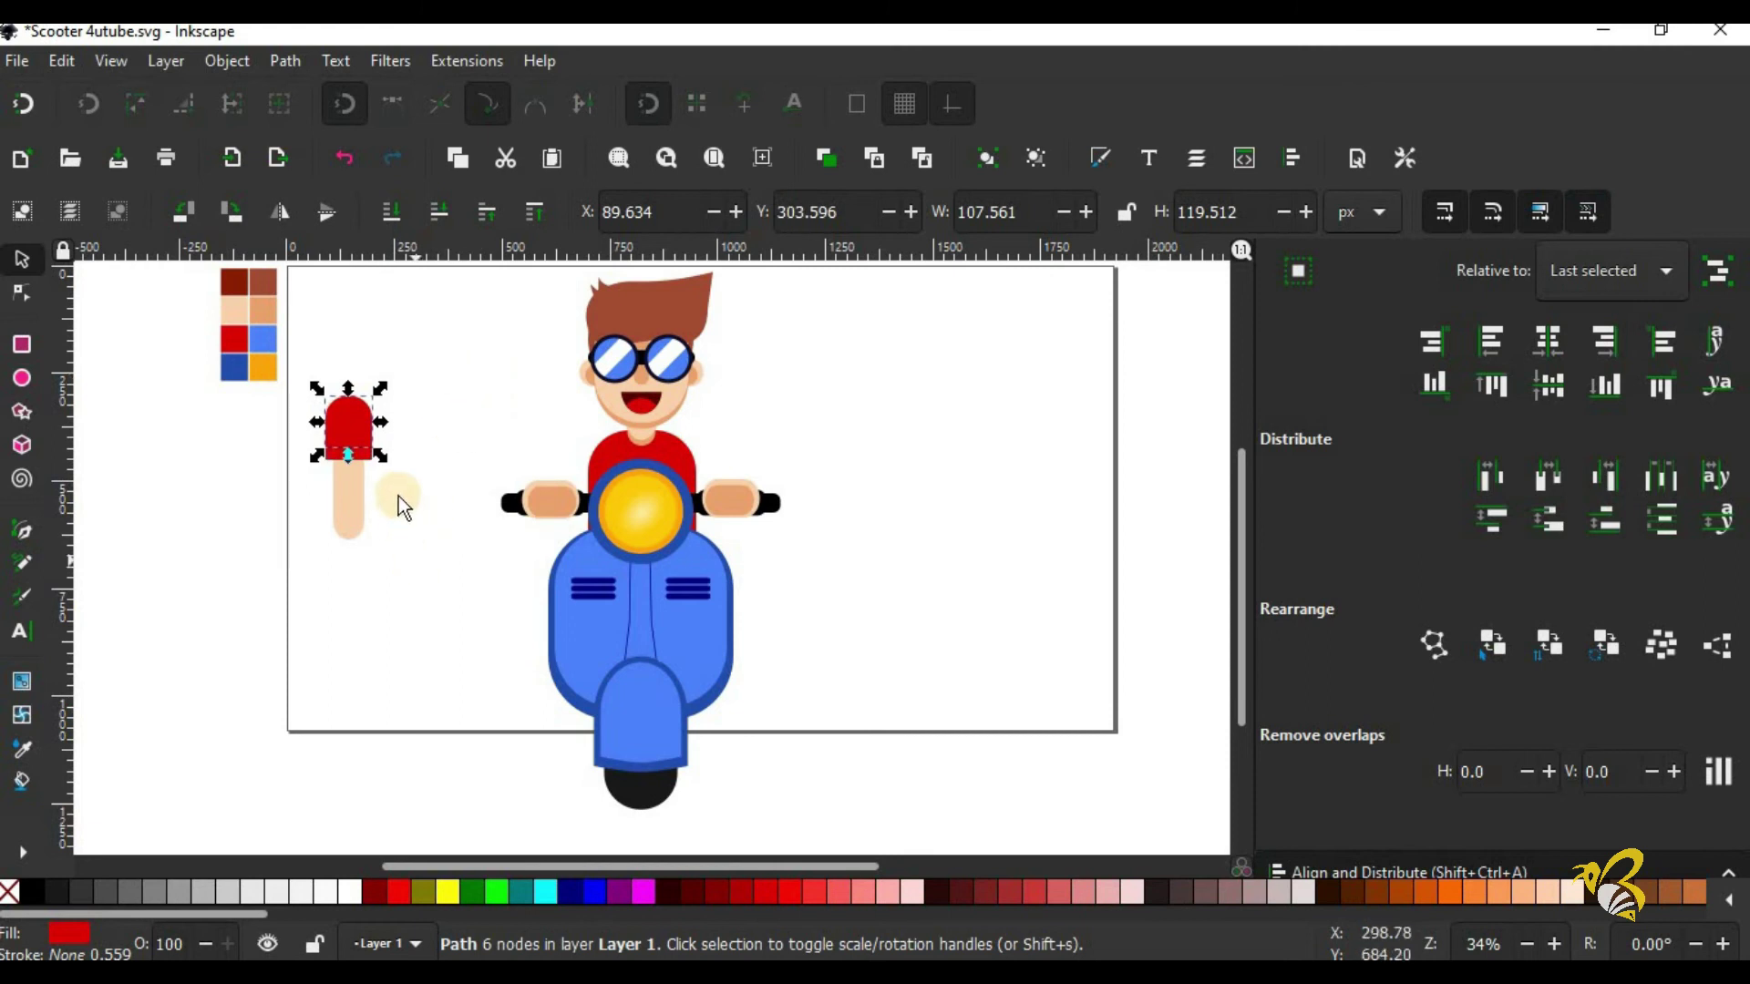
key("ctrl+z")
left_click(363, 456)
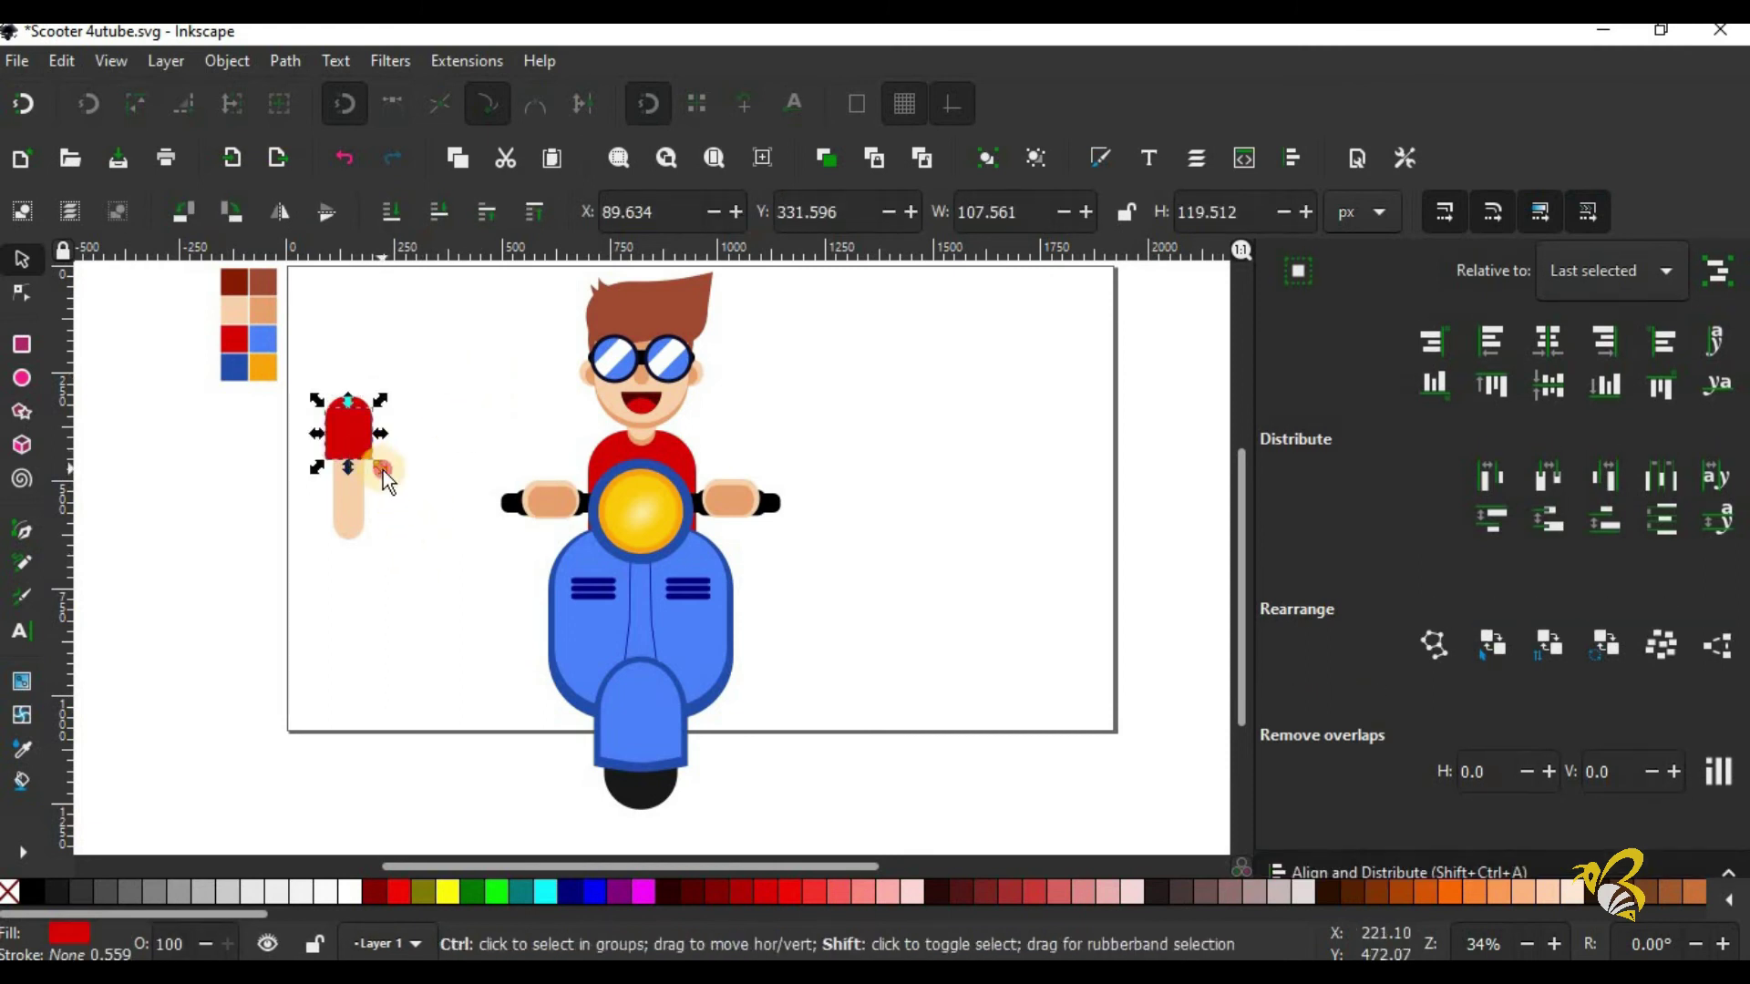
left_click_drag(382, 470, 376, 467)
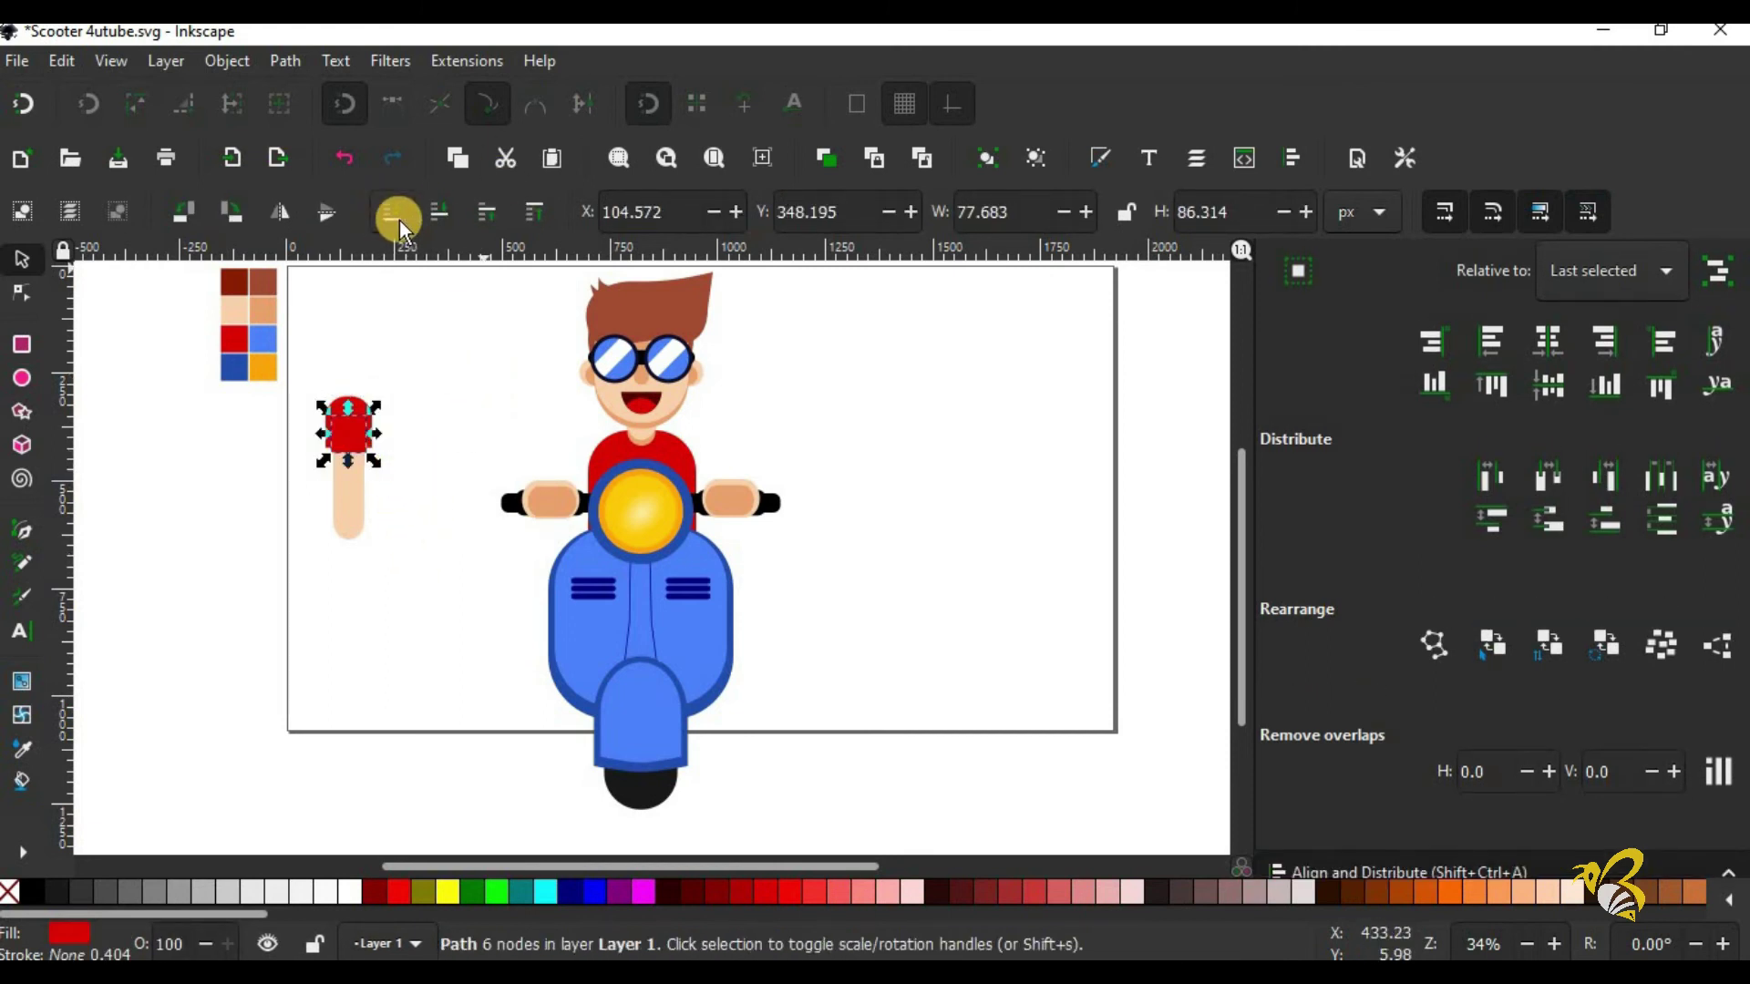
left_click(715, 893)
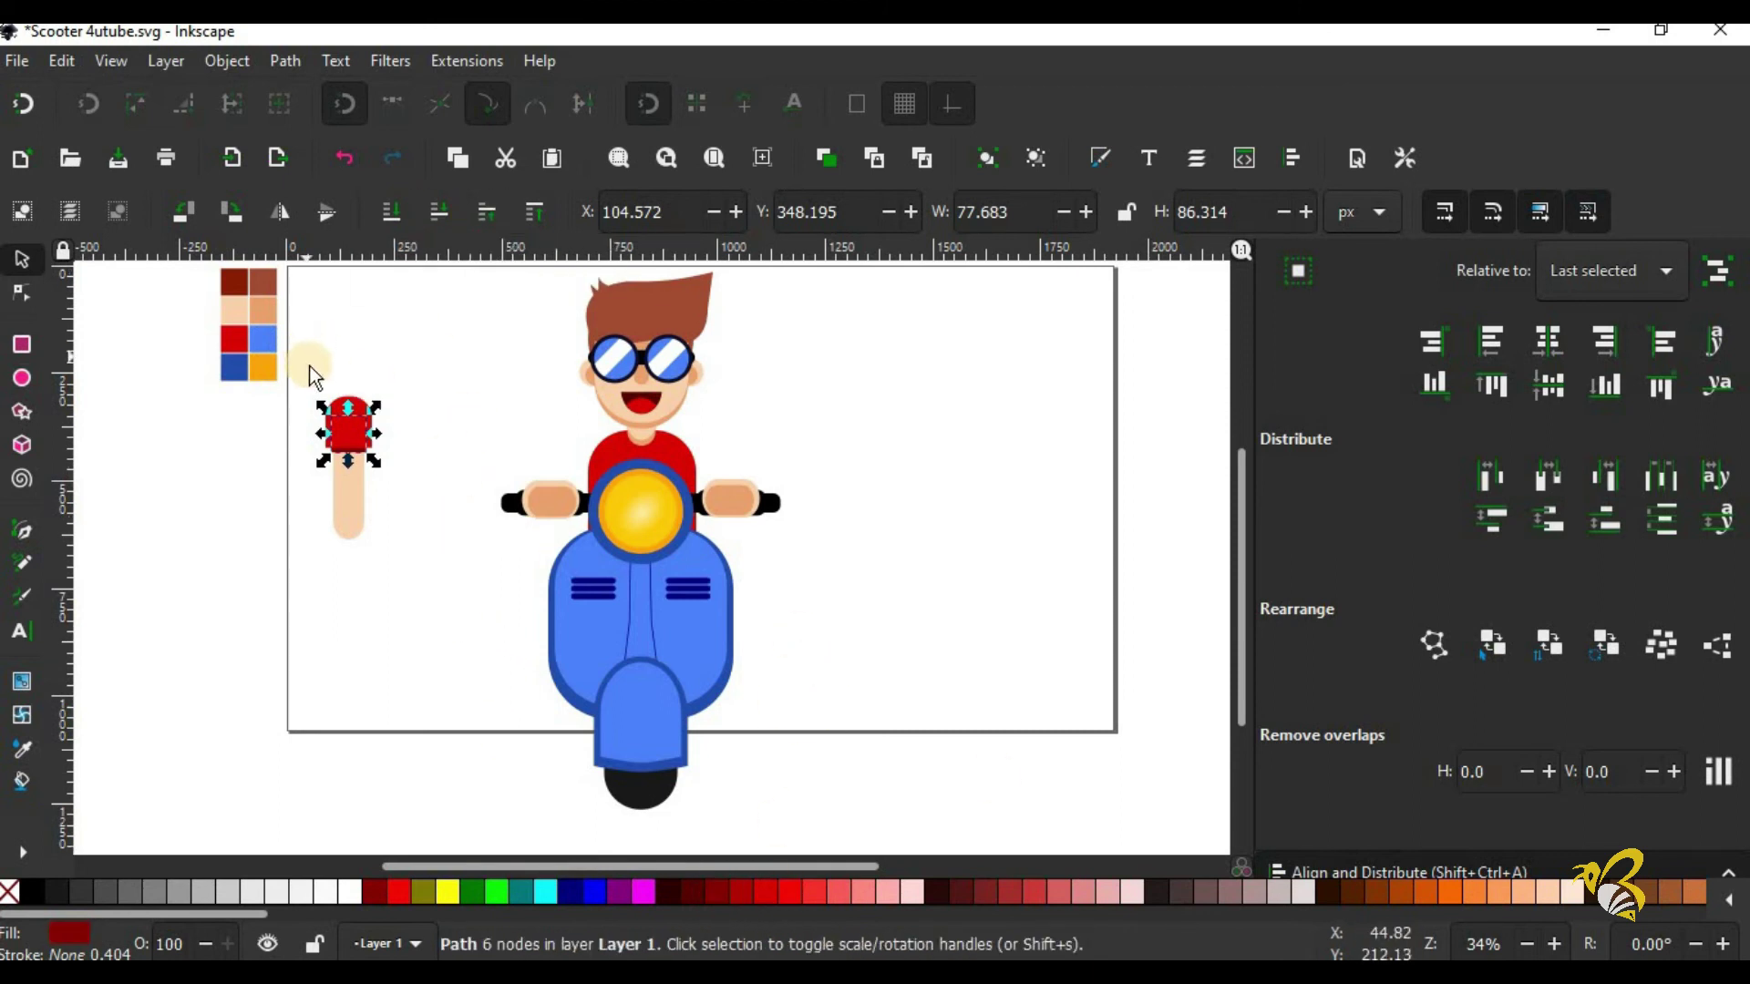
Step: Shorten and narrow the whole arm, then ungroup it into separate pieces
left_click_drag(315, 377, 392, 586)
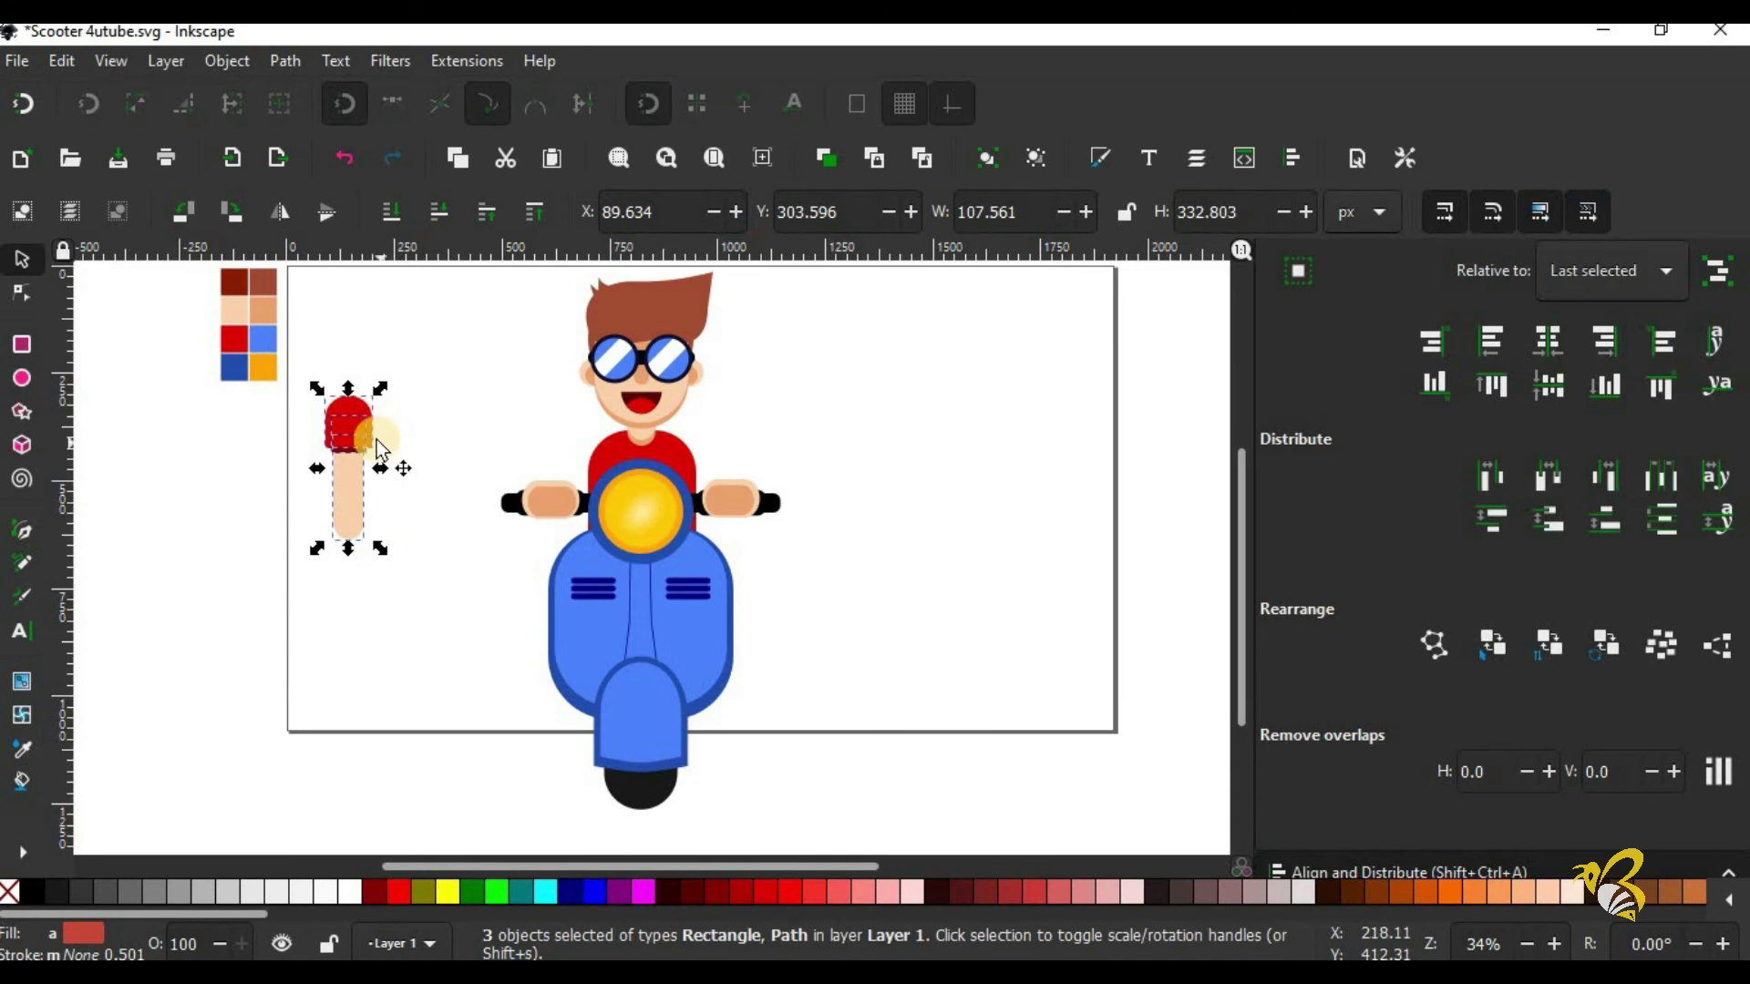
key("ctrl")
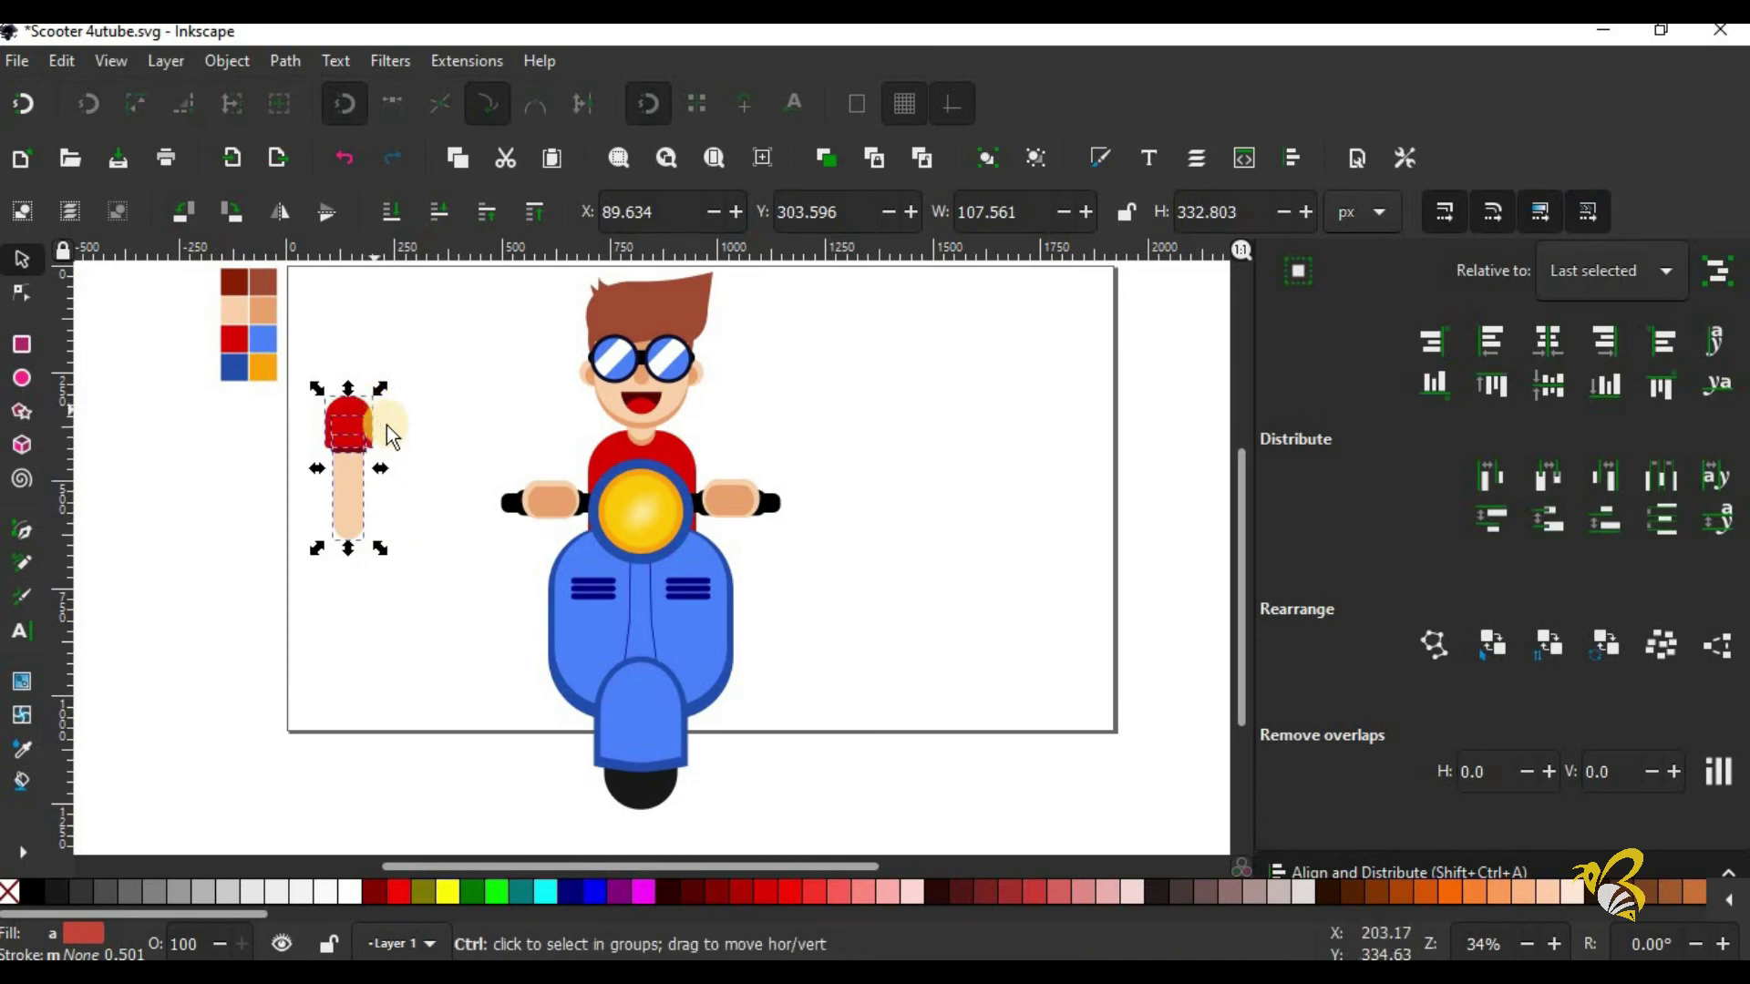
key("ctrl+shift+f")
left_click(384, 390)
mouse_move(386, 390)
left_mouse_down()
mouse_move(405, 428)
mouse_move(499, 420)
left_mouse_up()
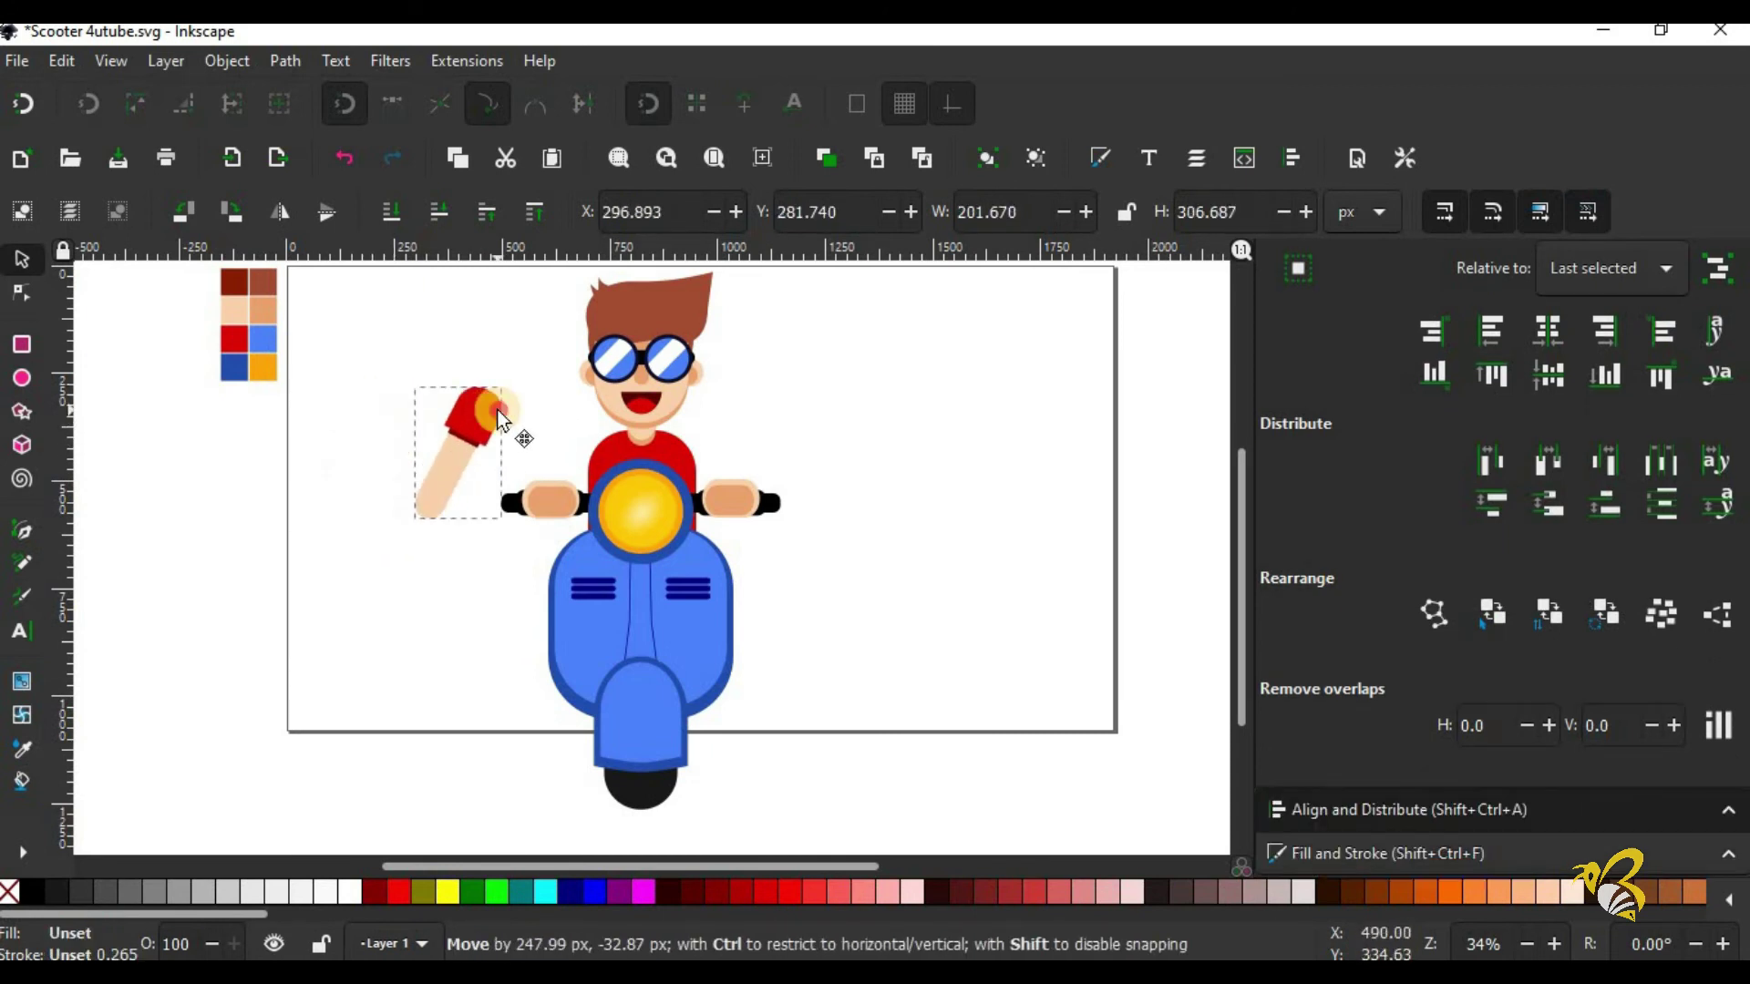
key("ctrl+z")
key("ctrl+z")
left_click_drag(349, 545, 349, 527)
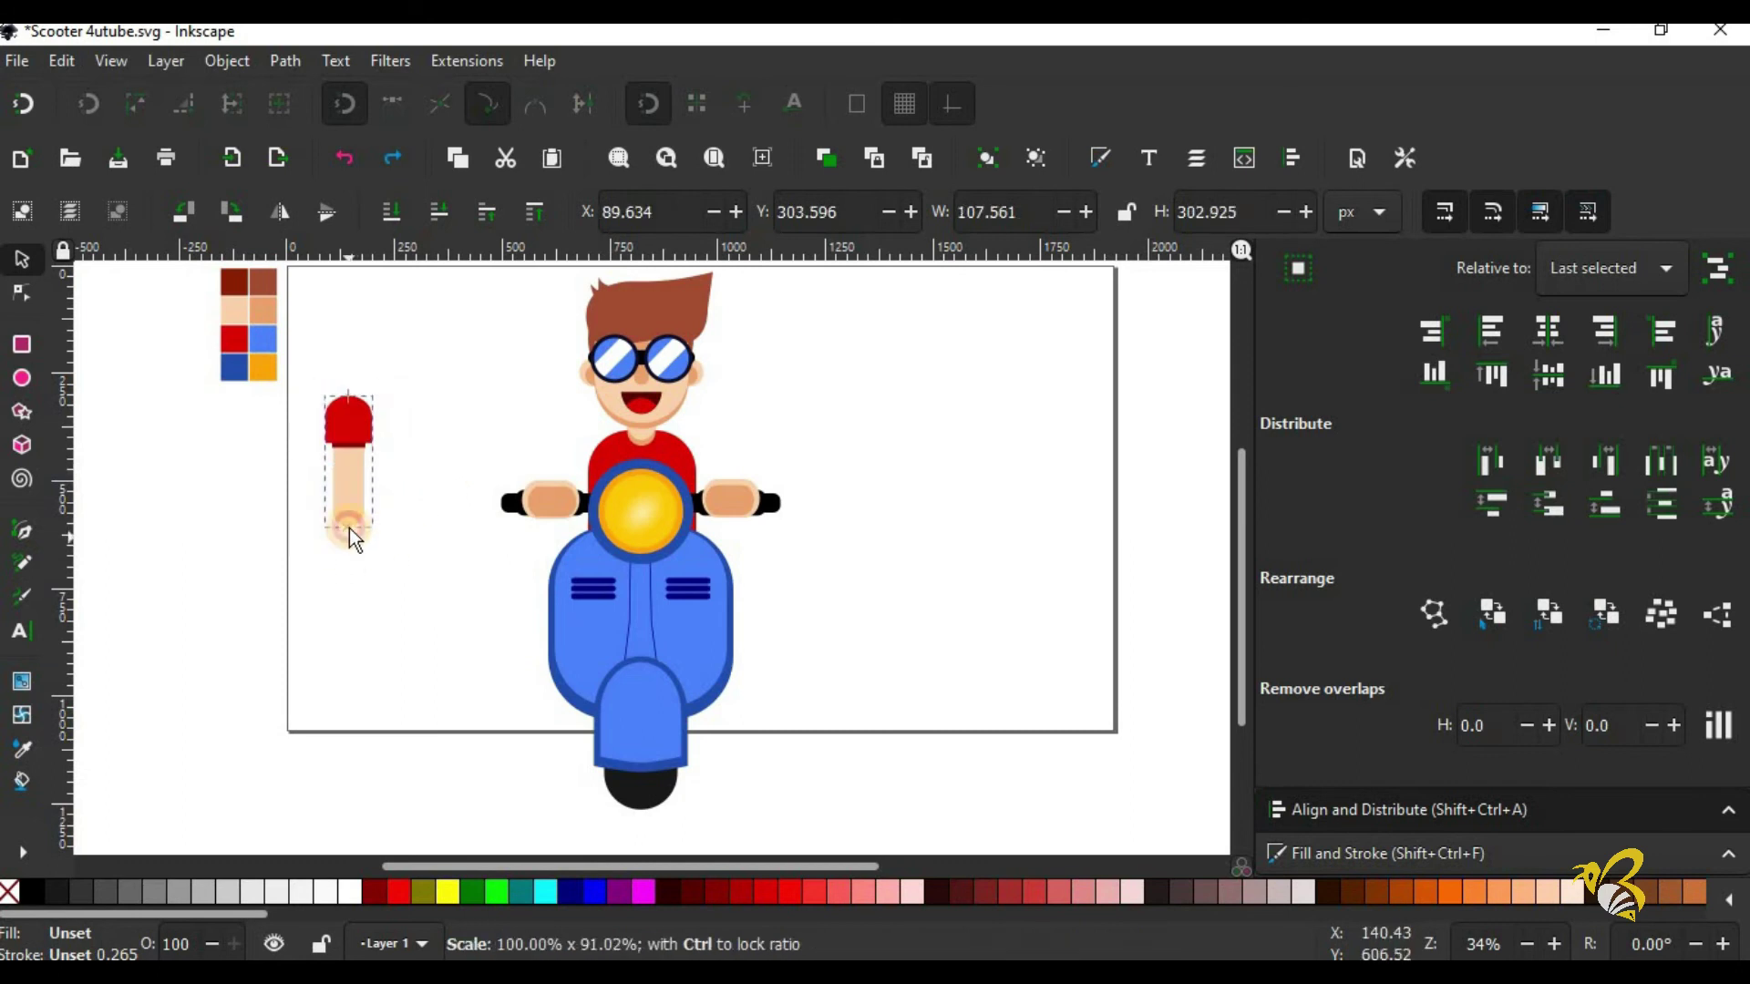
left_click_drag(380, 459, 370, 449)
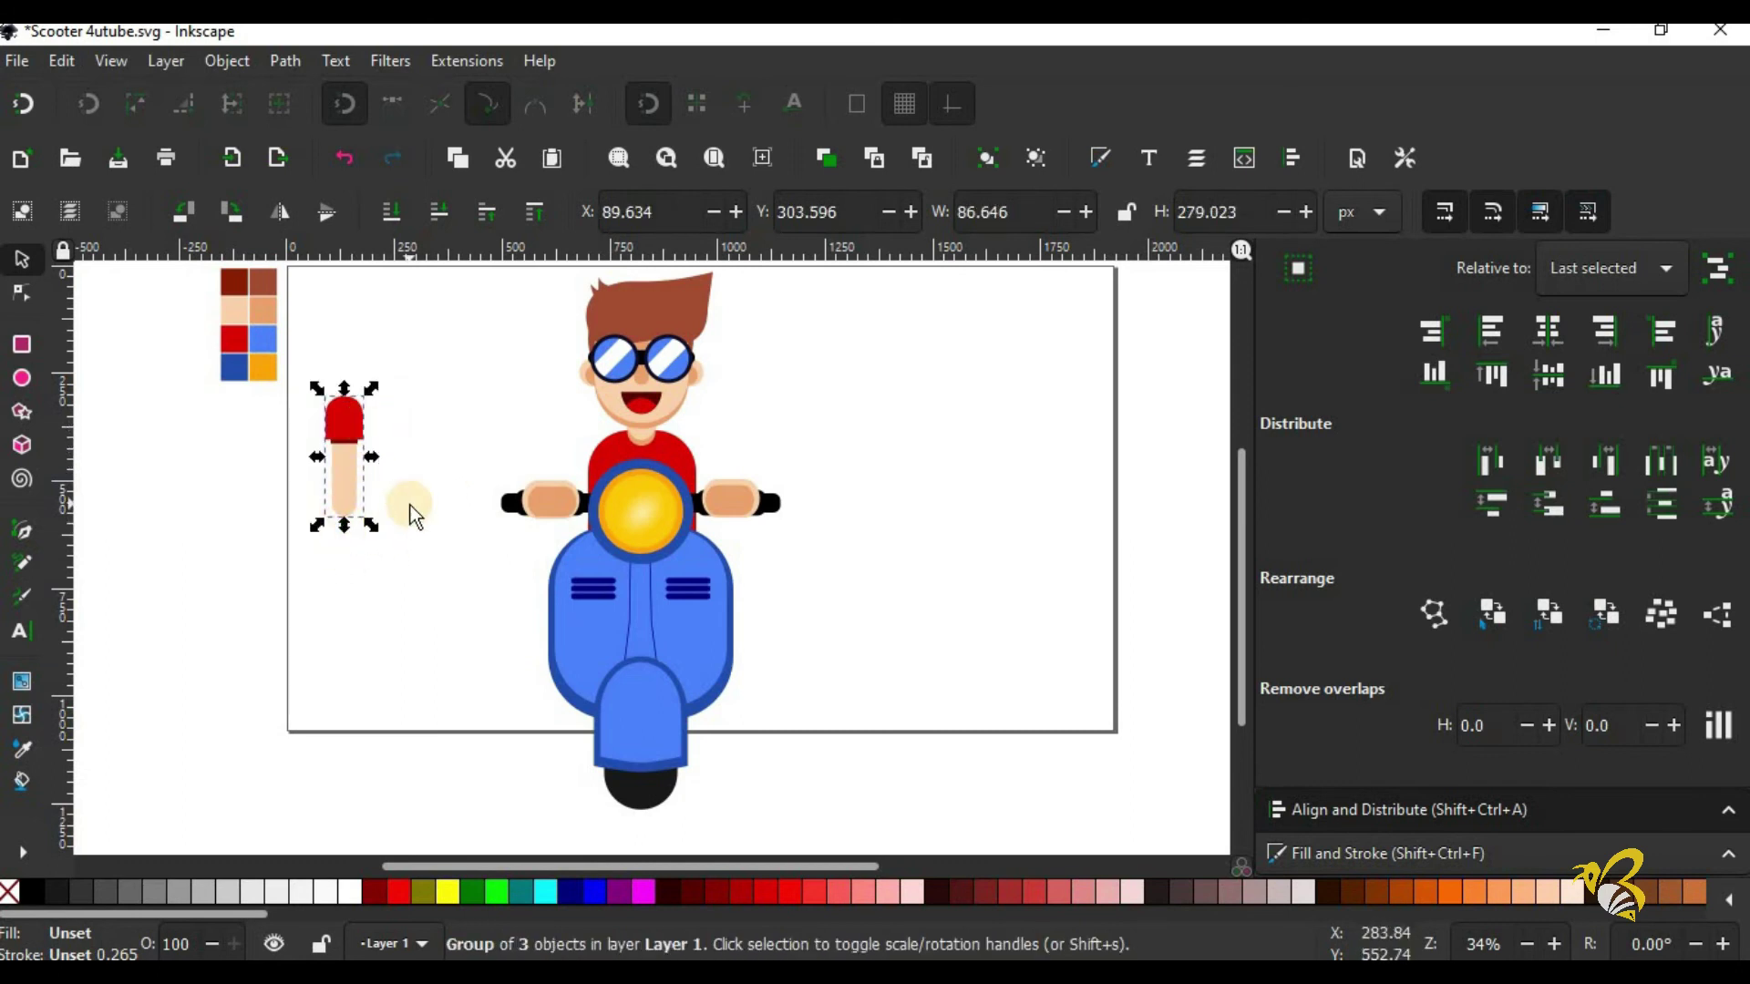
key("ctrl+shift+g")
Step: Shorten the skin-coloured arm piece
key("Escape")
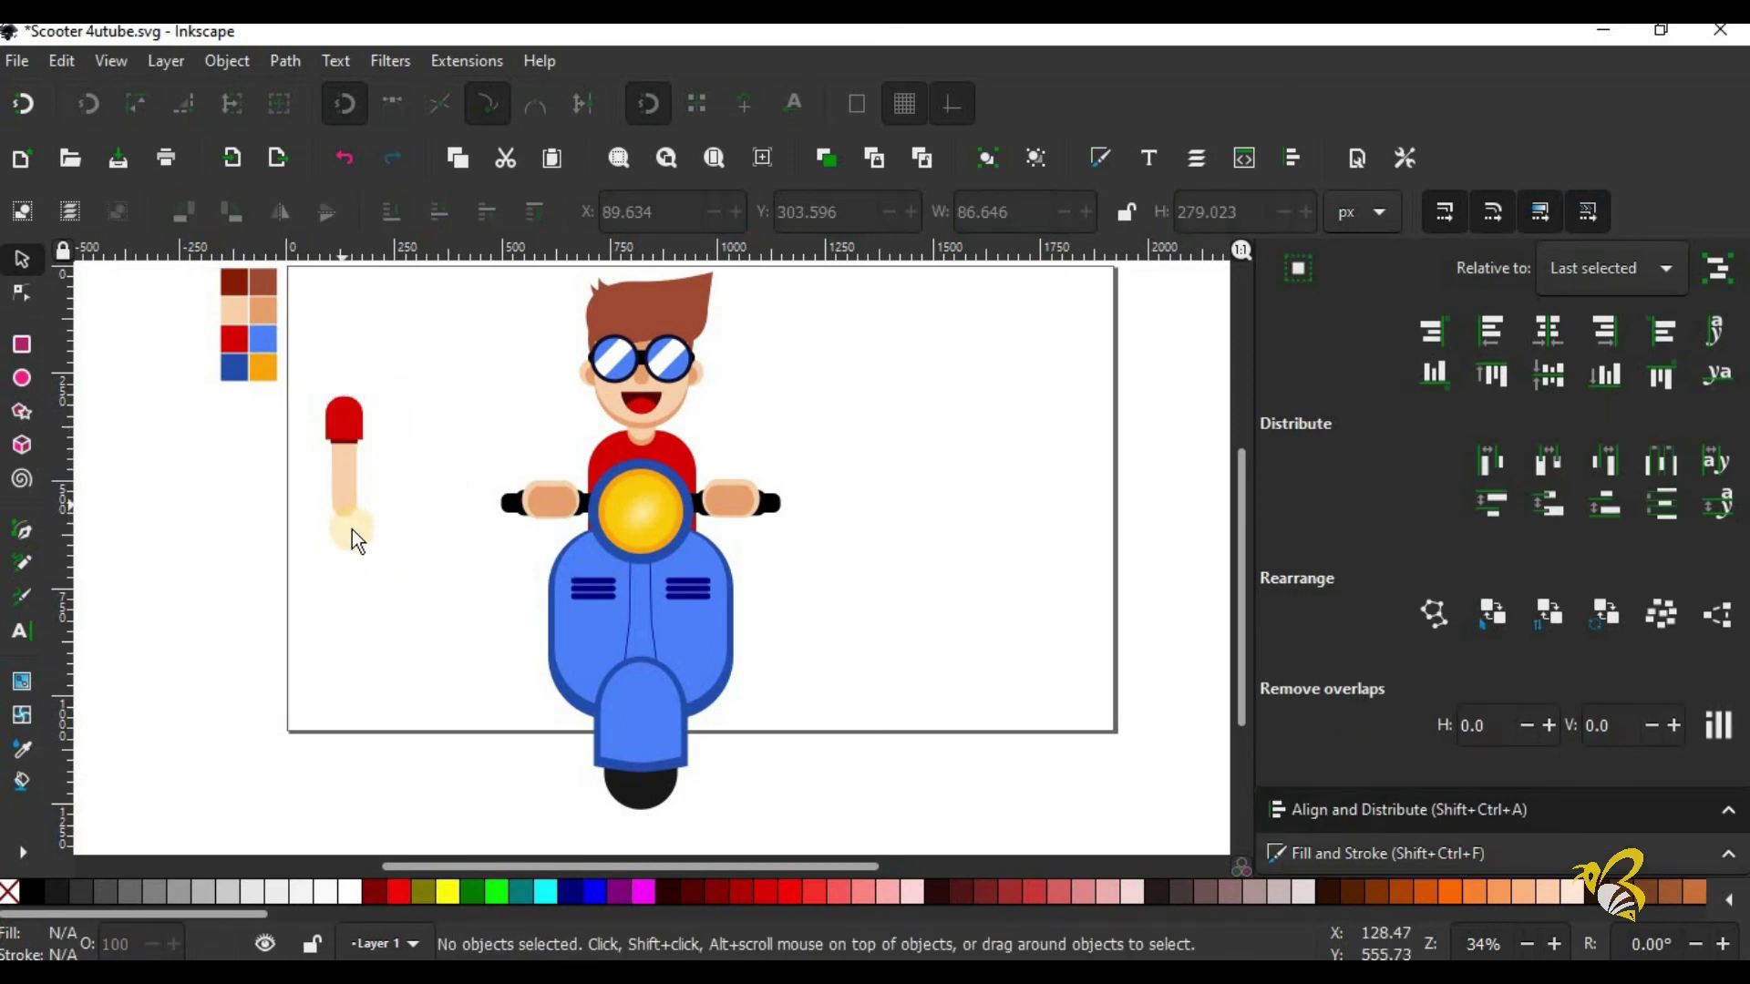
left_click(352, 529)
mouse_move(352, 528)
left_mouse_down()
mouse_move(346, 513)
mouse_move(405, 543)
left_mouse_up()
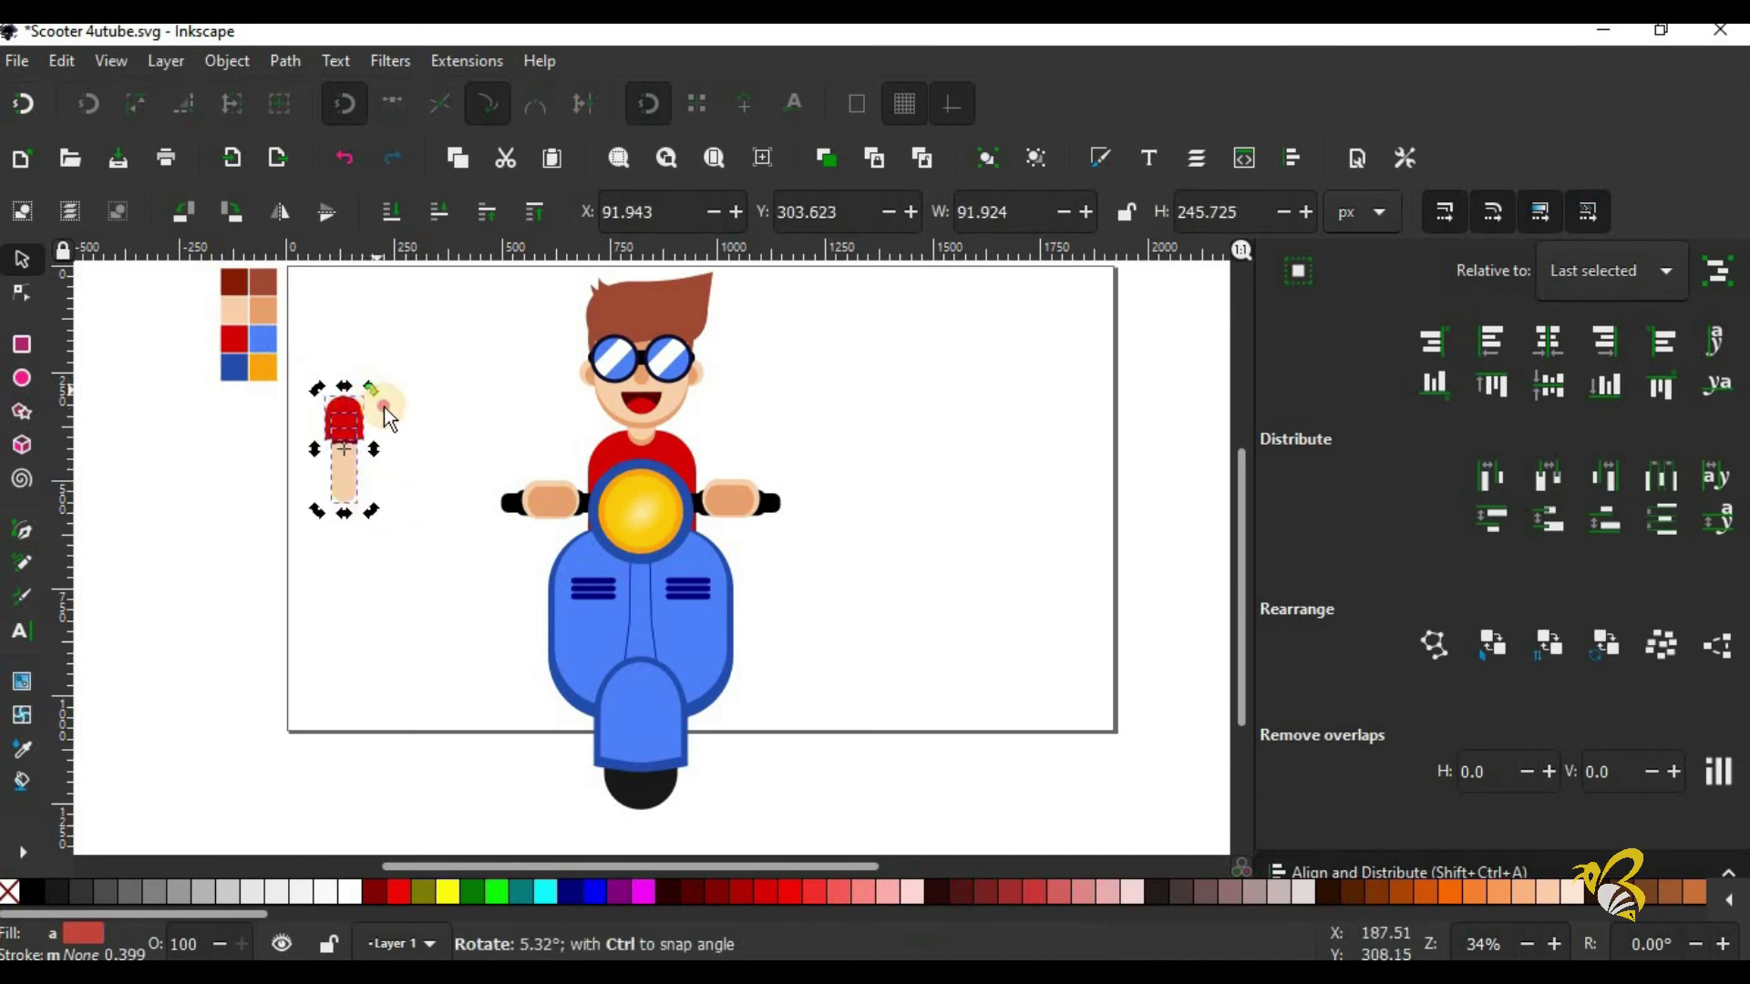
mouse_move(388, 421)
left_mouse_down()
mouse_move(389, 440)
mouse_move(478, 419)
mouse_move(604, 446)
mouse_move(463, 390)
left_mouse_up()
key("ctrl+z")
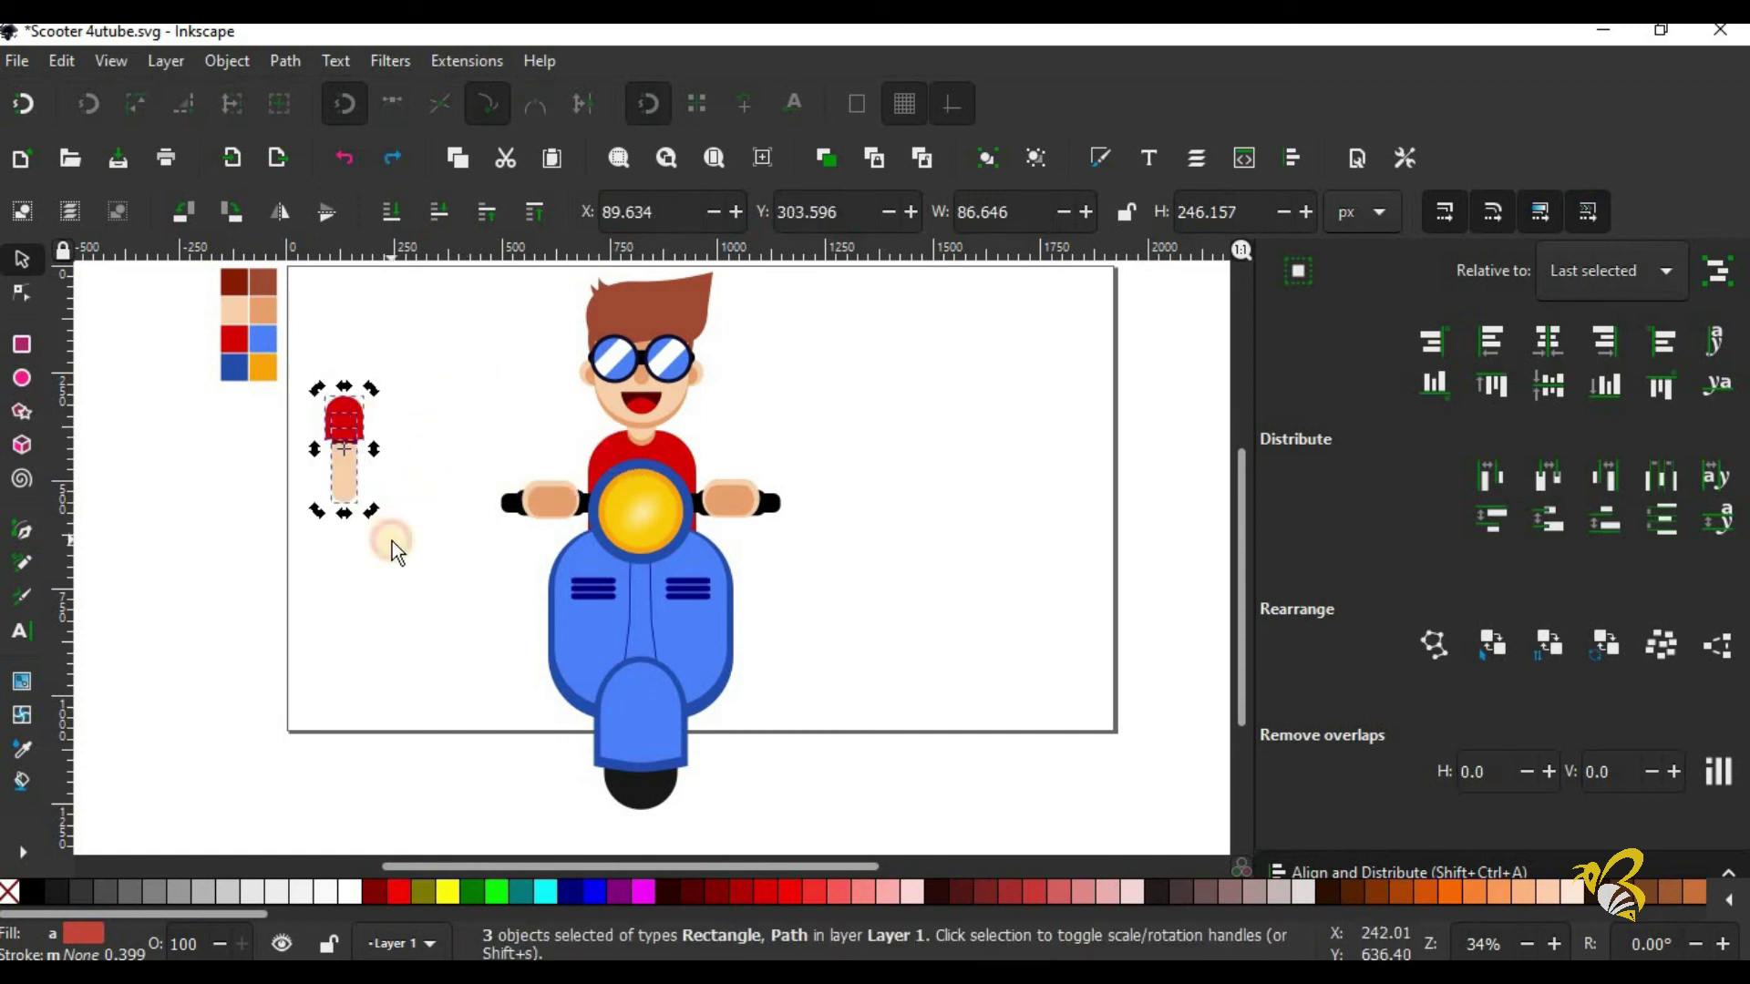
left_click(392, 541)
left_click(352, 500)
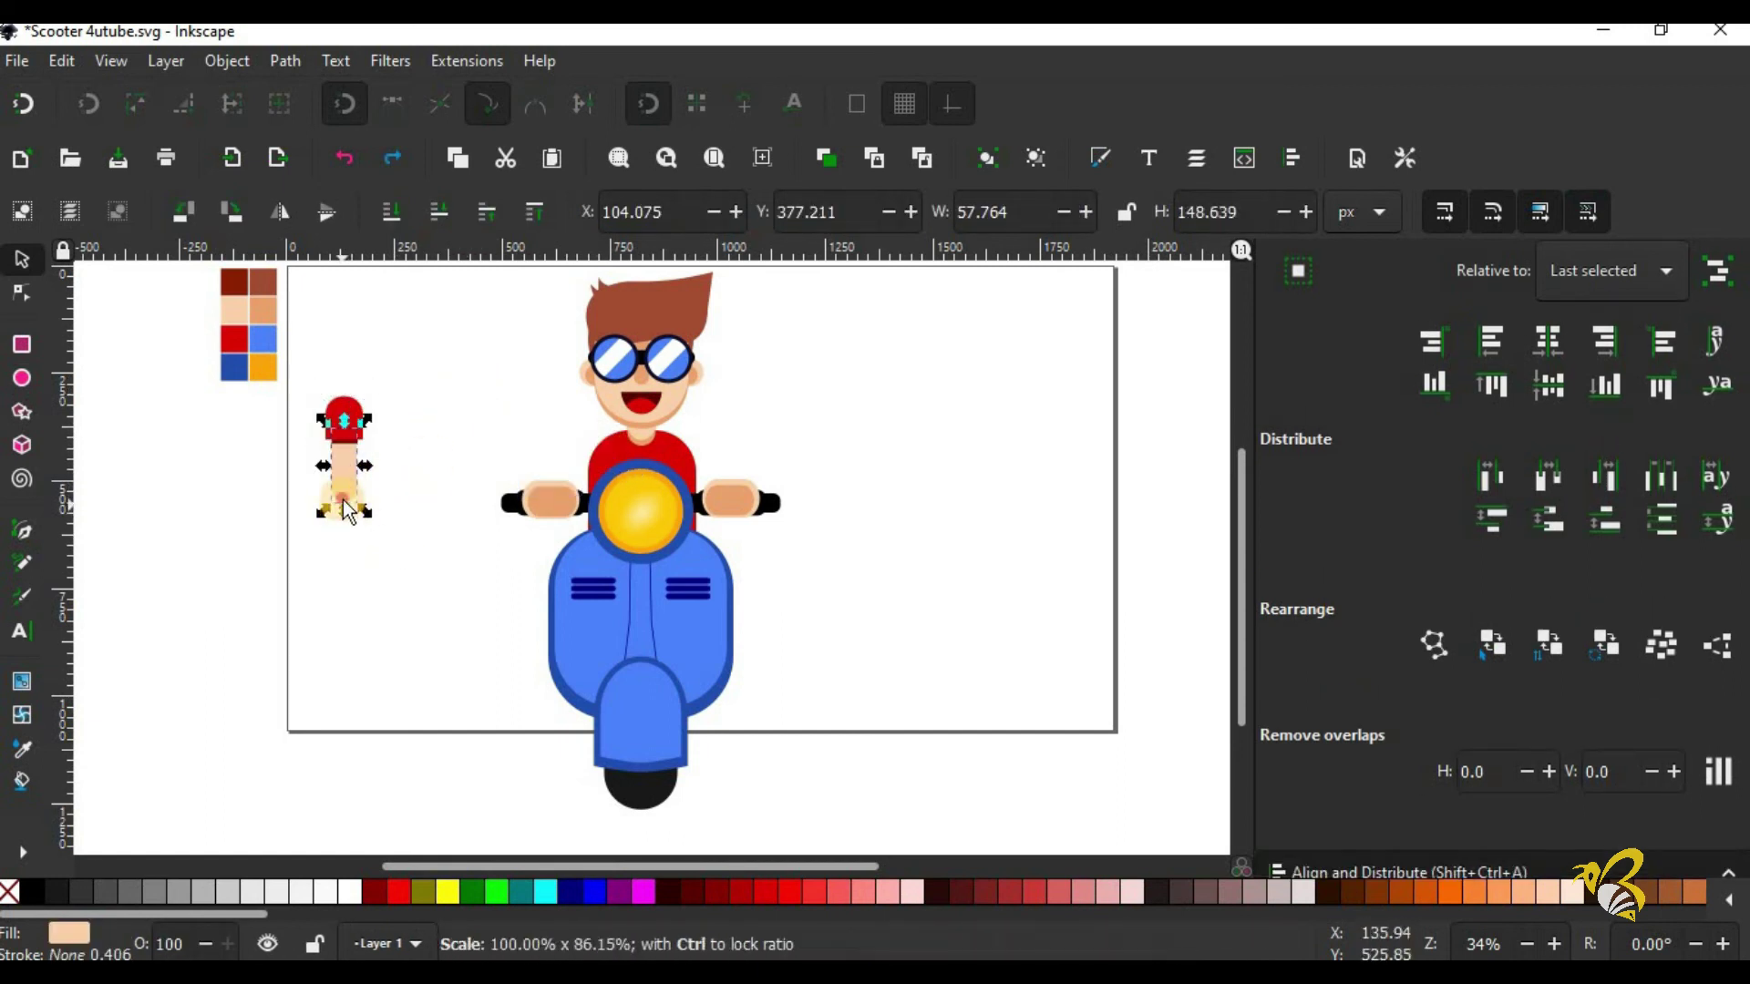
Step: Tilt all three arm pieces together and set them on the rider's shoulder at the handlebar
left_click_drag(338, 383, 385, 479)
left_click(344, 426)
mouse_move(371, 390)
left_mouse_down()
mouse_move(380, 425)
mouse_move(582, 443)
left_mouse_up()
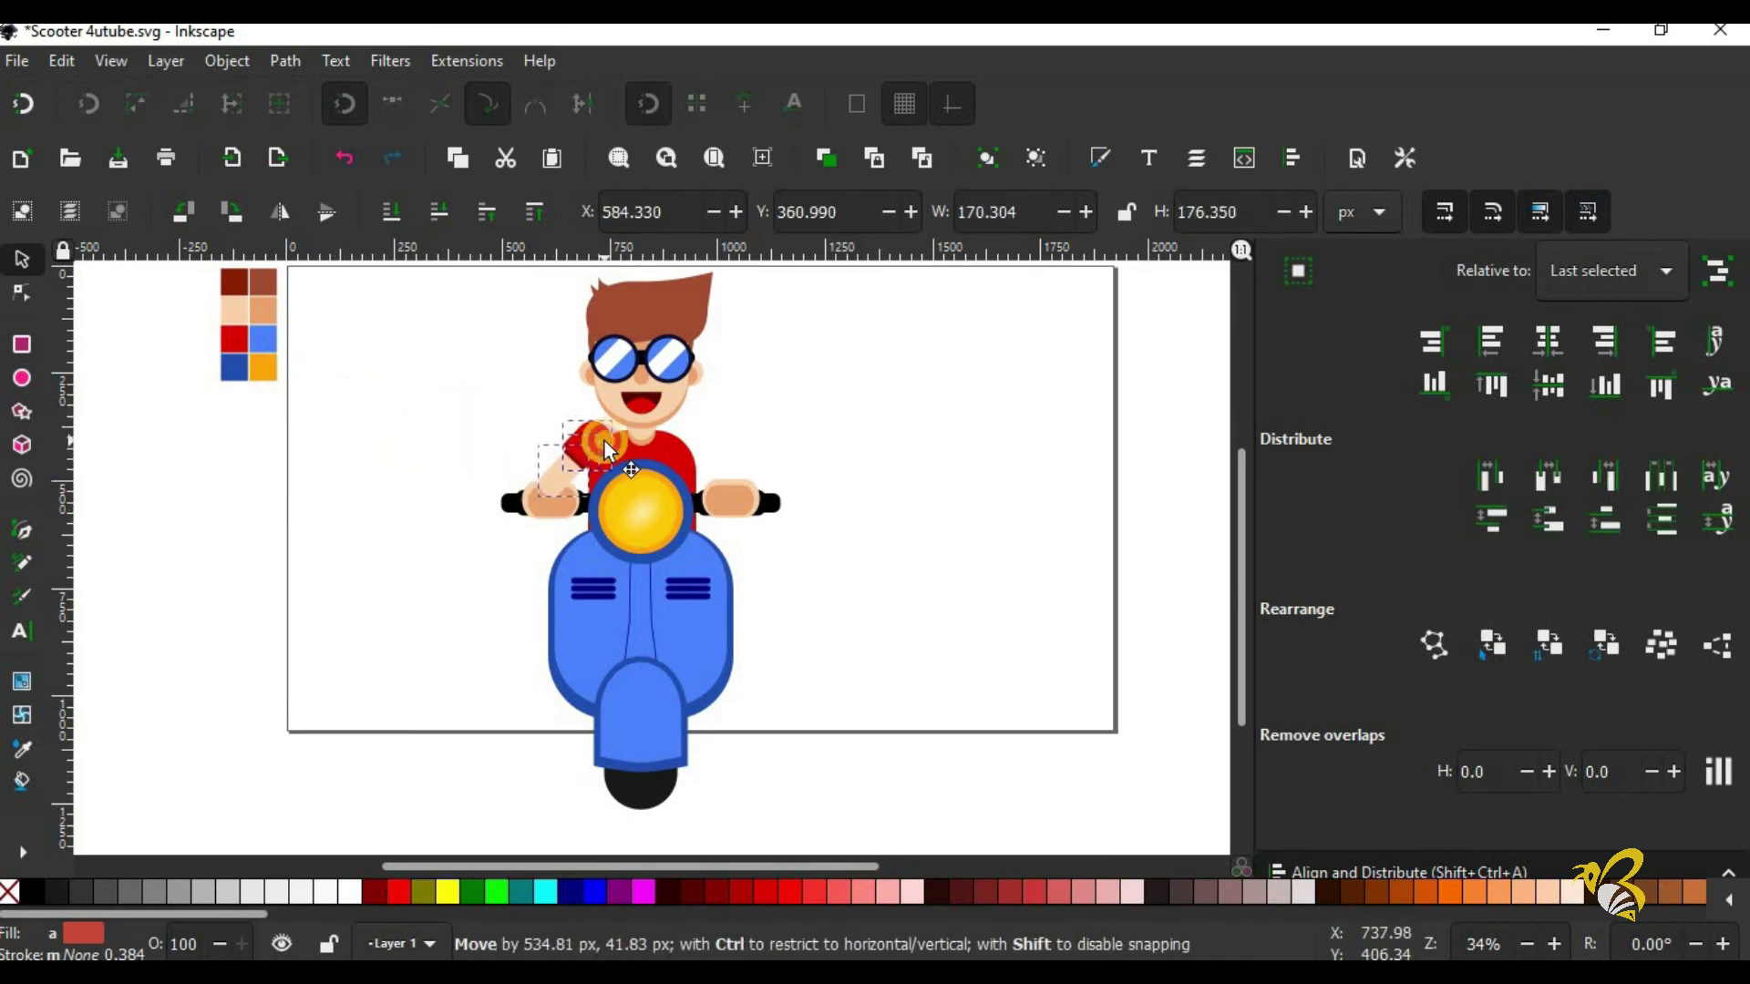
left_click_drag(609, 446, 604, 448)
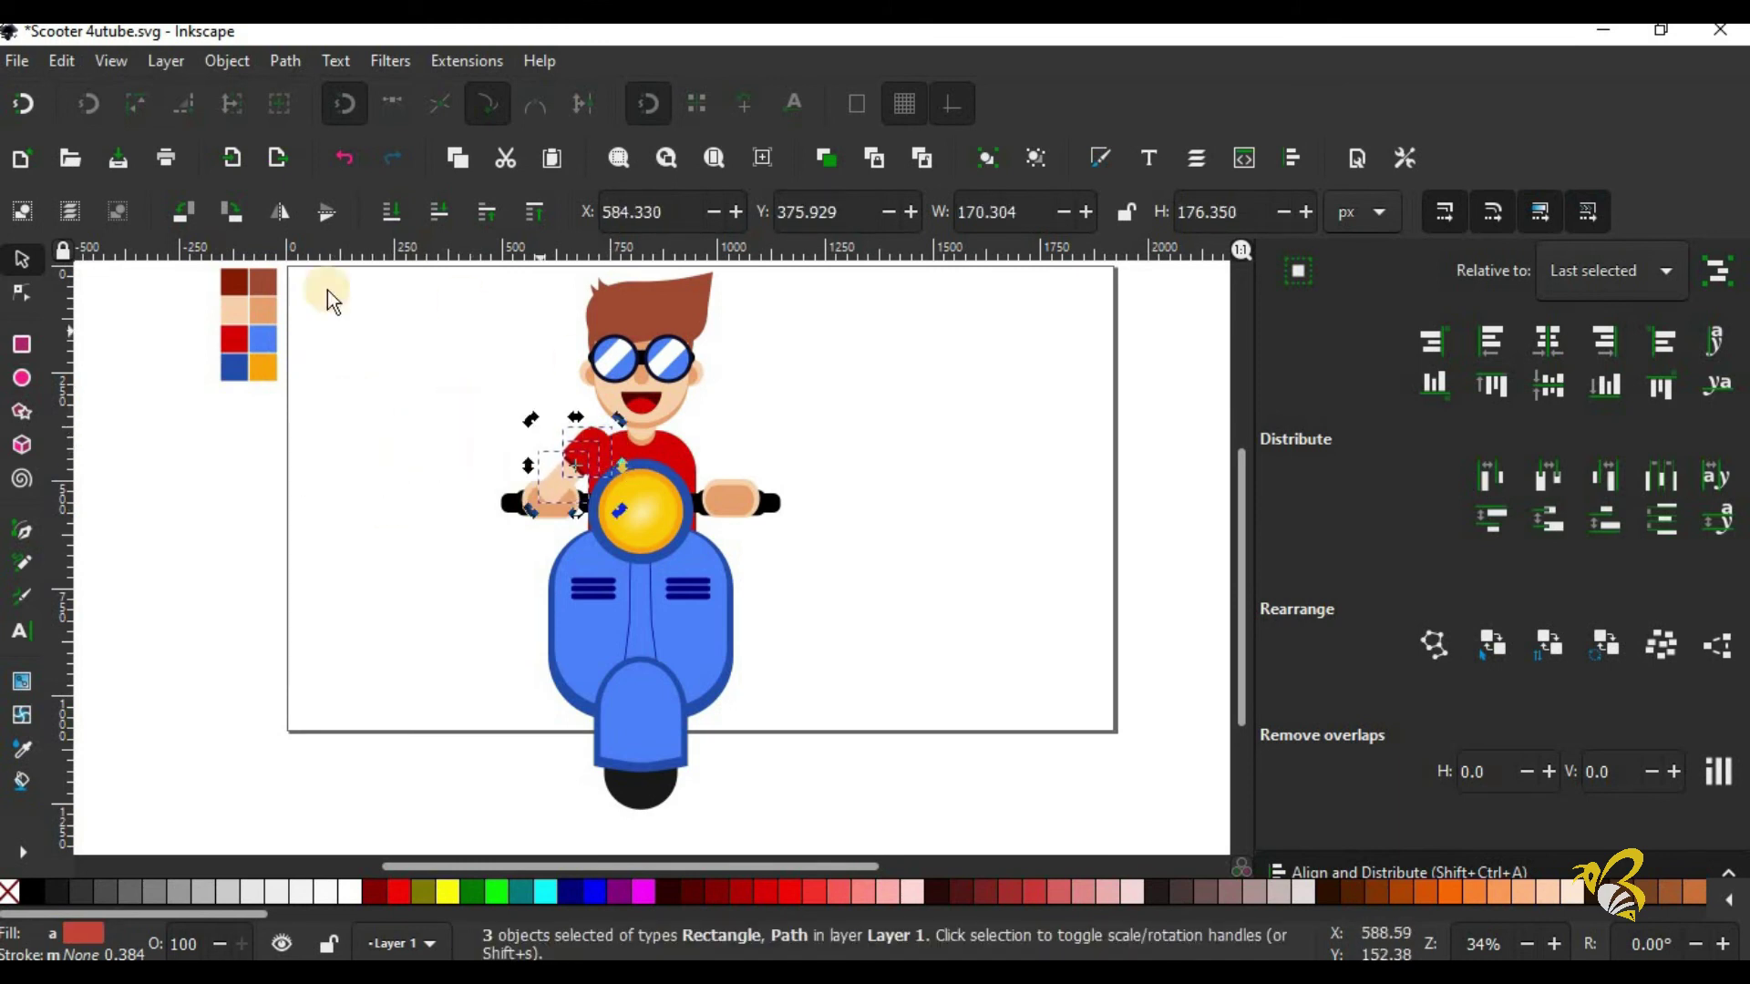
Step: Lower the arm one step in stacking order and move it onto the rider's left shoulder
left_click(383, 216)
left_click(341, 485)
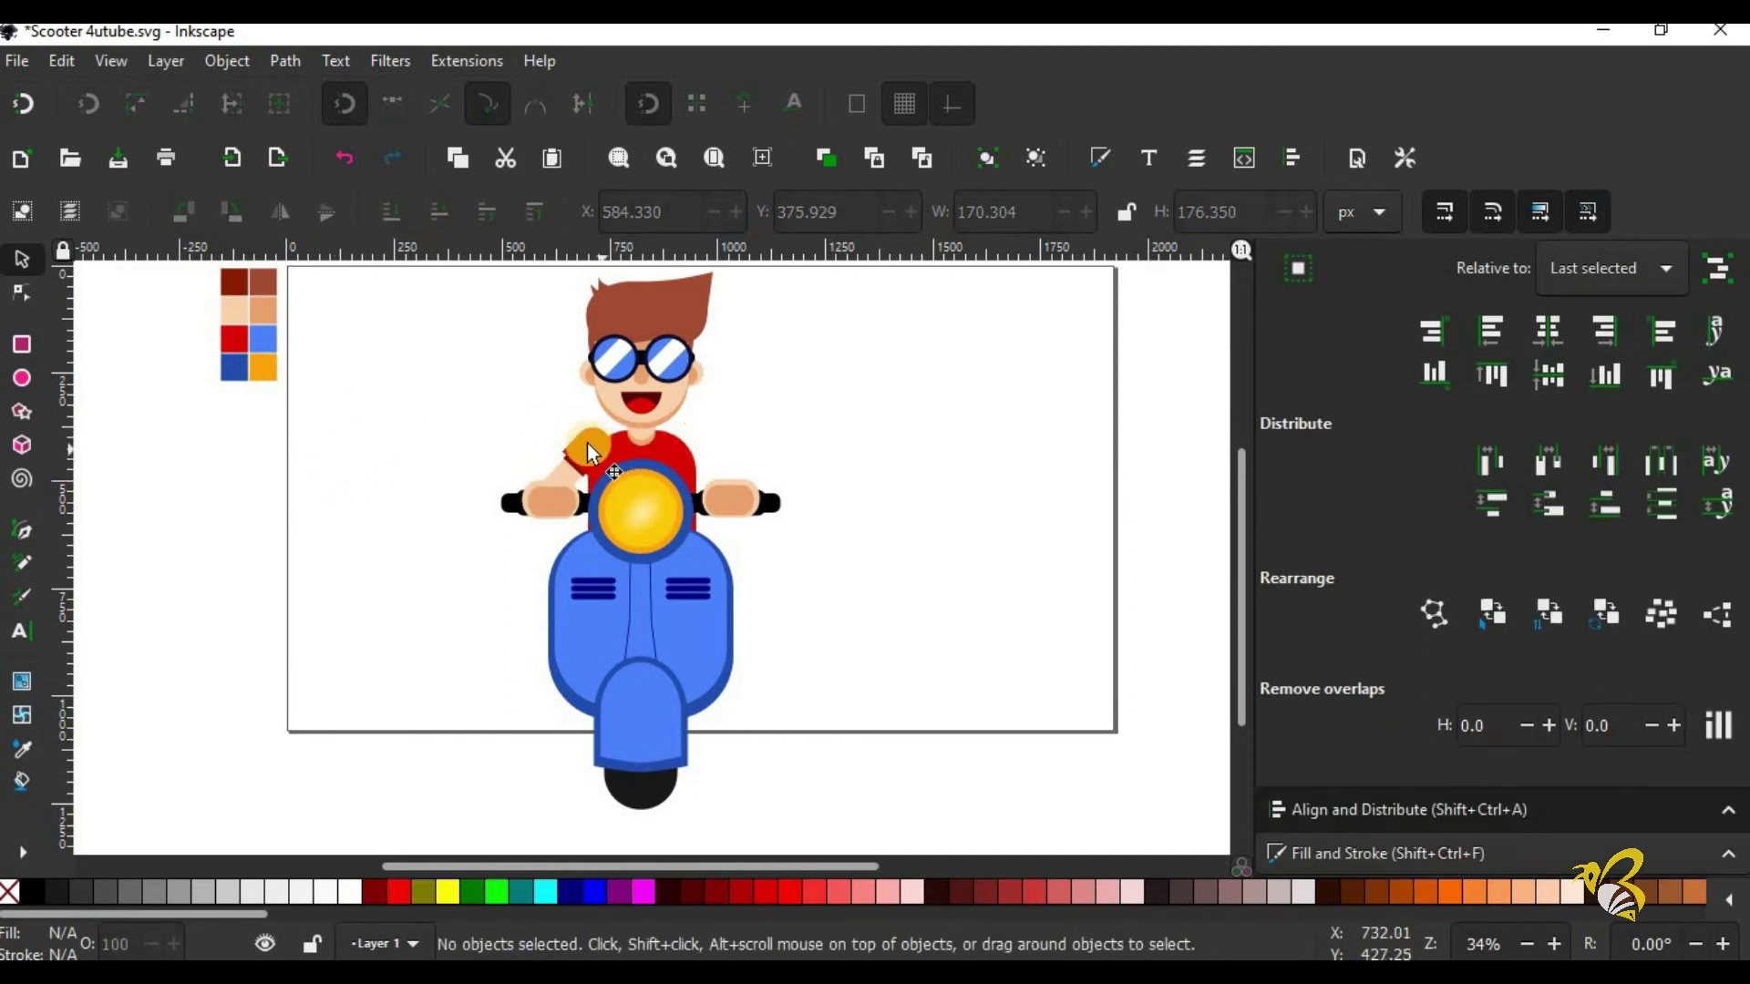
left_click(561, 470, "ctrl")
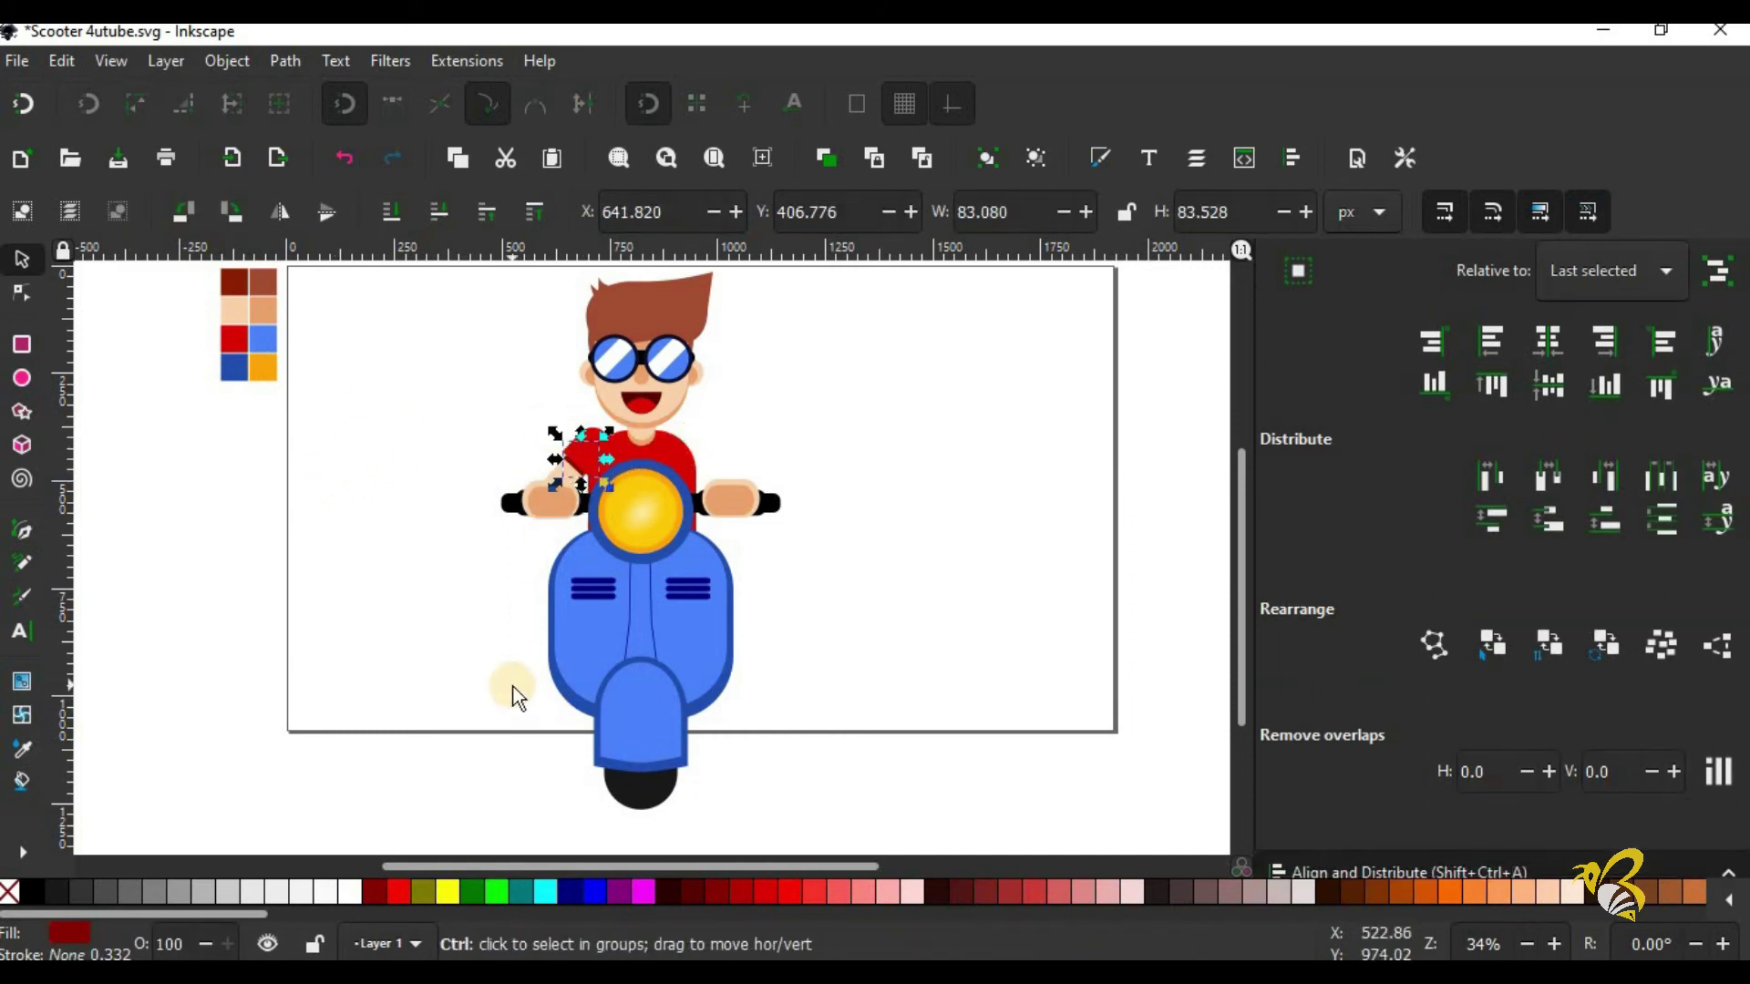
key("ctrl+z")
left_click_drag(407, 510, 298, 375)
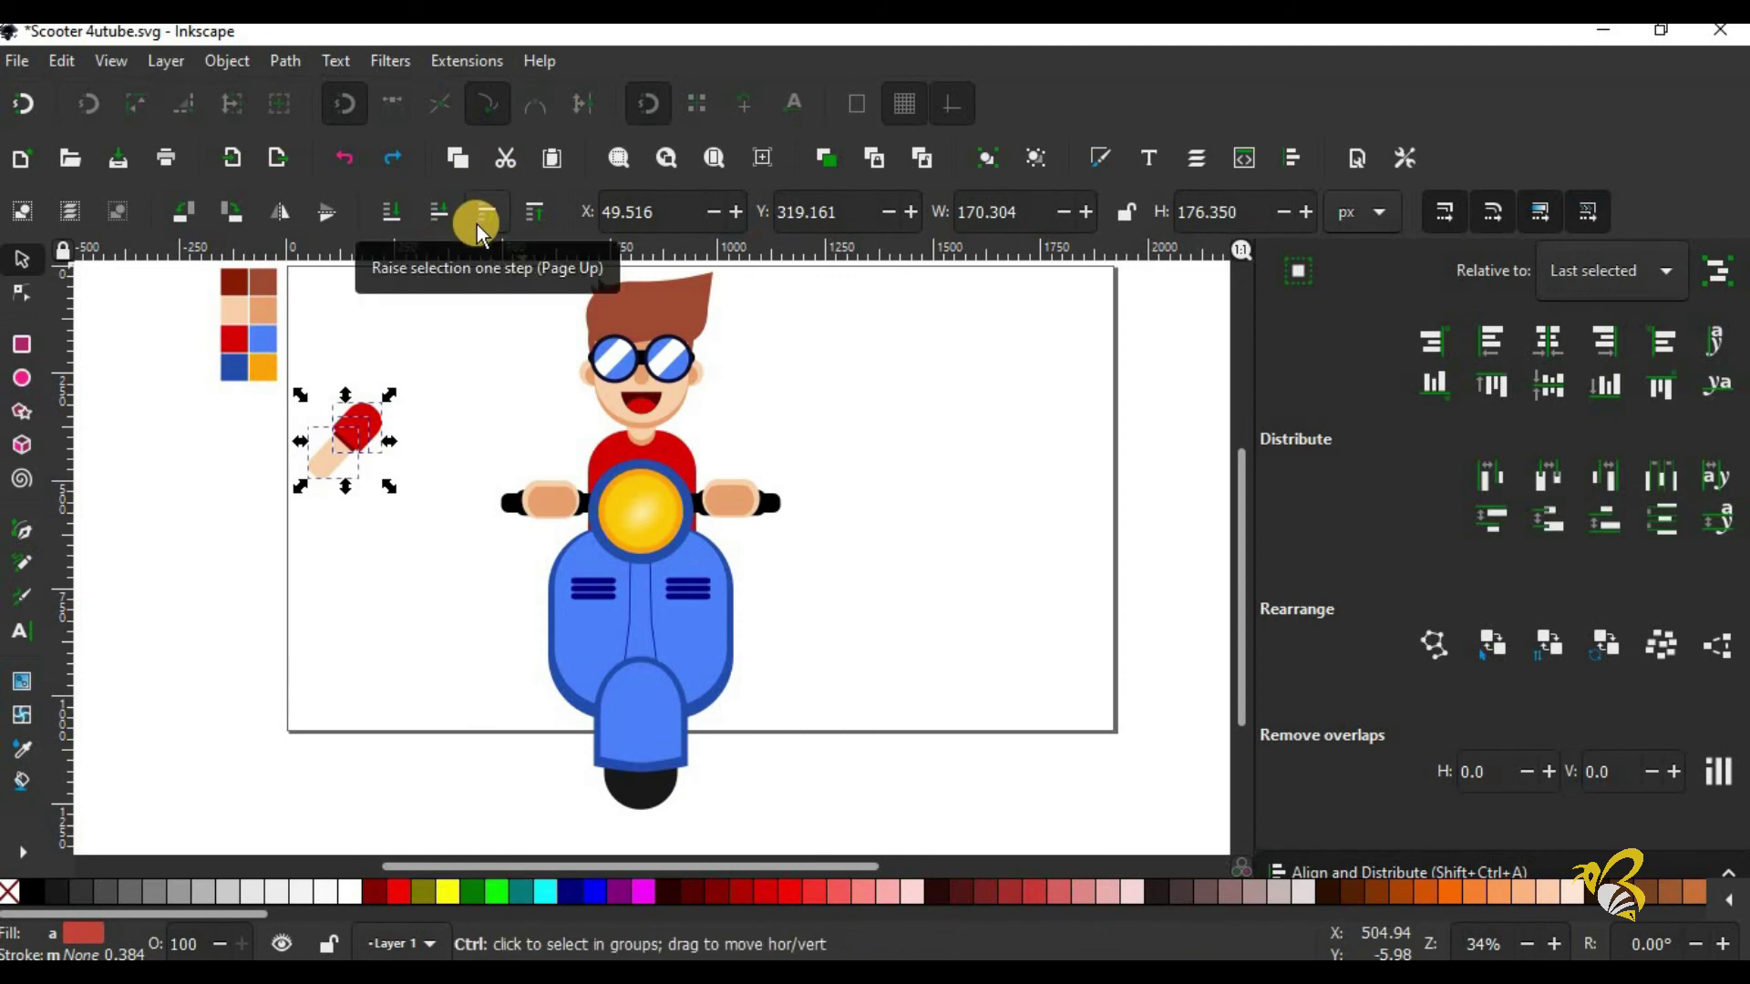
left_click_drag(375, 427, 606, 467)
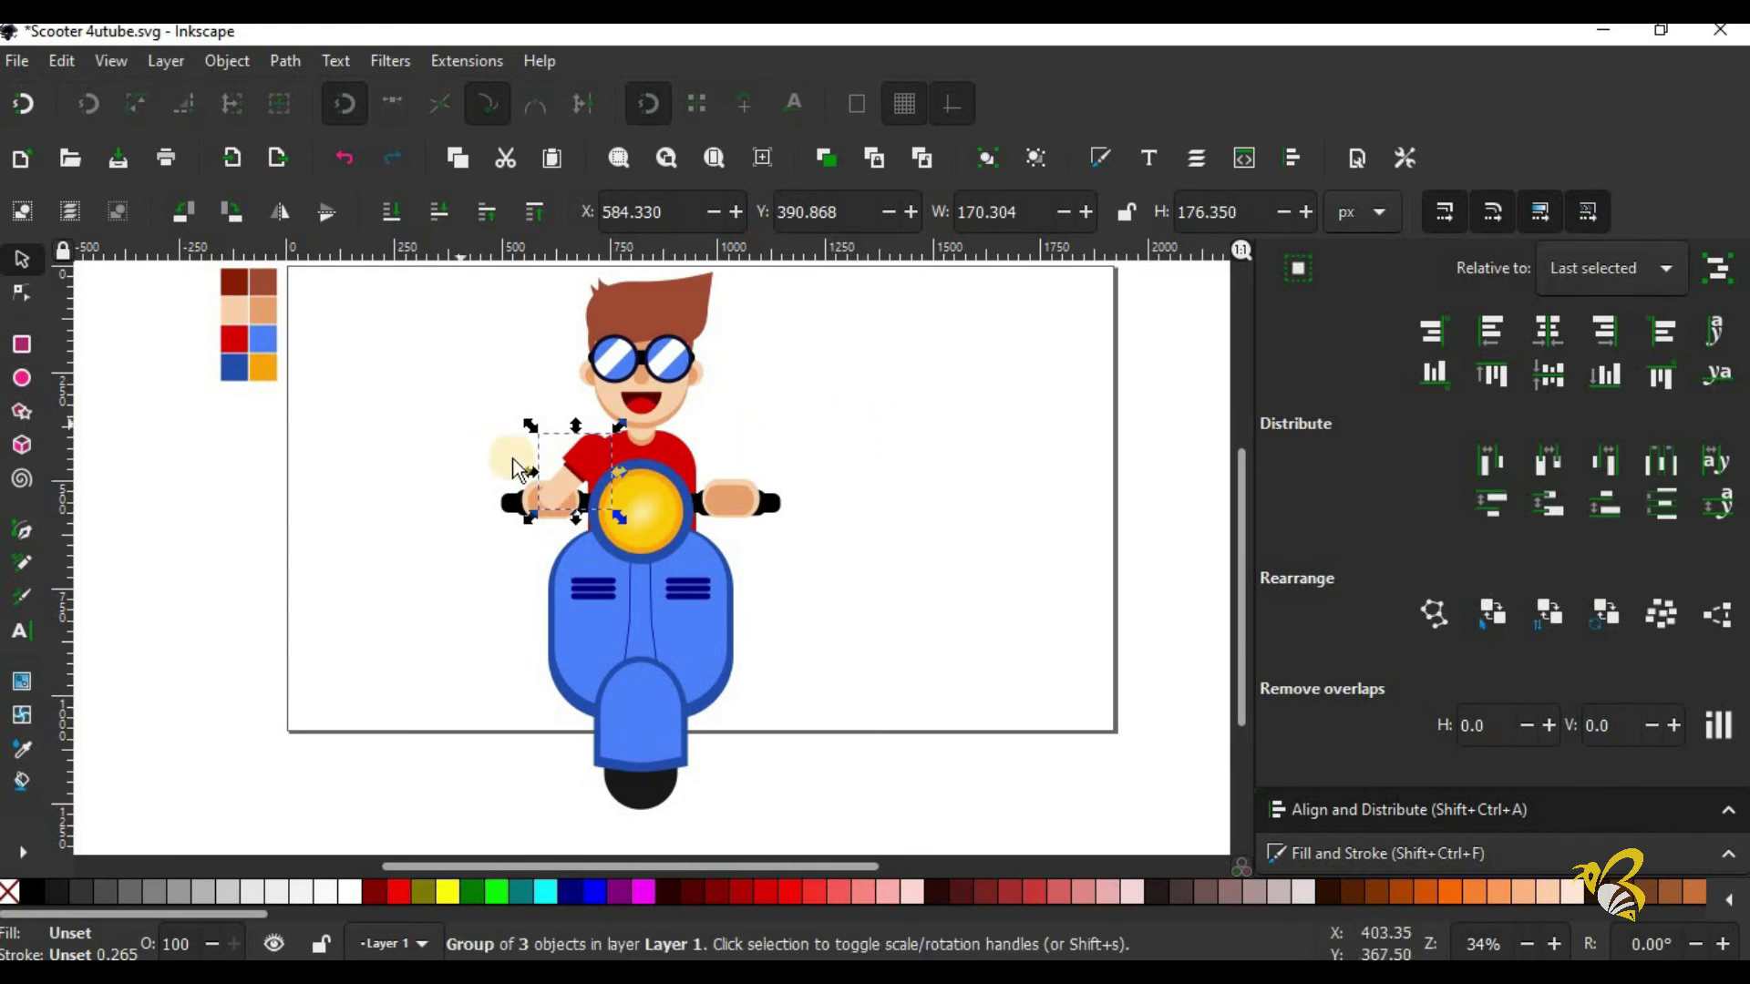
Step: Mirror the arm horizontally and place it on the rider's right shoulder
left_click(281, 217)
left_click_drag(558, 453, 692, 455)
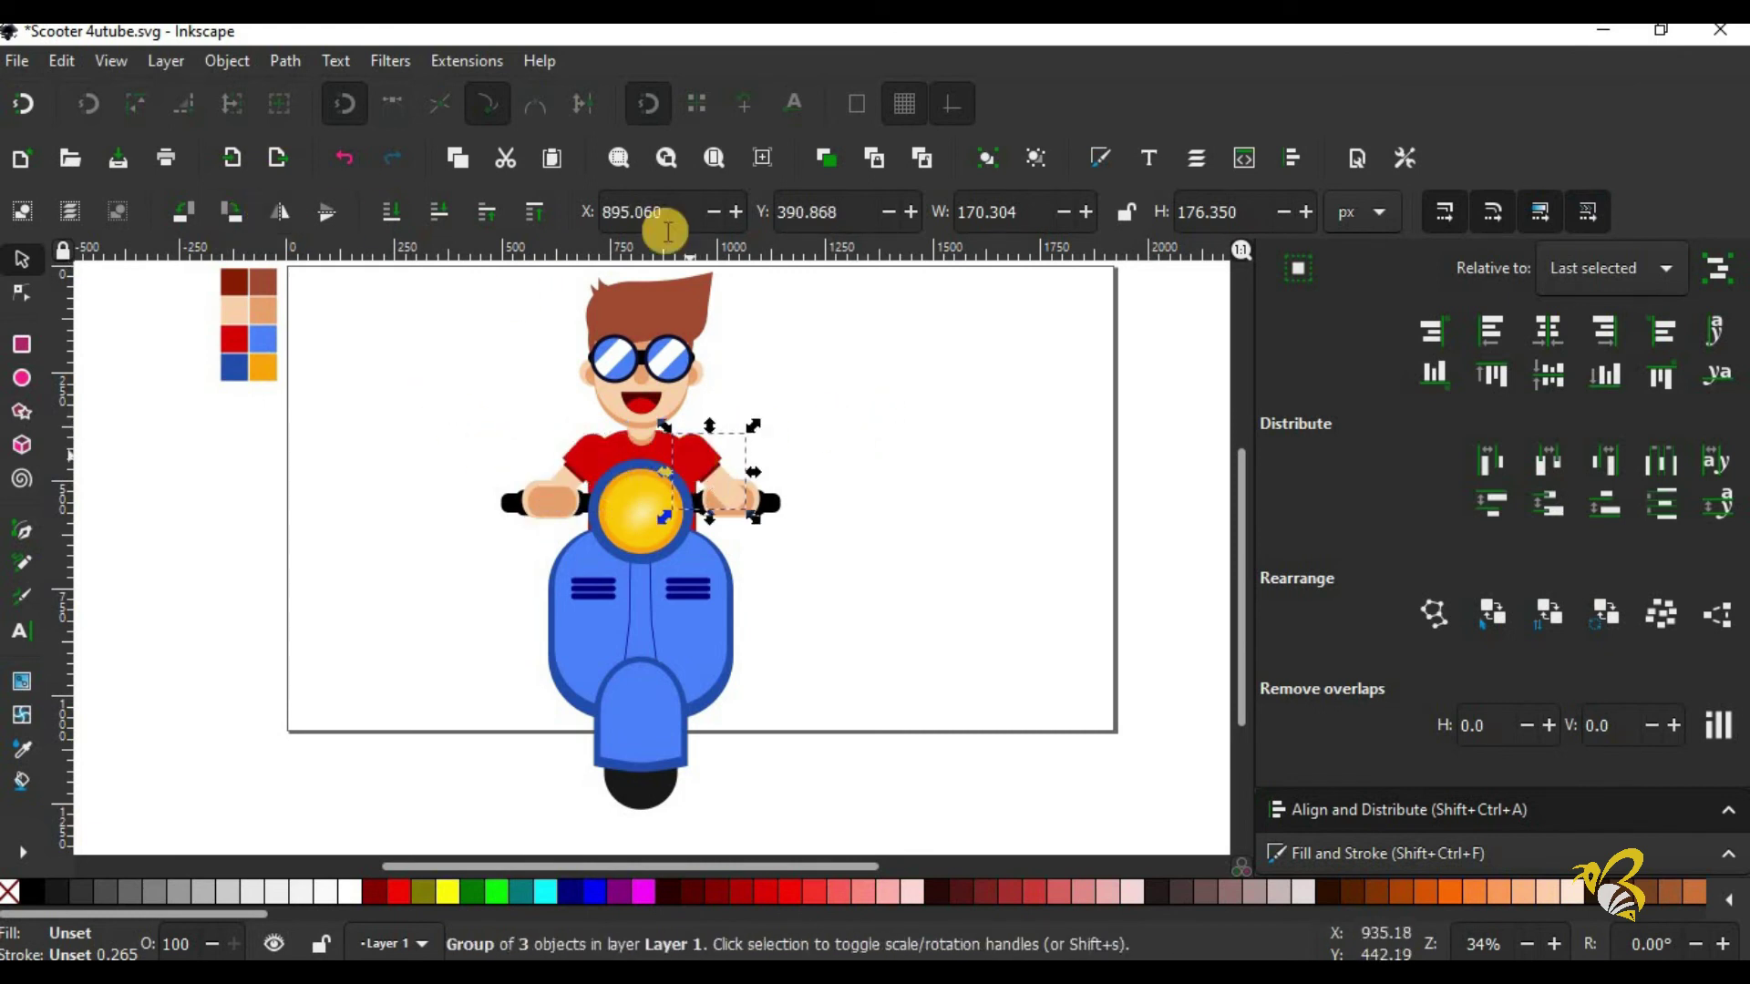
left_click(930, 621)
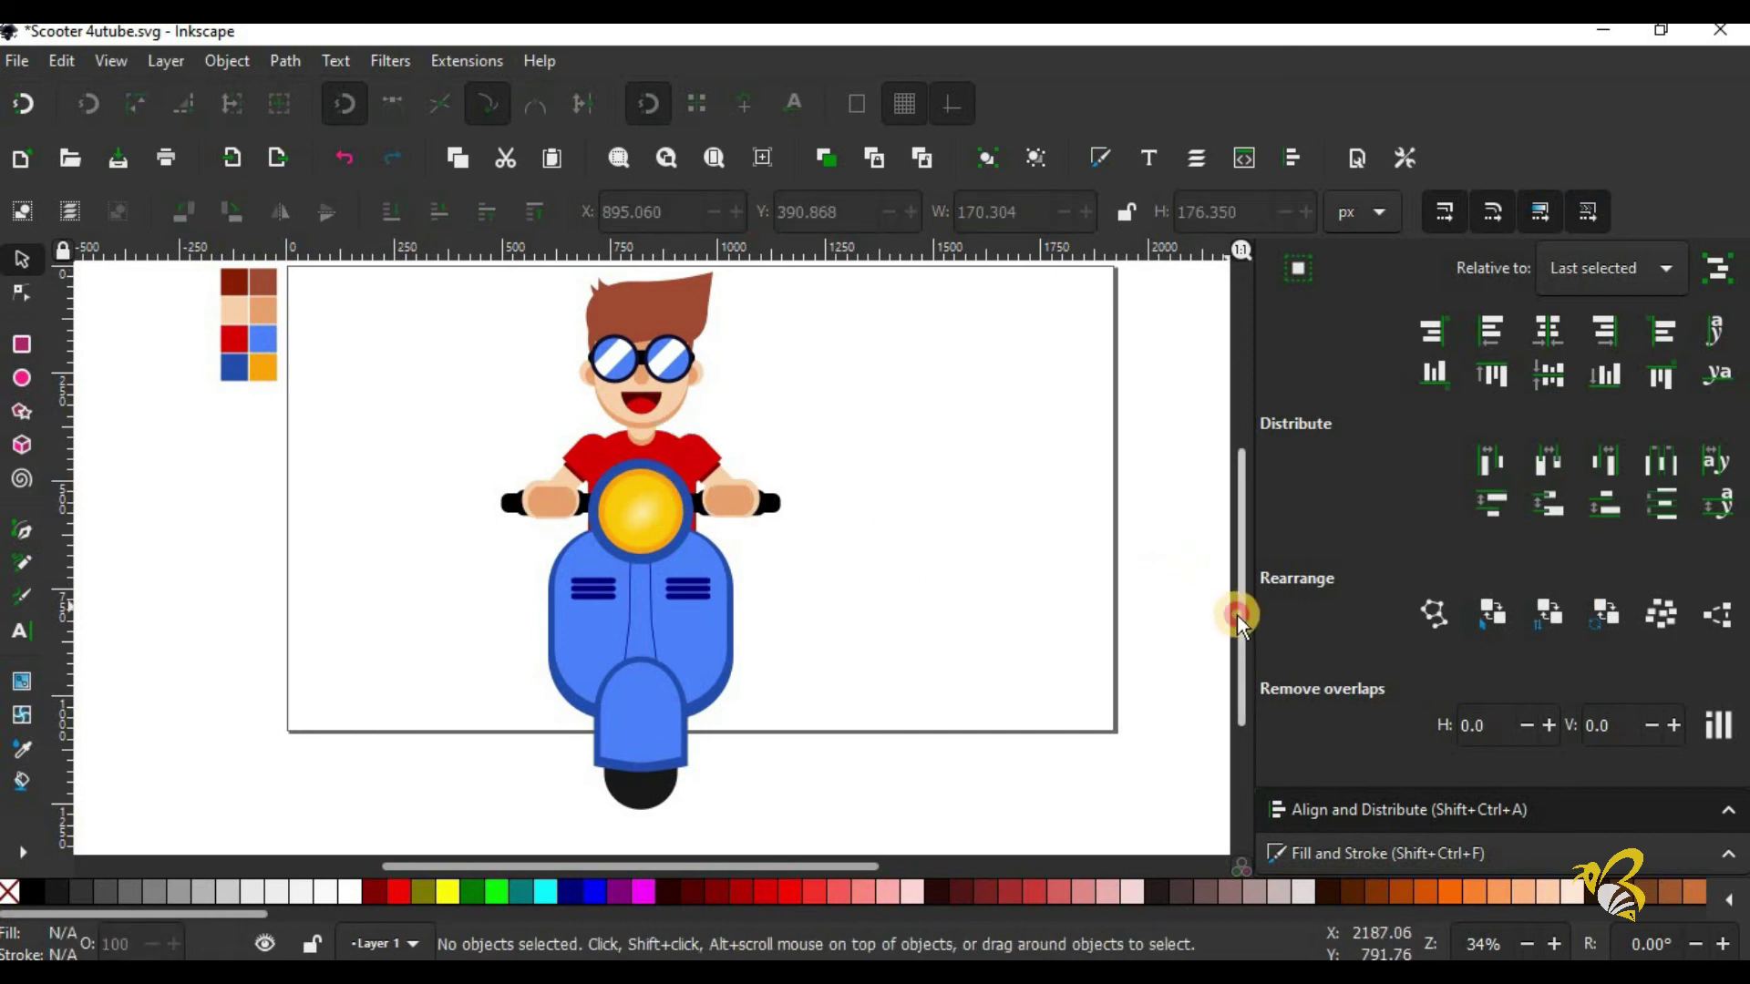
Step: Scale the whole rider and scooter to about 74% and move it up into the page
left_click_drag(1236, 612, 1236, 585)
left_click_drag(388, 276, 764, 858)
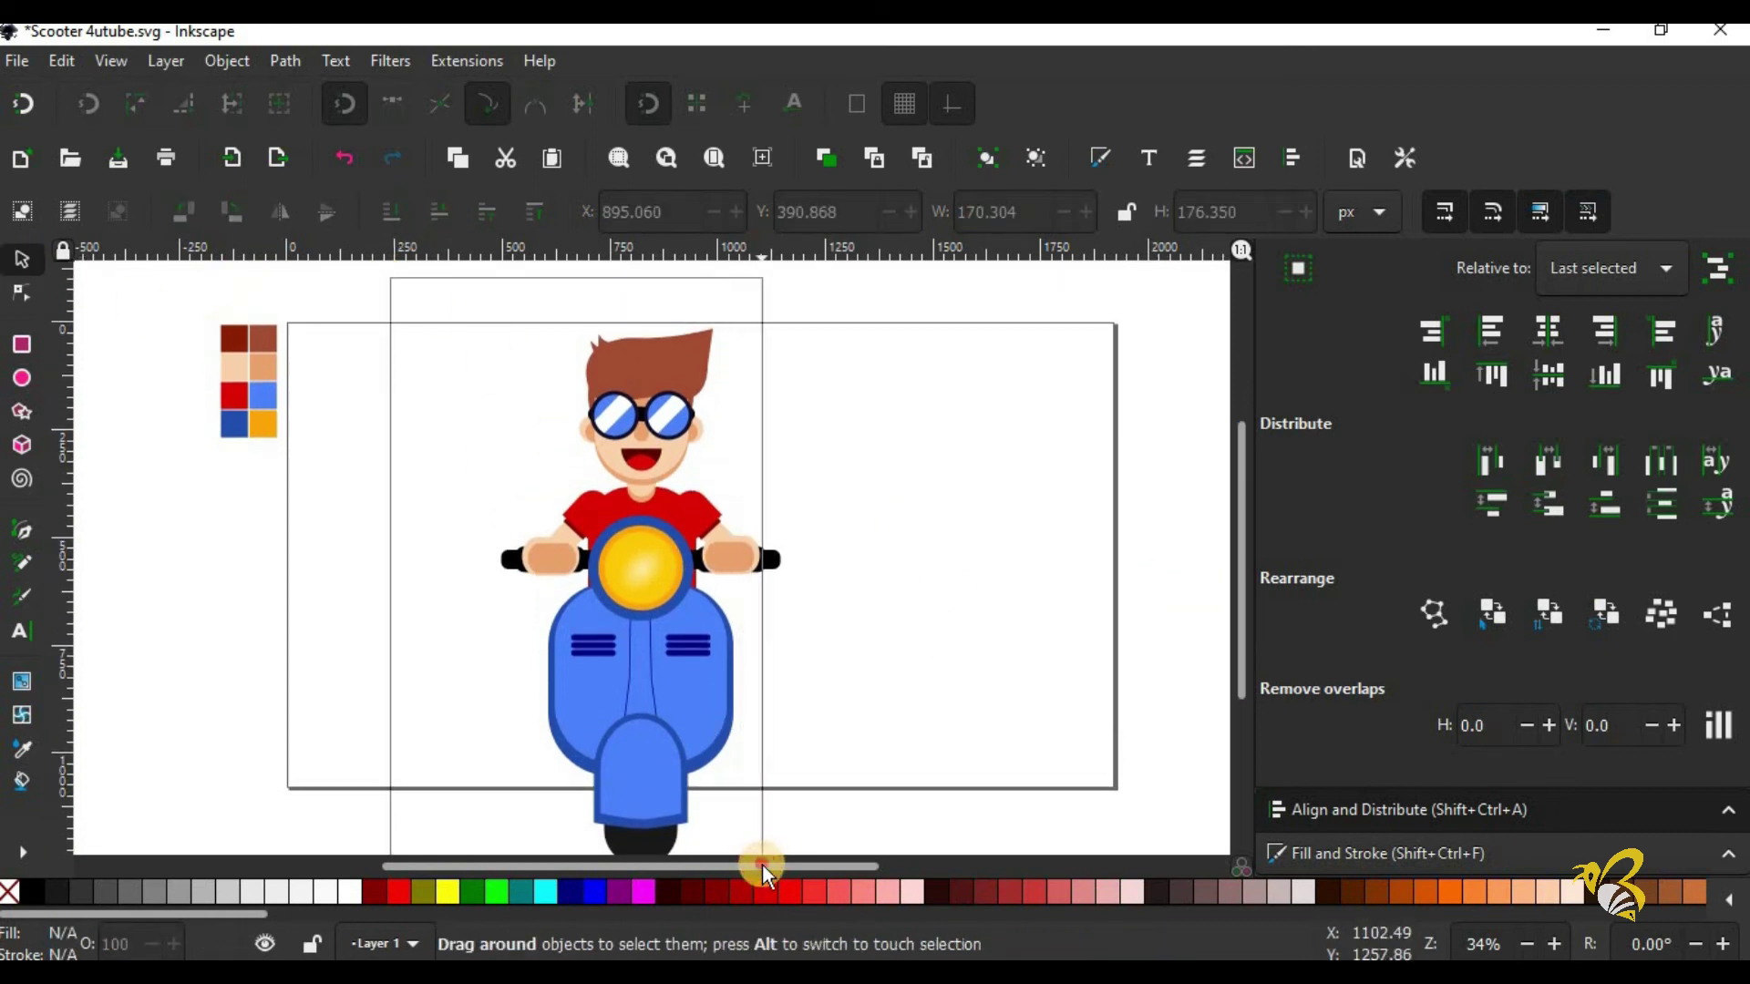
left_click_drag(1230, 610, 1239, 679)
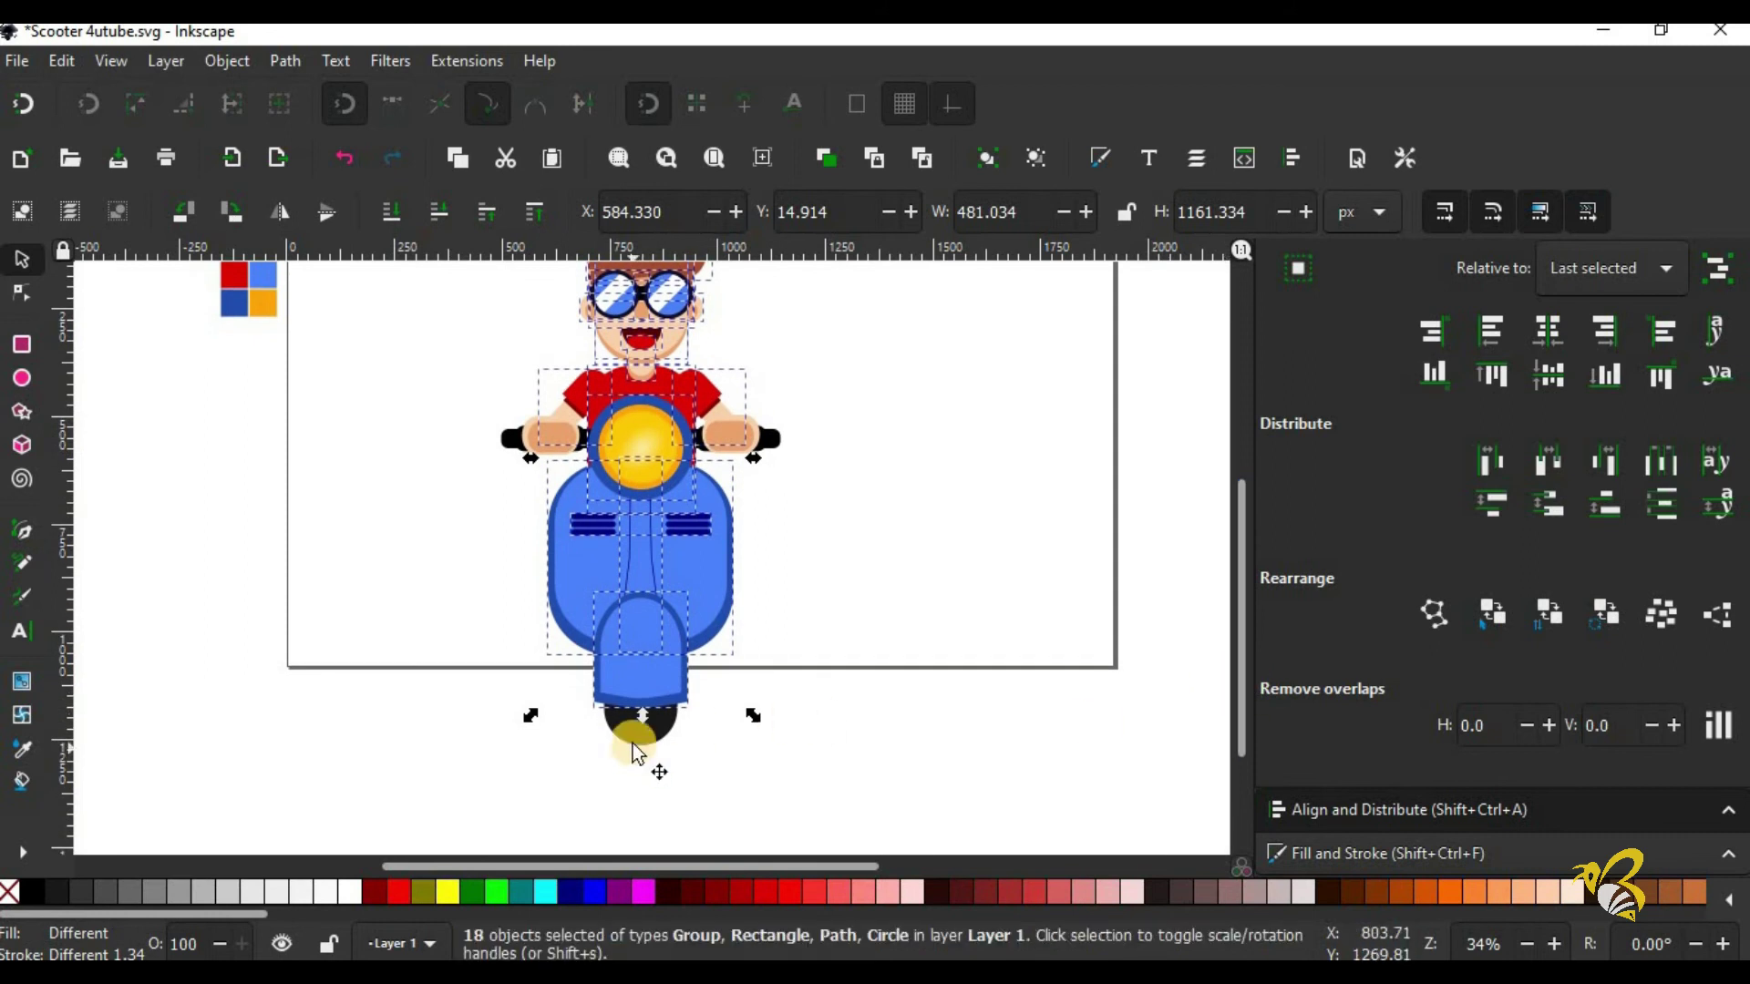
left_click_drag(763, 764, 731, 685)
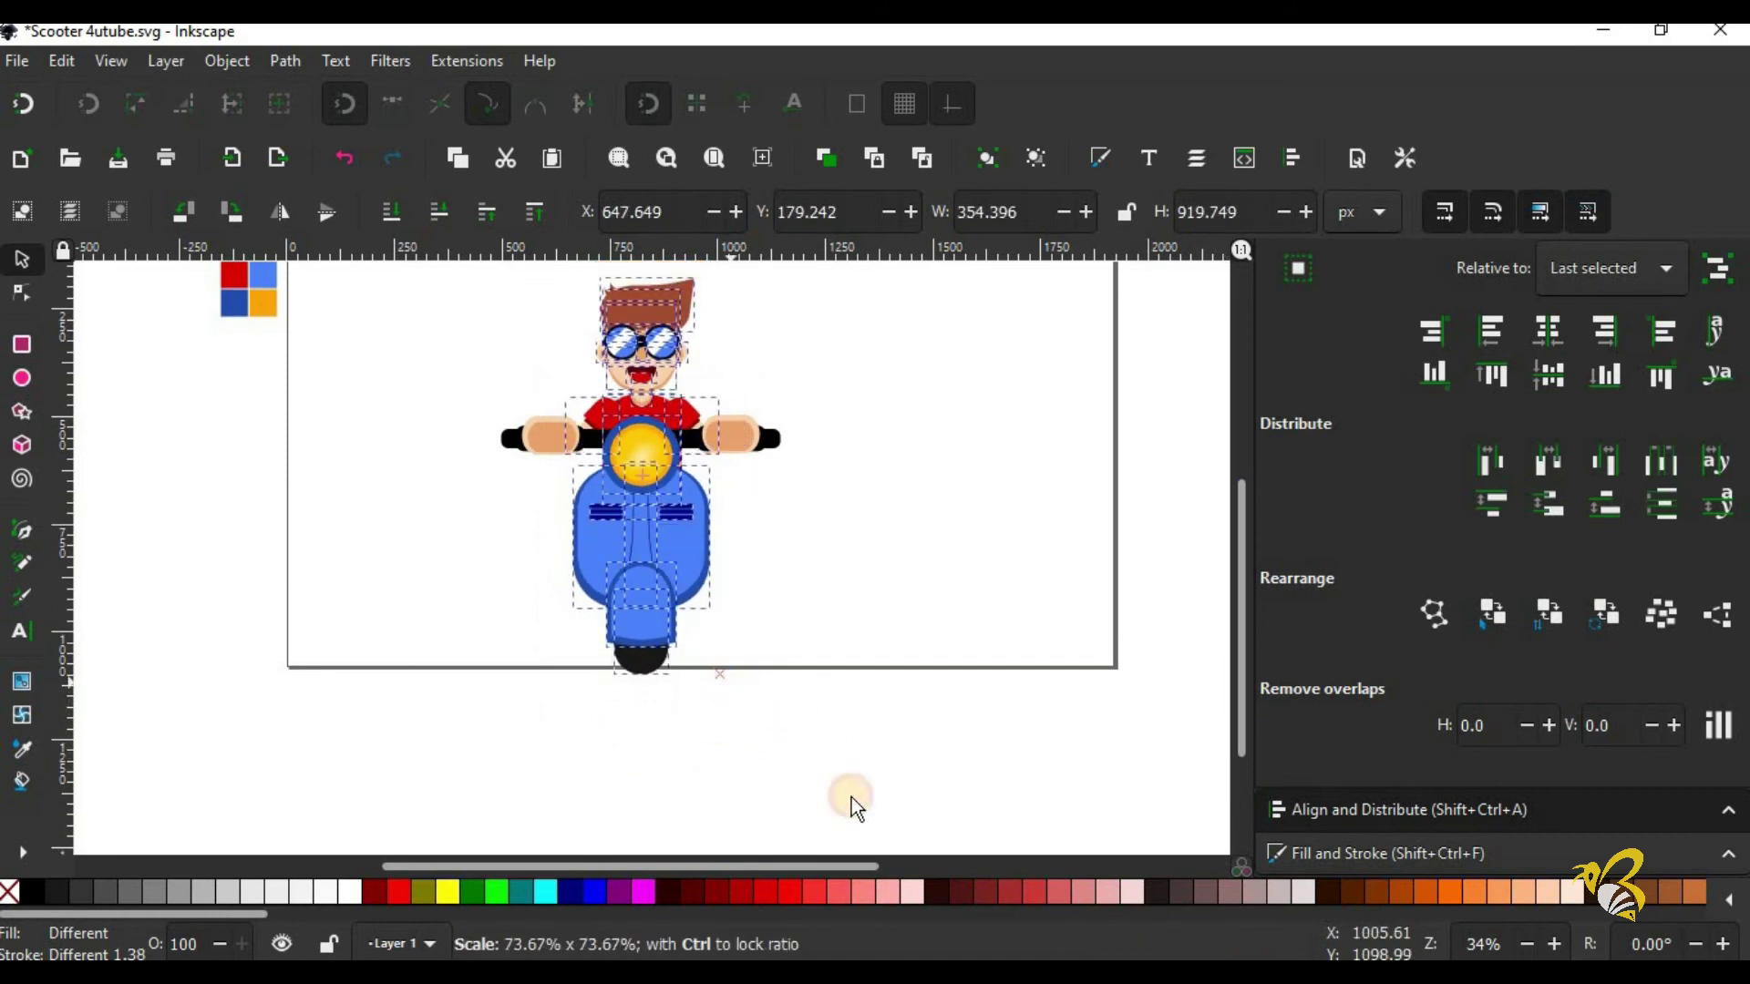
key("ctrl+z")
scroll(397, 264, "up", 3)
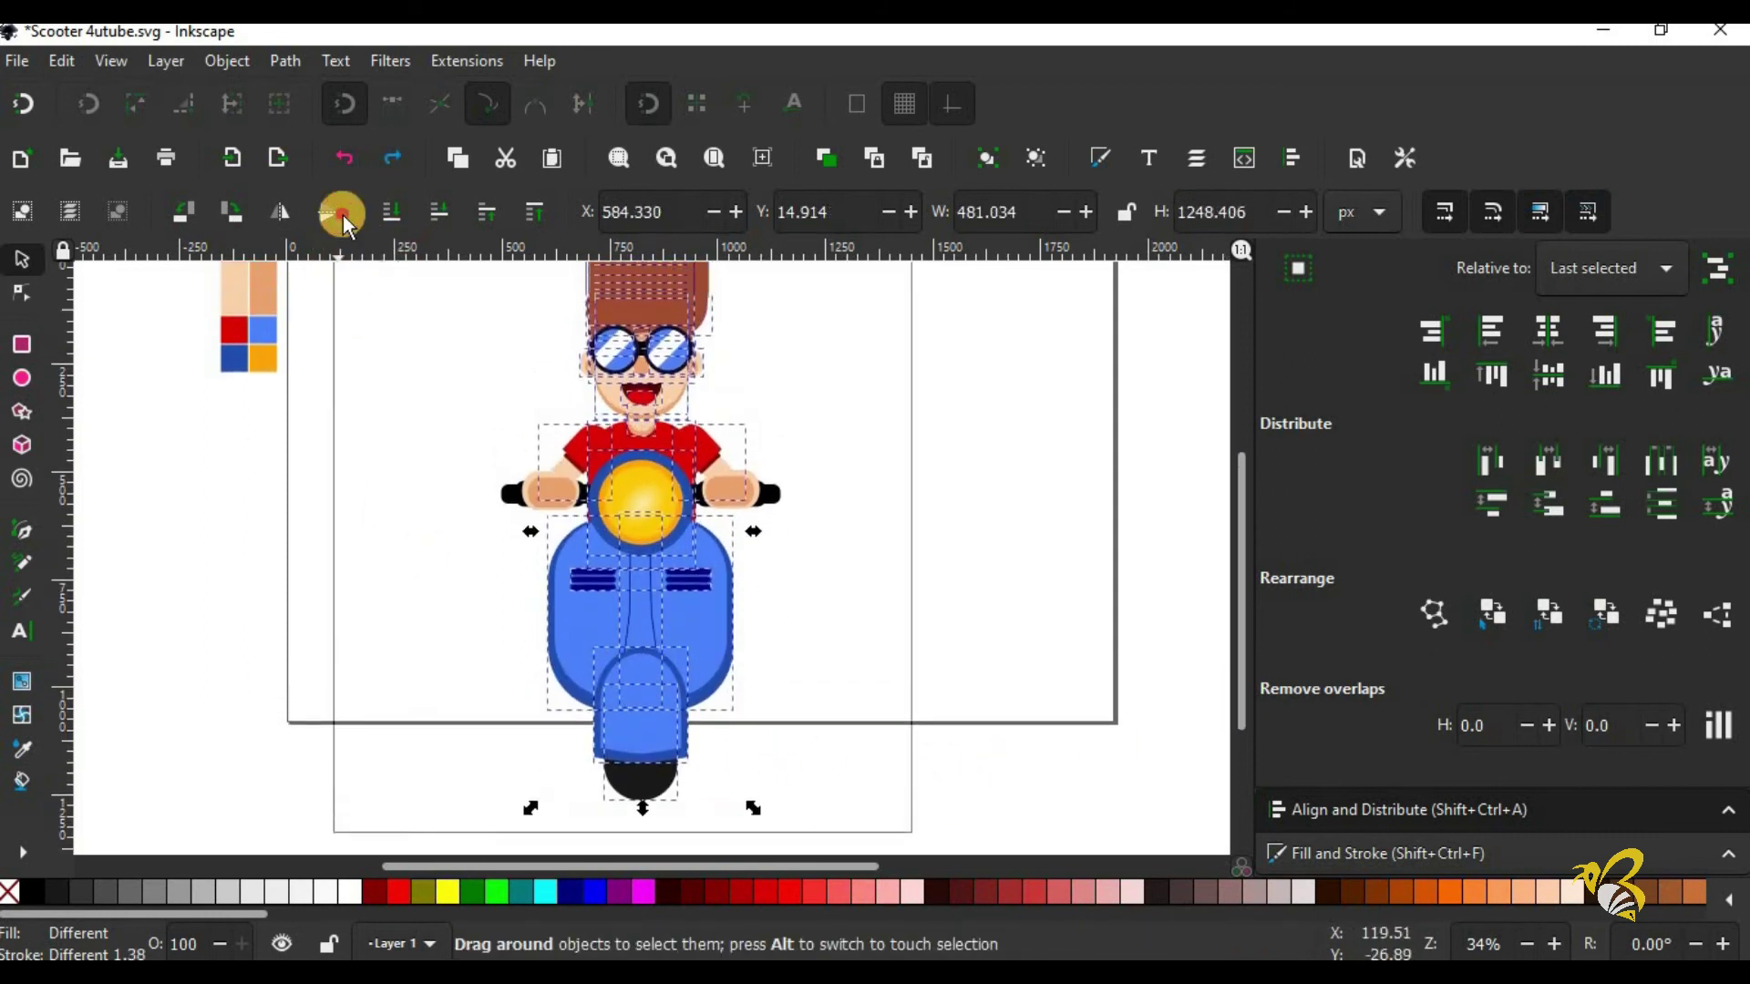
left_click_drag(1237, 603, 1235, 652)
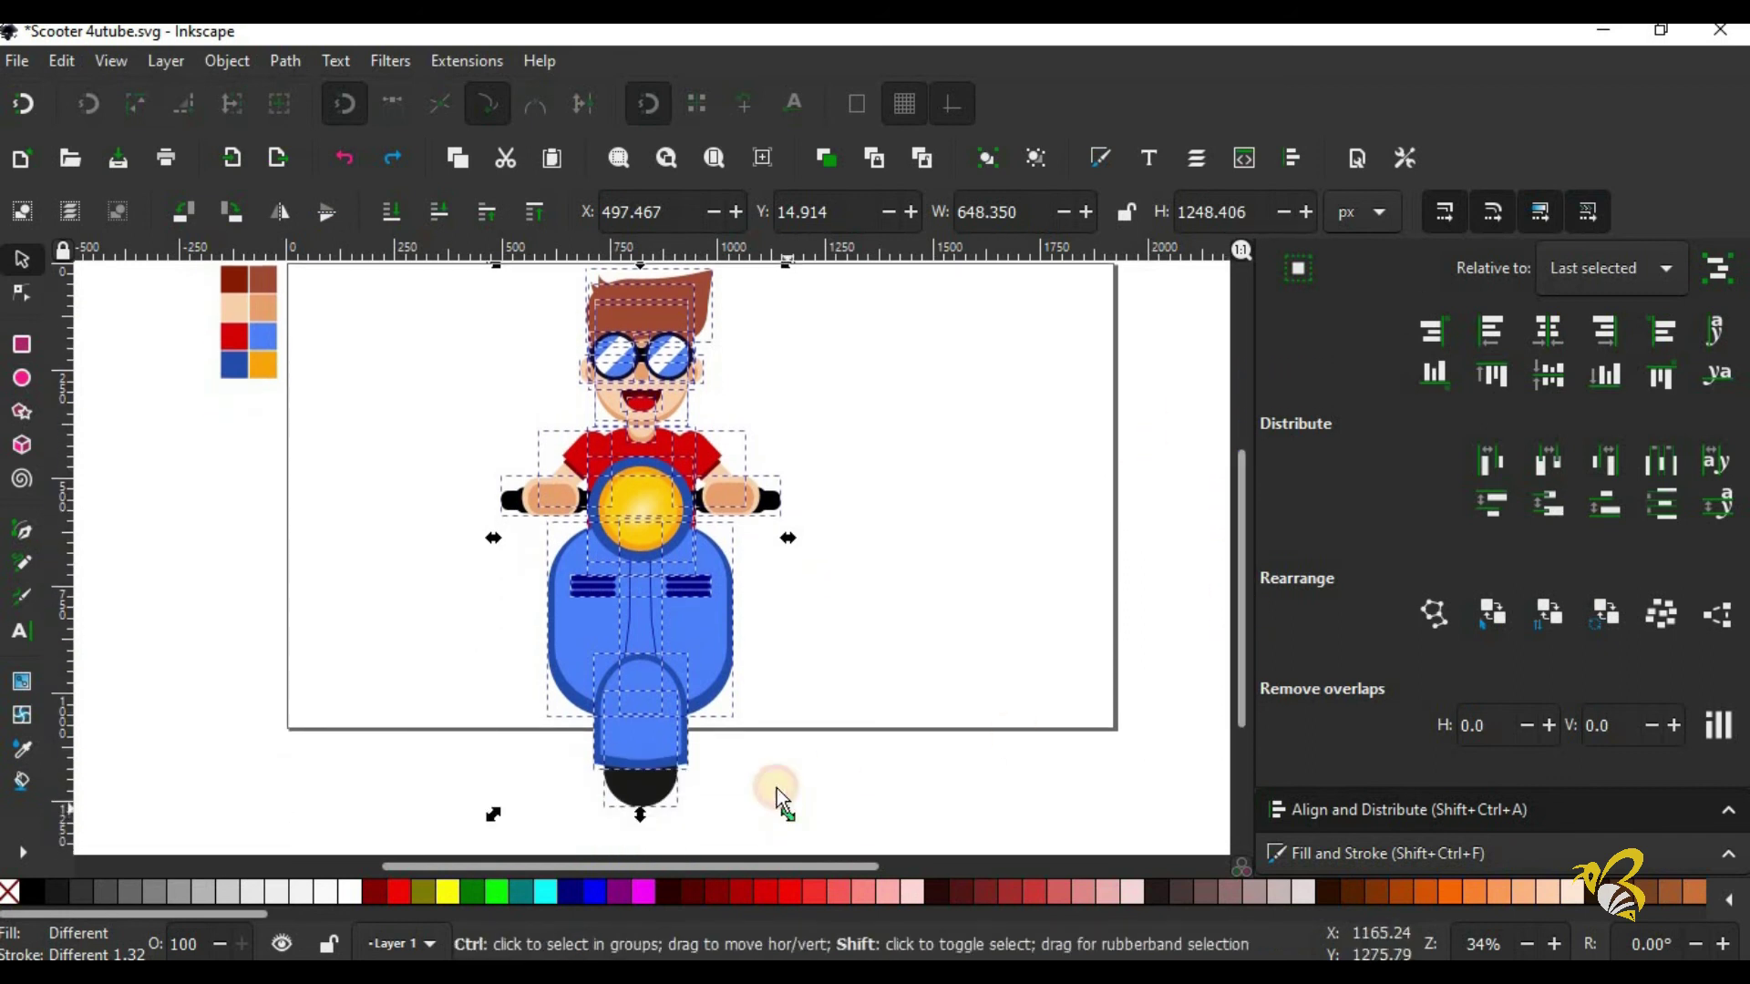
left_click_drag(779, 793, 731, 708)
left_click_drag(685, 600, 743, 551)
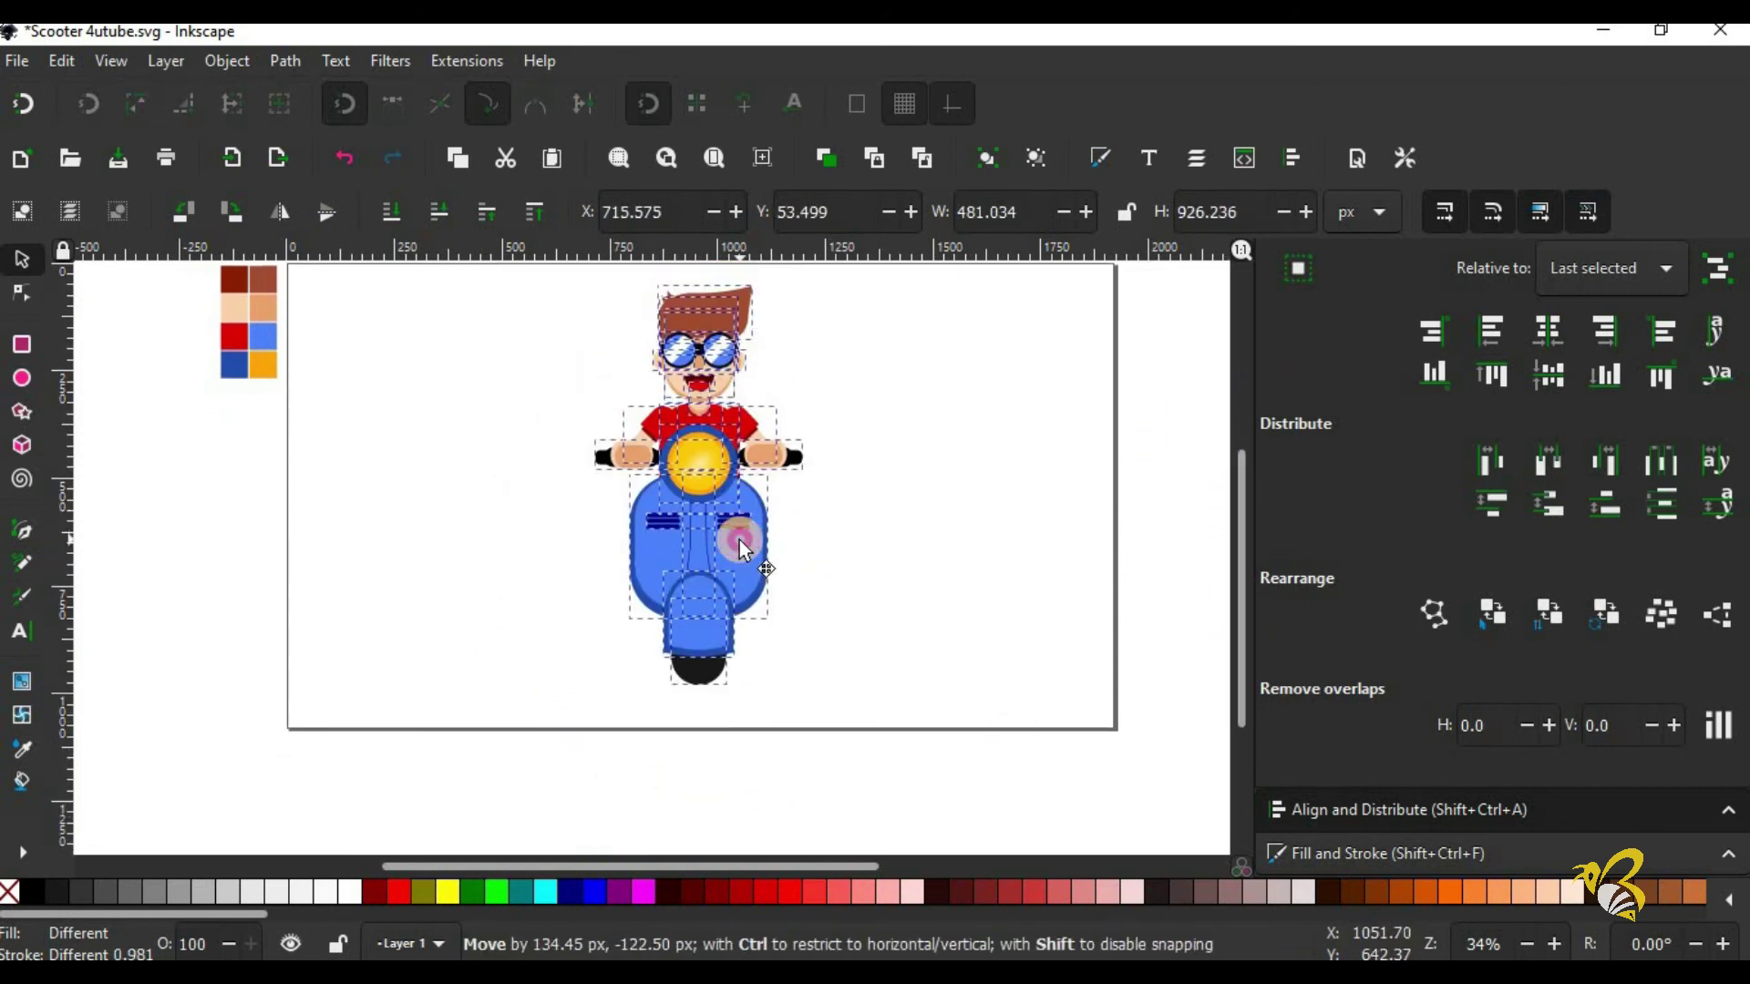
left_click(817, 824)
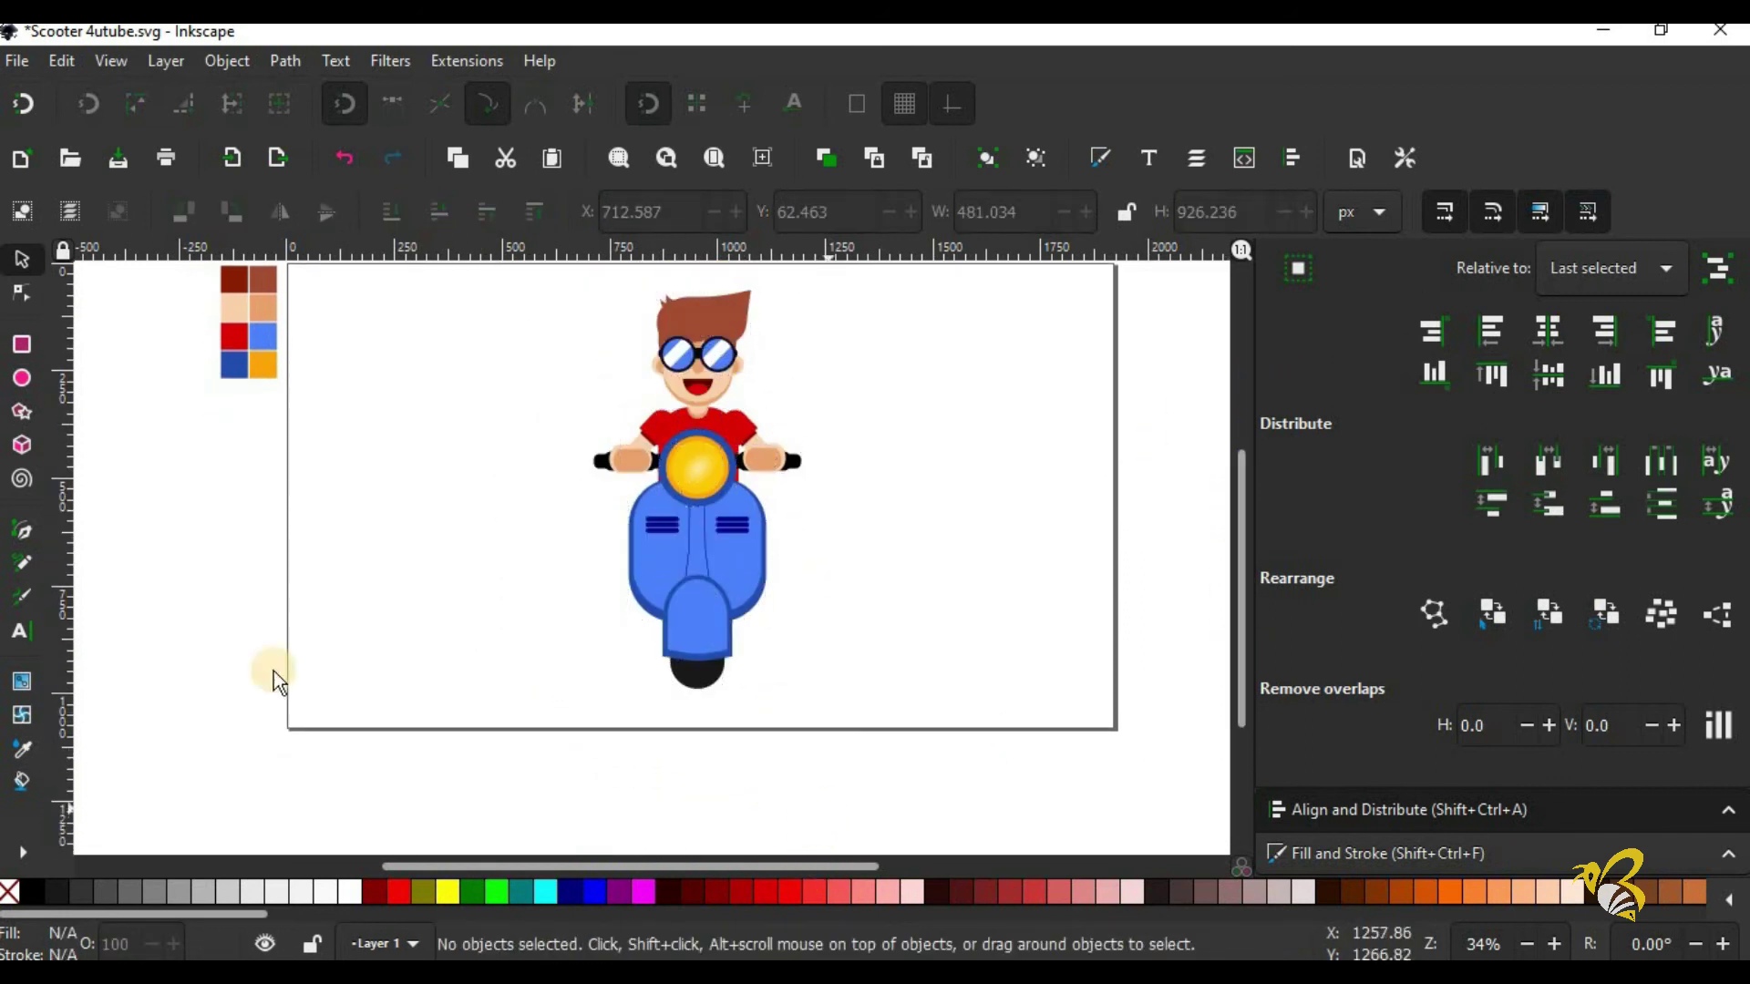
left_click_drag(384, 466, 438, 521)
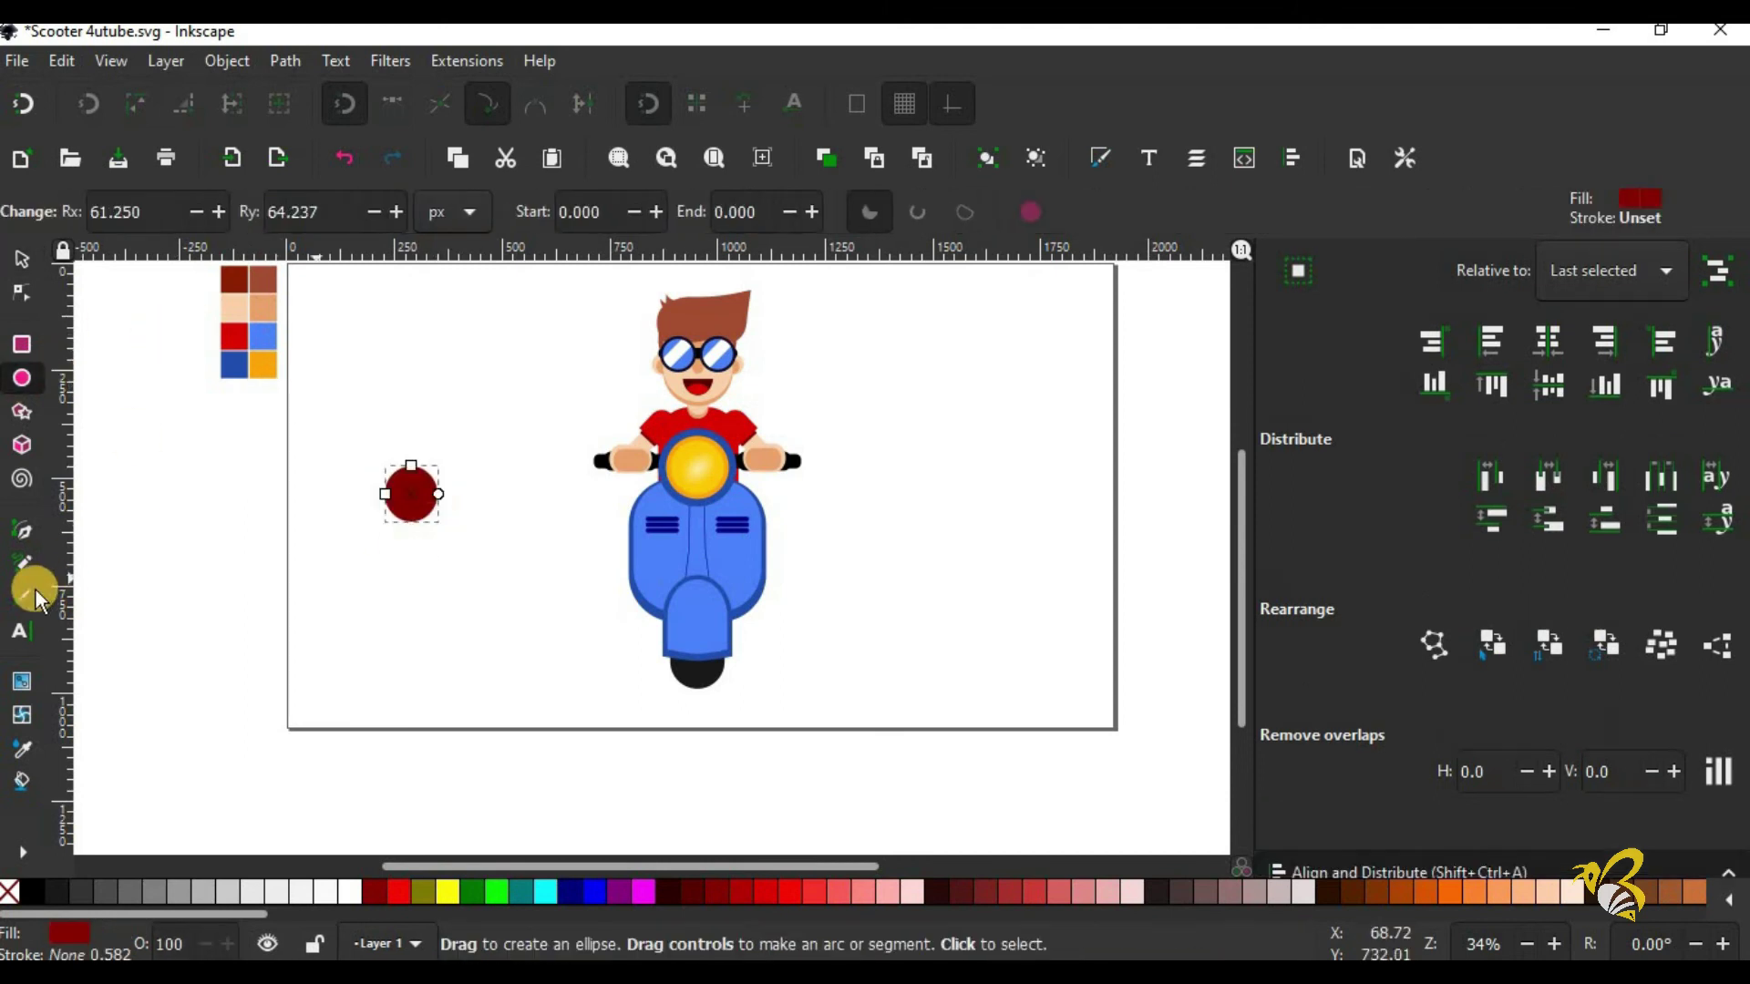
Step: Draw a small oval left of the scooter and give it the scooter's blue fill
left_click(24, 757)
left_click(141, 538)
left_click(22, 378)
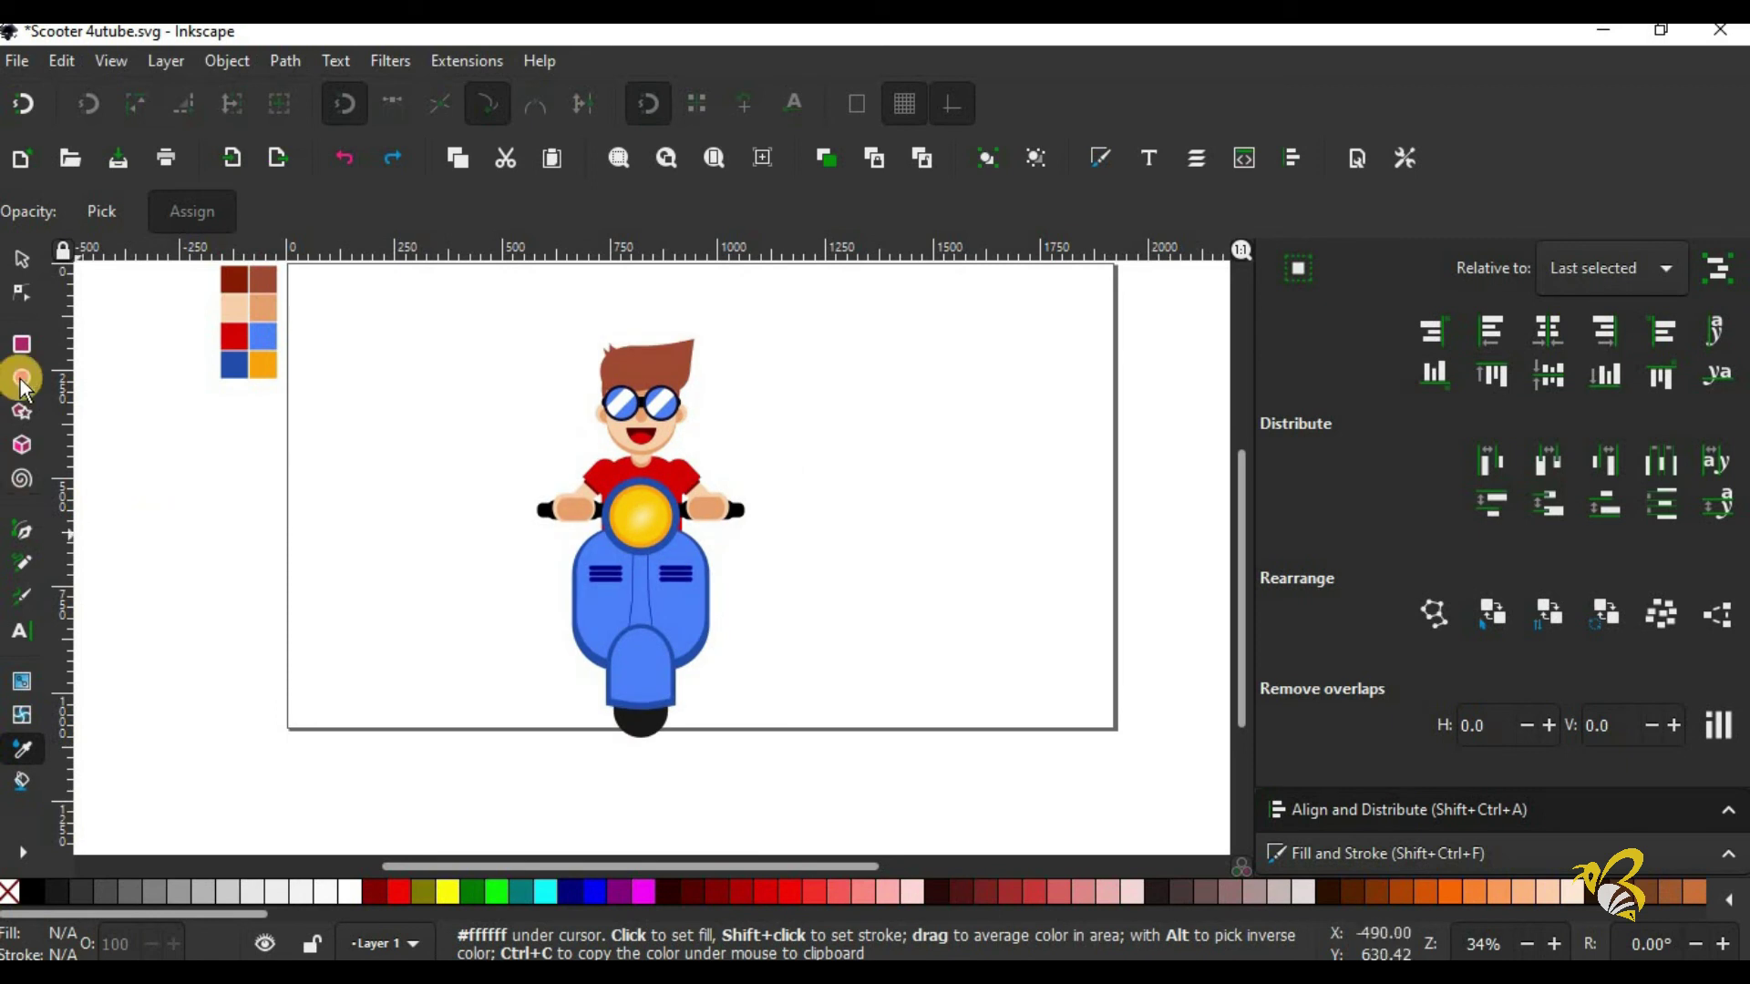
mouse_move(340, 517)
left_mouse_down()
mouse_move(394, 561)
mouse_move(358, 560)
left_mouse_up()
key("s")
left_click(598, 619)
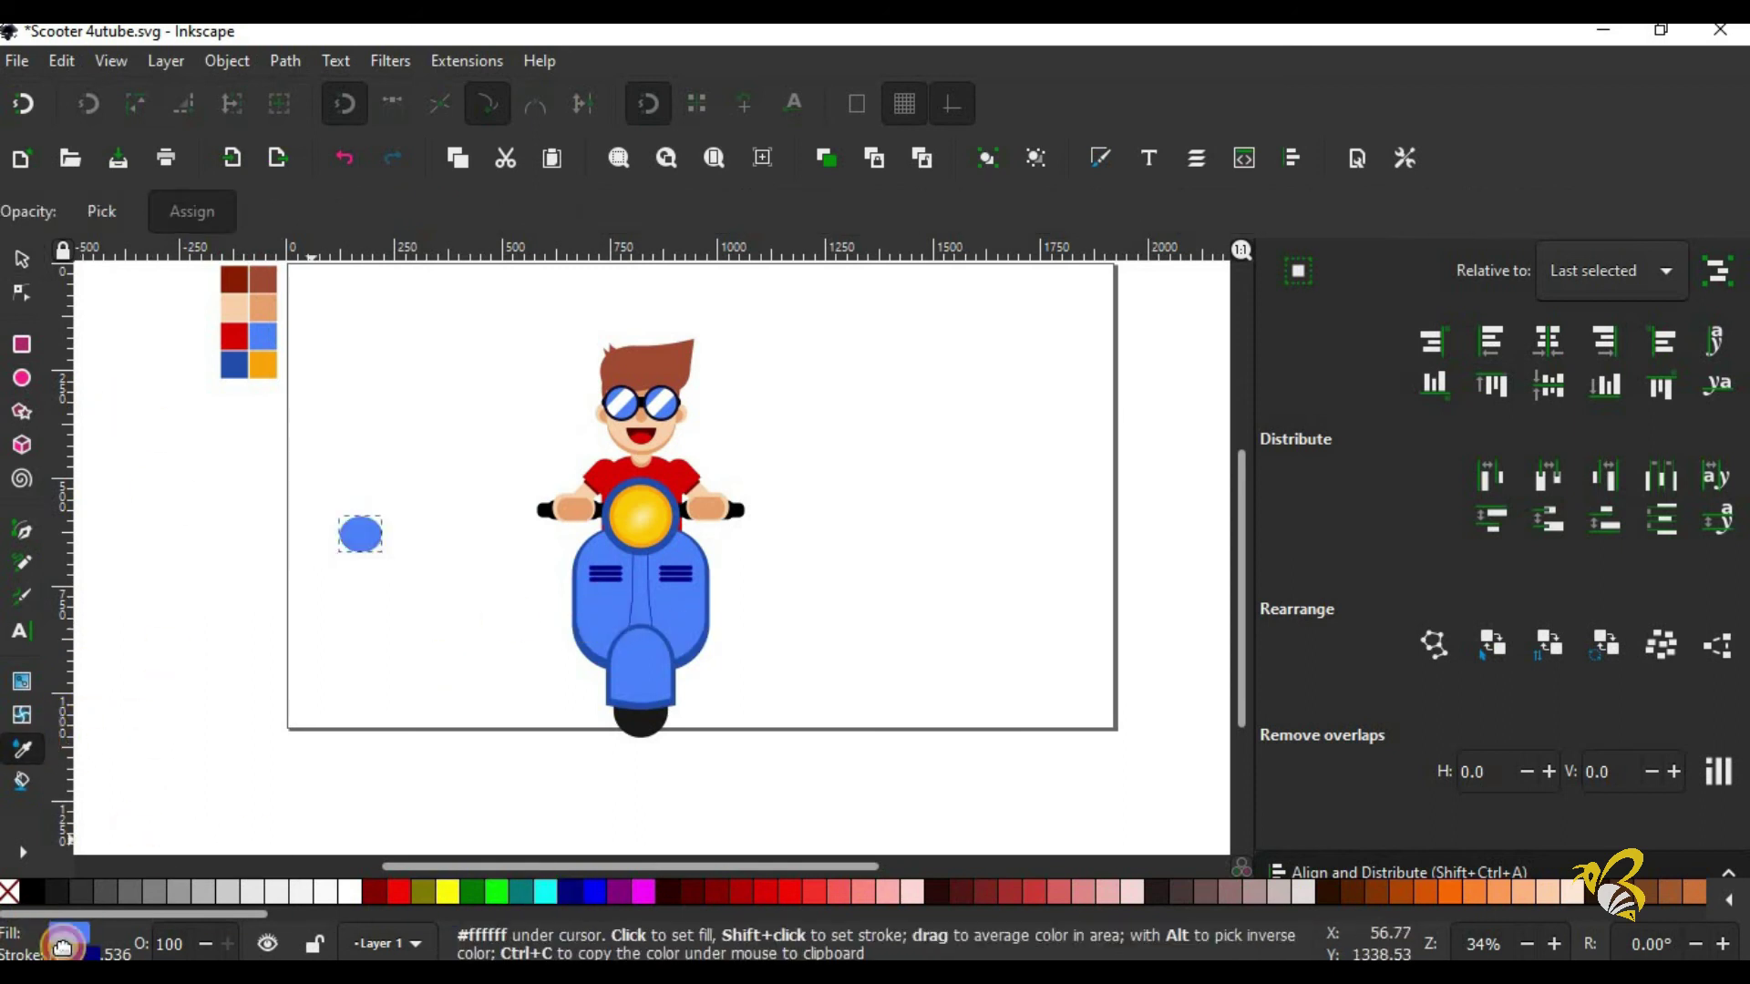
Step: Give the oval a flat dark navy outline 4 px wide
key("shift+ctrl+f")
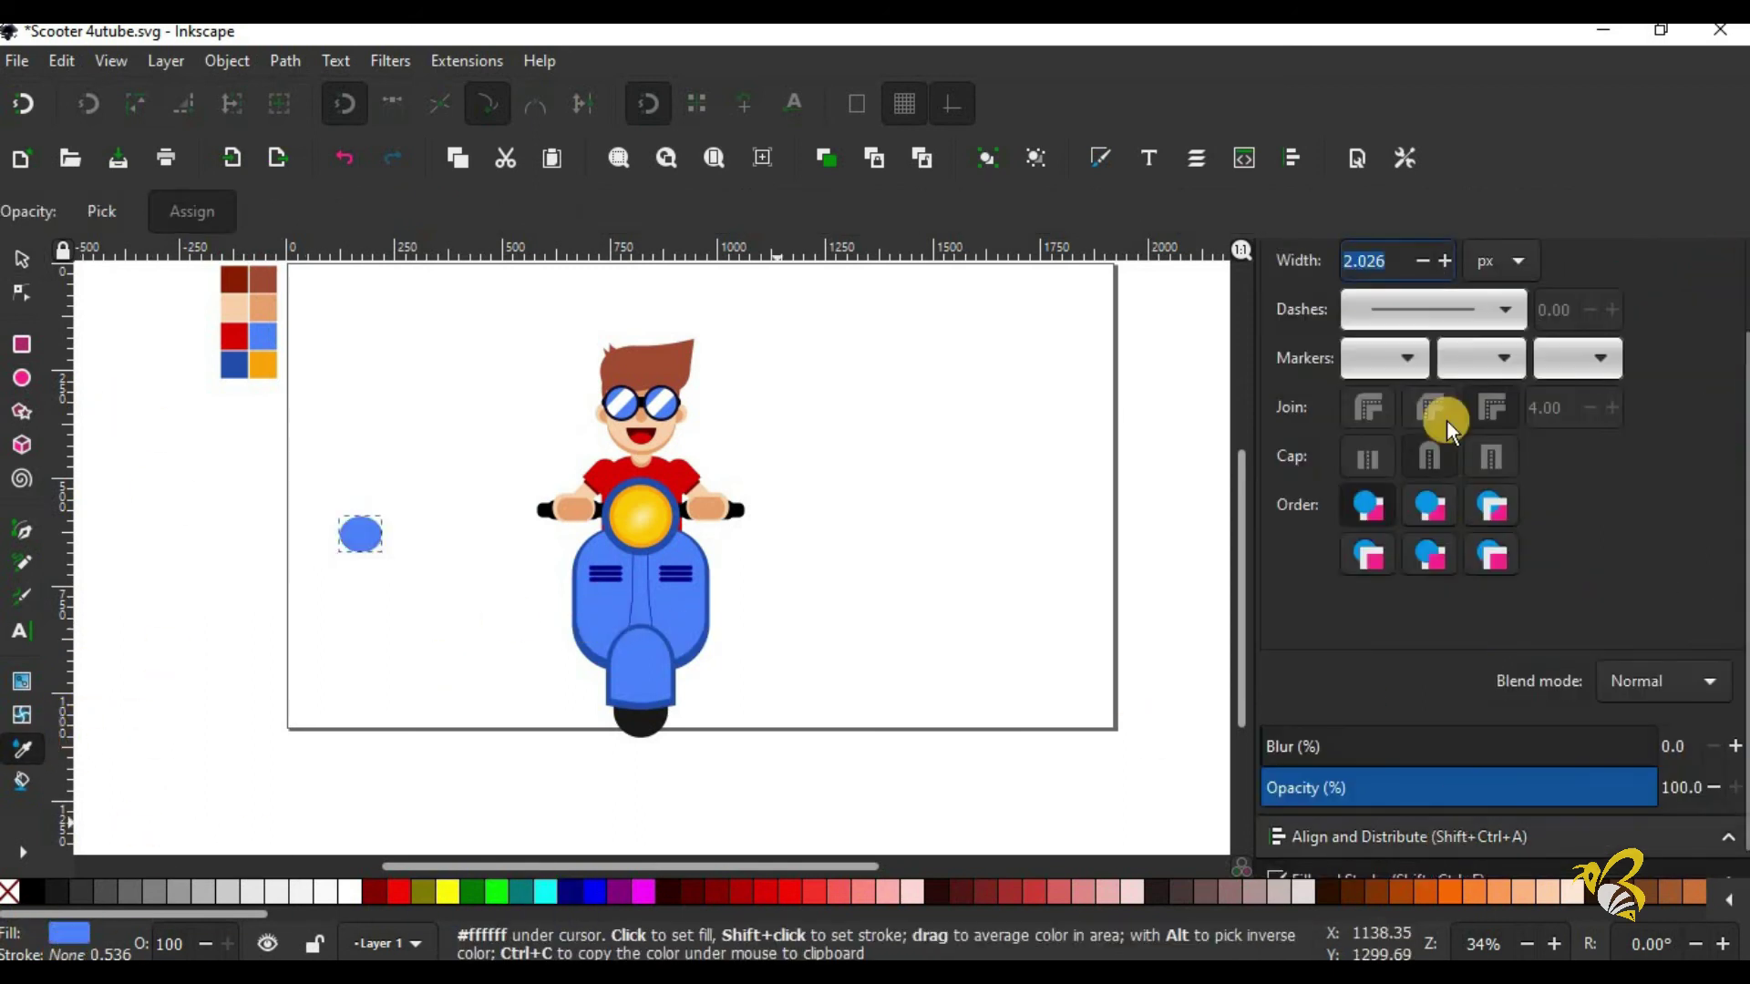
left_click(1396, 840)
left_click(1496, 851)
left_click_drag(1736, 528, 1704, 392)
left_click(1384, 310)
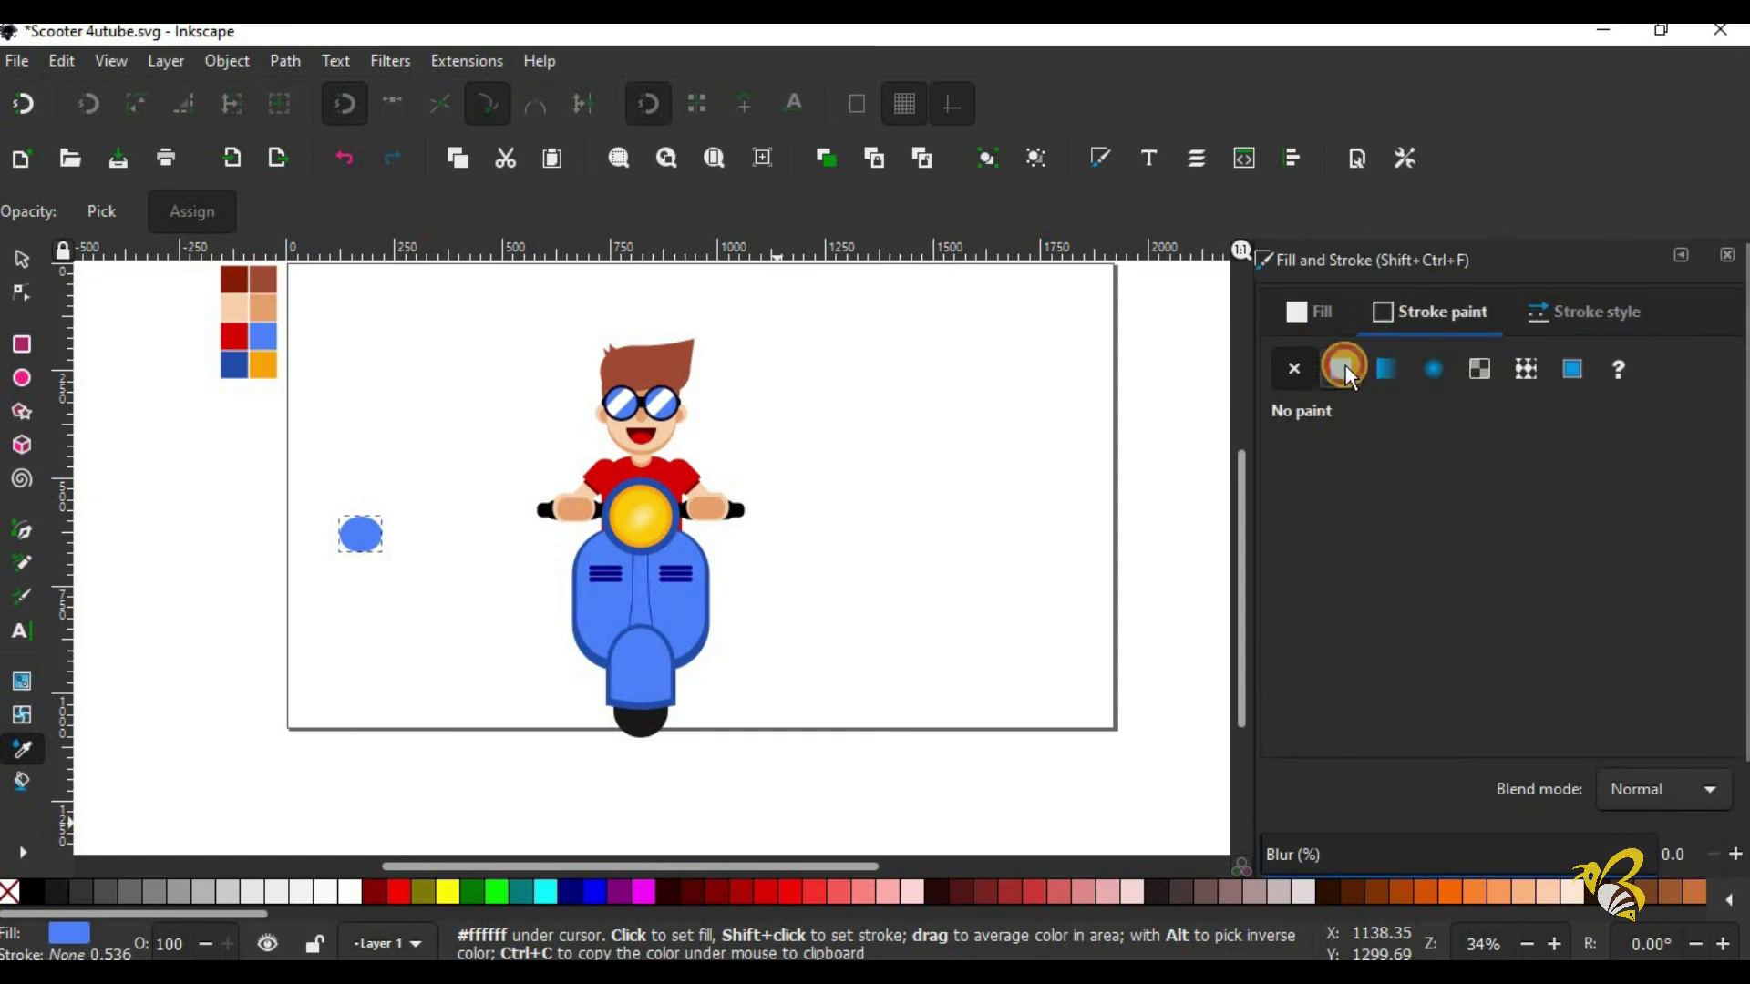
left_click(1341, 368)
left_click(1573, 315)
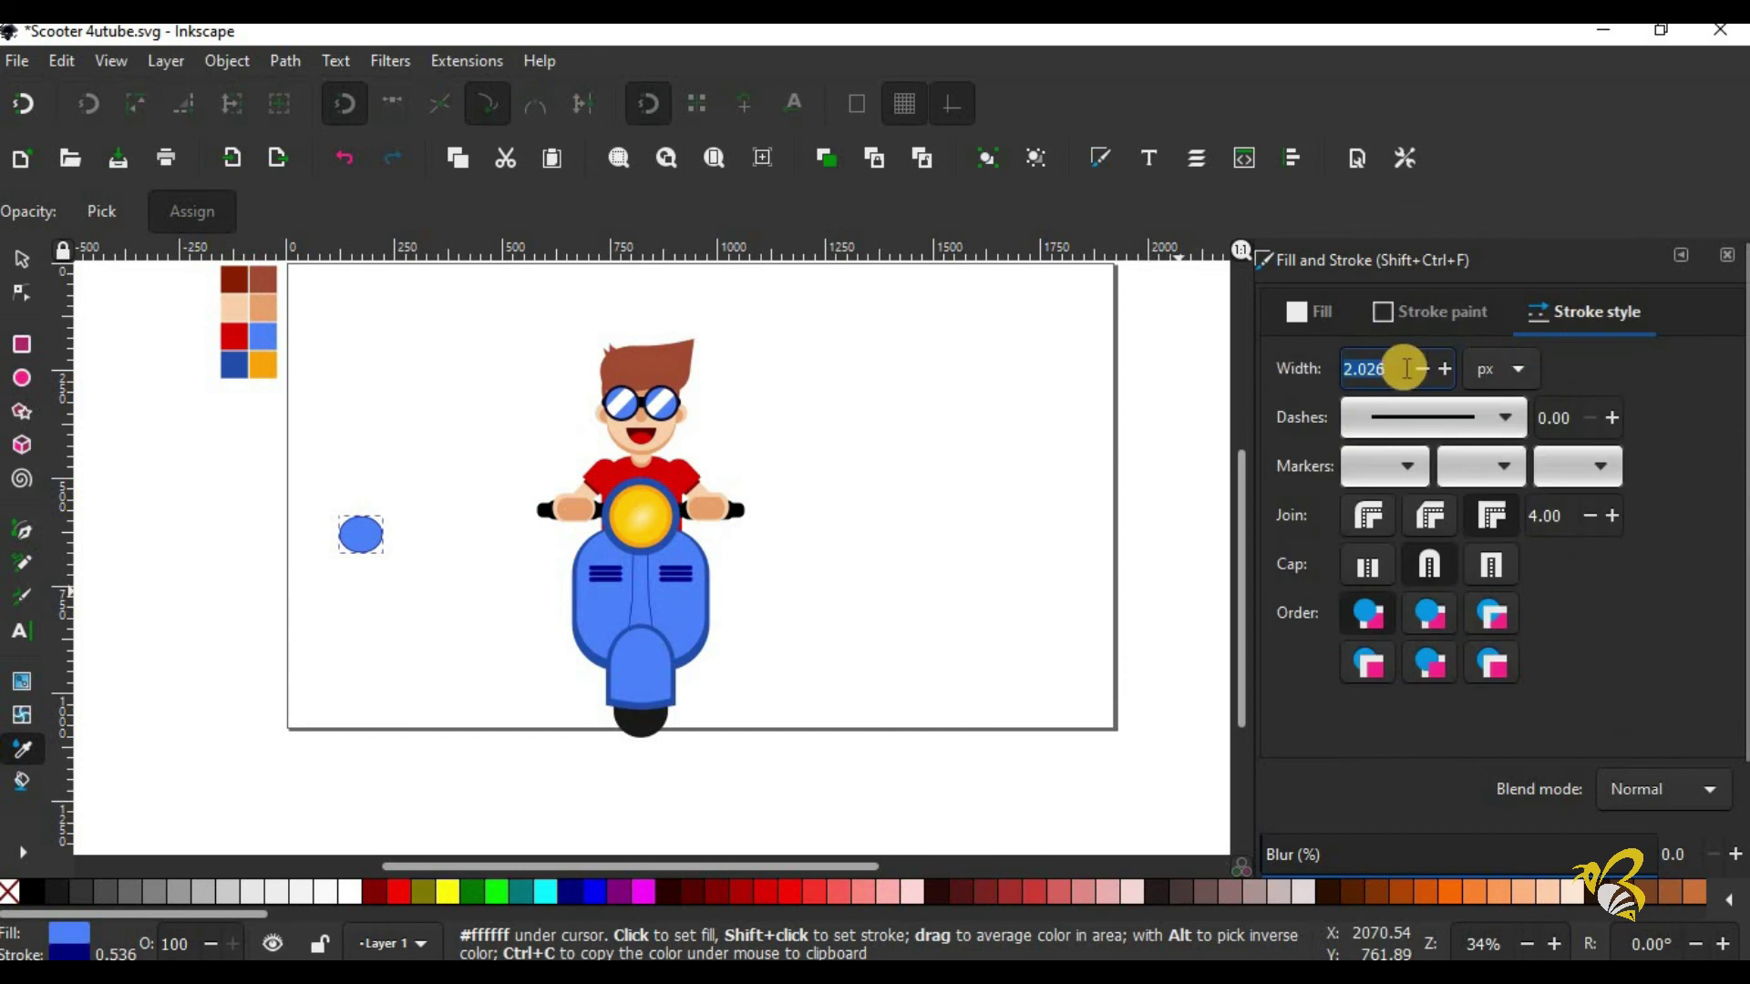
type("4.000")
key("Return")
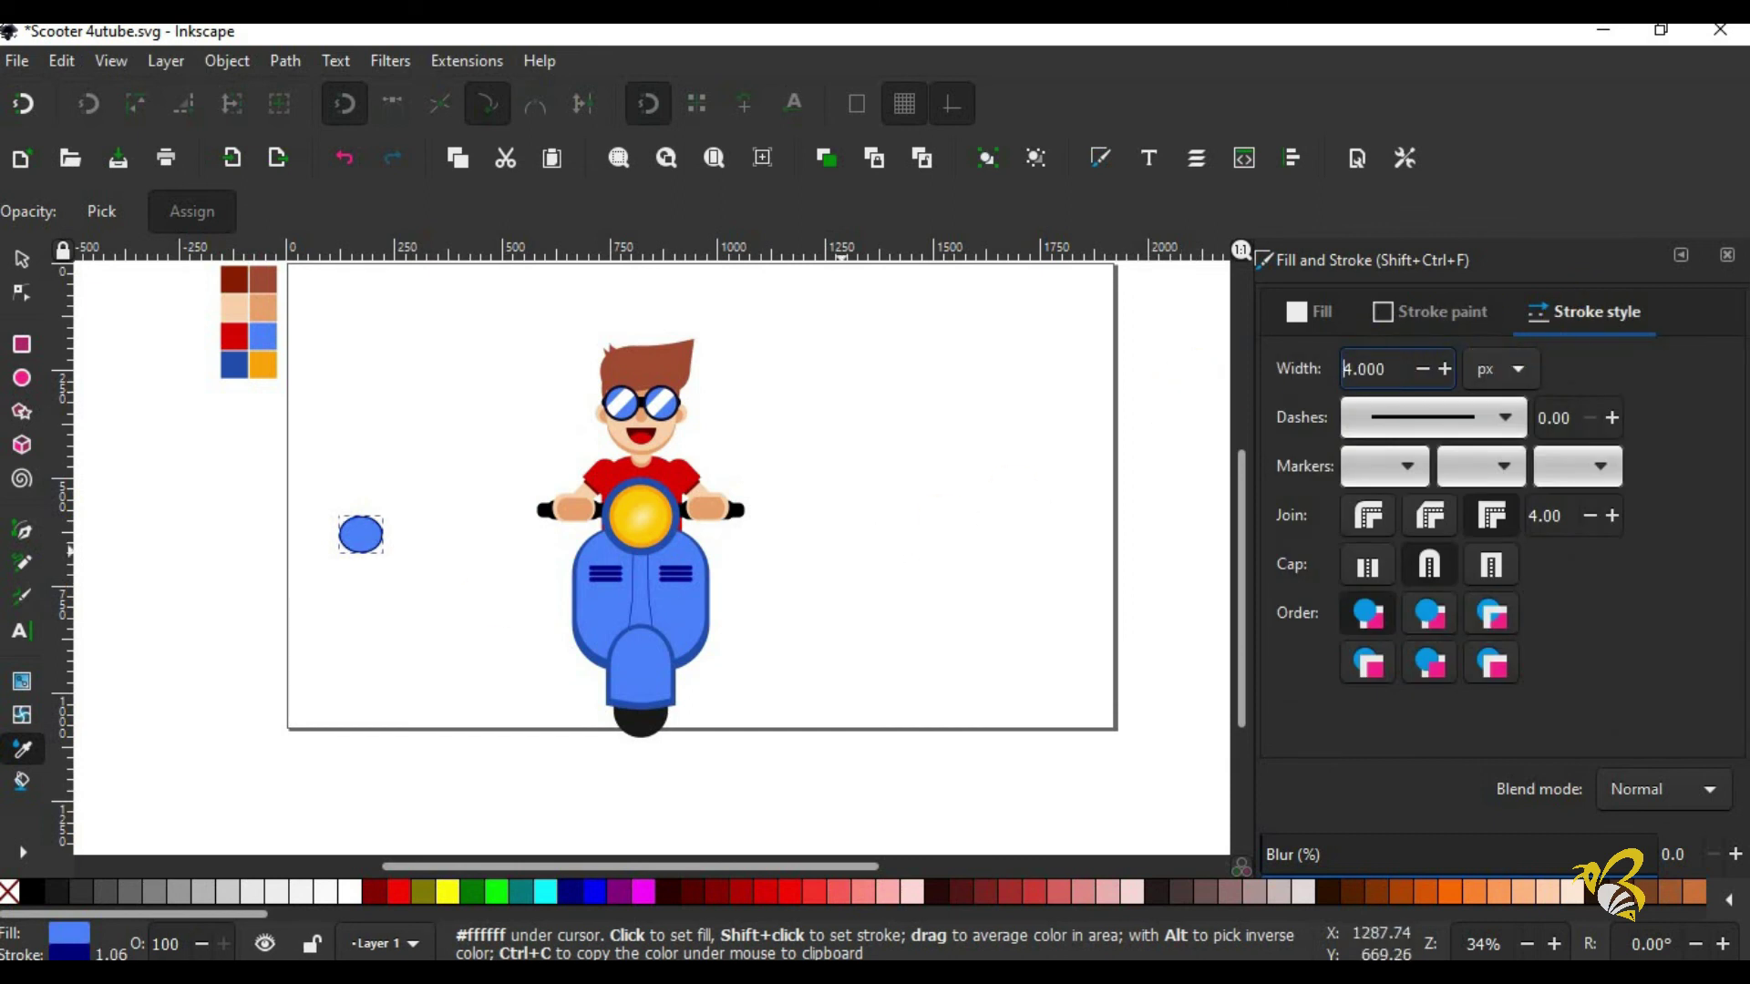
Step: Draw a tall thin pale bar beside the blue oval
key("s")
left_click(27, 343)
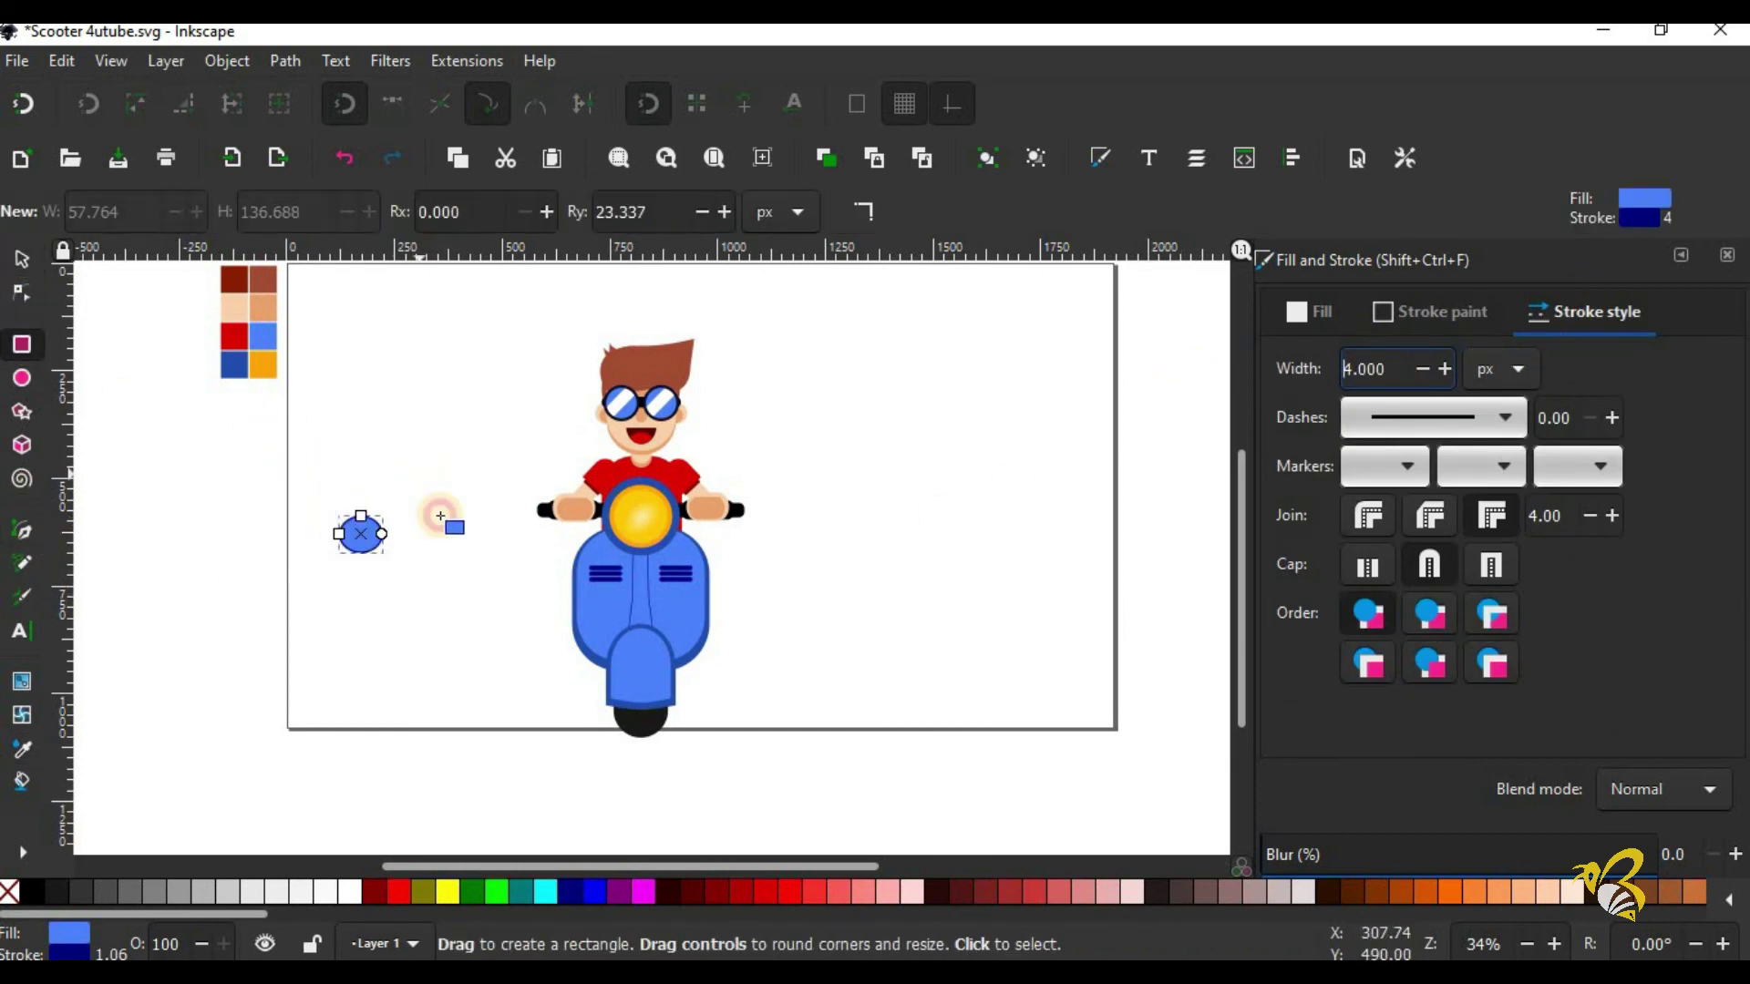
left_click_drag(419, 473, 433, 530)
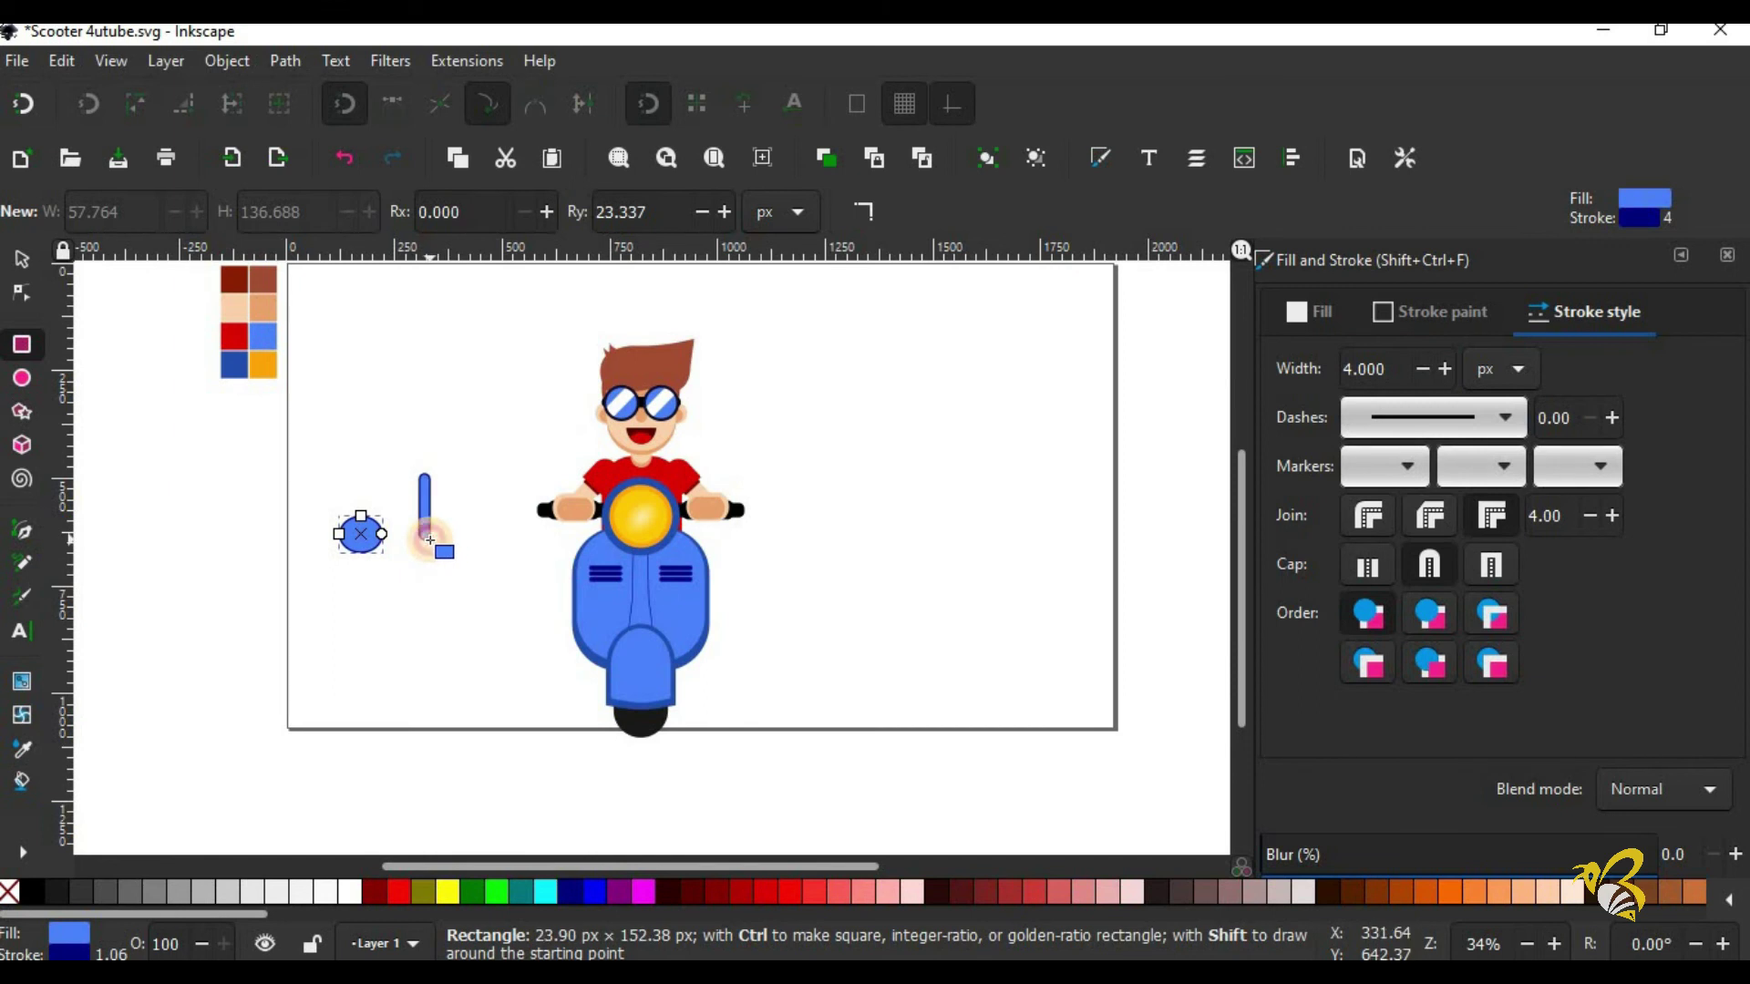
left_click(258, 891)
left_click(25, 267)
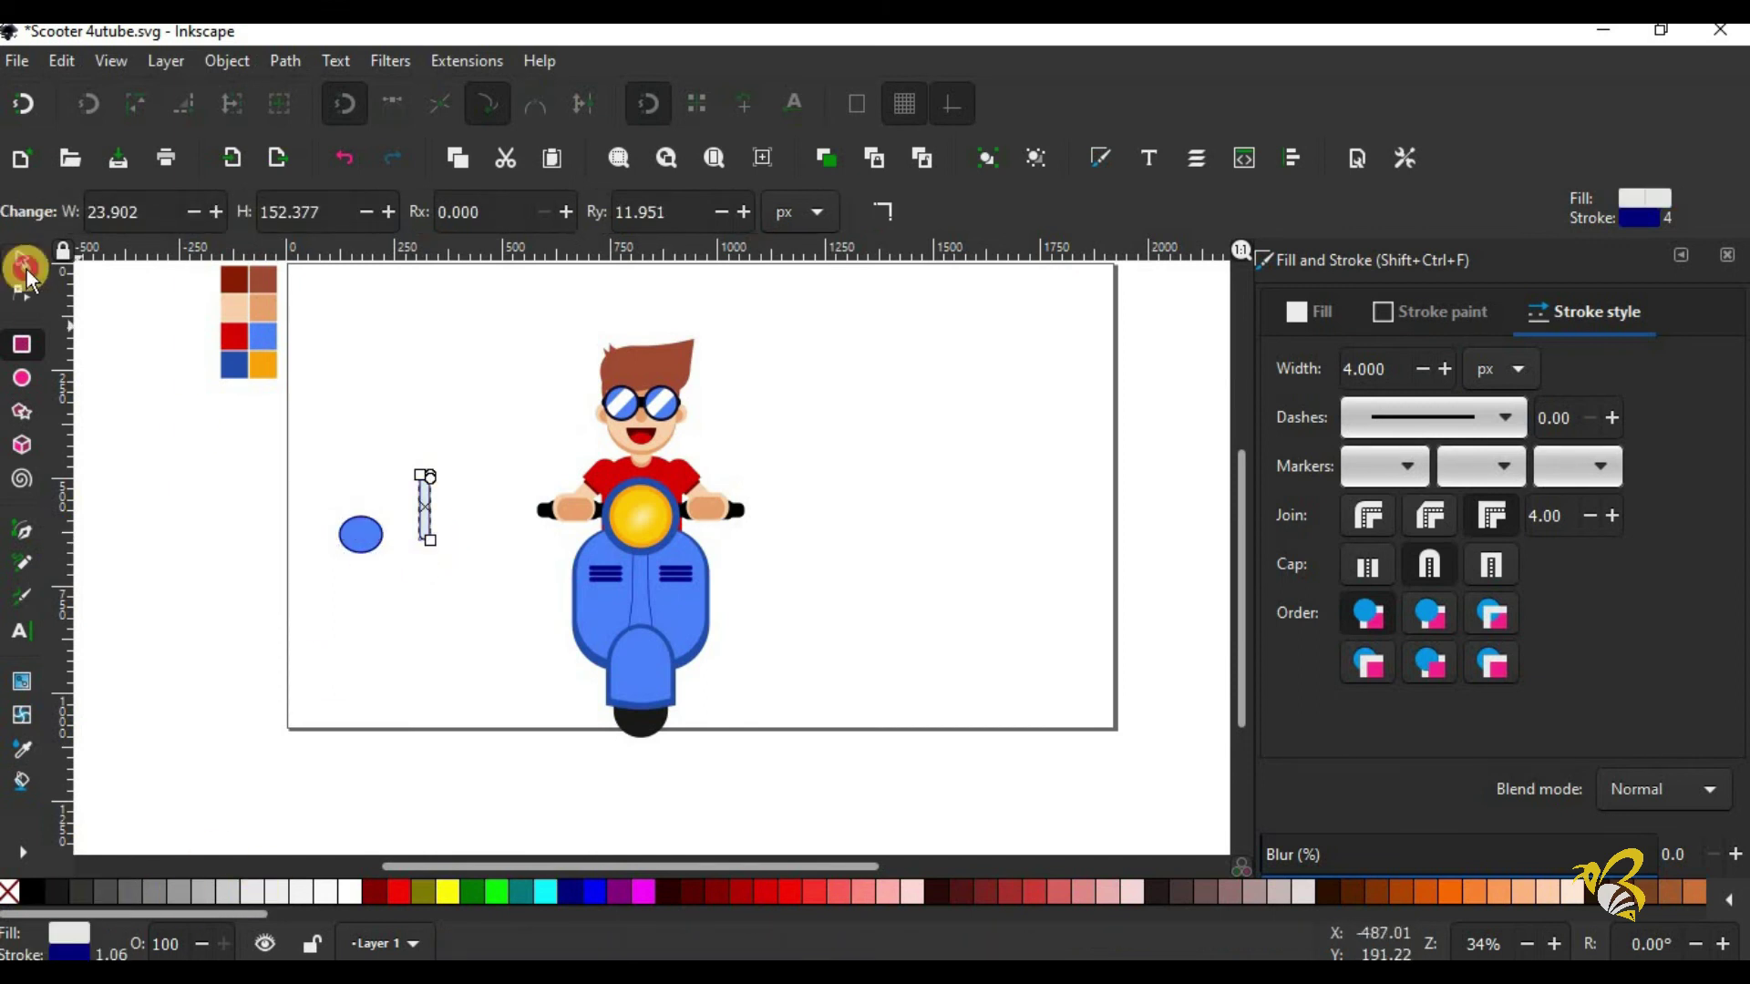
left_click(22, 293)
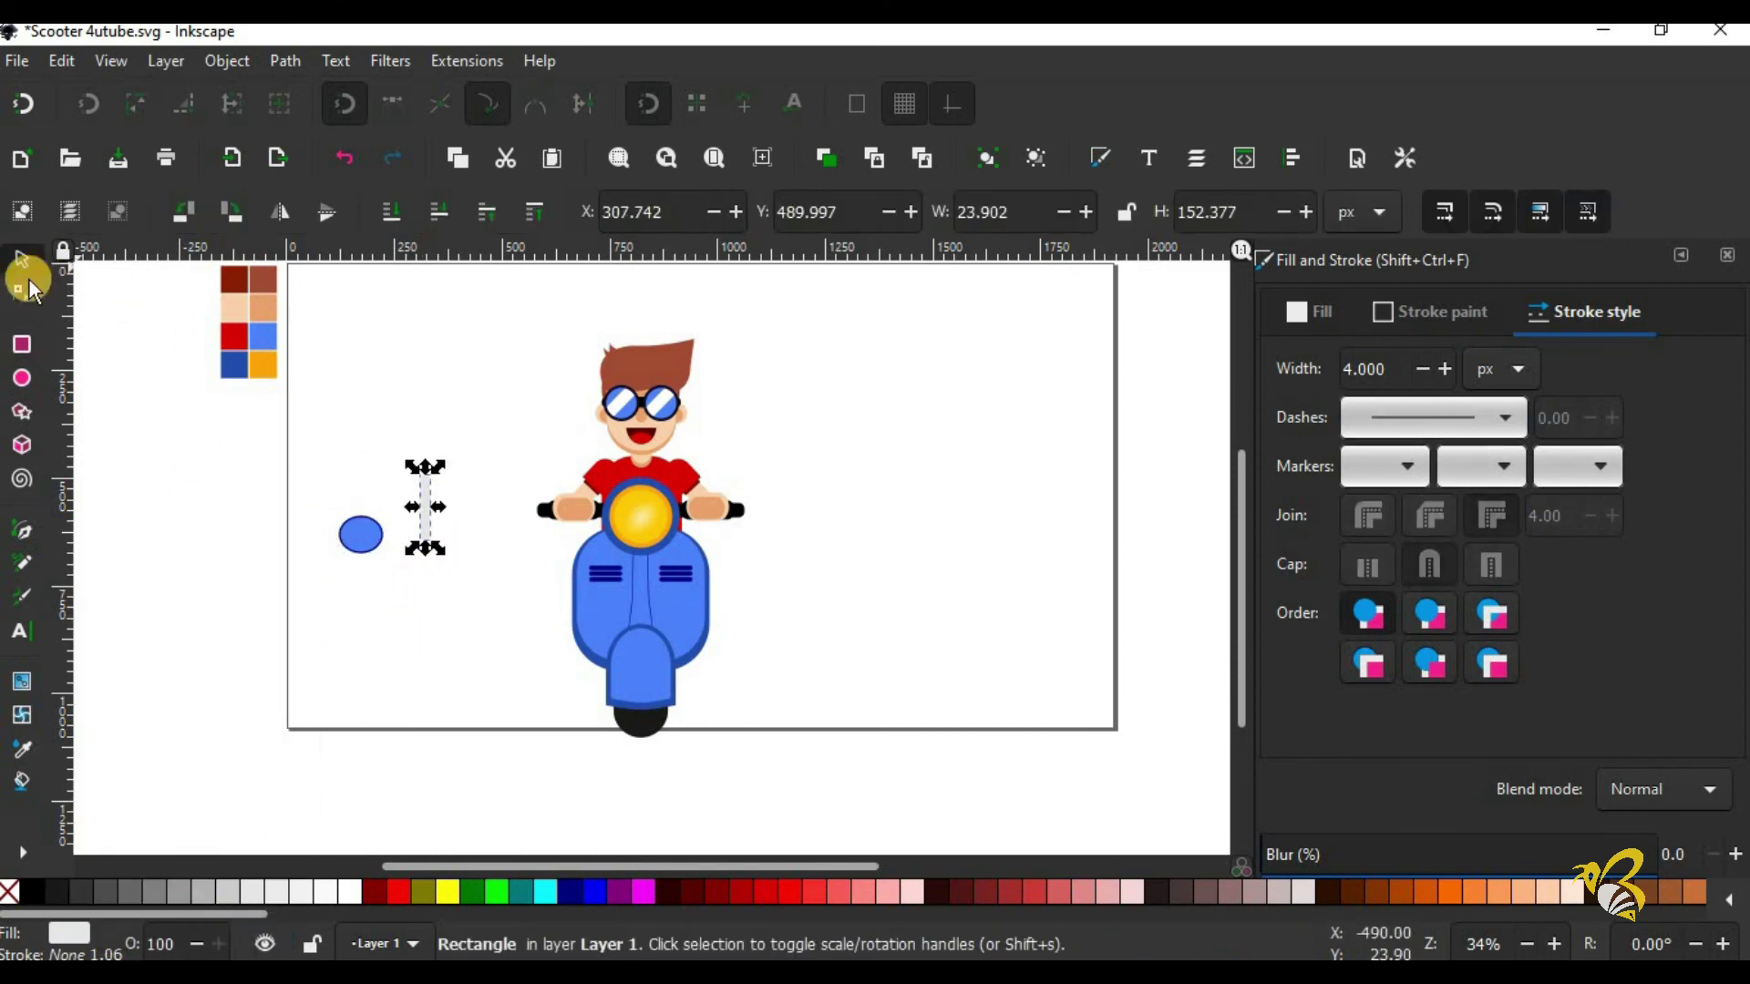
Step: Tilt the pale bar to a slant under the oval and select both shapes
key("s")
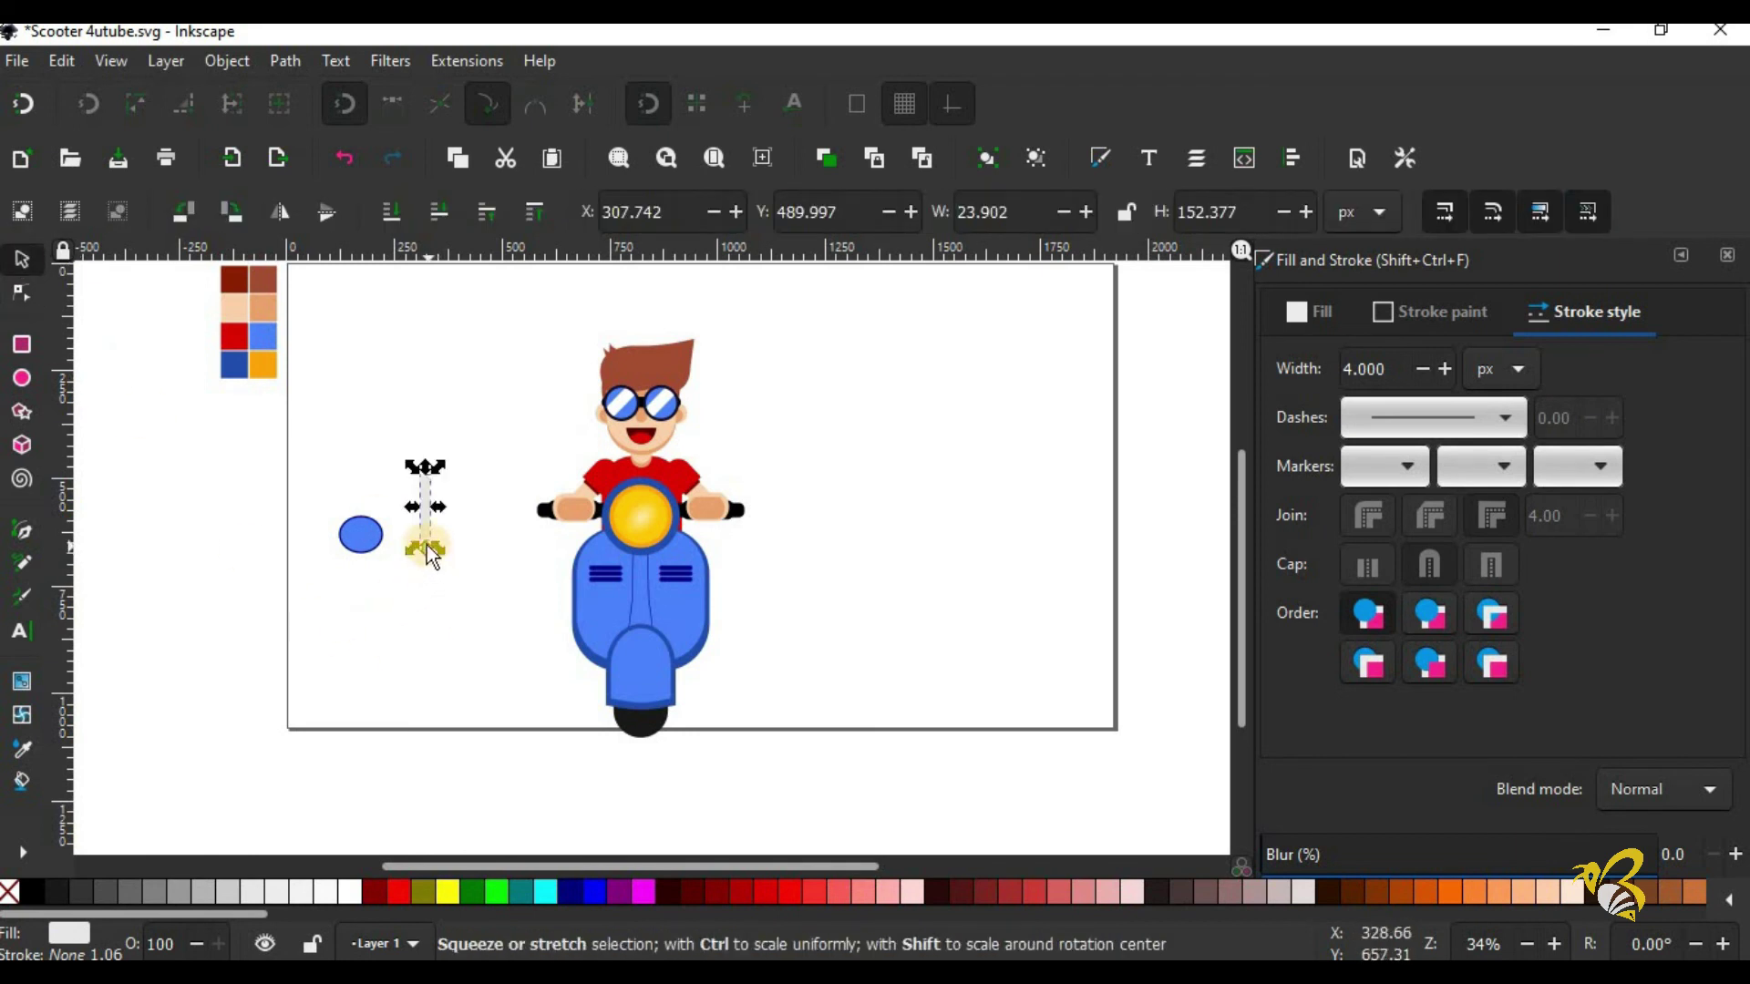
left_click(427, 510)
mouse_move(439, 462)
left_mouse_down()
mouse_move(387, 456)
mouse_move(405, 447)
mouse_move(392, 587)
left_mouse_up()
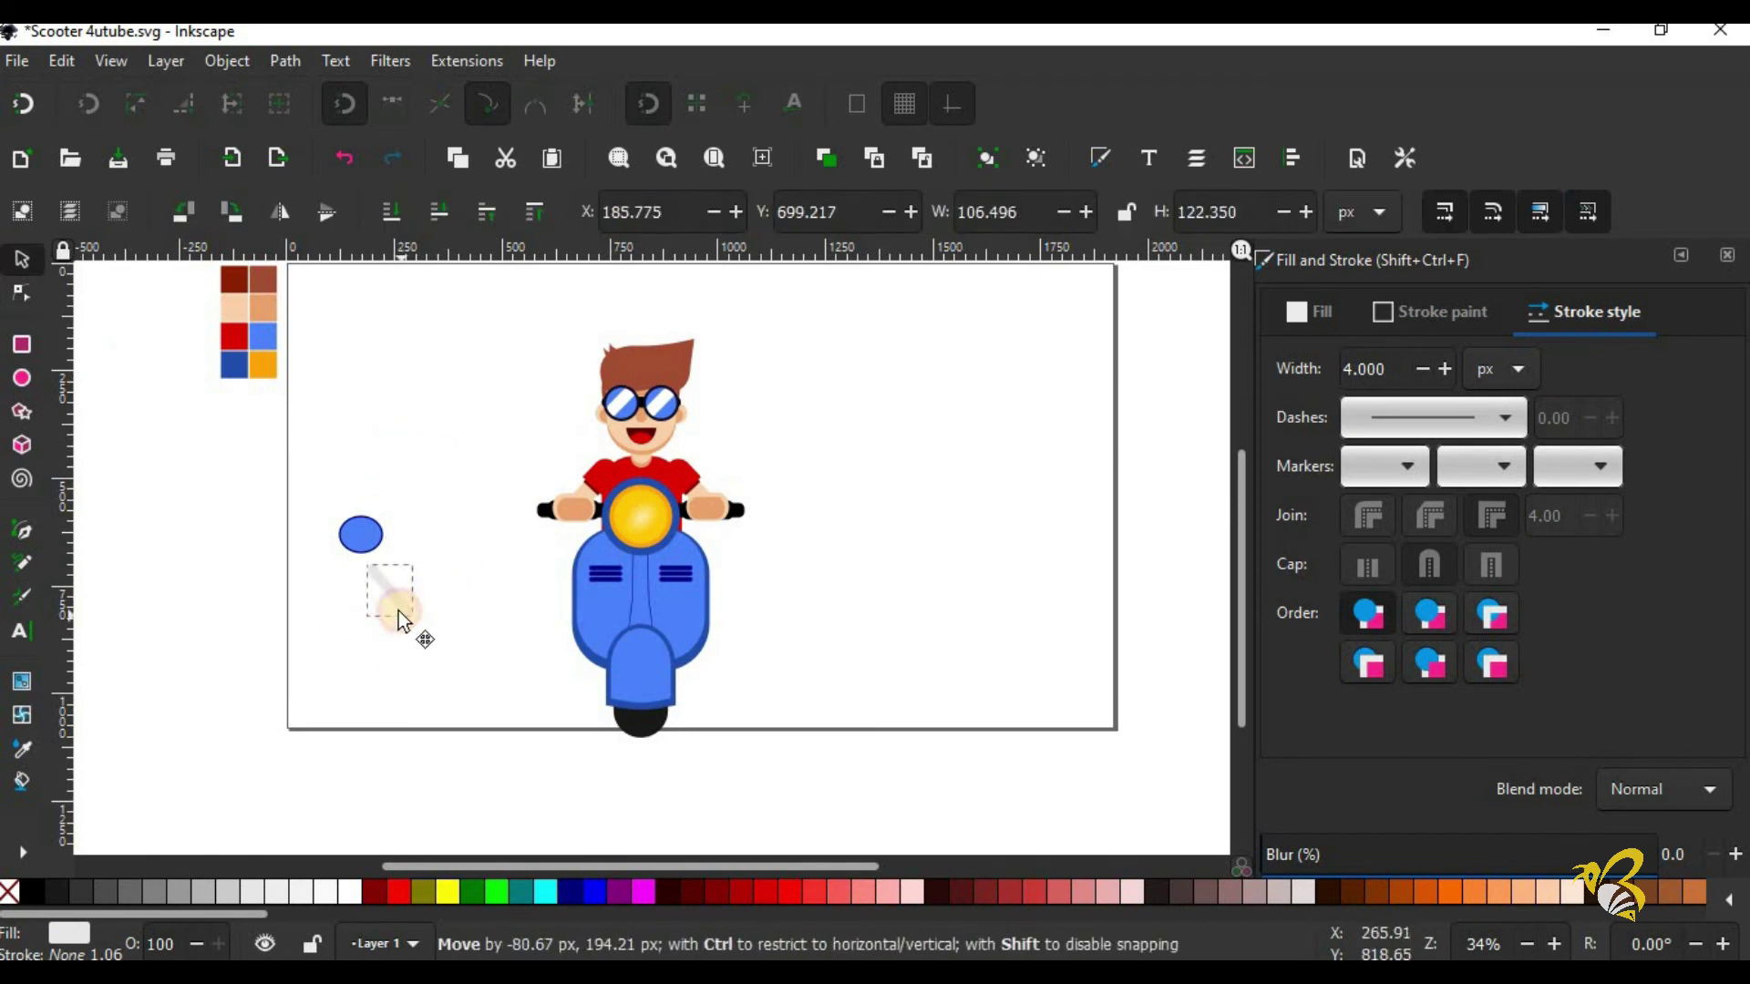
mouse_move(330, 506)
left_mouse_down()
mouse_move(441, 609)
mouse_move(604, 500)
left_mouse_up()
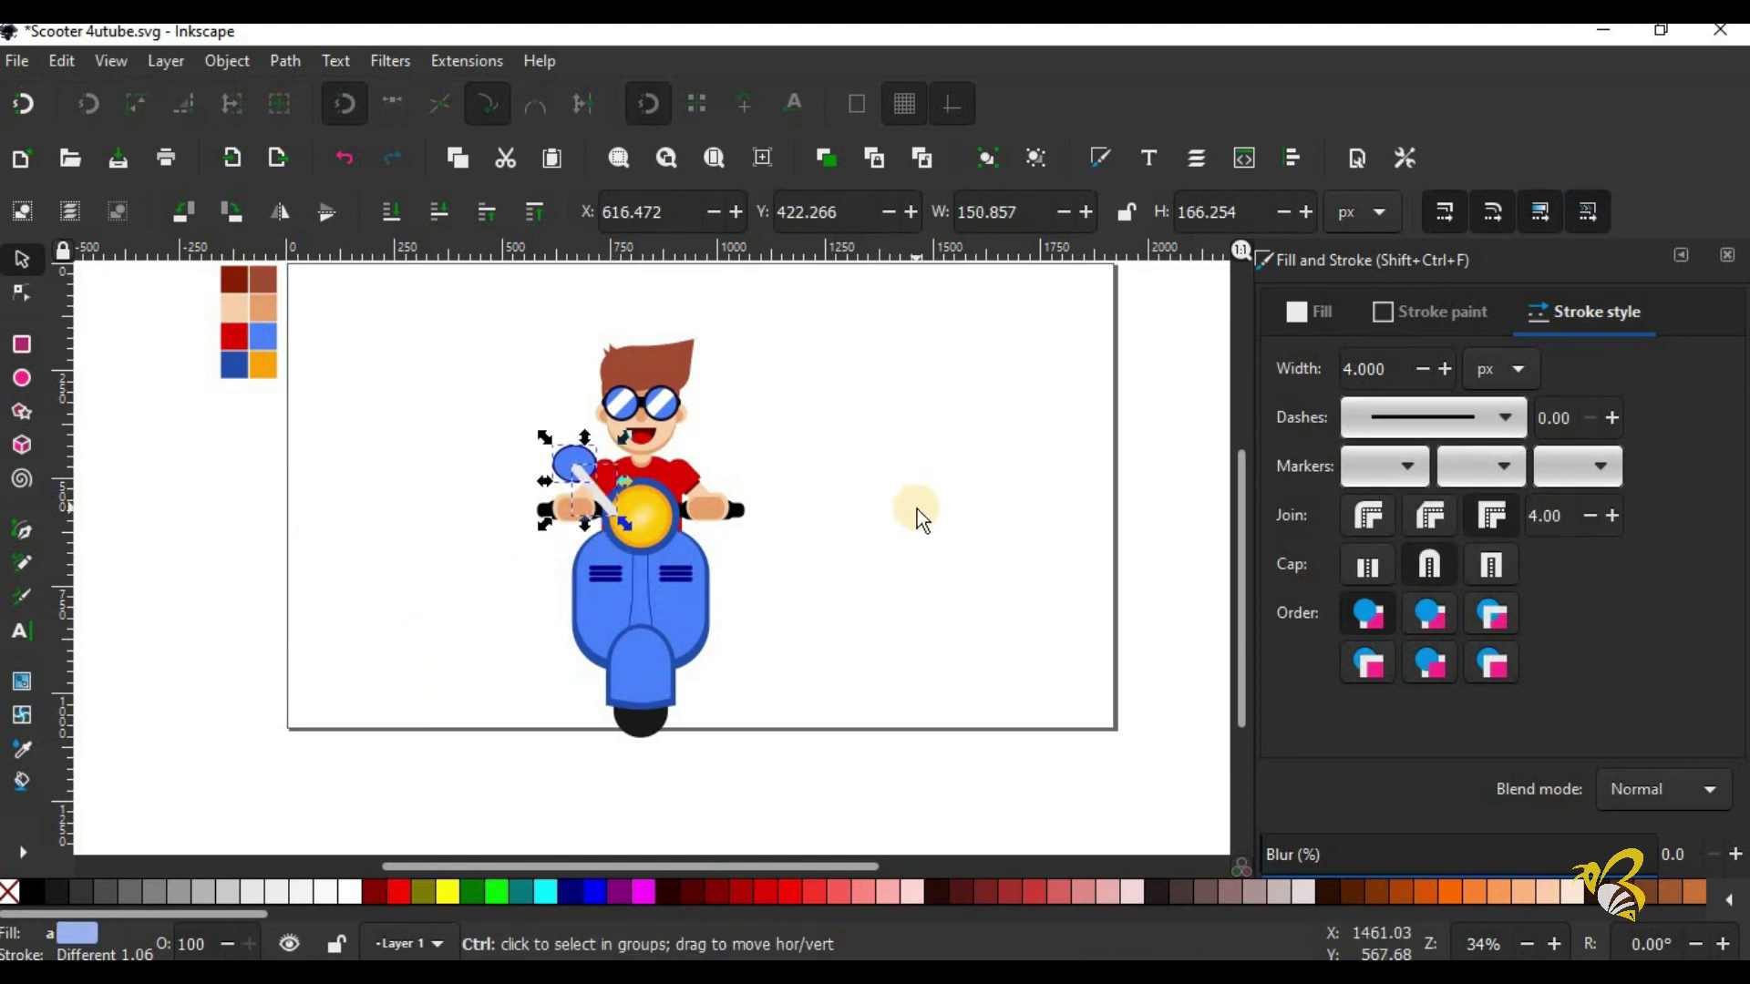
Step: Group the oval and bar into one mirror, keeping it in front of the headlight
key("ctrl+g")
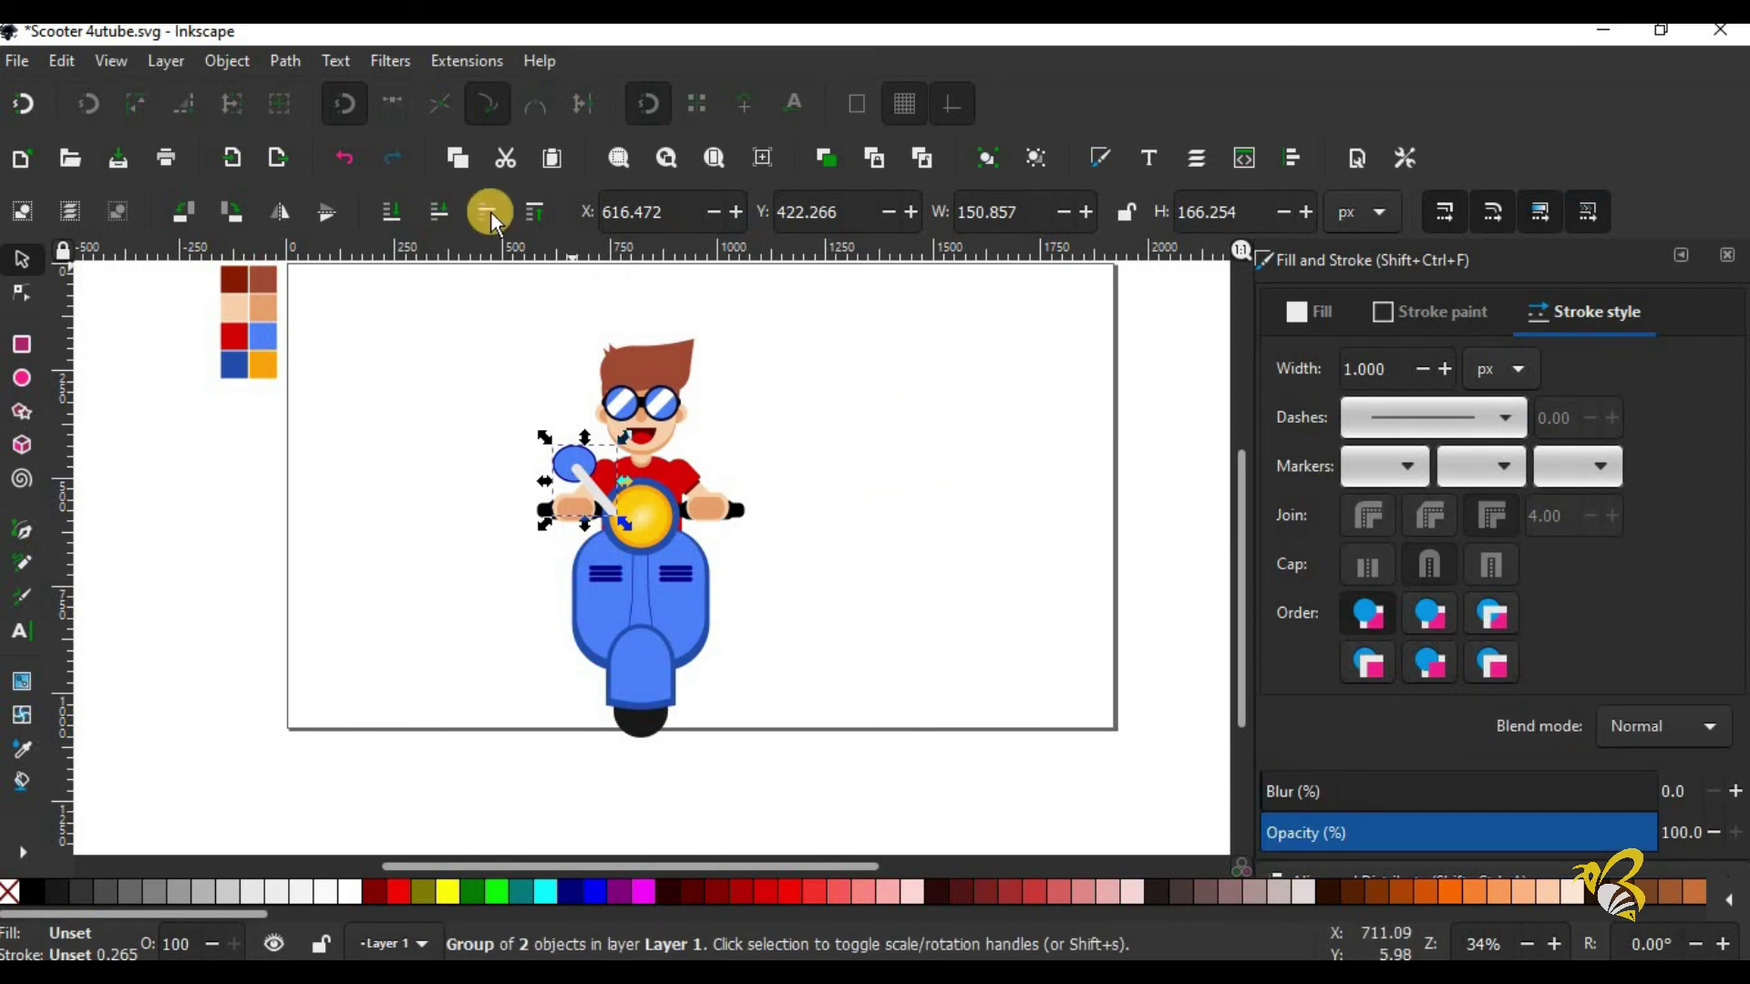
left_click(446, 215)
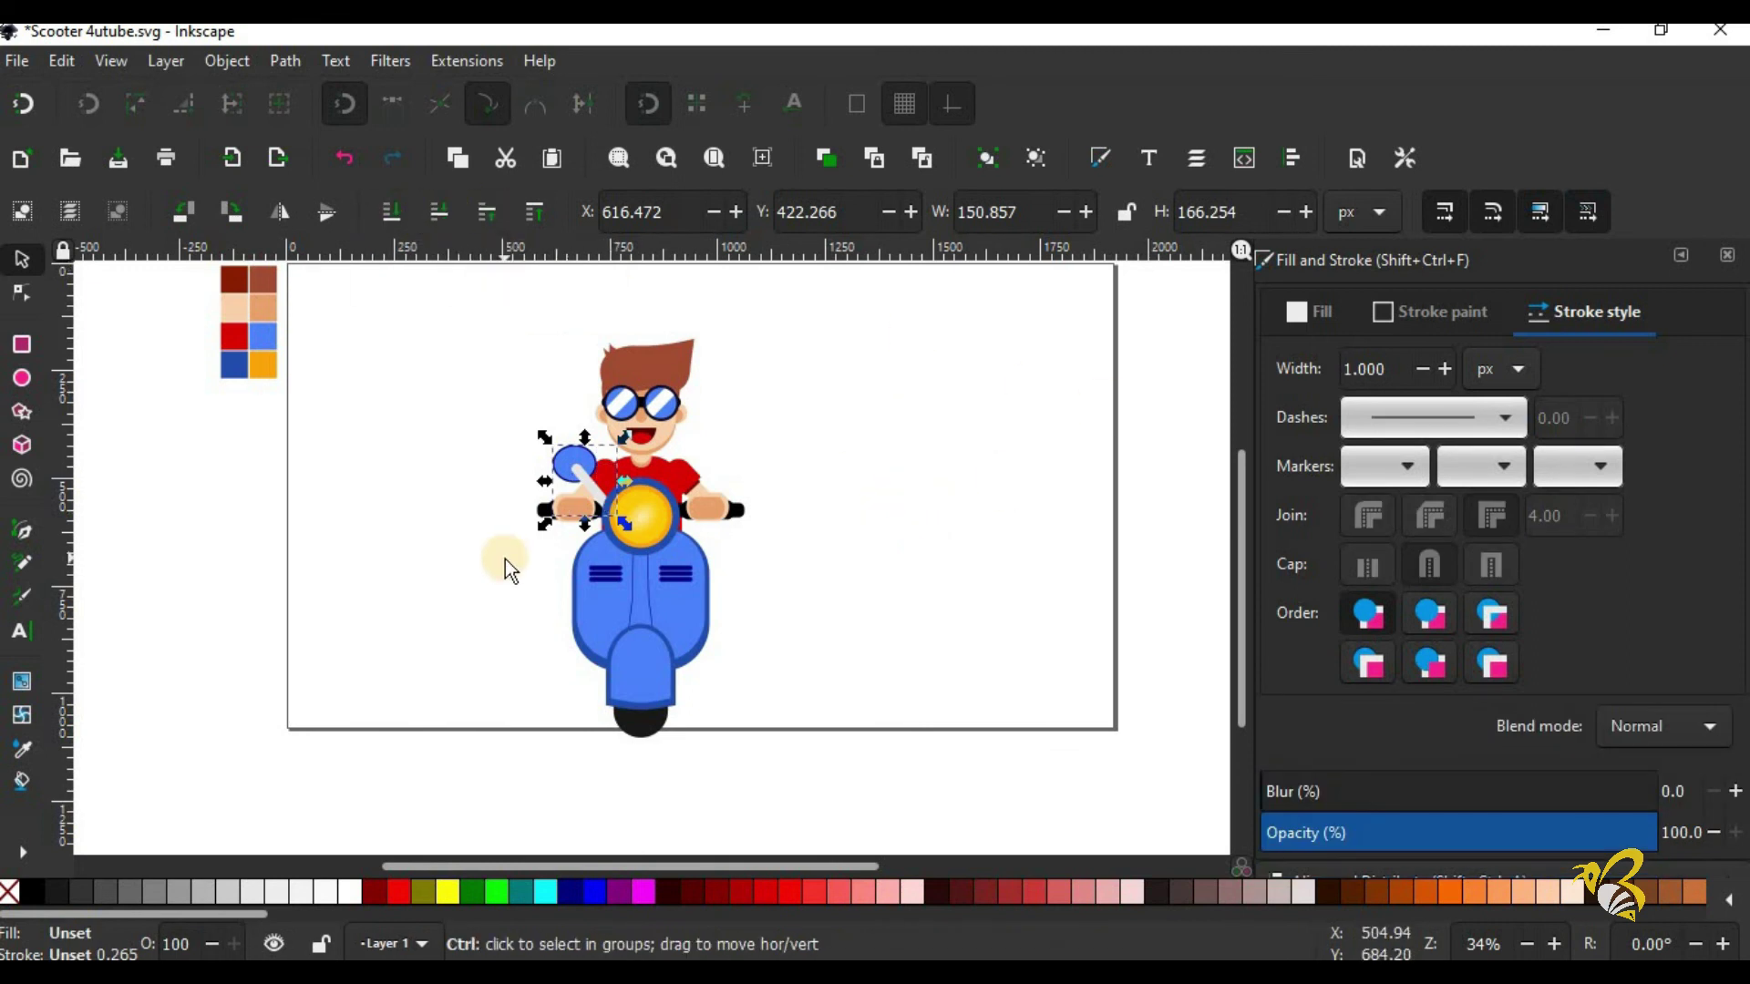
key("ctrl+z")
Step: Place a flipped copy of the mirror on the right handlebar and group both mirrors
left_click(279, 212)
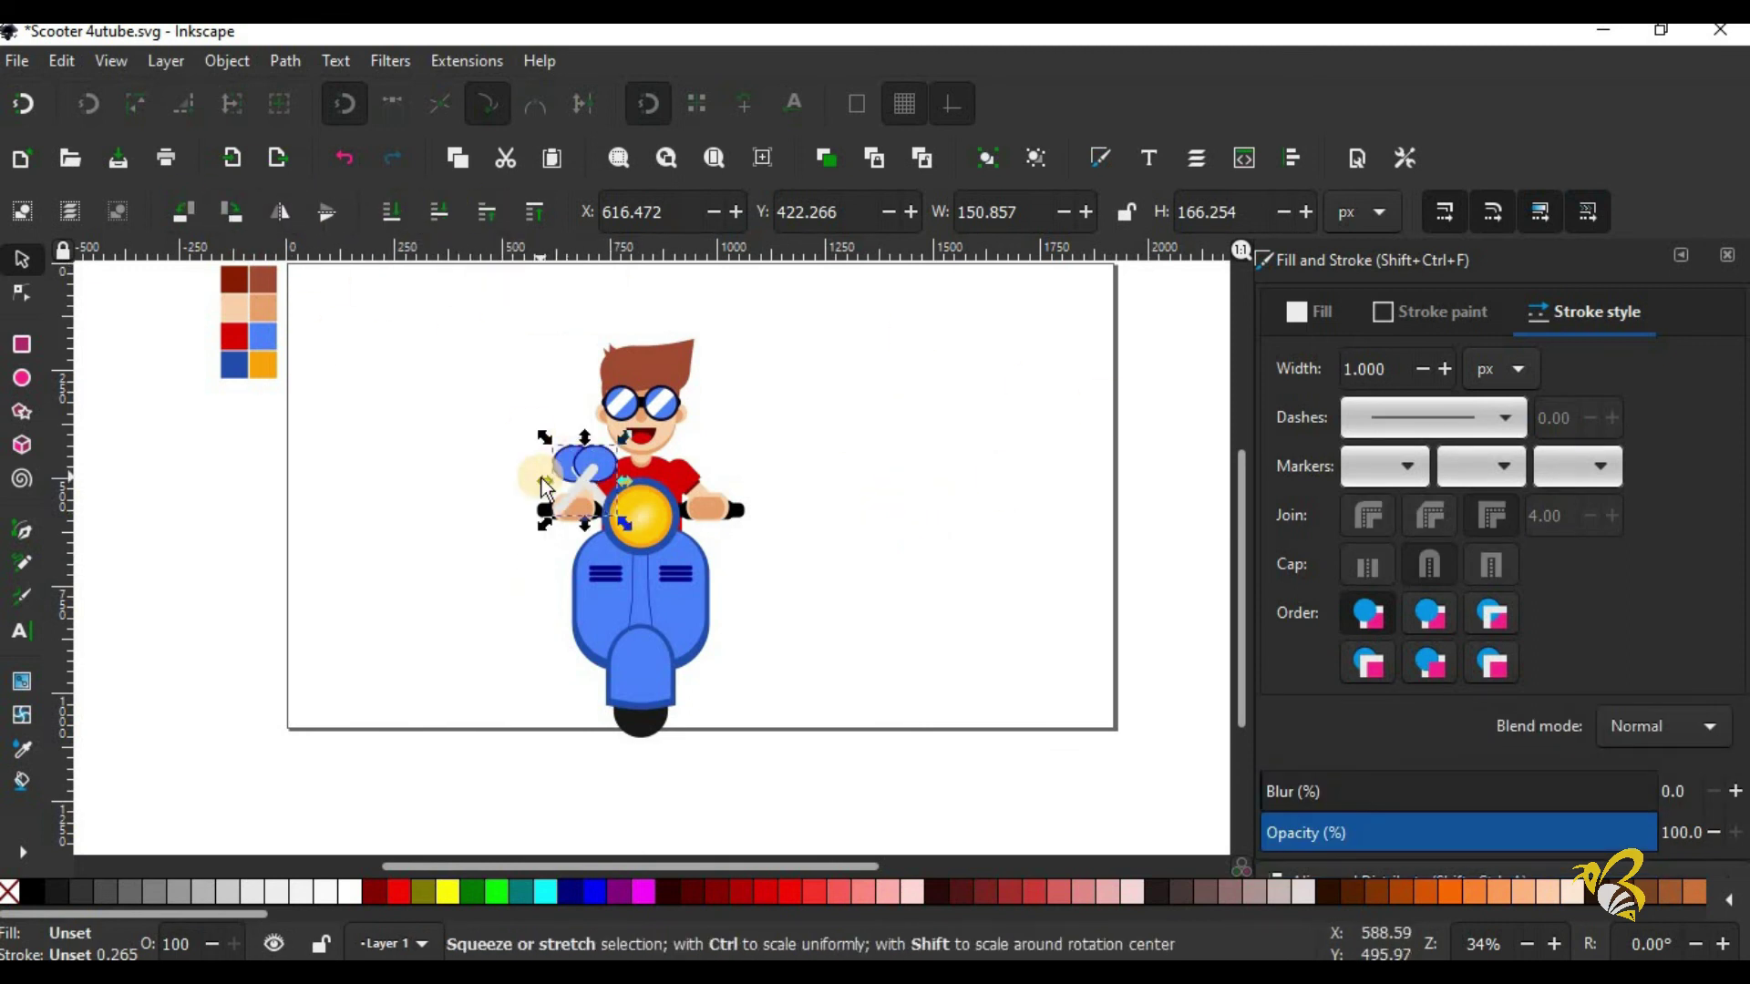
left_click_drag(544, 437, 545, 490)
key("shift+Right")
key("shift+Right")
key("shift+Right")
key("shift+Right")
key("shift+Right")
key("Right")
key("Right")
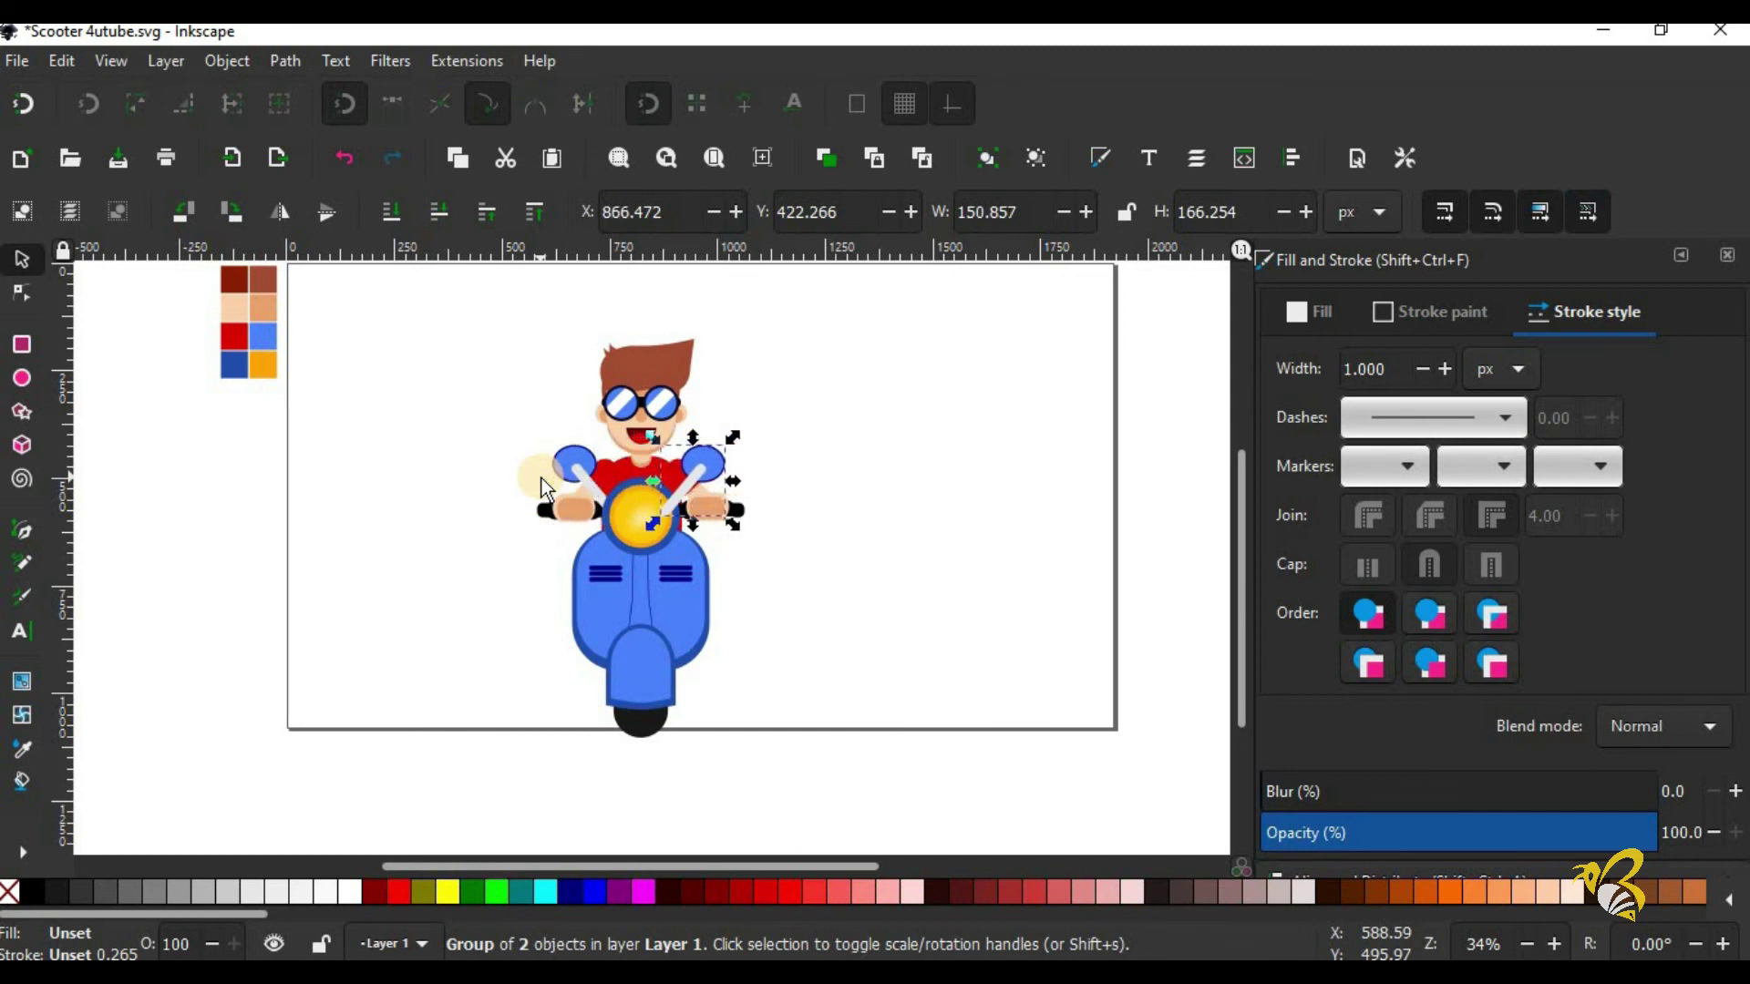
left_click(397, 211)
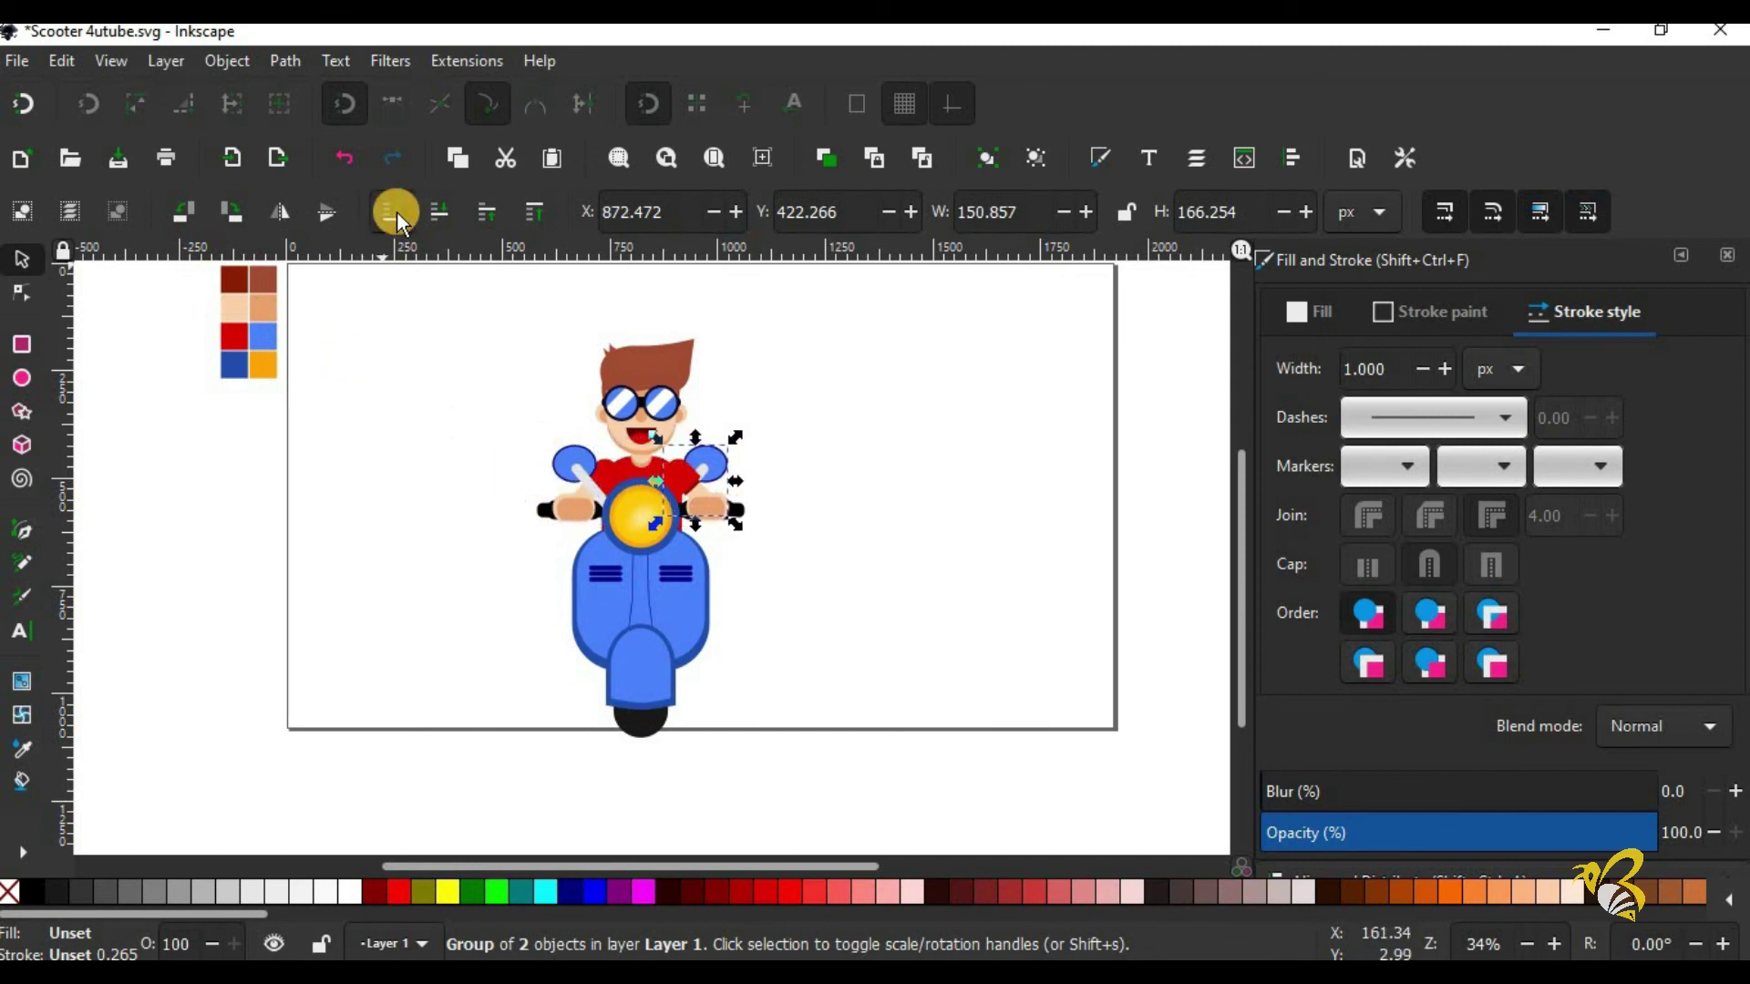
left_click(485, 211)
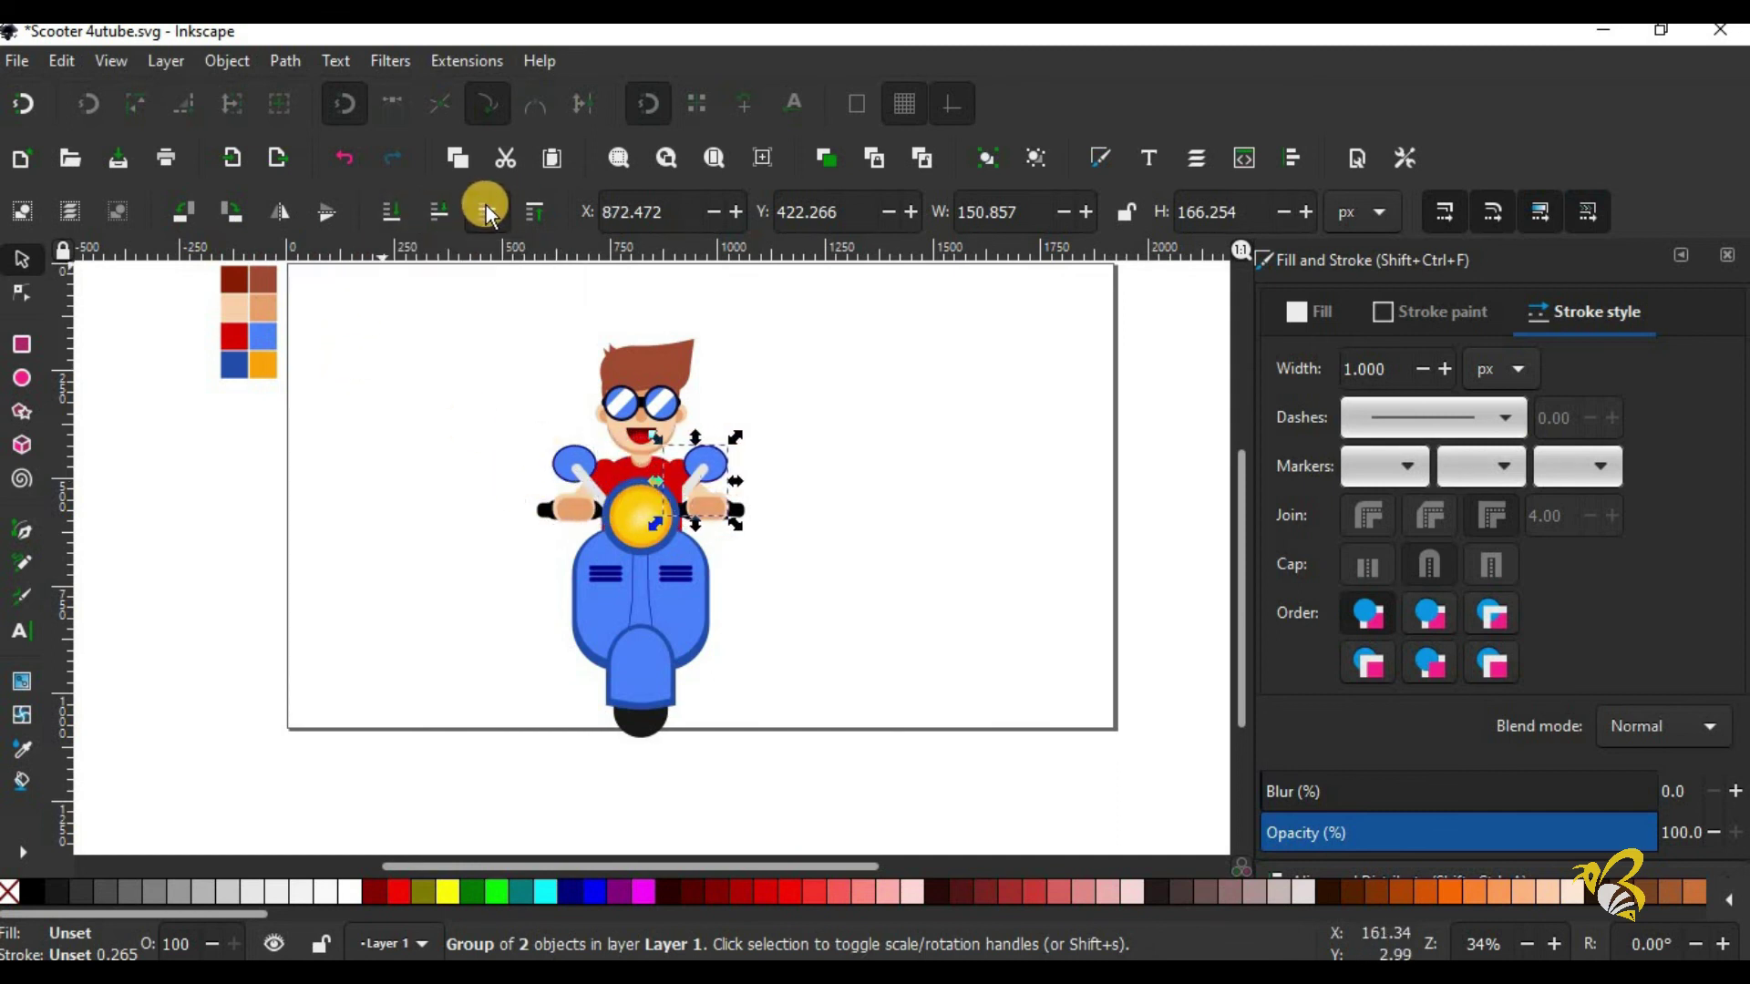
left_click(570, 465, "shift")
key("ctrl+g")
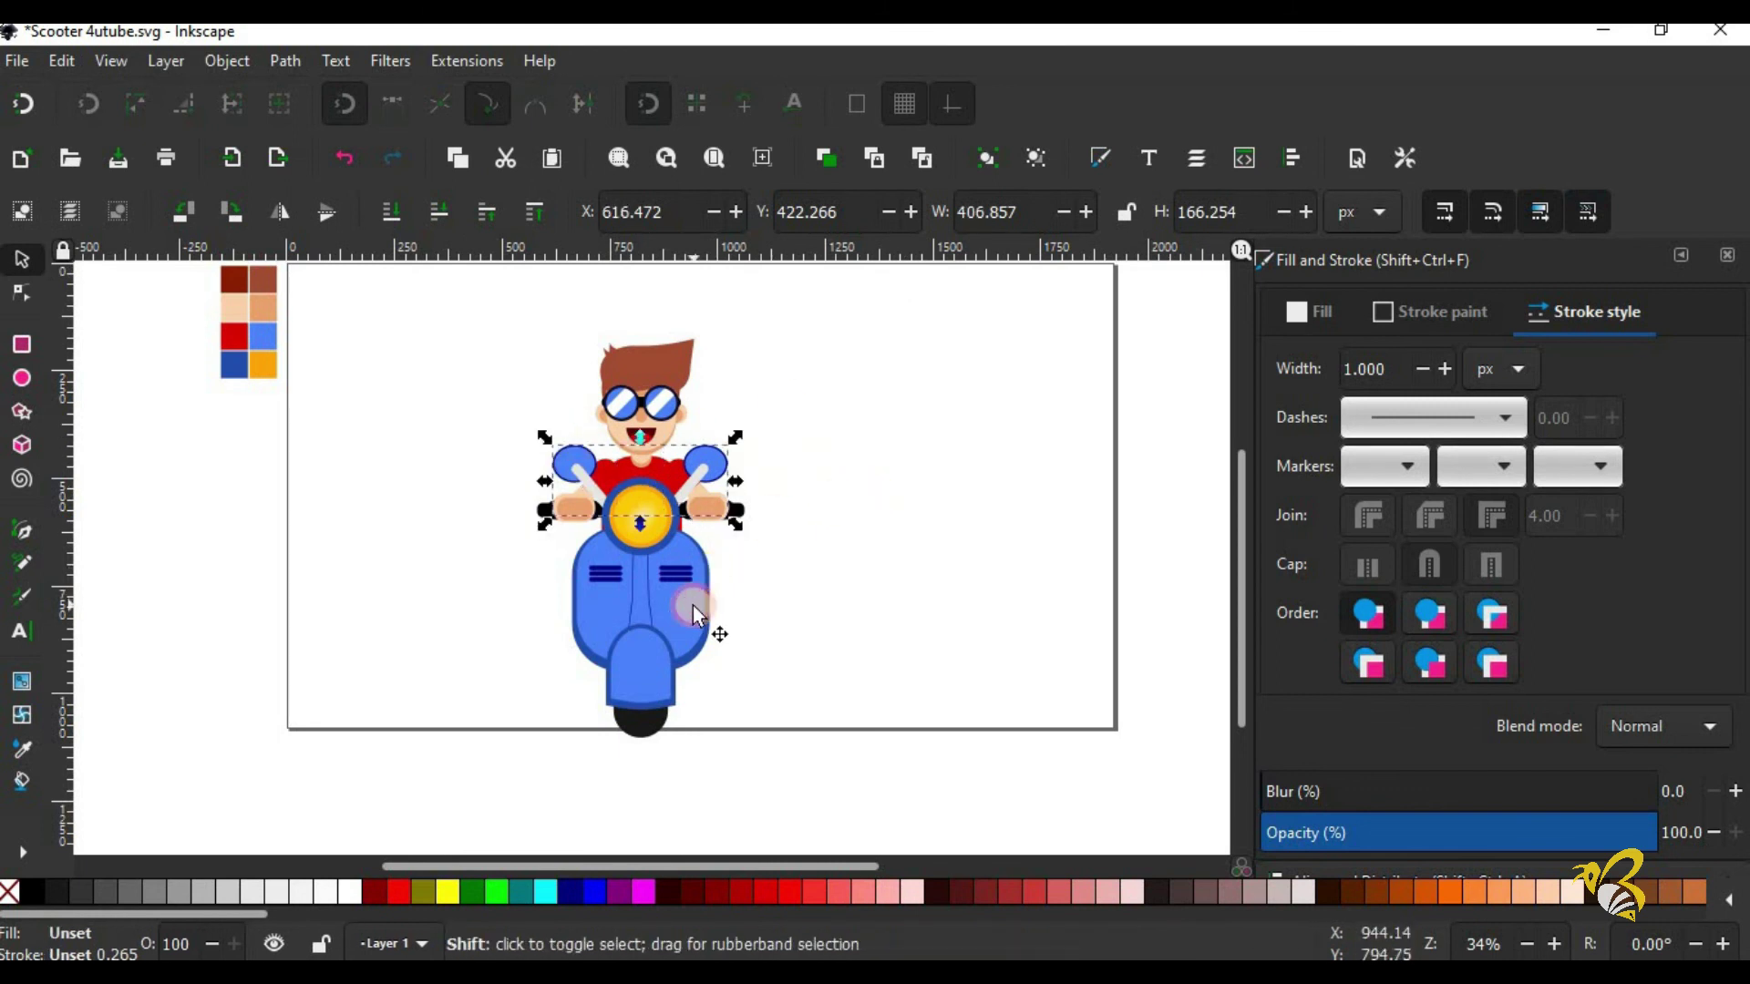
left_click(694, 605, "shift")
Step: Centre the mirrors over the scooter body, then centre the whole scooter horizontally on the page
left_click(1408, 866)
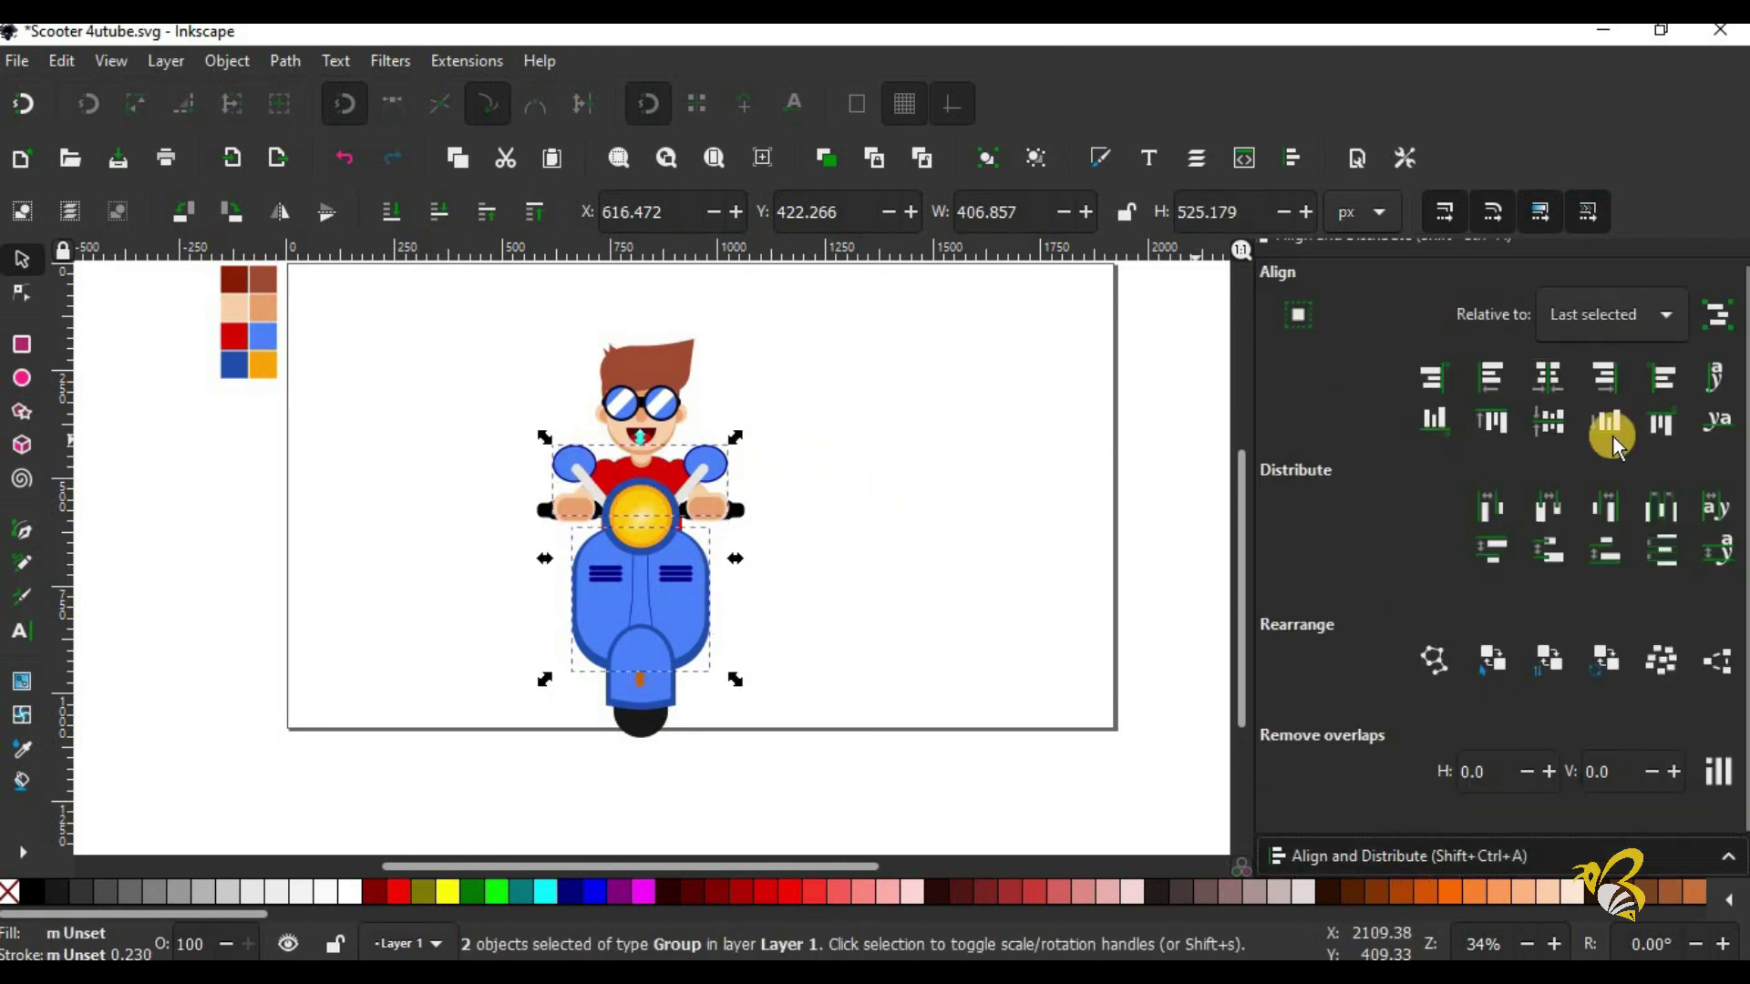
left_click(1549, 377)
left_click(943, 308)
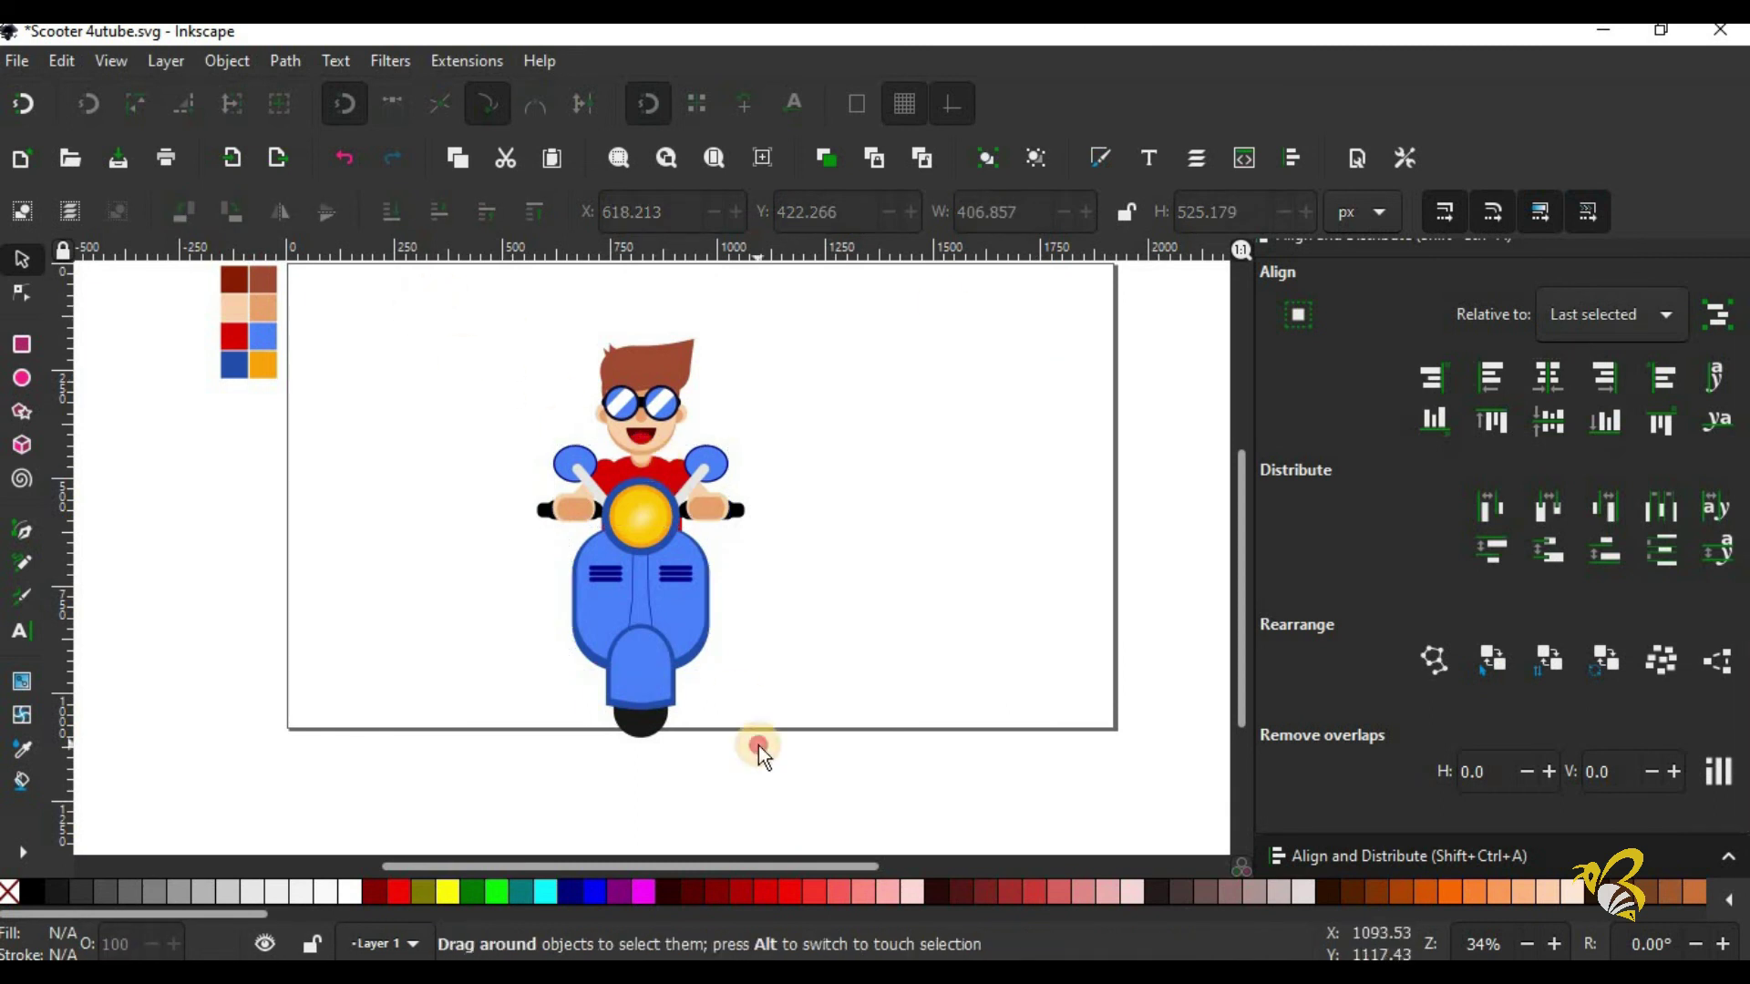
left_click_drag(436, 295, 758, 745)
mouse_move(714, 605)
left_mouse_down()
mouse_move(757, 539)
mouse_move(997, 625)
left_mouse_up()
left_click(1585, 317)
left_click(1562, 457)
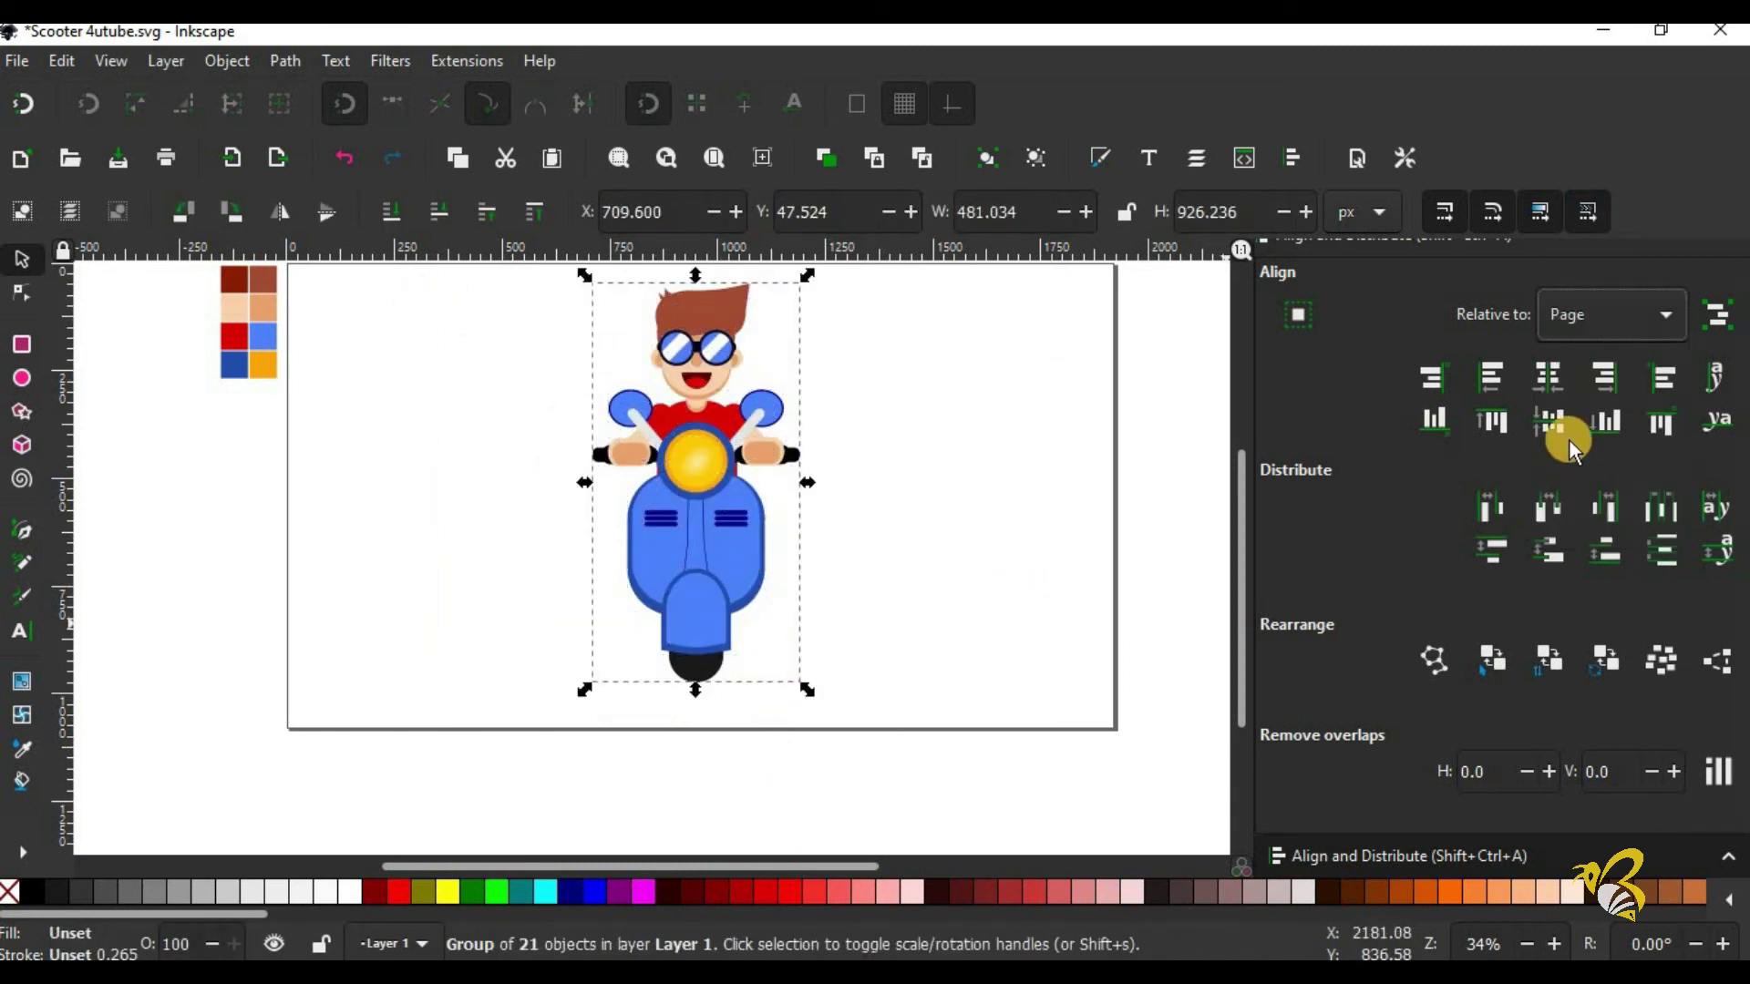
left_click(1547, 376)
Step: Draw a wide flat near-black ellipse below the scooter and centre it on the page
left_click(22, 379)
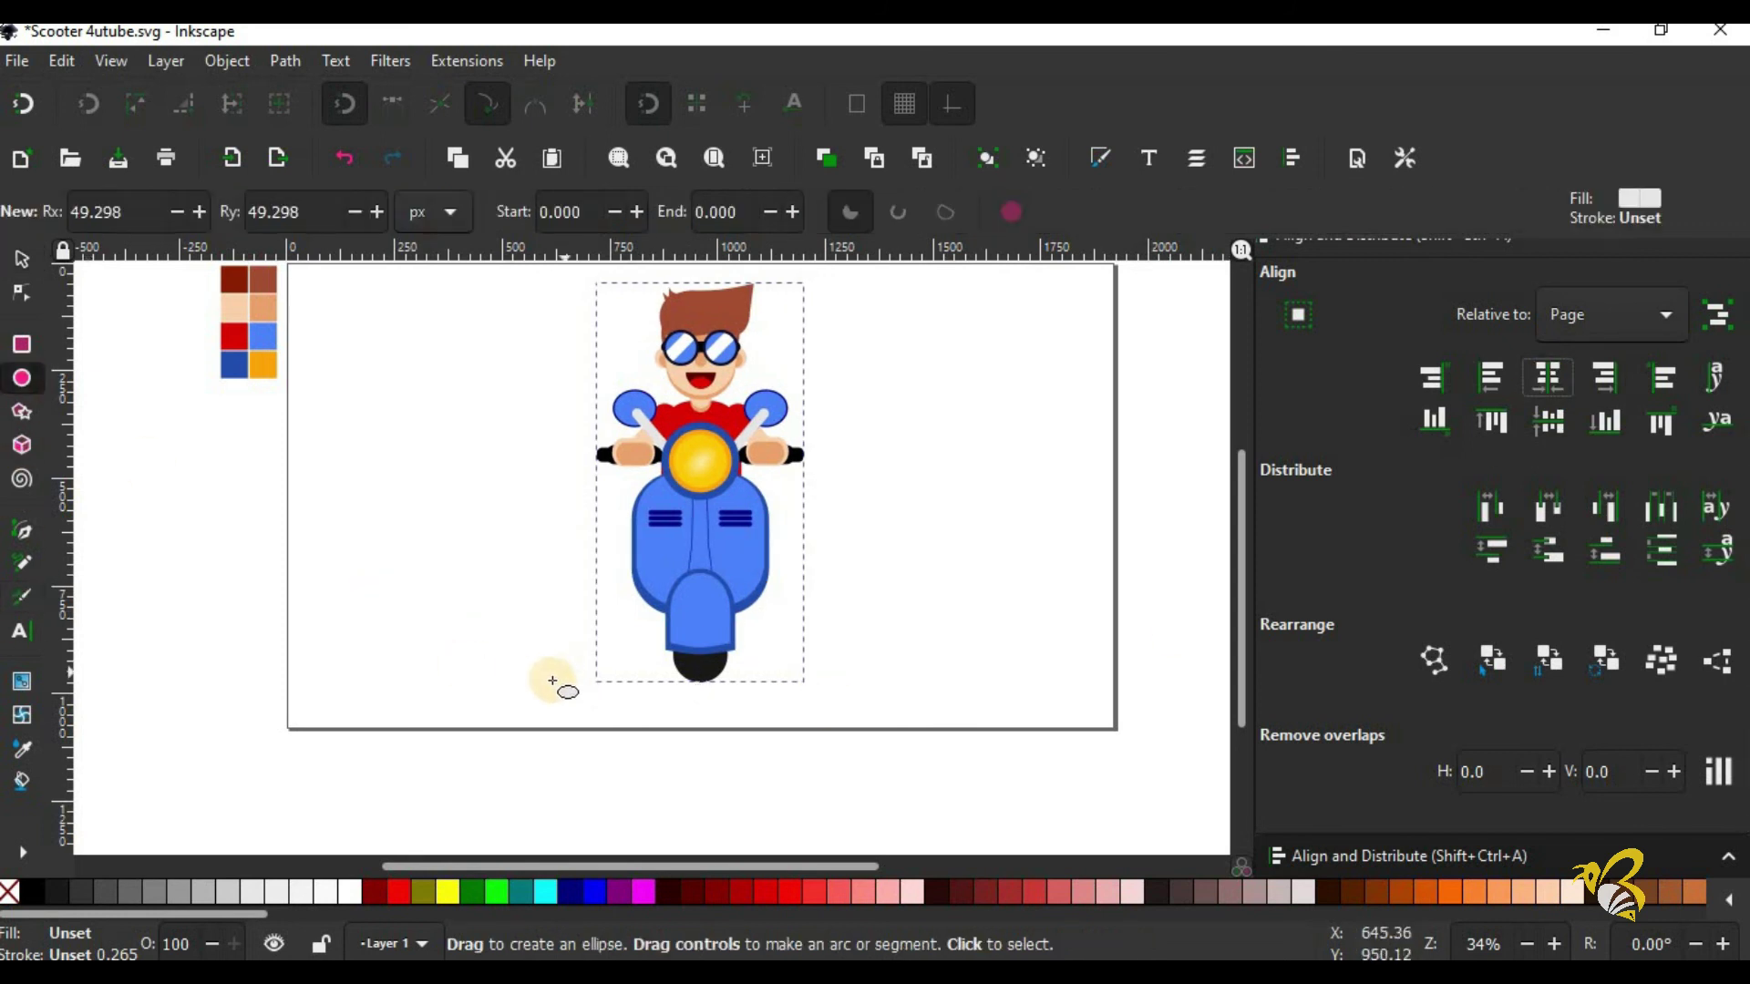
left_click_drag(506, 676, 900, 704)
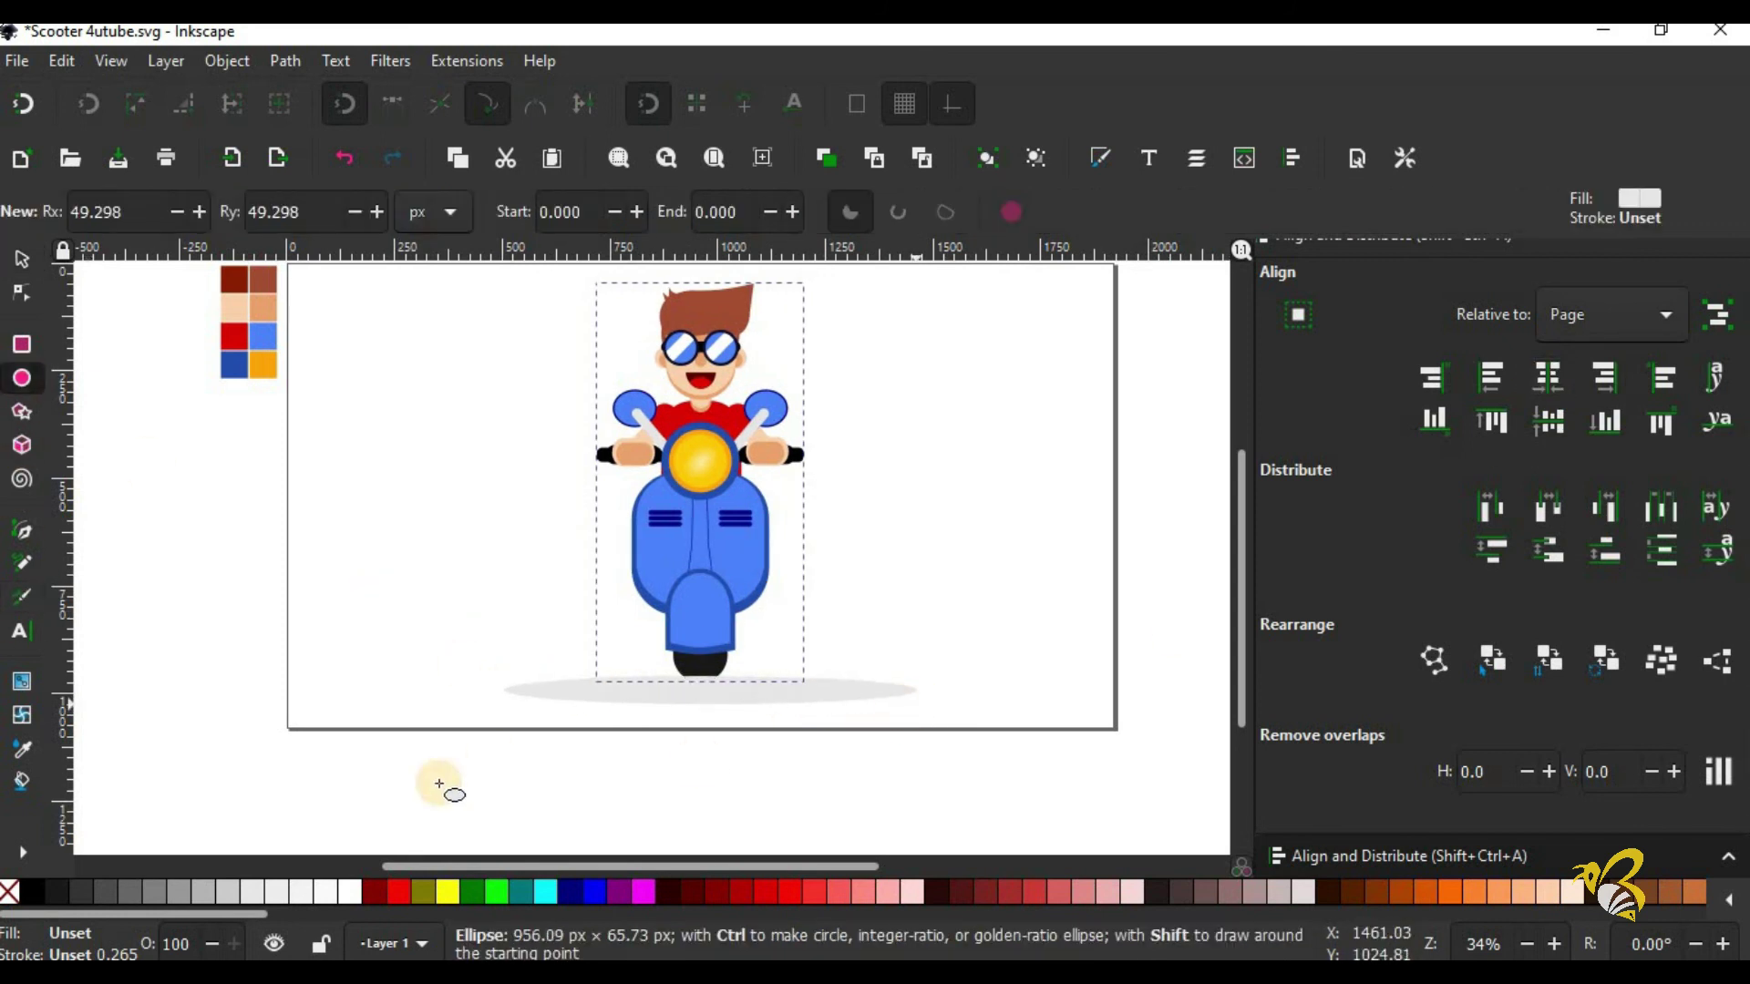
left_click(58, 886)
left_click(22, 259)
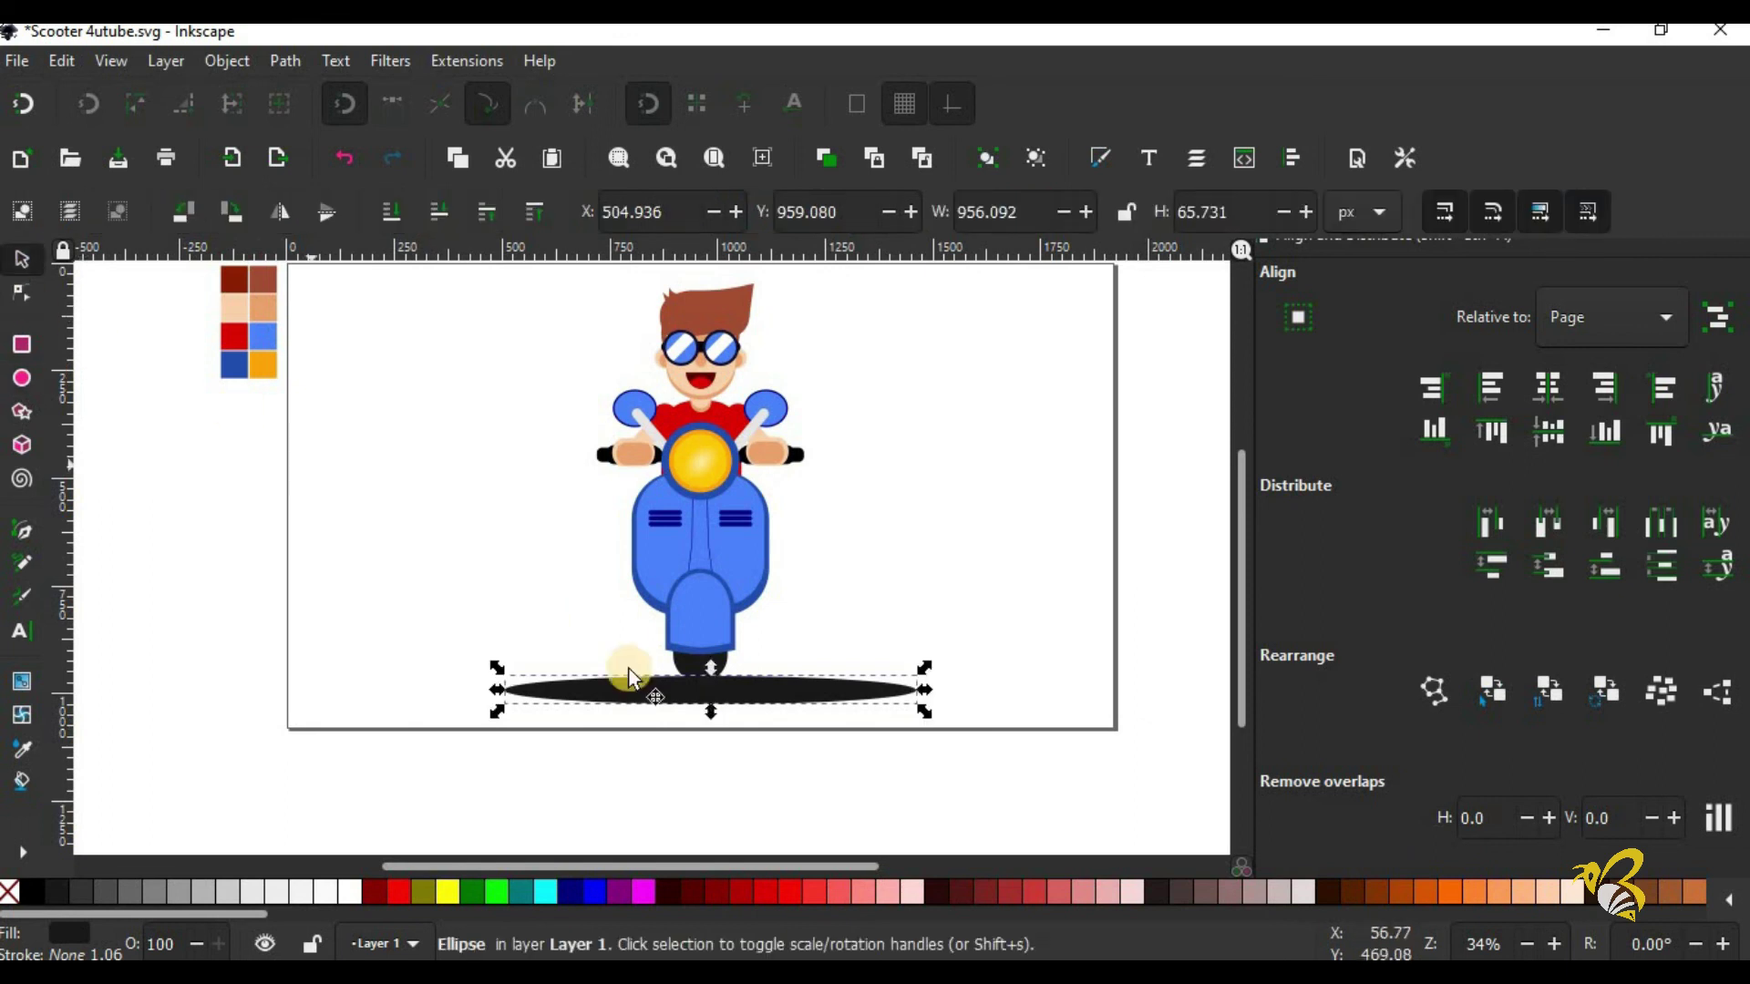
left_click_drag(716, 689, 706, 694)
left_click(1548, 387)
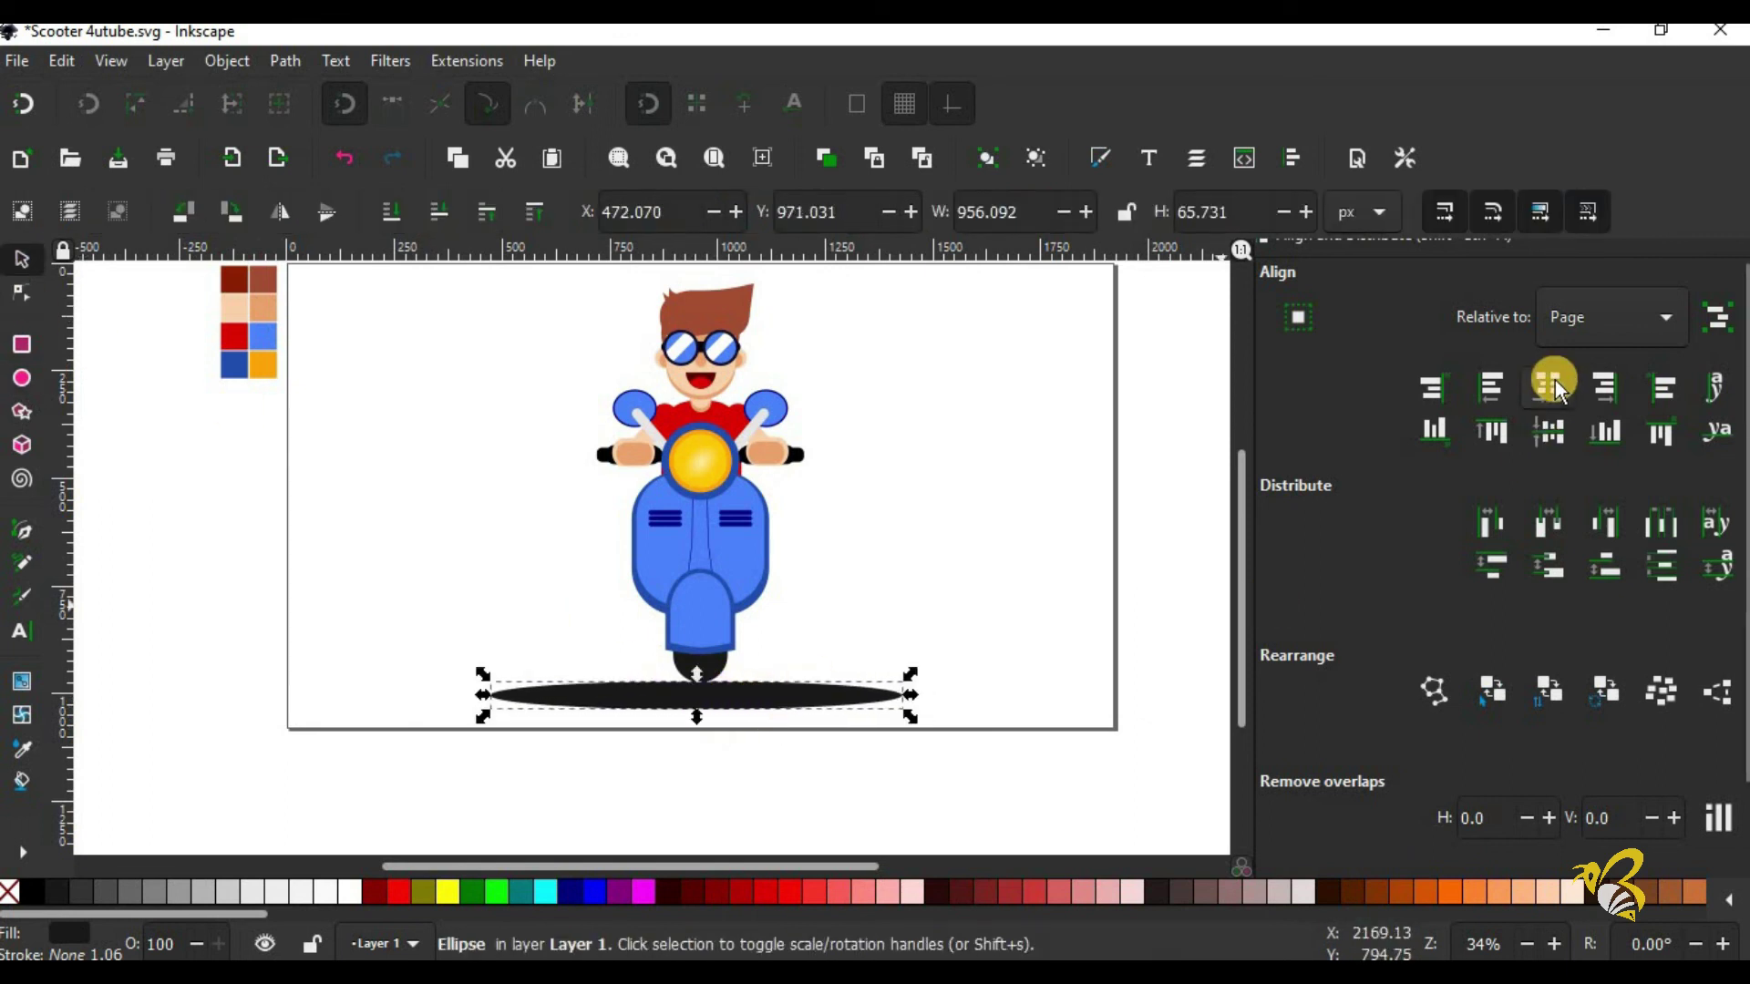
Step: Soften the shadow ellipse with a 19% blur
scroll(1736, 654, "down", 1)
scroll(1736, 654, "down", 2)
left_click(1512, 844)
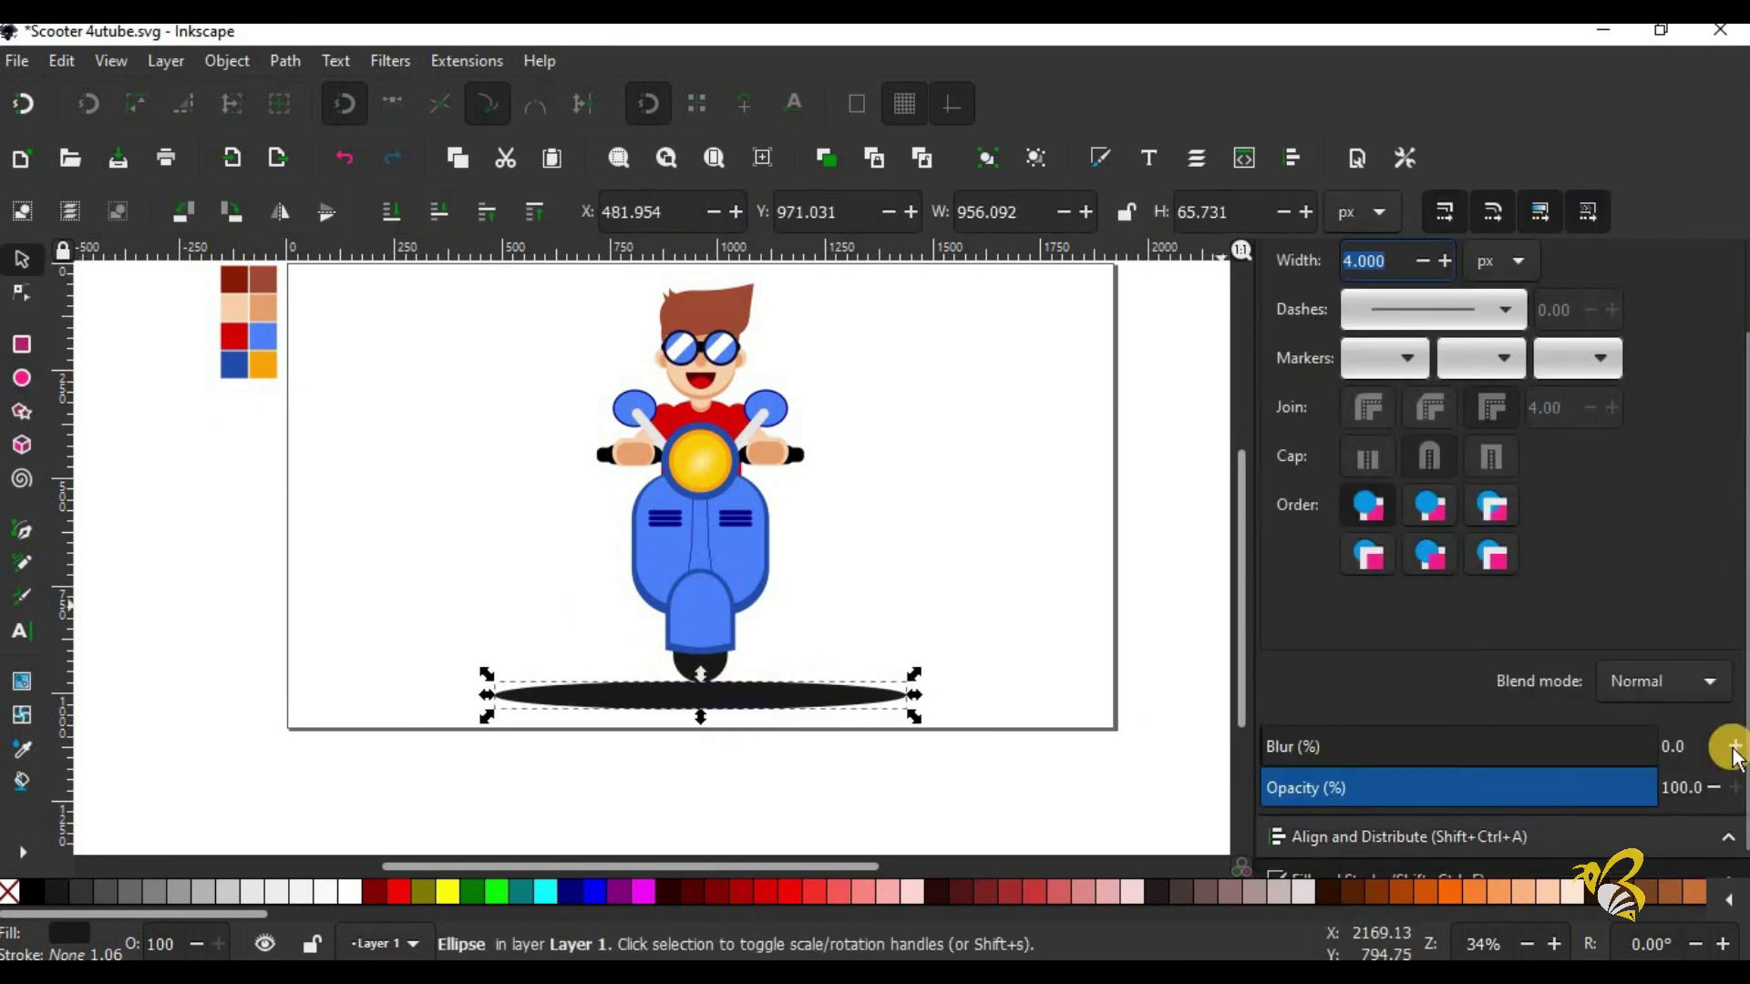
left_click(1736, 746)
left_click(1735, 746)
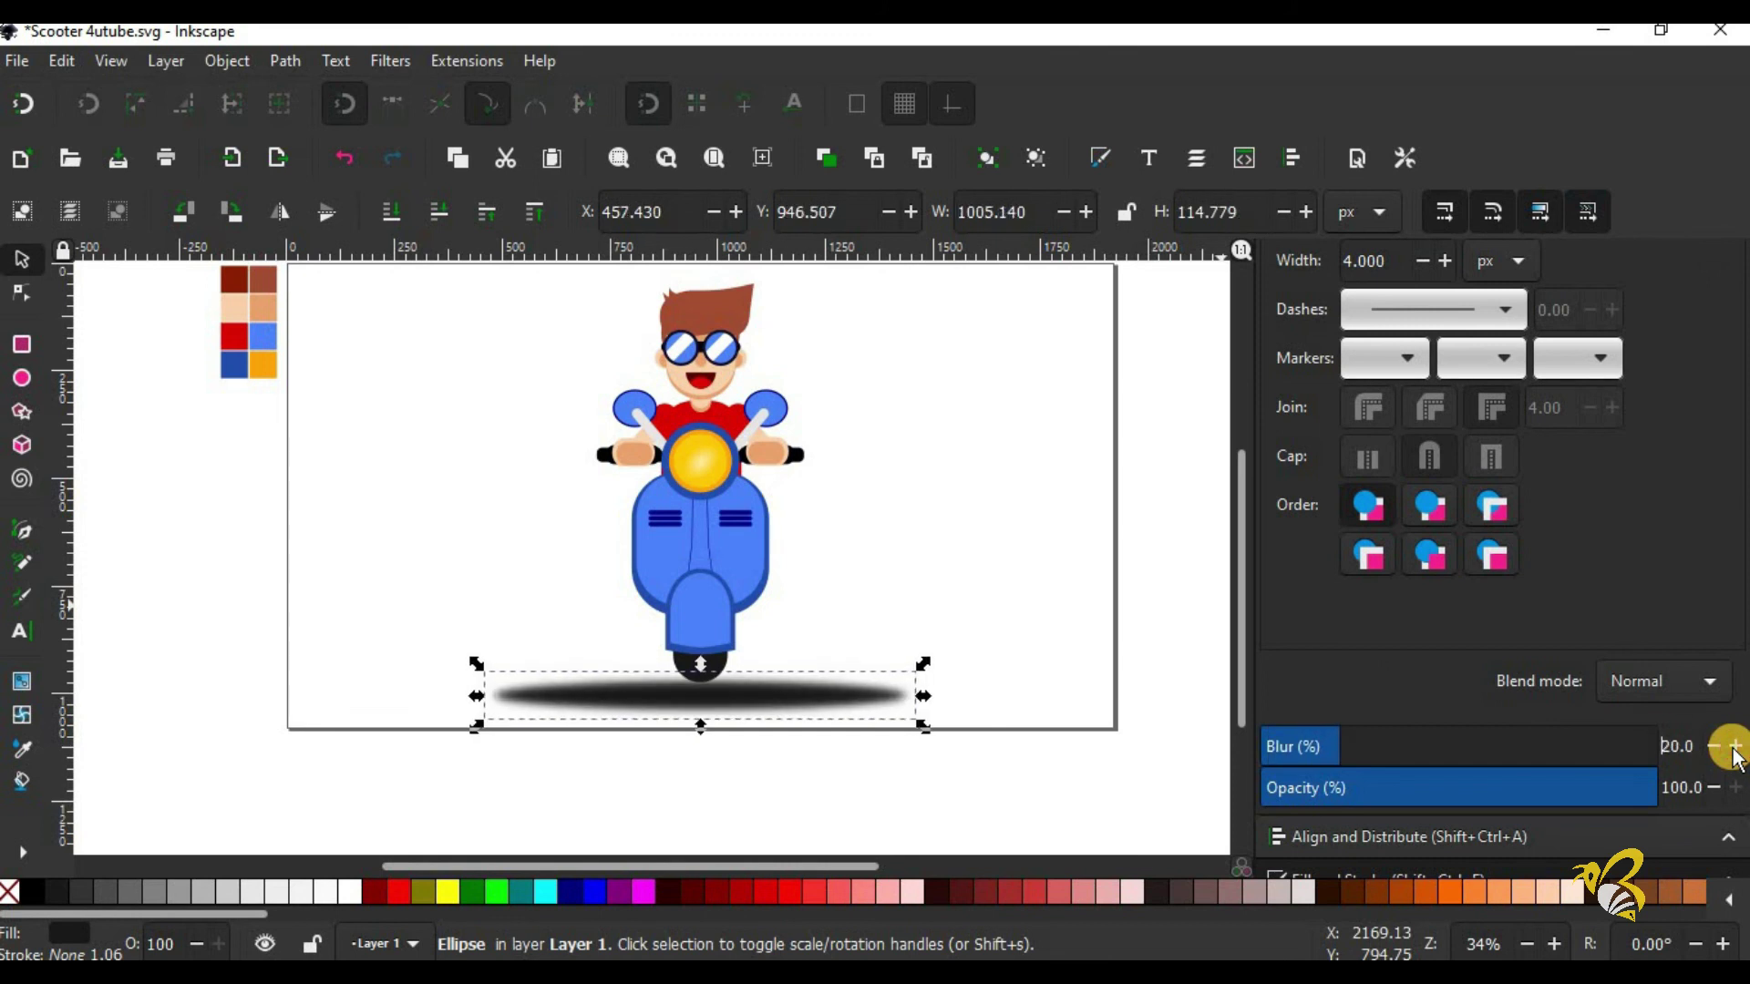
left_click(1713, 746)
left_click_drag(1704, 746, 832, 712)
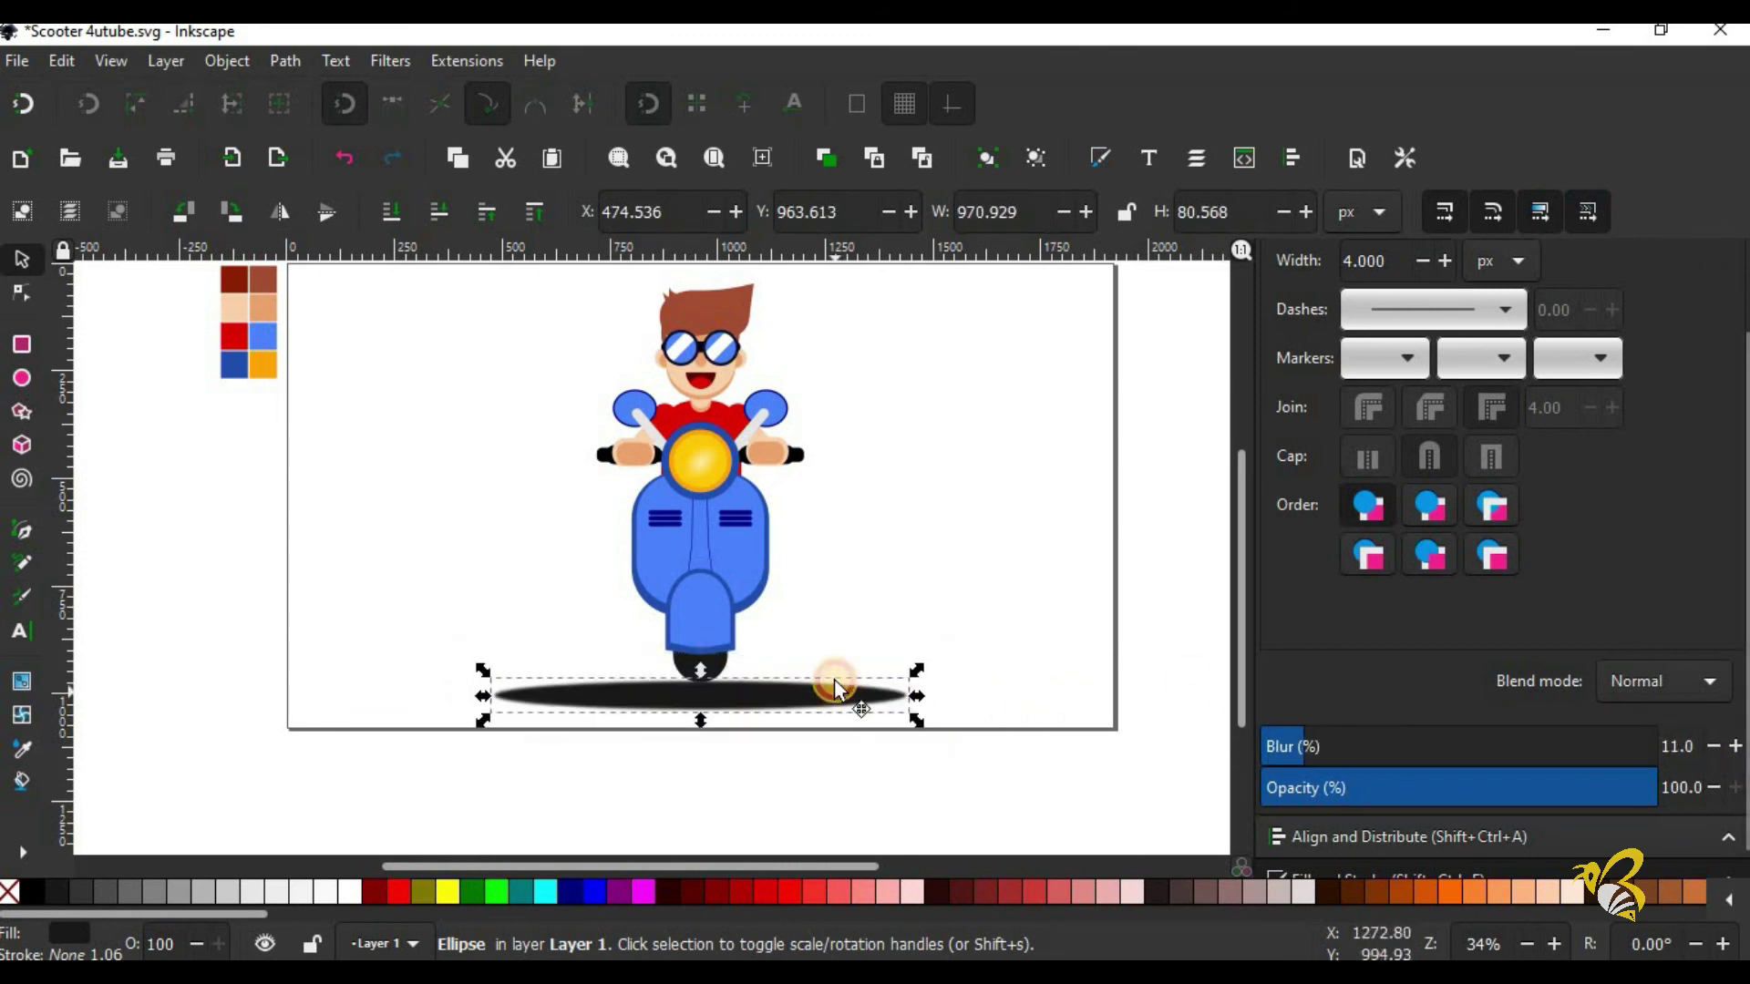
left_click(890, 672)
Step: Deselect and reselect the shadow to preview the blurred result
left_click(990, 584)
left_click(789, 691)
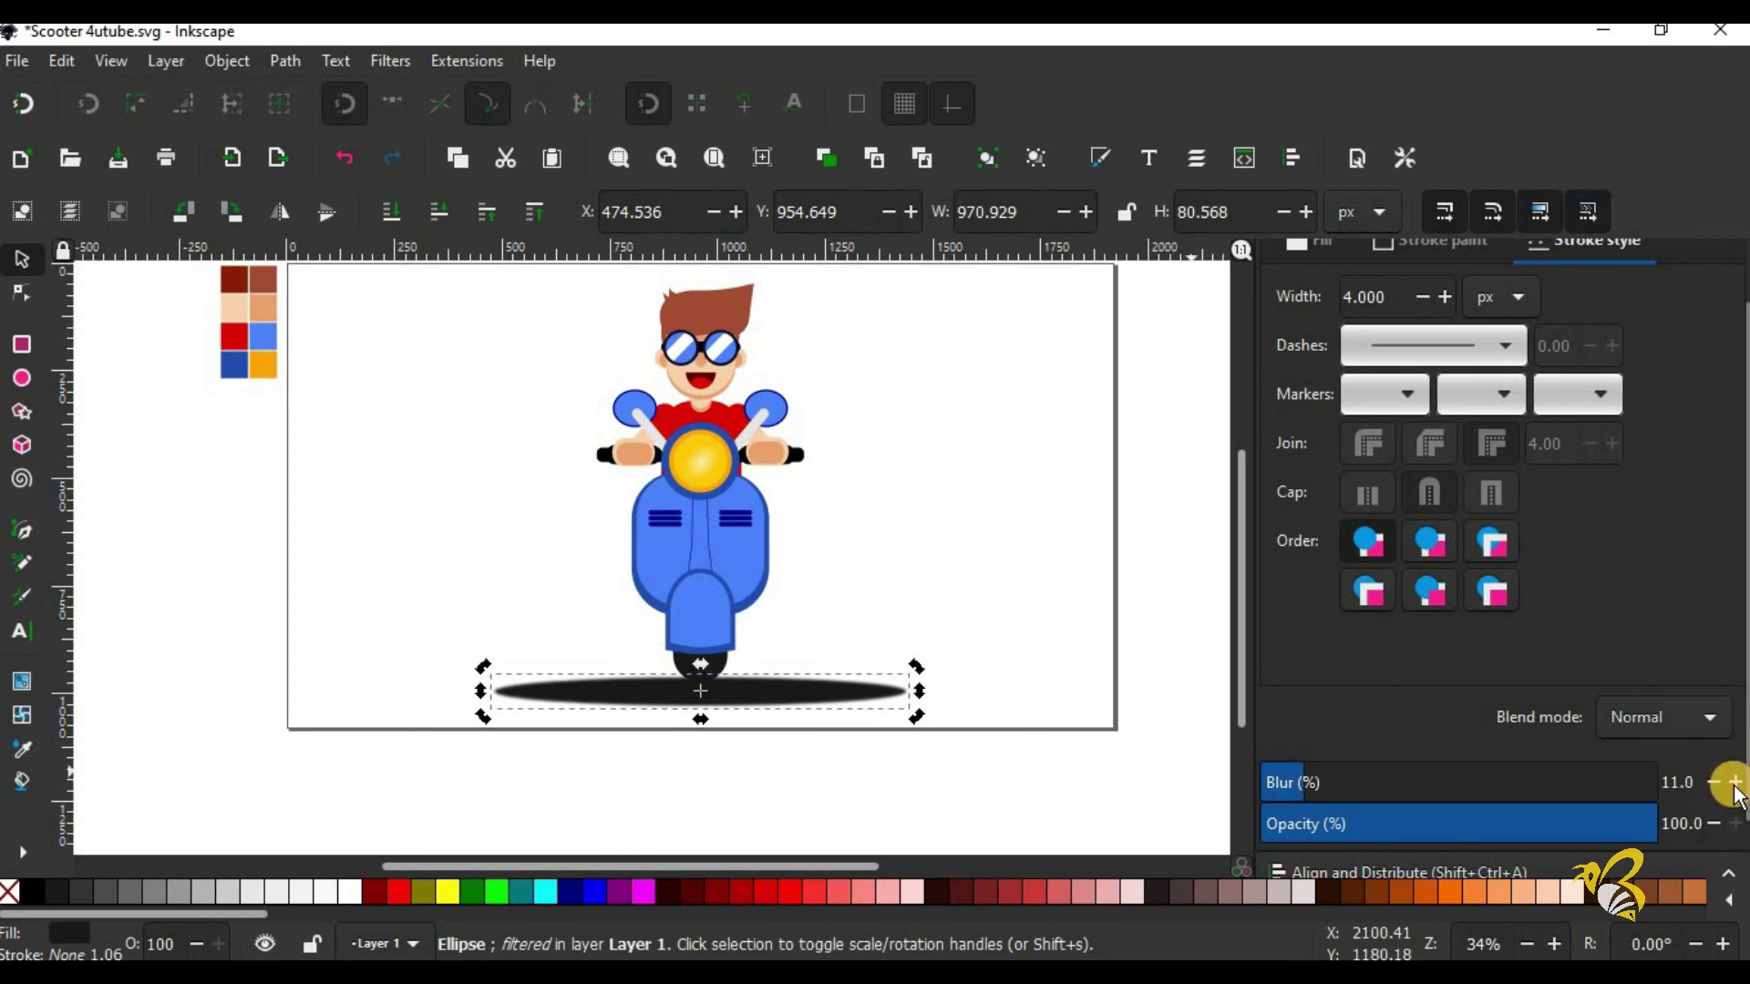
scroll(1718, 783, "up", 2)
scroll(1718, 784, "up", 4)
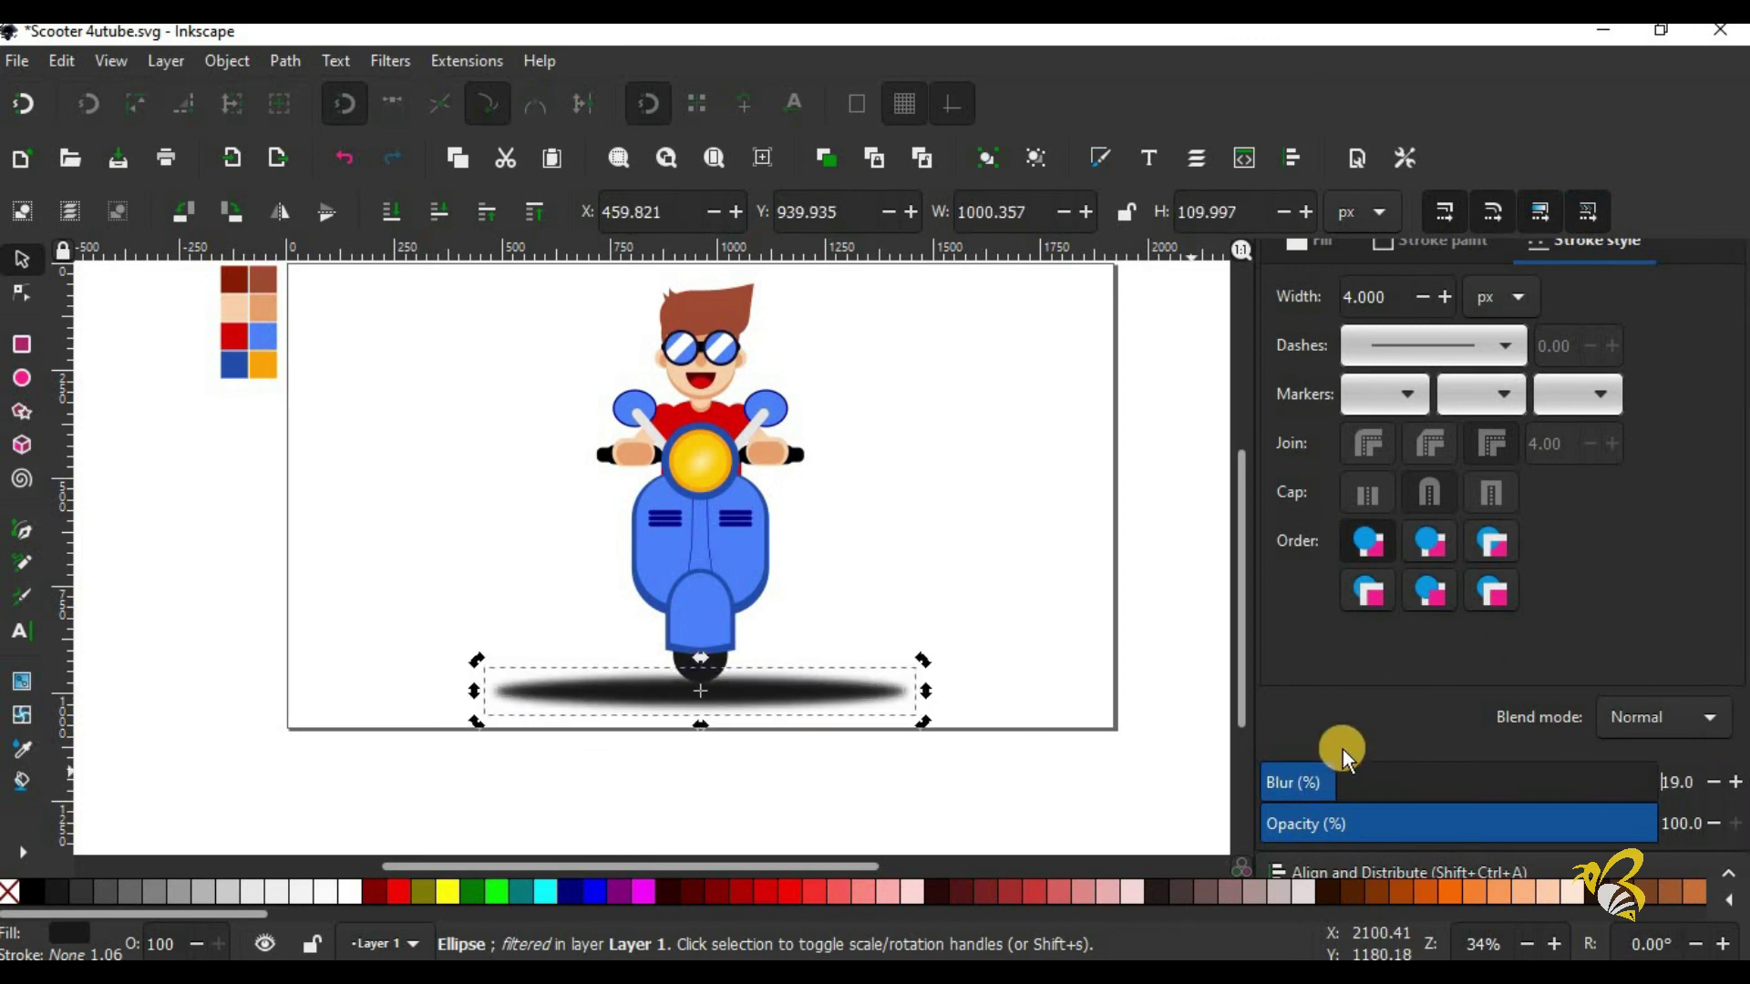
left_click(441, 500)
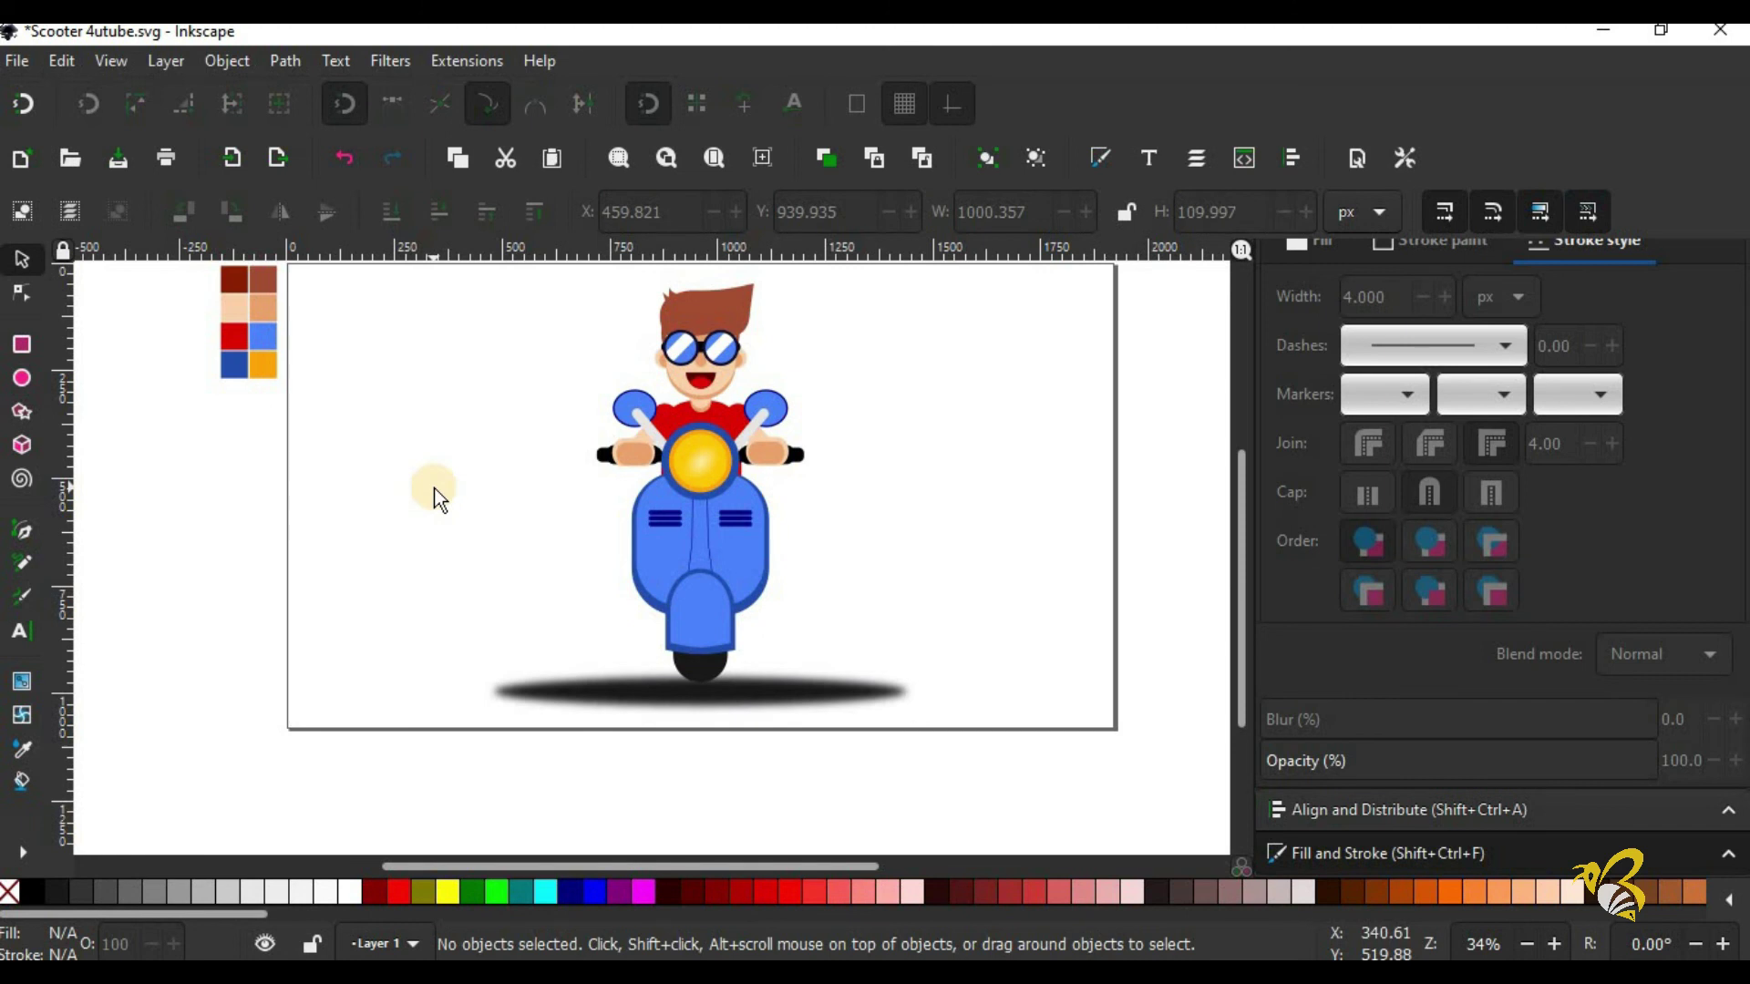
left_click(754, 692)
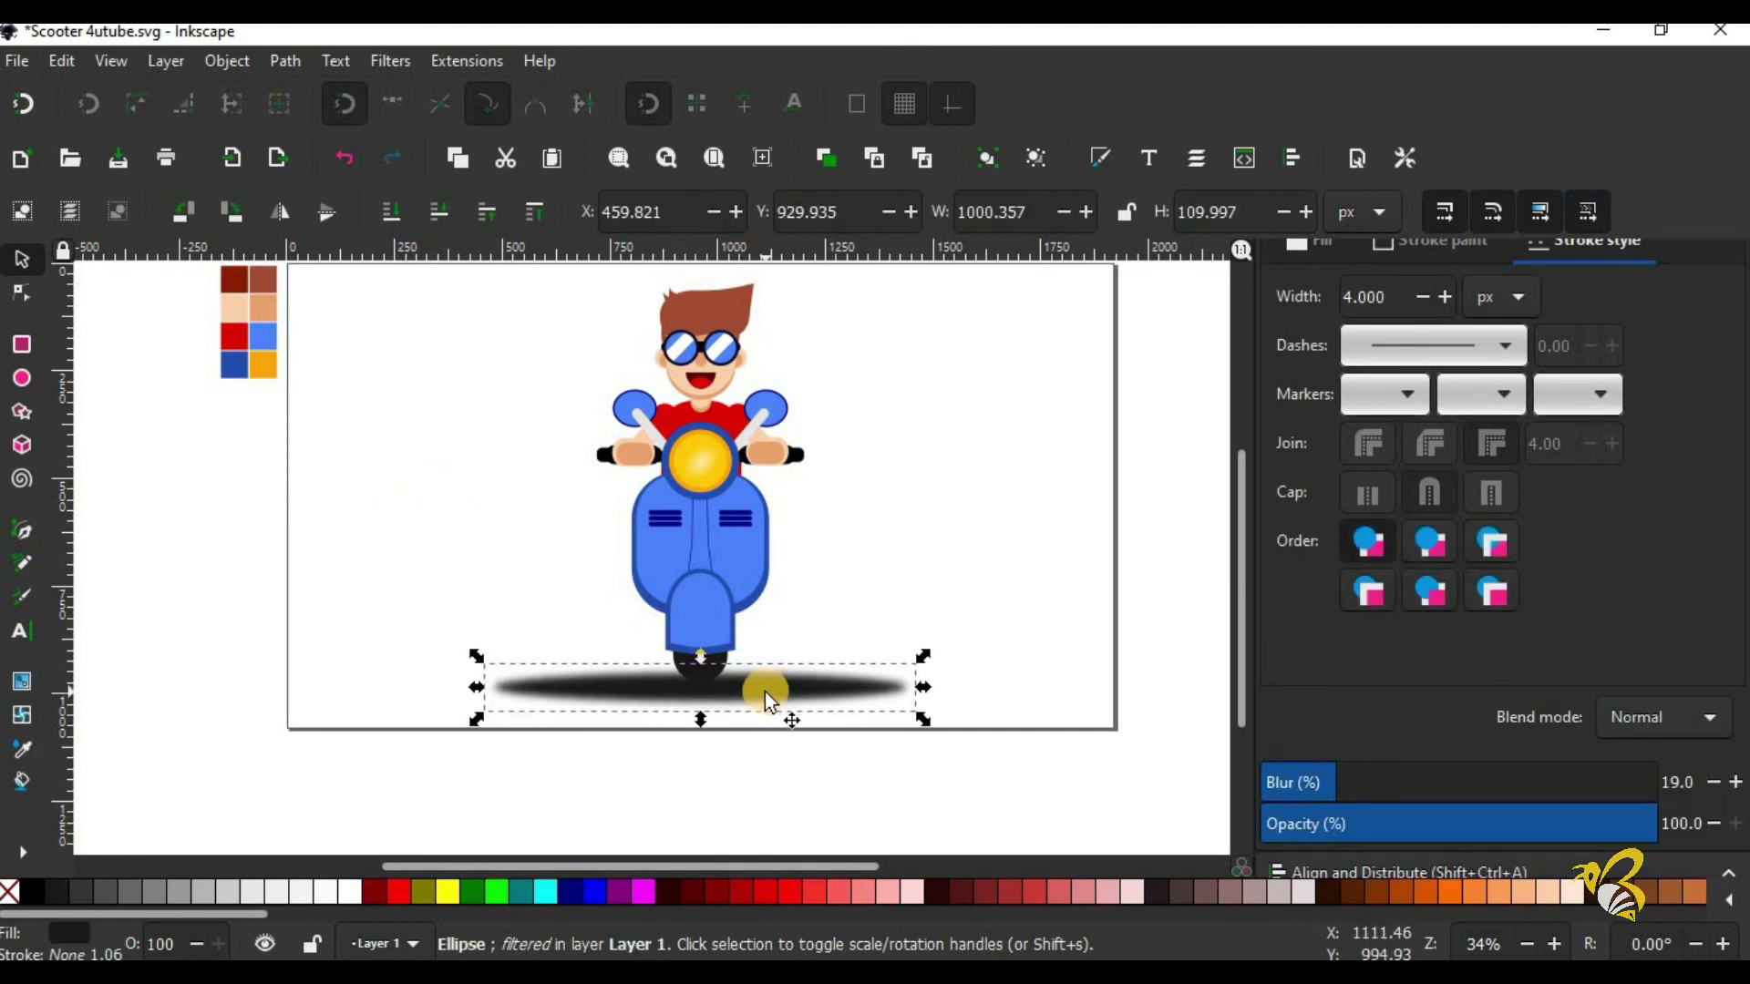
left_click(921, 443)
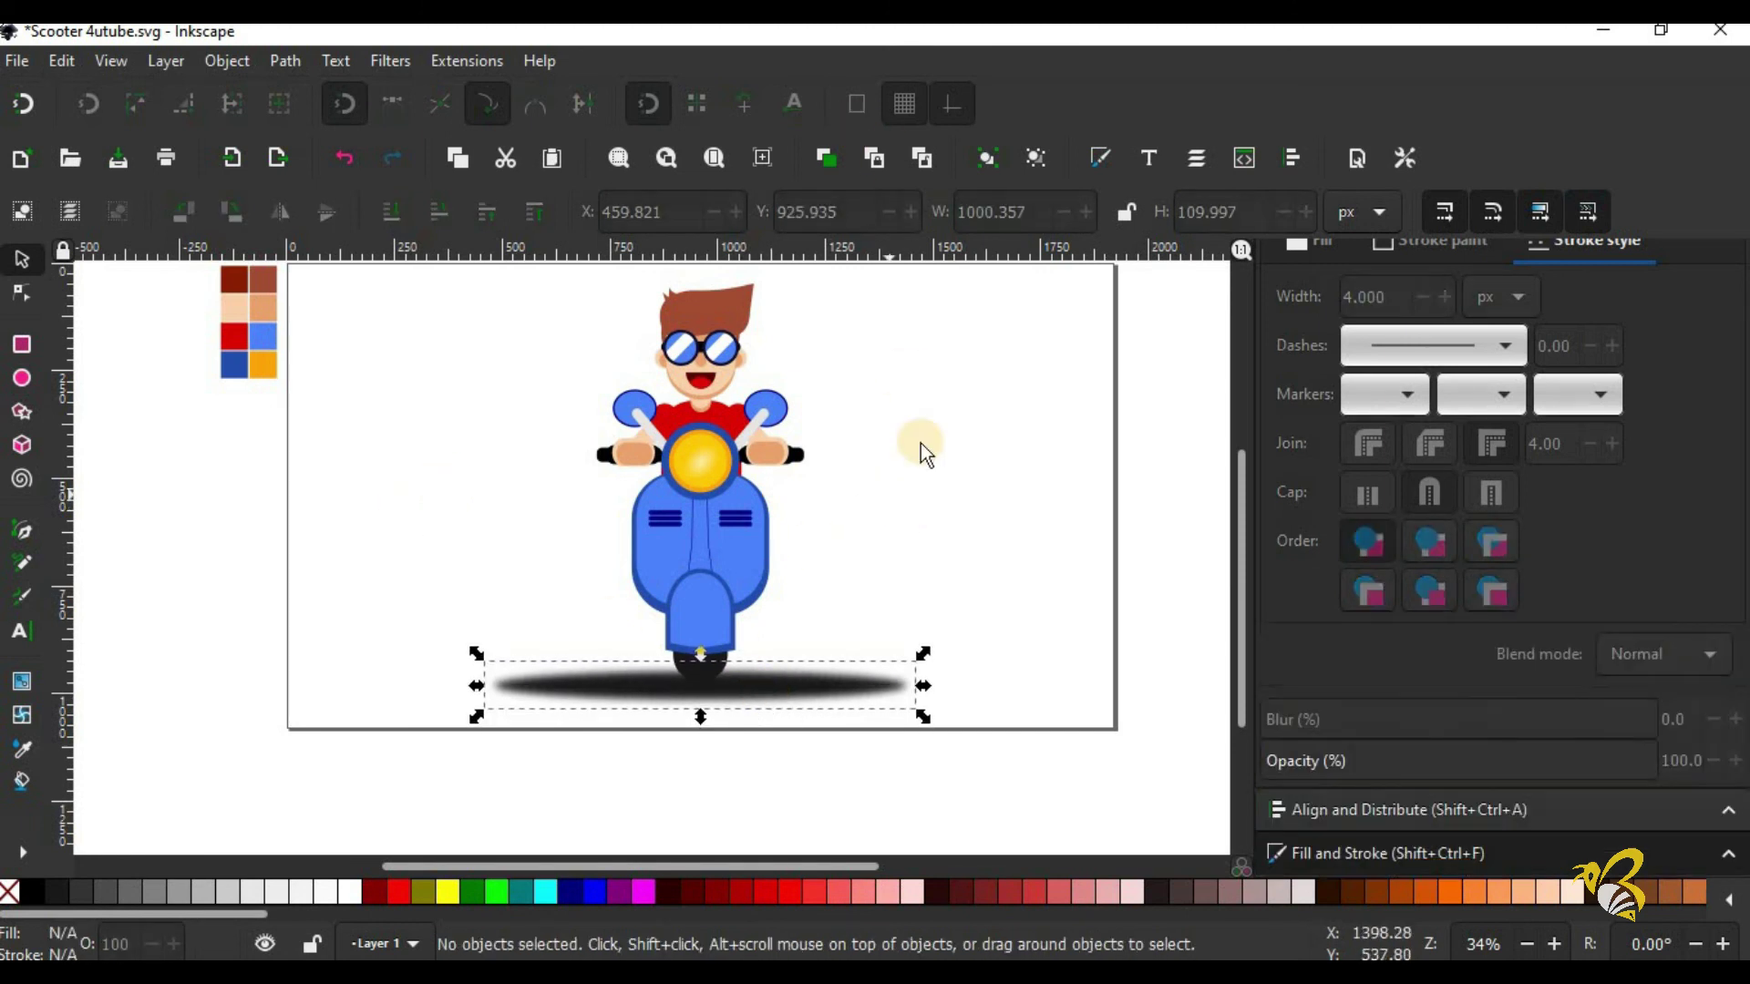
Step: Save the drawing and zoom in on the rider's hair and goggles
left_click(20, 62)
left_click(60, 248)
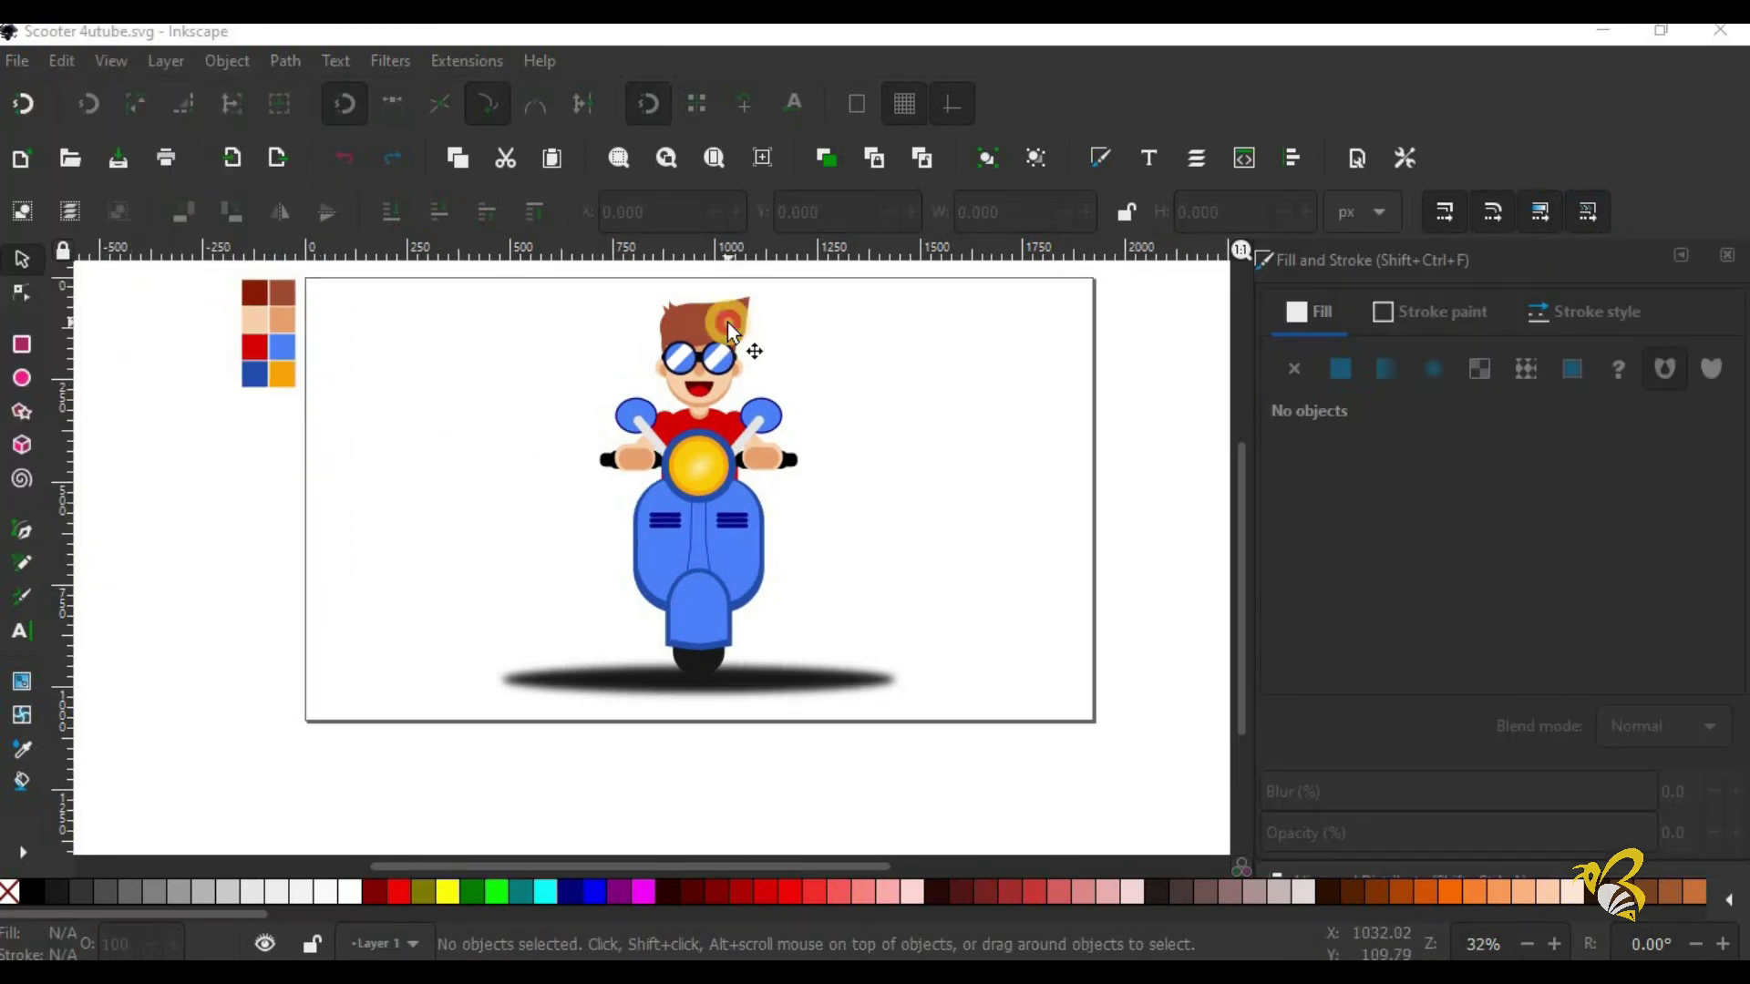
left_click(727, 321)
key("z")
scroll(936, 677, "up", 3)
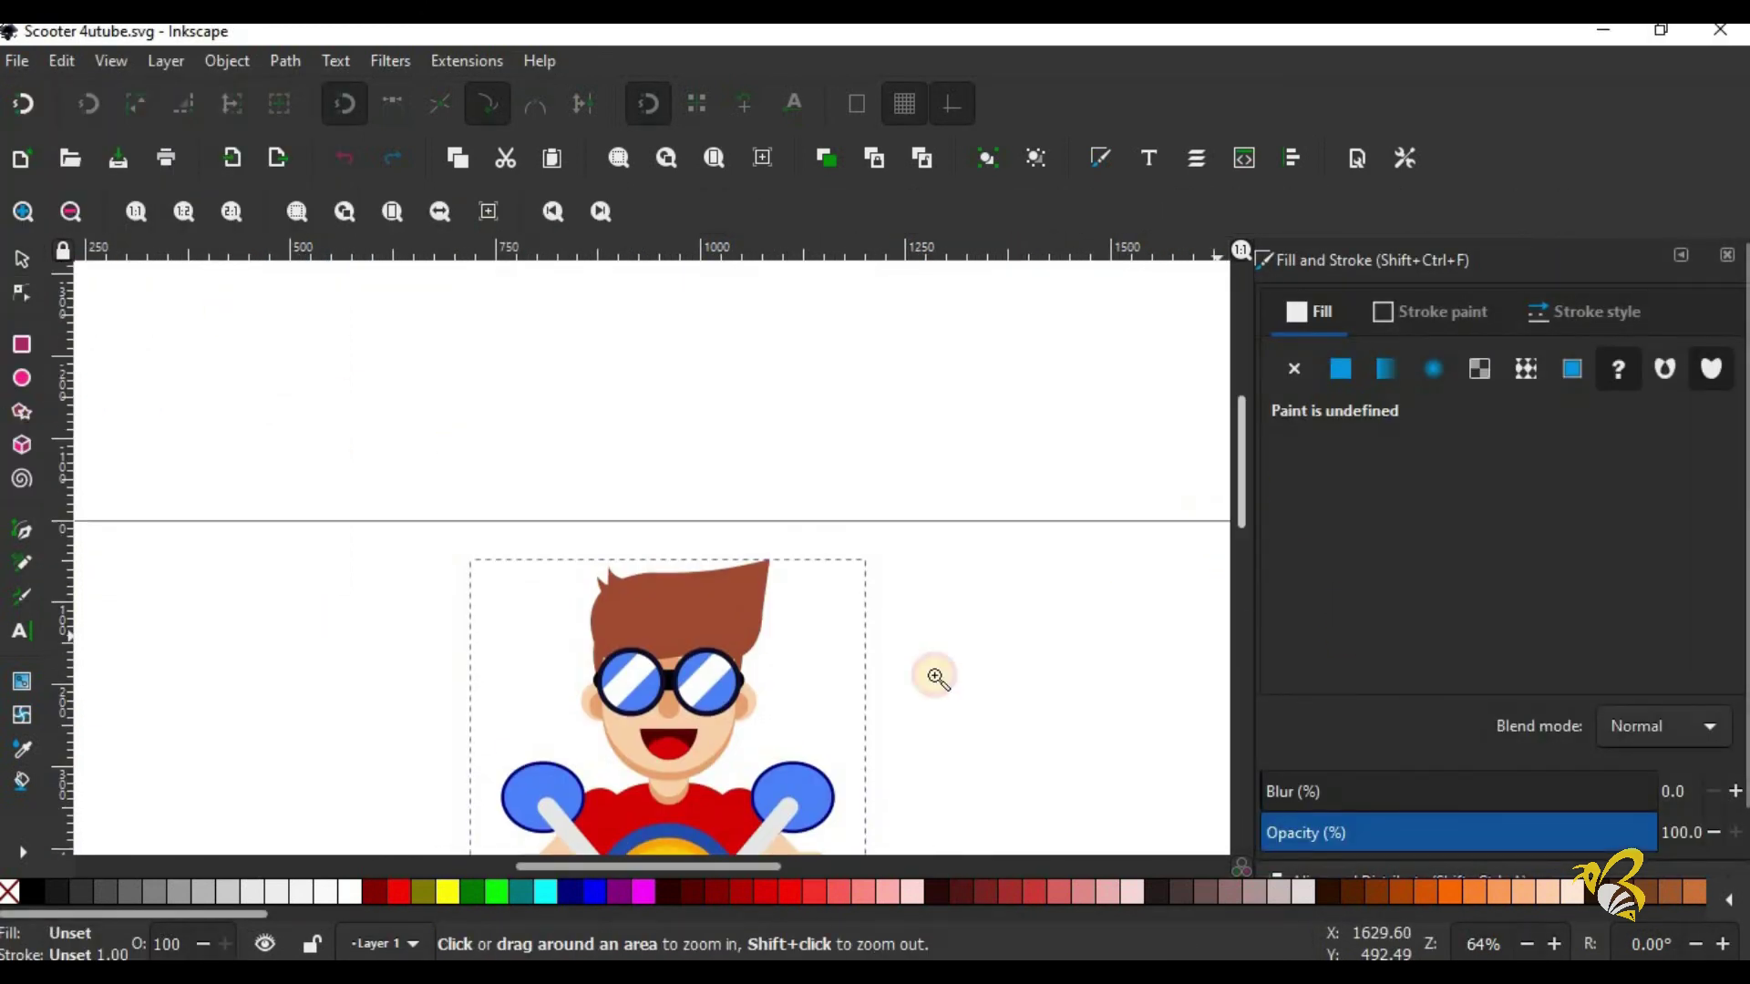
left_click(662, 660)
left_click(654, 711)
Step: Colour the hair with the dark red-brown sampled from the swatch squares
left_click(671, 445)
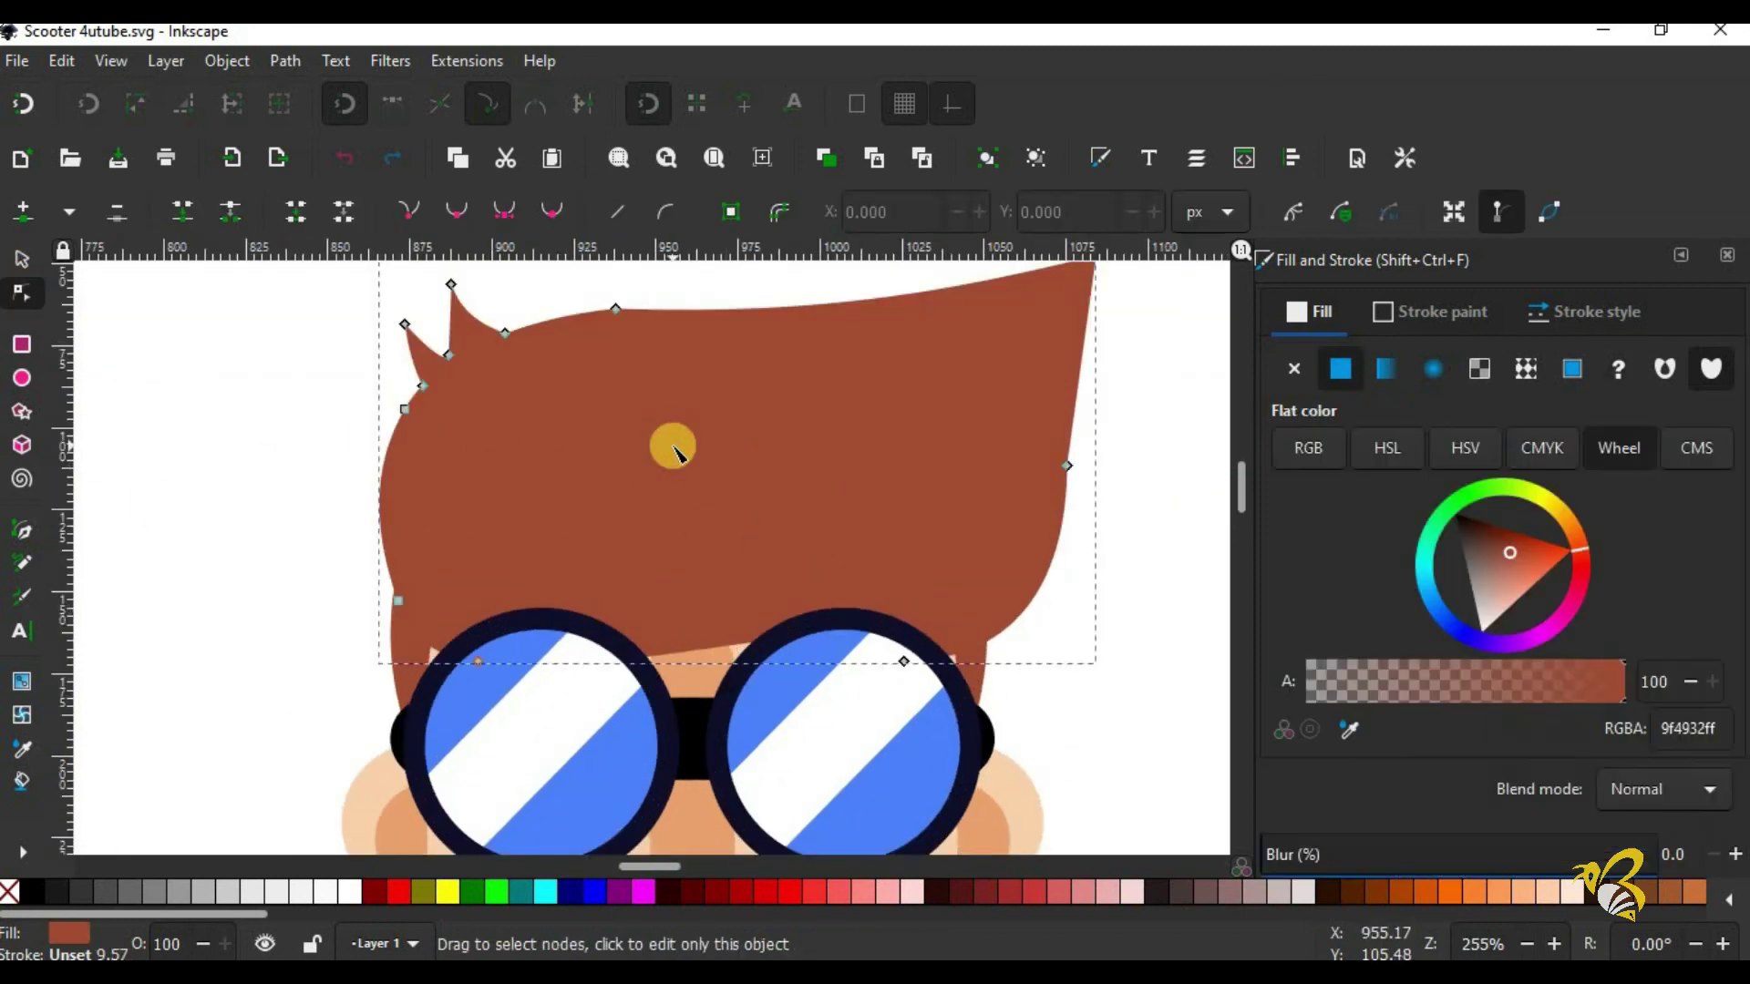
left_click(407, 681, "shift")
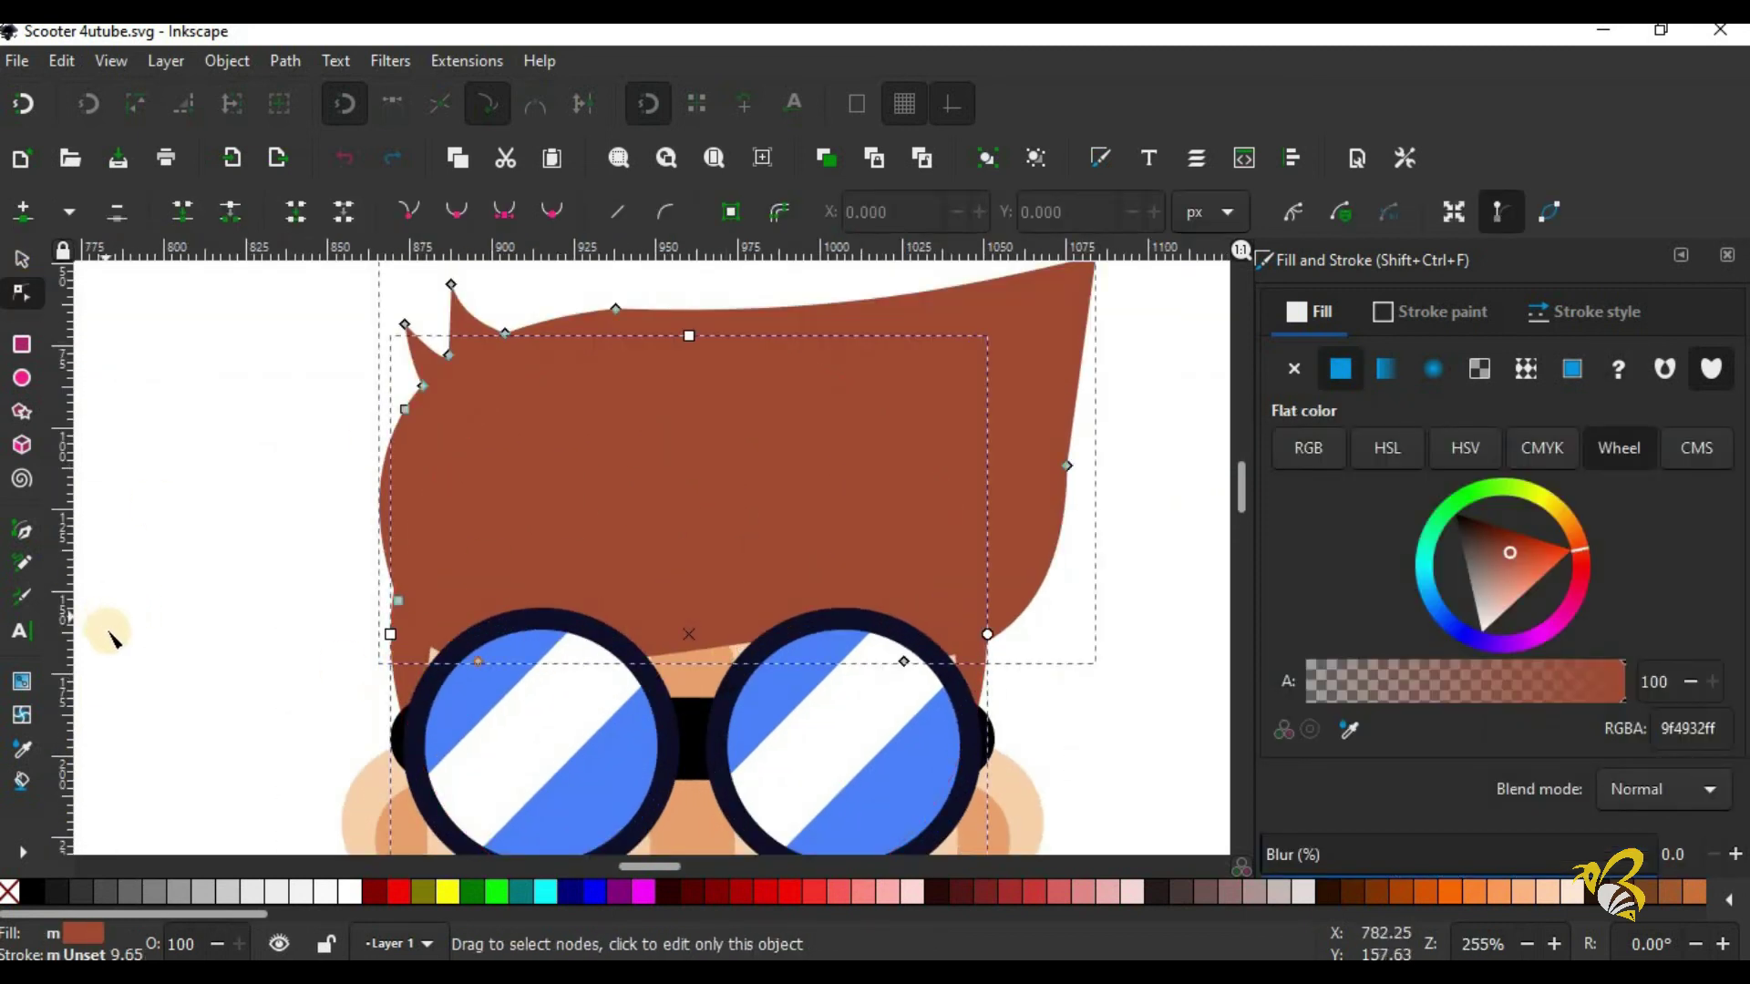
left_click_drag(655, 866, 450, 866)
left_click(21, 749)
left_click_drag(410, 293, 872, 623)
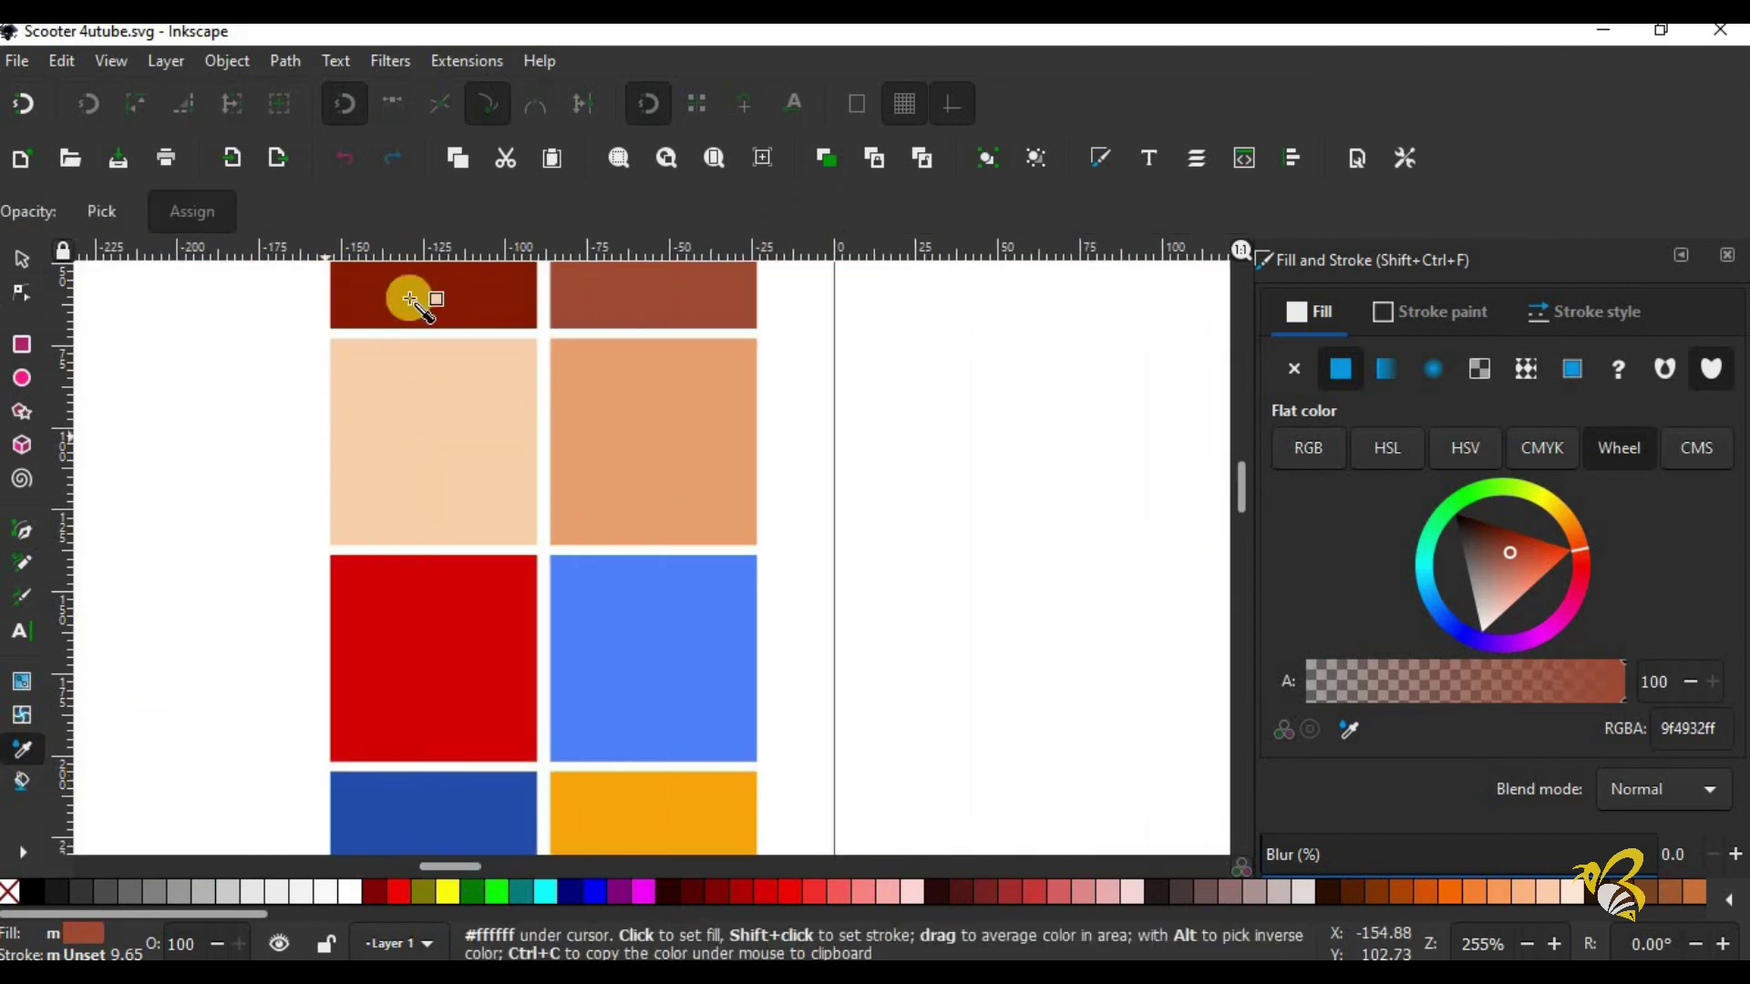
left_click_drag(60, 452, 61, 452)
left_click(22, 259)
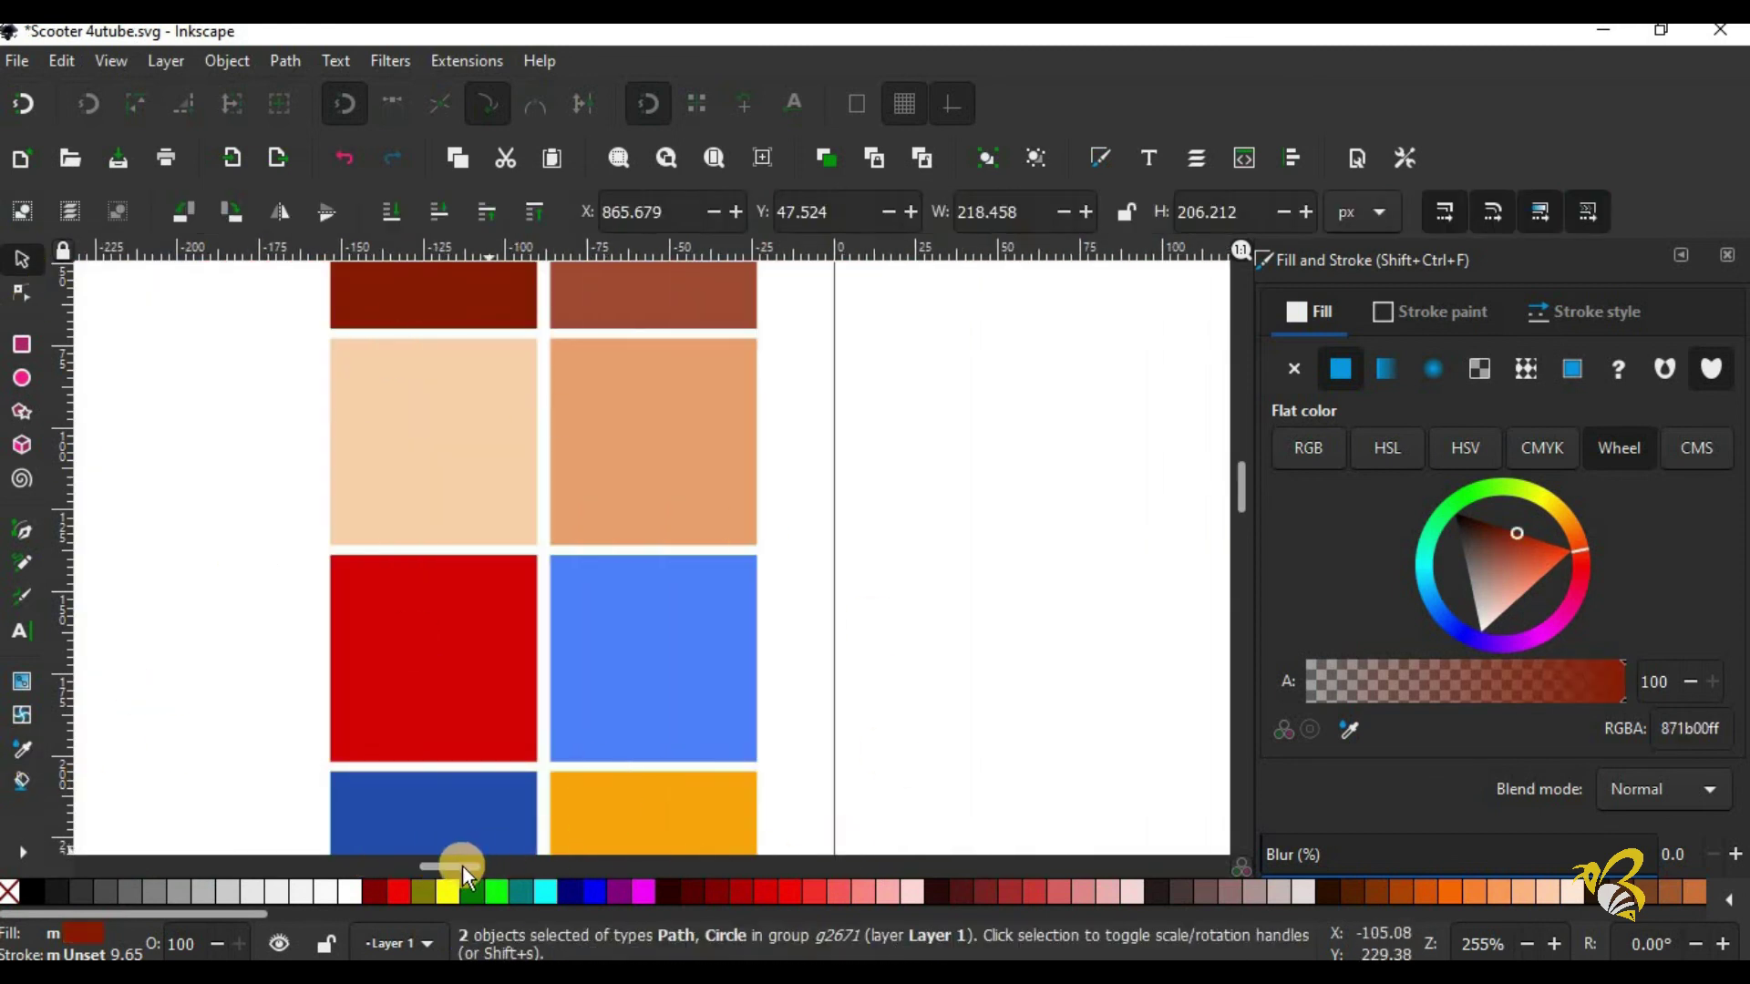
left_click_drag(456, 866, 665, 861)
Step: Reshape the hair's lower edge nodes so it curves neatly over both lenses
left_click(22, 292)
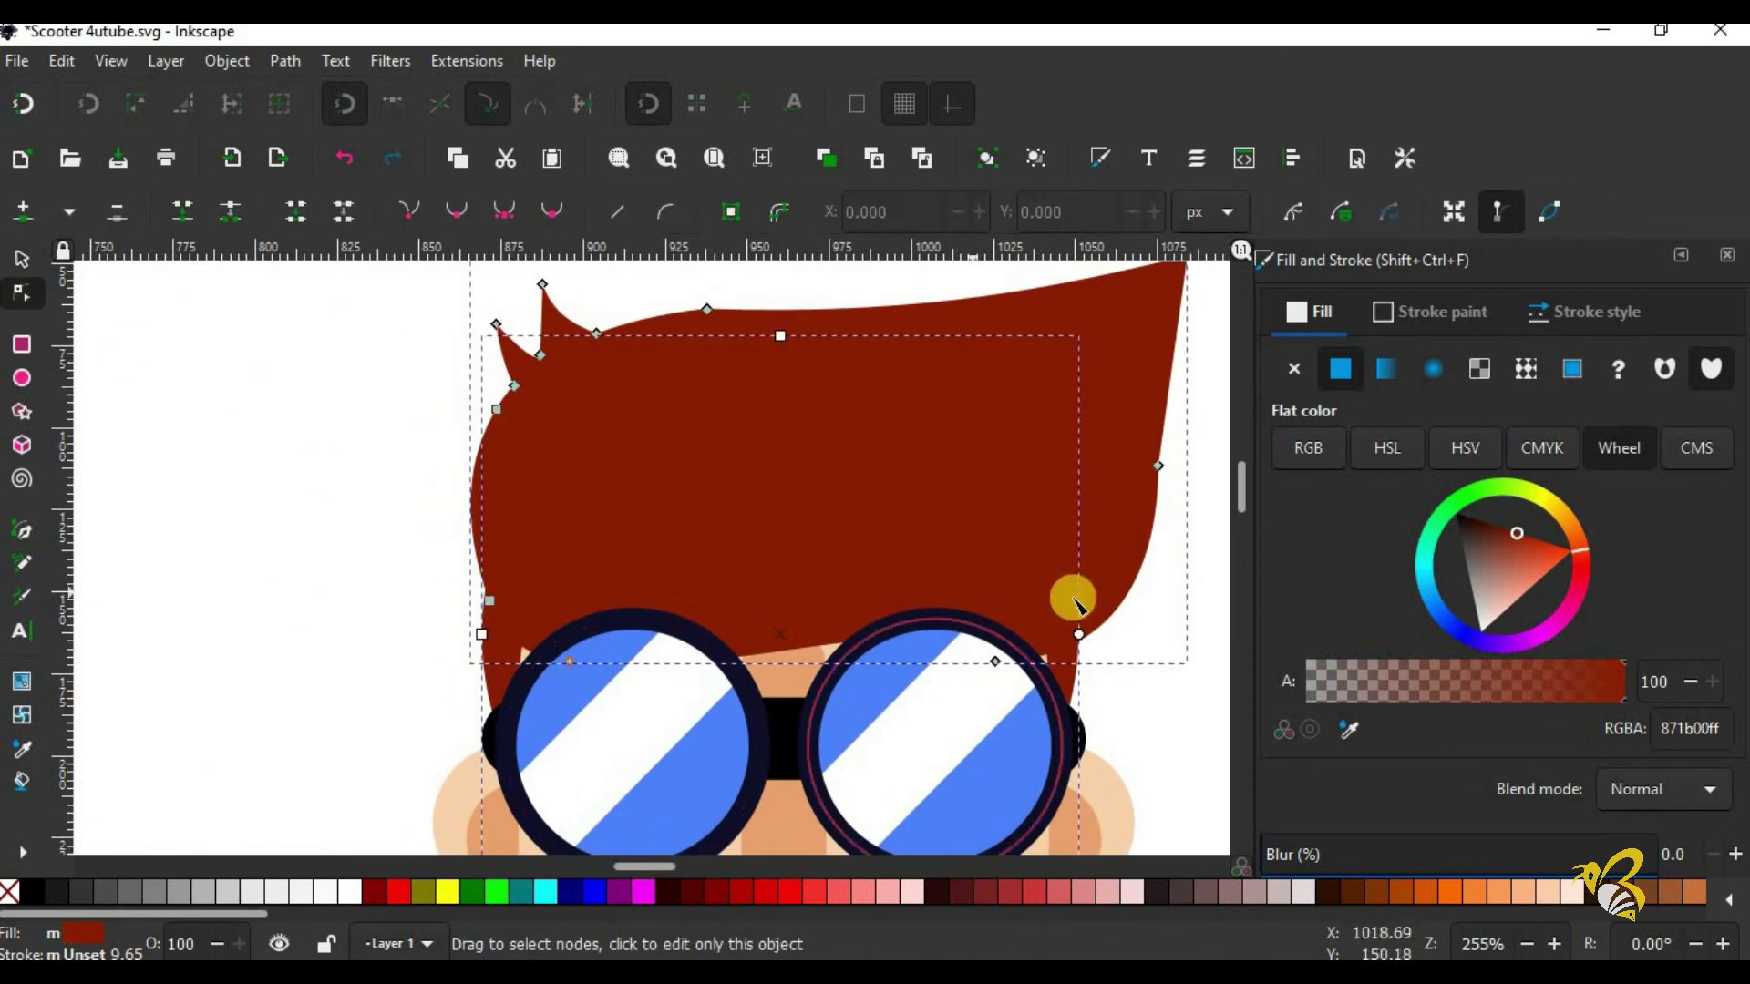
left_click(1165, 703)
left_click(1132, 547)
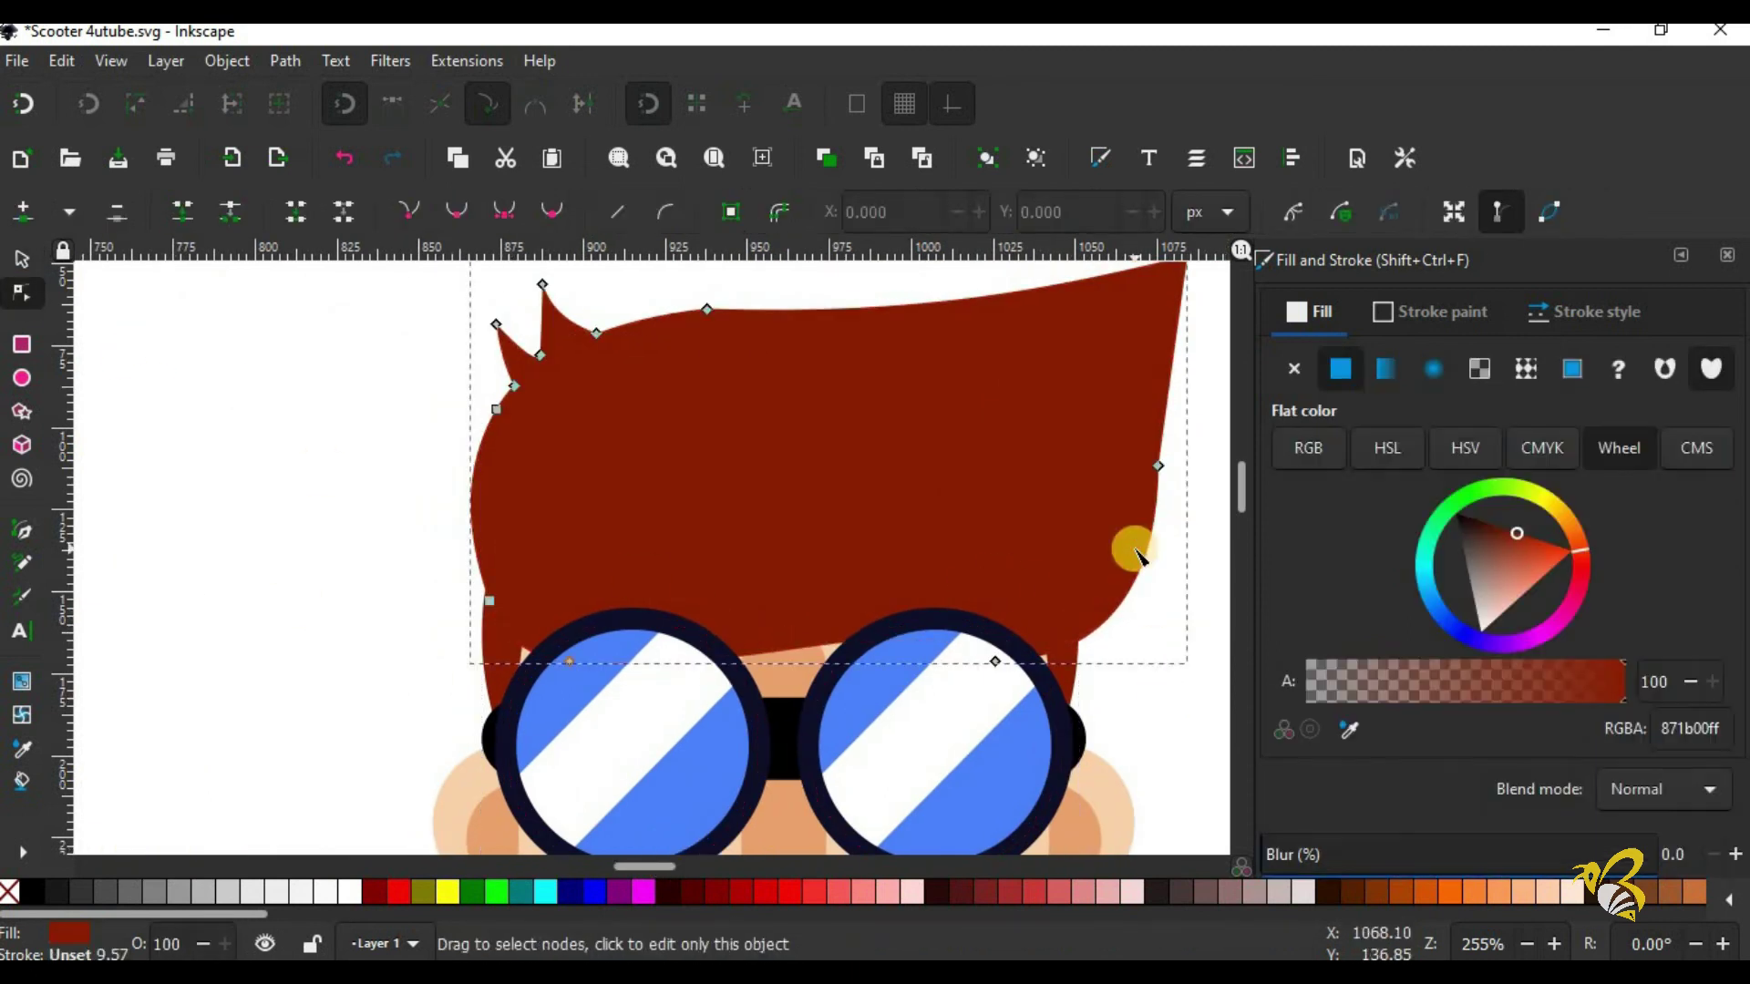
left_click(570, 661)
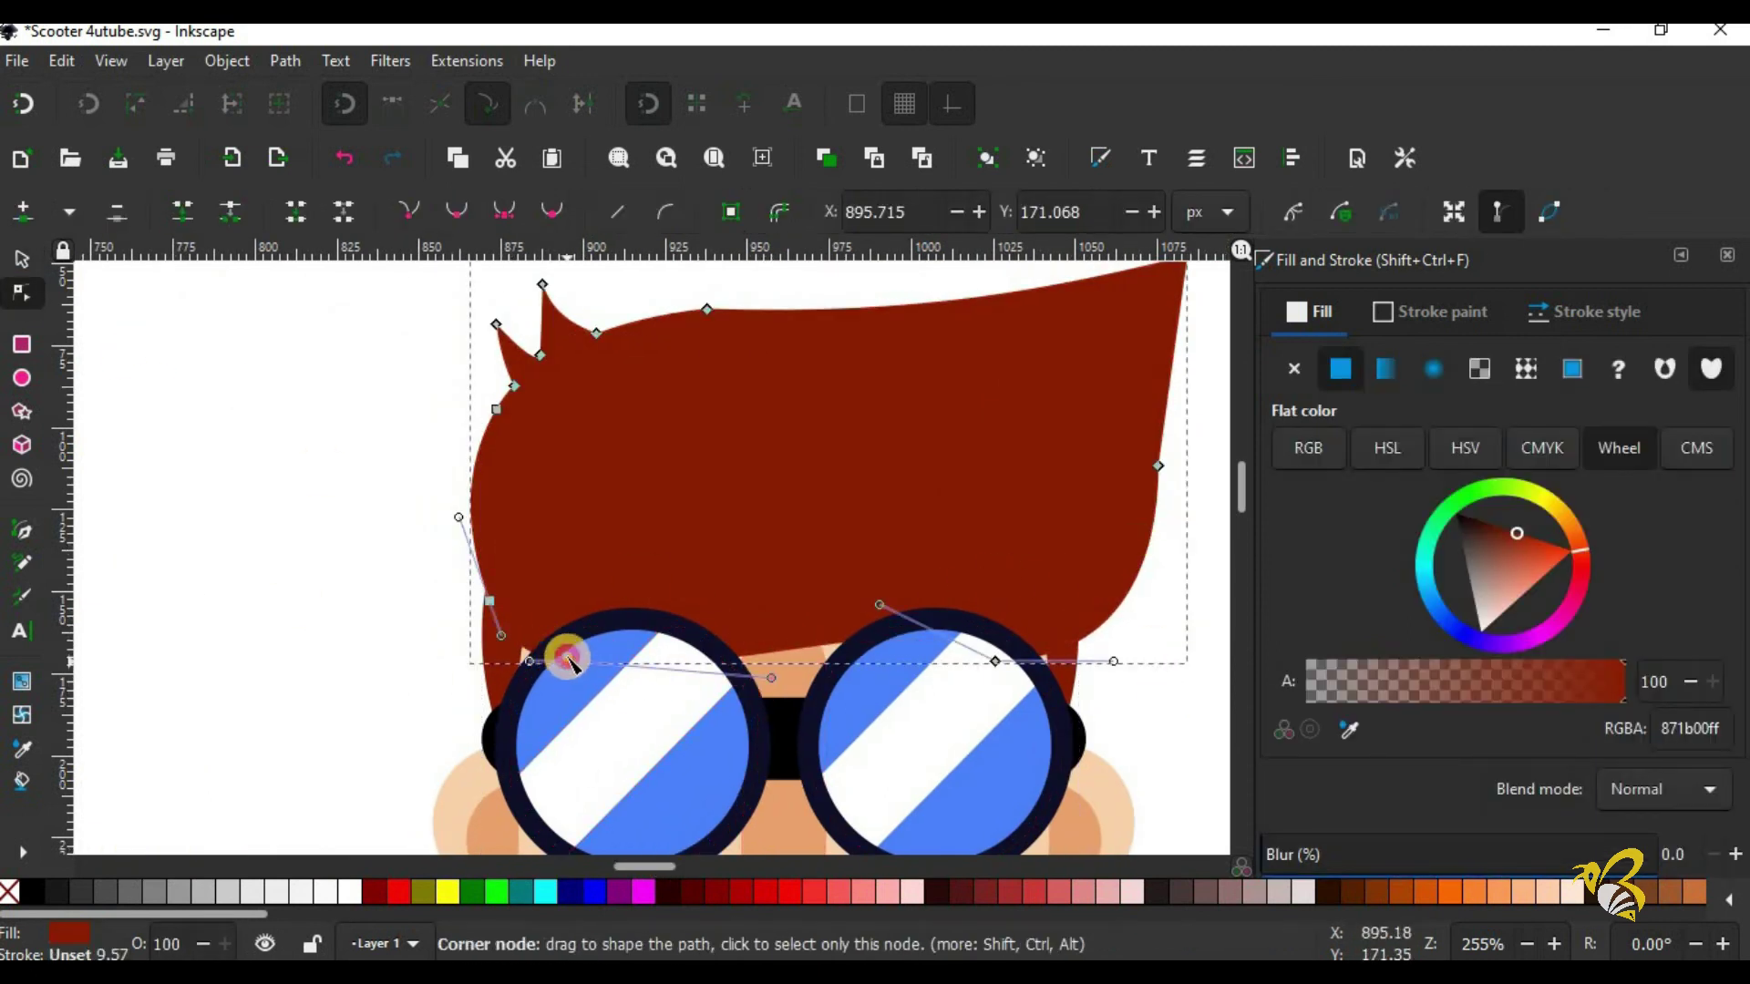
left_click_drag(569, 661, 584, 651)
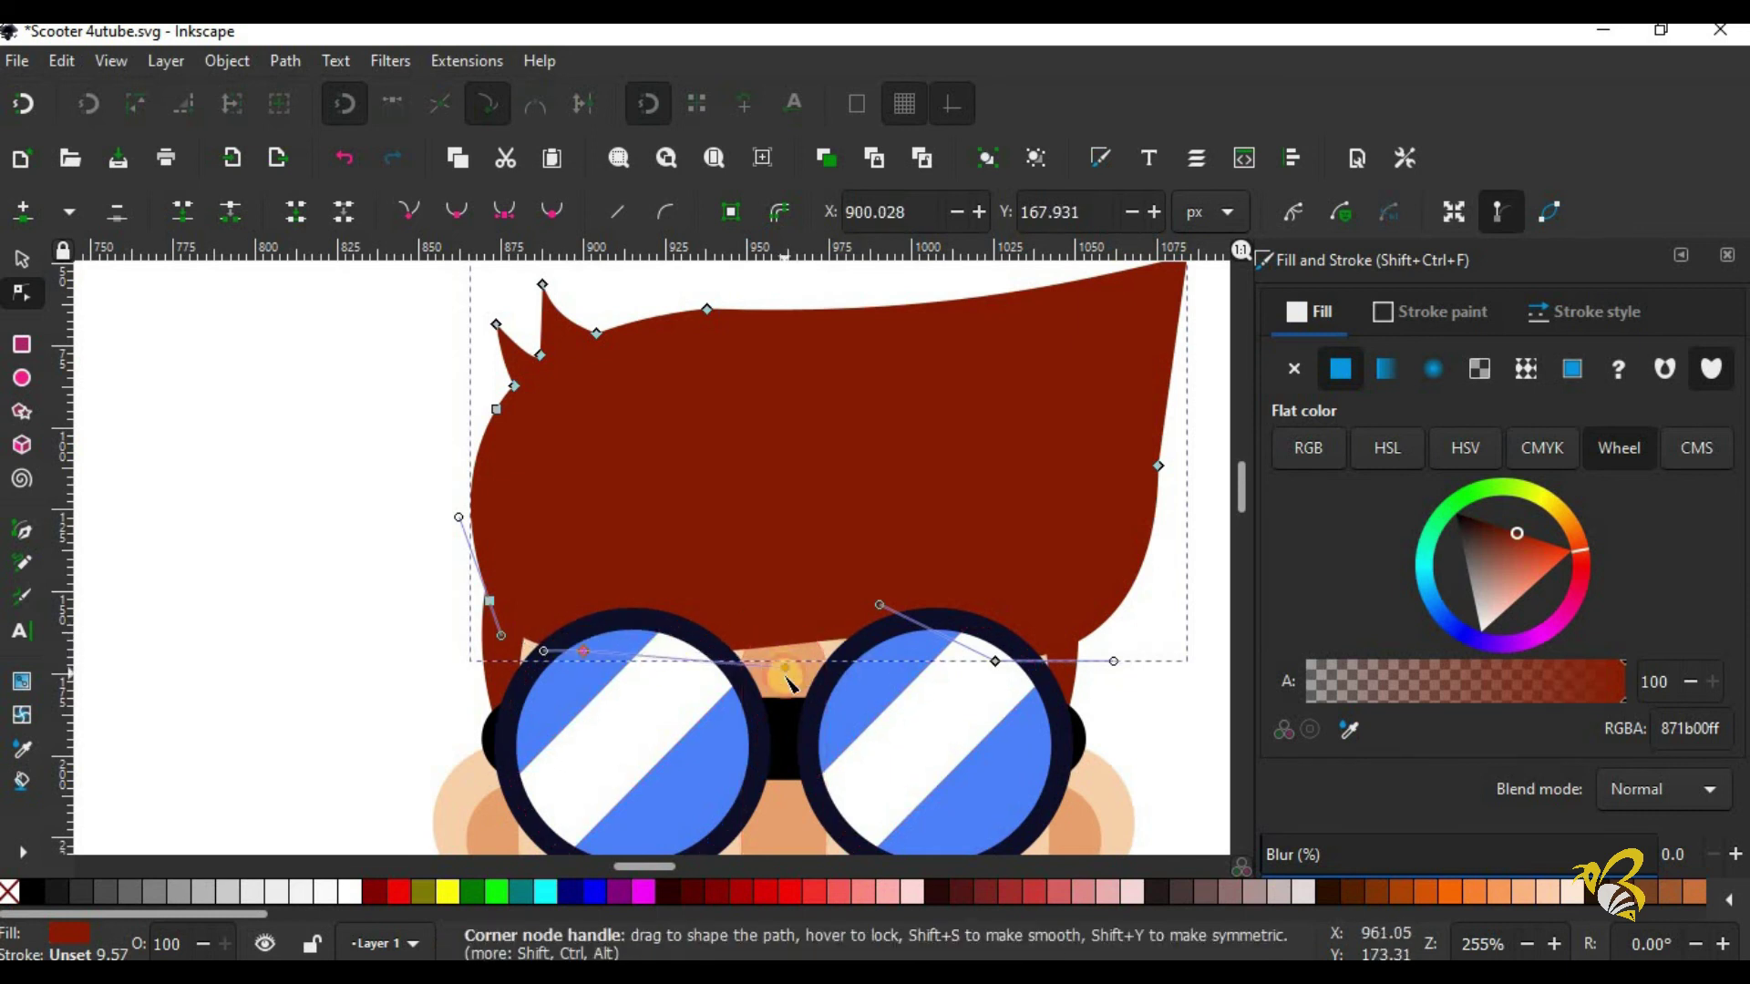
left_click(995, 660)
left_click_drag(995, 658, 995, 641)
left_click_drag(881, 585, 817, 575)
left_click_drag(1117, 642, 1125, 664)
left_click_drag(1158, 573, 1144, 581)
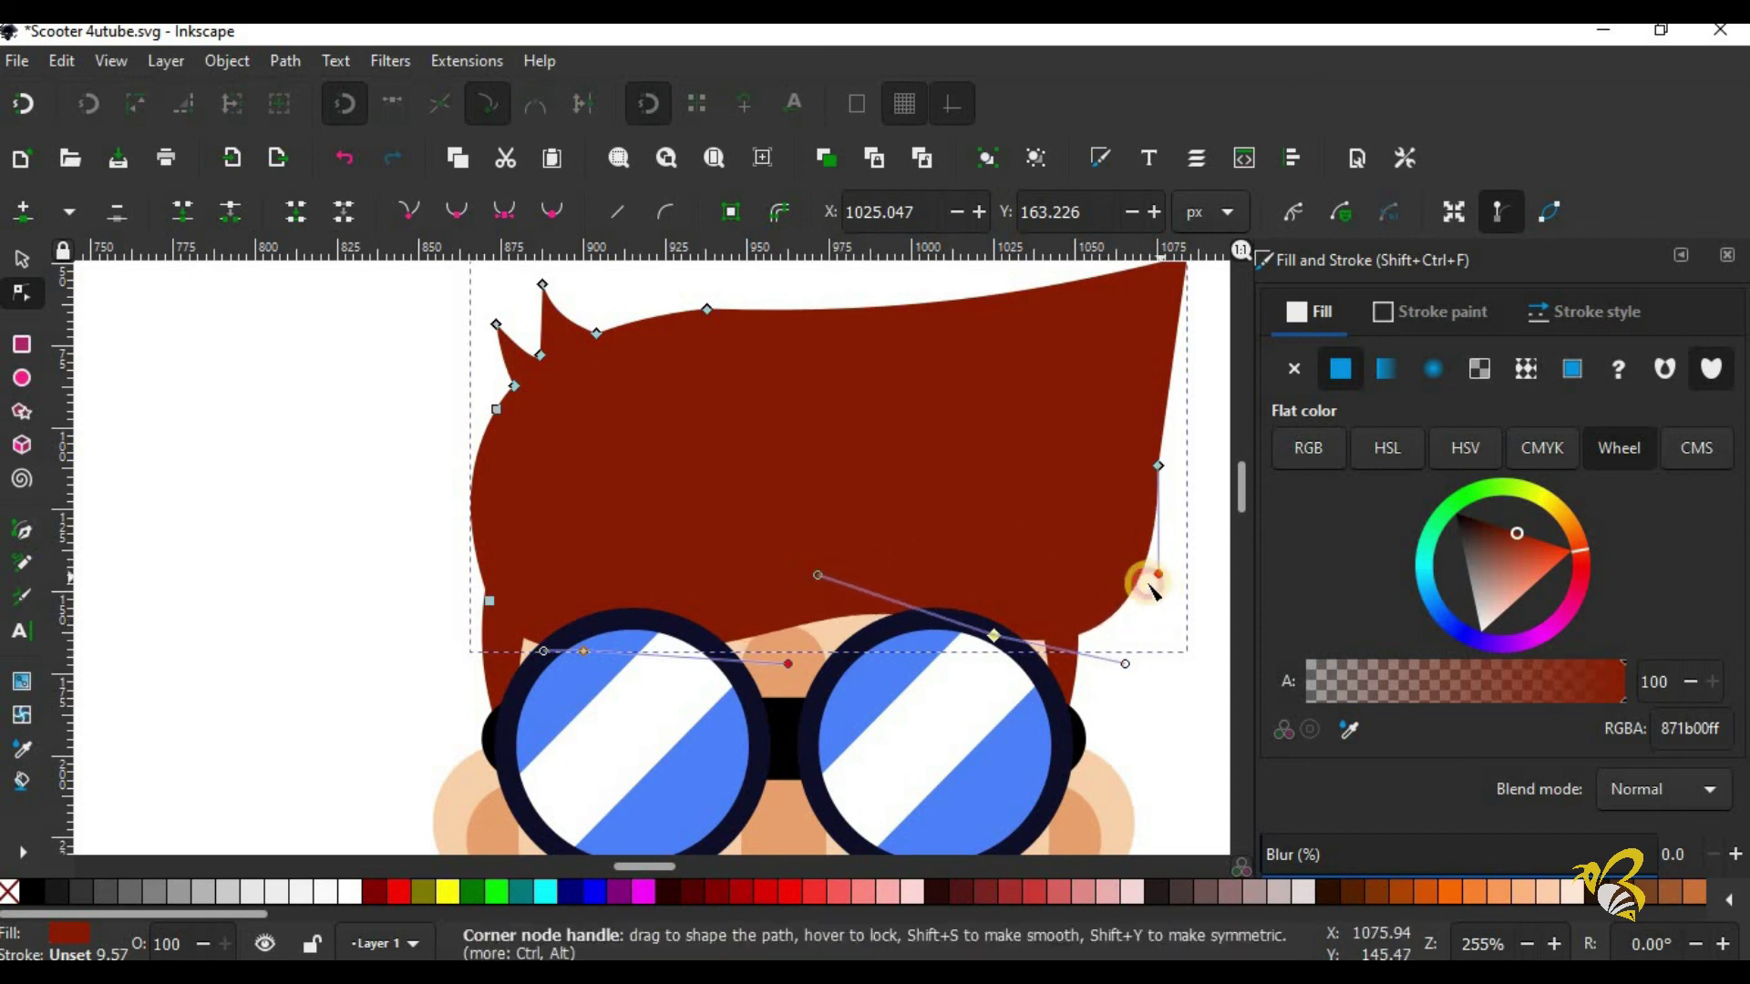
Step: Stretch the forehead skin up under the hair, then zoom back out
left_click(793, 620)
left_click(22, 259)
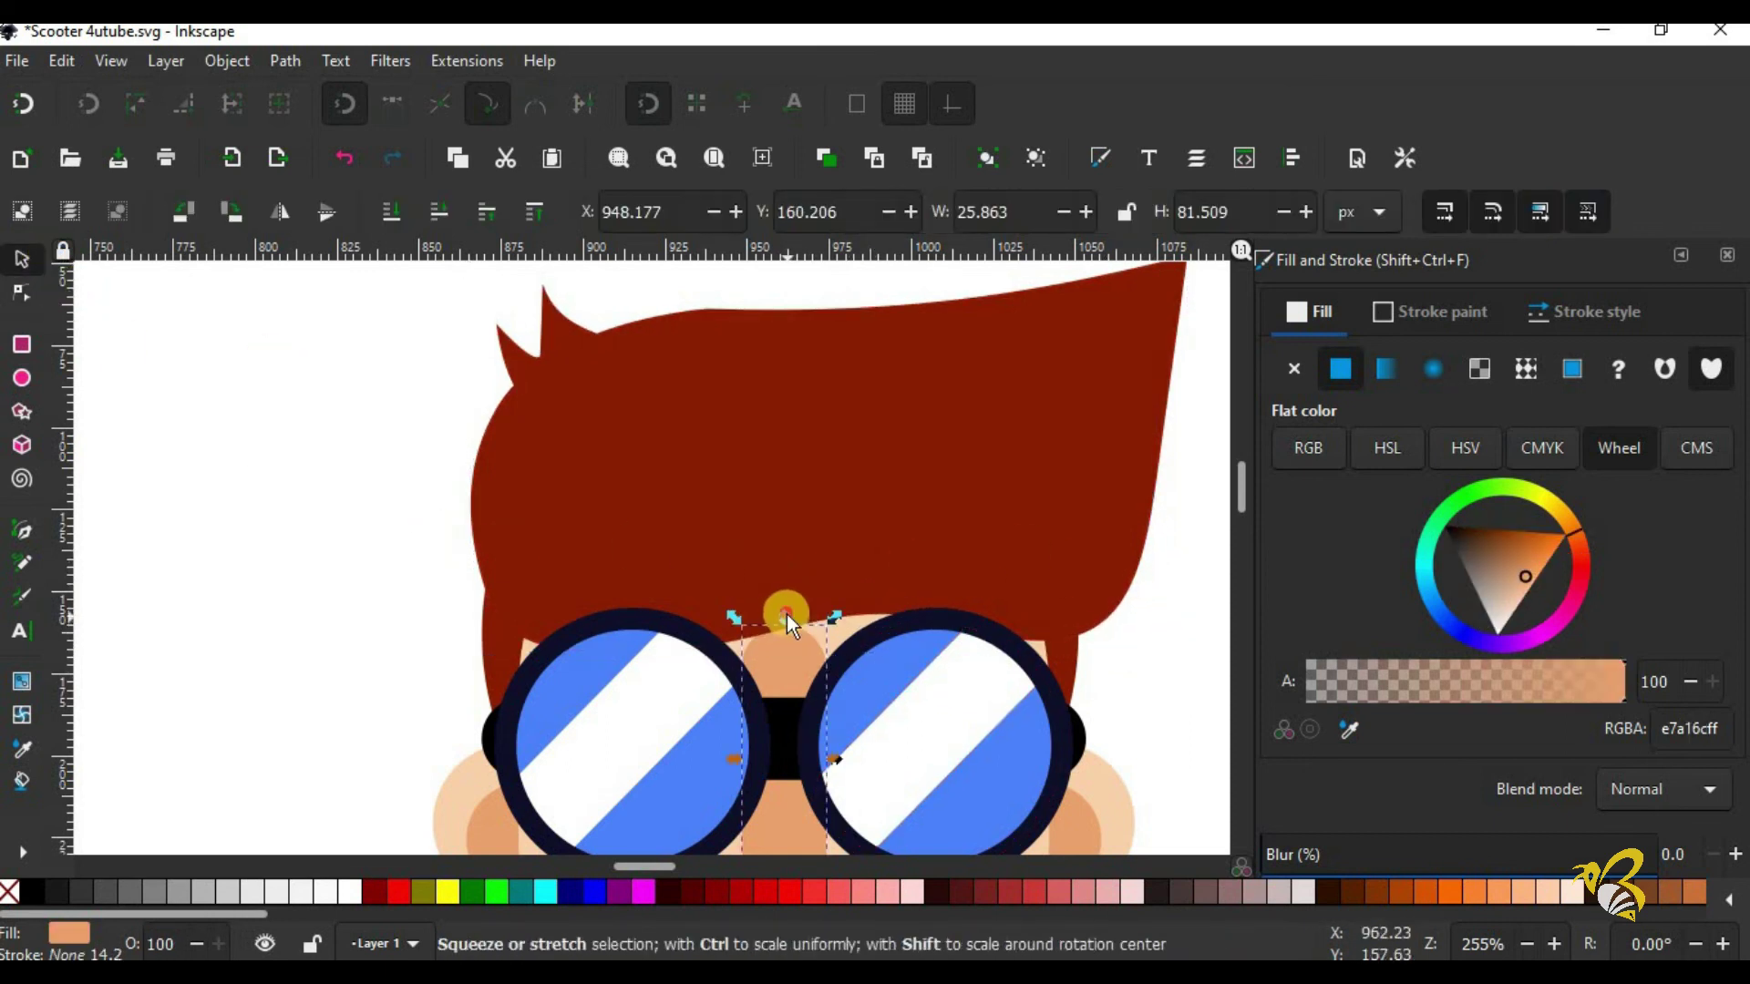
left_click_drag(786, 637, 789, 633)
left_click(1177, 680)
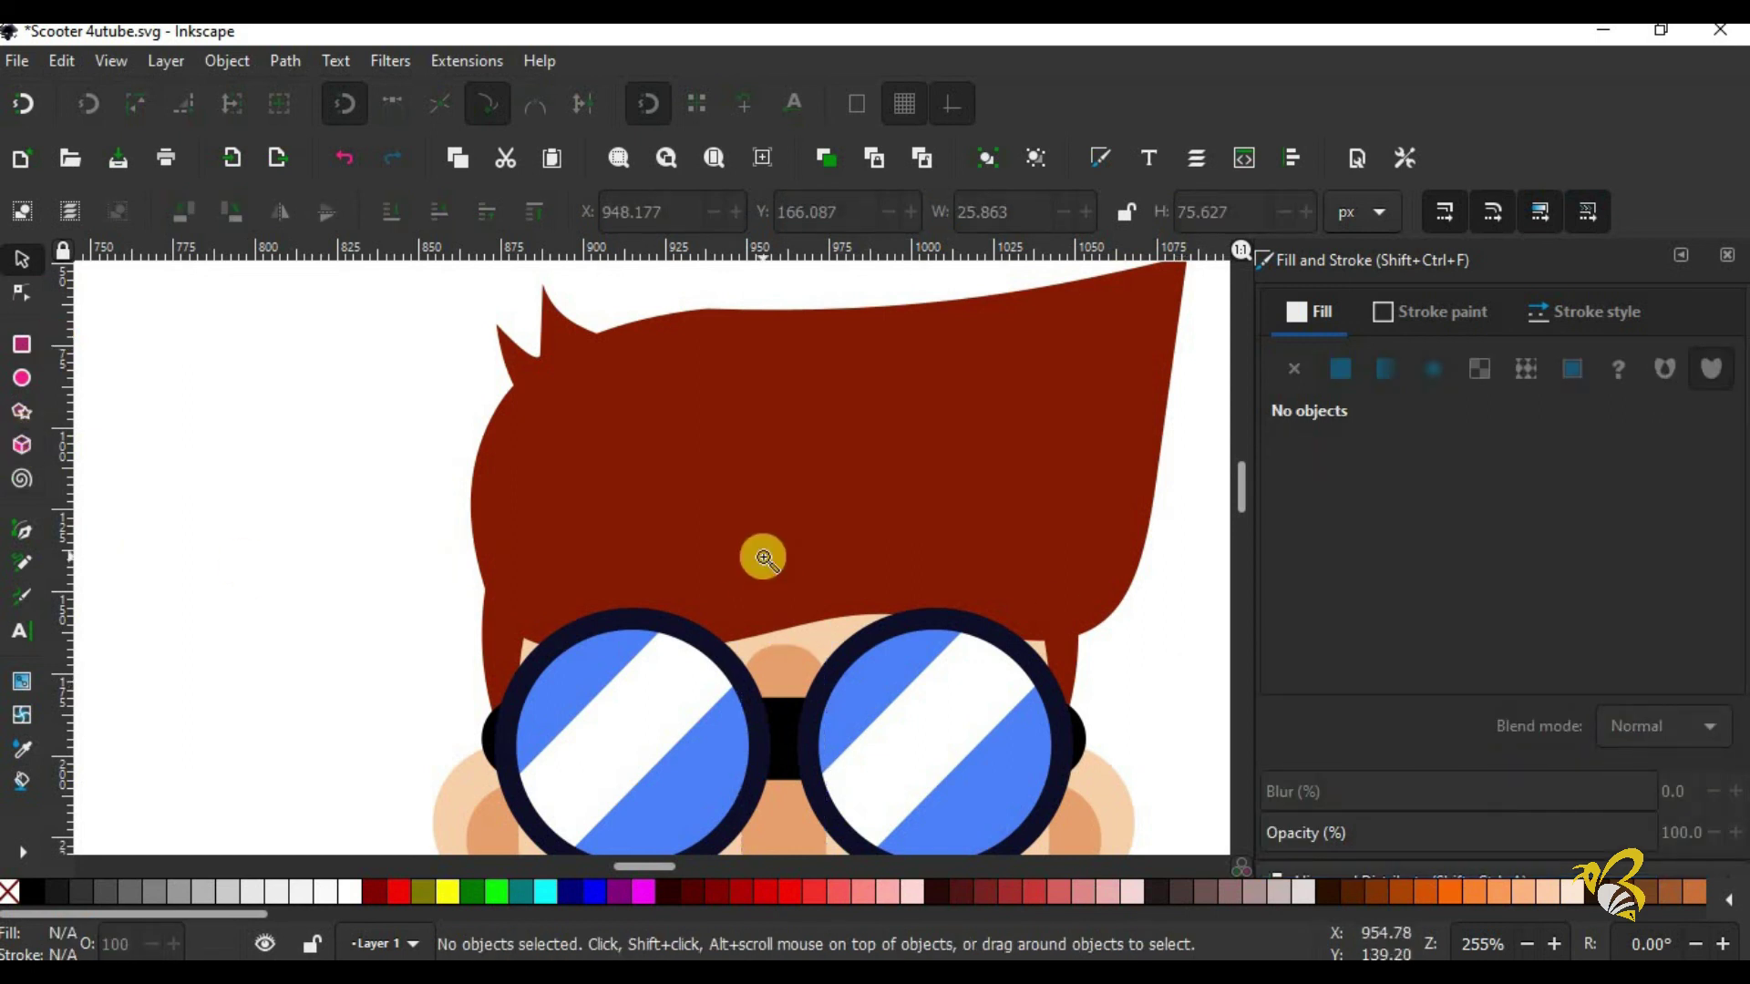
key("z")
scroll(762, 558, "down", 3)
scroll(762, 559, "down", 3)
scroll(762, 559, "down", 2)
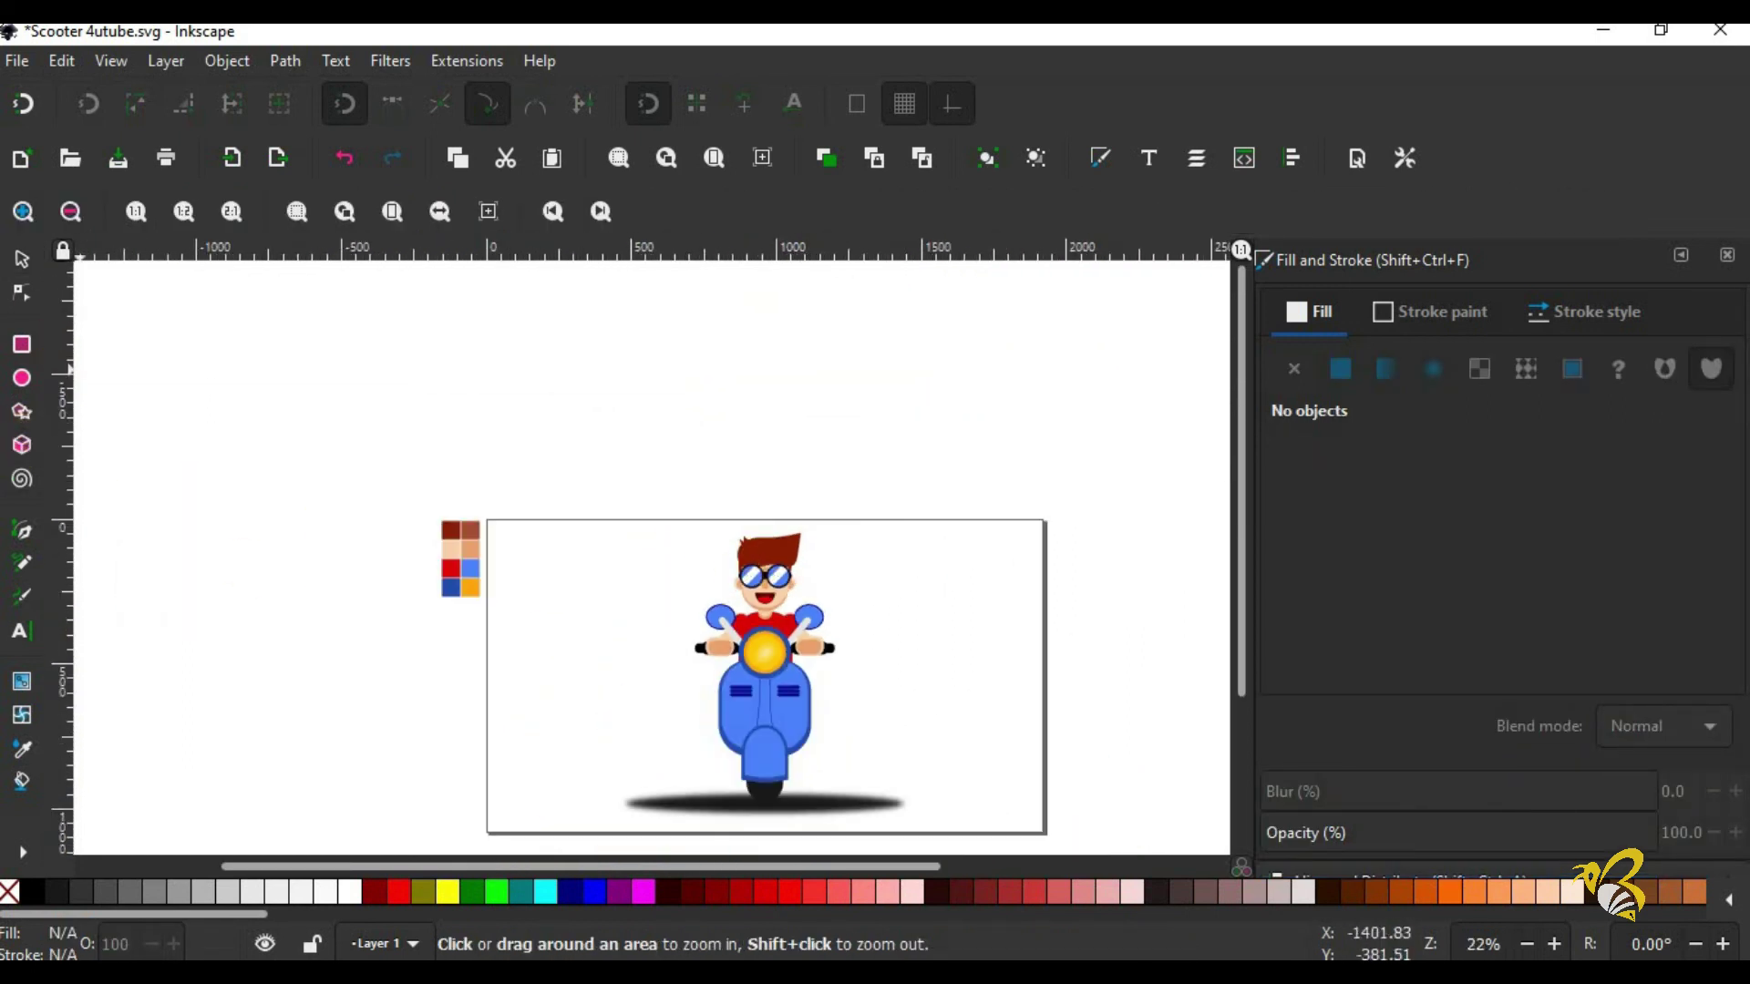
Step: Draw a page-sized rectangle filled with teal
left_click(21, 344)
left_click_drag(488, 521, 896, 829)
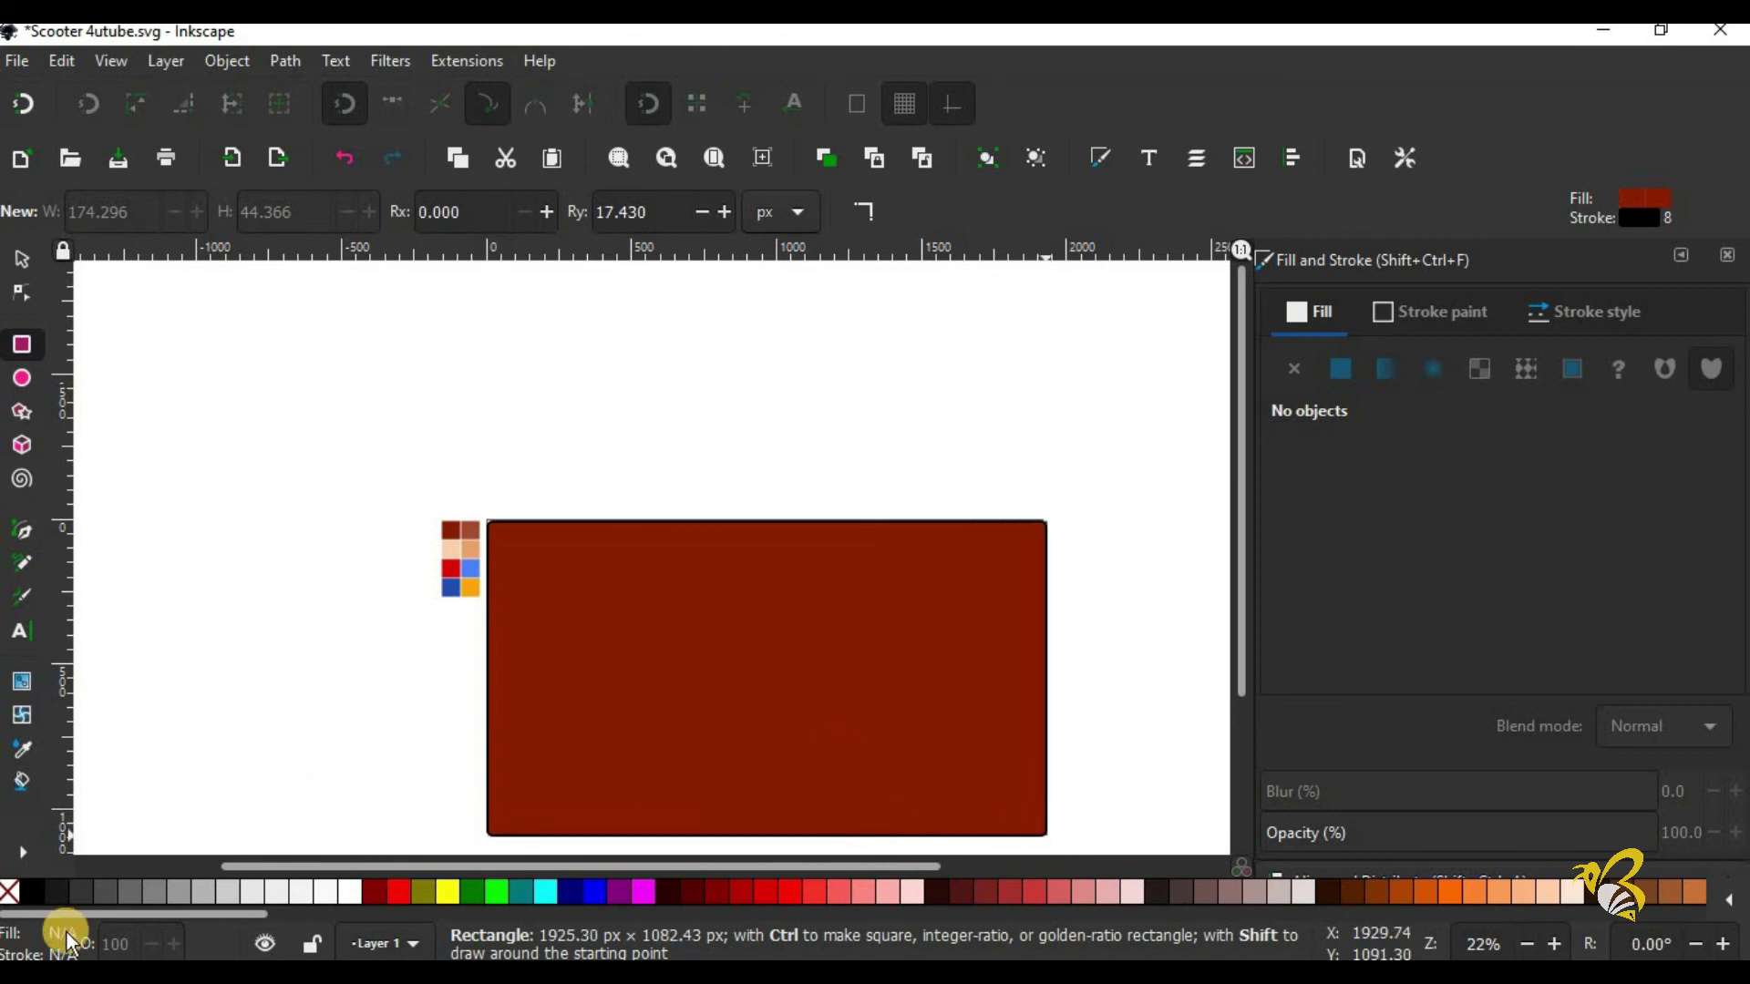
left_click(516, 895)
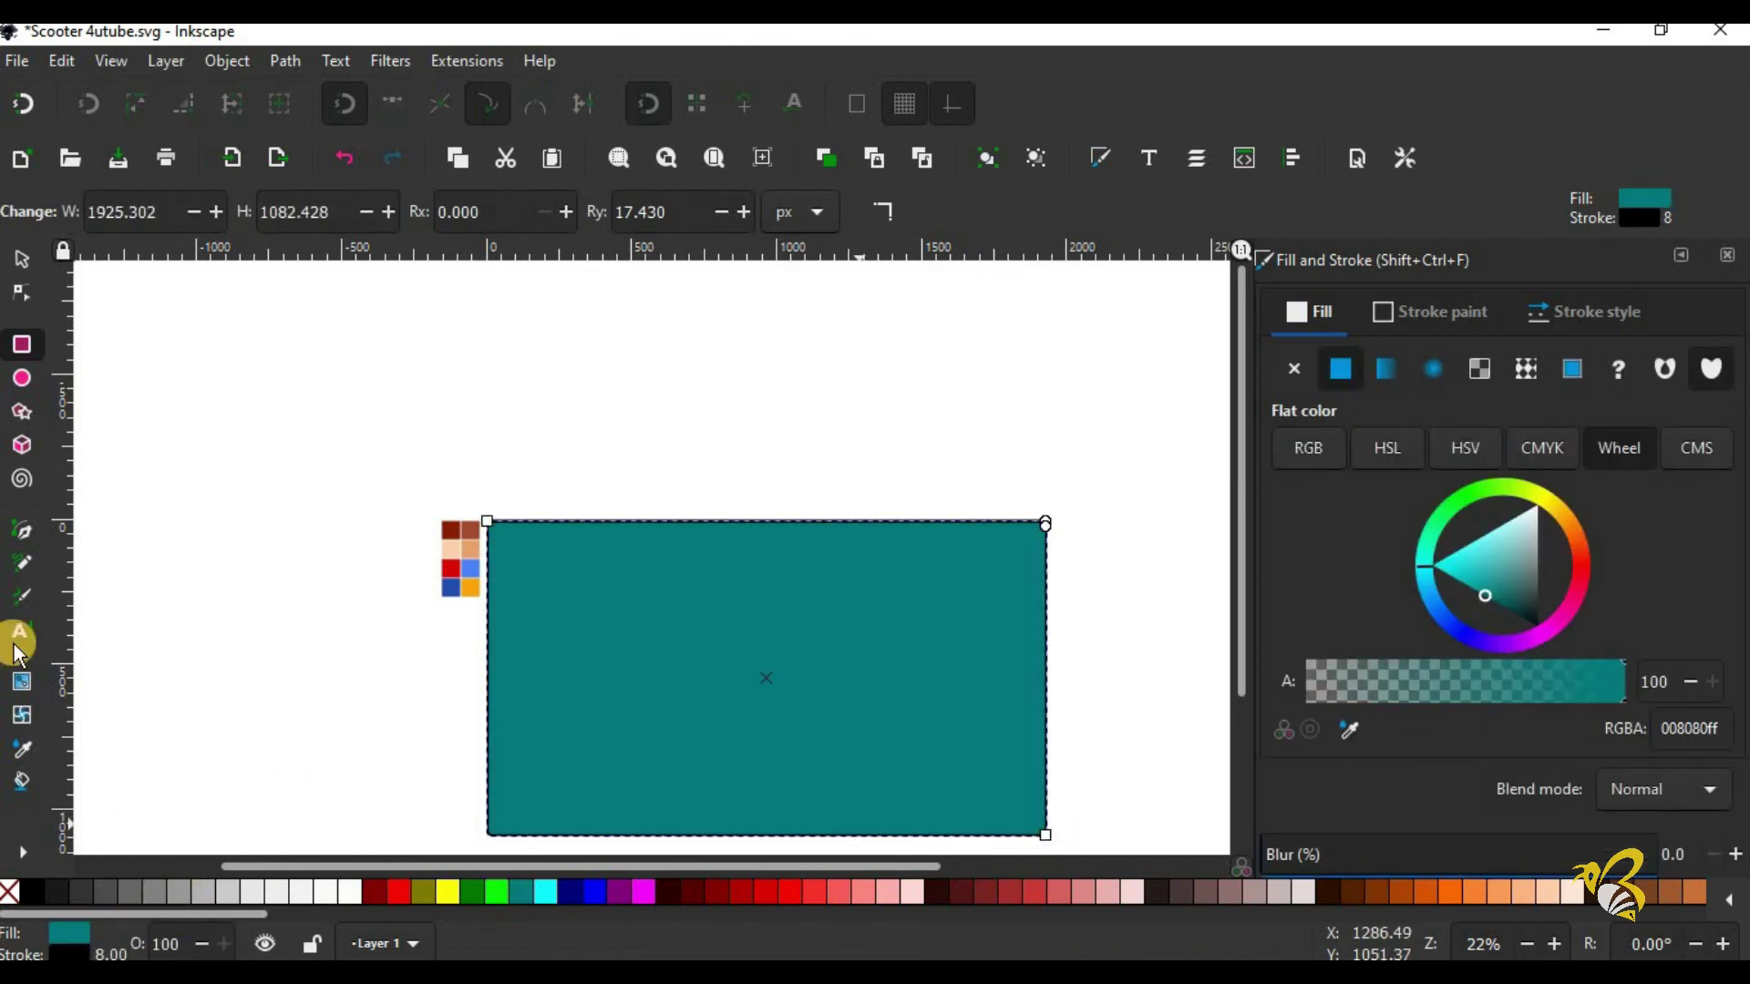
Step: Apply a radial gradient from solid teal to a light cyan centre
left_click(22, 682)
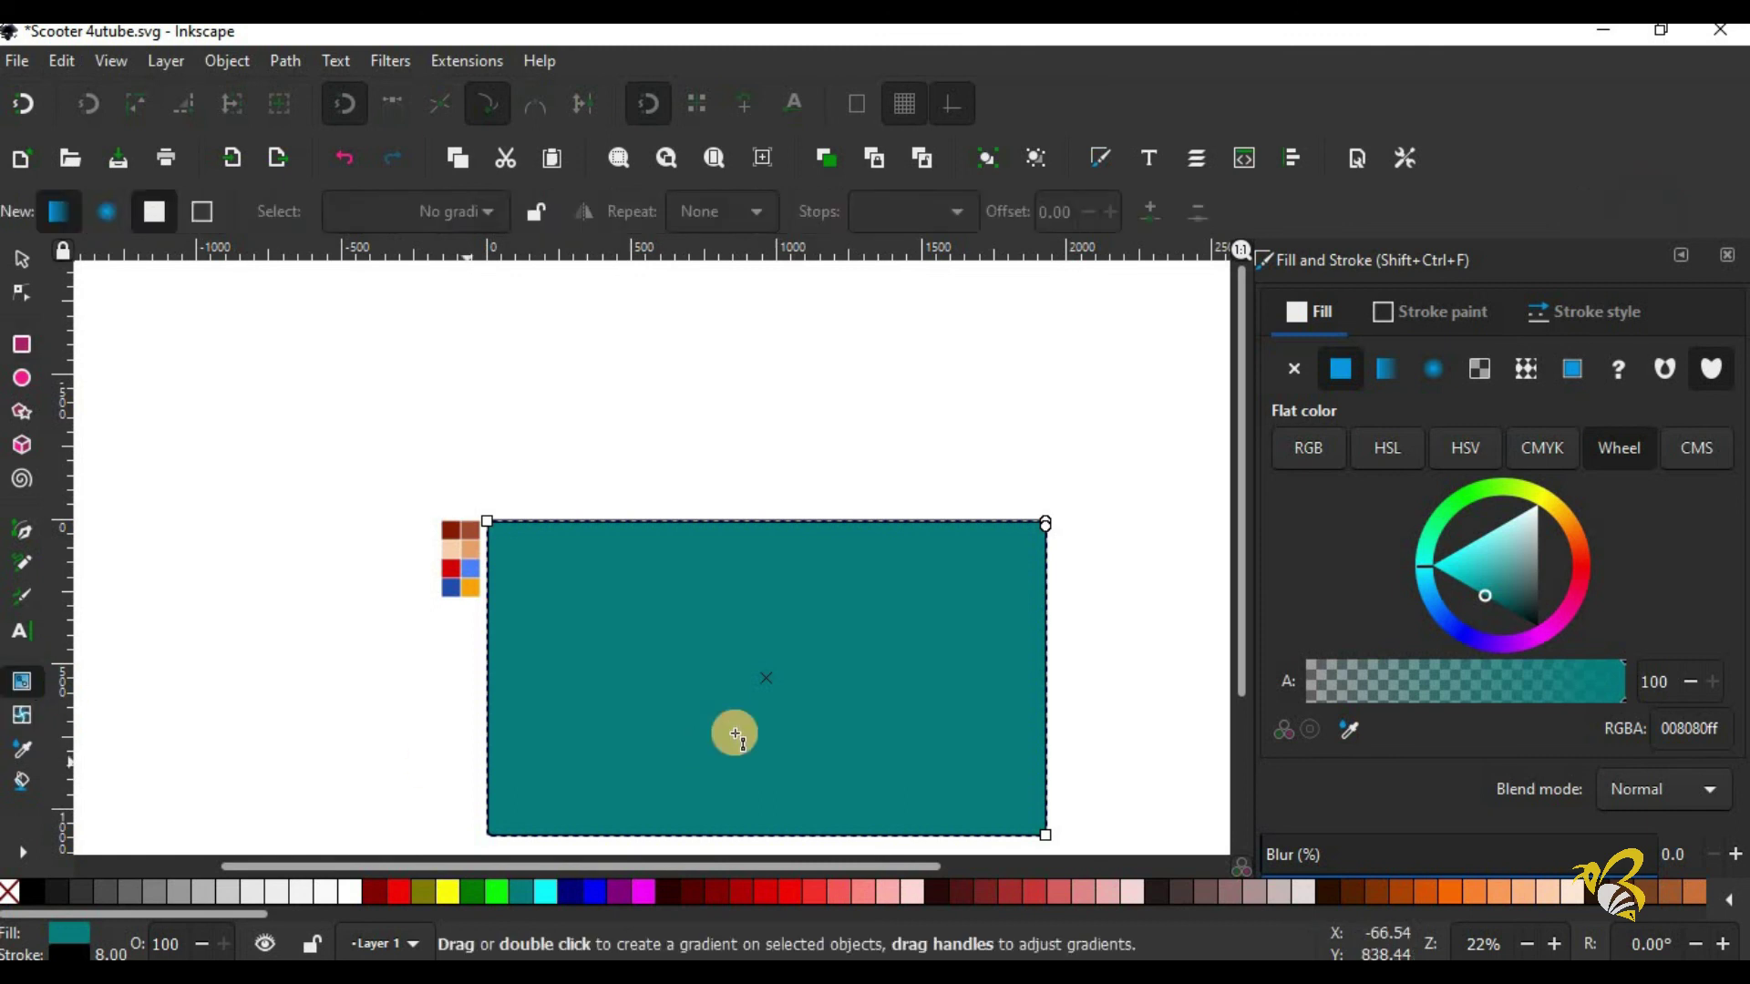
left_click(109, 211)
left_click_drag(766, 690, 1062, 697)
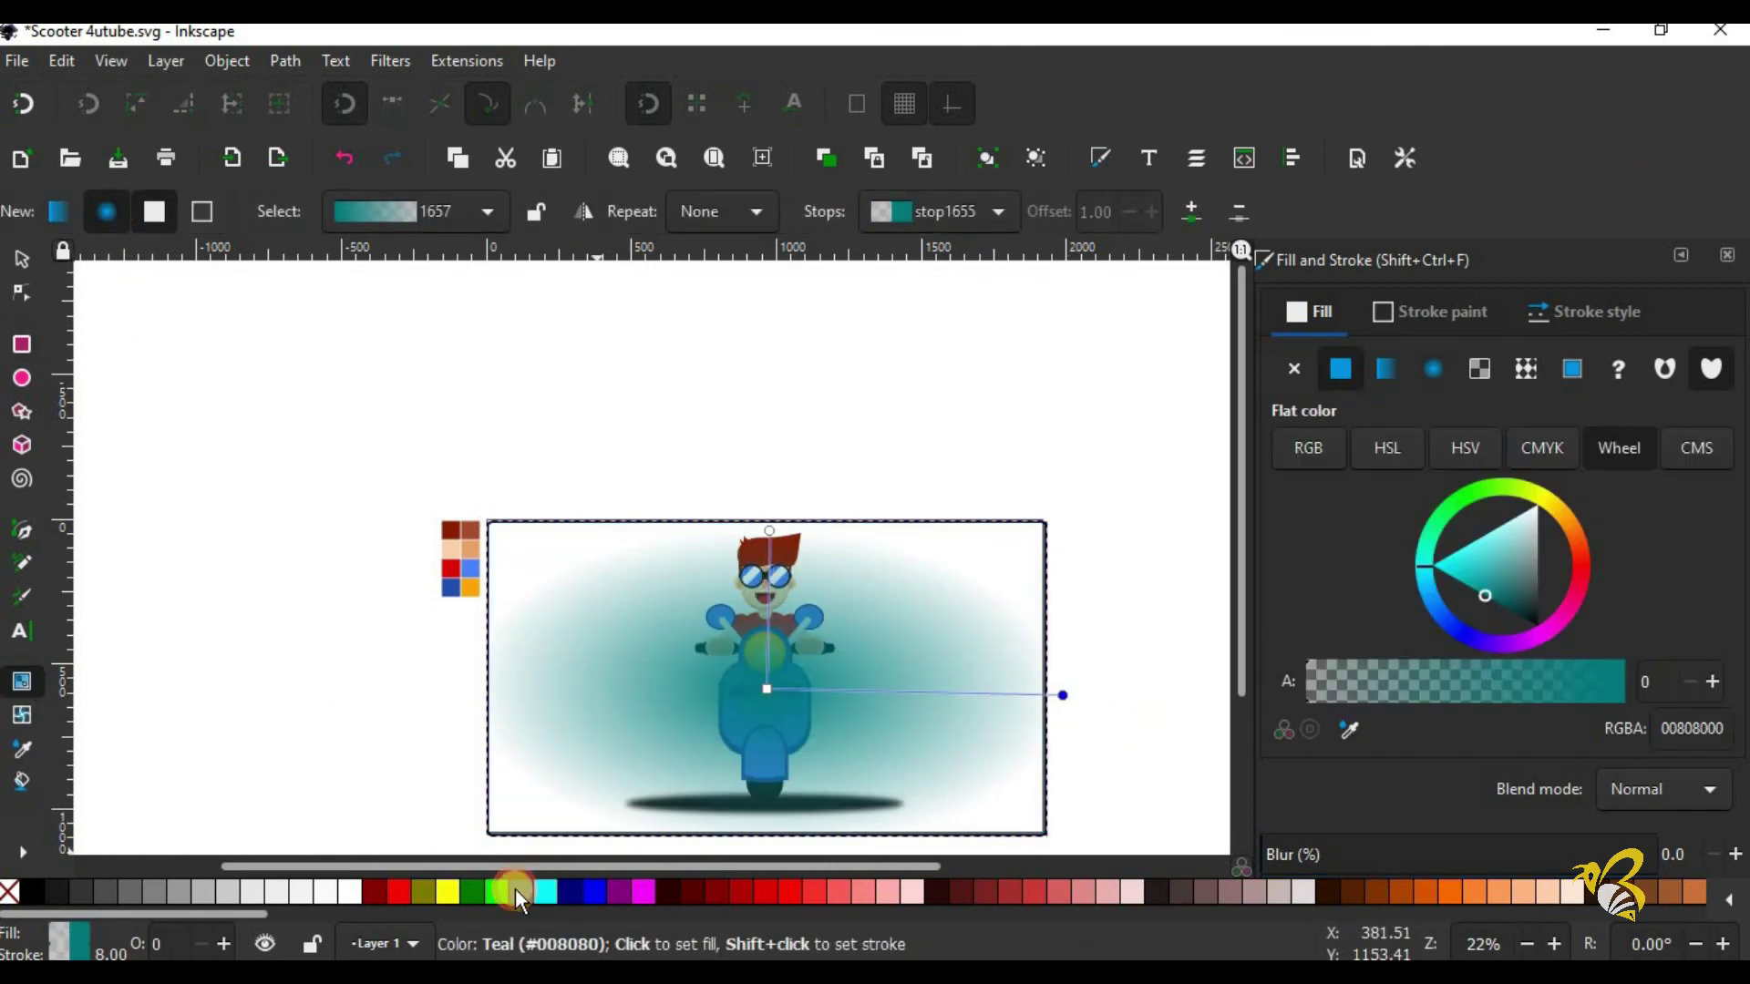
left_click(516, 889)
left_click(766, 690)
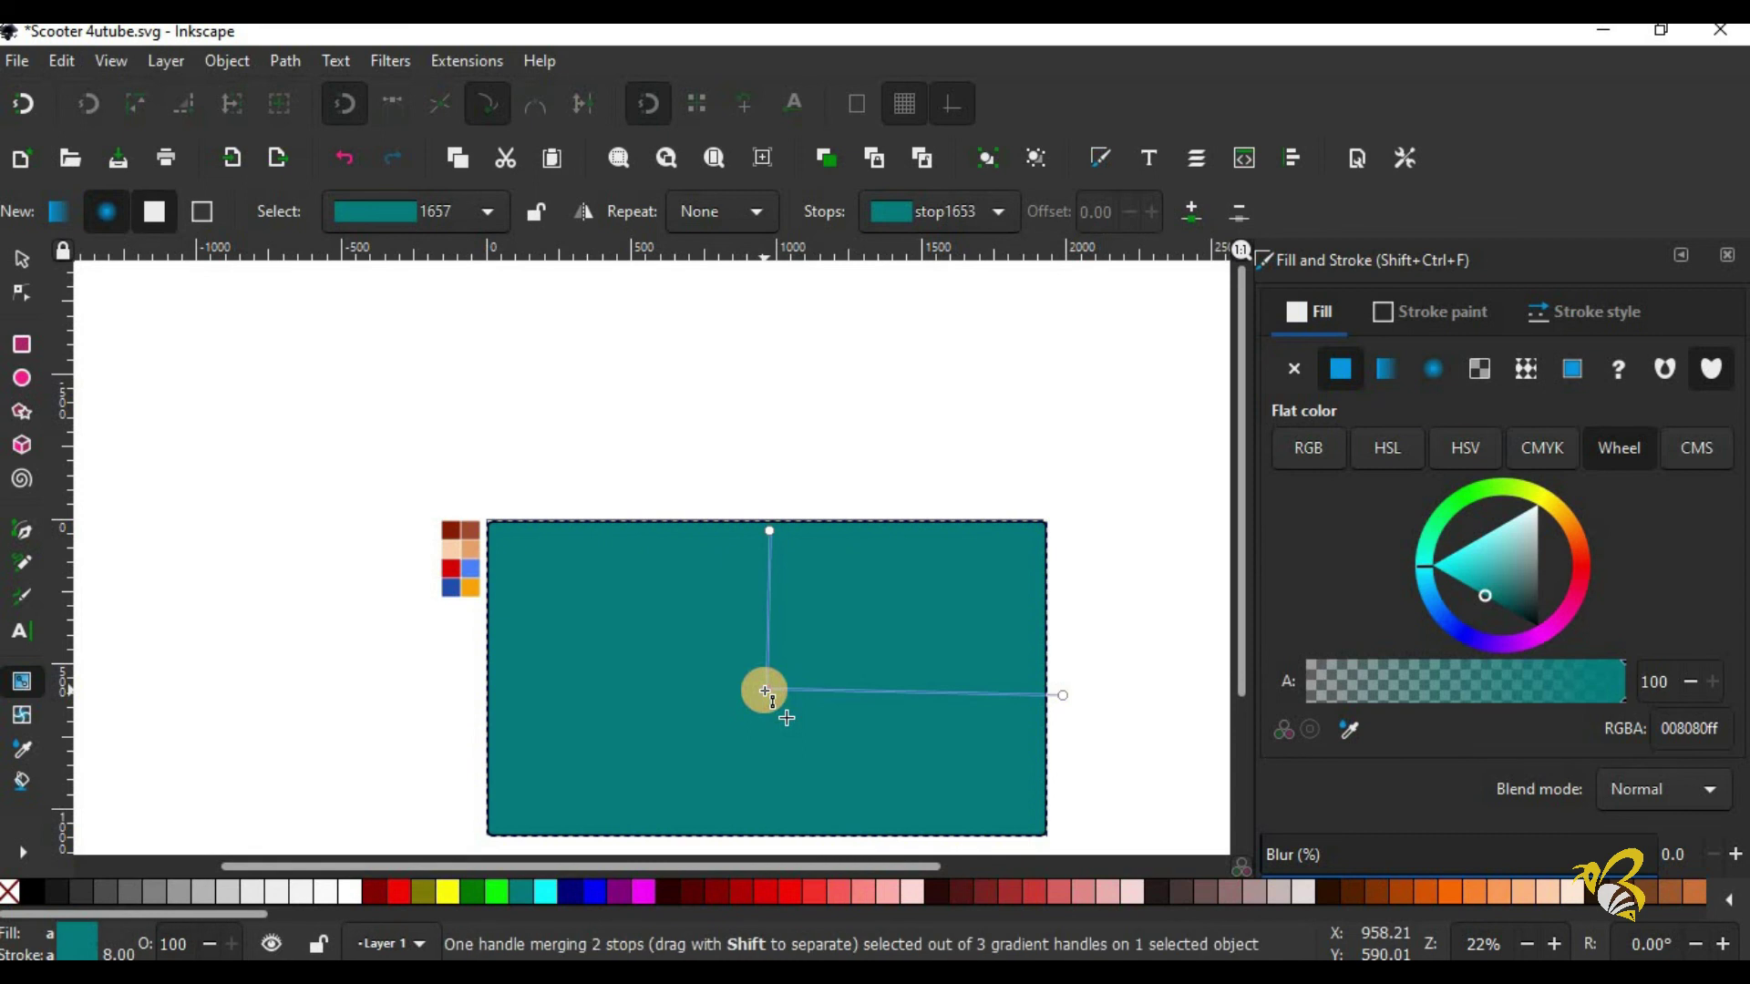
left_click(1504, 543)
Step: Centre the background on the page both ways and send it behind the scooter
left_click(22, 259)
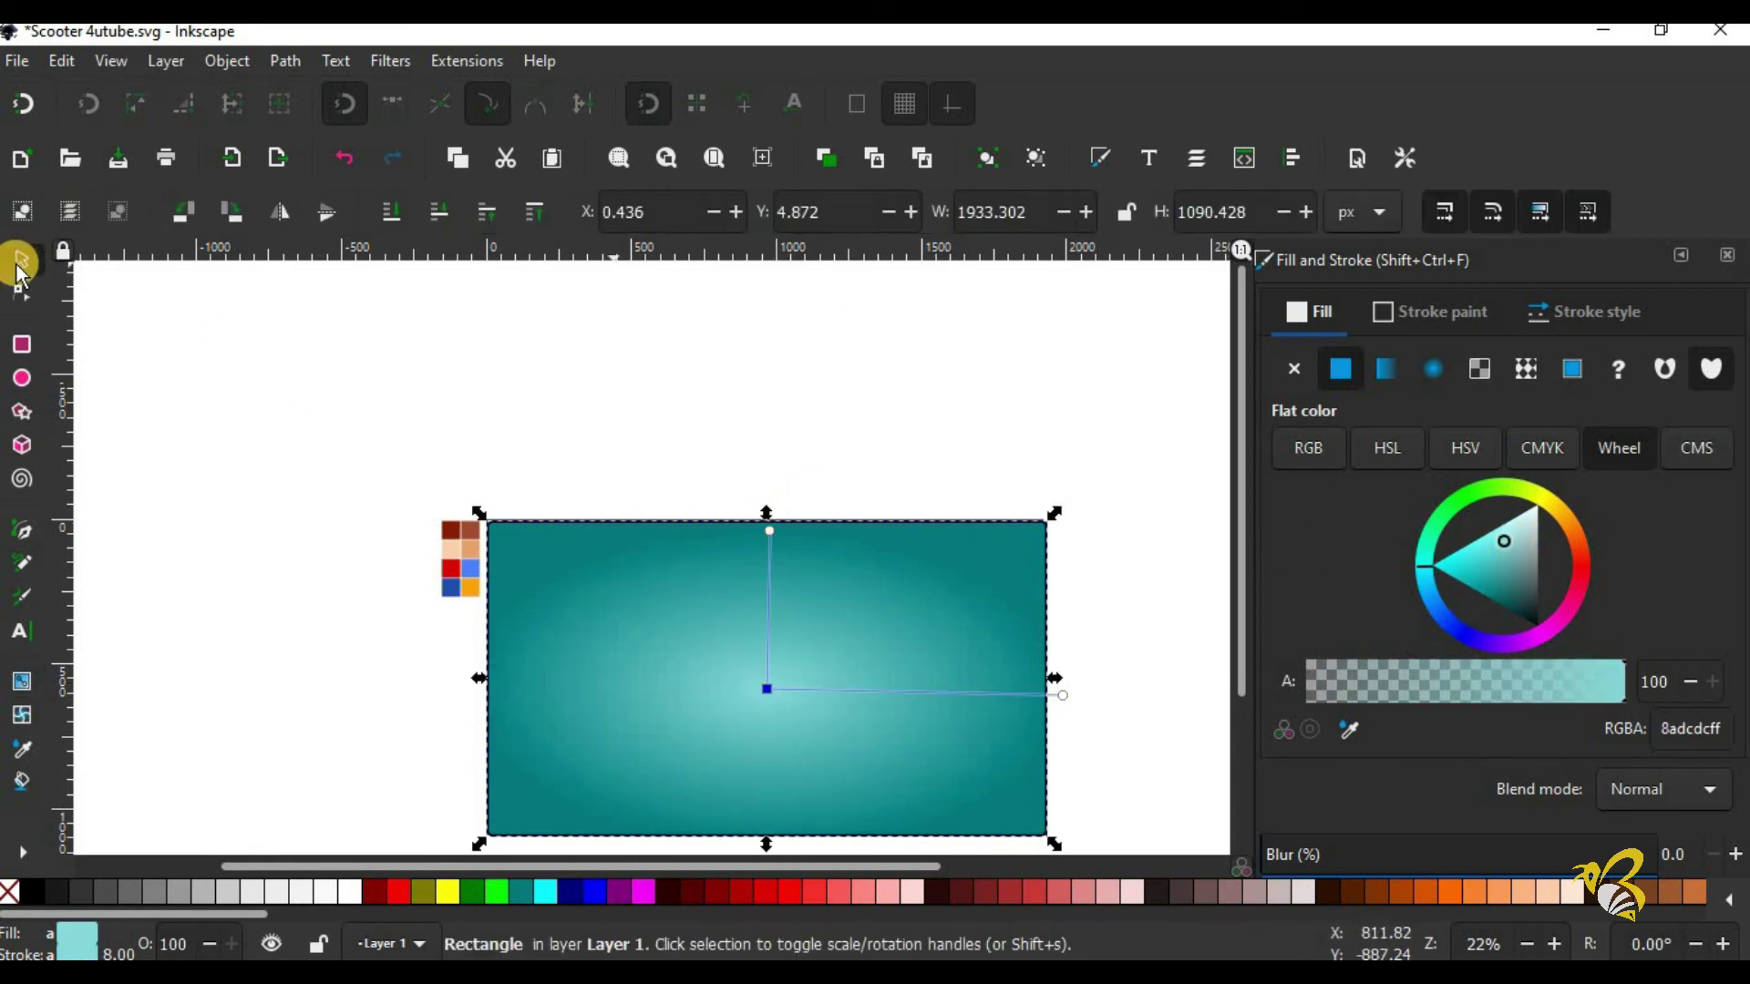
scroll(1736, 747, "down", 3)
scroll(1460, 770, "down", 5)
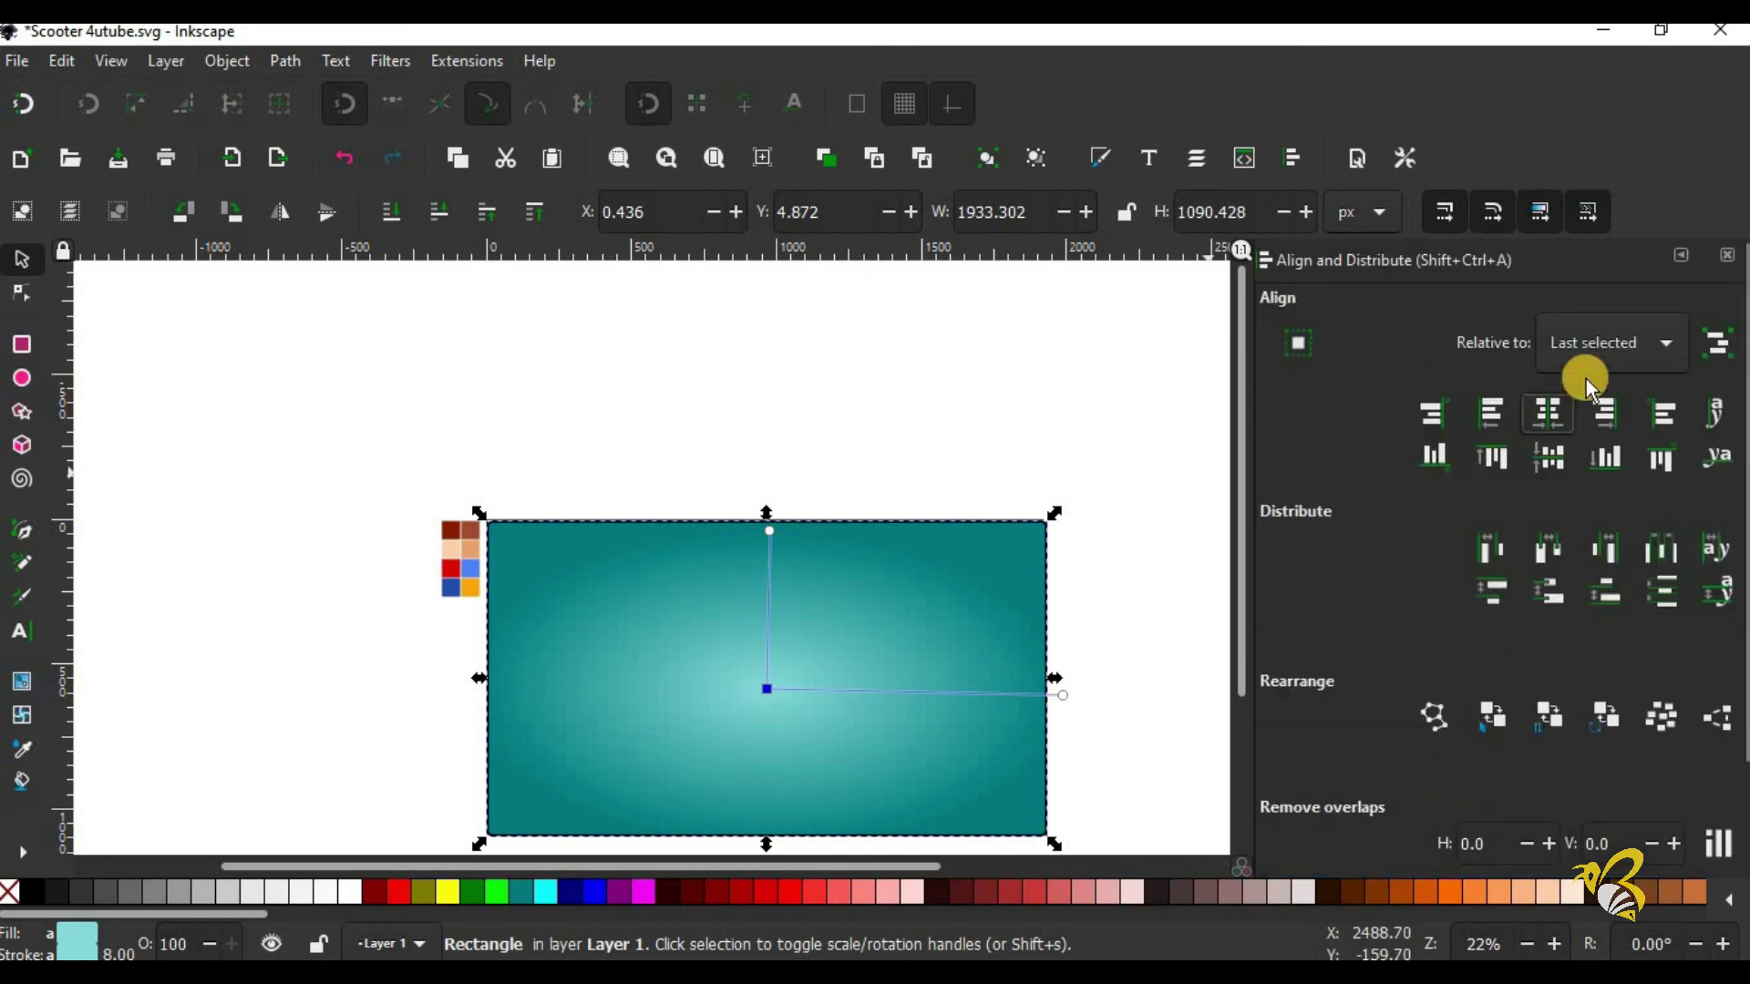
left_click(1585, 375)
left_click(1562, 459)
left_click(1547, 413)
left_click(1547, 457)
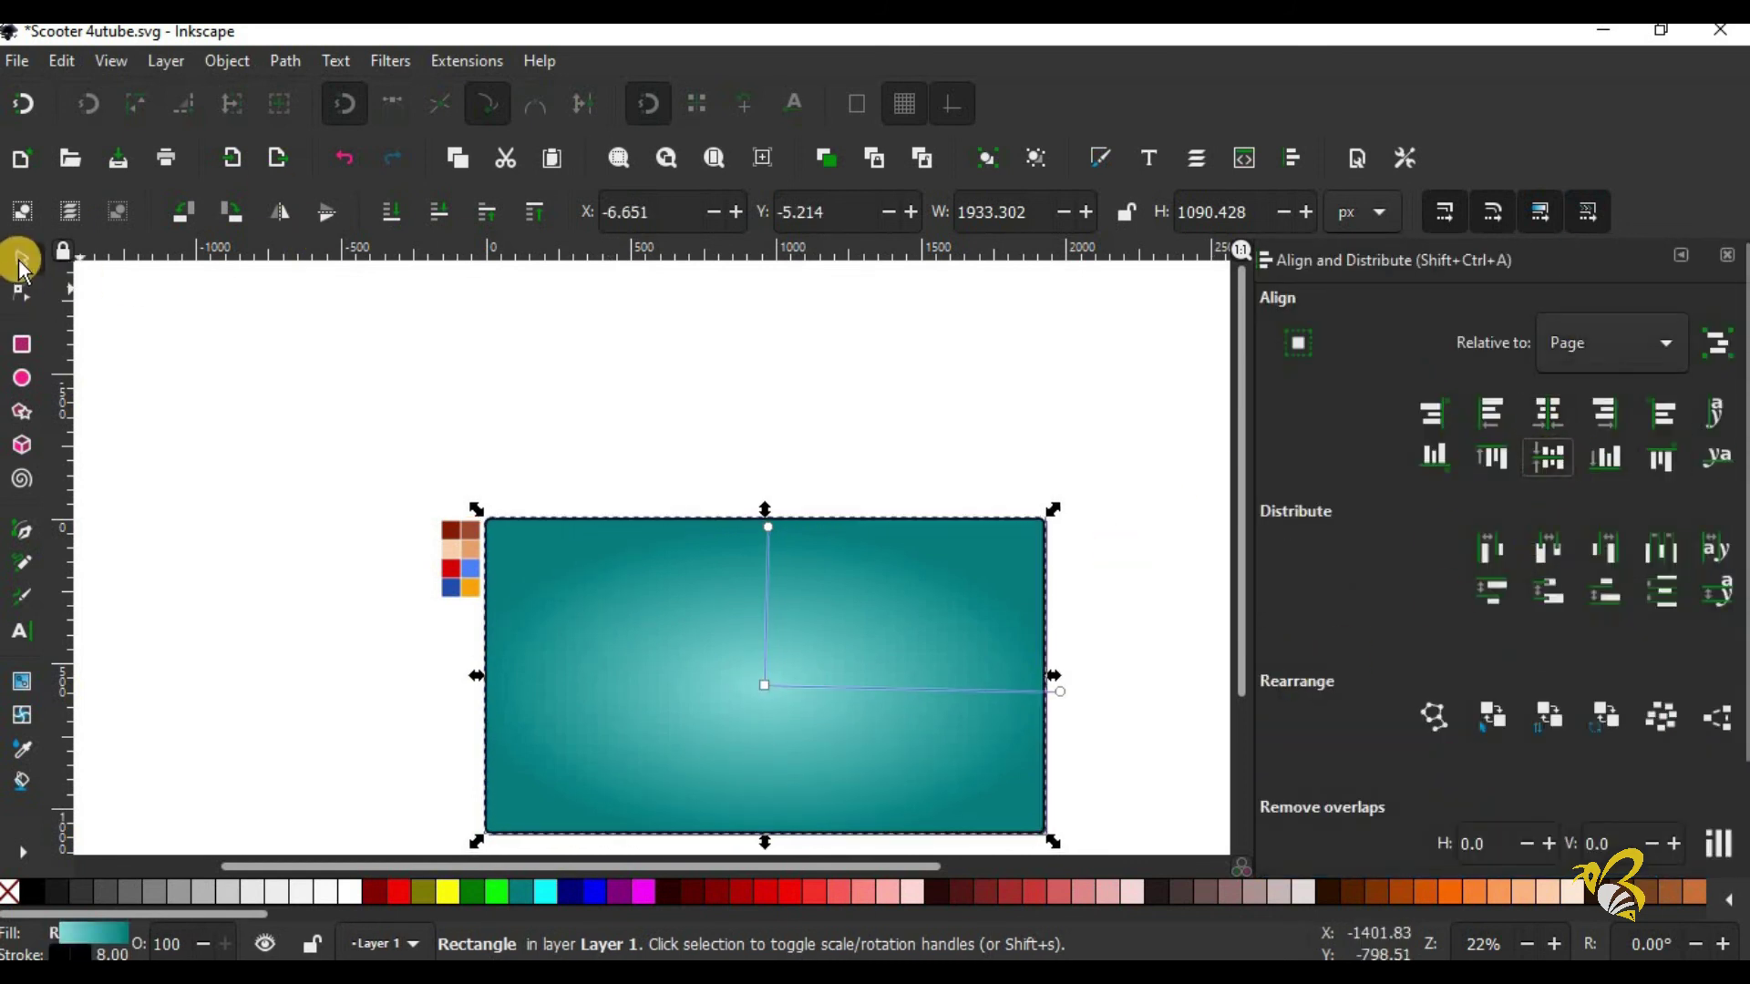
left_click(391, 211)
left_click(636, 424)
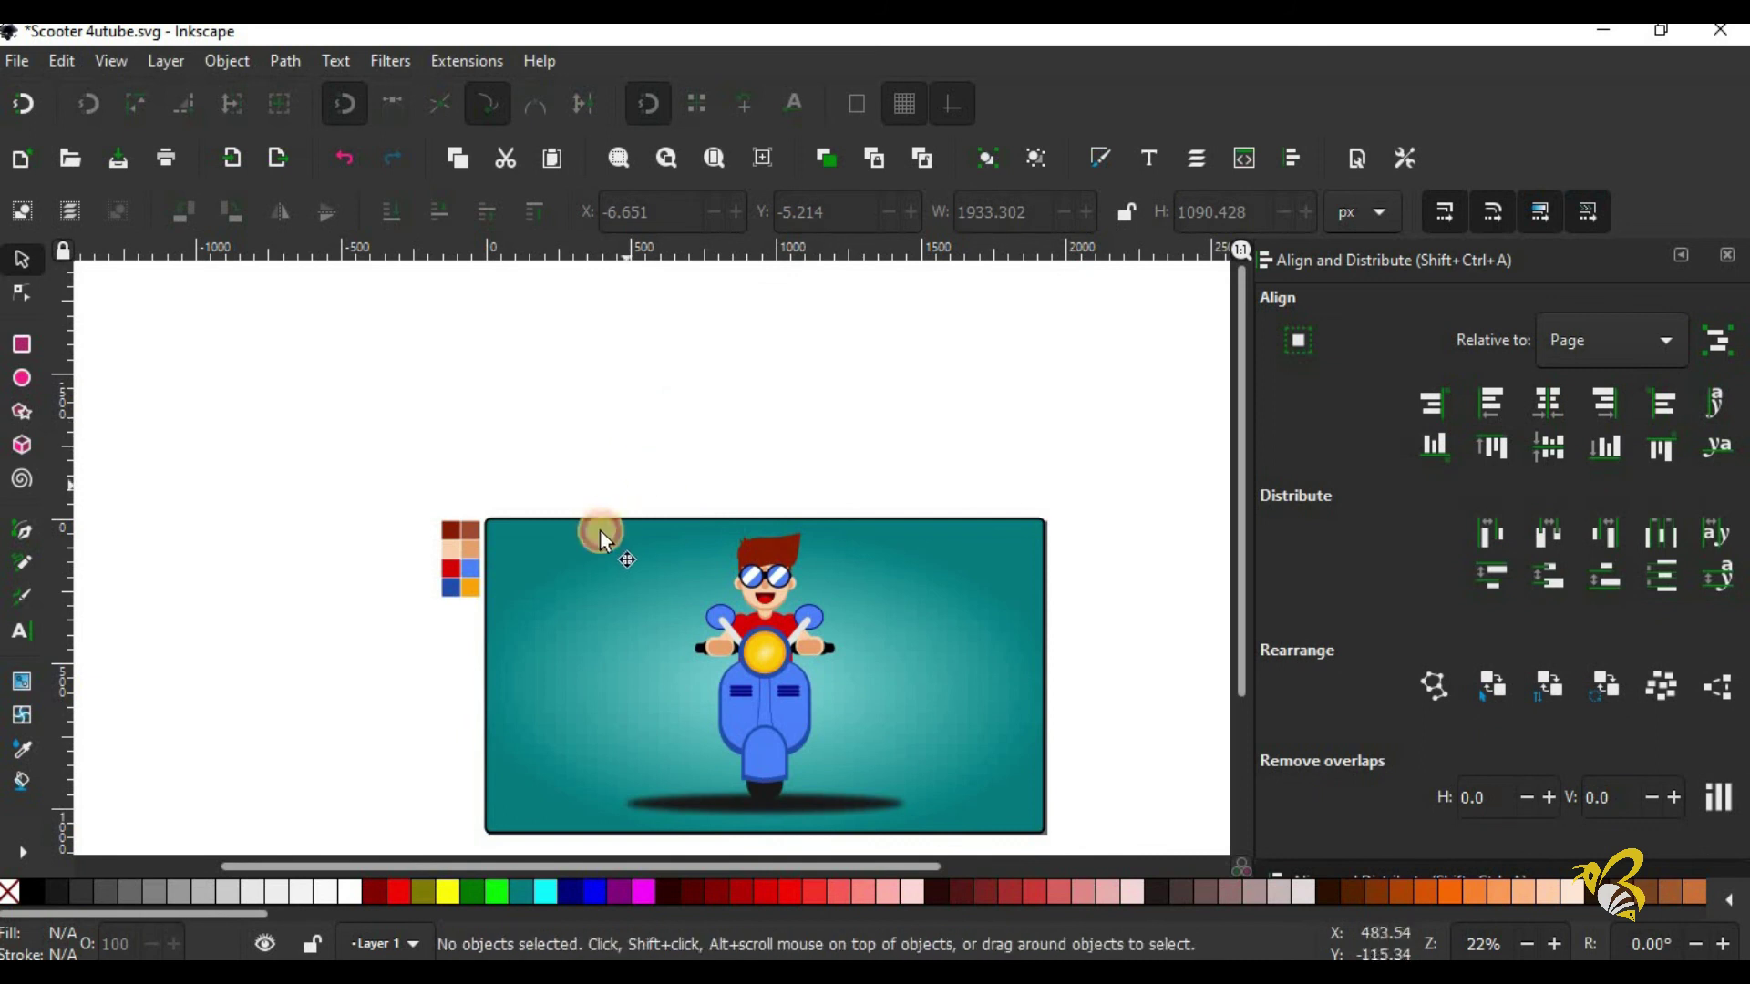
Step: Remove the background's outline and shrink the scooter and shadow slightly
left_click(563, 734)
right_click(68, 953)
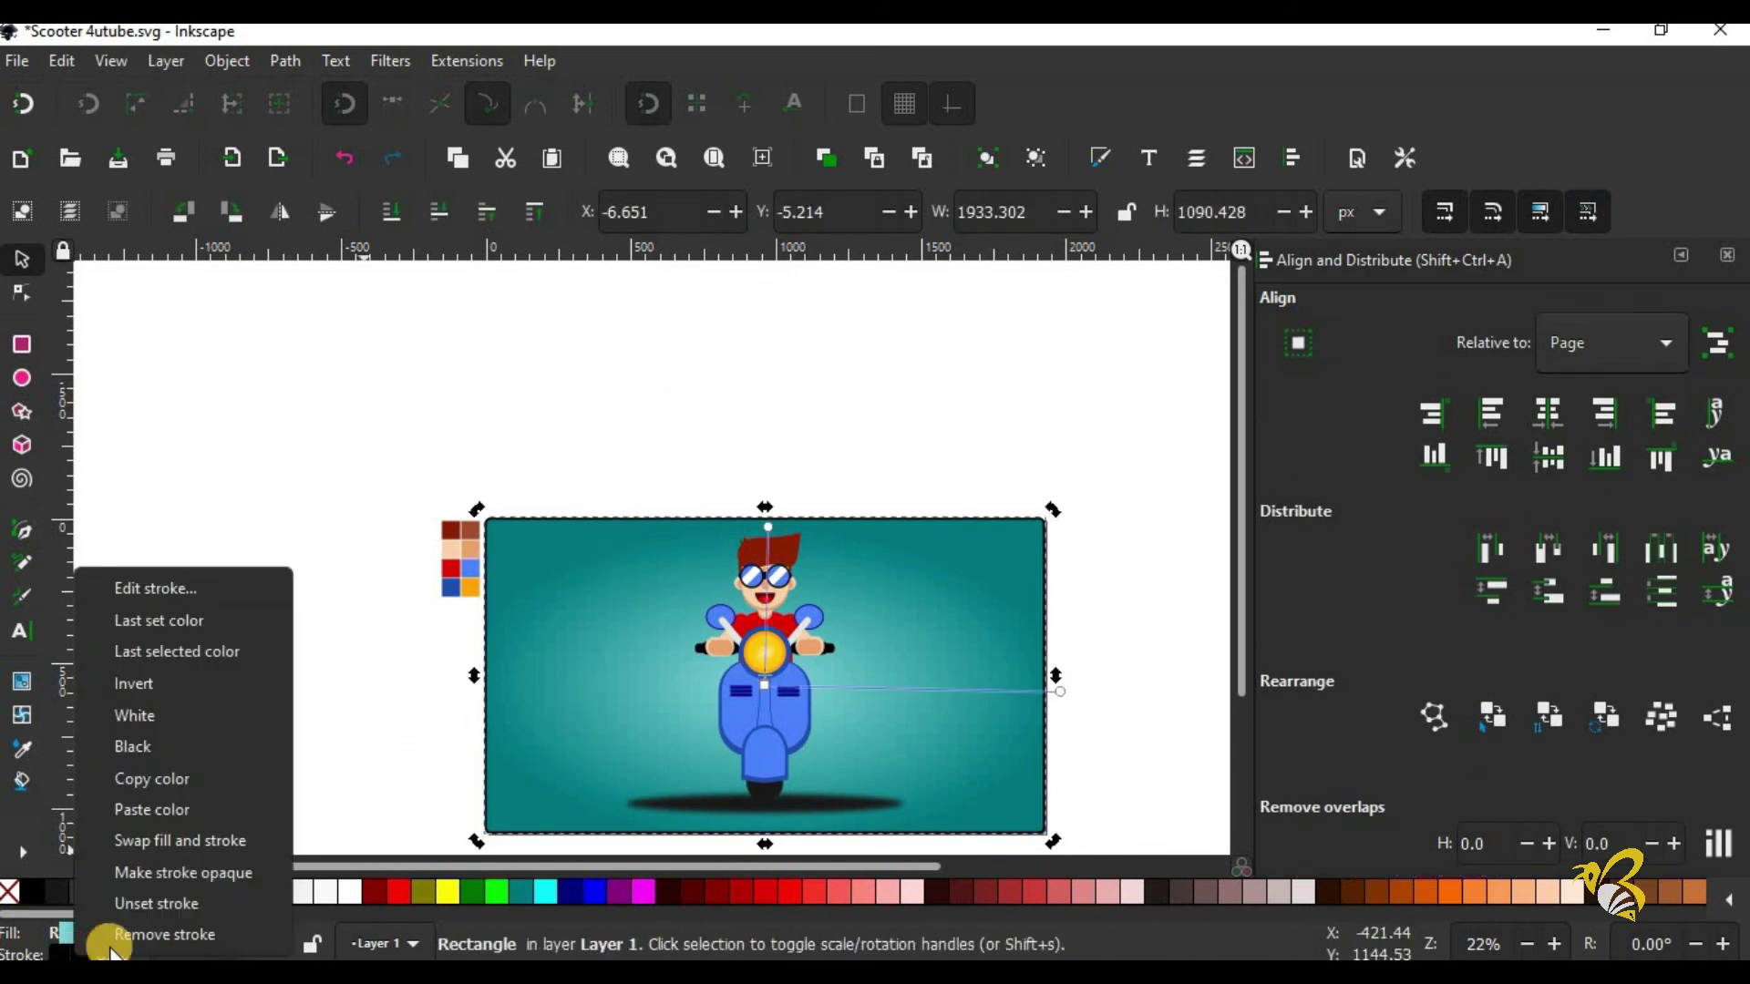
left_click(110, 946)
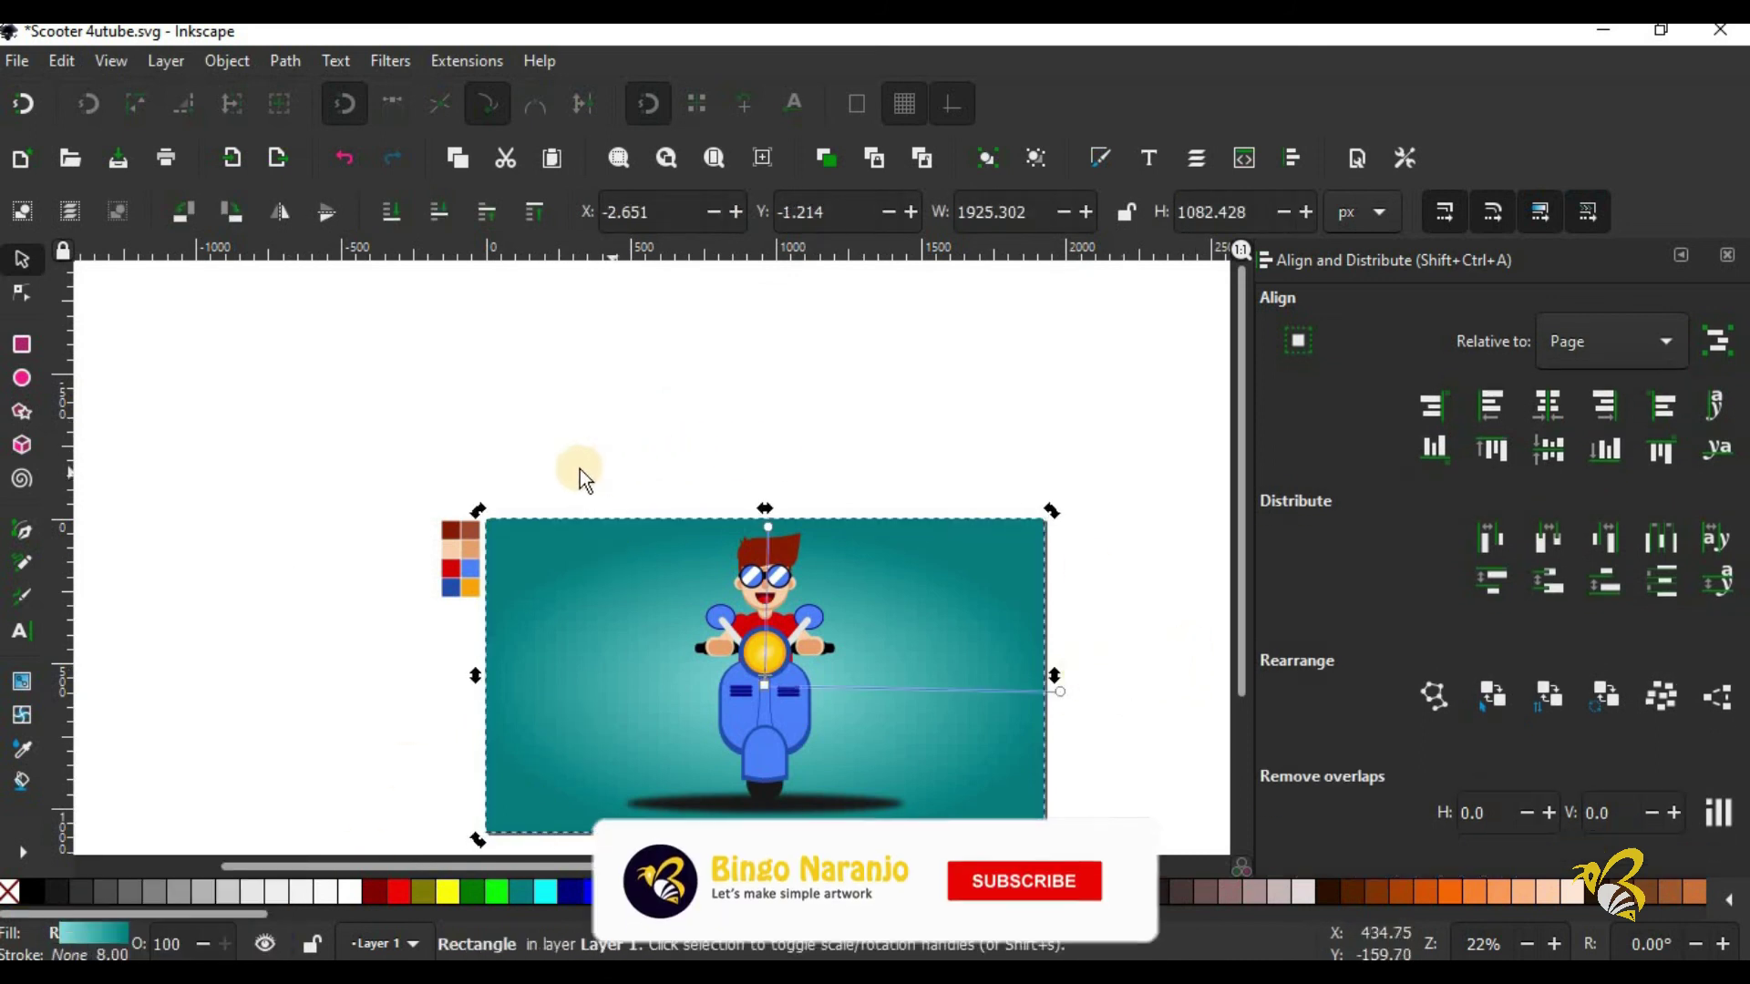
left_click_drag(580, 469, 909, 836)
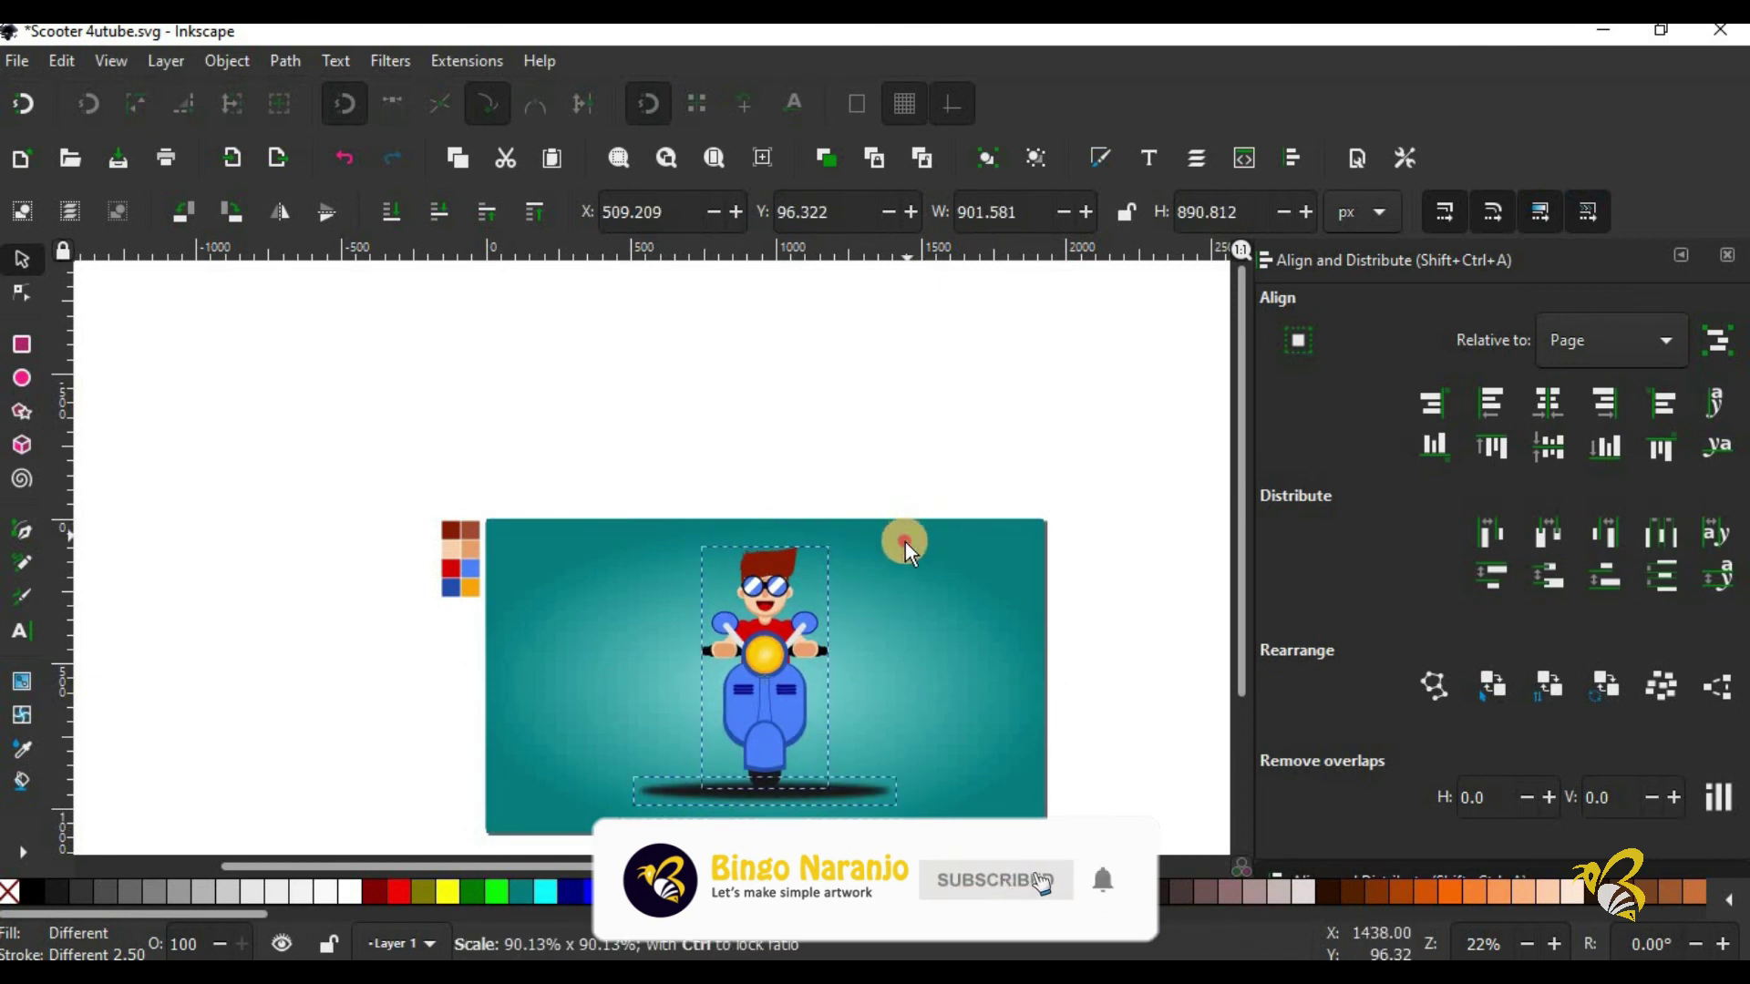
left_click_drag(775, 715, 782, 730)
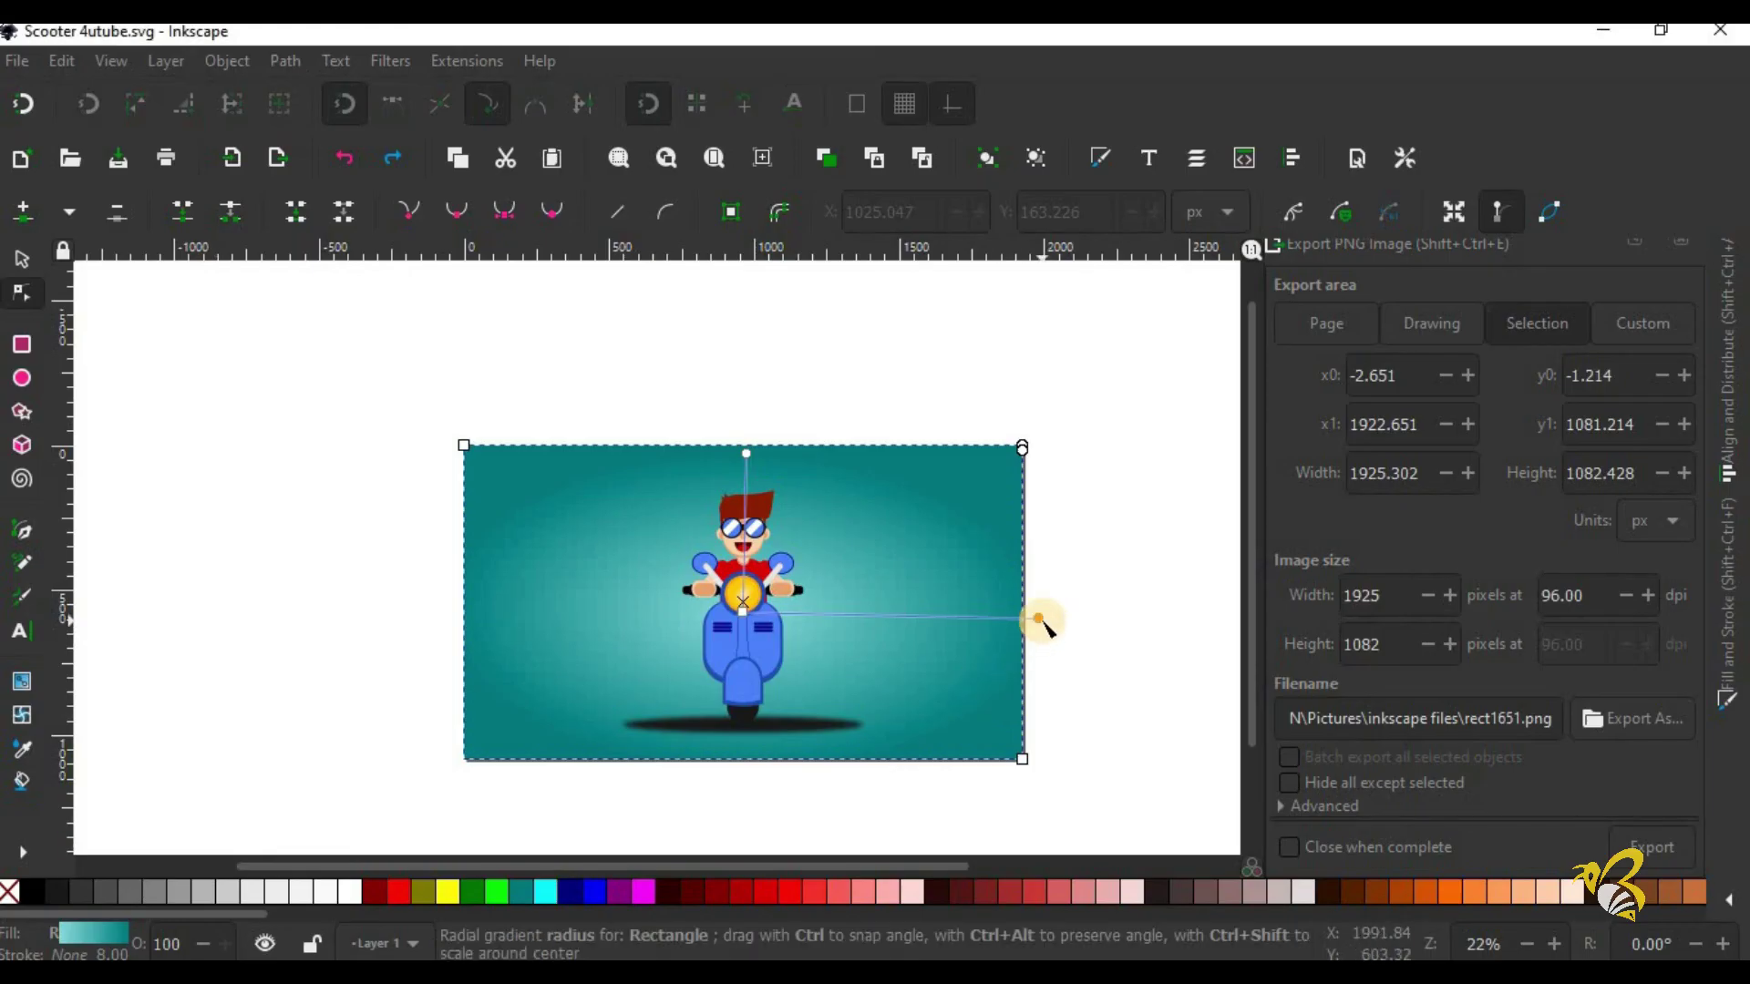
Step: Recolour the gradient with a 40% Gray outer stop and 60% Gray centre stop
left_click(1039, 620)
left_click(178, 886)
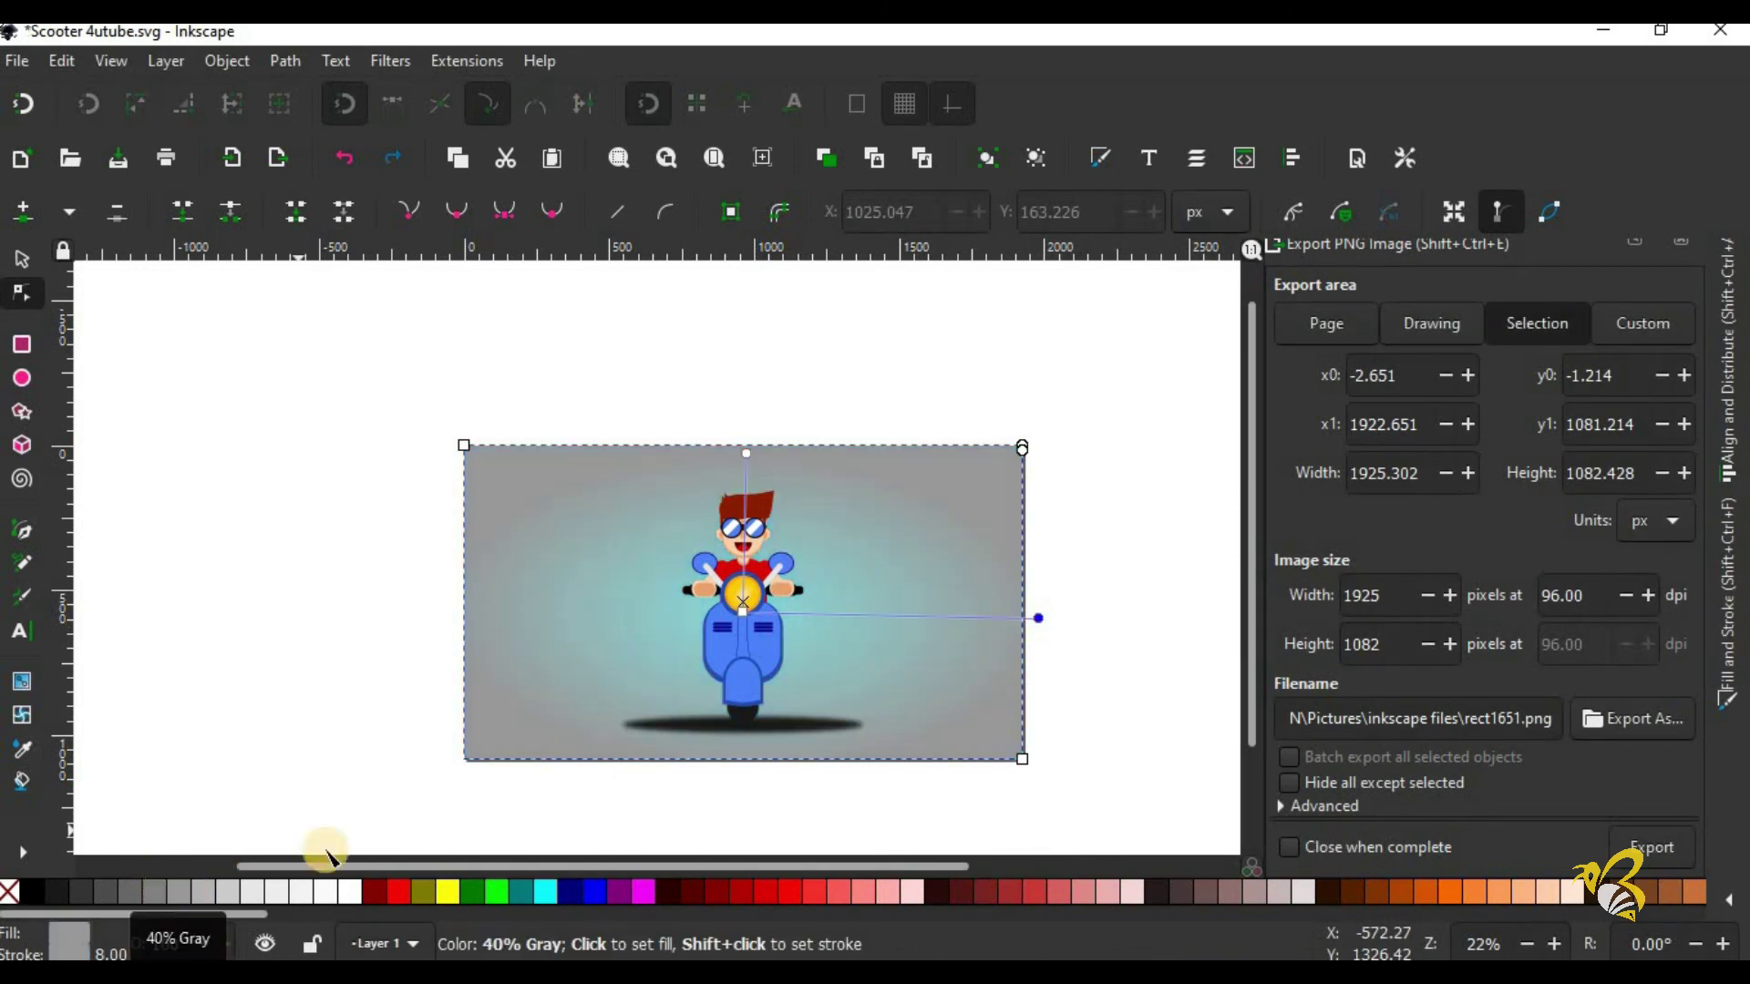
left_click(746, 616)
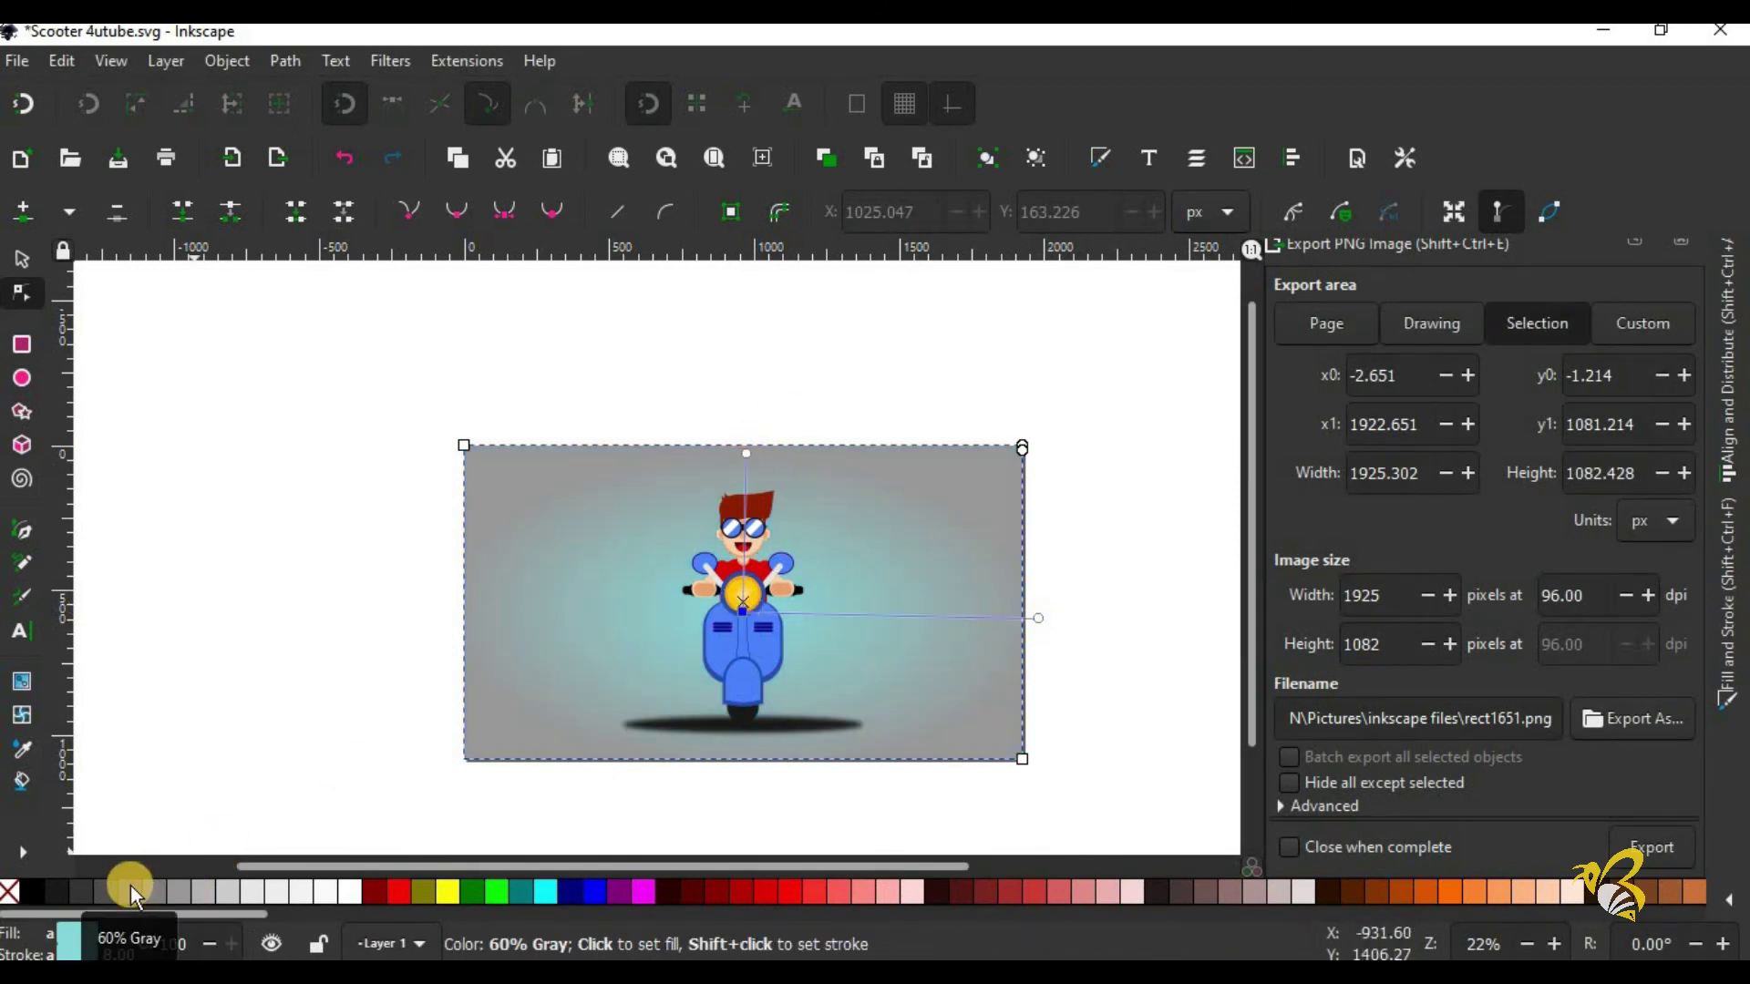
left_click(129, 886)
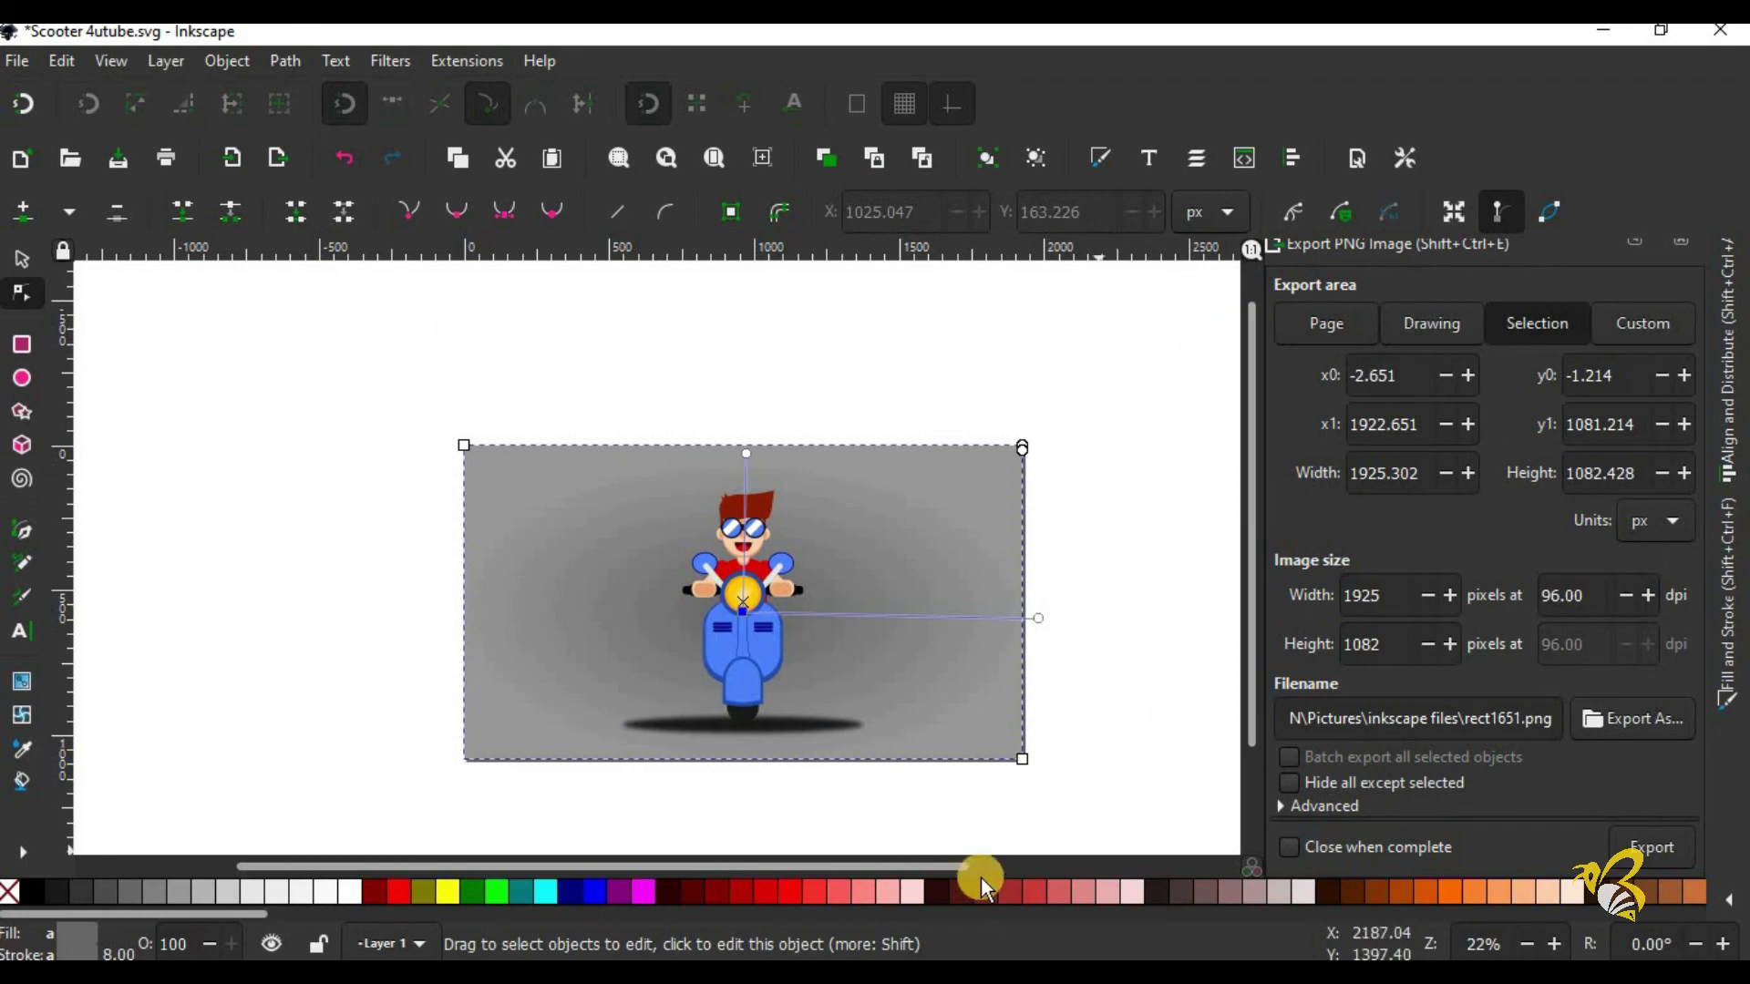